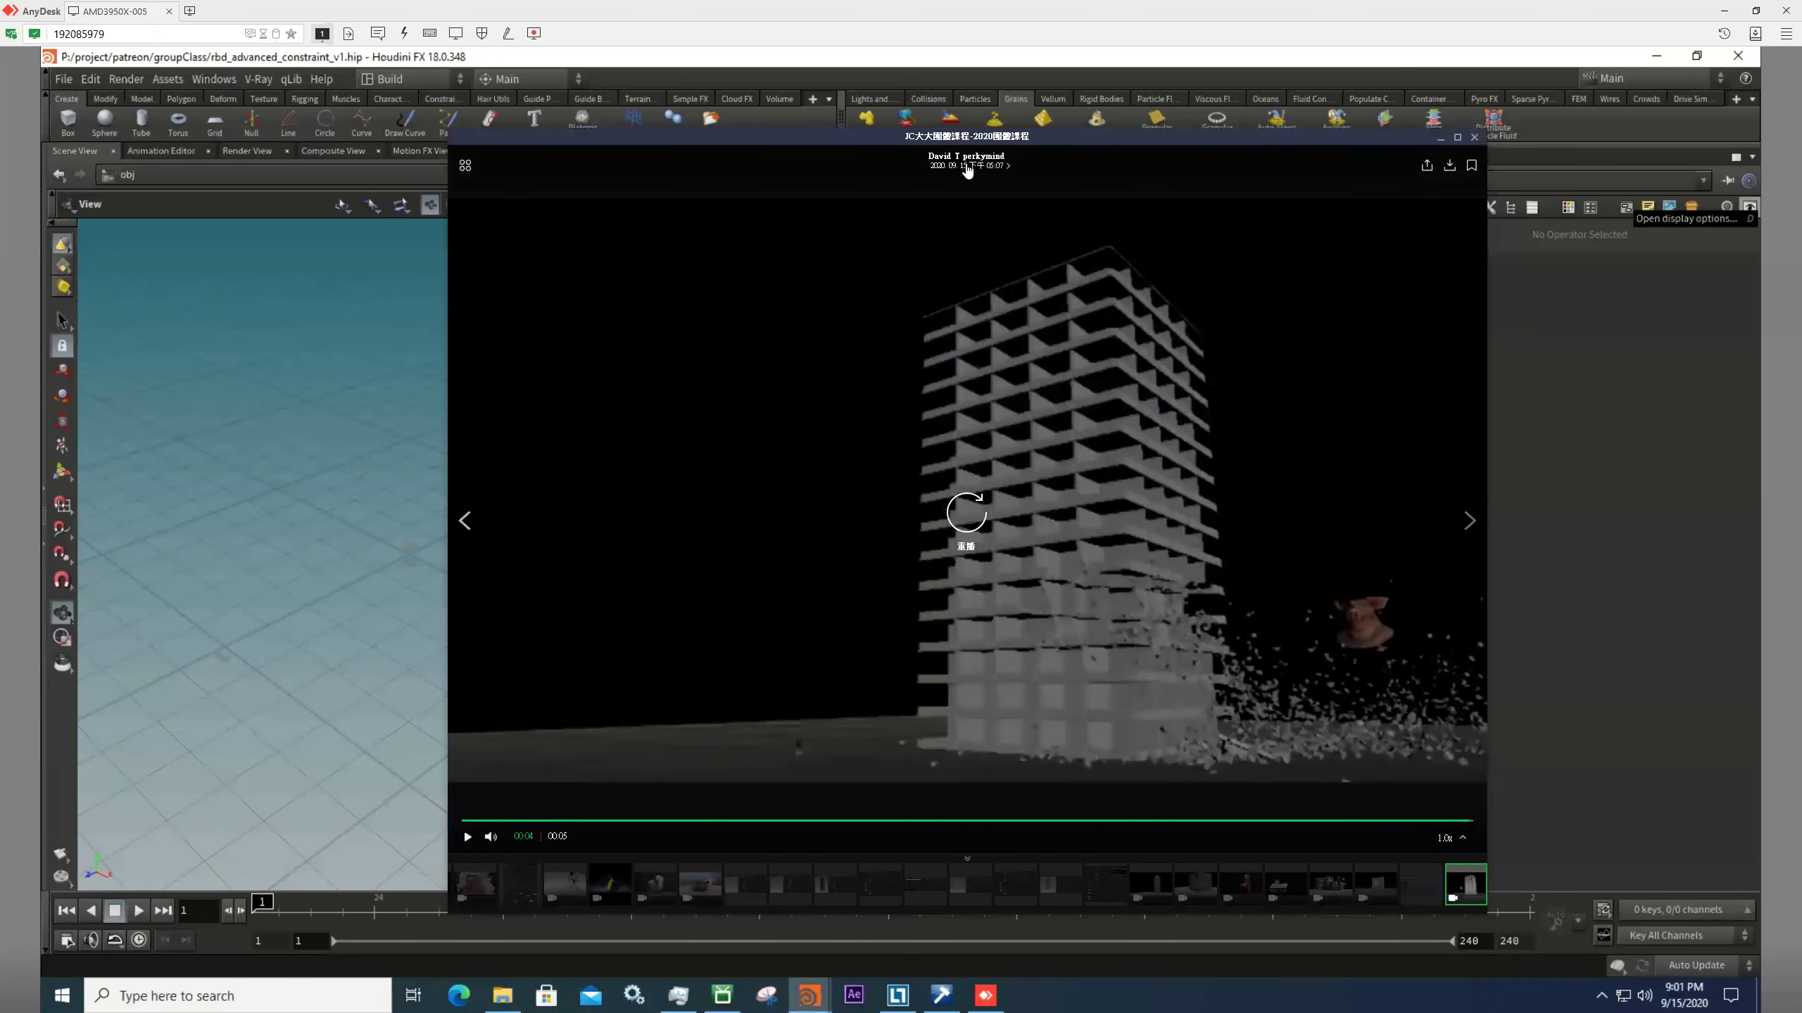
# Step: Replay the building collapse clip, then advance to the Maya Preferences screenshot
pyautogui.click(985, 524)
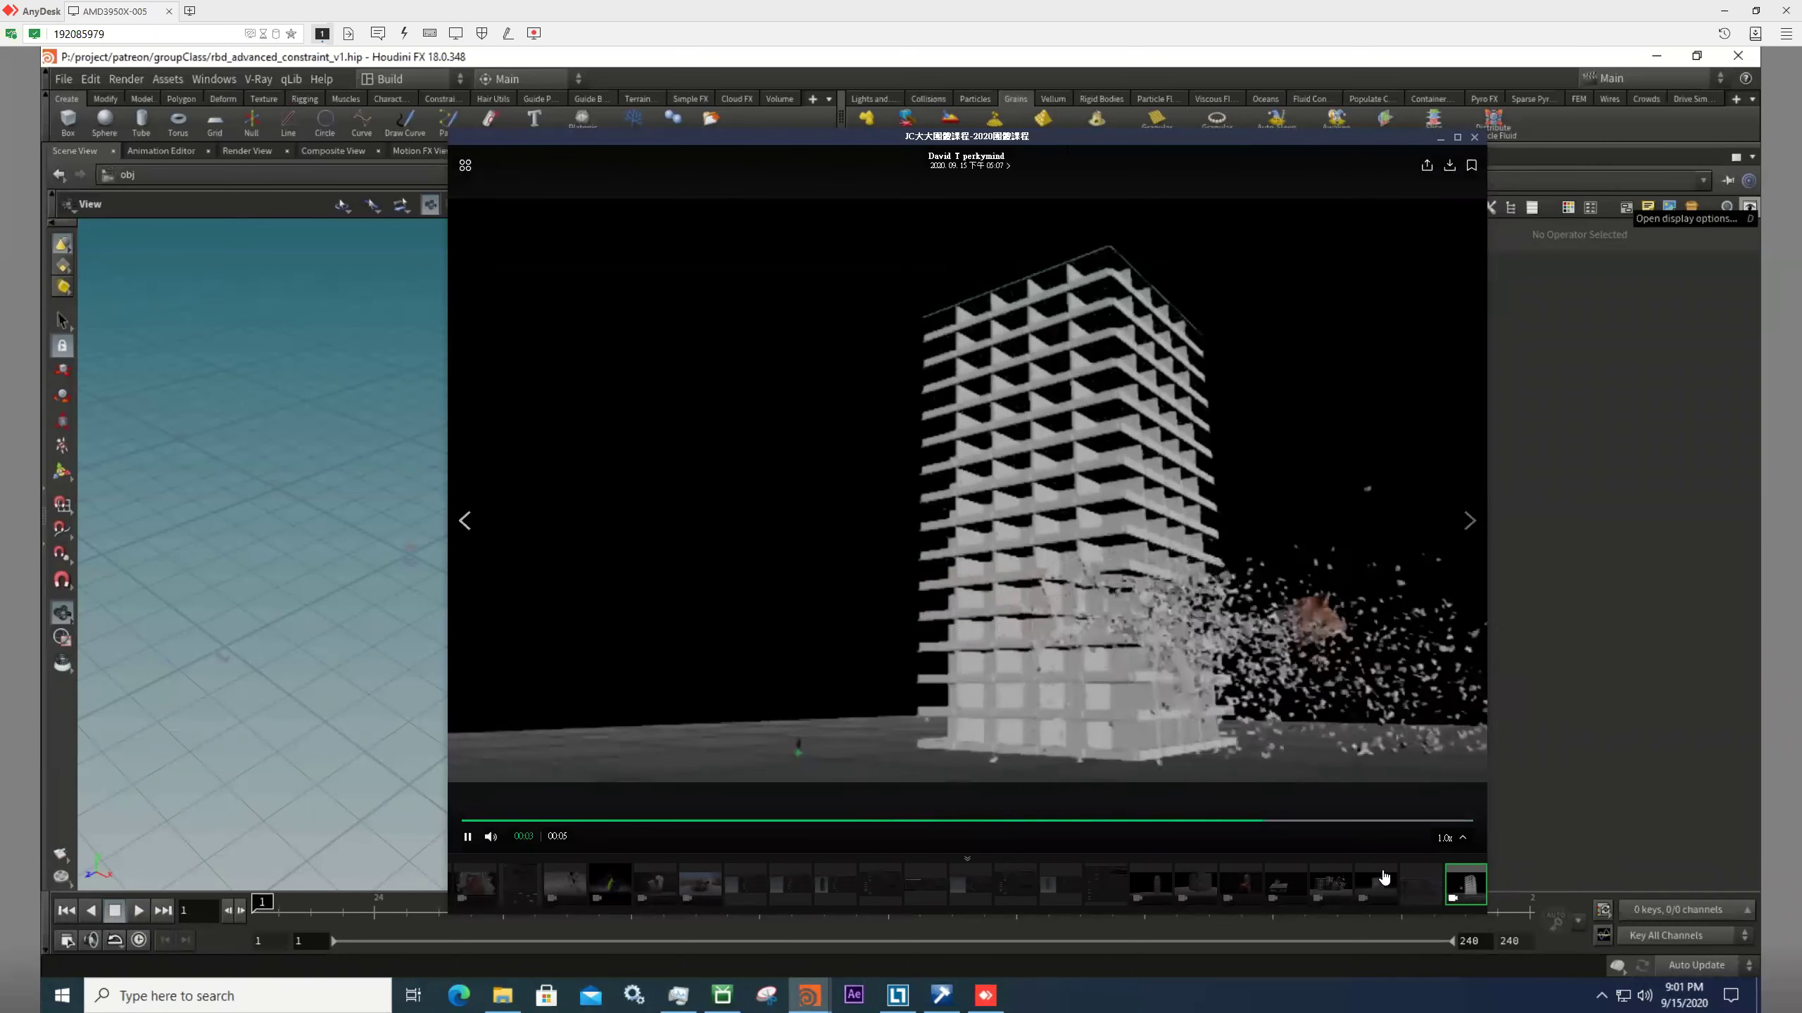
pyautogui.click(1405, 887)
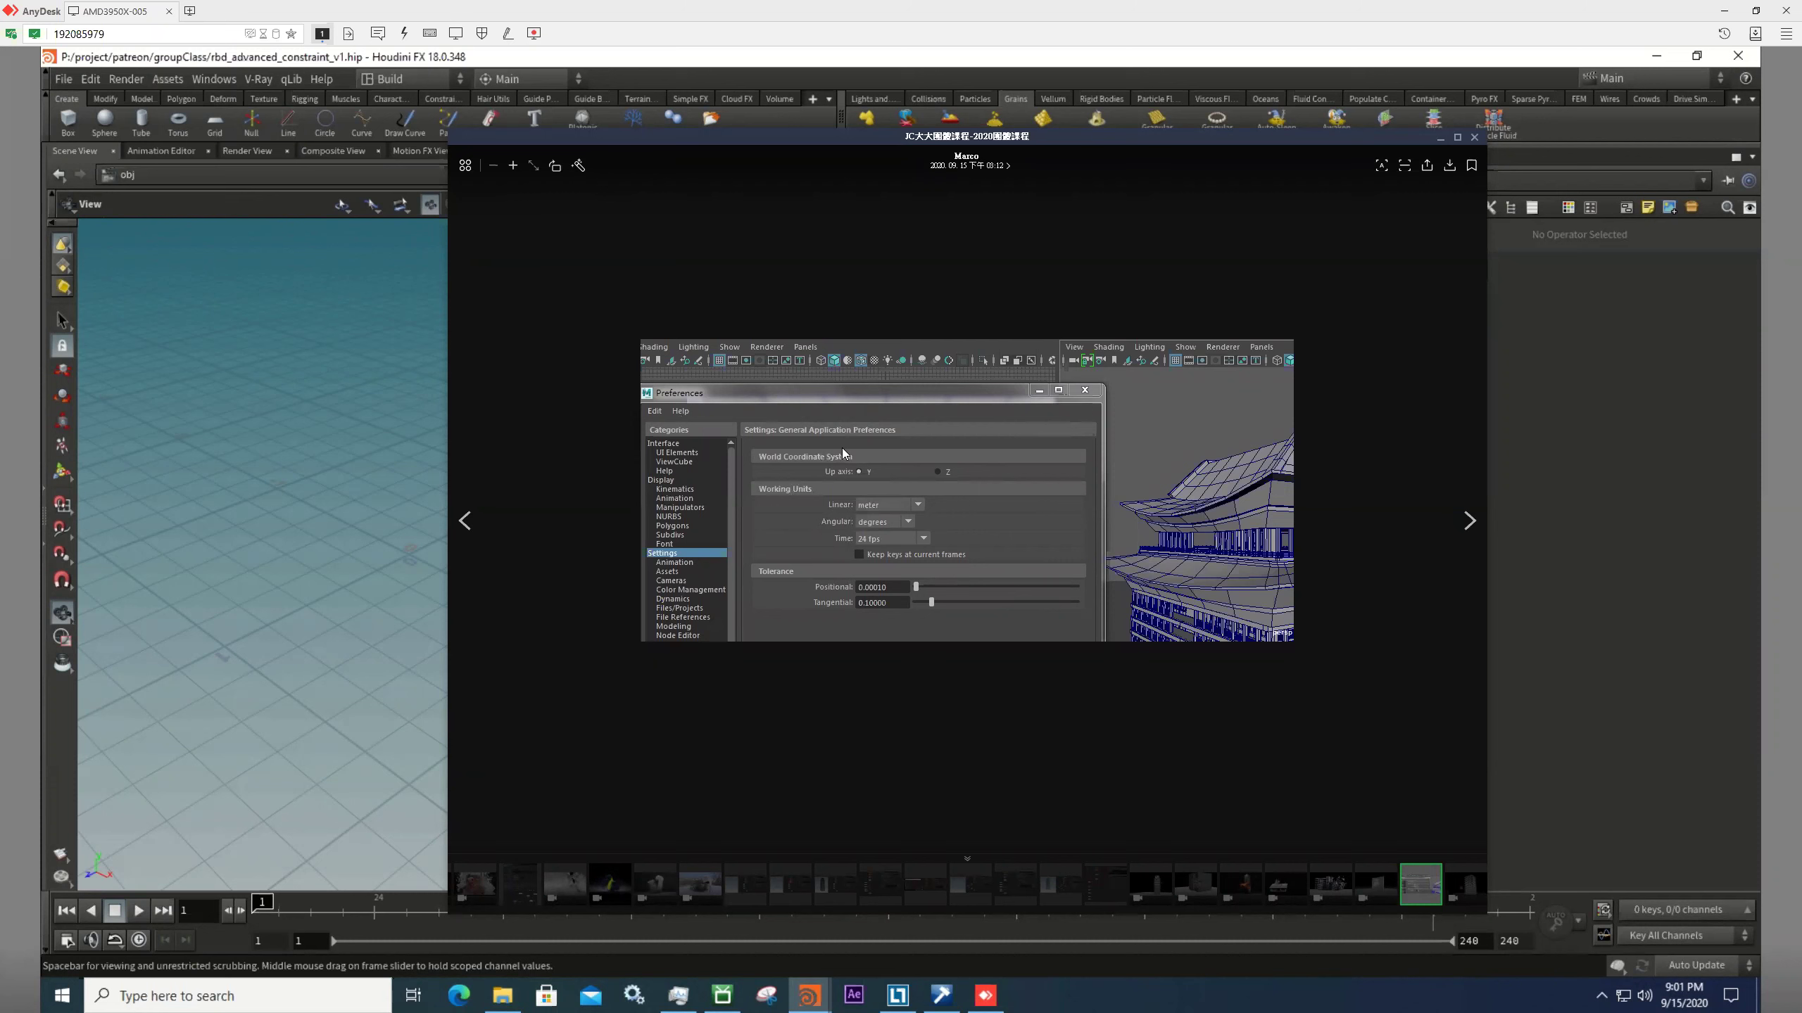
# Step: Play the wall destruction and building collapse clips, then move on to the house explosion clip
pyautogui.click(1365, 887)
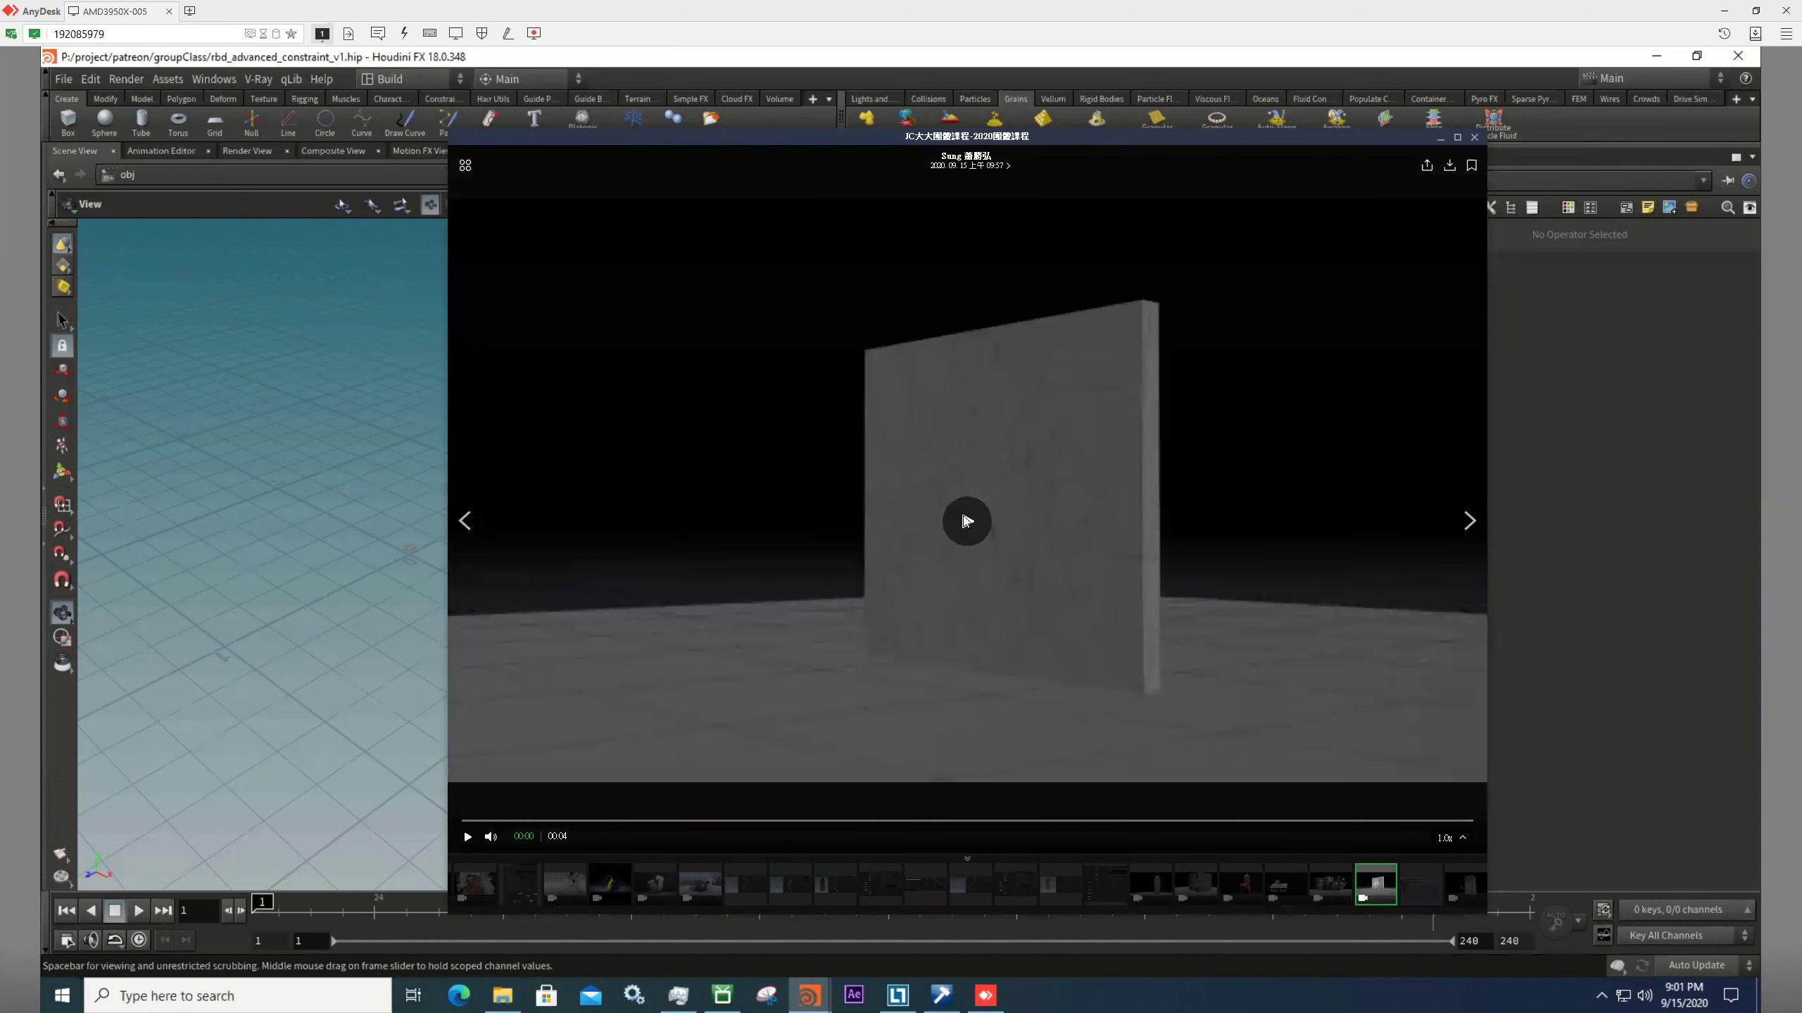
pyautogui.click(964, 517)
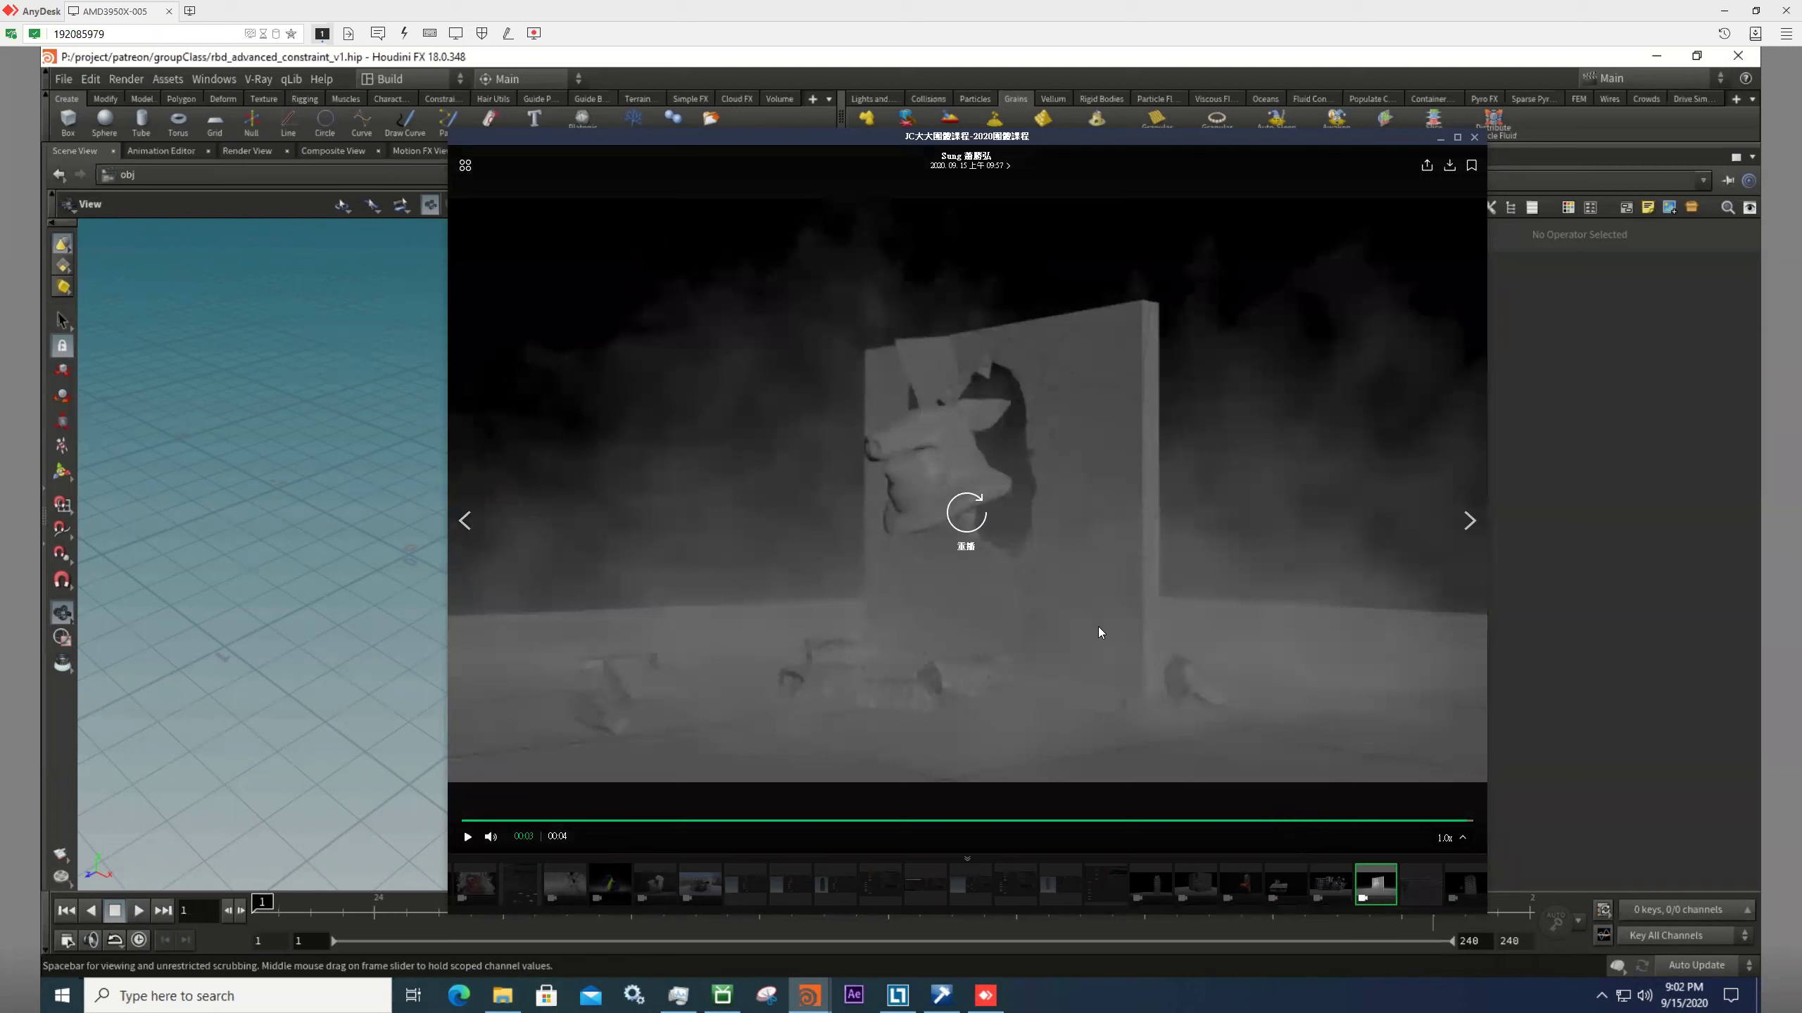
pyautogui.click(1313, 871)
pyautogui.click(975, 527)
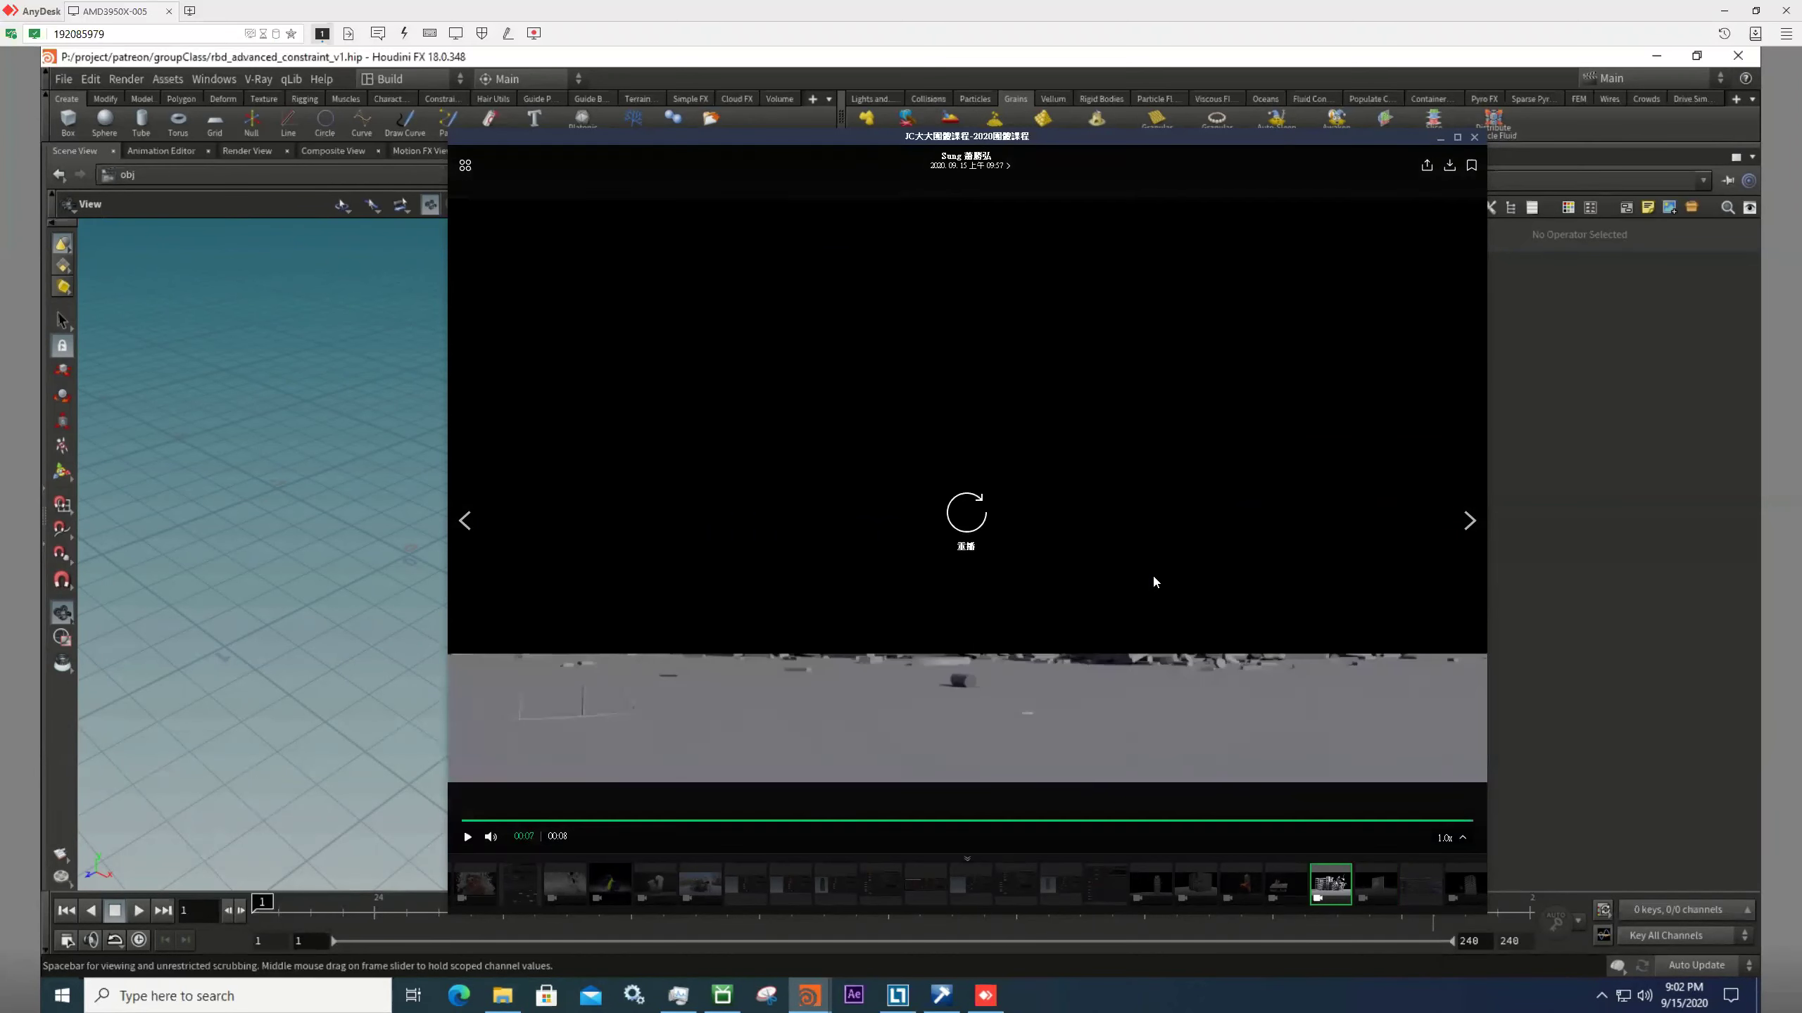
pyautogui.click(1292, 890)
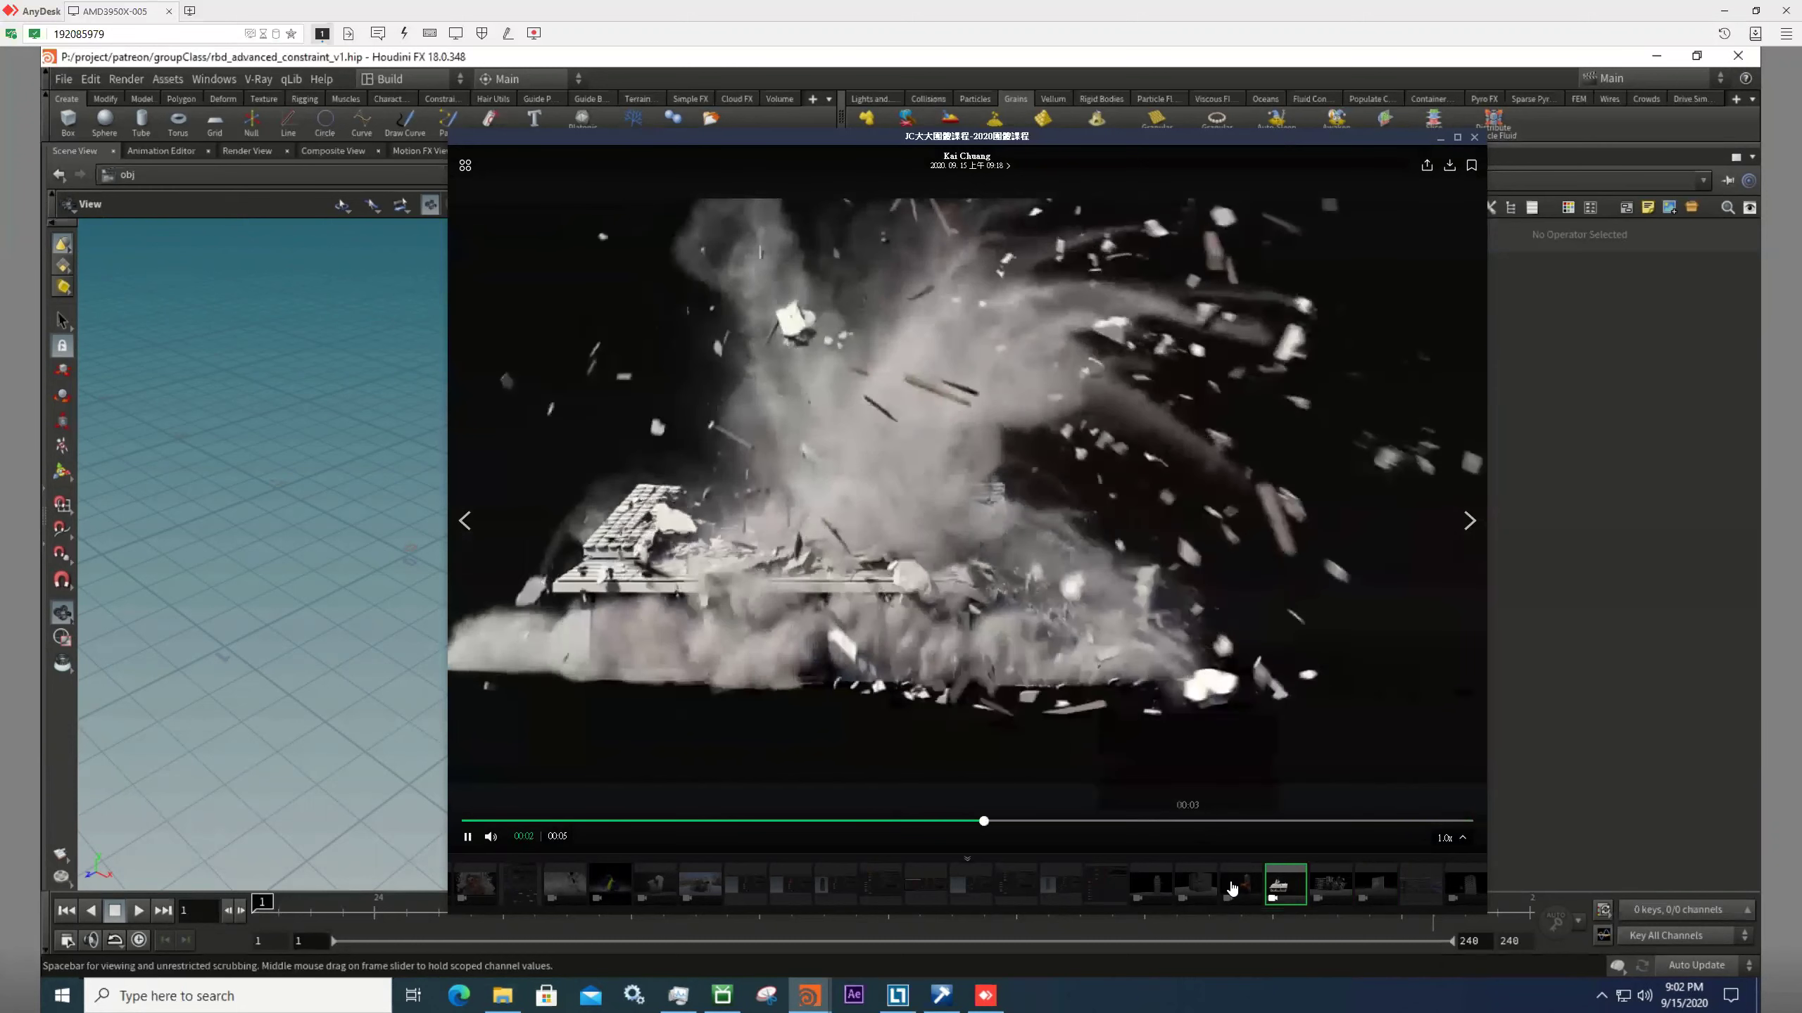
# Step: Replay the tower explosion and box destruction clips, preview the Leaning Tower clip, then close the viewer
pyautogui.press('Left')
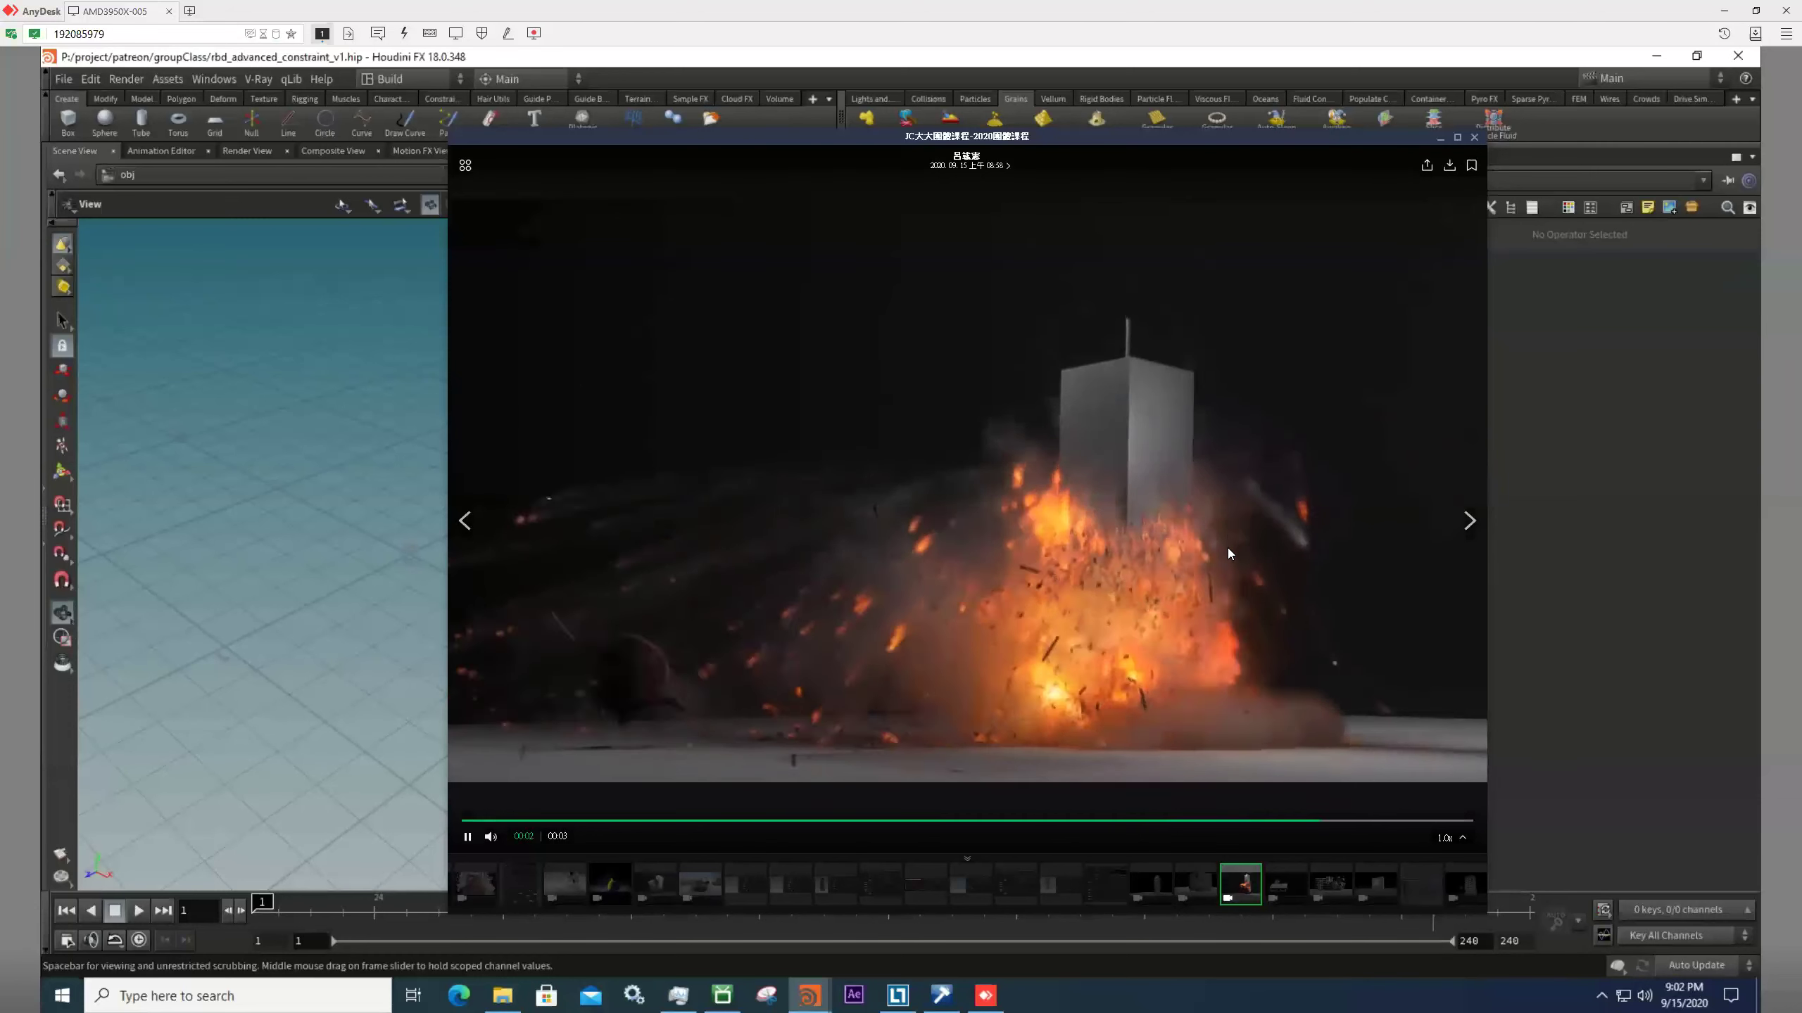
pyautogui.click(957, 502)
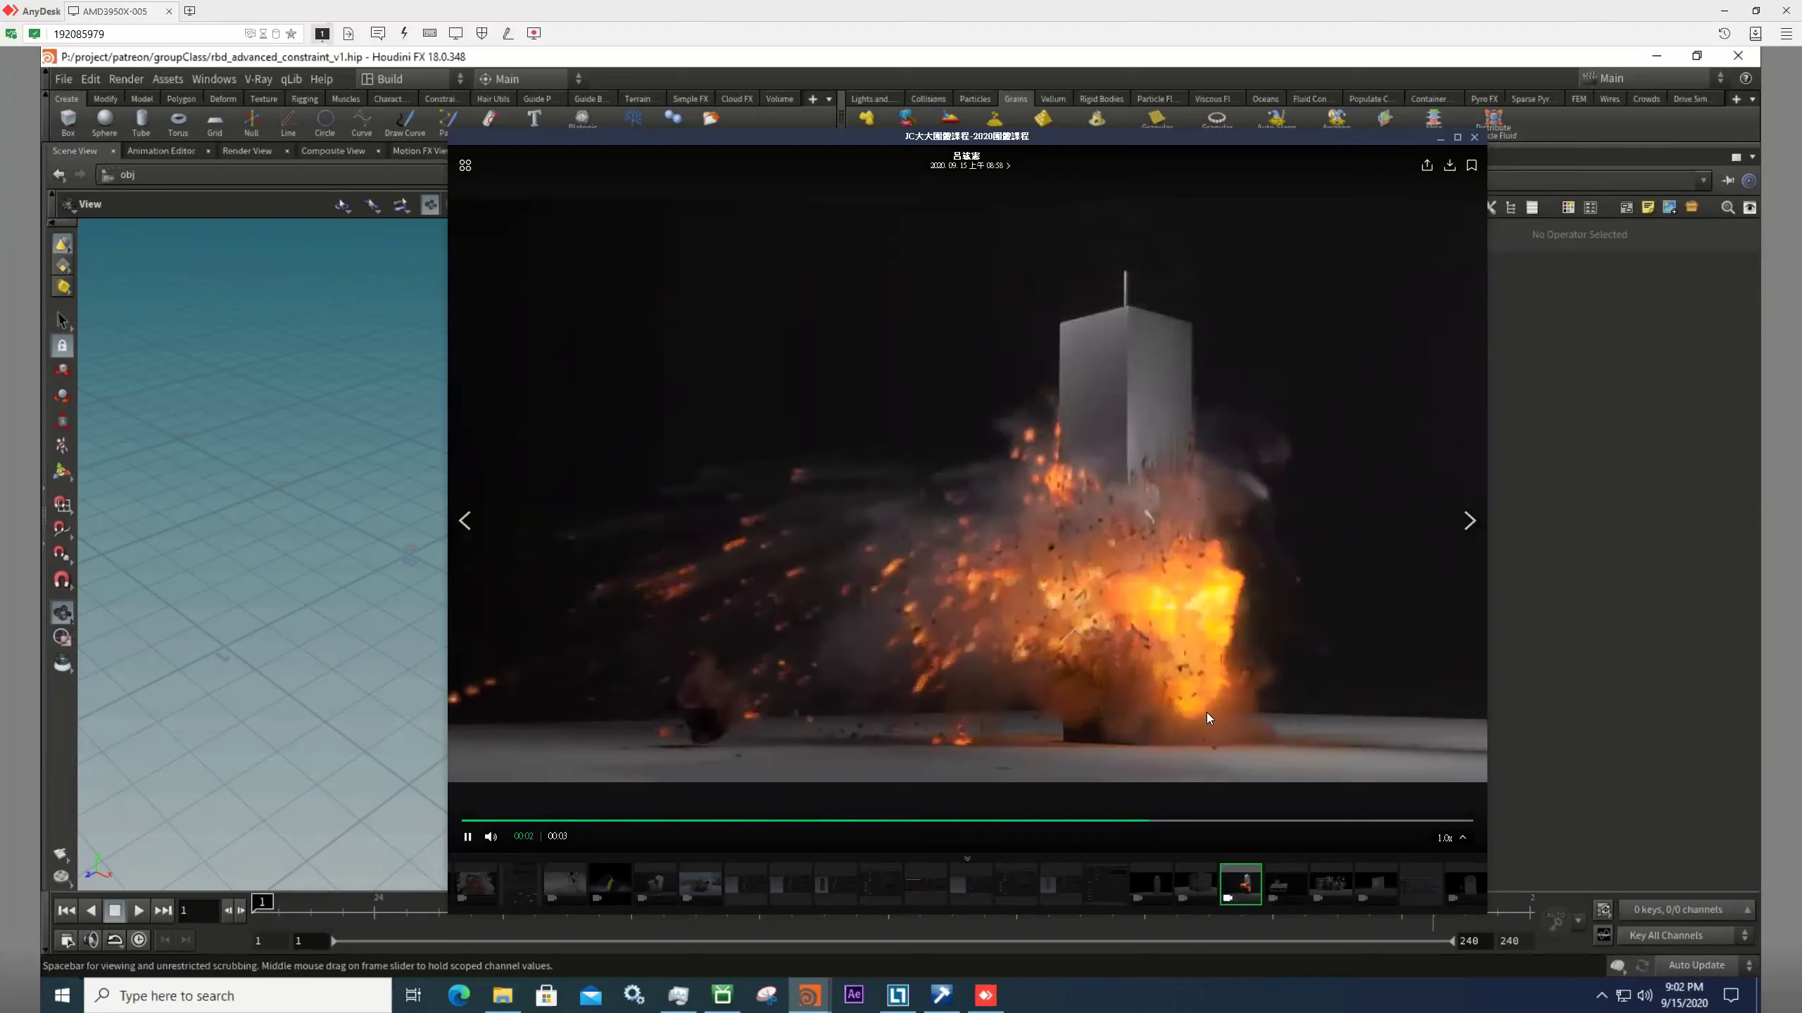
pyautogui.click(1196, 883)
pyautogui.click(969, 525)
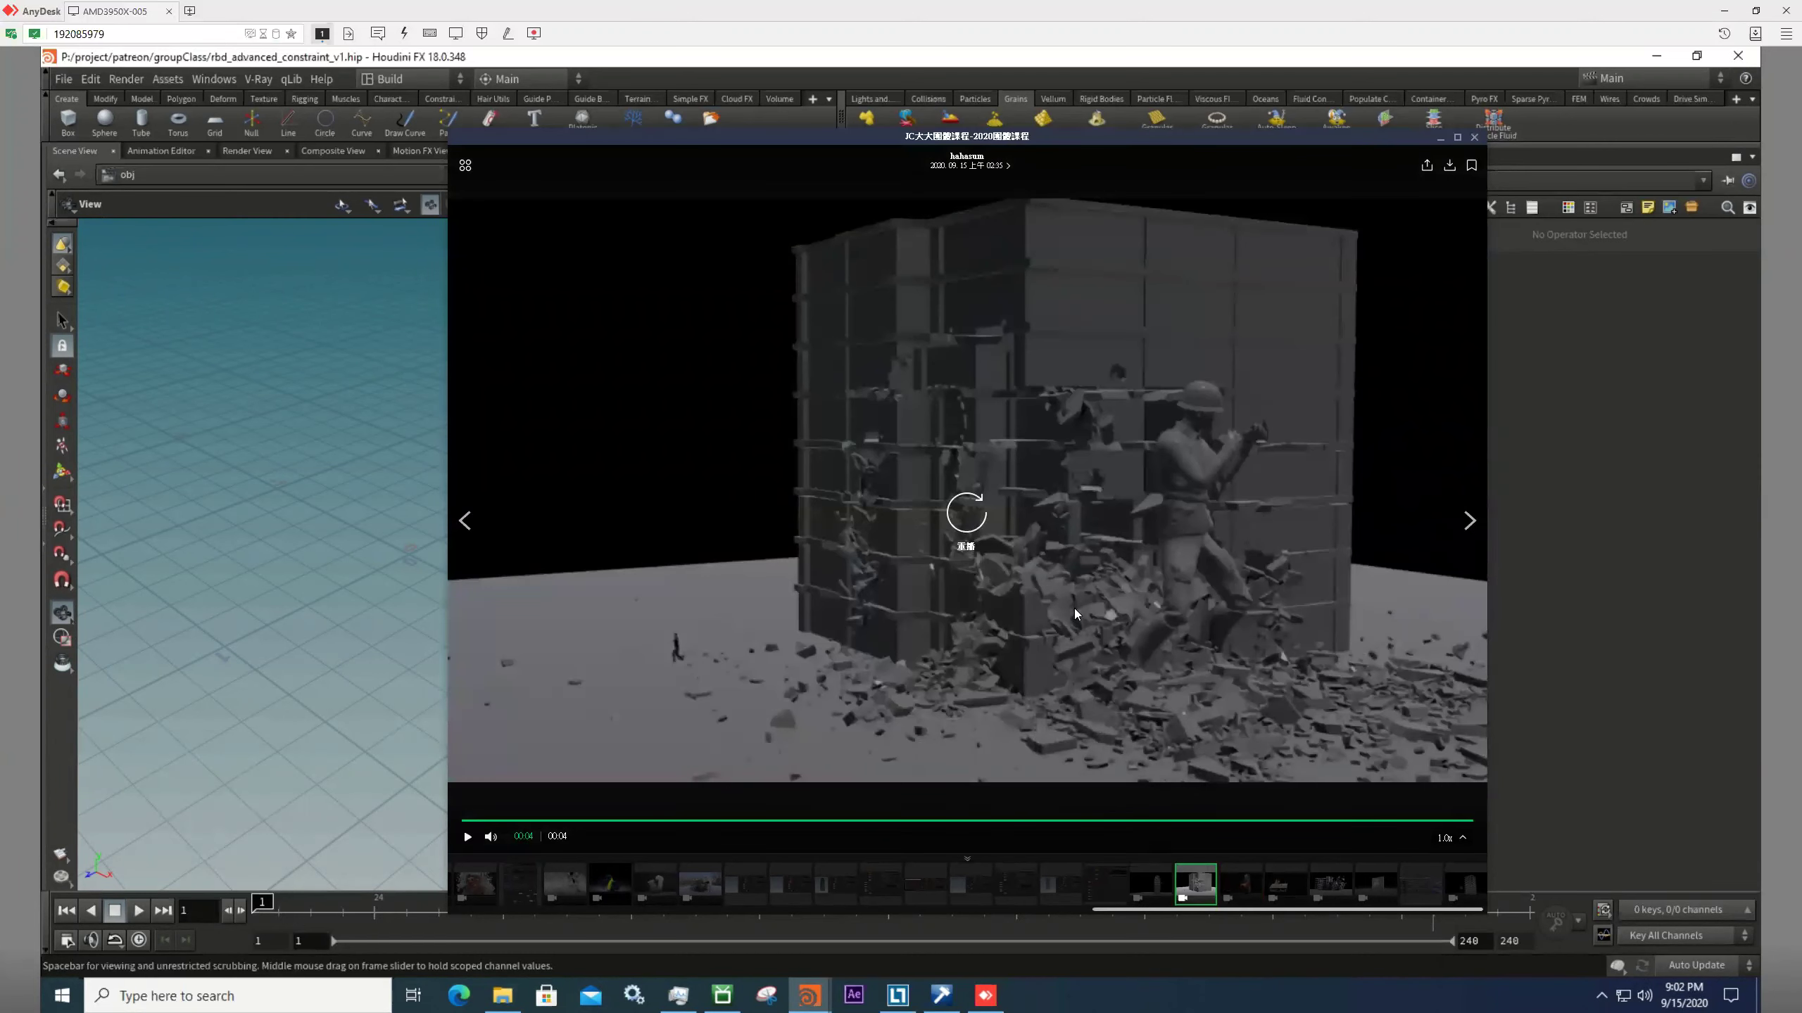
pyautogui.click(1151, 883)
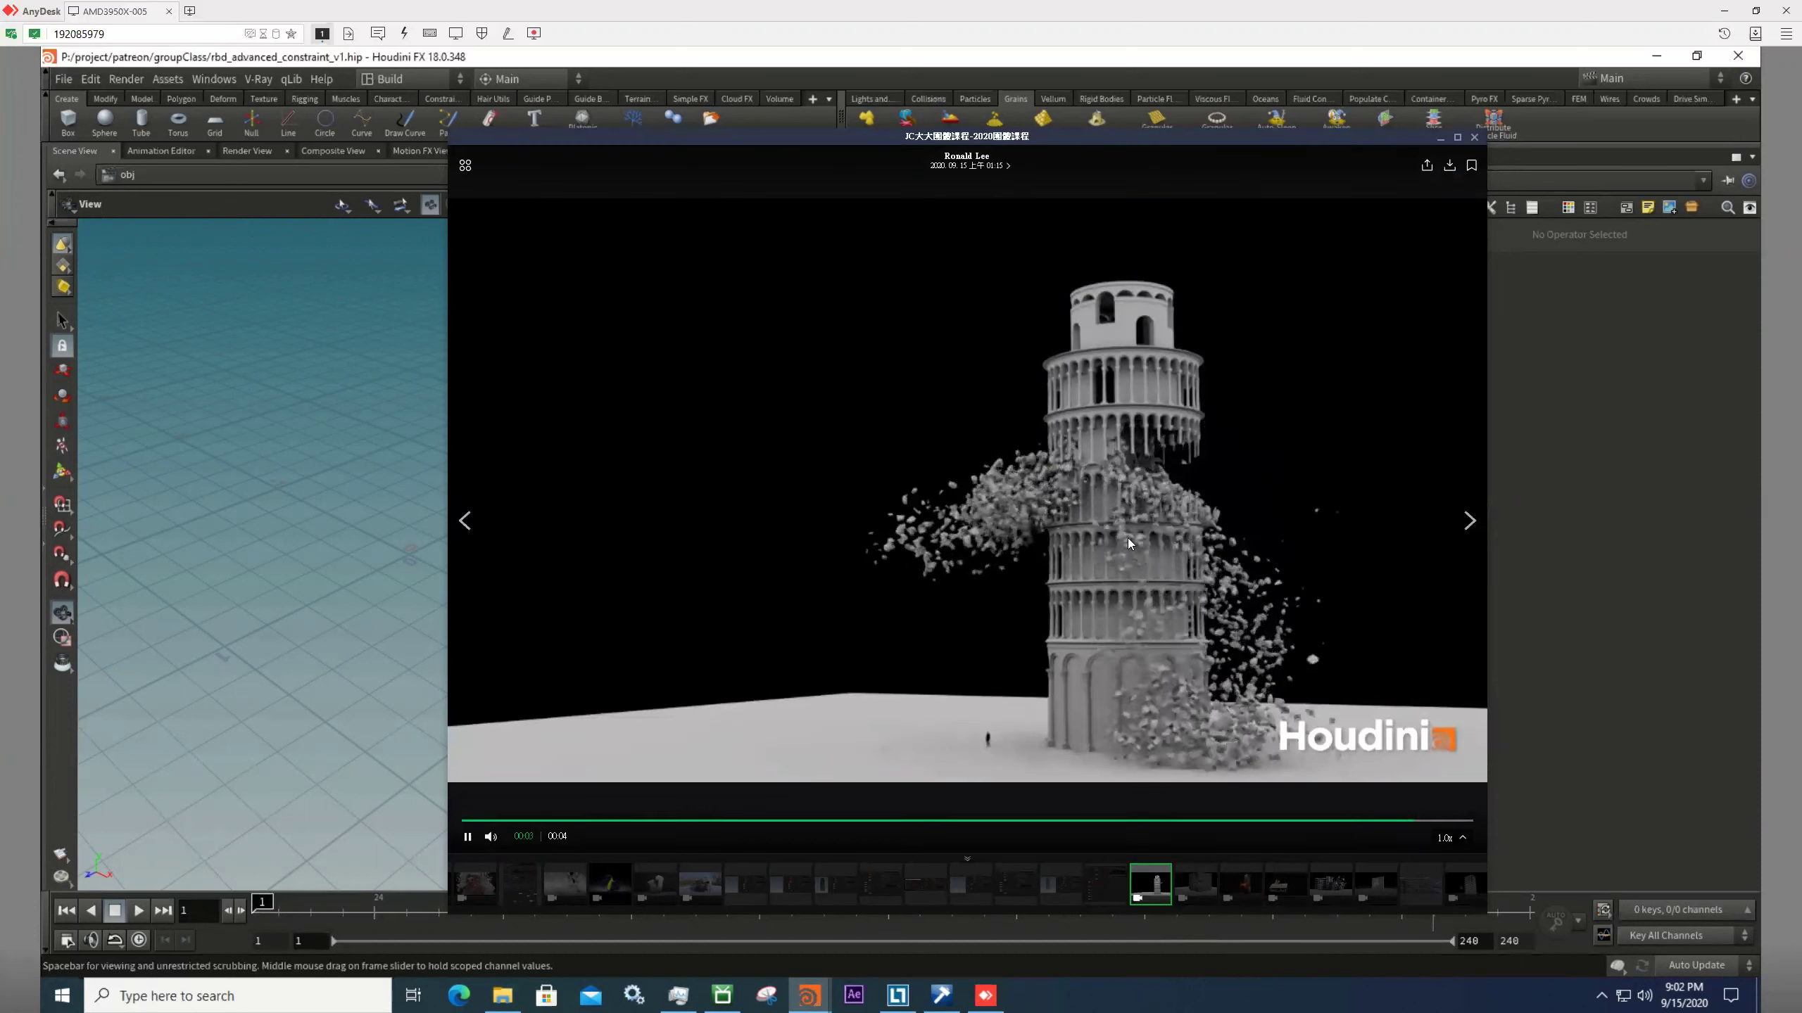
pyautogui.press('Left')
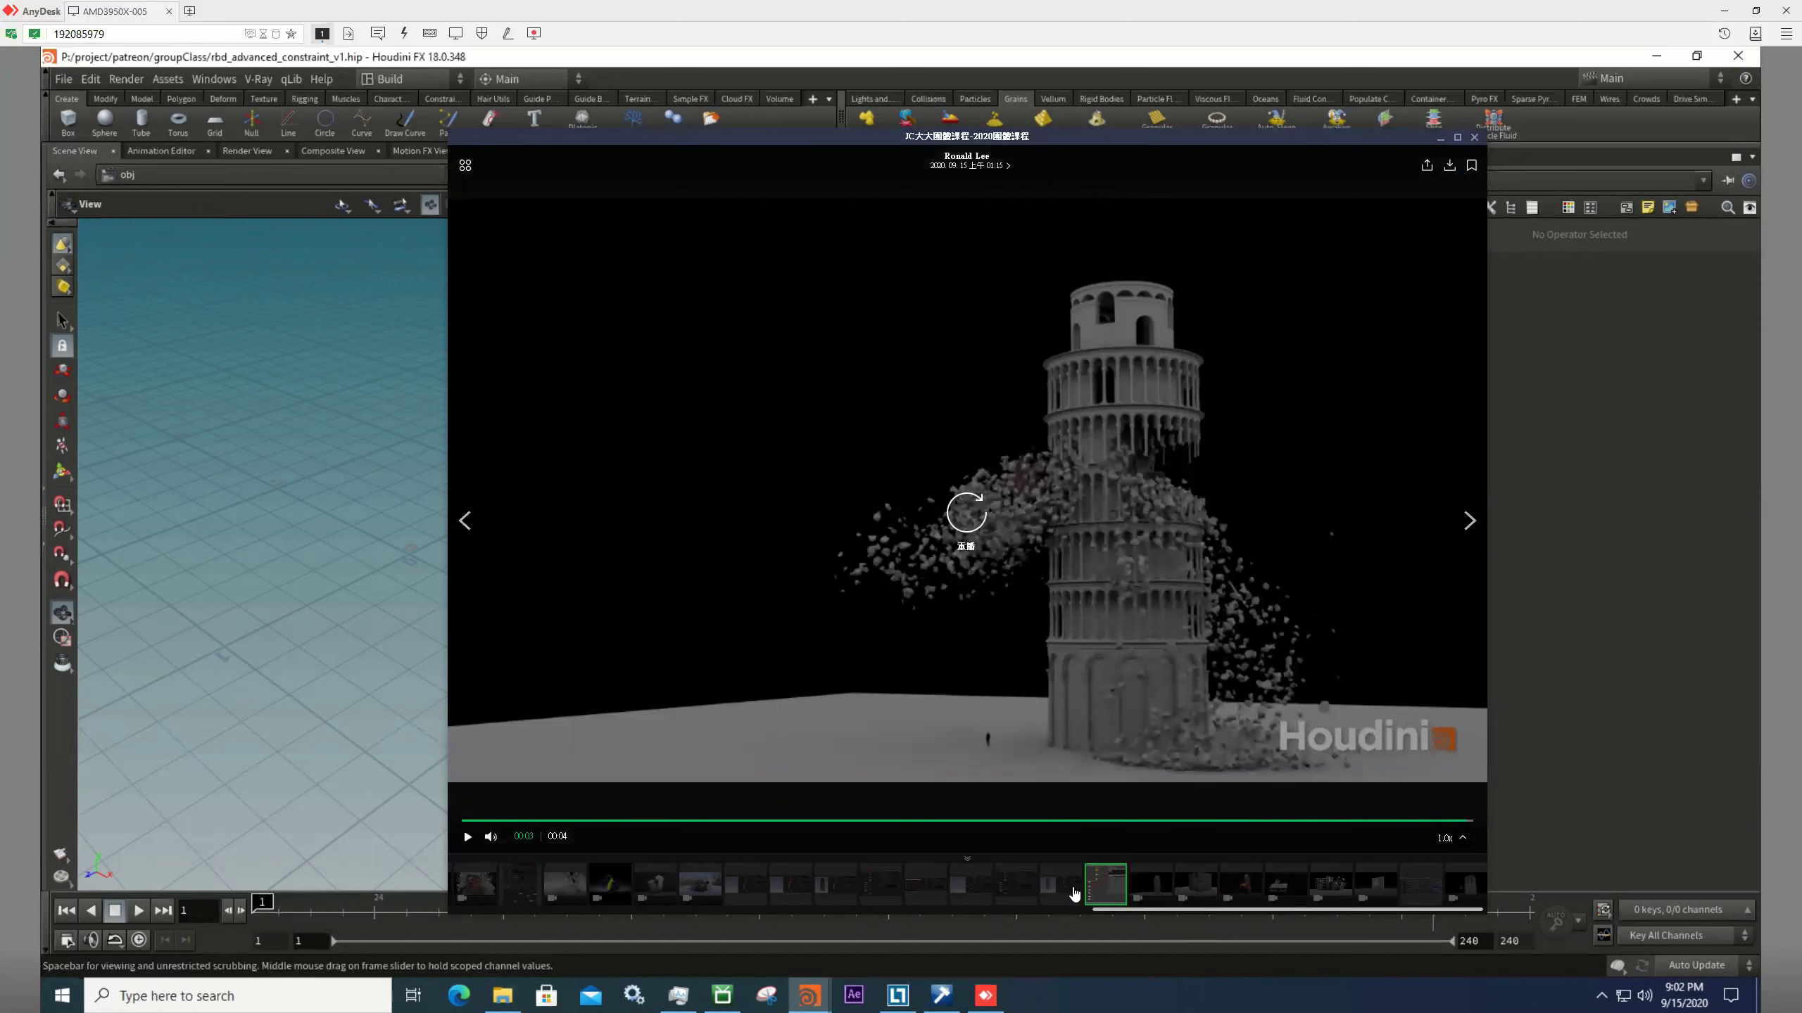
pyautogui.press('Left')
pyautogui.press('Right')
pyautogui.press('Escape')
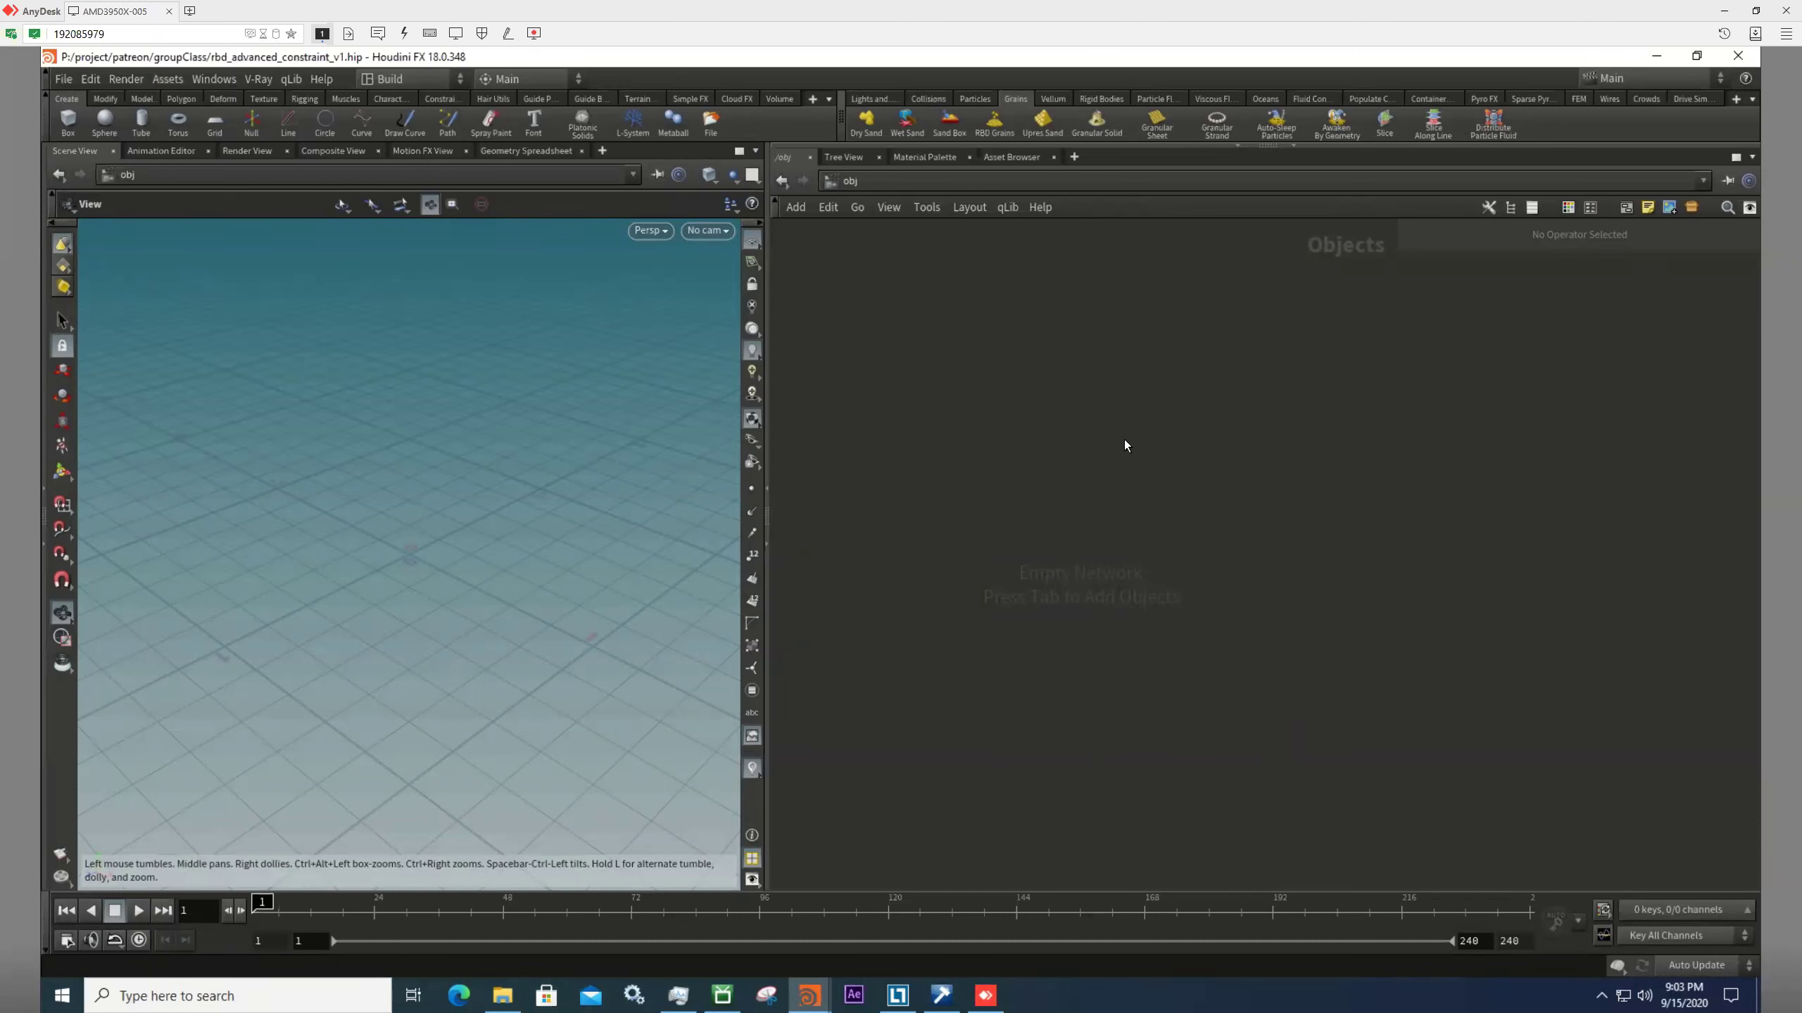
pyautogui.press('Tab')
pyautogui.press('Tab')
# Step: Add a Geometry object named setup to the object network
pyautogui.write('geo')
pyautogui.press('Return')
pyautogui.click(1075, 421)
pyautogui.doubleClick(1136, 421)
pyautogui.write('setup')
pyautogui.press('Return')
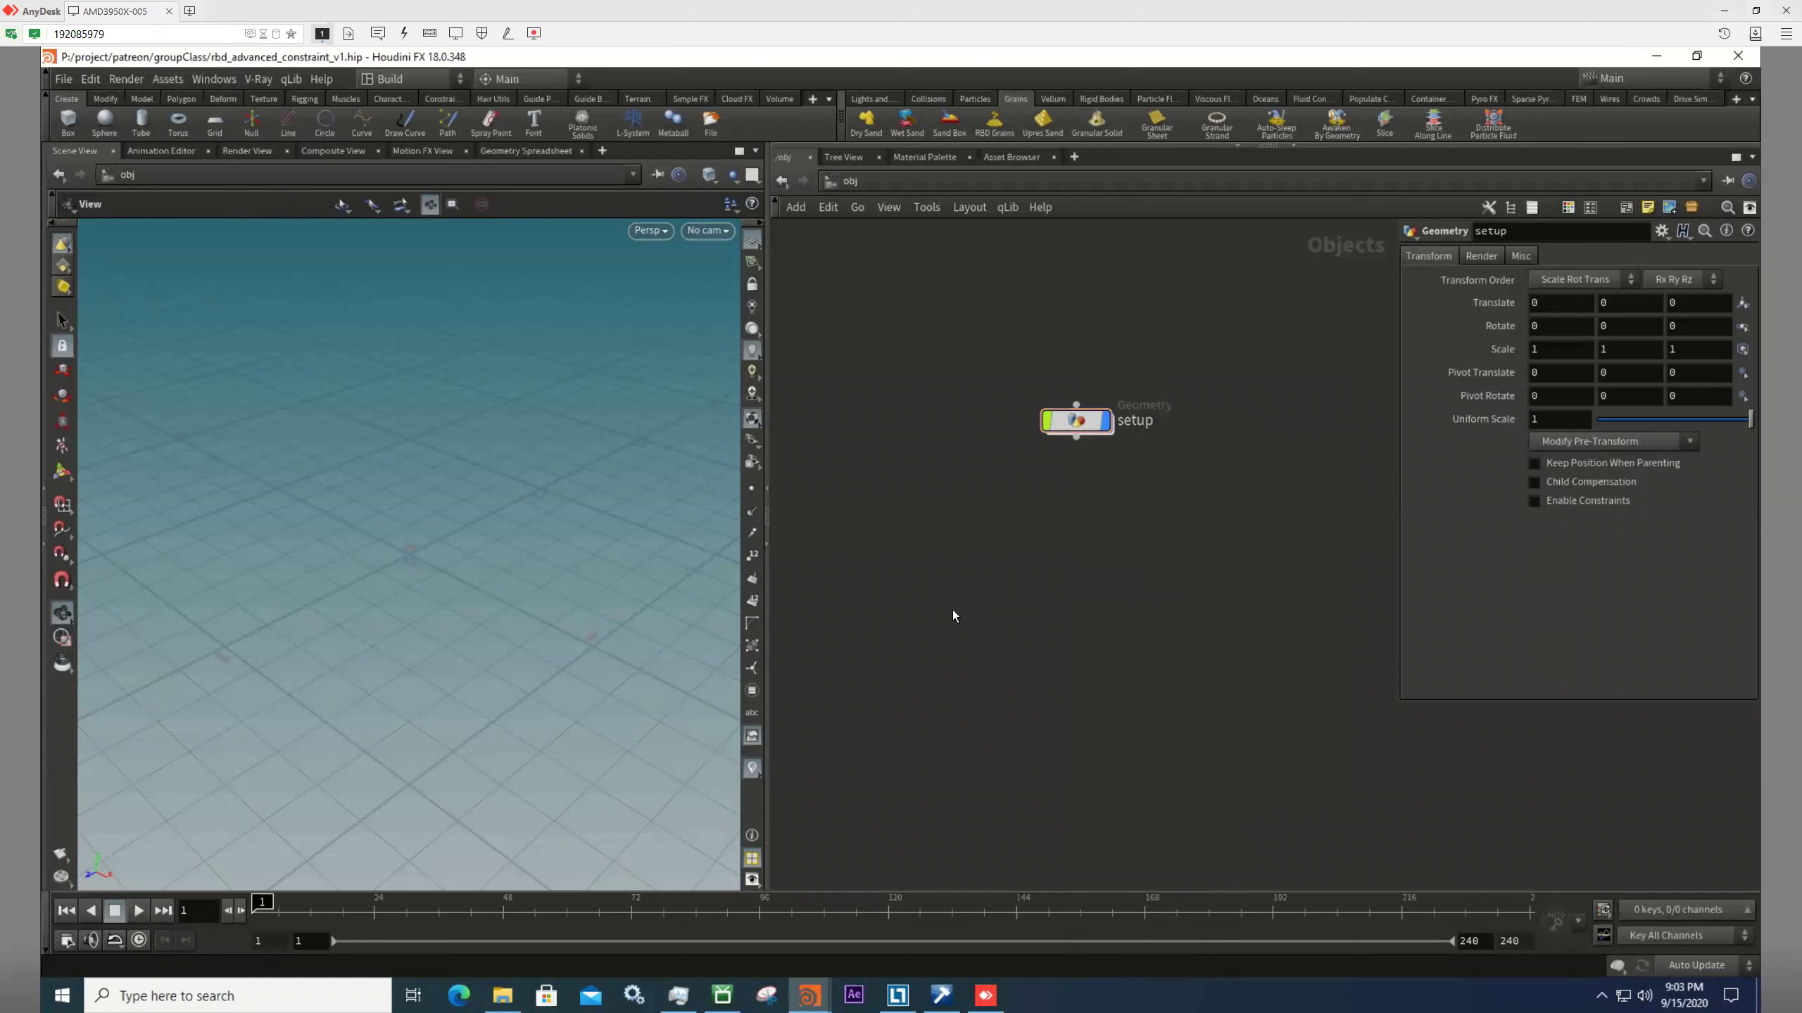
# Step: Add a Mocap Biped 1 node left of setup and frame the walking figure
pyautogui.press('Tab')
pyautogui.write('mocap')
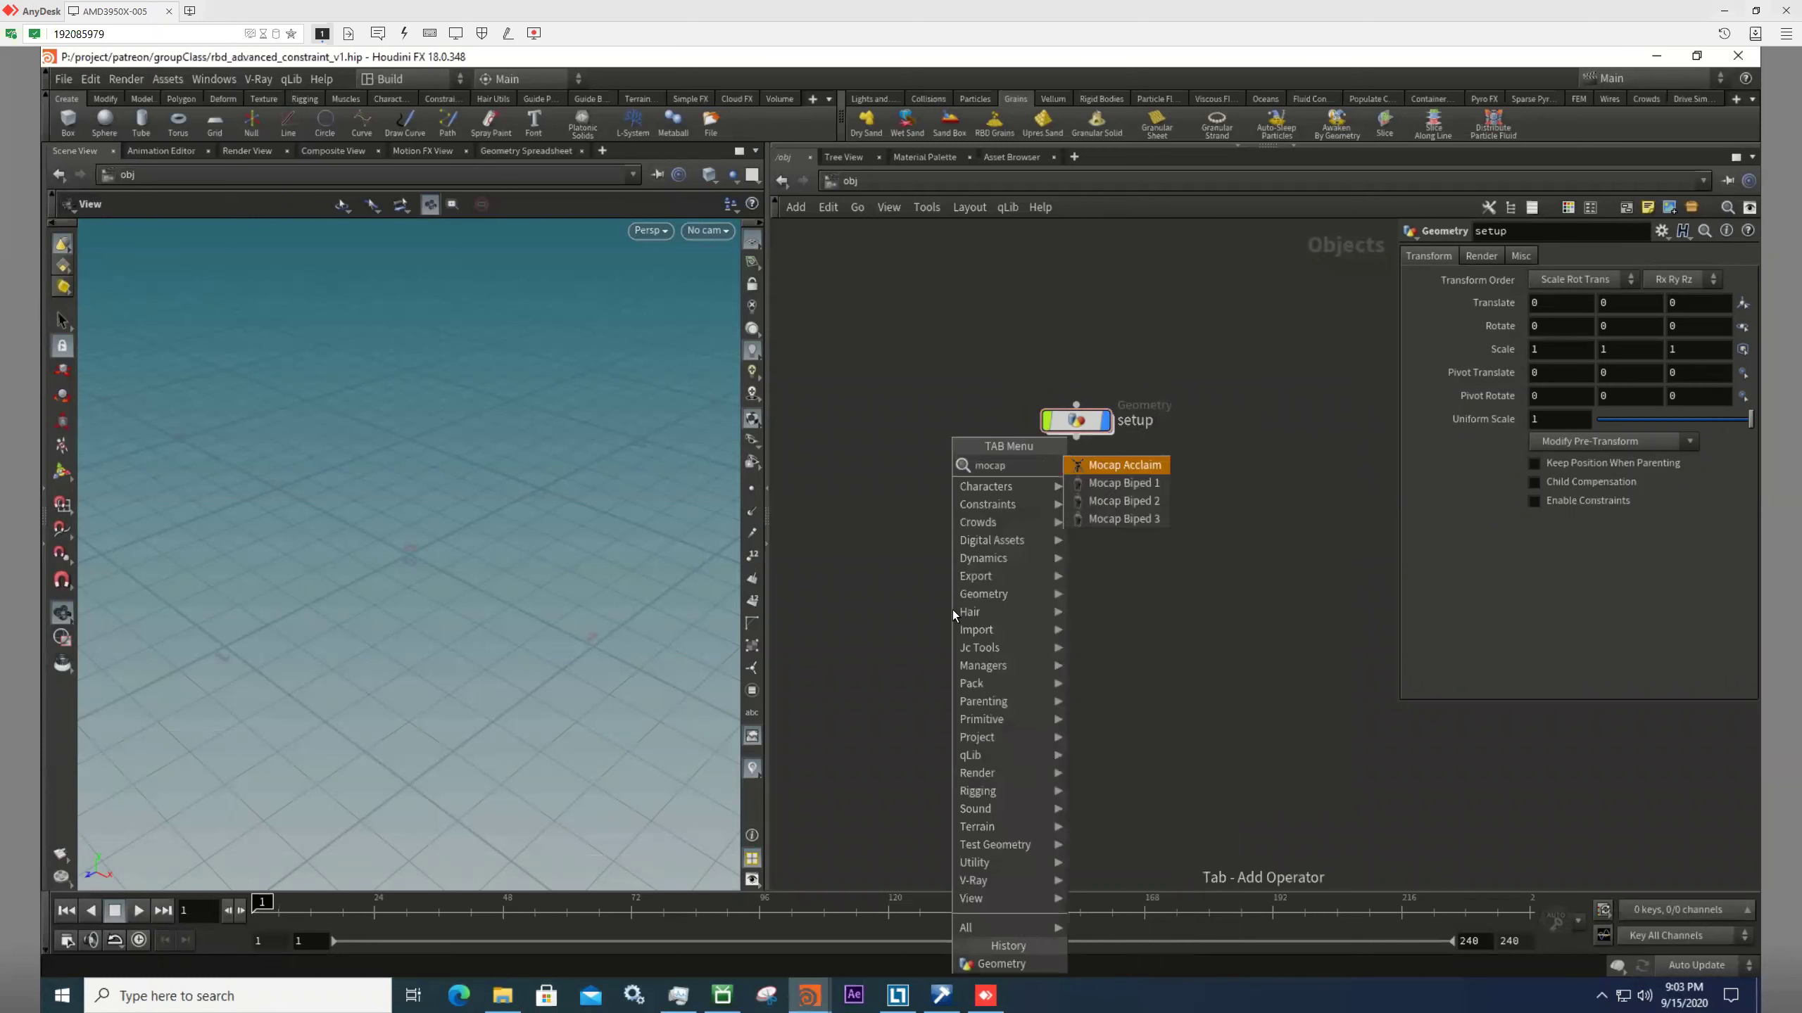
pyautogui.press('Return')
pyautogui.click(951, 609)
pyautogui.moveTo(951, 609); pyautogui.dragTo(926, 420)
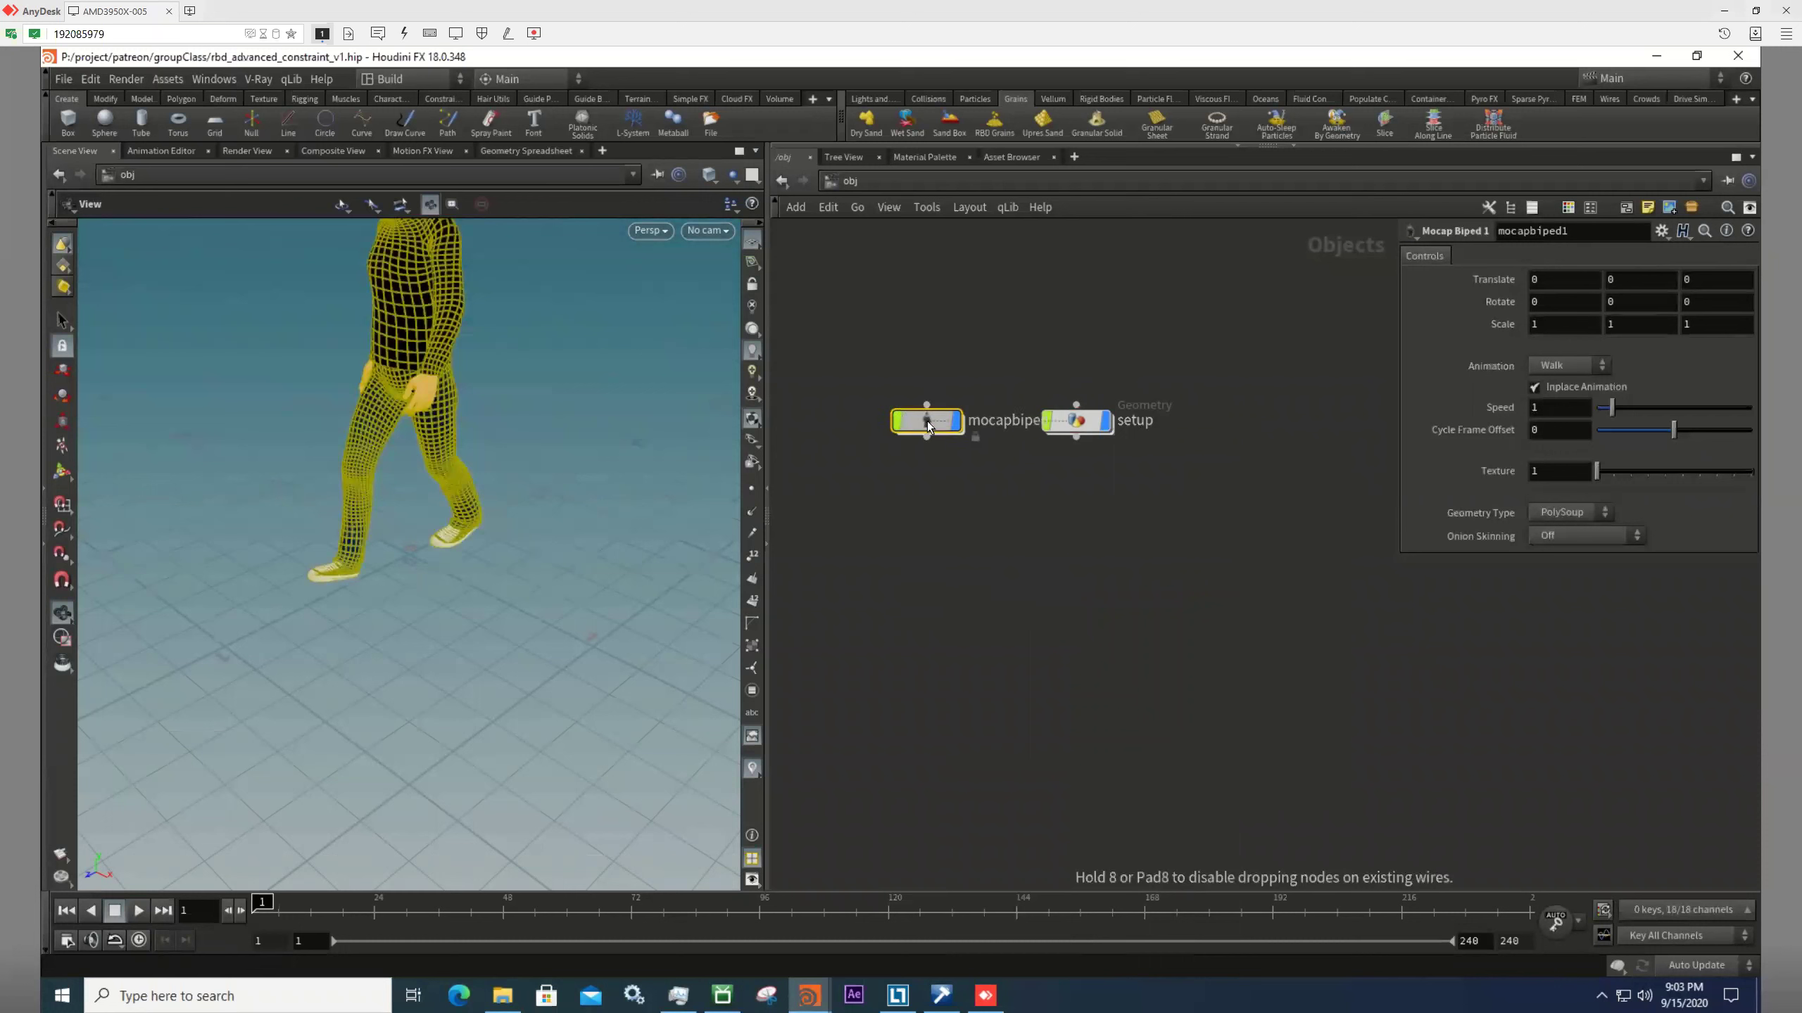
pyautogui.scroll(-5, 378, 403)
pyautogui.scroll(-3, 486, 555)
pyautogui.scroll(-1, 540, 541)
pyautogui.moveTo(540, 541)
pyautogui.mouseDown()
pyautogui.moveTo(235, 738)
pyautogui.moveTo(364, 692)
pyautogui.mouseUp()
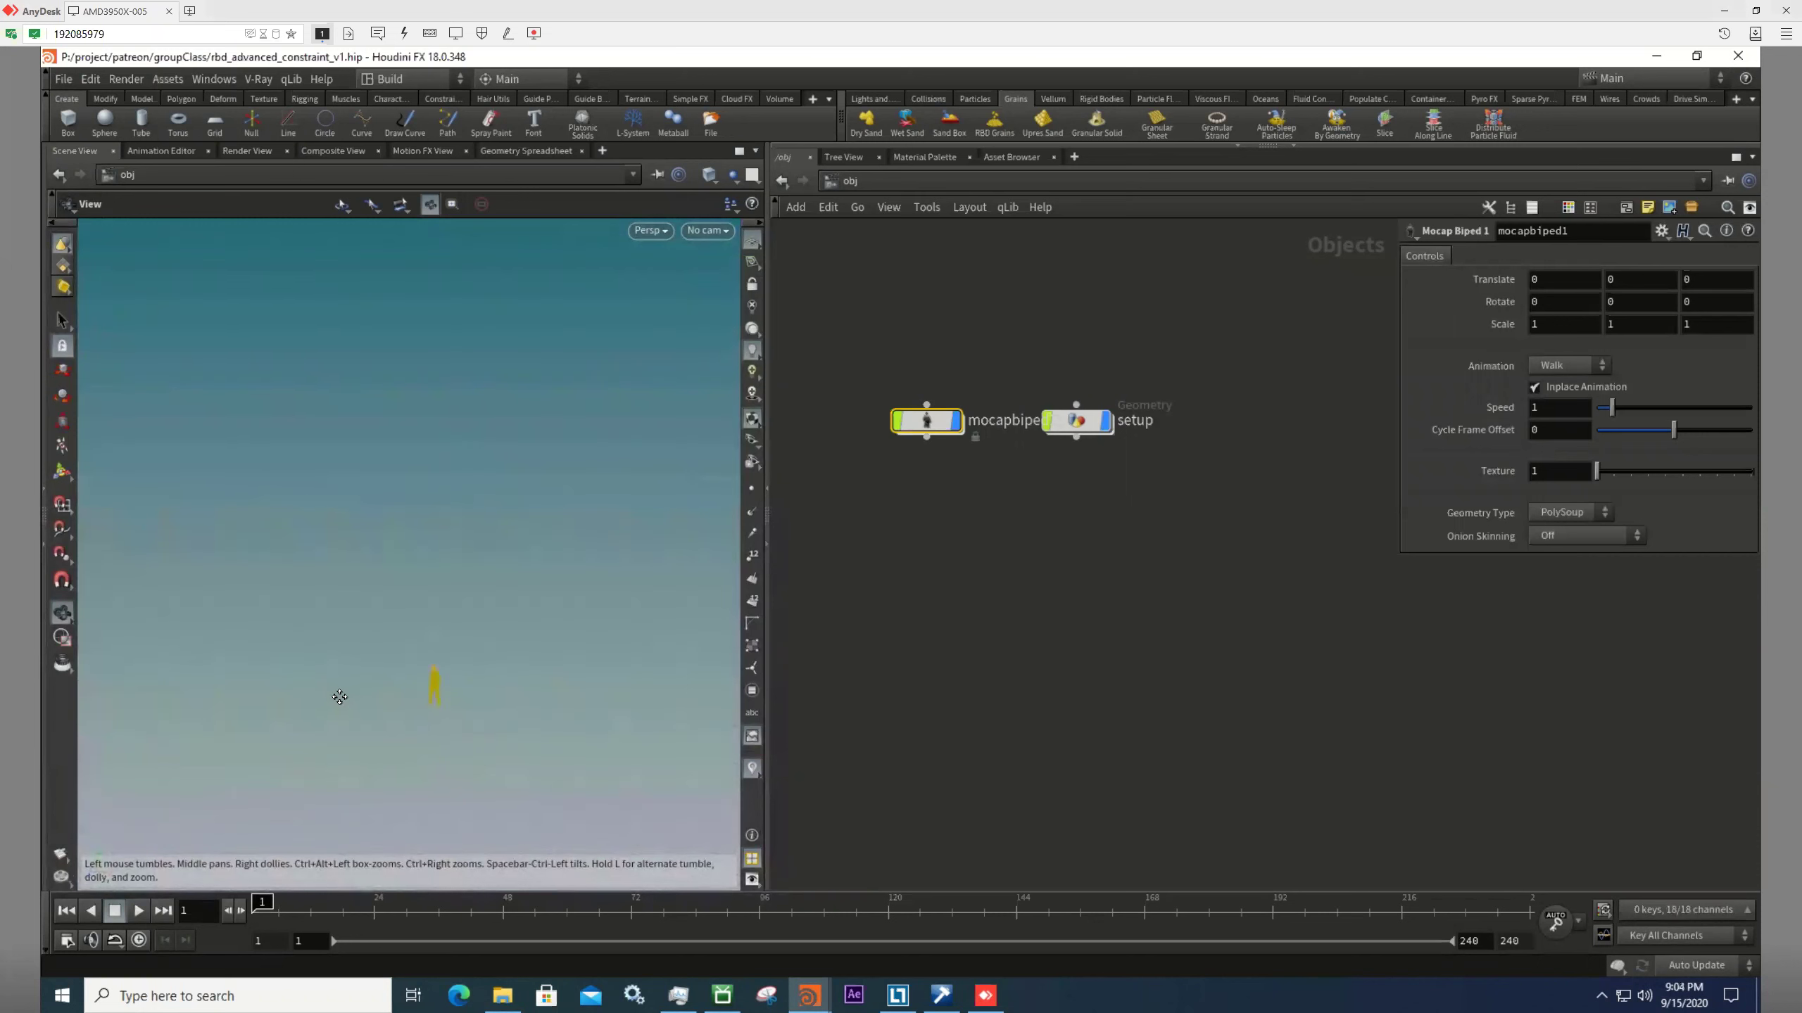
# Step: Add a null1 above mocapbiped1 and wire it in as the character's parent
pyautogui.click(1076, 420)
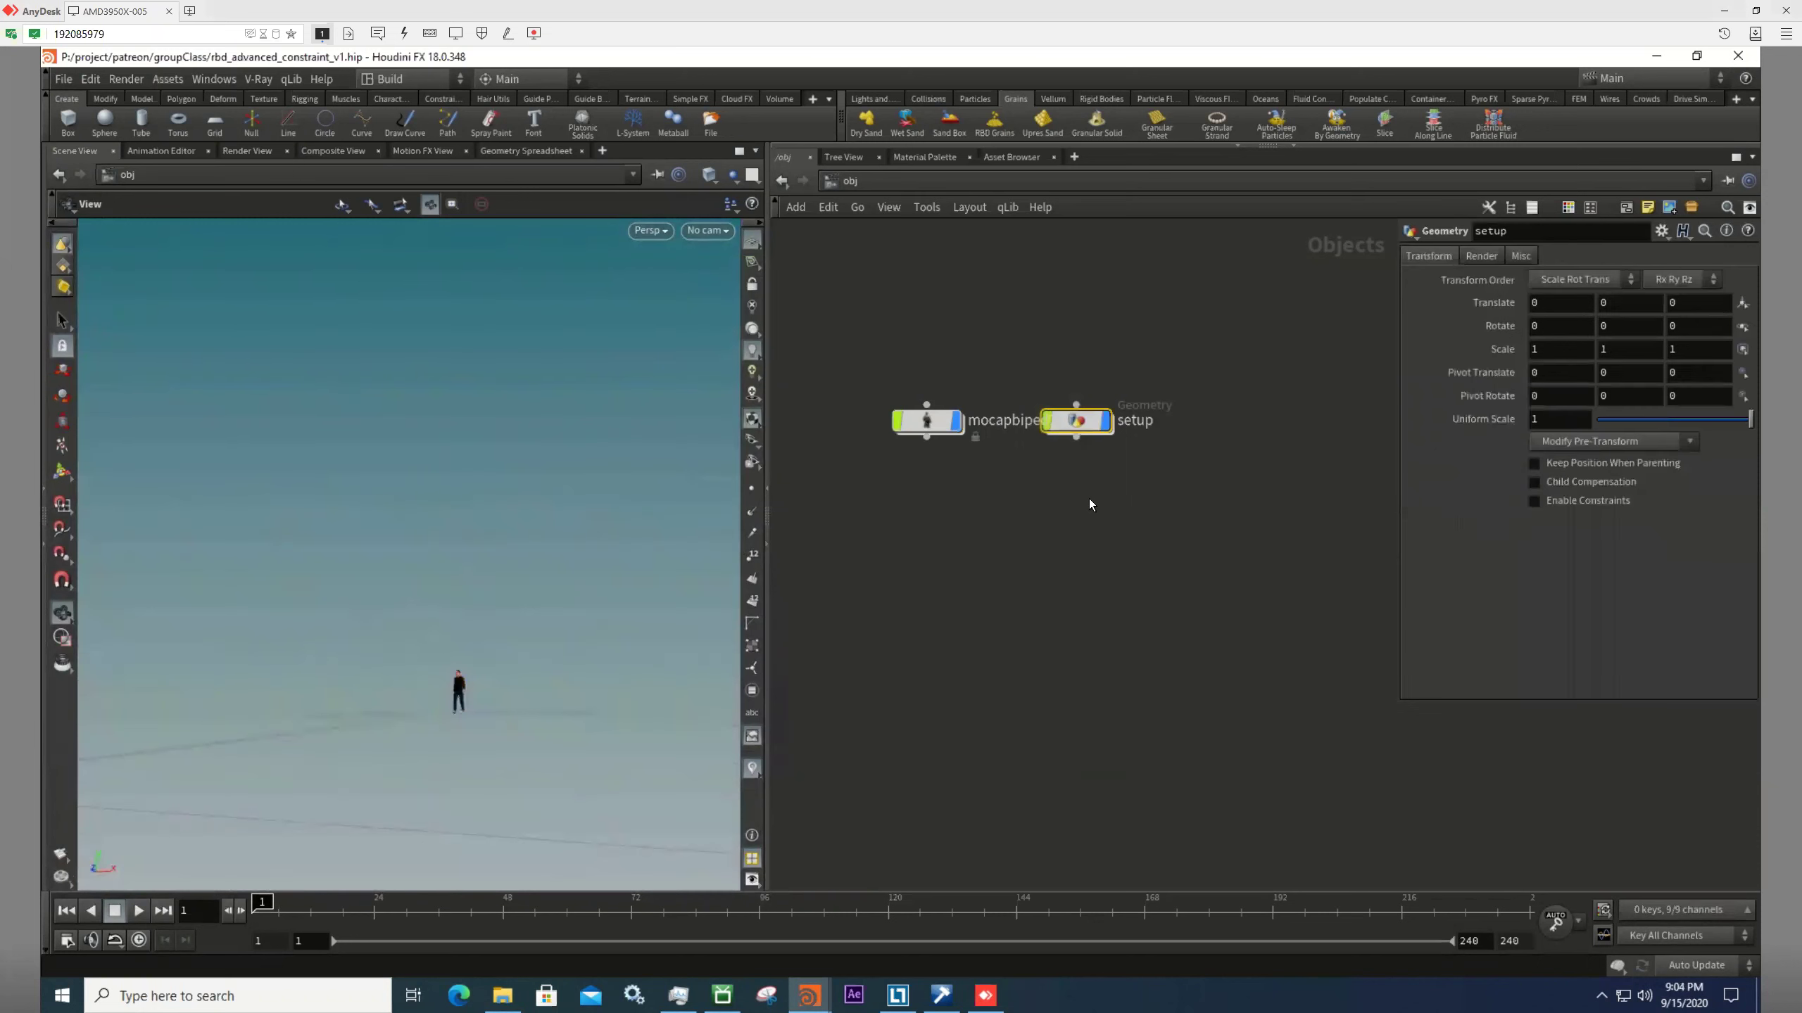
pyautogui.click(927, 420)
pyautogui.press('Tab')
pyautogui.write('nu')
pyautogui.press('Return')
pyautogui.click(924, 302)
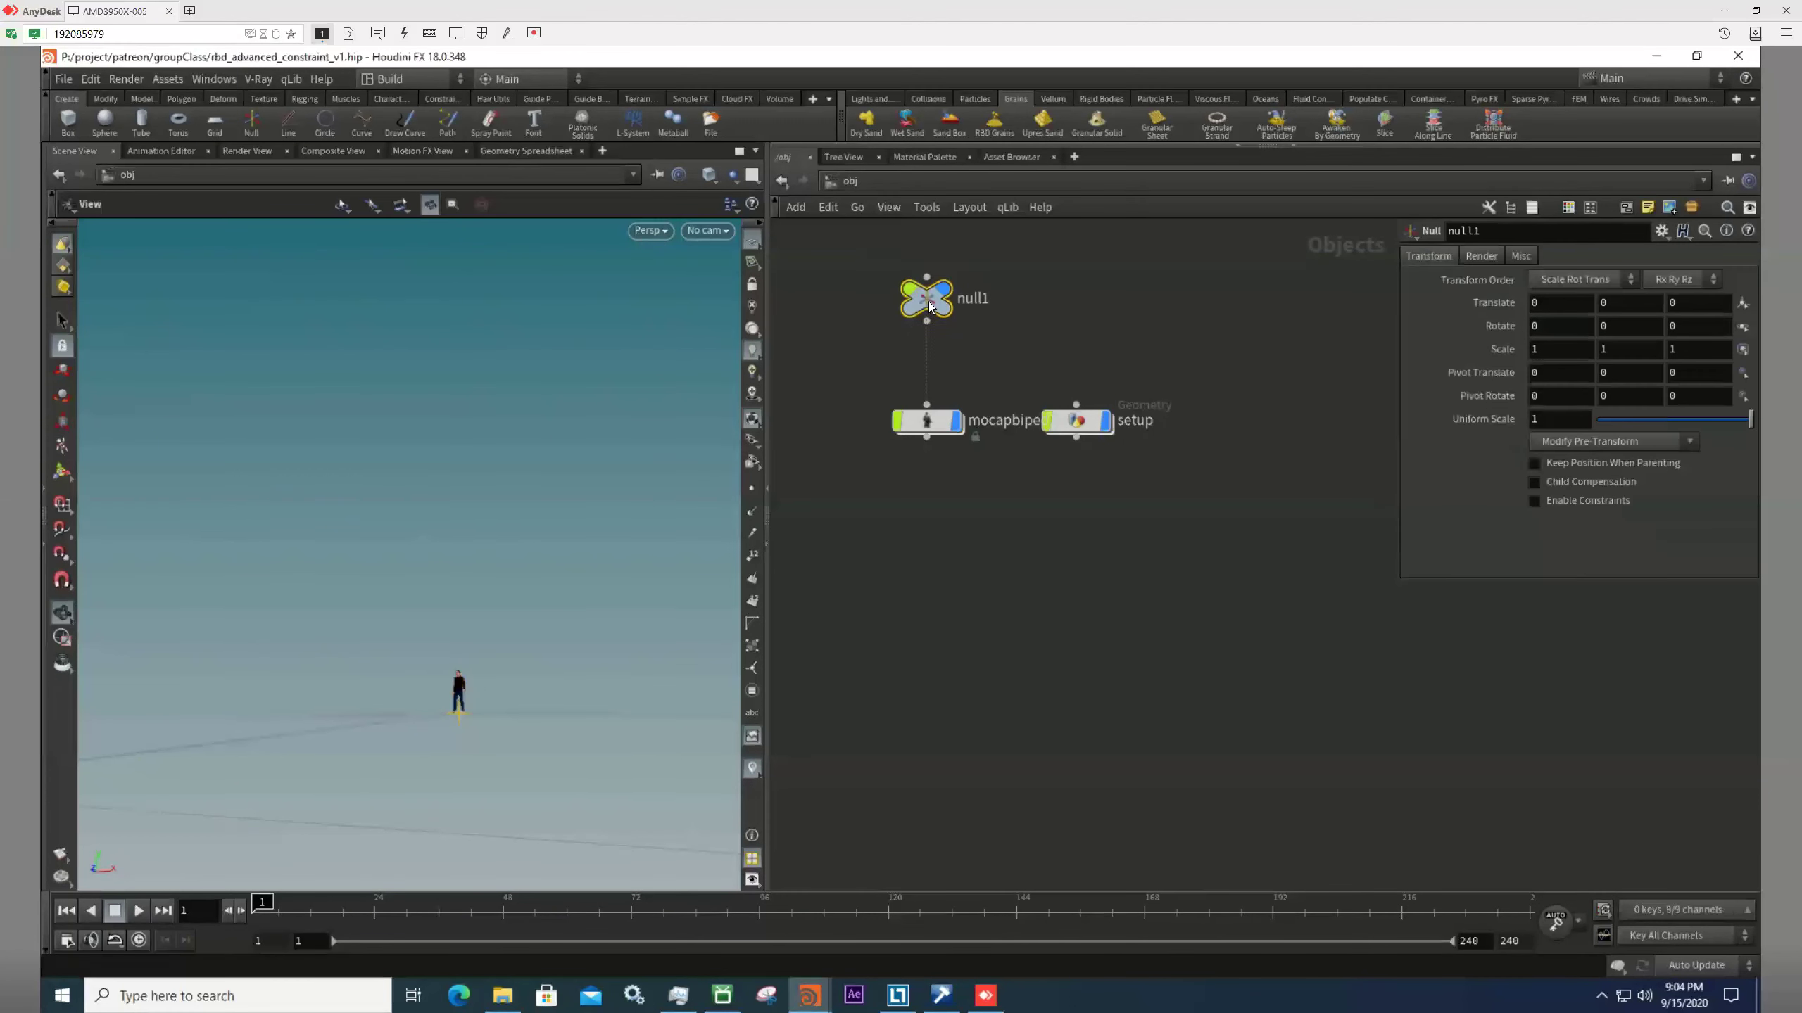
pyautogui.click(926, 323)
pyautogui.click(927, 405)
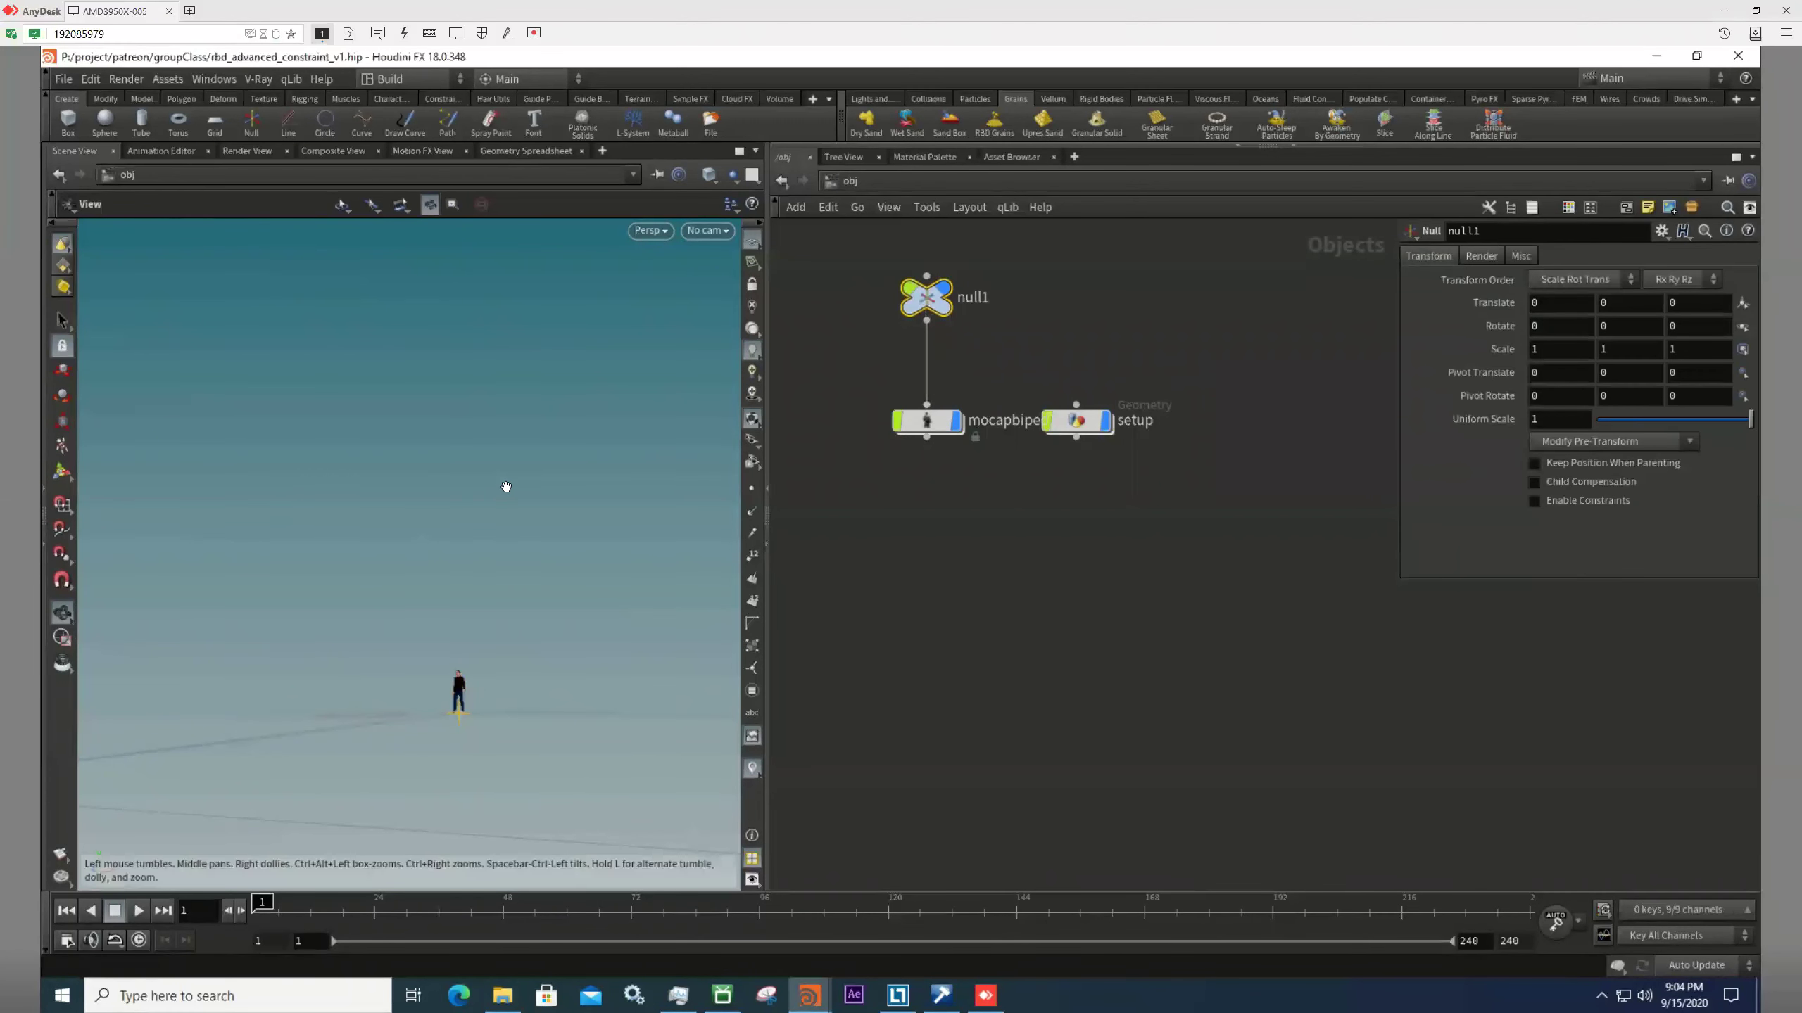
# Step: Move null1 and the character to X −8.84023, then reposition the setup node
pyautogui.press('Return')
pyautogui.moveTo(510, 711); pyautogui.dragTo(305, 715)
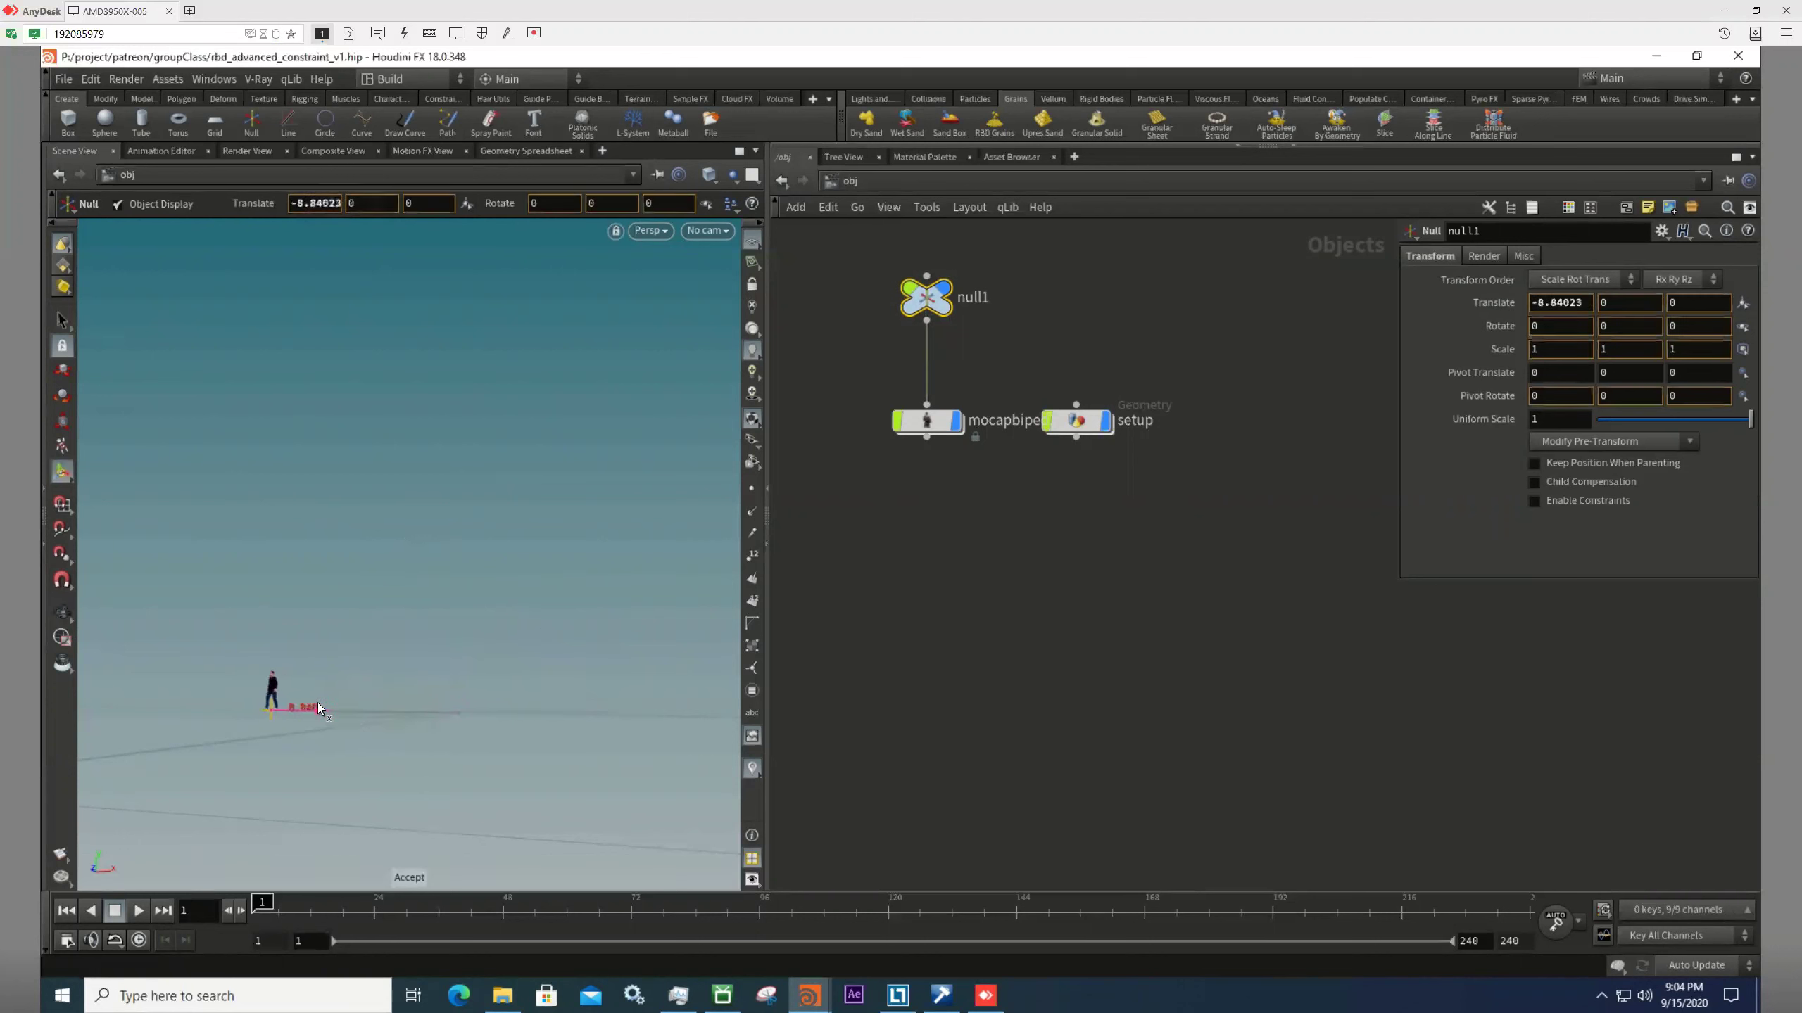
pyautogui.press('Escape')
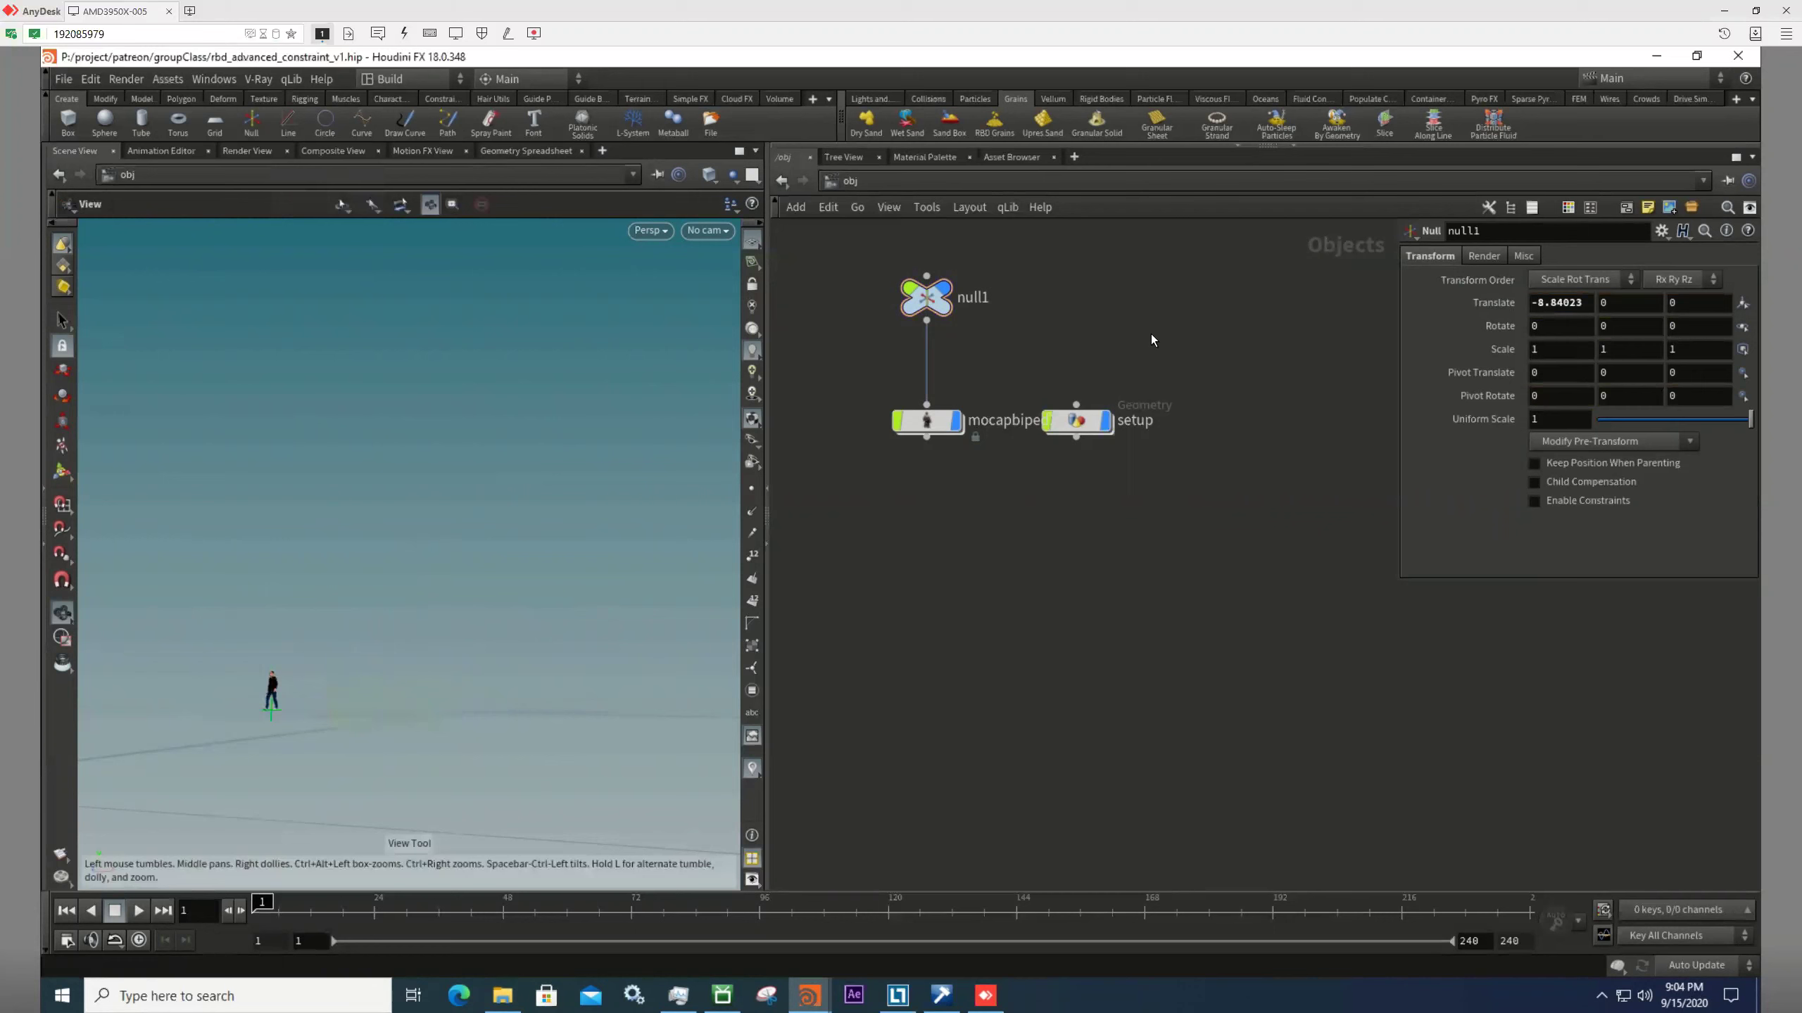
pyautogui.moveTo(1084, 420)
pyautogui.mouseDown()
pyautogui.moveTo(1133, 425)
pyautogui.moveTo(937, 496)
pyautogui.mouseUp()
# Step: Inside setup, add a Box node box1
pyautogui.doubleClick(938, 495)
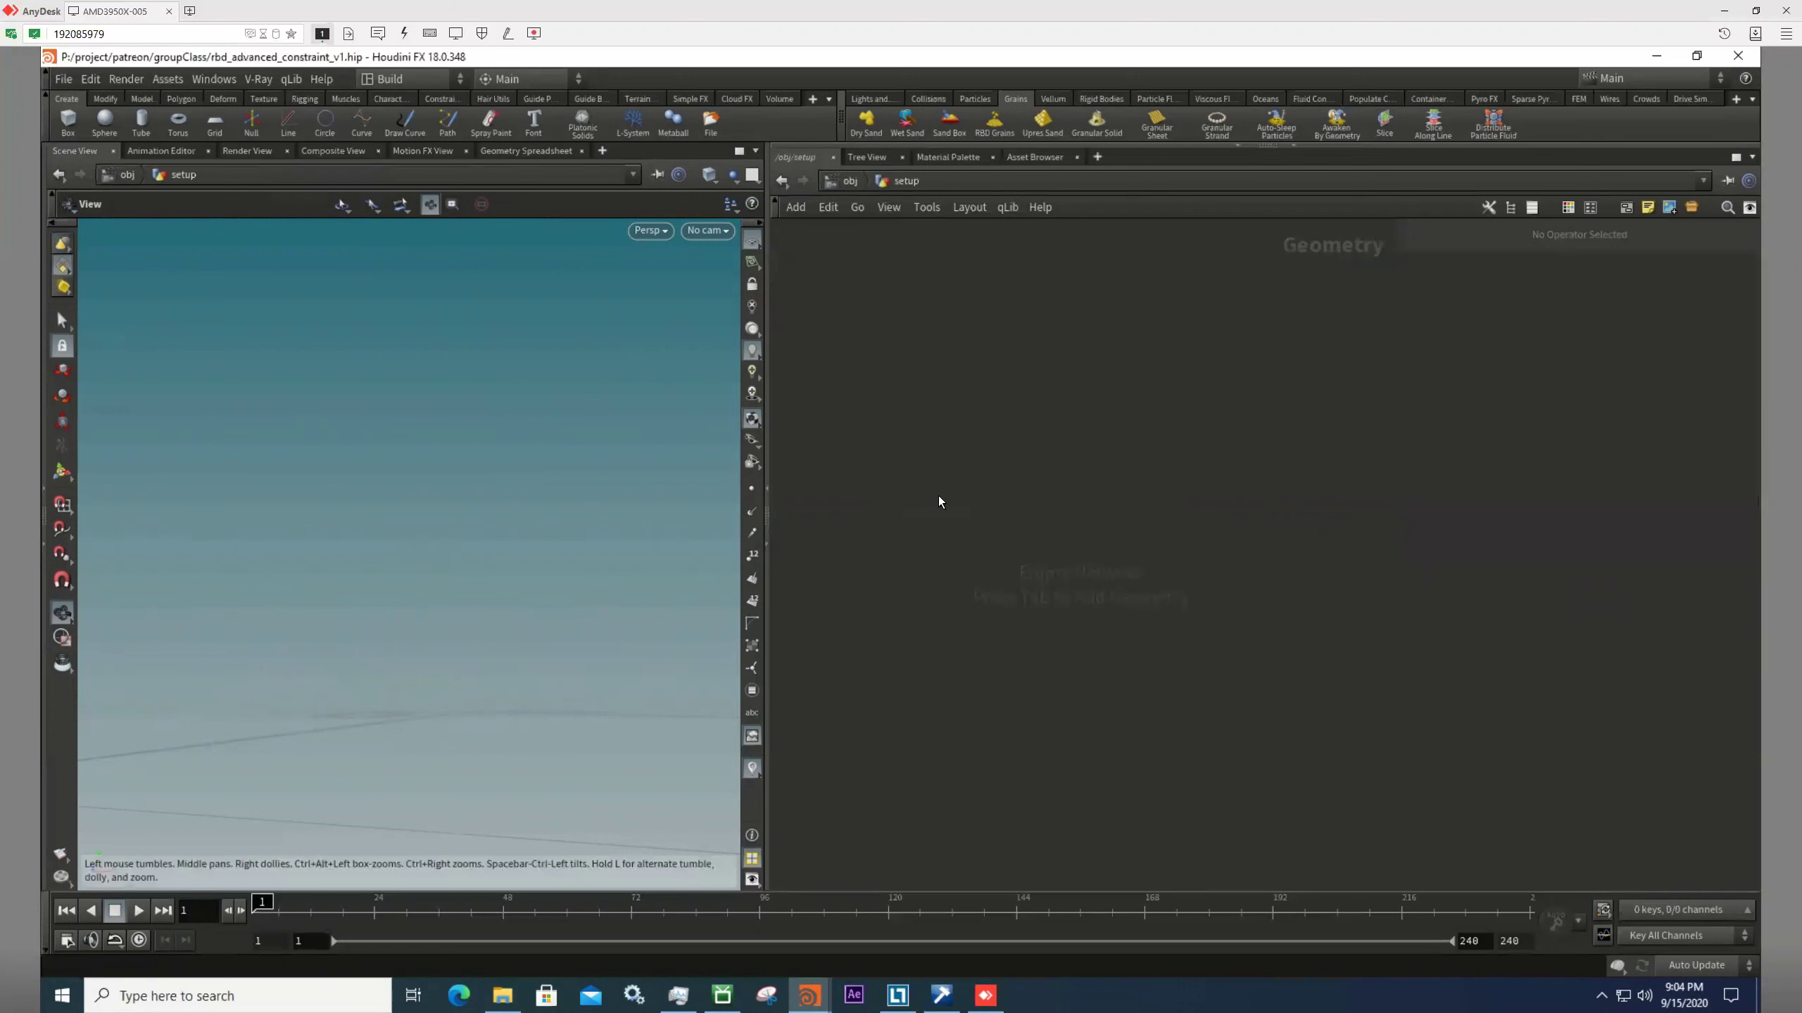
pyautogui.press('Tab')
pyautogui.press('Escape')
pyautogui.press('Tab')
pyautogui.write('box')
pyautogui.press('Return')
pyautogui.click(1009, 461)
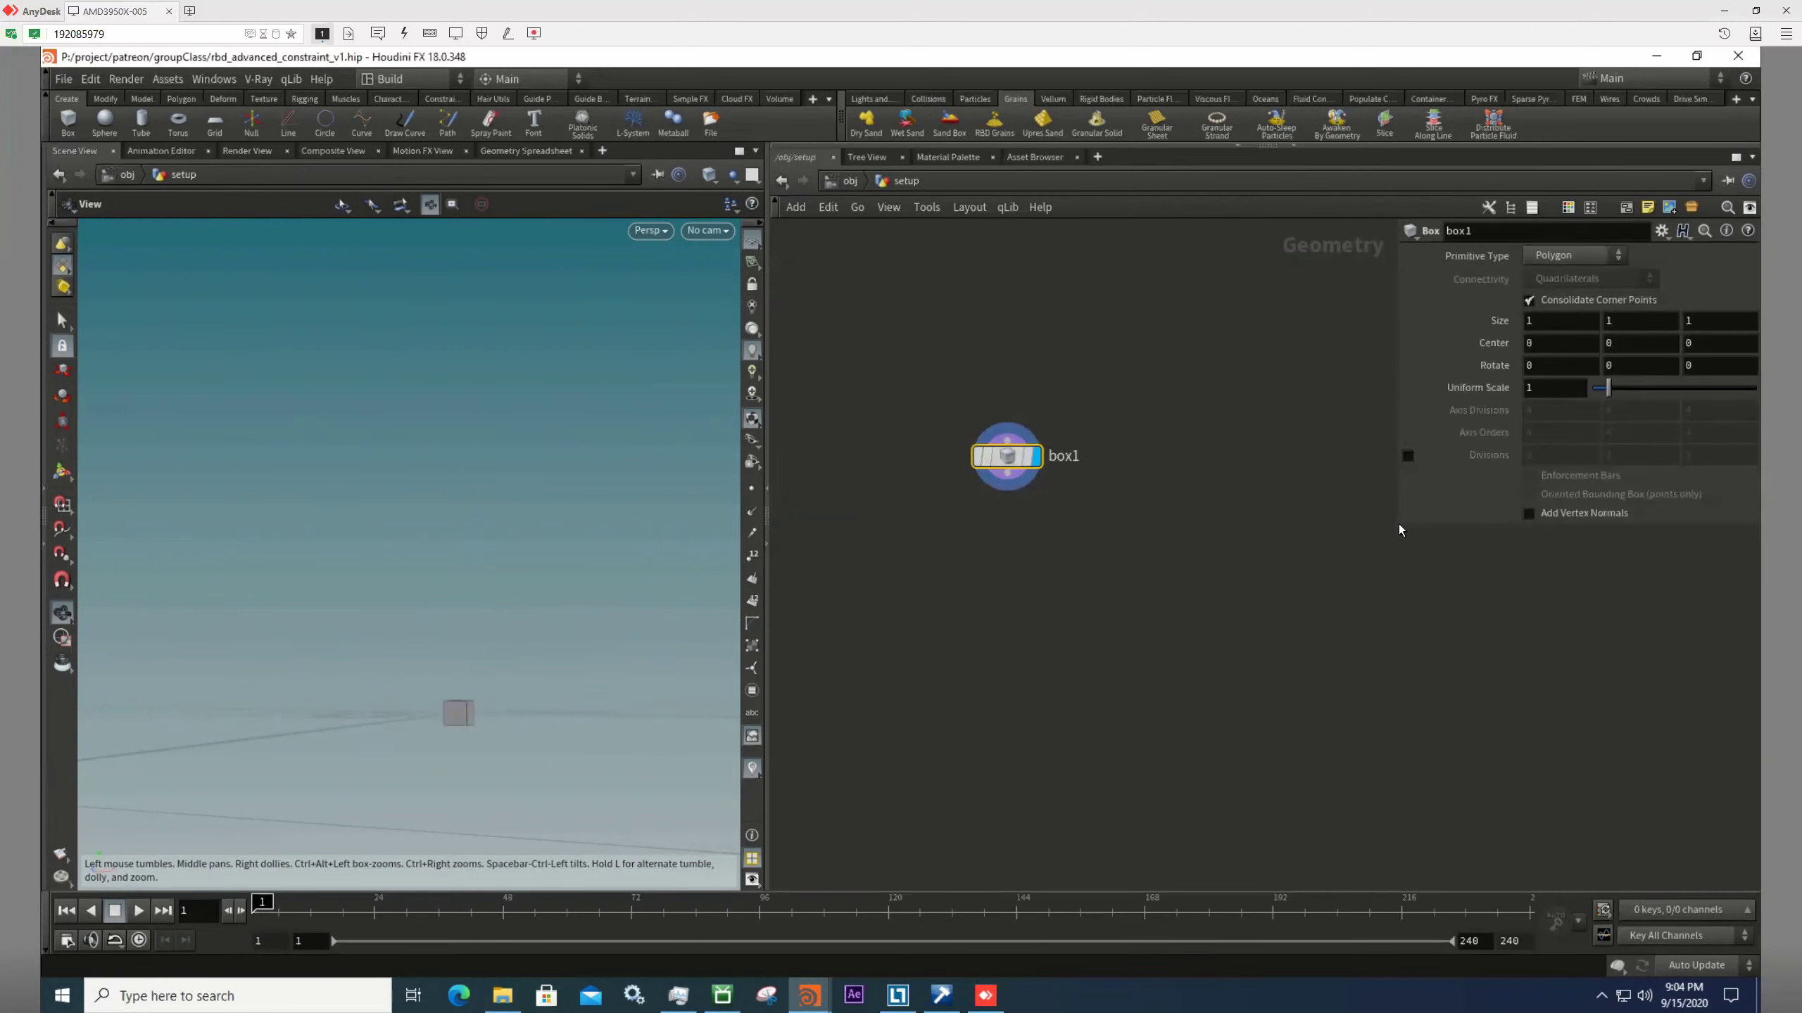
# Step: Set box1's Center Y to the expression ch("sizey")/2 so it rests on the ground
pyautogui.moveTo(1401, 525); pyautogui.dragTo(1316, 665)
pyautogui.rightClick(1562, 323)
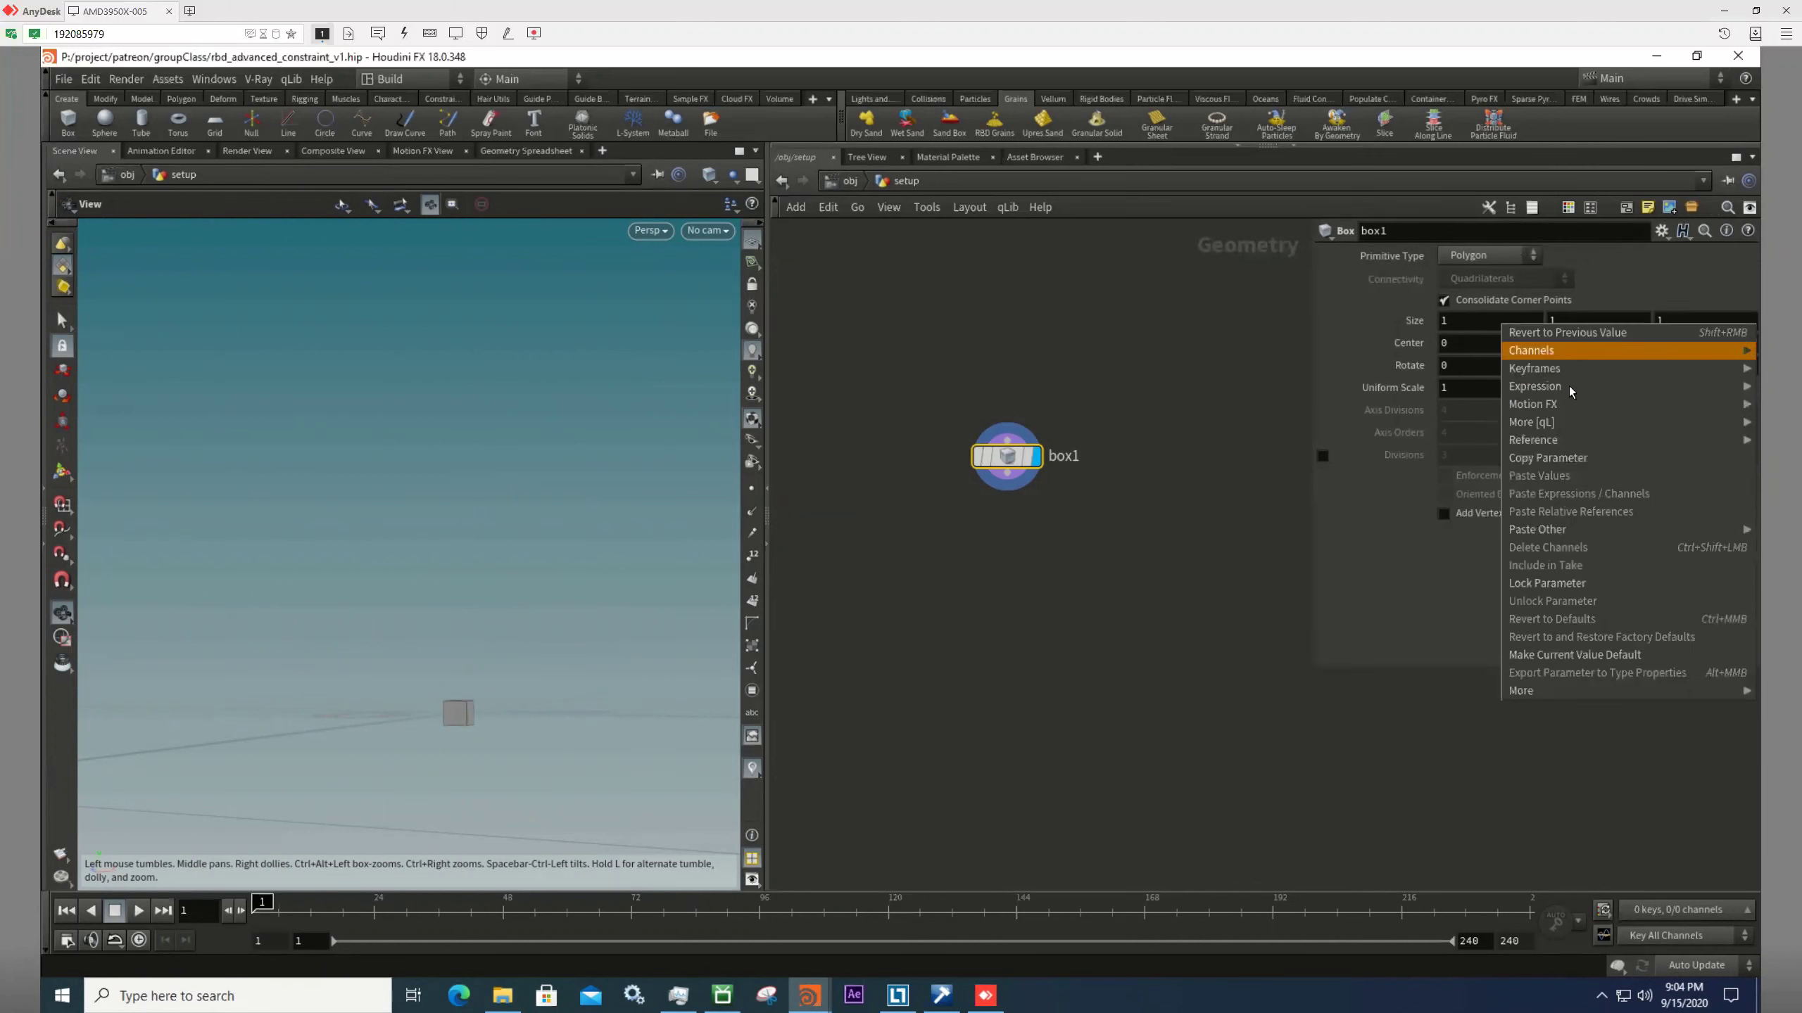
pyautogui.click(1561, 460)
pyautogui.rightClick(1560, 346)
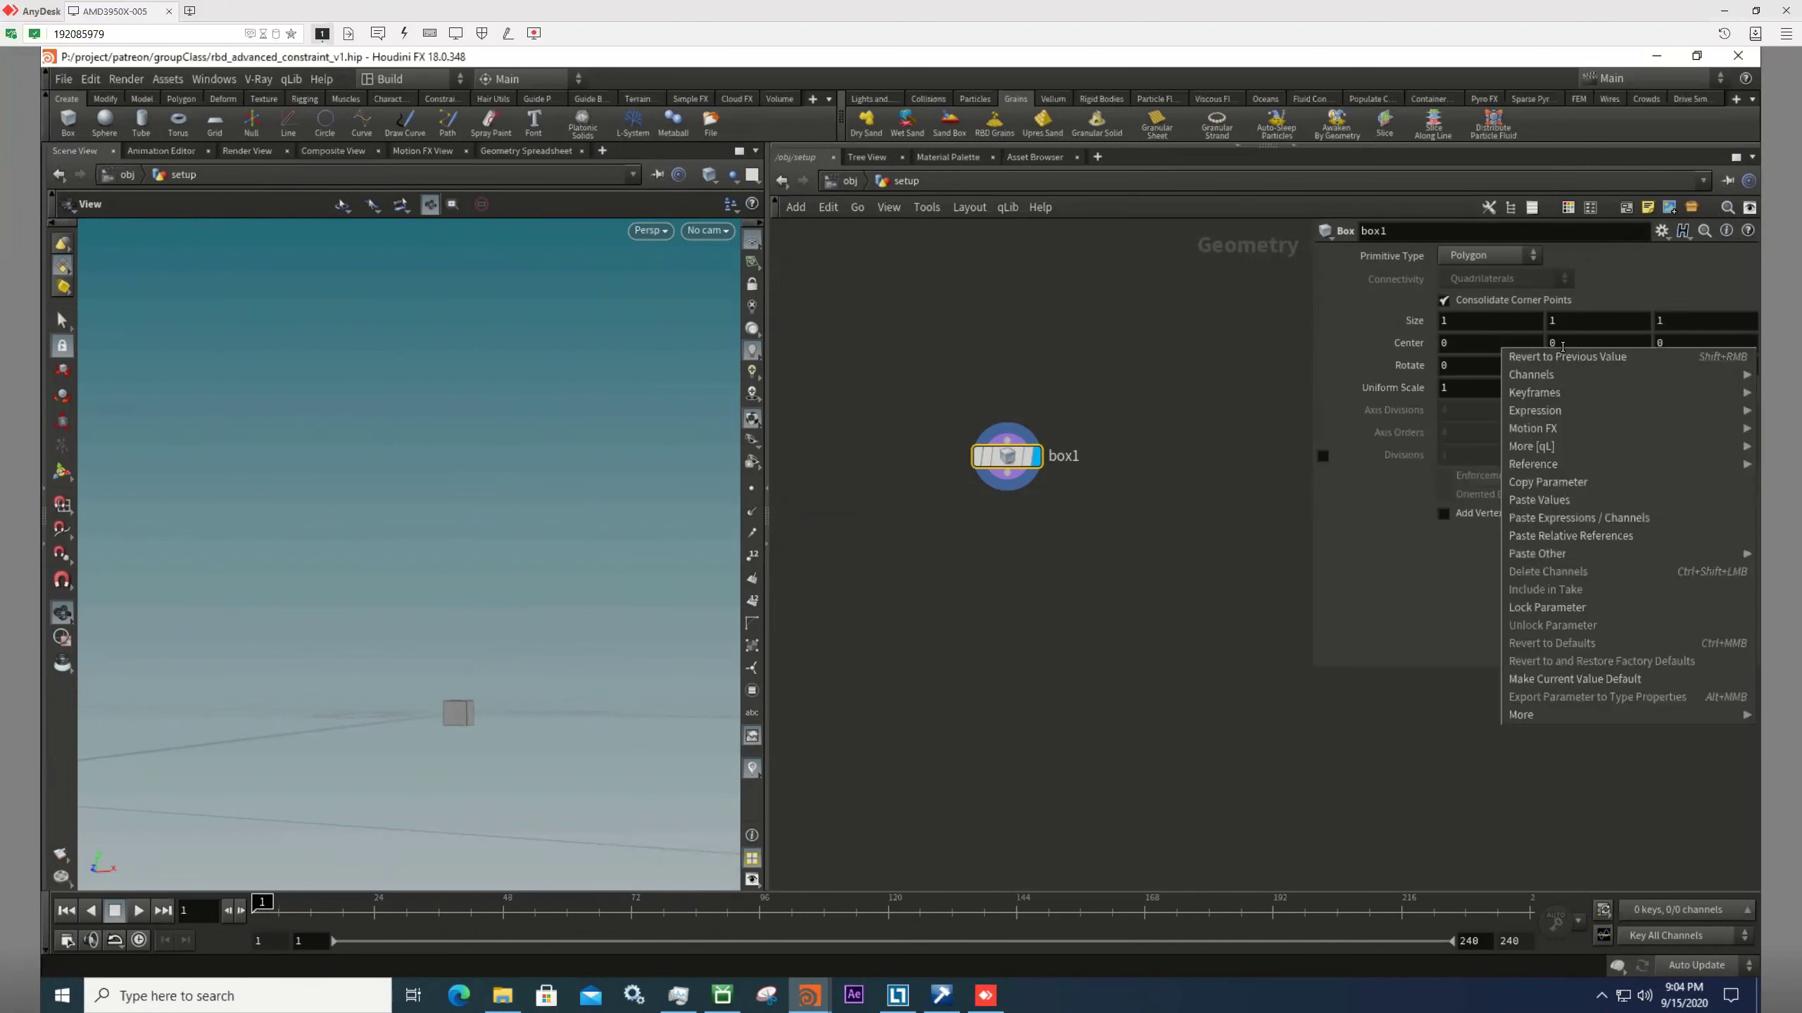
pyautogui.click(1588, 535)
pyautogui.write('/2')
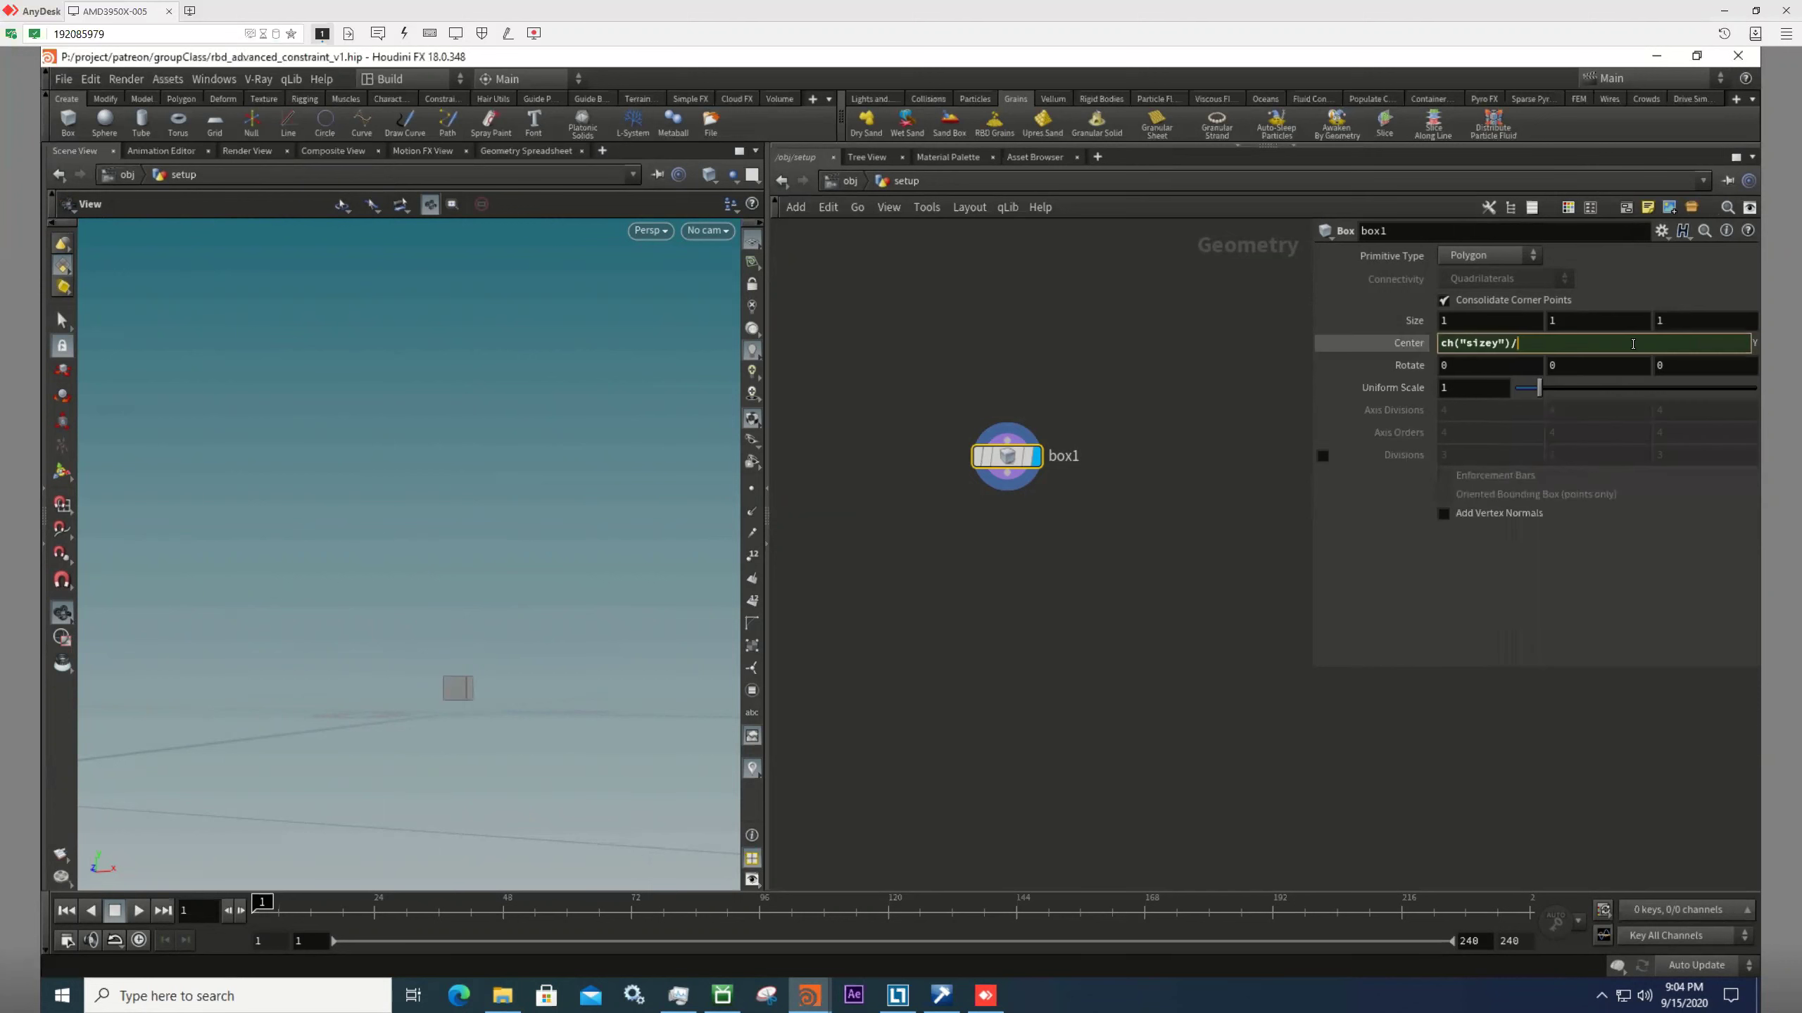
pyautogui.press('Return')
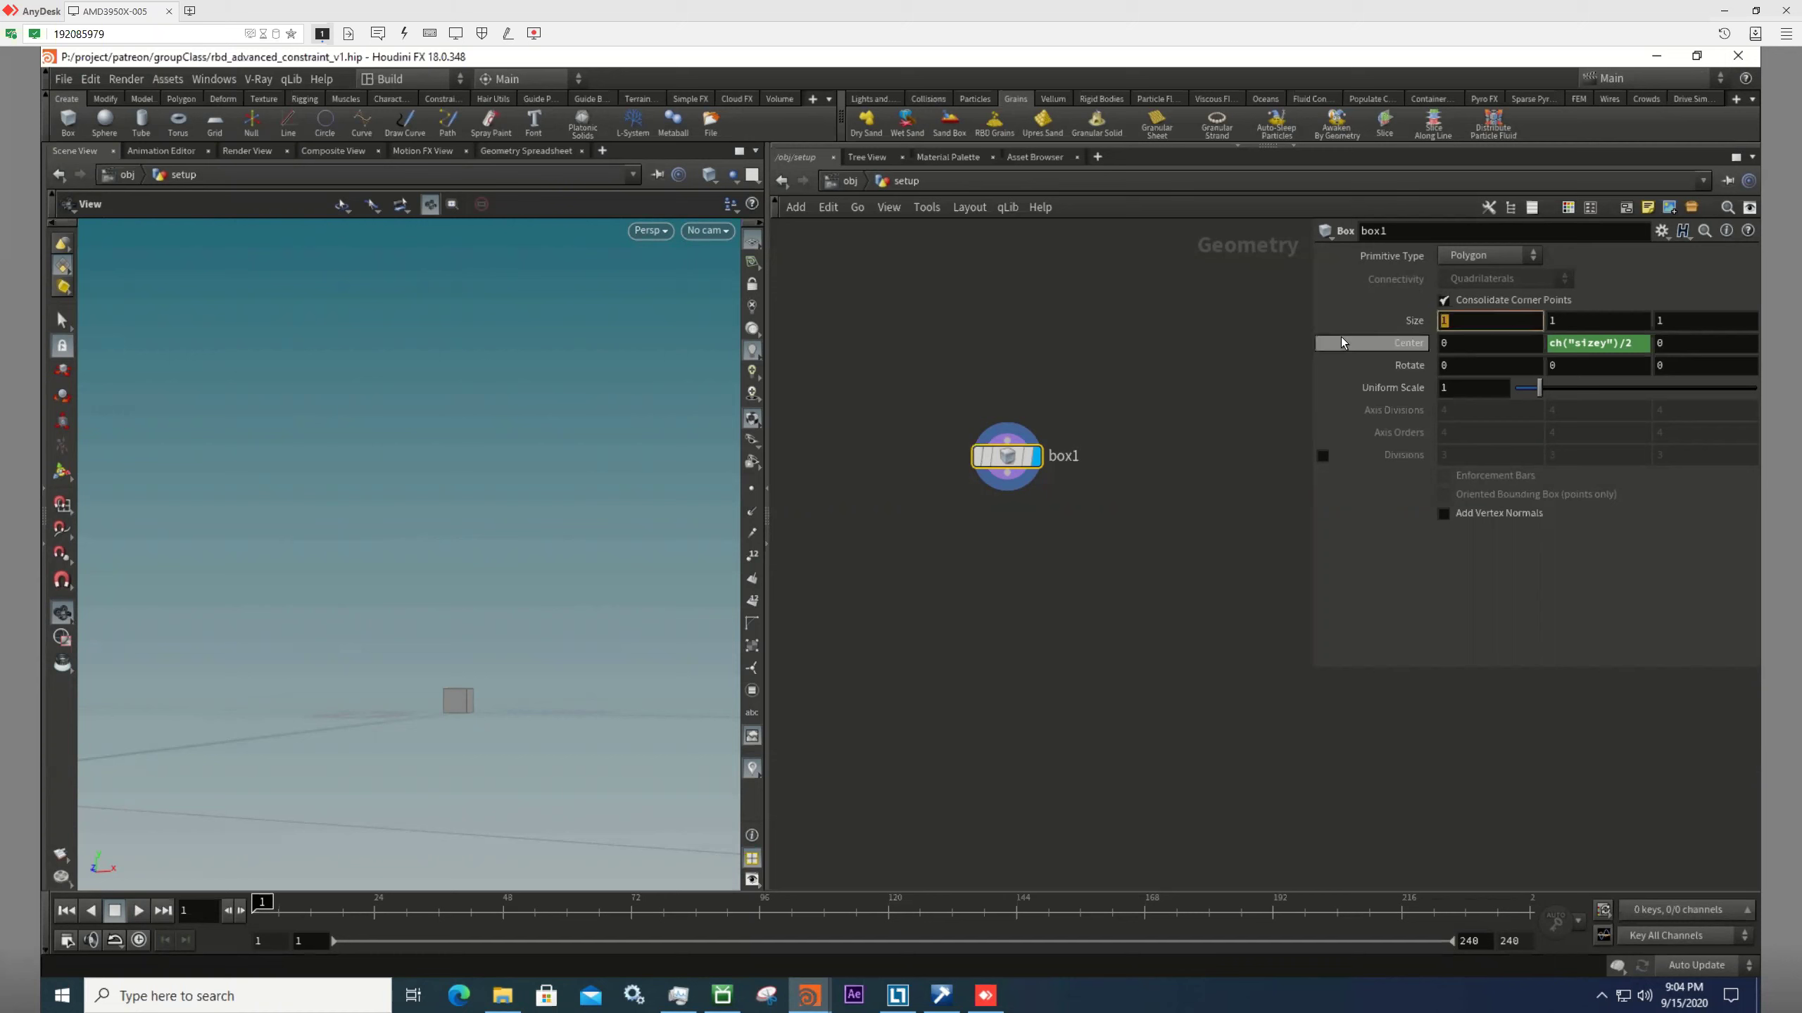
# Step: Size the box 10 × 50 × 10 to make a tall column
pyautogui.press('Tab')
pyautogui.press('Tab')
pyautogui.click(1483, 320)
pyautogui.press('Tab')
pyautogui.press('Tab')
pyautogui.write('10')
pyautogui.click(1567, 326)
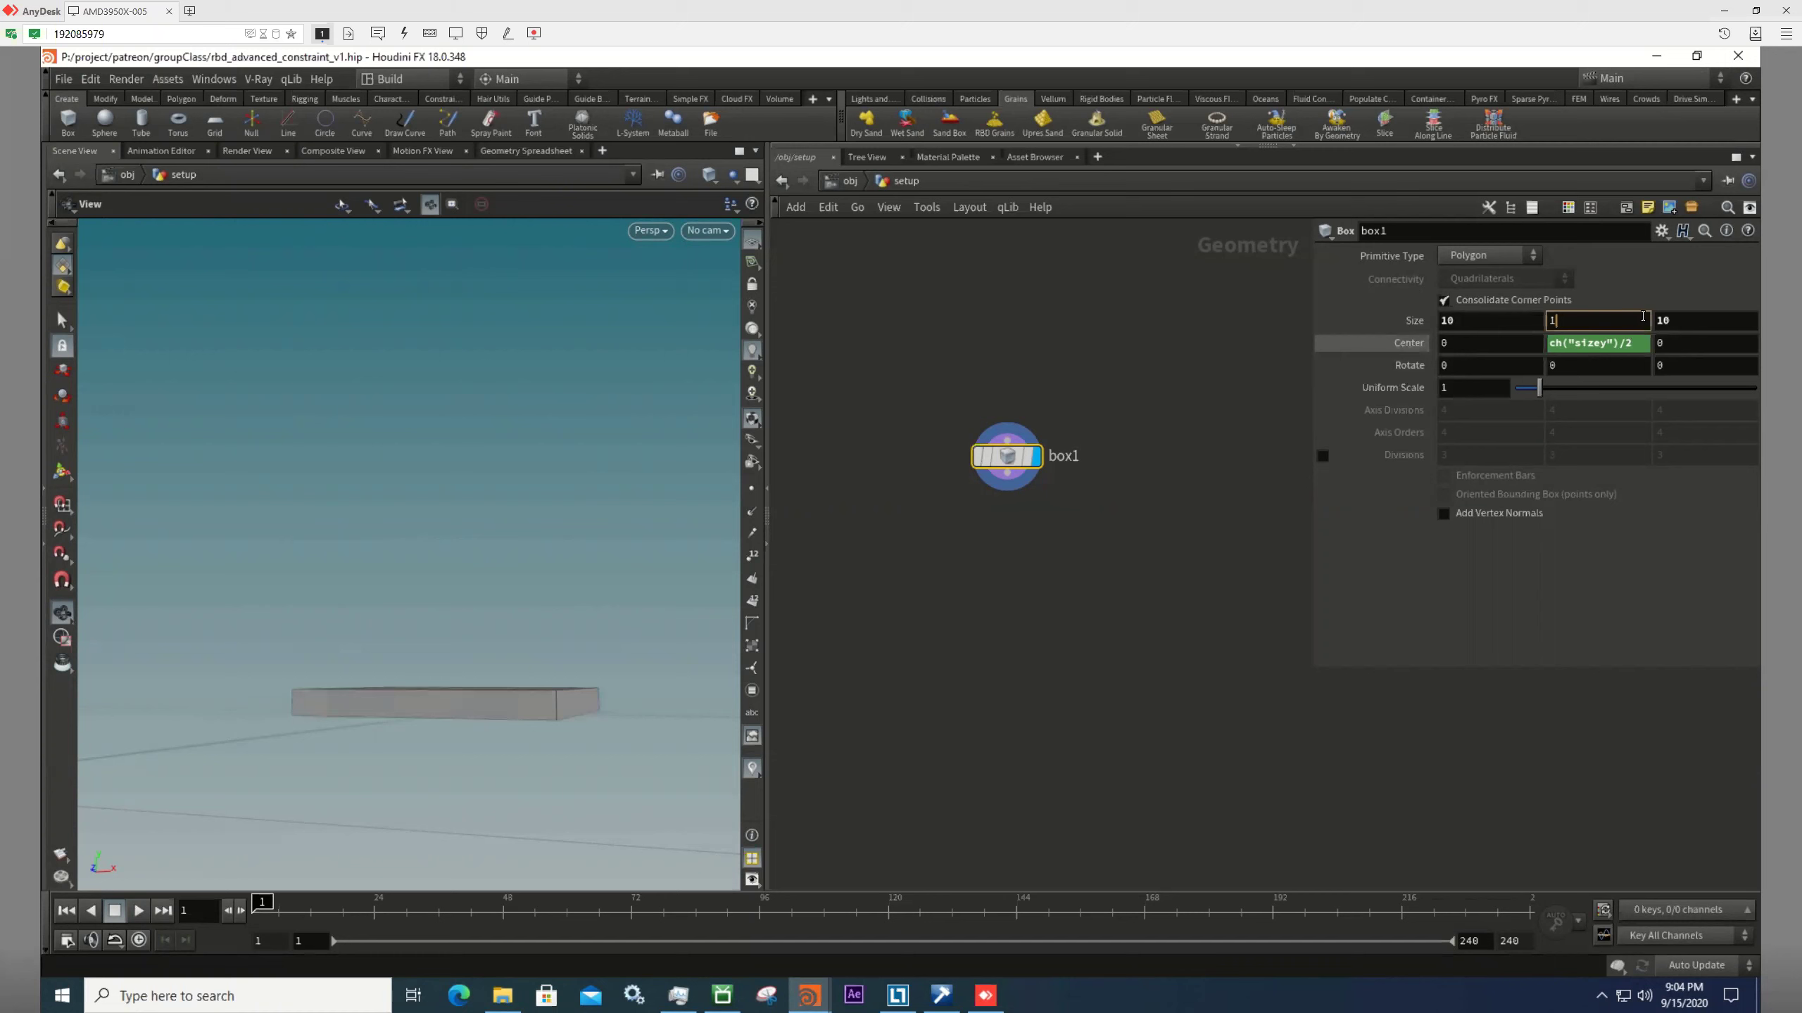
pyautogui.hotkey('shift', 'Tab')
pyautogui.press('Tab')
pyautogui.write('50')
pyautogui.press('Return')
# Step: View the tall box beside the figure at object level, then return into setup
pyautogui.click(715, 232)
pyautogui.click(1050, 357)
pyautogui.click(850, 180)
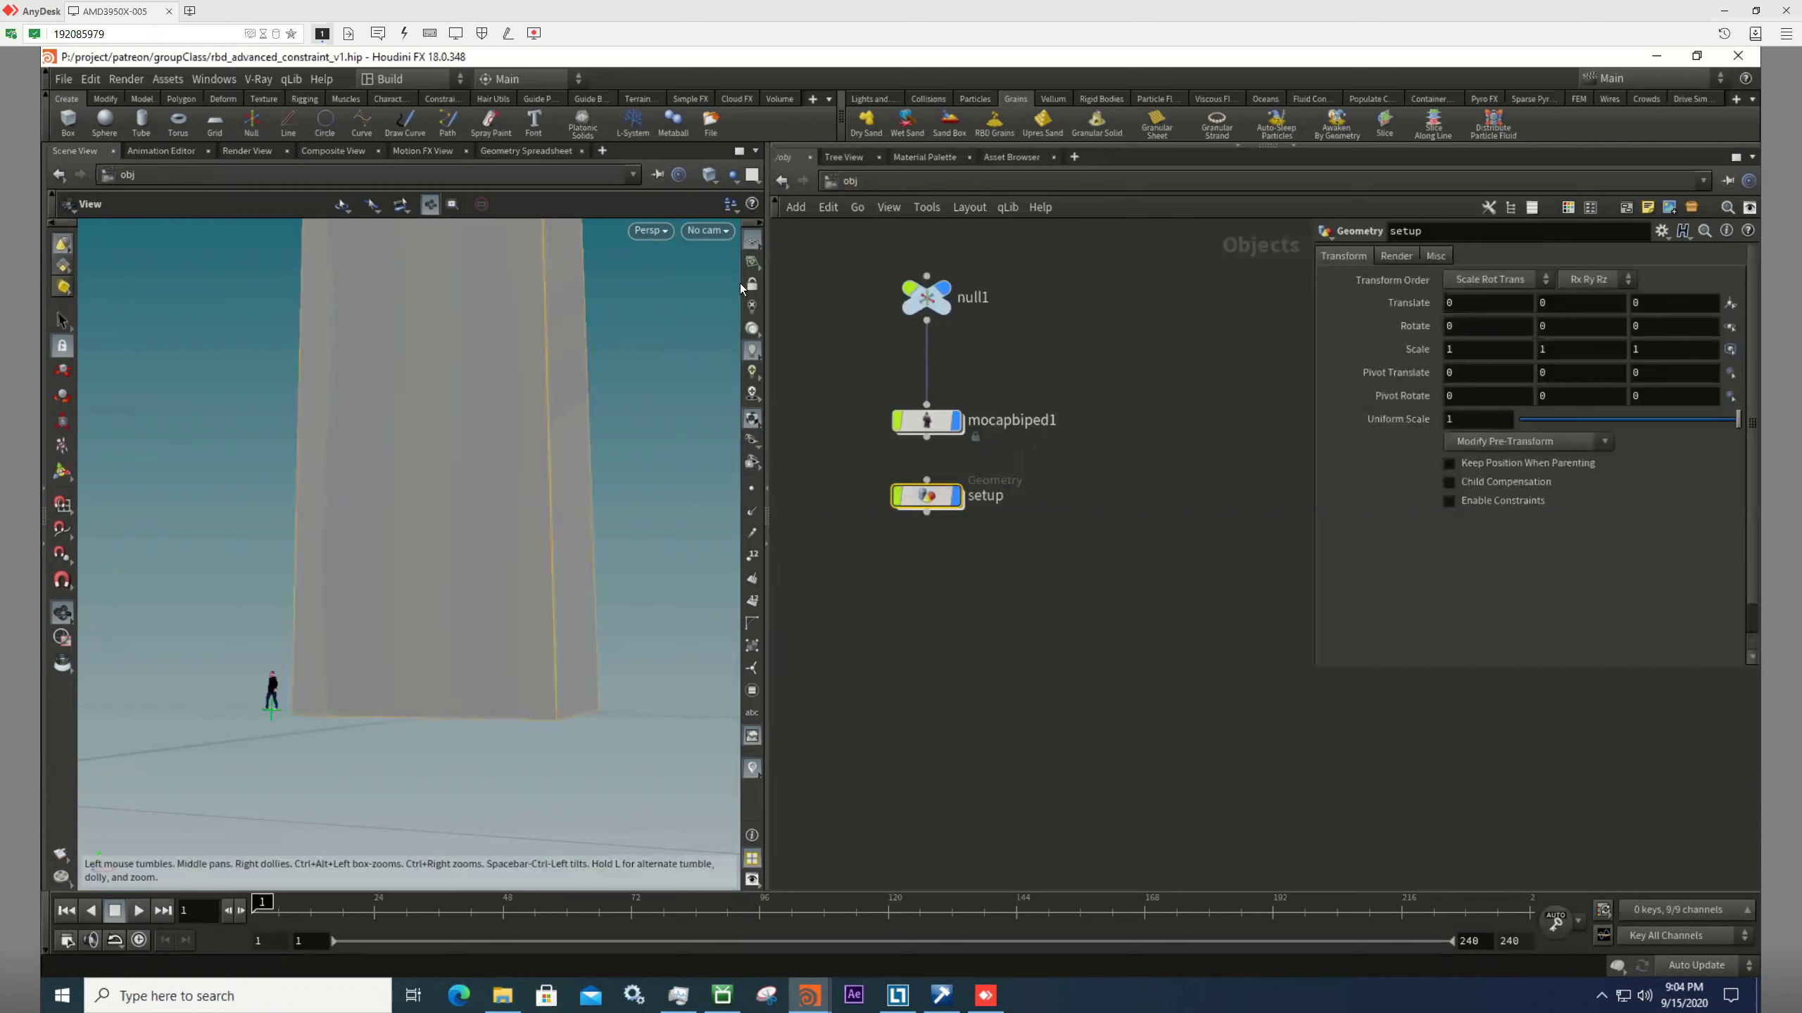
pyautogui.moveTo(665, 339)
pyautogui.mouseDown()
pyautogui.moveTo(462, 362)
pyautogui.moveTo(551, 514)
pyautogui.moveTo(548, 558)
pyautogui.moveTo(415, 559)
pyautogui.moveTo(443, 552)
pyautogui.moveTo(435, 611)
pyautogui.moveTo(472, 594)
pyautogui.mouseUp()
pyautogui.rightClick(548, 557)
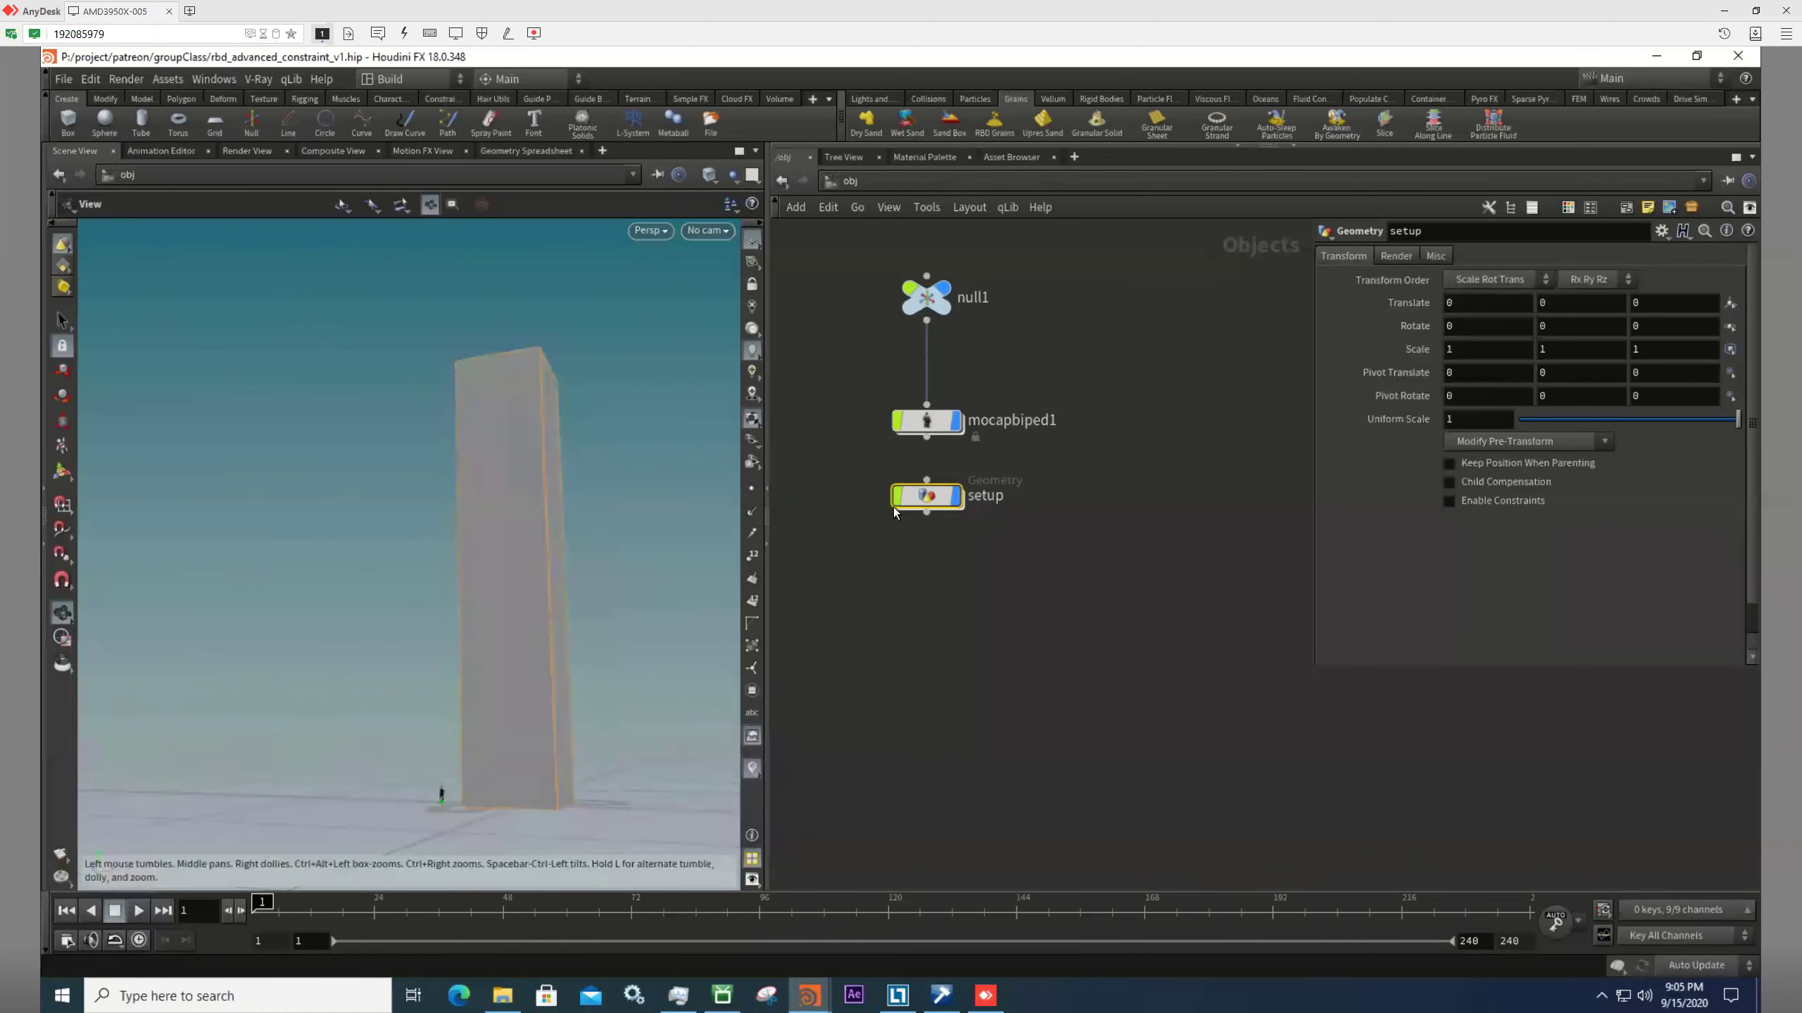
pyautogui.doubleClick(945, 496)
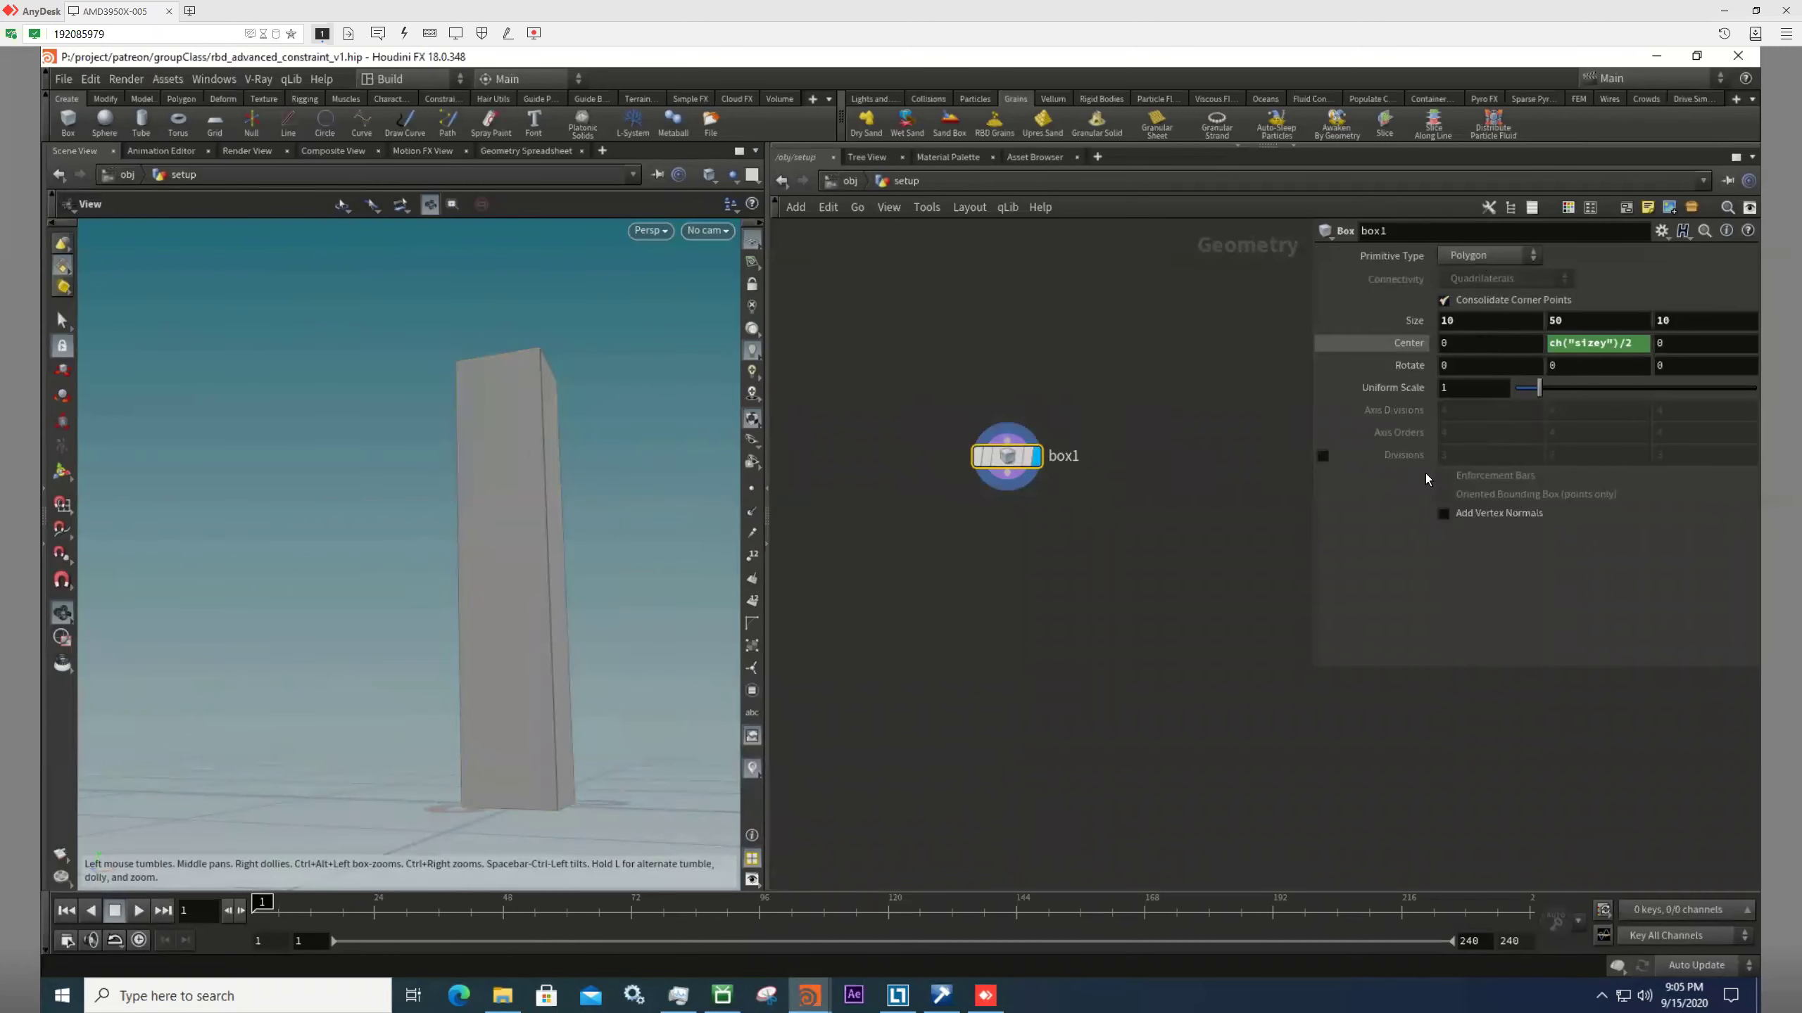
# Step: Make box1 a polygon mesh shown in wireframe, with X and Z divisions of 2
pyautogui.click(1479, 255)
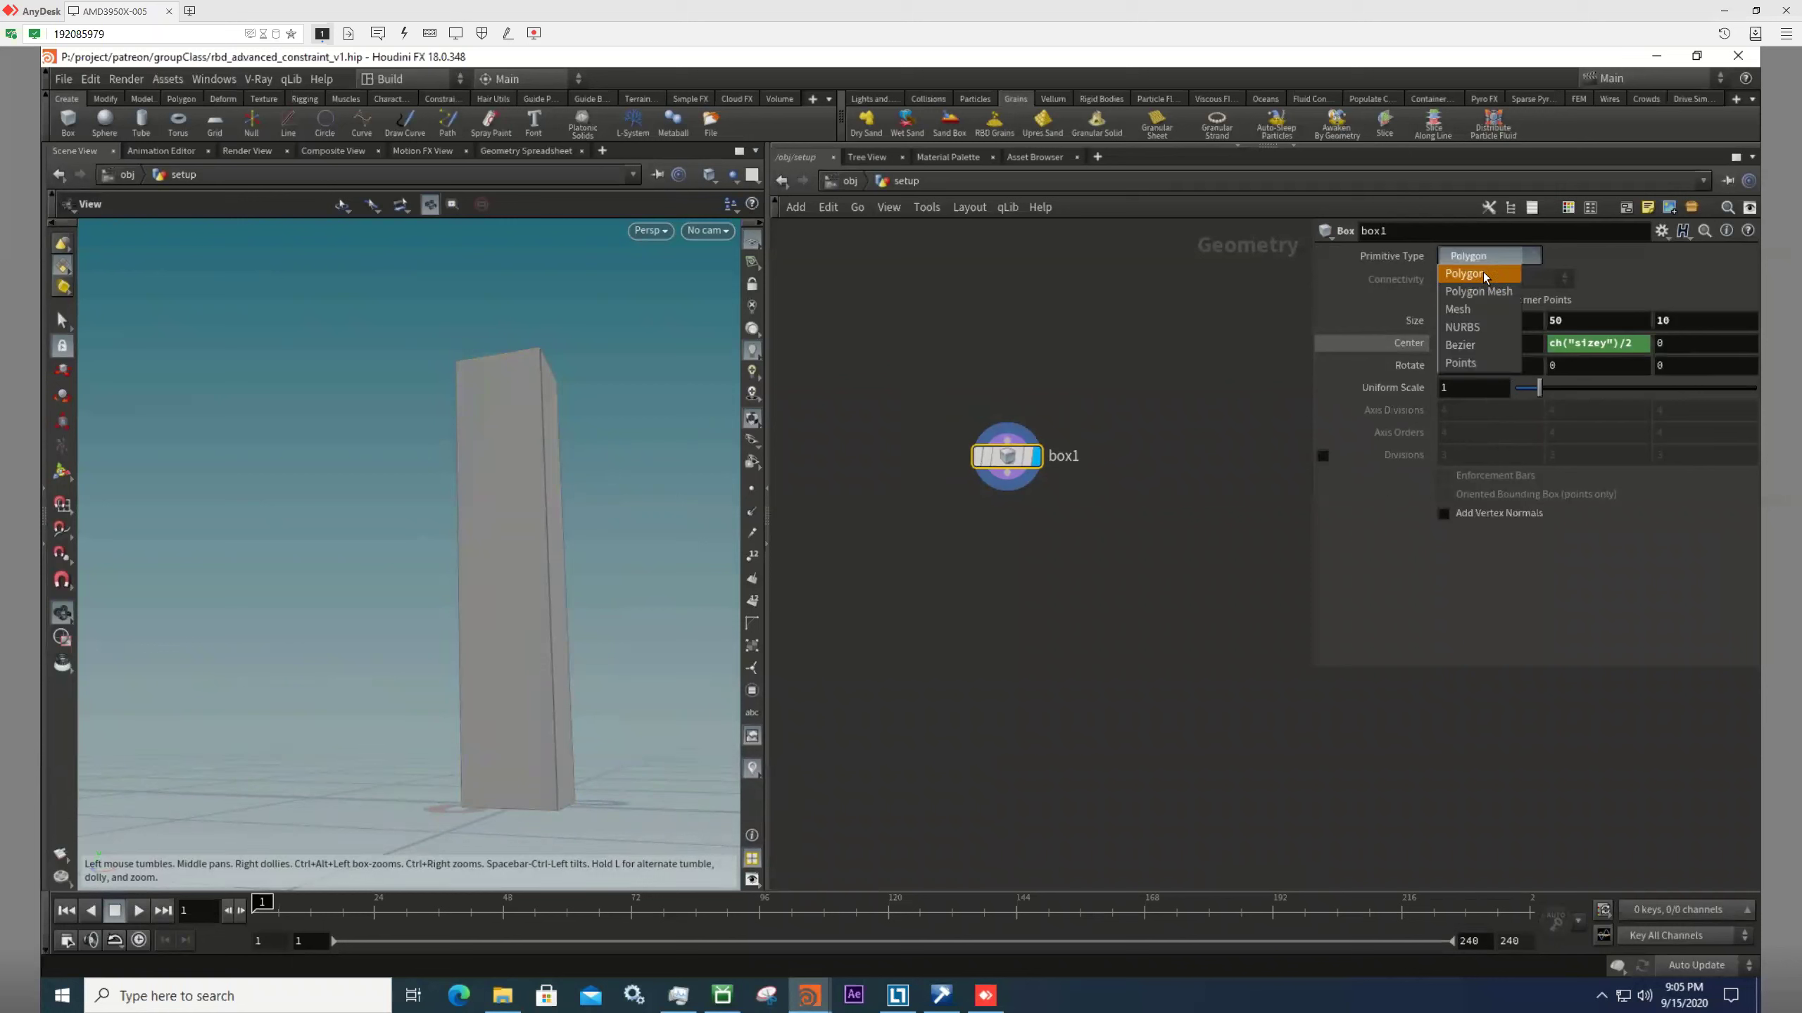
pyautogui.click(1494, 293)
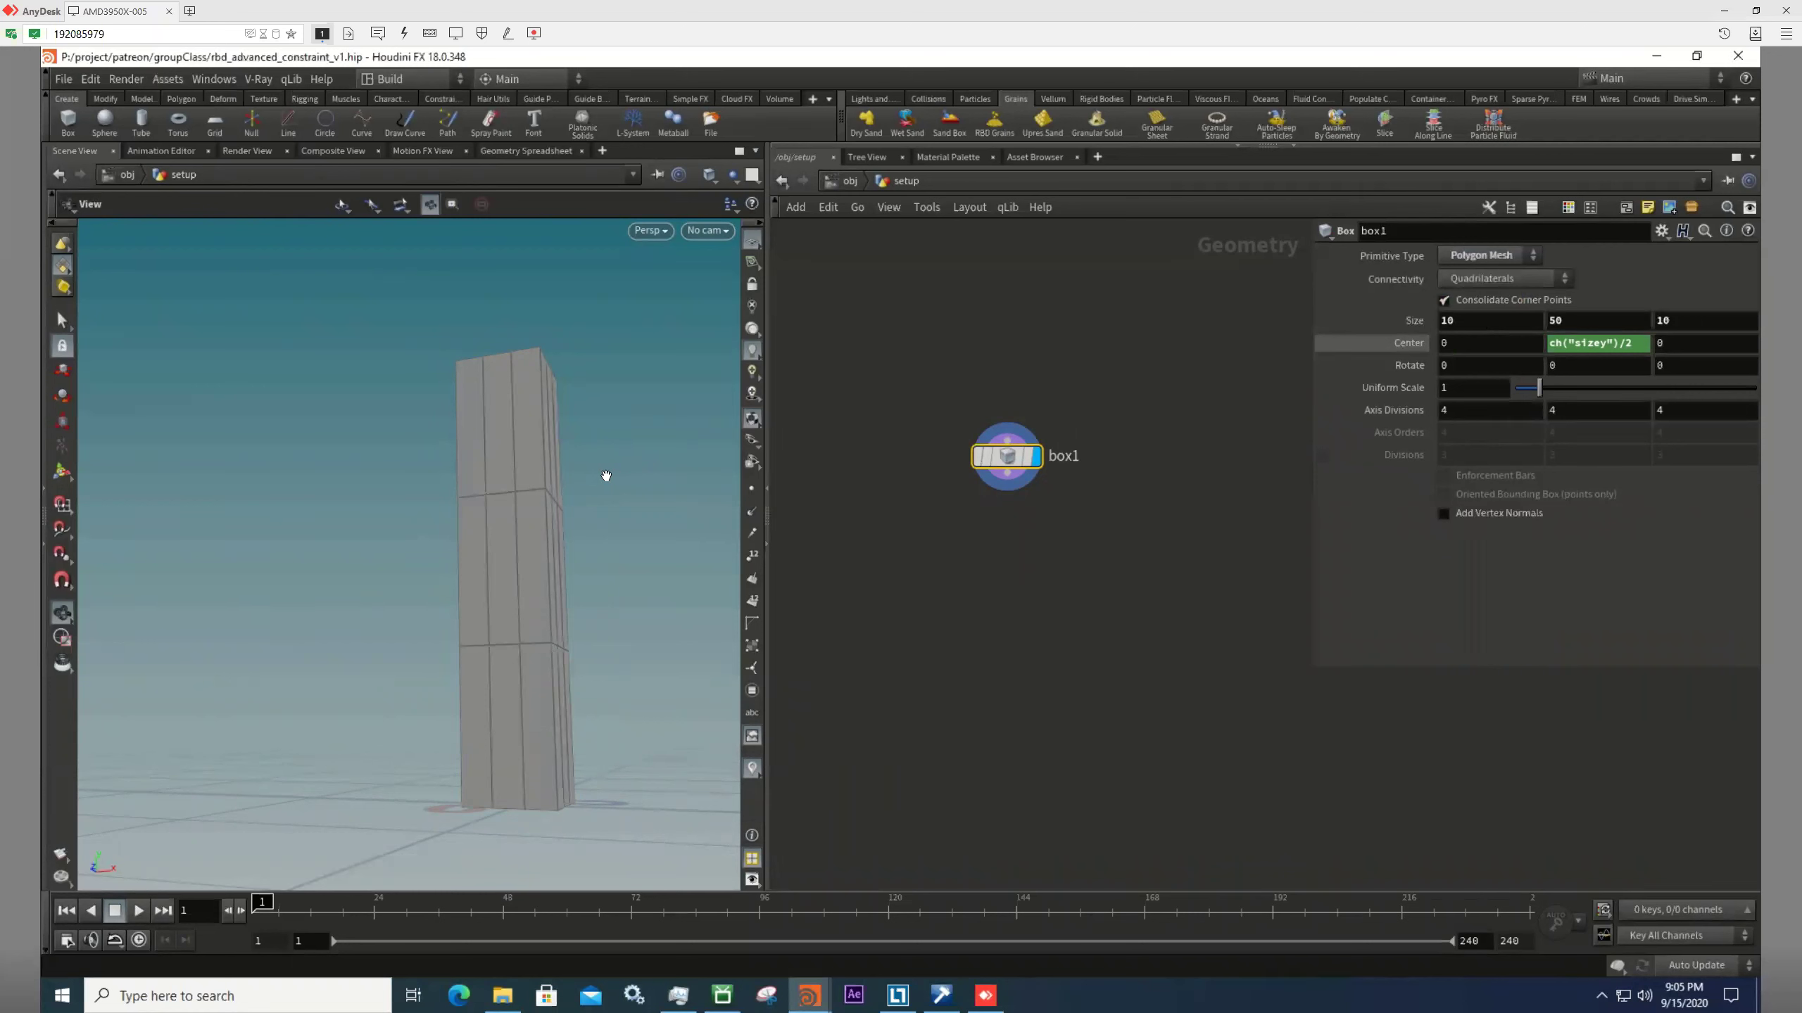
pyautogui.press('w')
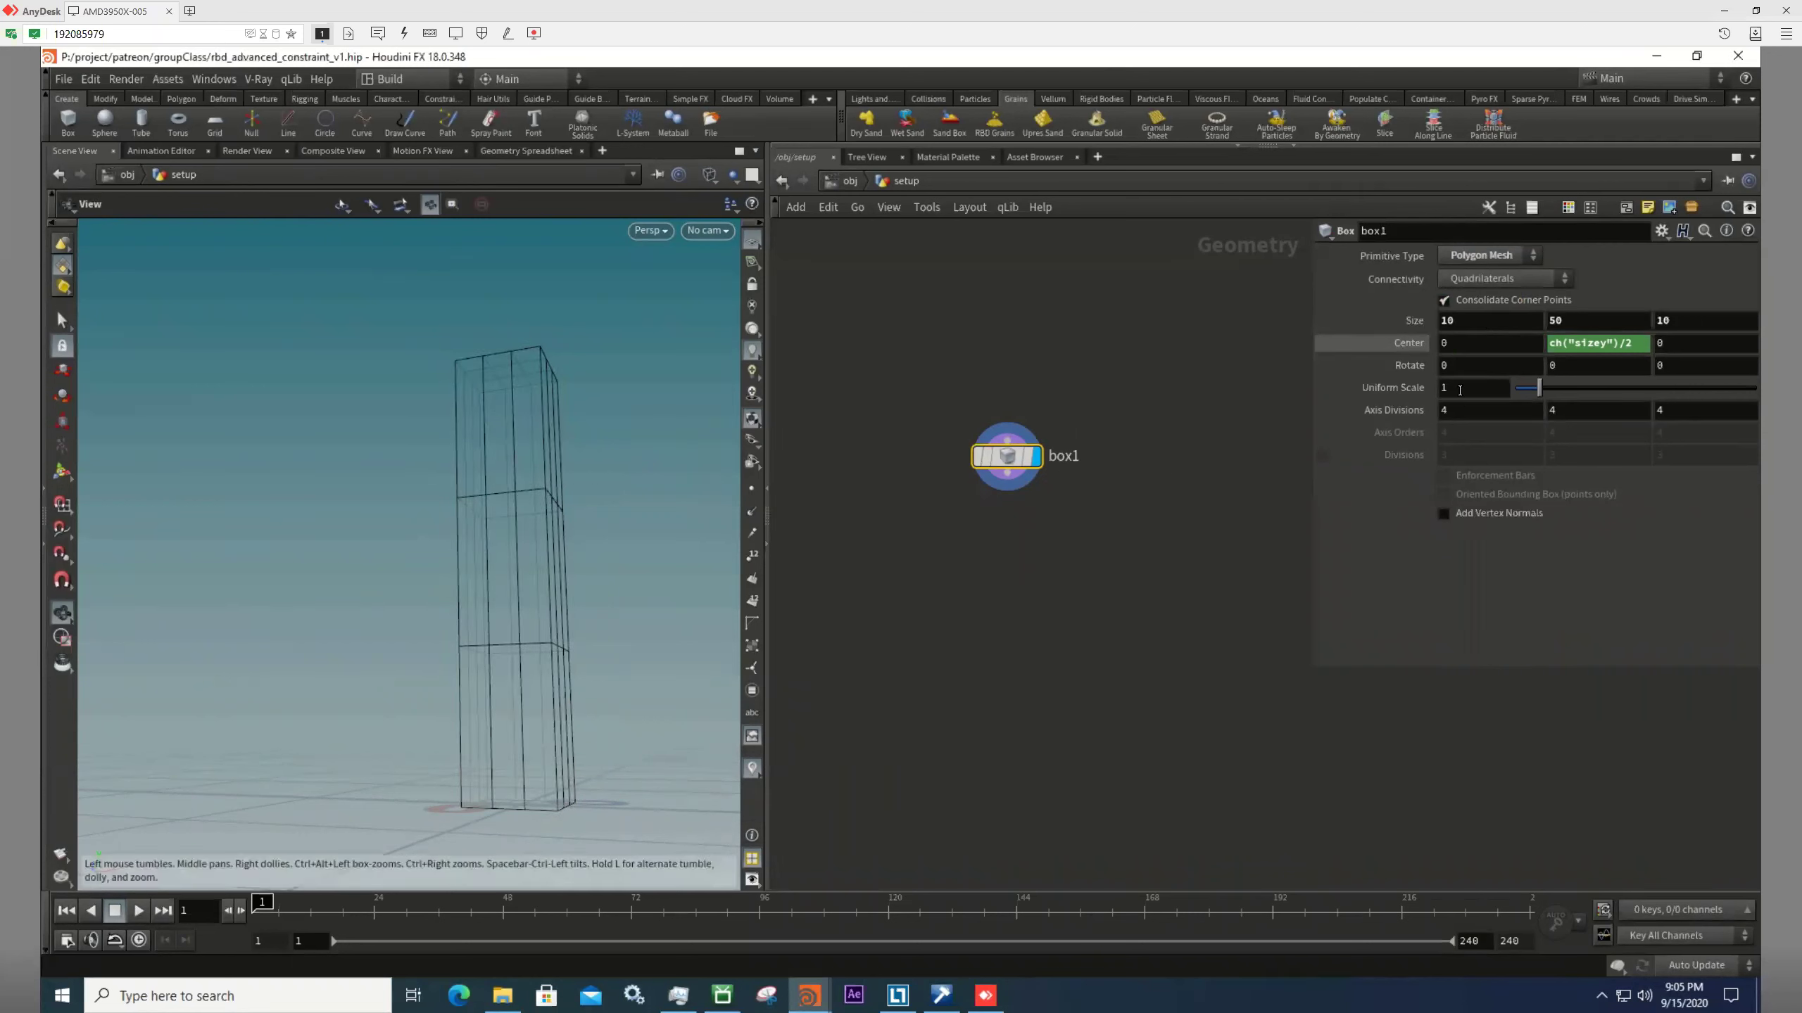
pyautogui.doubleClick(1458, 412)
pyautogui.write('2')
pyautogui.doubleClick(1695, 412)
pyautogui.write('2')
# Step: Set the tower's height divisions to 10 after trying 8 and 7
pyautogui.click(1596, 410)
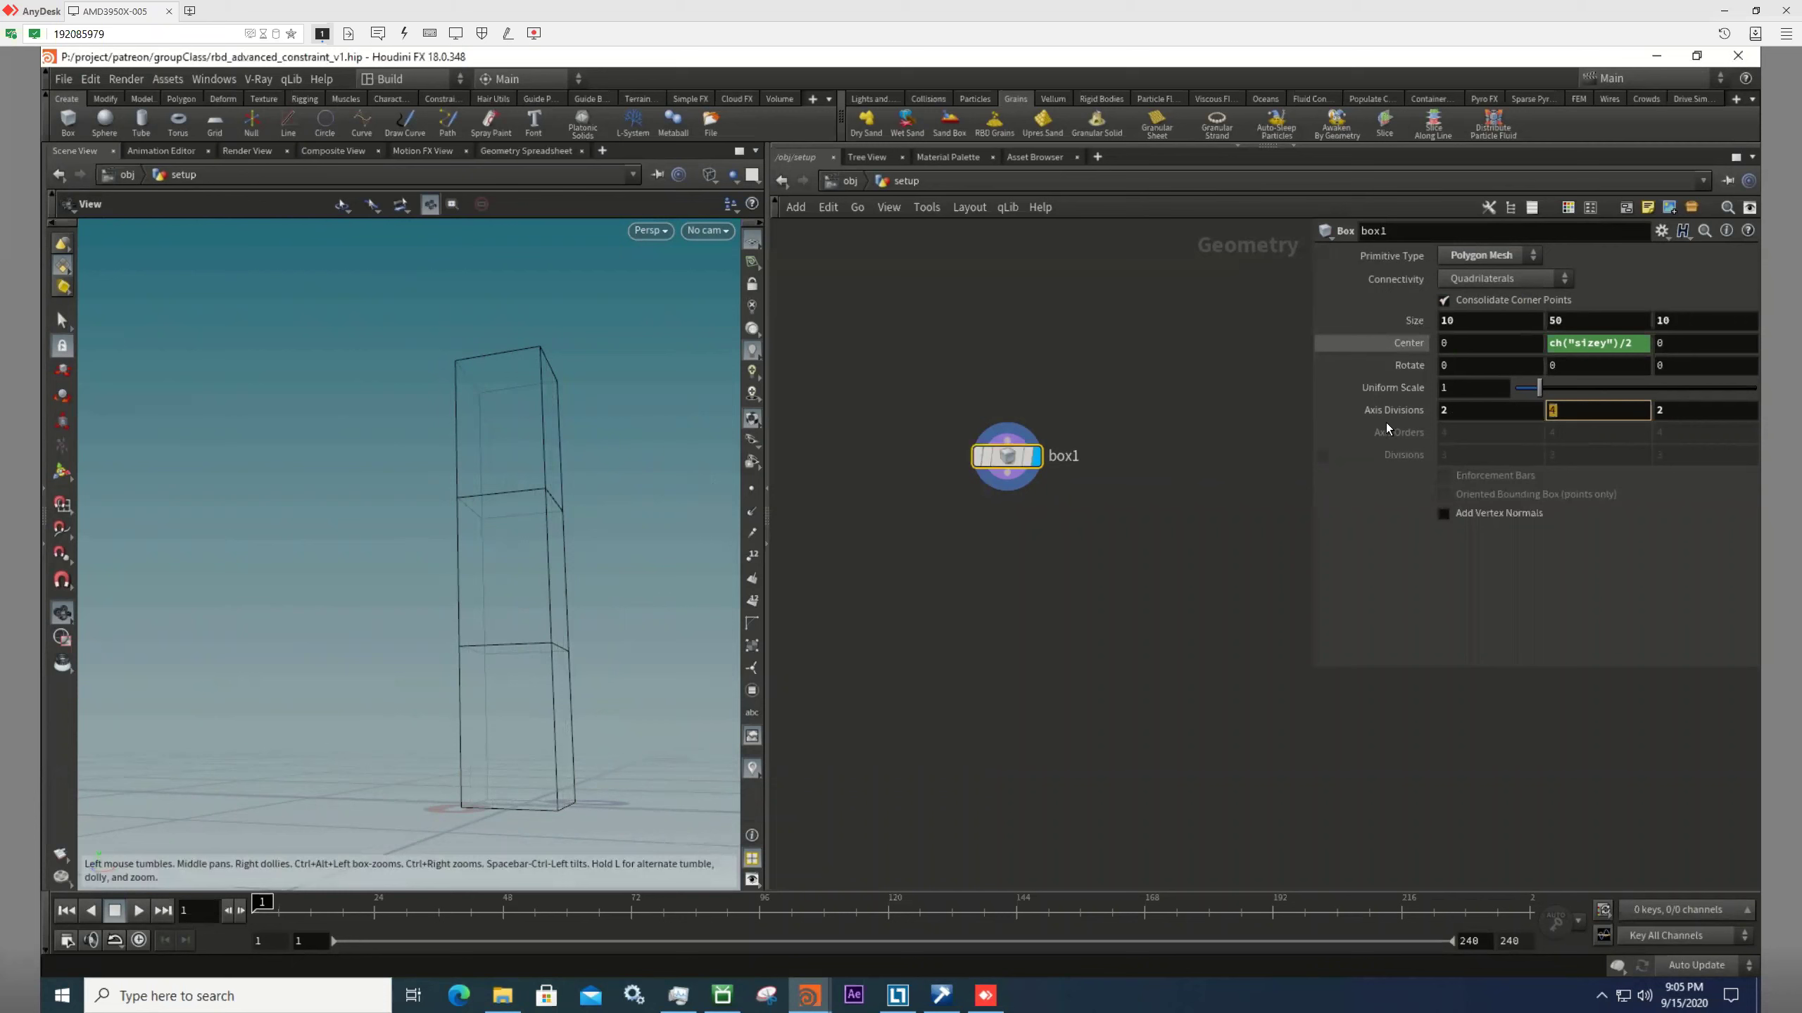
pyautogui.write('8')
pyautogui.press('Return')
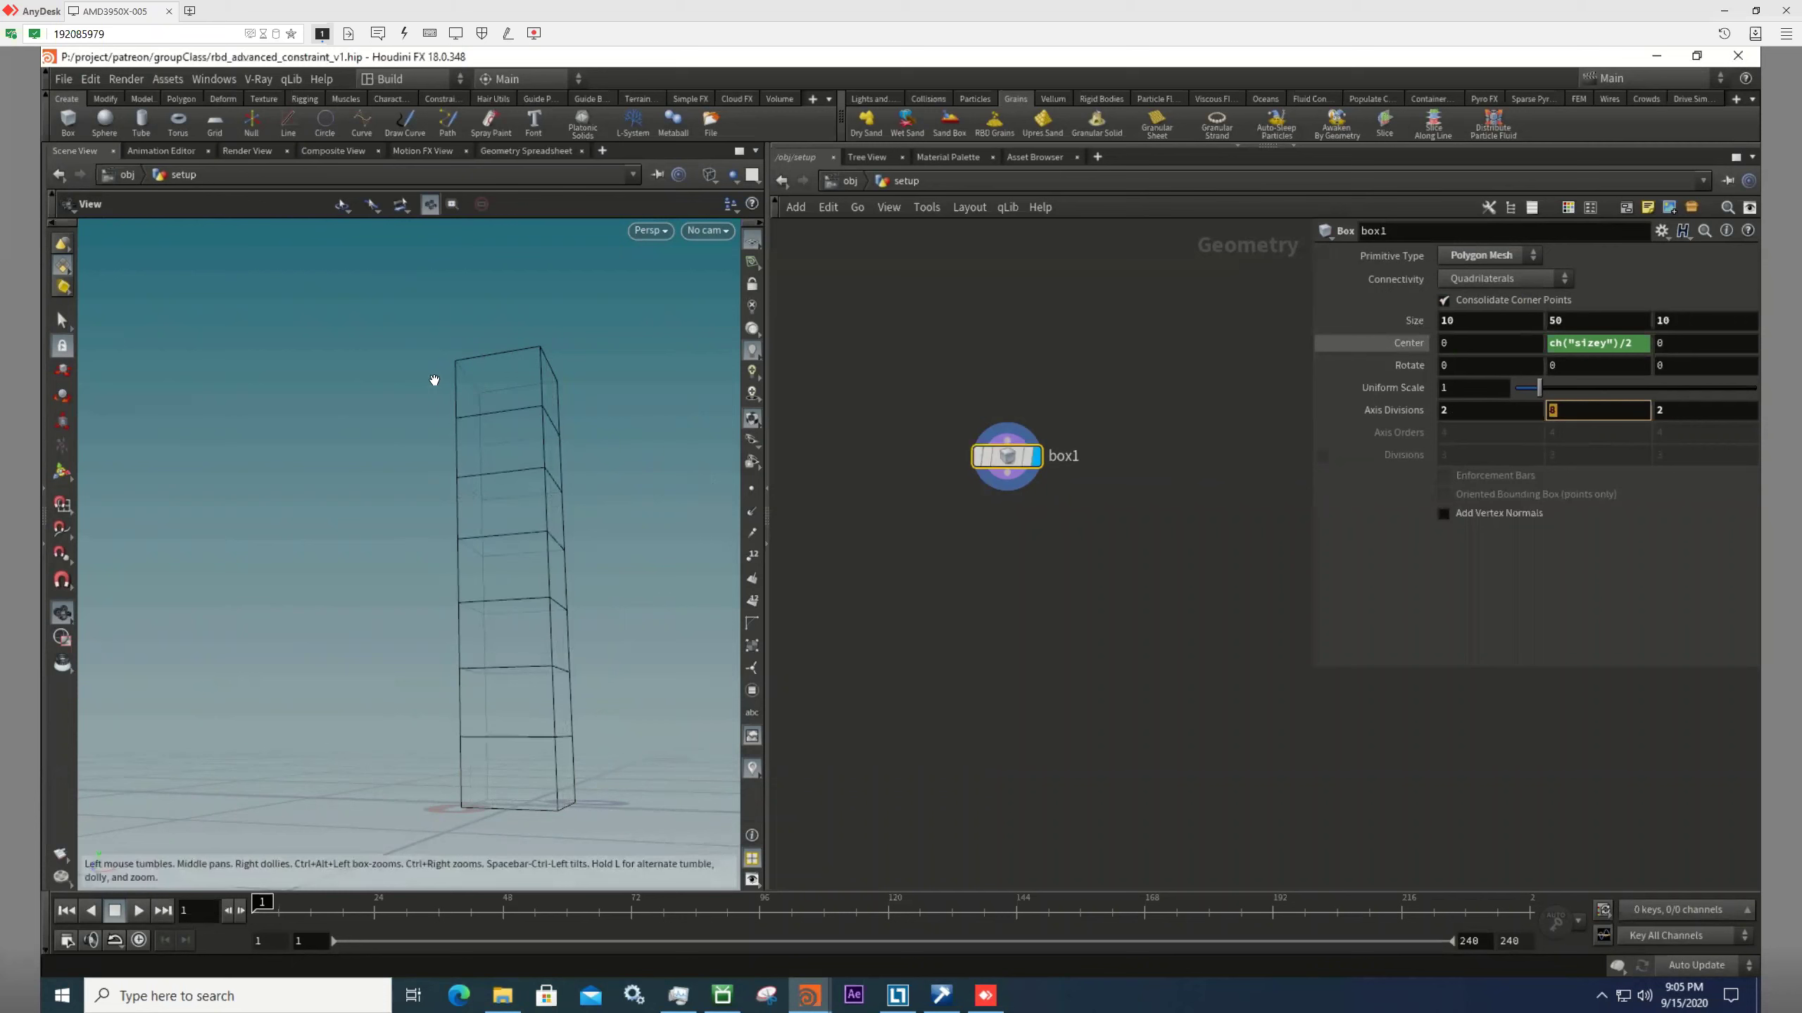
pyautogui.click(1589, 413)
pyautogui.moveTo(1589, 413); pyautogui.dragTo(1456, 419)
pyautogui.write('7')
pyautogui.press('Return')
pyautogui.doubleClick(1570, 409)
pyautogui.write('10')
pyautogui.press('Return')
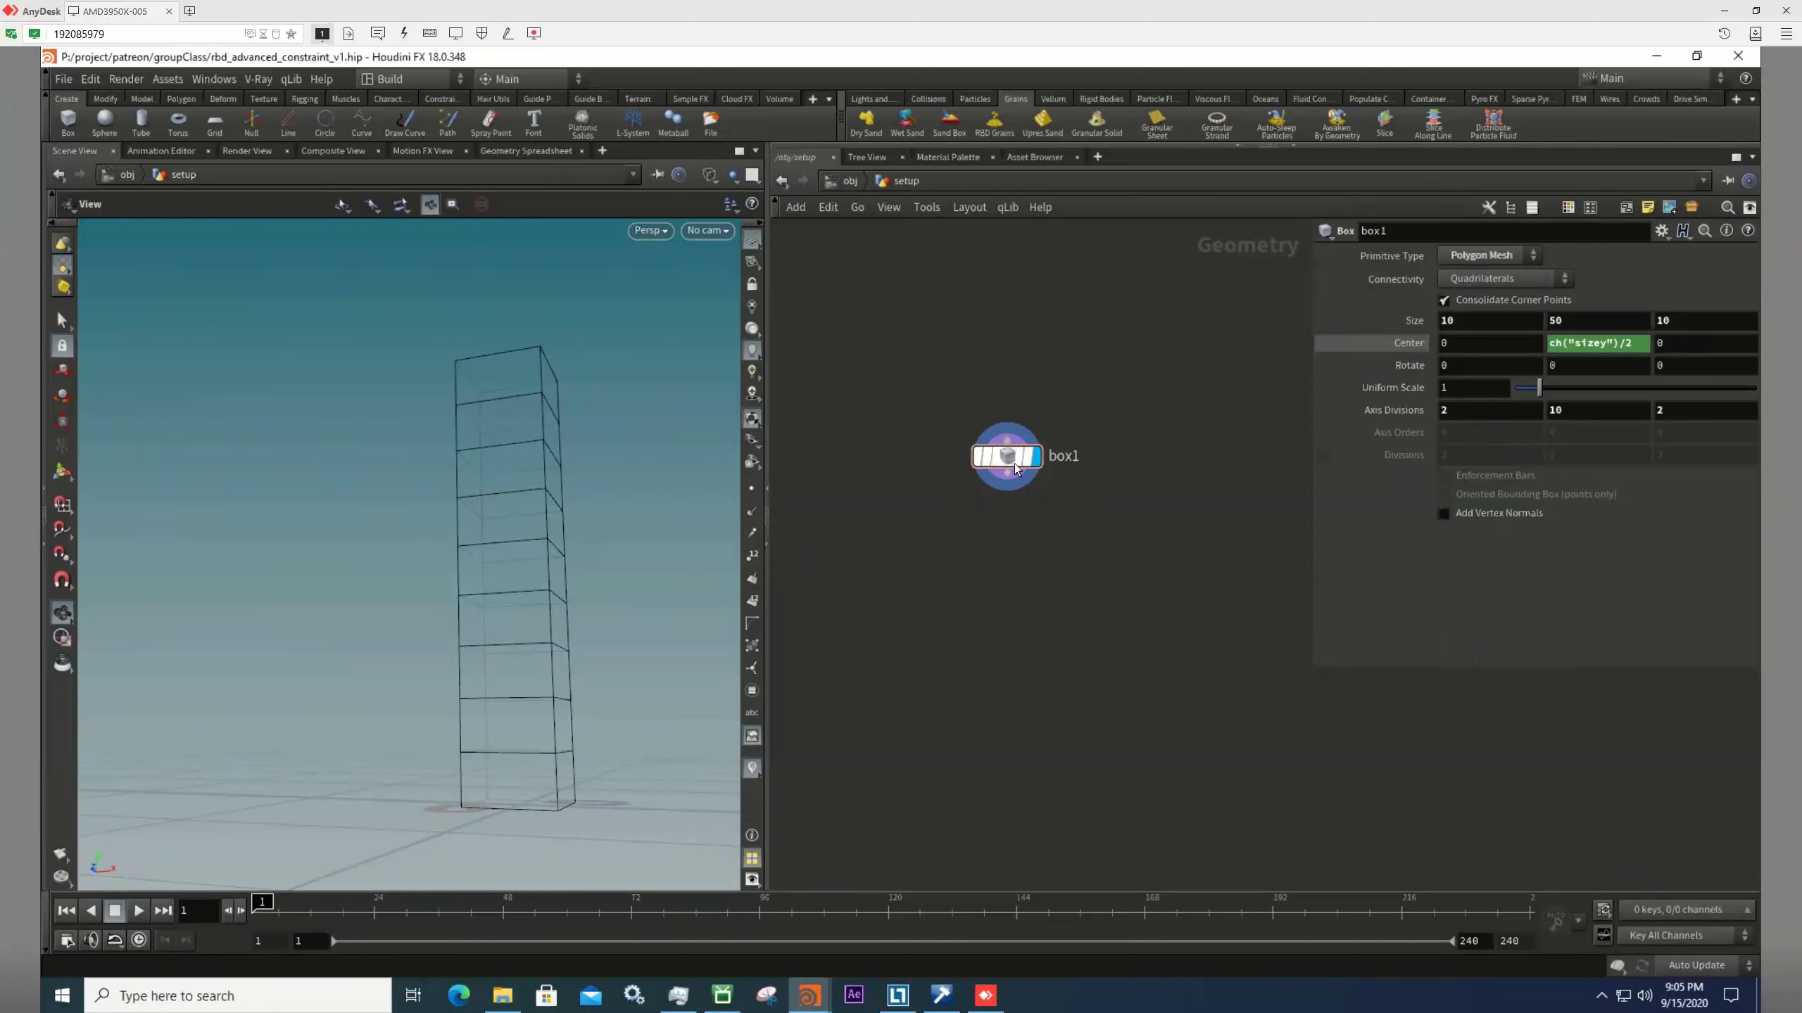
pyautogui.moveTo(1007, 455); pyautogui.dragTo(1049, 394)
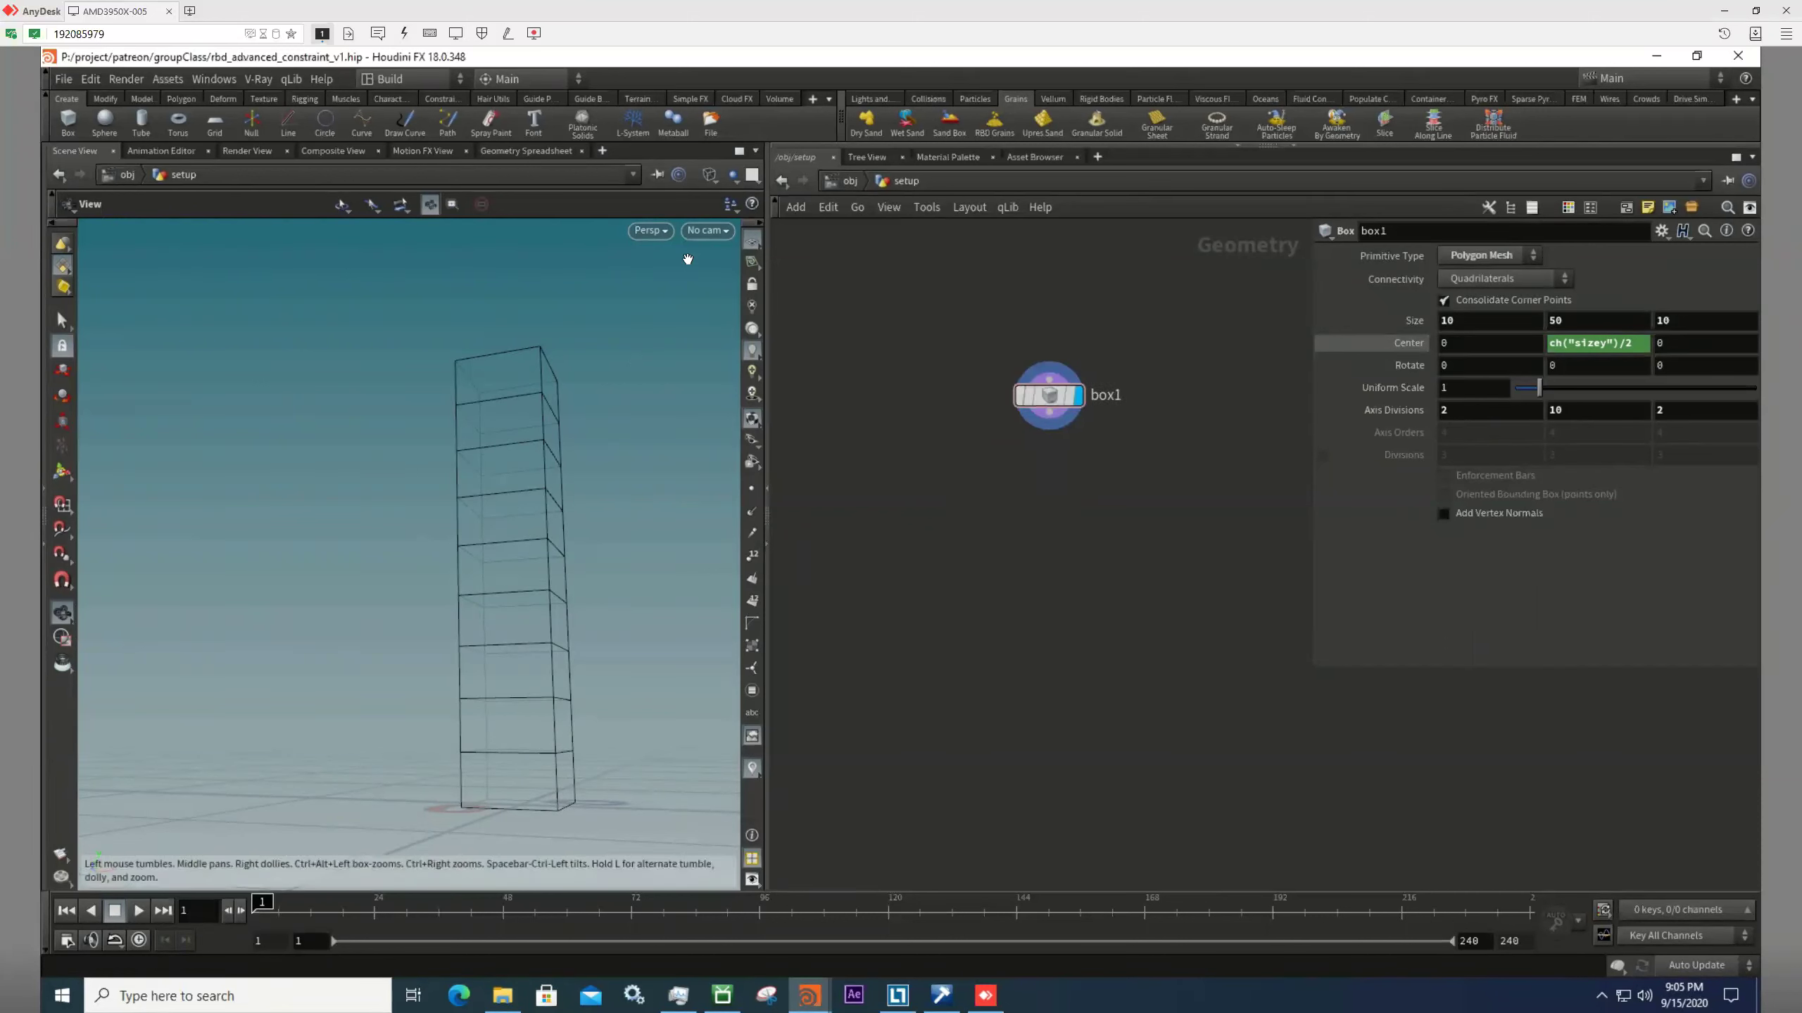
pyautogui.click(695, 232)
# Step: Create cam1 and dolly it back to frame the whole tower at 25.6137, 0.418617, 117.449
pyautogui.press('u')
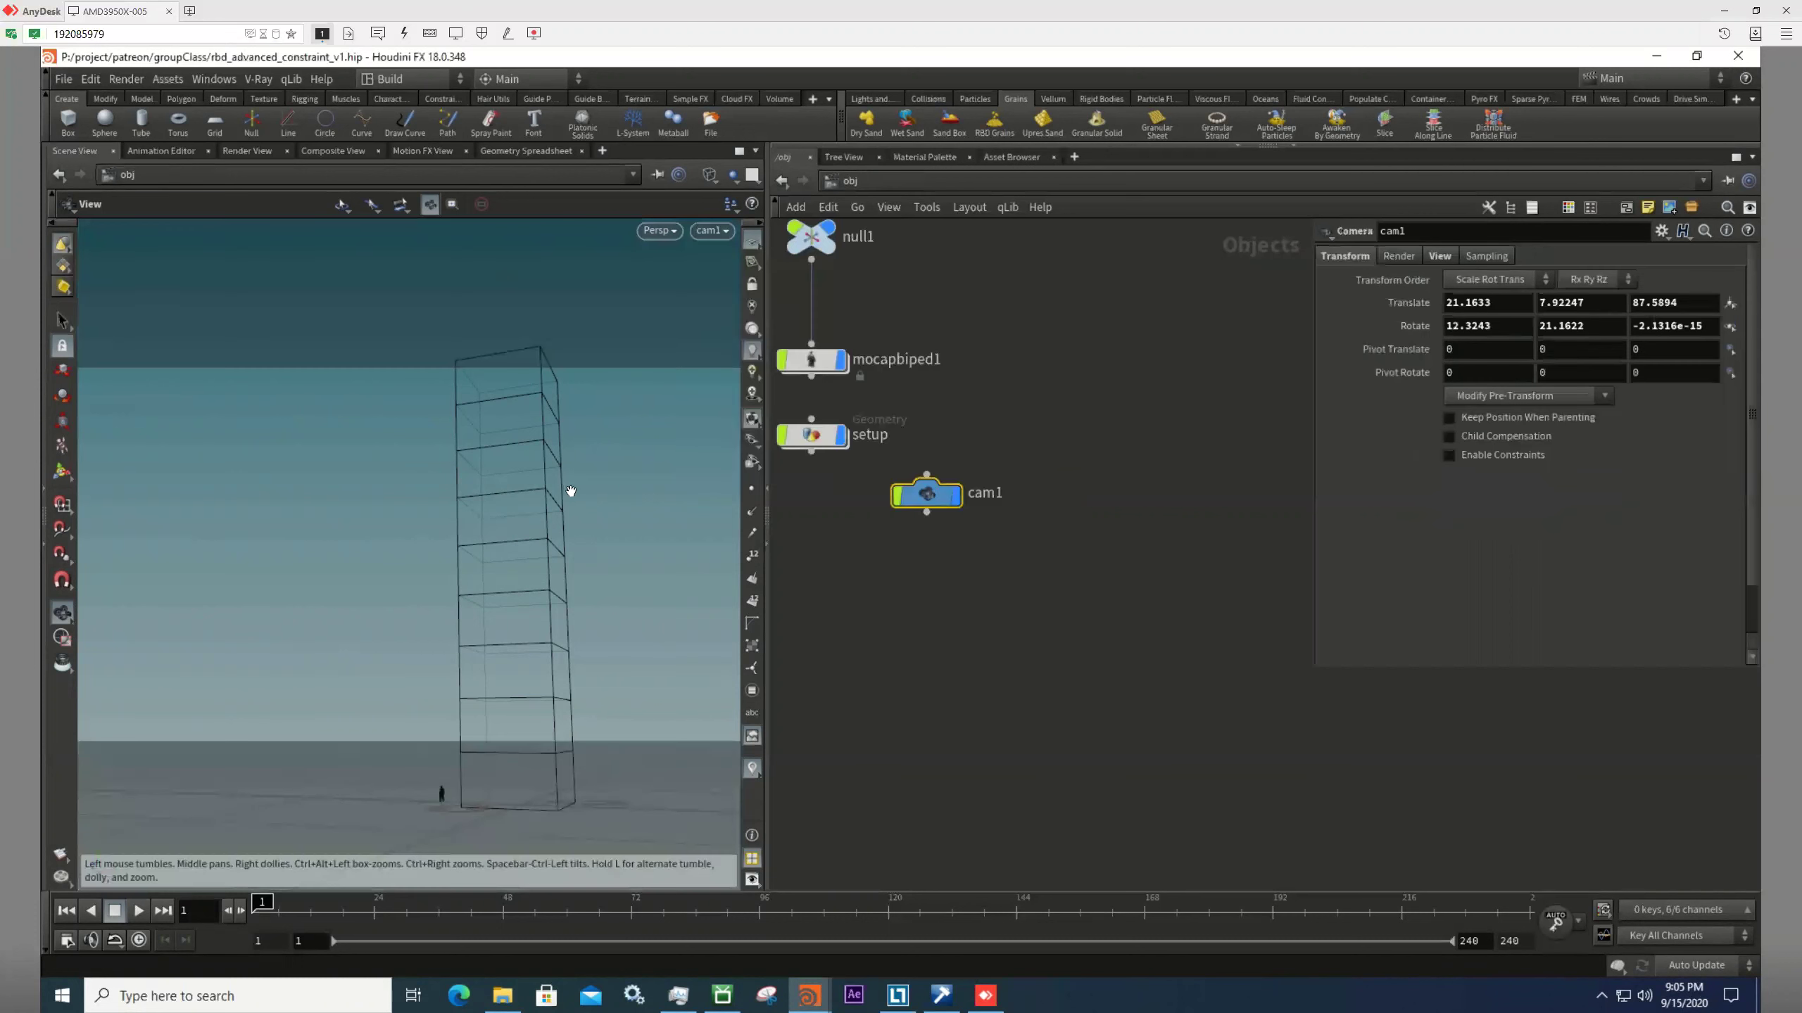
pyautogui.click(754, 286)
pyautogui.moveTo(579, 362); pyautogui.dragTo(576, 399, button='middle')
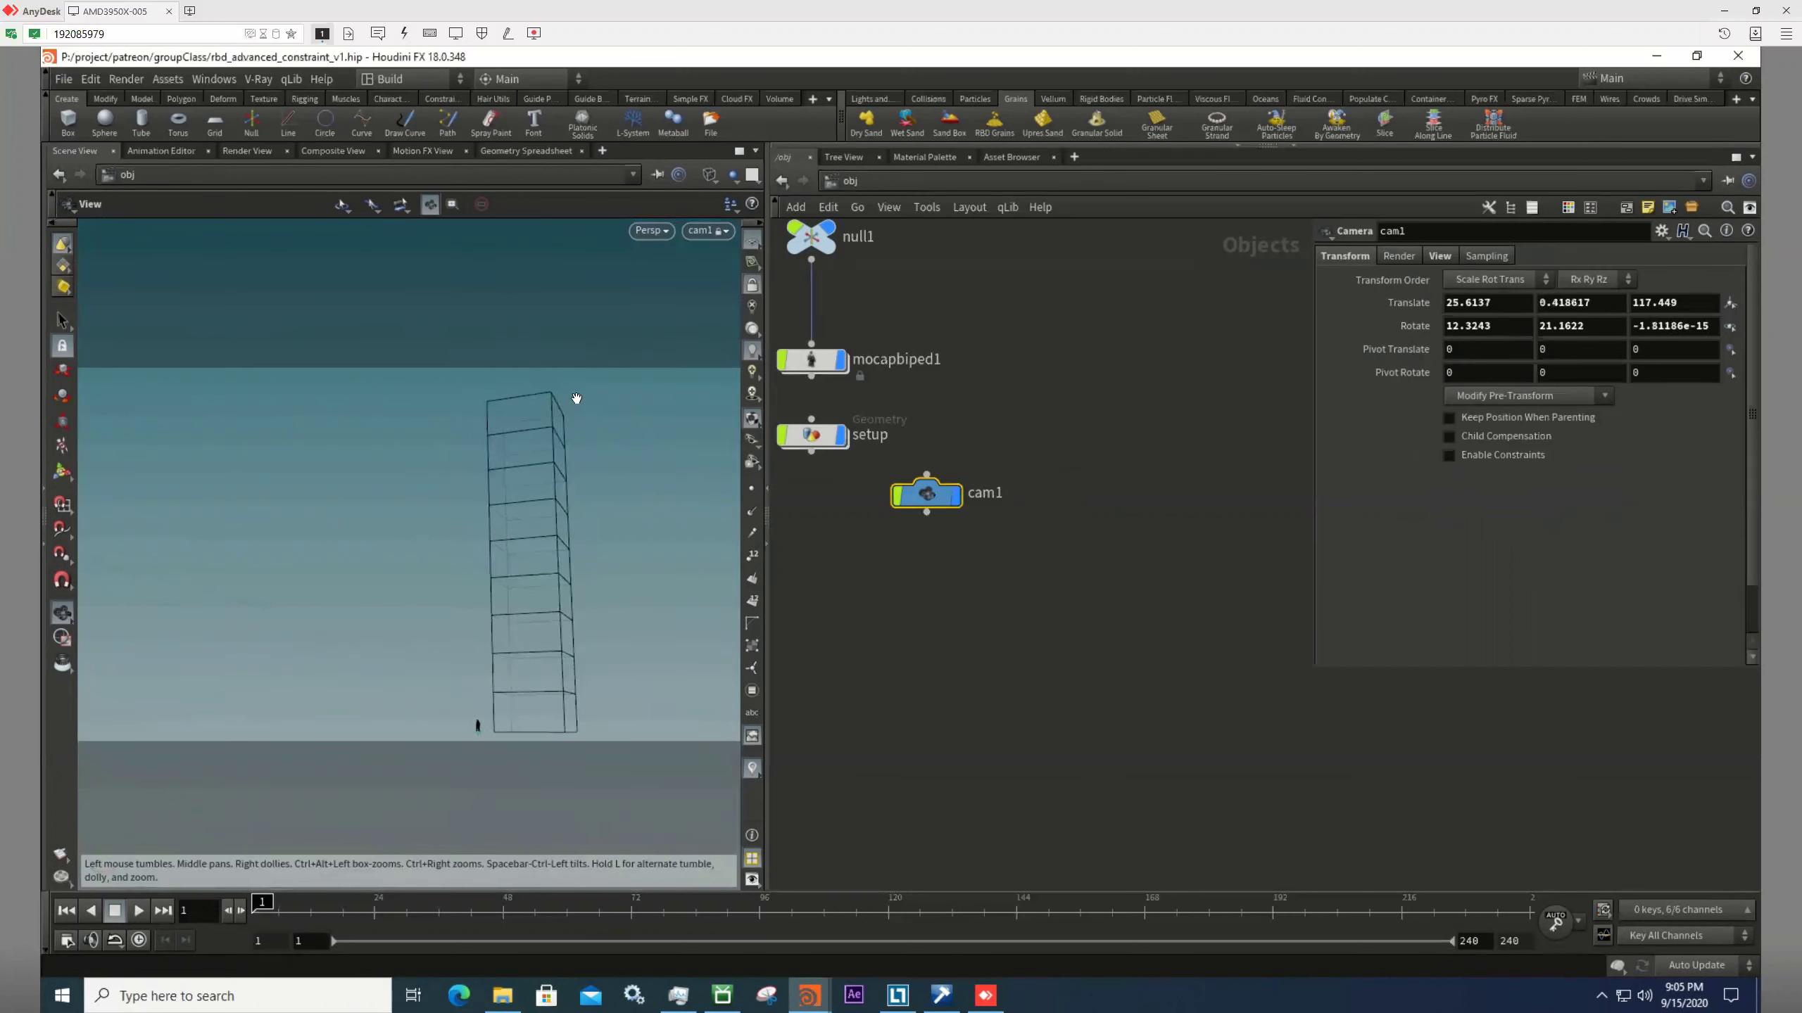
pyautogui.click(751, 284)
# Step: Place the cam1 node left of mocapbiped1, then go back into setup to branch from box1
pyautogui.moveTo(933, 504)
pyautogui.mouseDown()
pyautogui.moveTo(975, 376)
pyautogui.moveTo(995, 372)
pyautogui.mouseUp()
pyautogui.moveTo(991, 367); pyautogui.dragTo(1233, 416, button='middle')
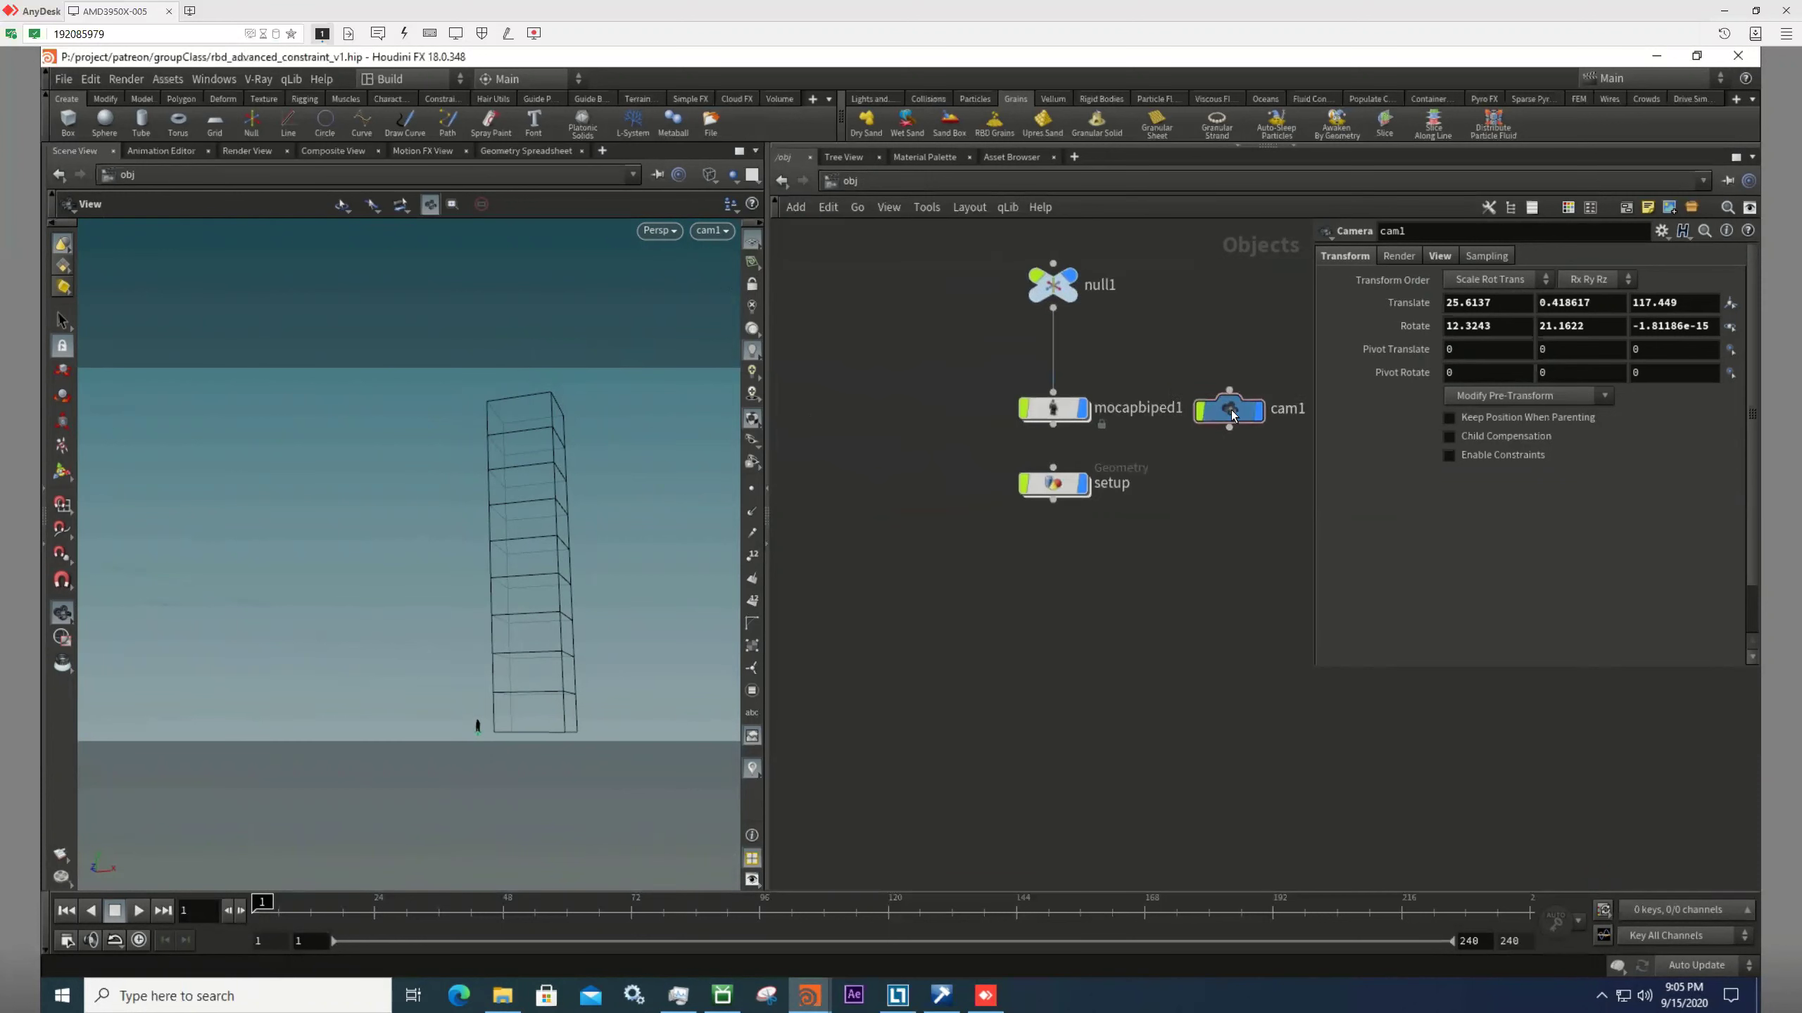
pyautogui.moveTo(1233, 415); pyautogui.dragTo(913, 413)
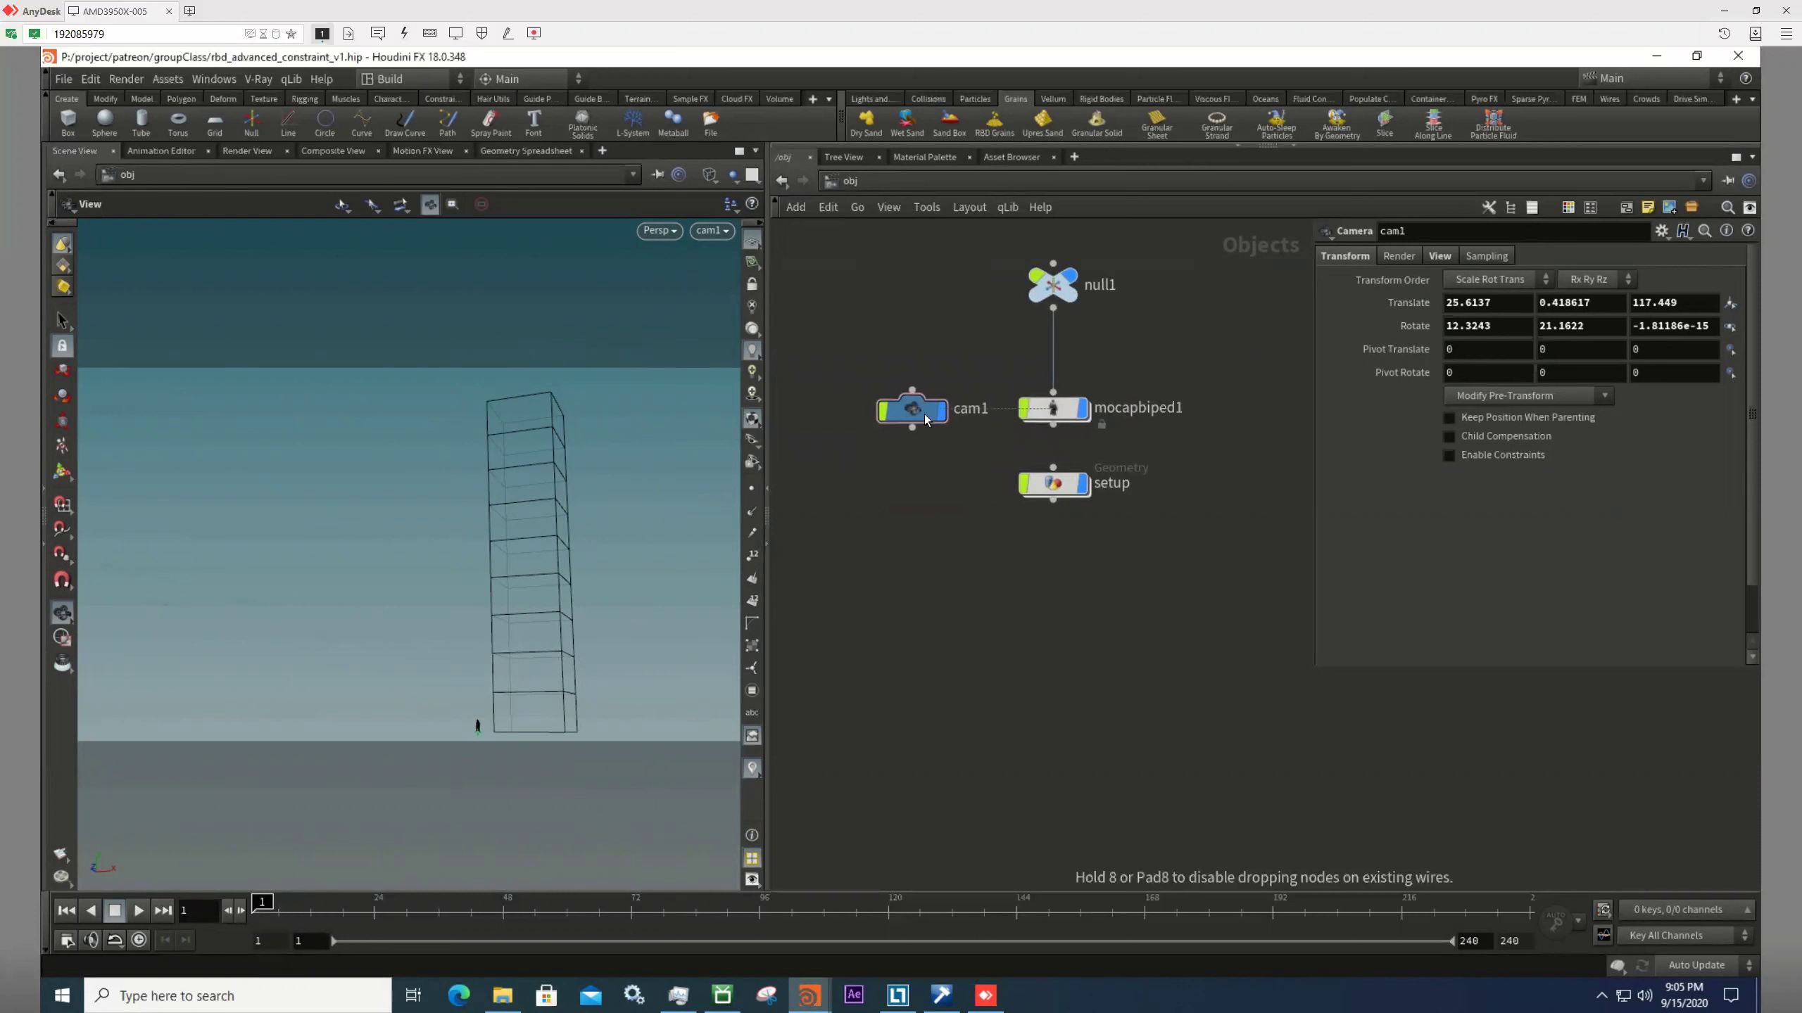
pyautogui.doubleClick(1053, 483)
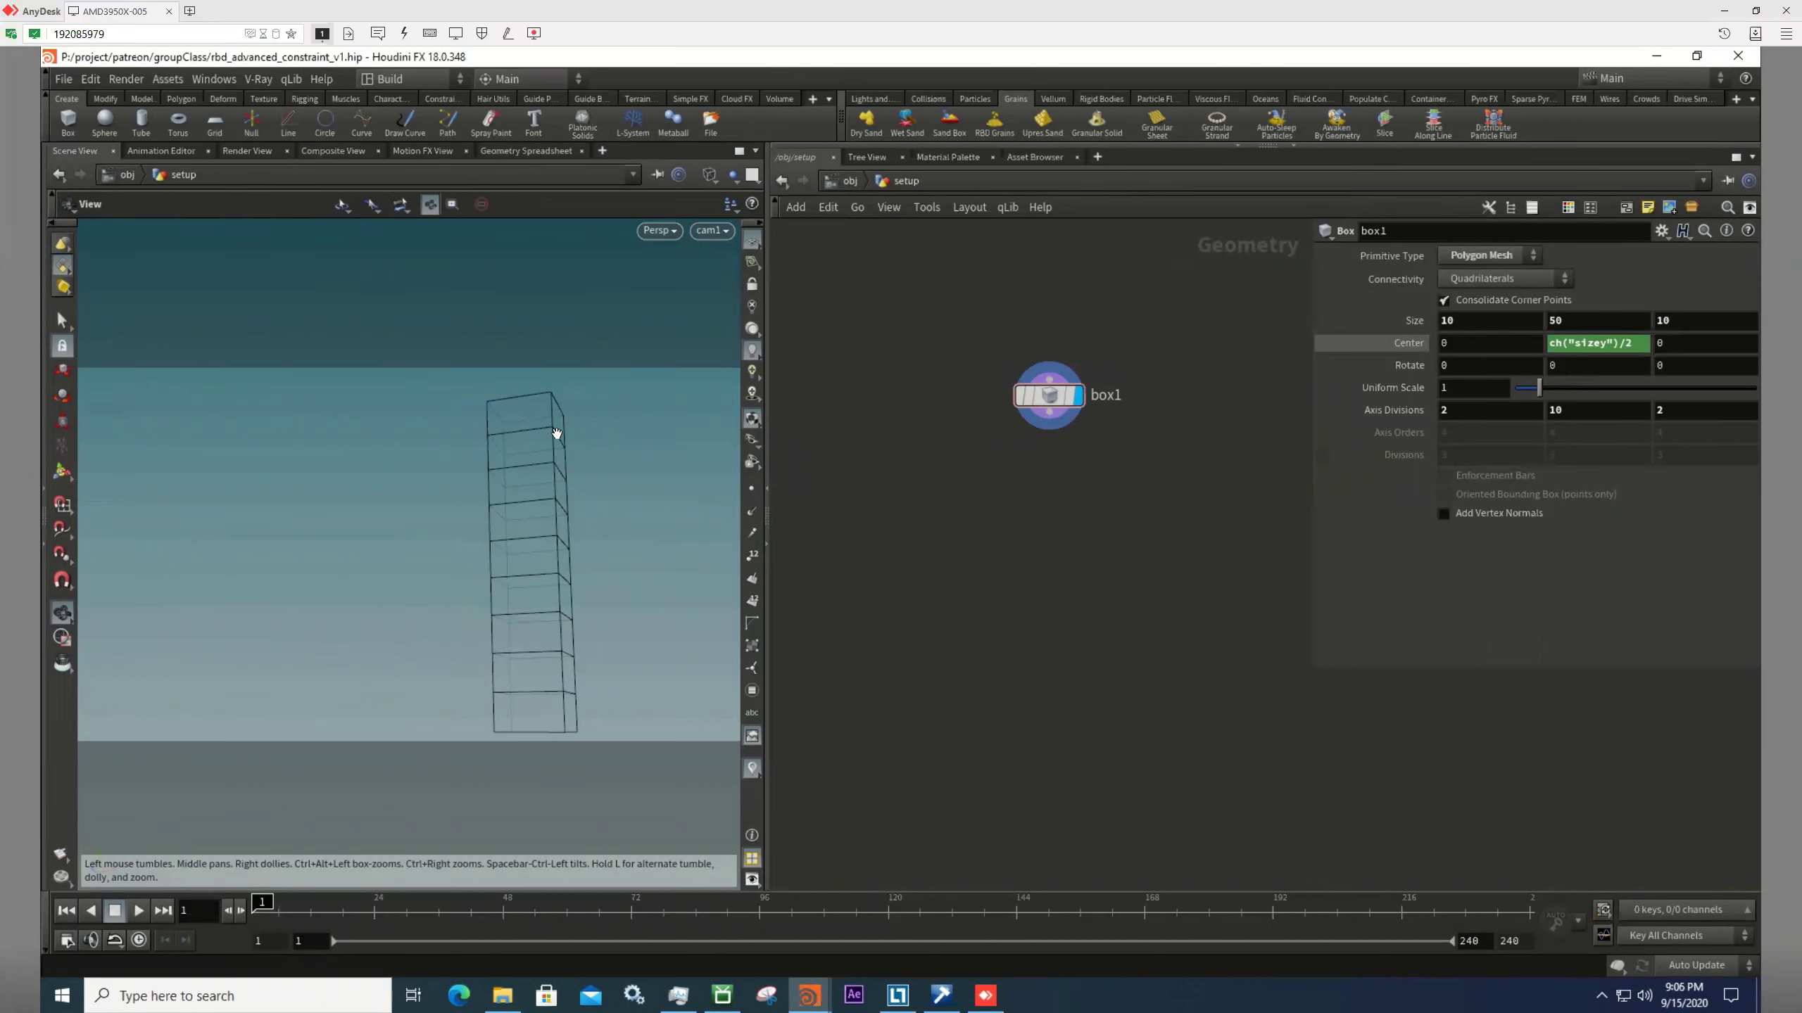
pyautogui.click(1048, 424)
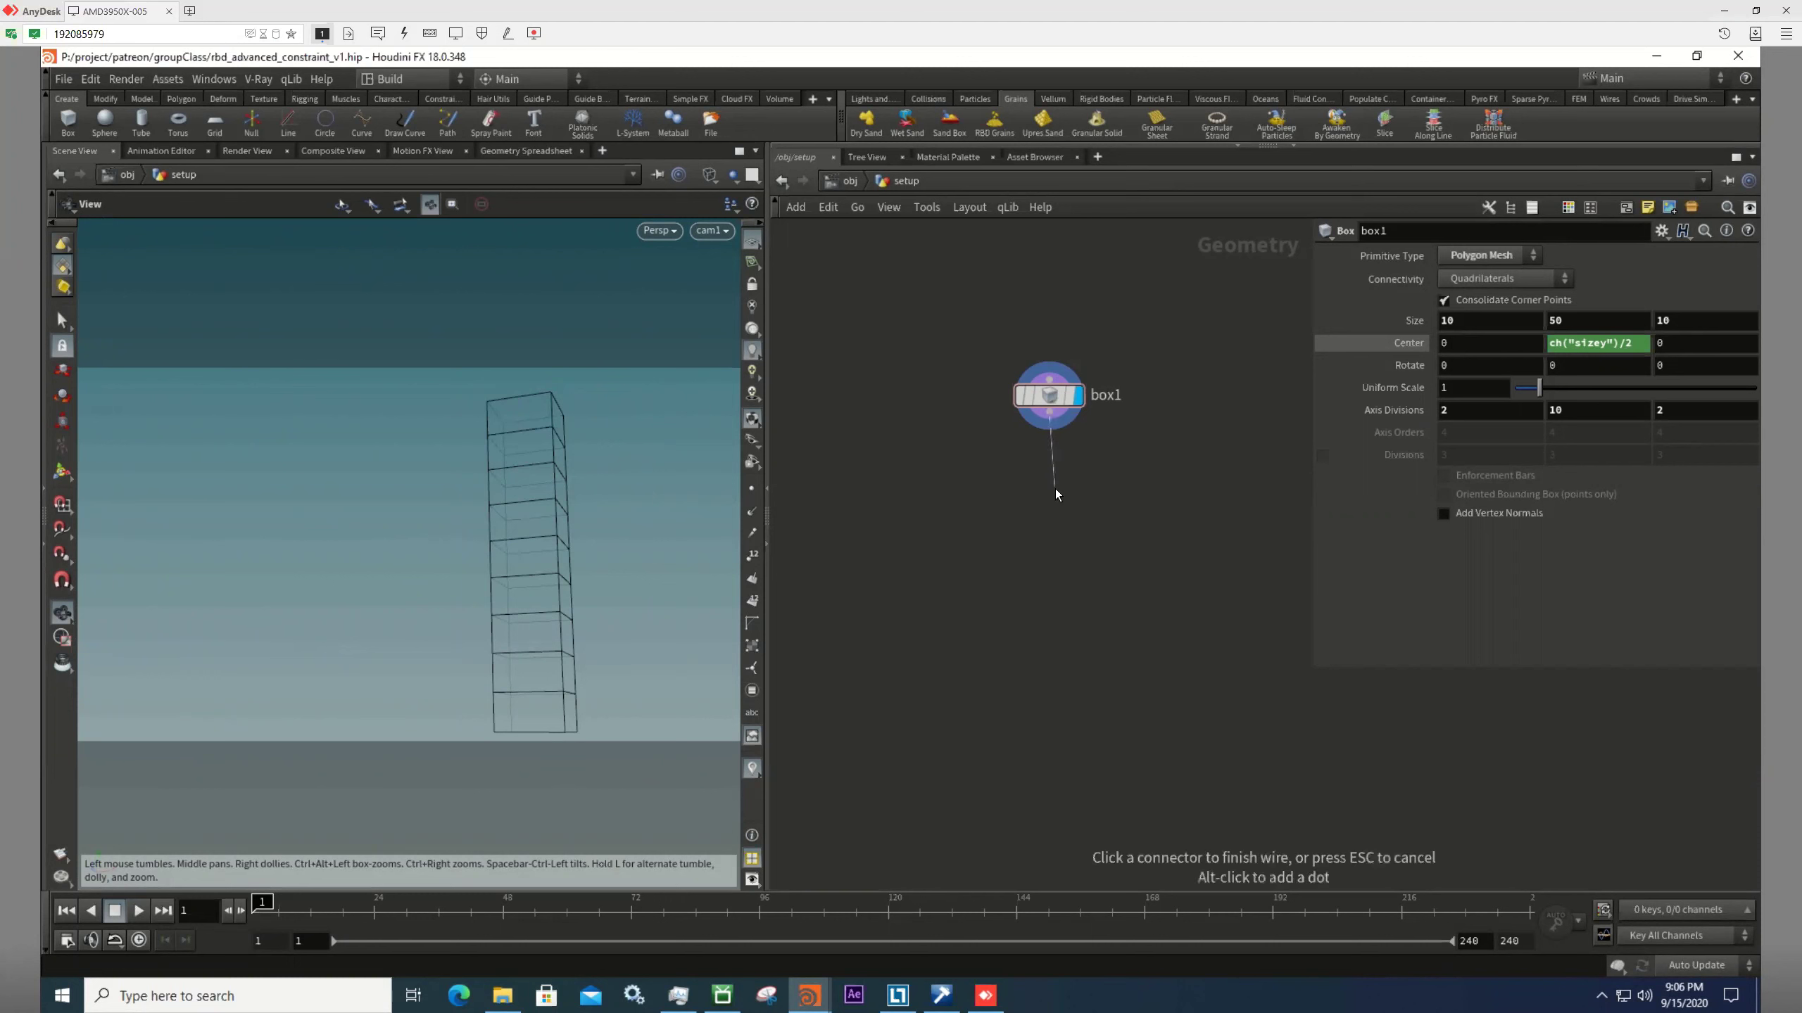
pyautogui.press('Tab')
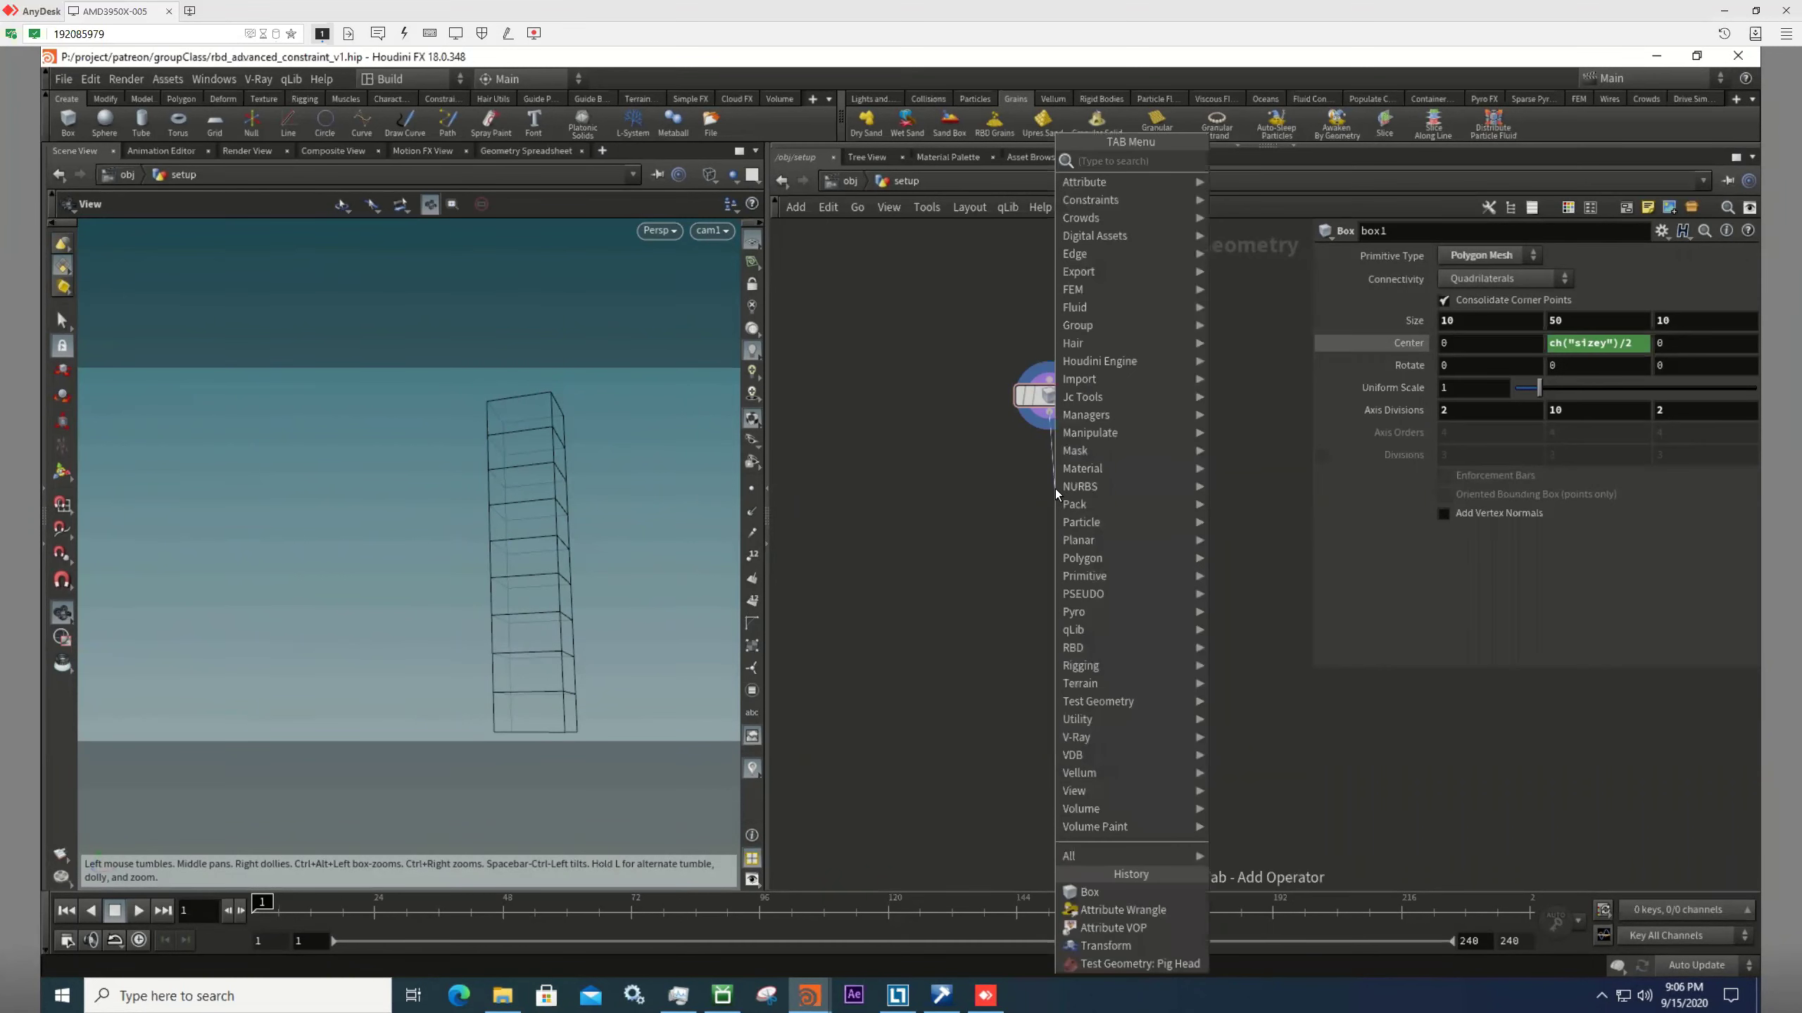
# Step: Add a facet1 after box1 with Unique Points enabled and display it
pyautogui.write('facet')
pyautogui.press('Return')
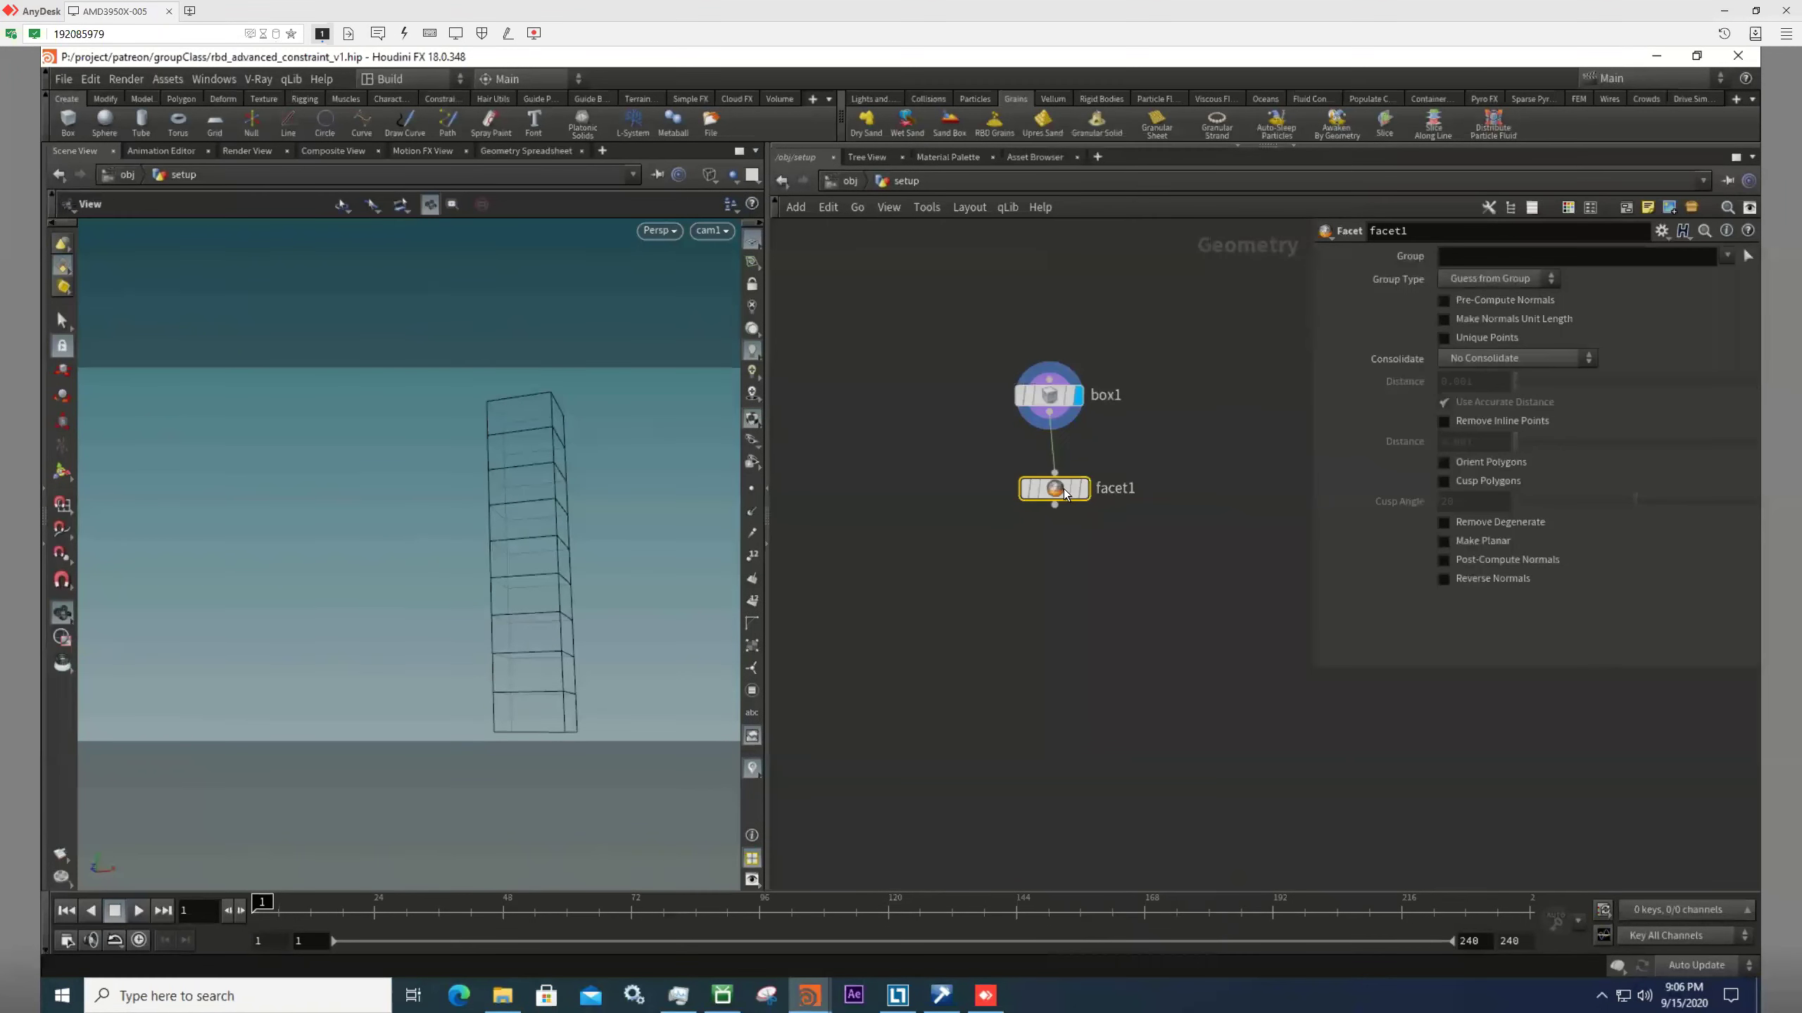
pyautogui.moveTo(1088, 495); pyautogui.dragTo(1083, 489)
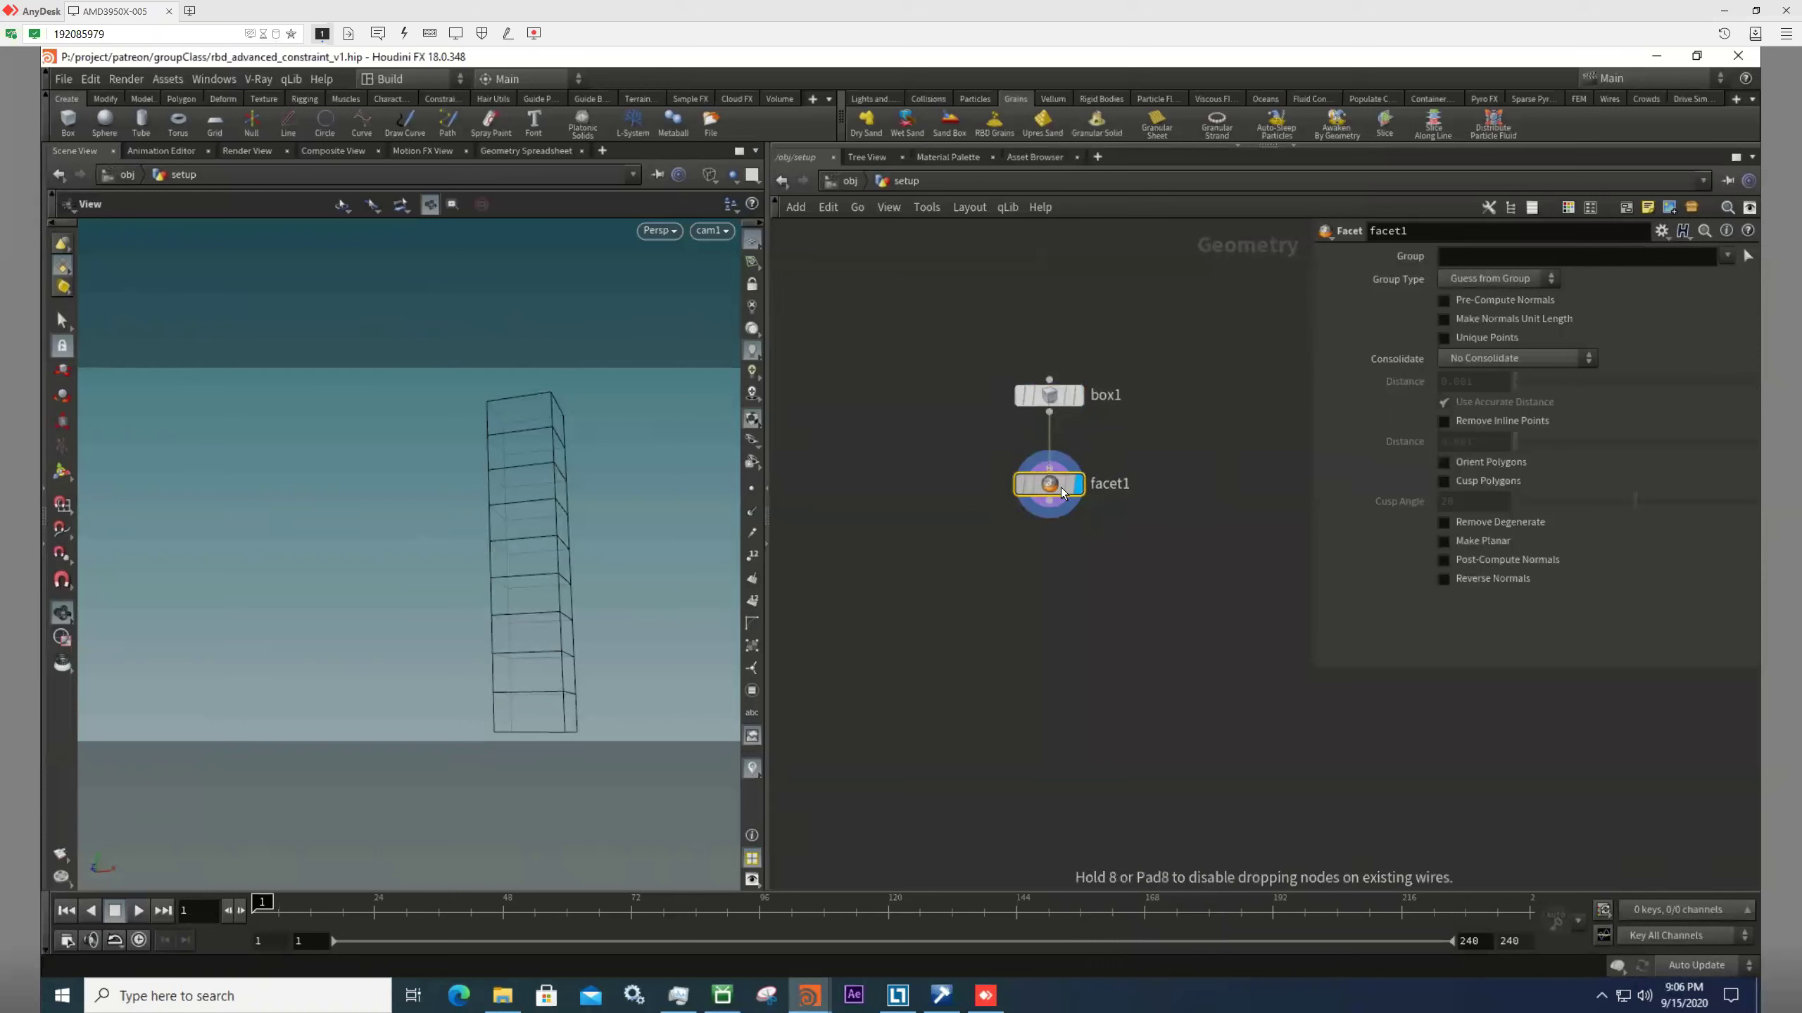
pyautogui.click(1470, 340)
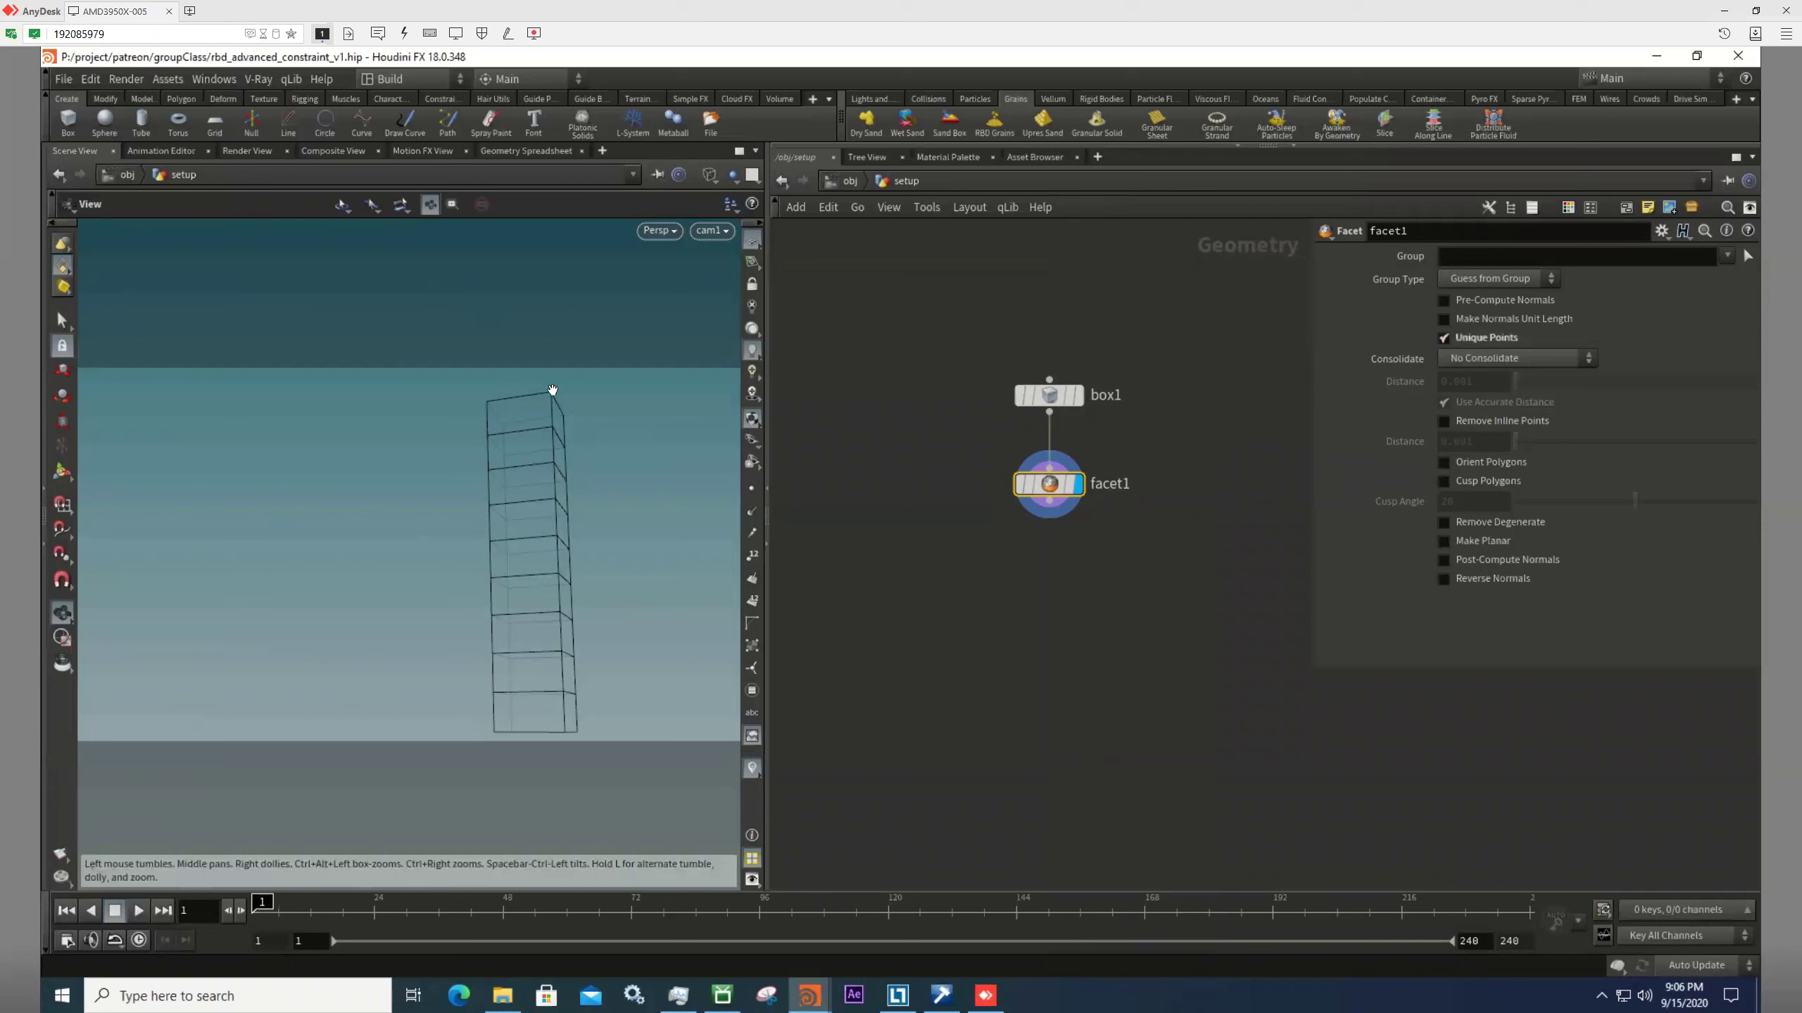
pyautogui.click(970, 614)
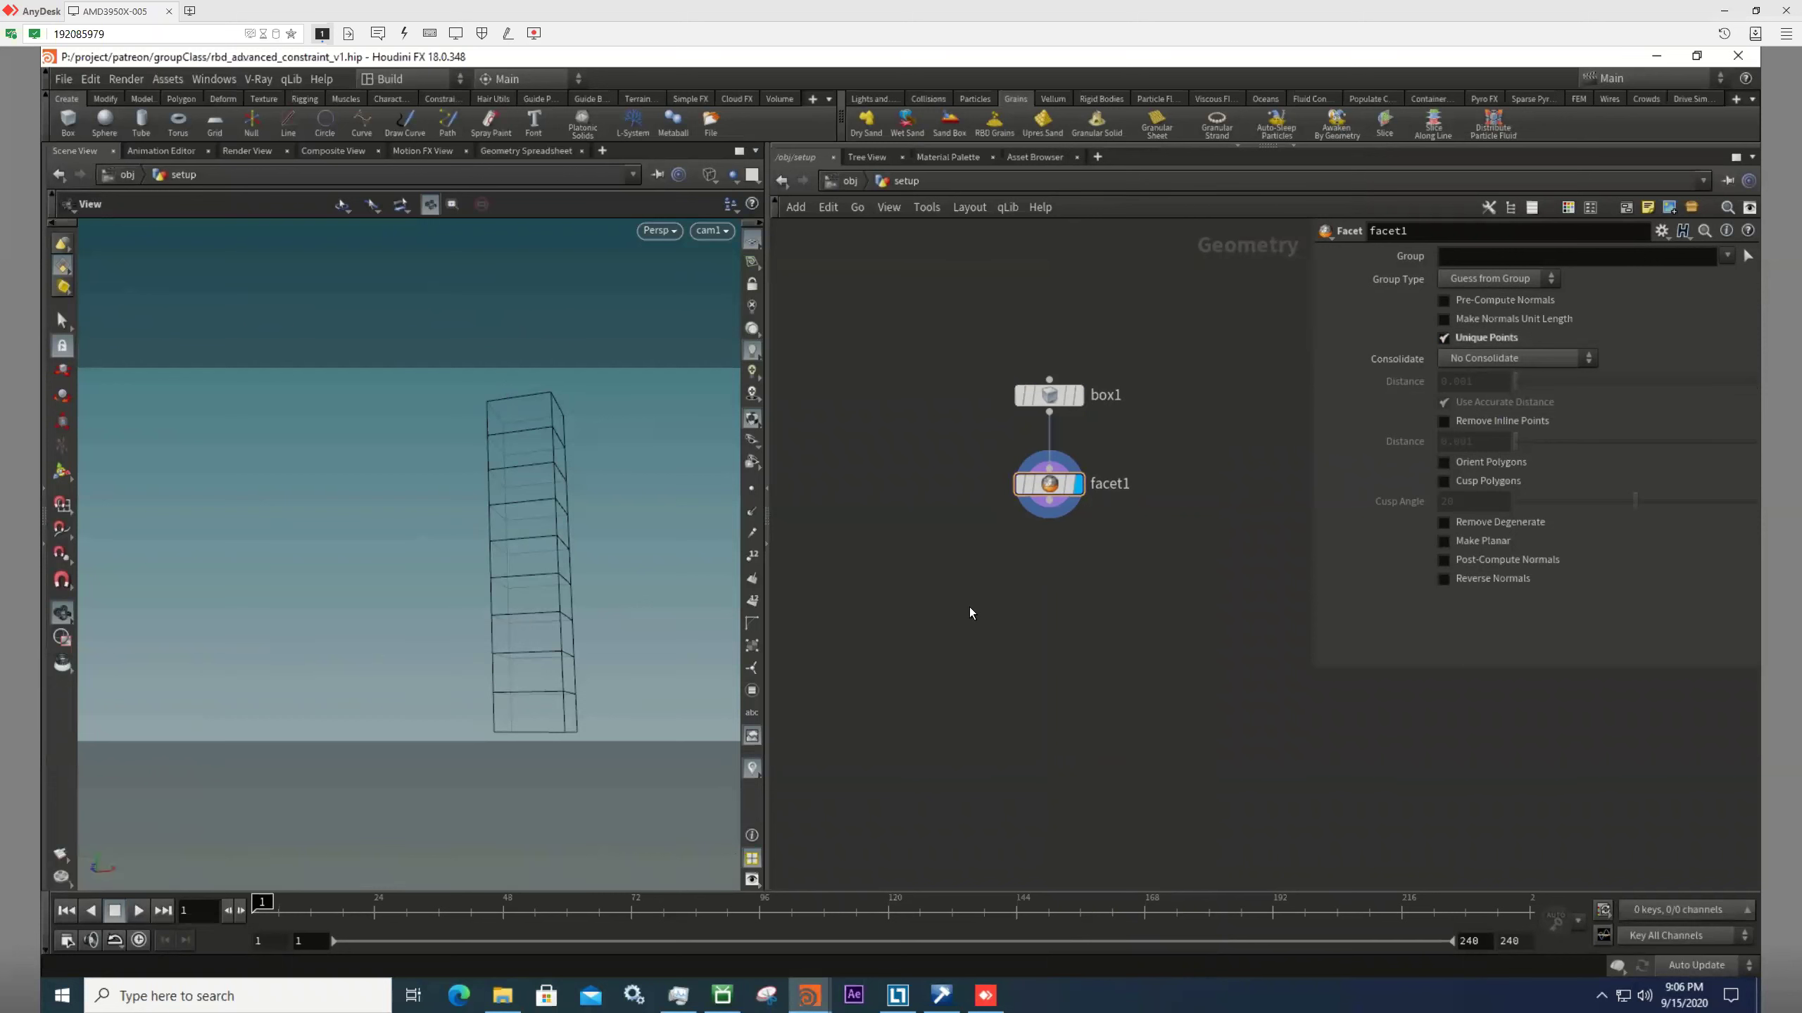
# Step: Add an explodedview1 after facet1 to show the tower faces pulled apart
pyautogui.moveTo(1059, 510); pyautogui.dragTo(914, 639)
pyautogui.press('Escape')
pyautogui.click(912, 634)
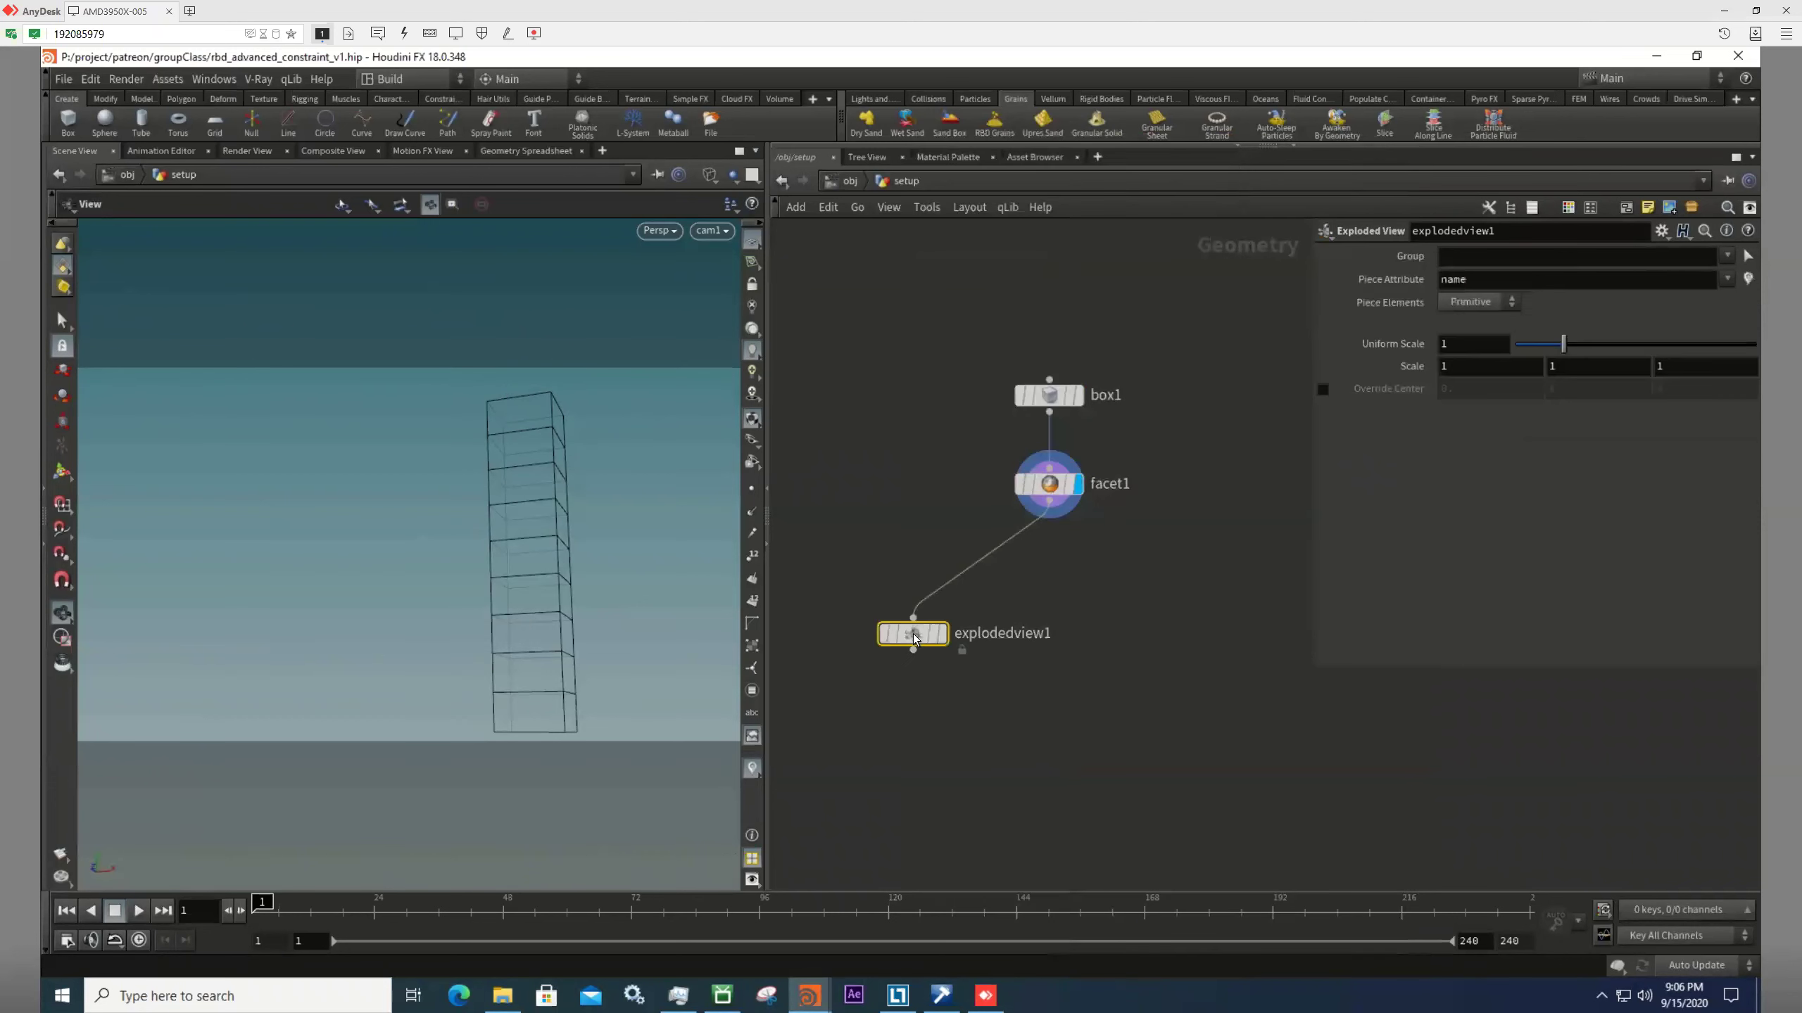
pyautogui.click(941, 632)
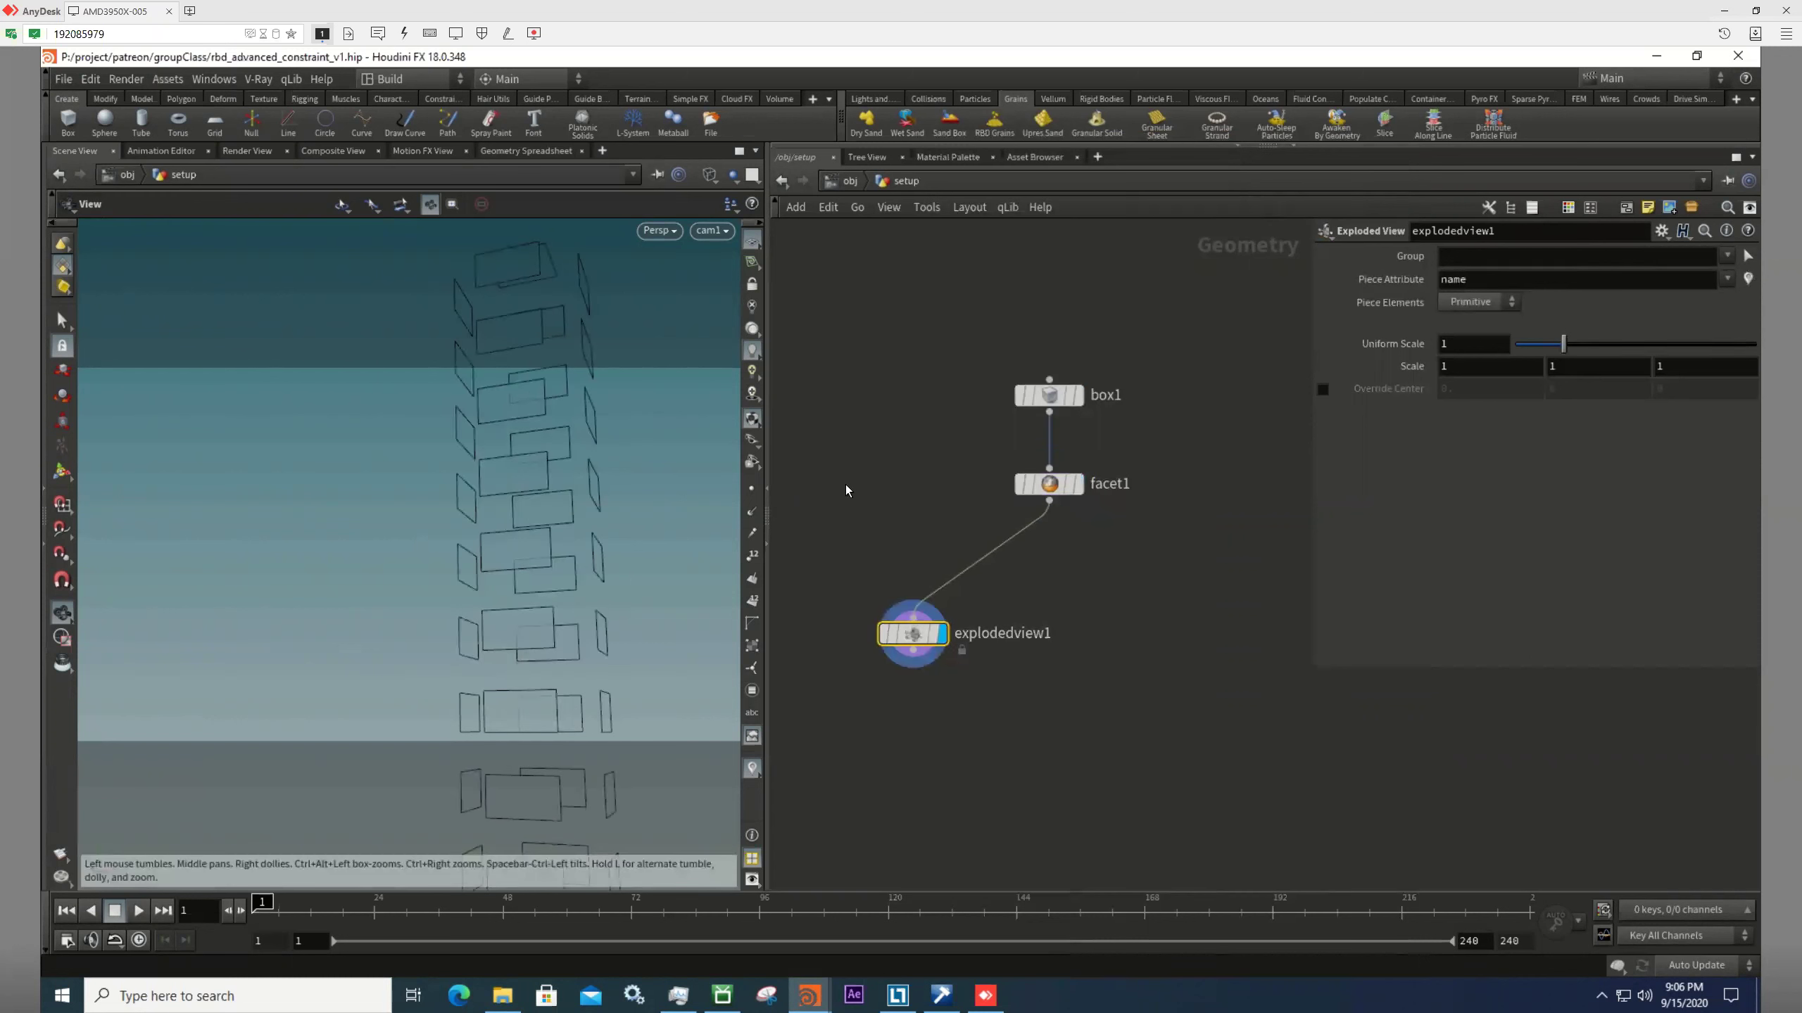
pyautogui.click(915, 659)
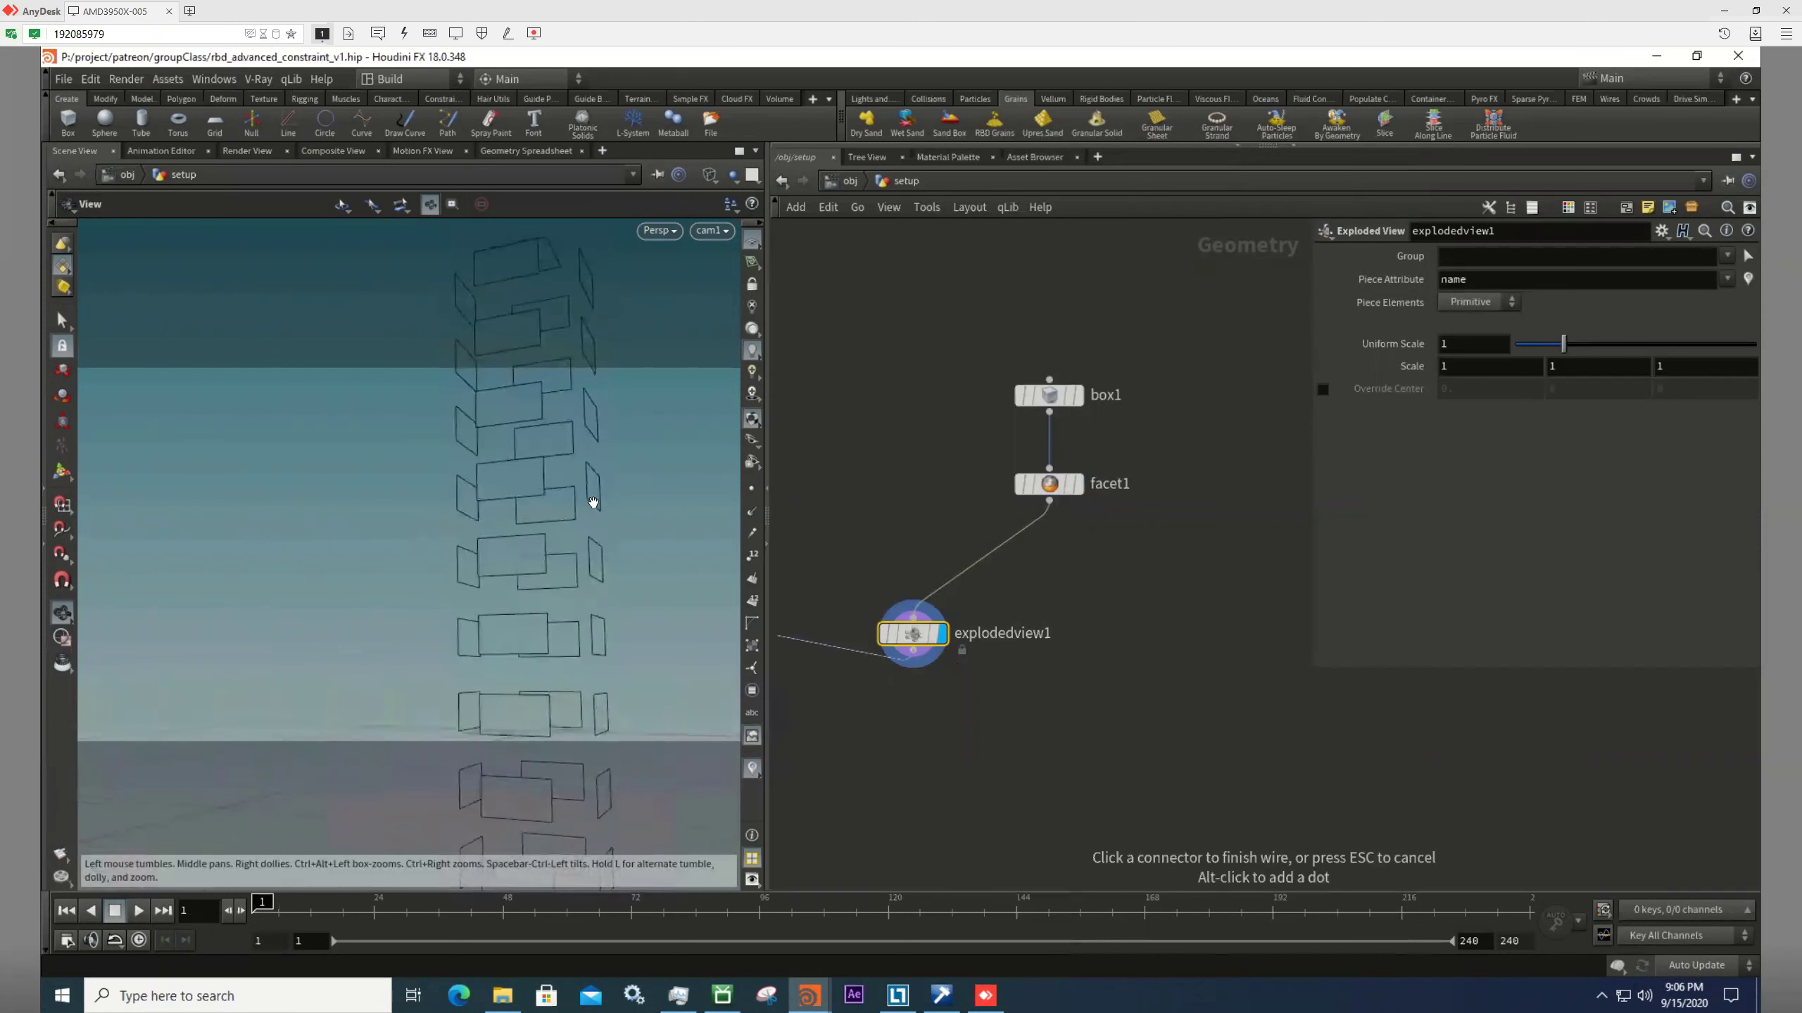
pyautogui.moveTo(593, 502); pyautogui.dragTo(589, 509)
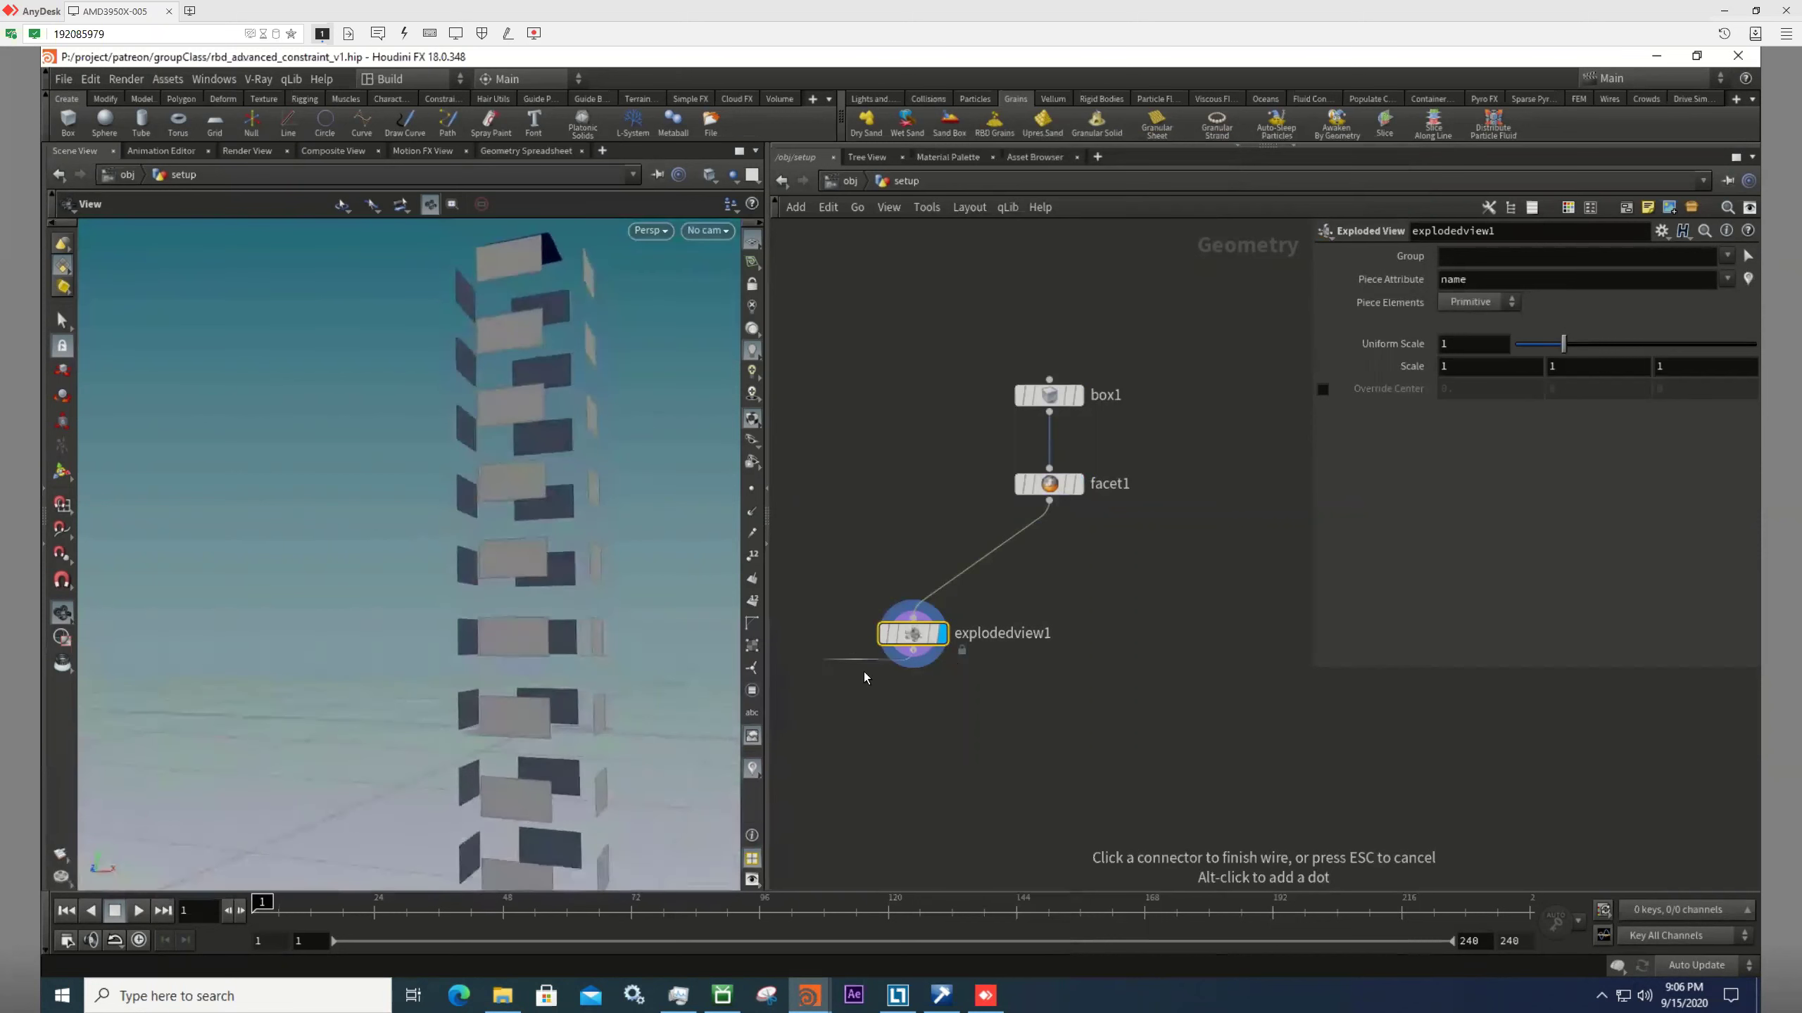
pyautogui.press('Tab')
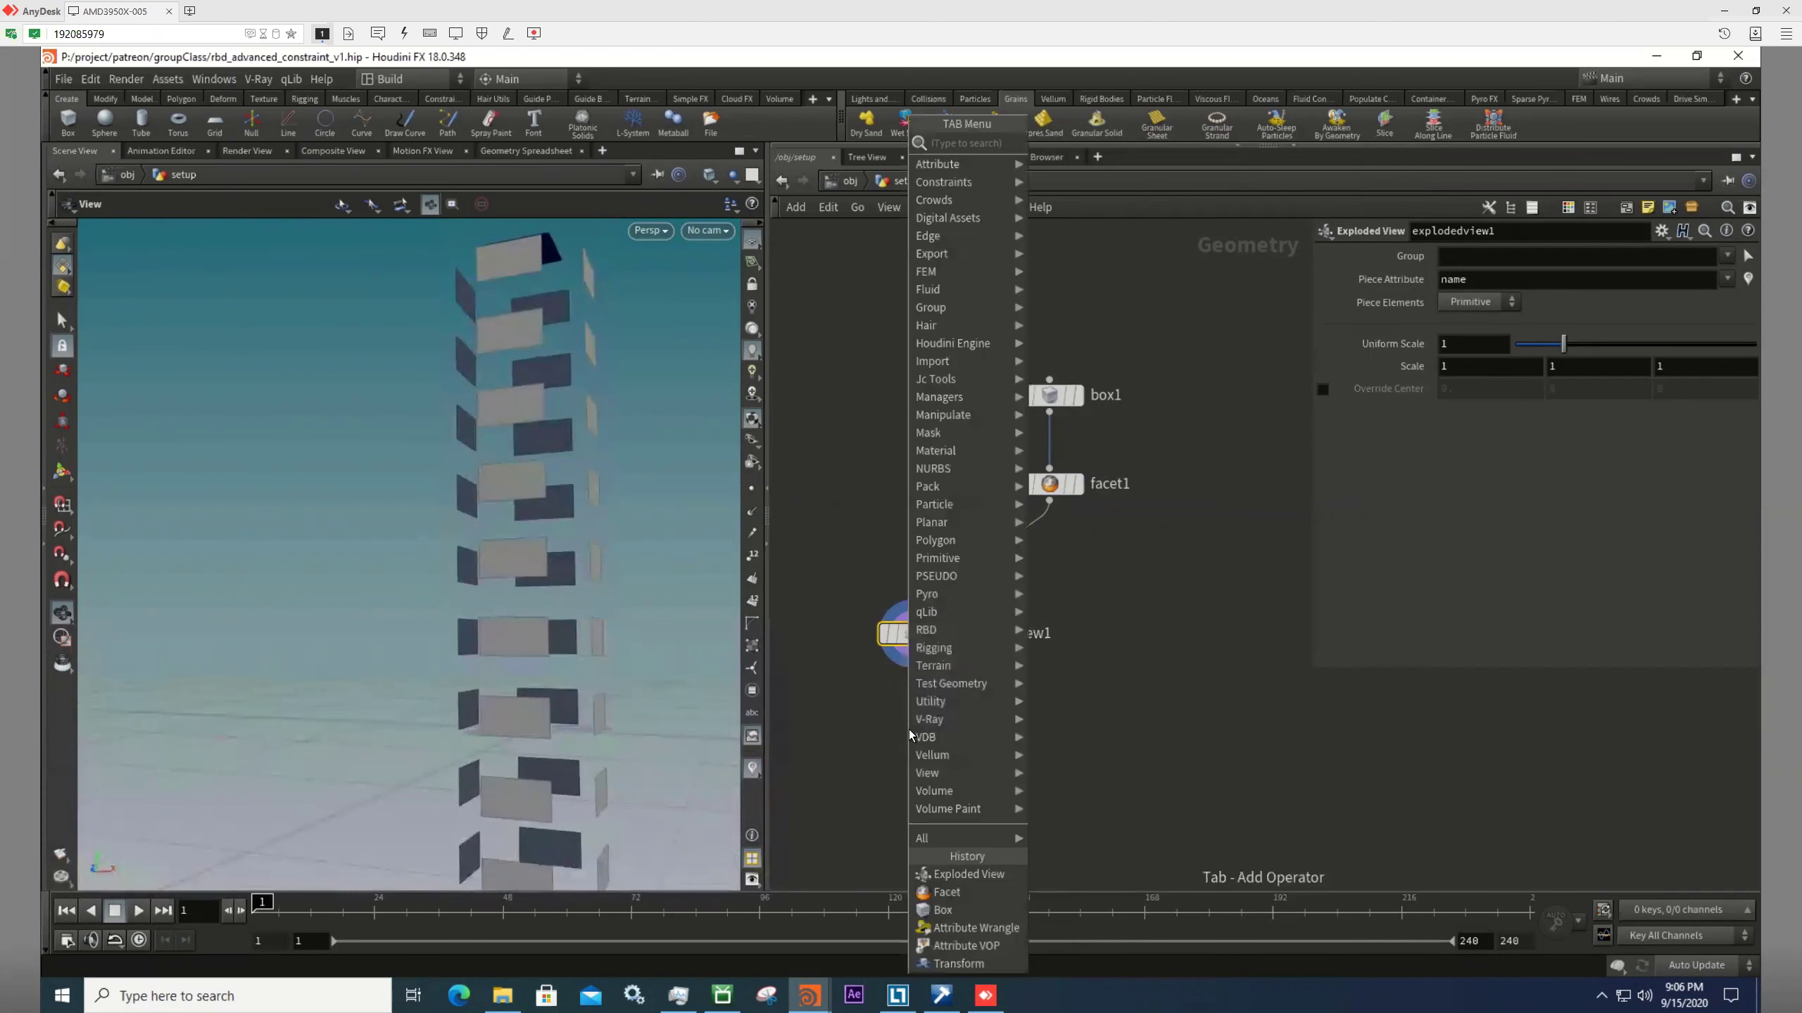
# Step: Add a polyextrude1 below explodedview1 with an extrusion distance of 0.2
pyautogui.write('ex')
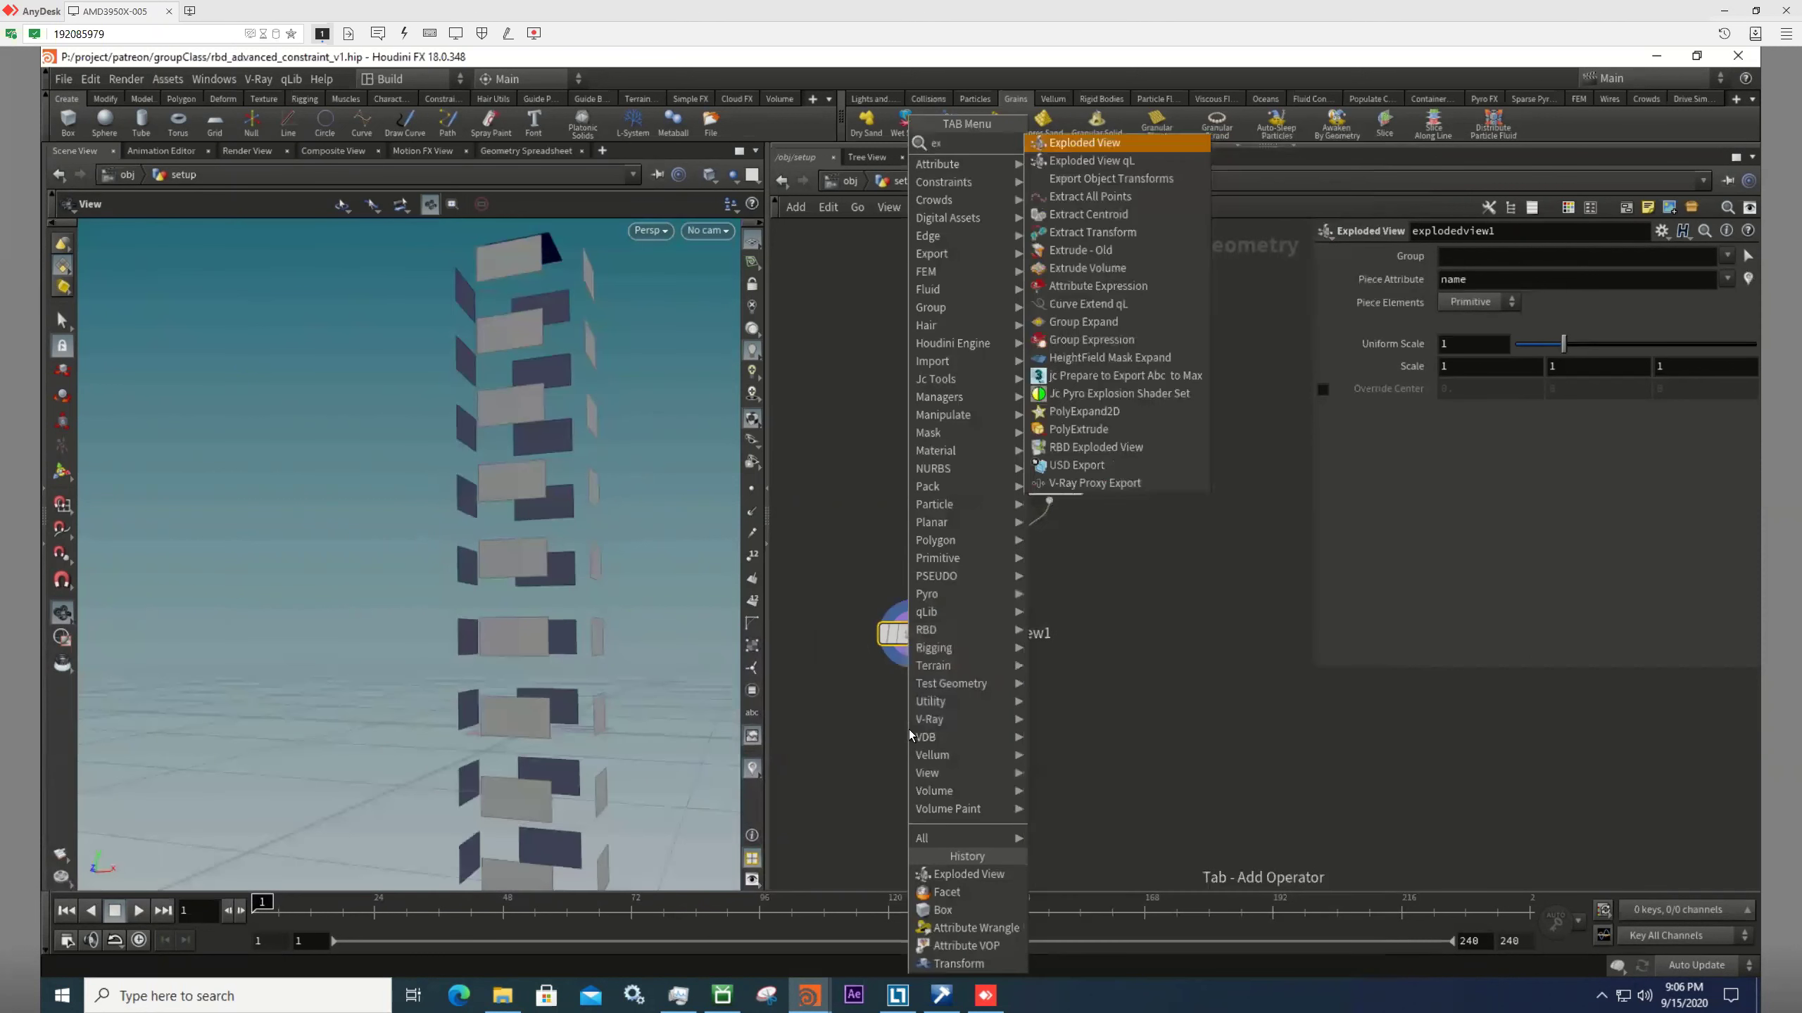
pyautogui.write('tr')
pyautogui.press('Down')
pyautogui.press('Down')
pyautogui.press('Down')
pyautogui.press('Down')
pyautogui.press('Return')
pyautogui.click(909, 729)
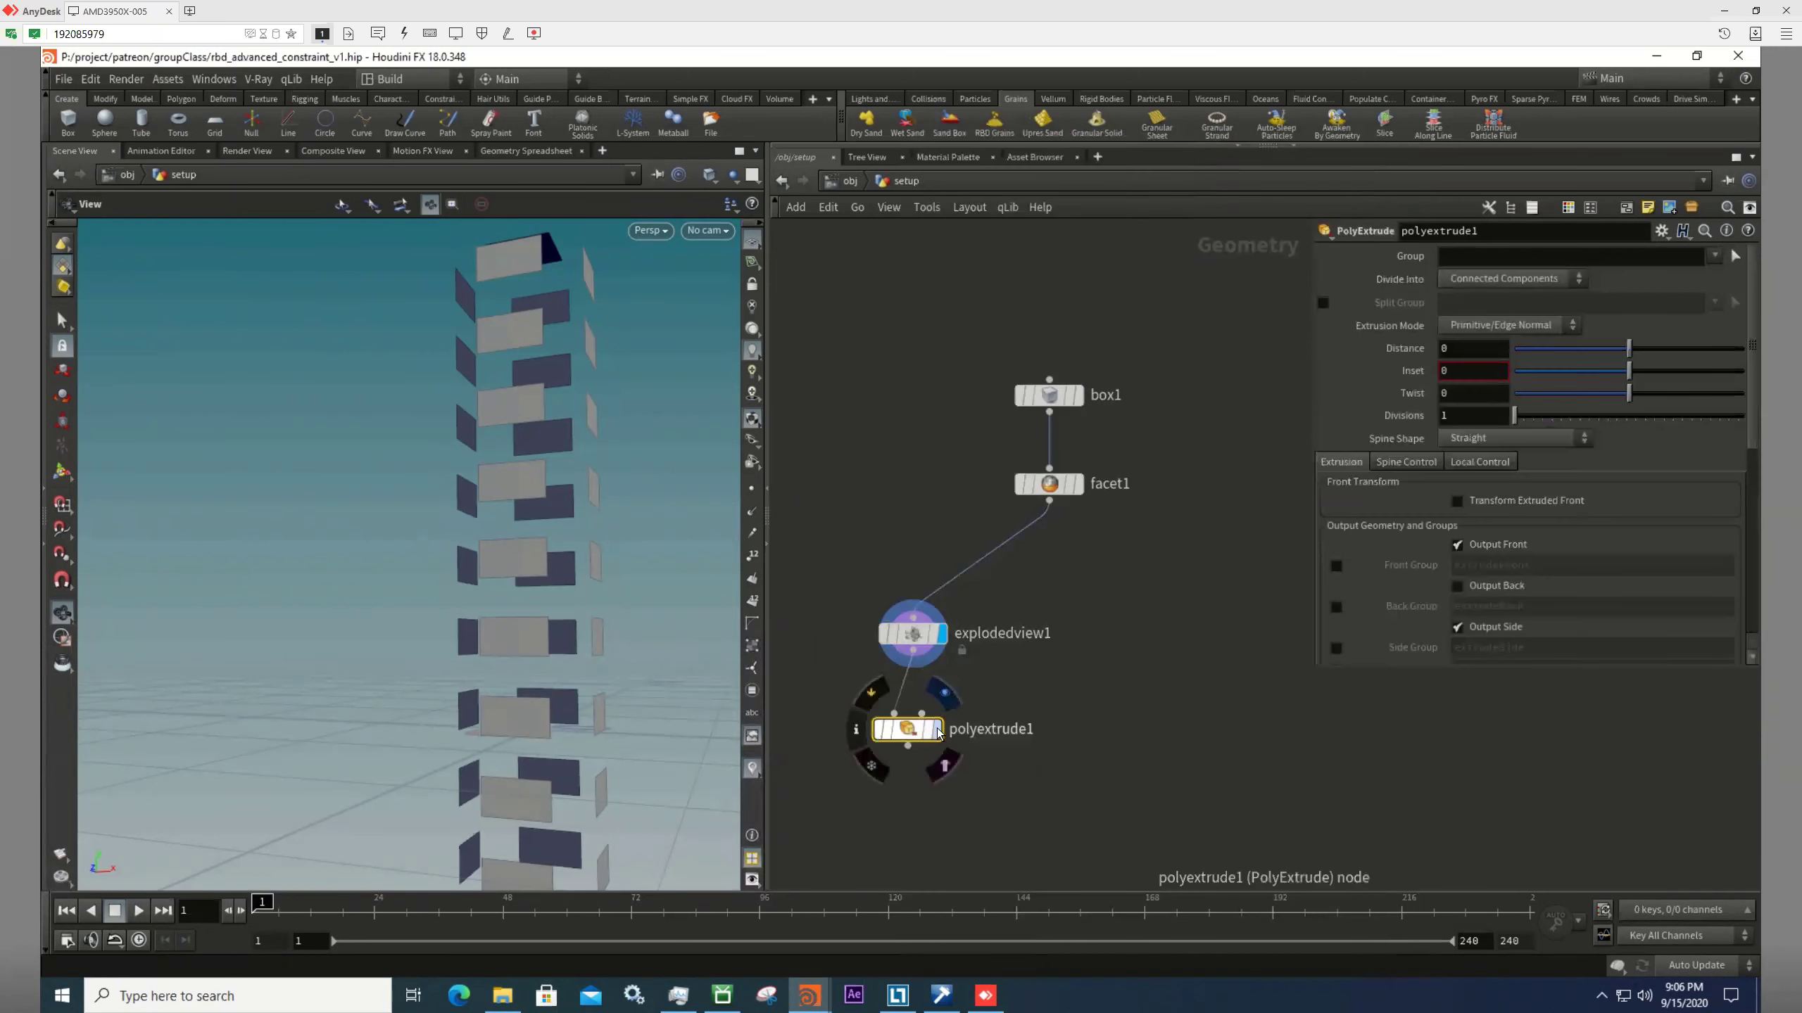
pyautogui.moveTo(919, 731); pyautogui.dragTo(924, 709)
pyautogui.scroll(3, 581, 624)
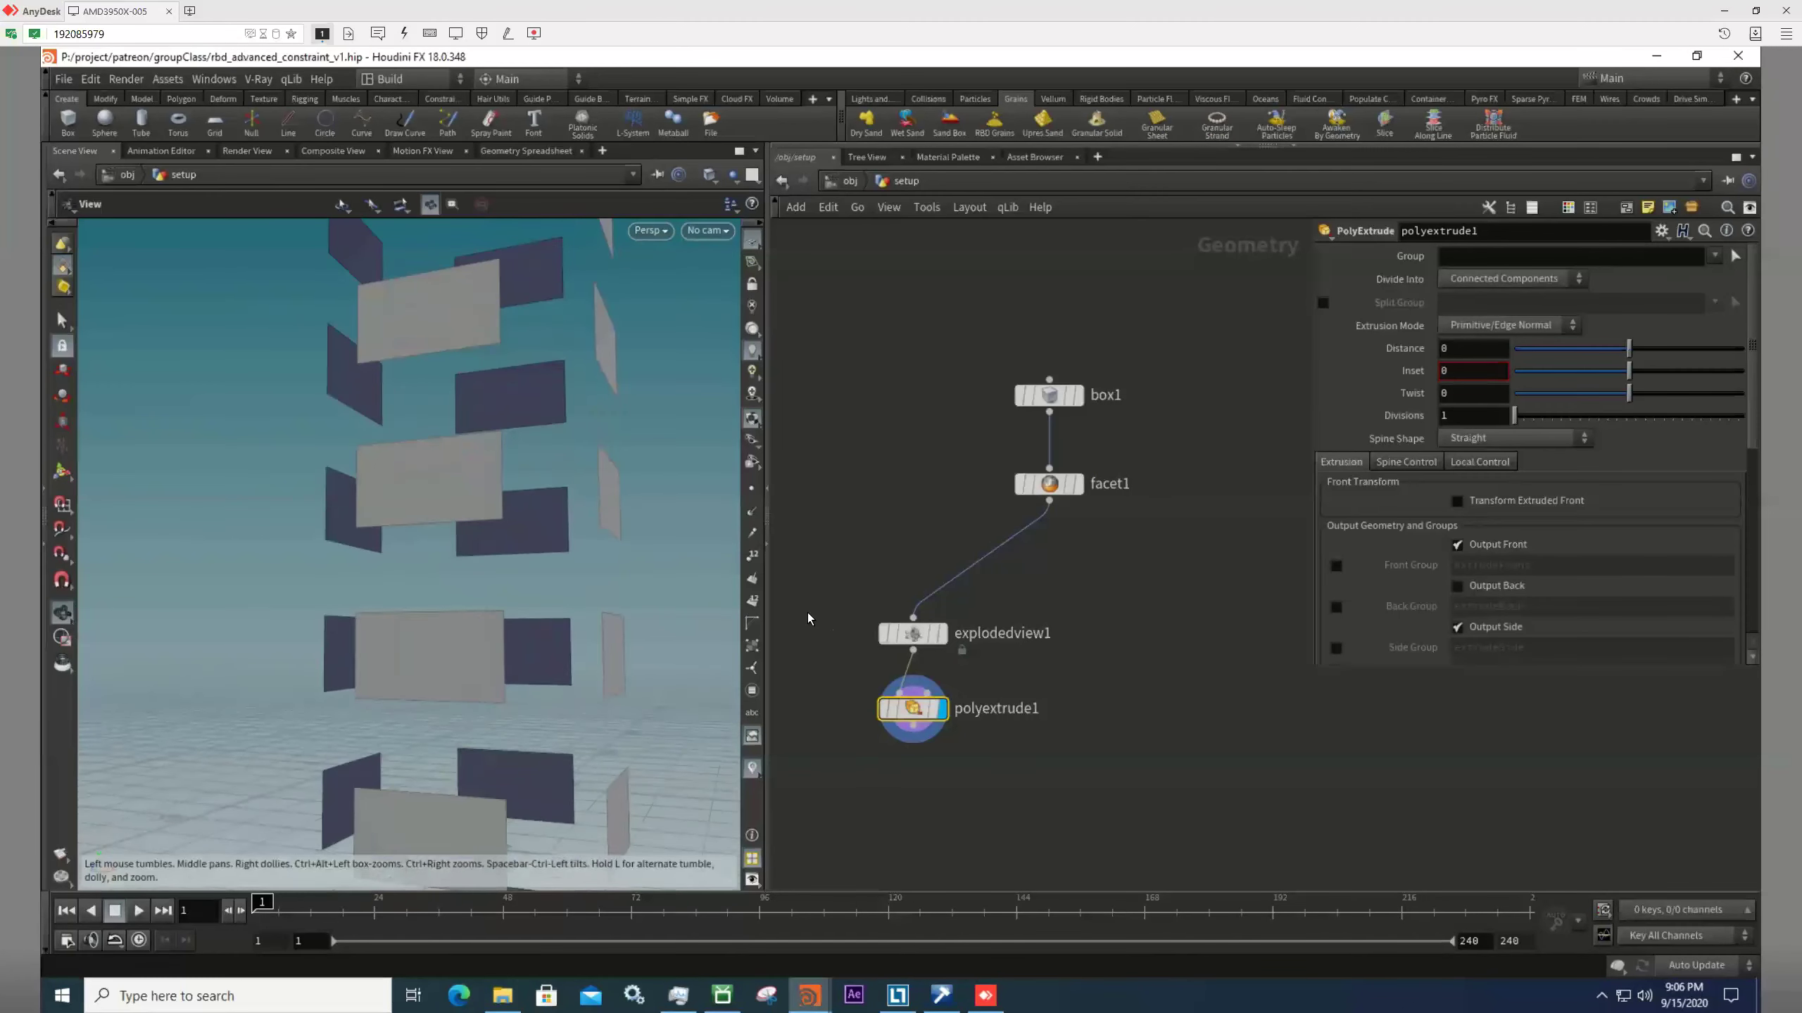
pyautogui.keyDown('alt'); pyautogui.moveTo(737, 571); pyautogui.dragTo(656, 565); pyautogui.keyUp('alt')
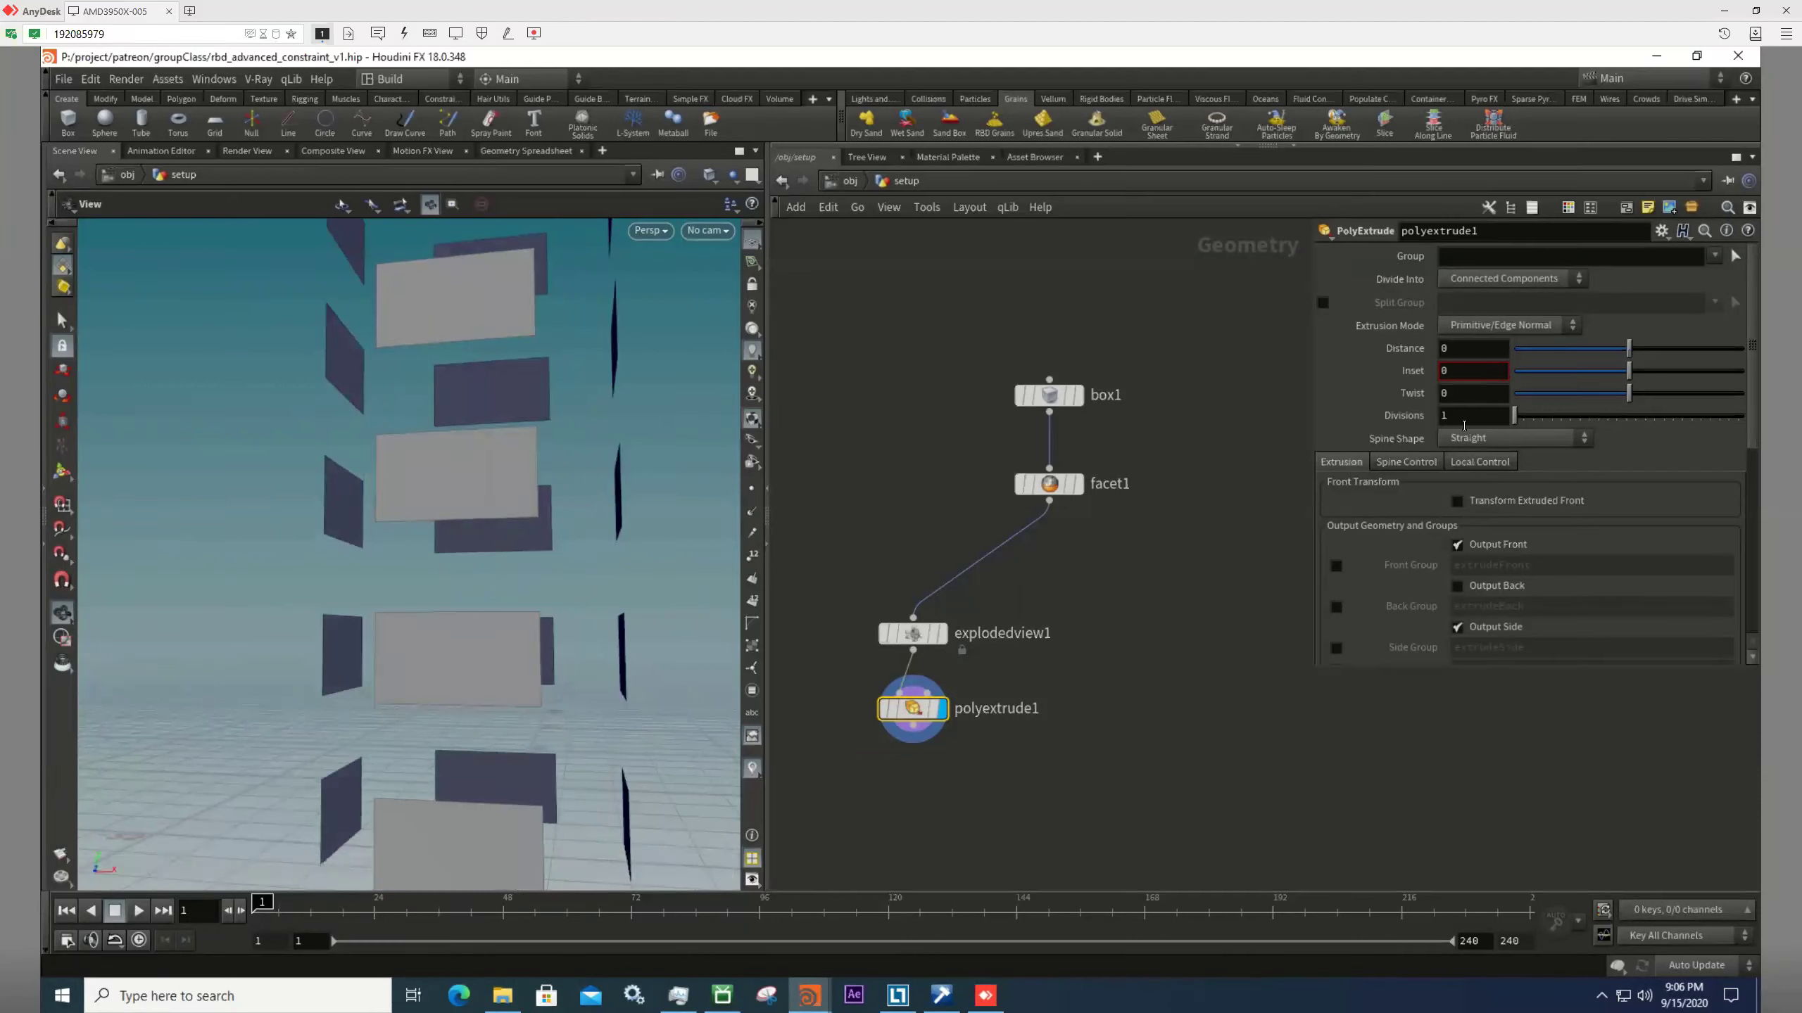
pyautogui.moveTo(1628, 347); pyautogui.dragTo(1692, 347)
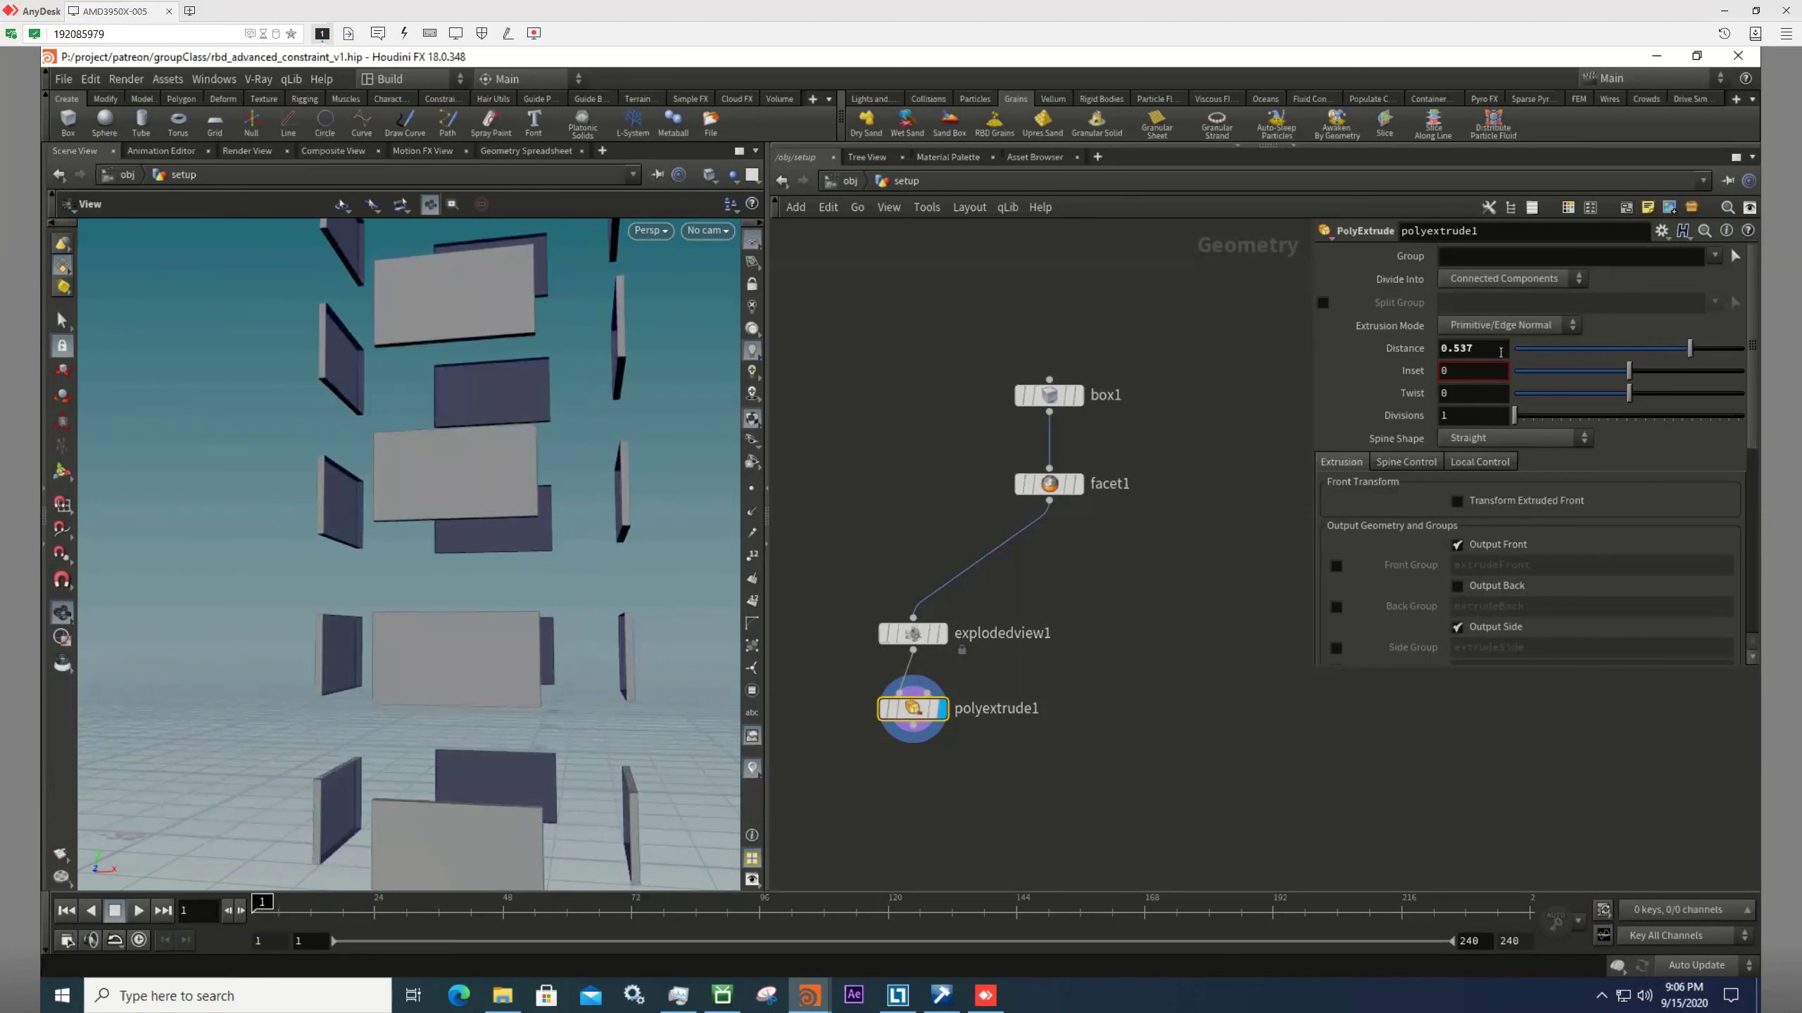
pyautogui.click(1451, 371)
pyautogui.moveTo(1458, 349); pyautogui.dragTo(1481, 348)
pyautogui.write('0.2')
pyautogui.click(1482, 361)
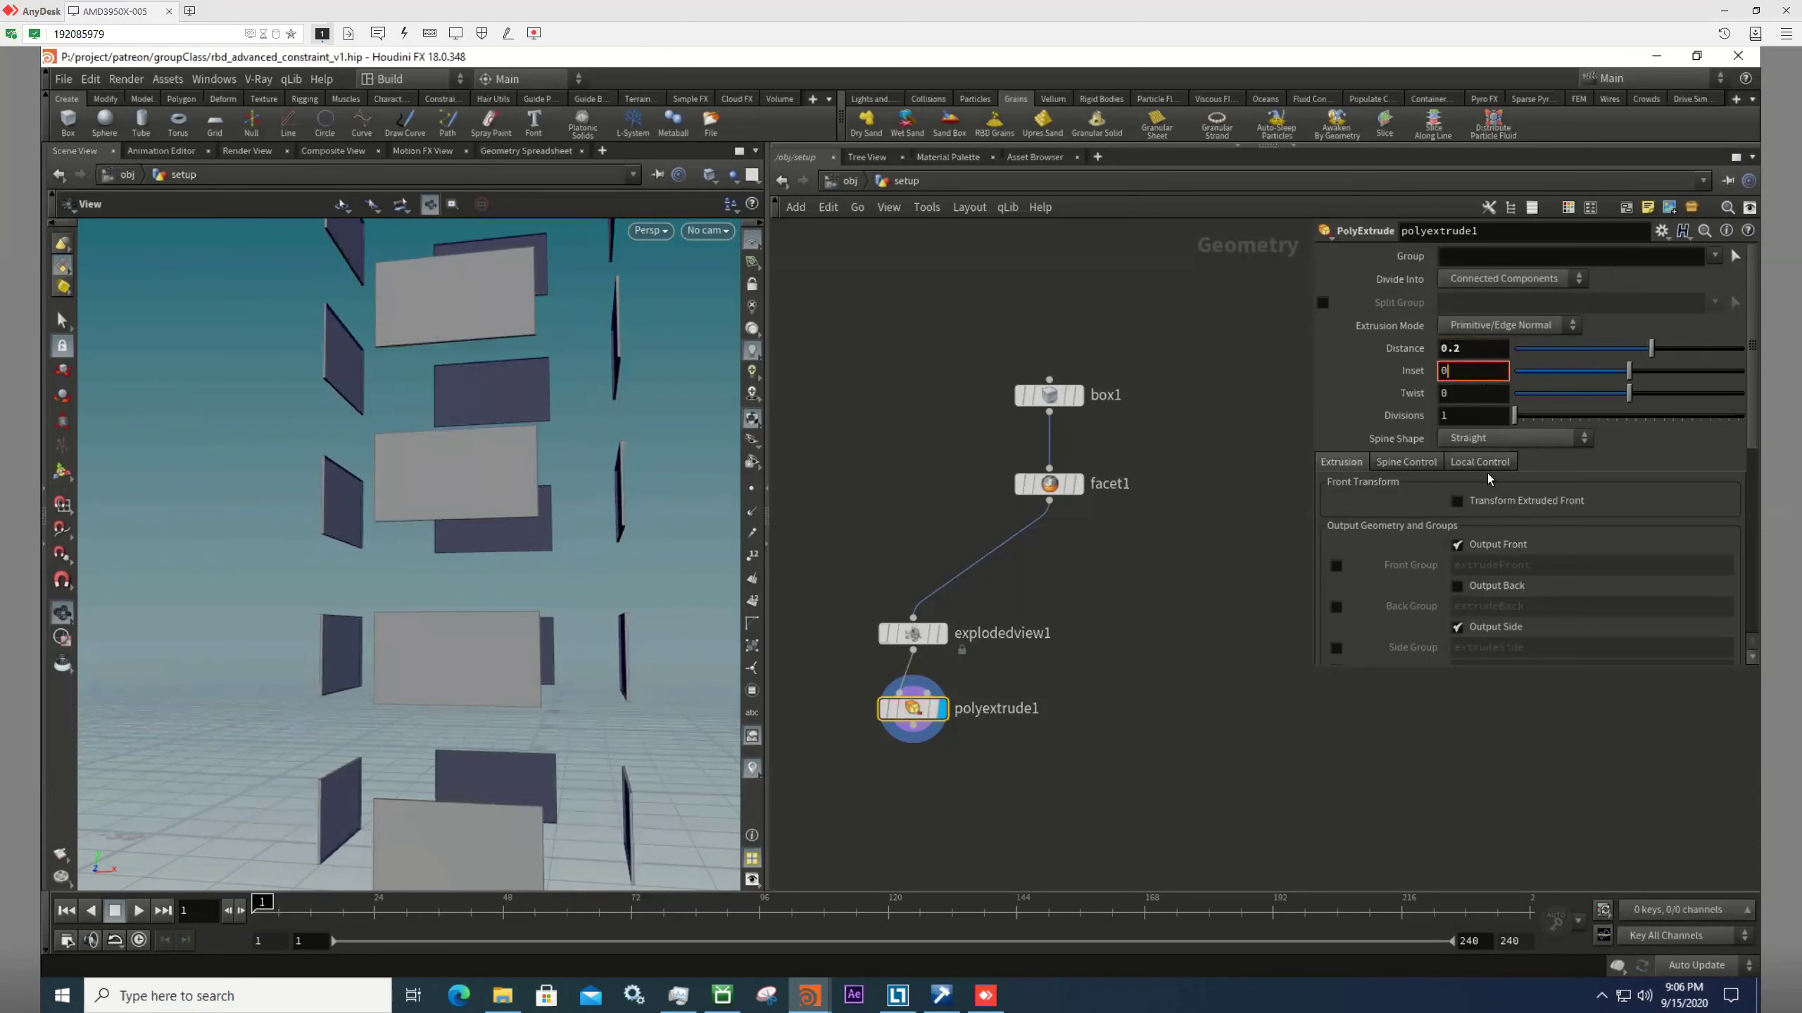
# Step: Enable Output Back and wire facet1 straight into polyextrude1, dropping explodedview1
pyautogui.moveTo(571, 523)
pyautogui.mouseDown()
pyautogui.moveTo(586, 500)
pyautogui.moveTo(541, 511)
pyautogui.moveTo(466, 429)
pyautogui.moveTo(491, 424)
pyautogui.mouseUp()
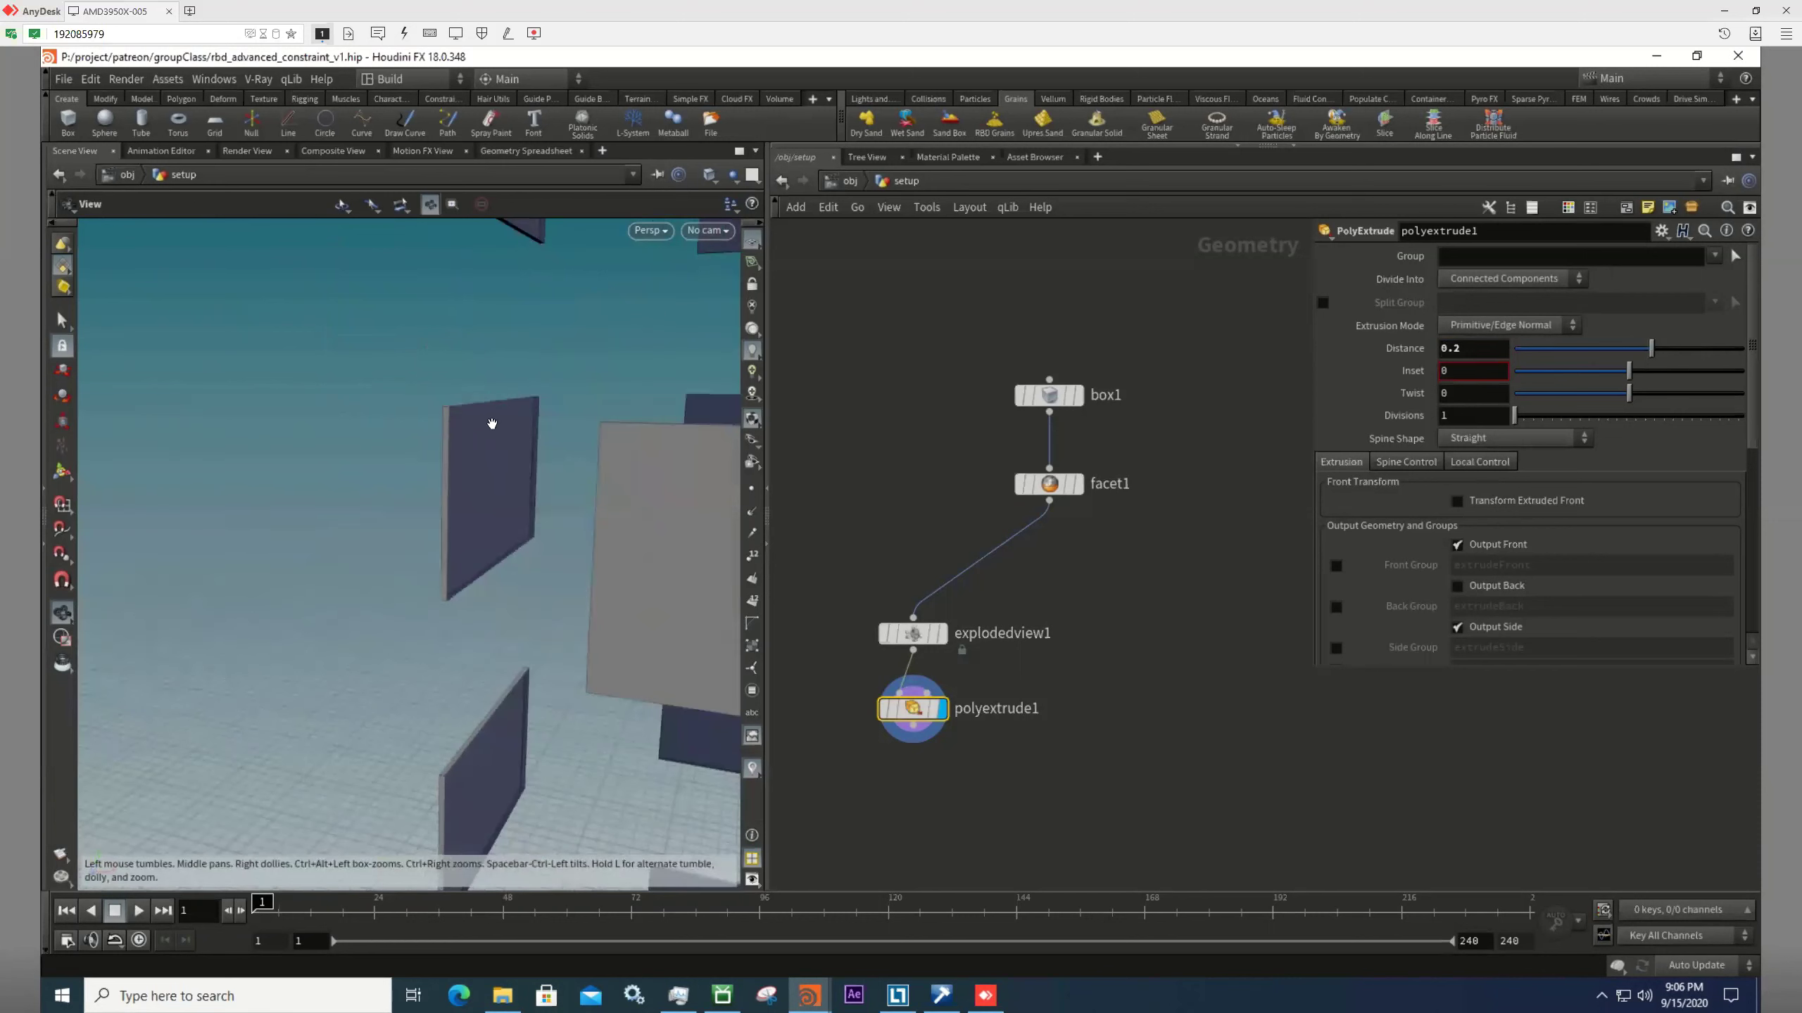
pyautogui.click(1494, 587)
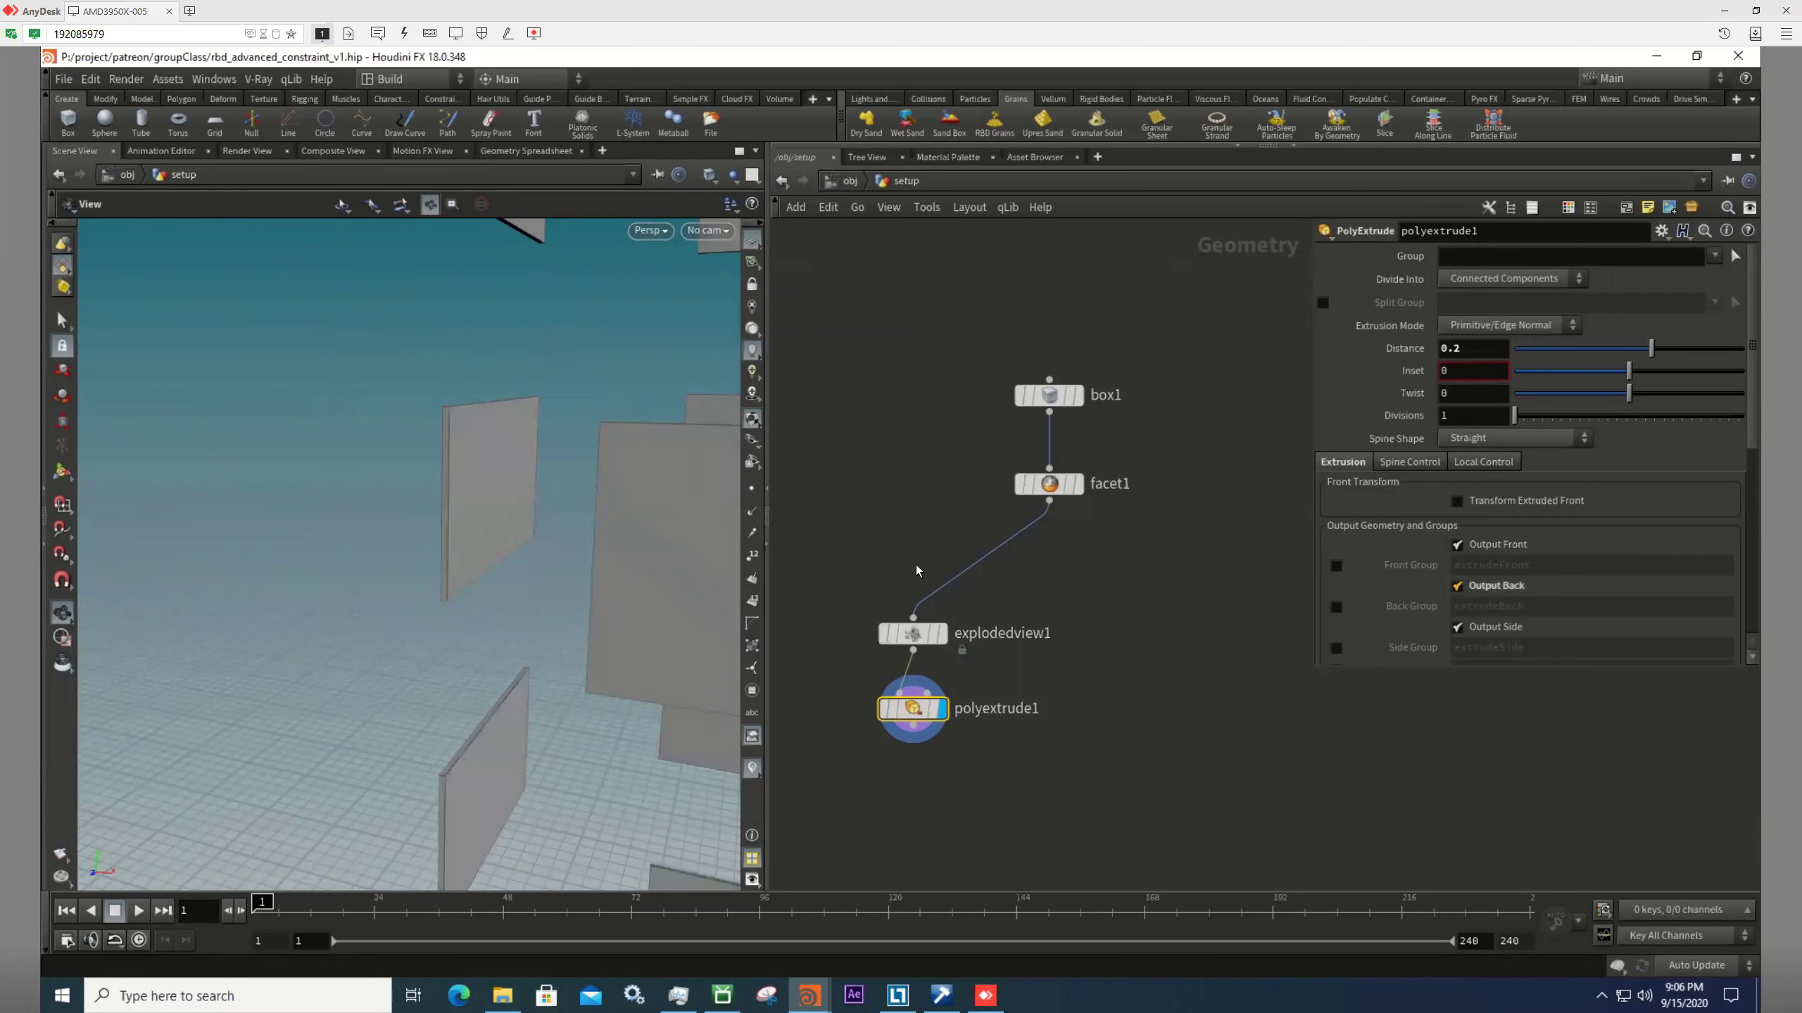
pyautogui.moveTo(346, 503); pyautogui.dragTo(611, 532)
pyautogui.moveTo(912, 633)
pyautogui.mouseDown()
pyautogui.moveTo(1133, 577)
pyautogui.moveTo(901, 497)
pyautogui.mouseUp()
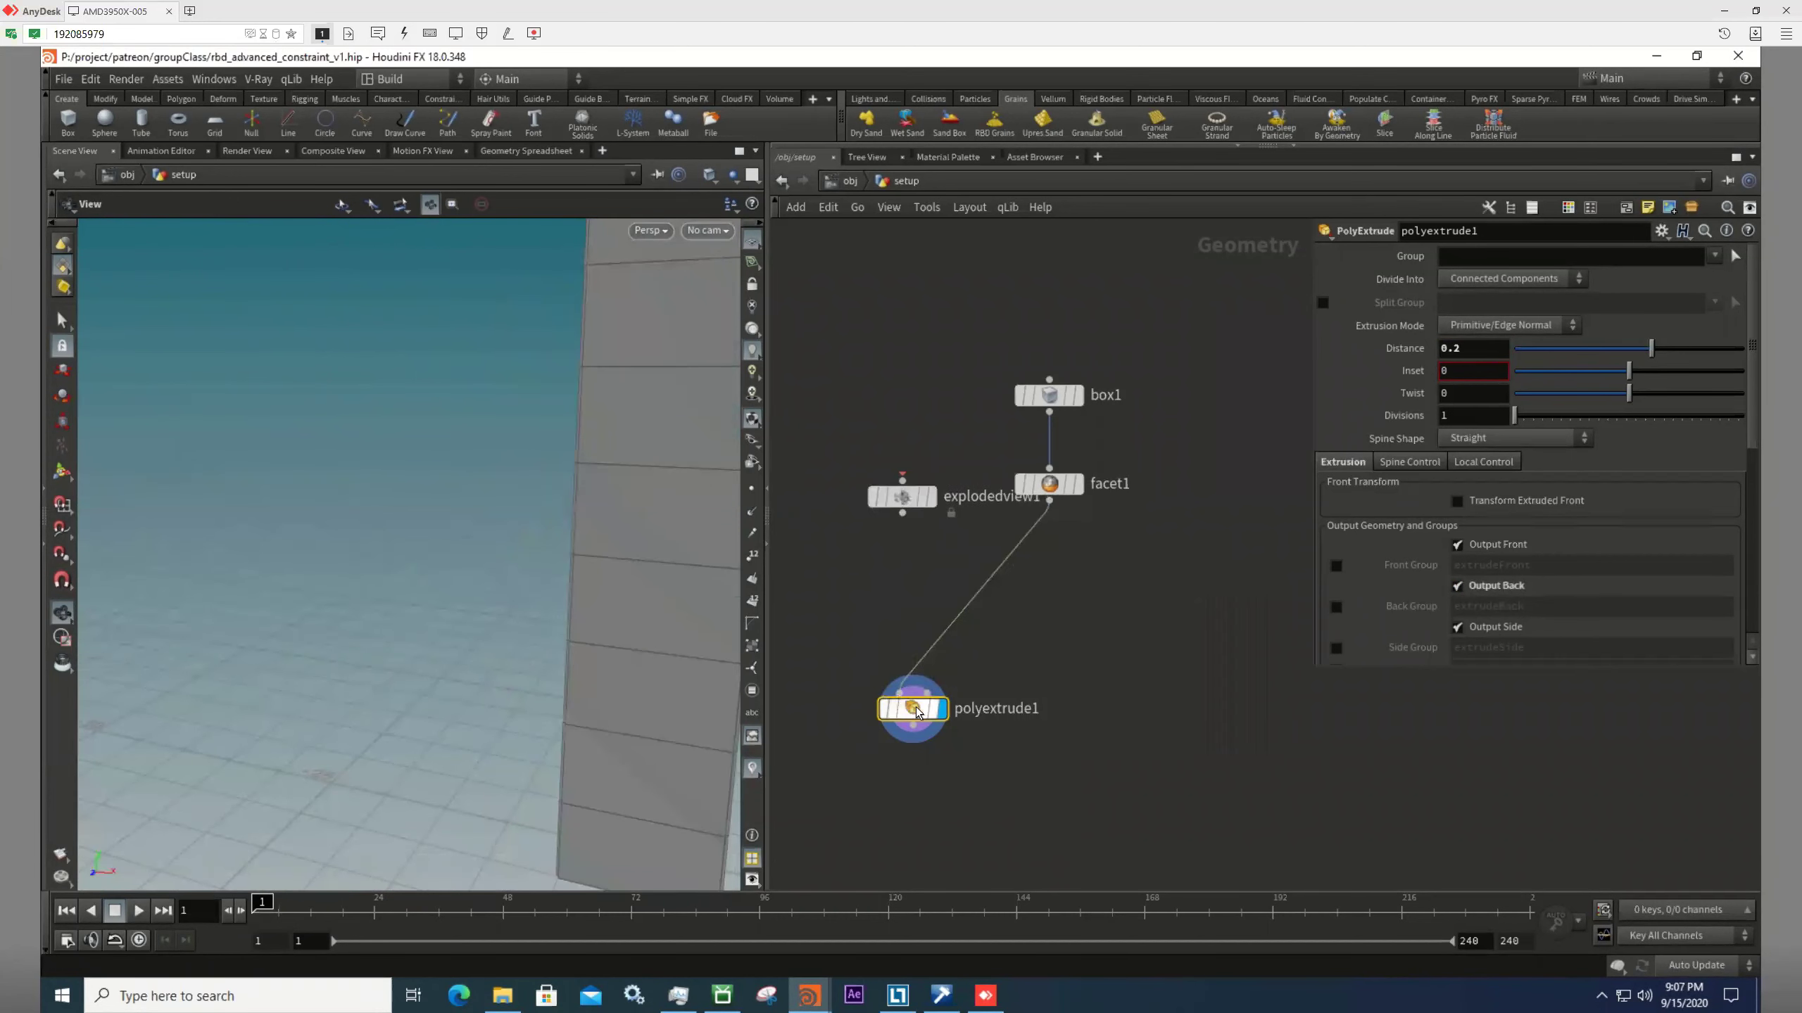
pyautogui.moveTo(919, 709); pyautogui.dragTo(1055, 568)
pyautogui.moveTo(632, 511)
pyautogui.mouseDown()
pyautogui.moveTo(567, 551)
pyautogui.moveTo(397, 499)
pyautogui.moveTo(600, 506)
pyautogui.moveTo(382, 494)
pyautogui.moveTo(506, 398)
pyautogui.moveTo(422, 435)
pyautogui.mouseUp()
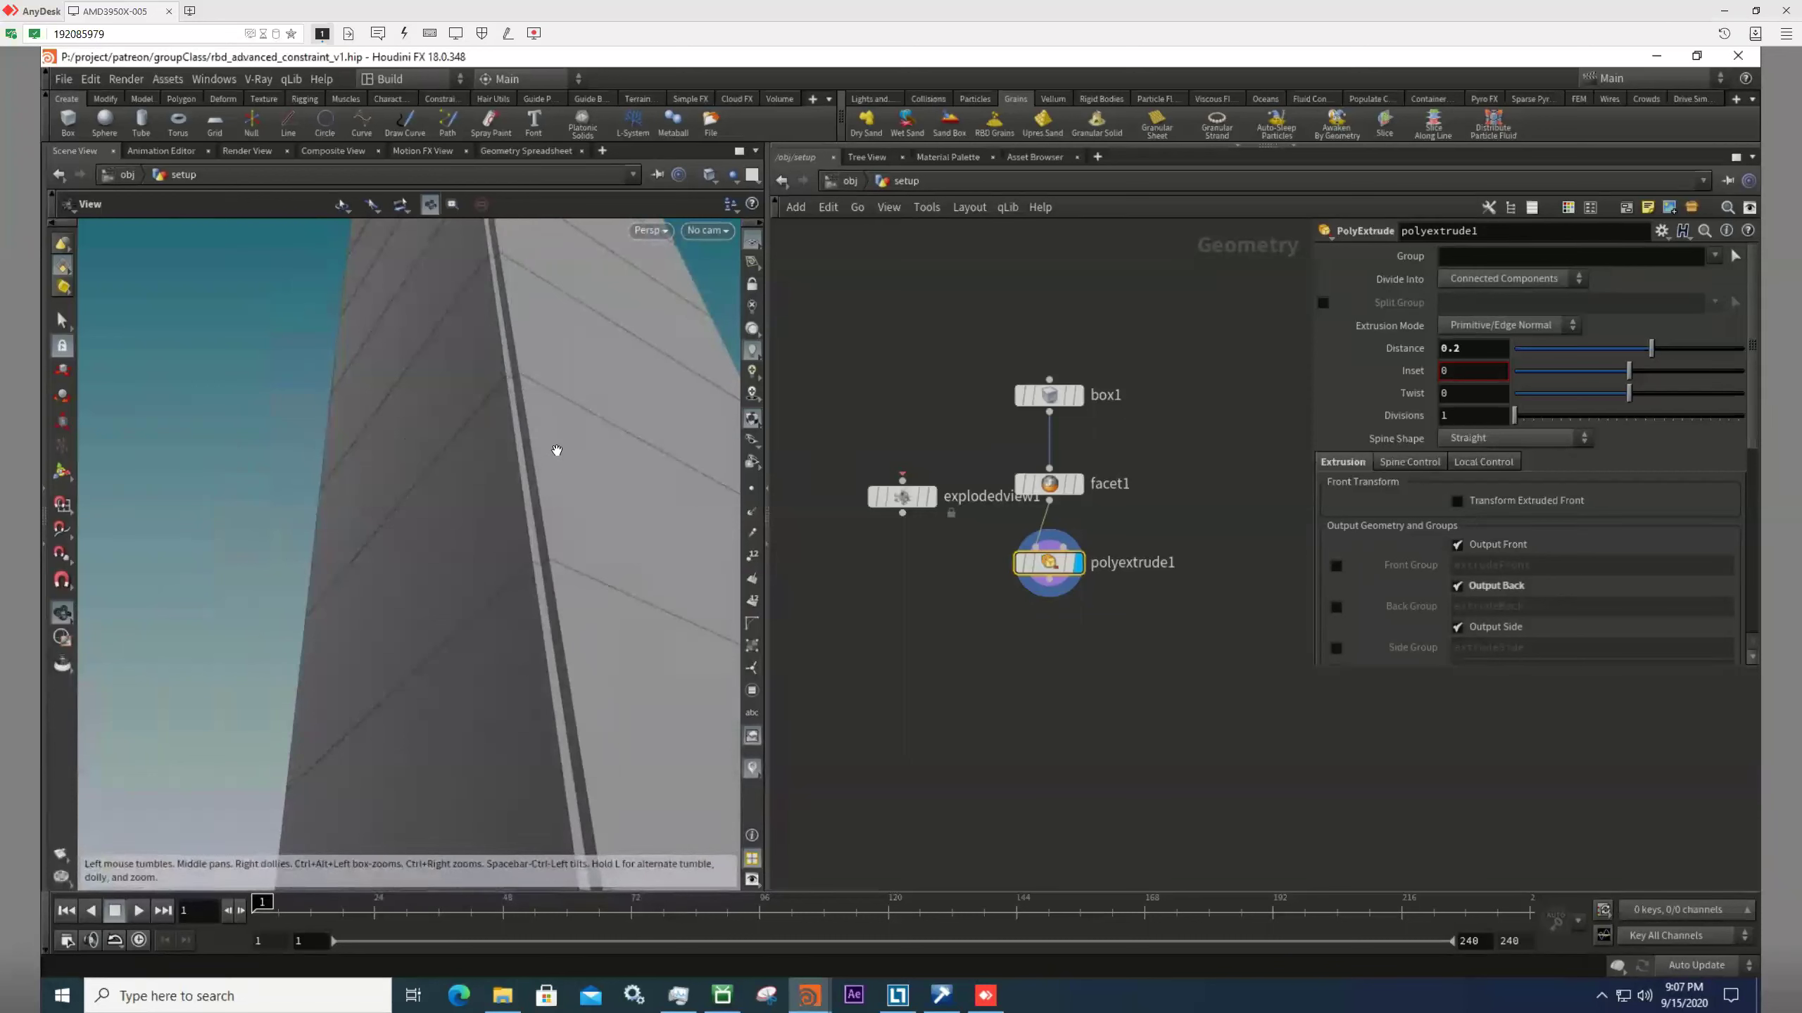
pyautogui.moveTo(565, 421)
pyautogui.mouseDown()
pyautogui.moveTo(592, 439)
pyautogui.moveTo(490, 454)
pyautogui.moveTo(542, 511)
pyautogui.moveTo(346, 492)
pyautogui.moveTo(442, 530)
pyautogui.moveTo(539, 525)
pyautogui.mouseUp()
pyautogui.moveTo(1073, 652); pyautogui.dragTo(1078, 548, button='middle')
# Step: Add a For-Each Connected Piece loop with connectivity1 under polyextrude1 and display one piece
pyautogui.press('Tab')
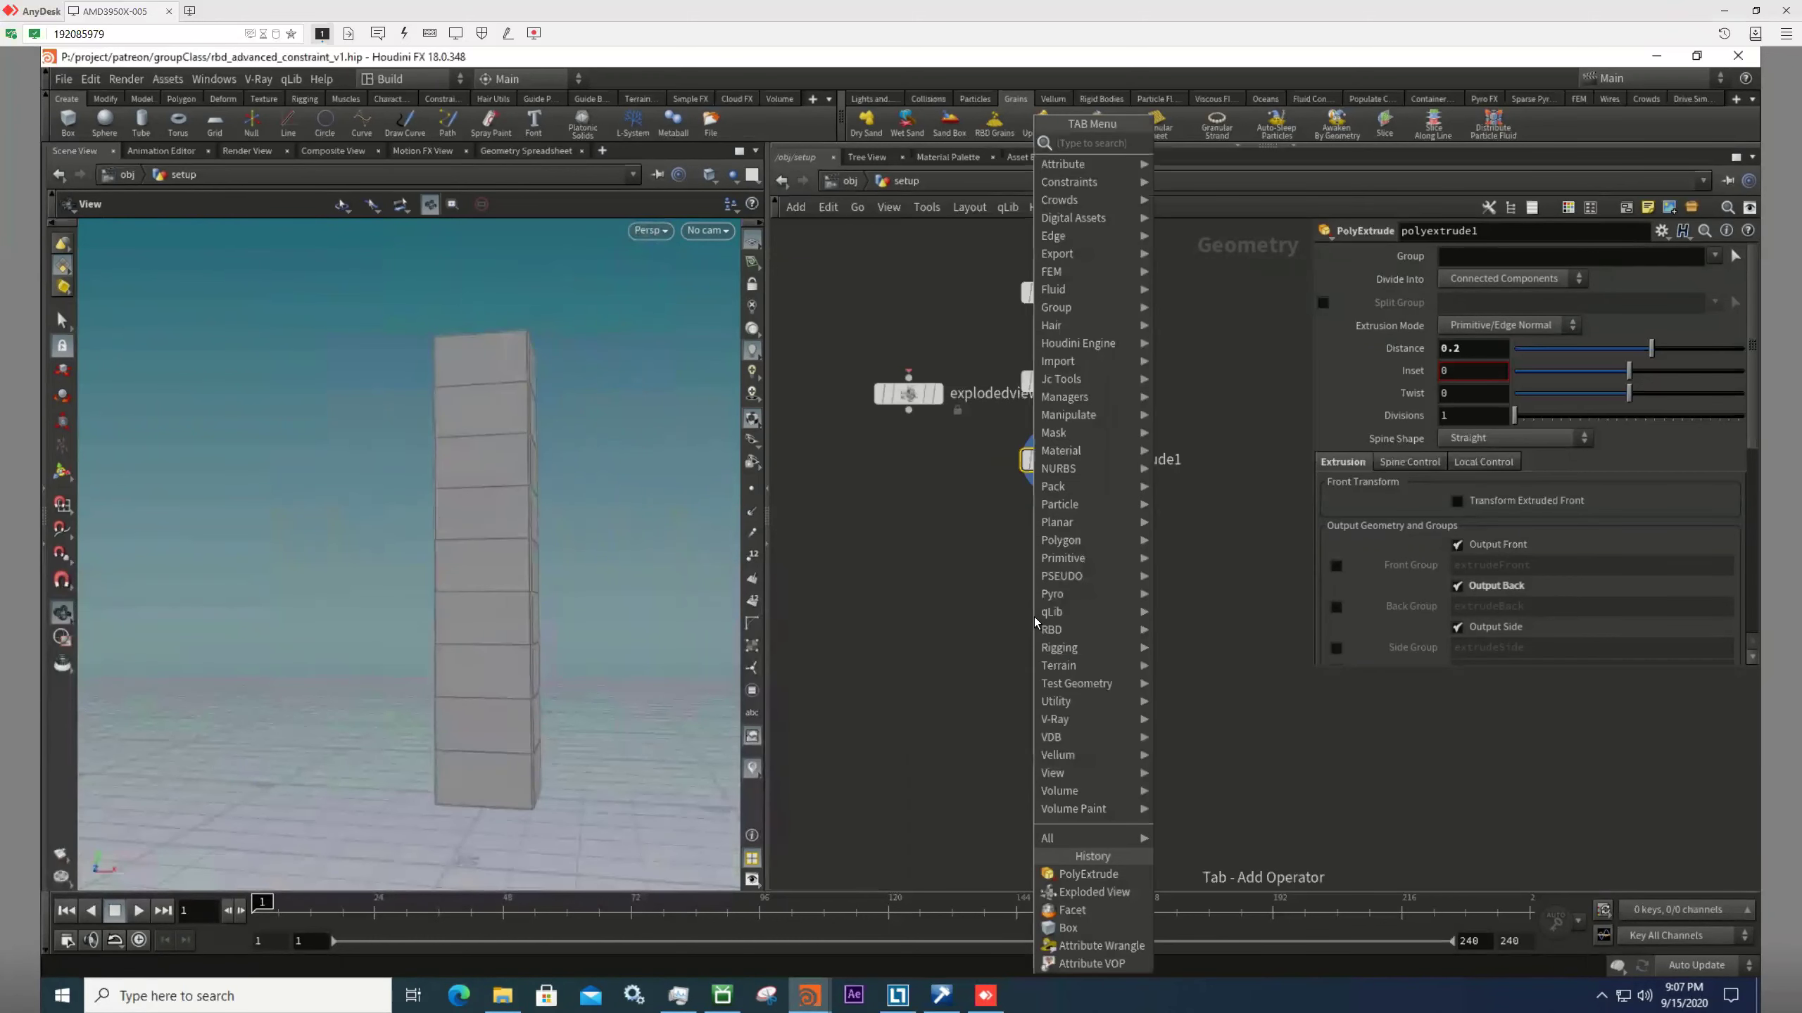
pyautogui.write('fa')
pyautogui.press('Return')
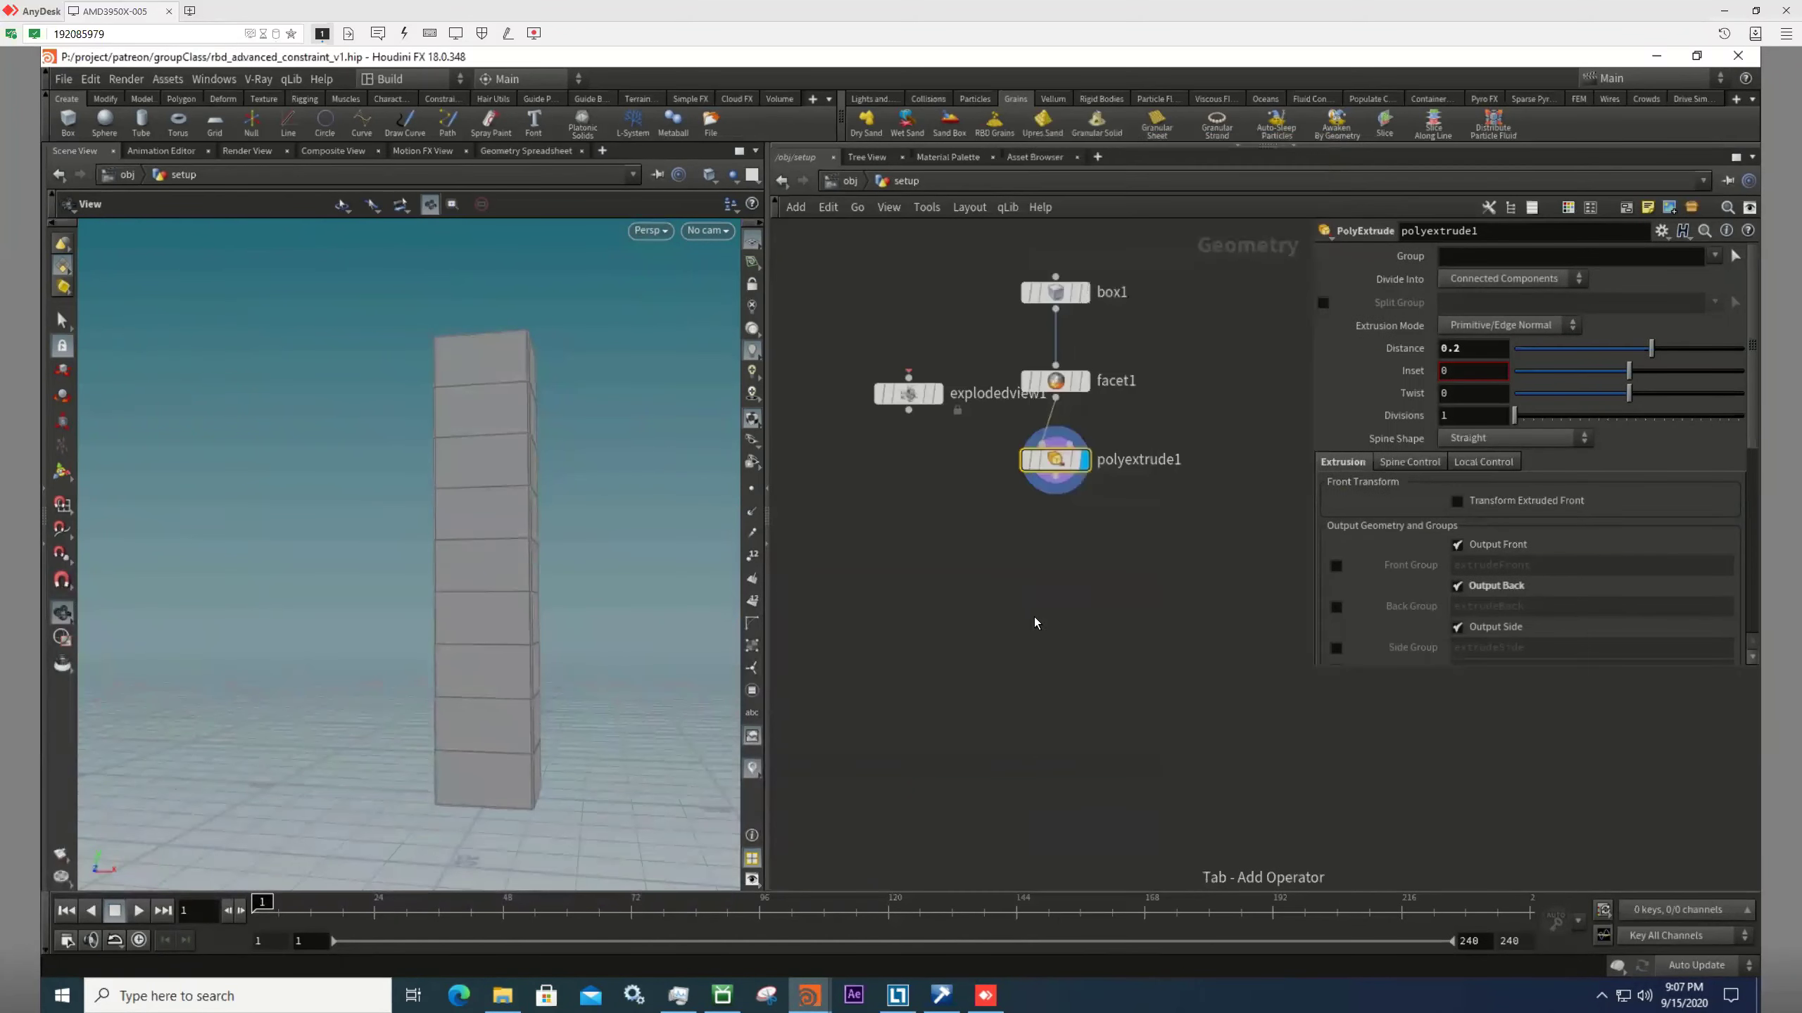
pyautogui.click(1055, 576)
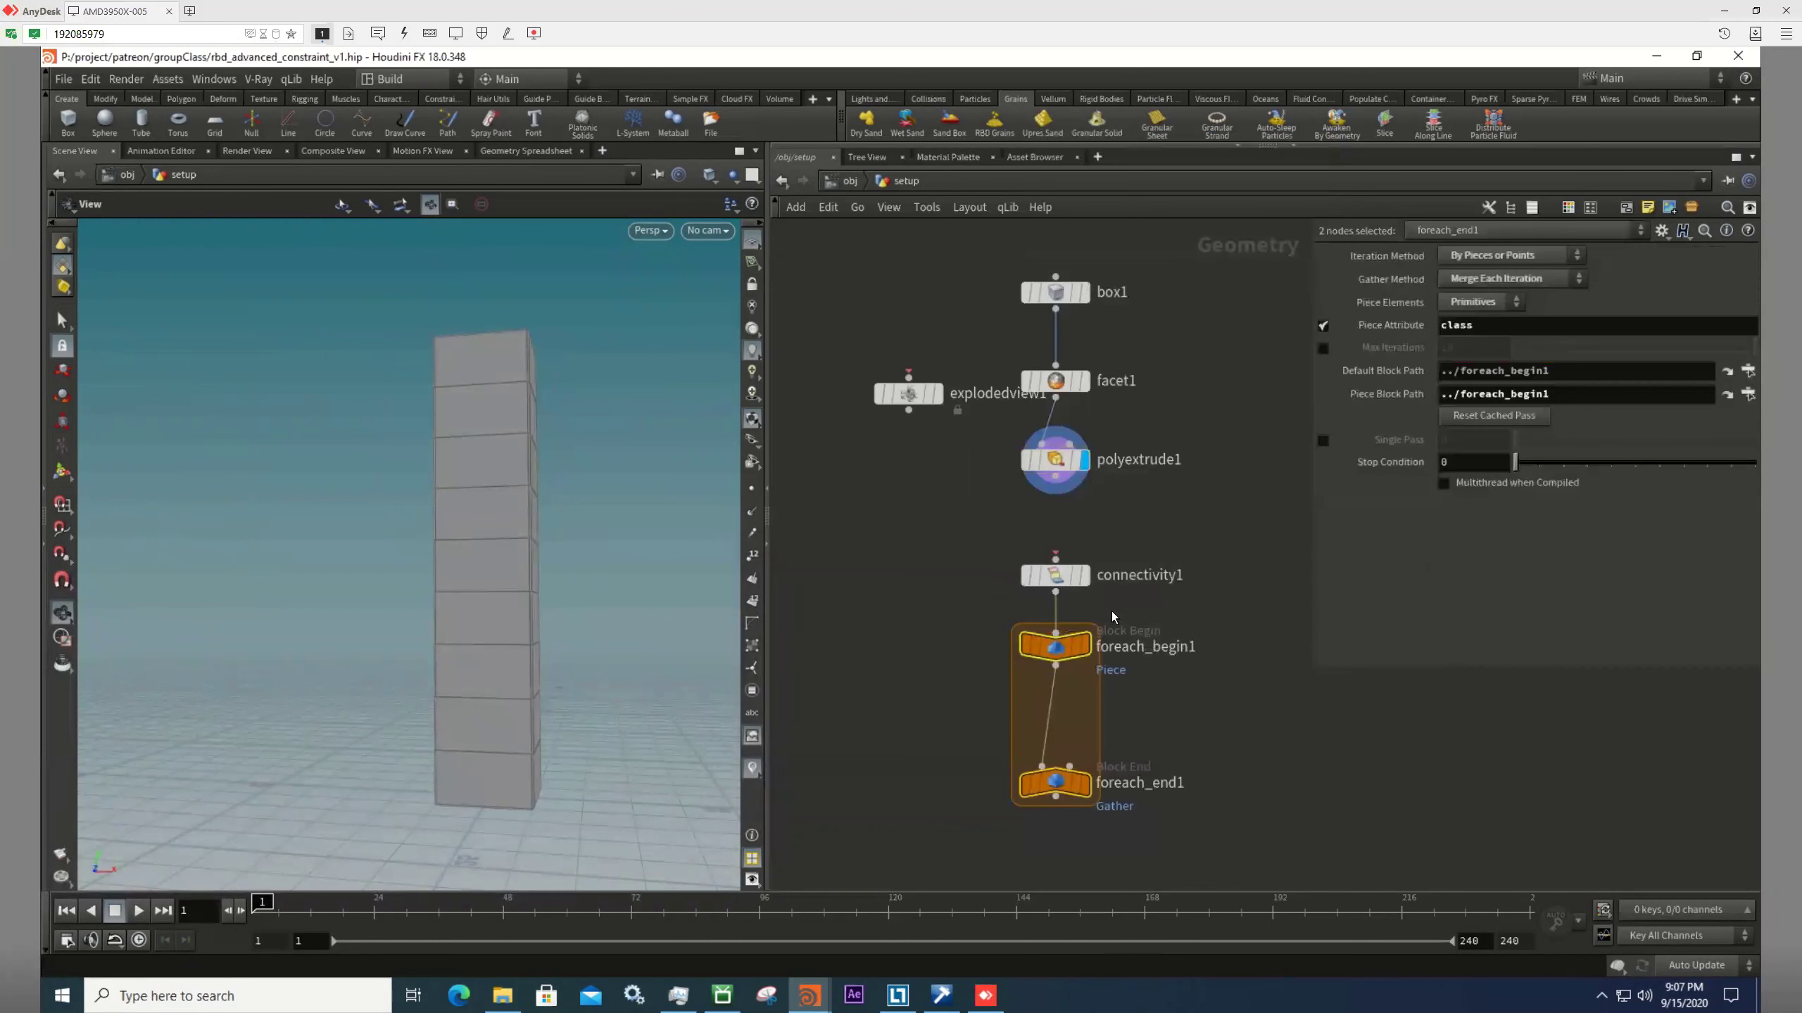
pyautogui.click(1055, 575)
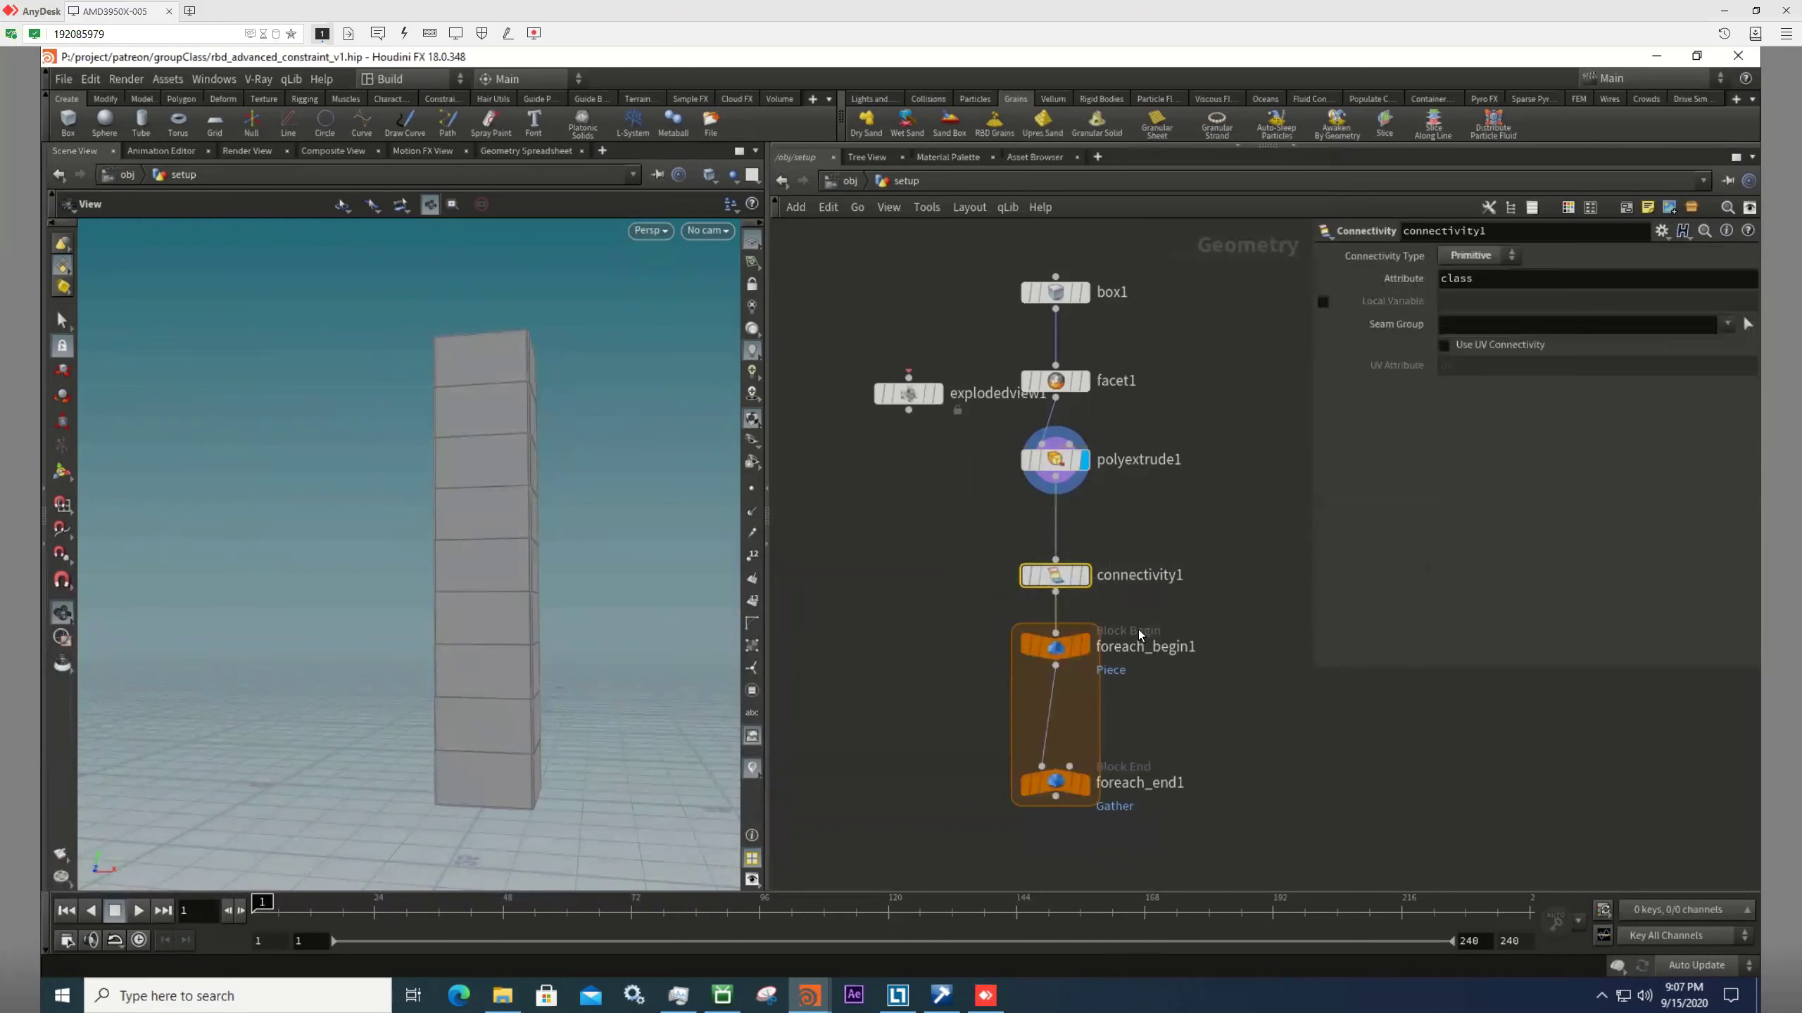
pyautogui.moveTo(1169, 610); pyautogui.dragTo(1169, 488, button='middle')
pyautogui.click(1082, 511)
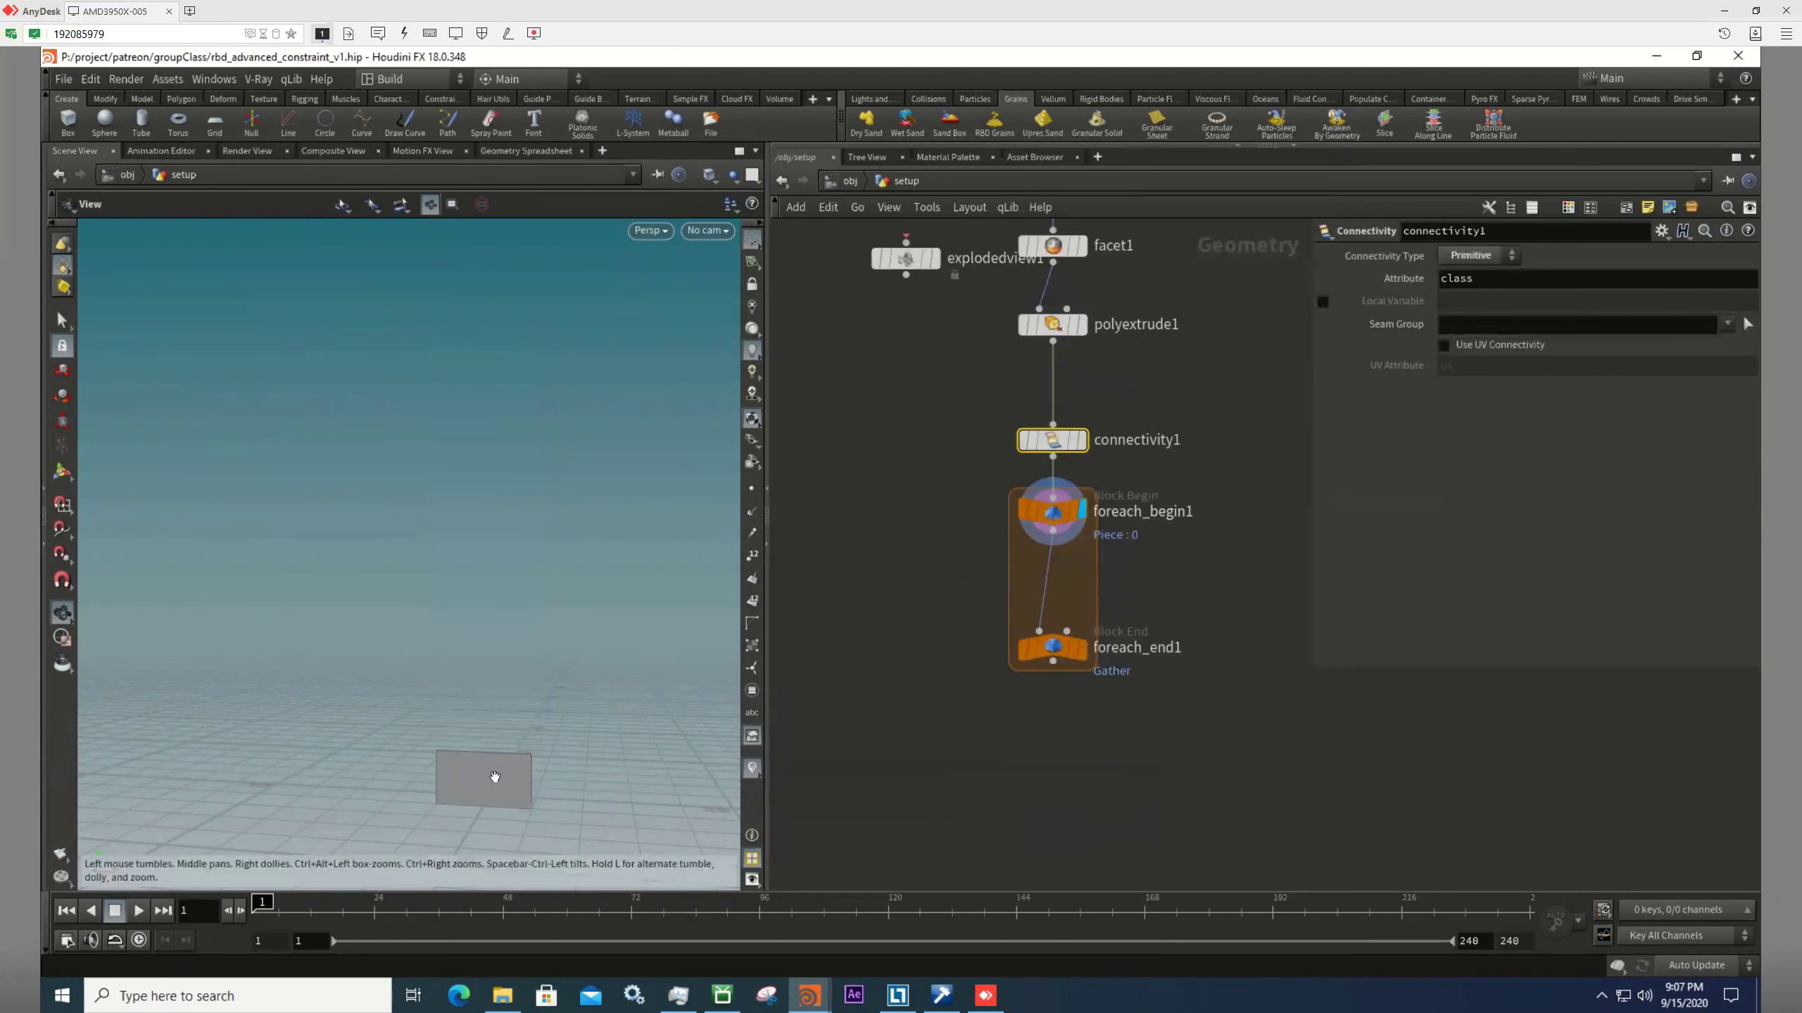
# Step: Insert voronoifracture1 between the loop's begin and end nodes
pyautogui.press('Tab')
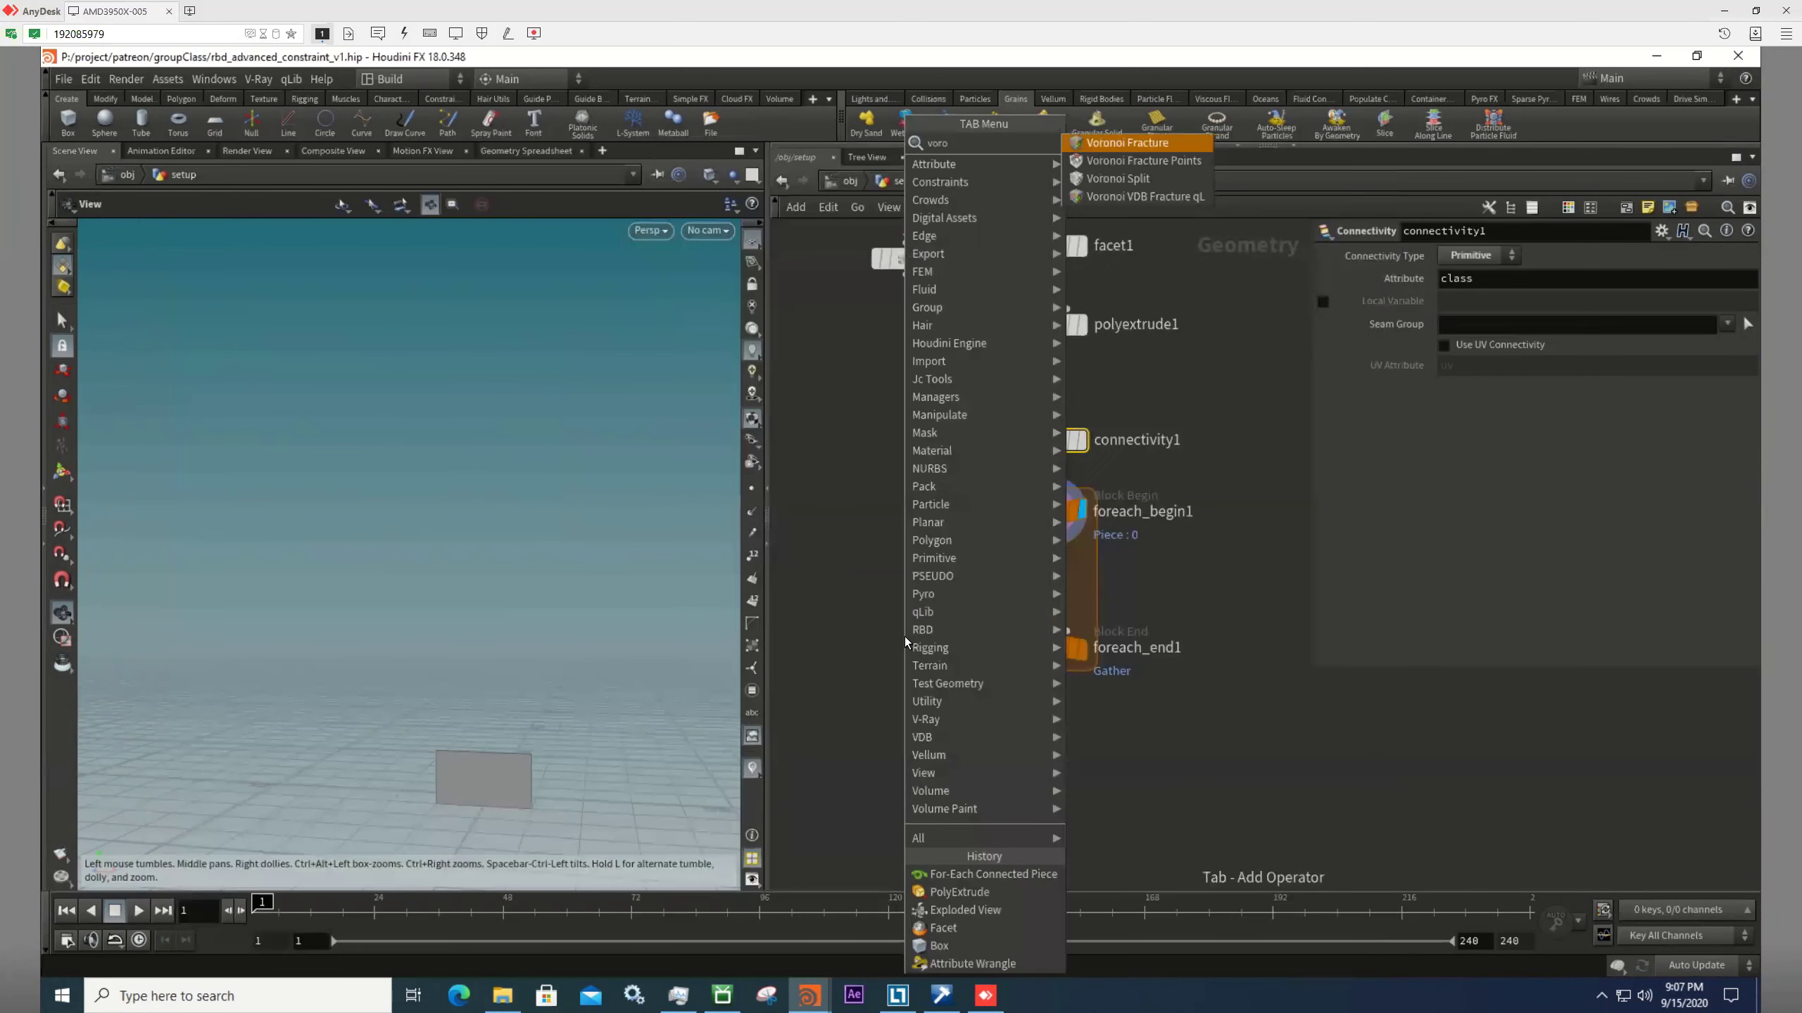
pyautogui.click(906, 639)
pyautogui.moveTo(906, 639); pyautogui.dragTo(1066, 596)
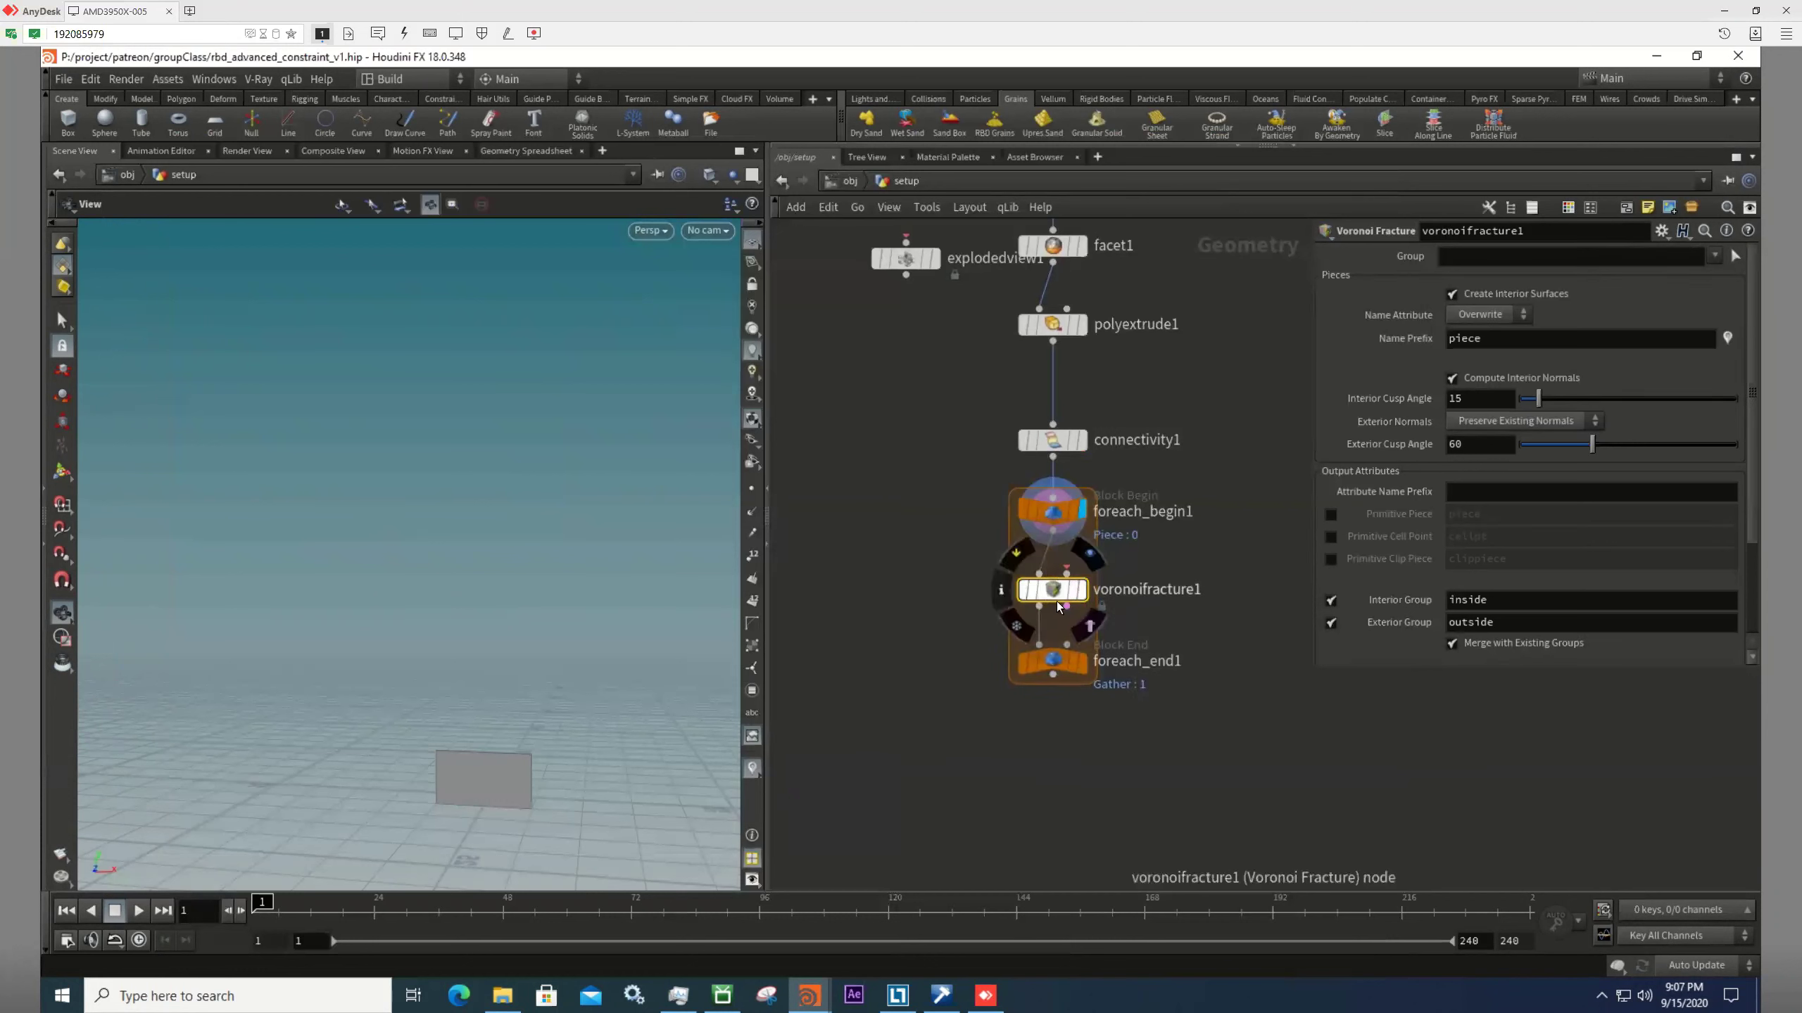
pyautogui.keyDown('shift'); pyautogui.click(1052, 661); pyautogui.keyUp('shift')
pyautogui.moveTo(1052, 662); pyautogui.dragTo(1043, 769)
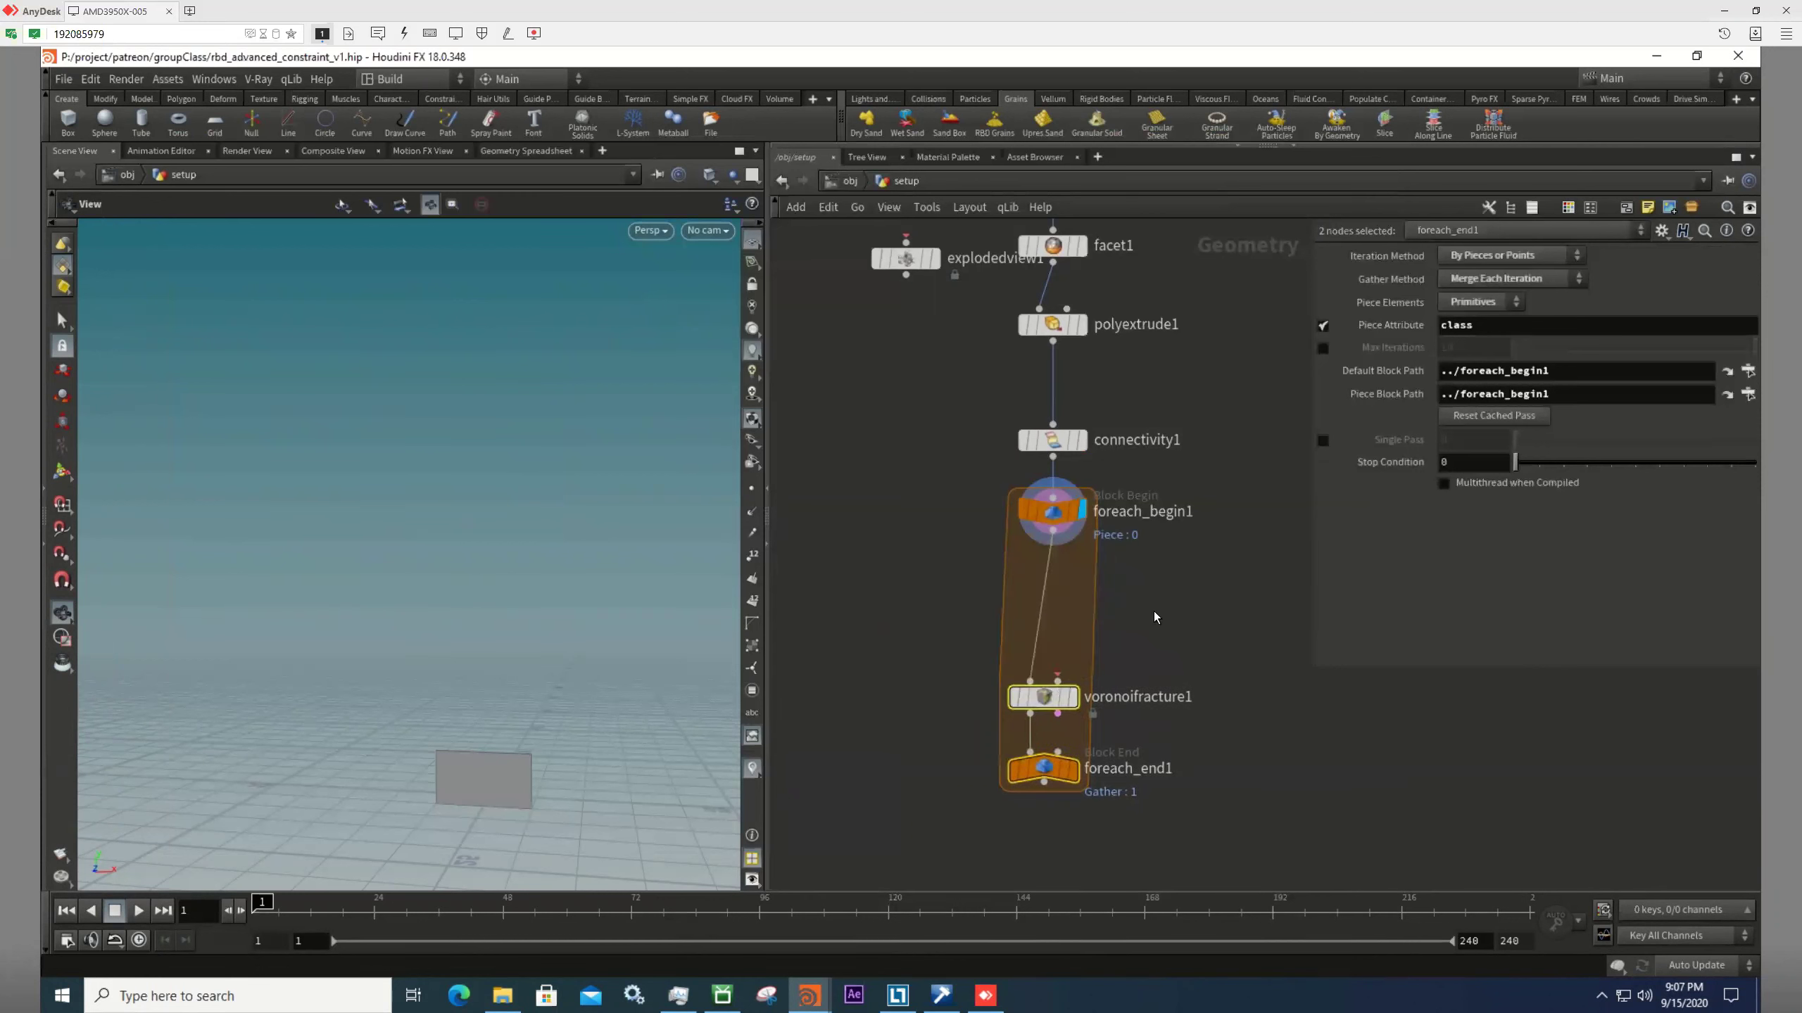
# Step: Add scatter1 beside the loop and wire it into voronoifracture1's second input
pyautogui.press('Tab')
pyautogui.write('sca')
pyautogui.press('Return')
pyautogui.click(1168, 616)
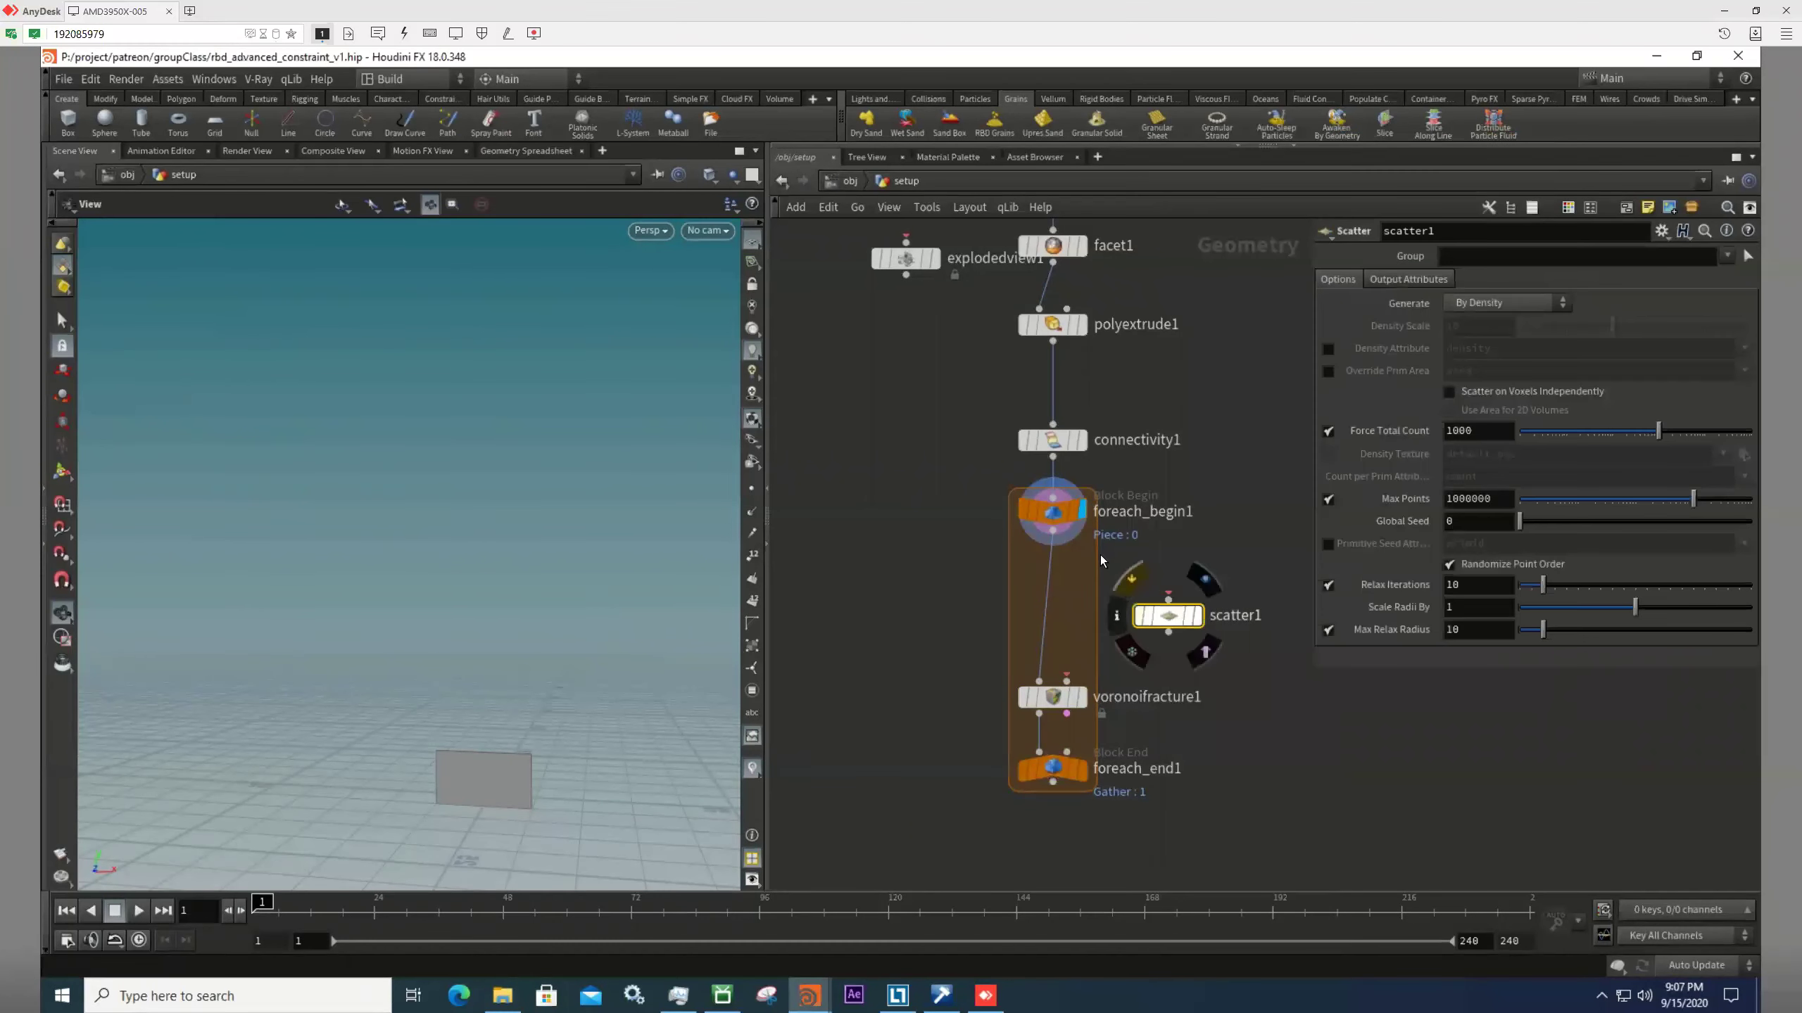
pyautogui.moveTo(1053, 542)
pyautogui.mouseDown()
pyautogui.moveTo(1169, 600)
pyautogui.moveTo(1066, 678)
pyautogui.mouseUp()
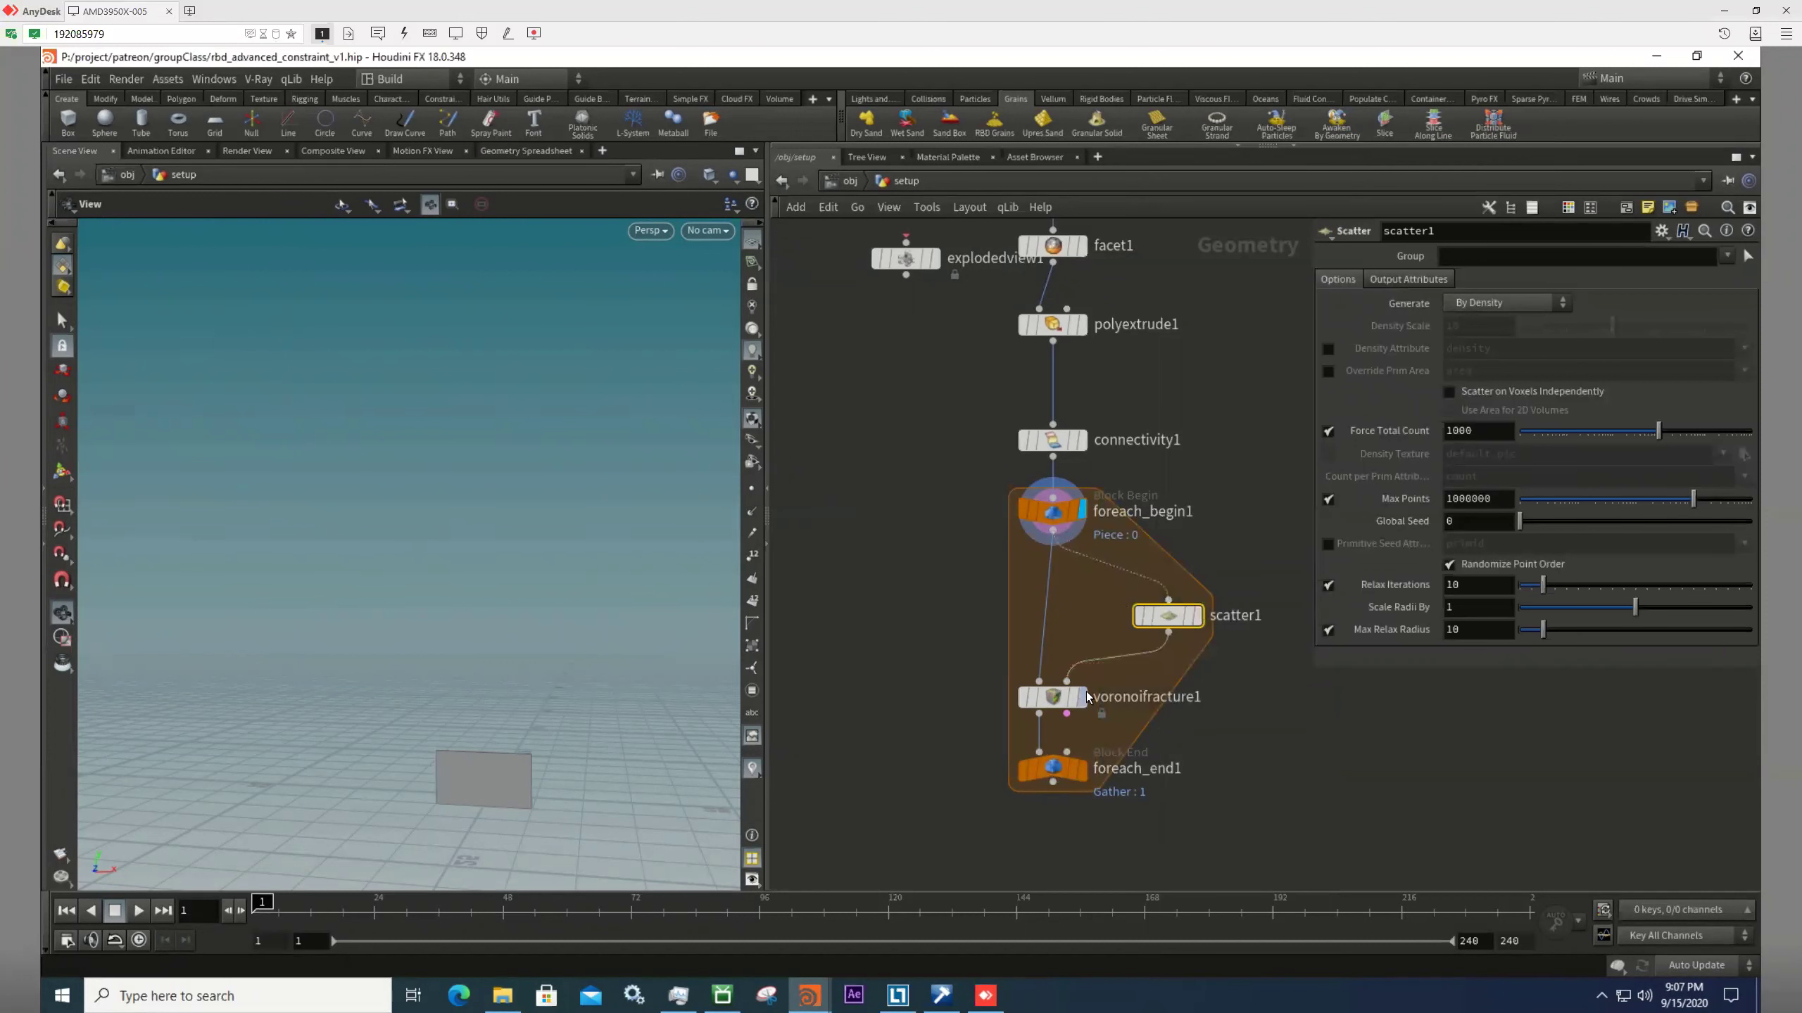
# Step: Display the fractured wall and orbit to inspect the cracked slabs
pyautogui.press('g')
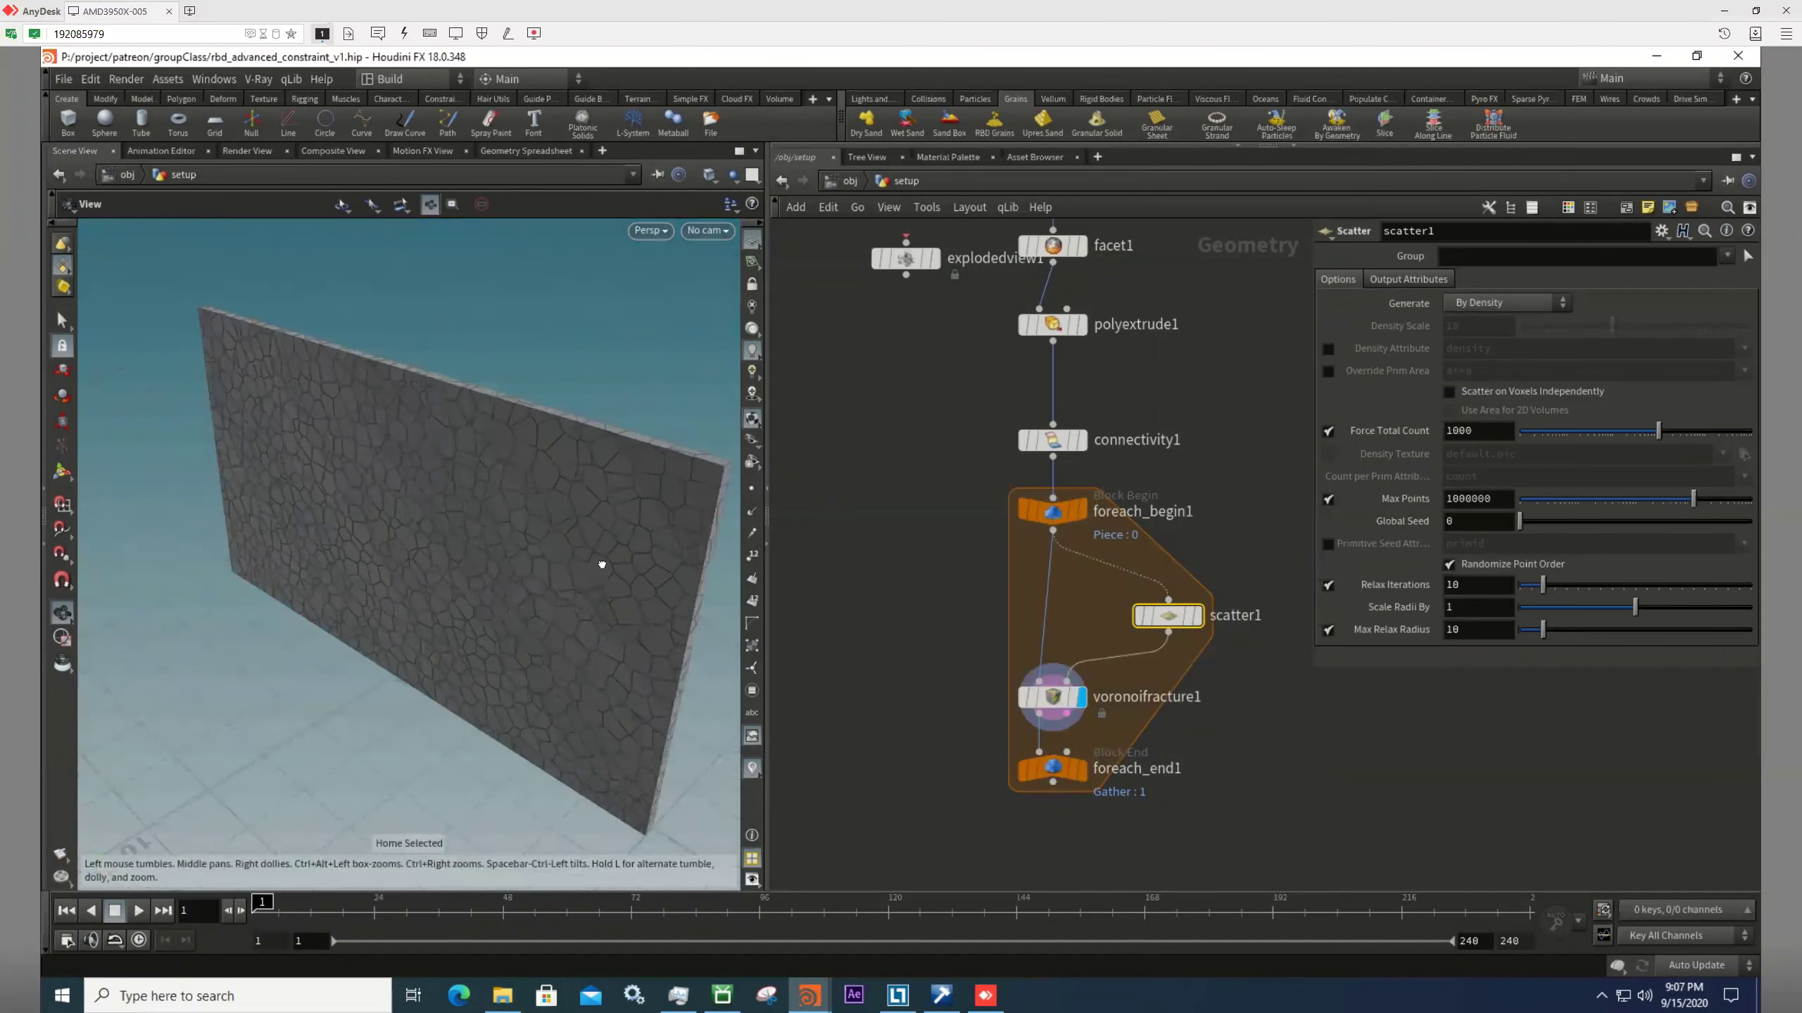
pyautogui.scroll(3, 595, 559)
pyautogui.scroll(-3, 594, 546)
pyautogui.scroll(-5, 462, 595)
pyautogui.moveTo(435, 599)
pyautogui.mouseDown()
pyautogui.moveTo(486, 603)
pyautogui.moveTo(420, 624)
pyautogui.moveTo(454, 623)
pyautogui.mouseUp()
pyautogui.click(1278, 699)
pyautogui.press('Tab')
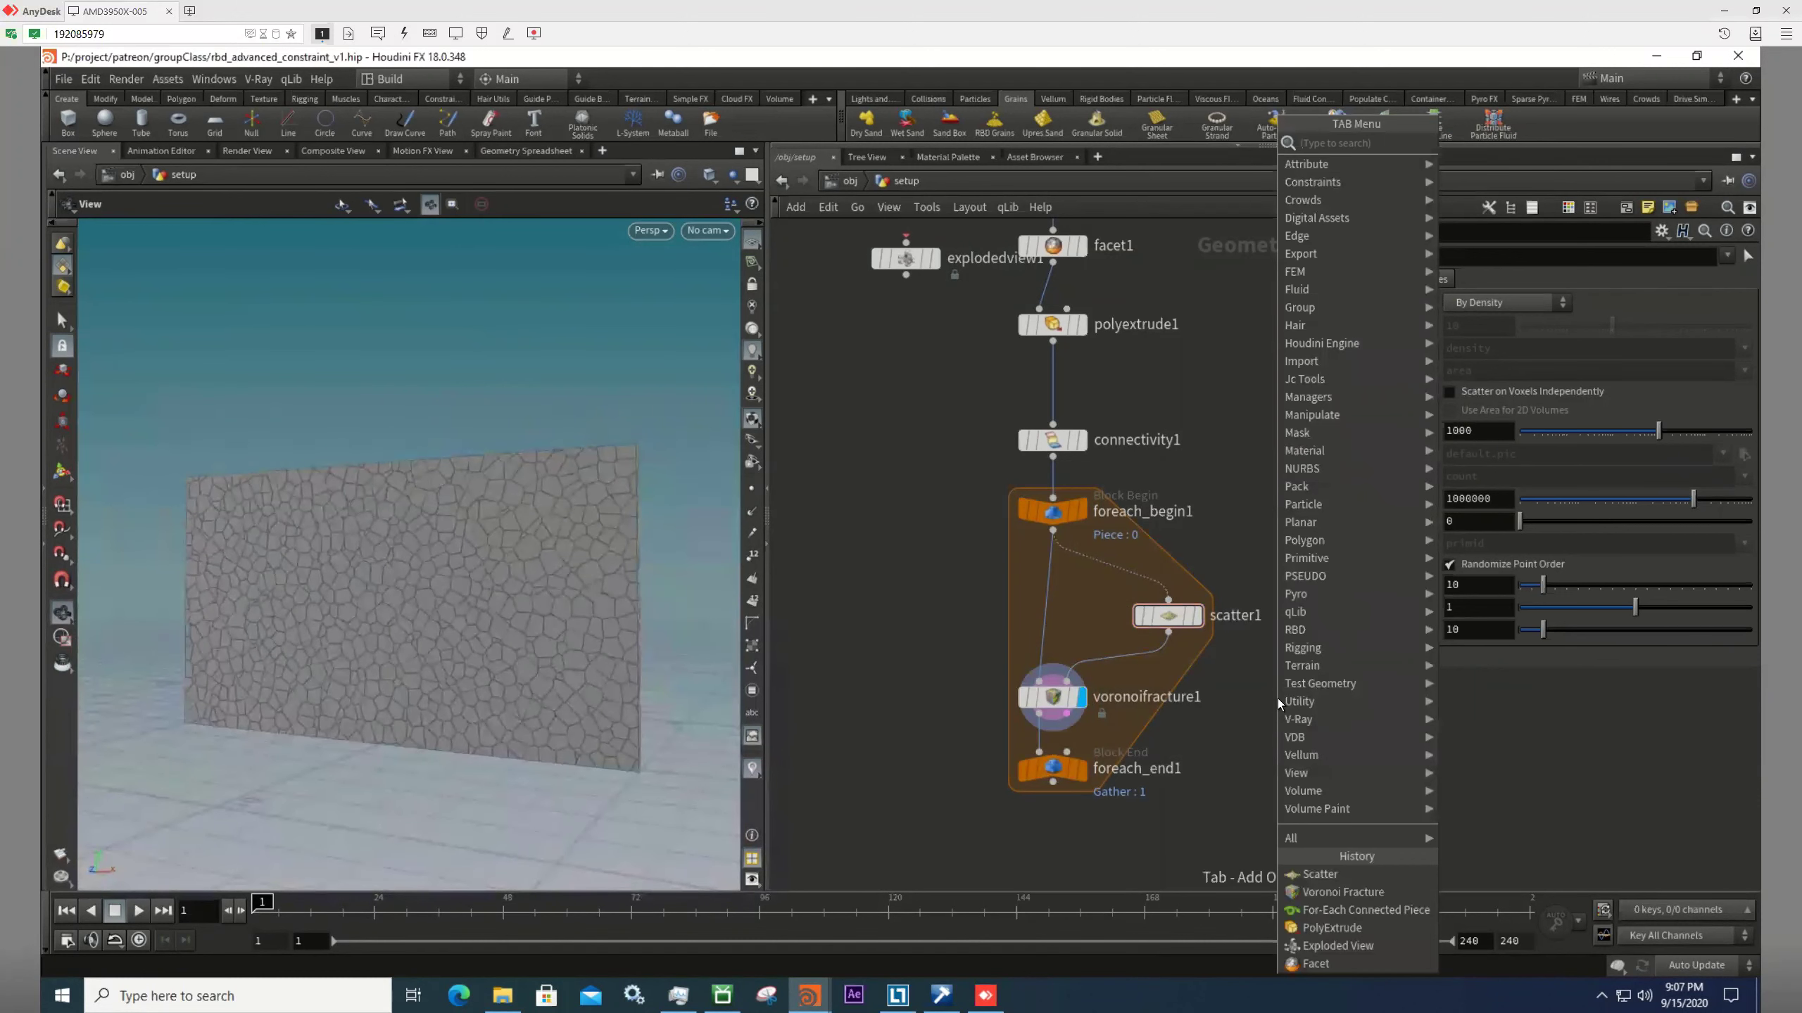
# Step: Add pointsfromvolume1 fed by the loop piece and wire it into voronoifracture1's second input
pyautogui.write('points')
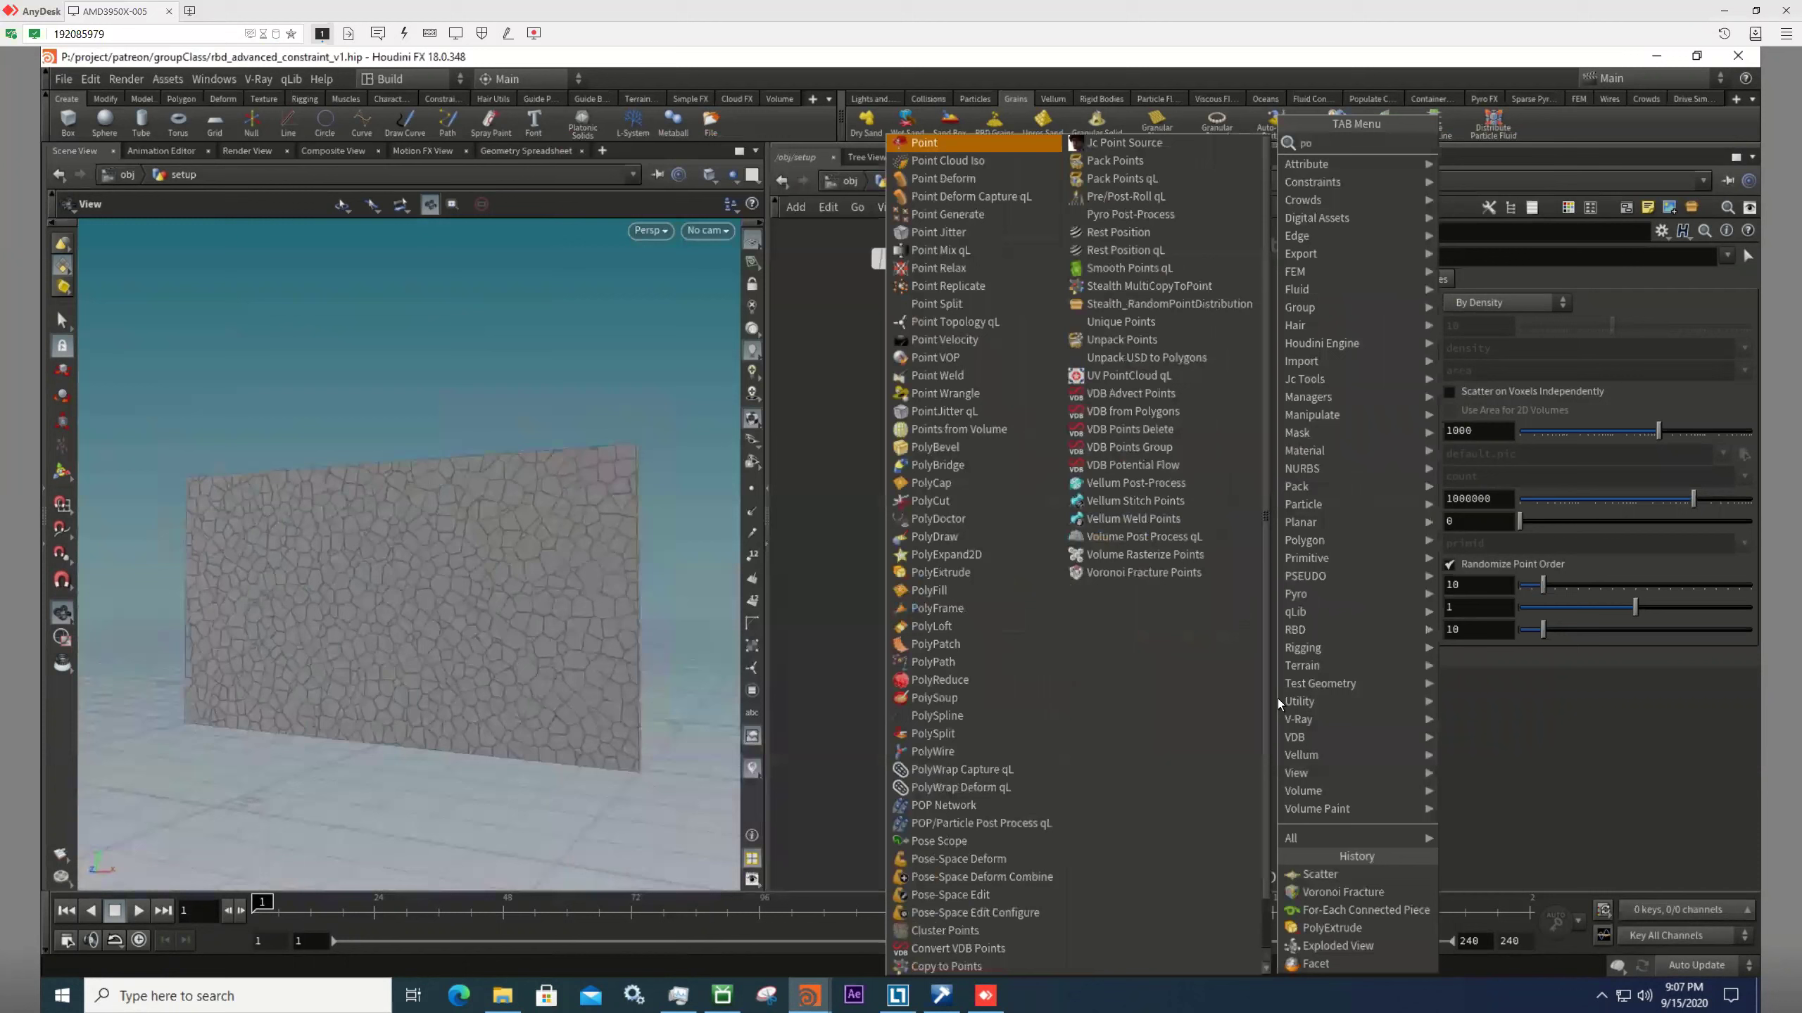
pyautogui.press('Return')
pyautogui.click(1278, 698)
pyautogui.moveTo(1277, 698); pyautogui.dragTo(1284, 617)
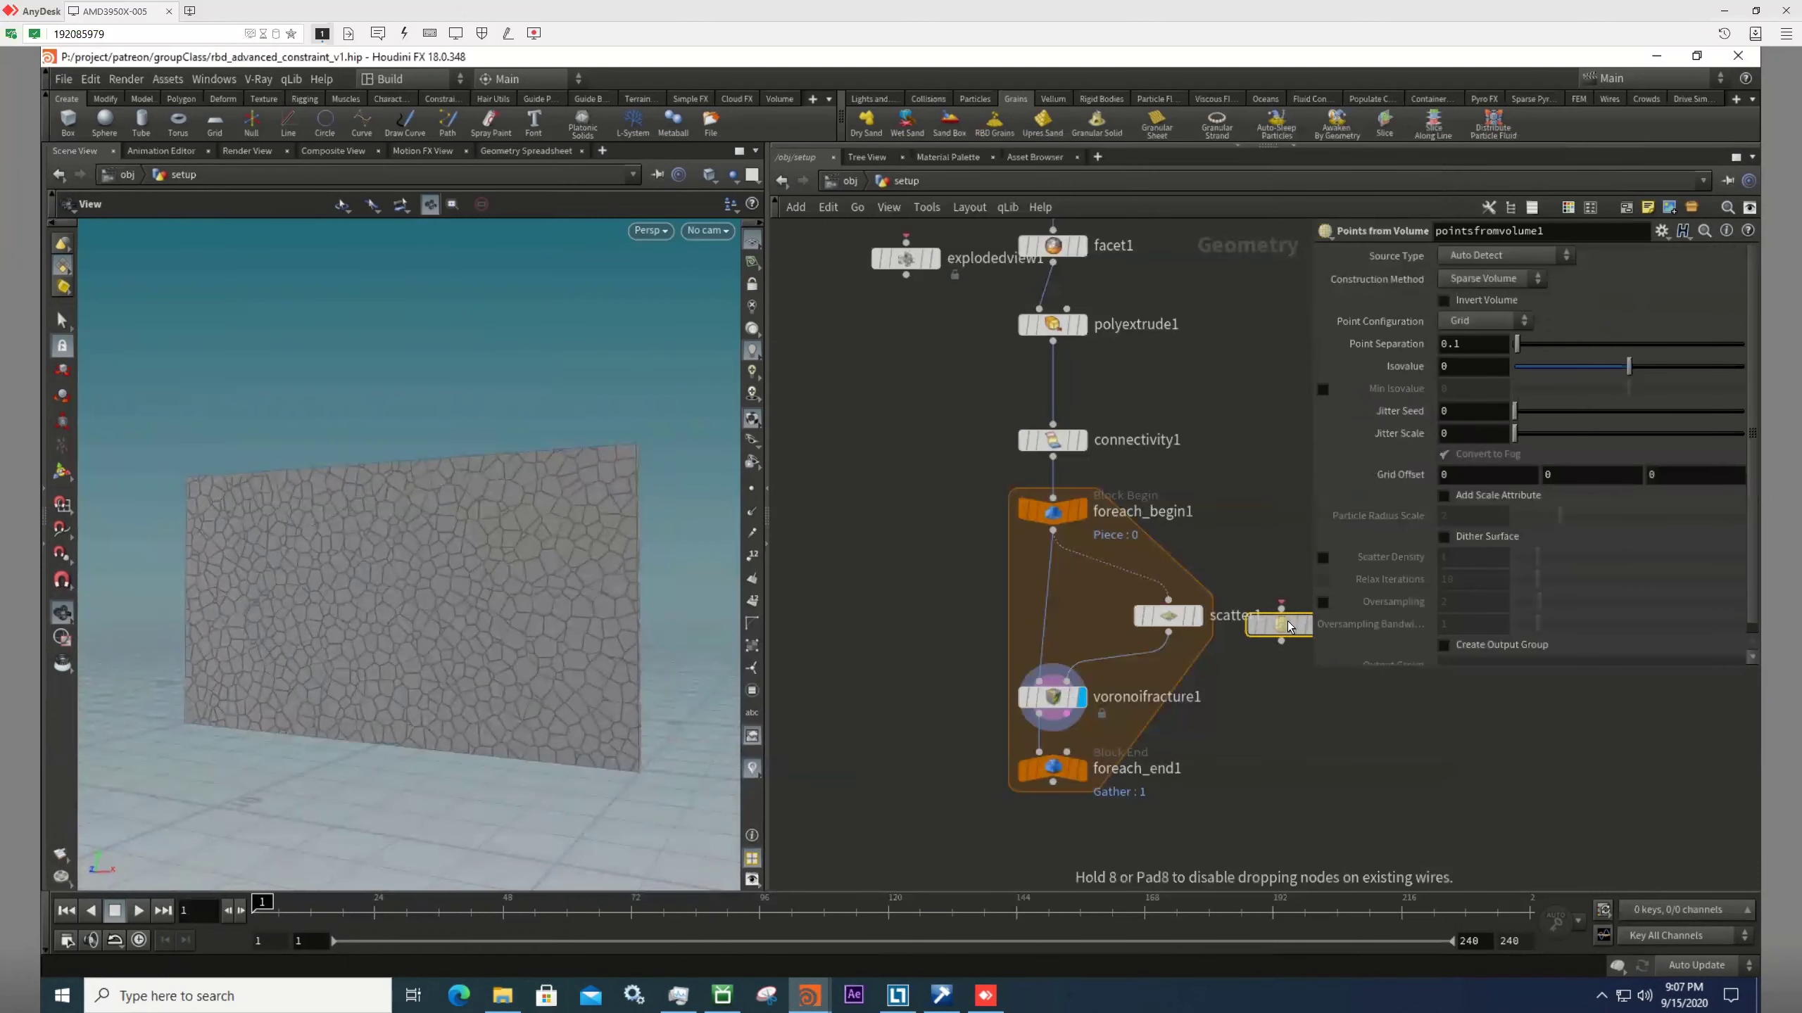
pyautogui.click(1053, 531)
pyautogui.click(1282, 596)
pyautogui.click(1282, 631)
pyautogui.click(1065, 677)
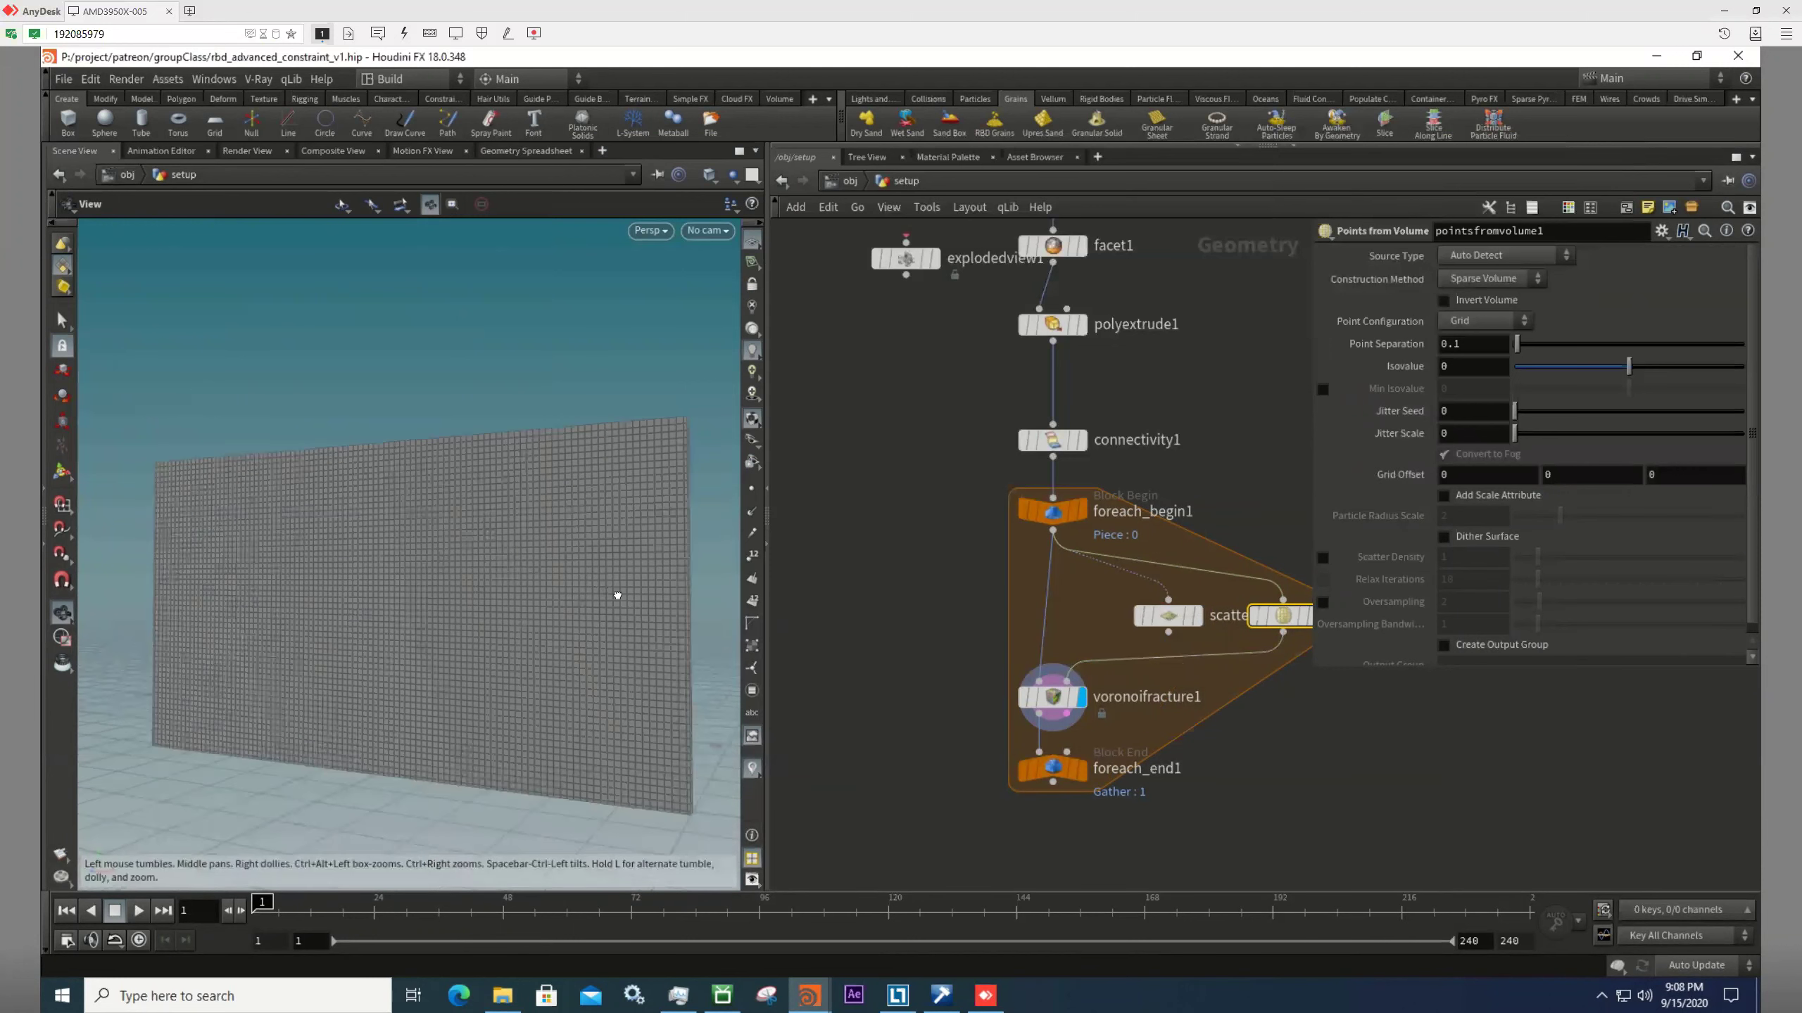
# Step: Set the middle Grid Offset value to 2 and inspect the grid-fractured wall
pyautogui.moveTo(615, 595); pyautogui.dragTo(595, 591)
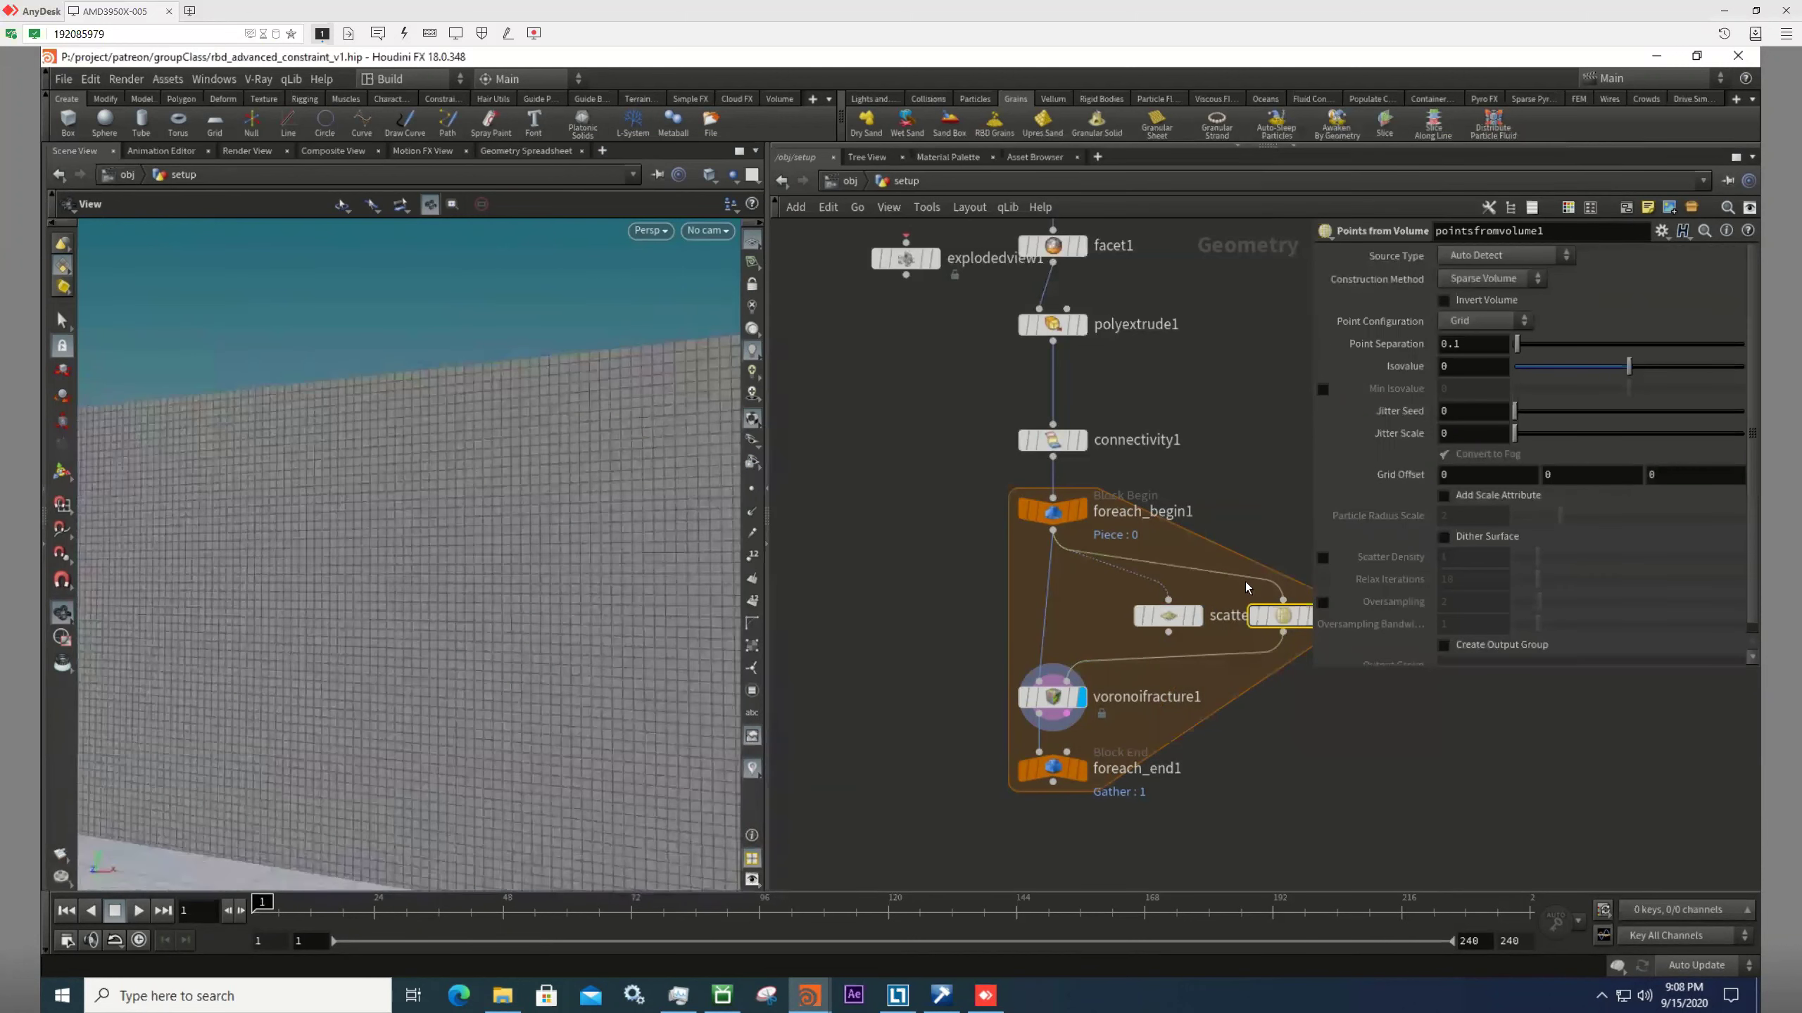
pyautogui.moveTo(1247, 736); pyautogui.dragTo(1100, 747, button='middle')
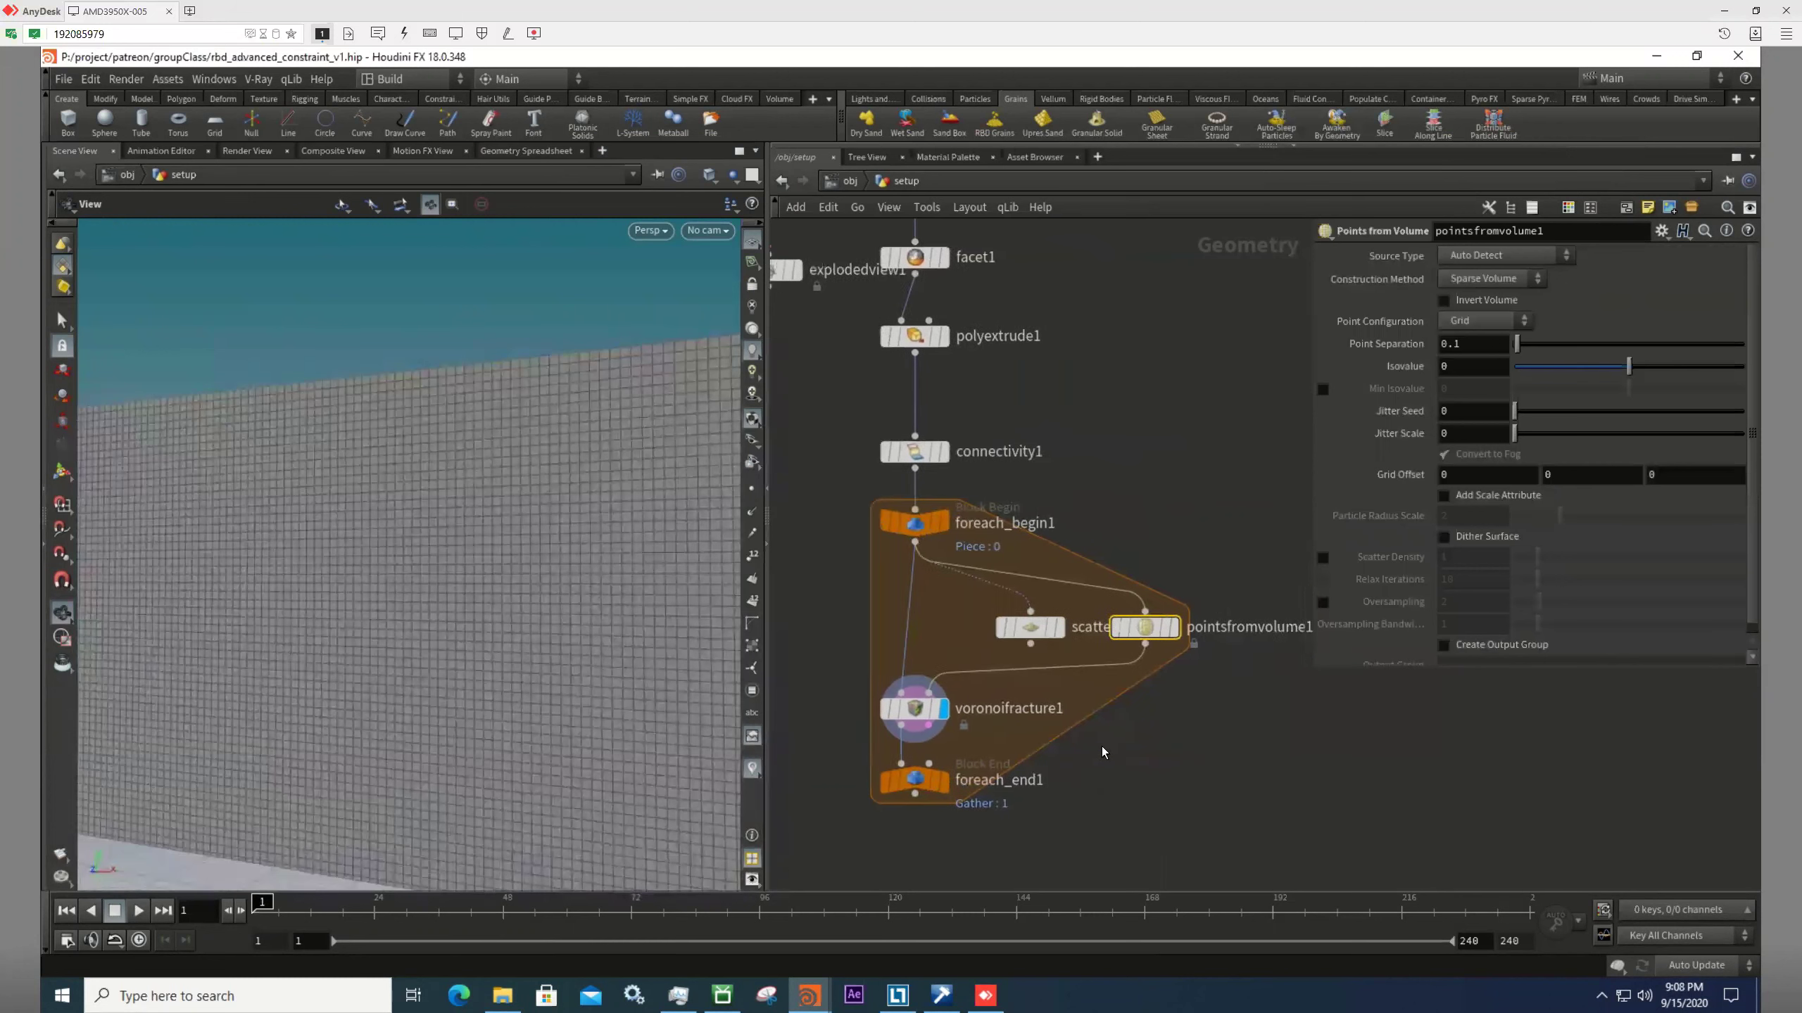
pyautogui.click(1240, 697)
pyautogui.click(1579, 476)
pyautogui.click(1475, 477)
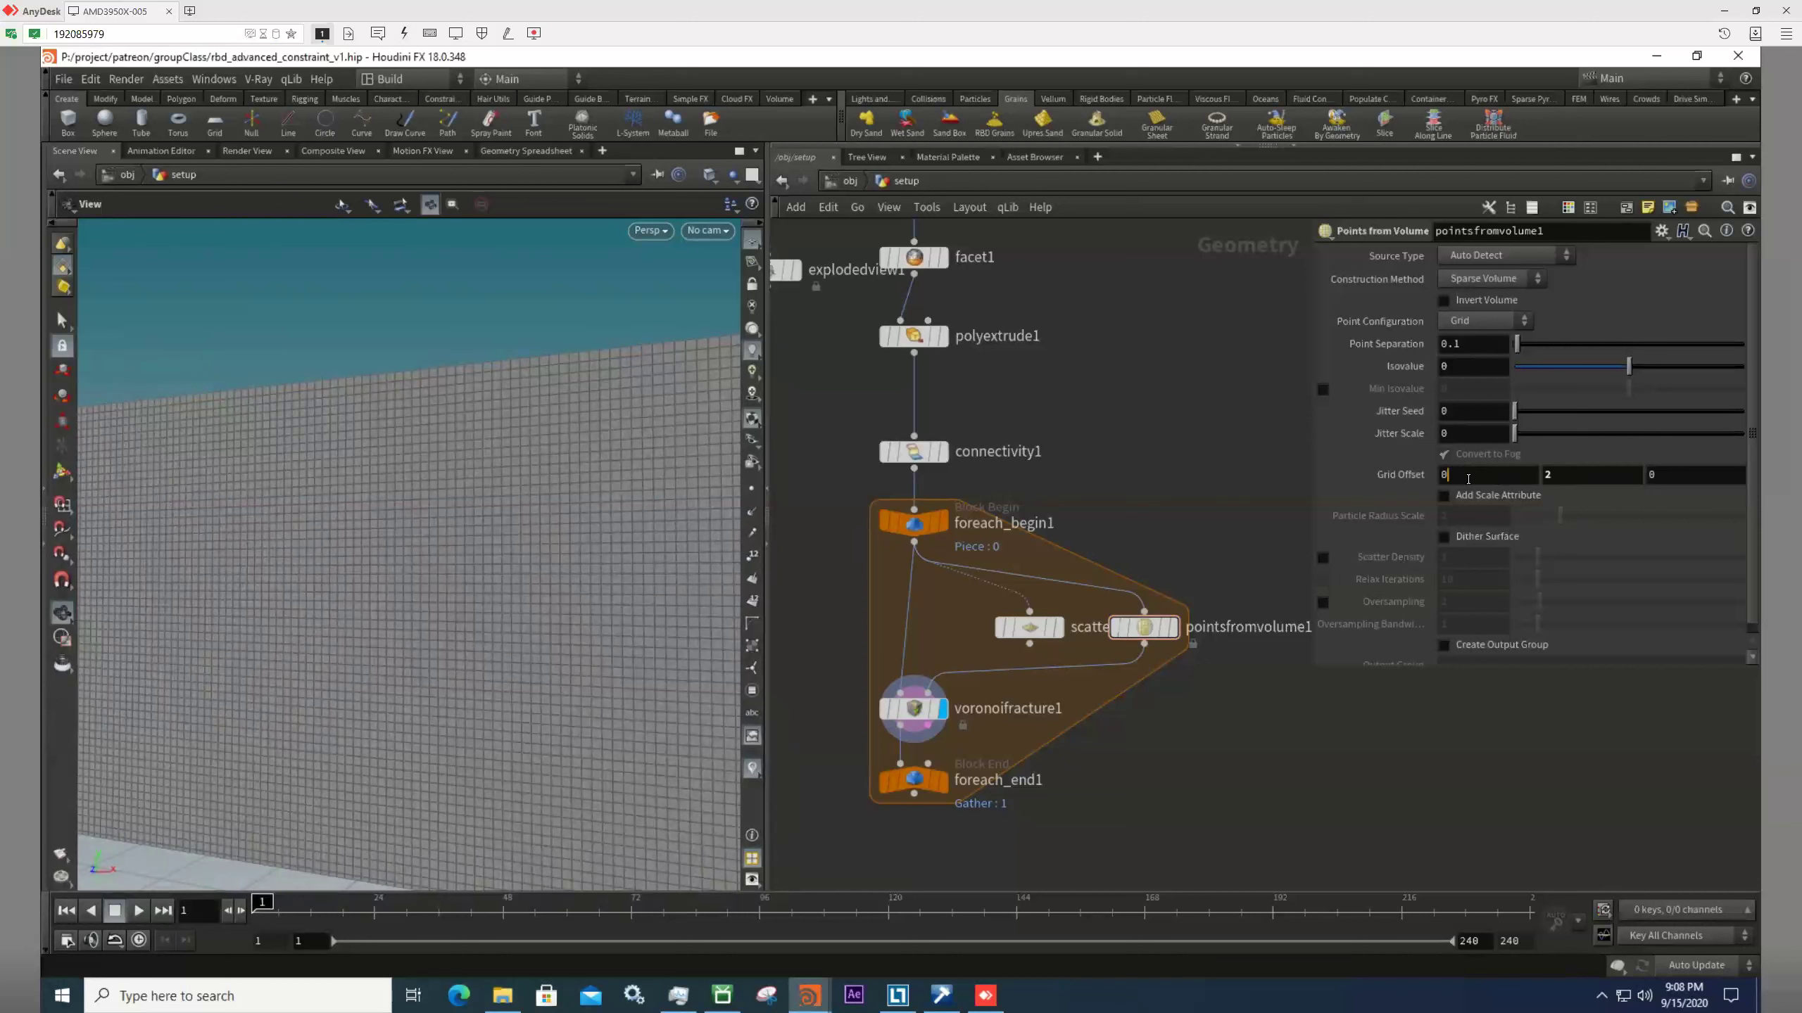
pyautogui.press('Tab')
pyautogui.press('Tab')
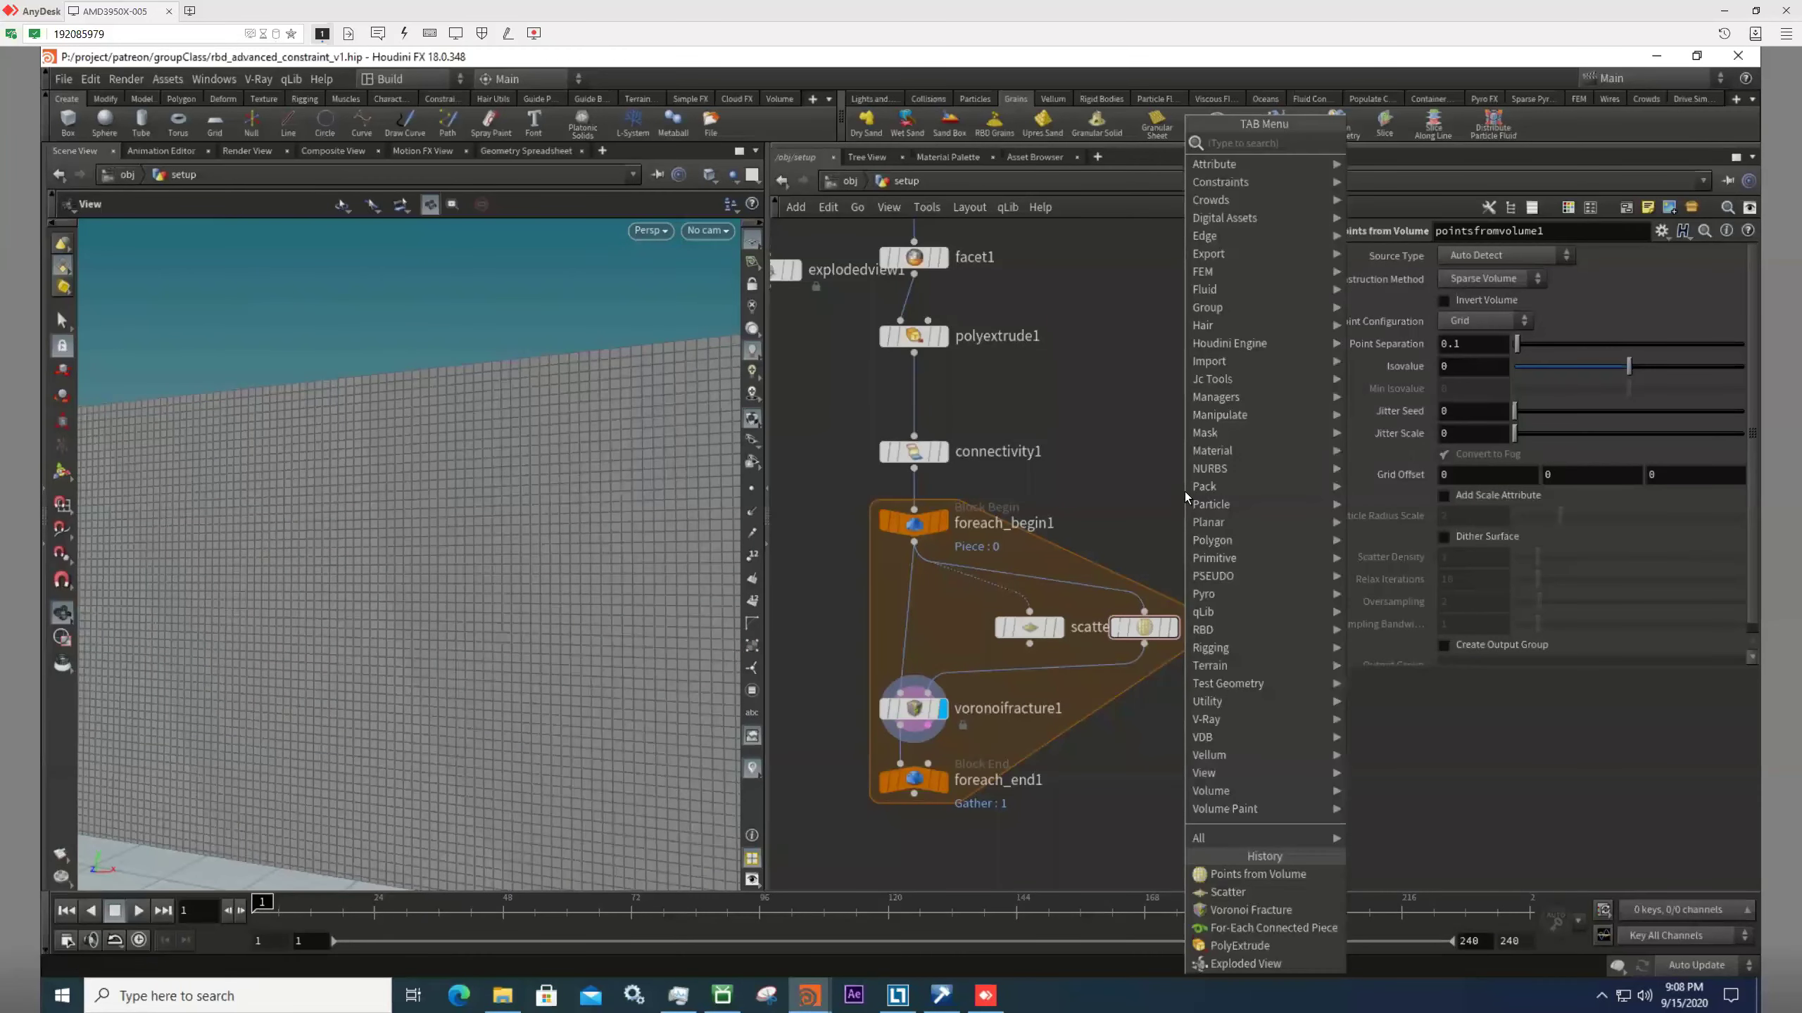
# Step: Add grainsource1 fed by the loop piece and display its grain points
pyautogui.write('grou')
pyautogui.press('BackSpace')
pyautogui.press('BackSpace')
pyautogui.write('ain')
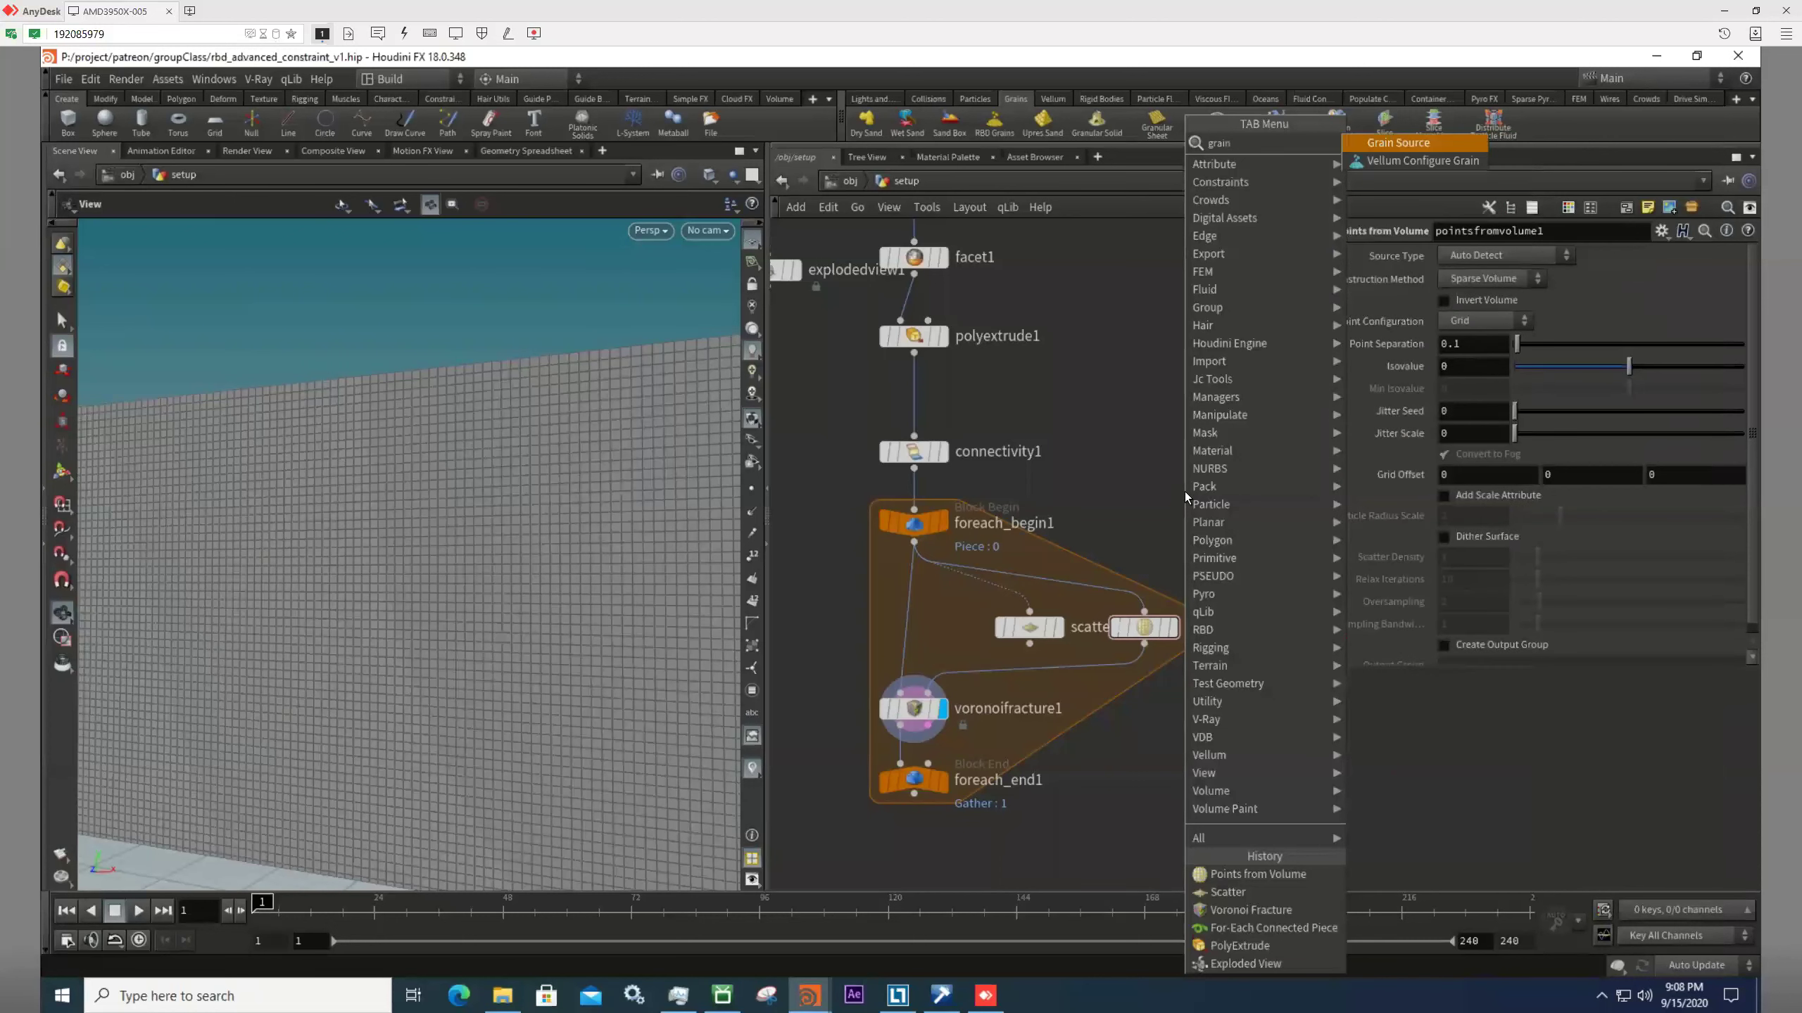
pyautogui.press('Return')
pyautogui.click(1185, 494)
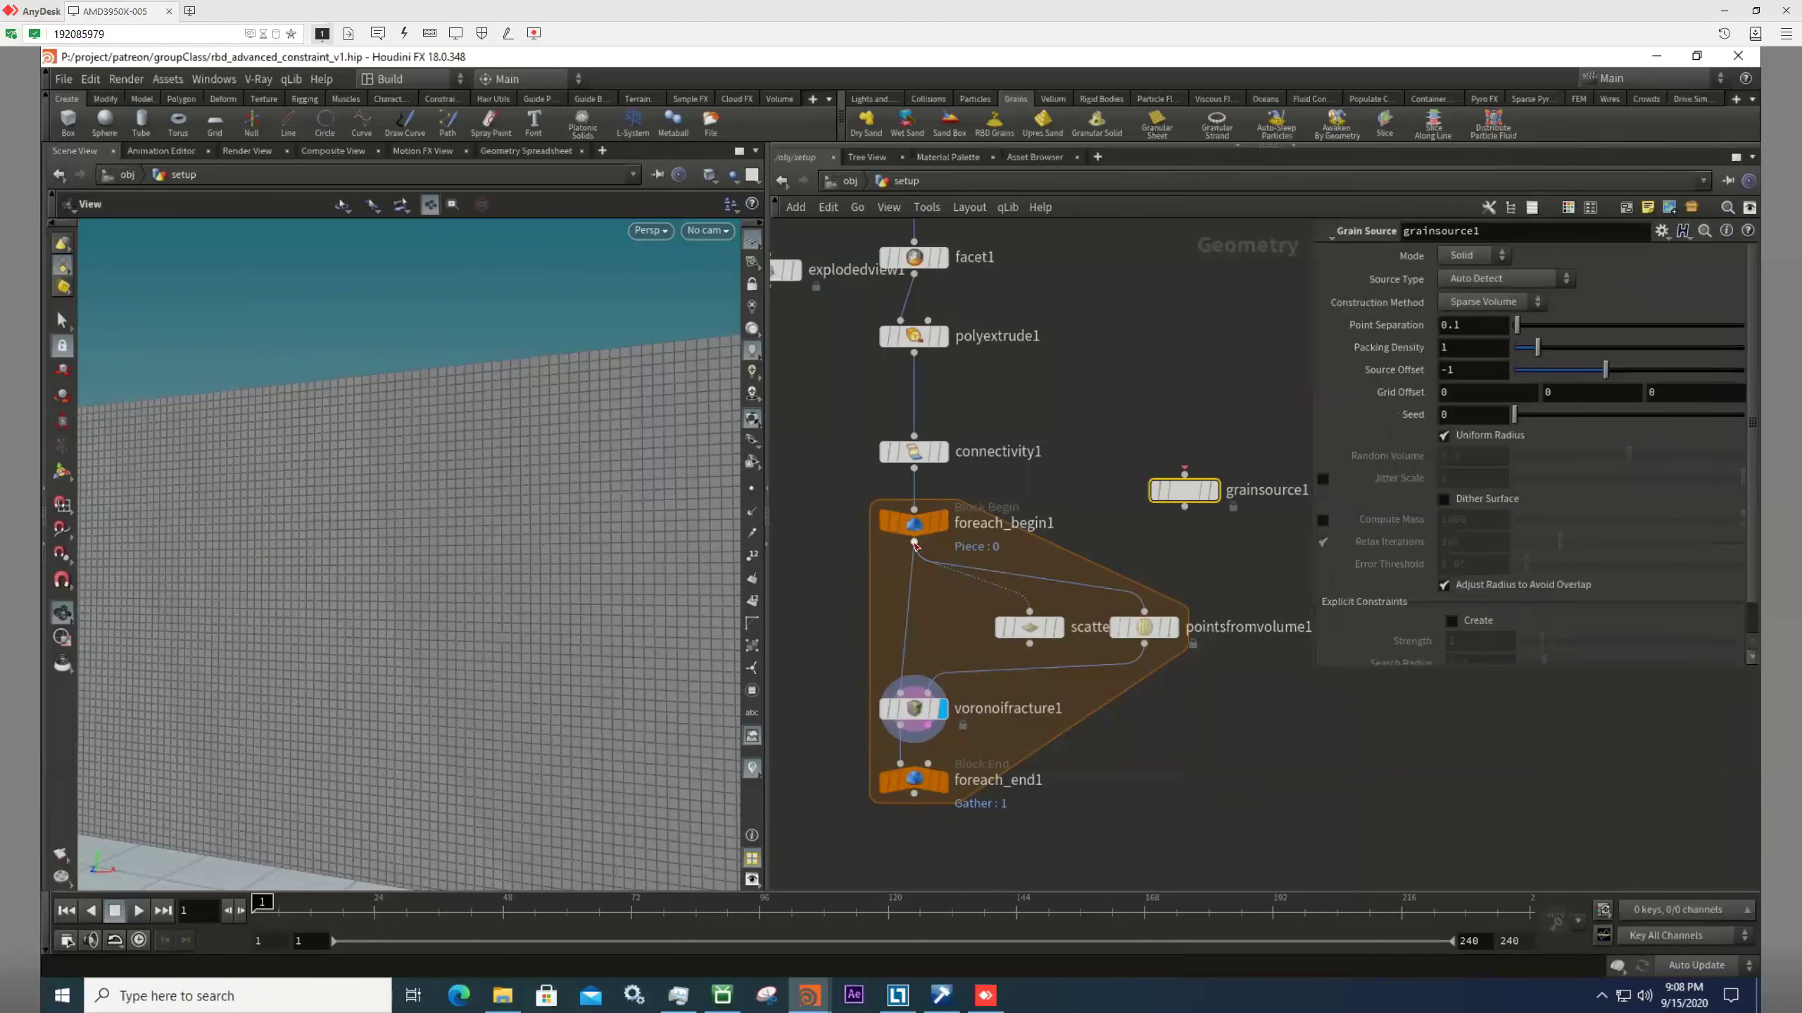
pyautogui.click(1184, 470)
pyautogui.click(1213, 491)
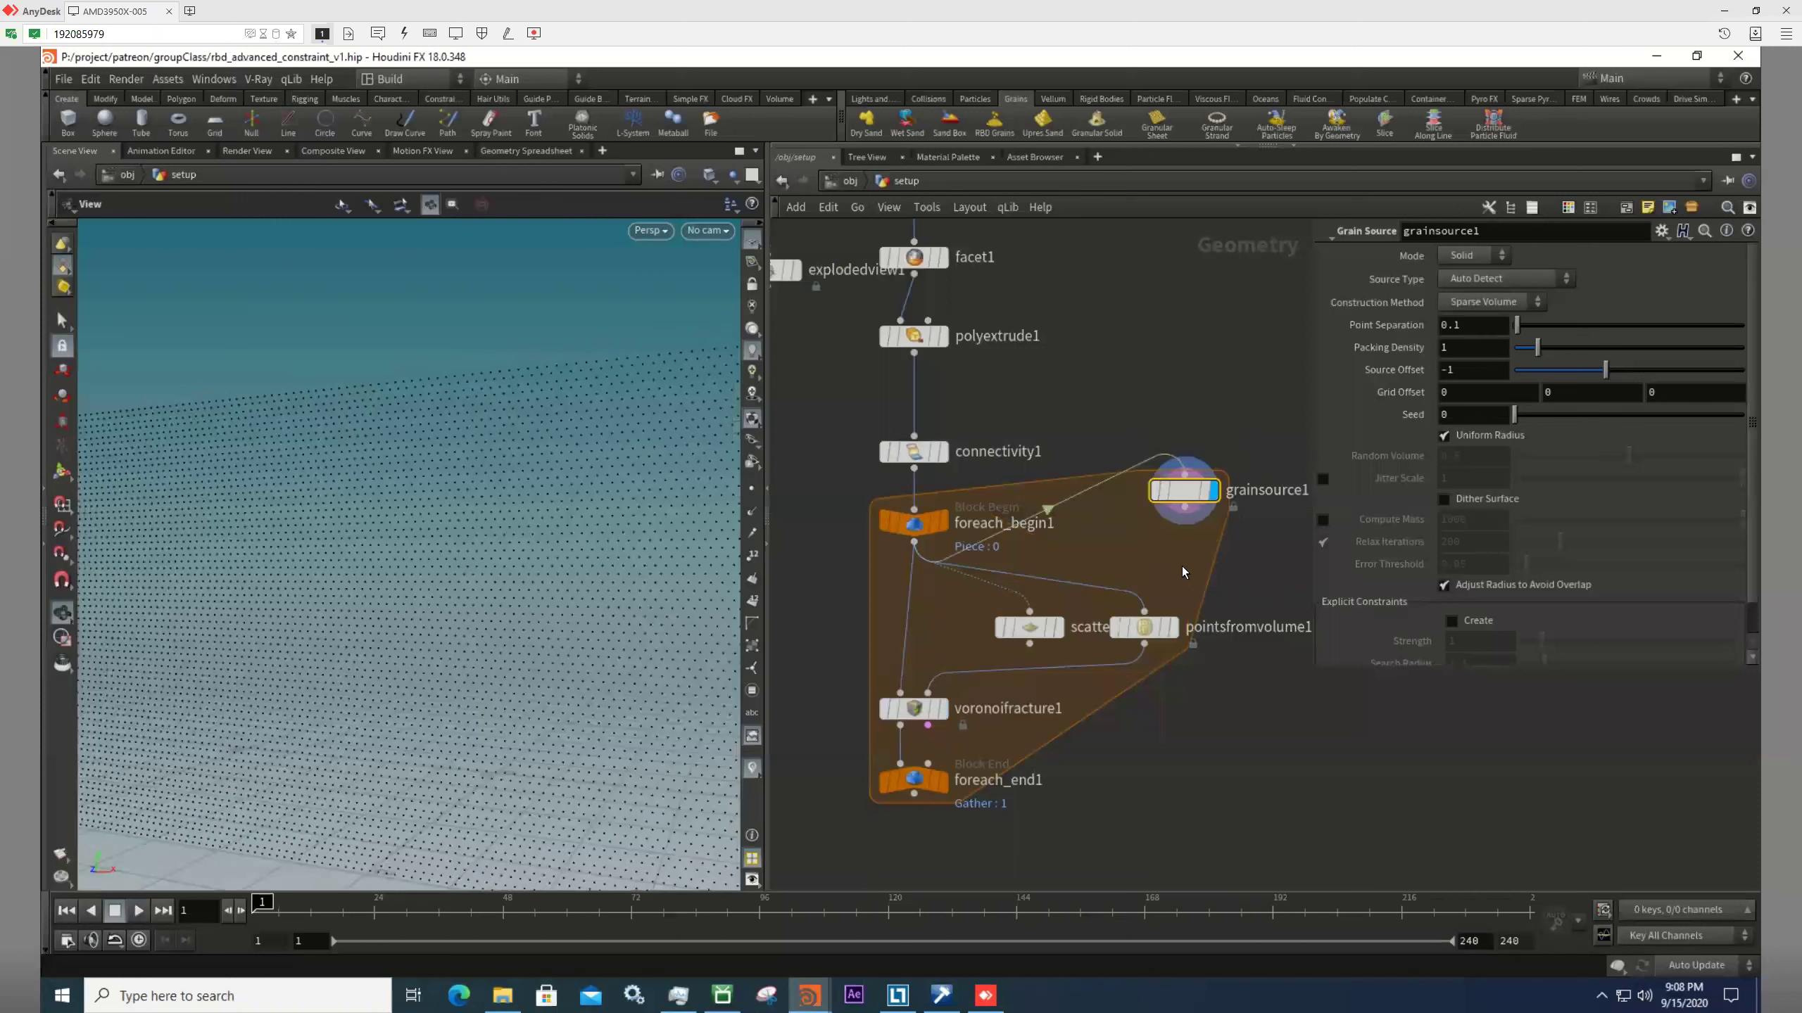
# Step: Wire the grain points into voronoifracture1's second input and inspect the result in wireframe
pyautogui.moveTo(327, 444); pyautogui.dragTo(354, 454)
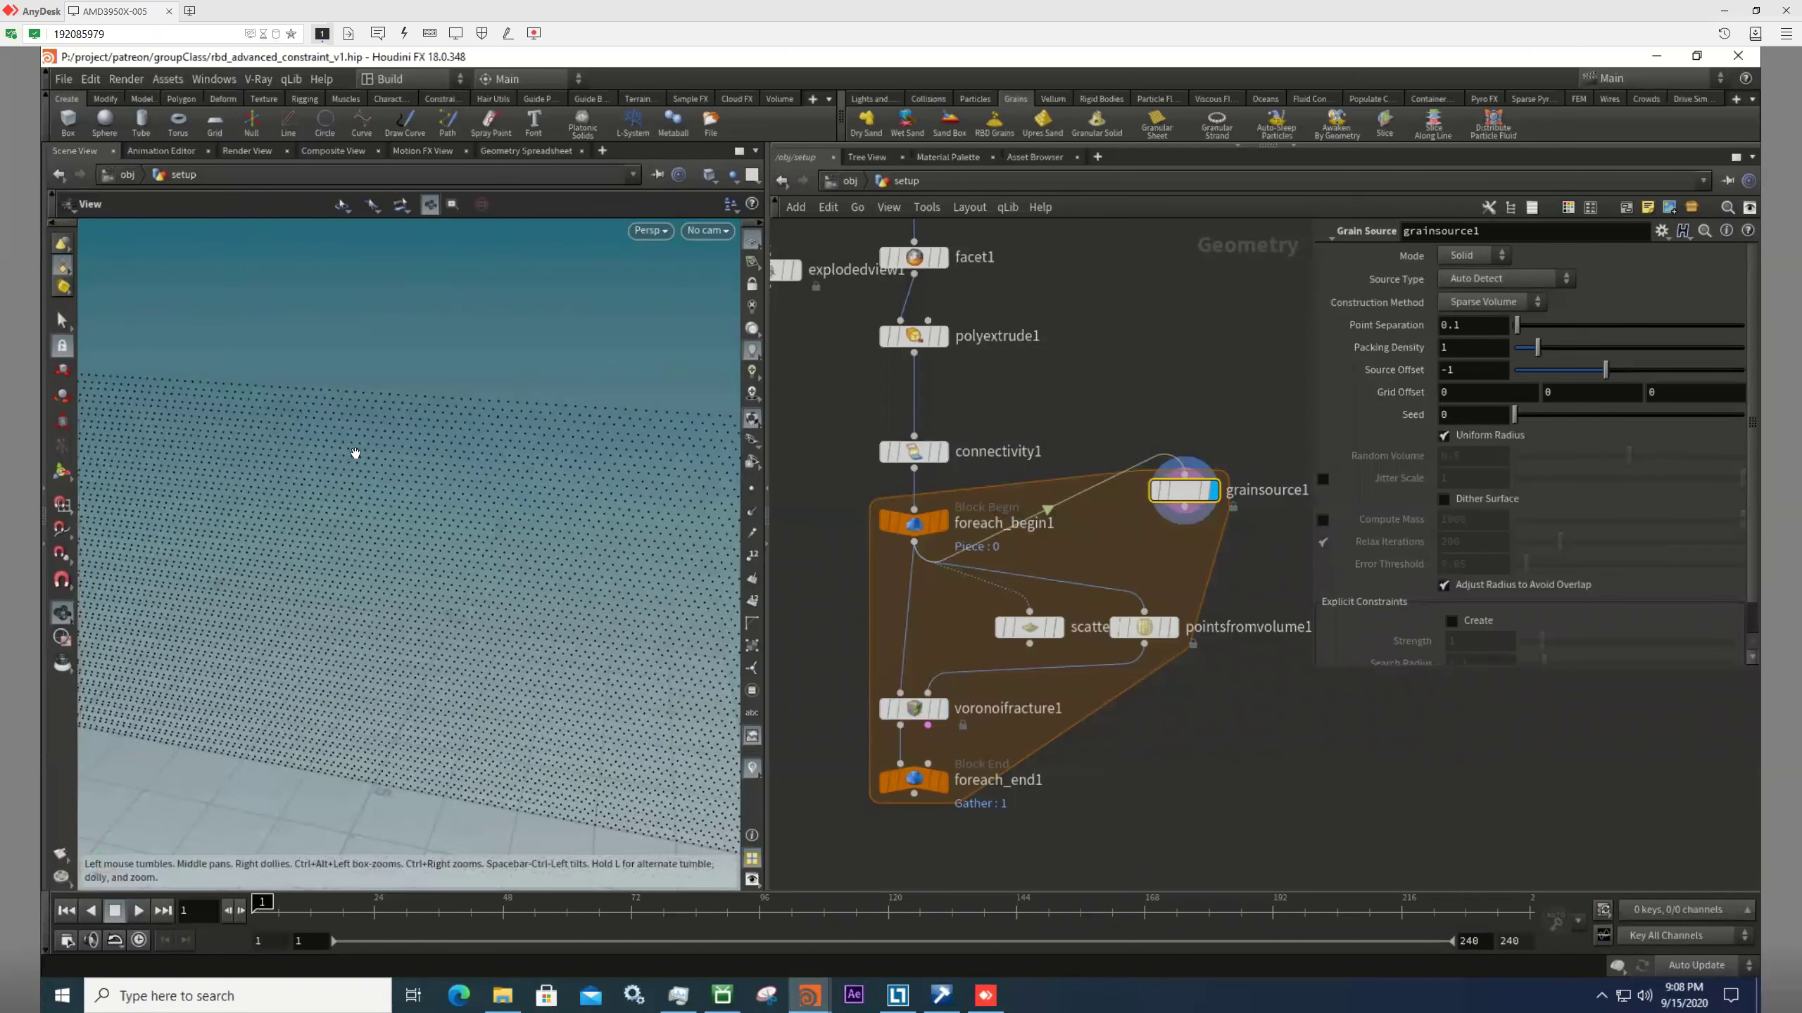
pyautogui.click(1185, 506)
pyautogui.click(928, 690)
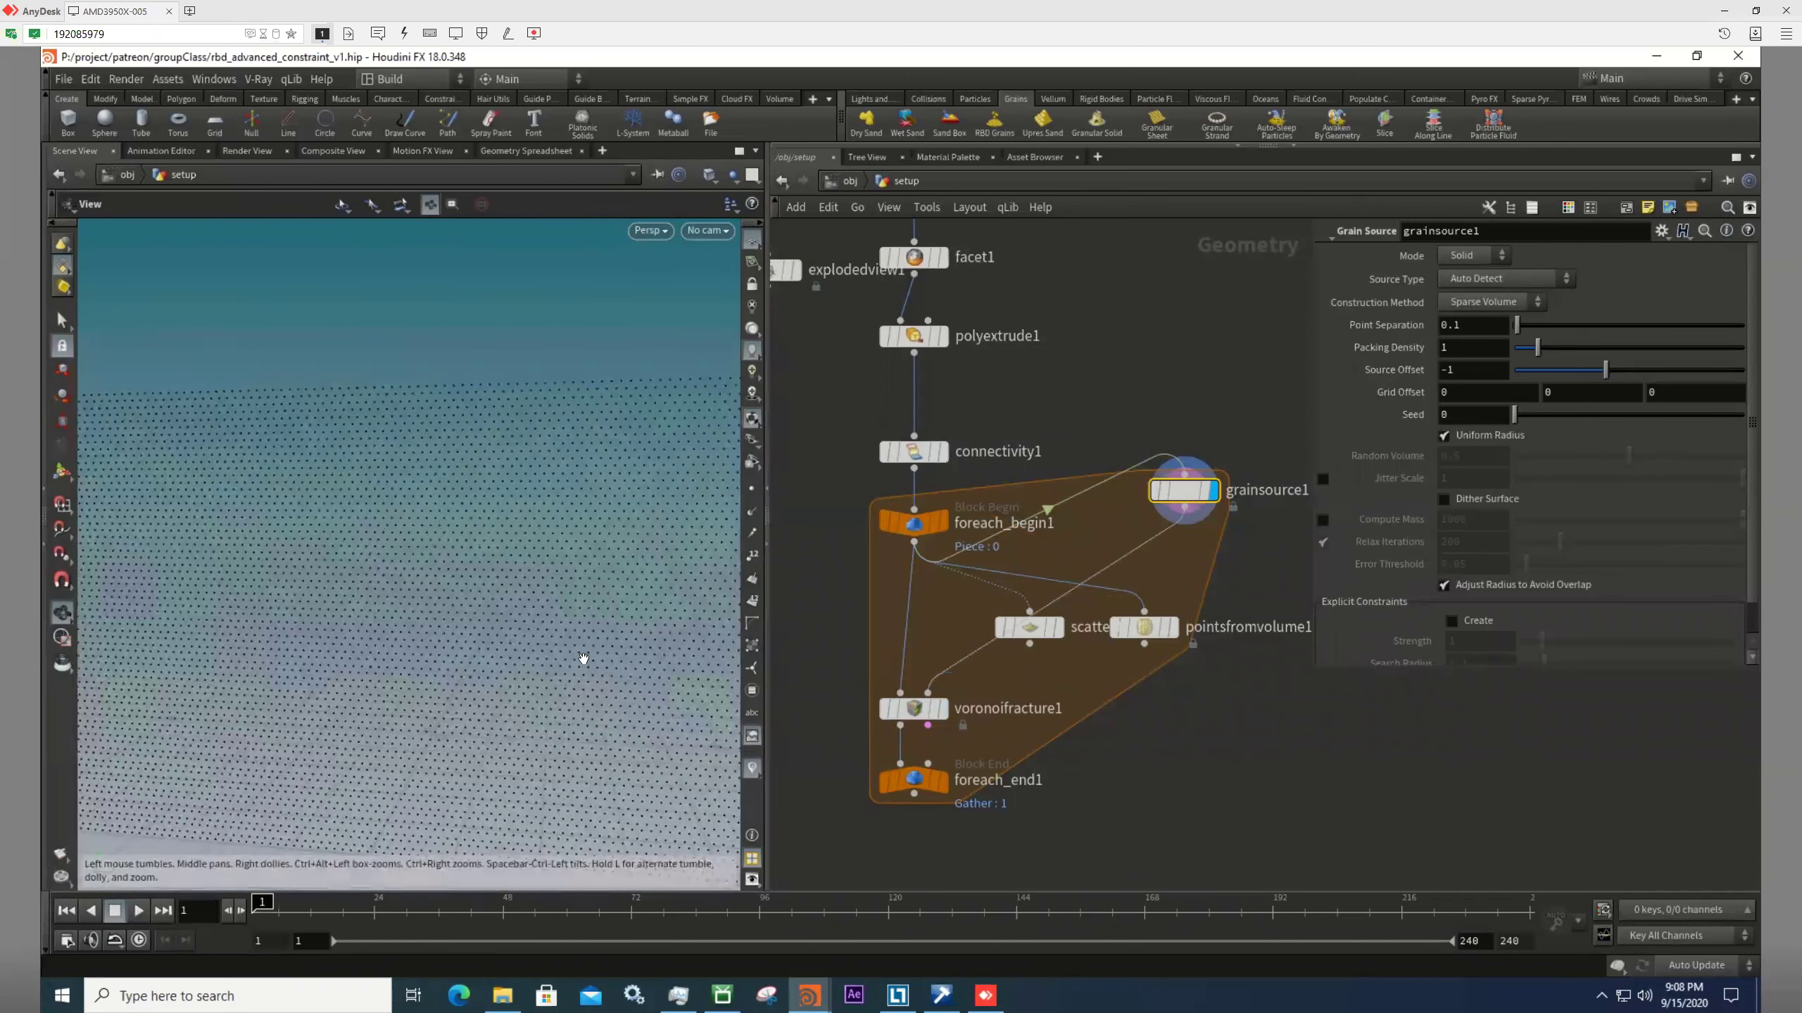
pyautogui.moveTo(915, 708)
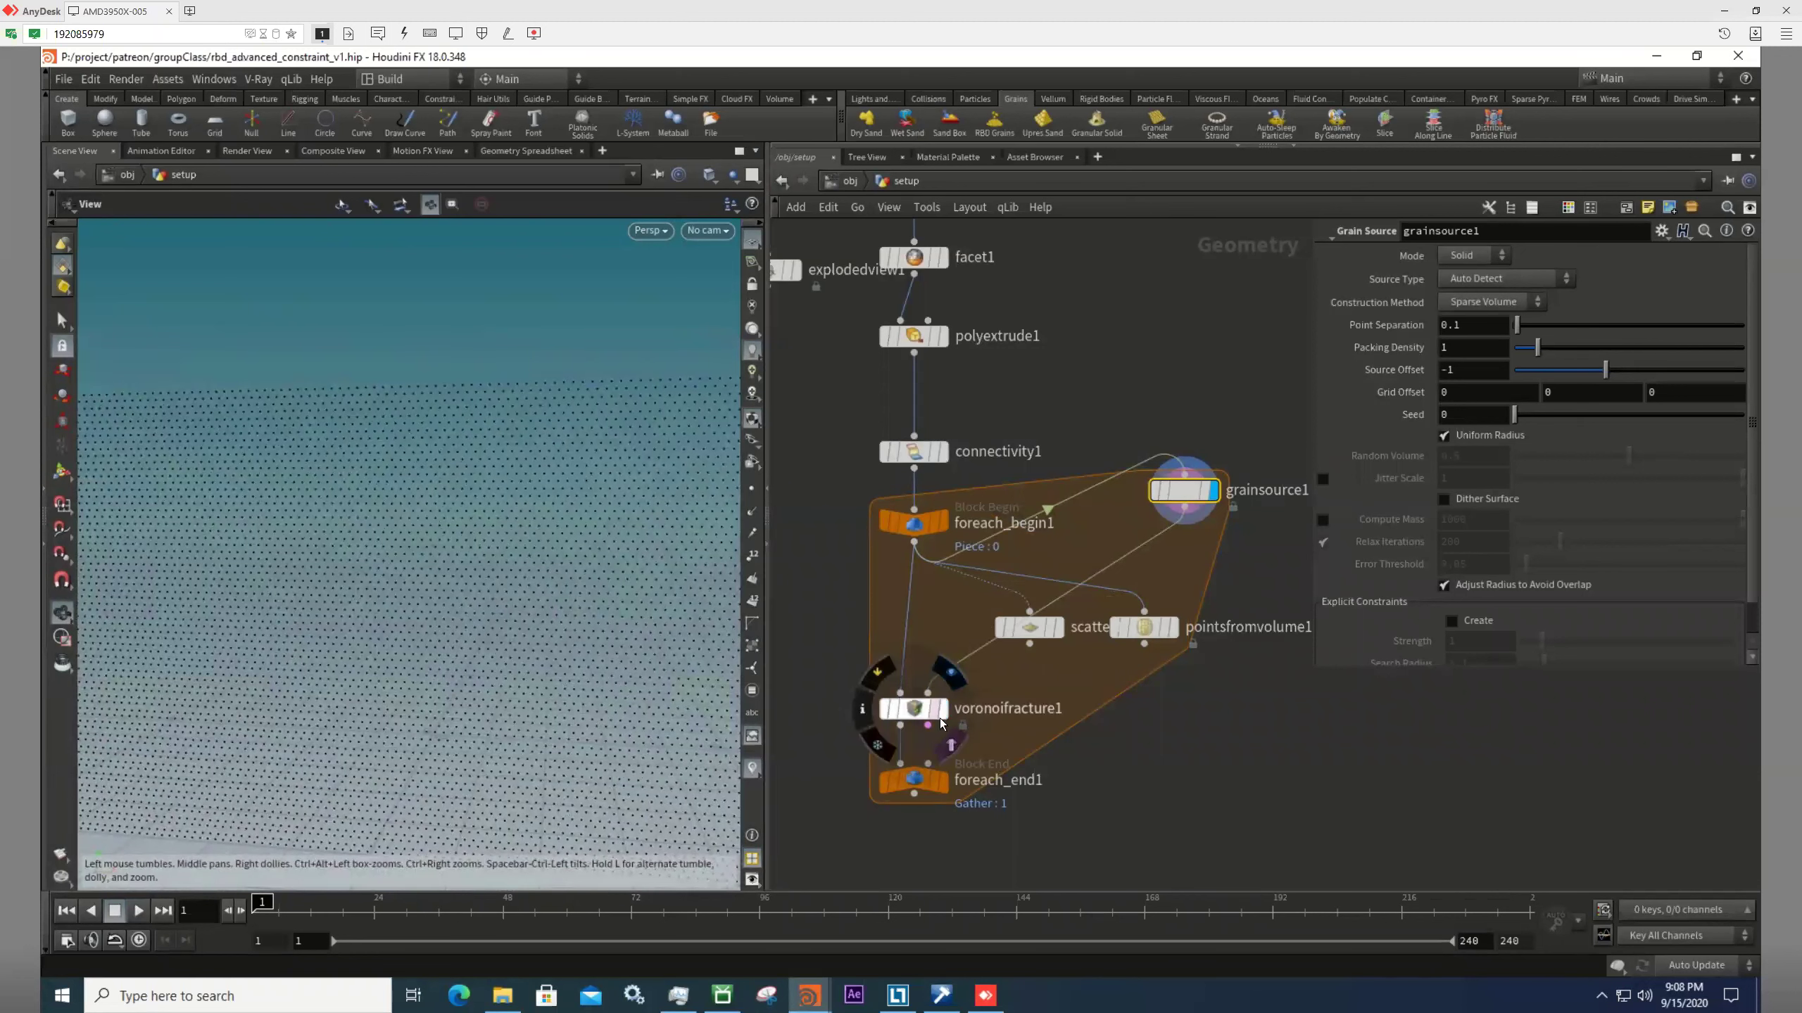
pyautogui.click(942, 709)
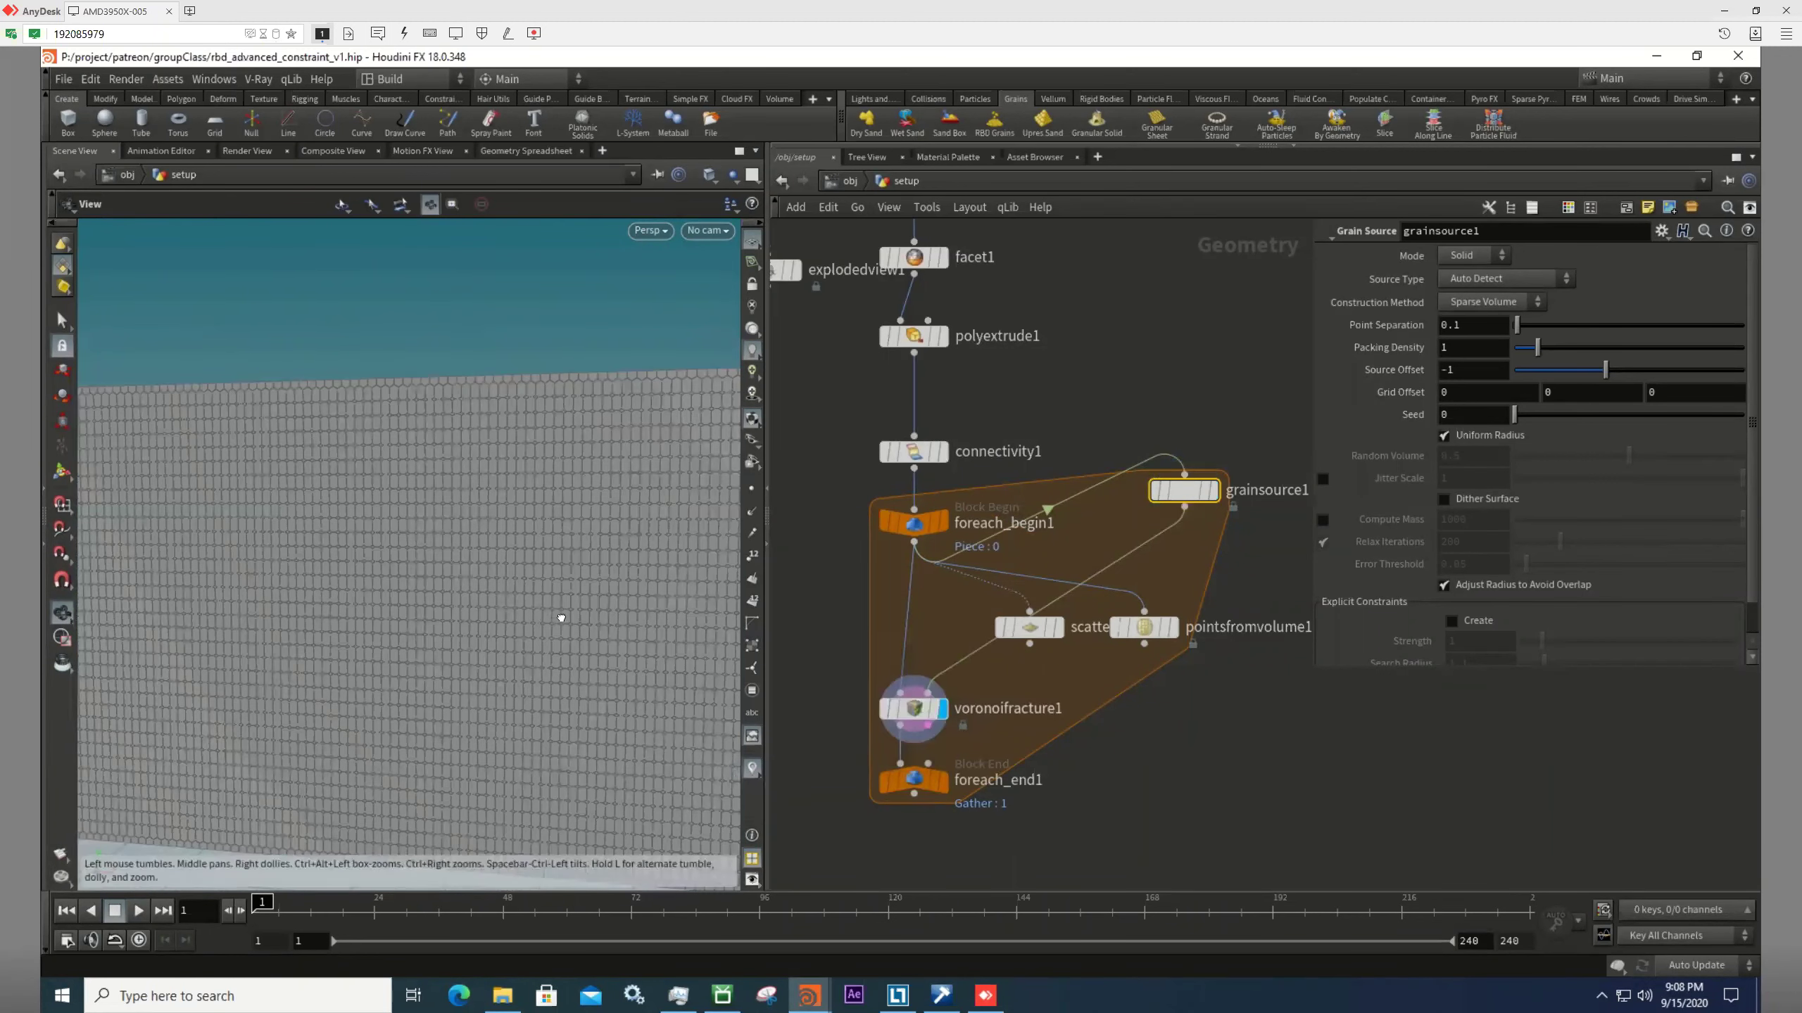
pyautogui.moveTo(542, 503)
pyautogui.mouseDown()
pyautogui.moveTo(806, 517)
pyautogui.moveTo(525, 552)
pyautogui.moveTo(474, 503)
pyautogui.moveTo(410, 483)
pyautogui.moveTo(422, 450)
pyautogui.moveTo(710, 469)
pyautogui.moveTo(447, 515)
pyautogui.moveTo(397, 467)
pyautogui.moveTo(342, 450)
pyautogui.moveTo(394, 454)
pyautogui.moveTo(322, 455)
pyautogui.moveTo(1108, 426)
pyautogui.mouseUp()
pyautogui.press('w')
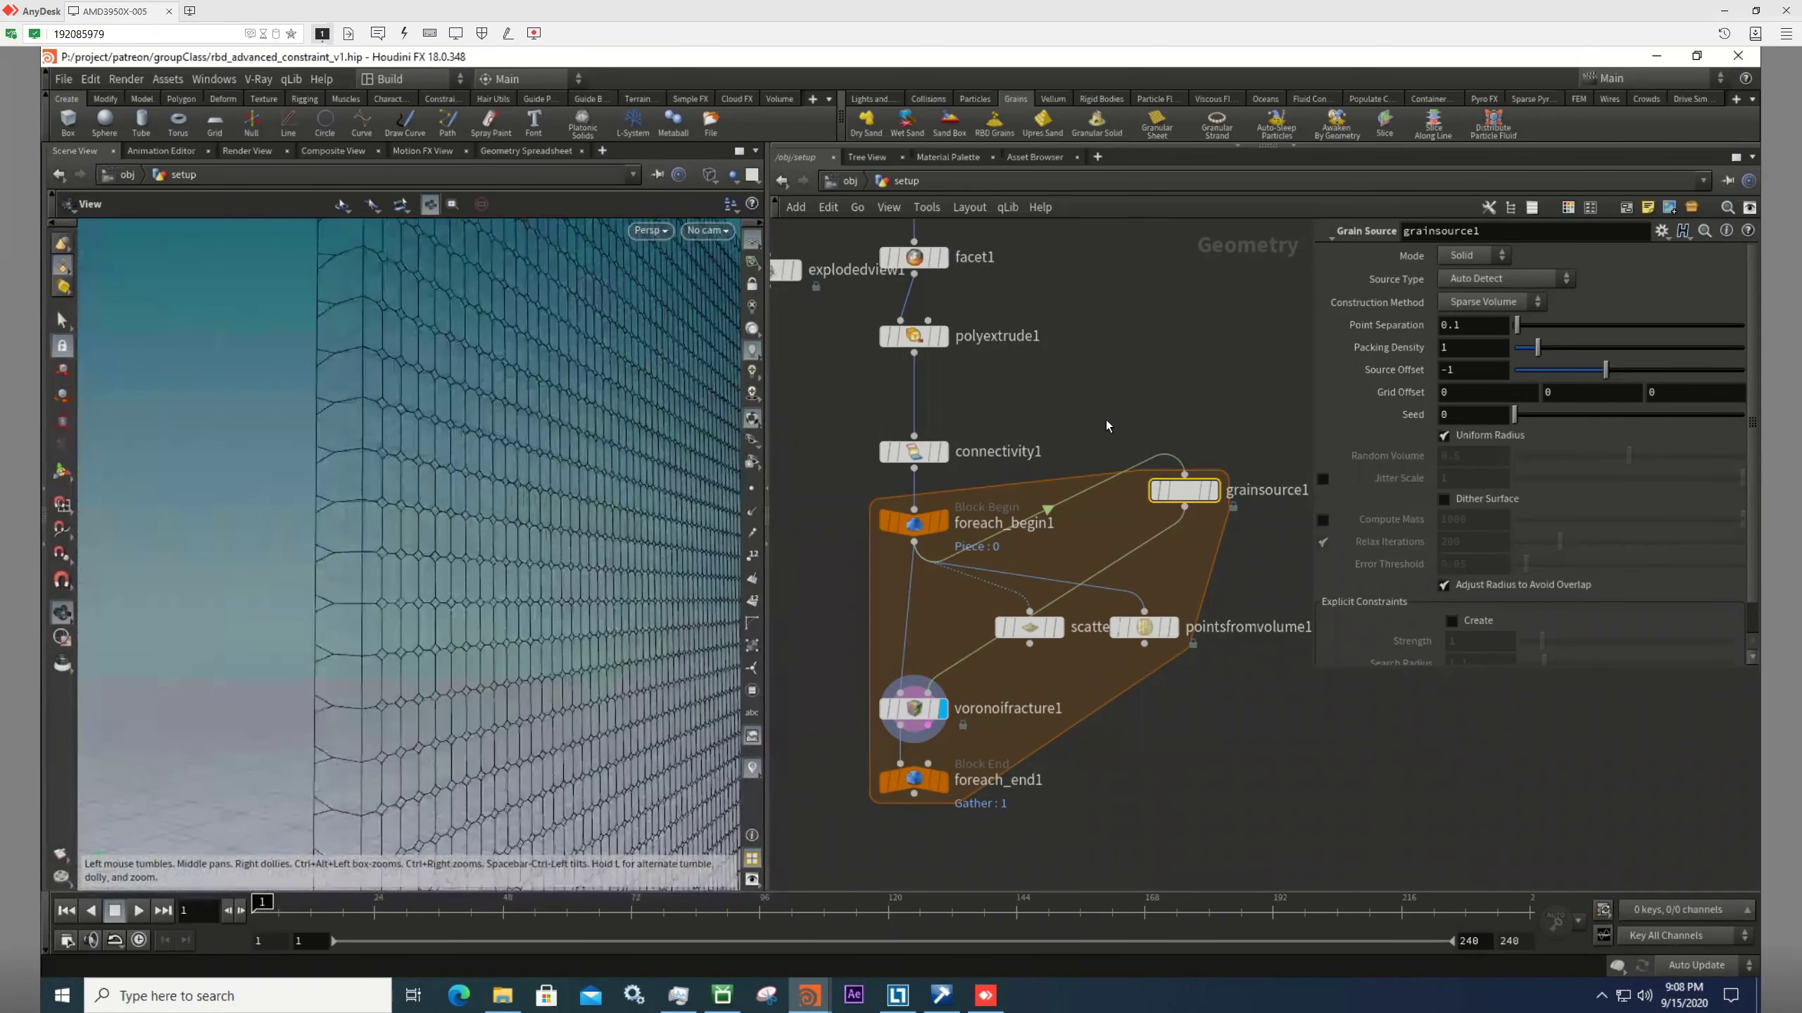
pyautogui.click(1210, 490)
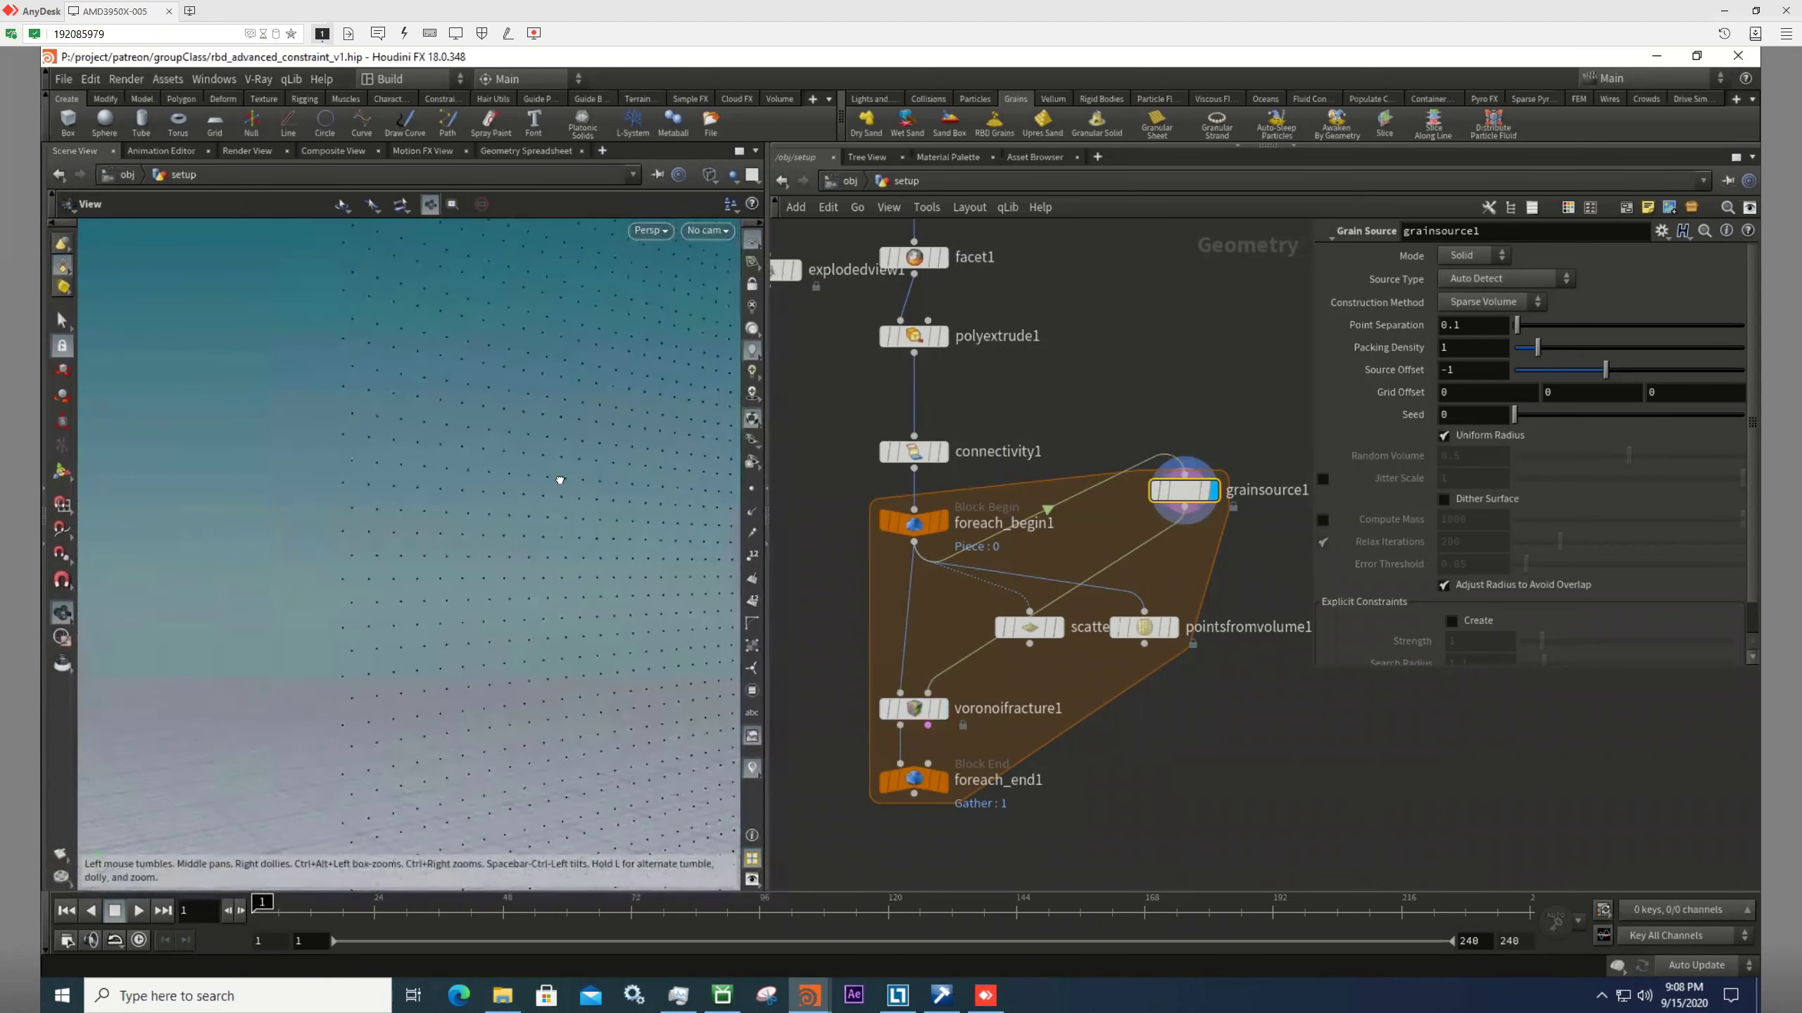
pyautogui.moveTo(627, 504); pyautogui.dragTo(671, 490)
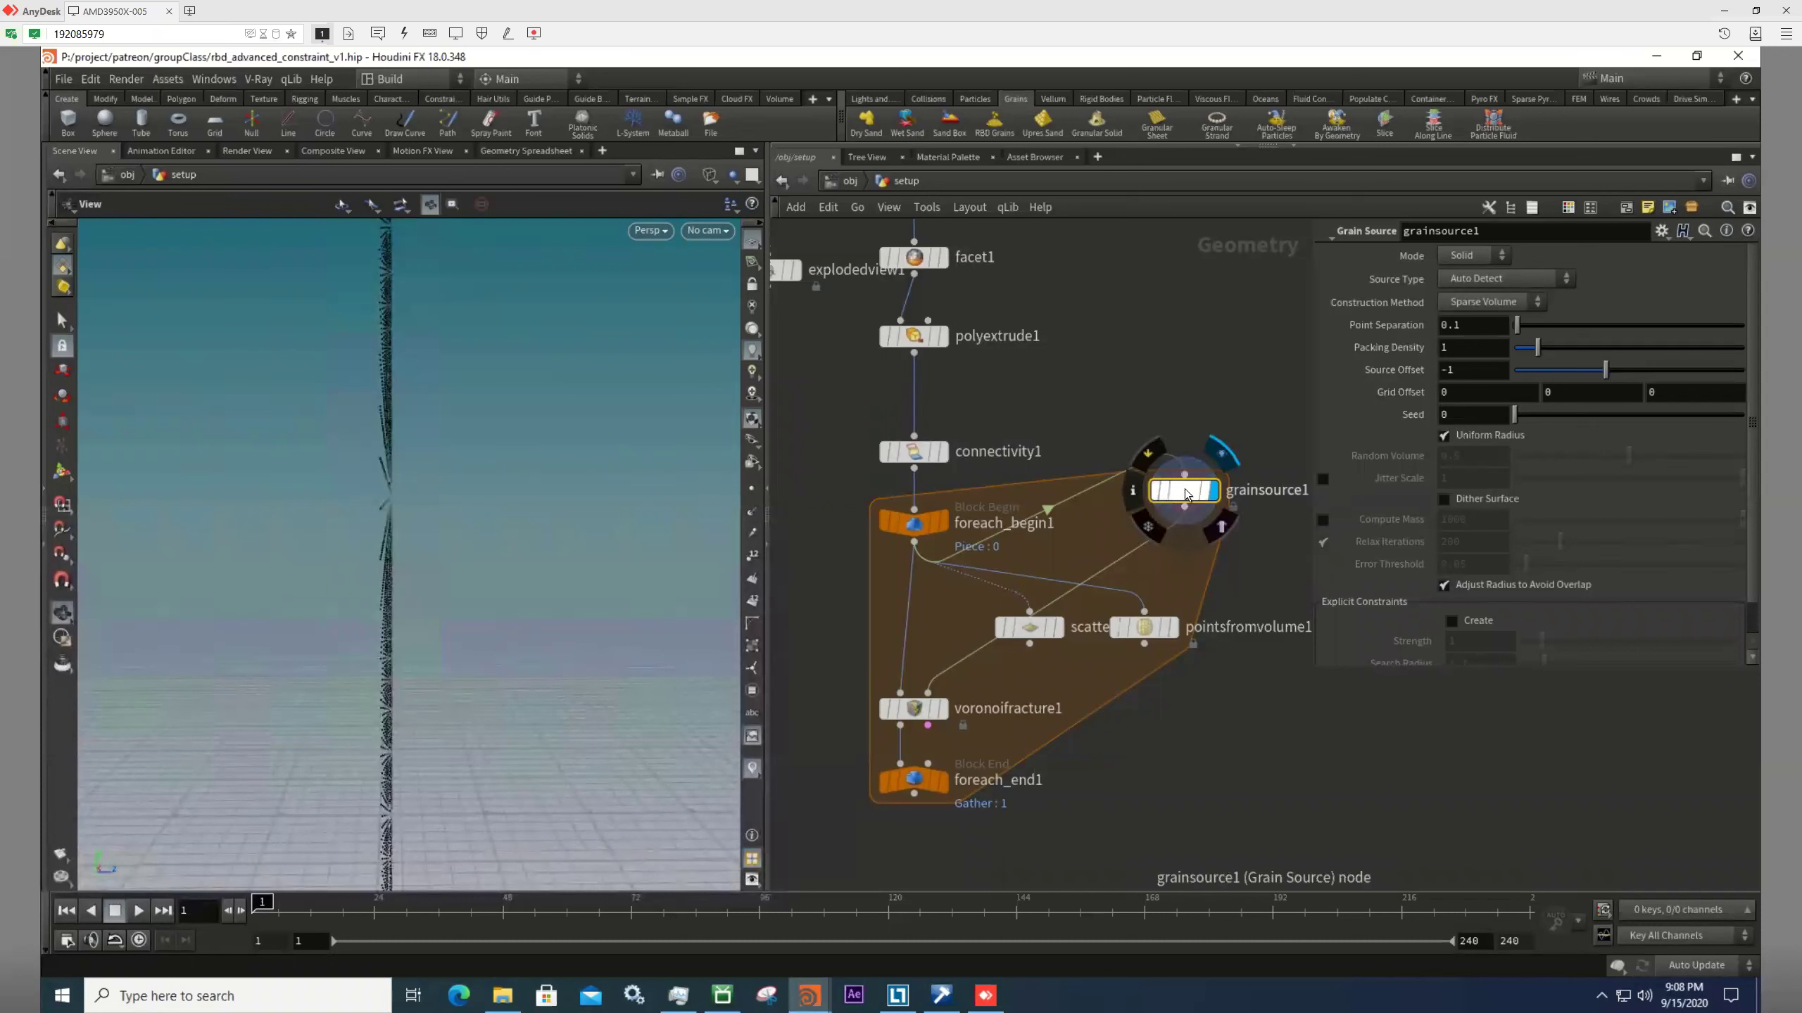
# Step: Reconnect scatter1 to the fracture's second input and move grainsource1 beside pointsfromvolume1
pyautogui.click(1029, 644)
pyautogui.click(927, 692)
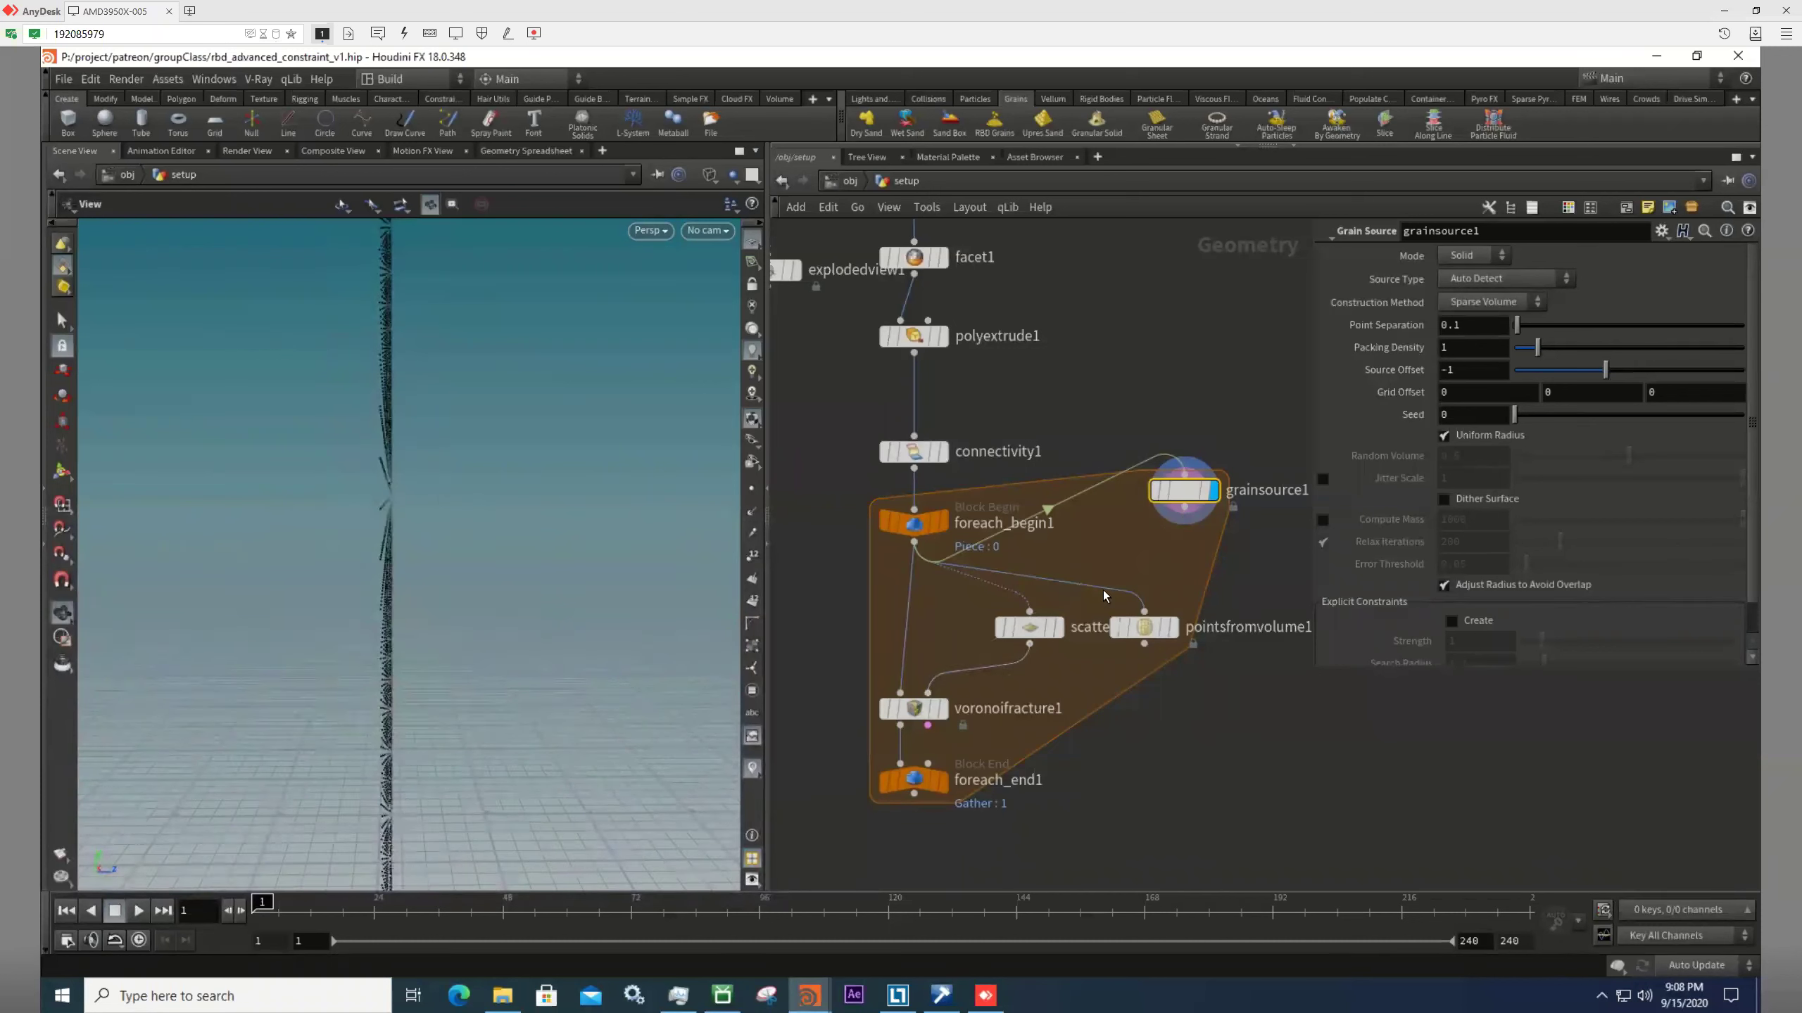
pyautogui.moveTo(1197, 496); pyautogui.dragTo(1285, 635)
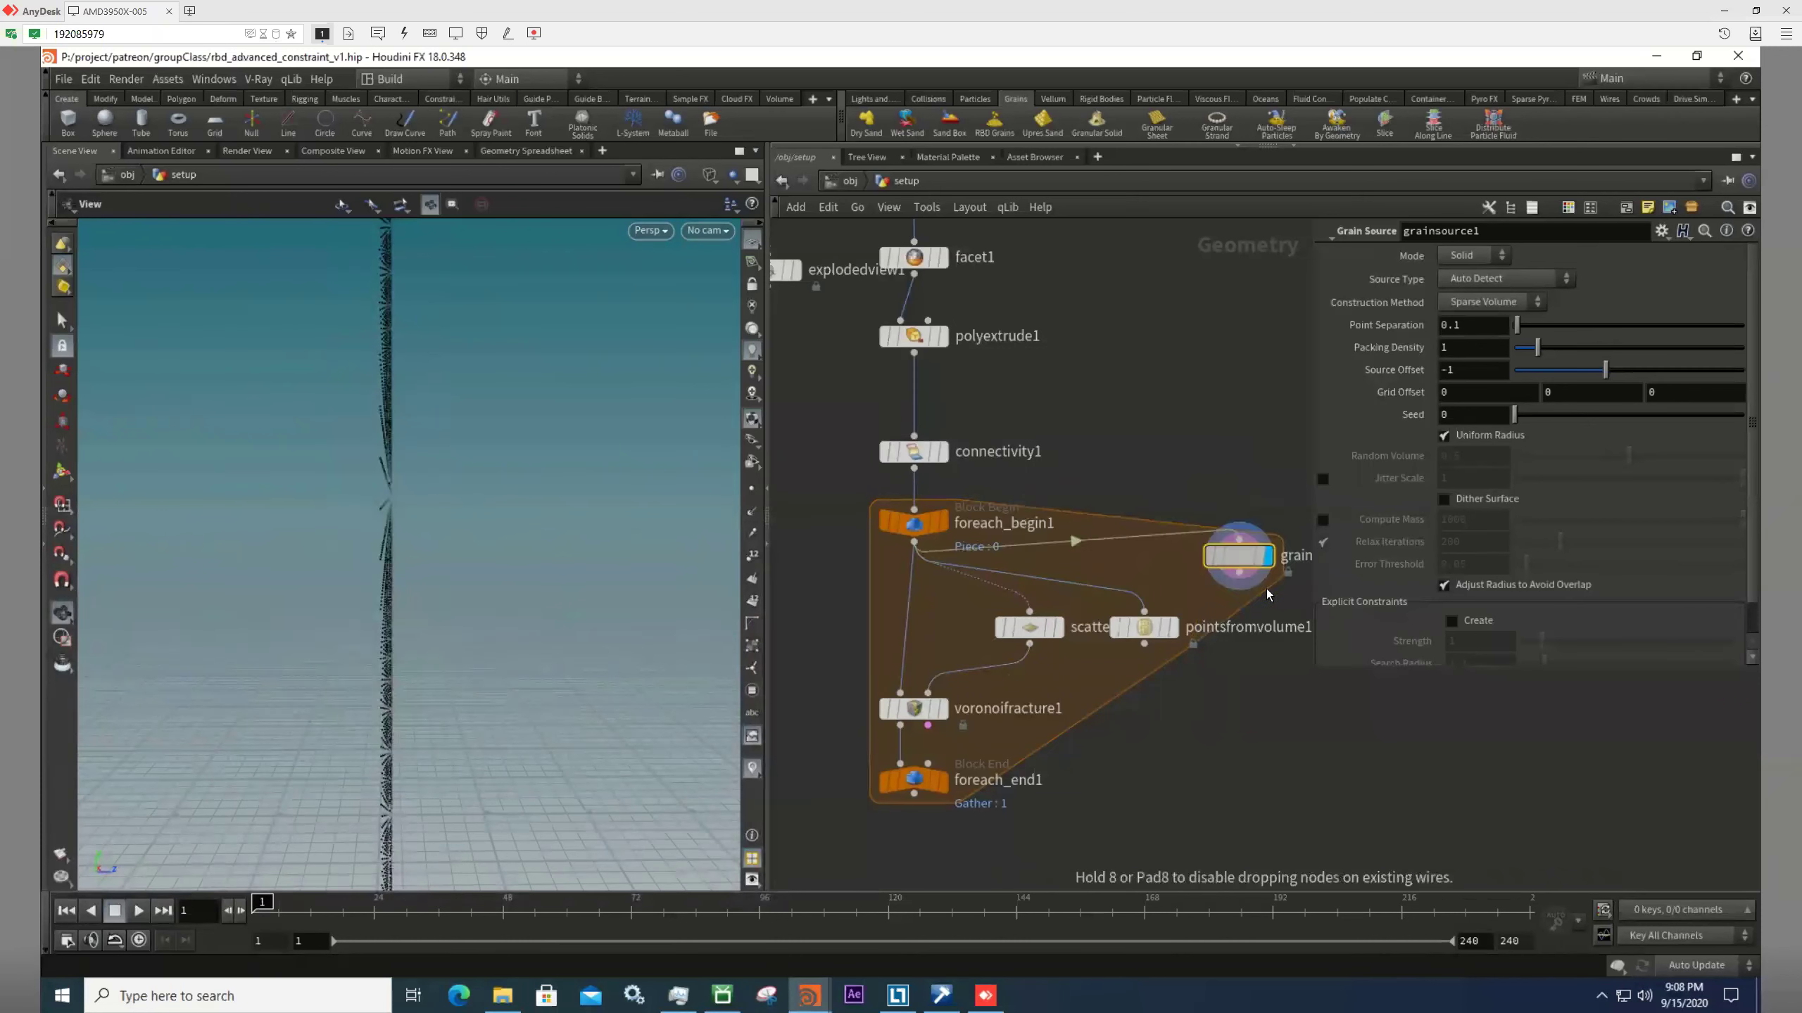
pyautogui.click(1033, 629)
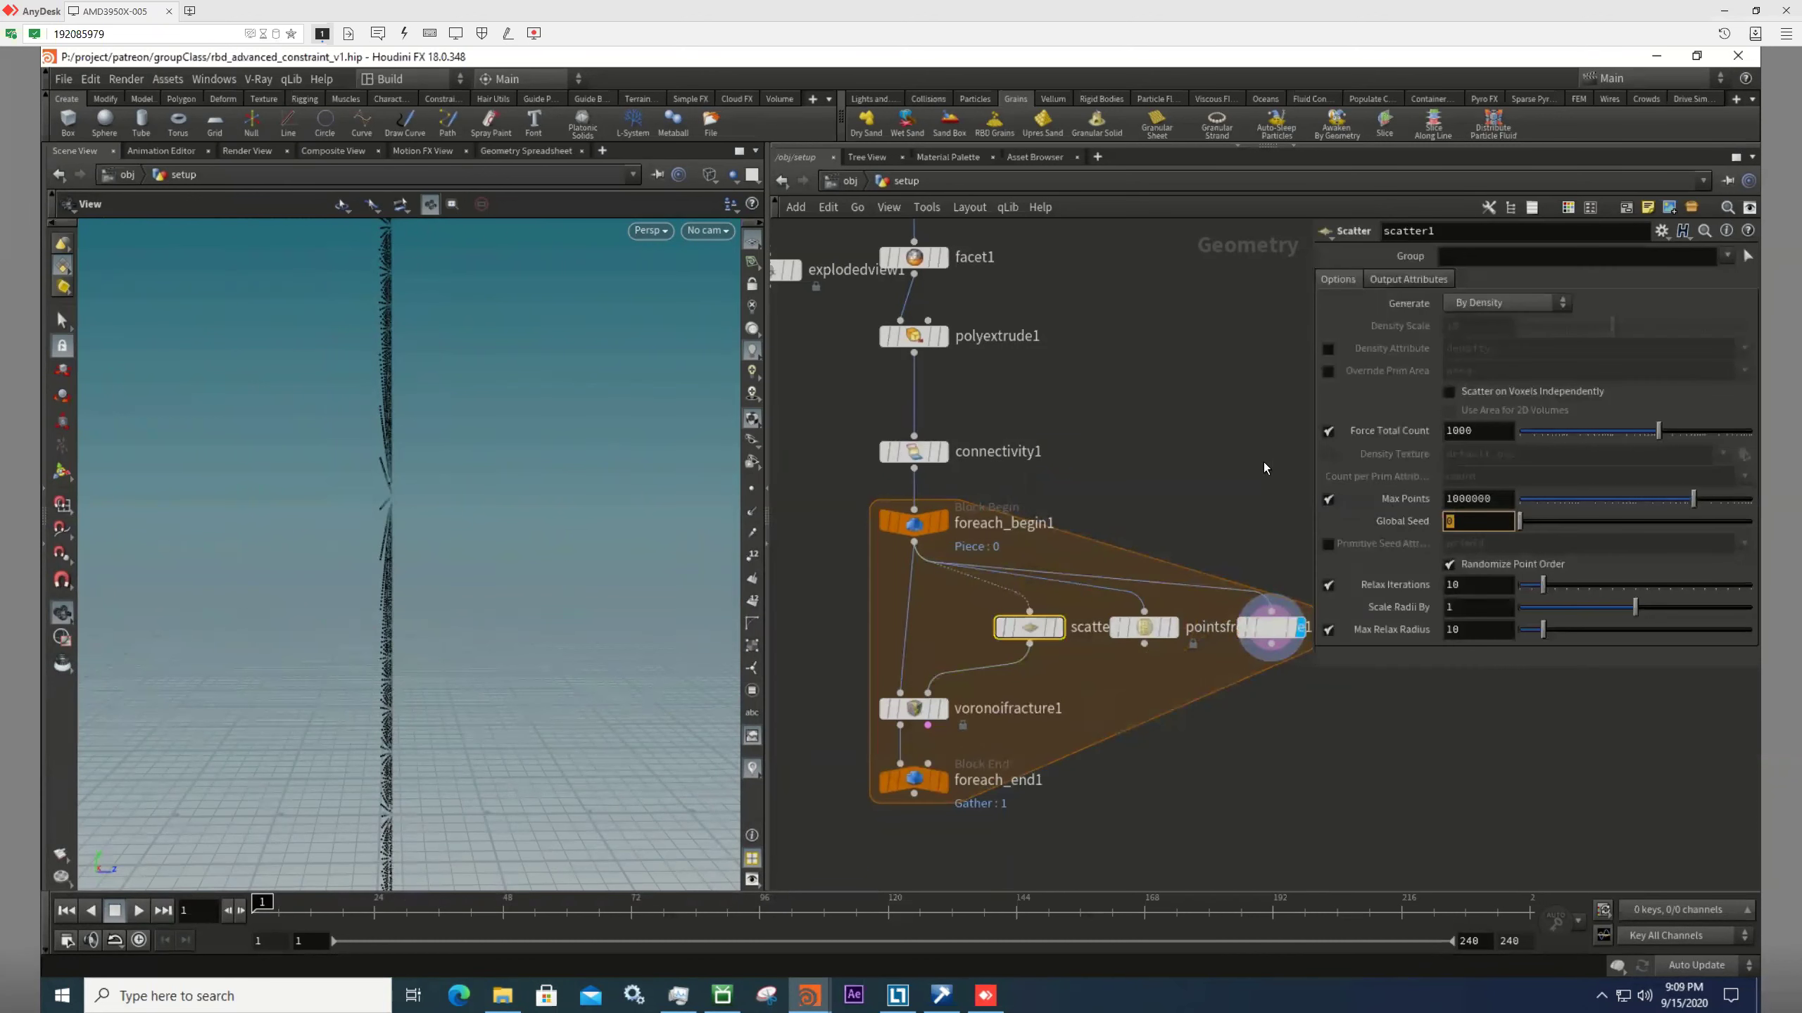
# Step: Create a Meta Import node for foreach_begin1 and copy it for its path
pyautogui.moveTo(1042, 474); pyautogui.dragTo(837, 538)
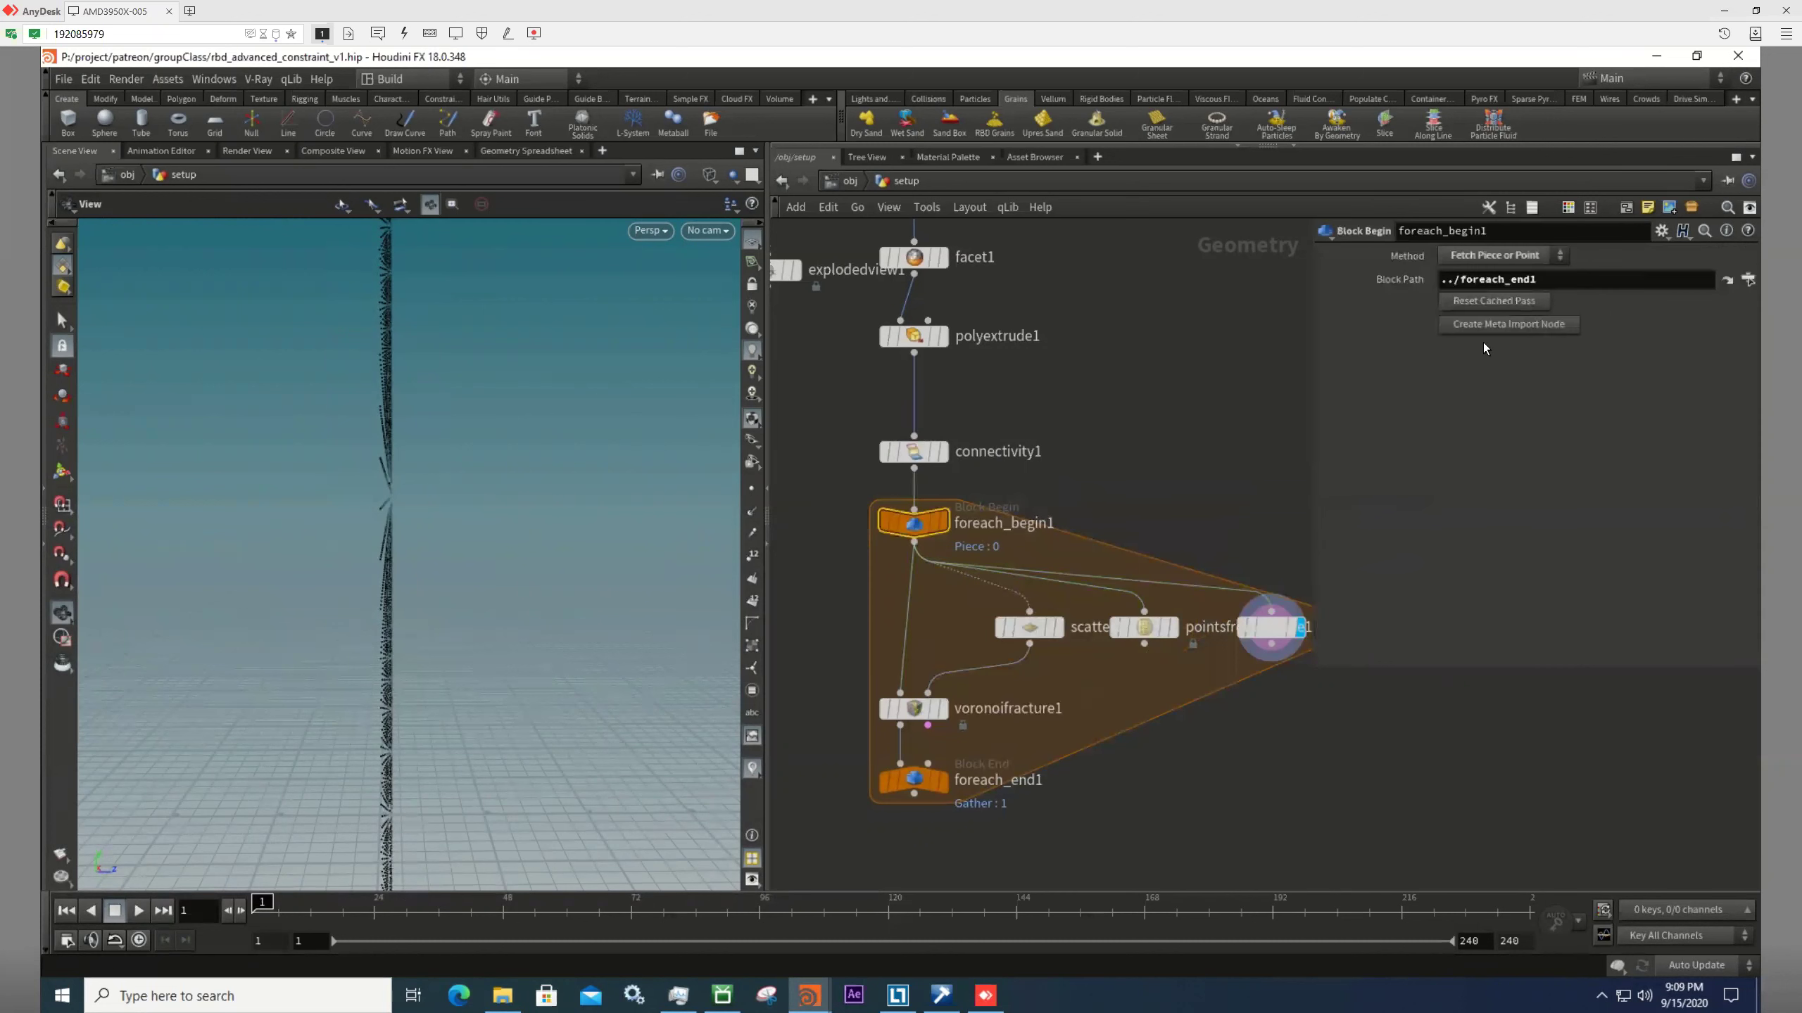
pyautogui.click(1487, 325)
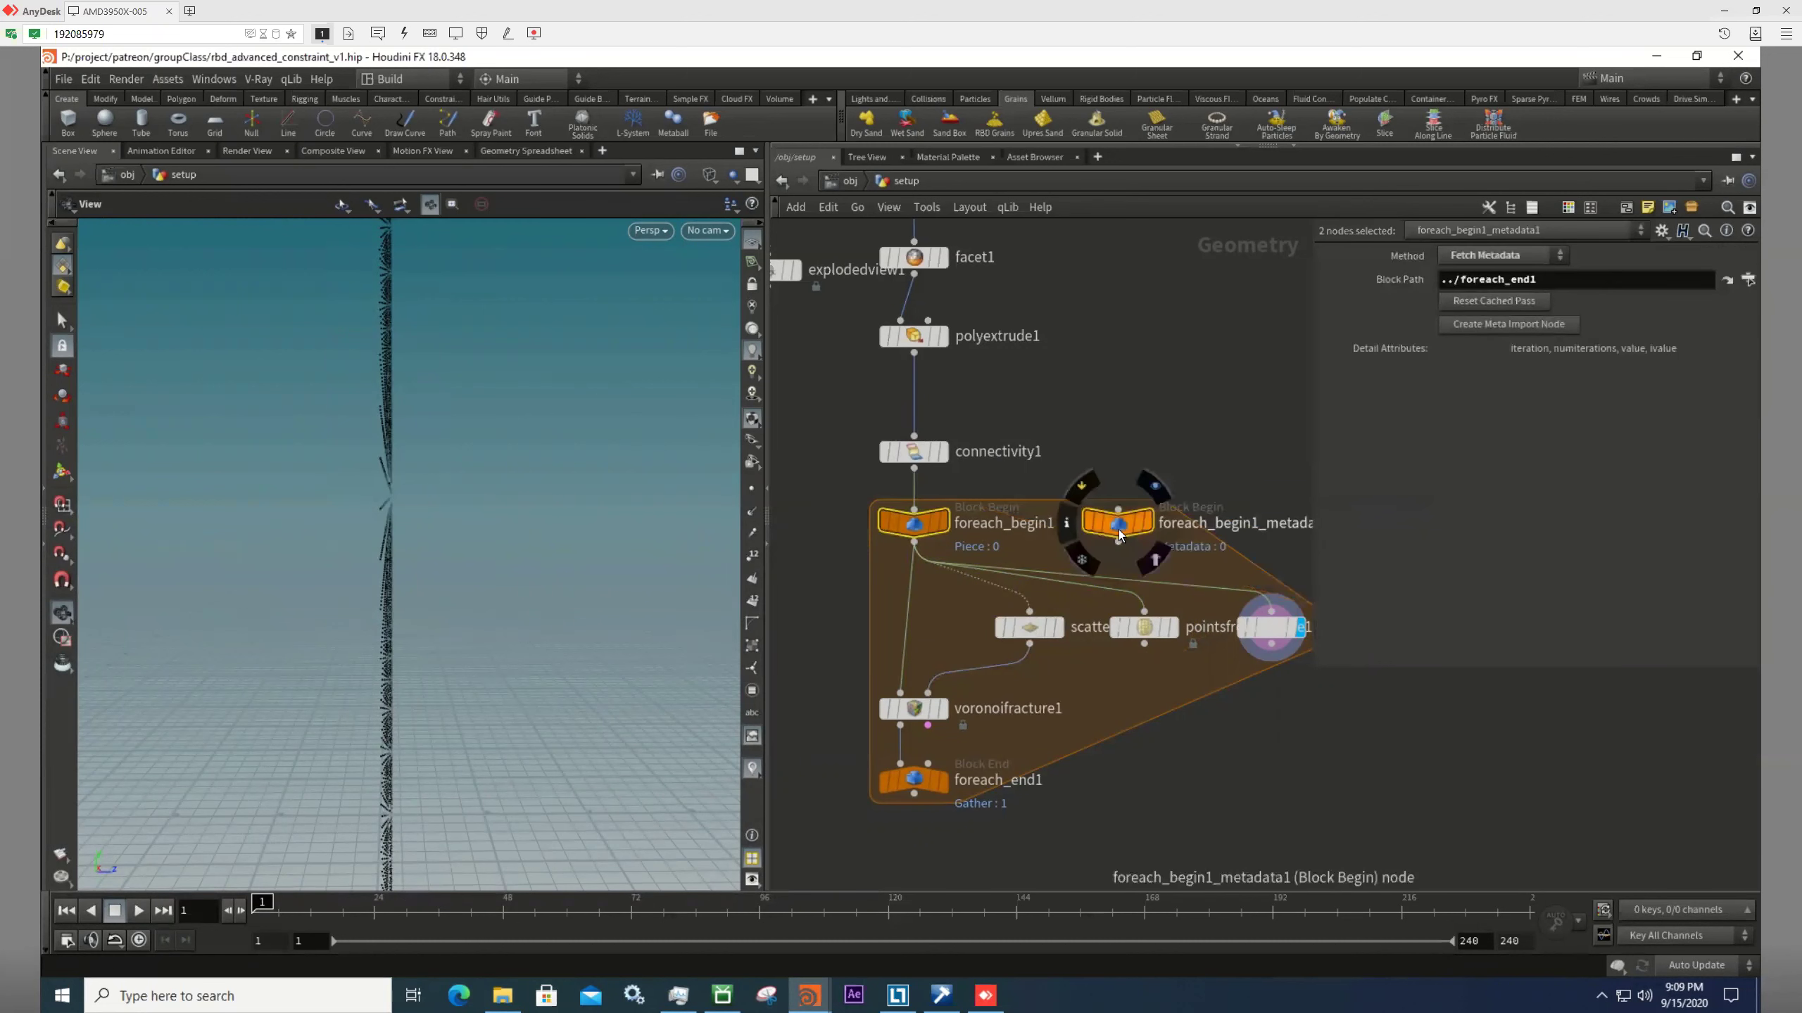
pyautogui.click(1131, 513)
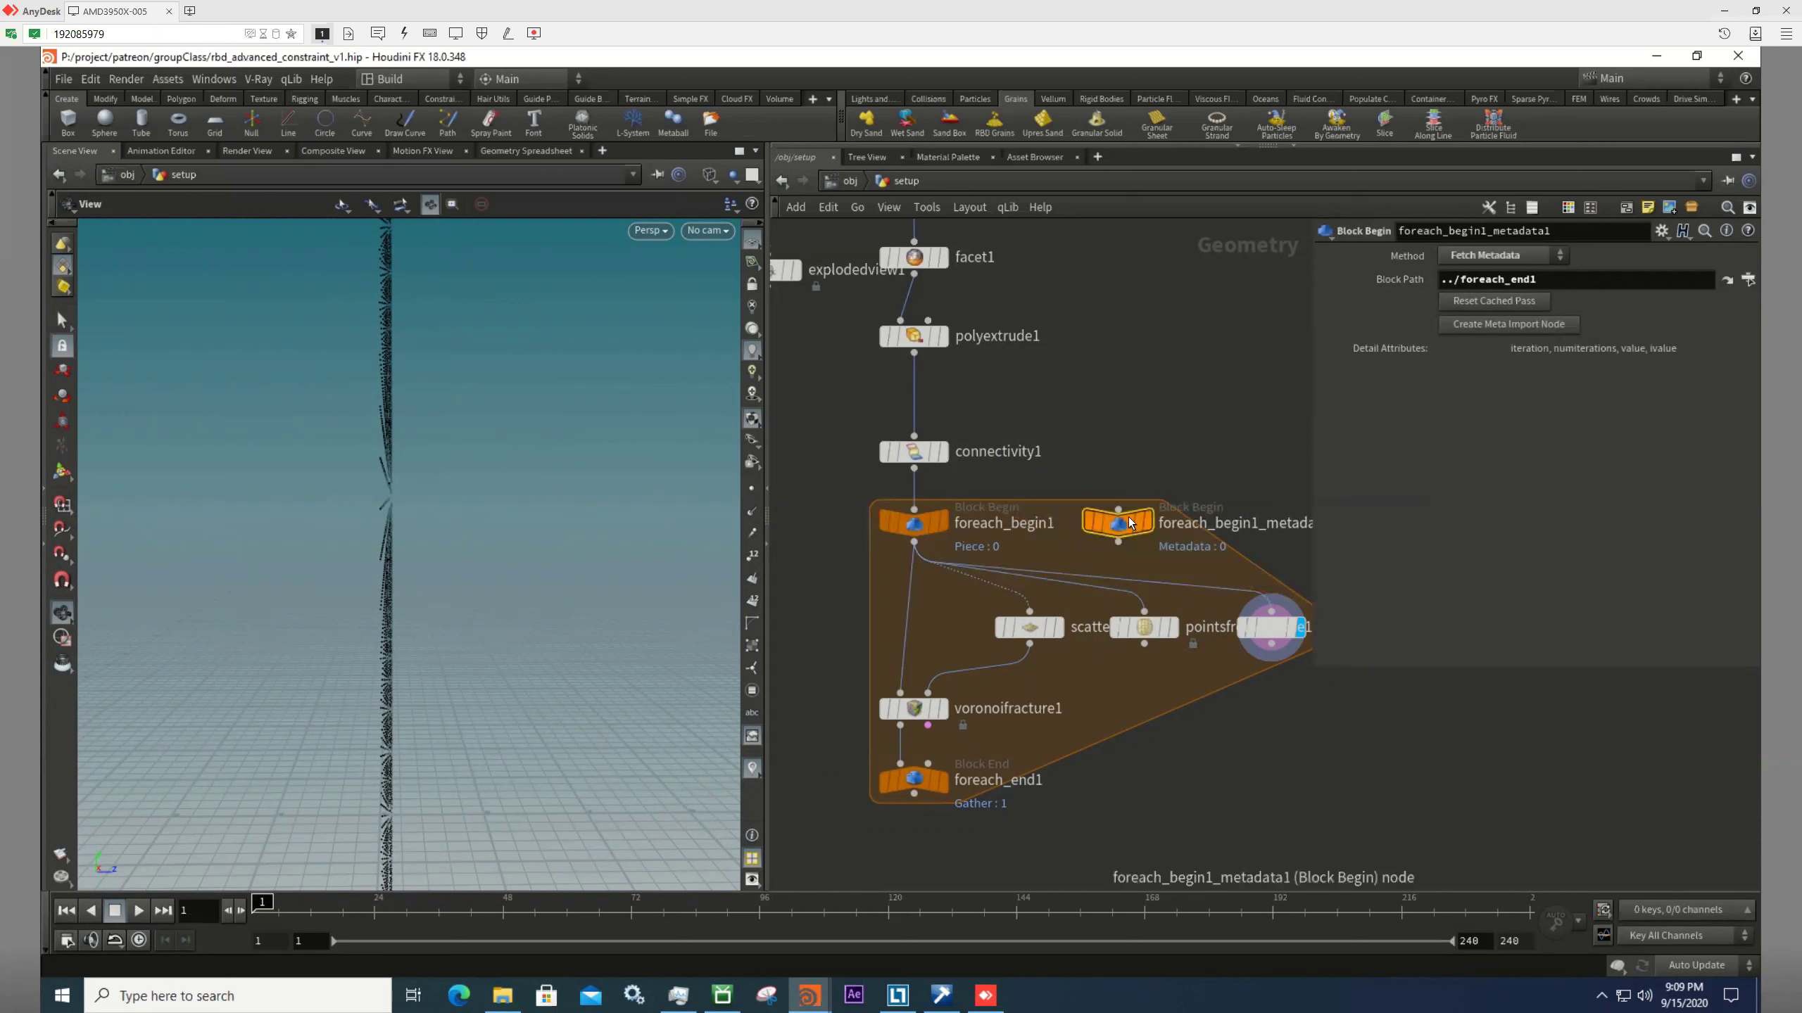
pyautogui.click(1028, 625)
pyautogui.hotkey('ctrl', 'c')
# Step: Set scatter1's Global Seed to detail("/obj/setup/foreach_begin1_metadata1","iteration",0)
pyautogui.click(1447, 523)
pyautogui.write('detail')
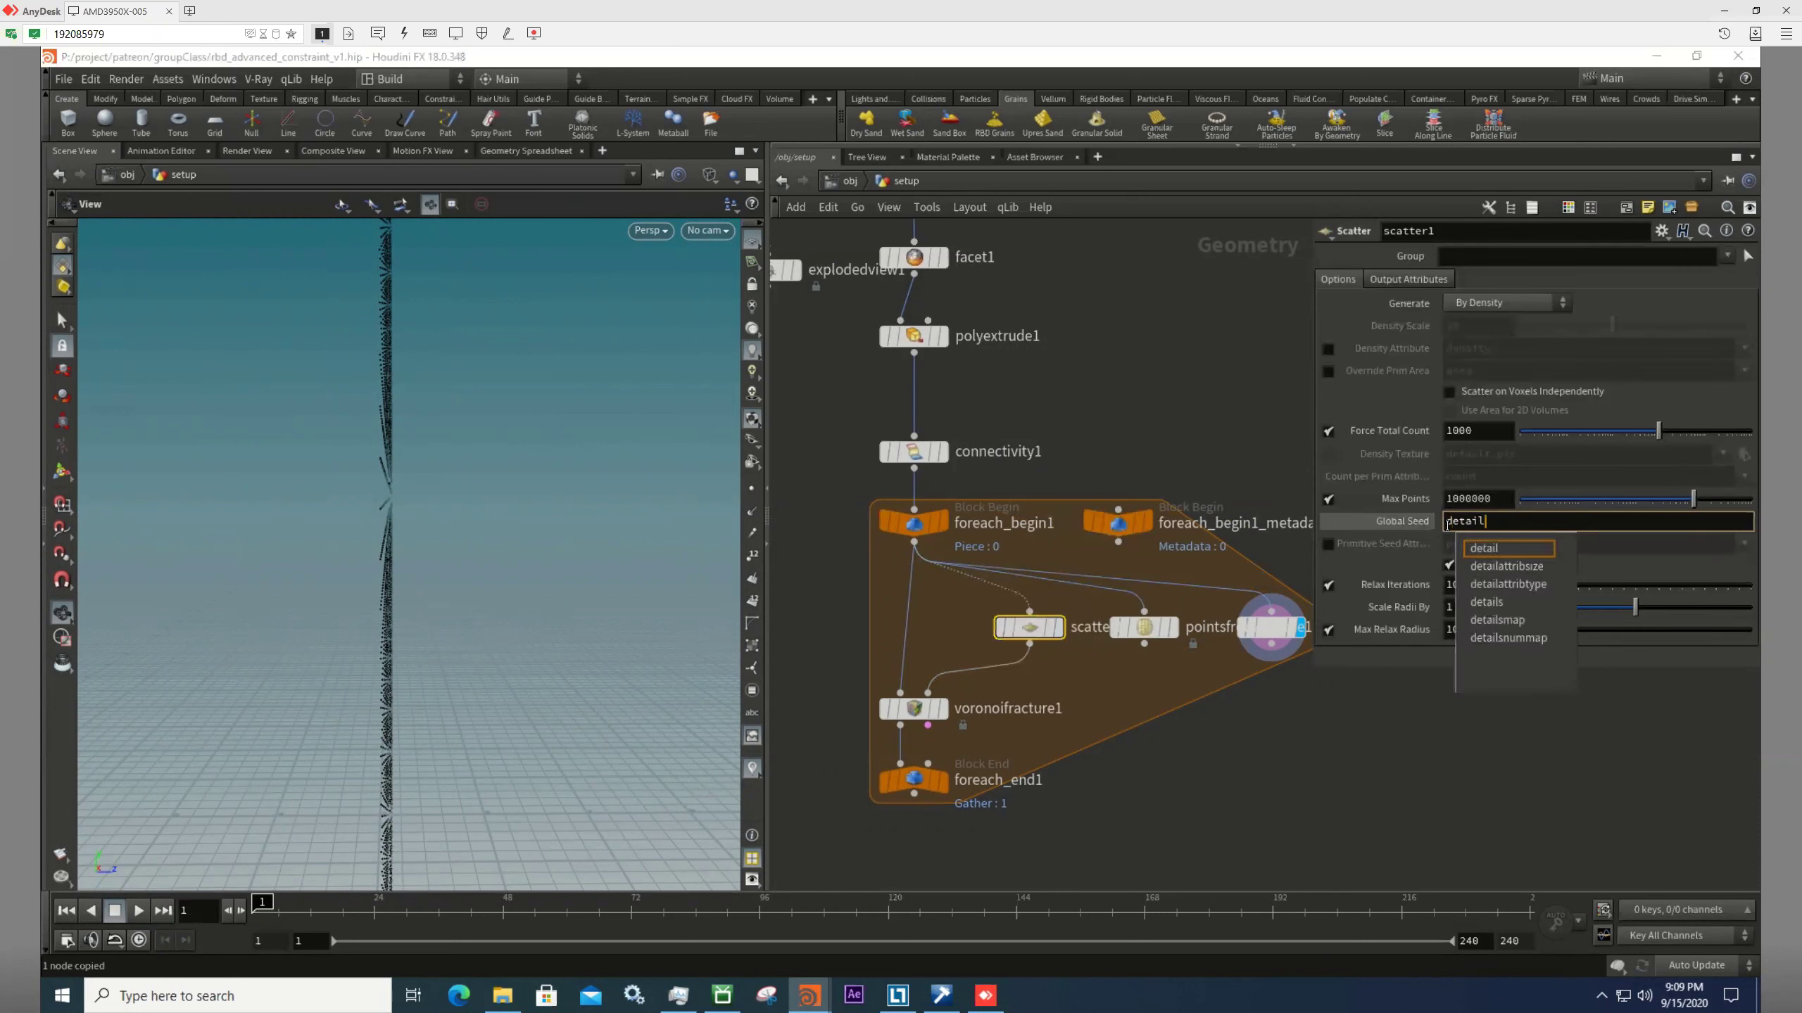
pyautogui.write('(')
pyautogui.write('"")')
pyautogui.press('Left')
pyautogui.press('Left')
pyautogui.hotkey('ctrl', 'v')
pyautogui.press('Right')
pyautogui.write(',"')
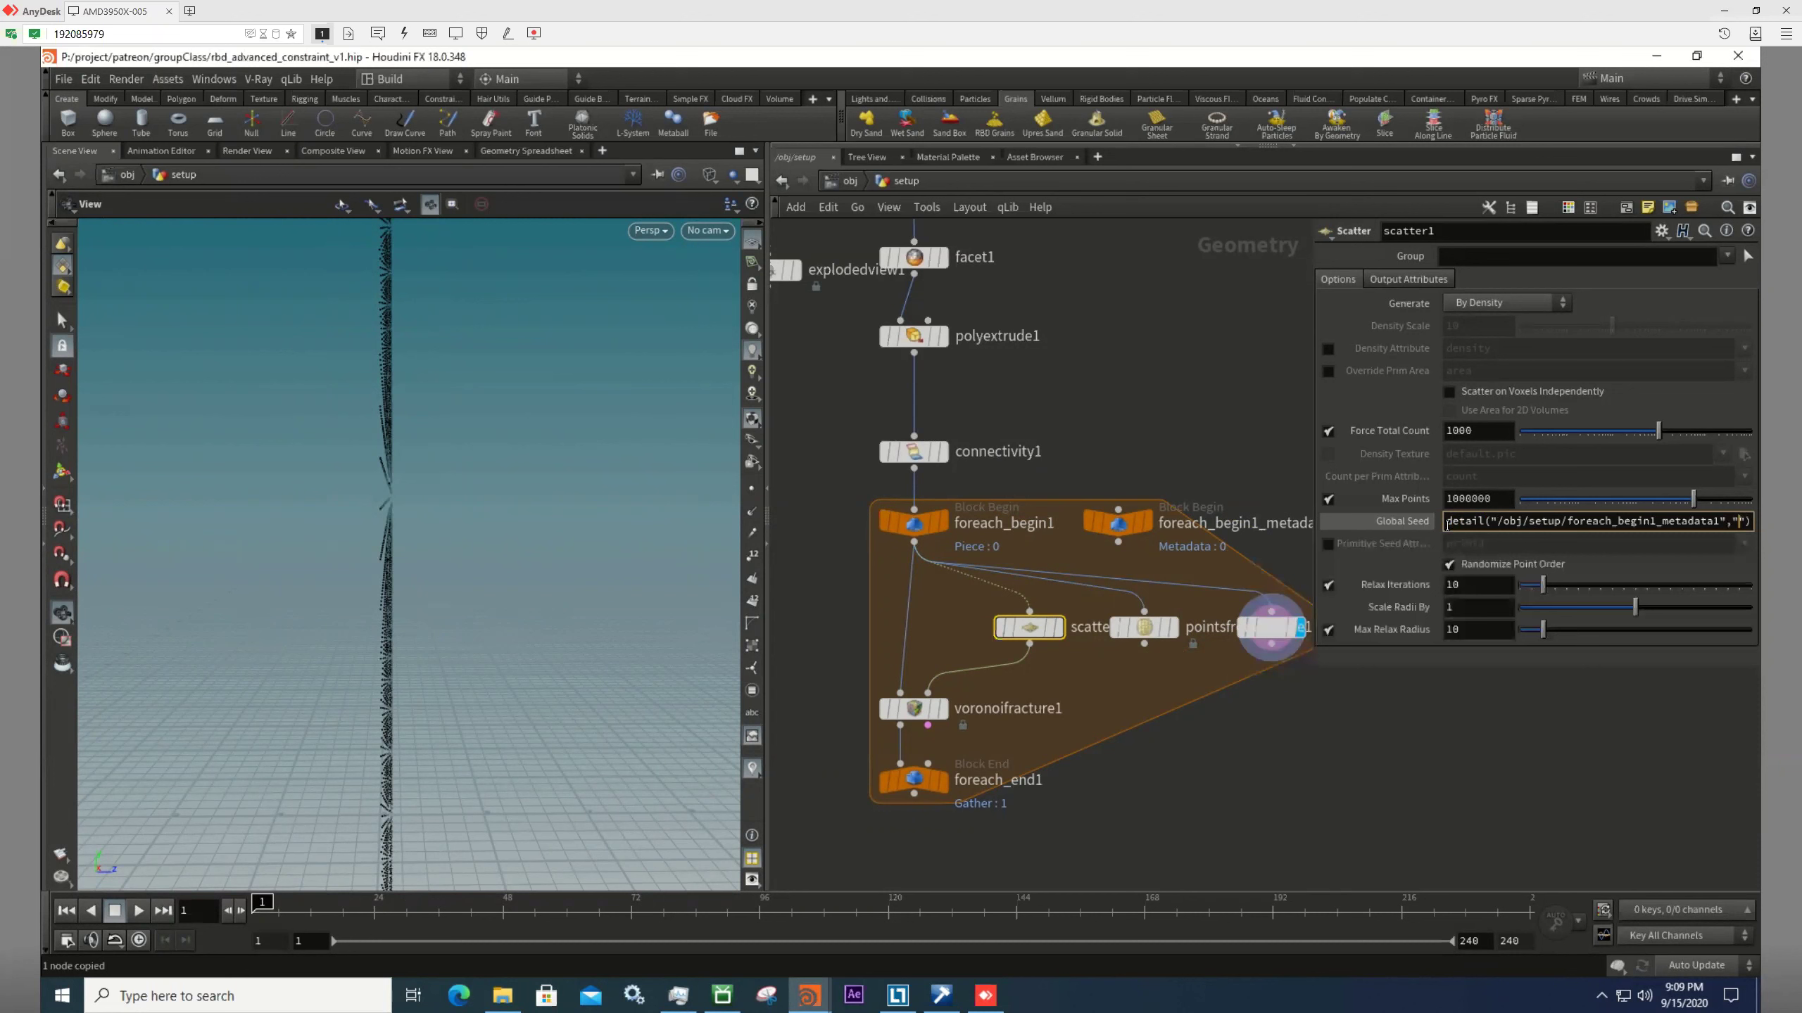
pyautogui.write('iteration"')
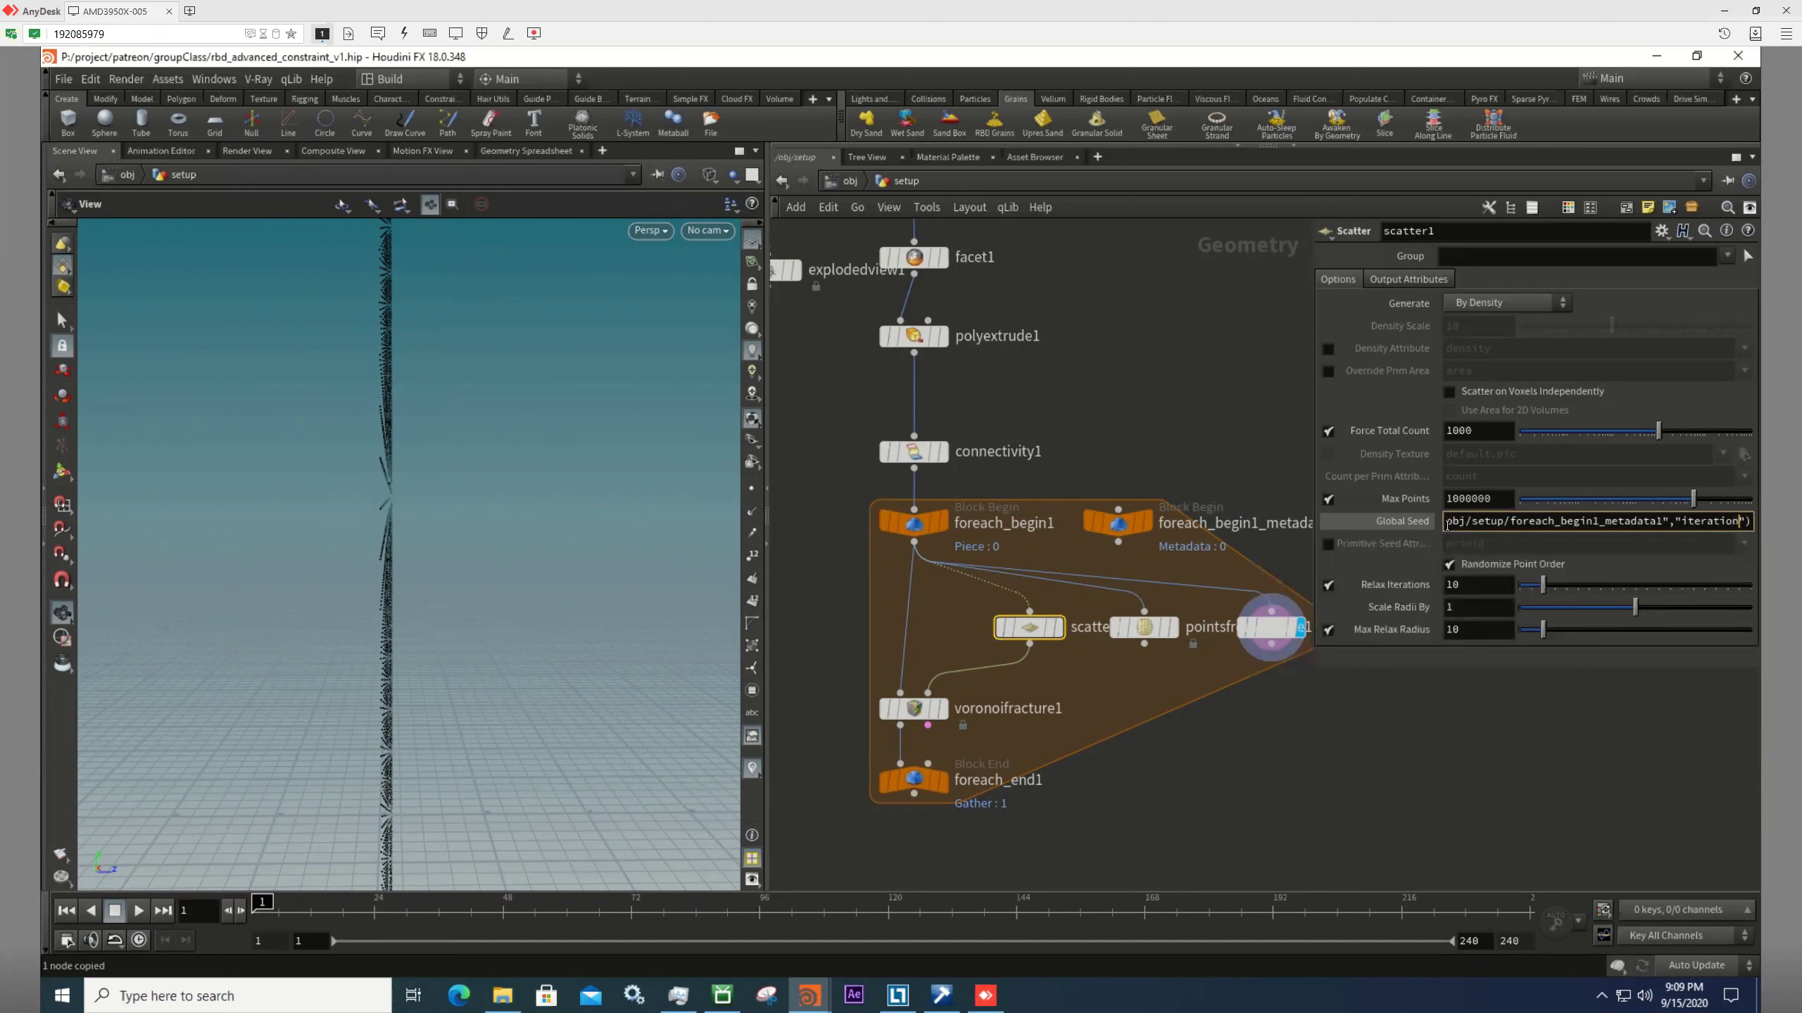
pyautogui.write(',0')
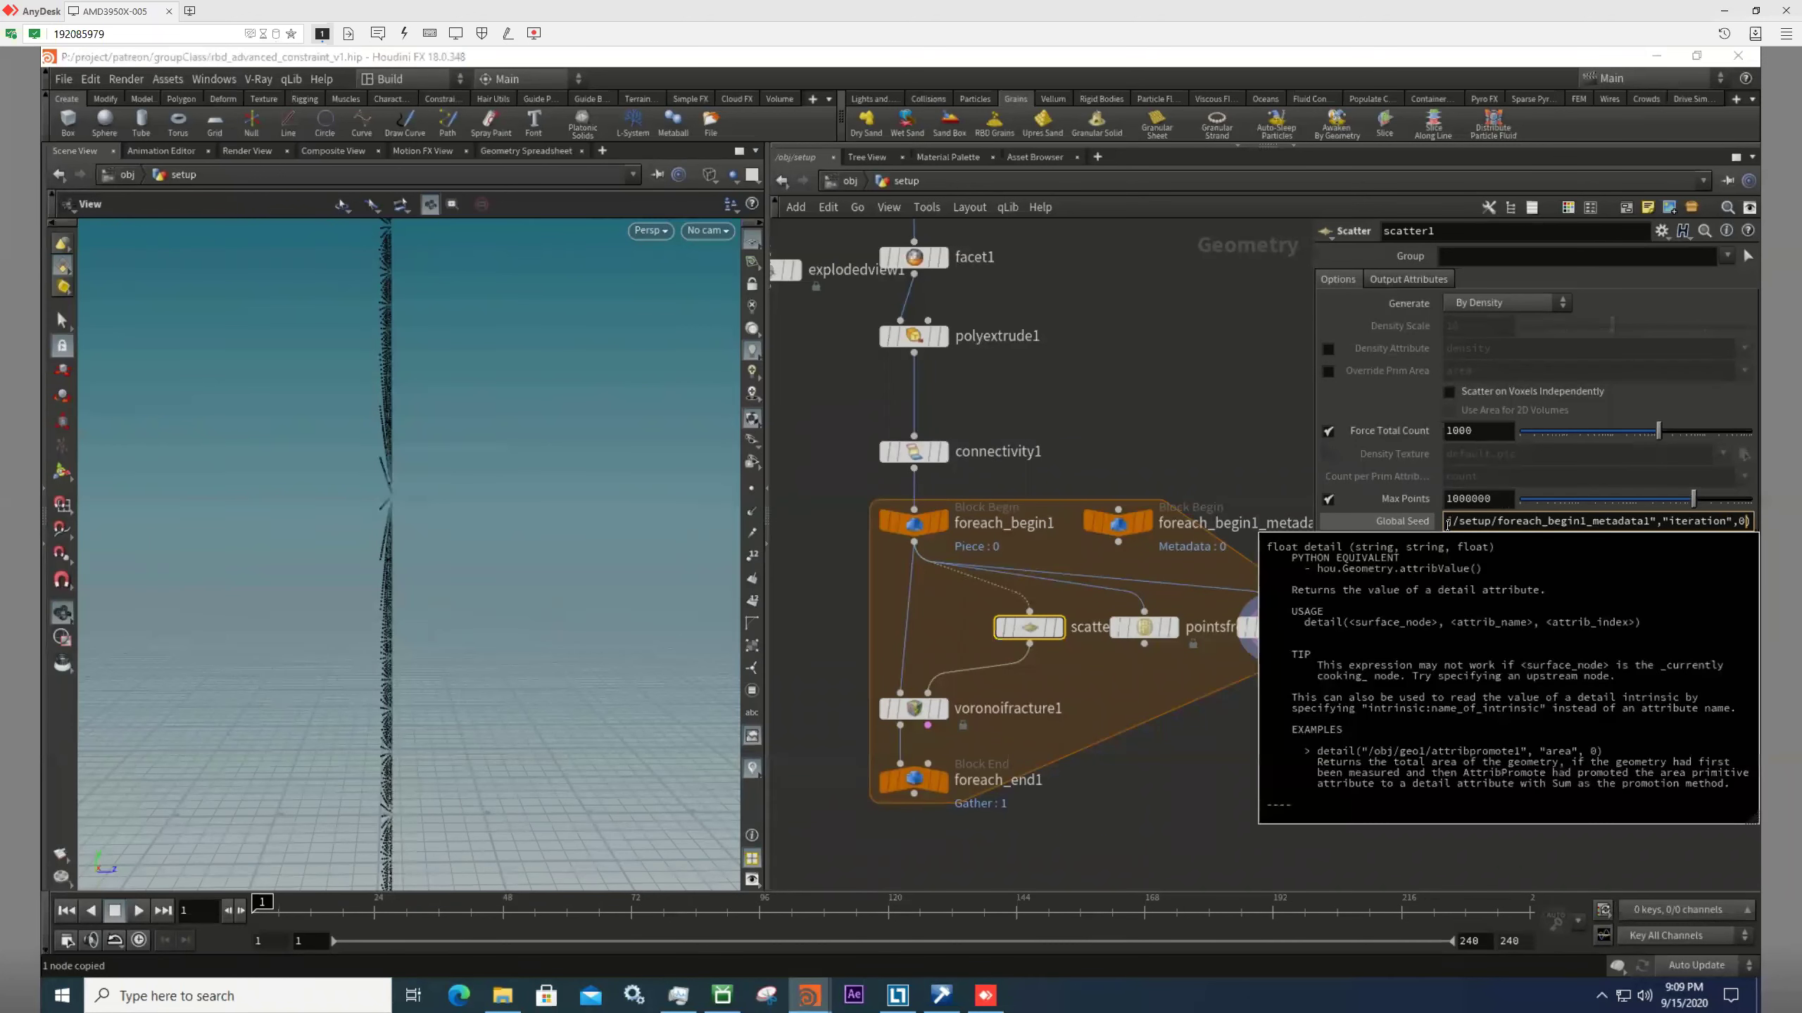
pyautogui.press('Return')
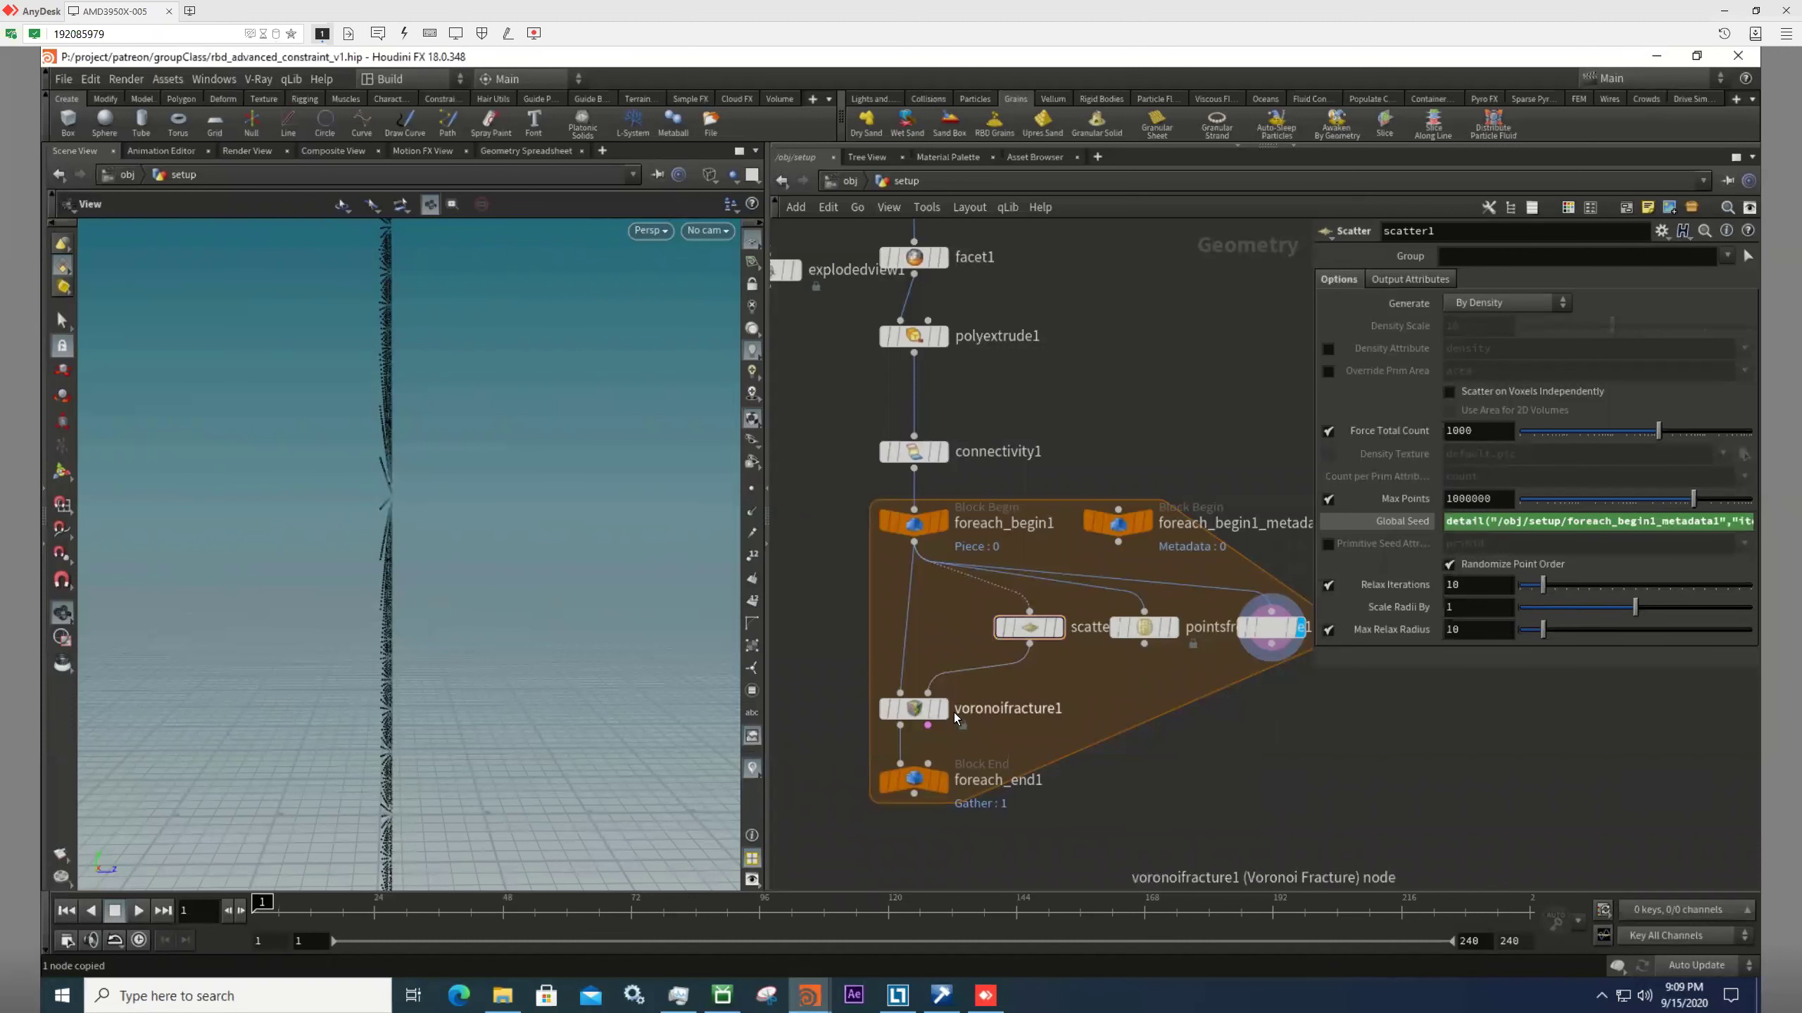
# Step: Turn off Force Total Count on scatter1 and set Density Scale to 1
pyautogui.moveTo(591, 591)
pyautogui.mouseDown()
pyautogui.moveTo(259, 535)
pyautogui.moveTo(366, 366)
pyautogui.mouseUp()
pyautogui.scroll(-5, 463, 591)
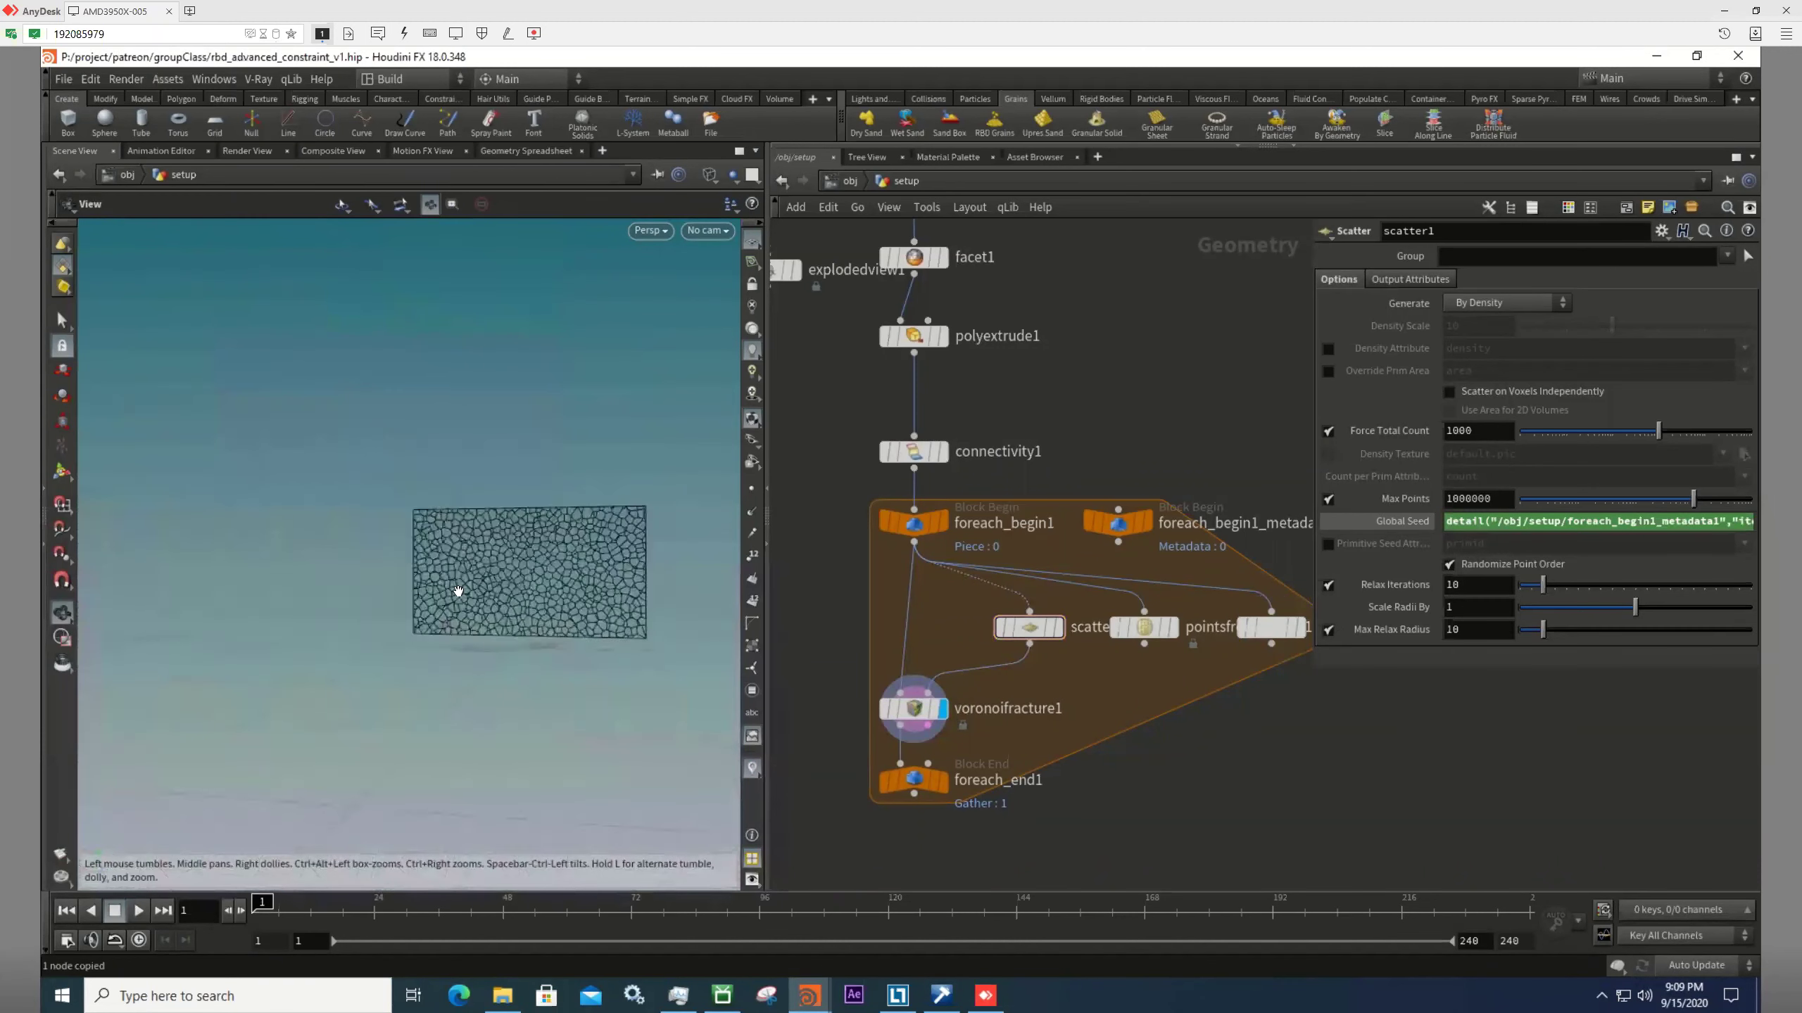
pyautogui.click(1330, 431)
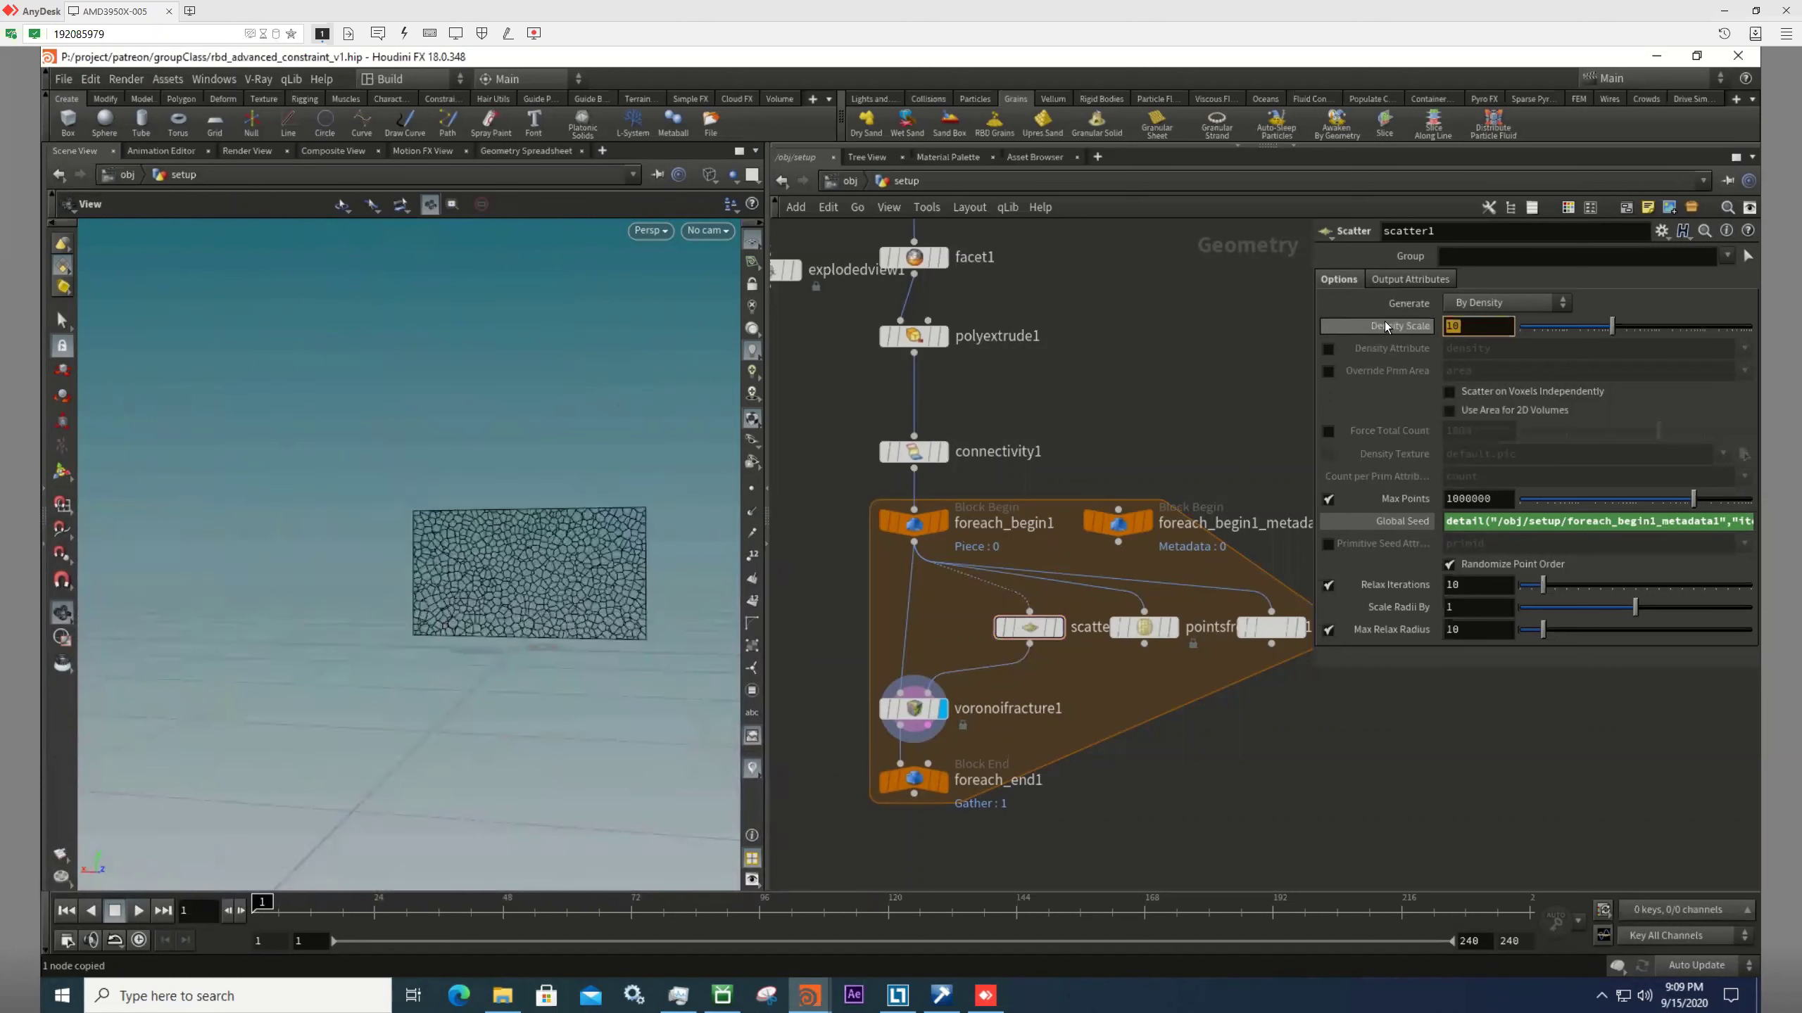
pyautogui.write('1')
pyautogui.press('Return')
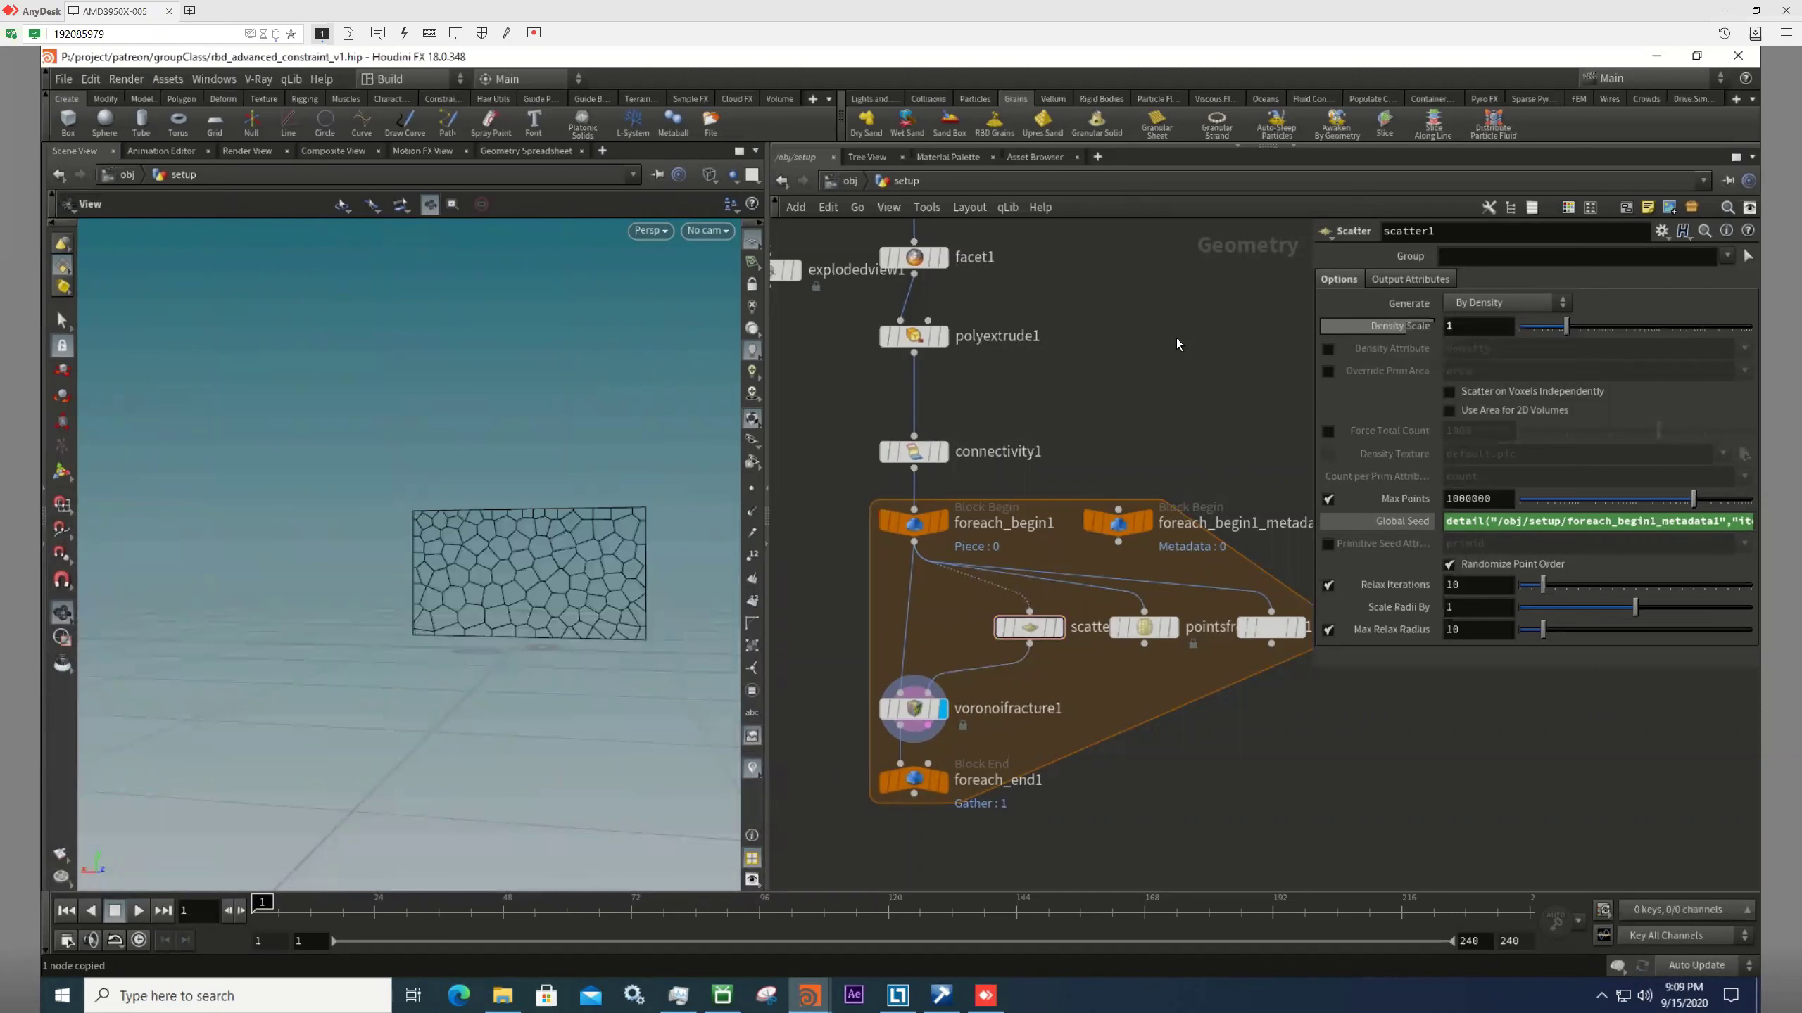
pyautogui.moveTo(913, 780)
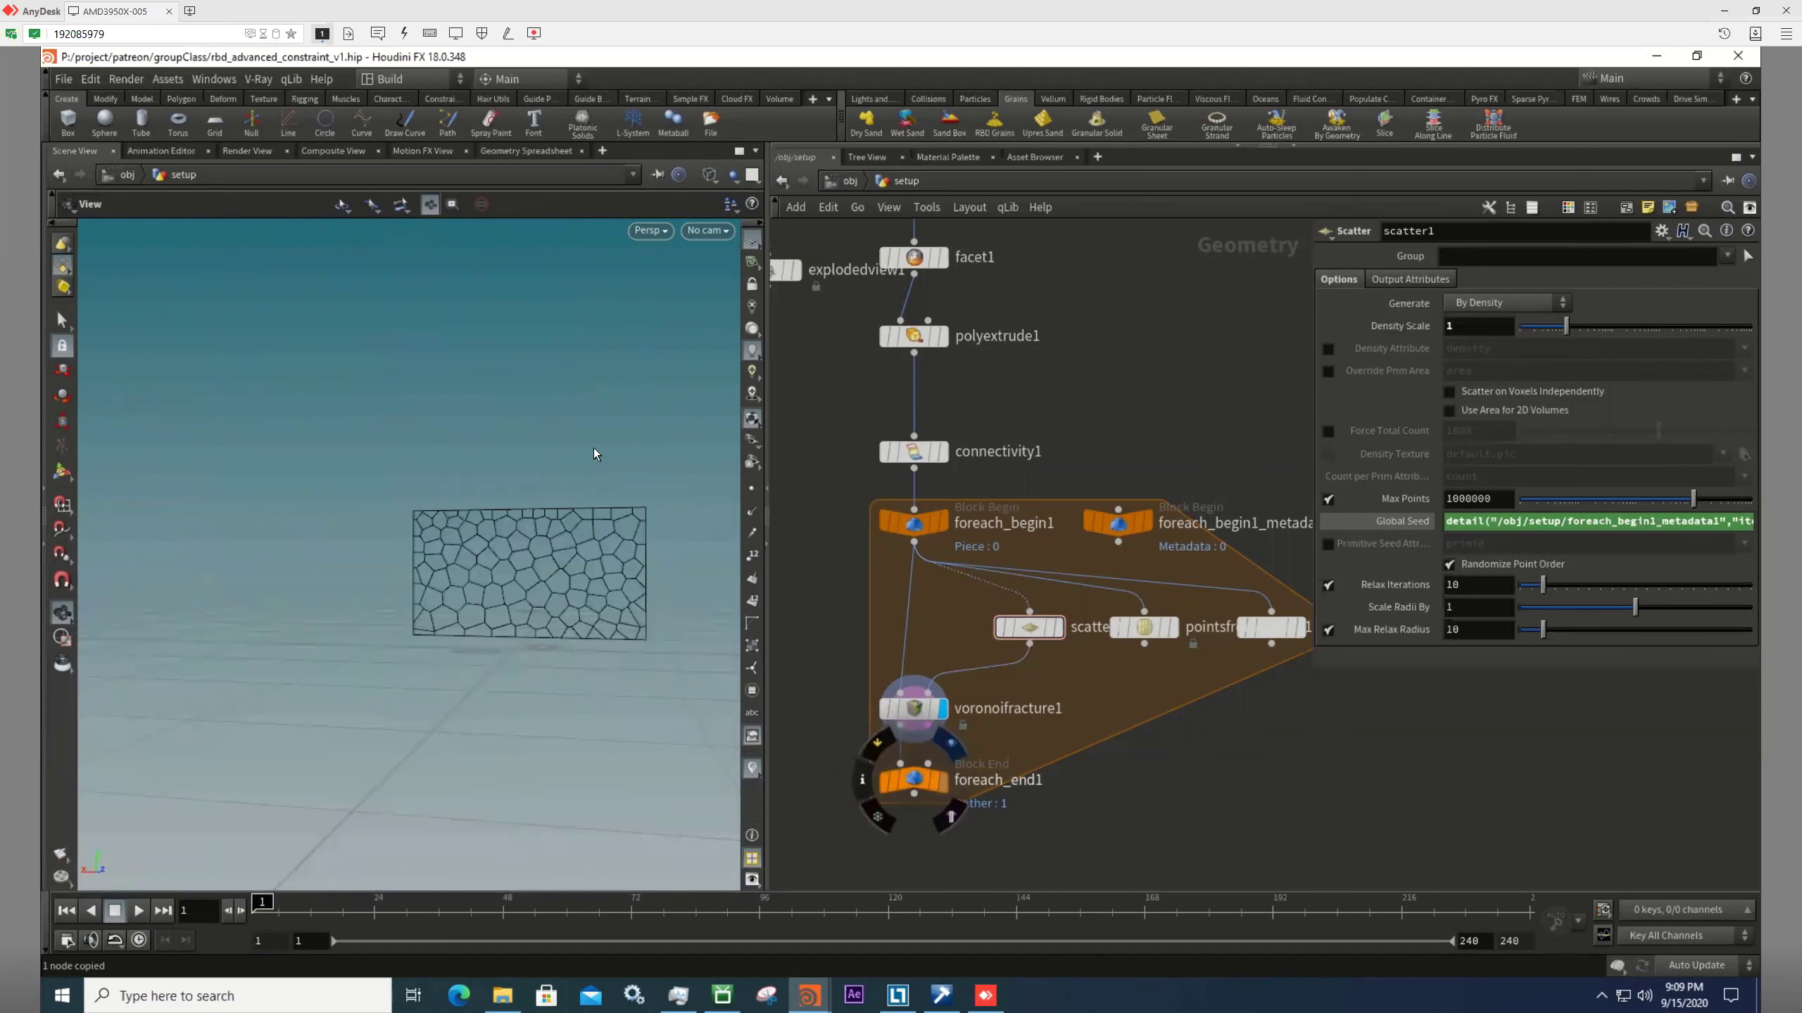
# Step: Frame the fully fractured tower and view it through cam1
pyautogui.moveTo(596, 277); pyautogui.dragTo(514, 452, button='middle')
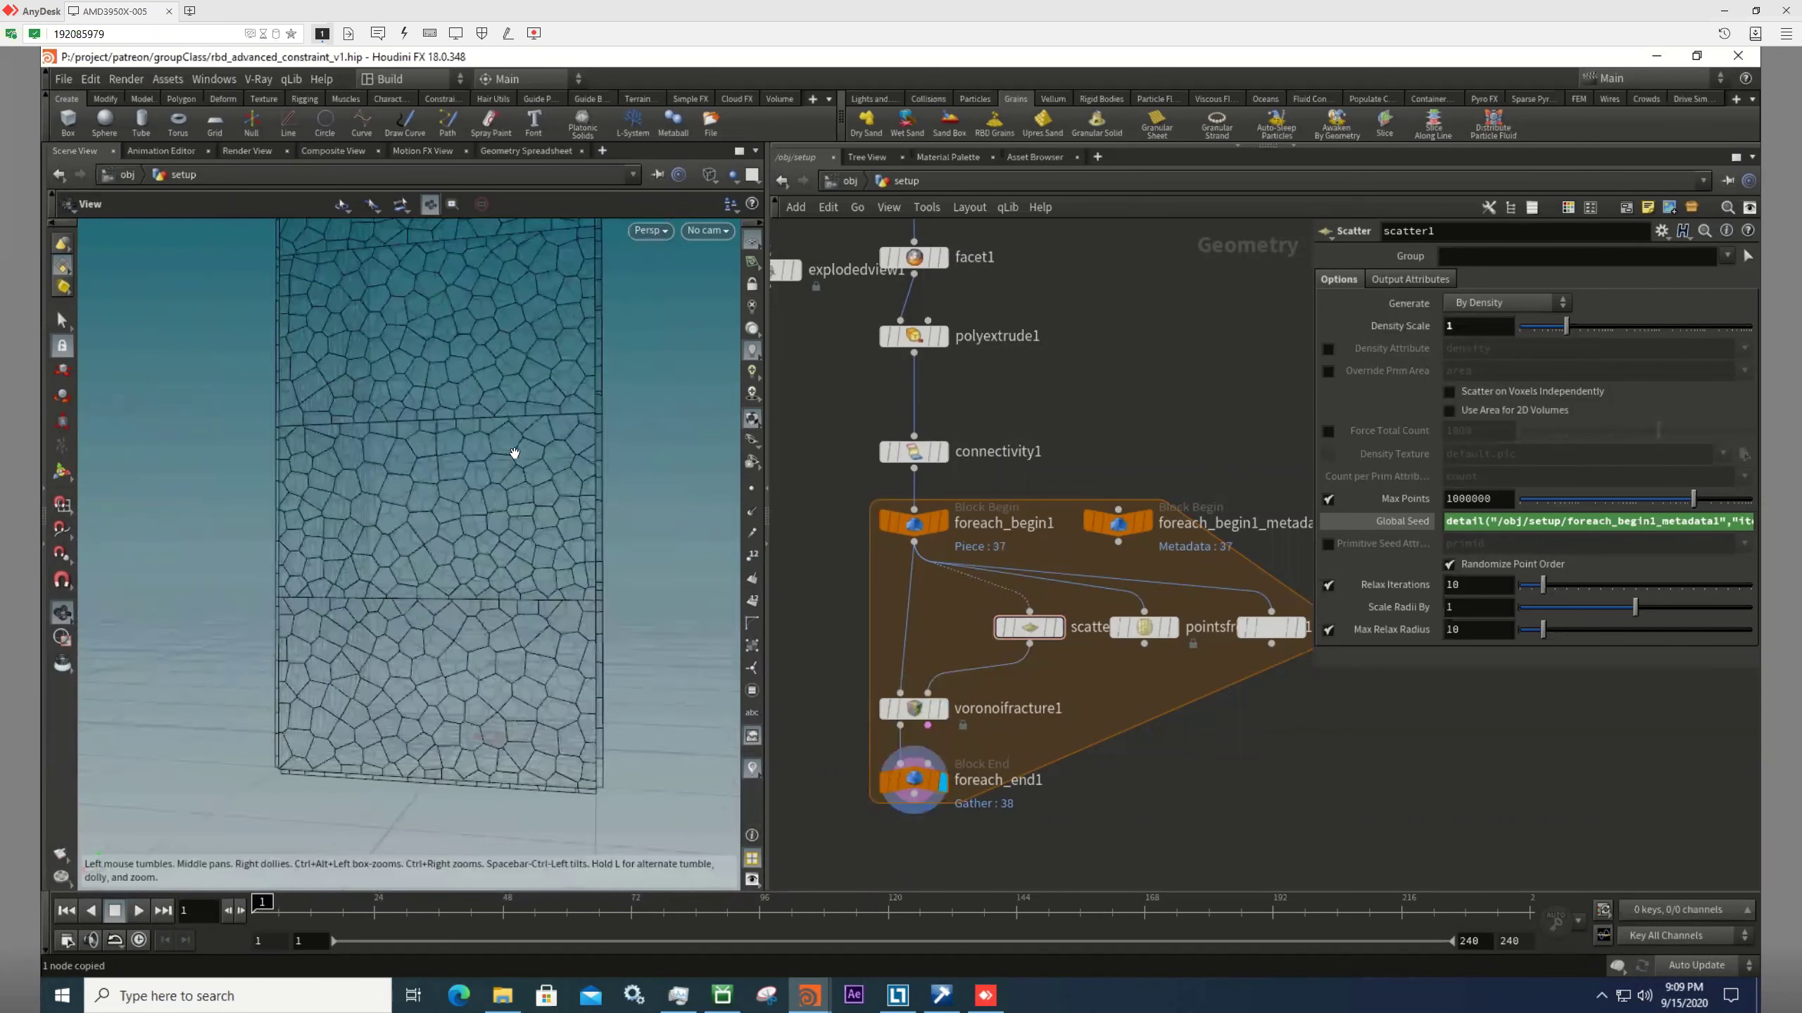
pyautogui.moveTo(514, 452); pyautogui.dragTo(556, 489)
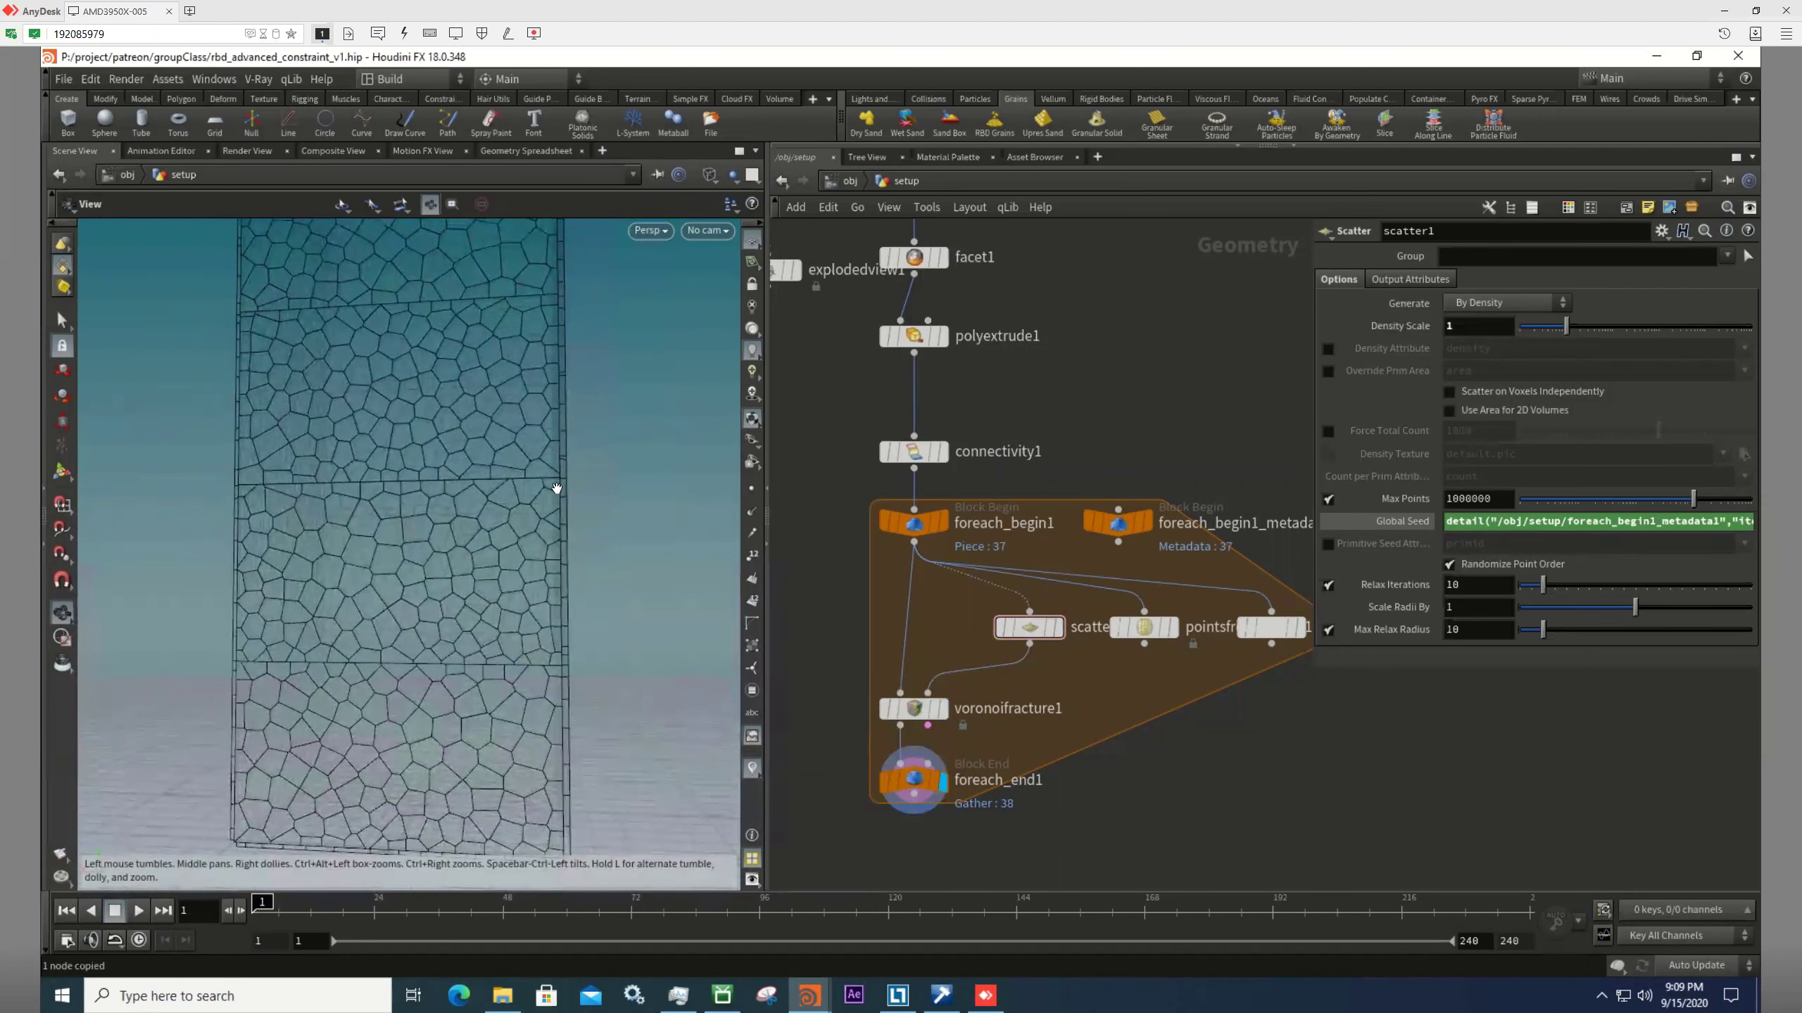
pyautogui.moveTo(561, 375)
pyautogui.mouseDown()
pyautogui.moveTo(495, 383)
pyautogui.moveTo(416, 453)
pyautogui.mouseUp()
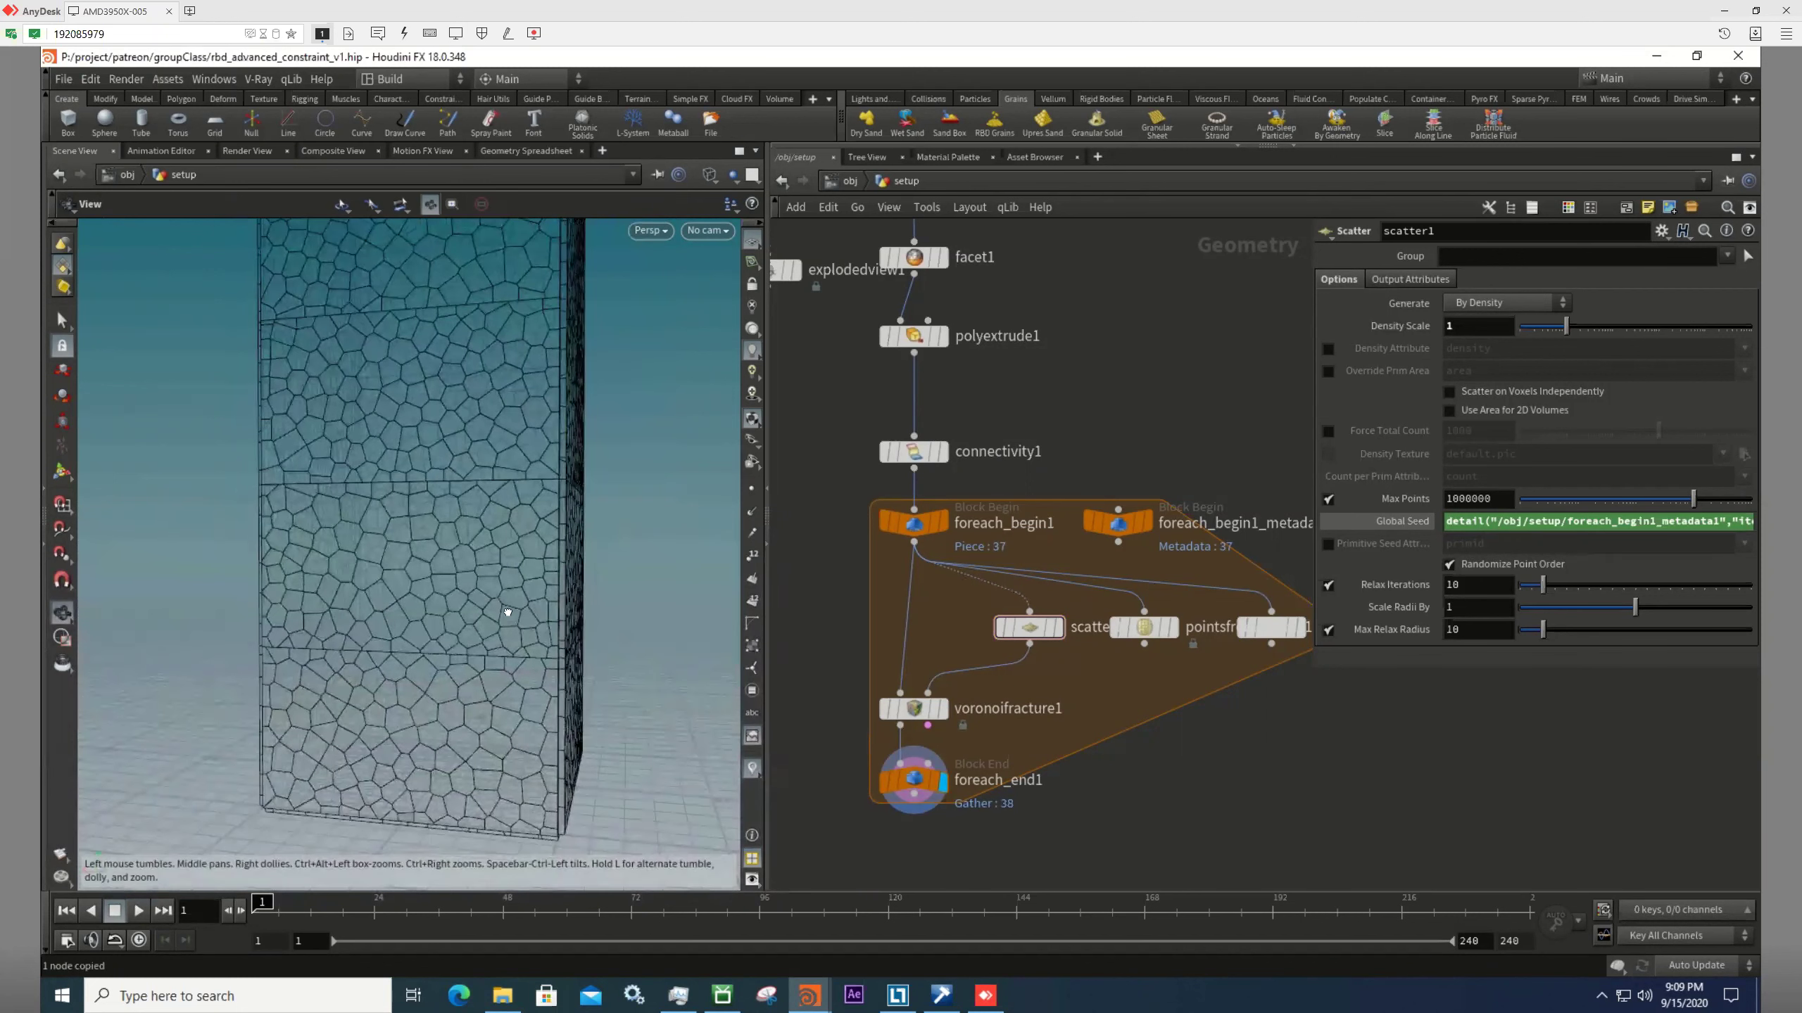
pyautogui.moveTo(507, 612)
pyautogui.mouseDown()
pyautogui.moveTo(462, 468)
pyautogui.moveTo(638, 298)
pyautogui.mouseUp()
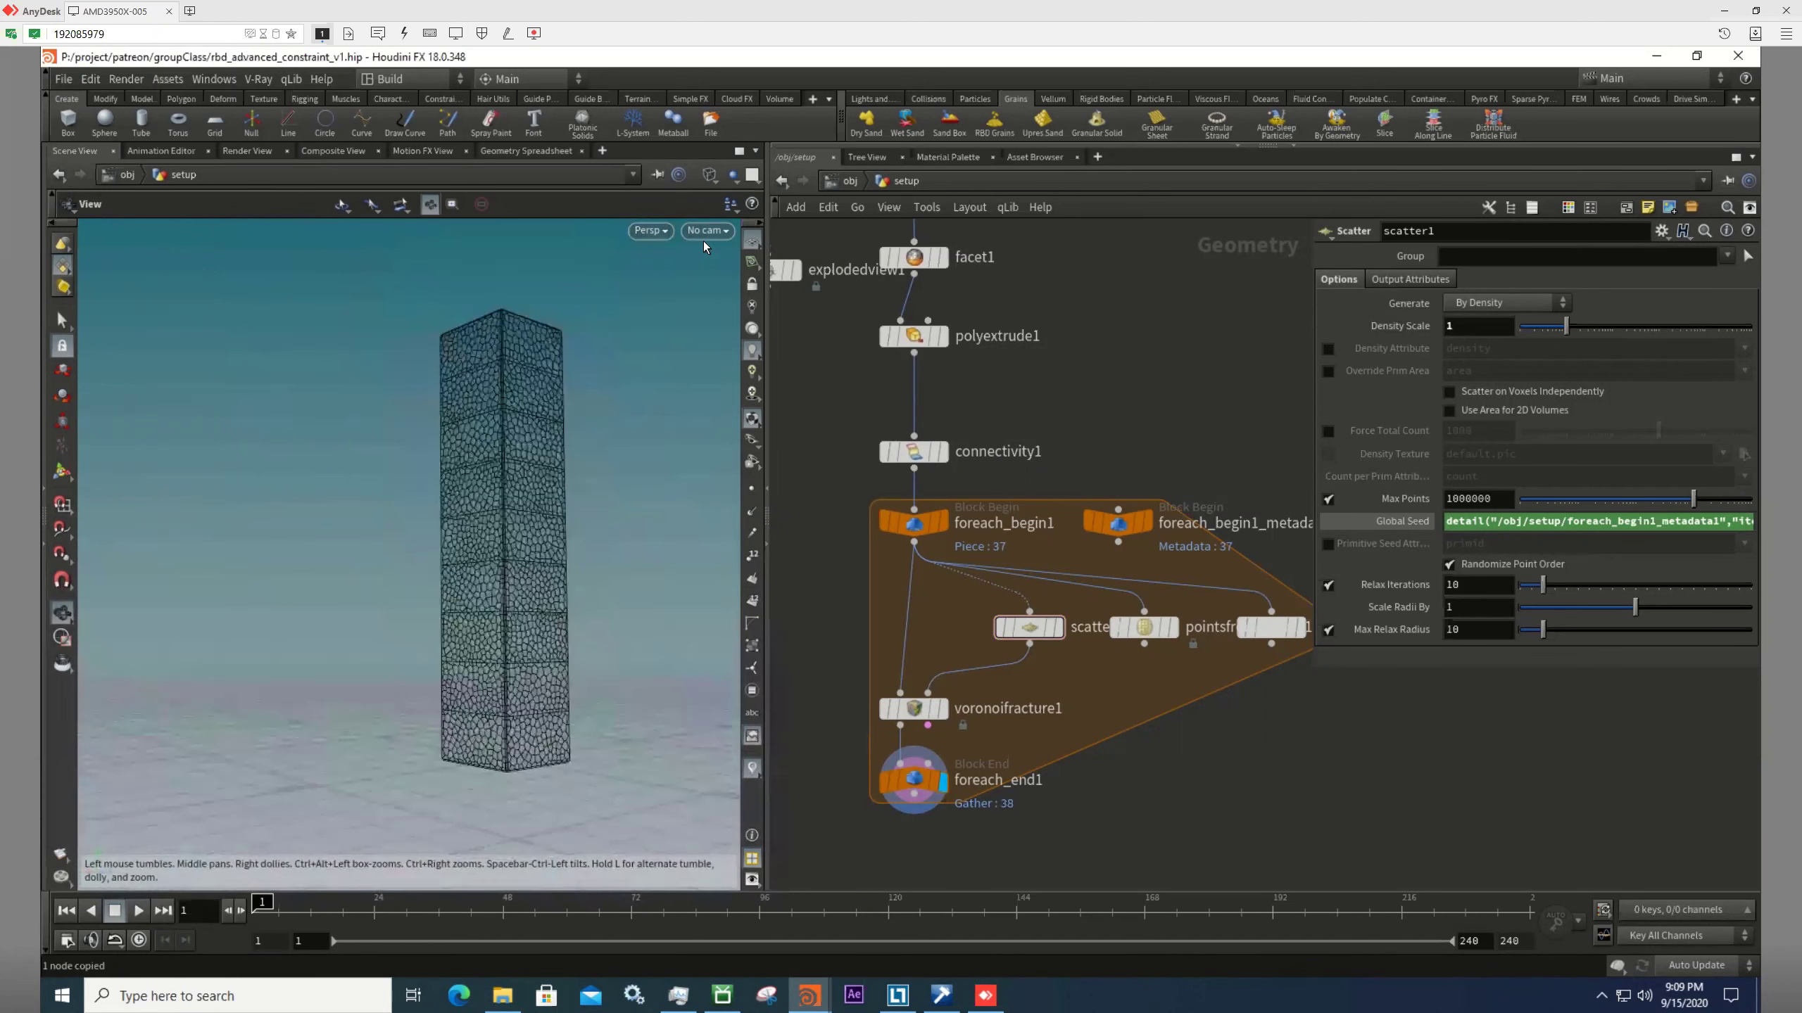
pyautogui.click(706, 232)
pyautogui.click(749, 314)
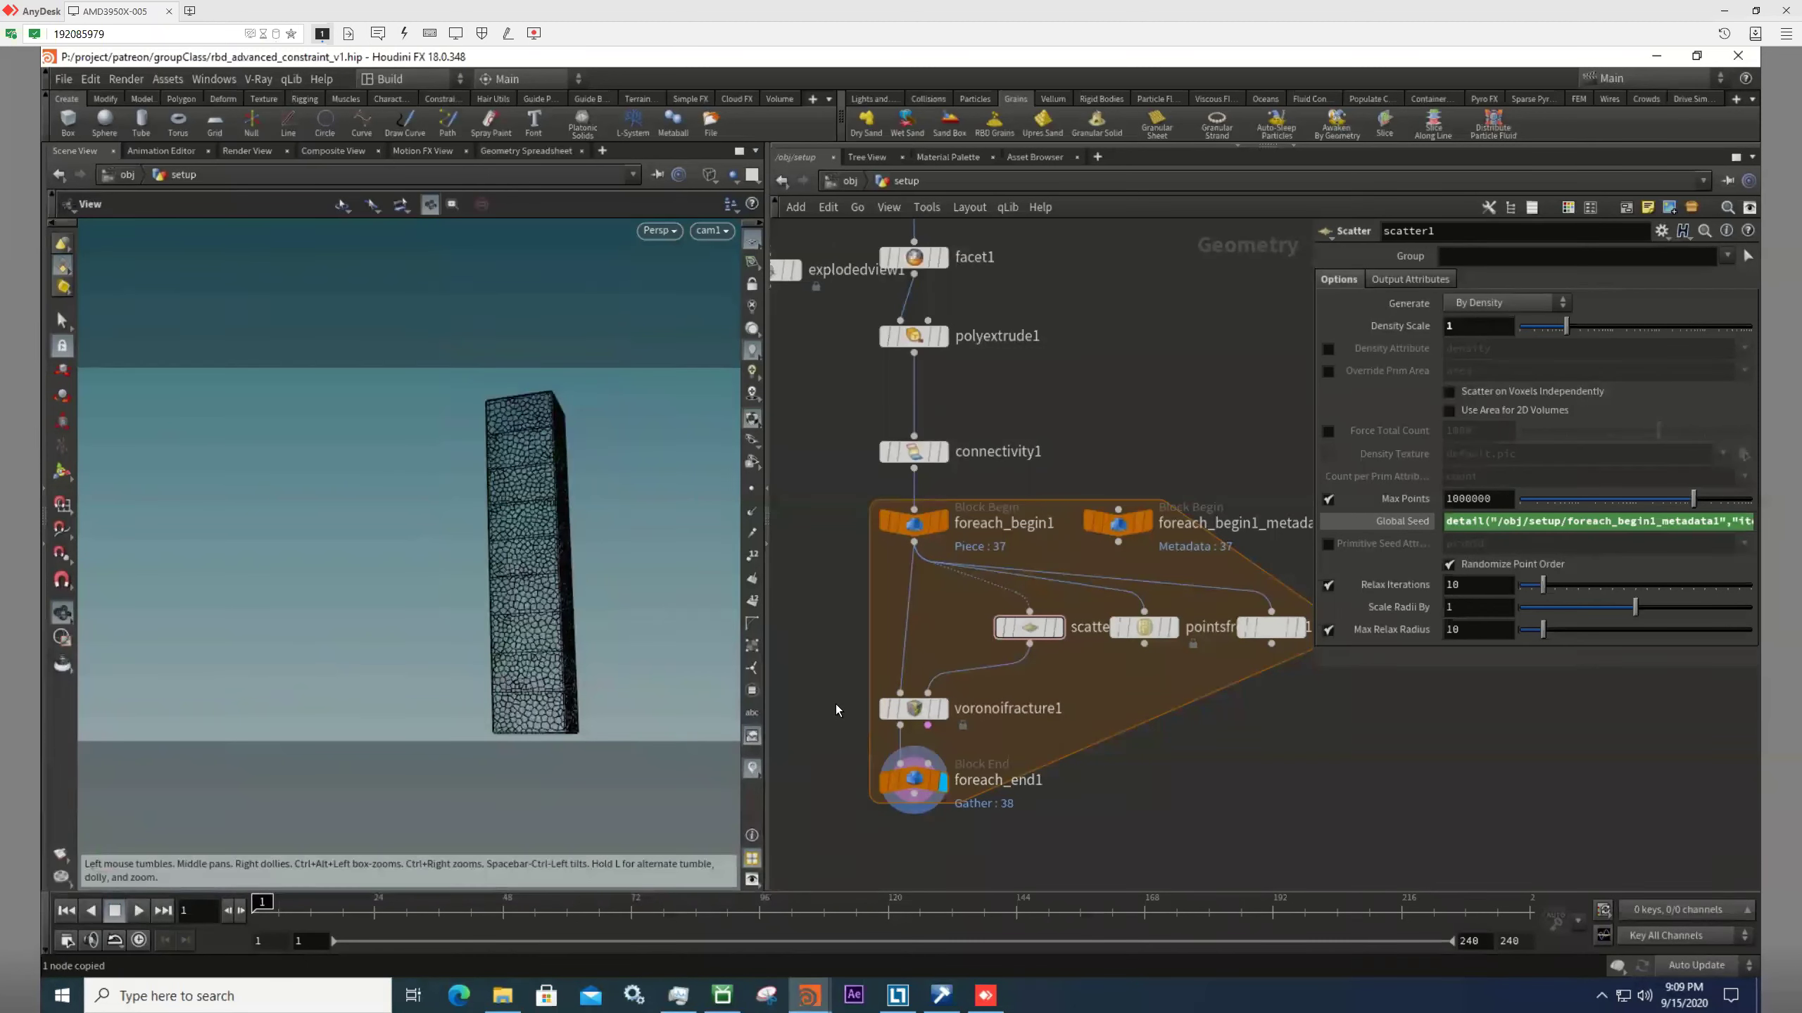
# Step: Try a scatter Density Scale of 5, then settle on 2
pyautogui.click(922, 708)
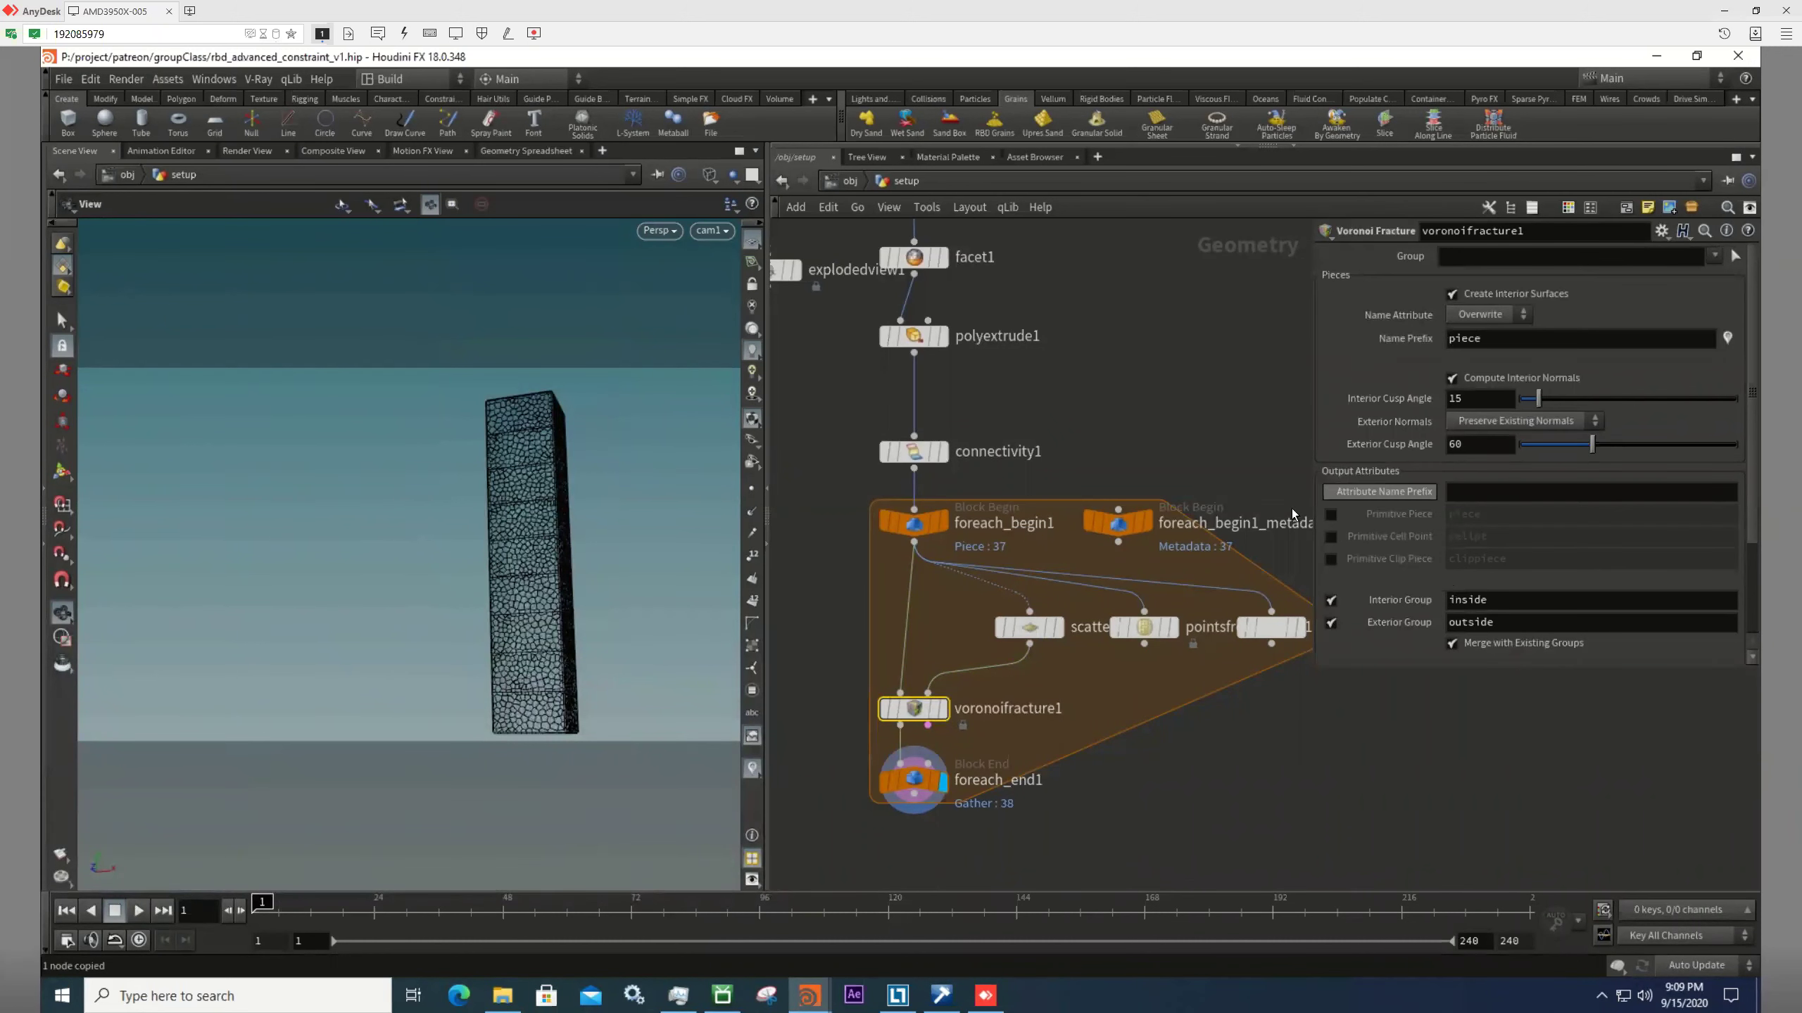
pyautogui.click(1038, 628)
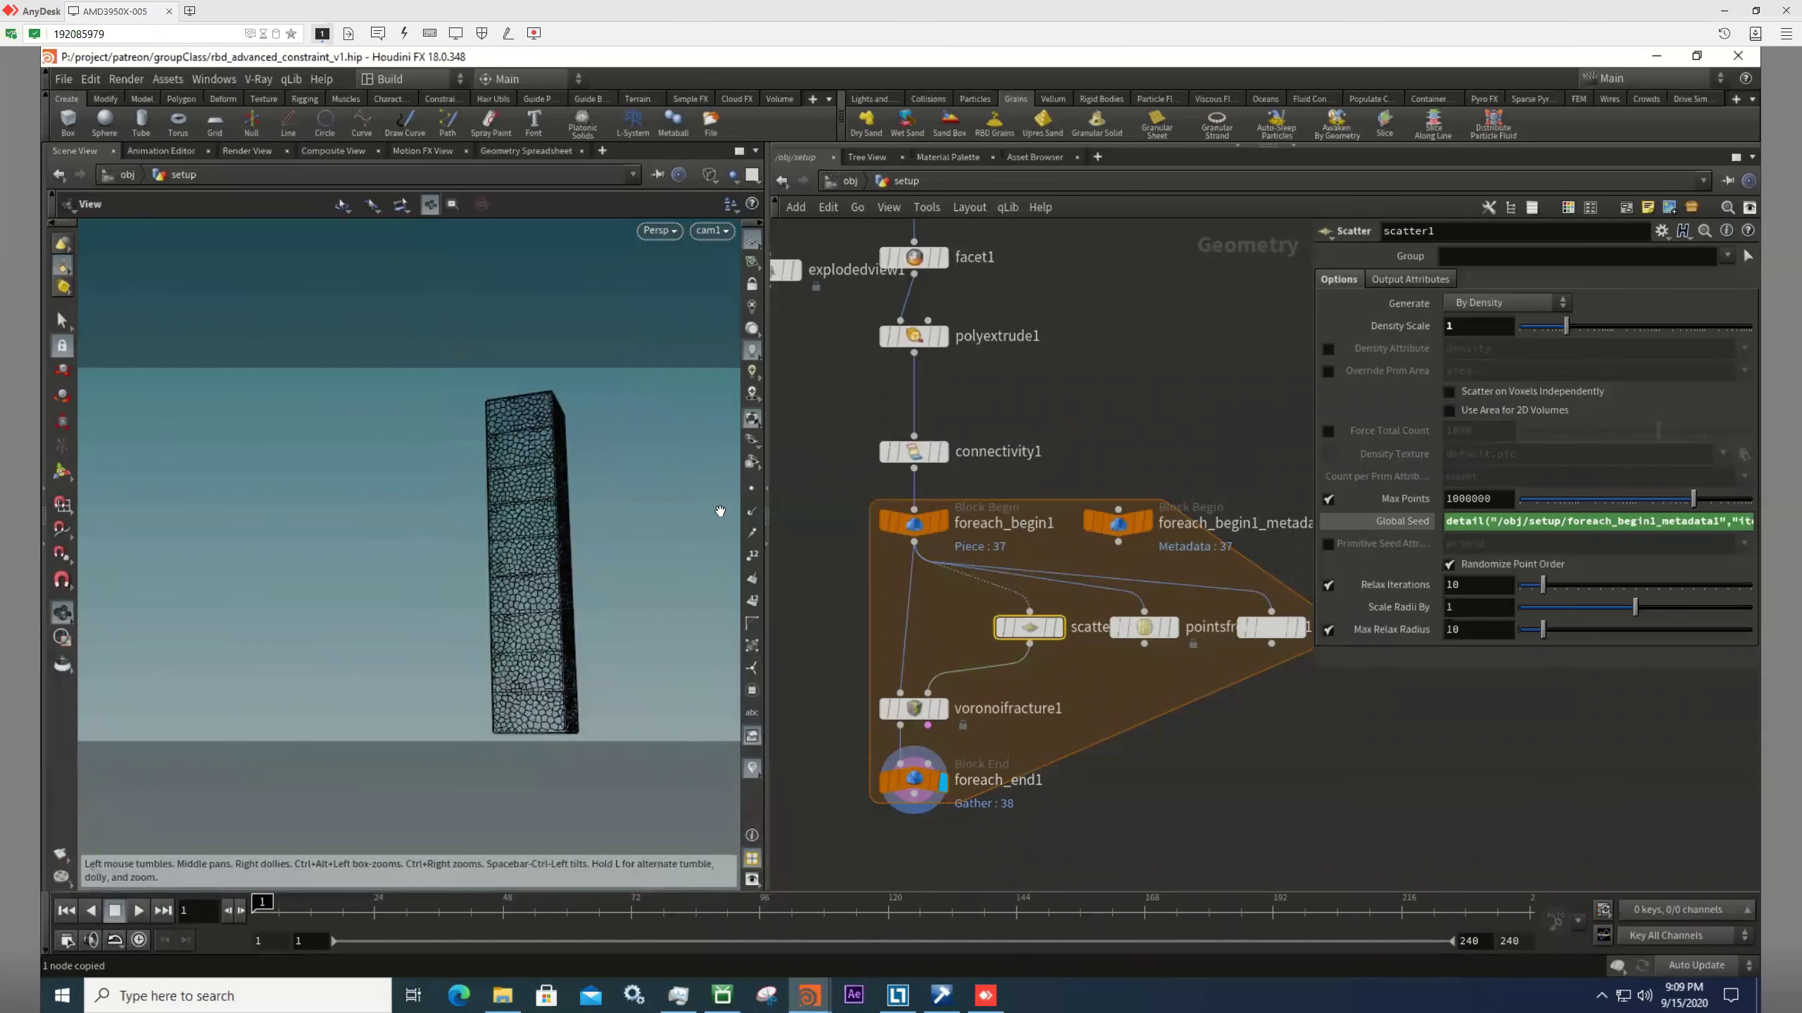
pyautogui.click(1471, 330)
pyautogui.write('5')
pyautogui.press('Return')
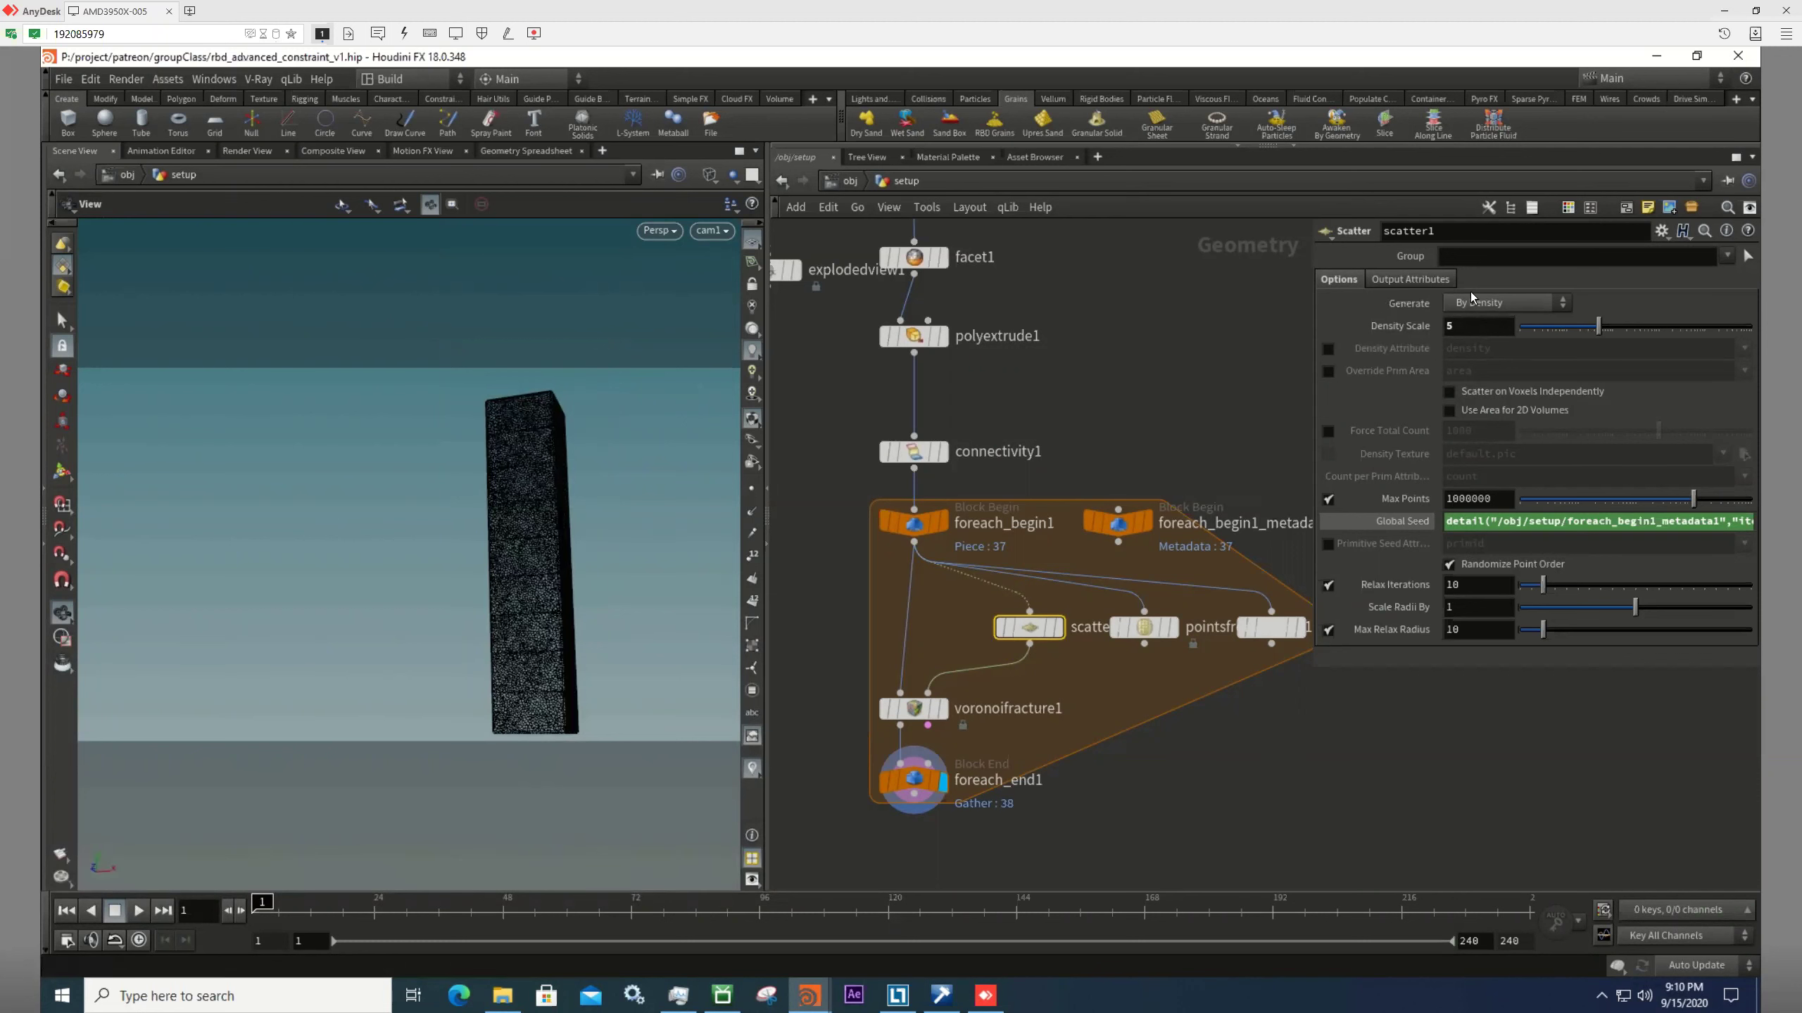
pyautogui.click(1475, 325)
pyautogui.write('2')
pyautogui.press('Return')
pyautogui.moveTo(1168, 813); pyautogui.dragTo(1238, 650, button='middle')
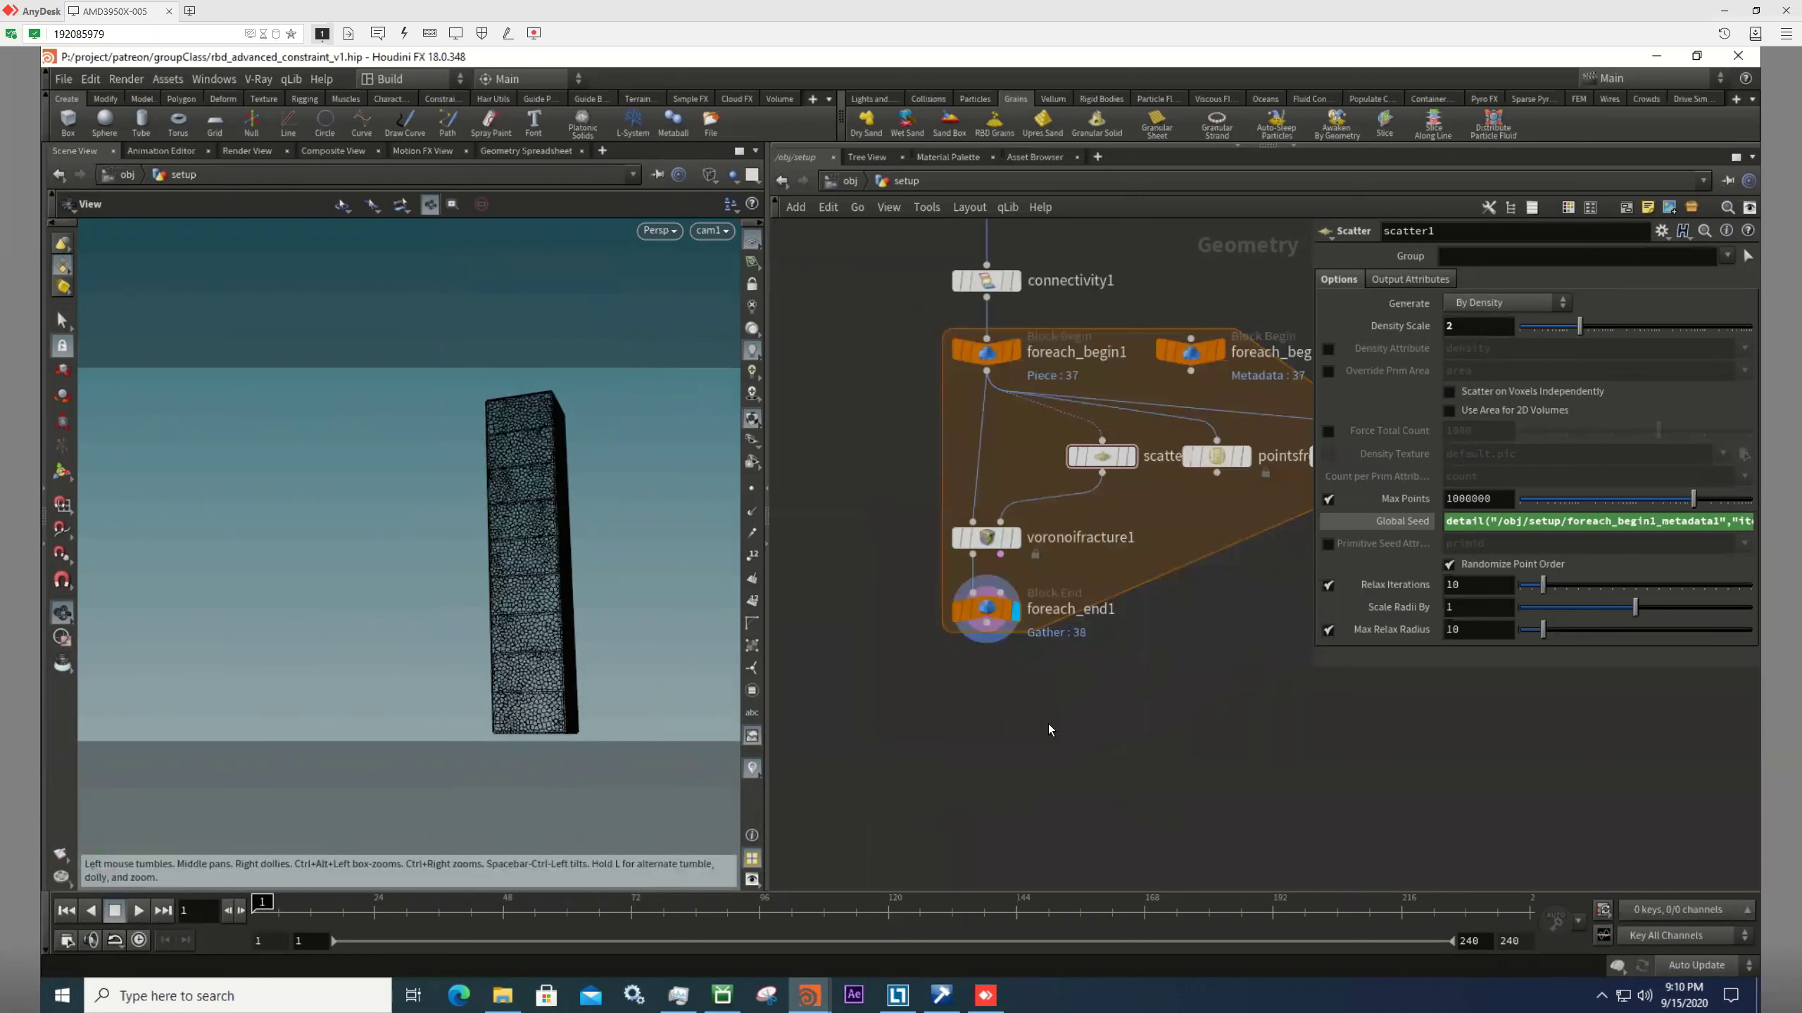
# Step: Check foreach_end1's output and node information
pyautogui.scroll(-2, 1048, 667)
pyautogui.scroll(-2, 1050, 618)
pyautogui.click(1023, 580)
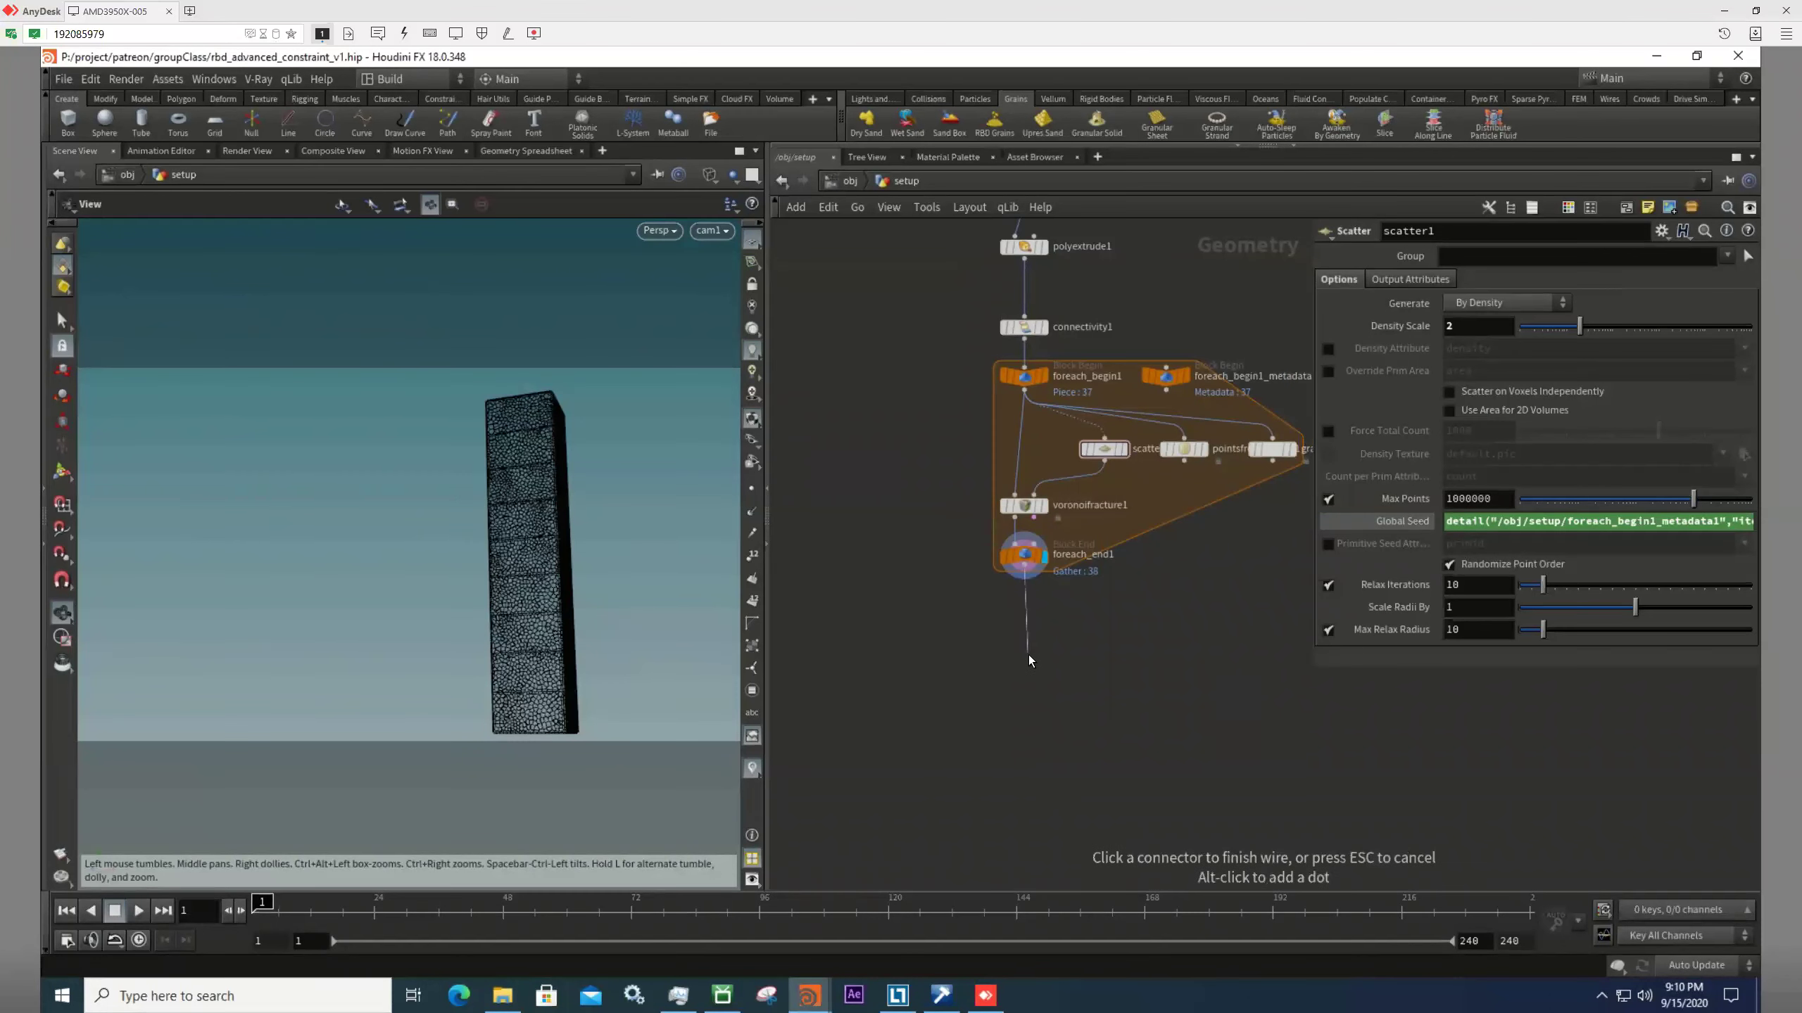
pyautogui.click(1027, 656)
pyautogui.press('Escape')
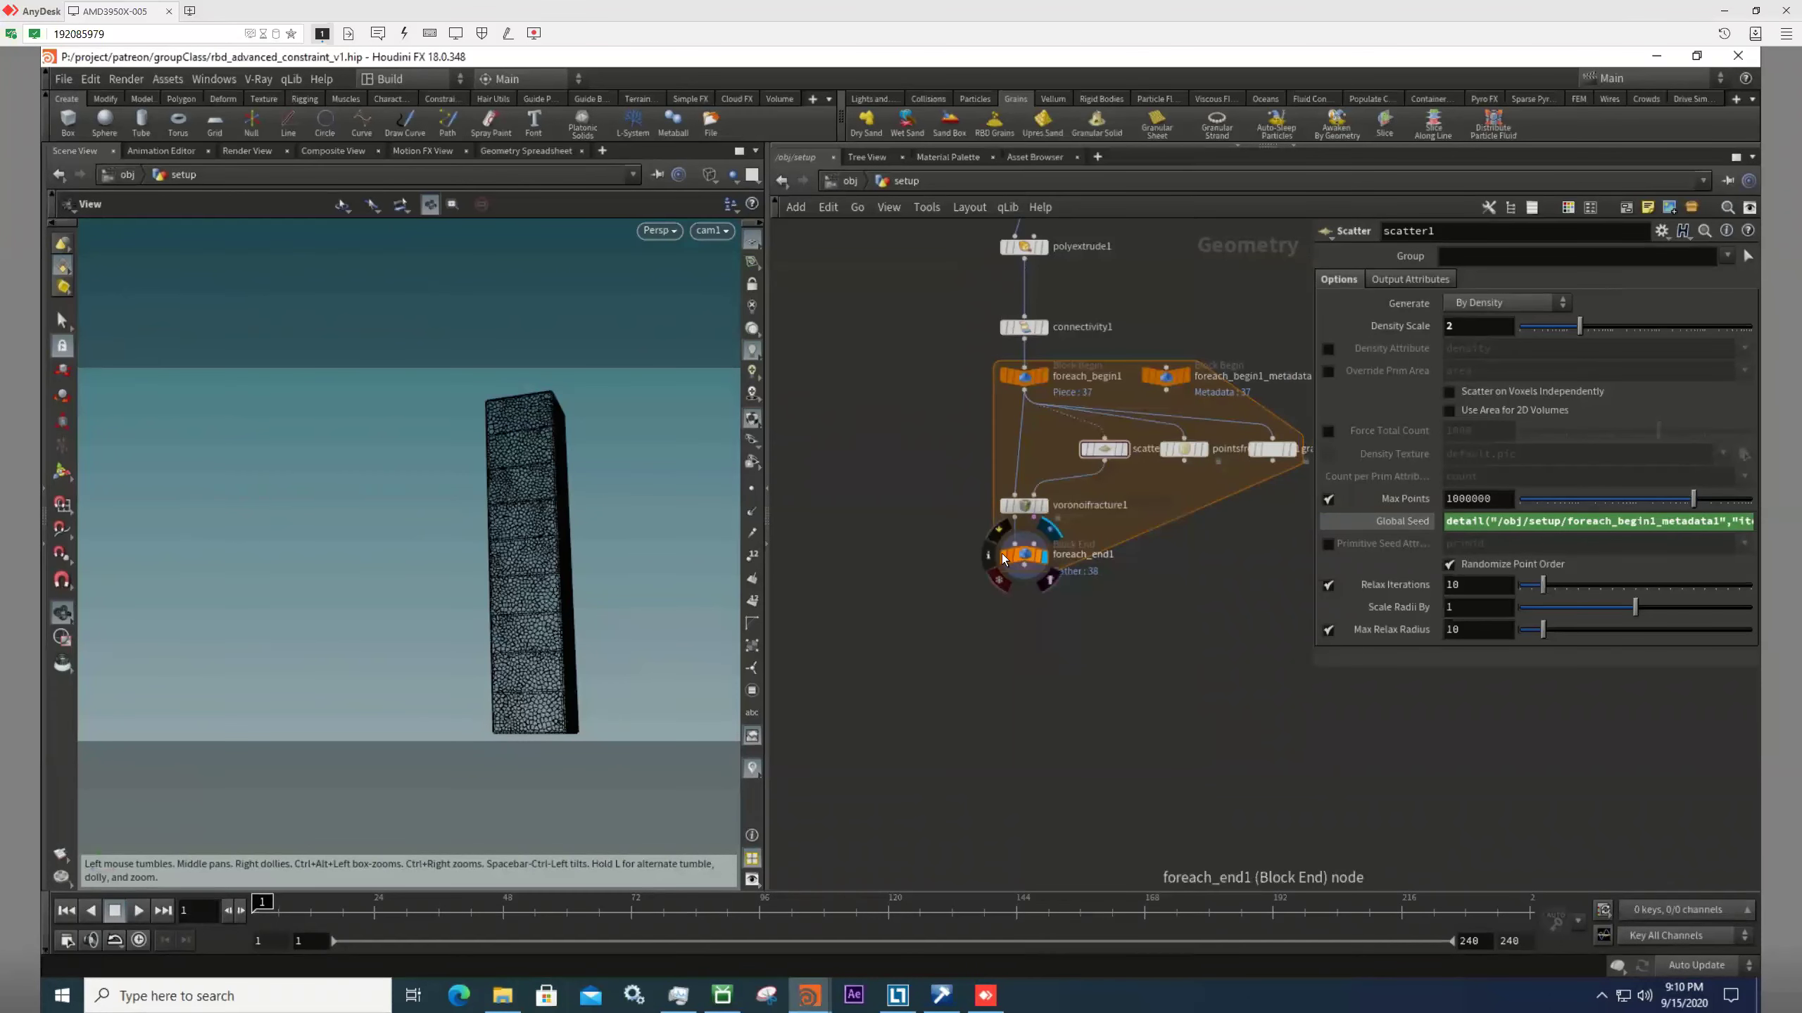
pyautogui.click(988, 556)
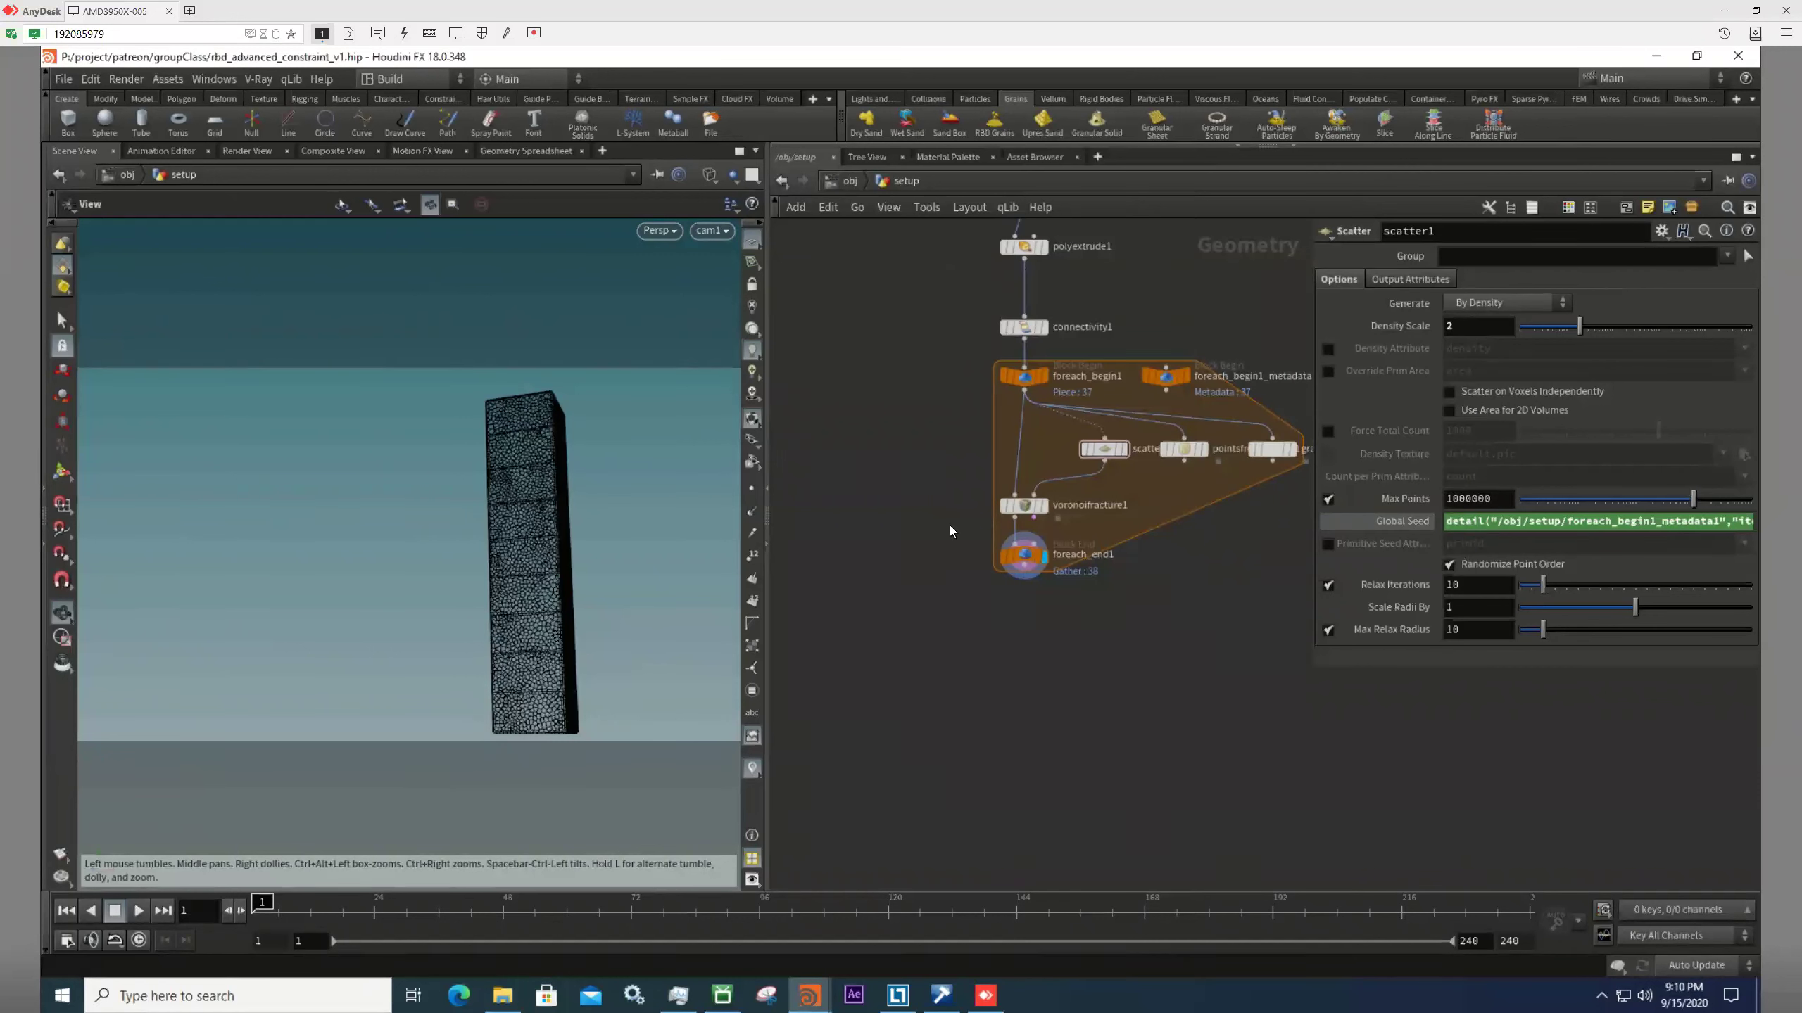
# Step: Add assemble1 with Create Packed Geometry on and view its 9,149 packed fragments
pyautogui.click(1023, 579)
pyautogui.press('Tab')
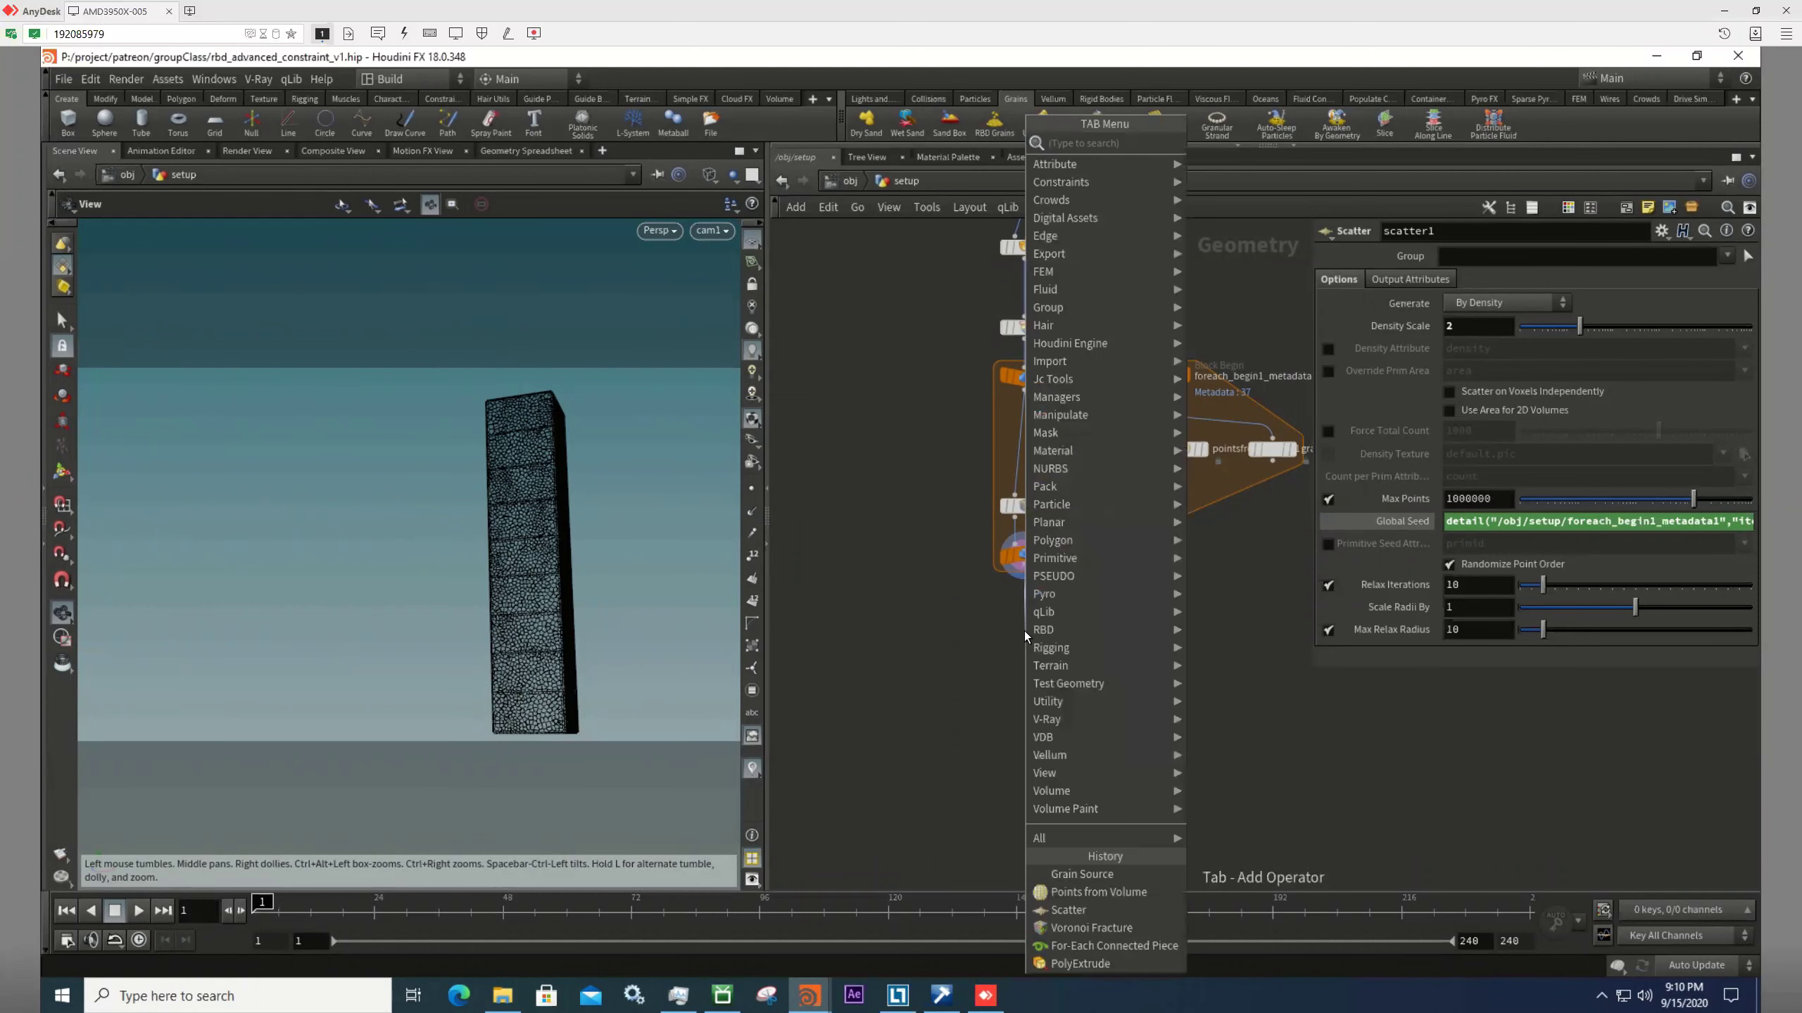
pyautogui.write('assemble')
pyautogui.press('Return')
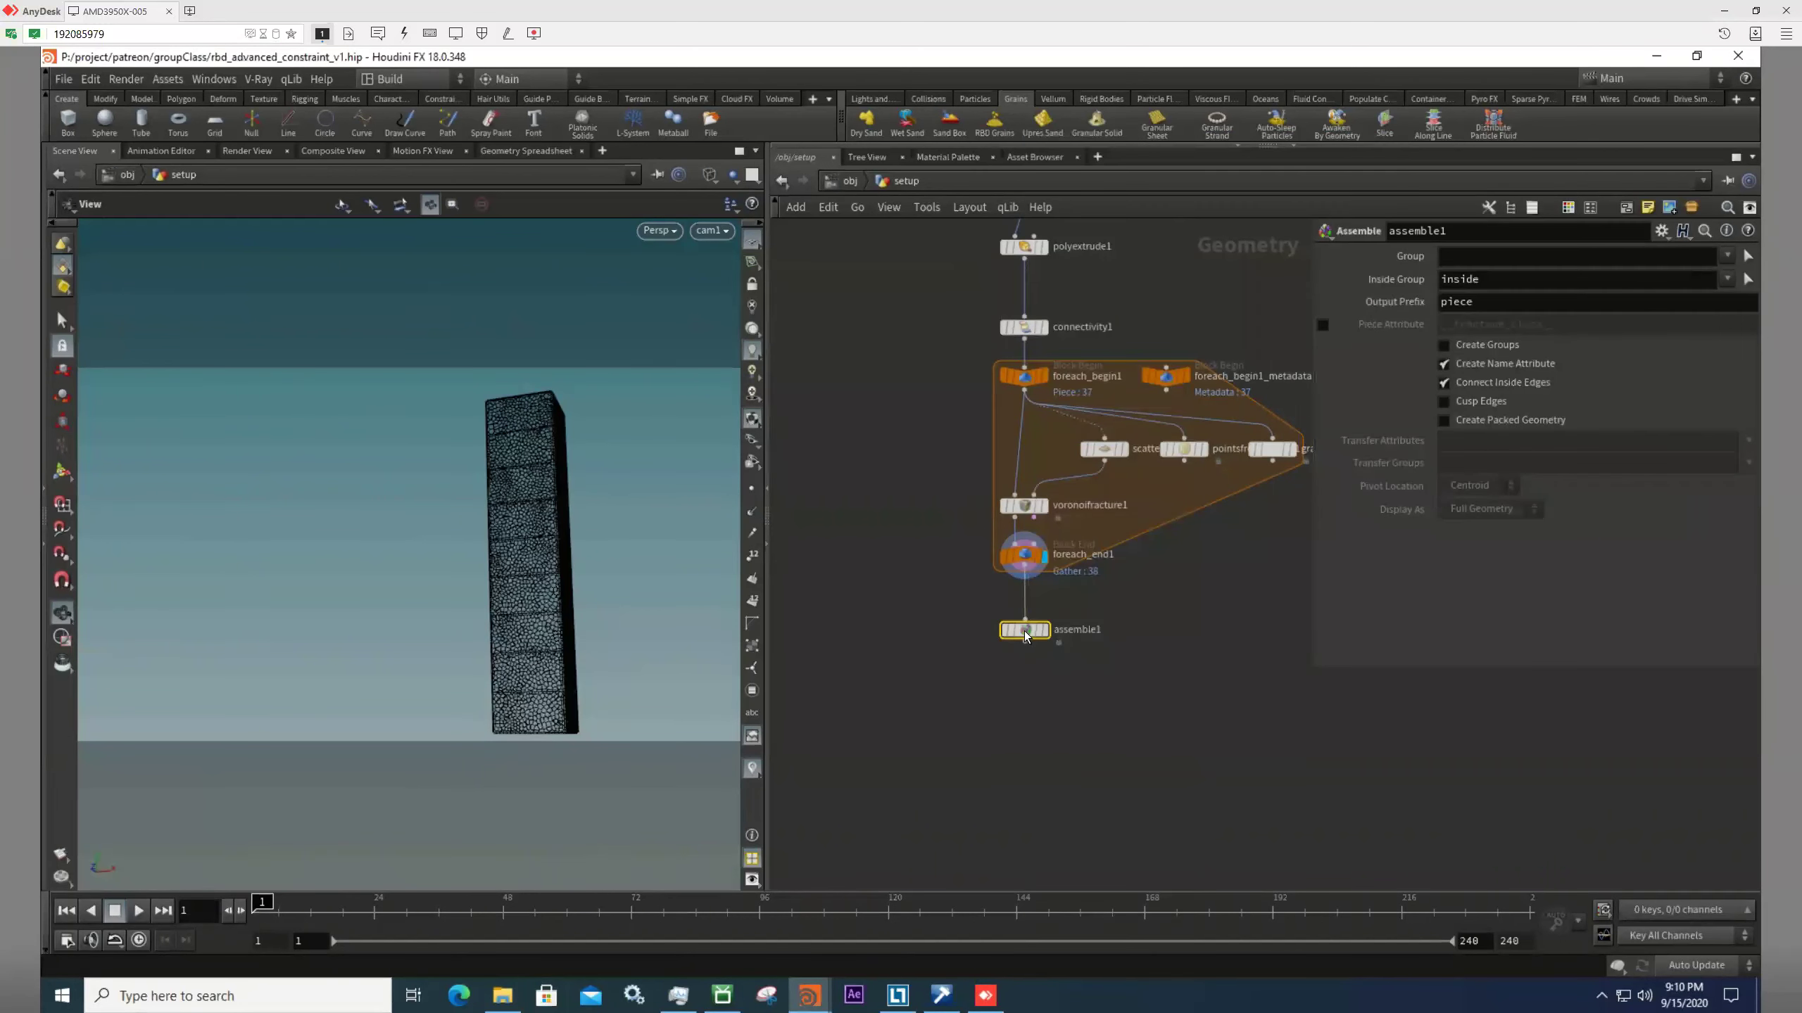
pyautogui.click(1492, 421)
pyautogui.moveTo(1024, 629)
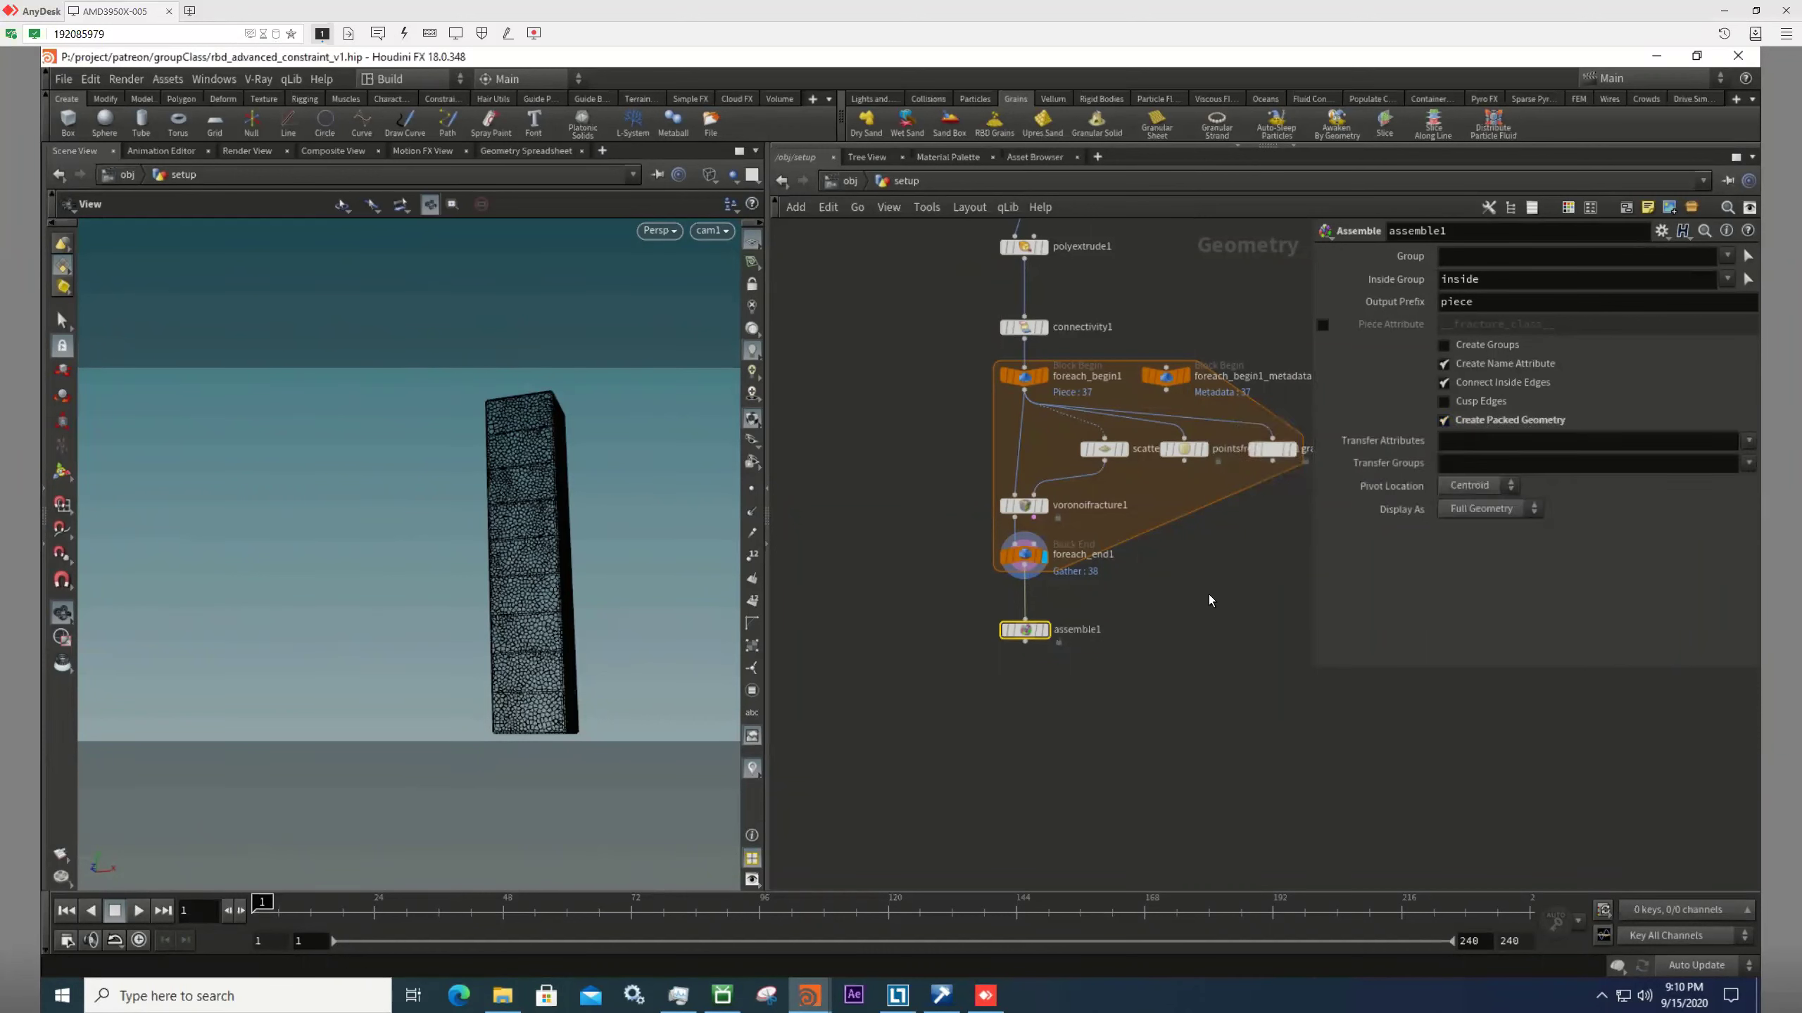
pyautogui.click(990, 630)
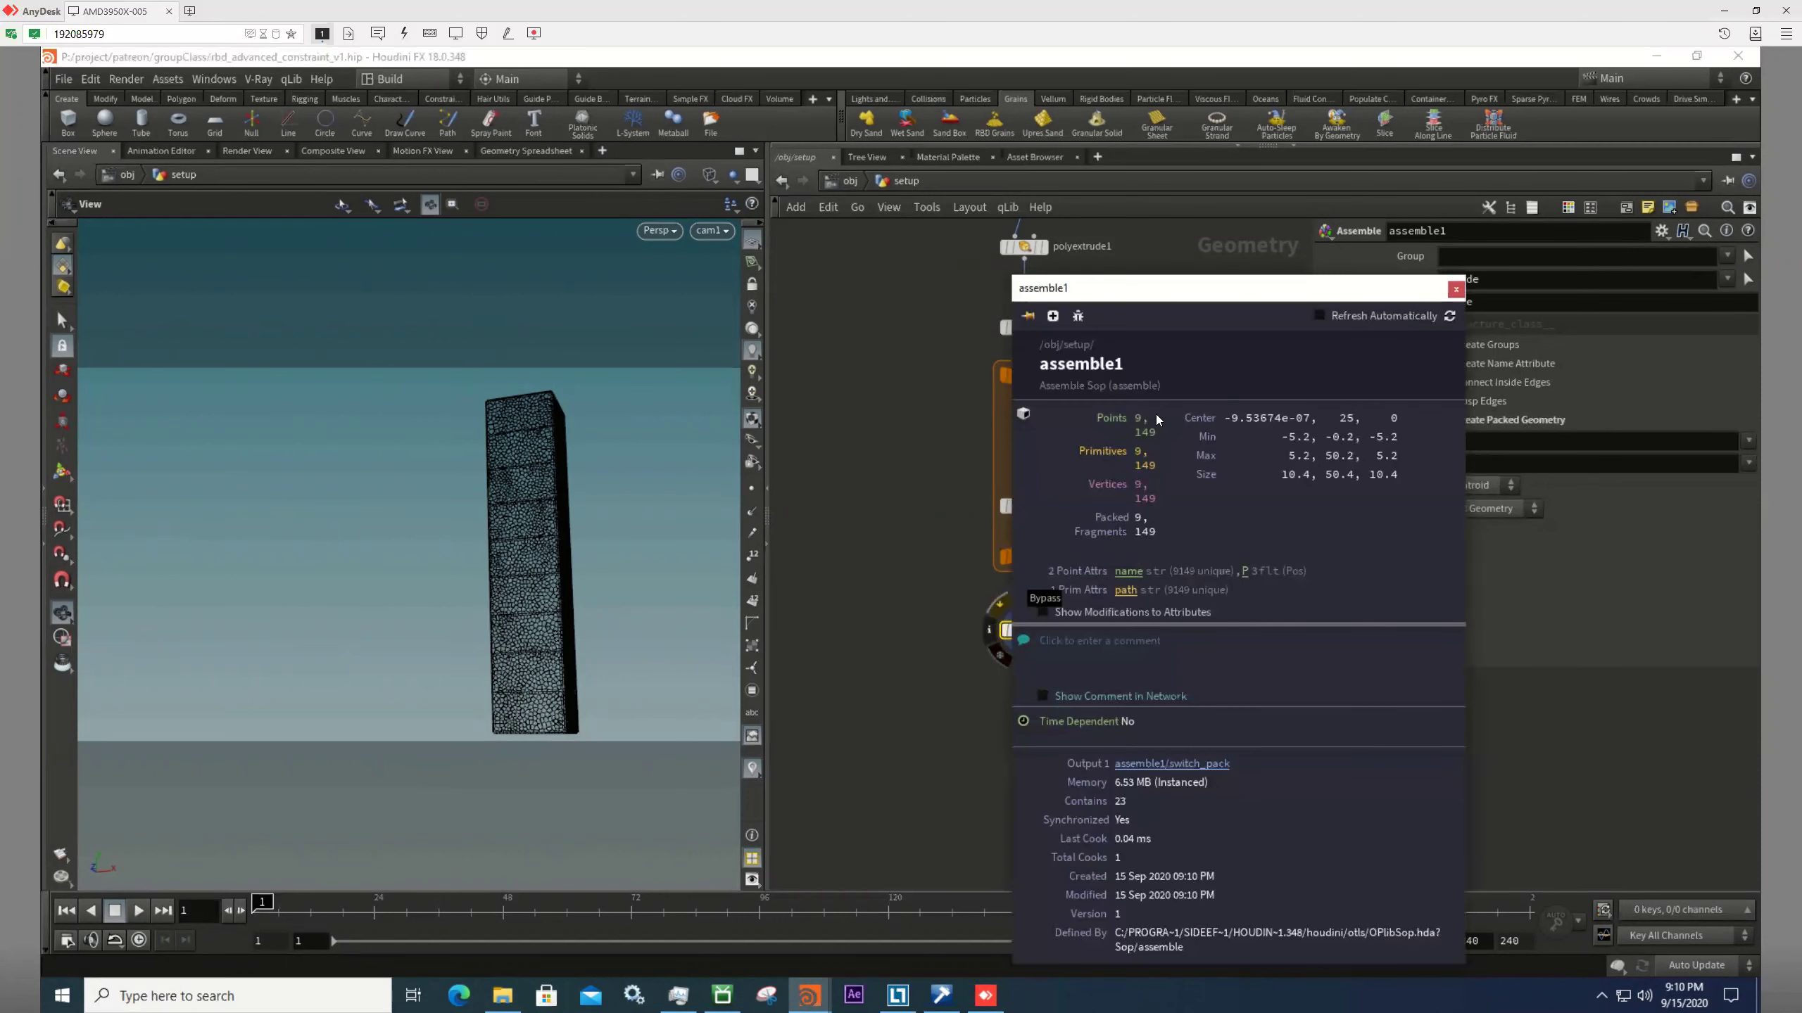
# Step: Set assemble1's Output Prefix to 'building' and verify the names in the Geometry Spreadsheet
pyautogui.click(1454, 292)
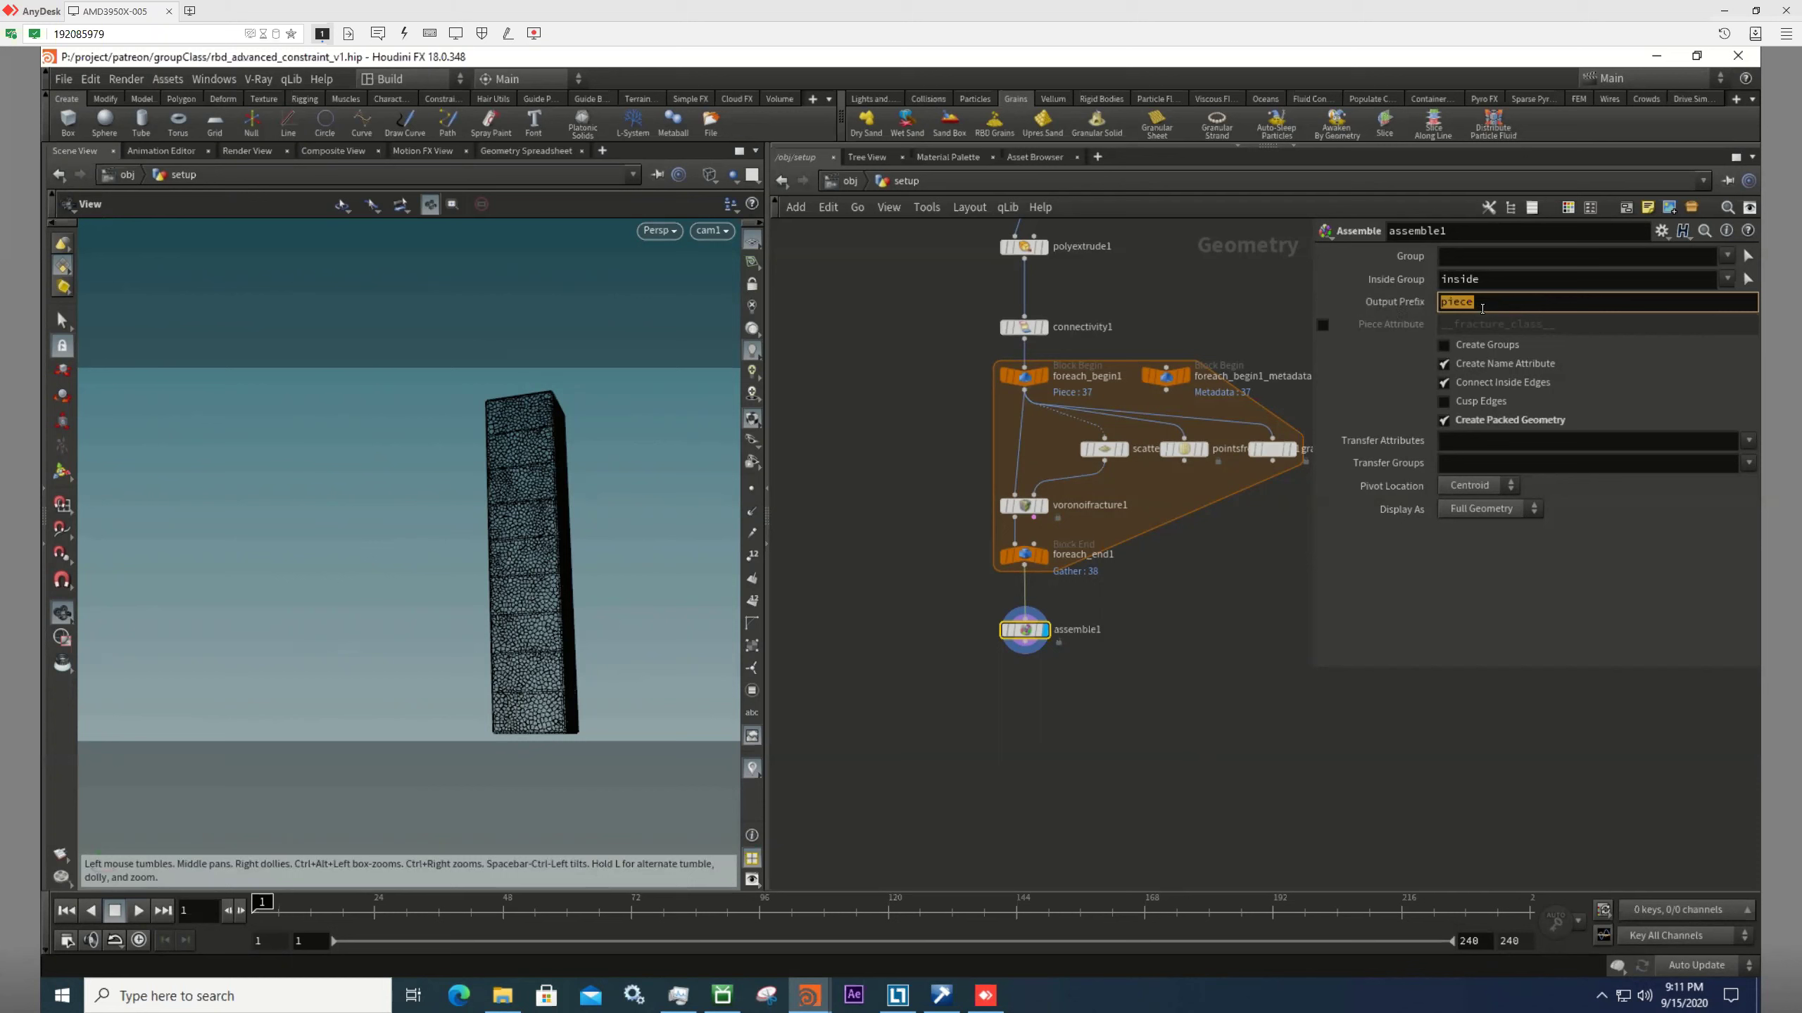
pyautogui.write('building')
pyautogui.press('Return')
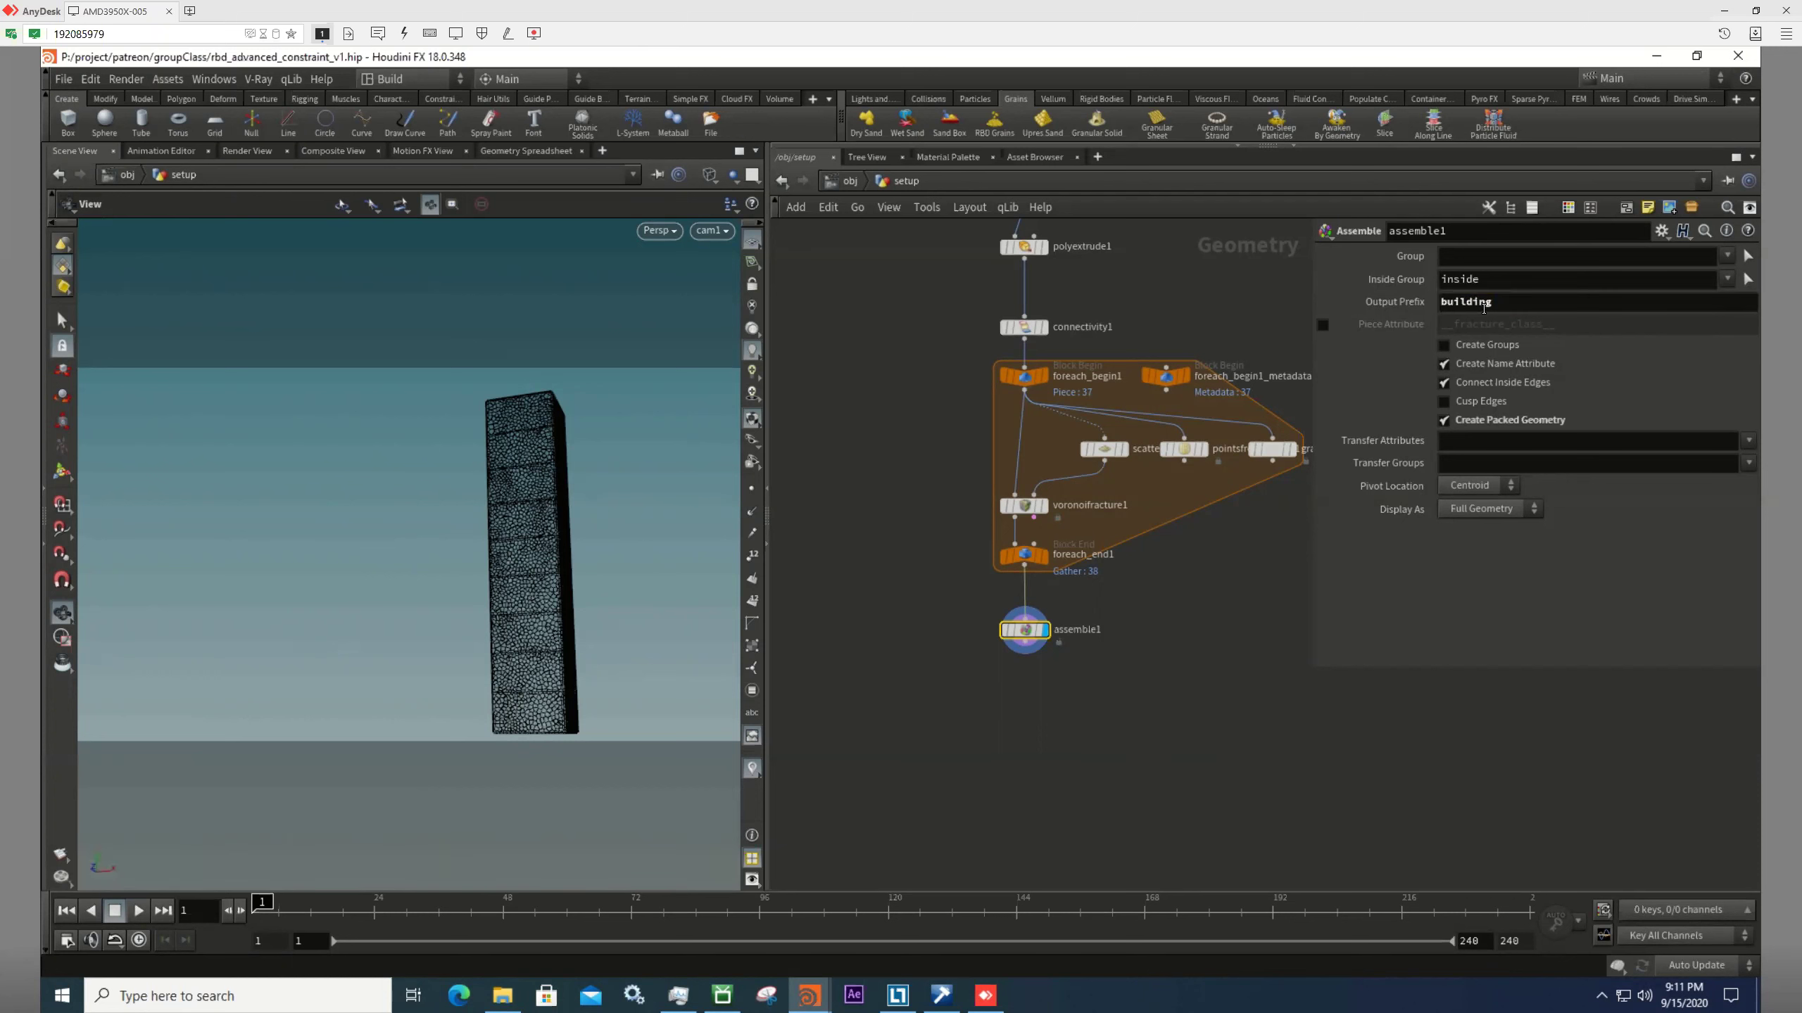
pyautogui.rightClick(1026, 627)
pyautogui.click(1066, 740)
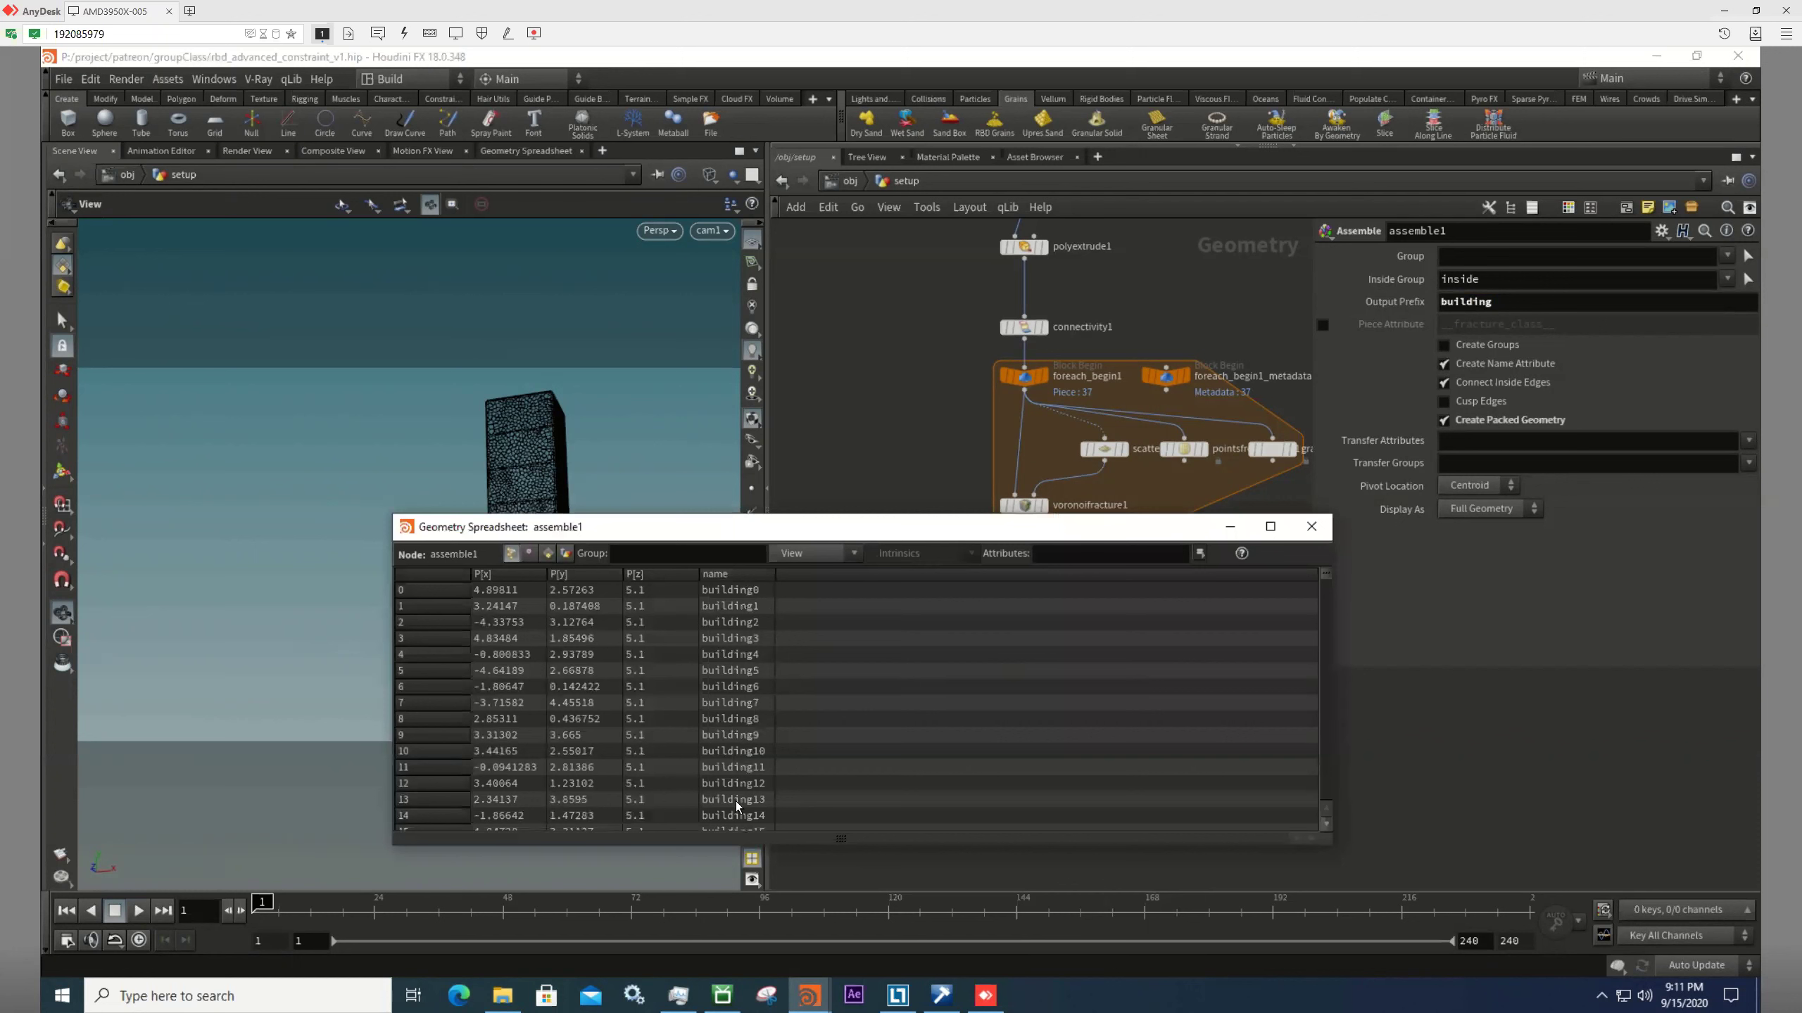
pyautogui.click(1311, 526)
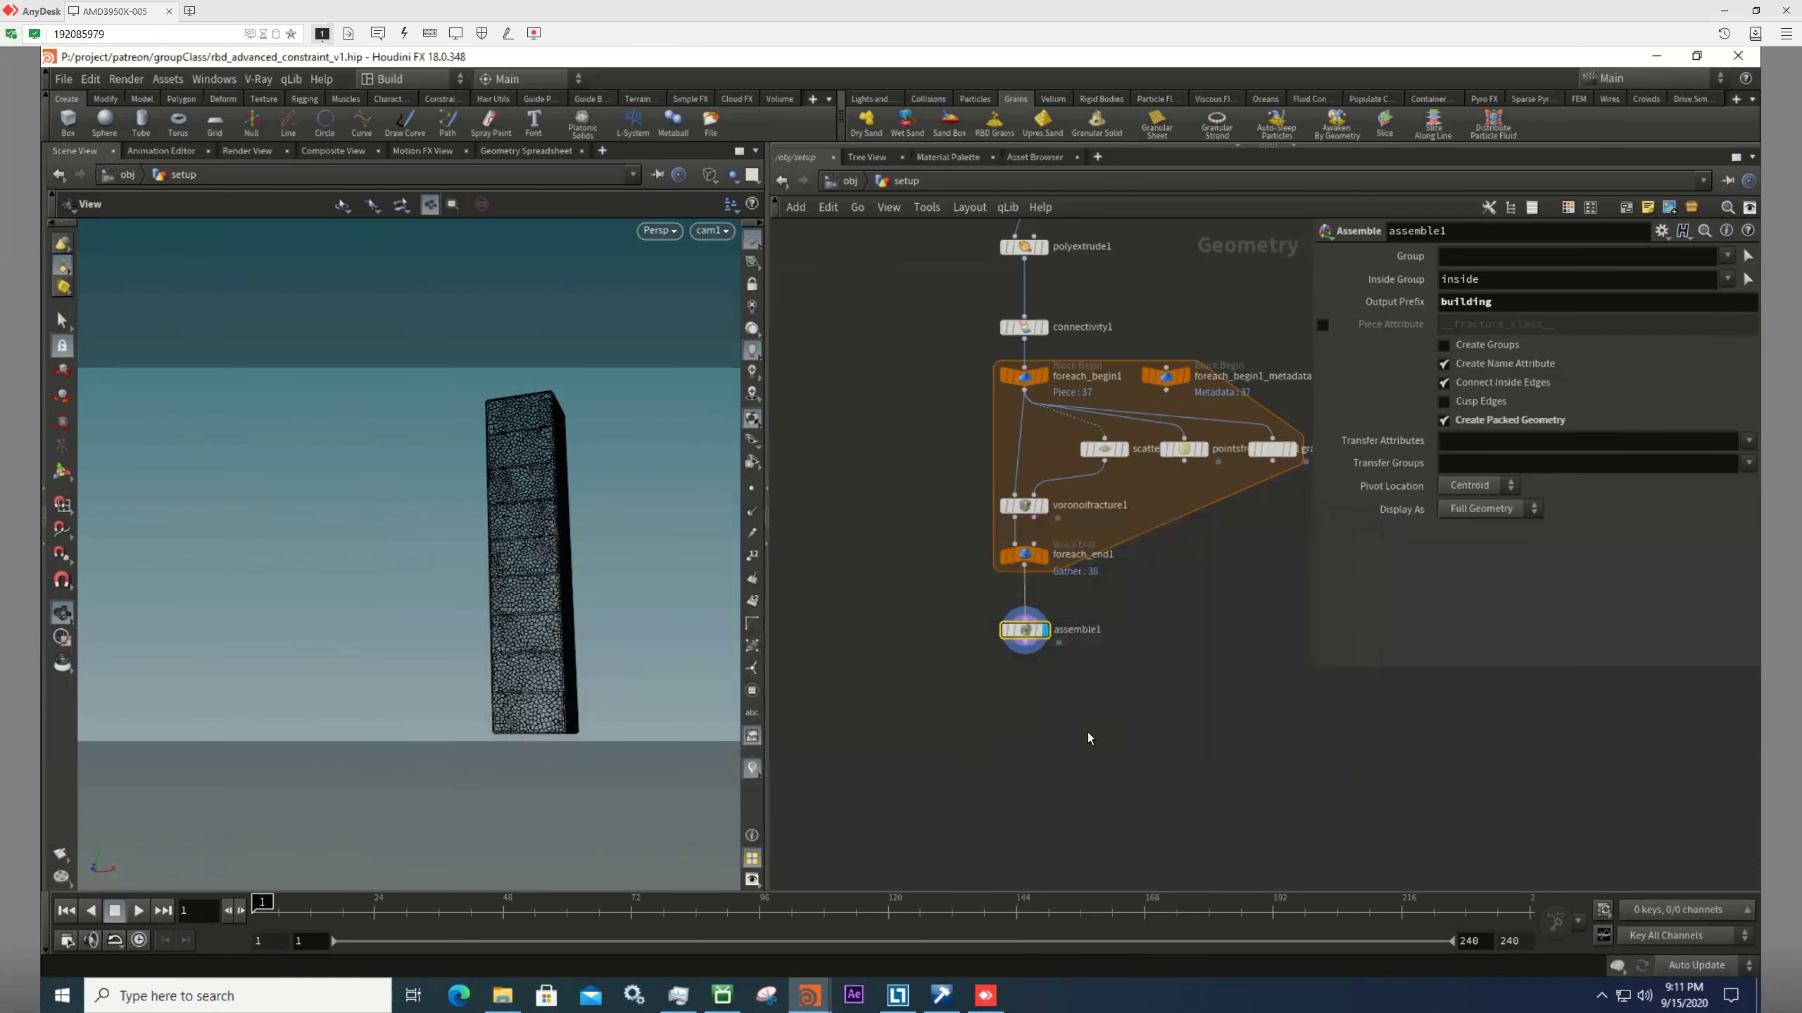
pyautogui.moveTo(1029, 672); pyautogui.dragTo(1017, 619, button='middle')
# Step: Add a File Cache node below assemble1
pyautogui.press('Tab')
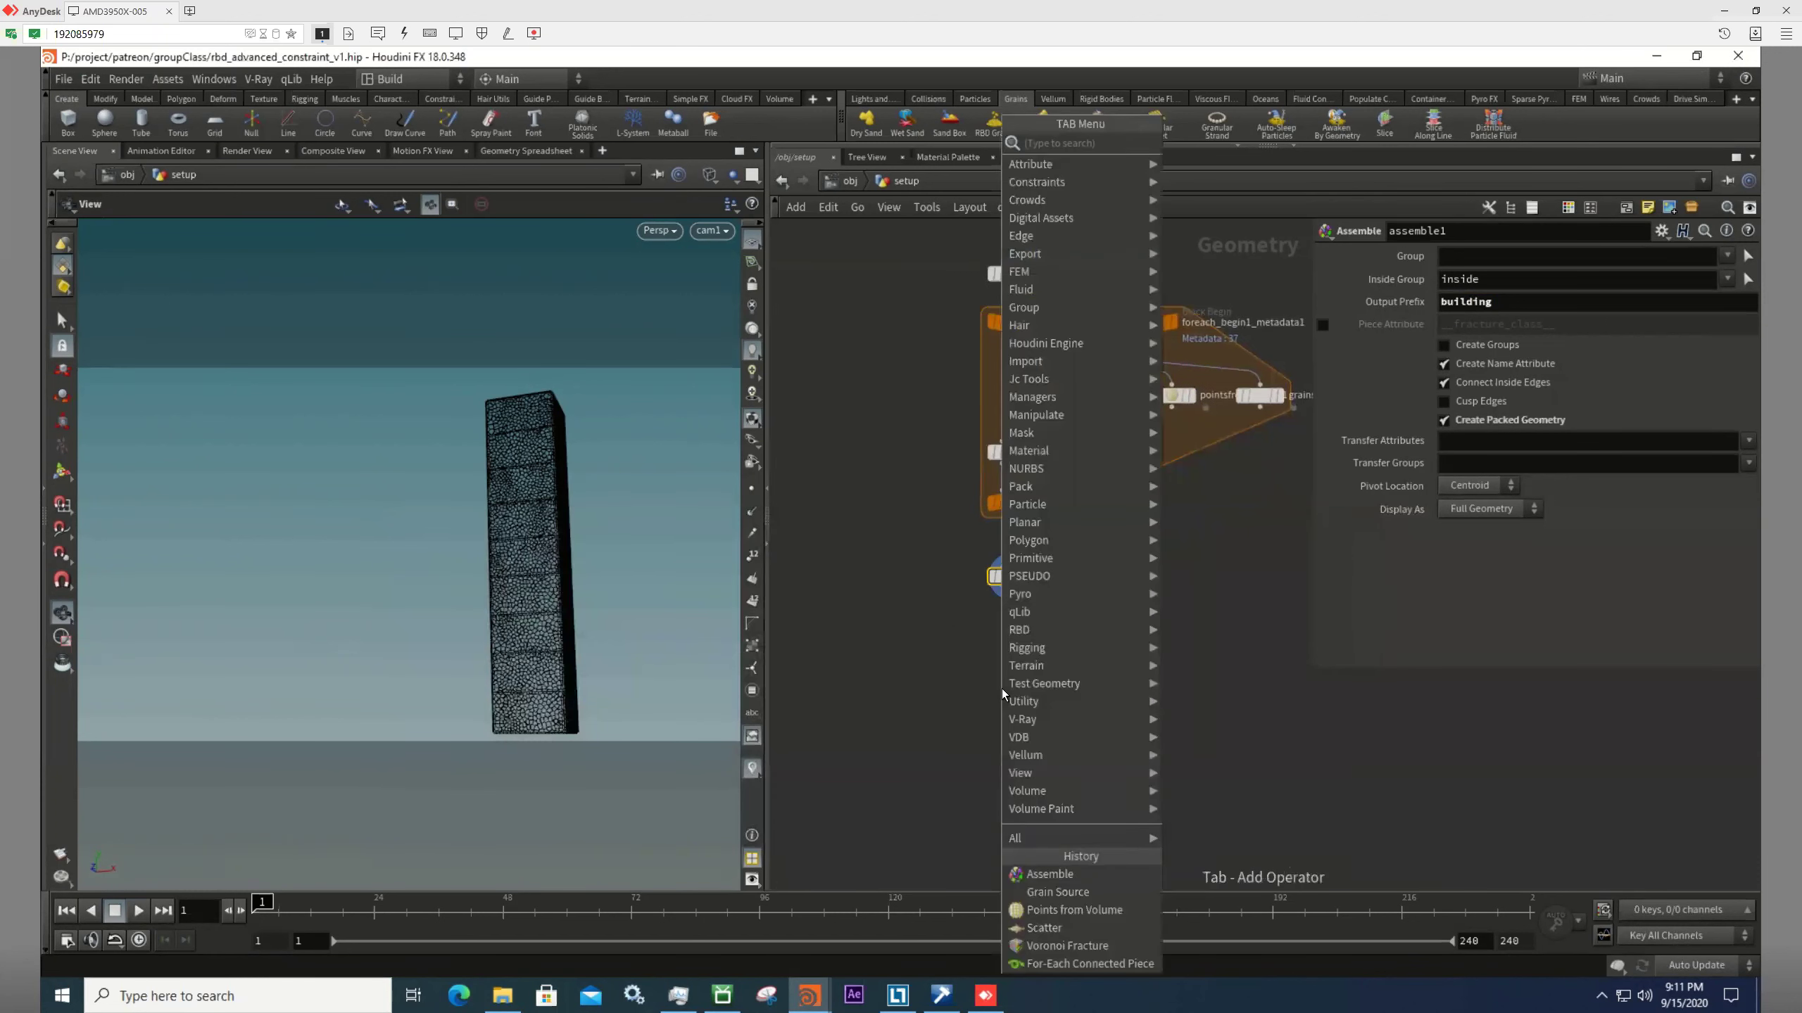
pyautogui.write('fc')
pyautogui.click(1241, 144)
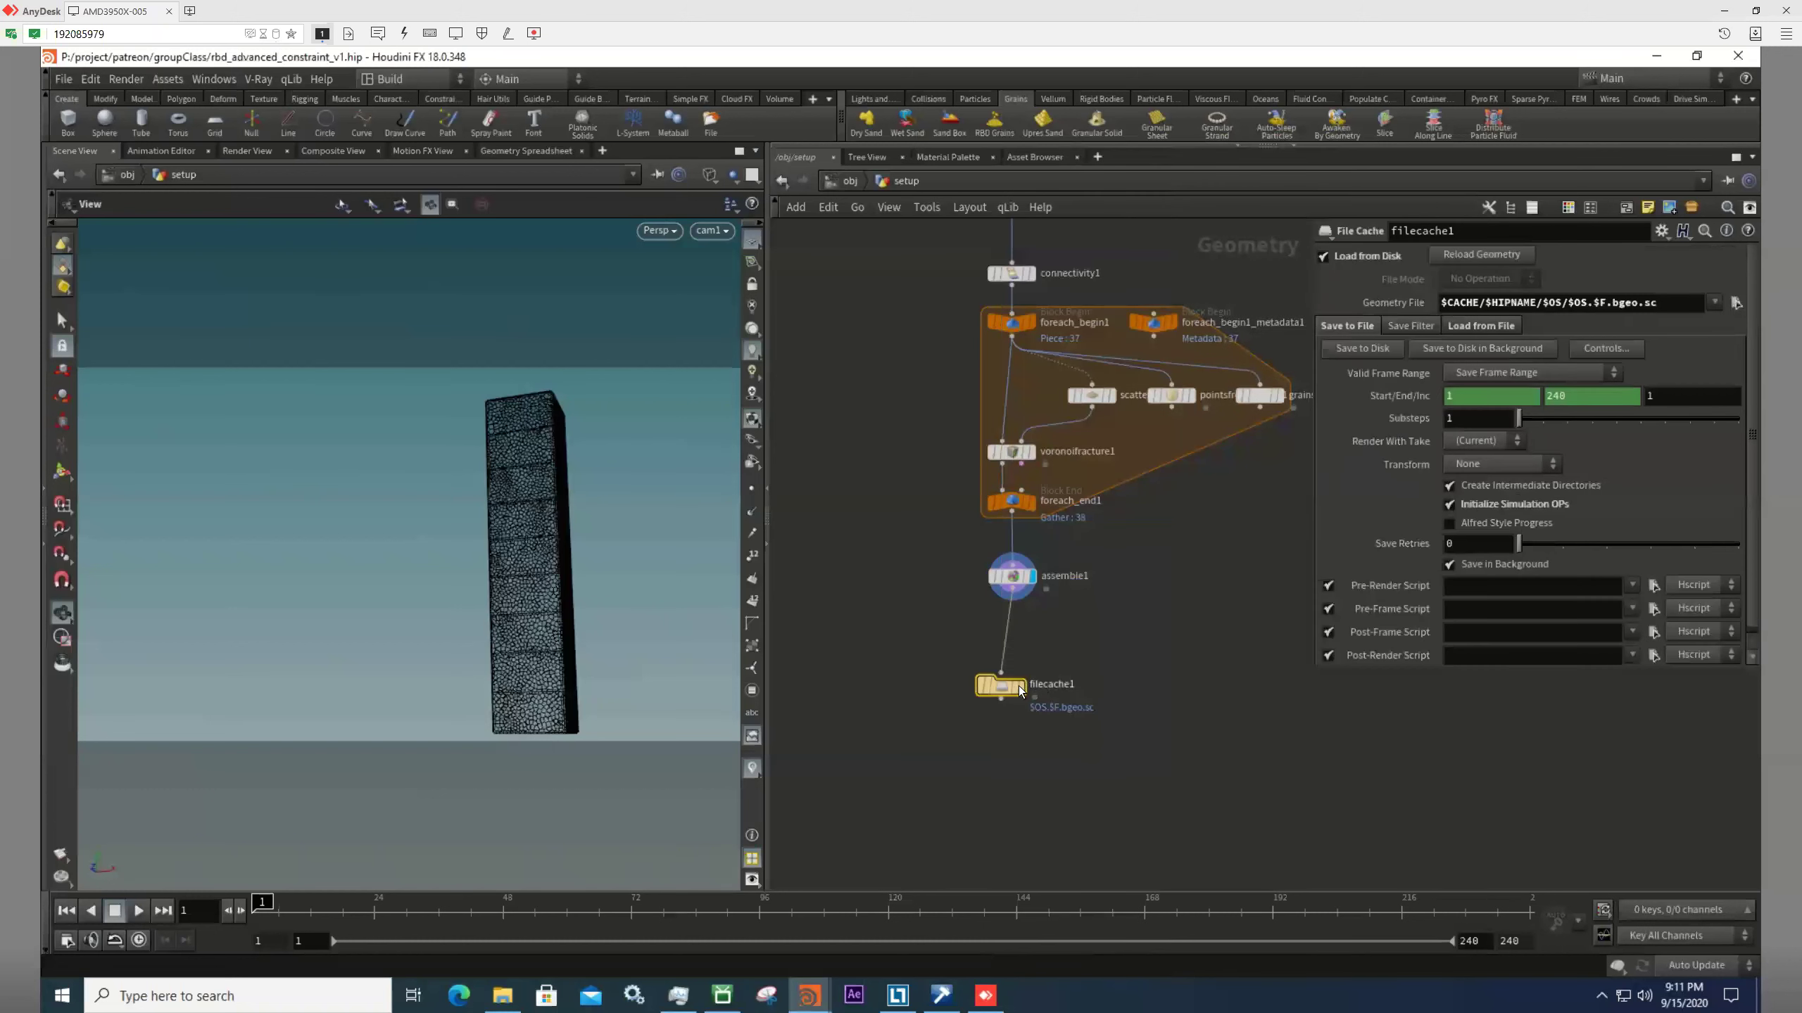
pyautogui.click(1029, 645)
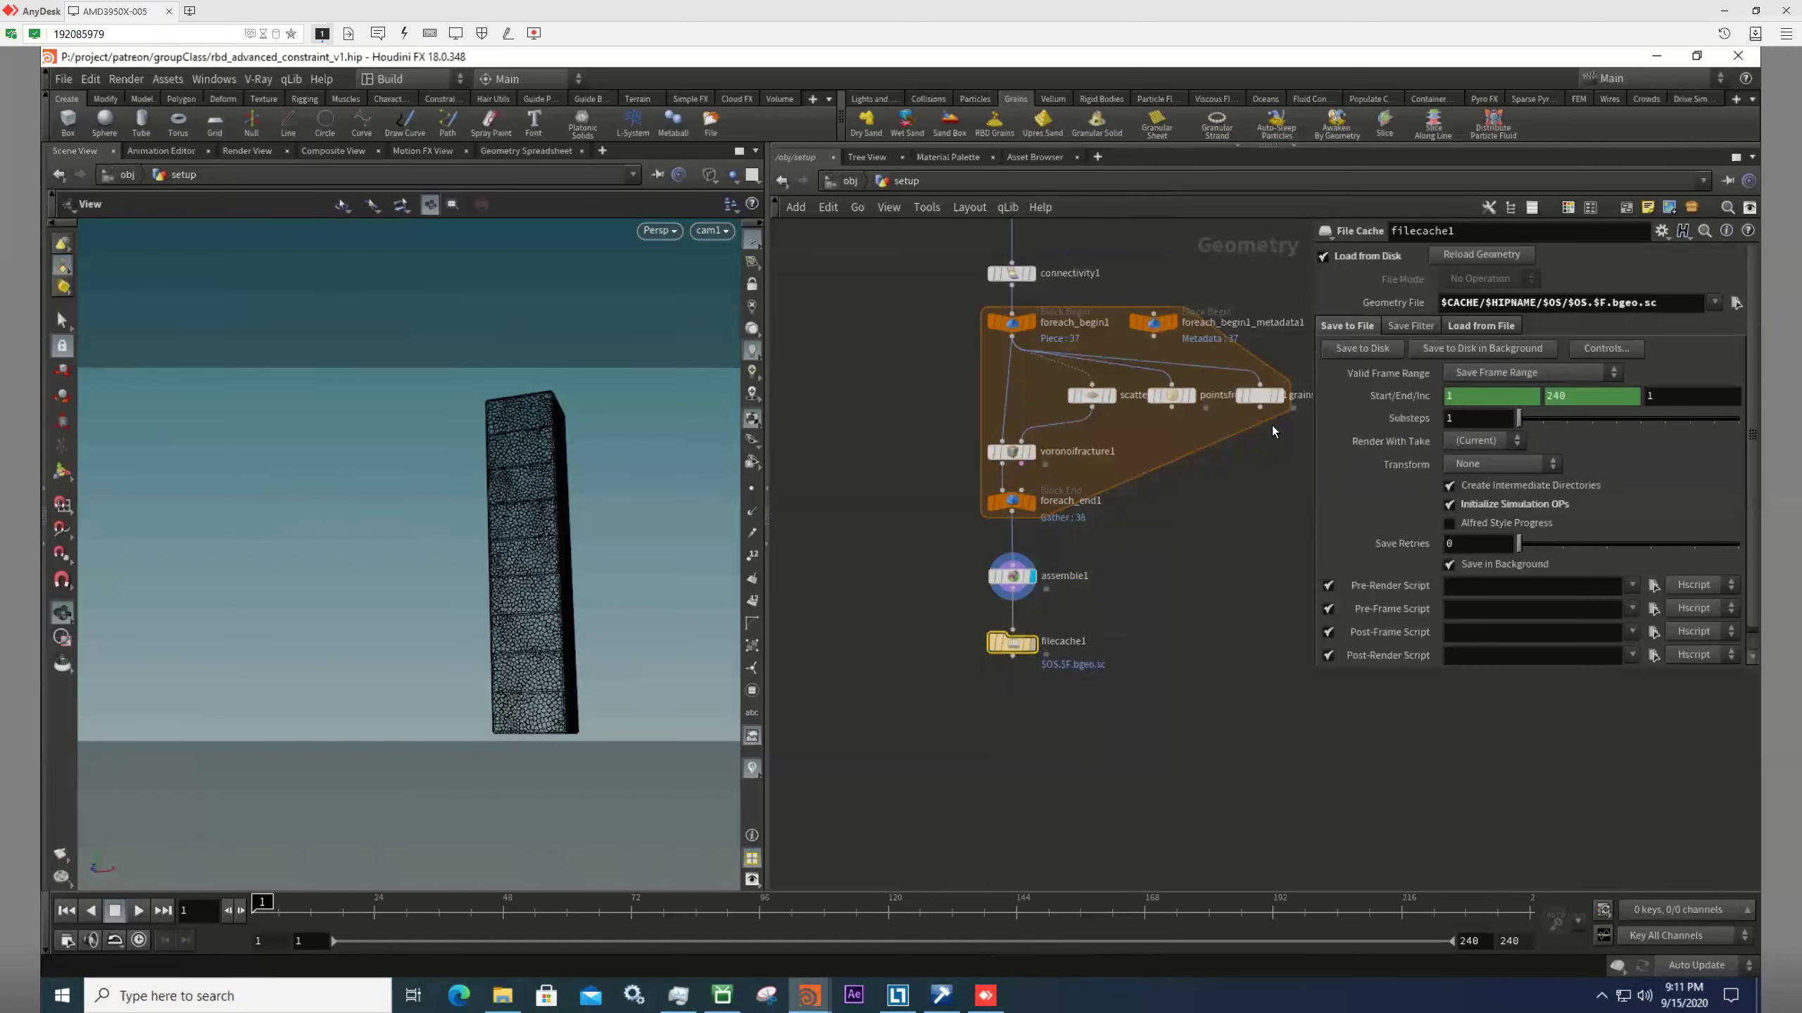
# Step: Apply the saved Permanent Defaults cache settings for frames 1–240
pyautogui.click(1661, 231)
pyautogui.click(1377, 409)
pyautogui.moveTo(1450, 304); pyautogui.dragTo(1658, 304)
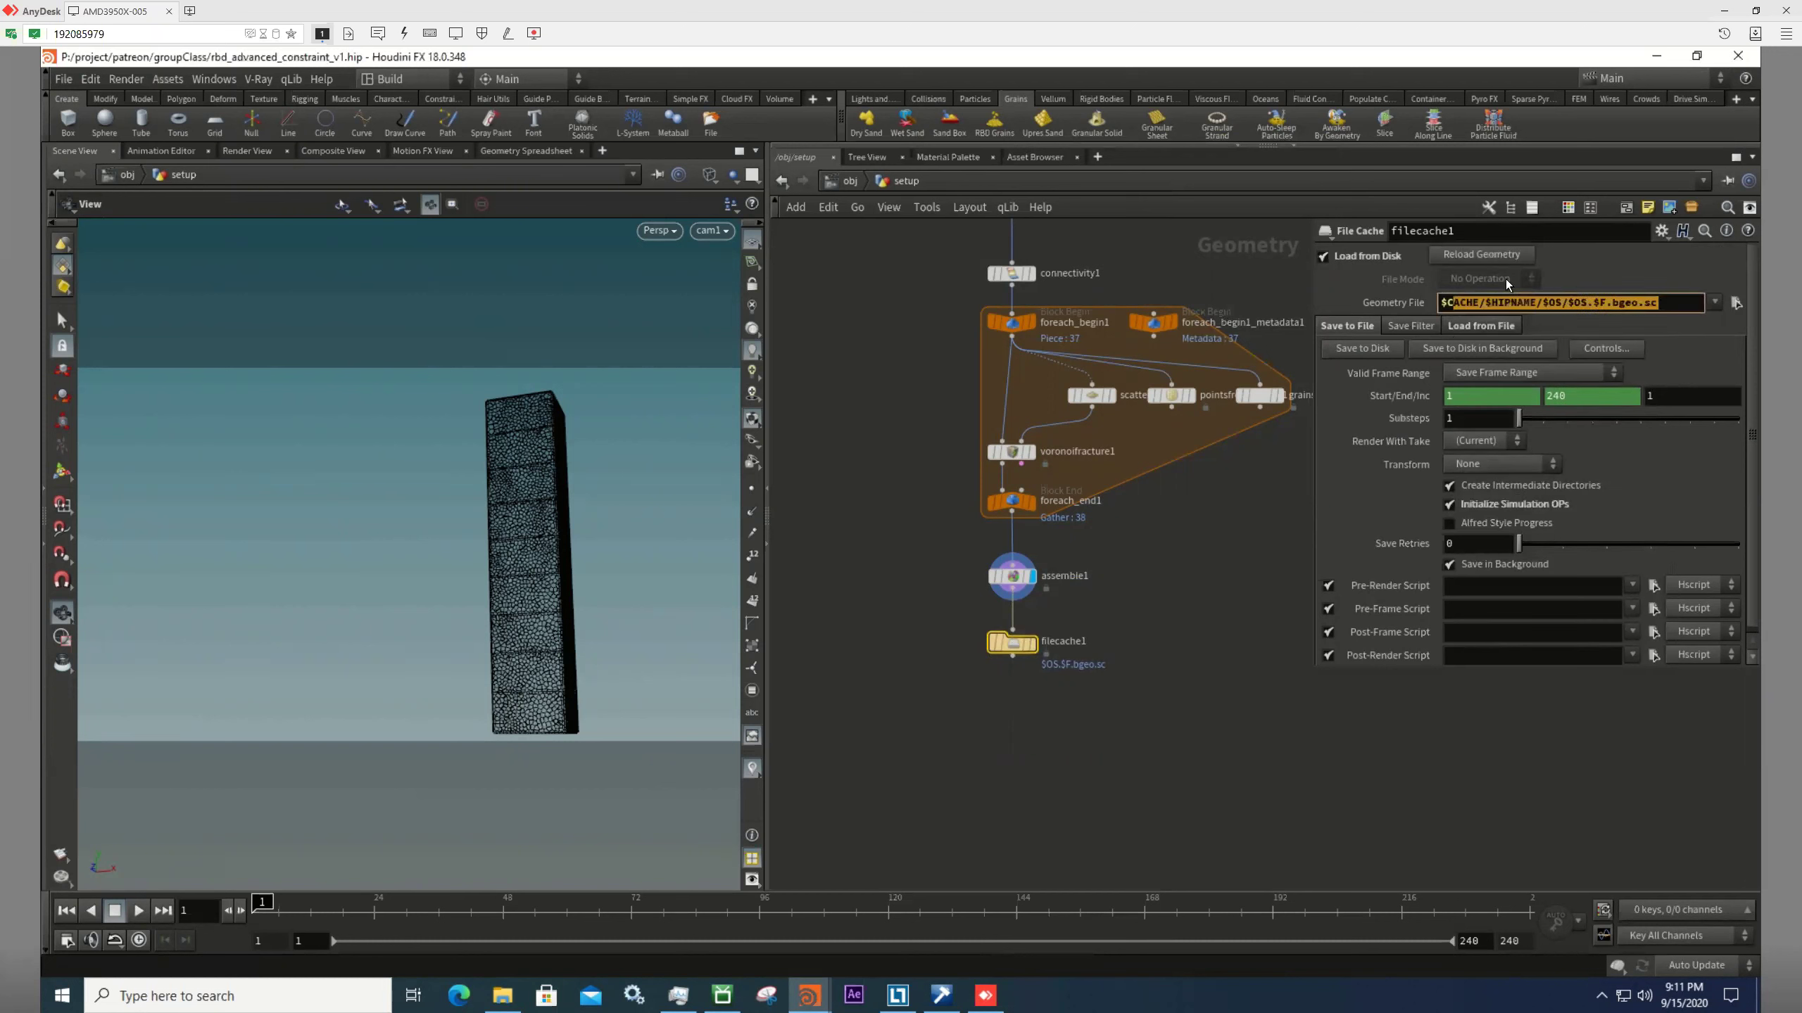
pyautogui.click(1660, 234)
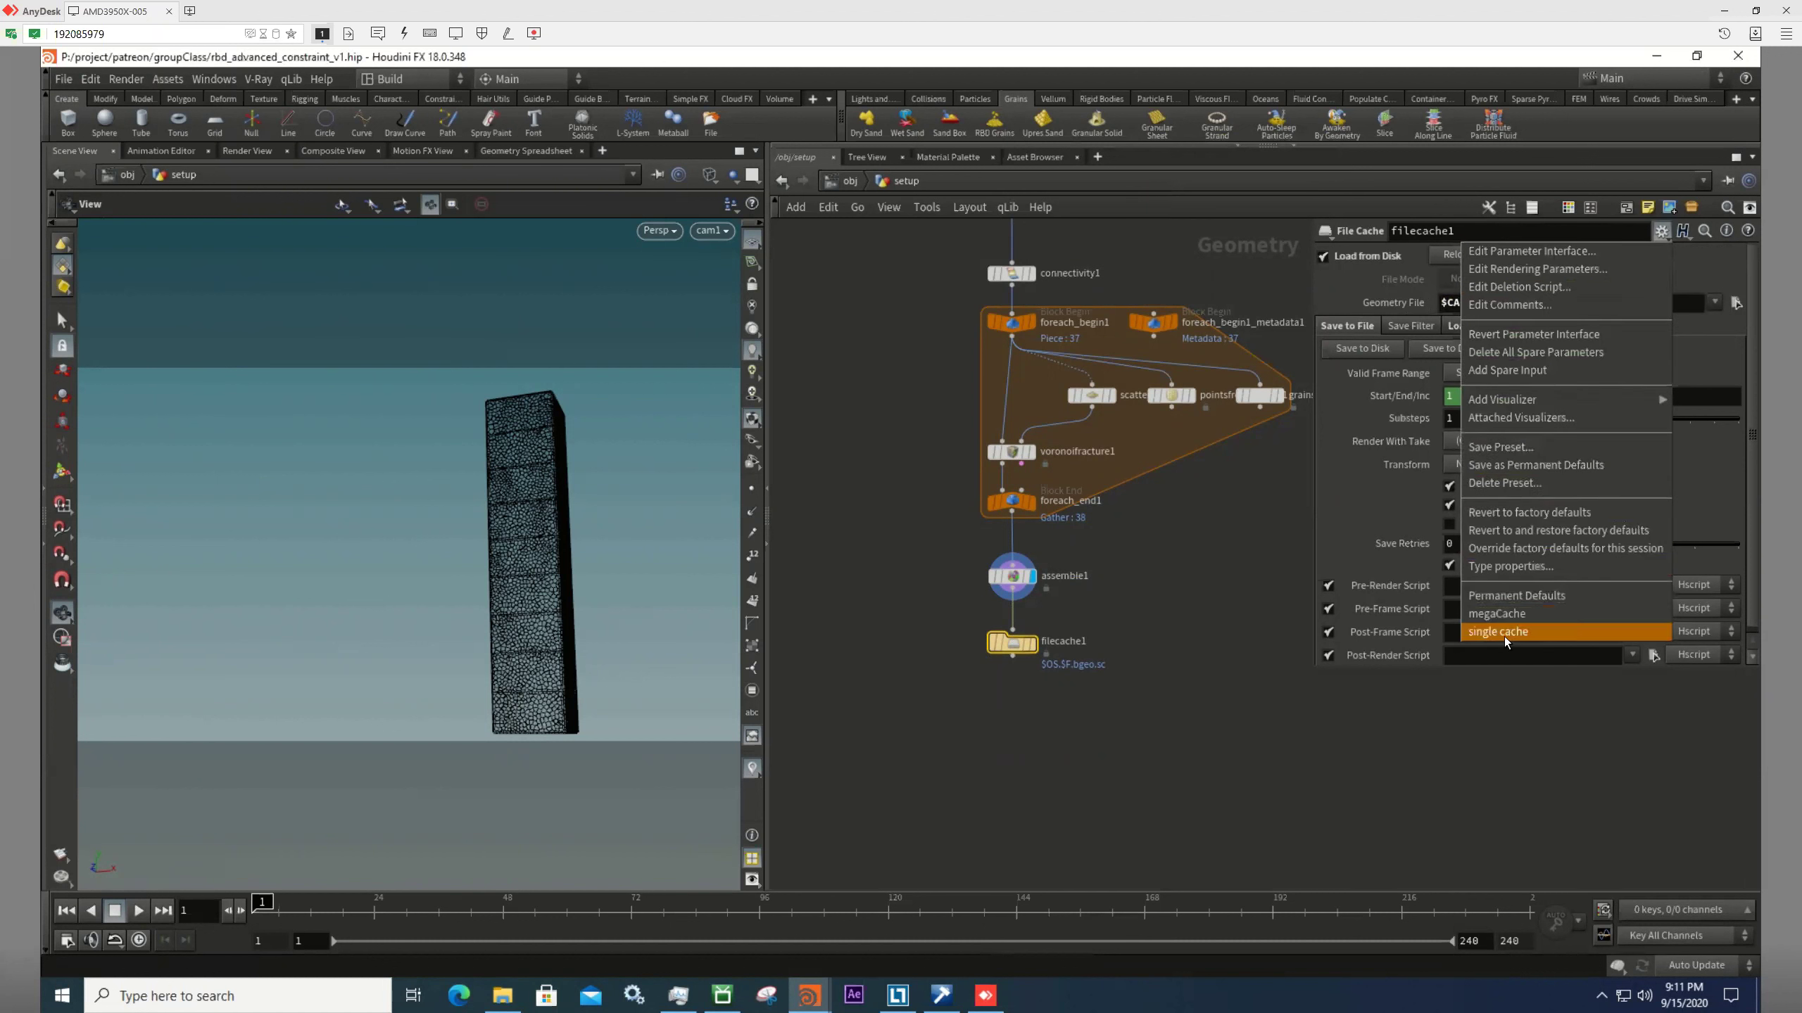
pyautogui.click(1555, 600)
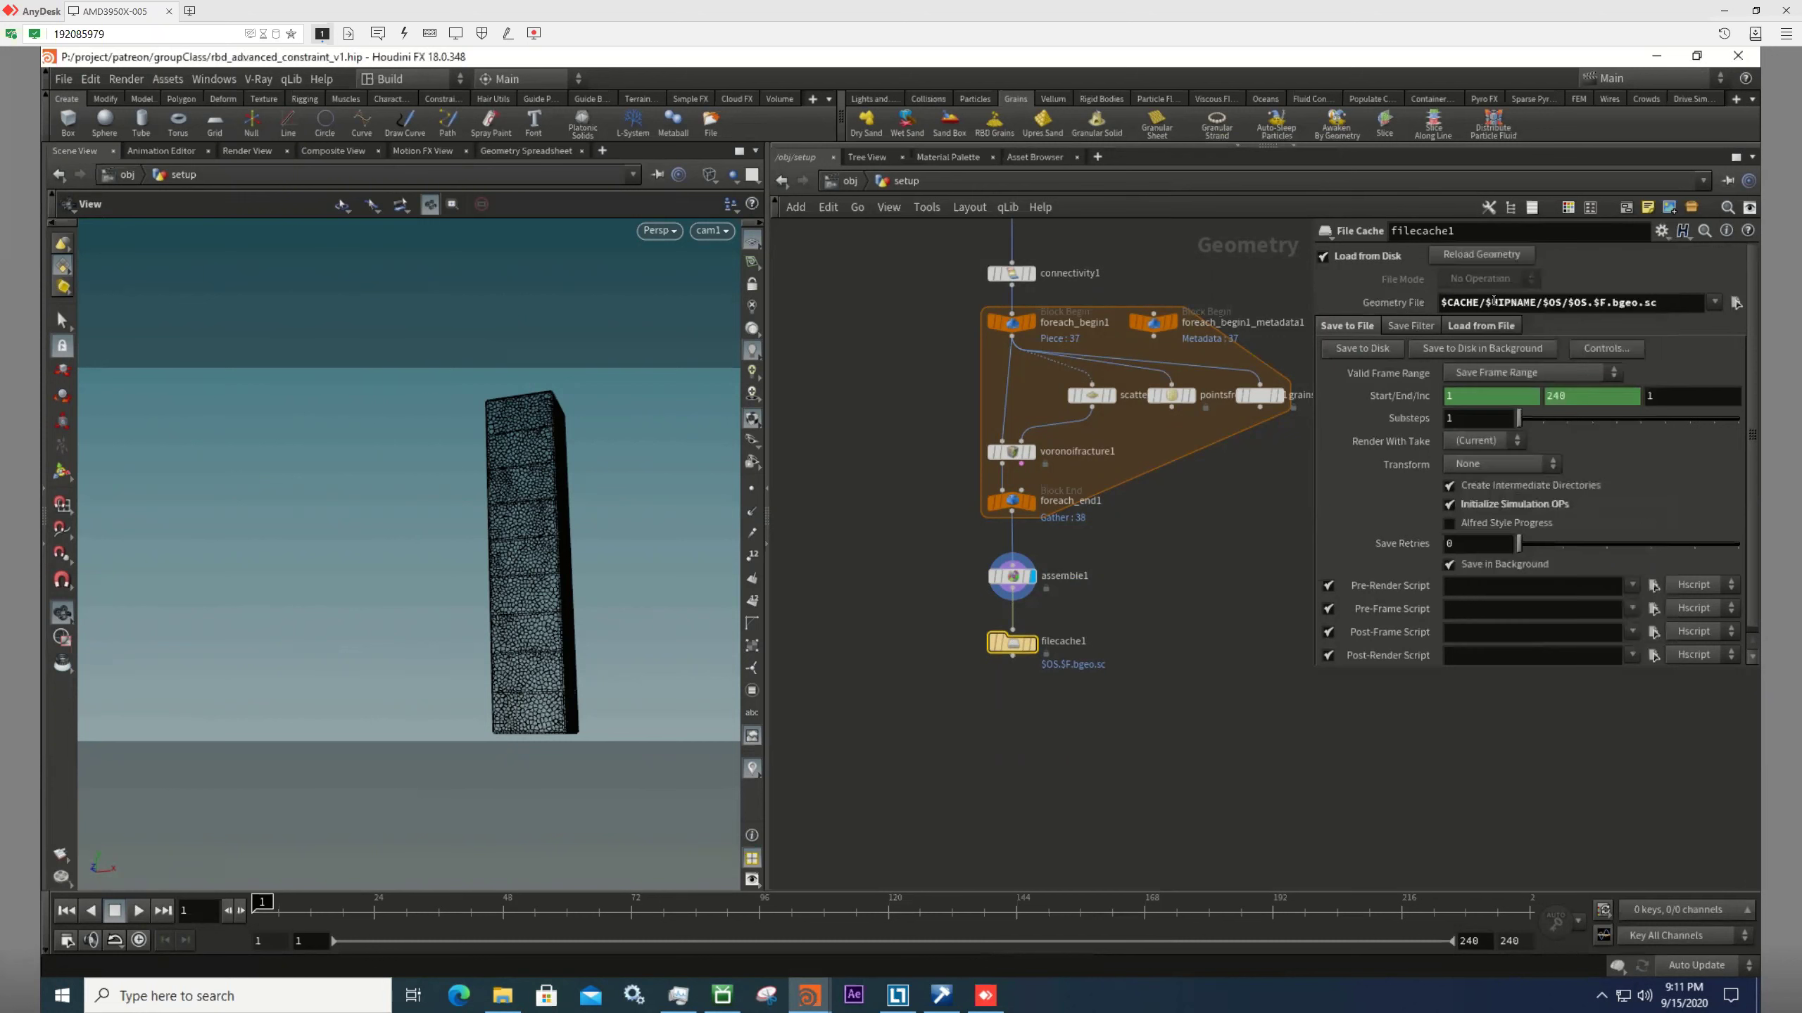
pyautogui.click(1409, 304)
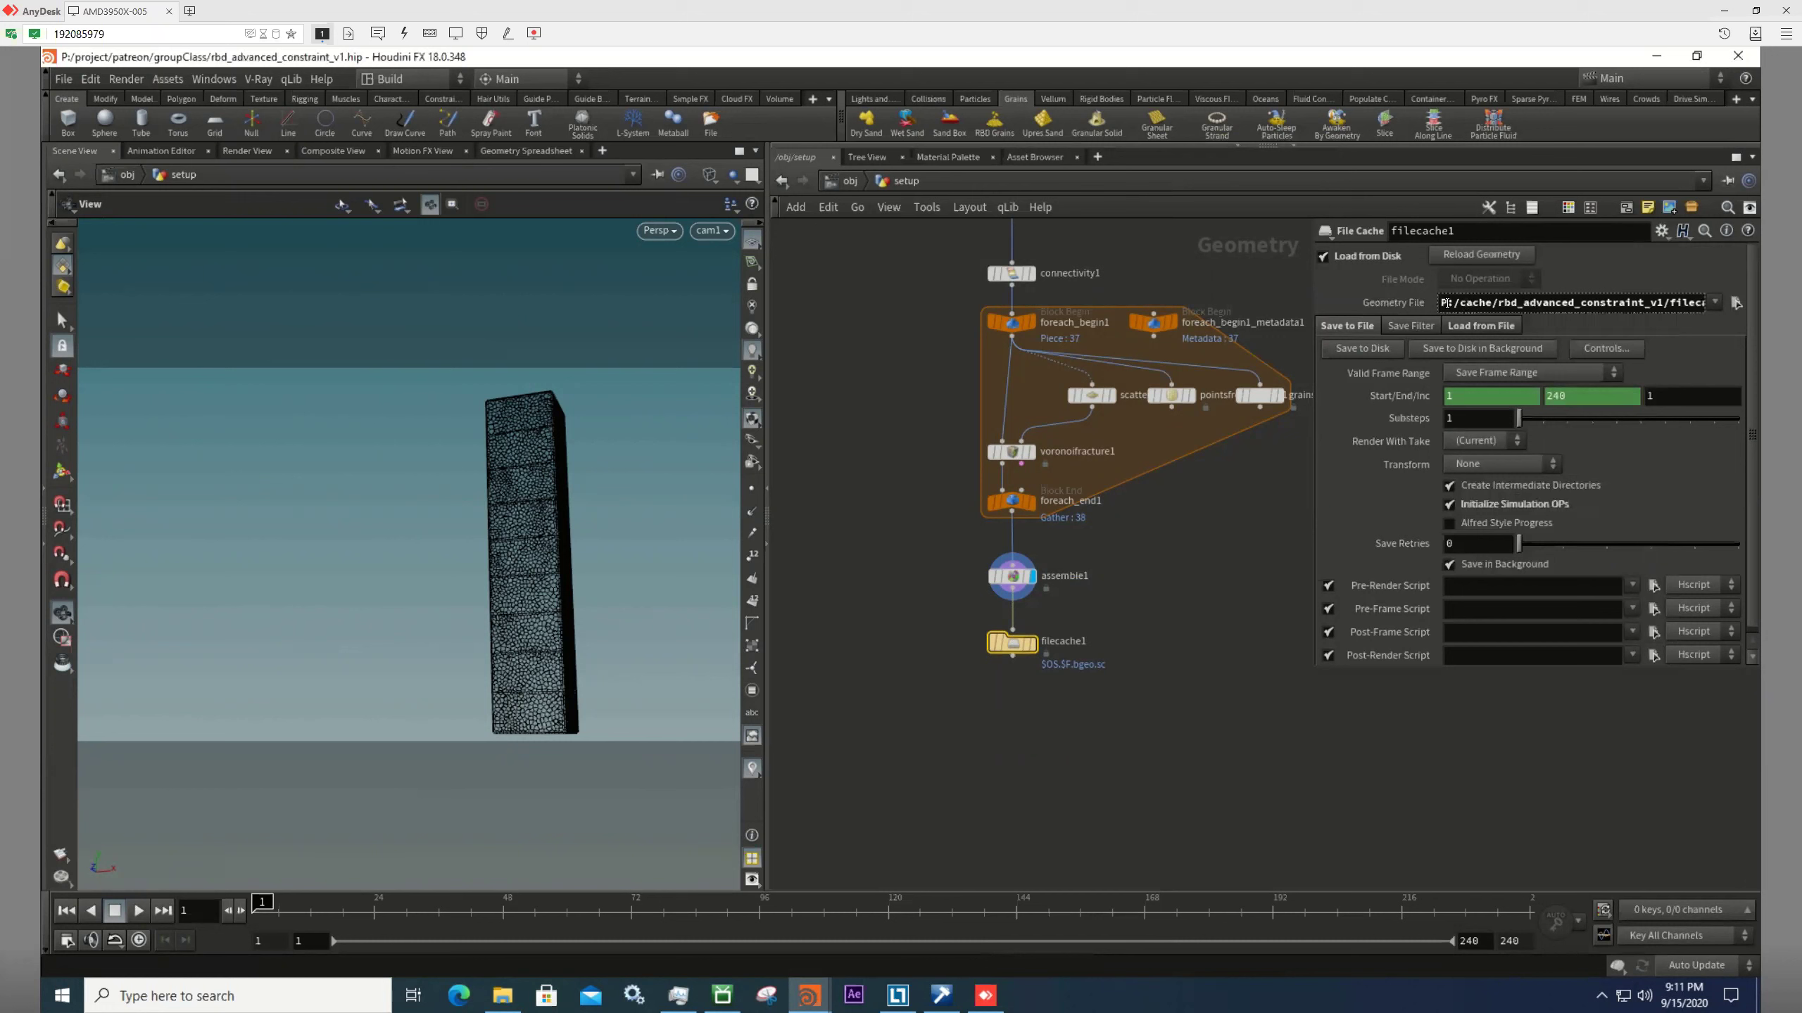
# Step: Apply the single-frame cache preset to filecache1's Geometry File setup
pyautogui.click(1401, 305)
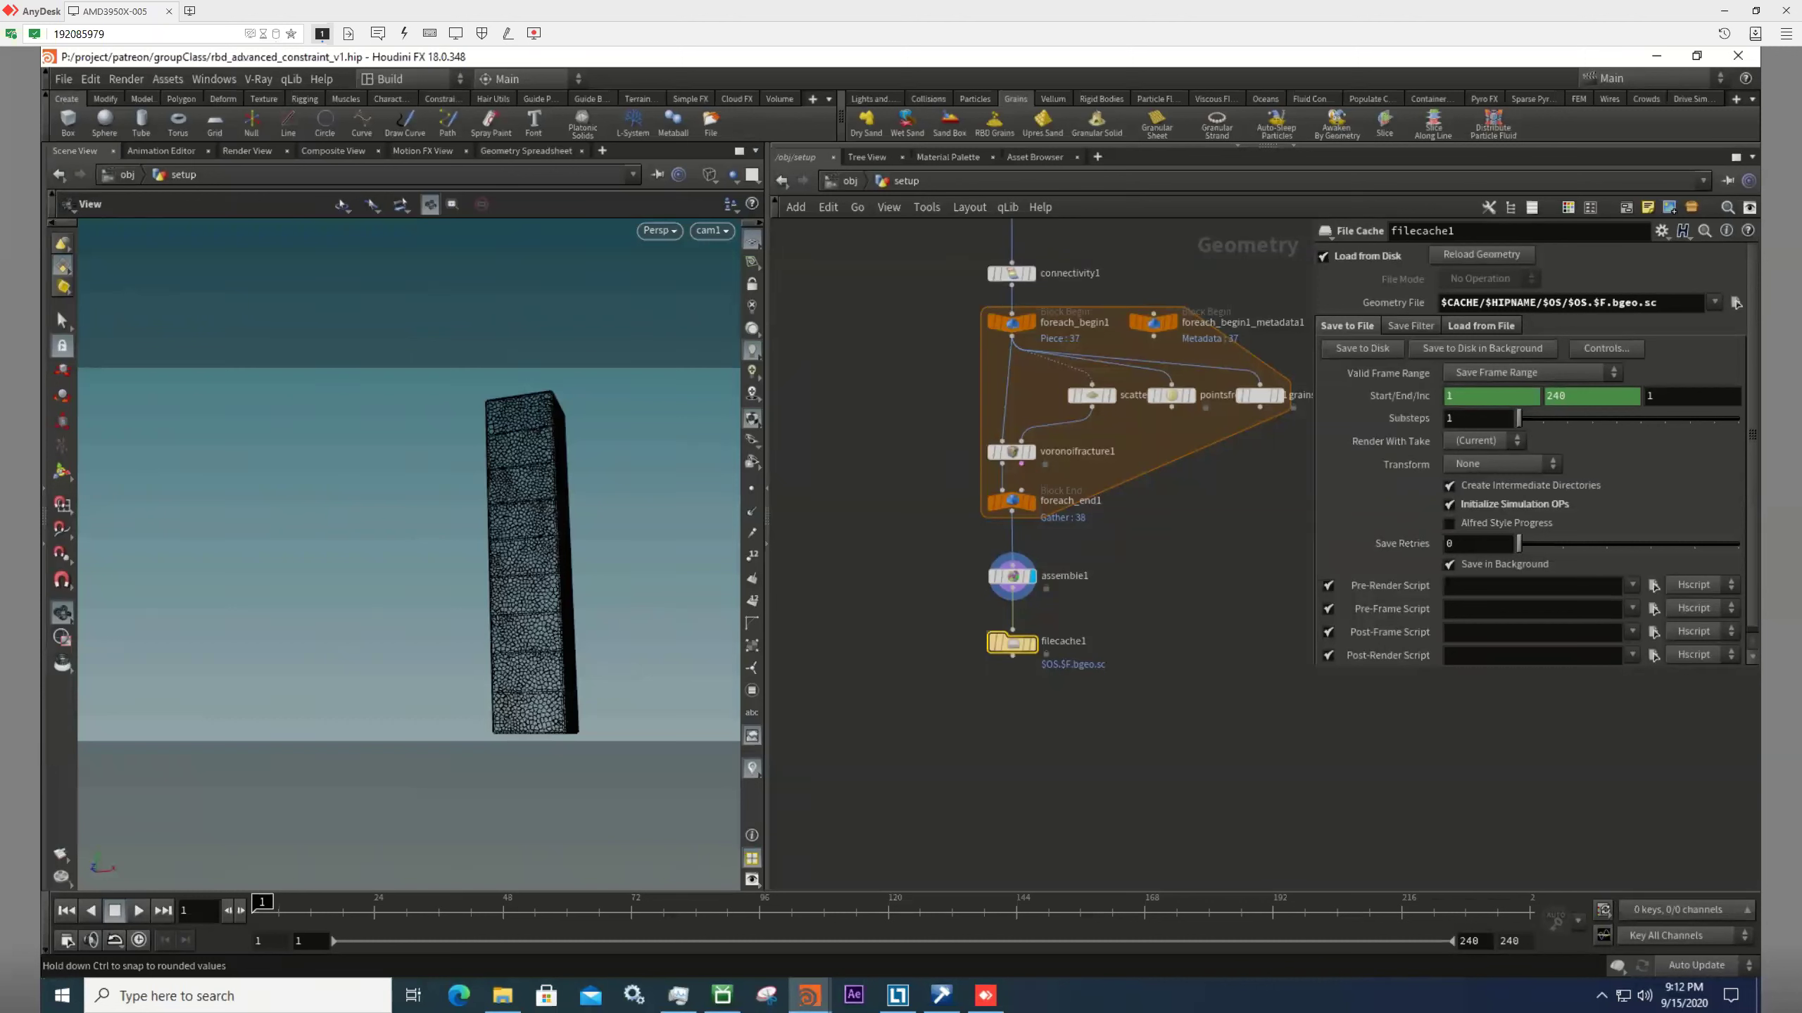
pyautogui.click(1660, 231)
pyautogui.click(1553, 631)
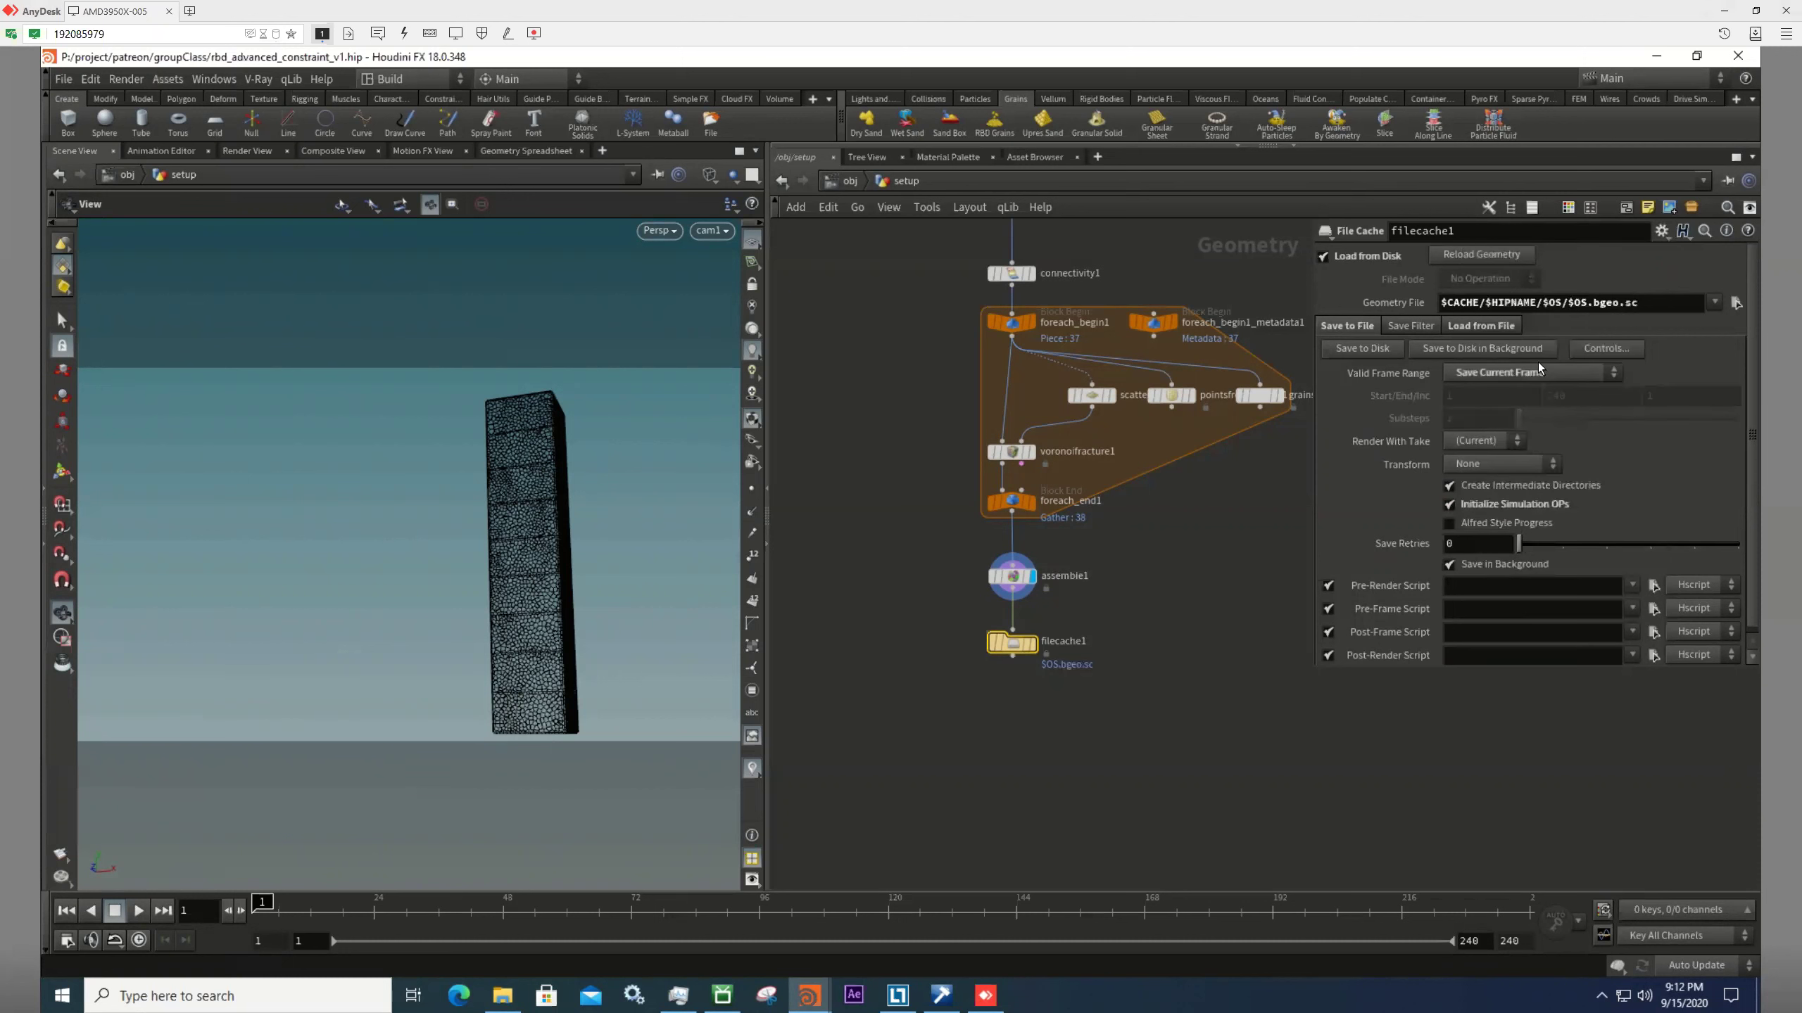
pyautogui.click(1591, 303)
pyautogui.press('Home')
pyautogui.hotkey('ctrl', 'a')
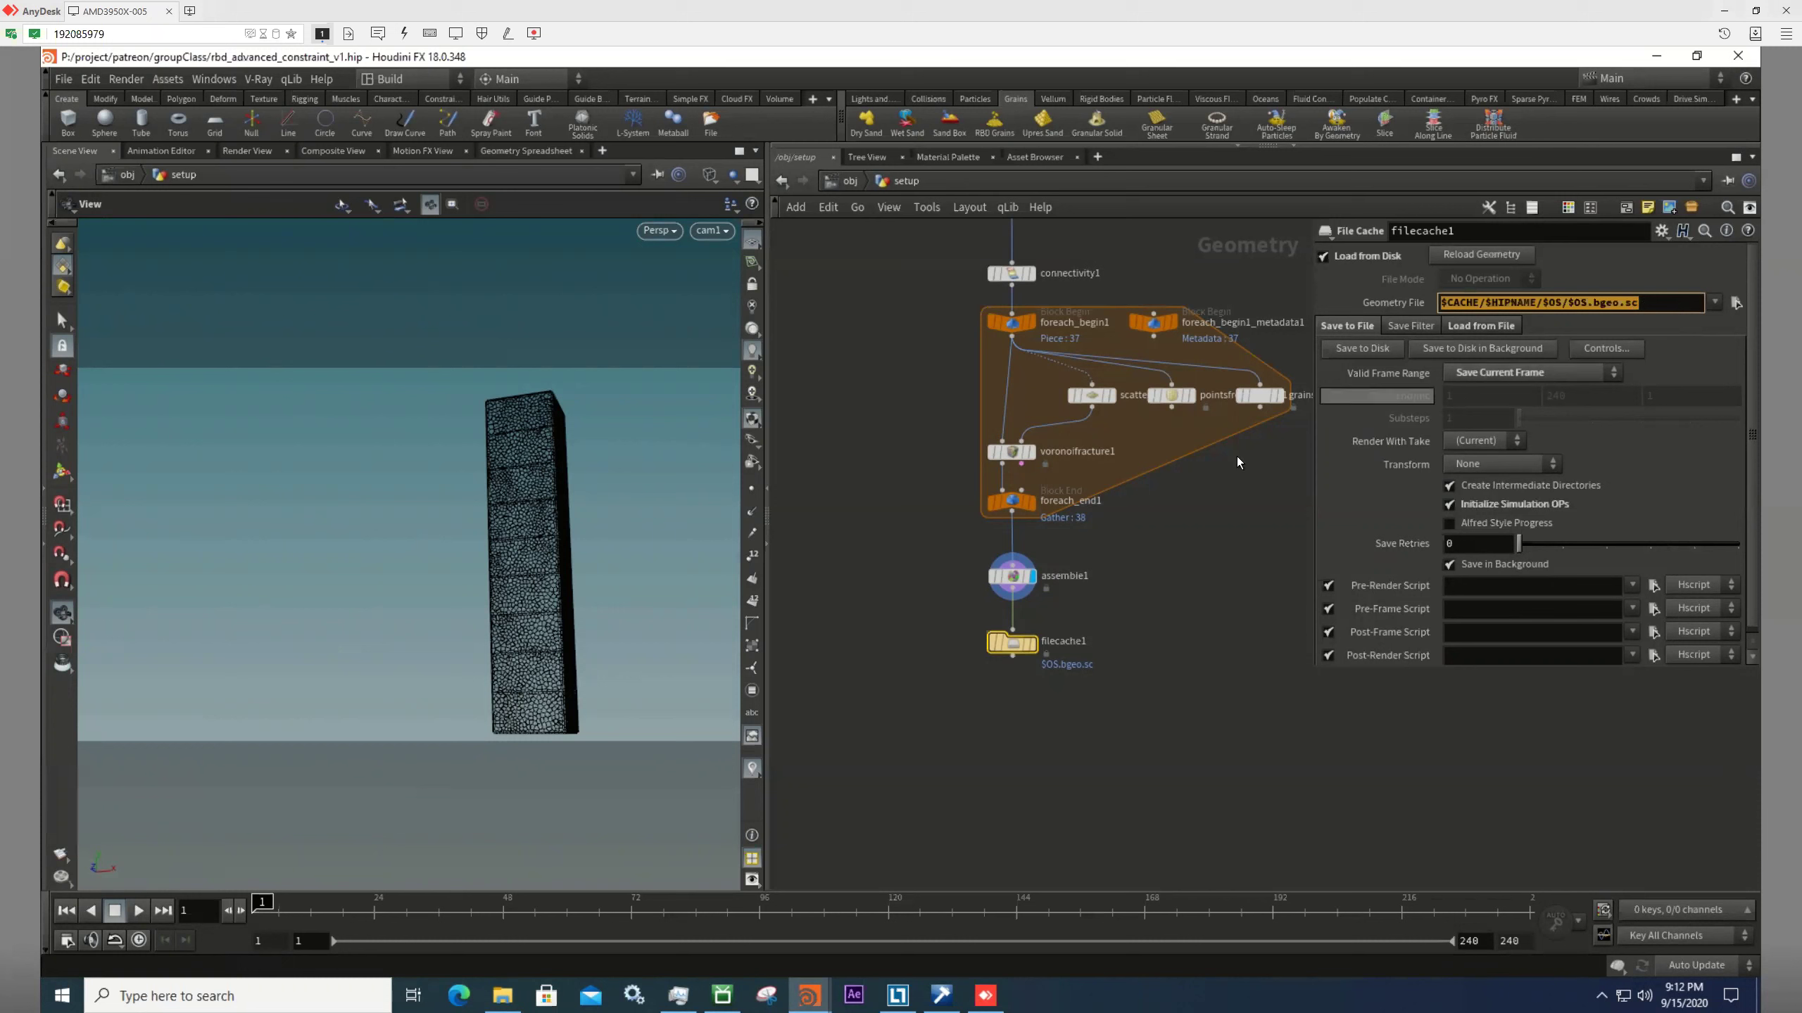
# Step: Rename the cache node geo_cut, display it, and save the fractured tower to disk
pyautogui.doubleClick(1079, 641)
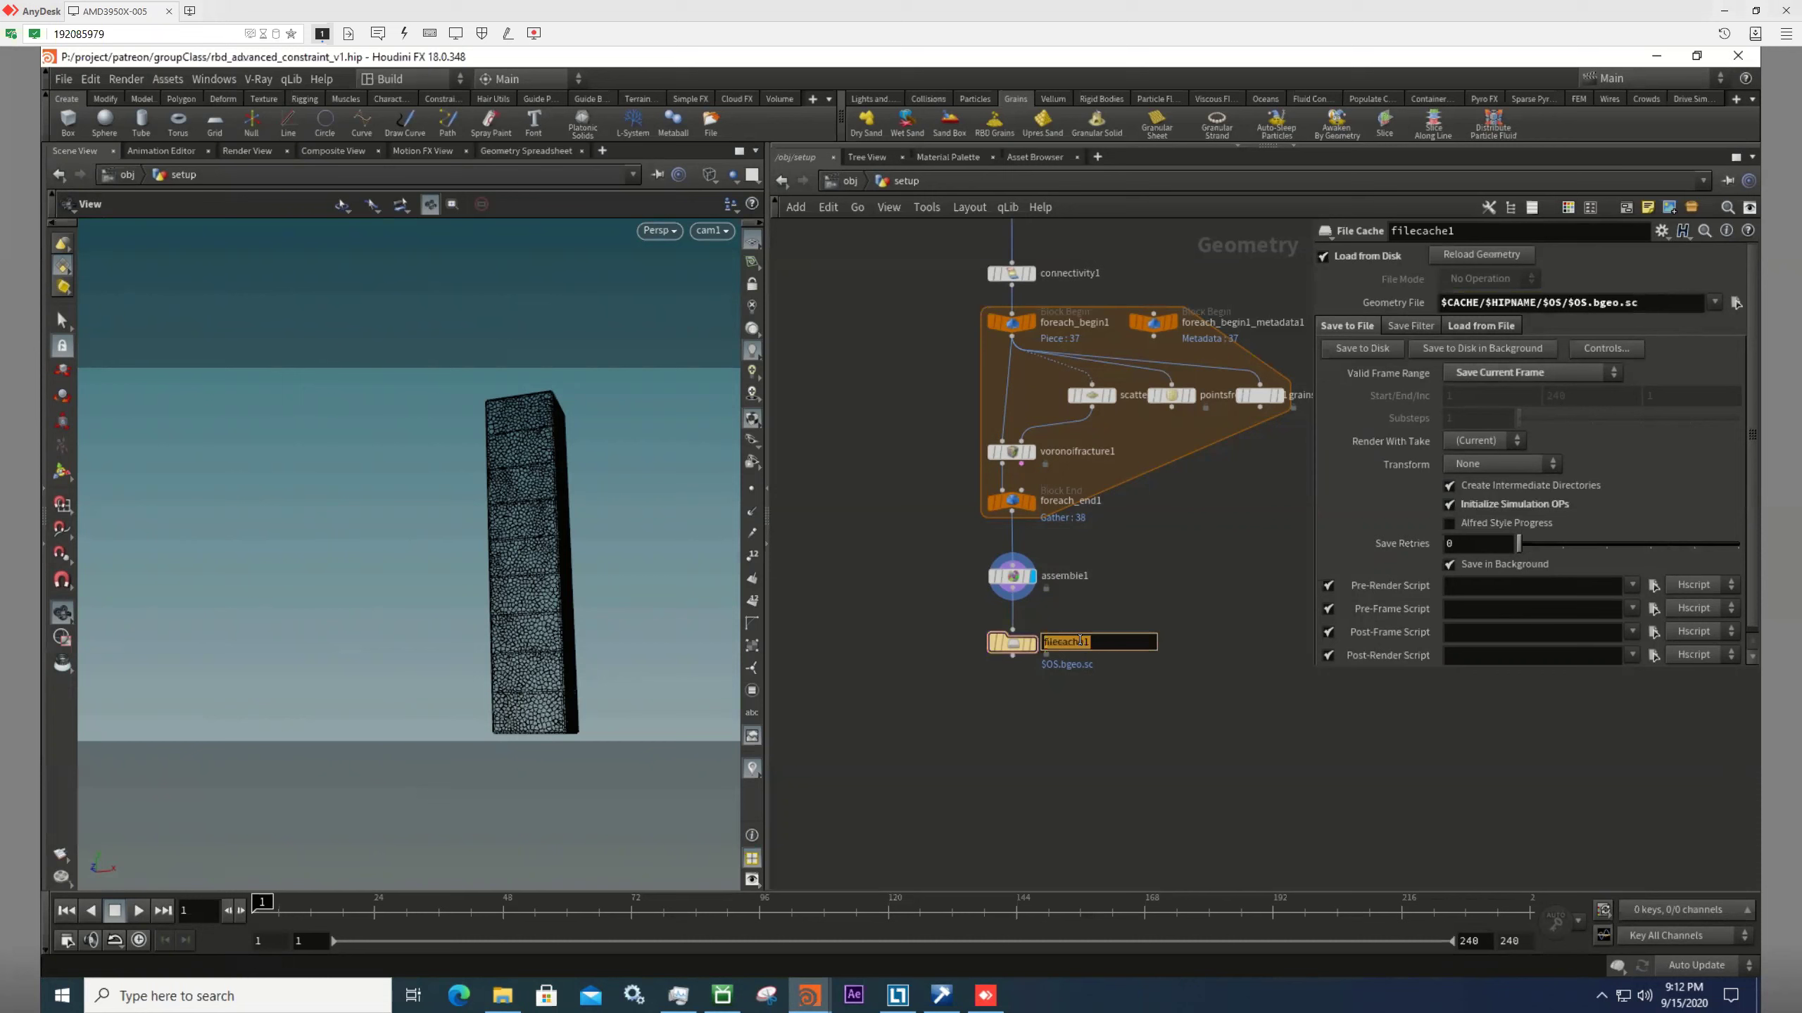
pyautogui.write('geo_')
pyautogui.press('Return')
pyautogui.click(1033, 643)
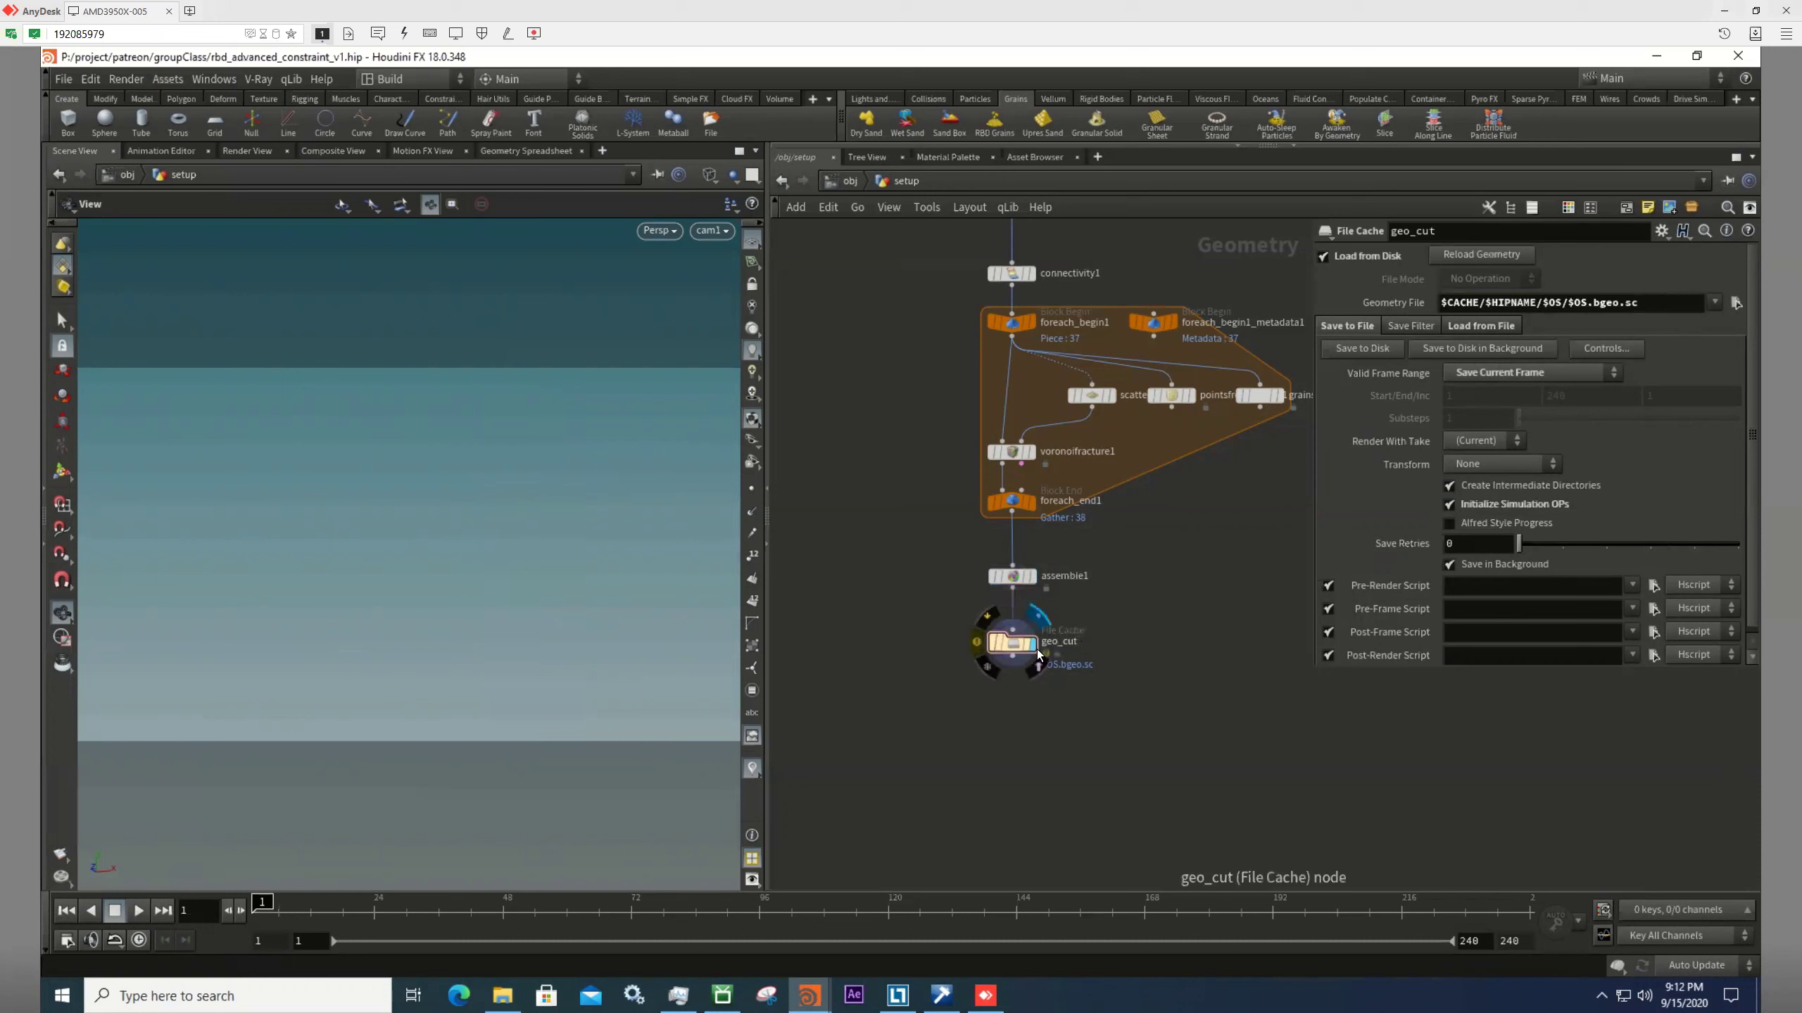
pyautogui.click(1384, 347)
pyautogui.moveTo(1028, 679); pyautogui.dragTo(1079, 552, button='middle')
pyautogui.scroll(-2, 1070, 595)
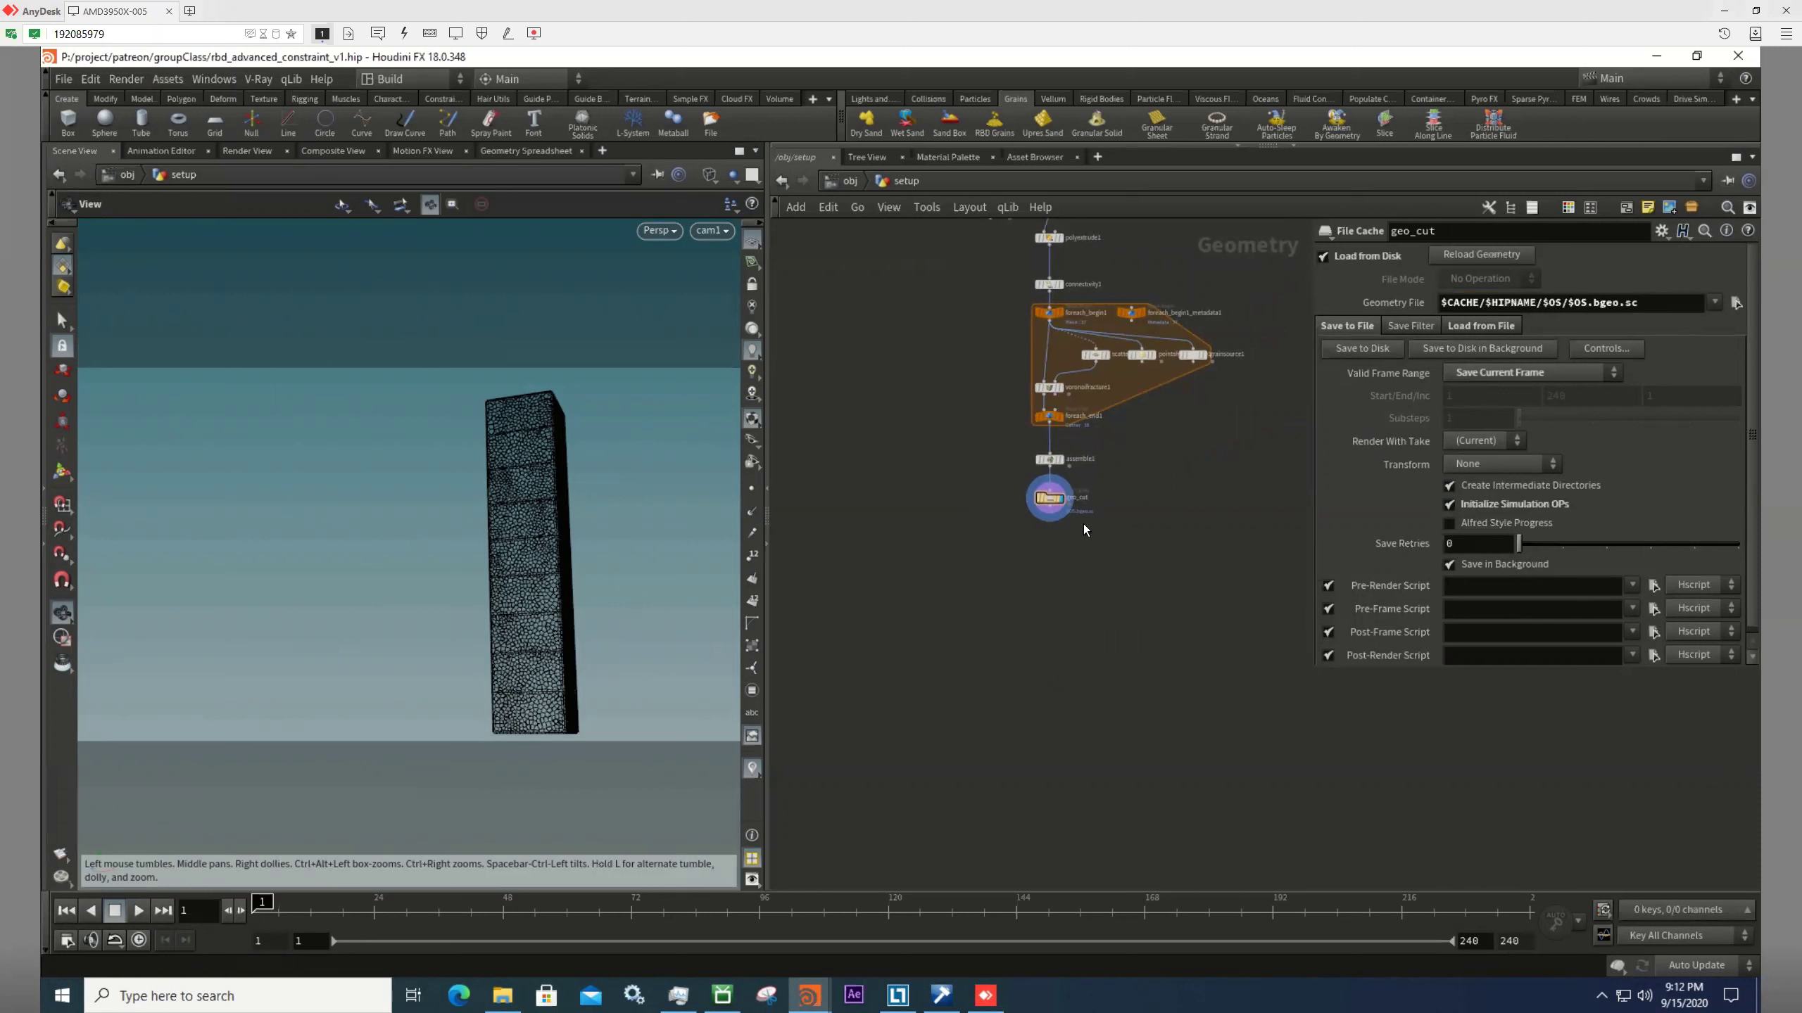
# Step: Convert the tower into RBD Objects, placing the AutoDopNetwork below setup, and go inside it
pyautogui.click(849, 181)
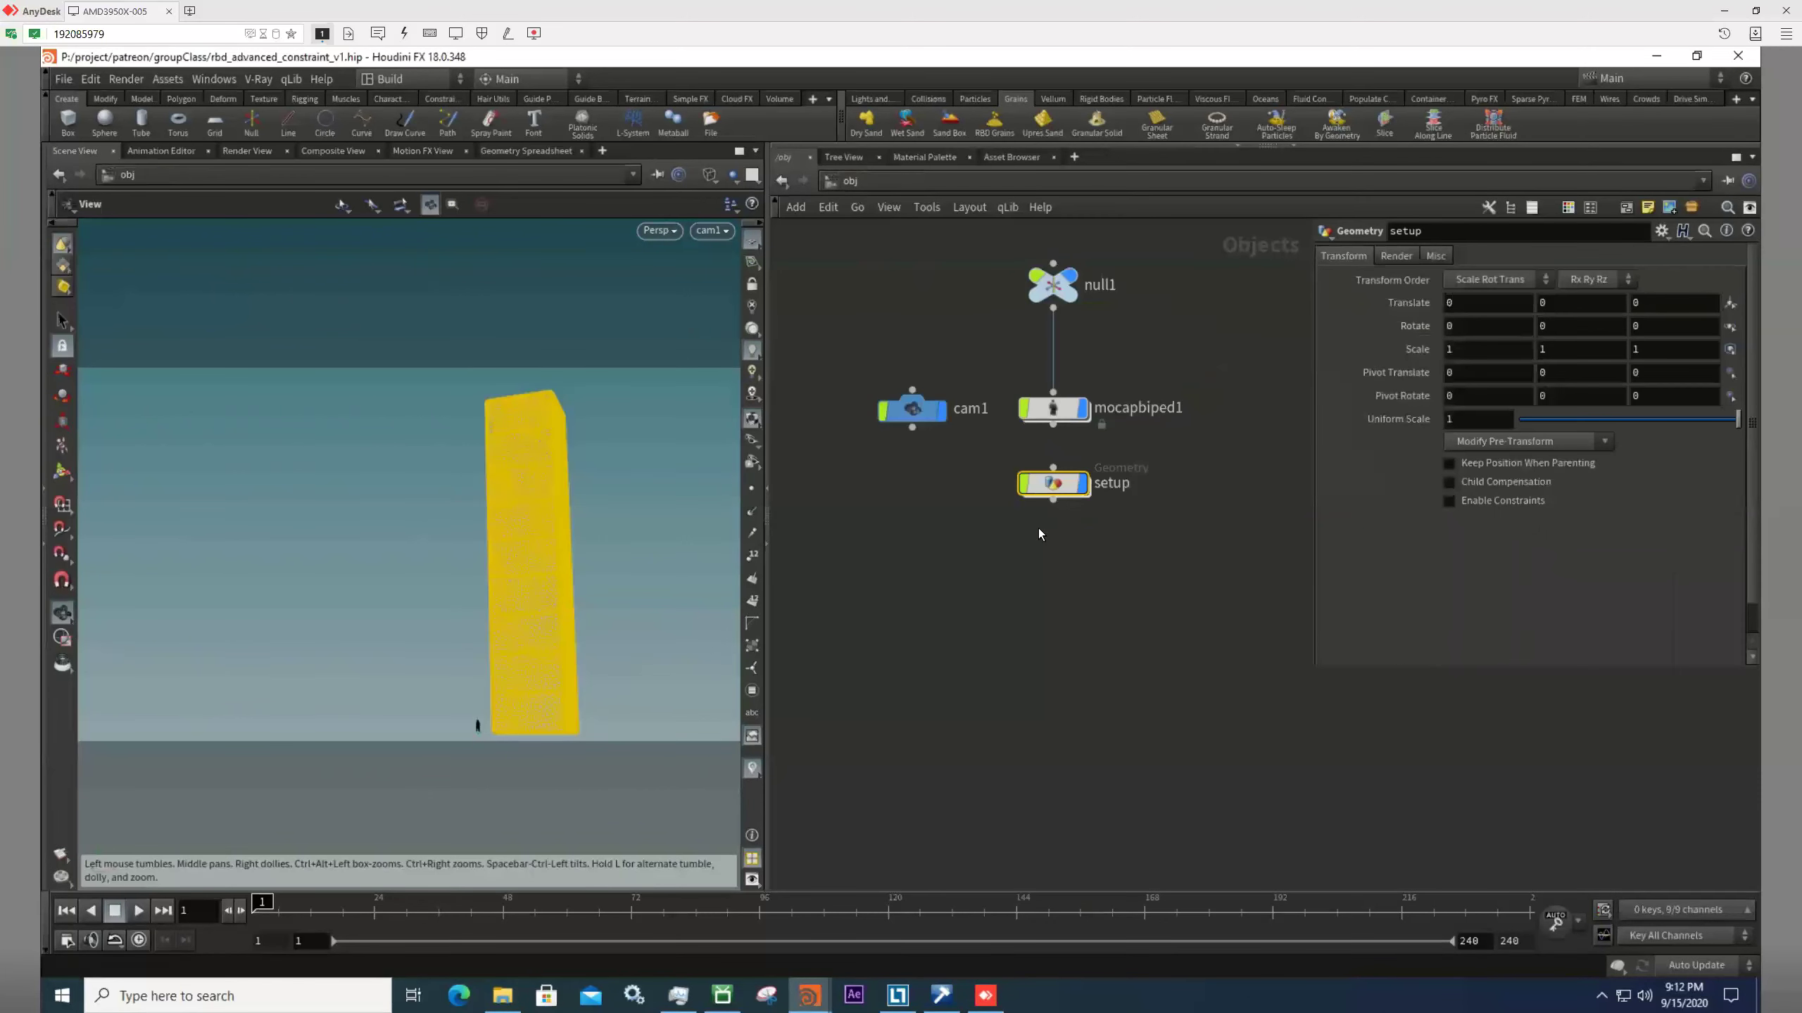
pyautogui.click(1101, 99)
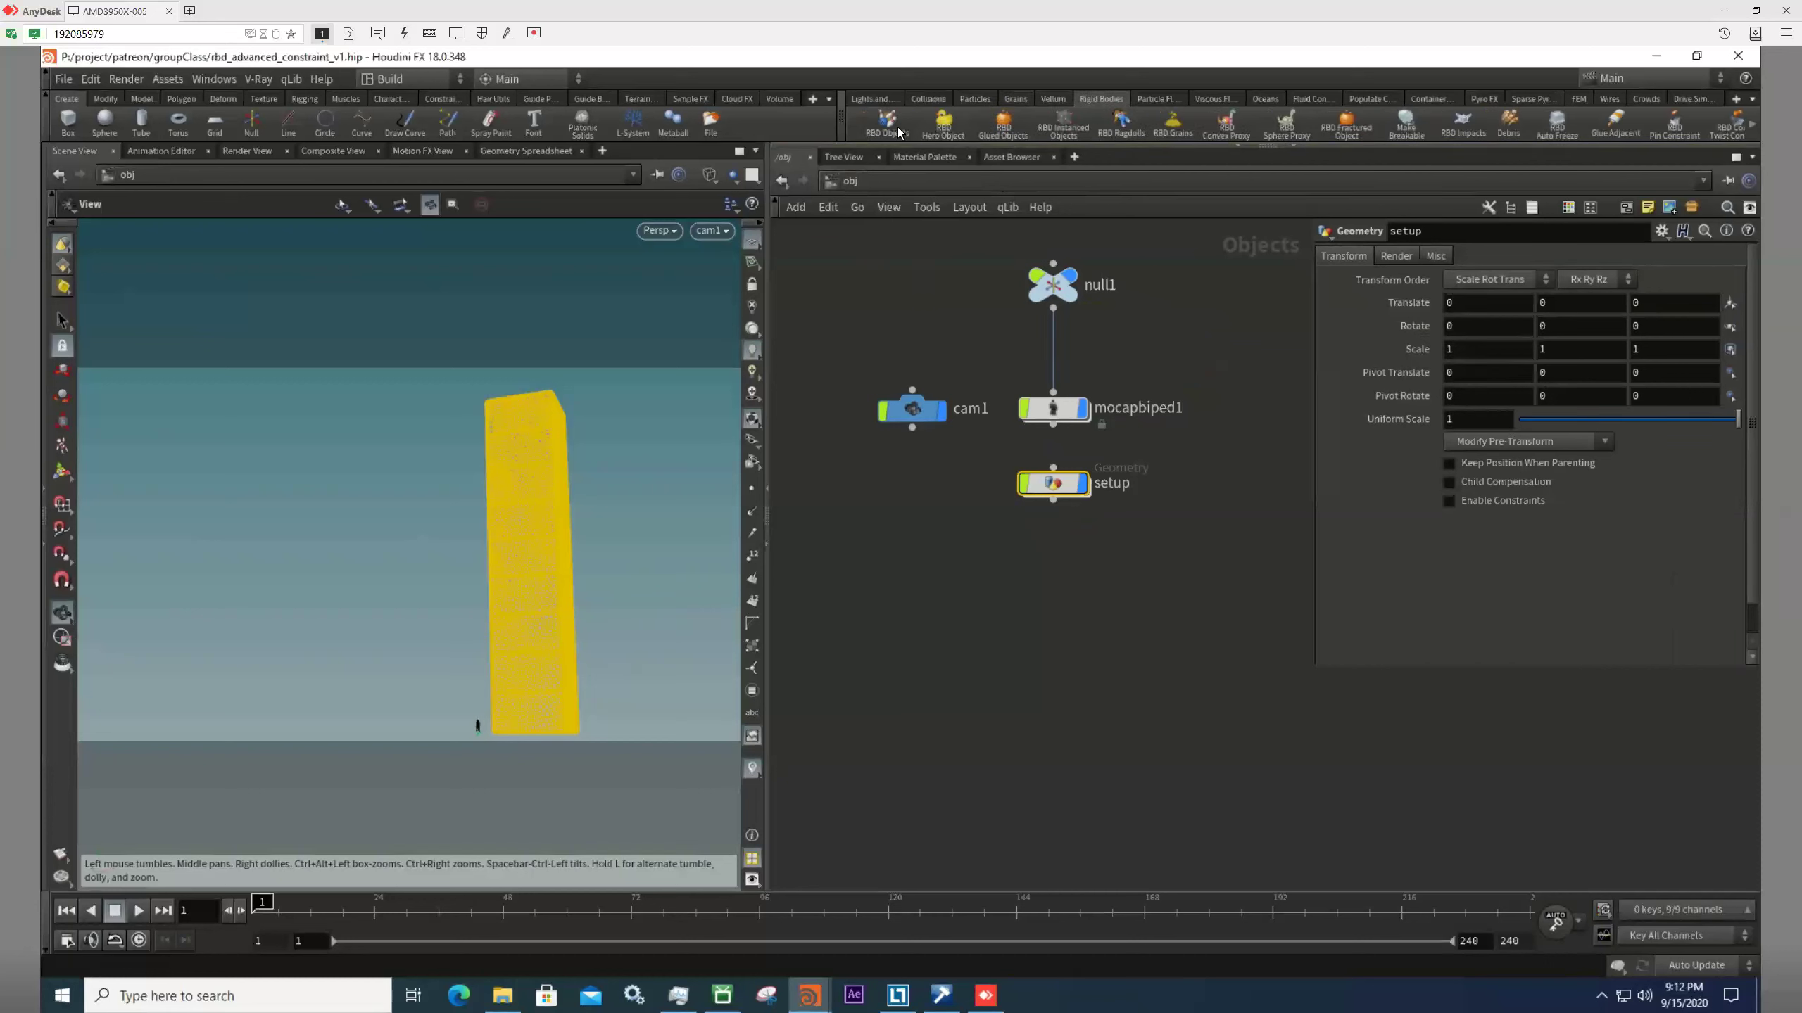
pyautogui.click(887, 122)
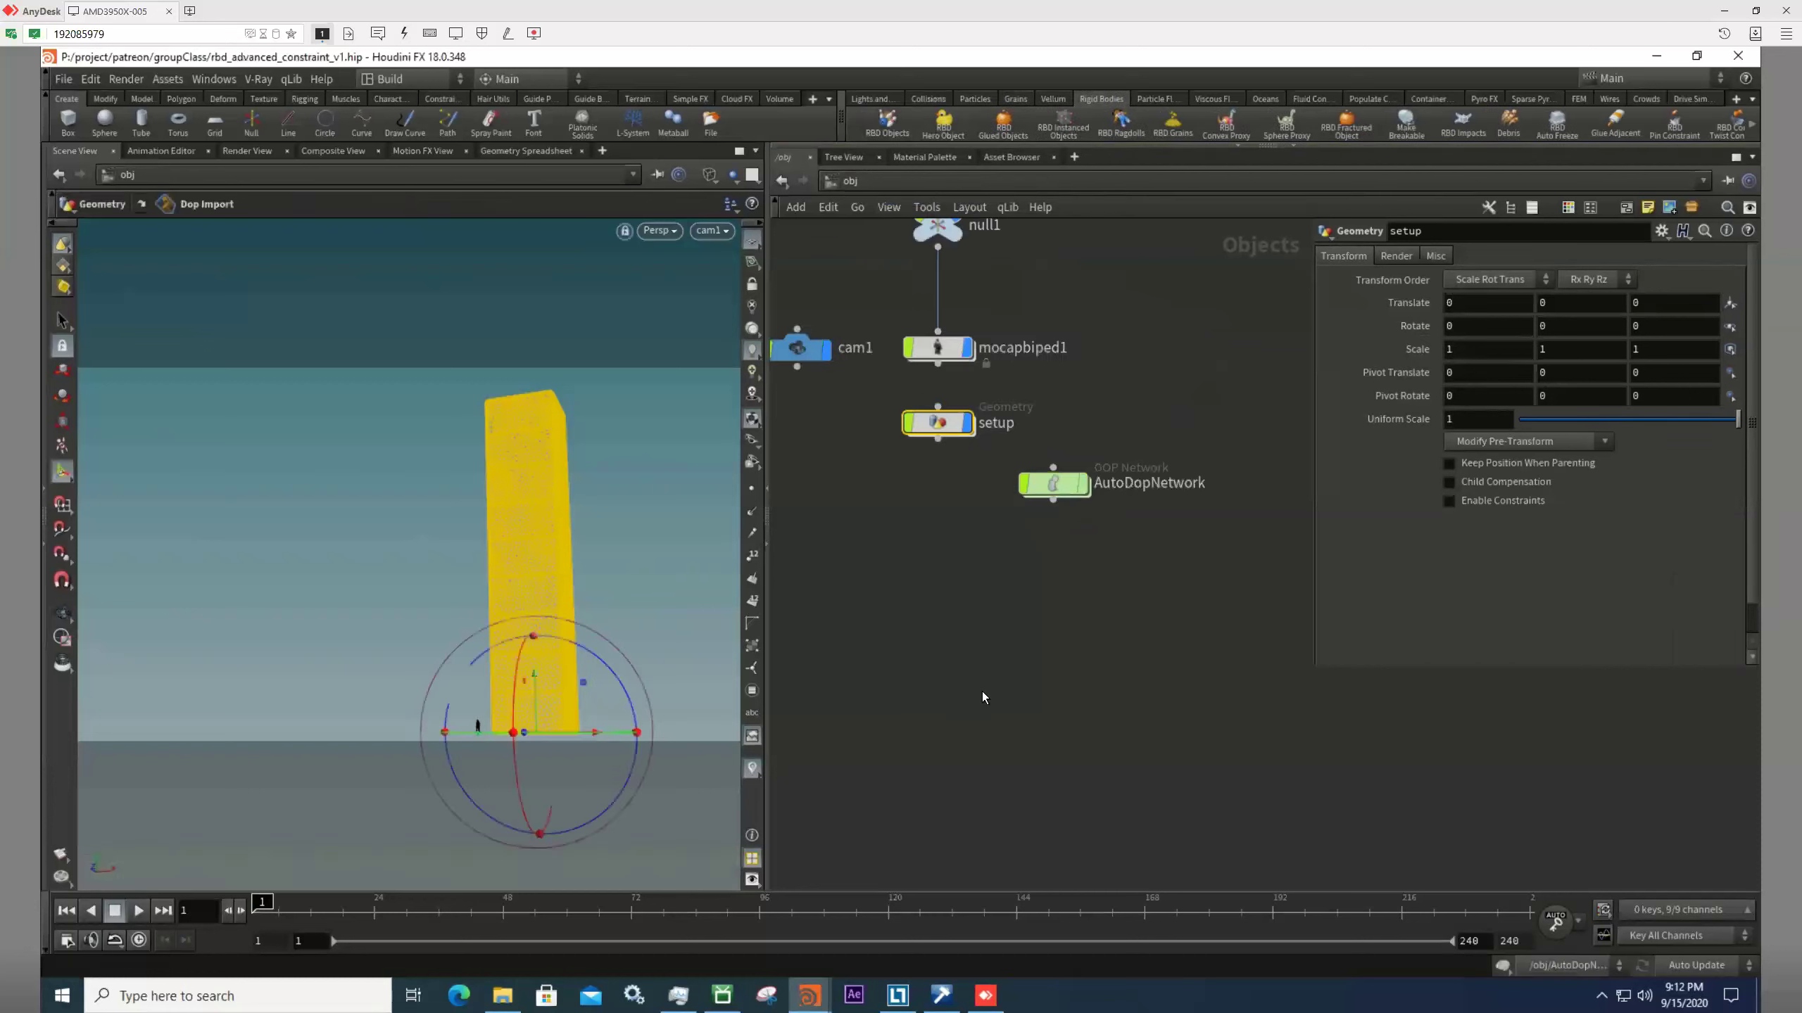
pyautogui.moveTo(1050, 486); pyautogui.dragTo(943, 511)
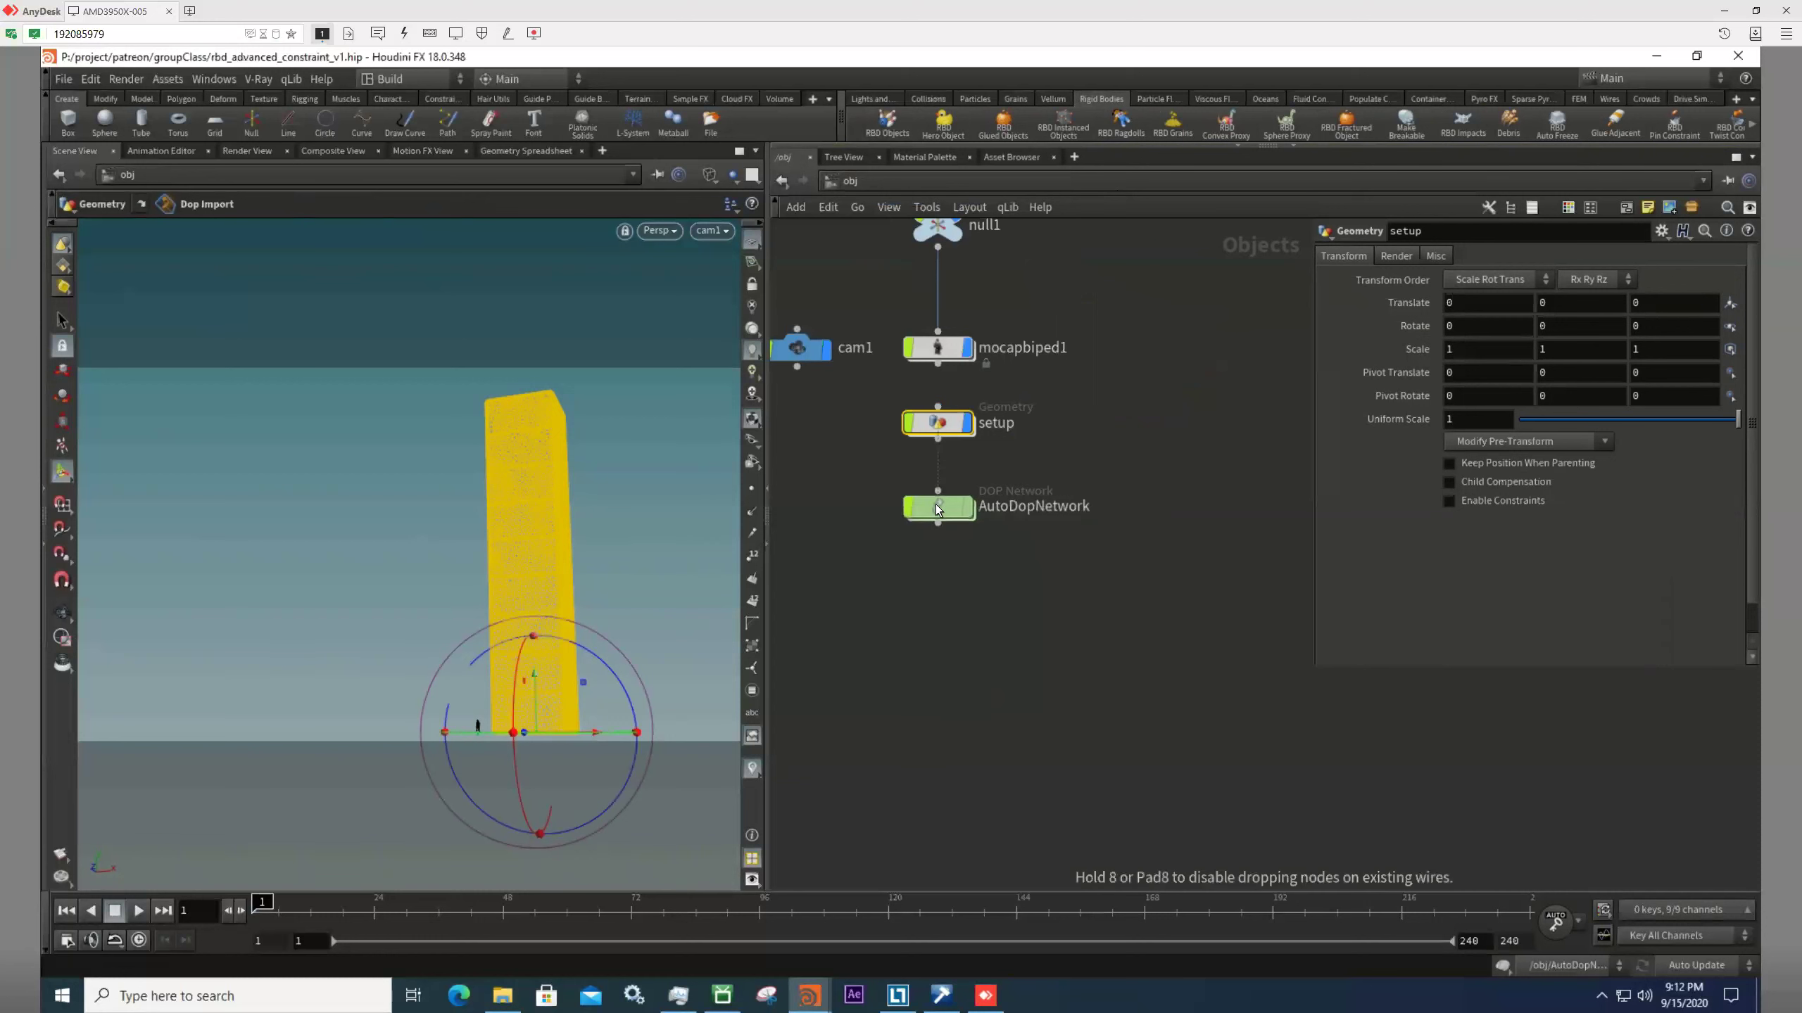
pyautogui.doubleClick(941, 505)
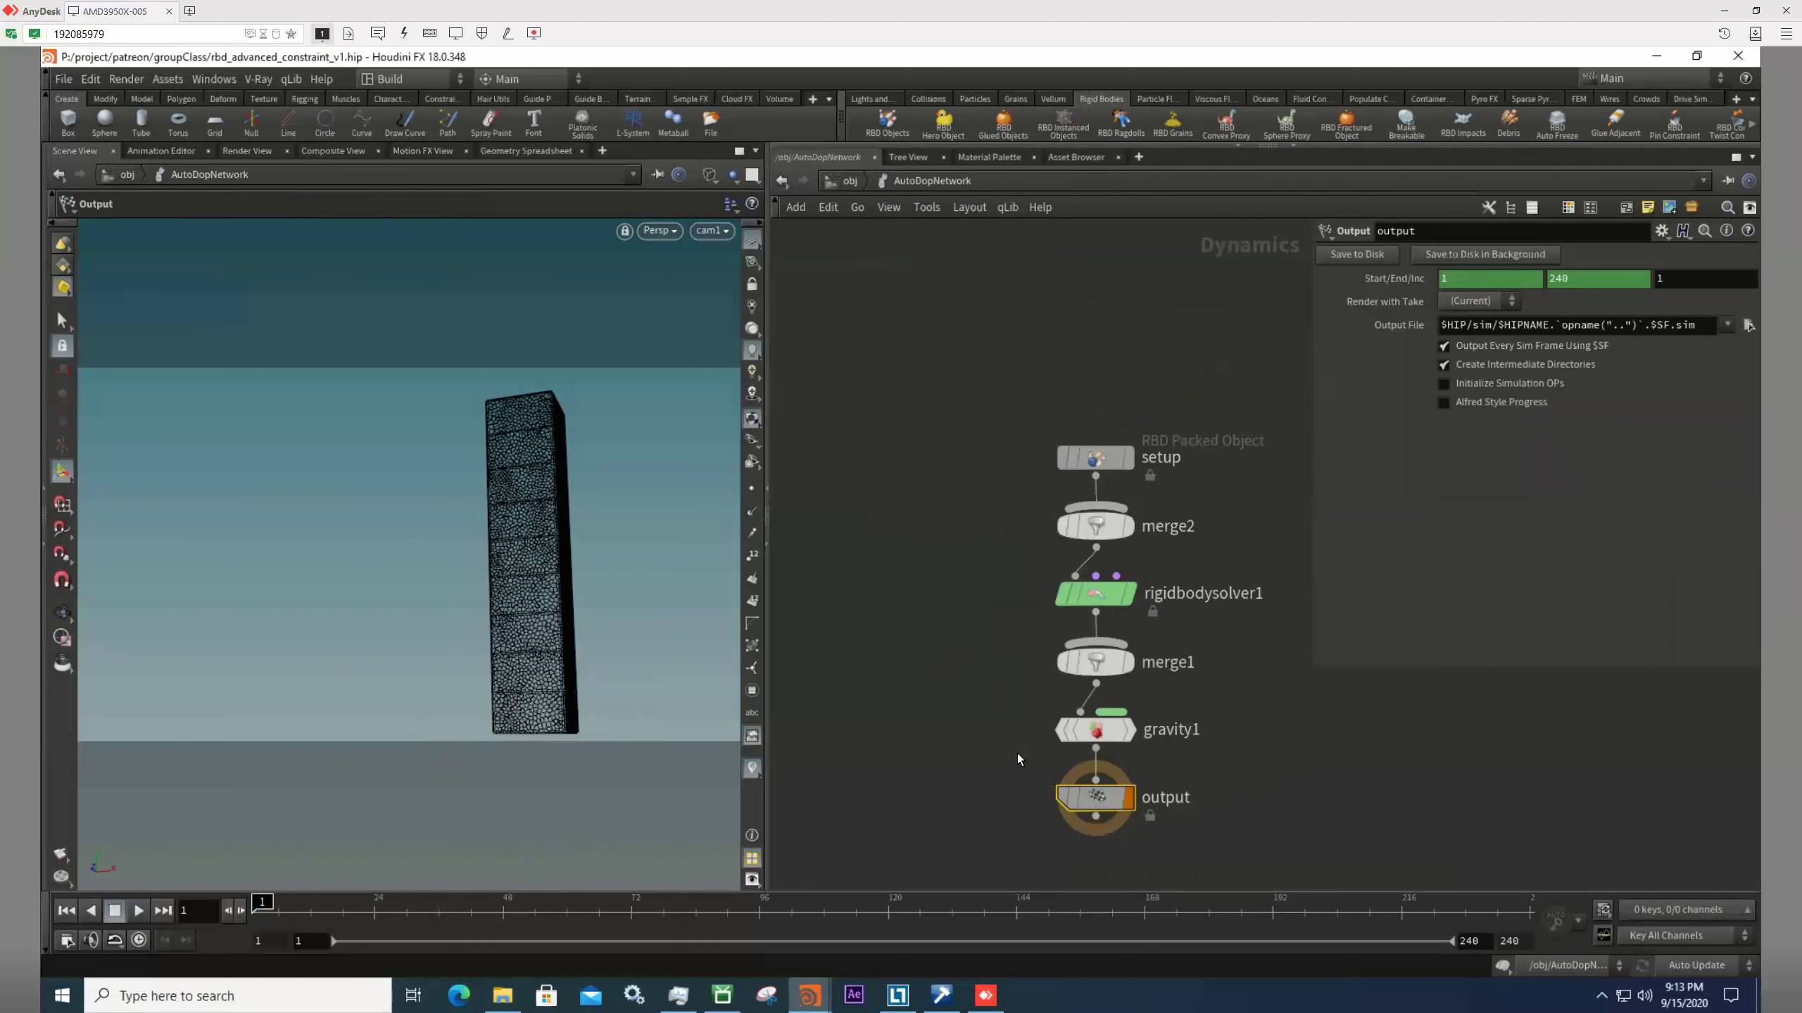
# Step: Add a groundplane1 Ground Plane node beside the simulation, moving output lower
pyautogui.scroll(-2, 1016, 754)
pyautogui.moveTo(1069, 664); pyautogui.dragTo(1067, 806)
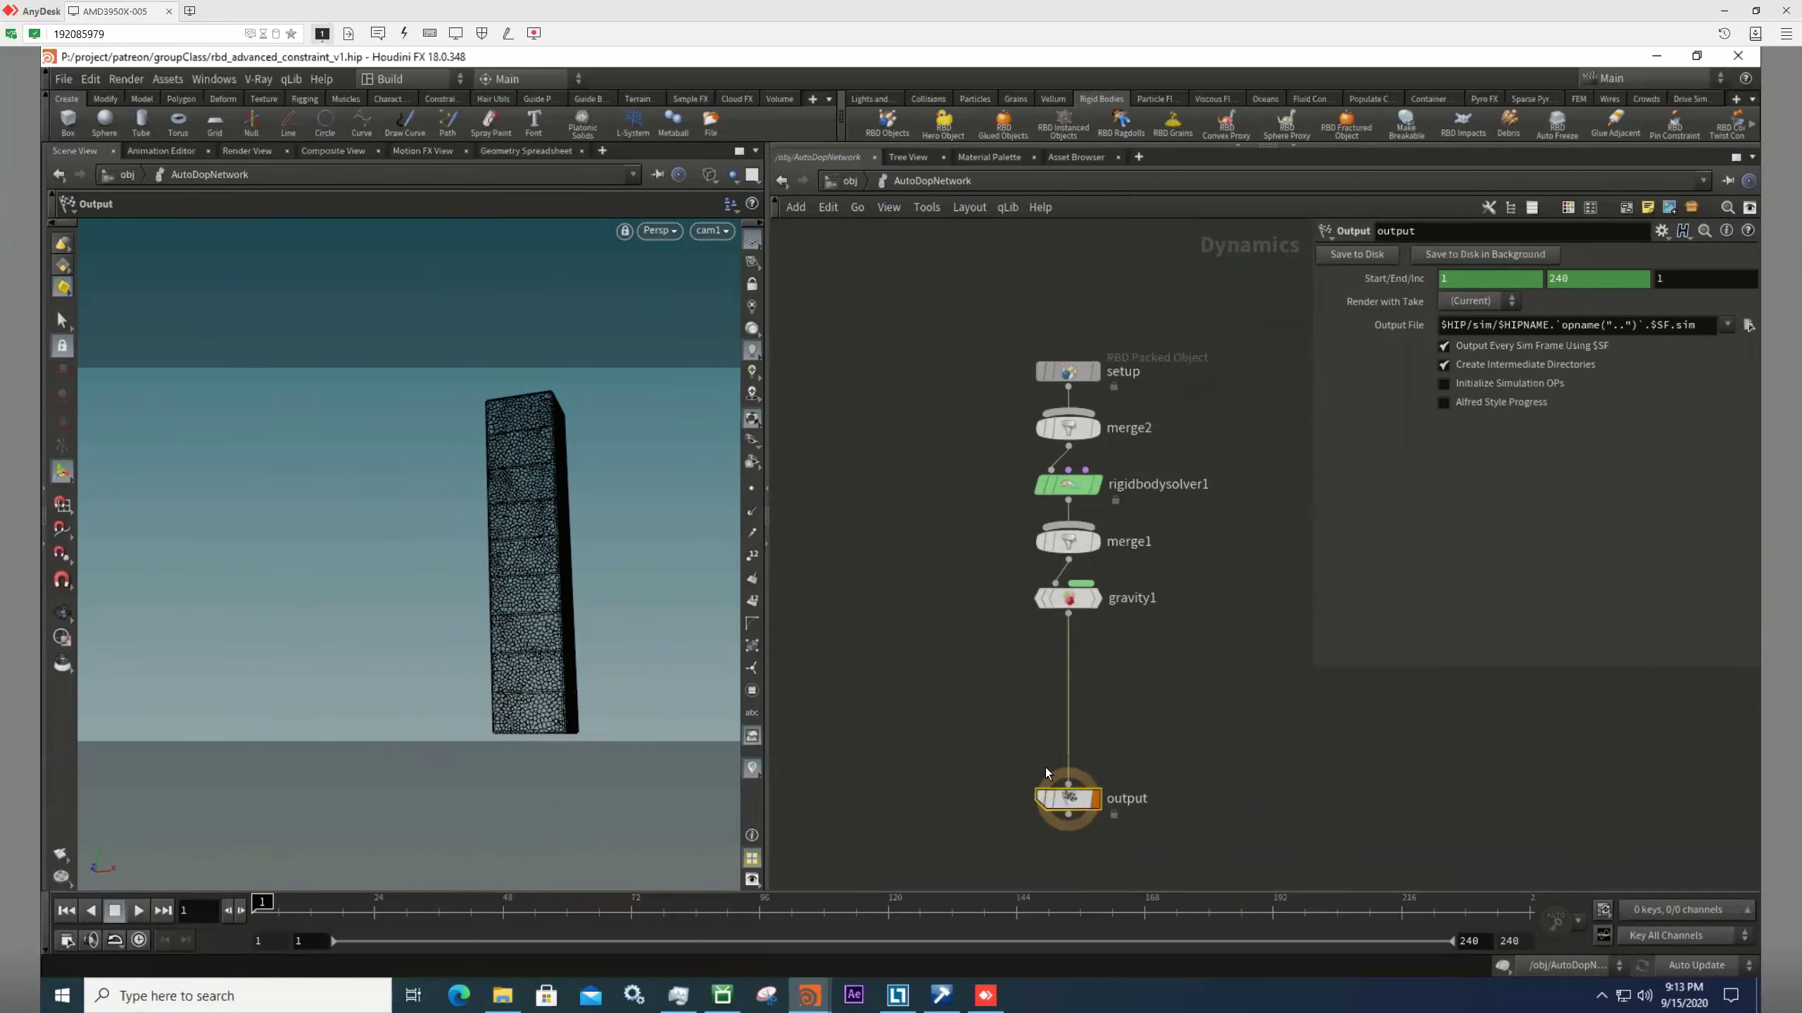
pyautogui.press('Tab')
pyautogui.write('ground')
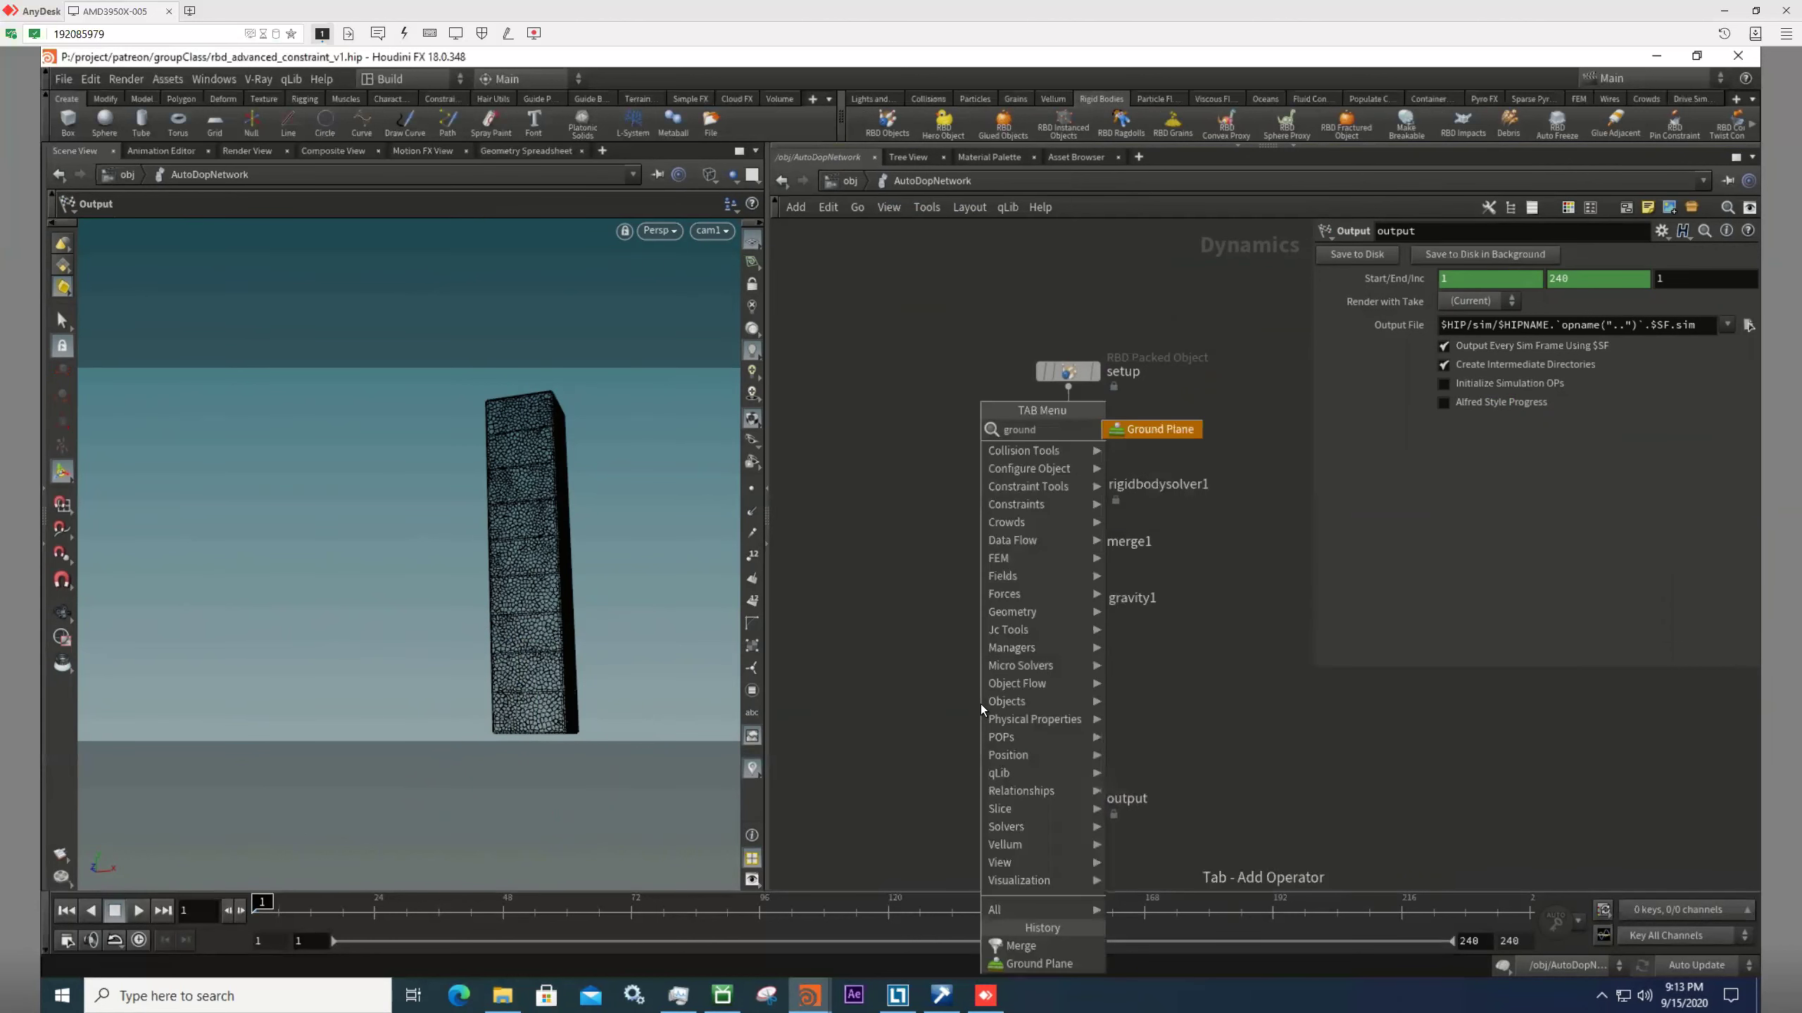
pyautogui.press('Return')
pyautogui.click(981, 708)
pyautogui.moveTo(981, 710); pyautogui.dragTo(916, 660)
# Step: Merge gravity1 and groundplane1 through a new merge3 node into output
pyautogui.press('Tab')
pyautogui.write('mer')
pyautogui.click(1149, 429)
pyautogui.click(975, 721)
pyautogui.moveTo(874, 590); pyautogui.dragTo(1100, 663)
pyautogui.click(1068, 617)
pyautogui.click(976, 702)
pyautogui.click(976, 740)
pyautogui.click(1068, 782)
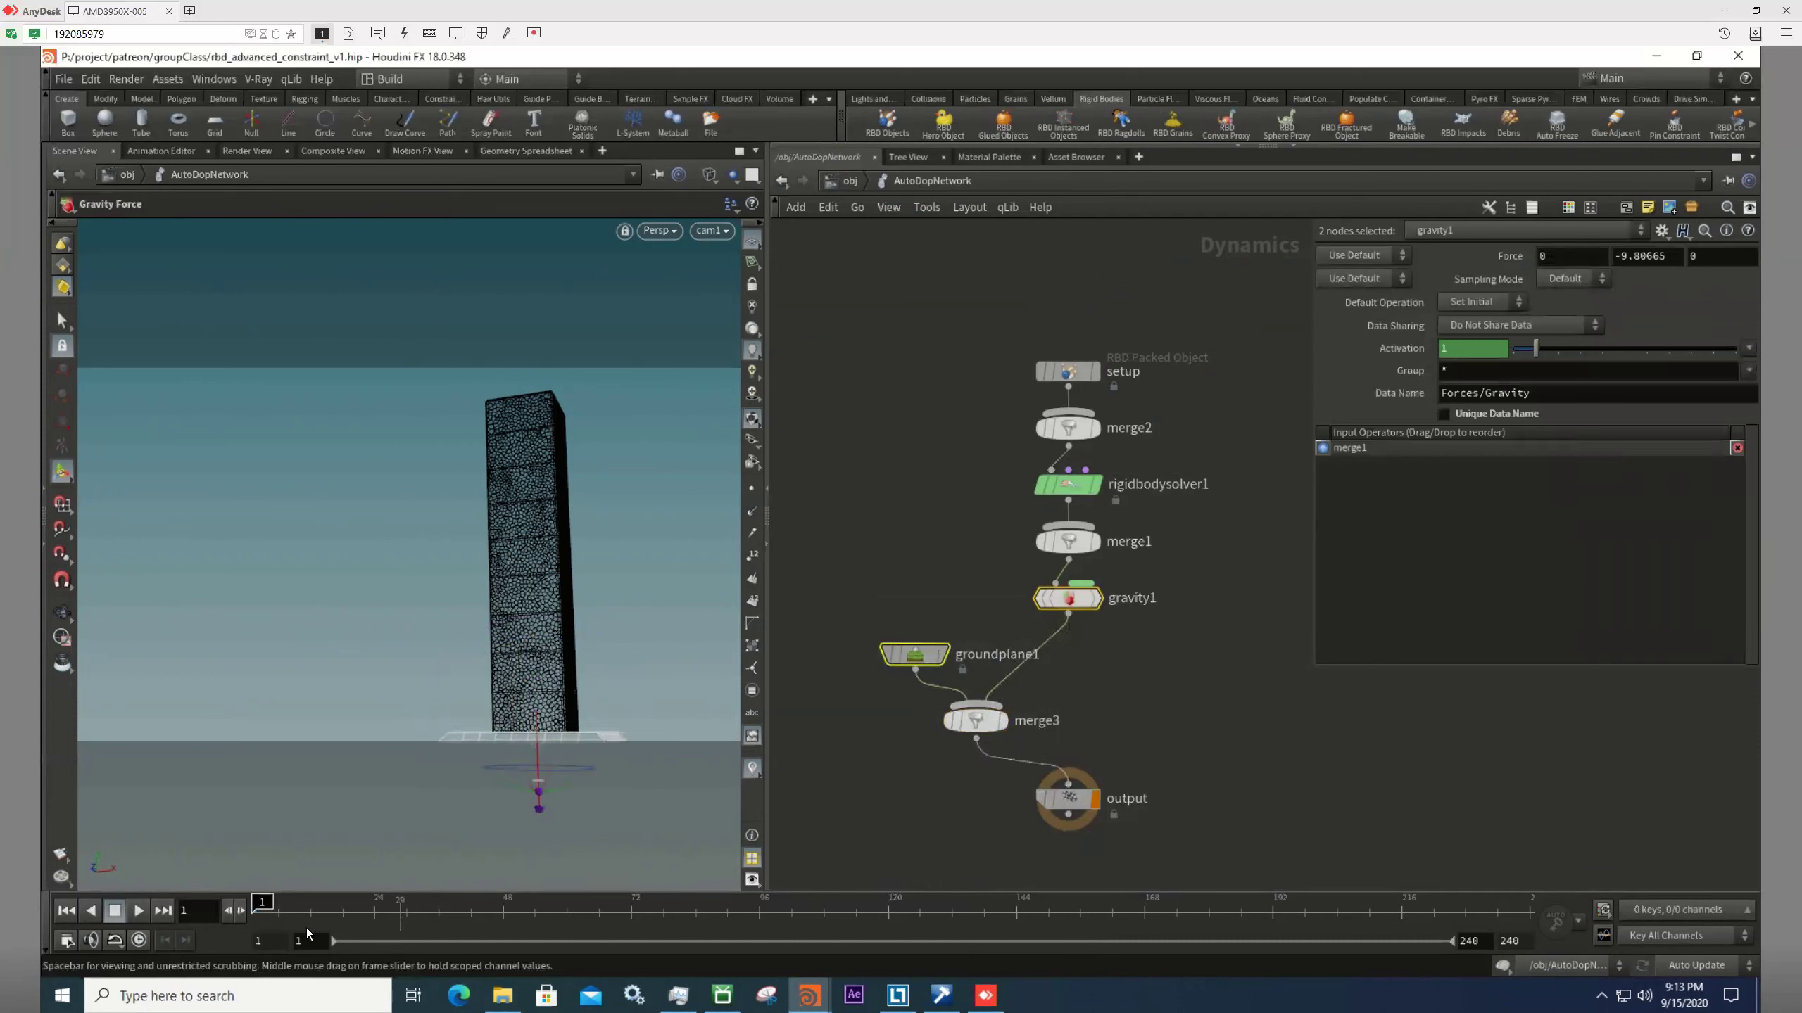
# Step: Play the simulation to test it, stop, and return to the object level
pyautogui.click(141, 914)
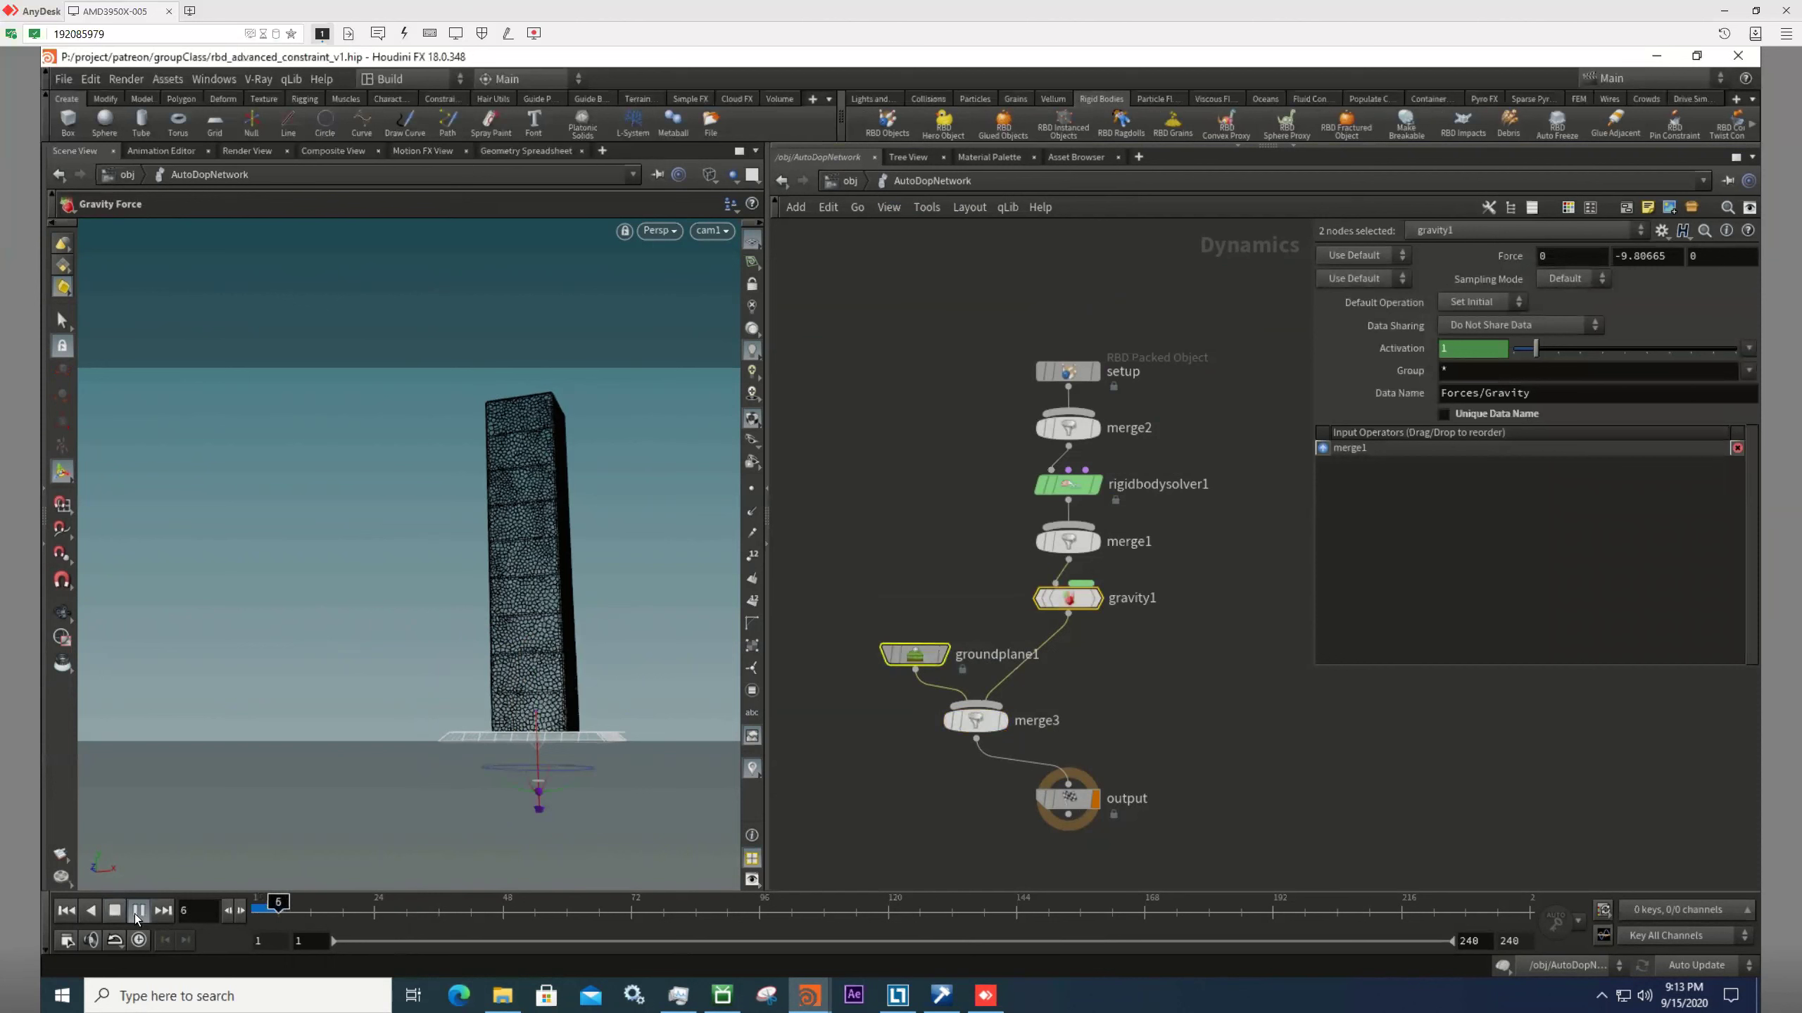
pyautogui.click(121, 913)
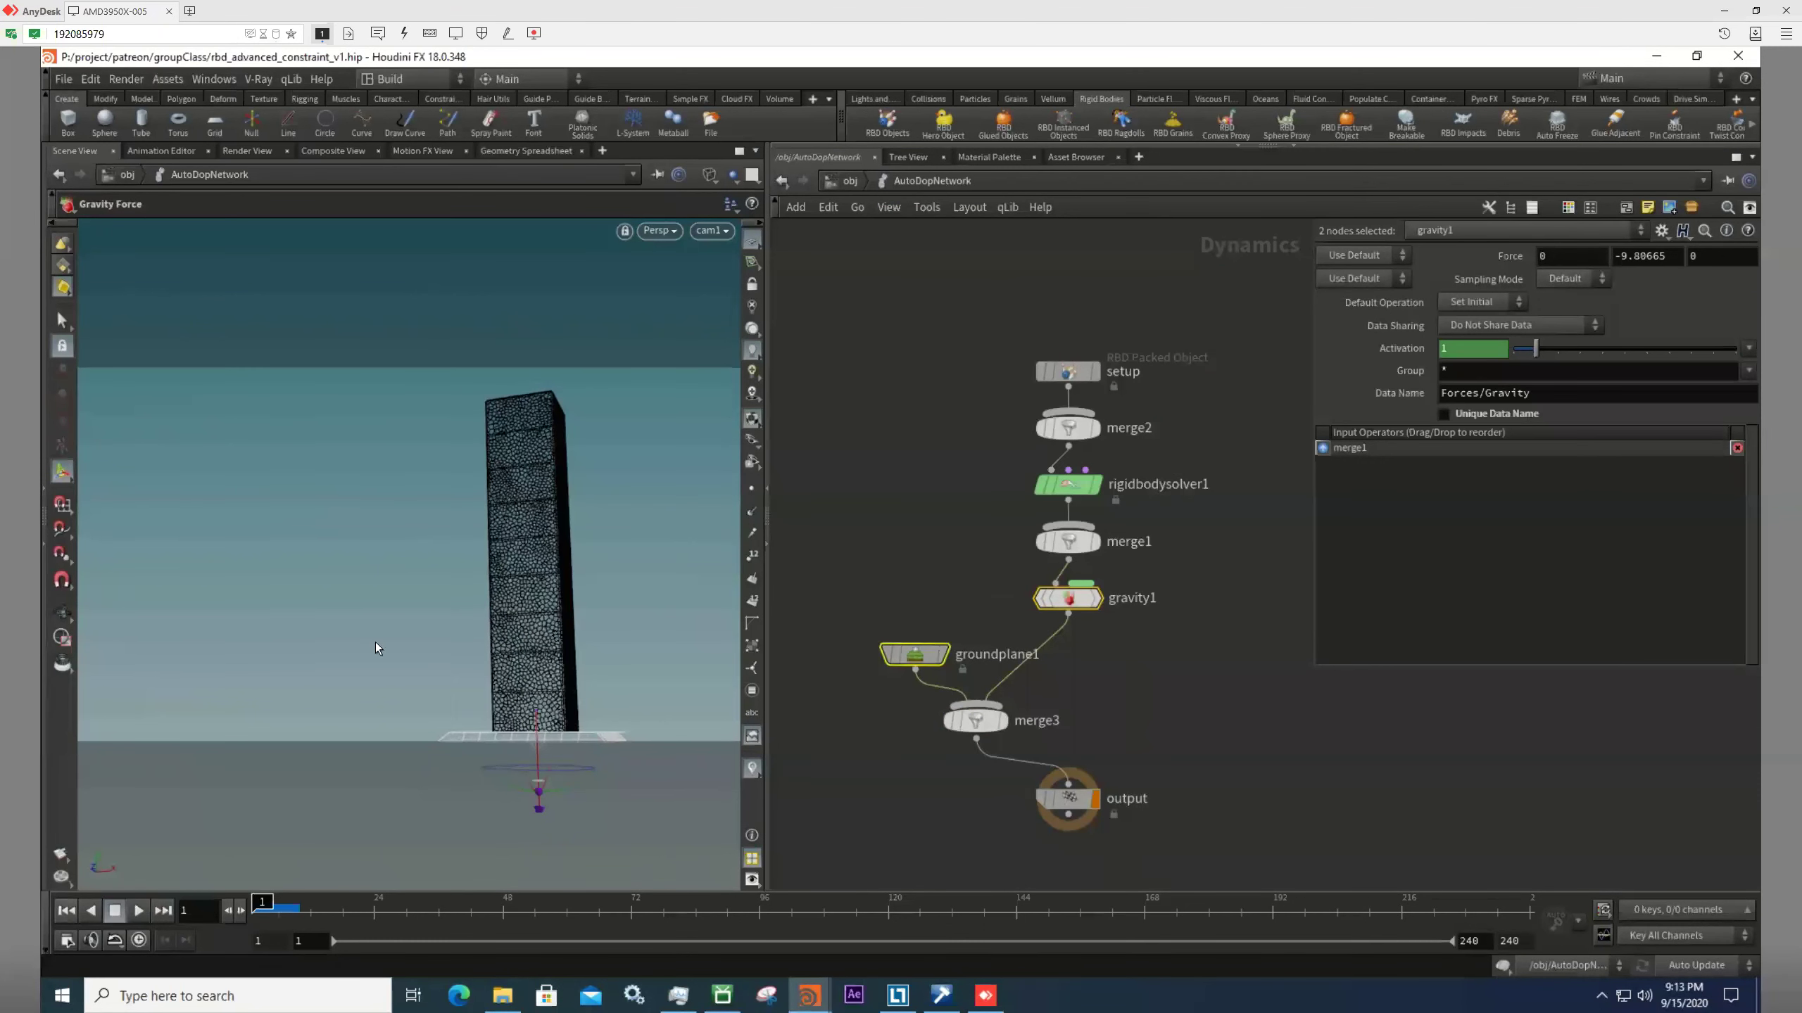
pyautogui.click(848, 184)
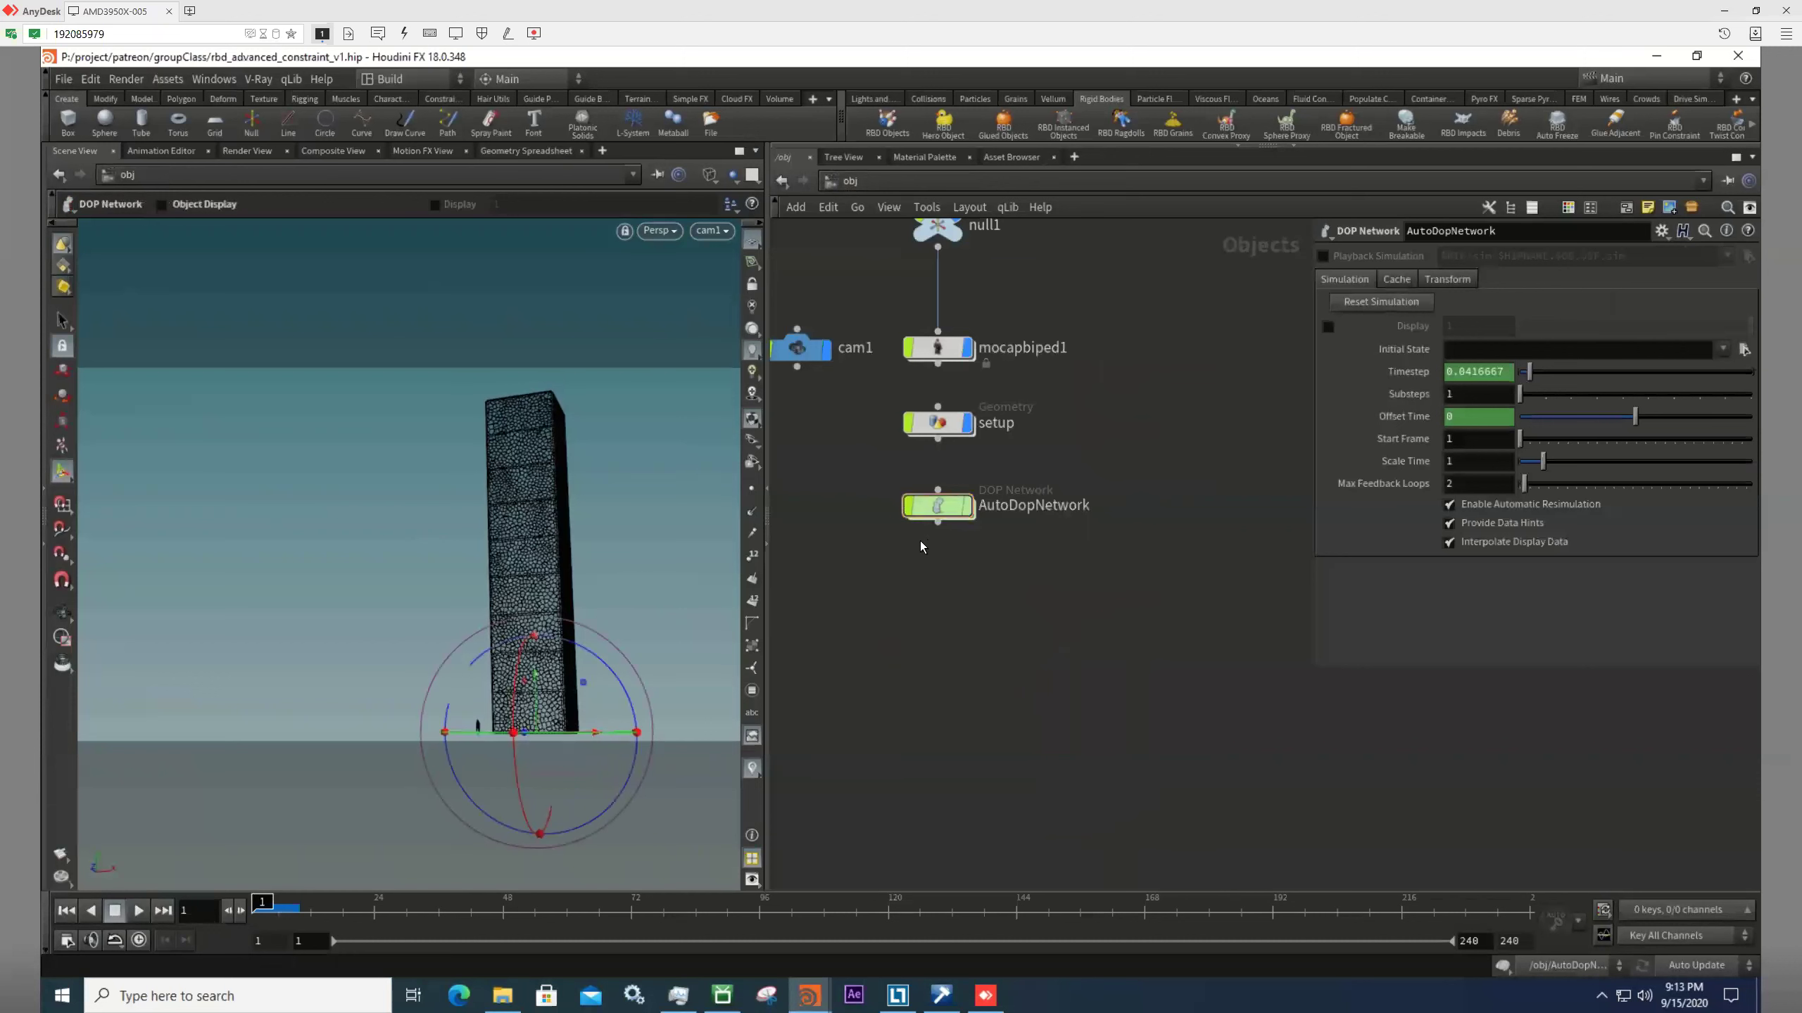
# Step: Apply the Glue Adjacent tool to the setup object's fractured pieces
pyautogui.moveTo(921, 540); pyautogui.dragTo(973, 584, button='middle')
pyautogui.moveTo(986, 545); pyautogui.dragTo(986, 547)
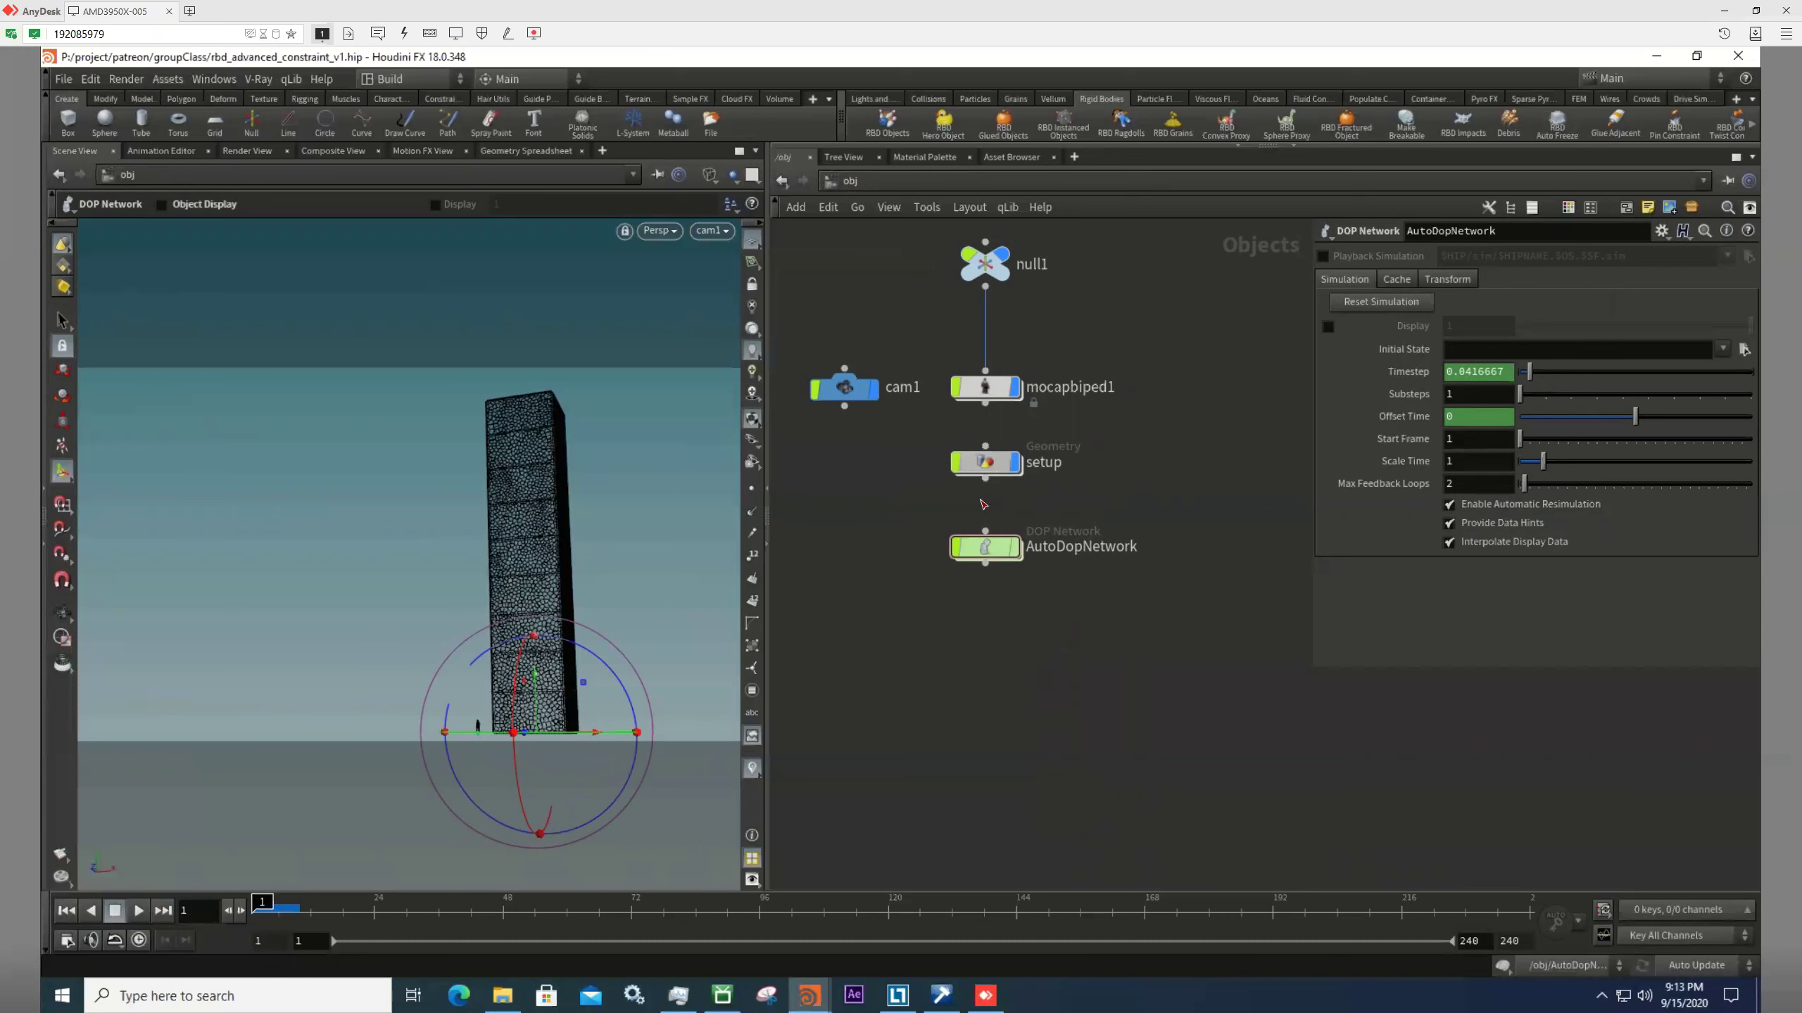
pyautogui.click(984, 461)
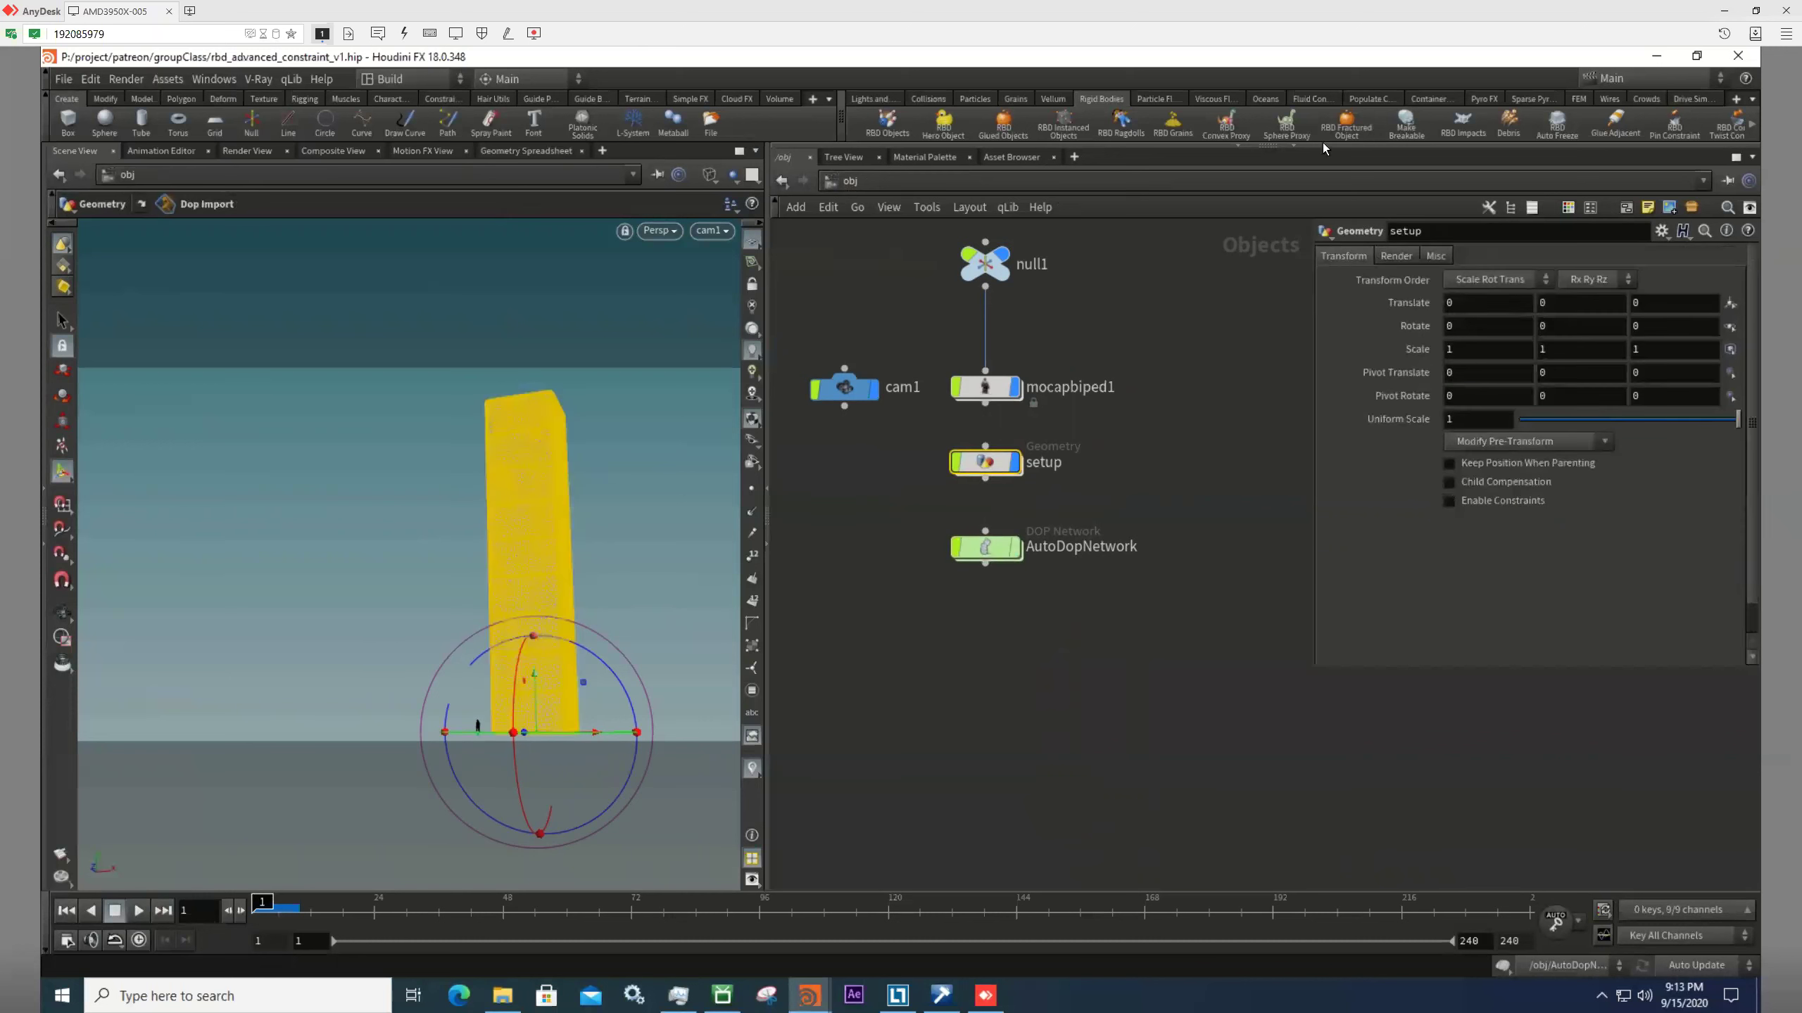
pyautogui.click(1615, 128)
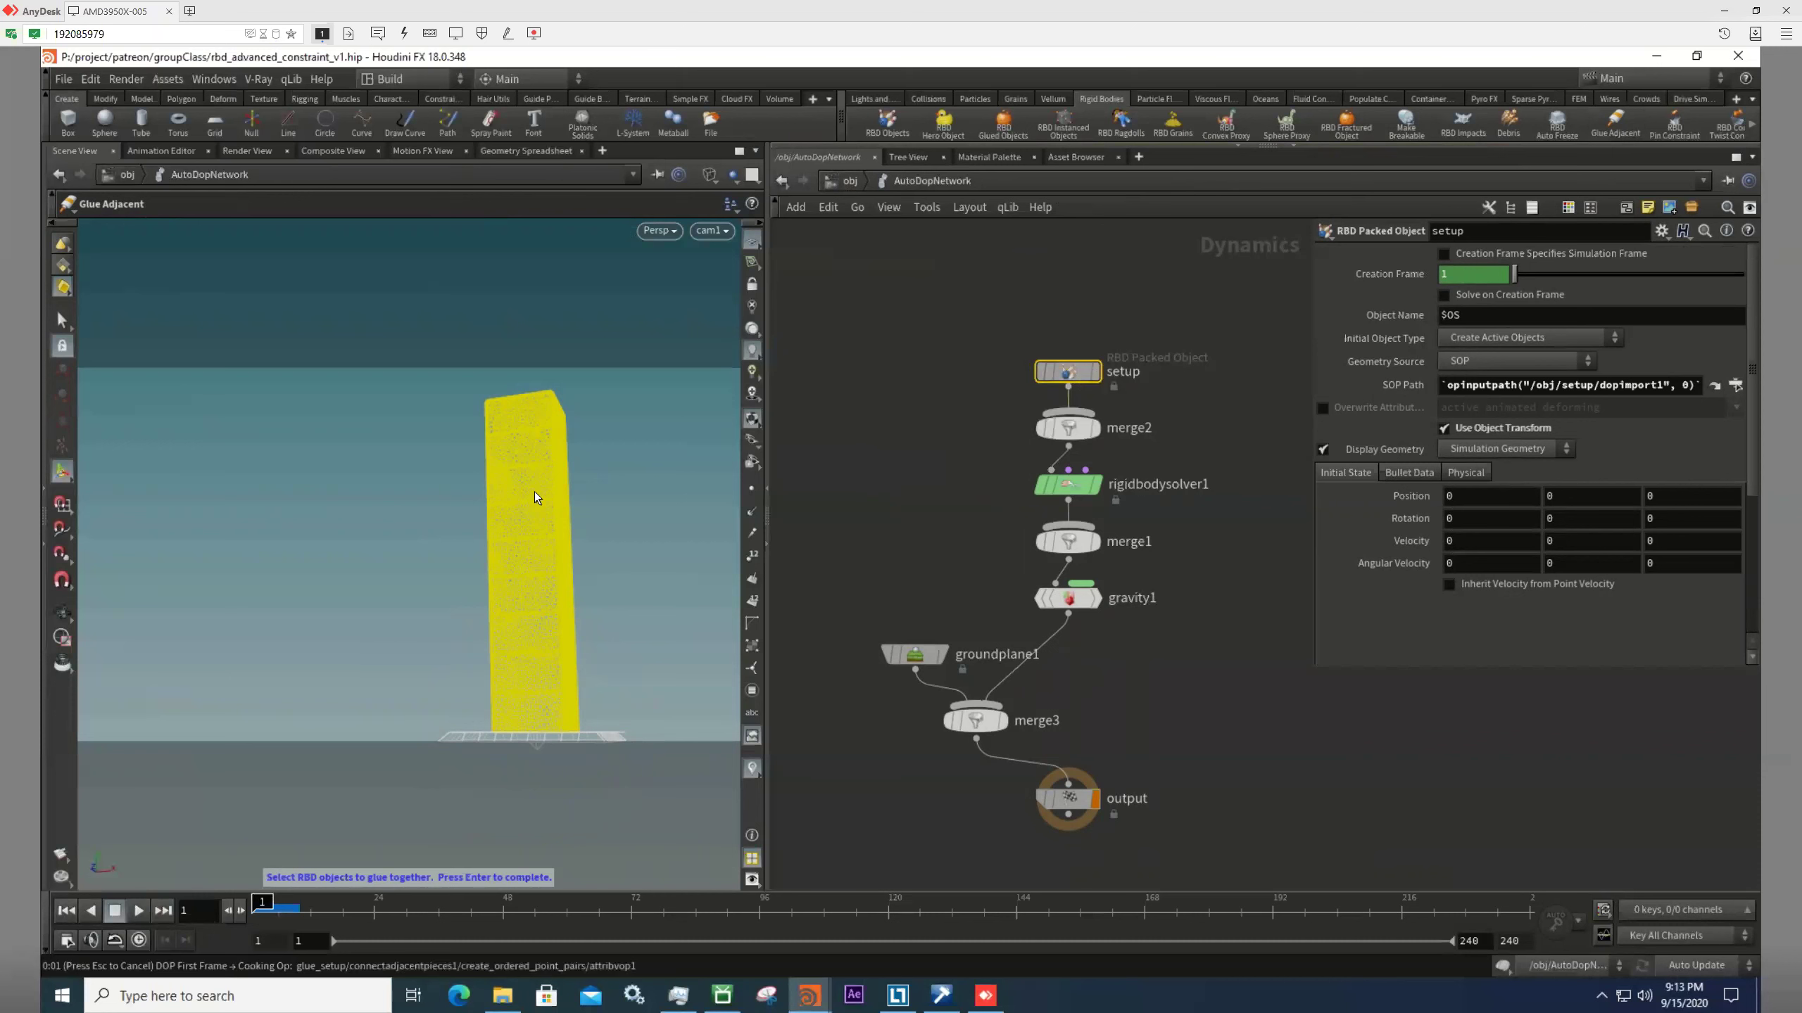
pyautogui.press('Return')
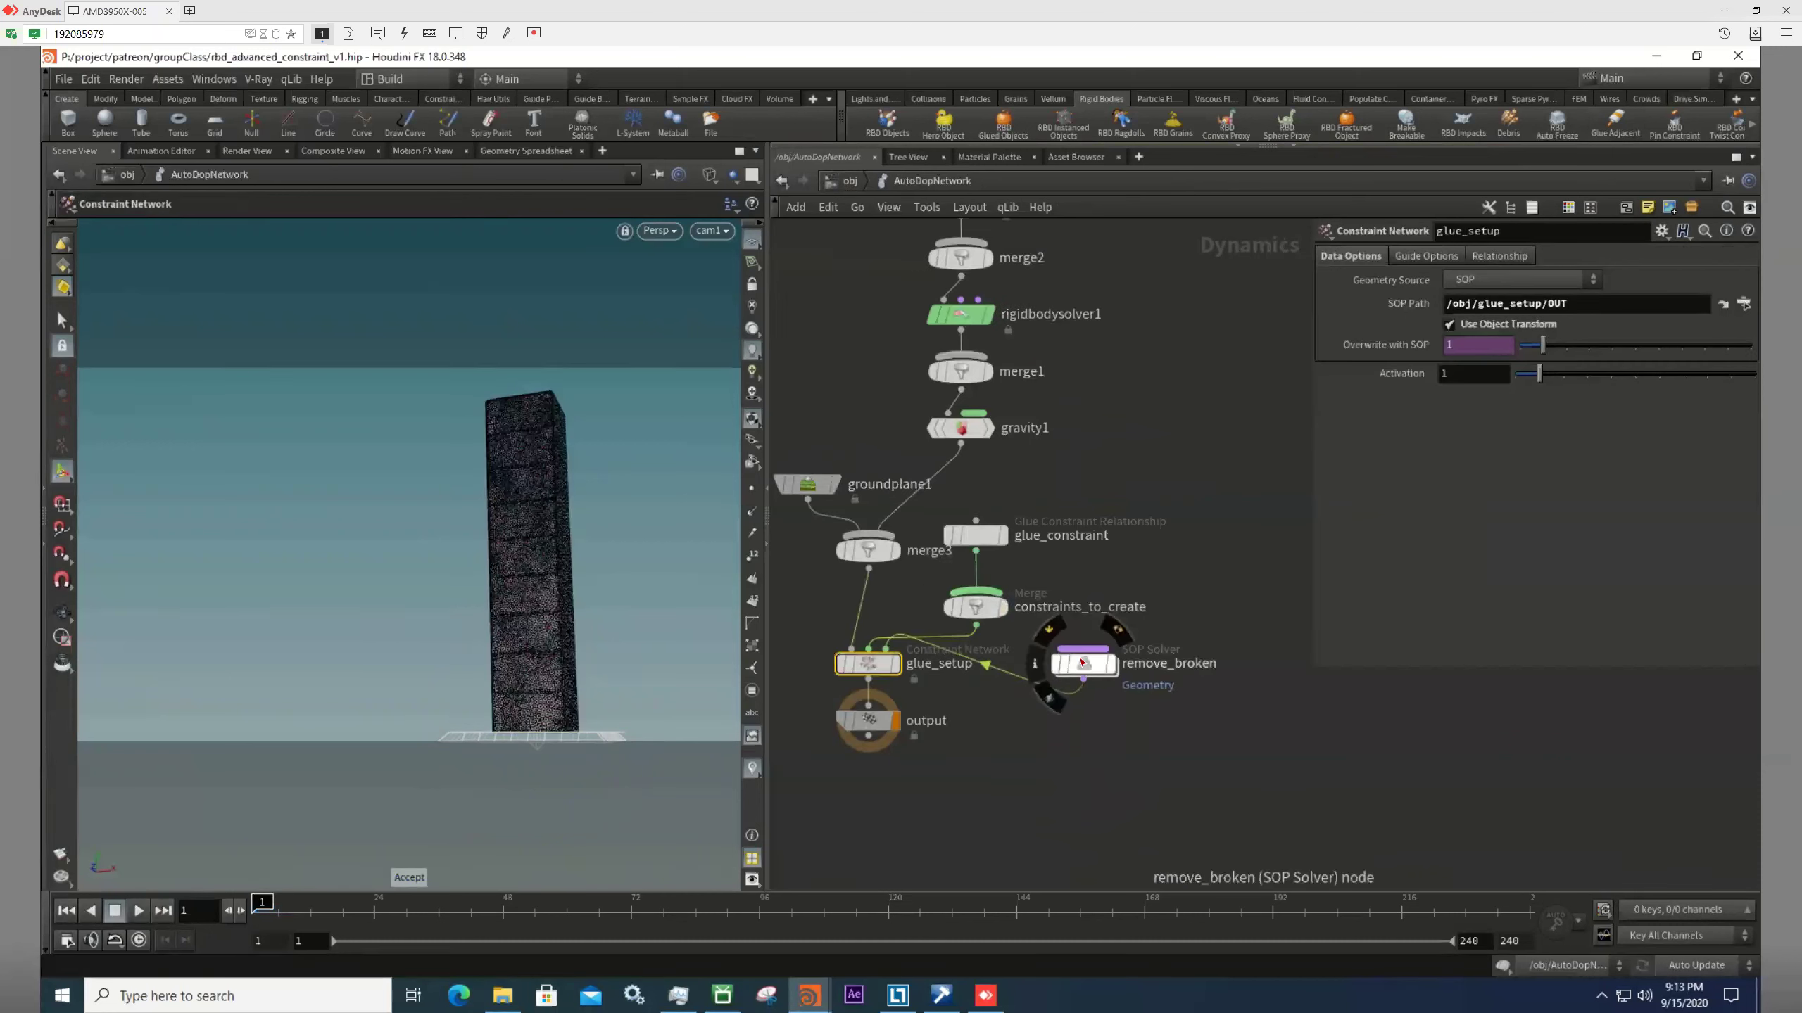
# Step: Arrange the glue constraint, glue_setup, output and remove_broken nodes neatly
pyautogui.moveTo(1039, 510)
pyautogui.mouseDown()
pyautogui.moveTo(954, 624)
pyautogui.moveTo(1049, 572)
pyautogui.mouseUp()
pyautogui.moveTo(1082, 670); pyautogui.dragTo(1187, 681)
pyautogui.moveTo(916, 777)
pyautogui.mouseDown()
pyautogui.moveTo(823, 639)
pyautogui.moveTo(1026, 706)
pyautogui.moveTo(1058, 684)
pyautogui.mouseUp()
pyautogui.moveTo(1181, 675); pyautogui.dragTo(1247, 623)
pyautogui.click(1050, 682)
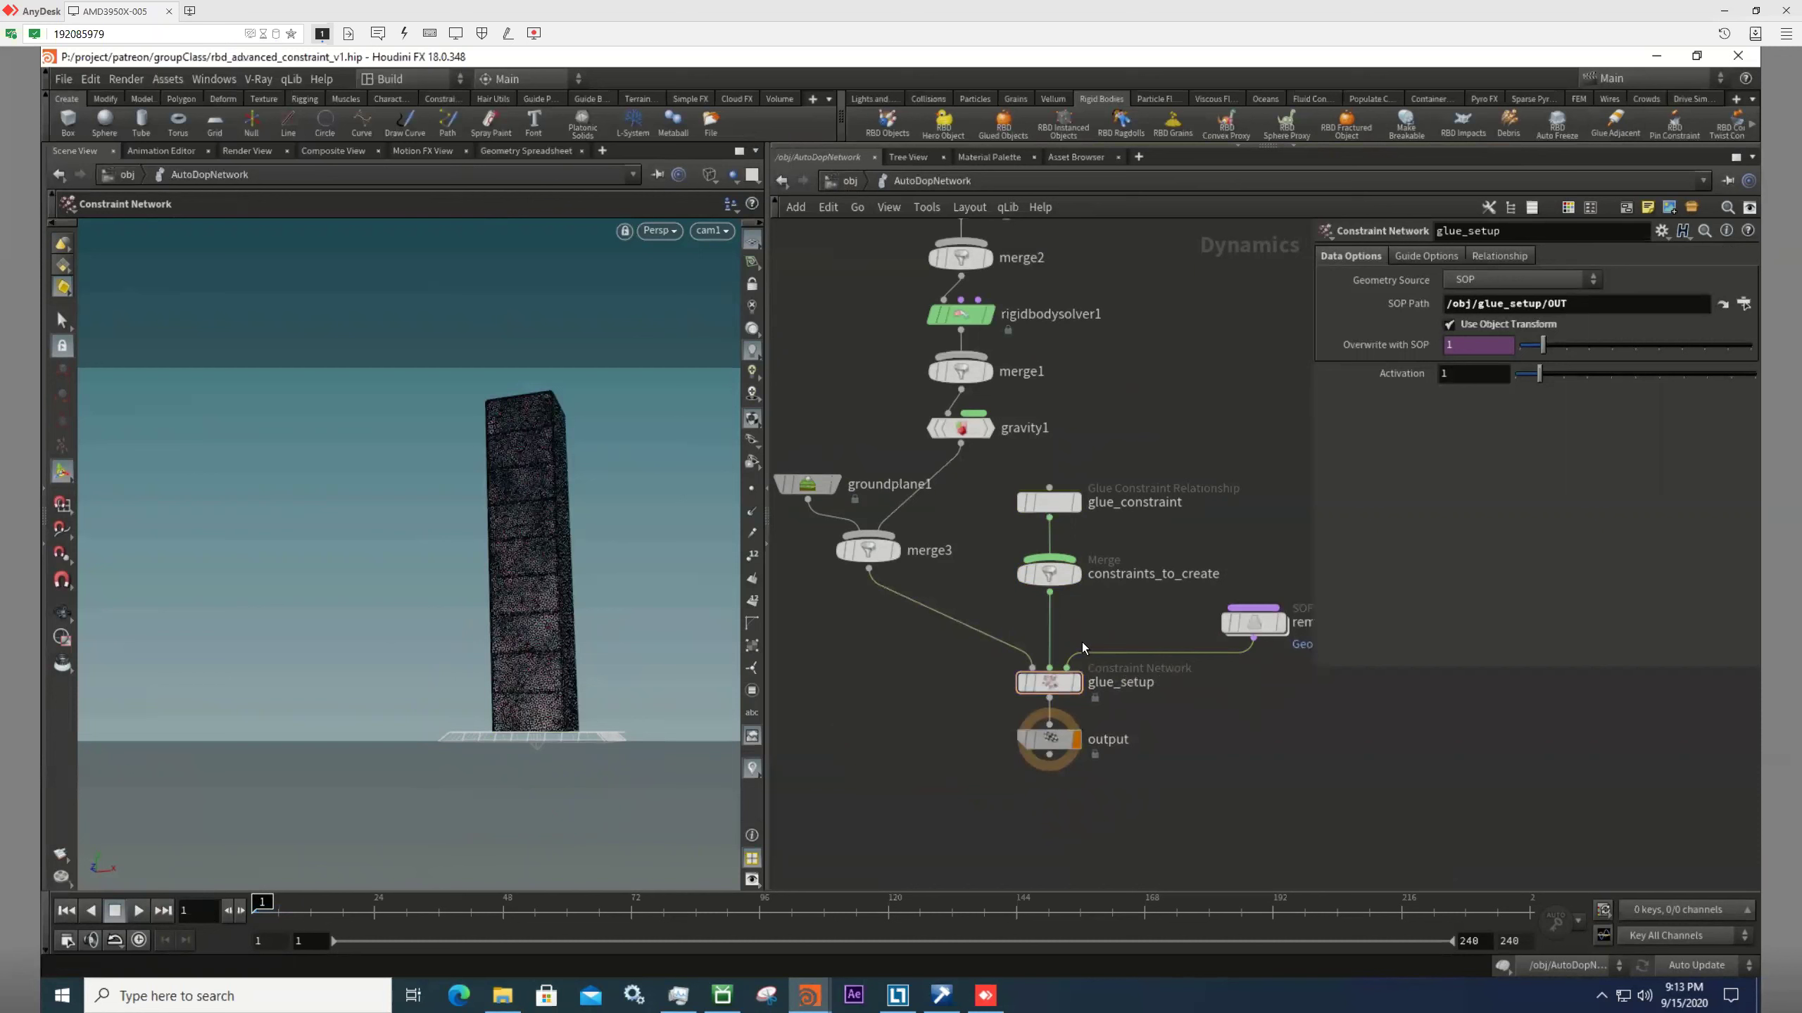
# Step: Preview the glued tower simulation inside AutoDopNetwork
pyautogui.click(843, 181)
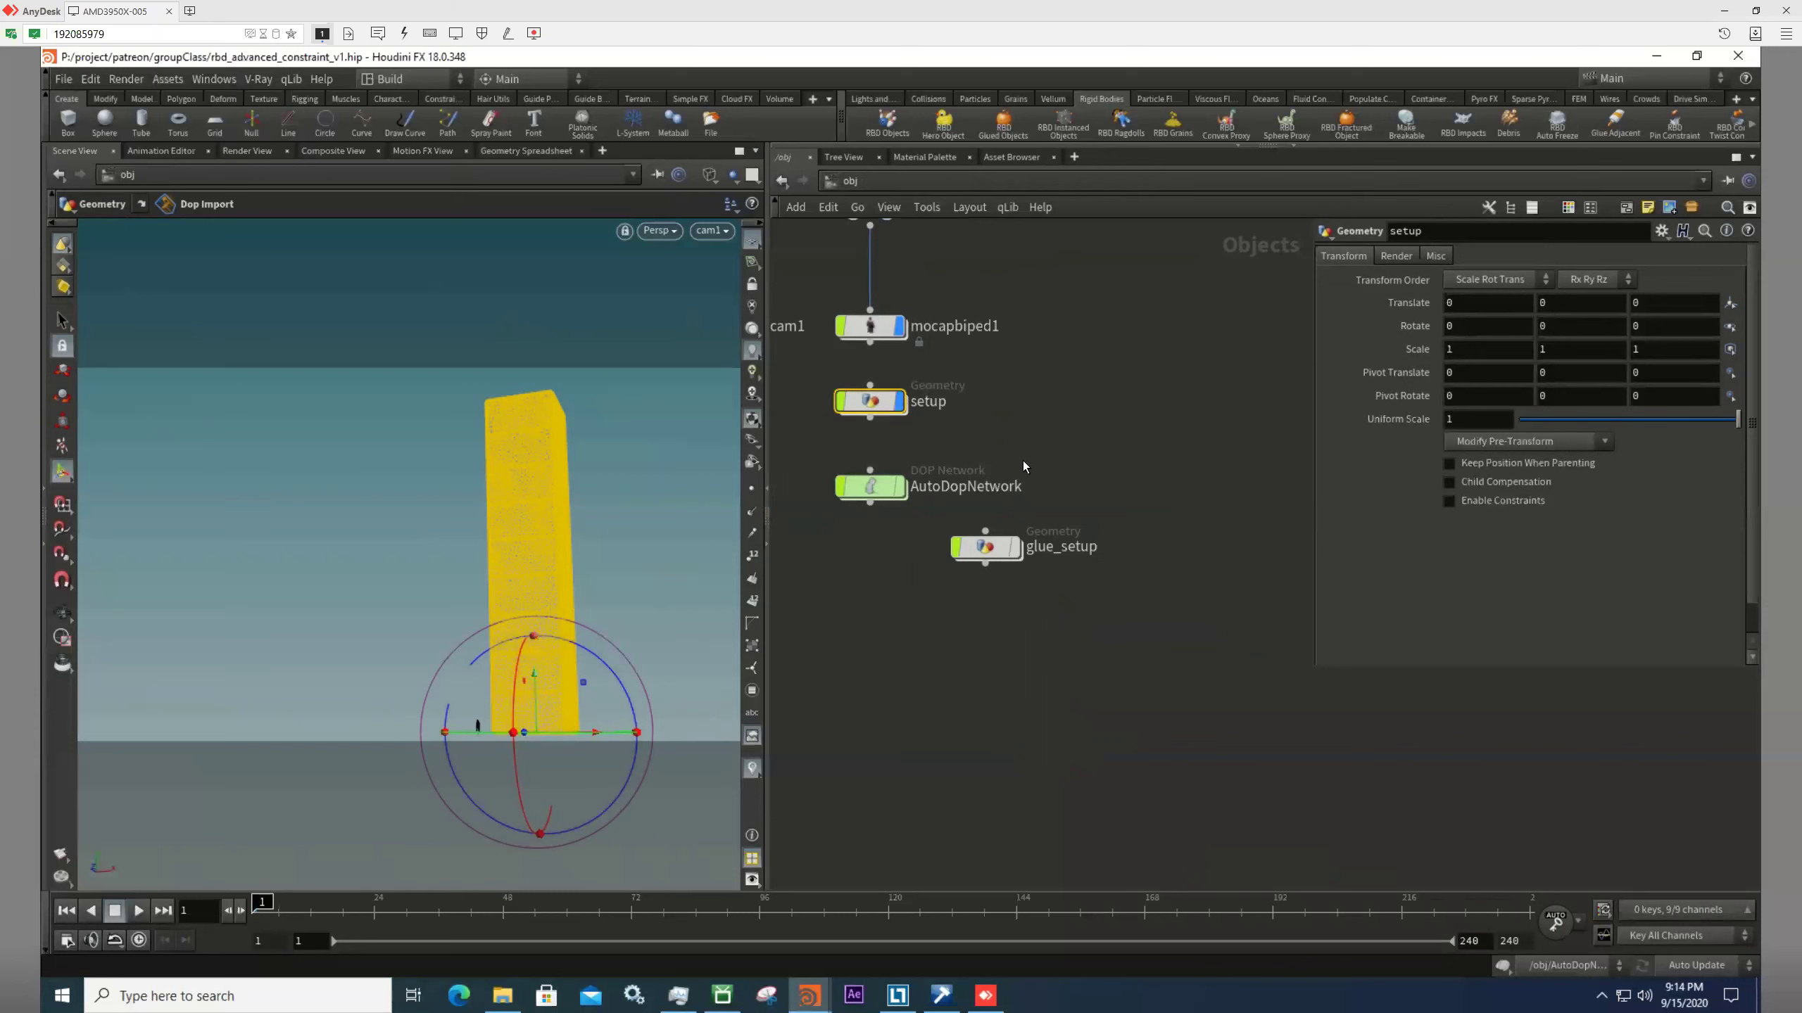
pyautogui.doubleClick(873, 488)
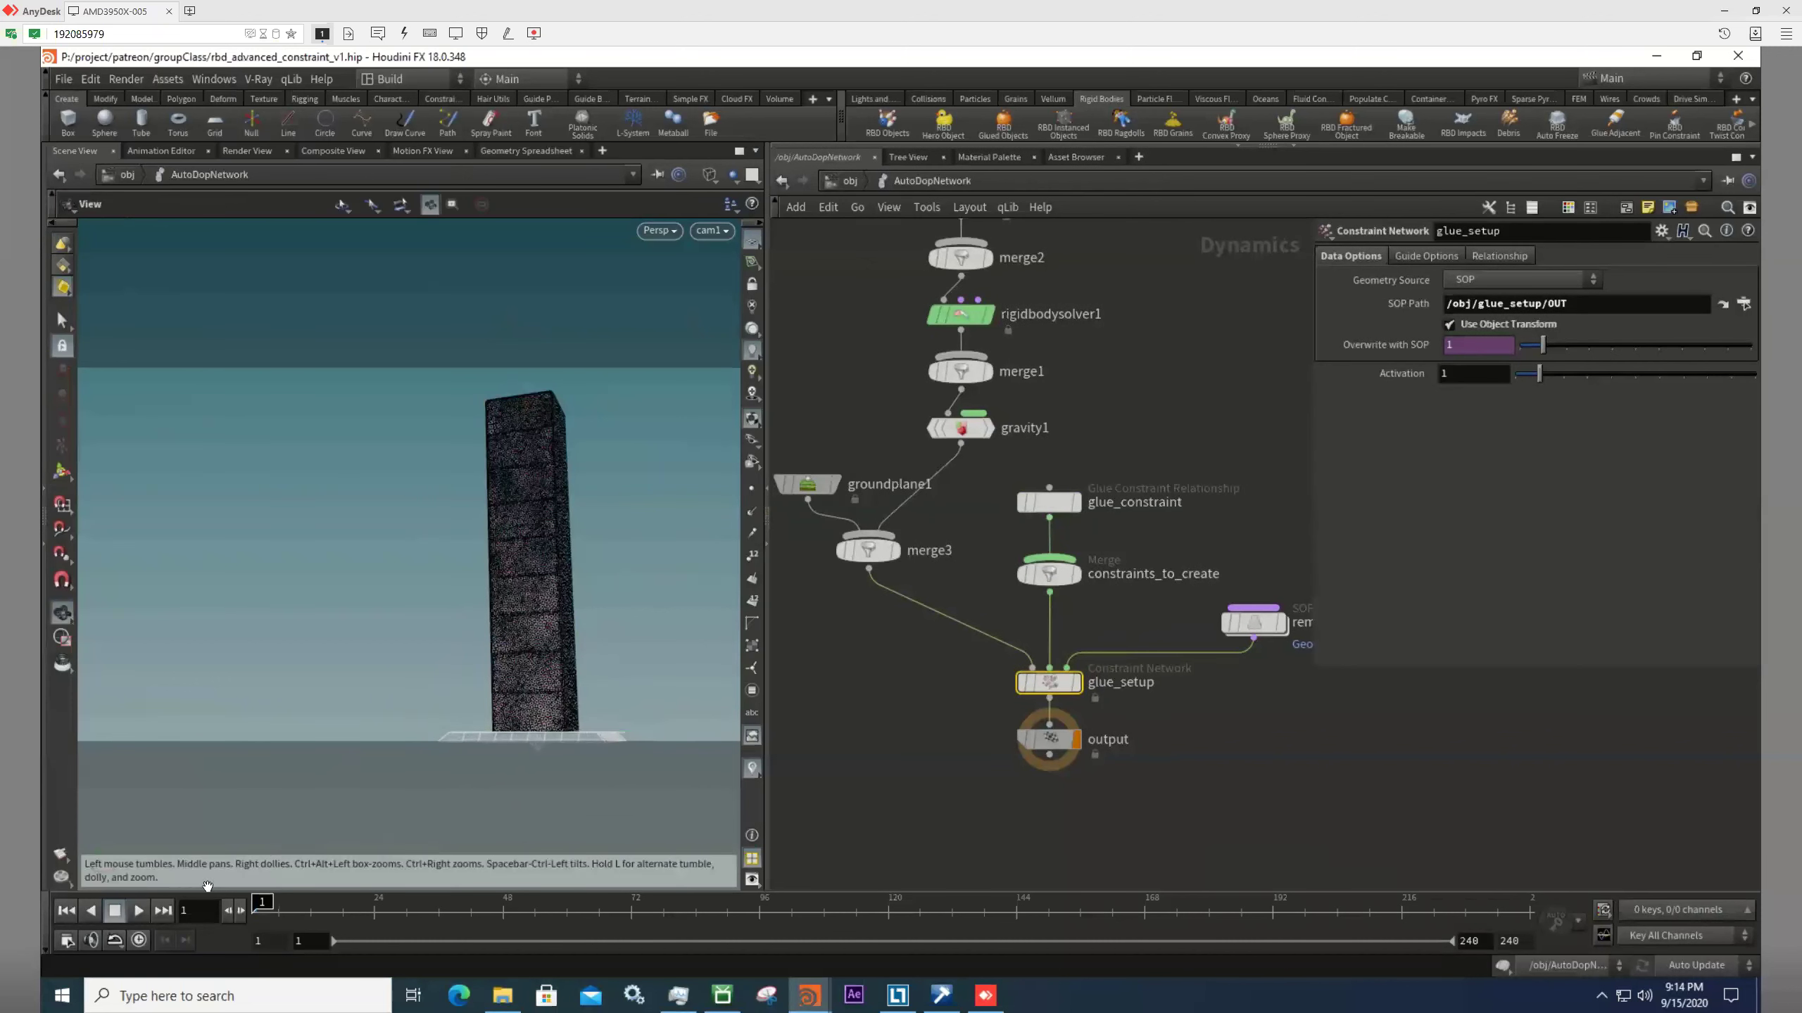
pyautogui.click(140, 912)
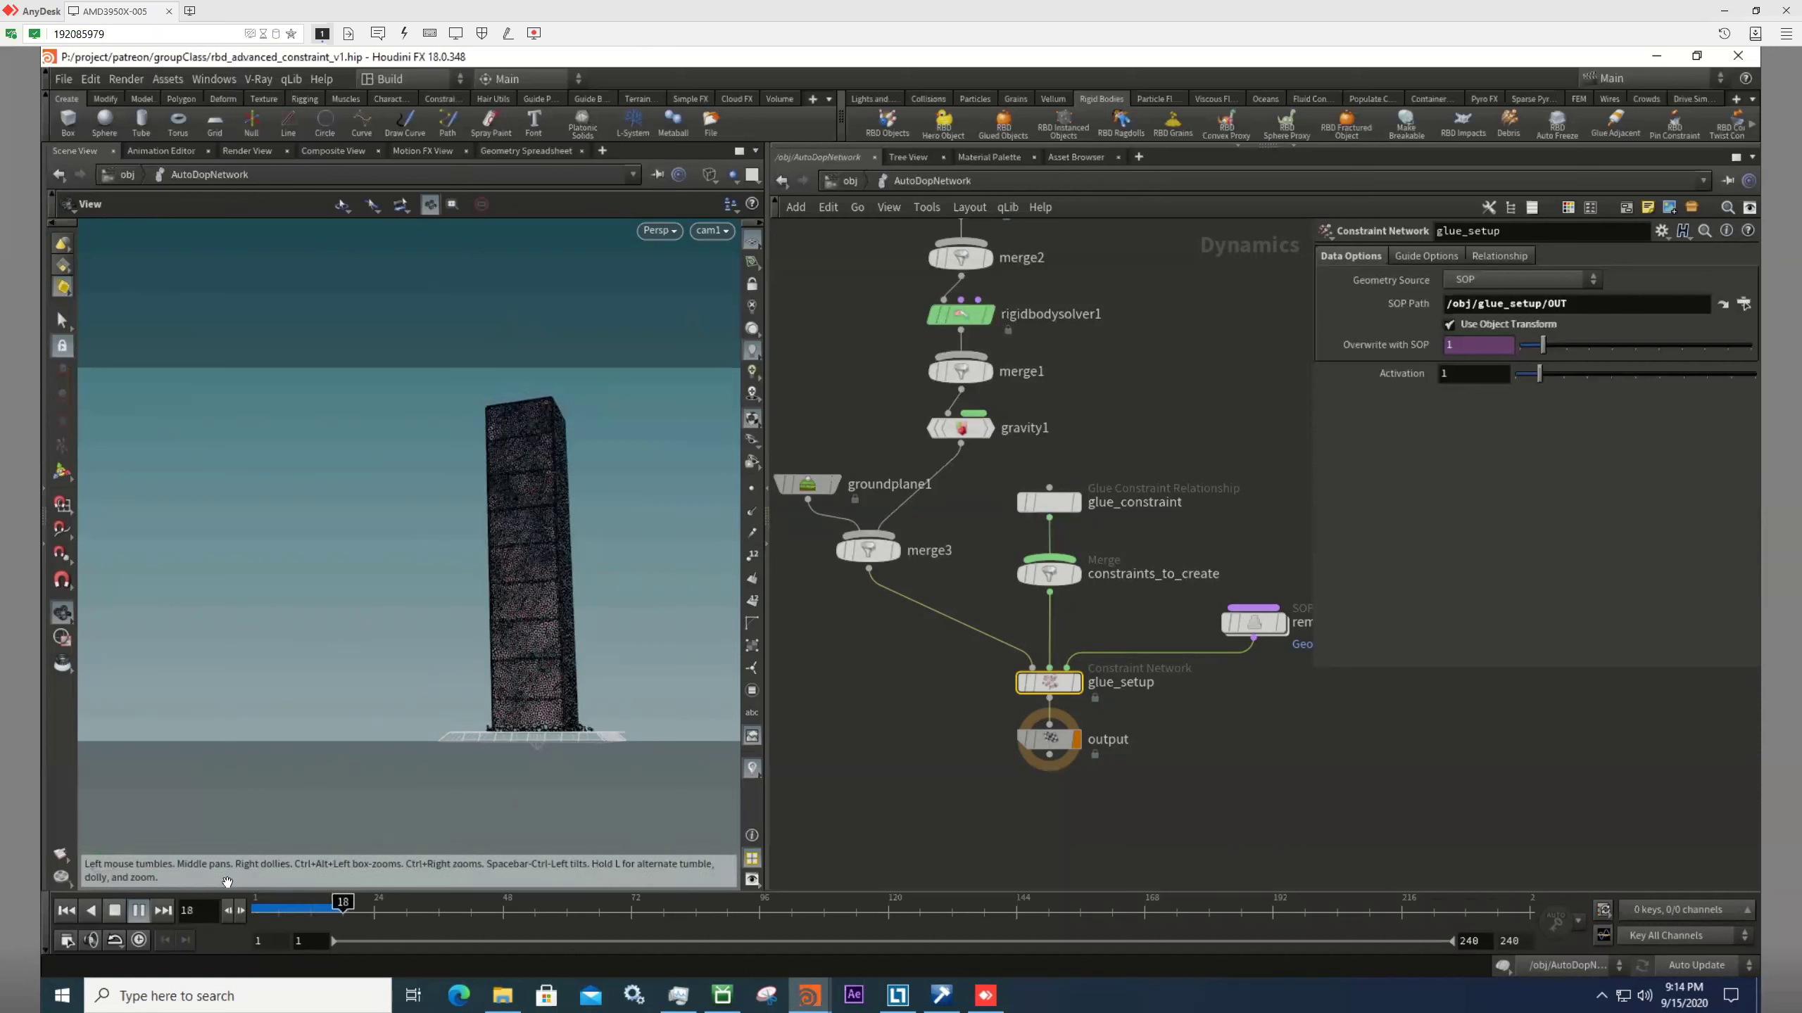
pyautogui.click(119, 911)
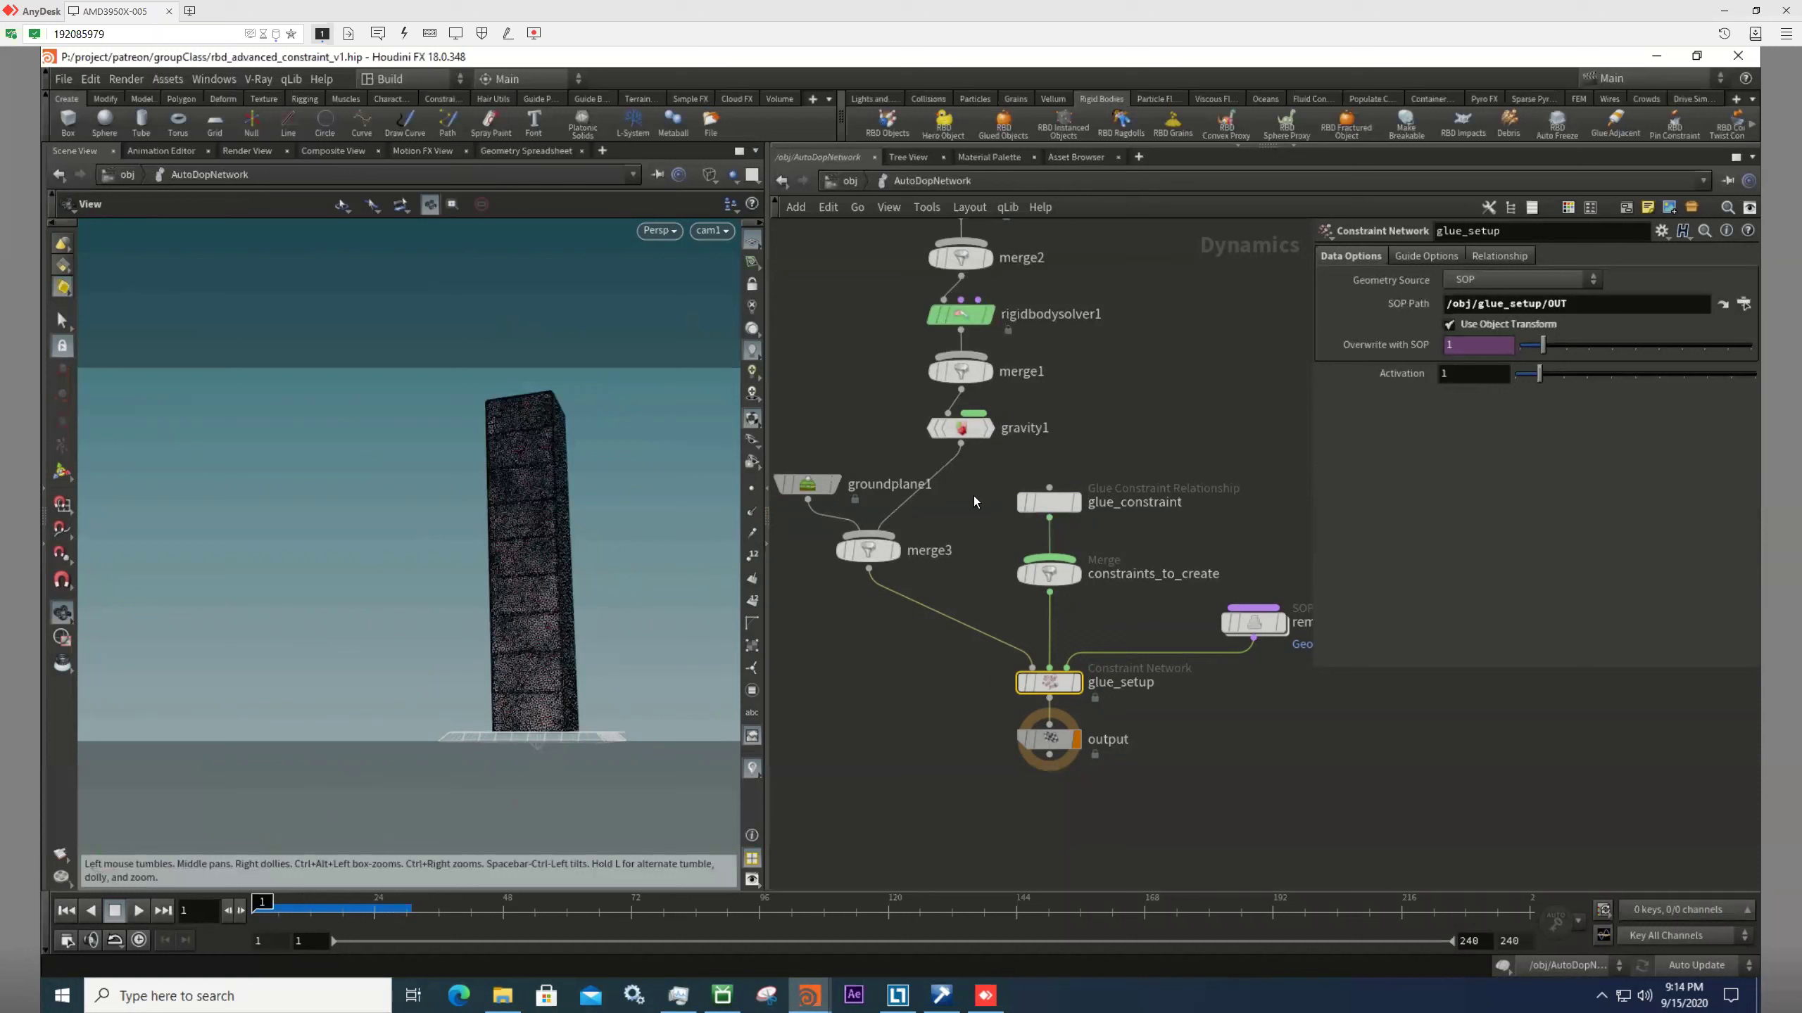
# Step: On the setup RBD Packed Object's physical settings, enable inheriting pivot from point position
pyautogui.moveTo(1150, 400); pyautogui.dragTo(1169, 538, button='middle')
pyautogui.click(979, 339)
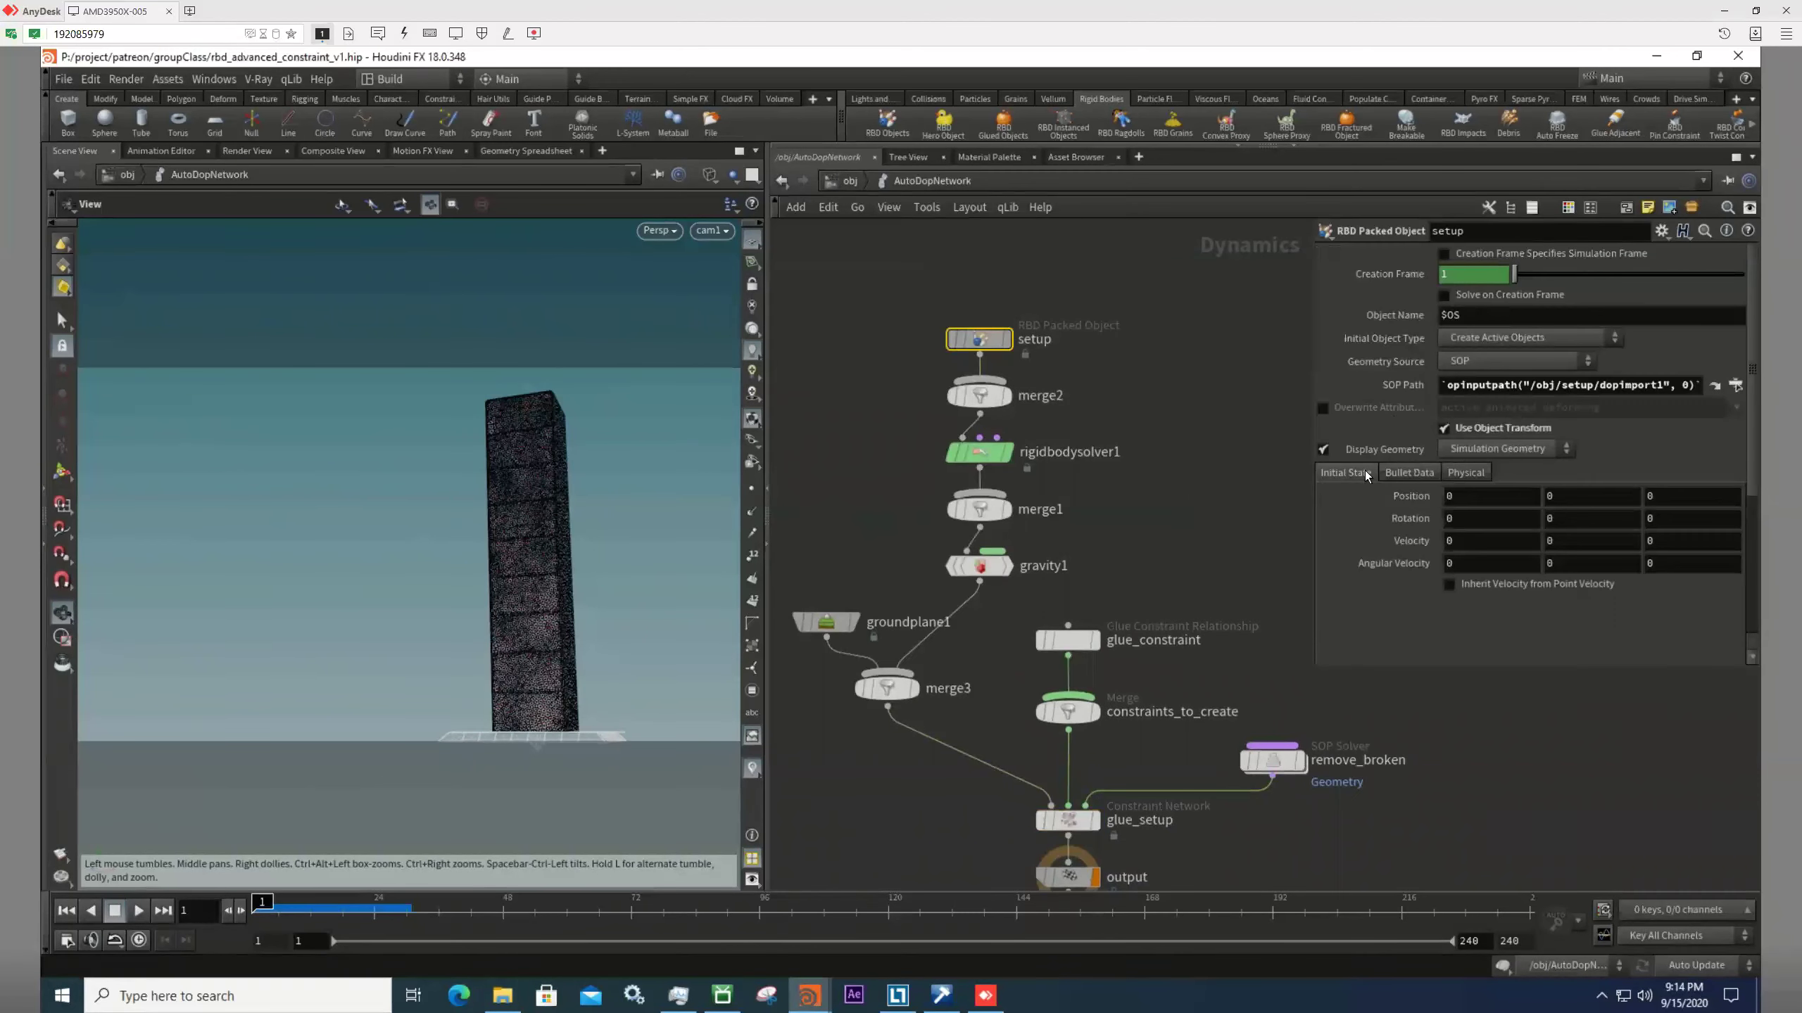
pyautogui.click(1412, 473)
pyautogui.click(1462, 473)
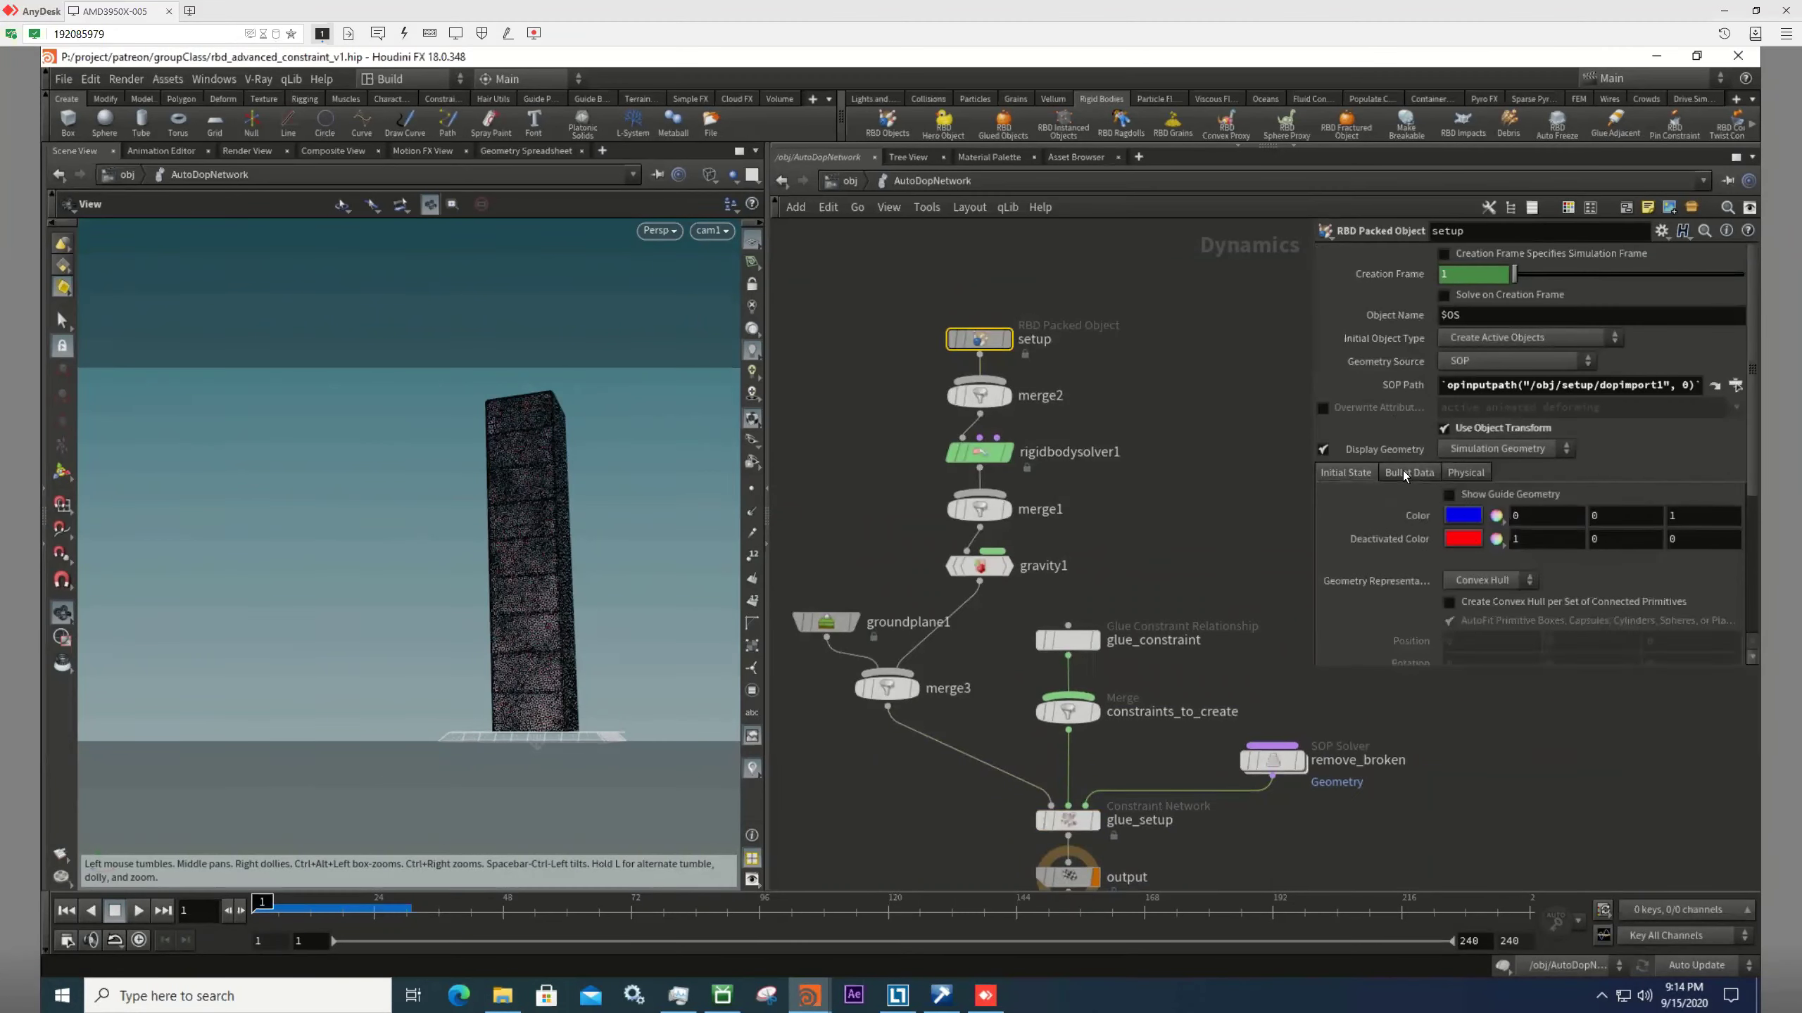
pyautogui.click(1449, 512)
# Step: Try a density of 1 and replay the simulation
pyautogui.scroll(-2, 1415, 561)
pyautogui.doubleClick(1475, 505)
pyautogui.write('1')
pyautogui.press('Tab')
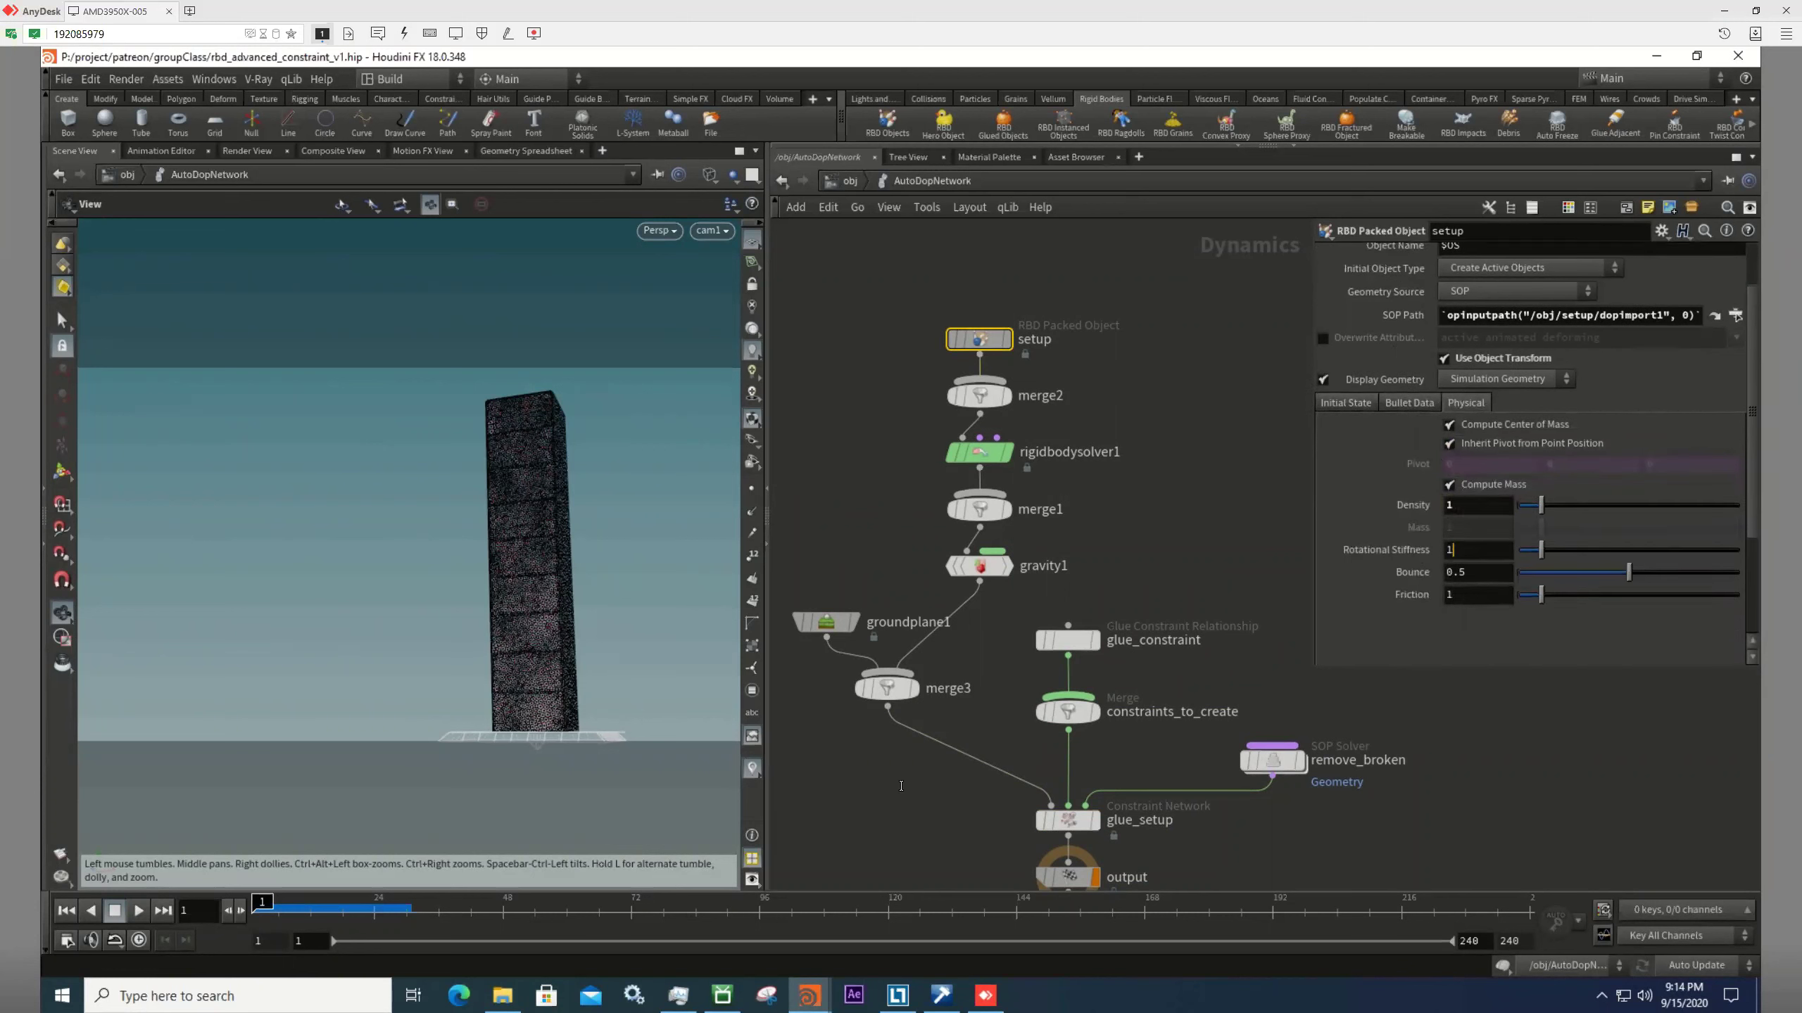
pyautogui.click(140, 911)
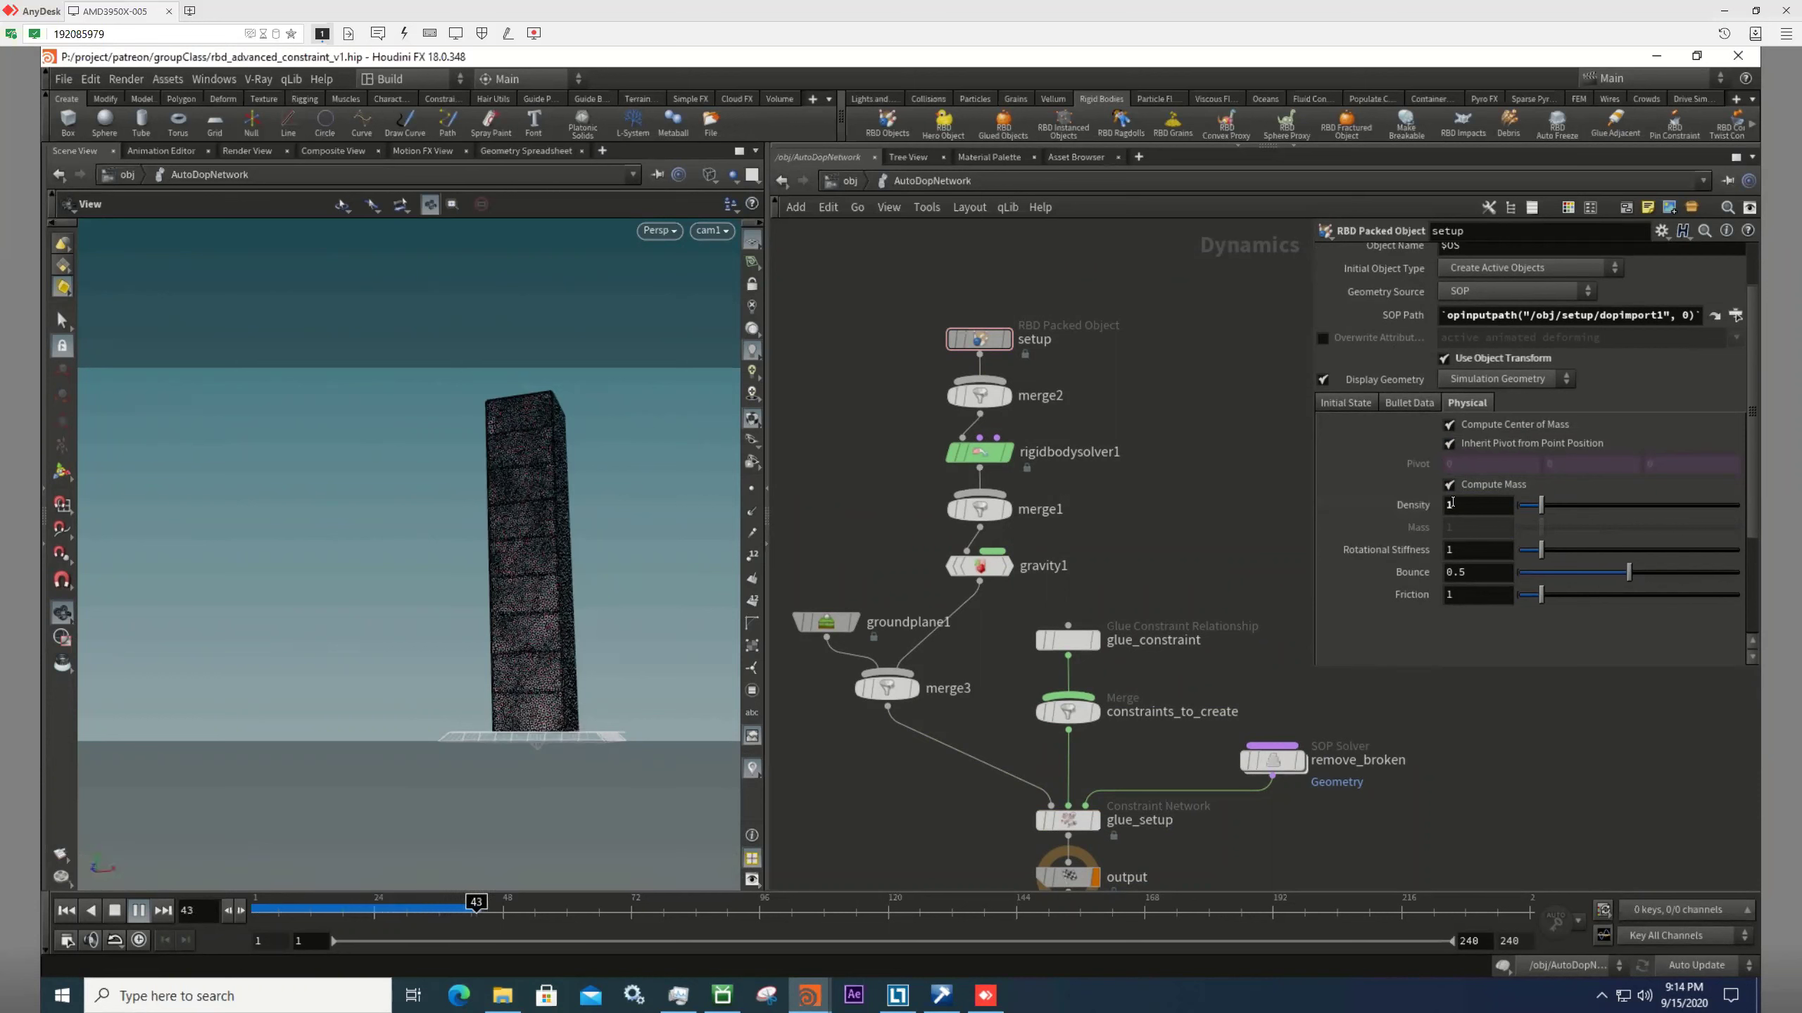
pyautogui.press('Escape')
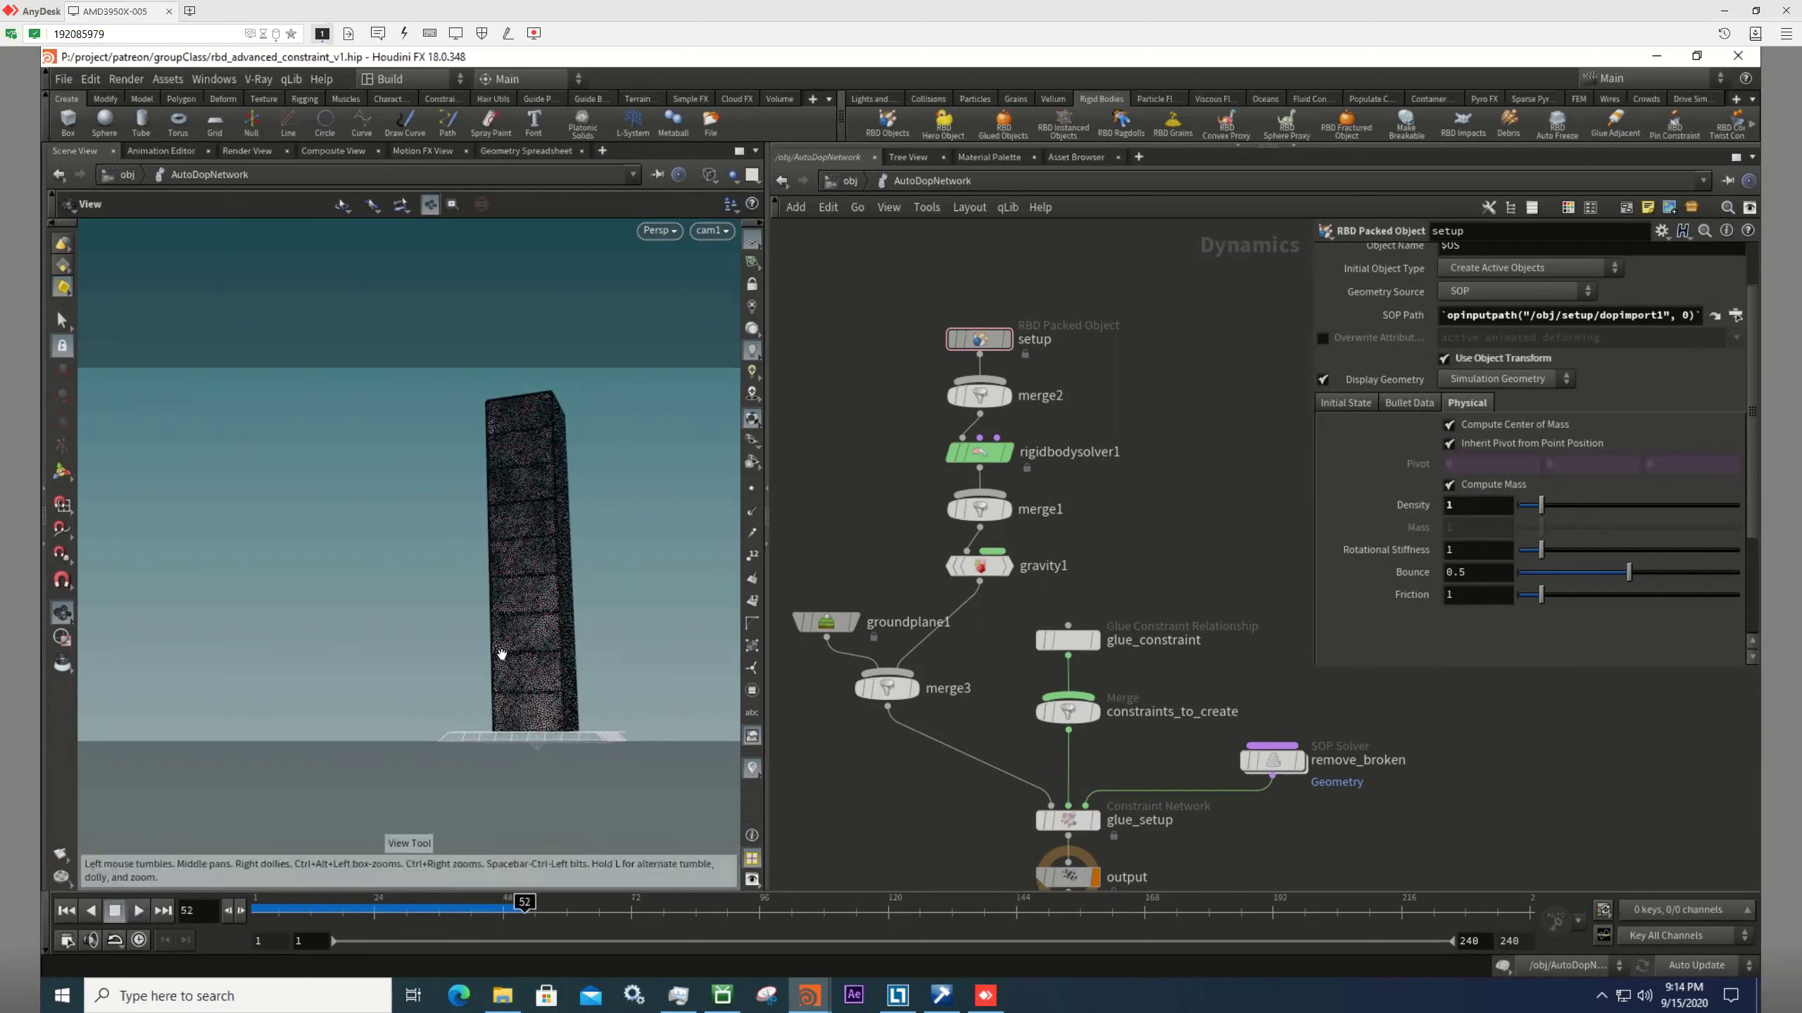
# Step: Try a density of 10000 and replay to inspect the collapse
pyautogui.click(1495, 502)
pyautogui.write('0000')
pyautogui.press('Return')
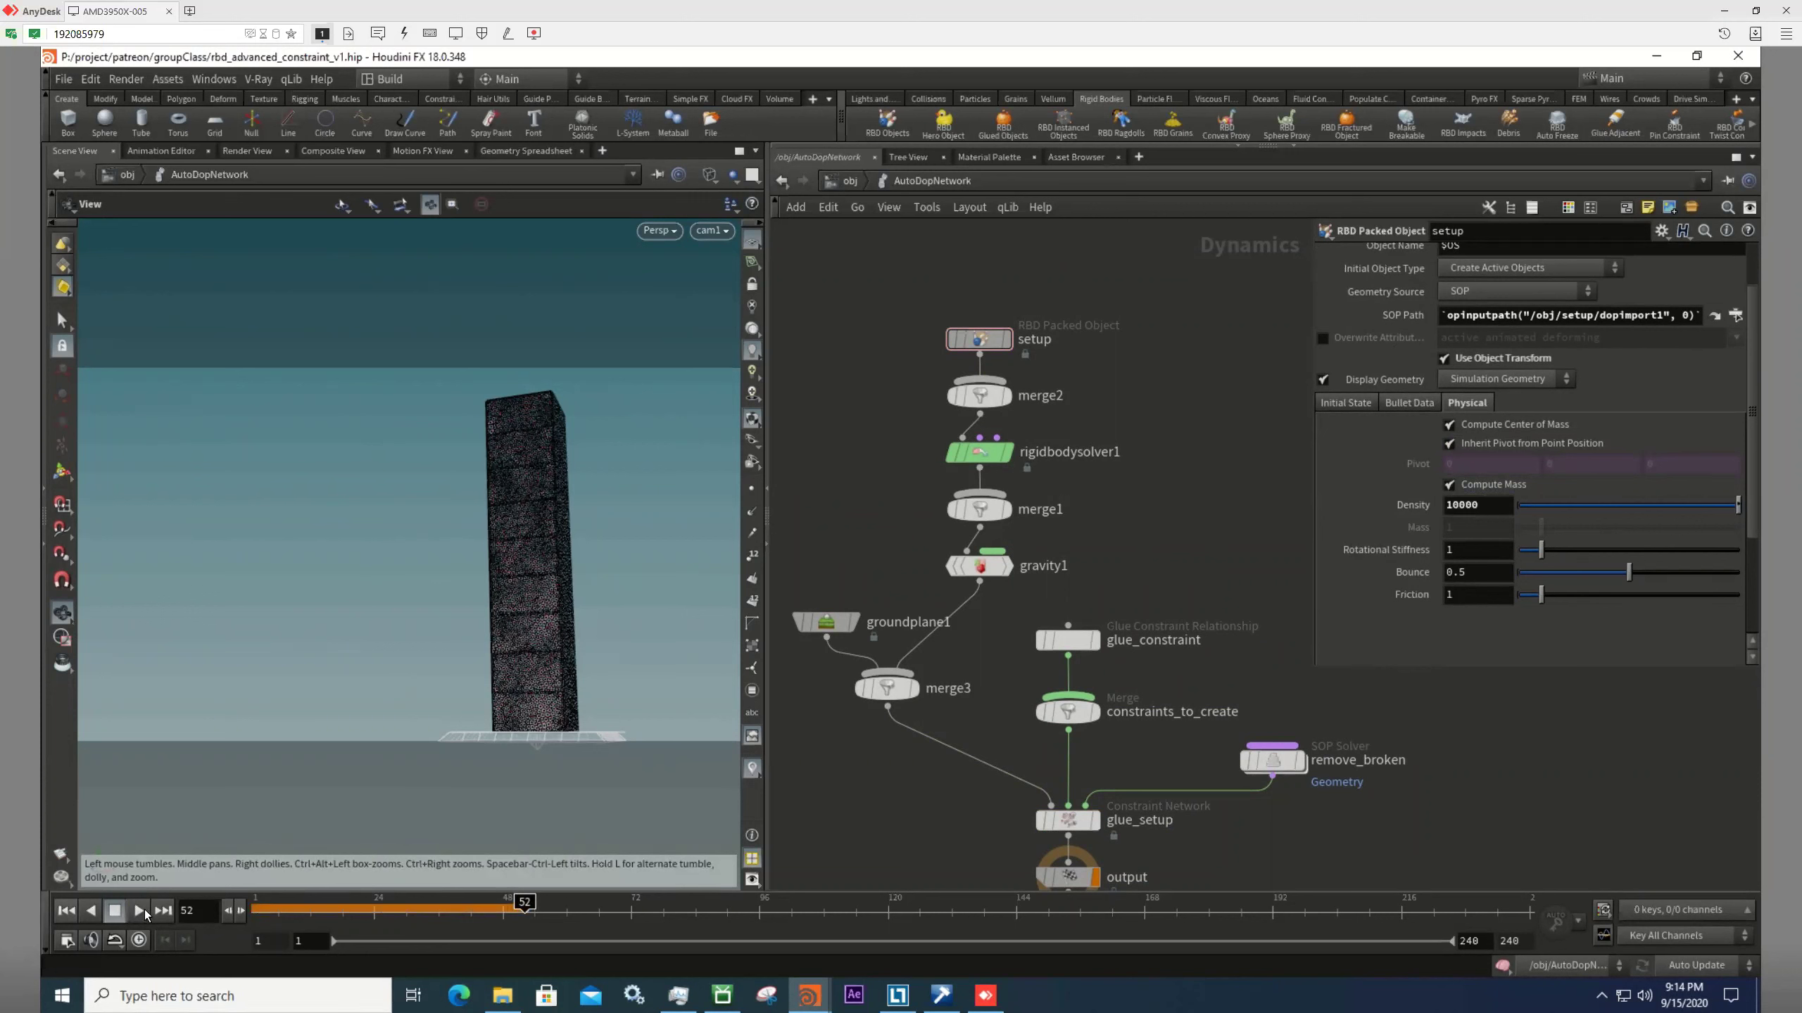
pyautogui.click(144, 915)
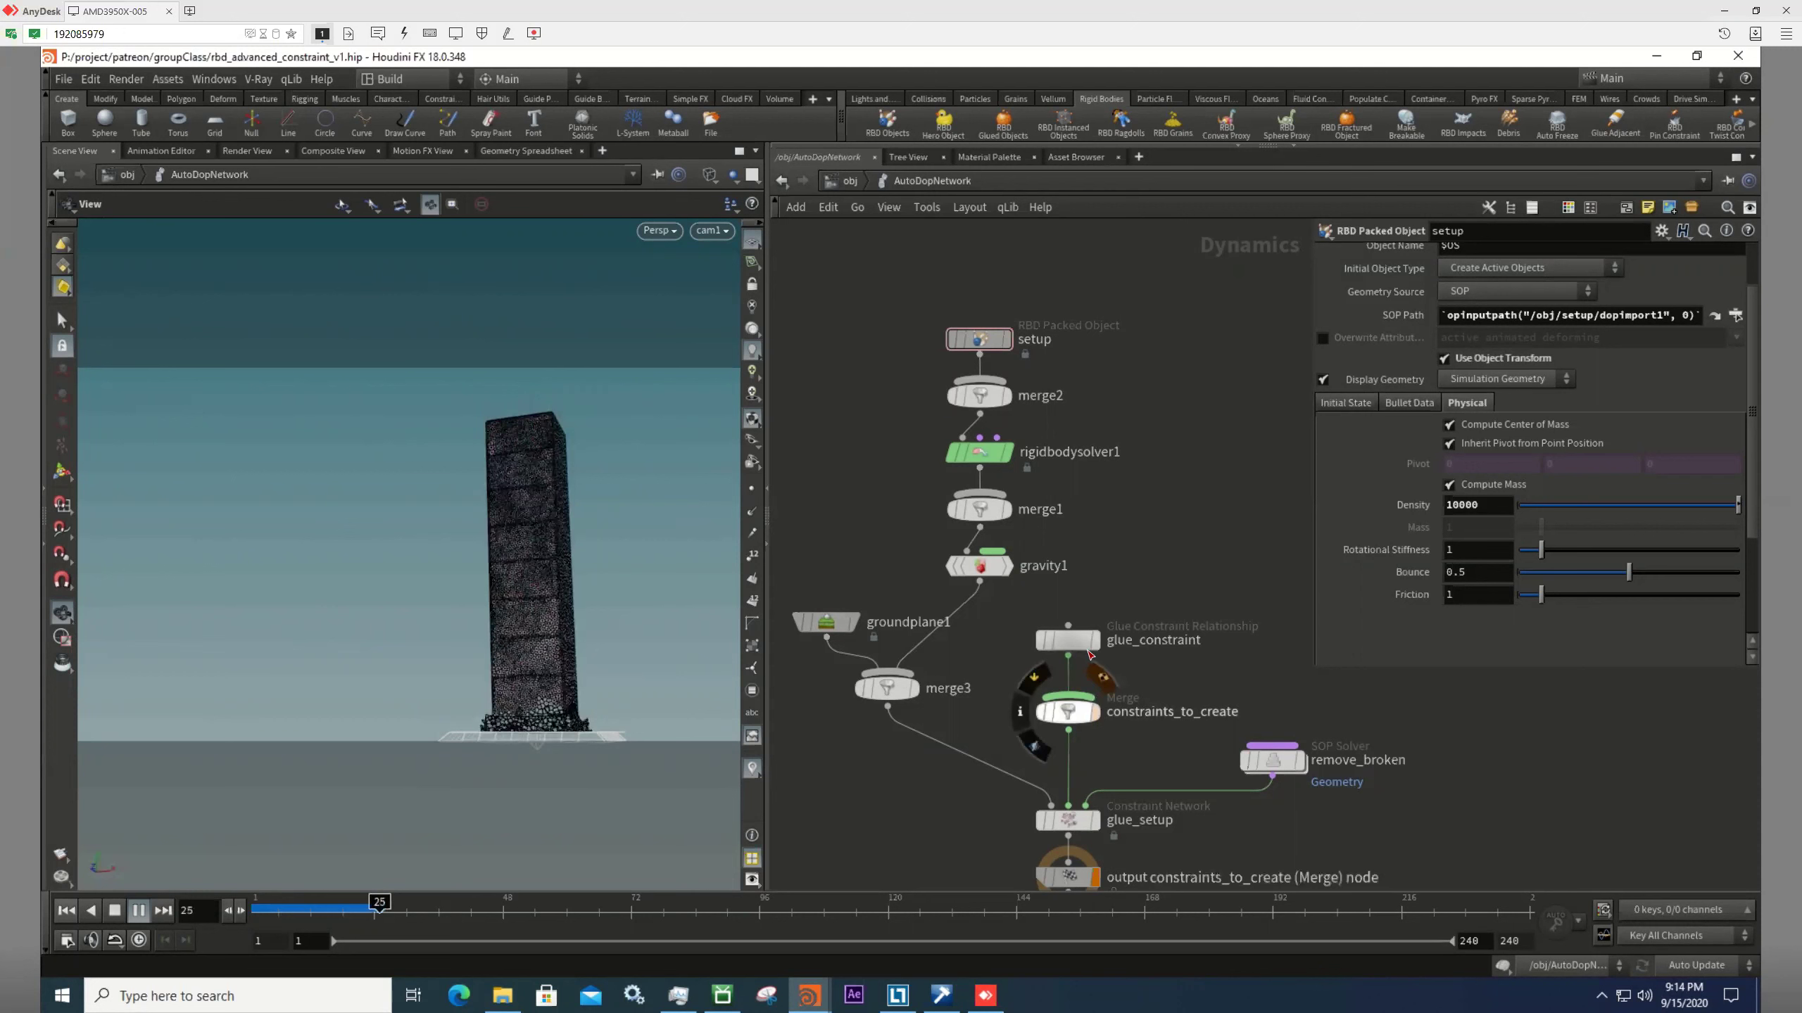
pyautogui.click(126, 910)
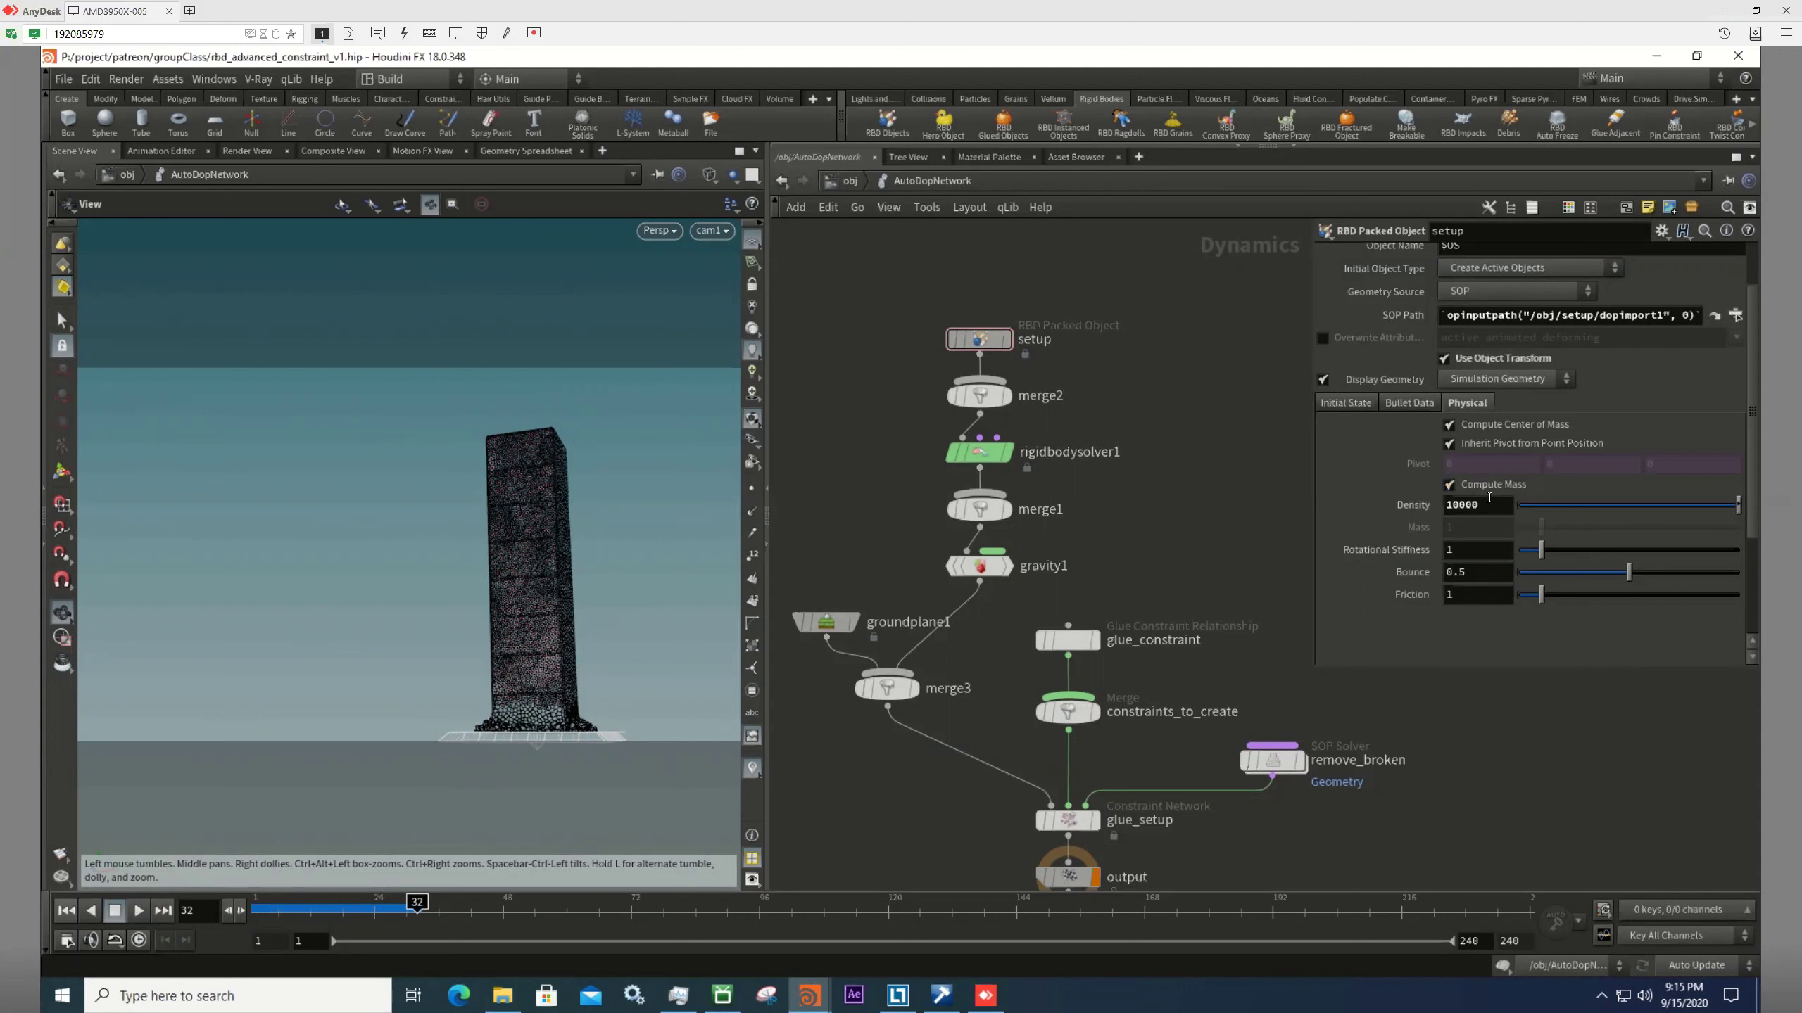
# Step: Settle on a density of 2400, replay the sim, and return to frame 1
pyautogui.doubleClick(1486, 506)
pyautogui.write('0')
pyautogui.press('Return')
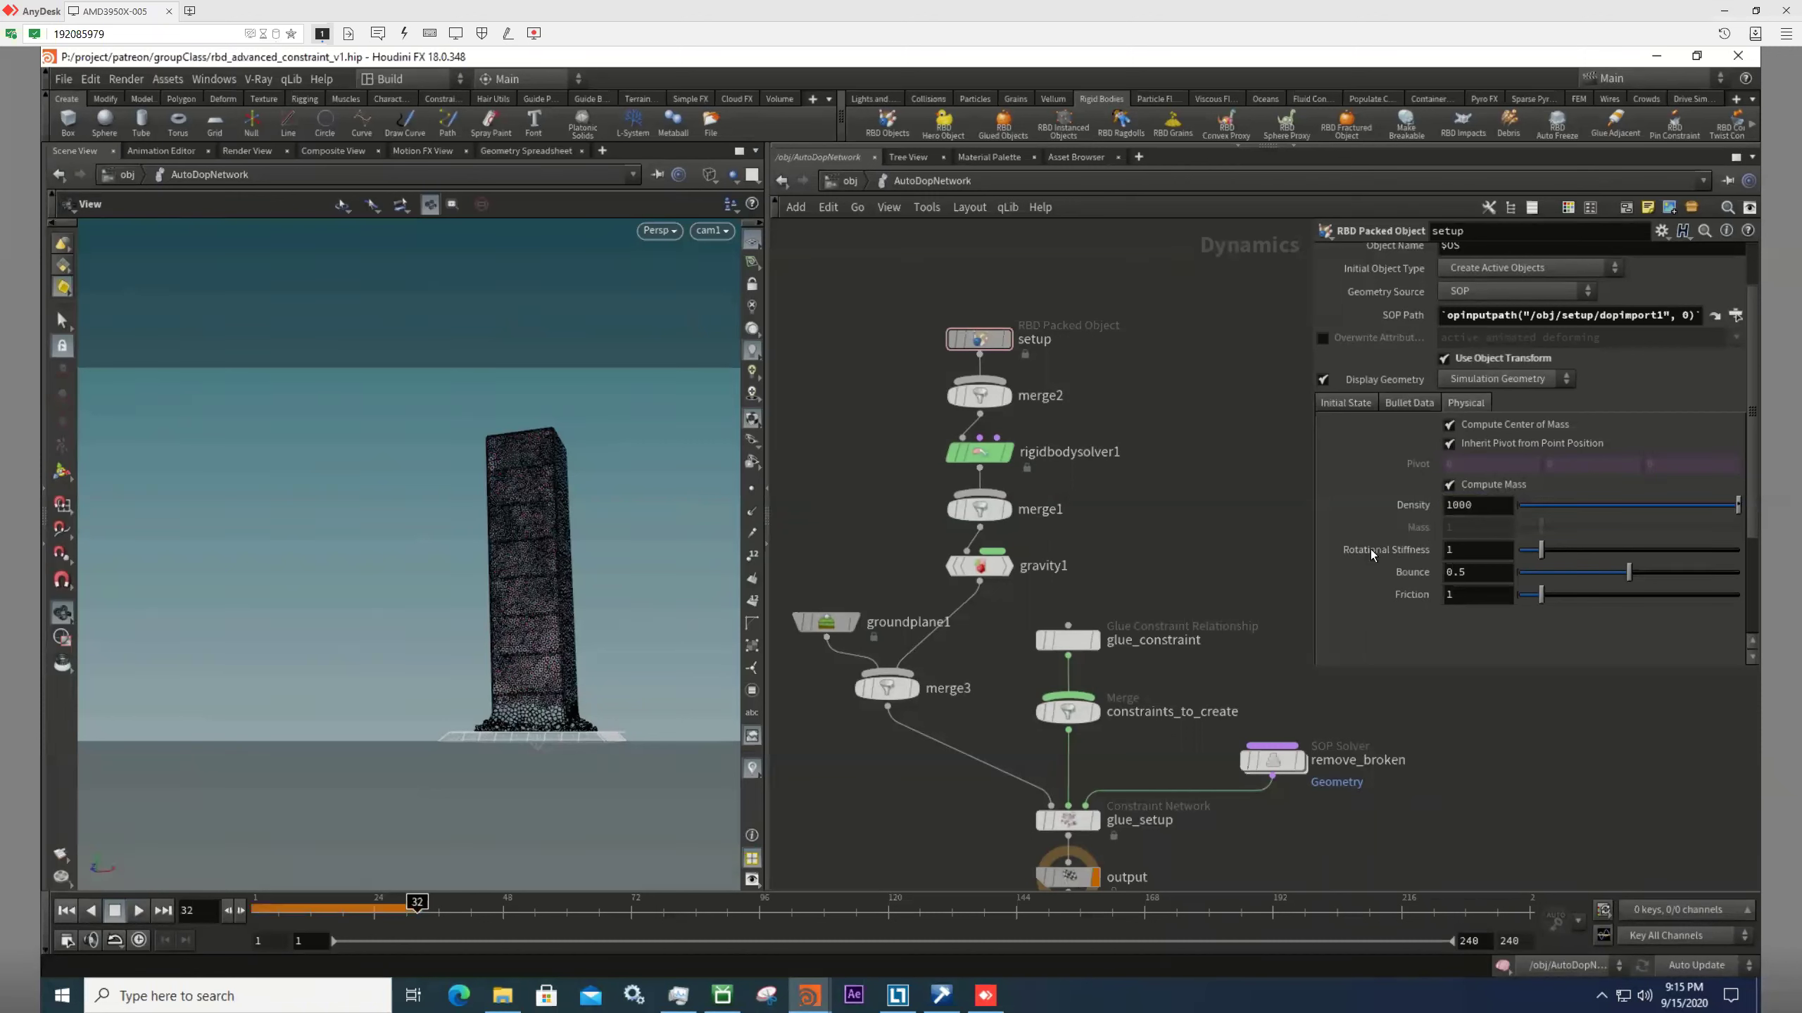
pyautogui.write('2400')
pyautogui.press('Return')
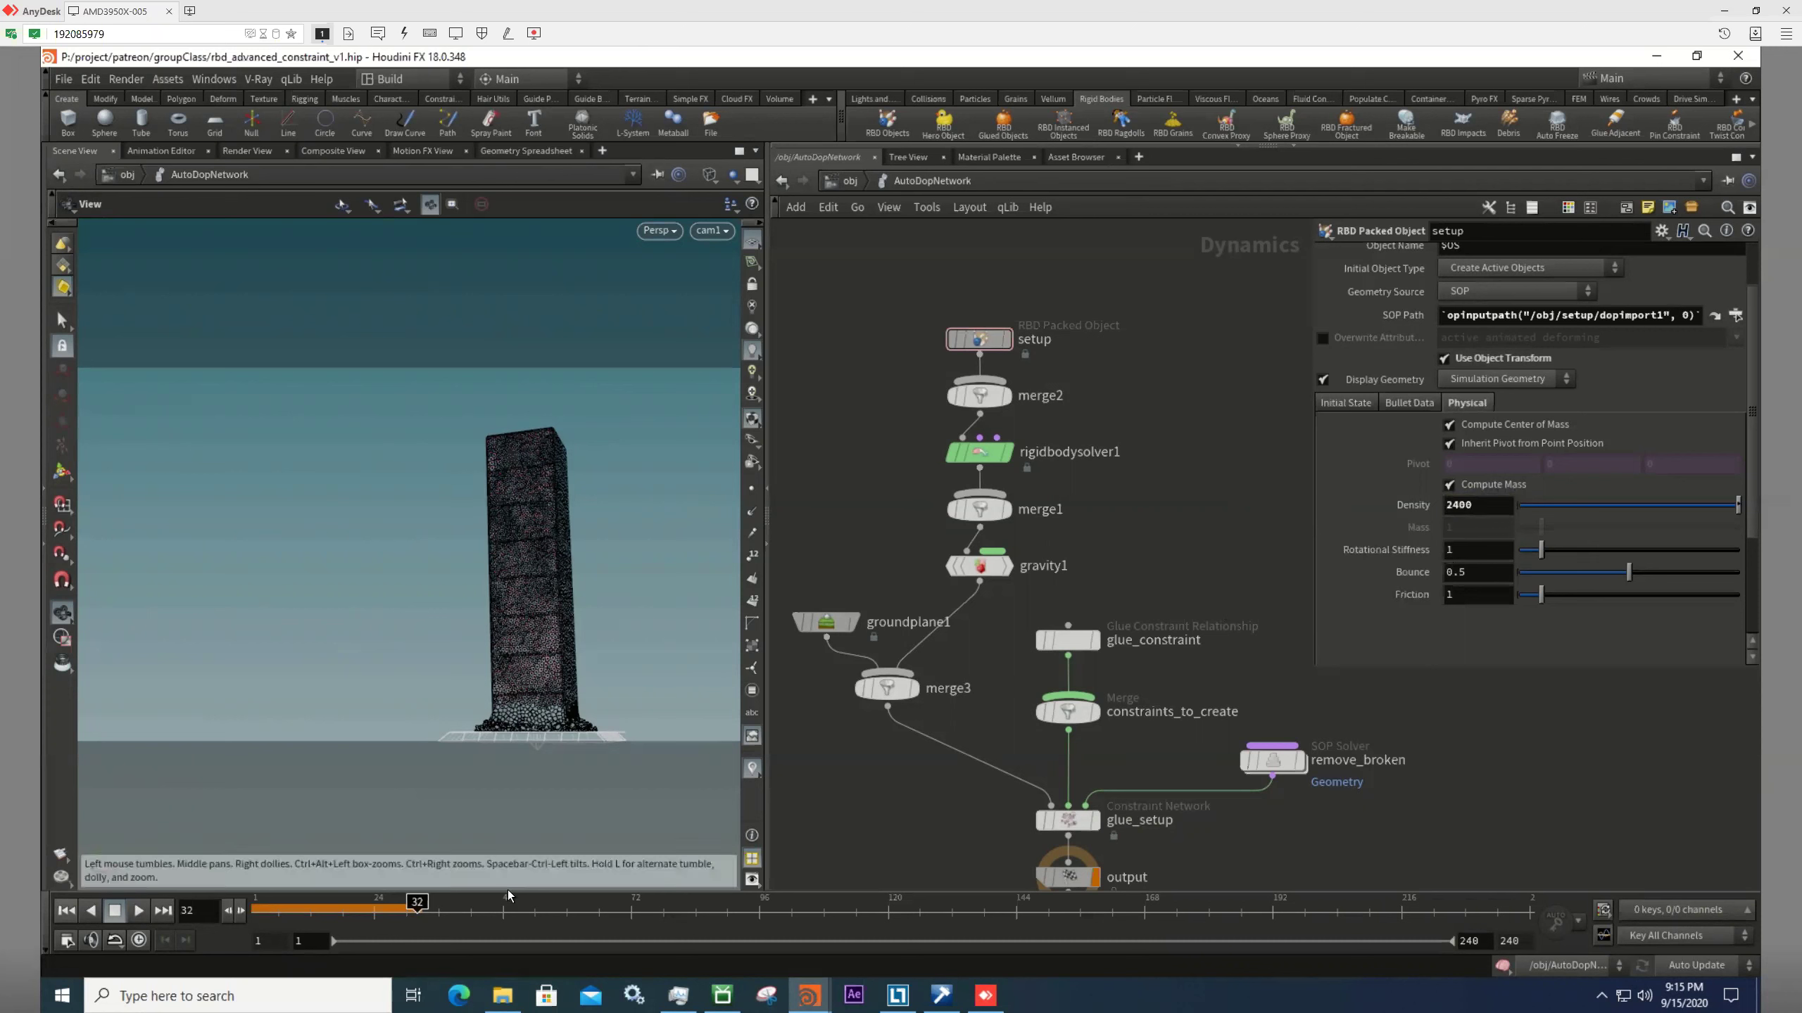
pyautogui.click(139, 909)
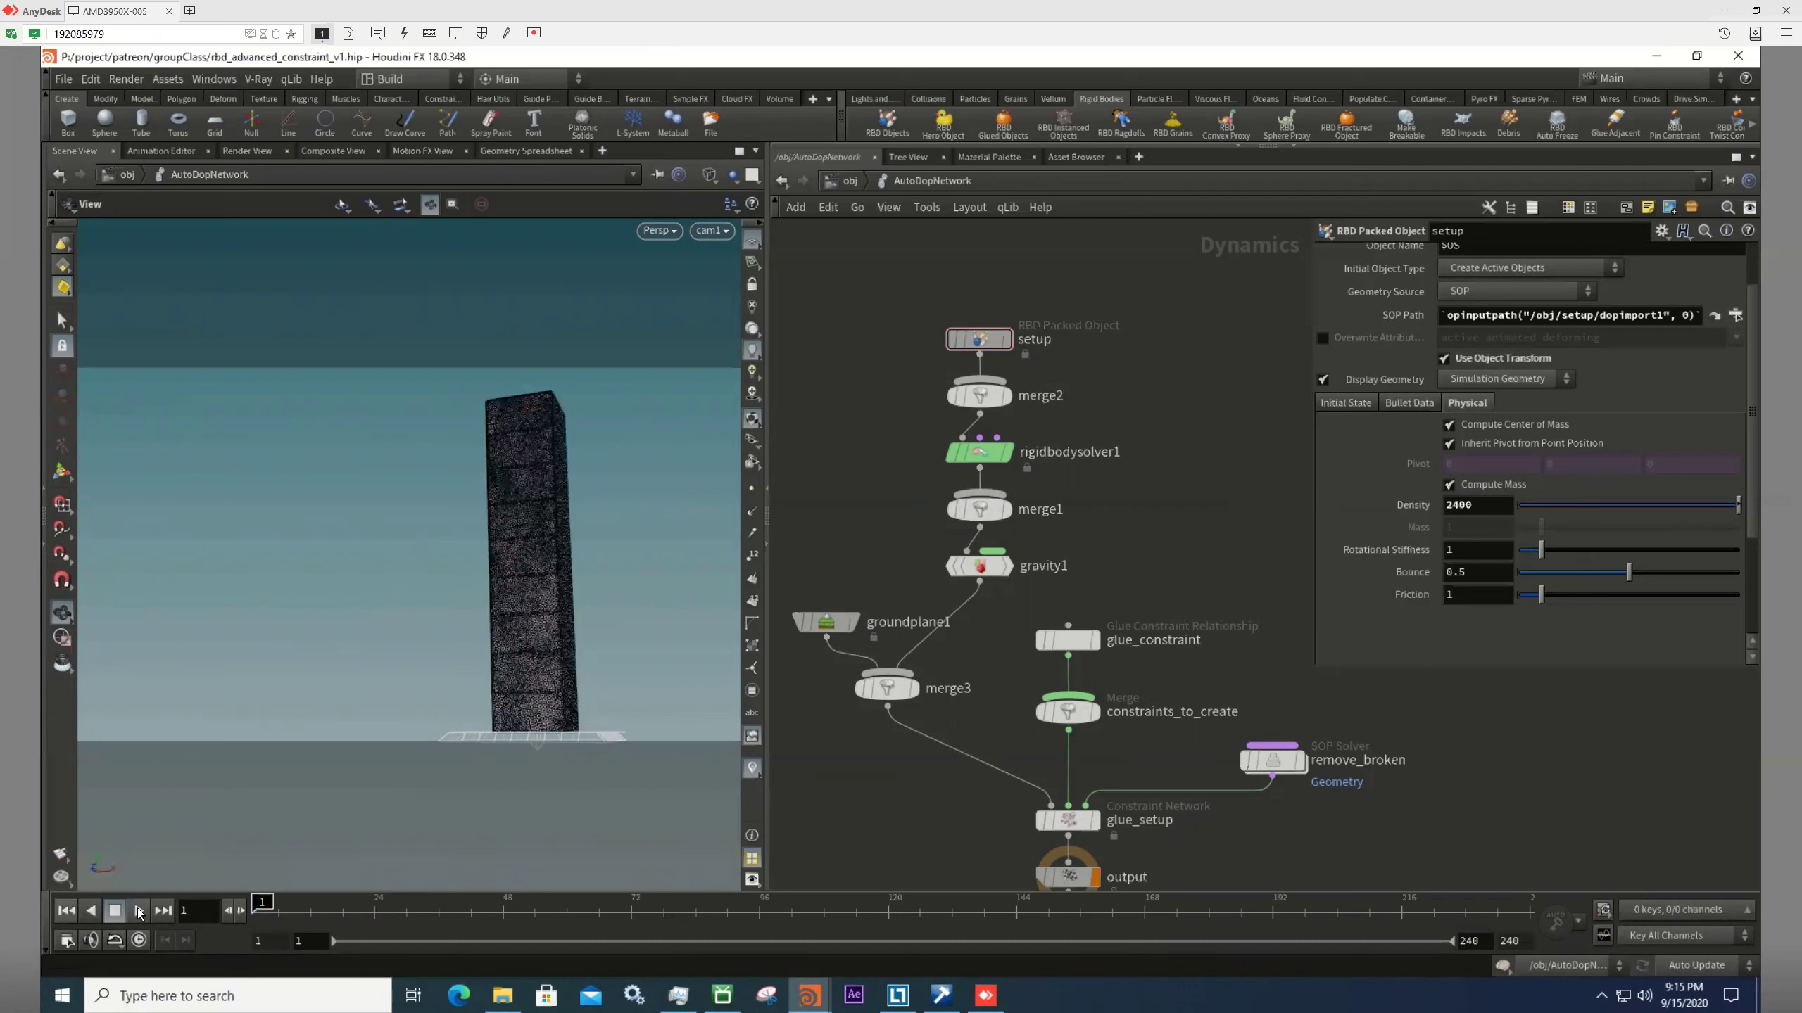
pyautogui.click(128, 909)
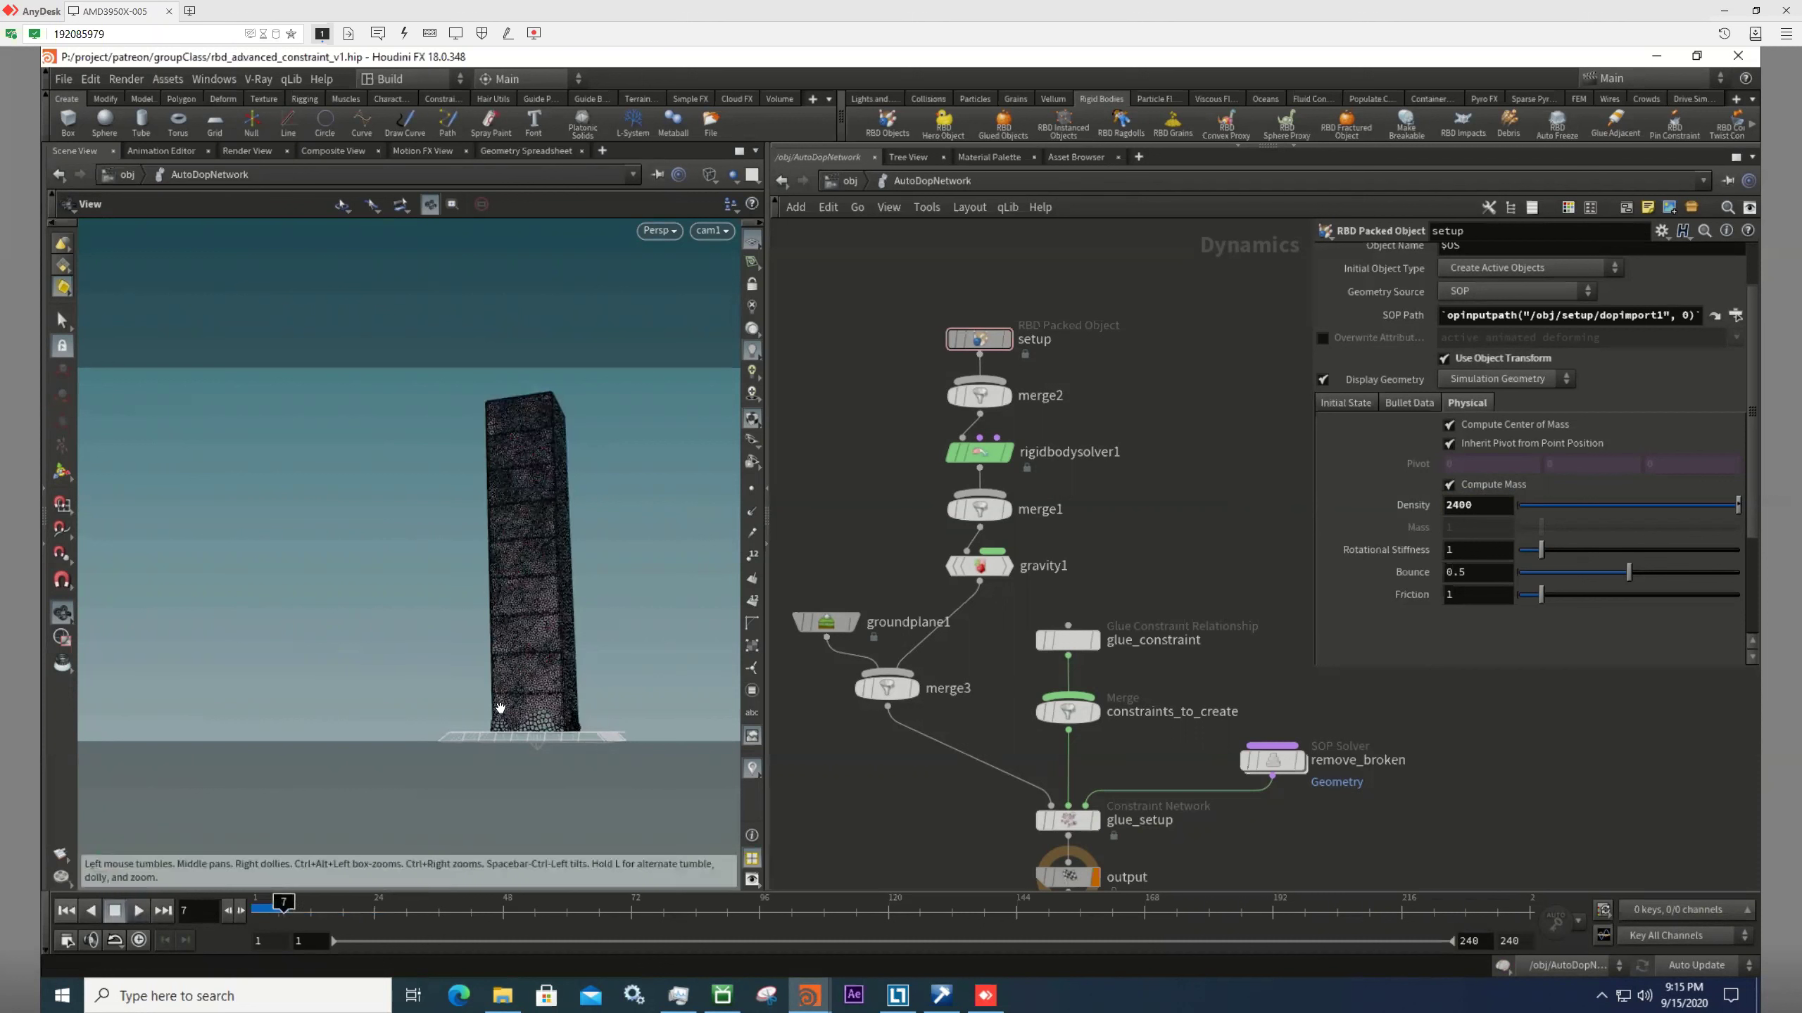
pyautogui.click(66, 911)
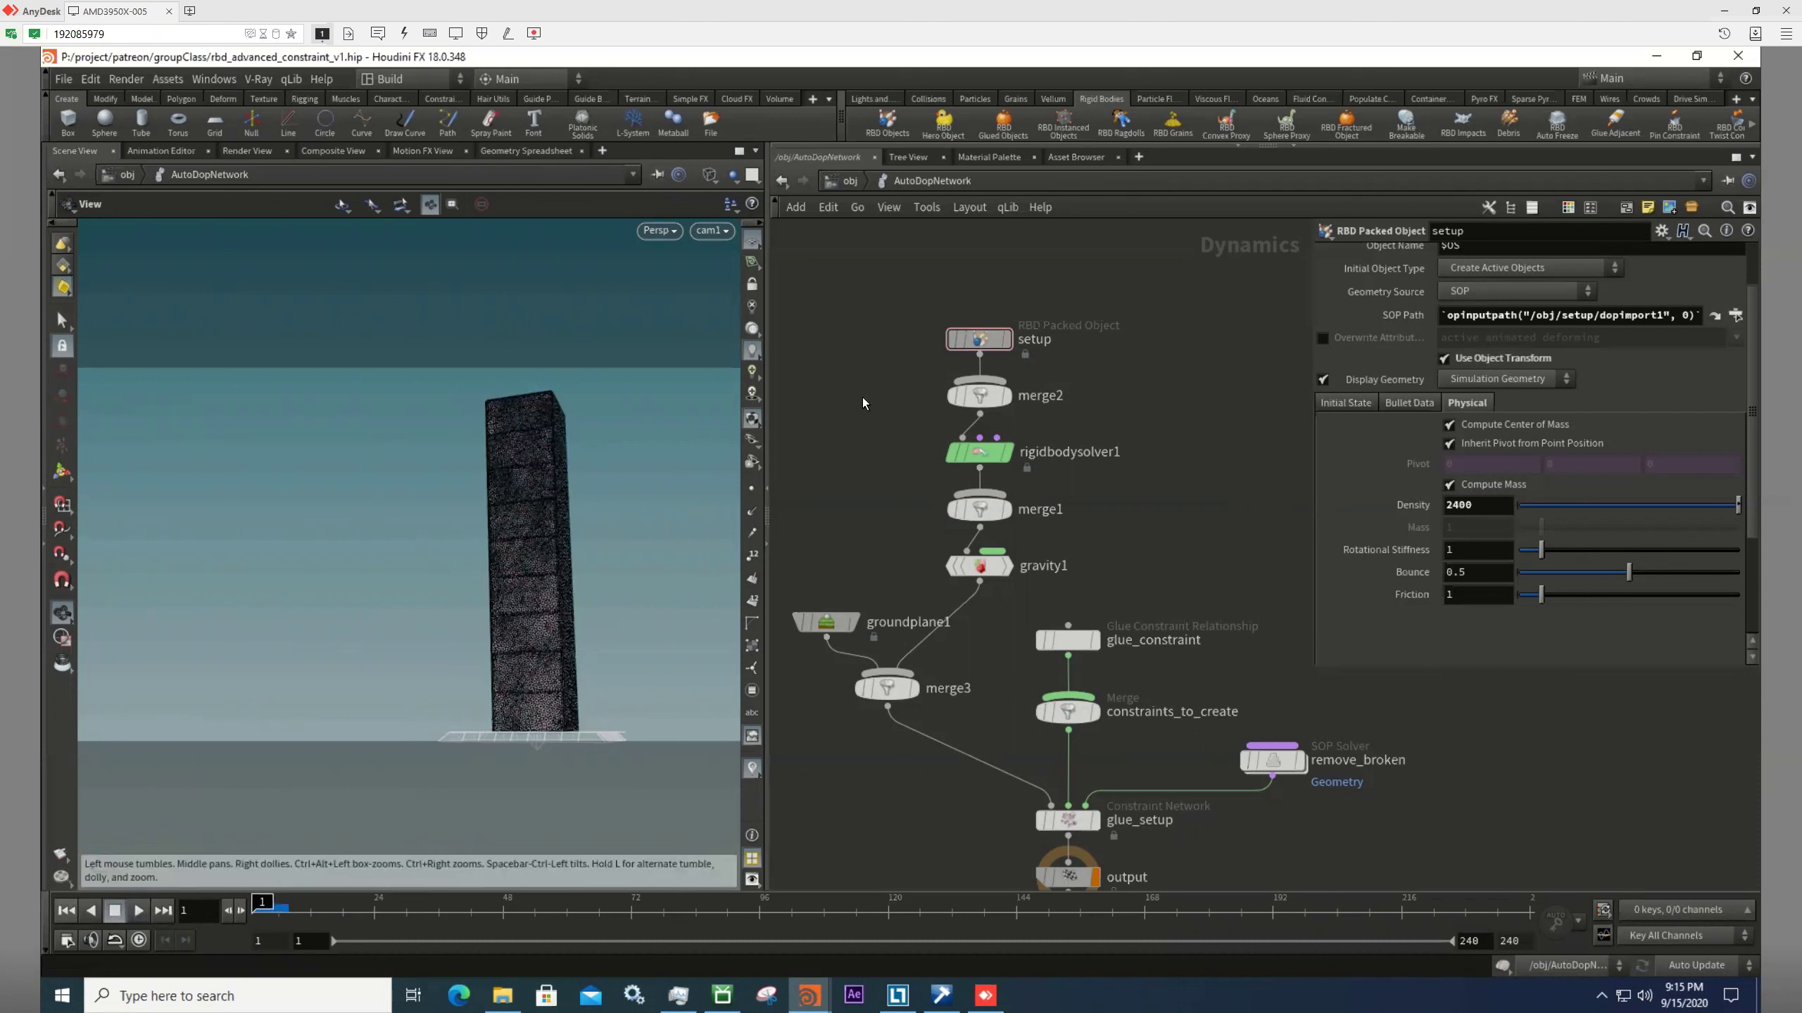
# Step: Enter the setup geometry network from the object level
pyautogui.click(848, 180)
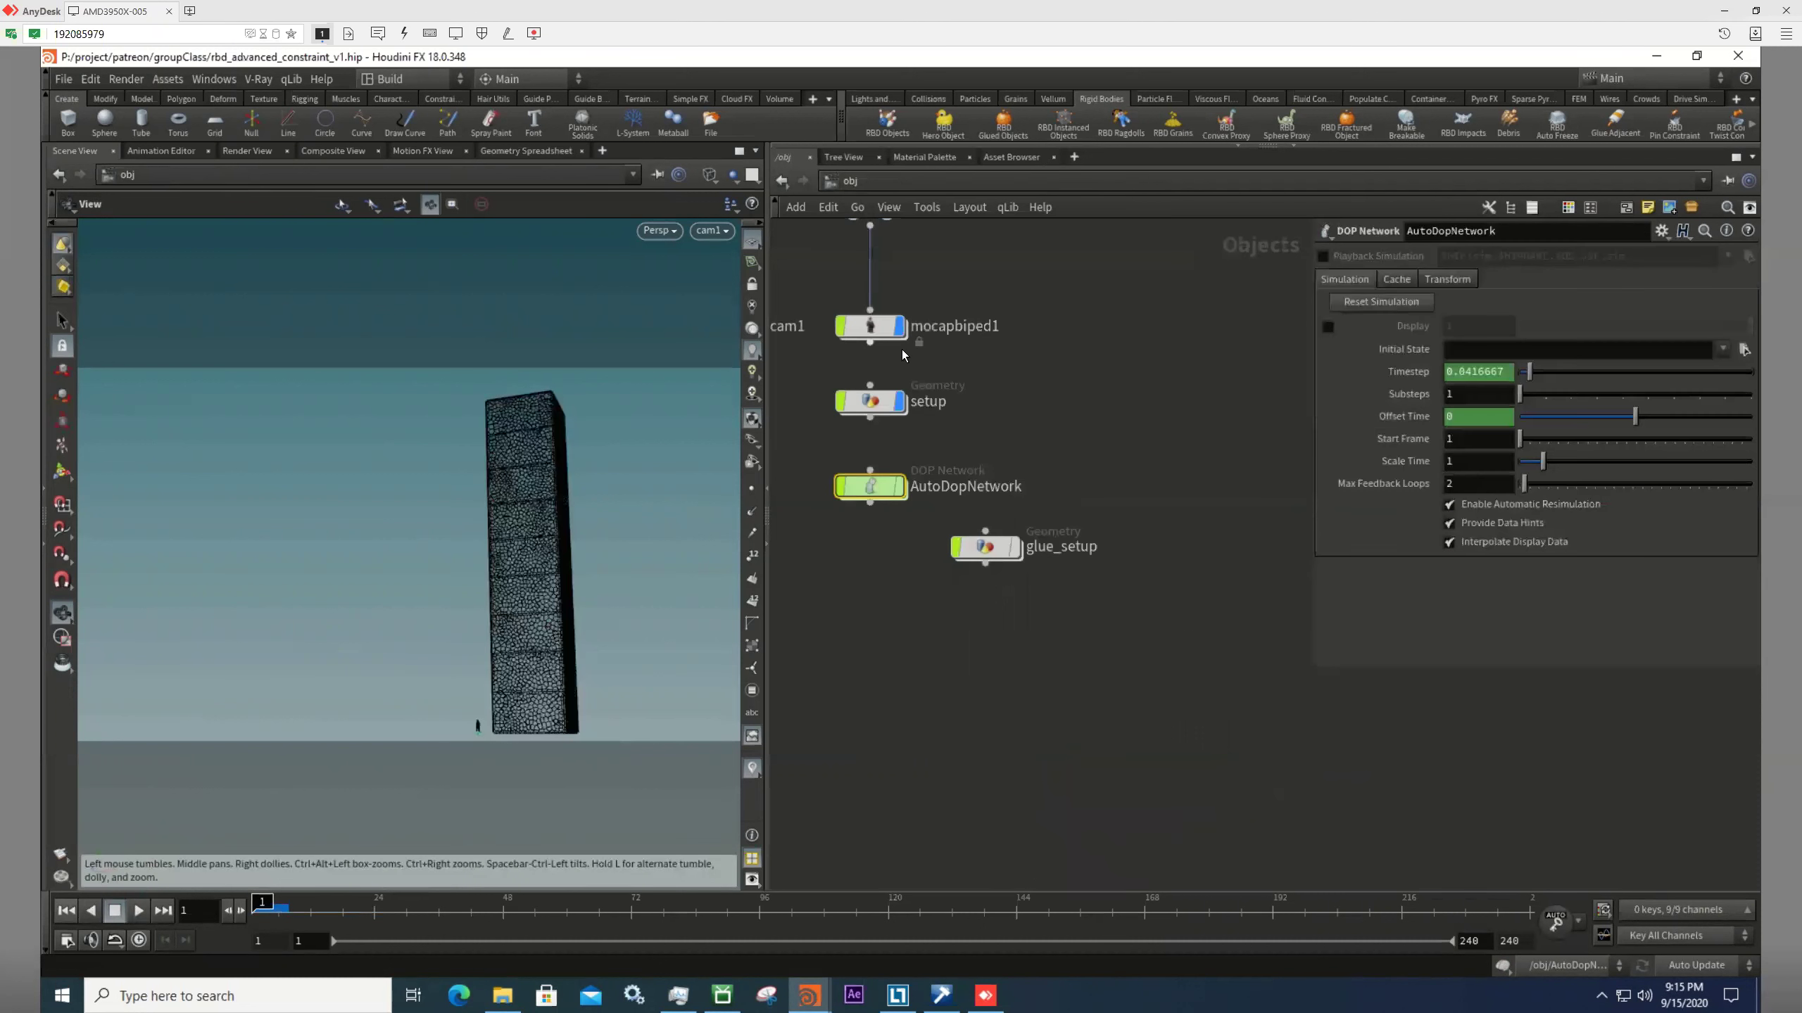
pyautogui.click(891, 403)
pyautogui.doubleClick(891, 403)
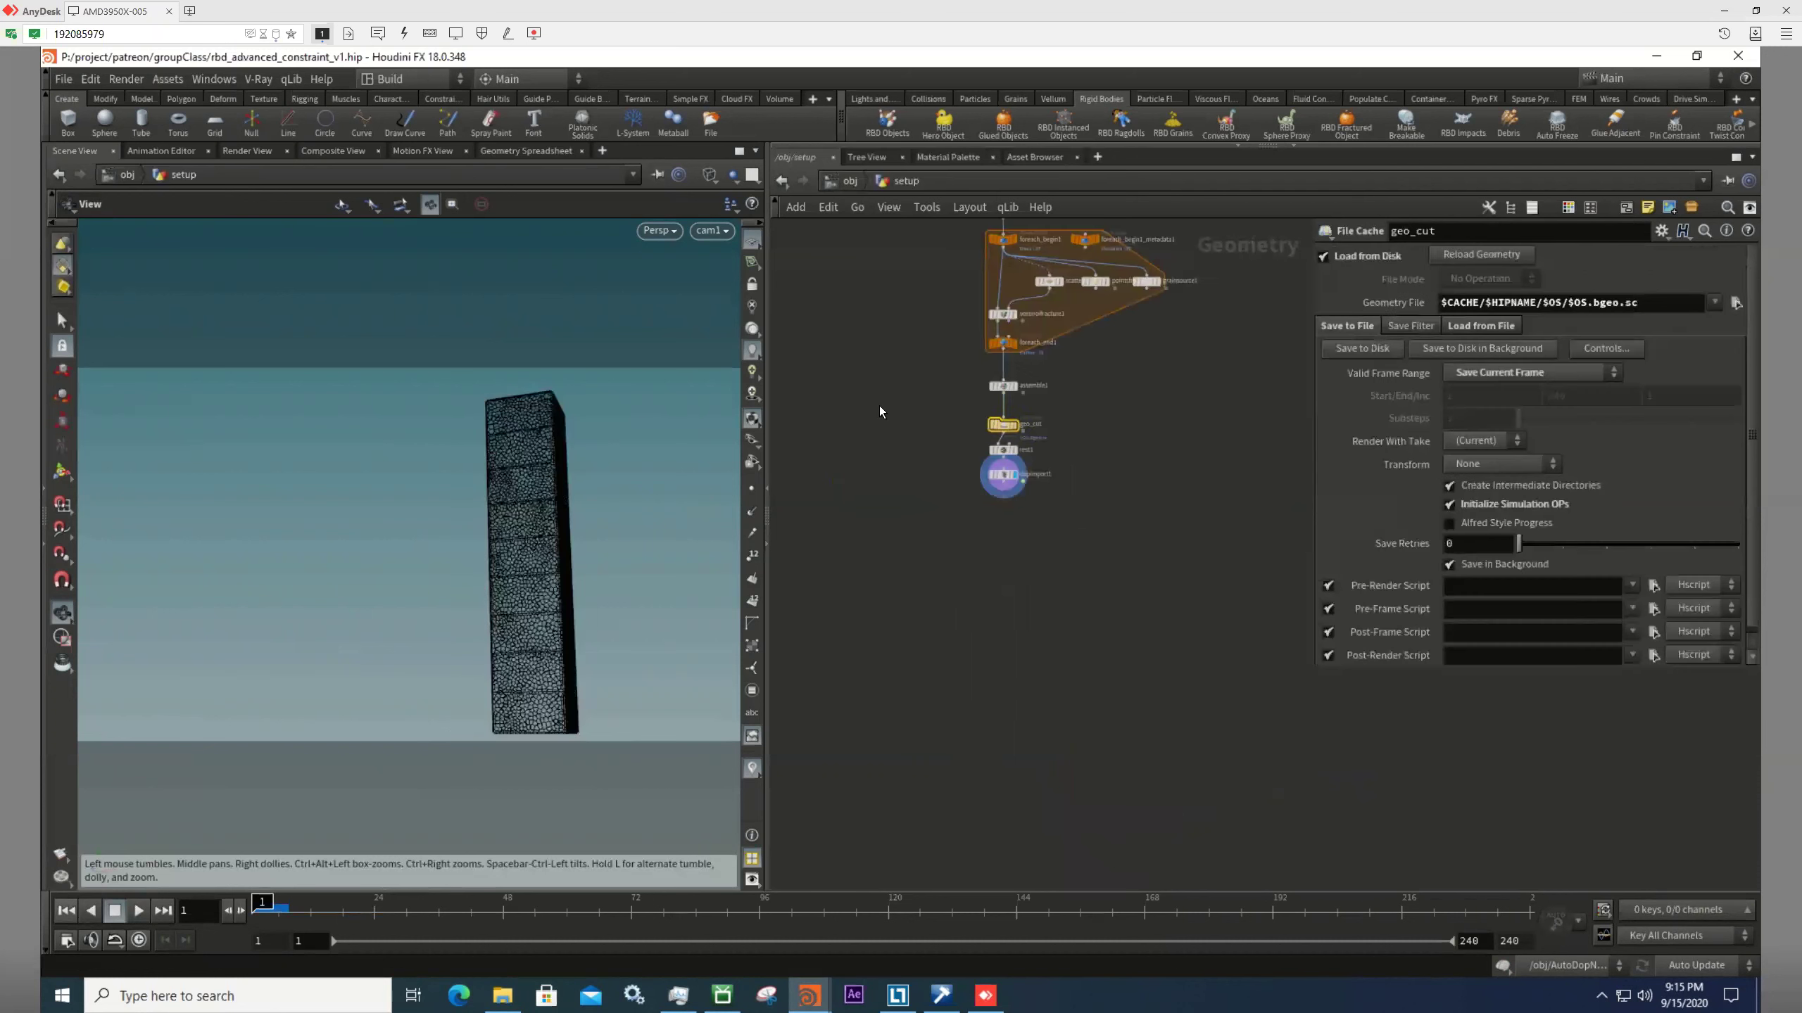
pyautogui.scroll(3, 1035, 658)
pyautogui.scroll(3, 1010, 521)
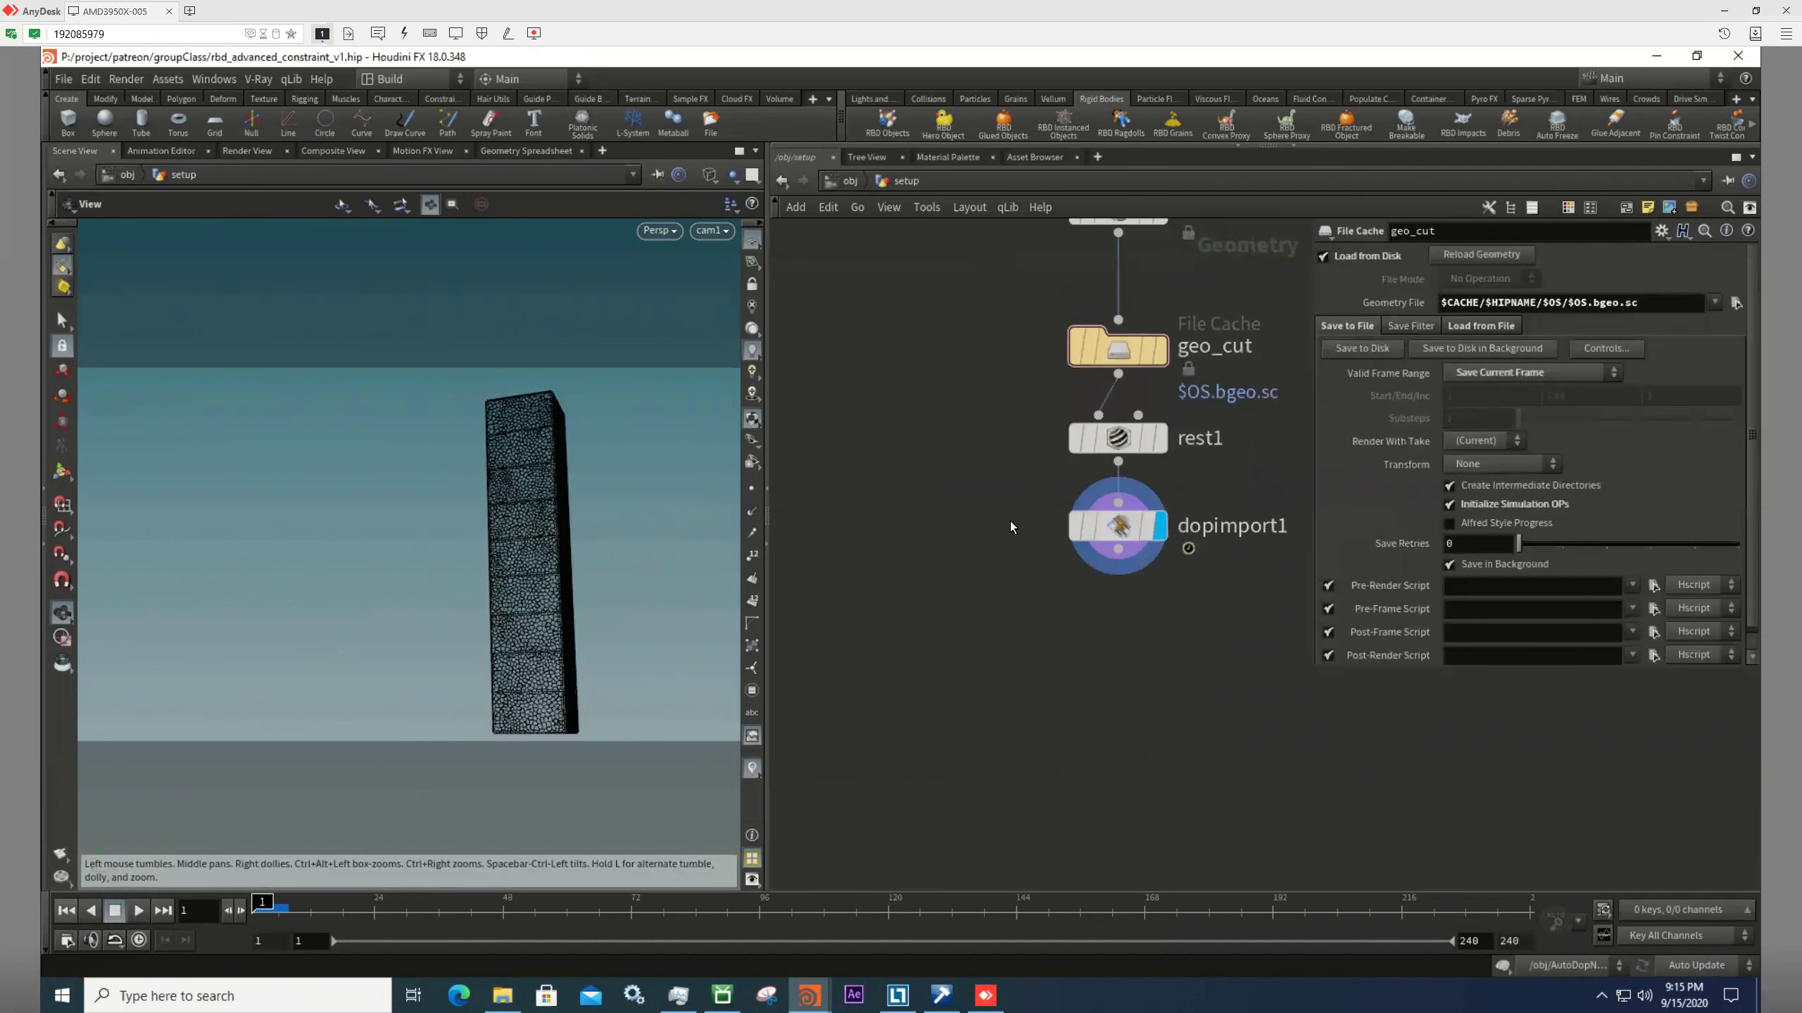
# Step: Insert an Attribute Wrangle between rest1 and dopimport1, rearranging nodes for room
pyautogui.click(1102, 494)
pyautogui.keyDown('shift'); pyautogui.click(1119, 443); pyautogui.keyUp('shift')
pyautogui.moveTo(1120, 450); pyautogui.dragTo(884, 463)
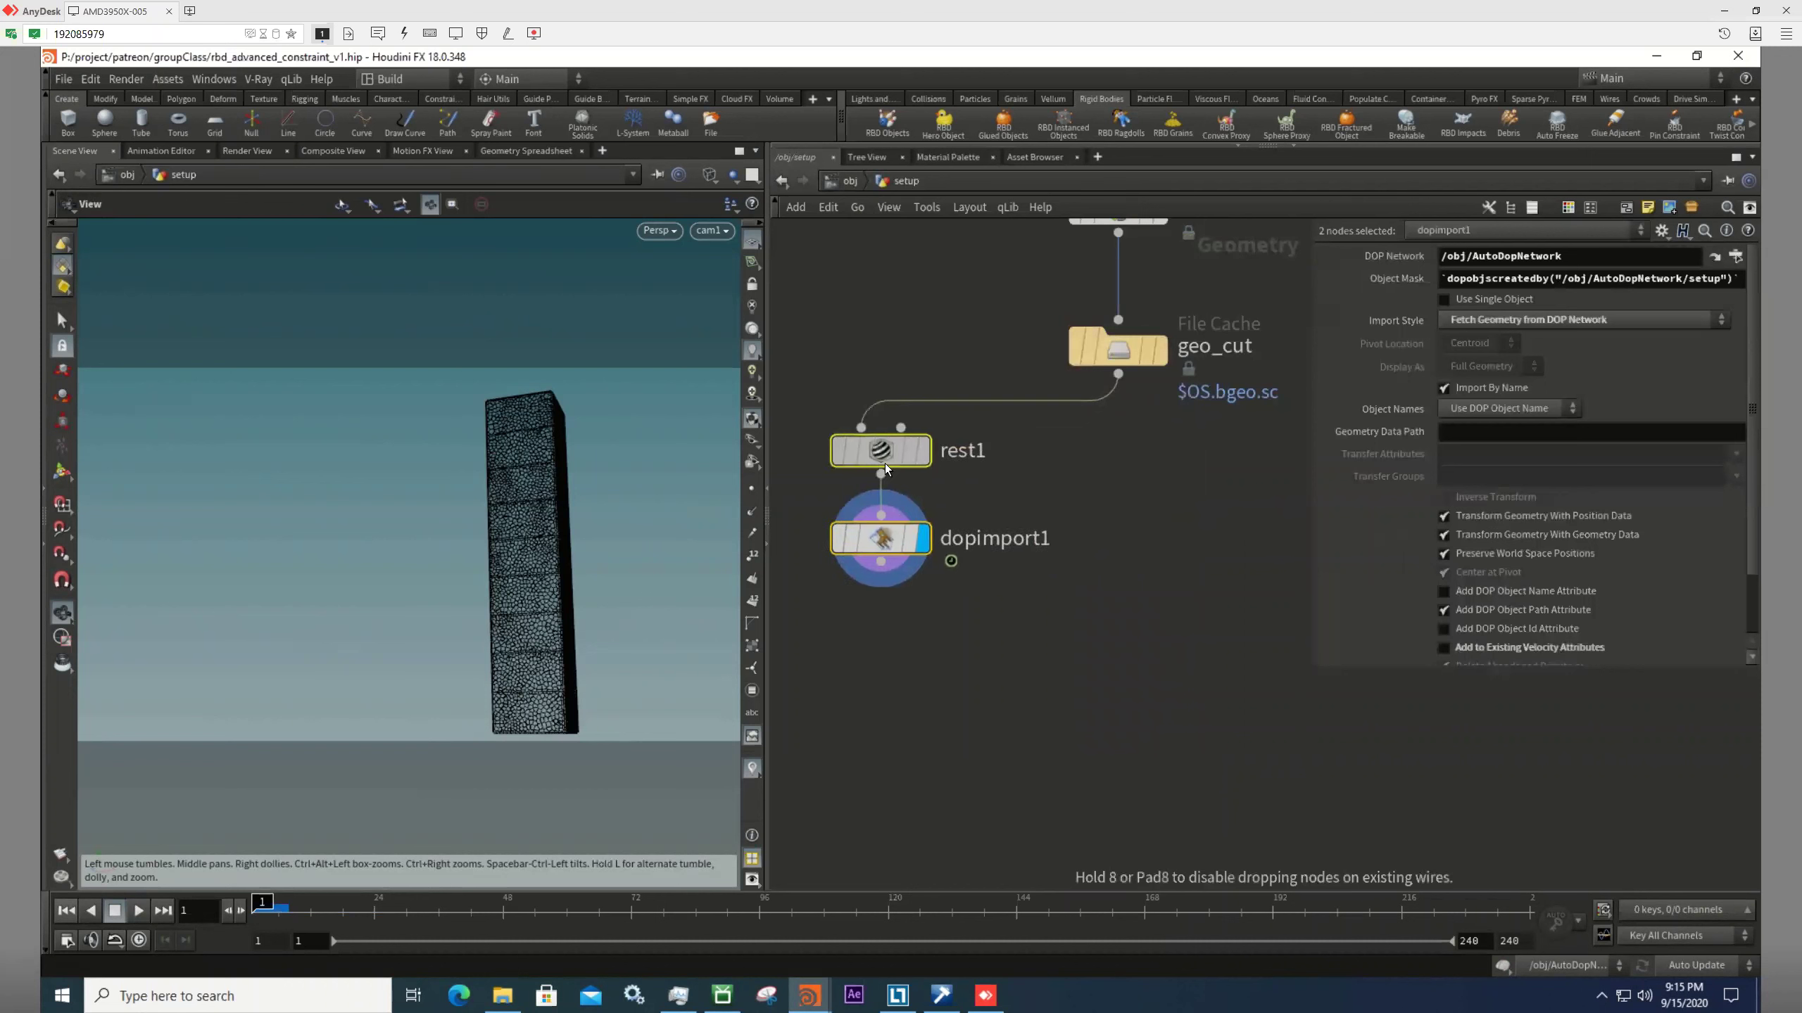
pyautogui.moveTo(1016, 679); pyautogui.dragTo(877, 539)
pyautogui.moveTo(884, 601); pyautogui.dragTo(883, 730)
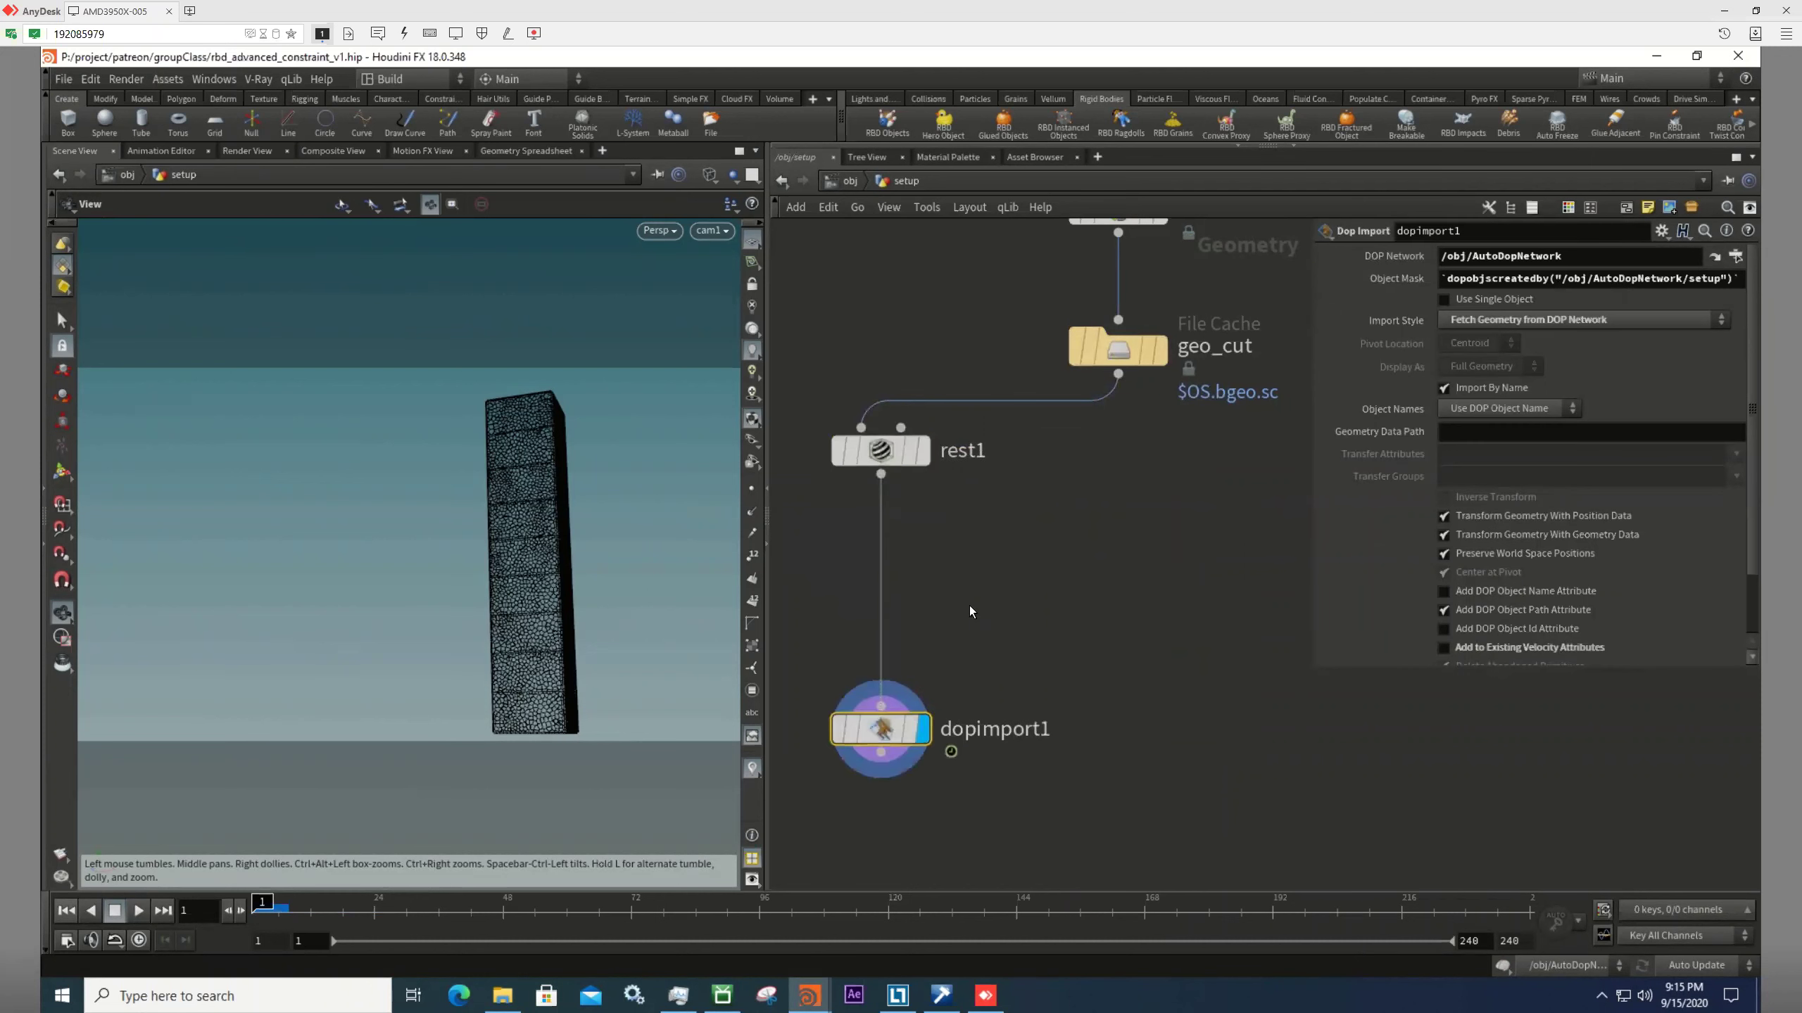
pyautogui.press('Tab')
pyautogui.write('aw')
pyautogui.press('Return')
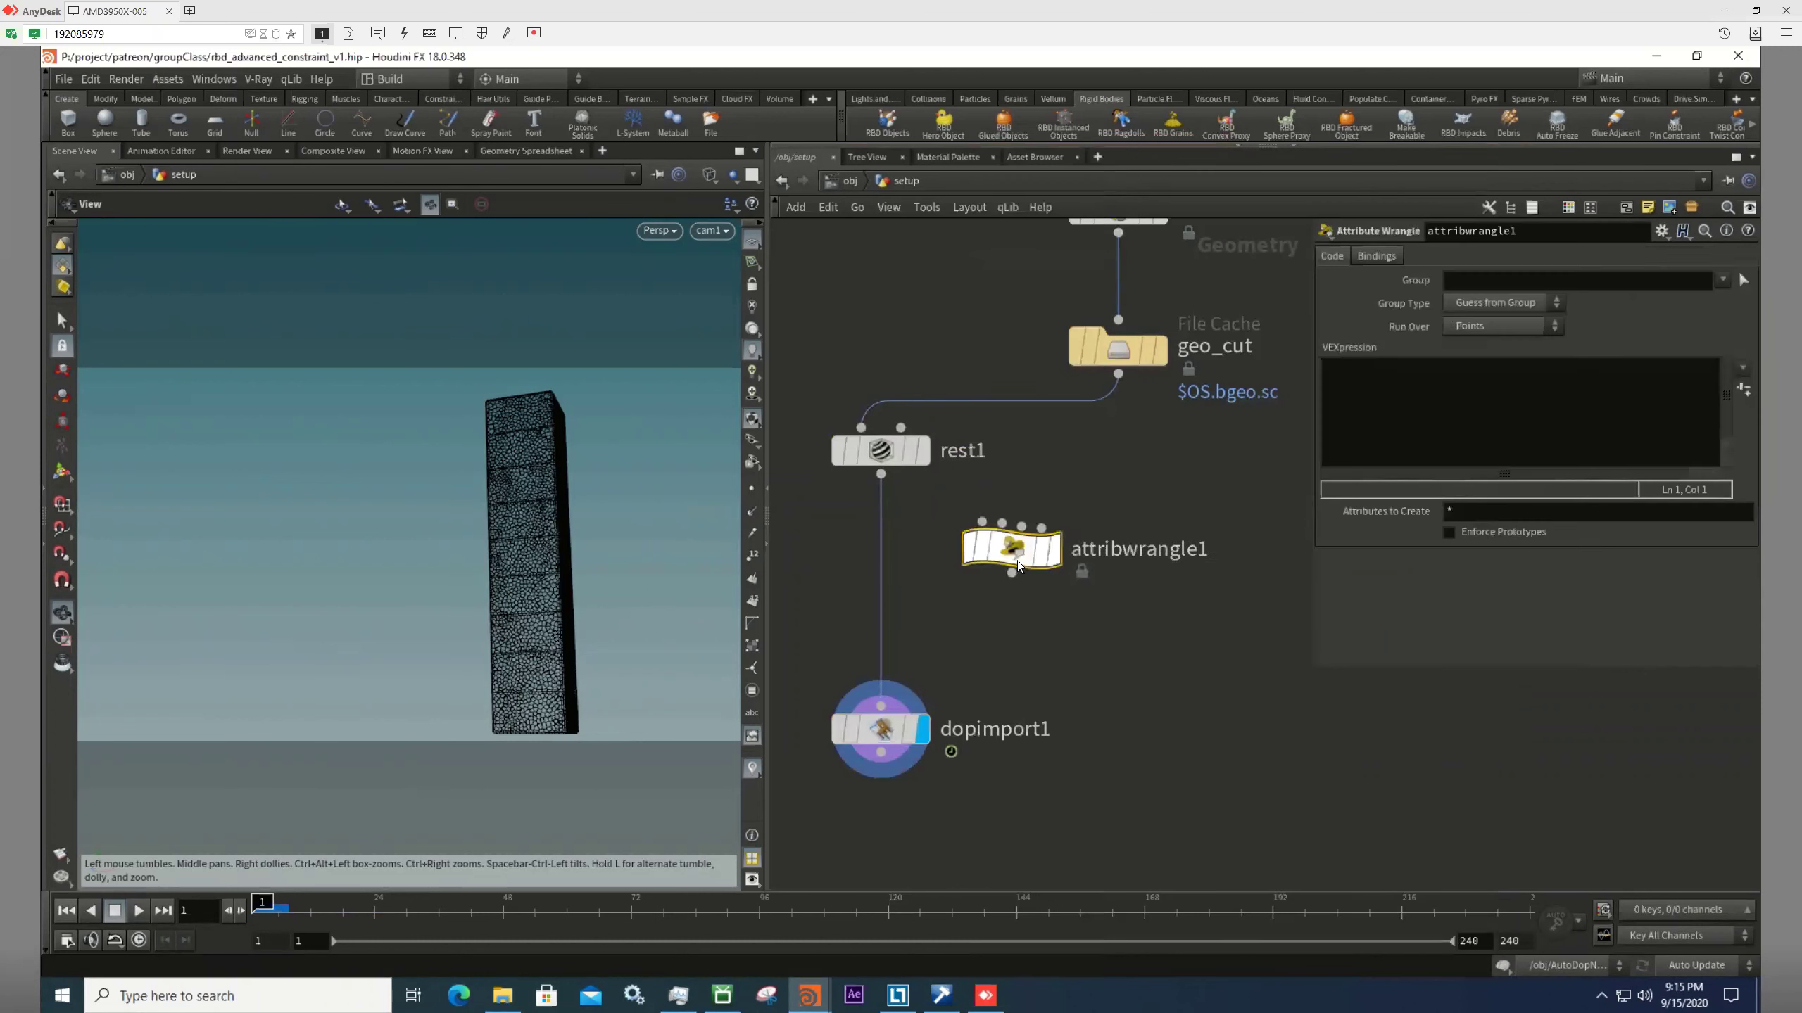
# Step: Write VEX setting i@active to 0 where @P.y<1, else 1
pyautogui.click(1453, 401)
pyautogui.write('if(){')
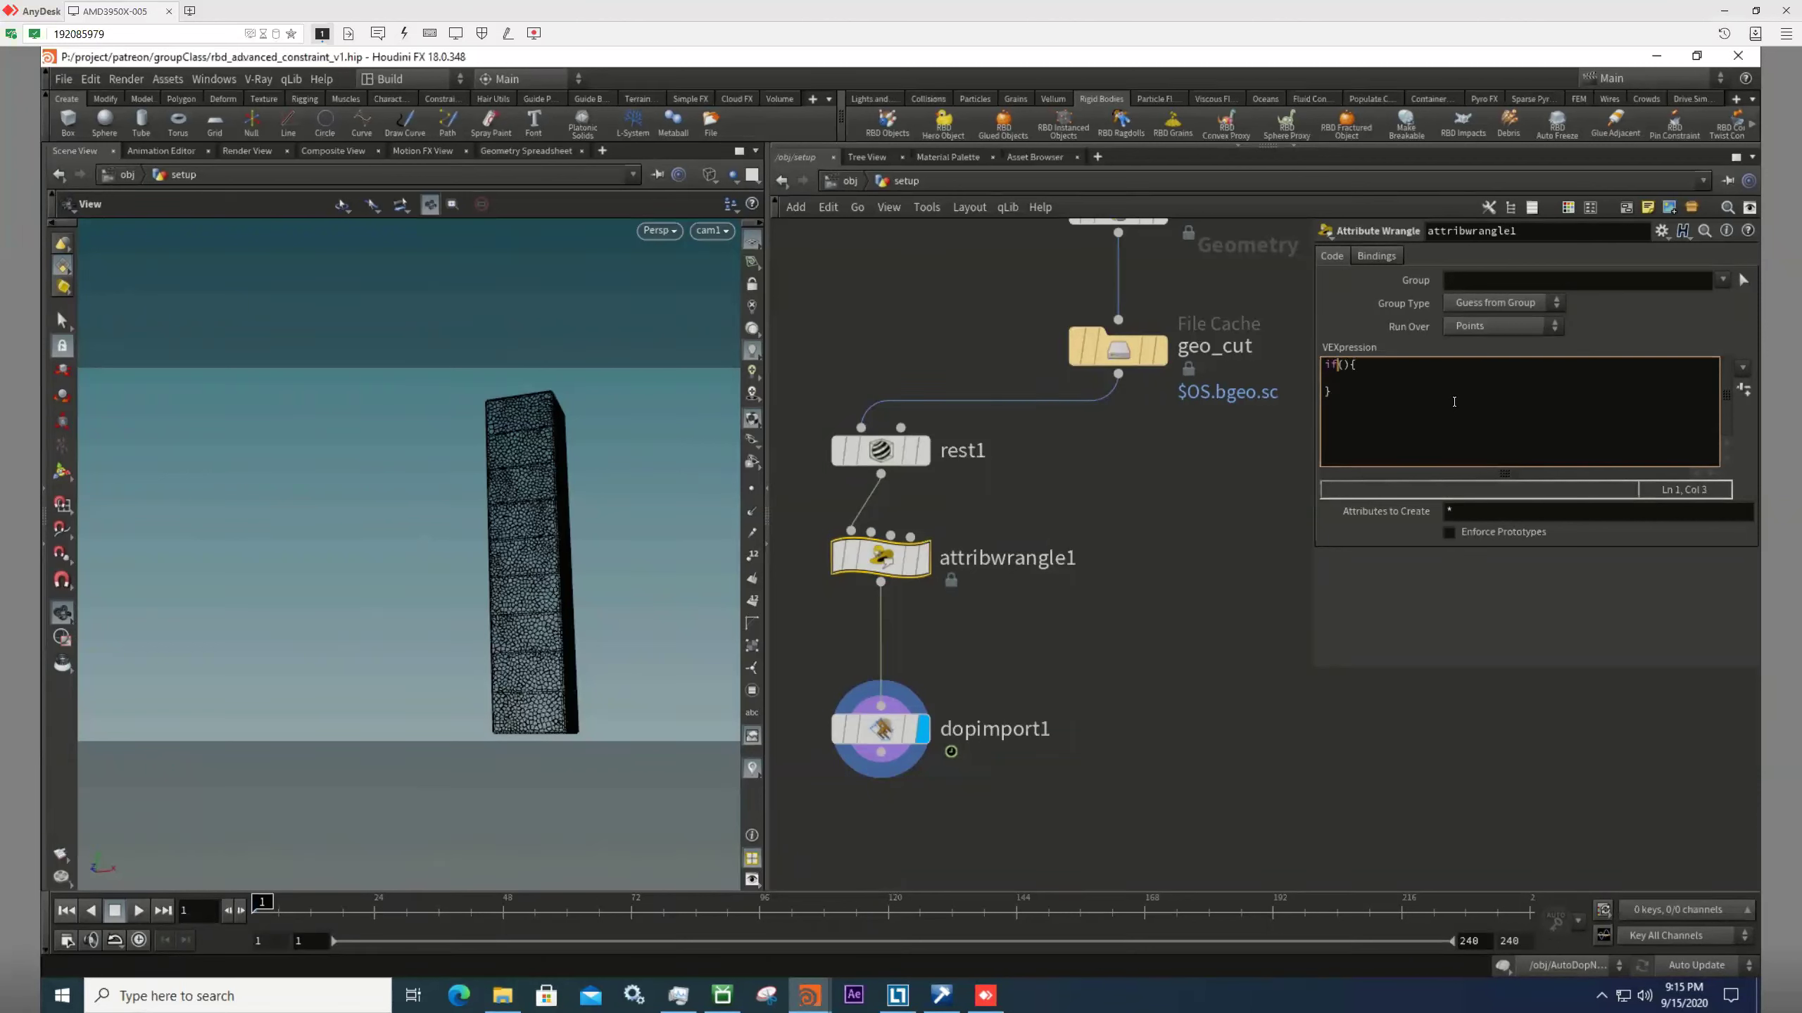
pyautogui.write('@P.y<')
pyautogui.write('0.')
pyautogui.press('BackSpace')
pyautogui.press('BackSpace')
pyautogui.press('BackSpace')
pyautogui.write('1')
pyautogui.press('Down')
pyautogui.write('ti')
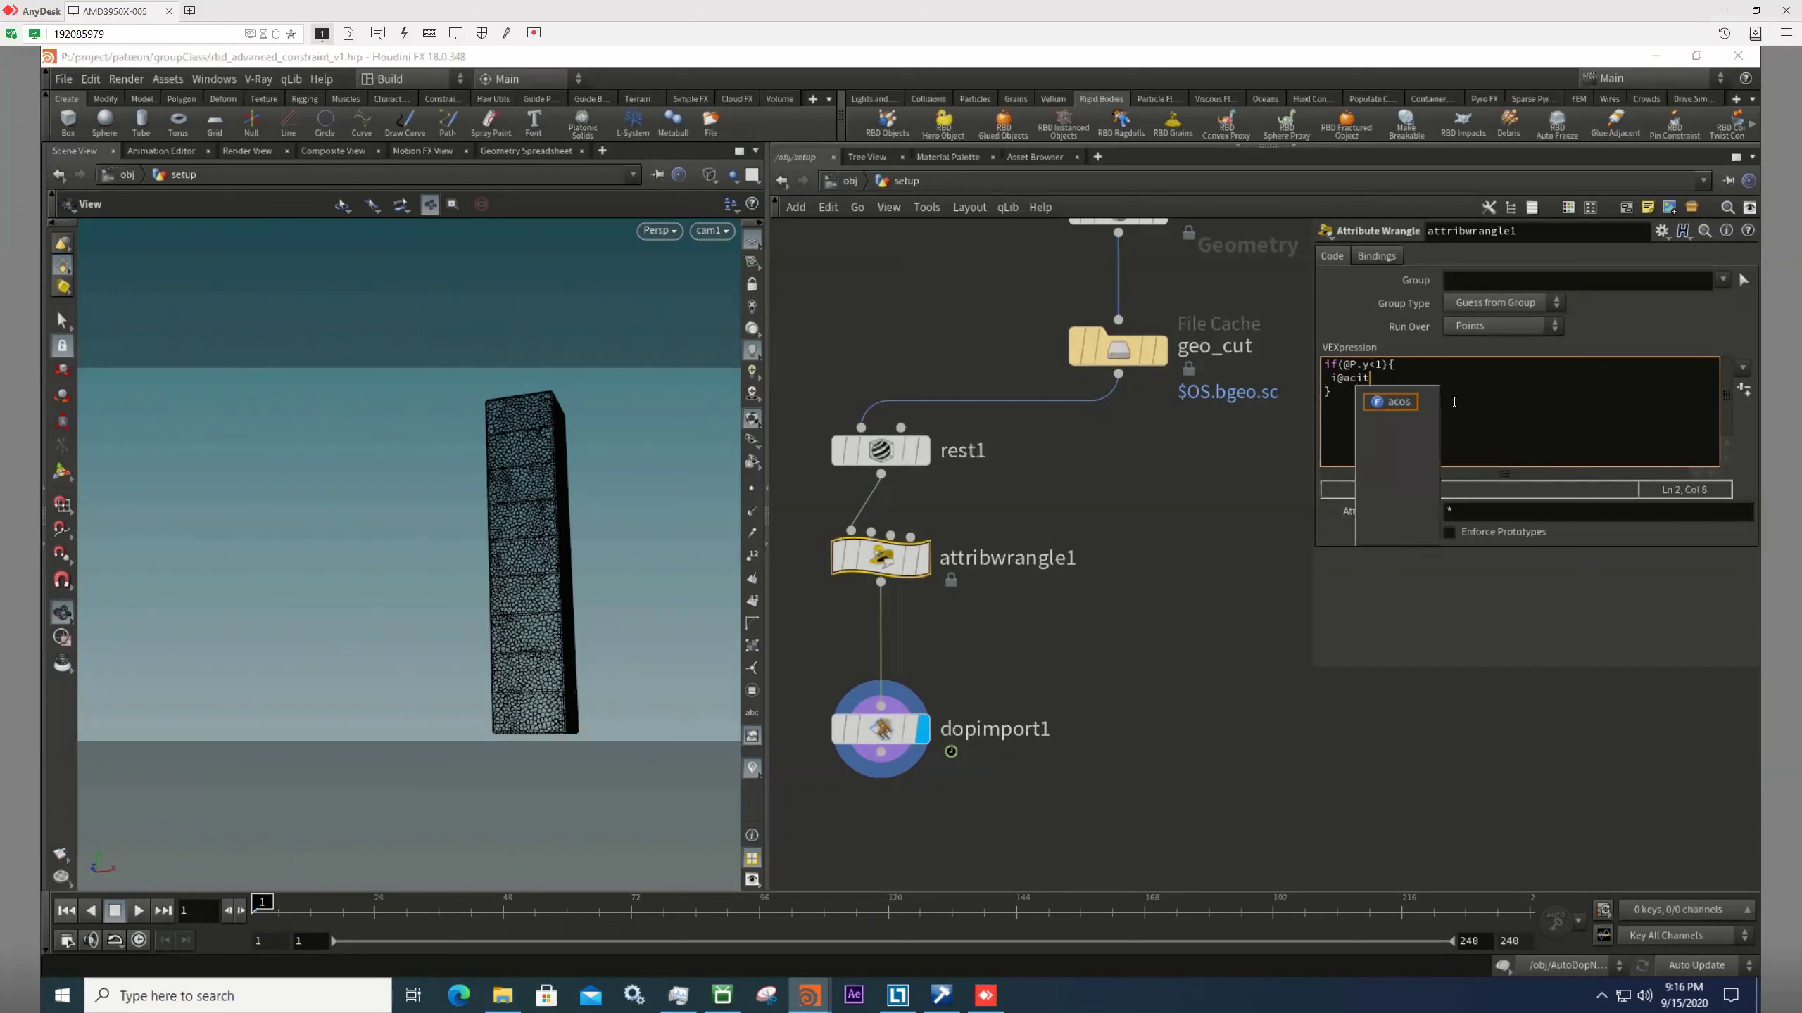
pyautogui.write('ve=')
pyautogui.press('Left')
pyautogui.press('Left')
pyautogui.press('Left')
pyautogui.press('Left')
pyautogui.press('Tab')
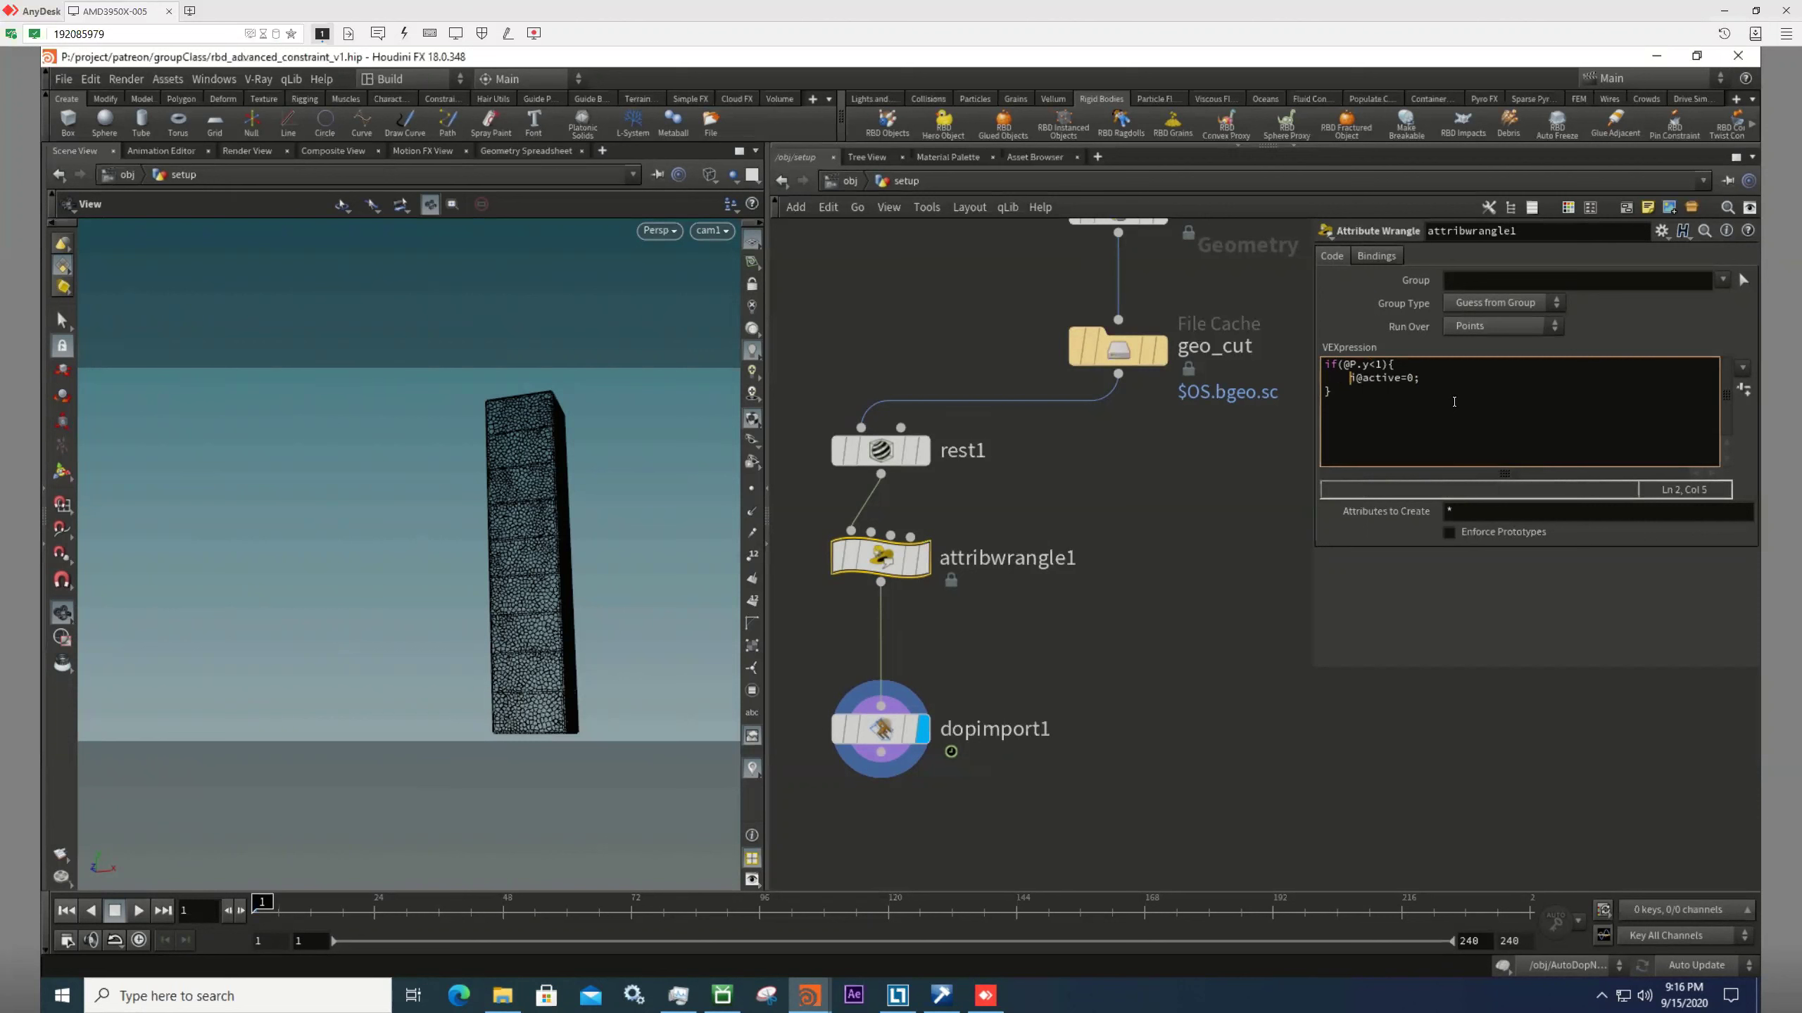
pyautogui.write('eles')
pyautogui.write('else')
pyautogui.write('{')
pyautogui.press('Return')
pyautogui.write('}')
pyautogui.write('@')
pyautogui.write('activ')
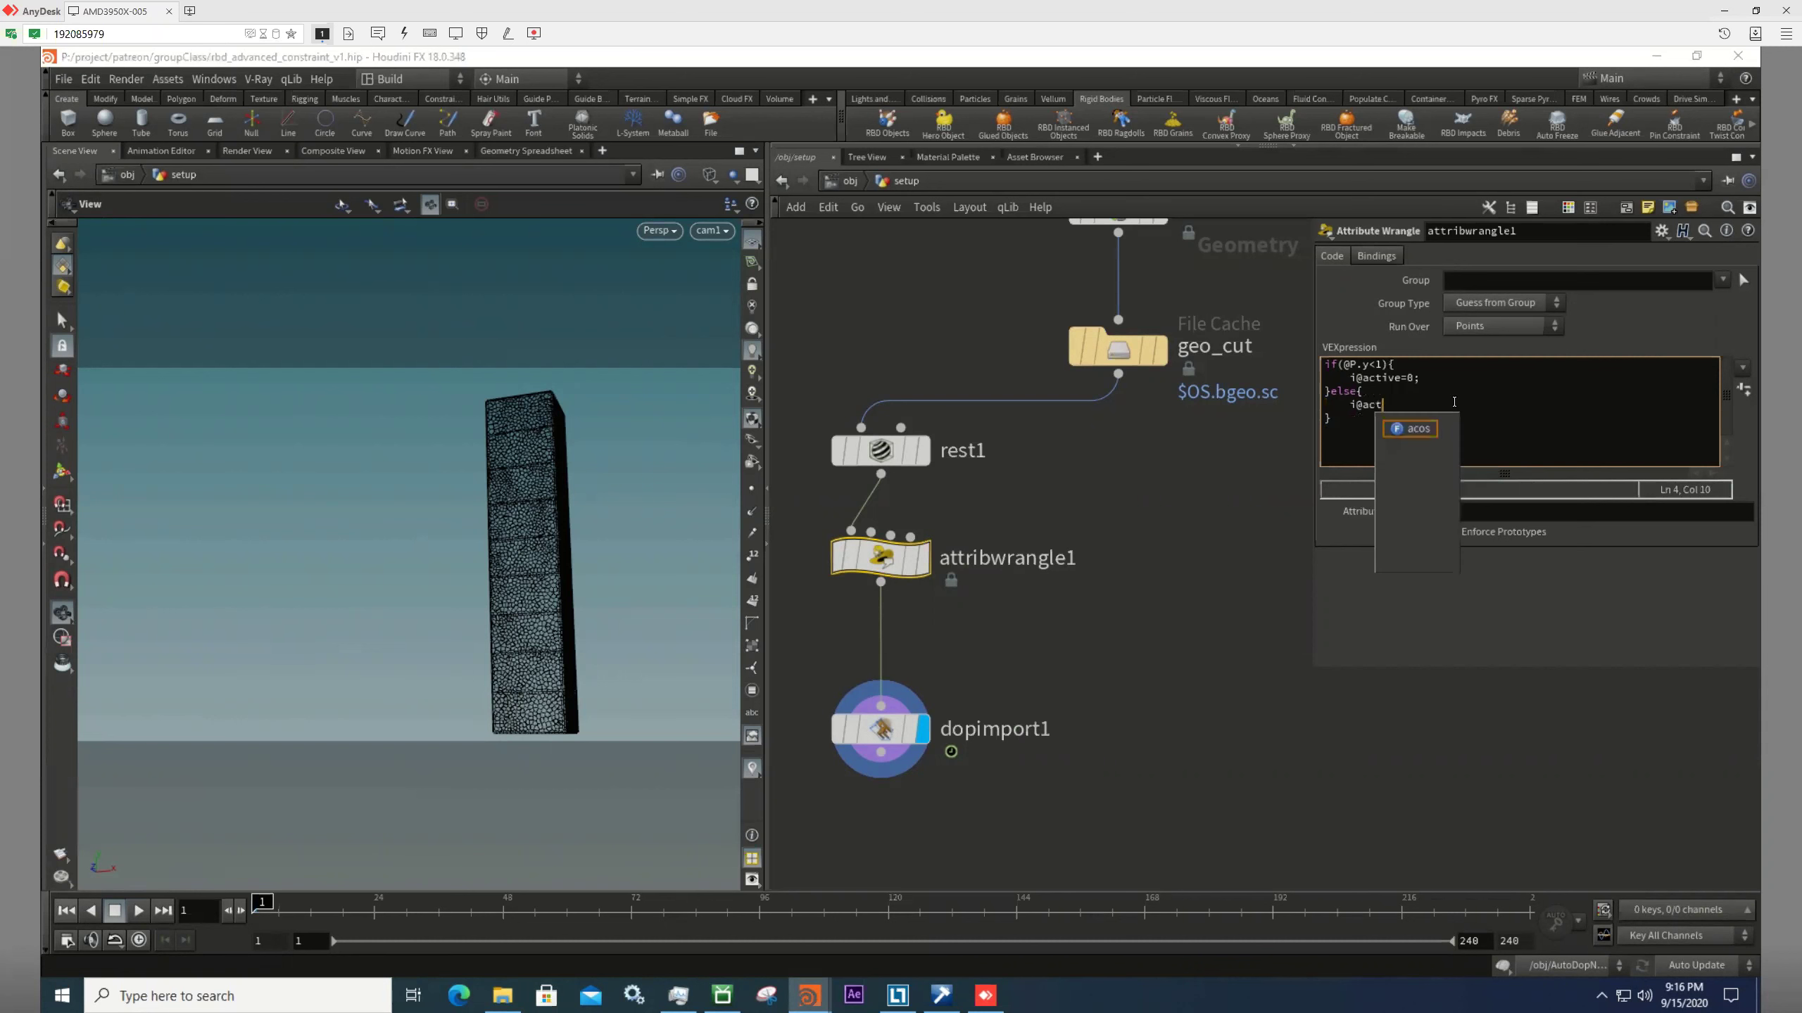
pyautogui.write('e=1;')
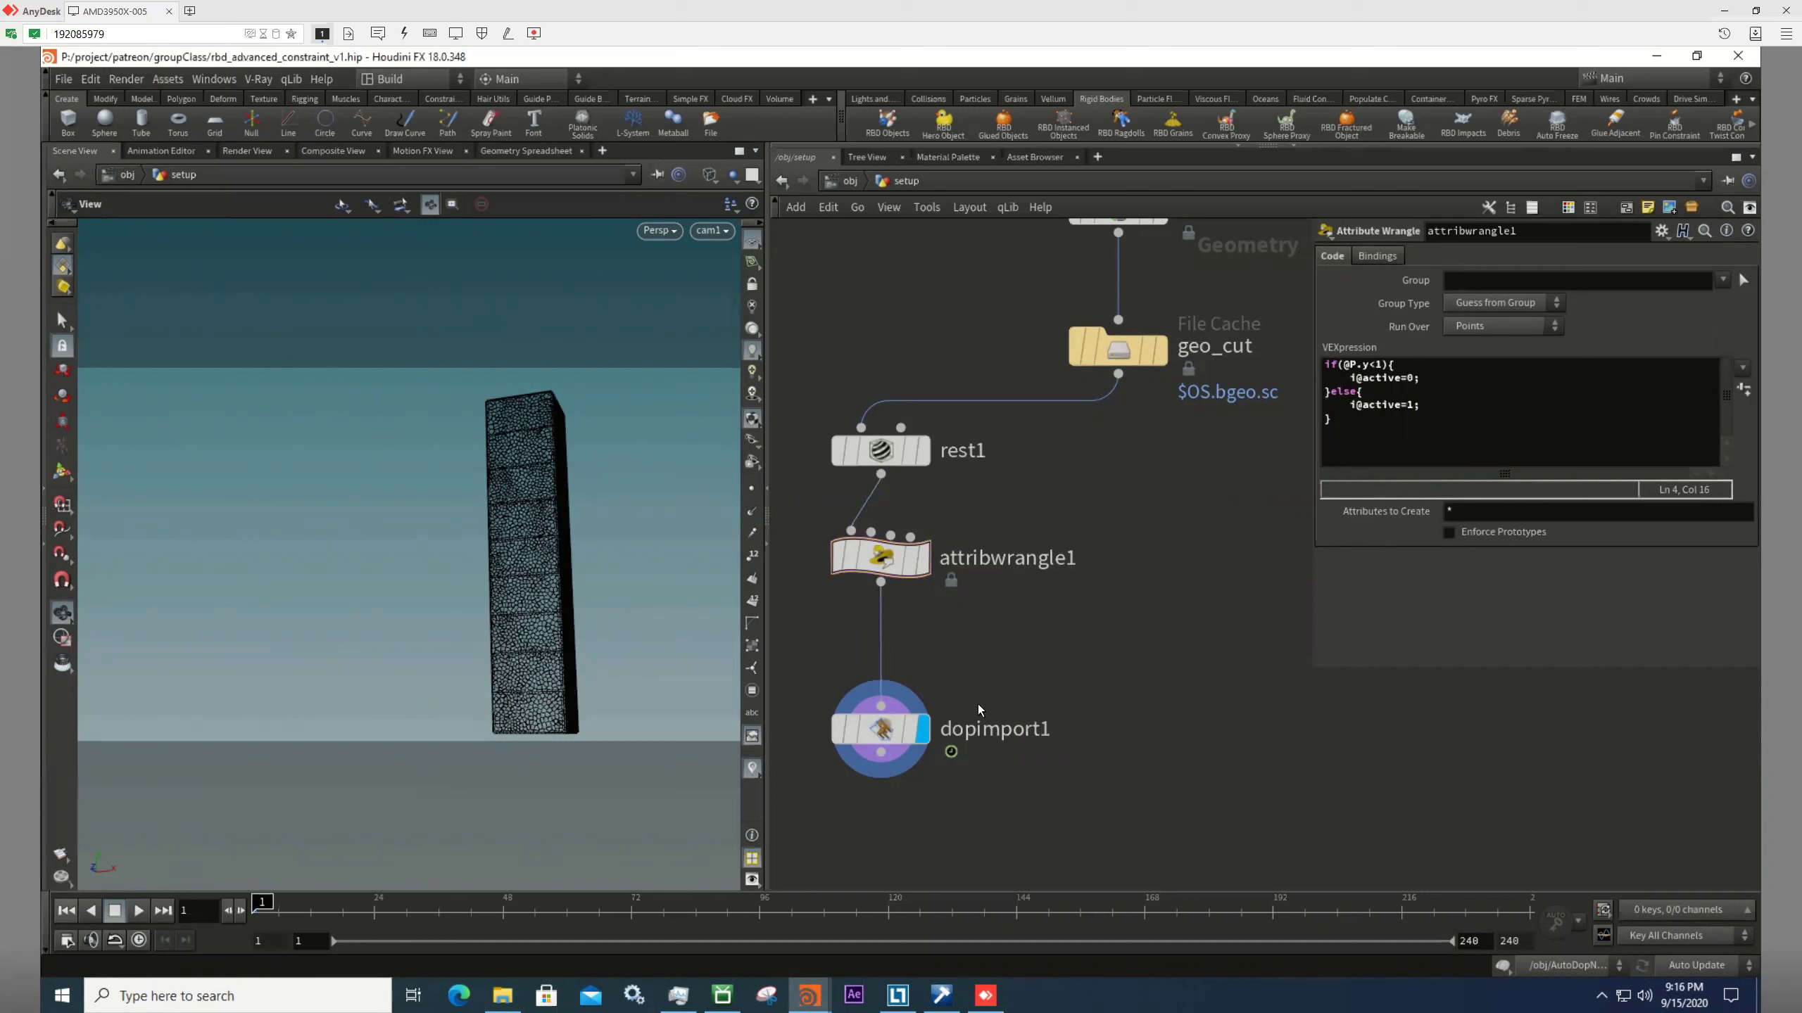
# Step: Play and stop the sim, rewind to frame 1, and return to /obj
pyautogui.click(139, 911)
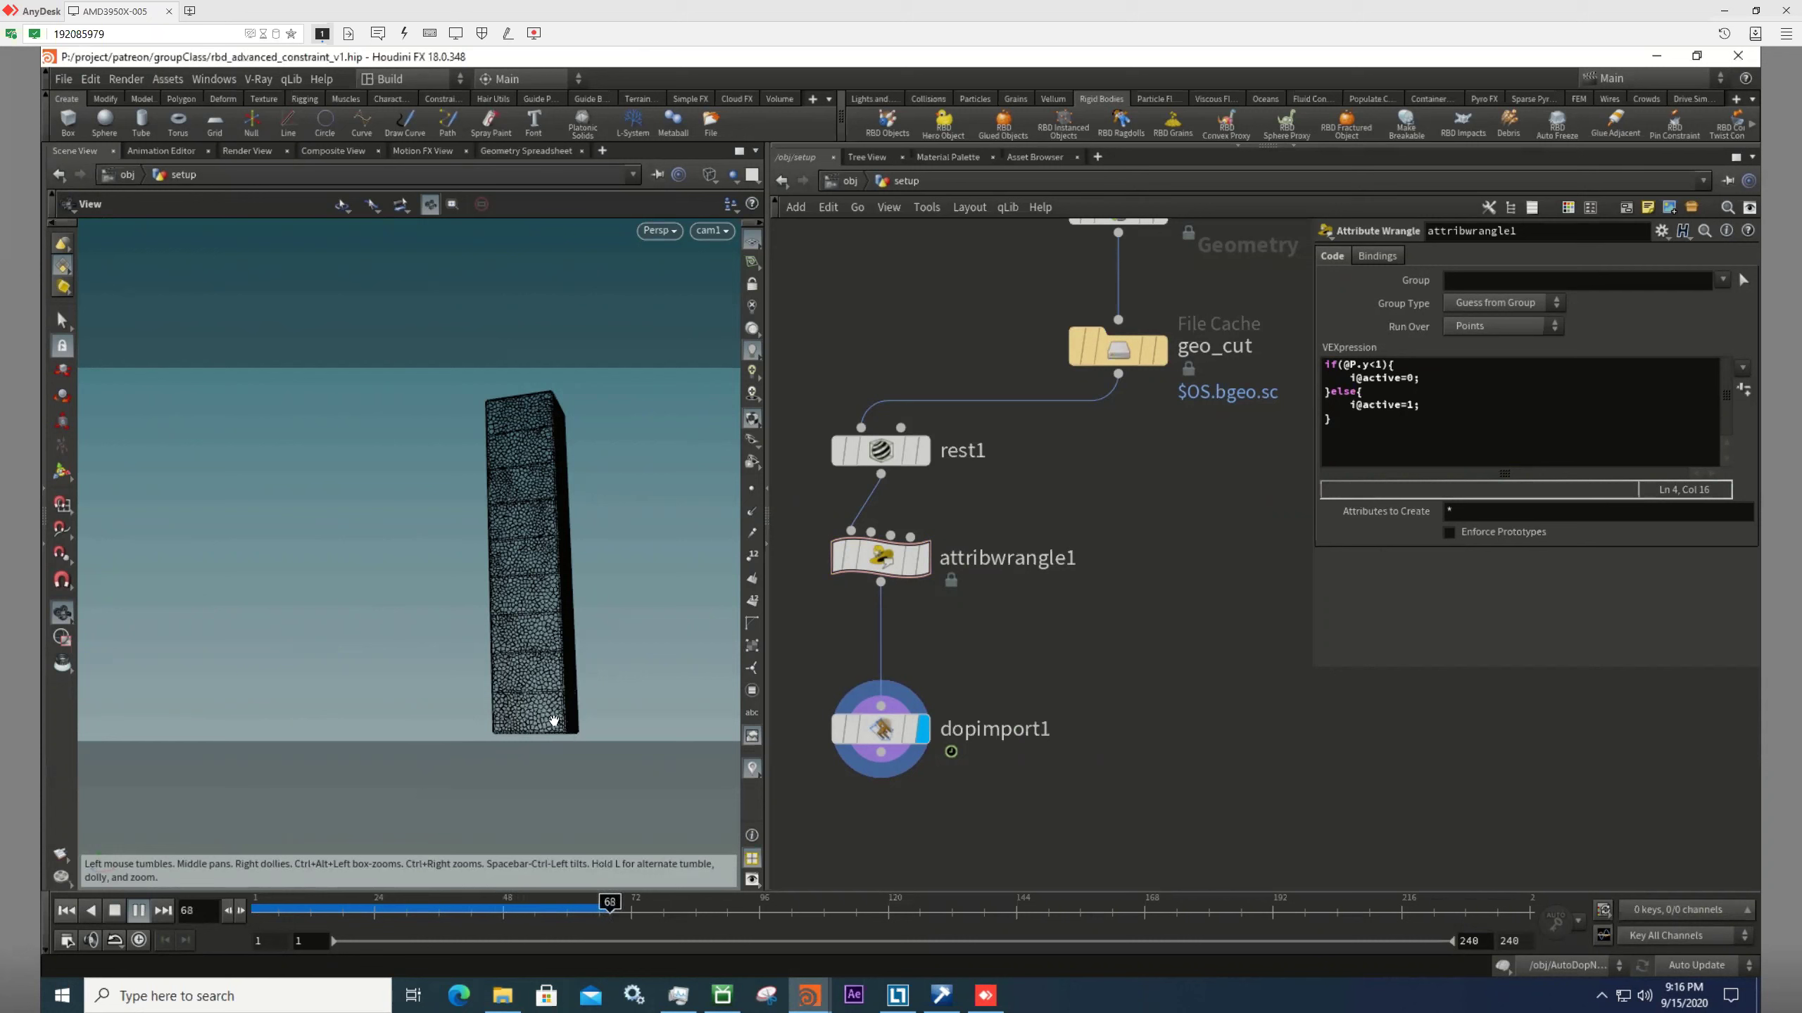
pyautogui.click(119, 917)
pyautogui.click(67, 910)
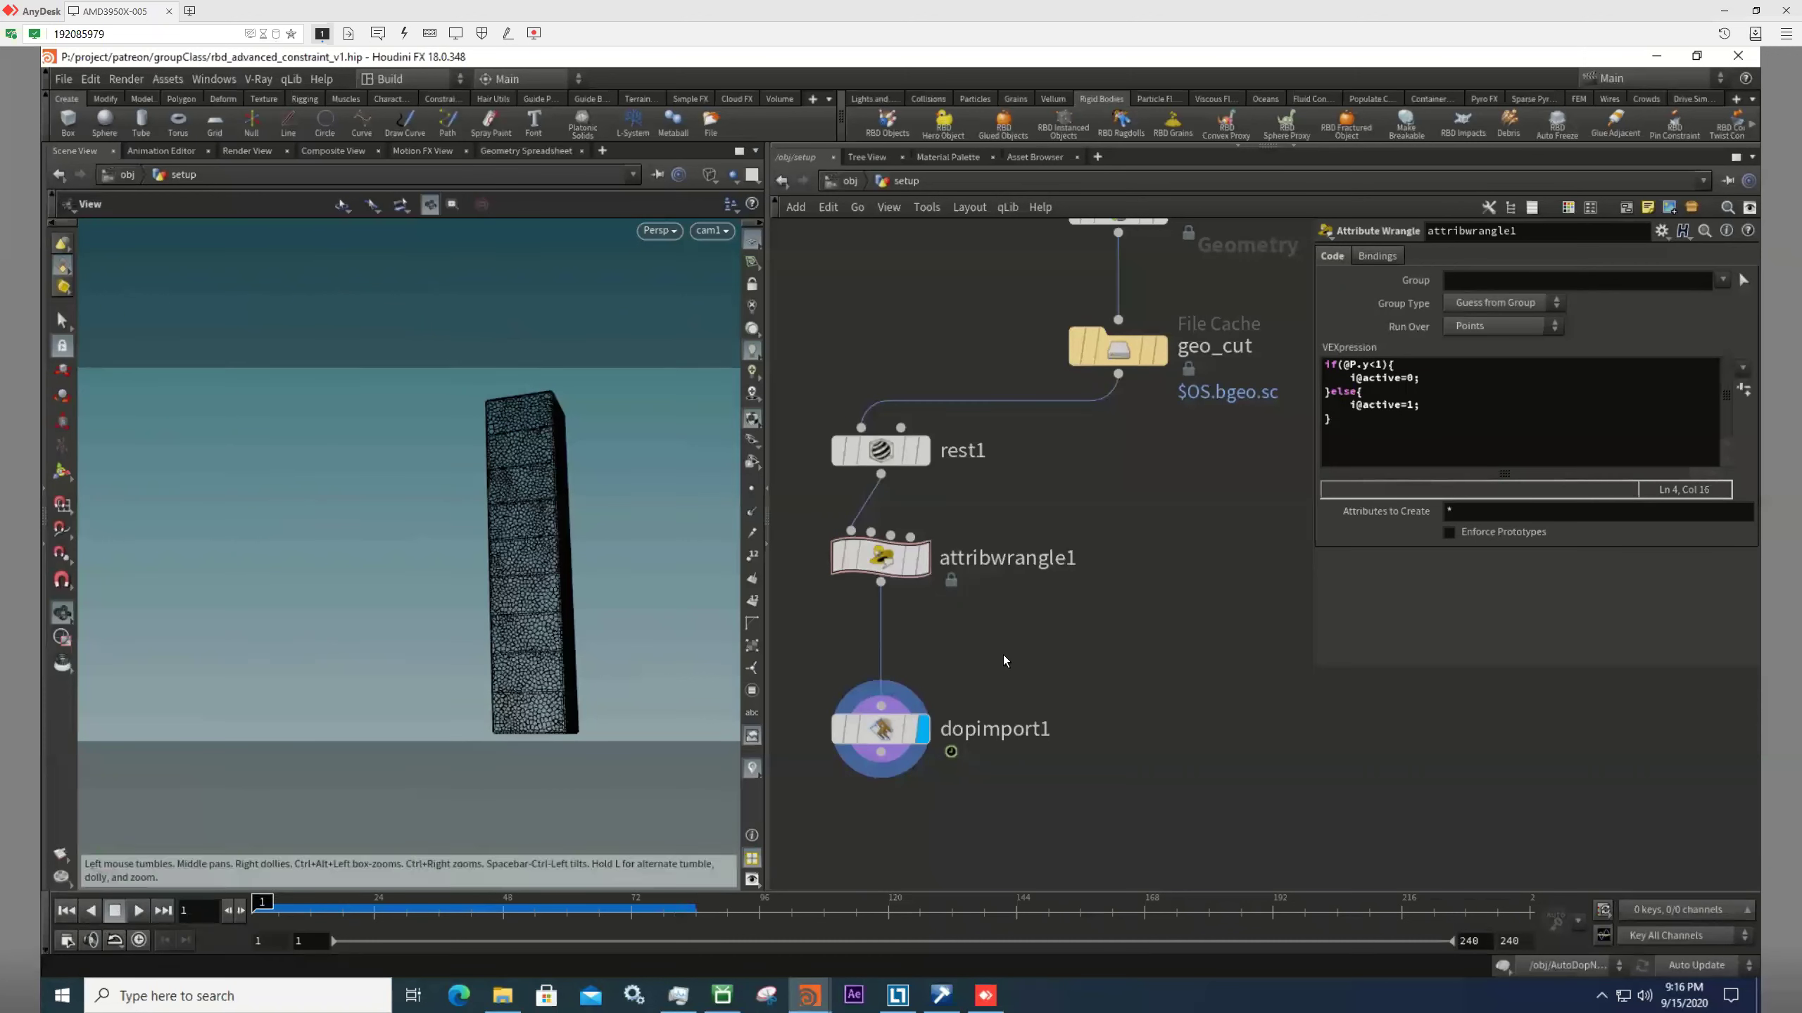
pyautogui.scroll(-3, 1087, 669)
pyautogui.moveTo(1087, 670); pyautogui.dragTo(1078, 603, button='middle')
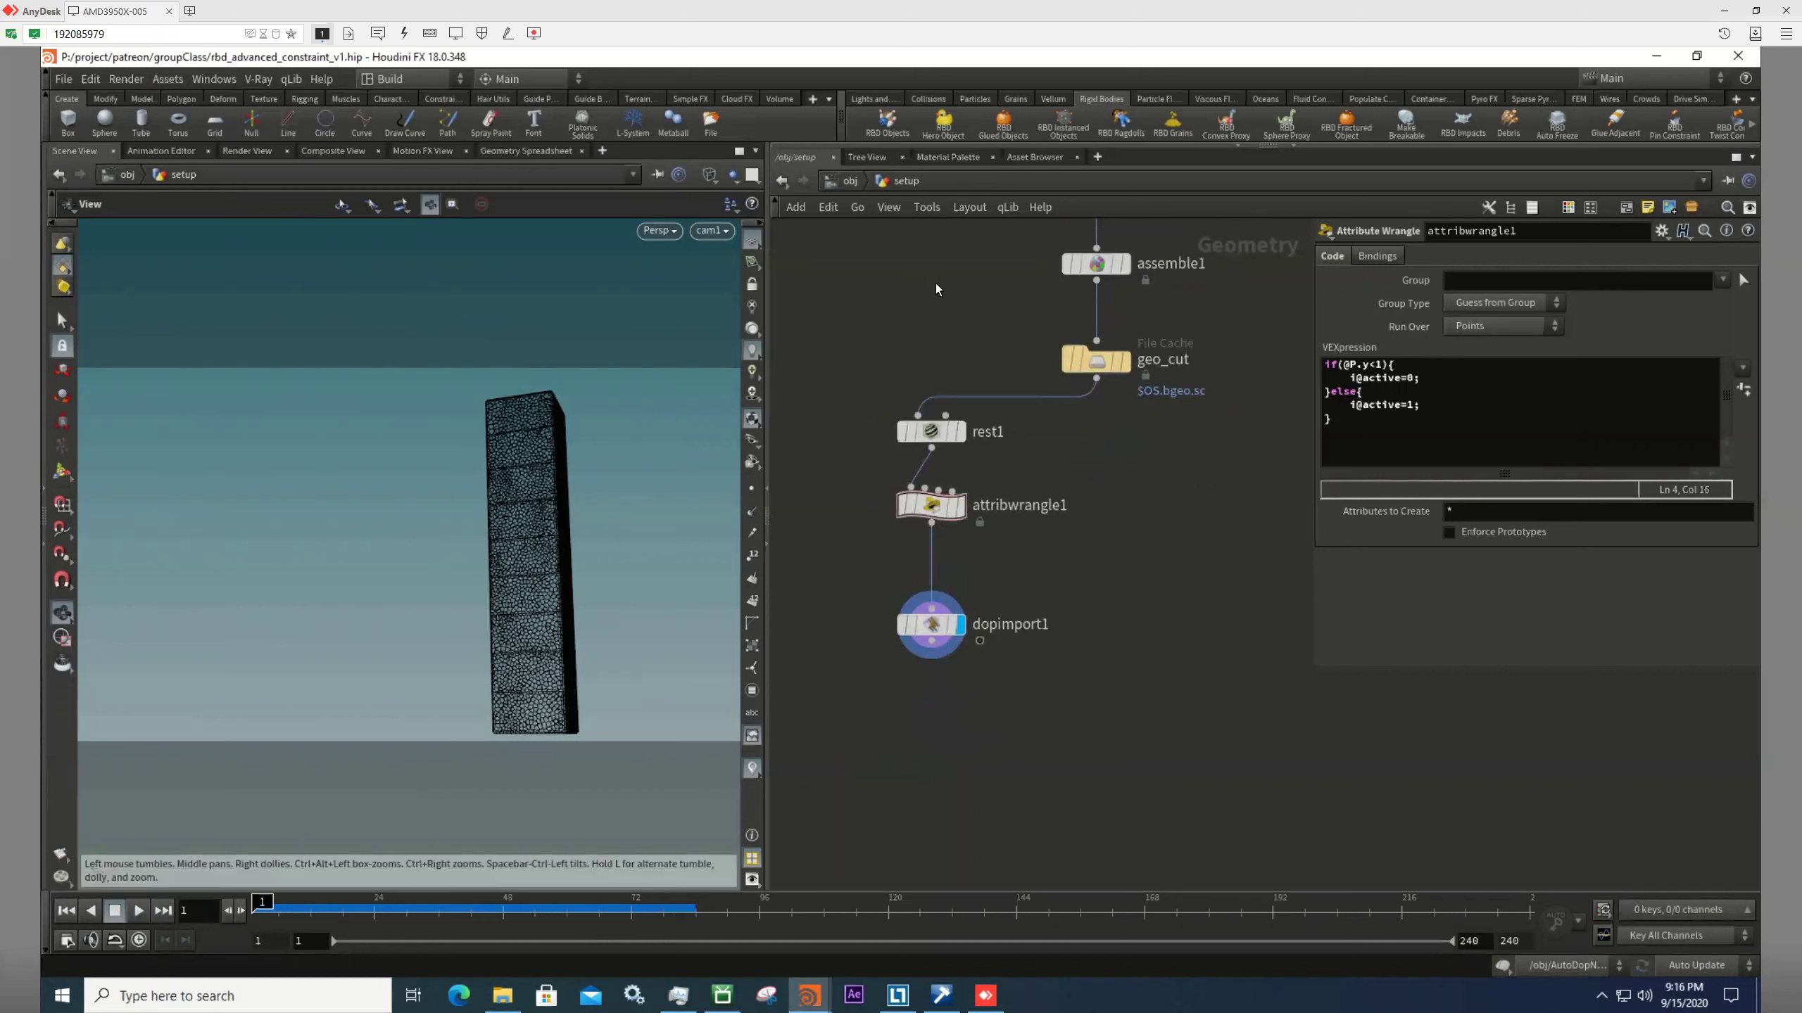
pyautogui.click(849, 182)
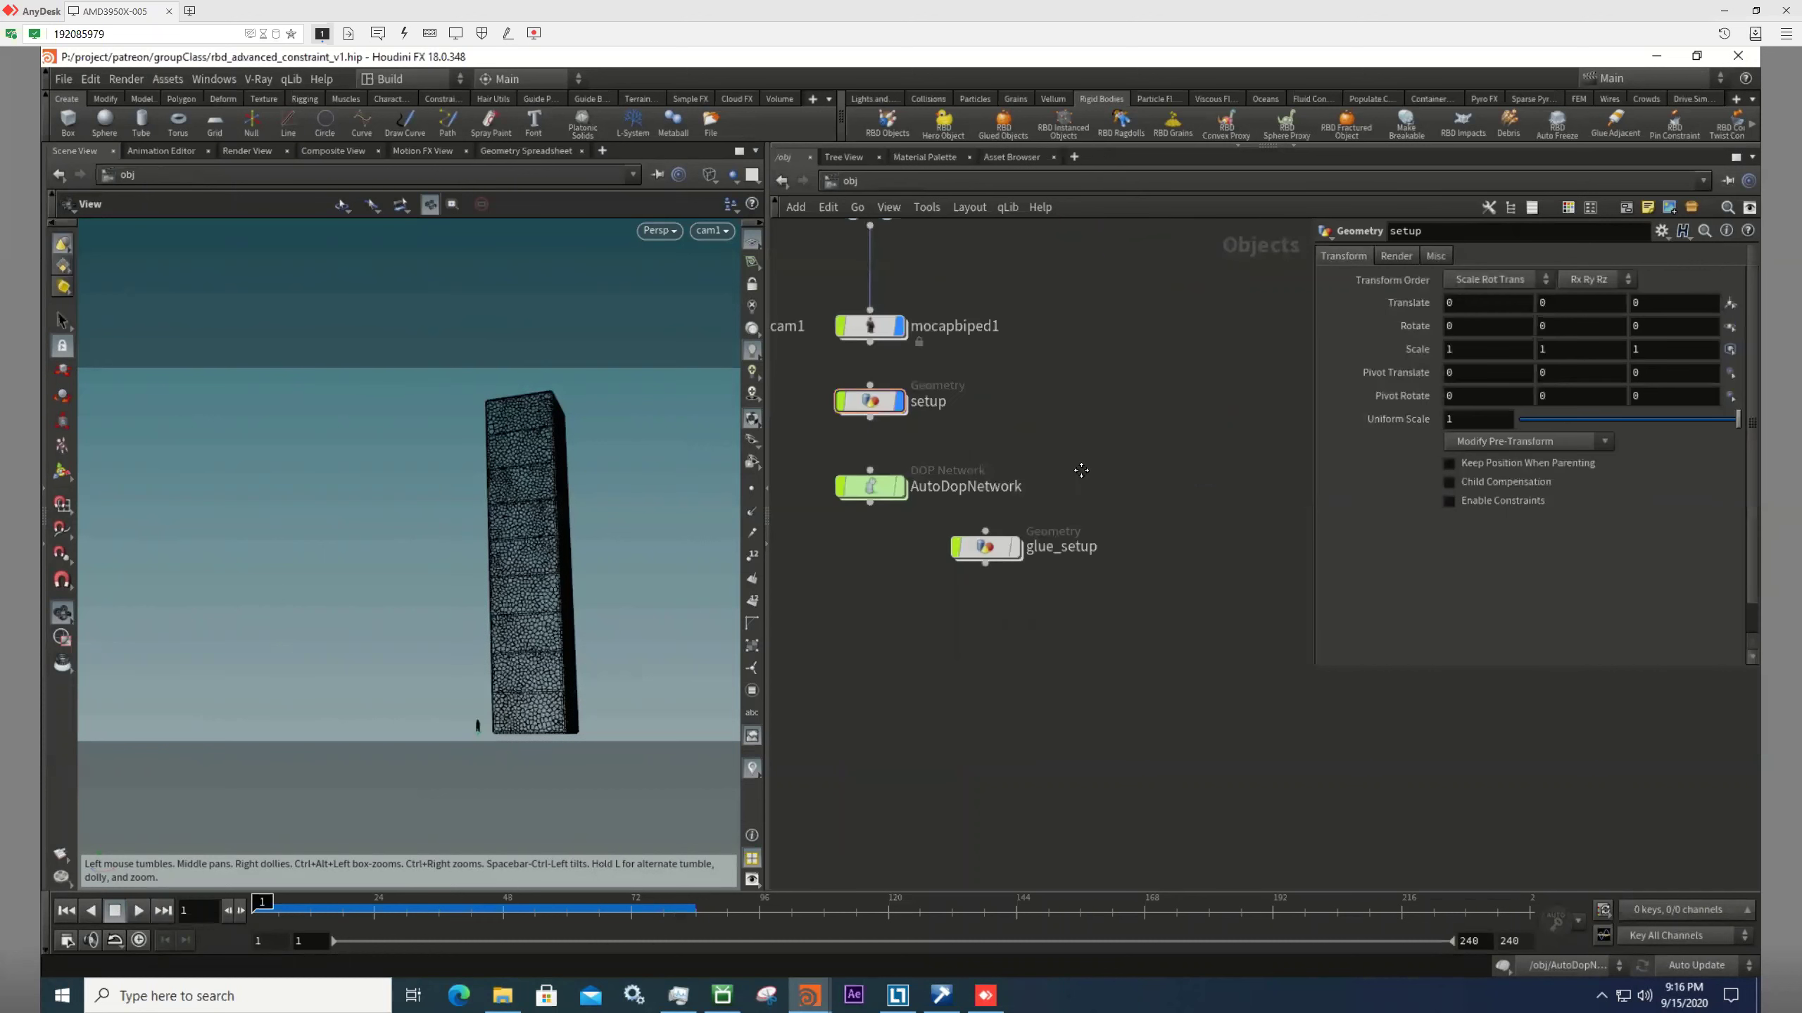
# Step: Create a geo1 Geometry object and place a Squab test geometry inside
pyautogui.moveTo(1081, 471); pyautogui.dragTo(1106, 551, button='middle')
pyautogui.press('Tab')
pyautogui.write('geo')
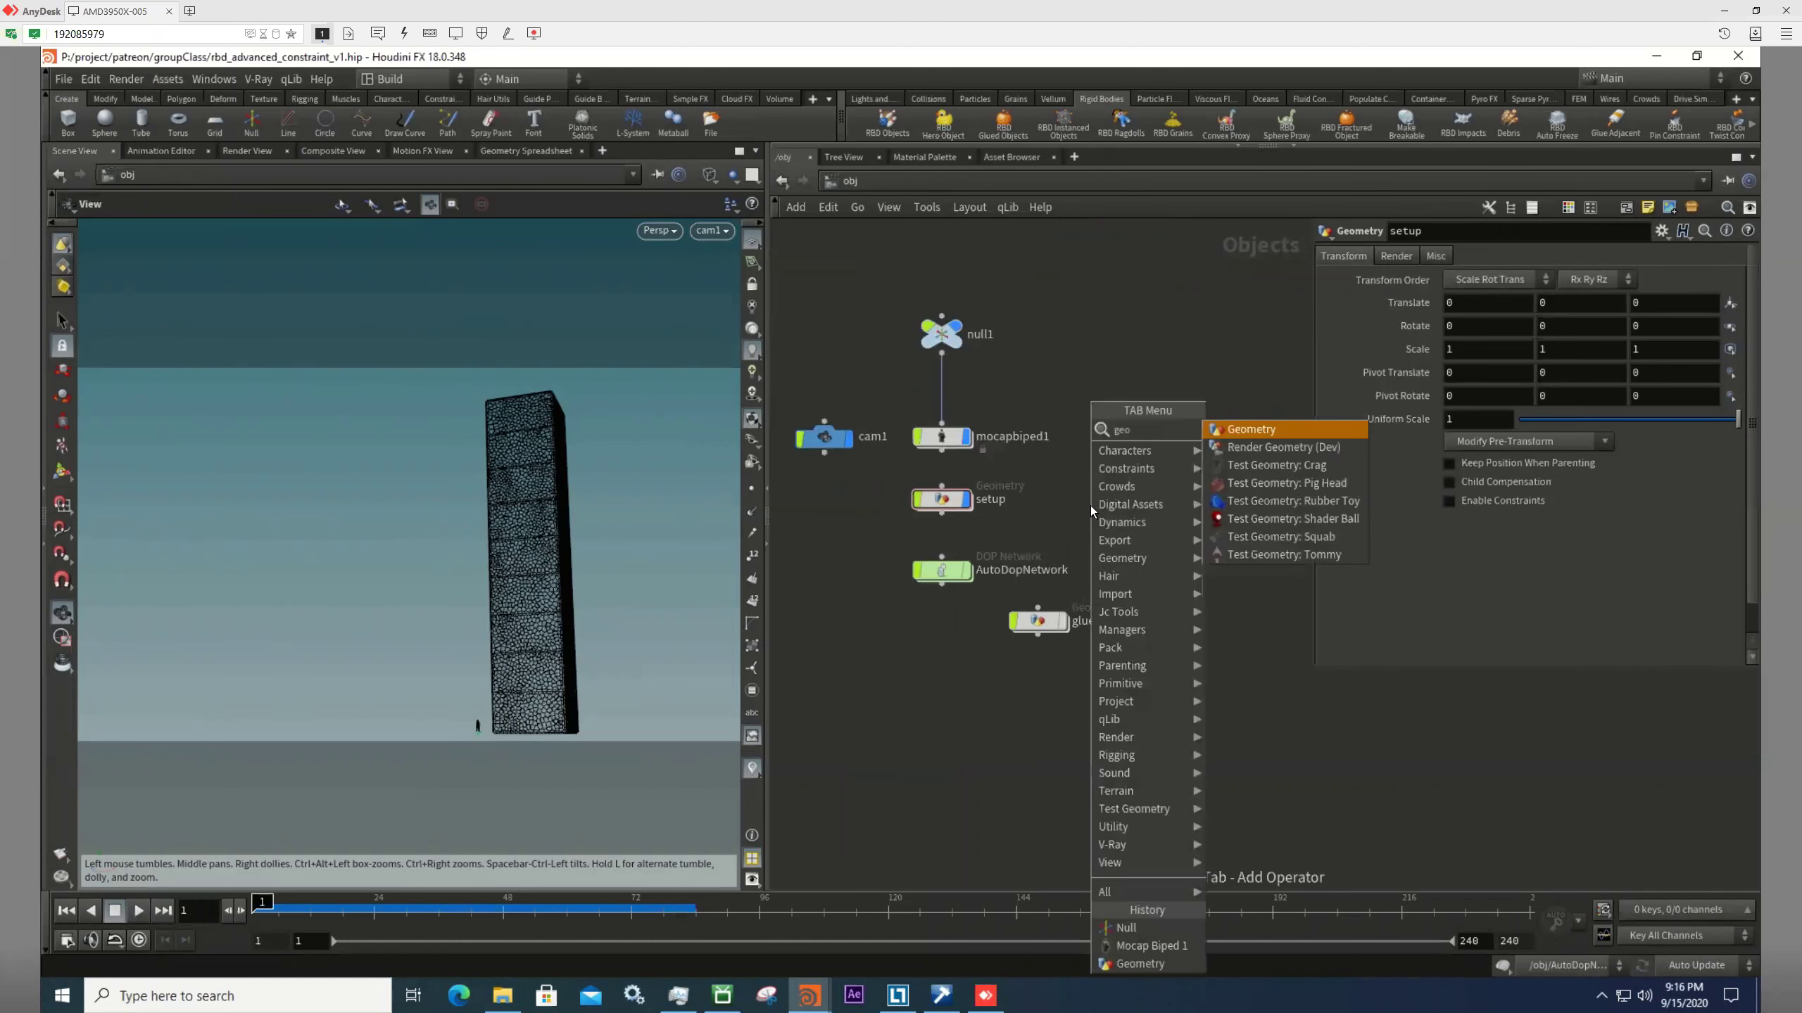
pyautogui.press('Return')
pyautogui.doubleClick(1089, 505)
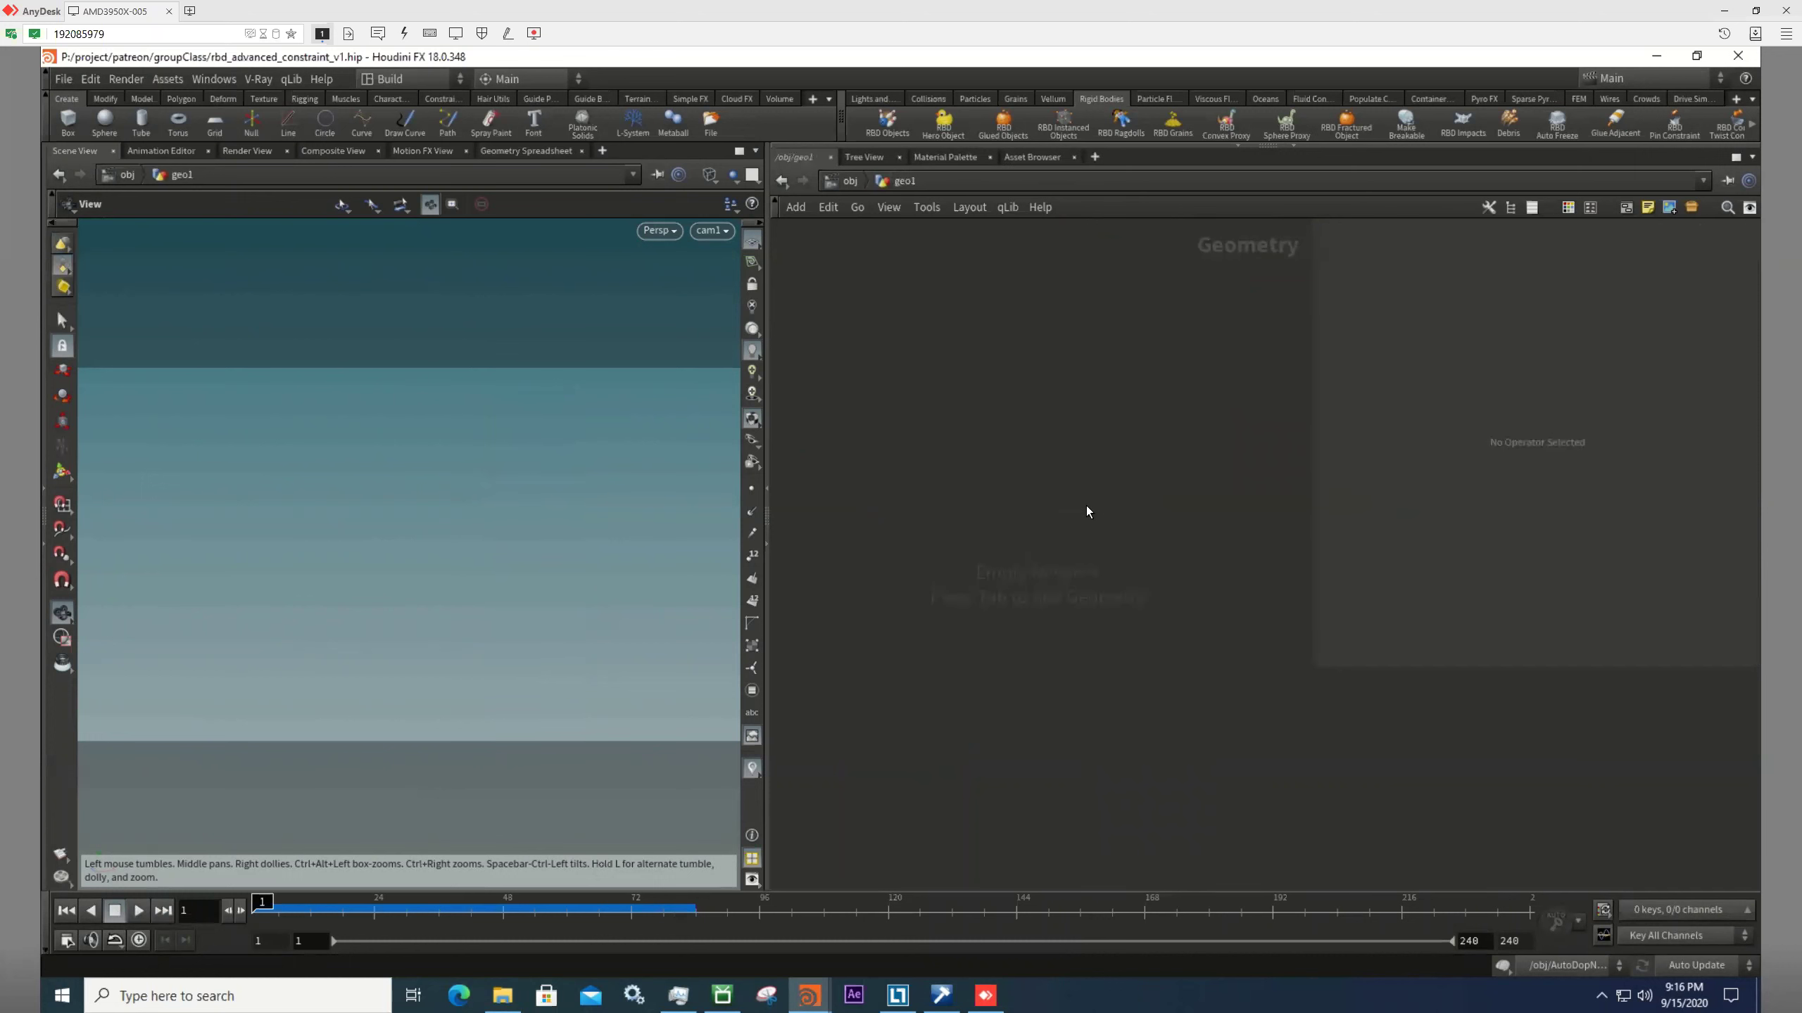
pyautogui.press('Tab')
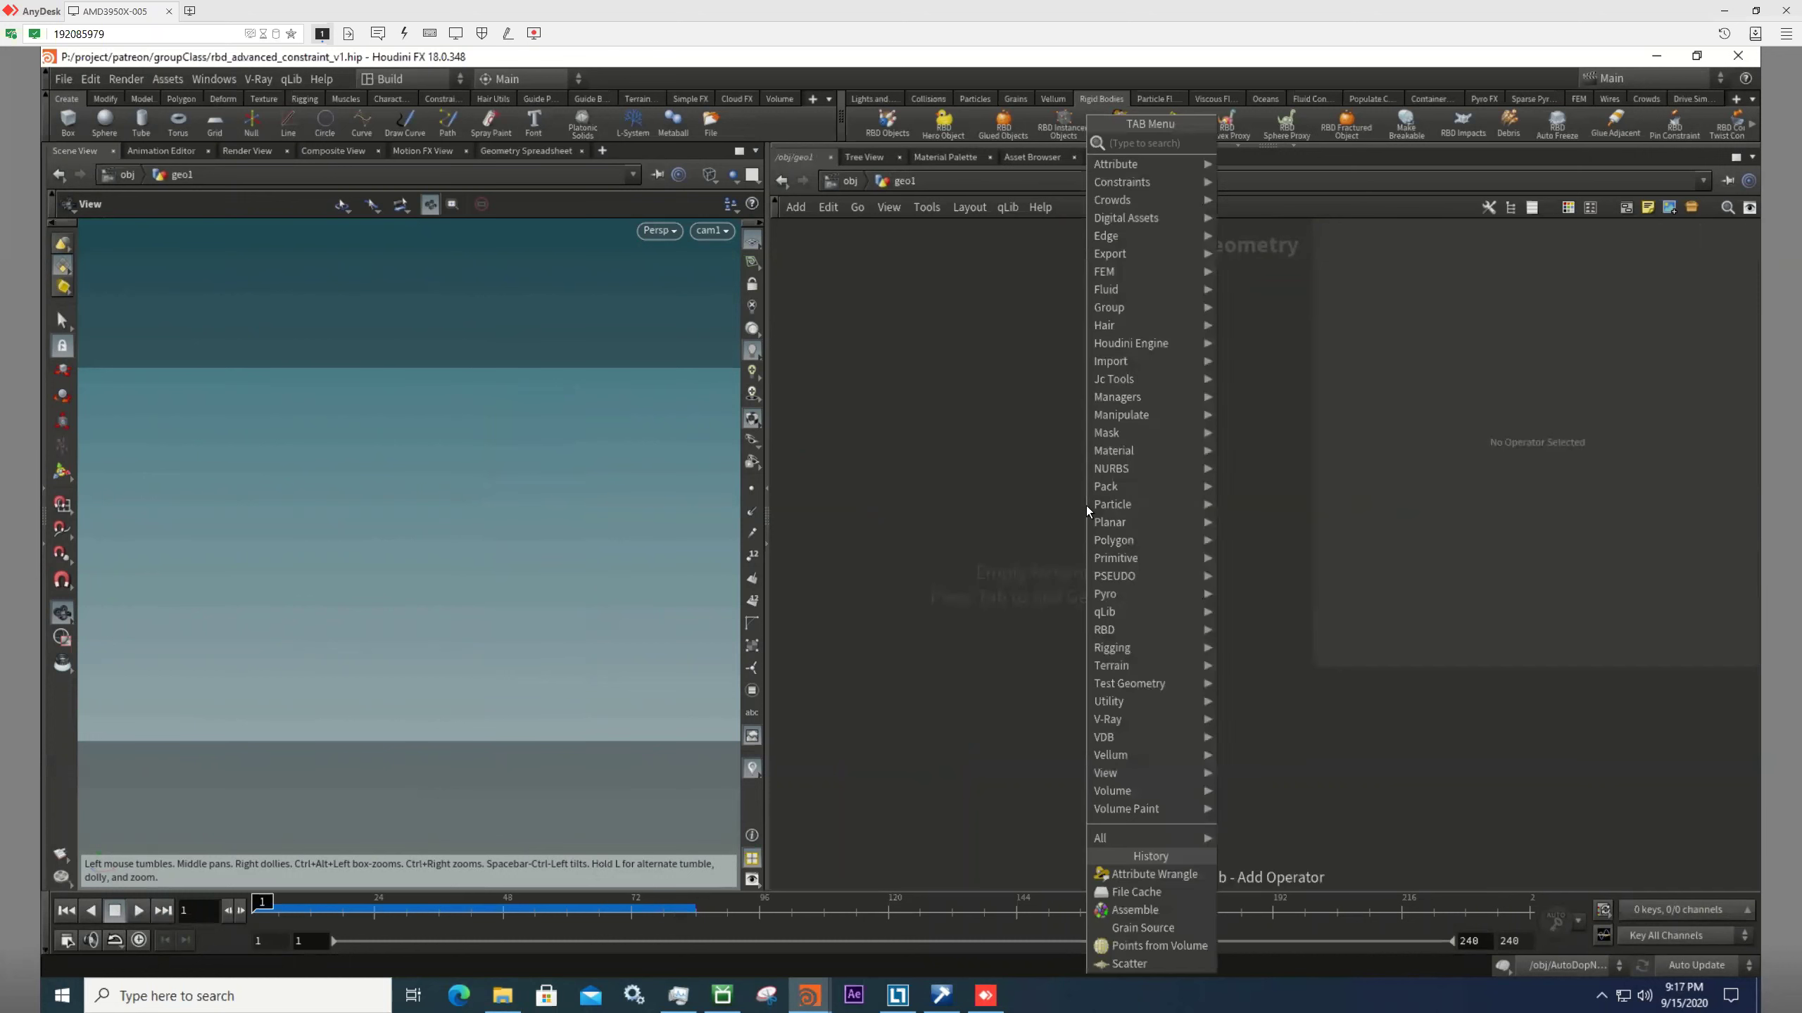
pyautogui.moveTo(1130, 684)
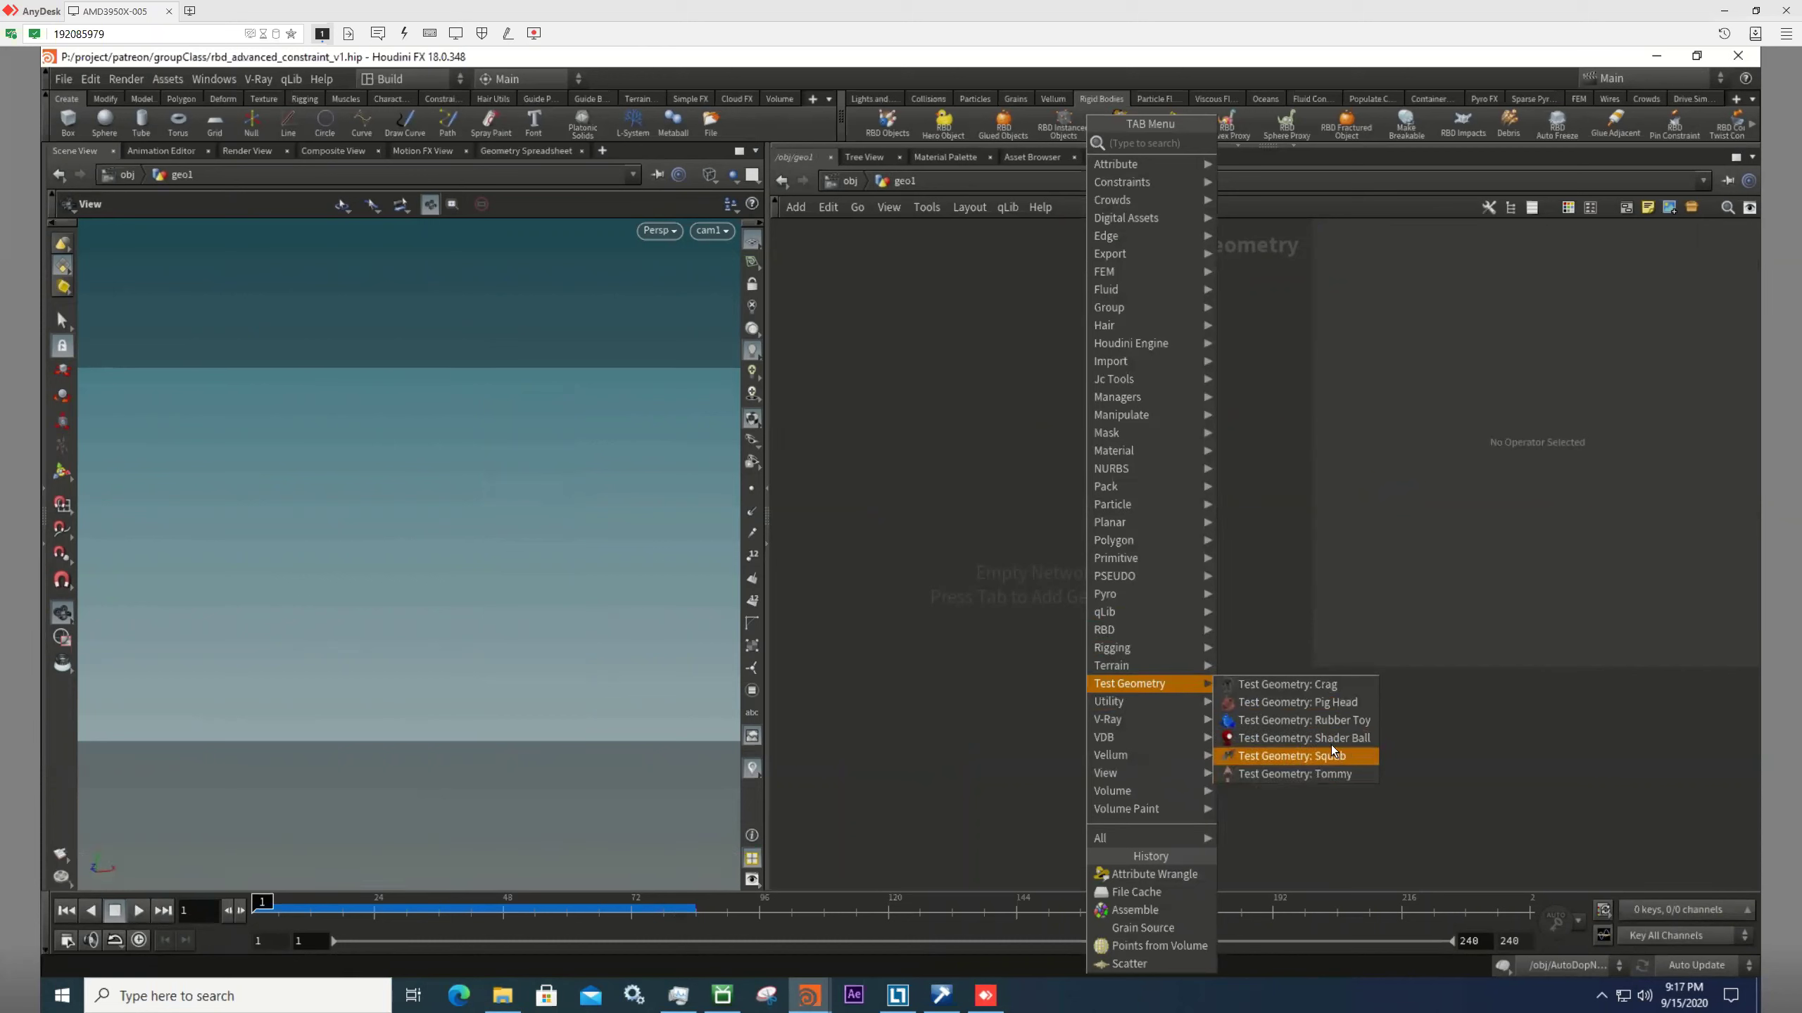
pyautogui.click(1317, 760)
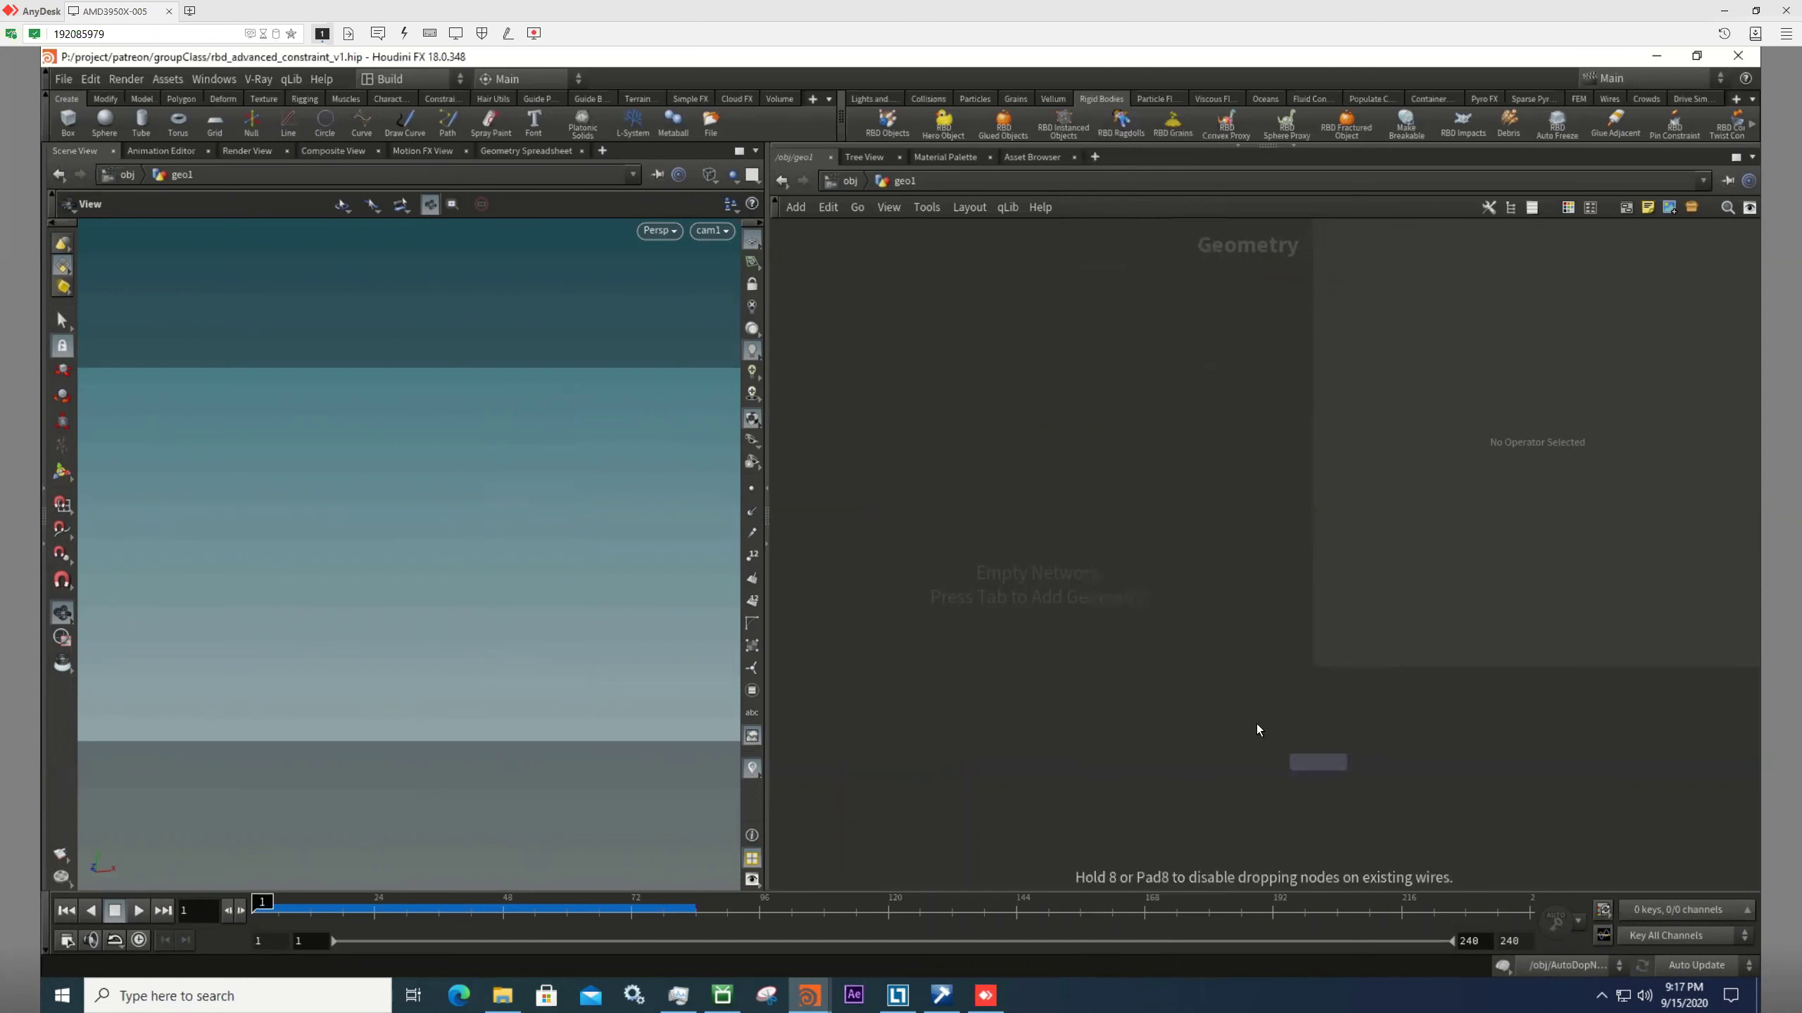
pyautogui.click(980, 516)
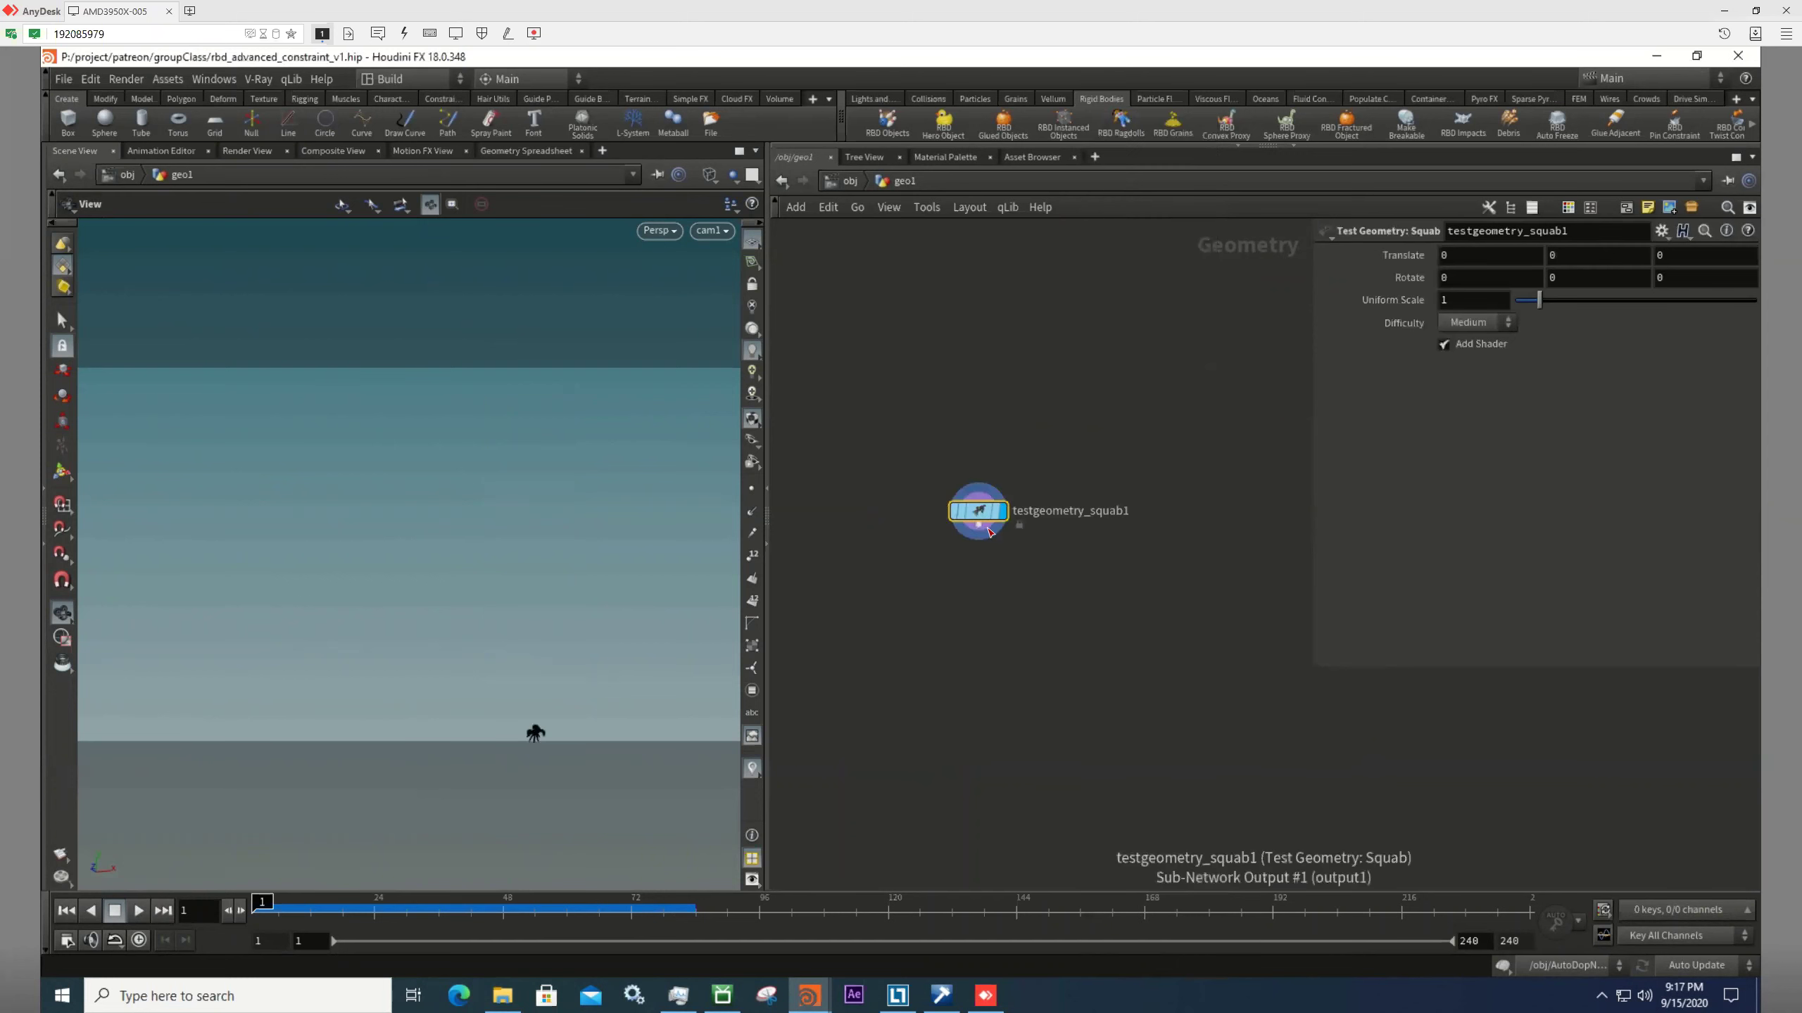
# Step: Add a displayed transform1 below the squab with Uniform Scale 5
pyautogui.press('Tab')
pyautogui.write('transform')
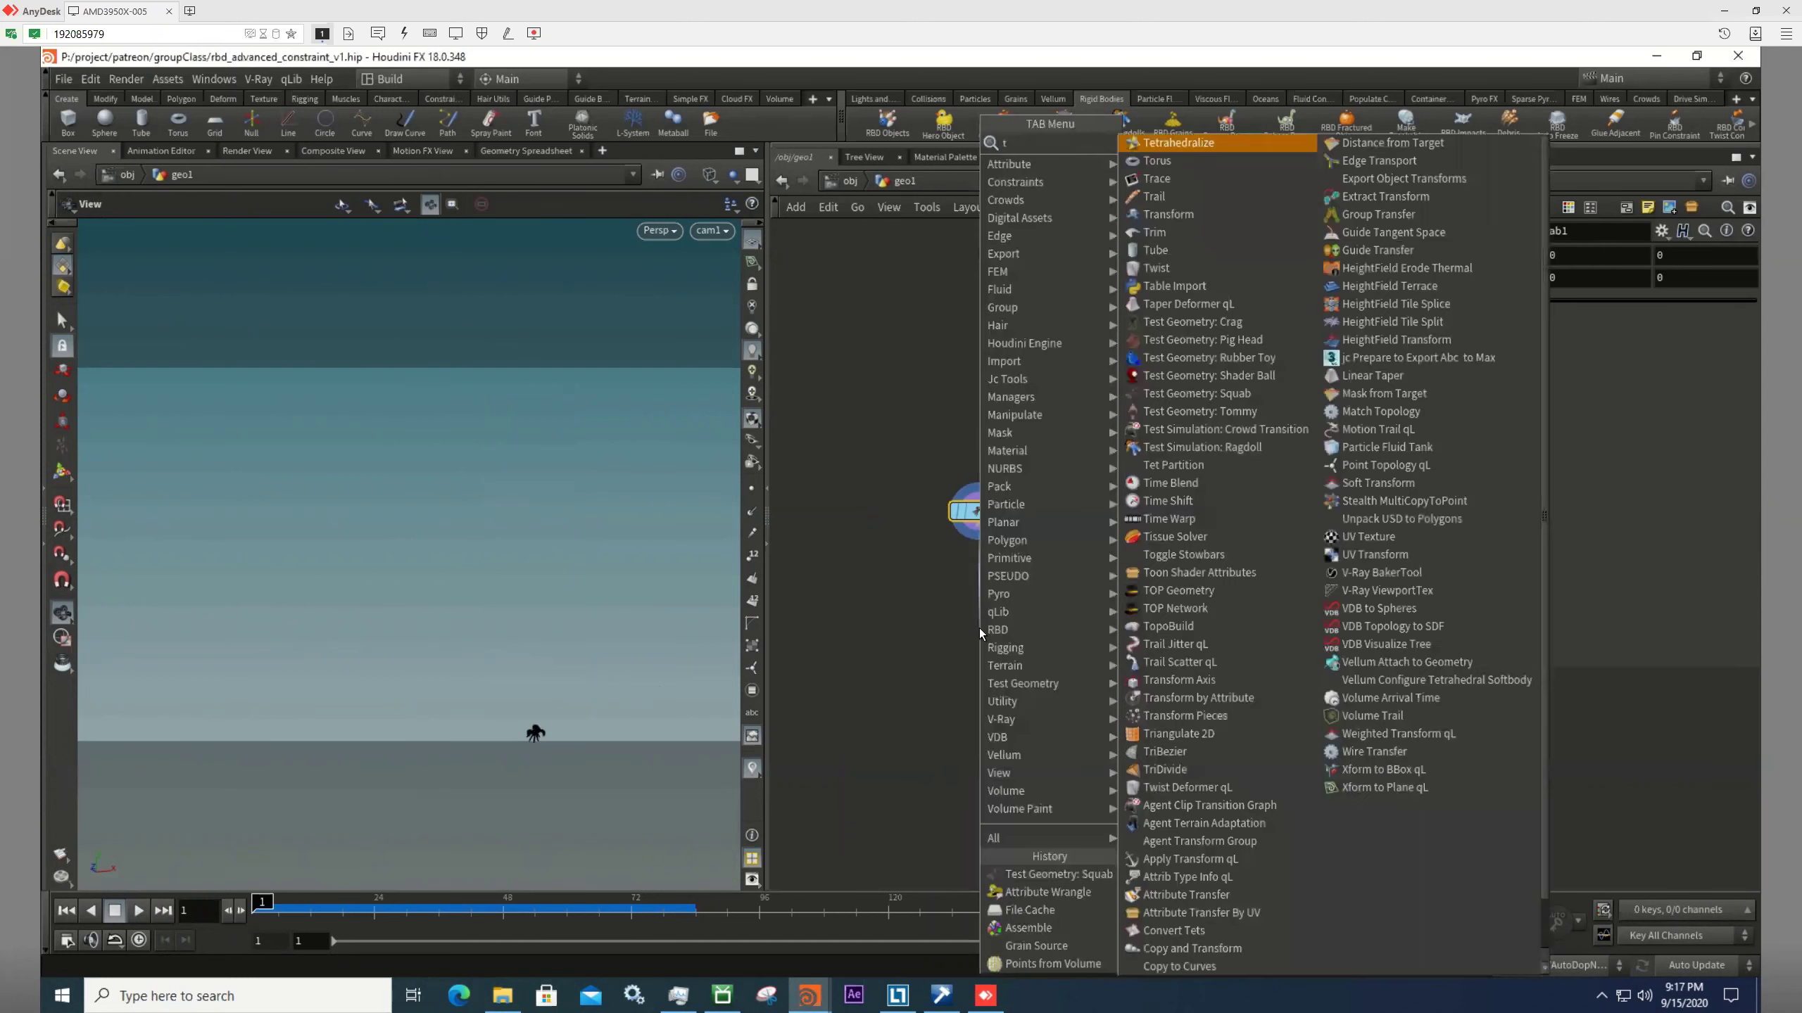
pyautogui.press('Return')
pyautogui.click(980, 628)
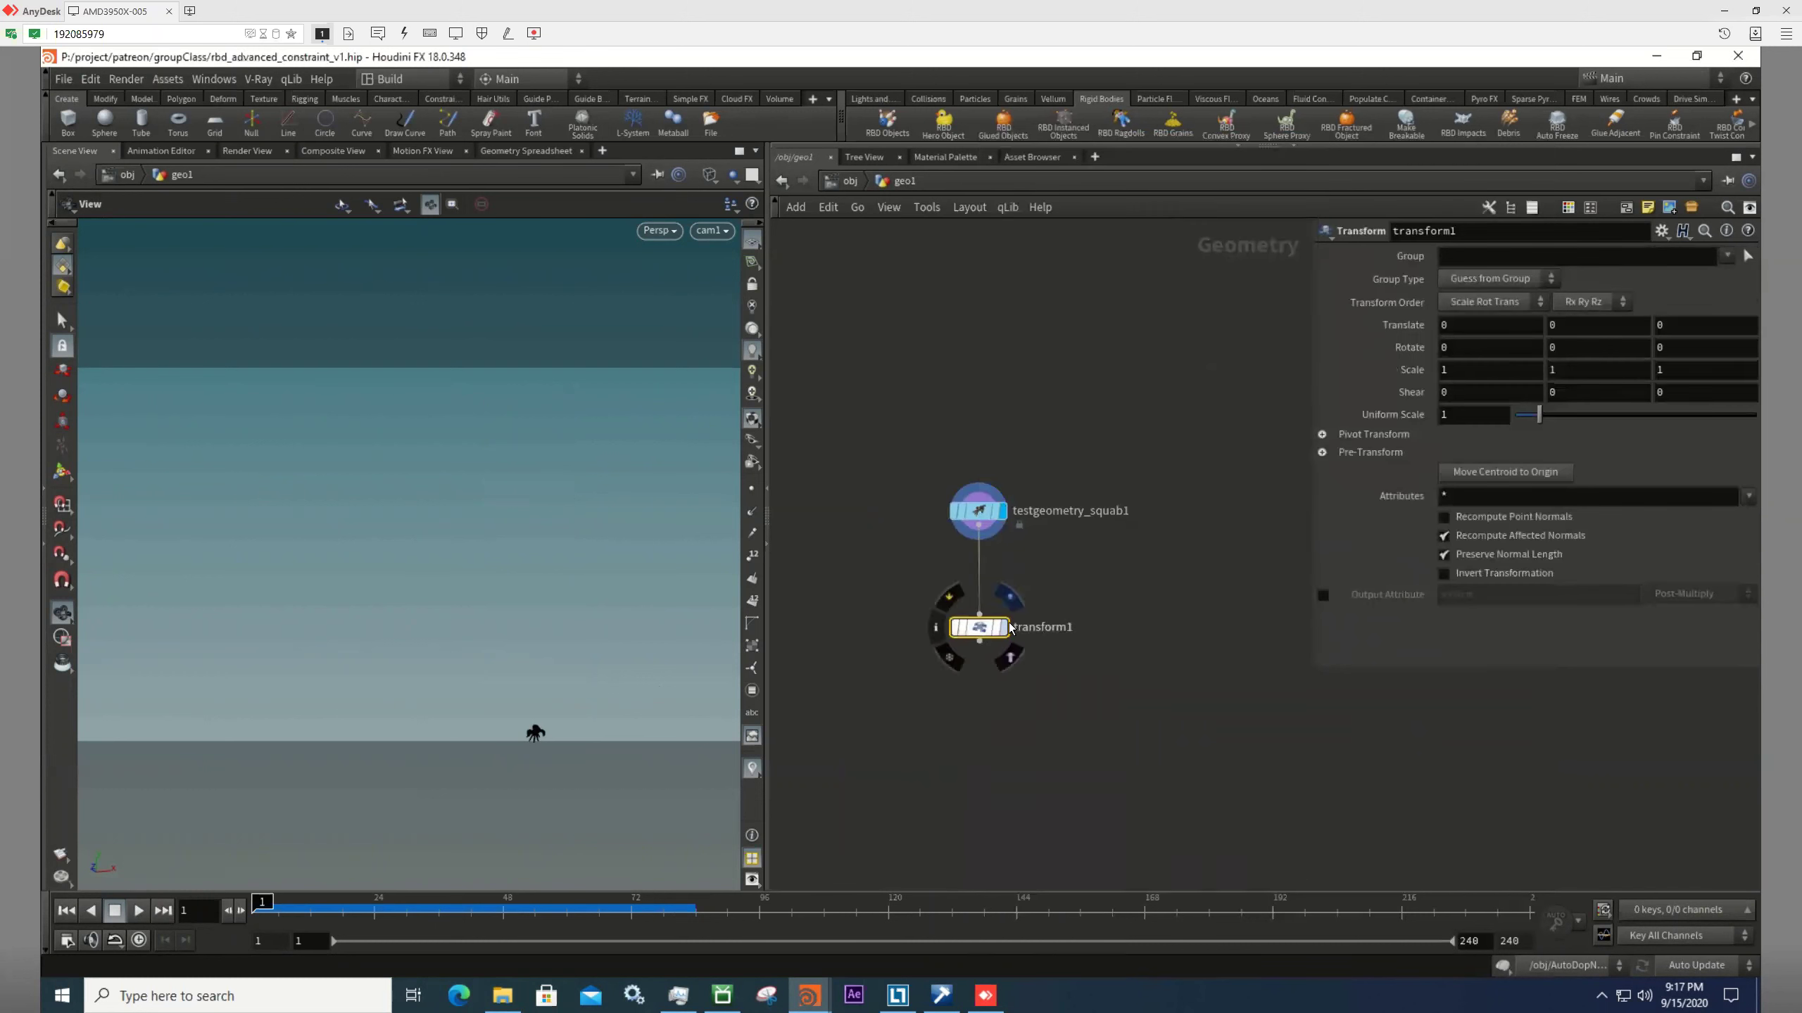
pyautogui.click(1003, 627)
pyautogui.click(1500, 411)
pyautogui.write('0')
pyautogui.press('Return')
pyautogui.click(1502, 387)
pyautogui.doubleClick(1477, 408)
pyautogui.write('5')
pyautogui.press('Return')
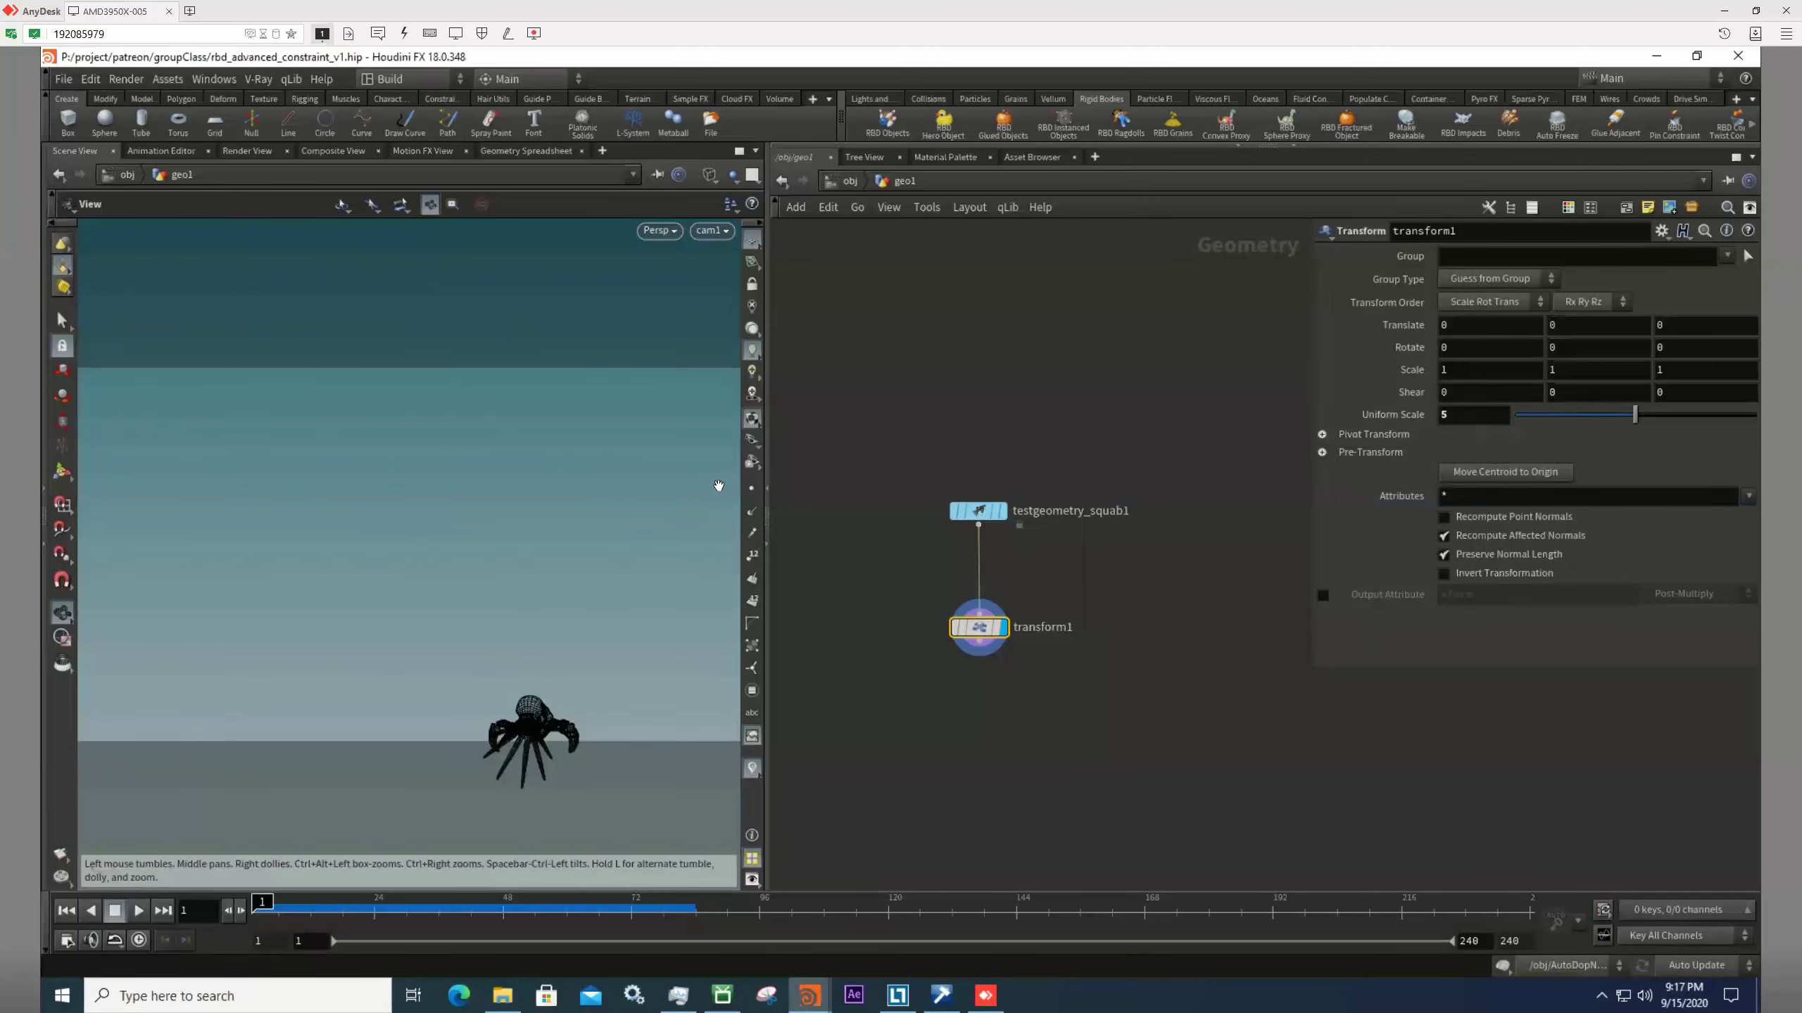
# Step: Raise the squab high and keyframe its translate and rotate at frame 1
pyautogui.press('Return')
pyautogui.moveTo(534, 685)
pyautogui.mouseDown()
pyautogui.moveTo(544, 535)
pyautogui.moveTo(425, 588)
pyautogui.mouseUp()
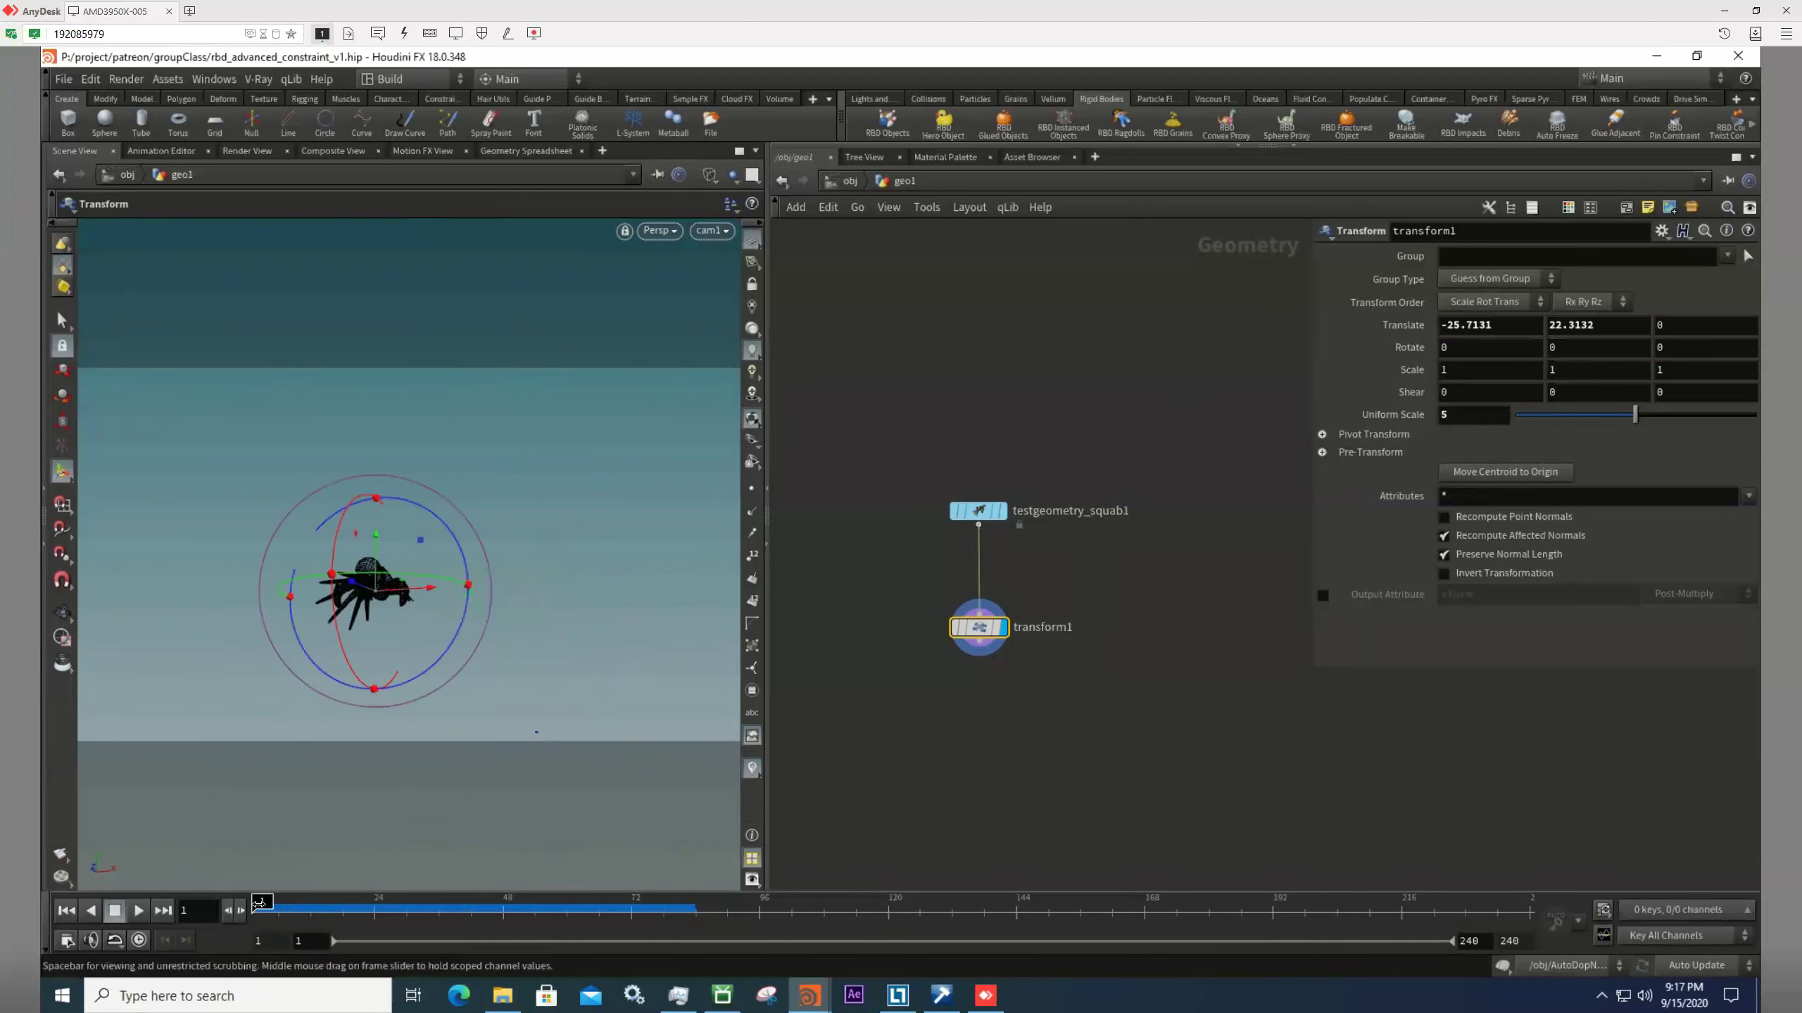
pyautogui.keyDown('alt'); pyautogui.click(1401, 325); pyautogui.keyUp('alt')
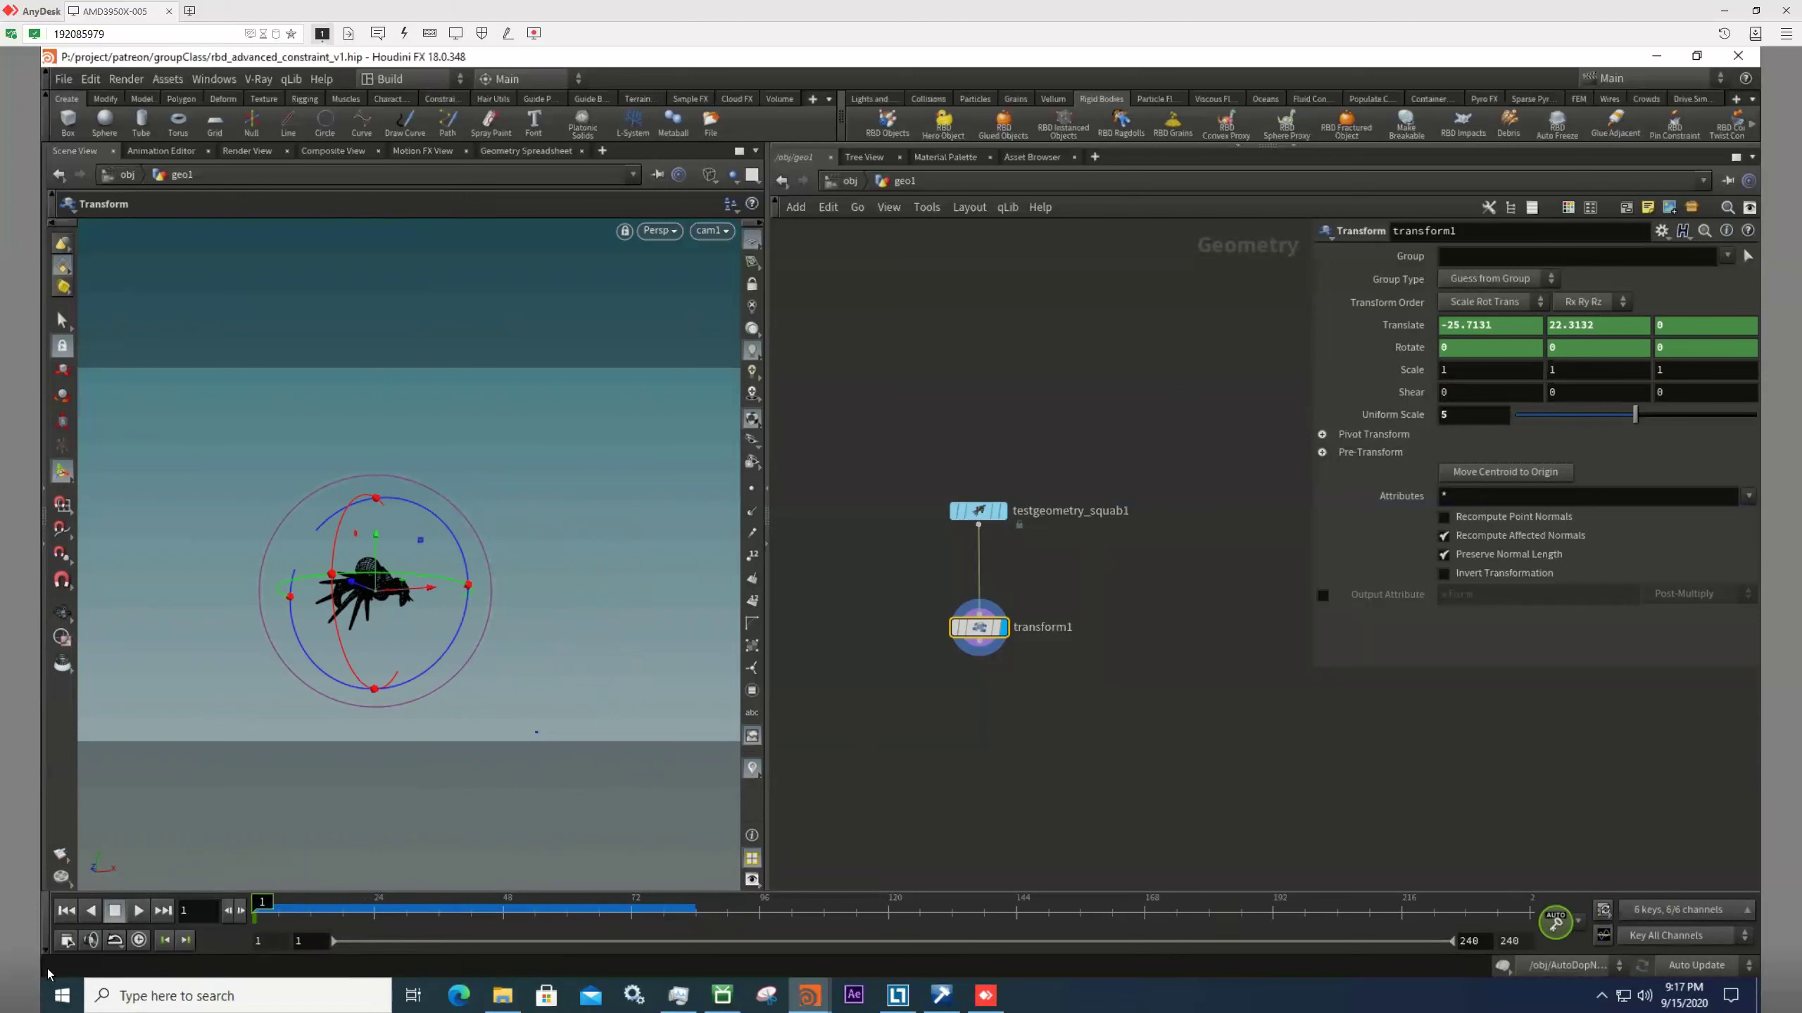
# Step: Set the global animation end frame to 120
pyautogui.click(64, 940)
pyautogui.doubleClick(250, 641)
pyautogui.write('12')
pyautogui.press('Return')
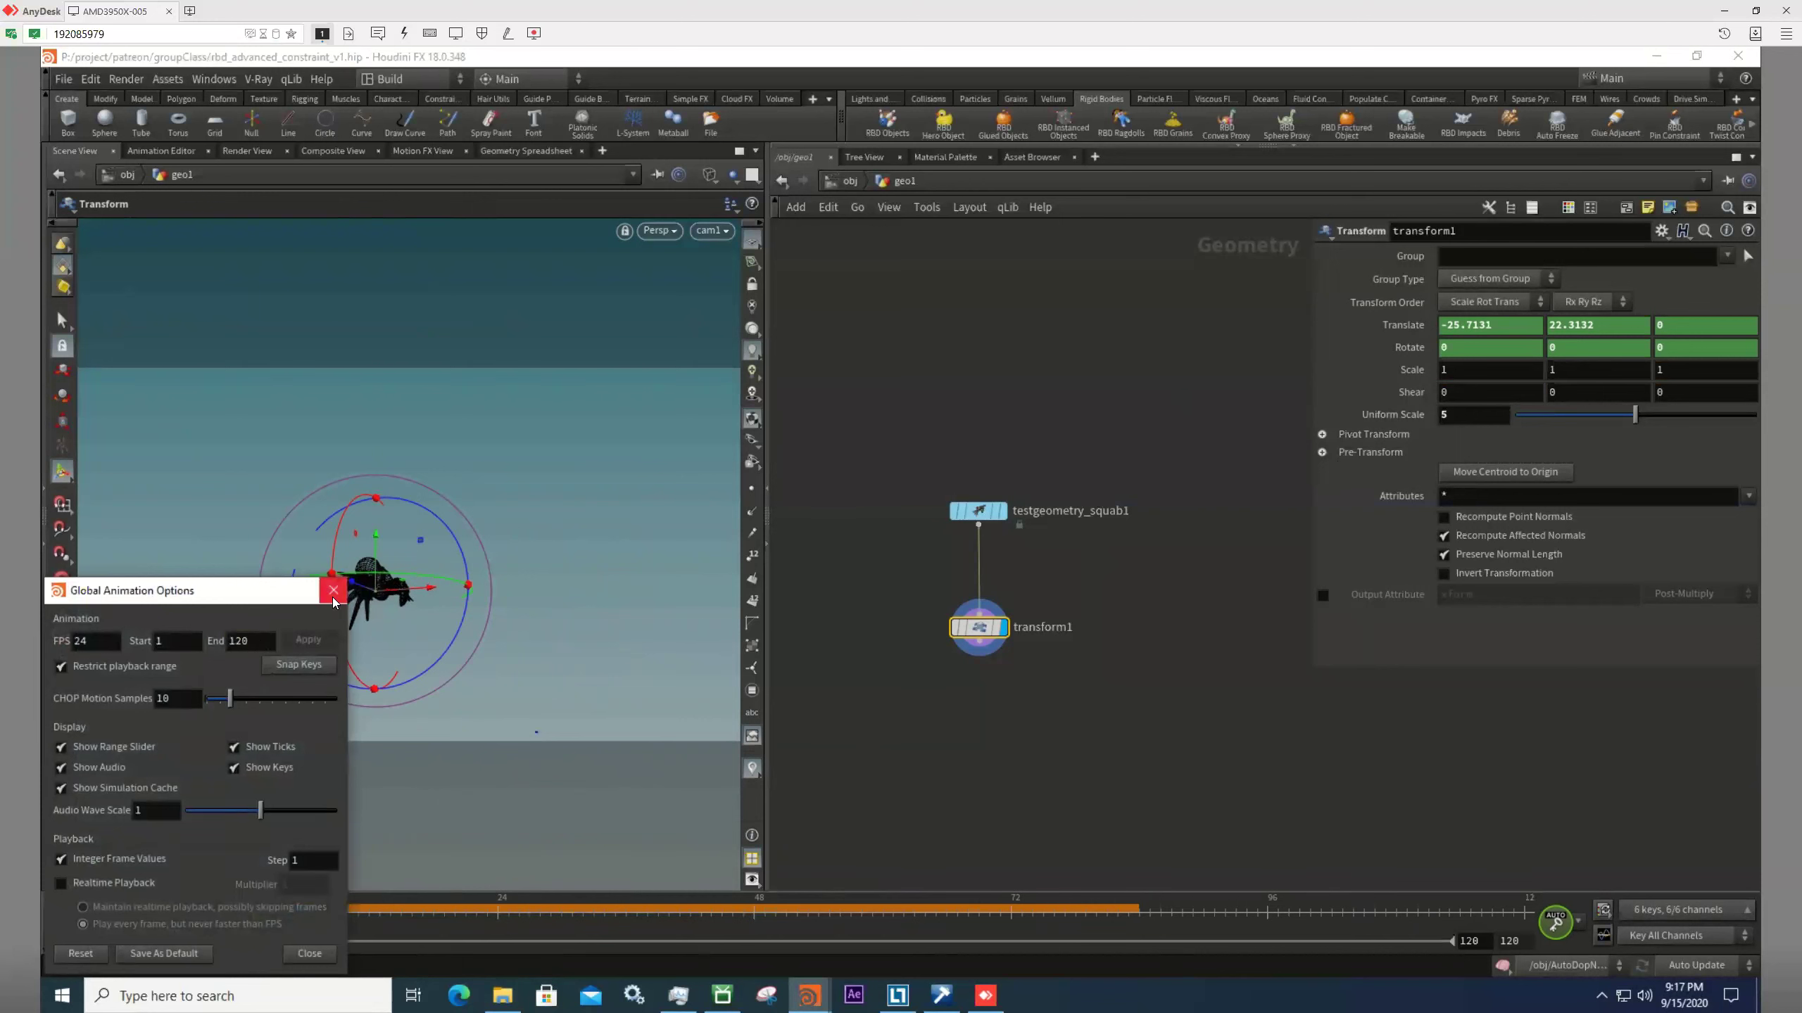
pyautogui.click(334, 590)
# Step: At frame 120, move the squab right with Rotate Z 720 keyed, then preview
pyautogui.click(1532, 913)
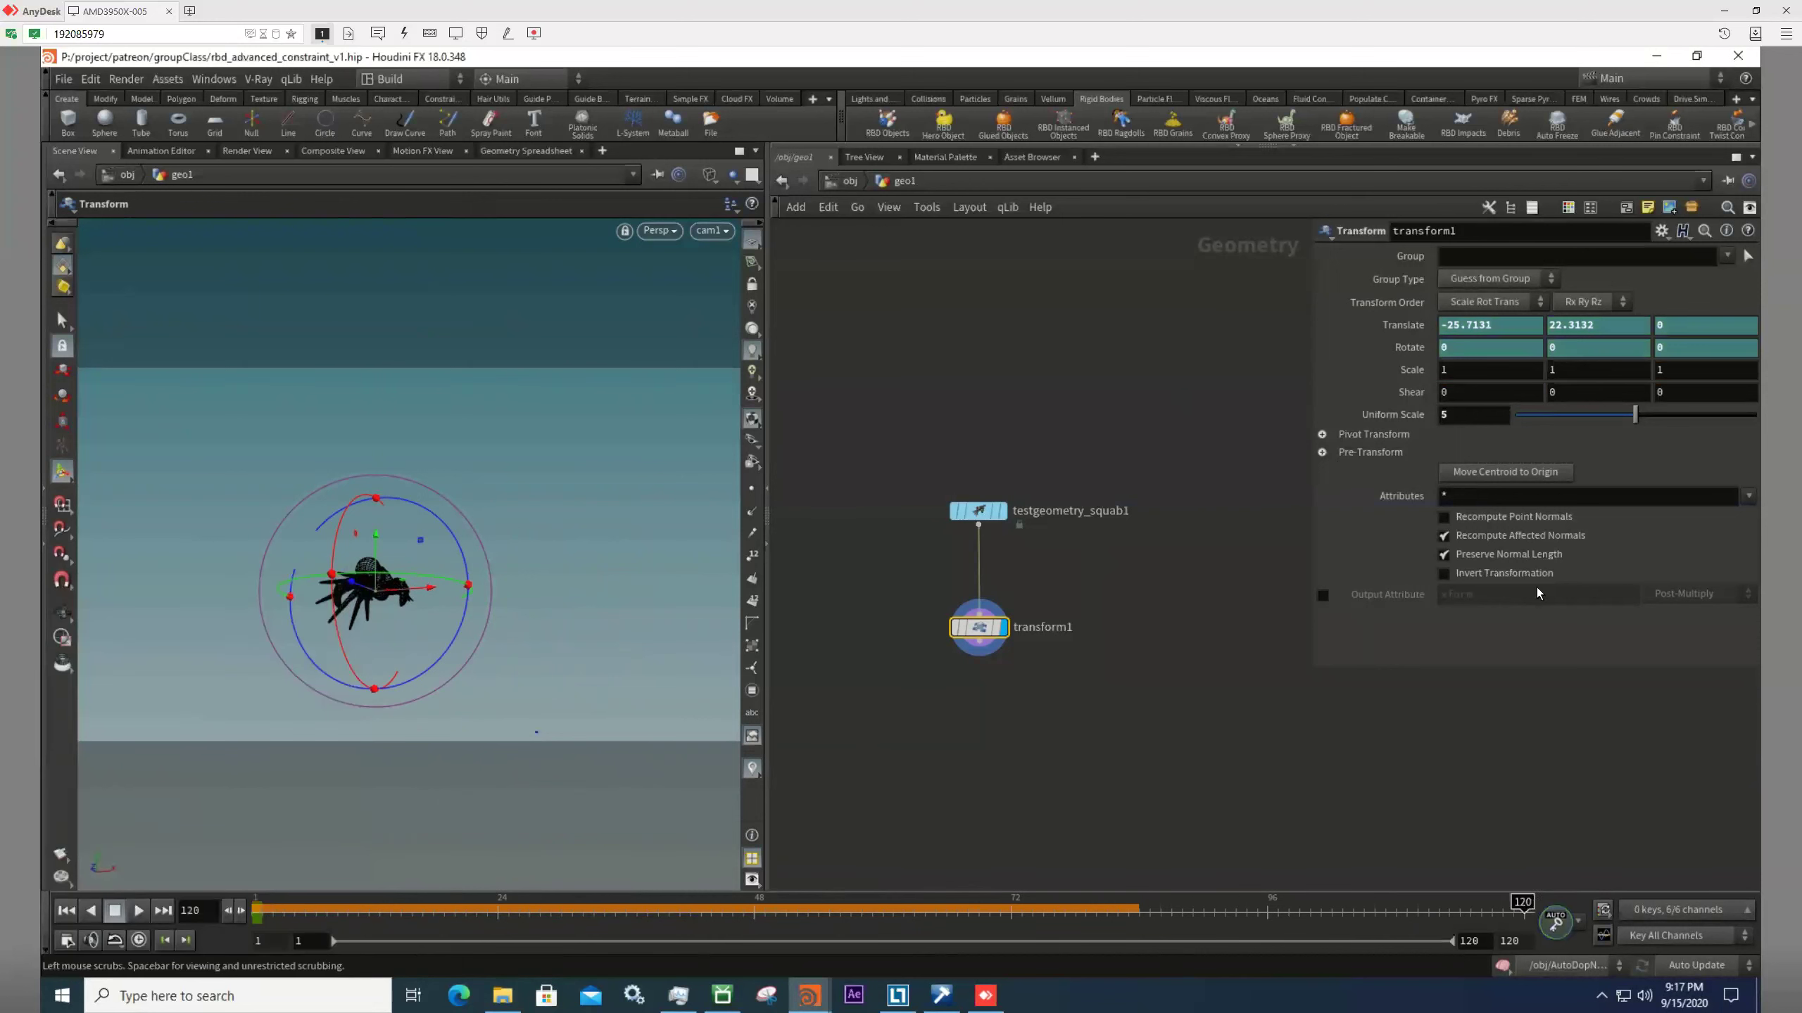
pyautogui.moveTo(431, 588); pyautogui.dragTo(639, 589)
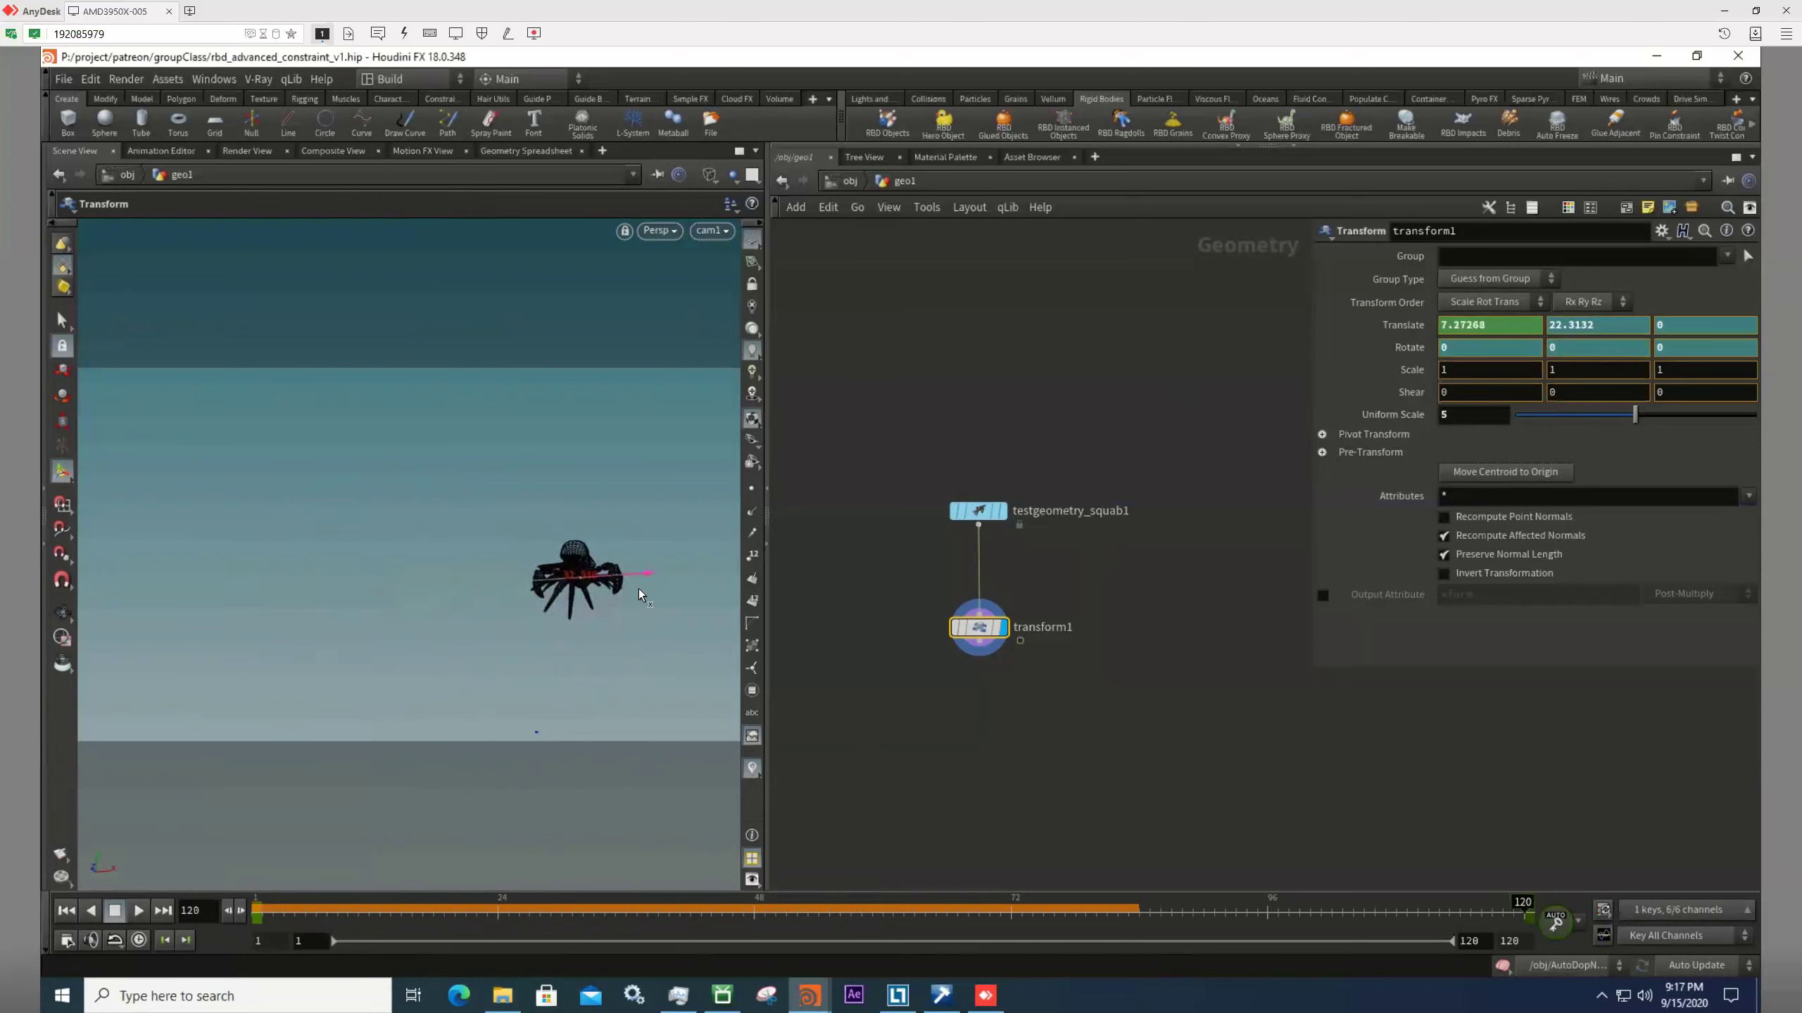
pyautogui.moveTo(639, 506); pyautogui.dragTo(675, 576)
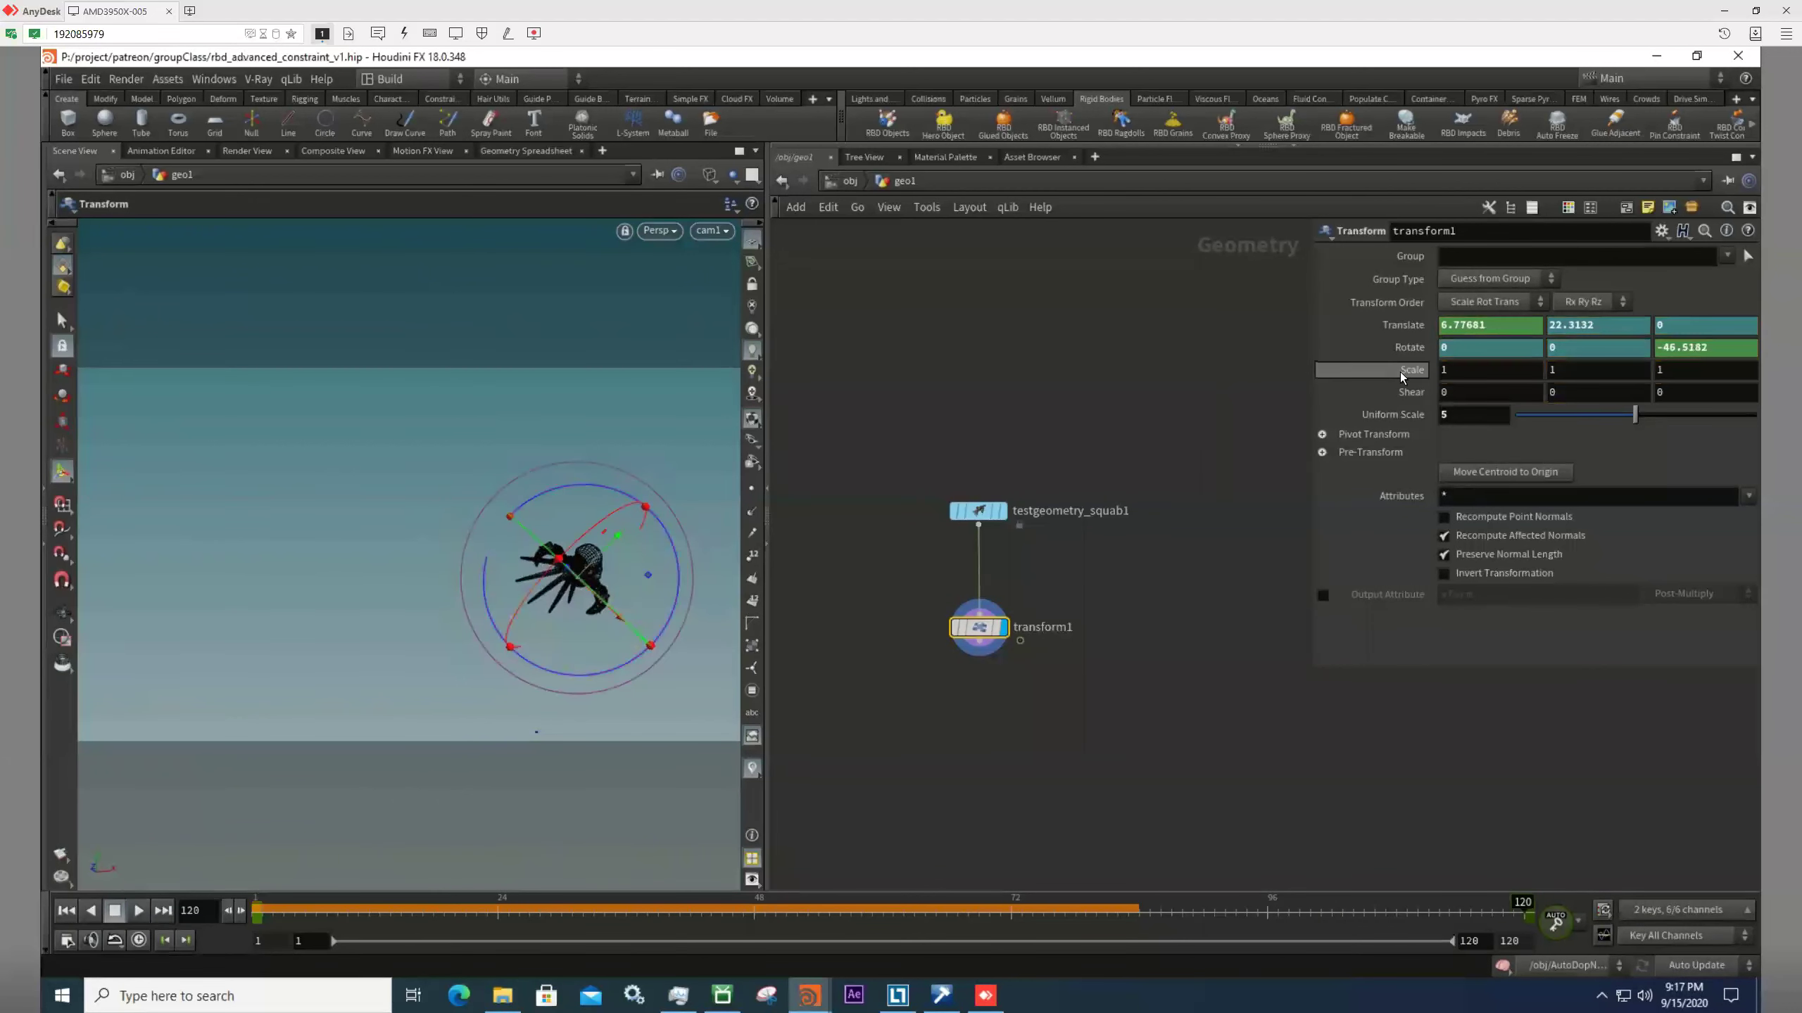
pyautogui.keyDown('alt'); pyautogui.click(1383, 334); pyautogui.keyUp('alt')
pyautogui.moveTo(1713, 351)
pyautogui.mouseDown()
pyautogui.moveTo(1663, 370)
pyautogui.moveTo(1580, 357)
pyautogui.mouseUp()
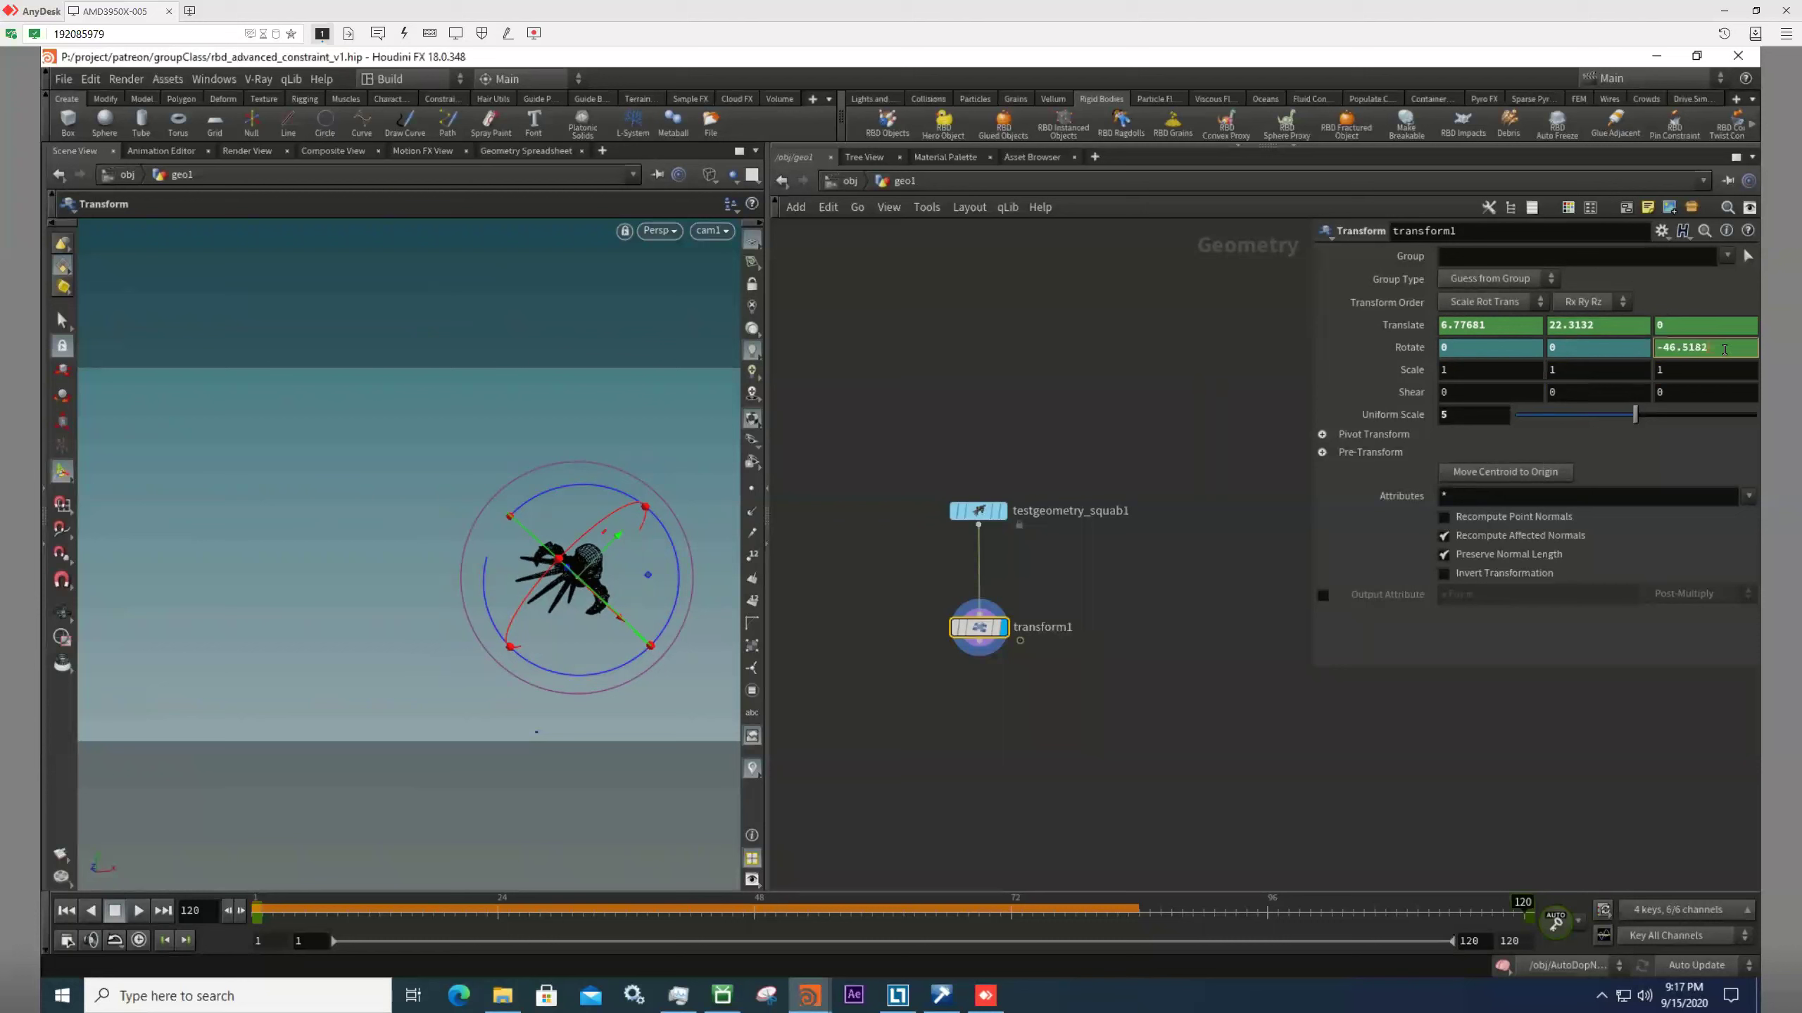
pyautogui.write('4')
pyautogui.press('Return')
pyautogui.moveTo(264, 916)
pyautogui.mouseDown()
pyautogui.moveTo(1196, 884)
pyautogui.moveTo(1513, 910)
pyautogui.mouseUp()
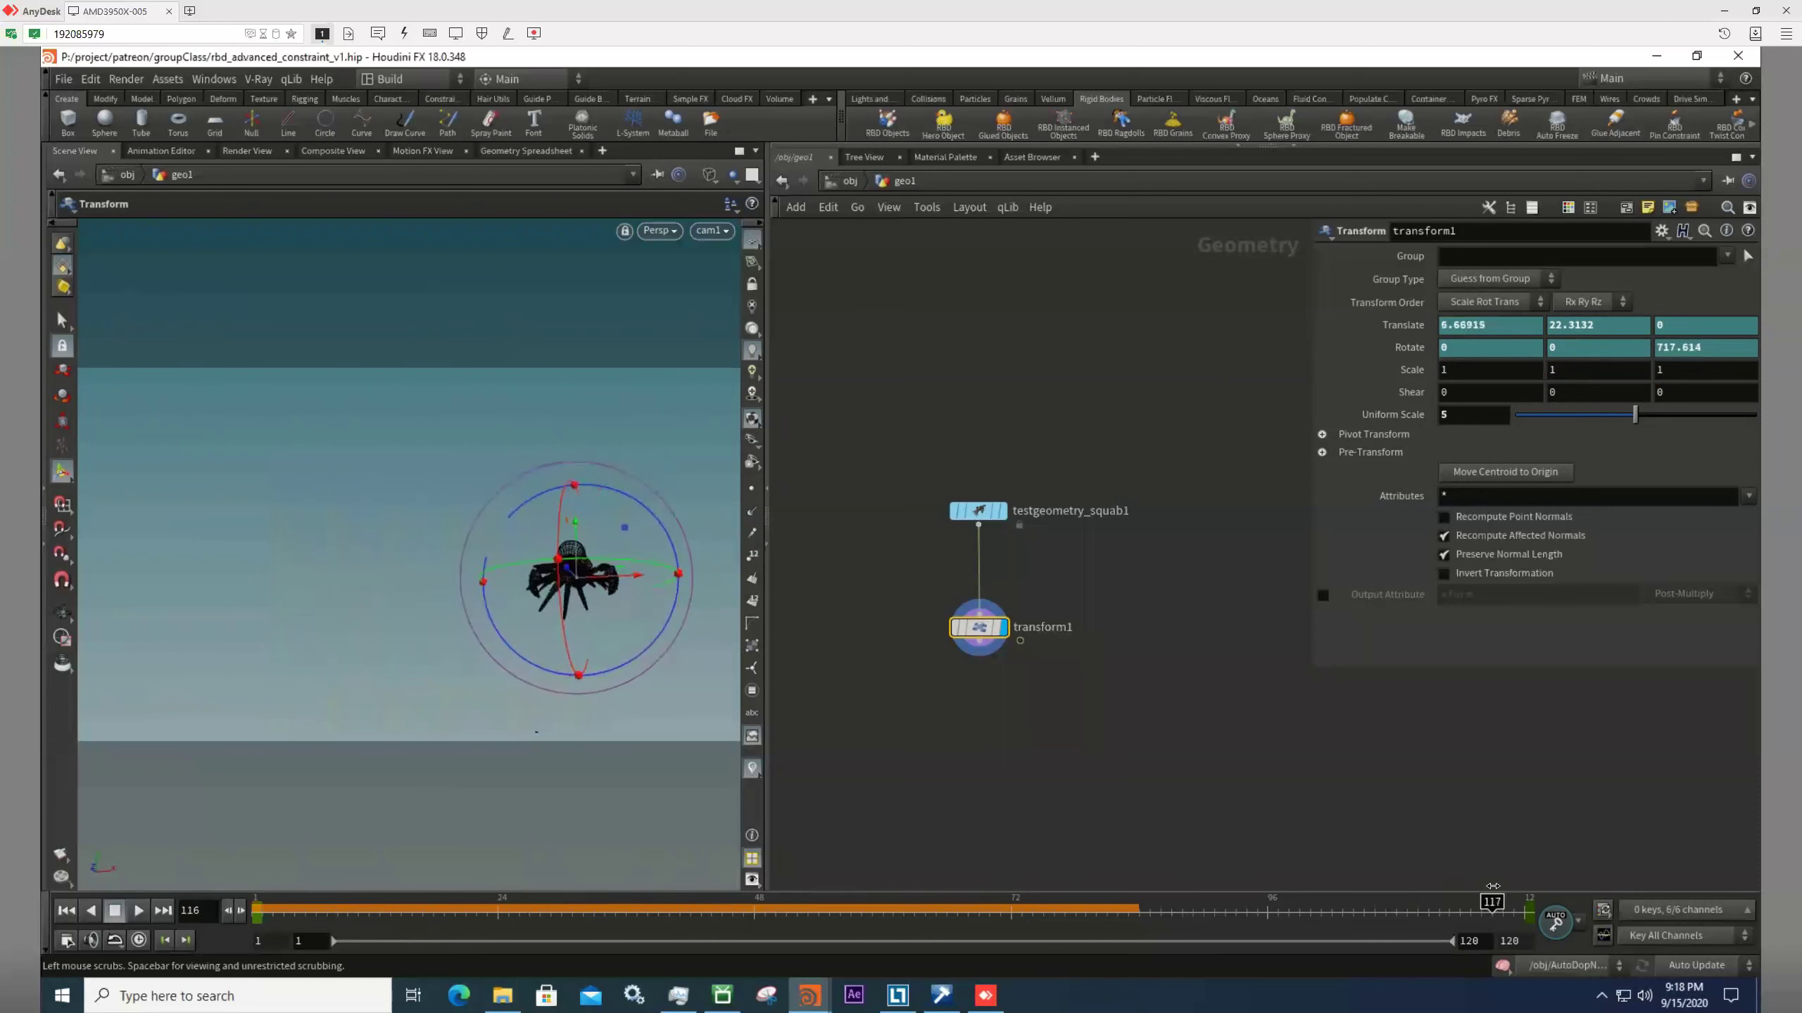
pyautogui.press('u')
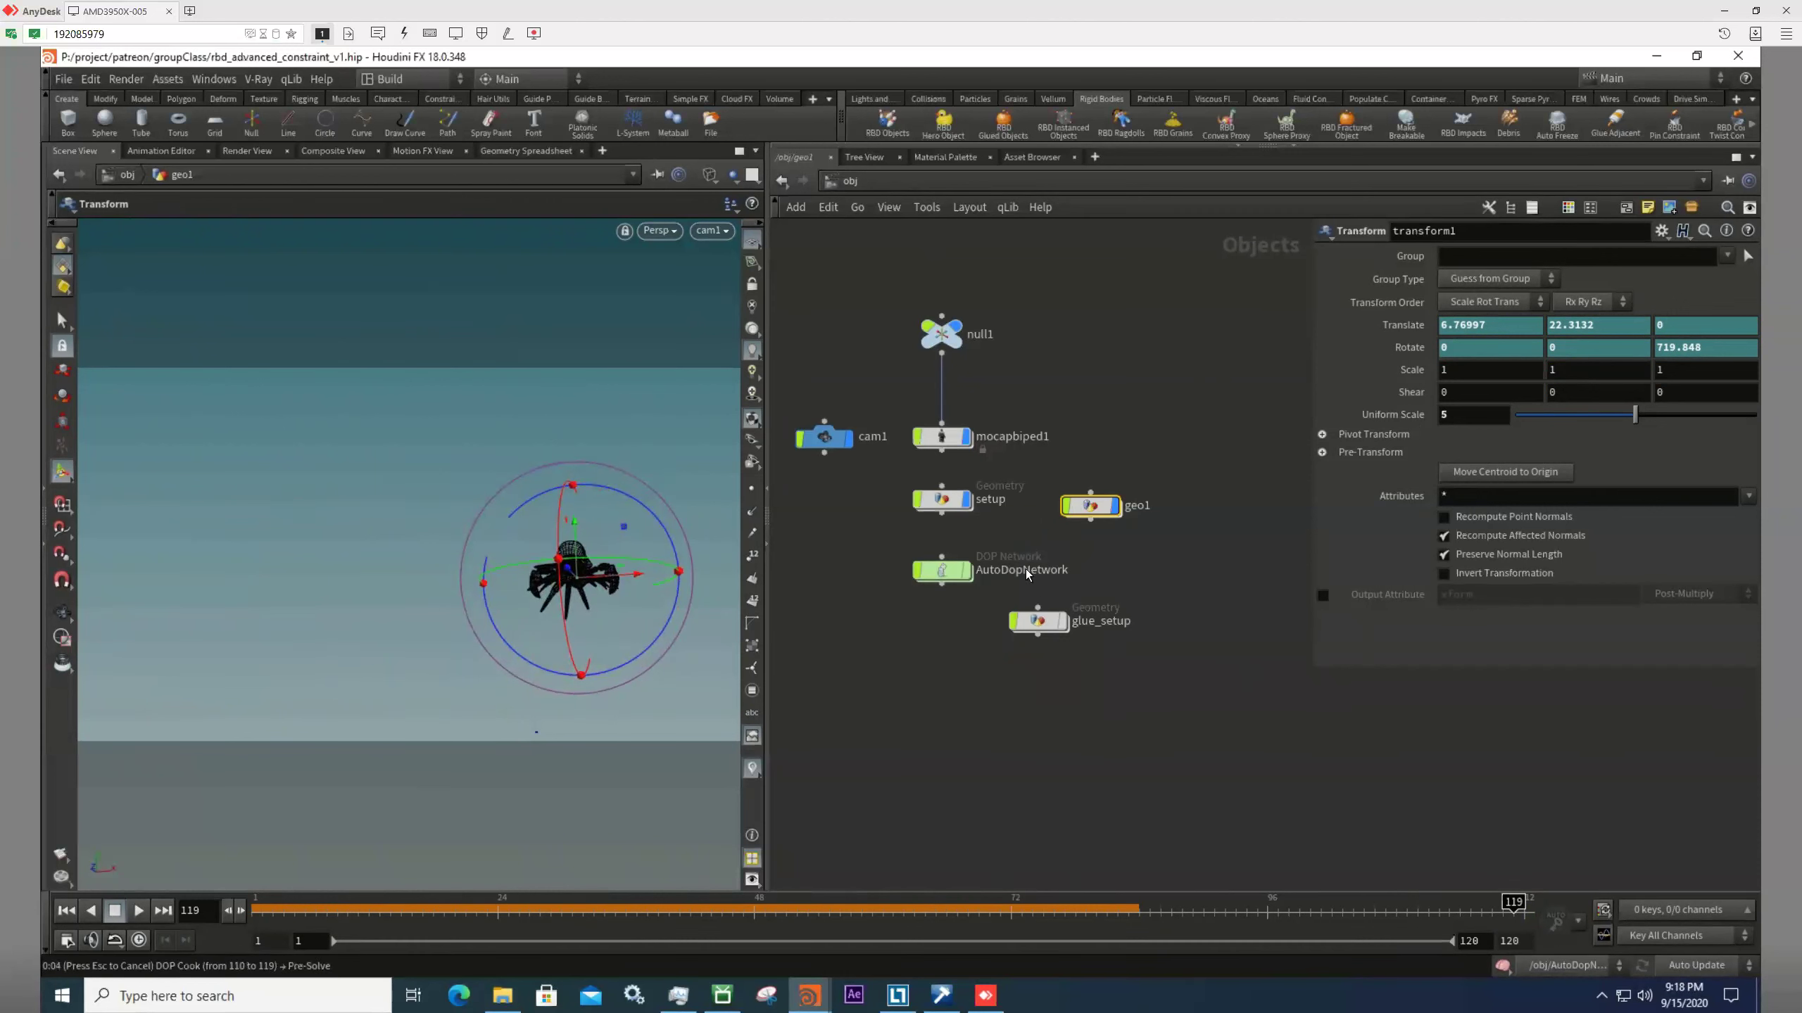
# Step: Preview the squab's animation past the tower from the setup object, checking around frame 67
pyautogui.doubleClick(966, 503)
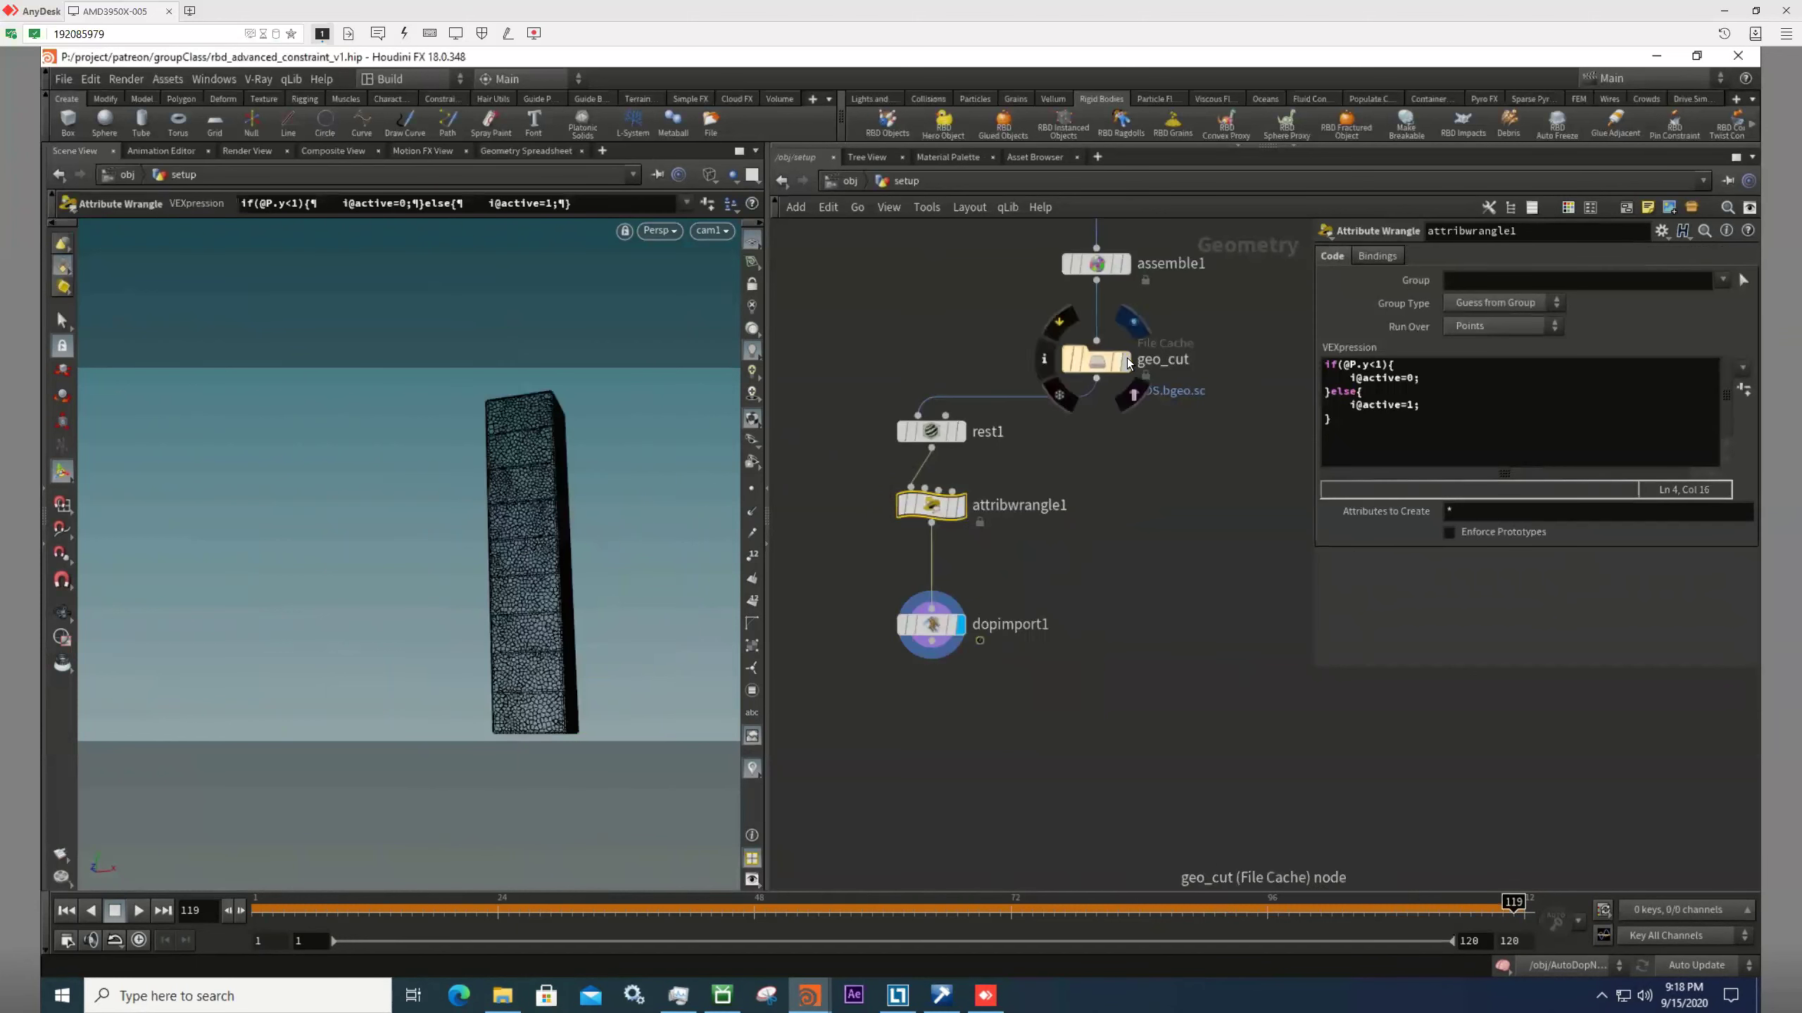
pyautogui.click(844, 180)
pyautogui.click(922, 500)
pyautogui.moveTo(421, 908)
pyautogui.mouseDown()
pyautogui.moveTo(304, 908)
pyautogui.moveTo(947, 908)
pyautogui.moveTo(1297, 883)
pyautogui.moveTo(262, 908)
pyautogui.mouseUp()
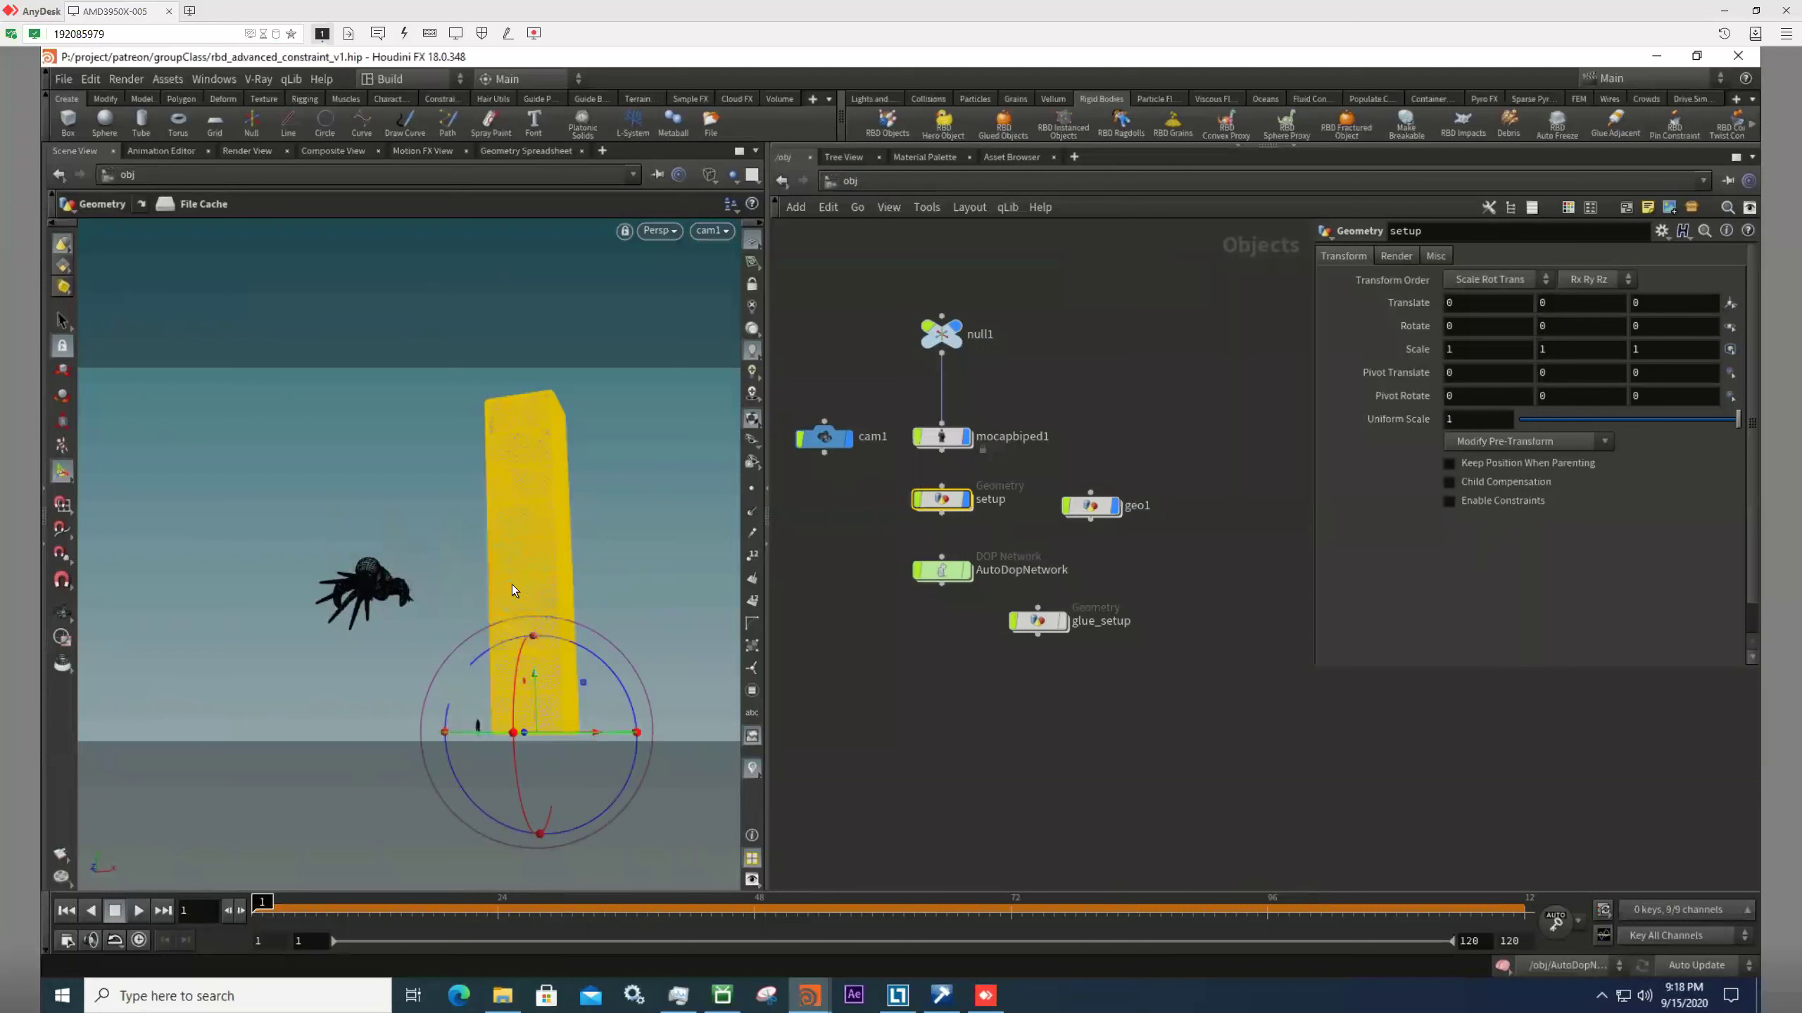
pyautogui.moveTo(498, 900)
pyautogui.mouseDown()
pyautogui.moveTo(1350, 924)
pyautogui.moveTo(263, 908)
pyautogui.mouseUp()
pyautogui.moveTo(493, 902)
pyautogui.mouseDown()
pyautogui.moveTo(347, 908)
pyautogui.moveTo(974, 908)
pyautogui.moveTo(259, 908)
pyautogui.moveTo(1563, 926)
pyautogui.moveTo(262, 907)
pyautogui.mouseUp()
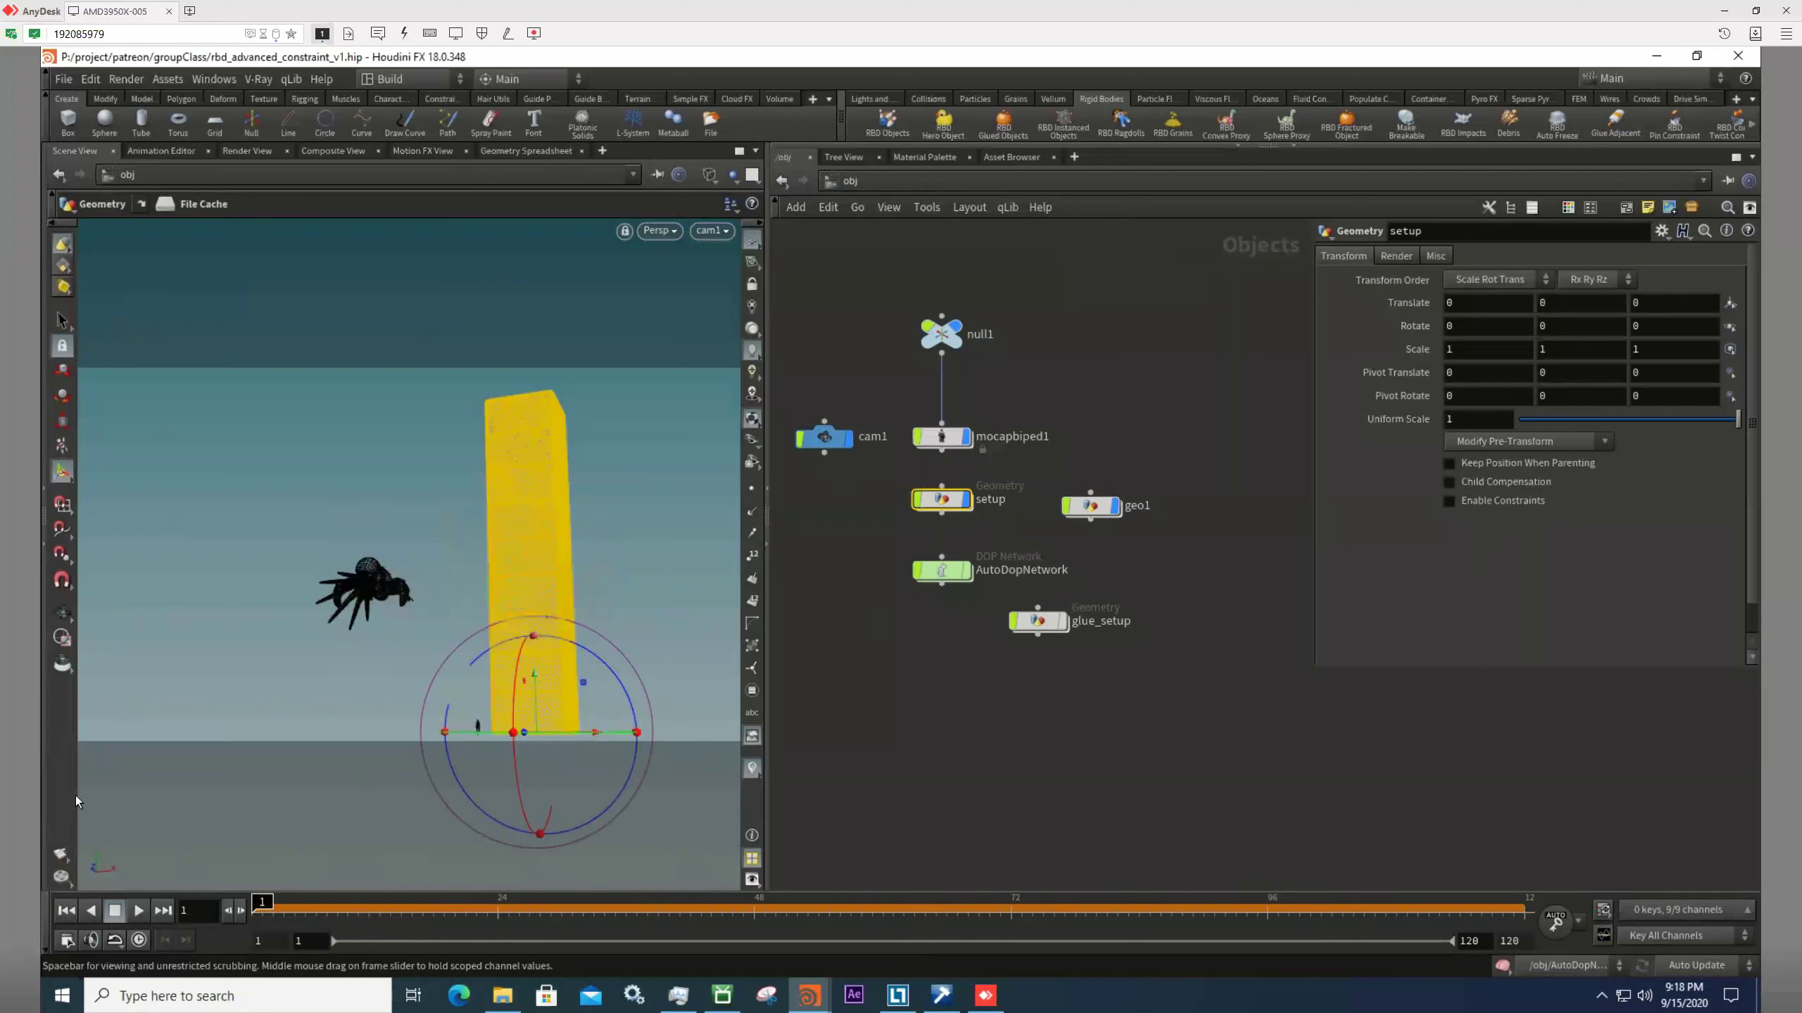
# Step: Inside geo1, show other objects dimmed and move the squab's start closer to the tower
pyautogui.moveTo(1095, 509); pyautogui.dragTo(1096, 502)
pyautogui.doubleClick(1095, 497)
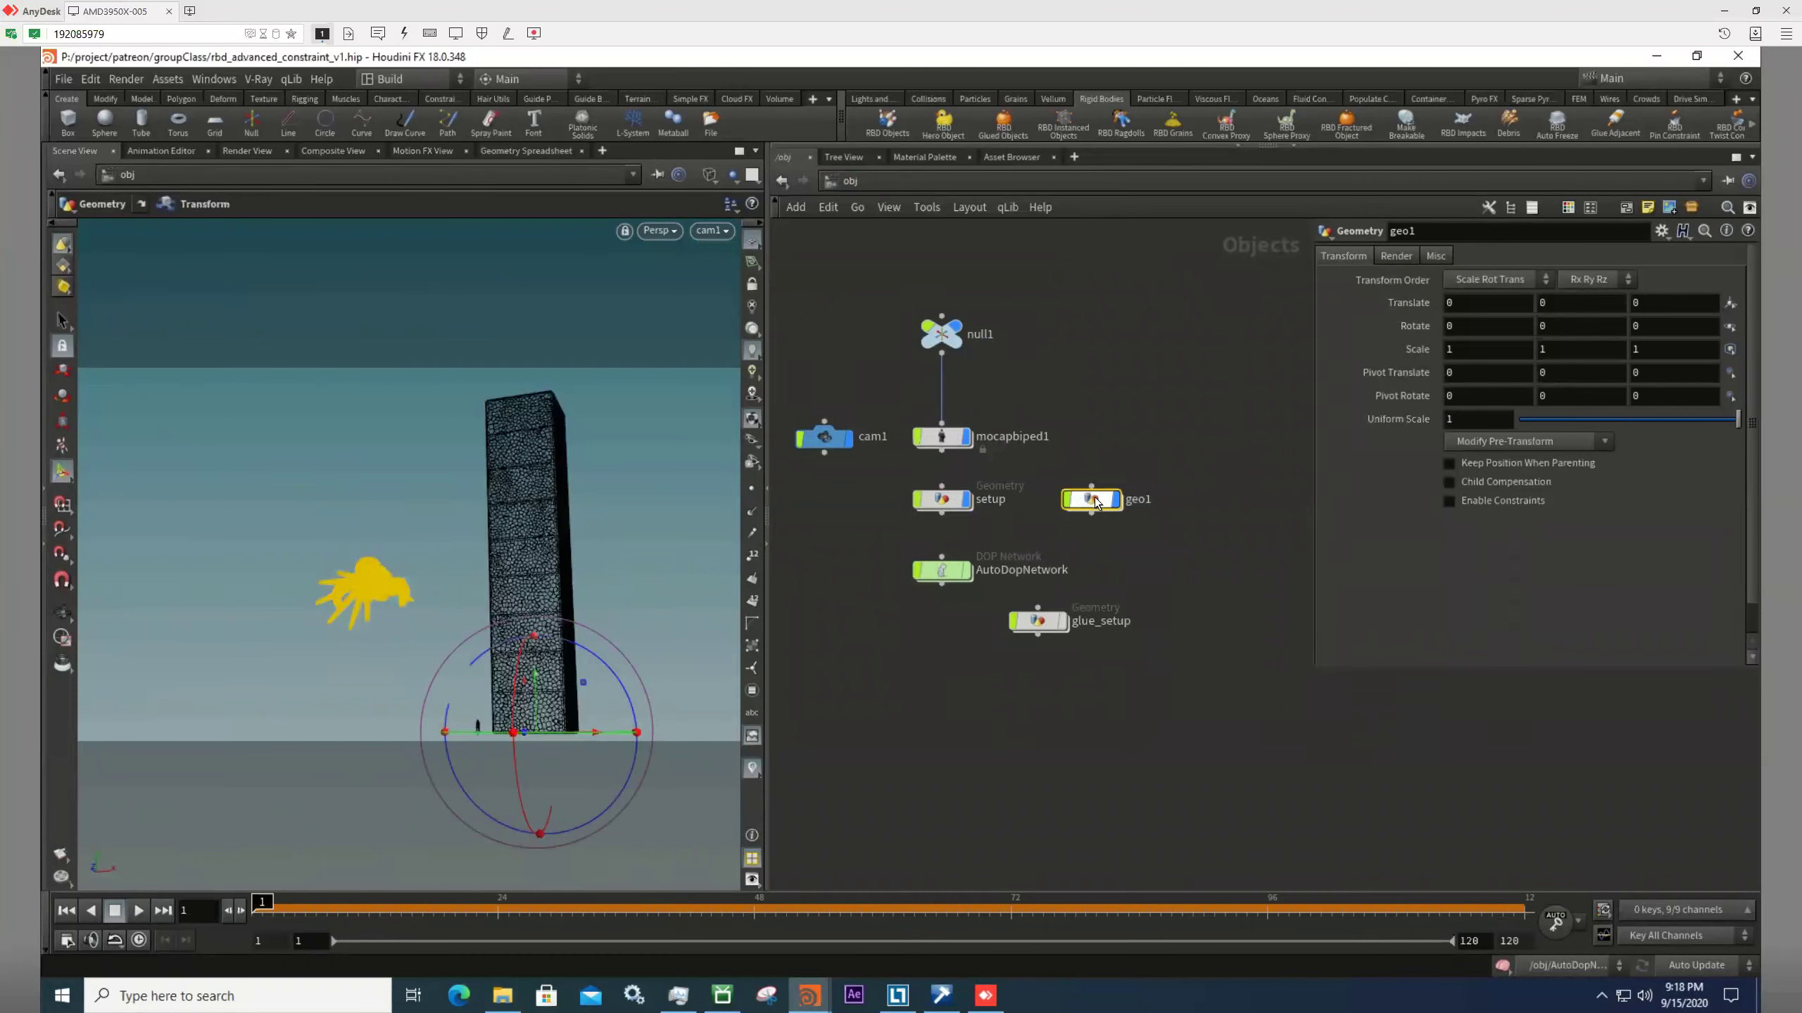
pyautogui.click(731, 175)
pyautogui.click(752, 212)
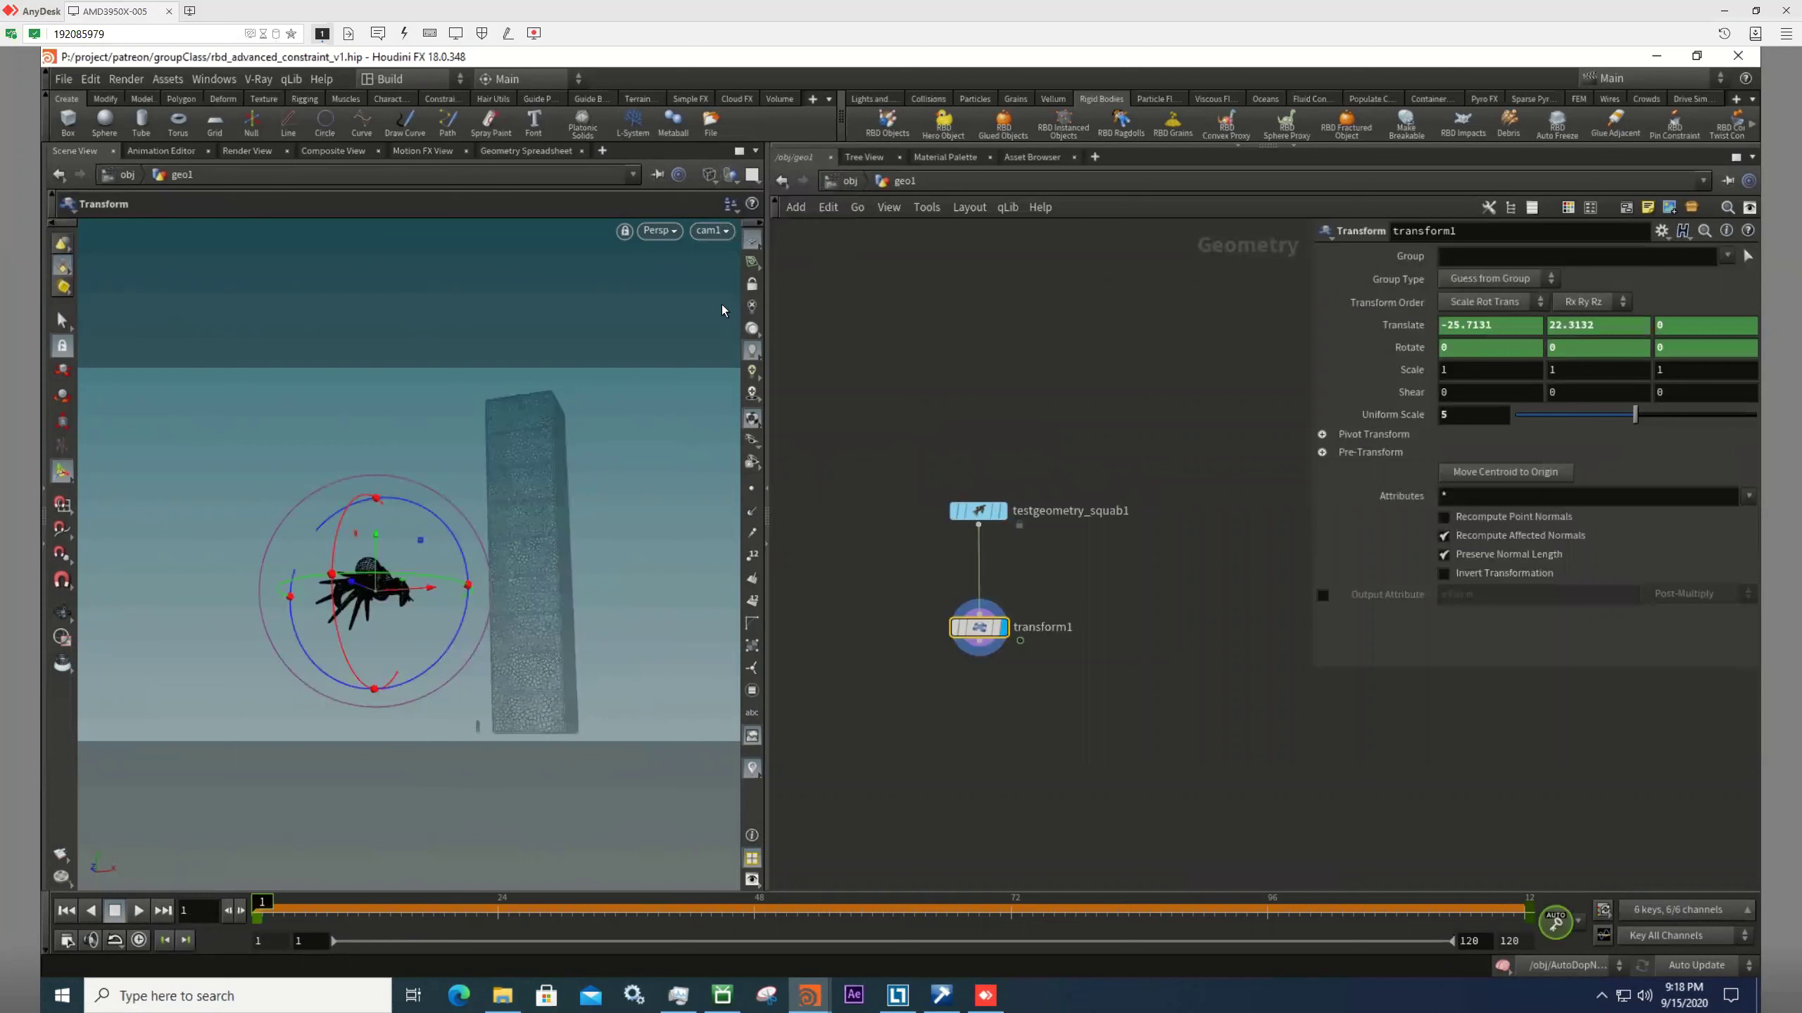
pyautogui.moveTo(432, 591)
pyautogui.mouseDown()
pyautogui.moveTo(527, 584)
pyautogui.moveTo(506, 634)
pyautogui.moveTo(497, 623)
pyautogui.moveTo(534, 650)
pyautogui.mouseUp()
pyautogui.press('Escape')
pyautogui.press('t')
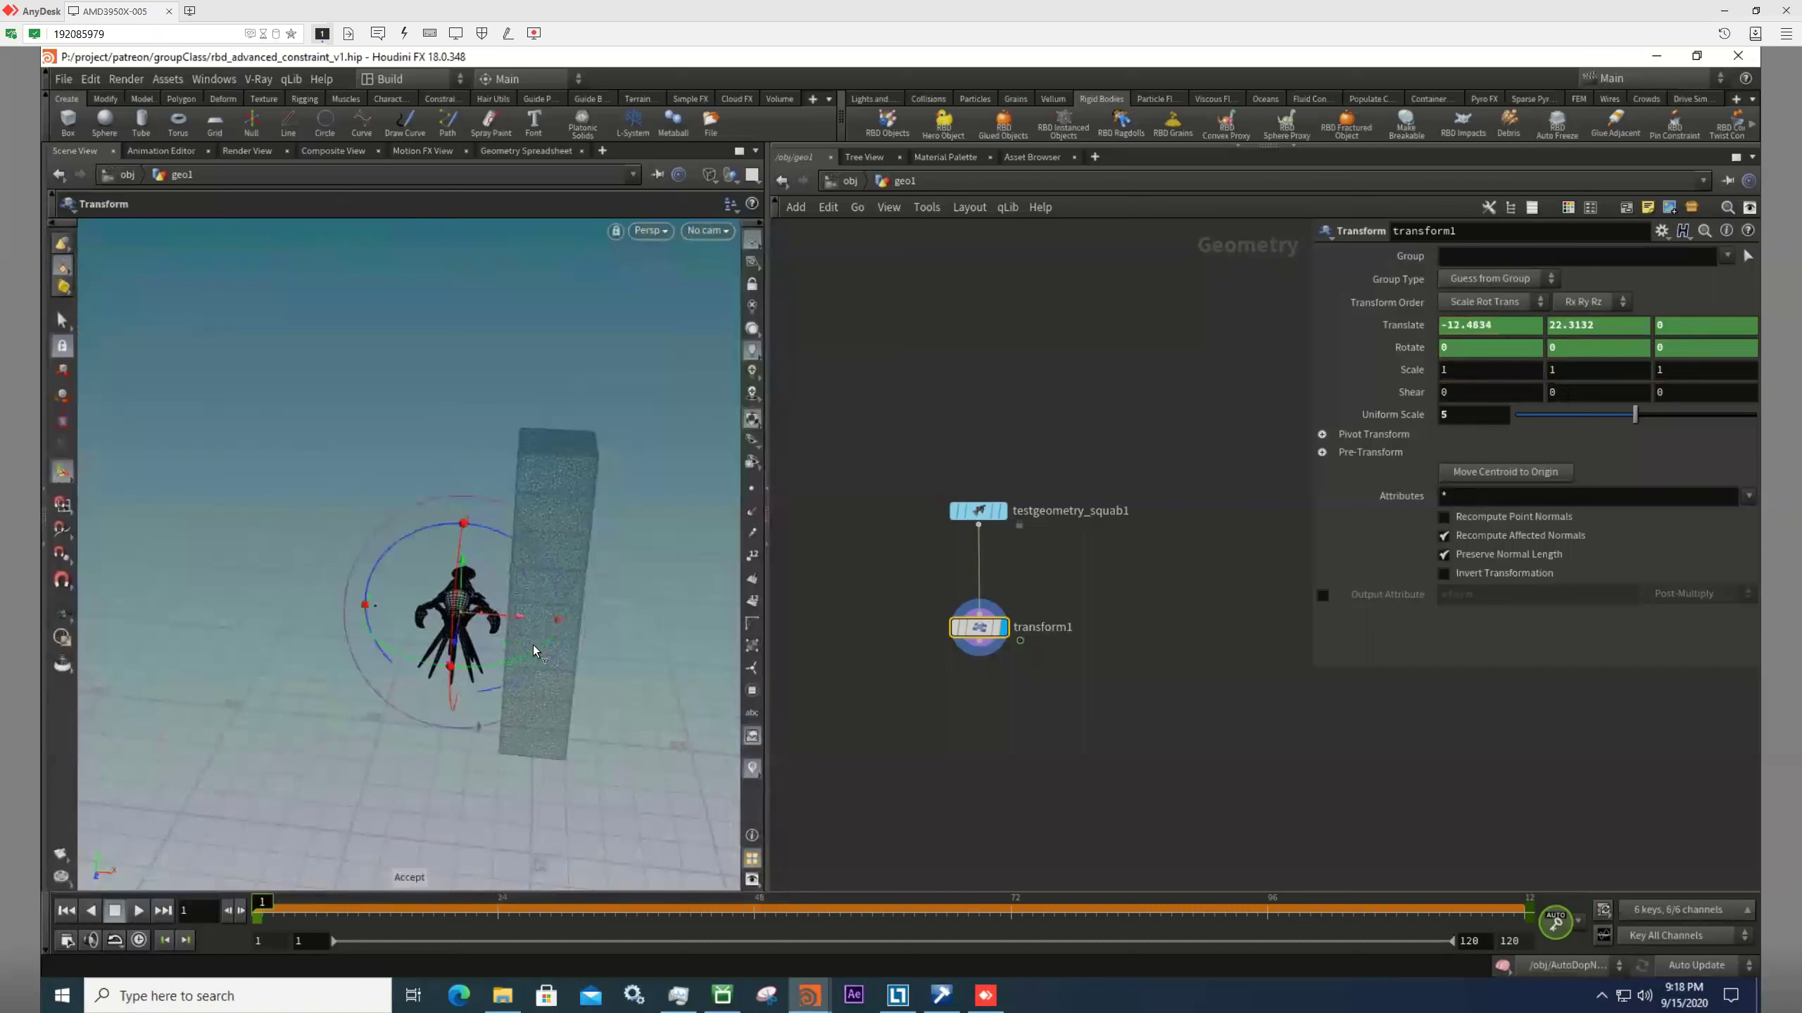
pyautogui.moveTo(291, 912); pyautogui.dragTo(1539, 912)
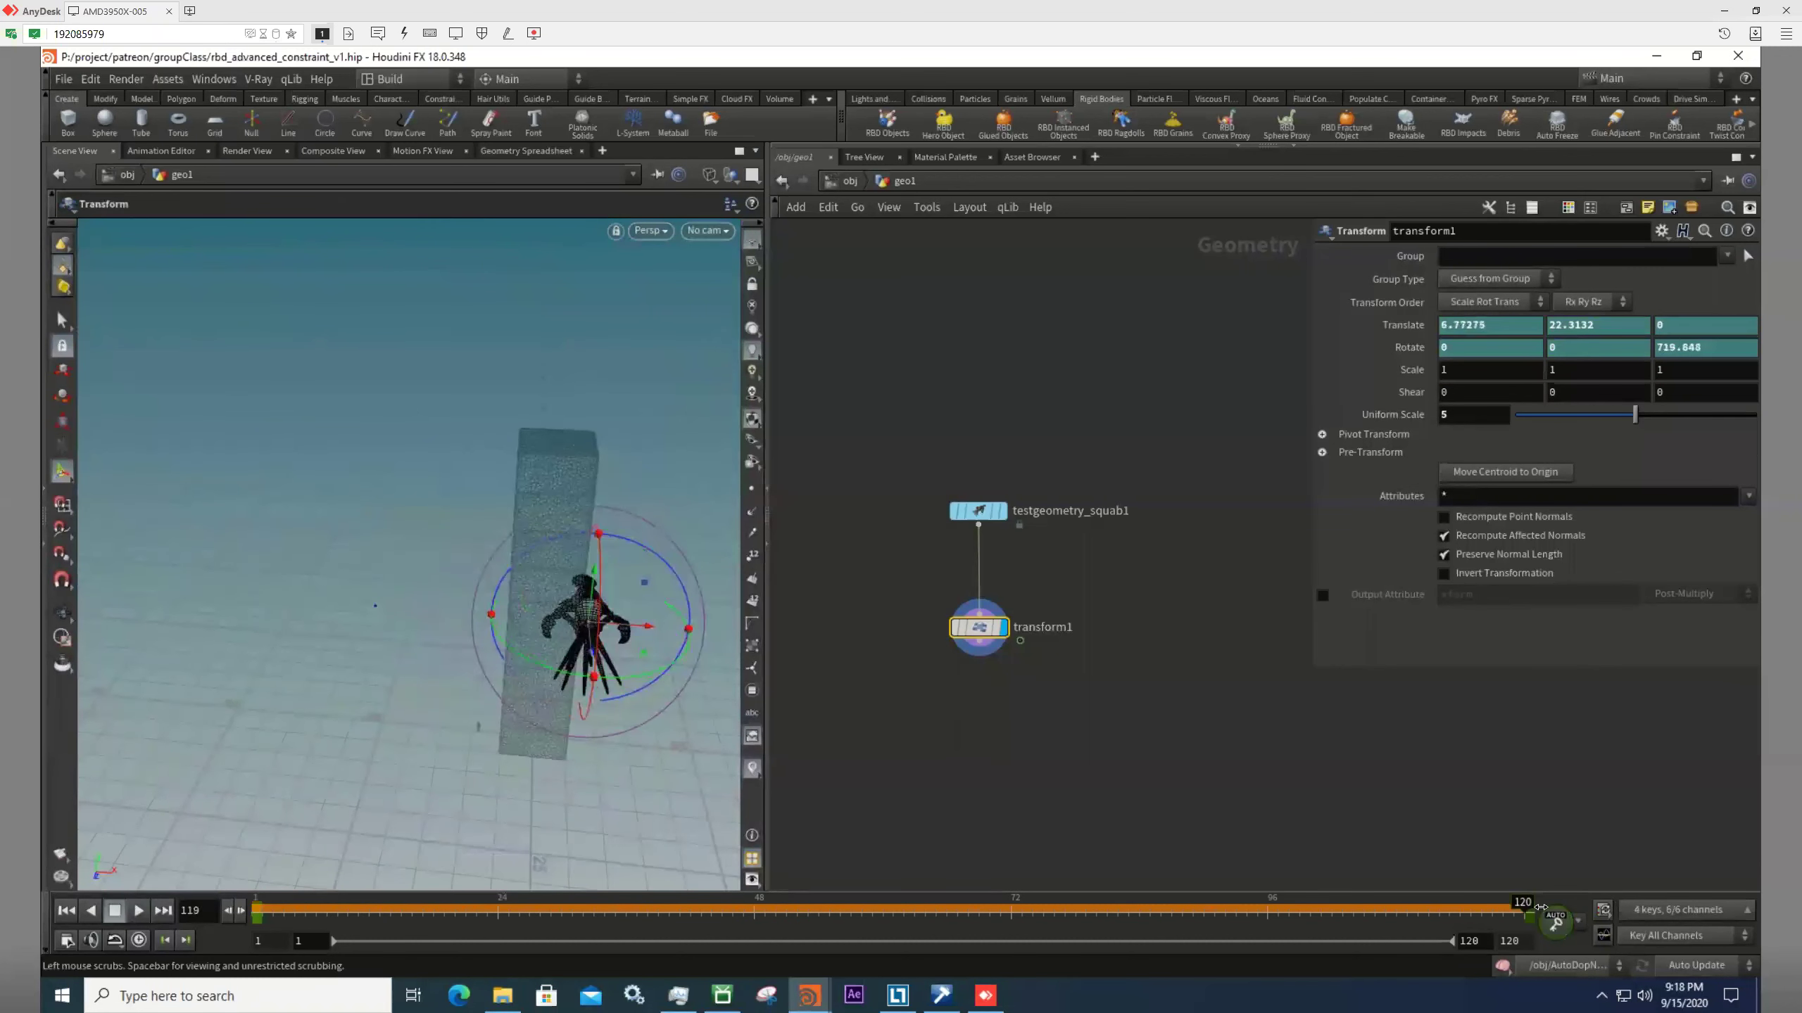
# Step: Change transform1's frame-120 Rotate Z to 360 and scrub through to frame 120
pyautogui.doubleClick(1710, 347)
pyautogui.write('360')
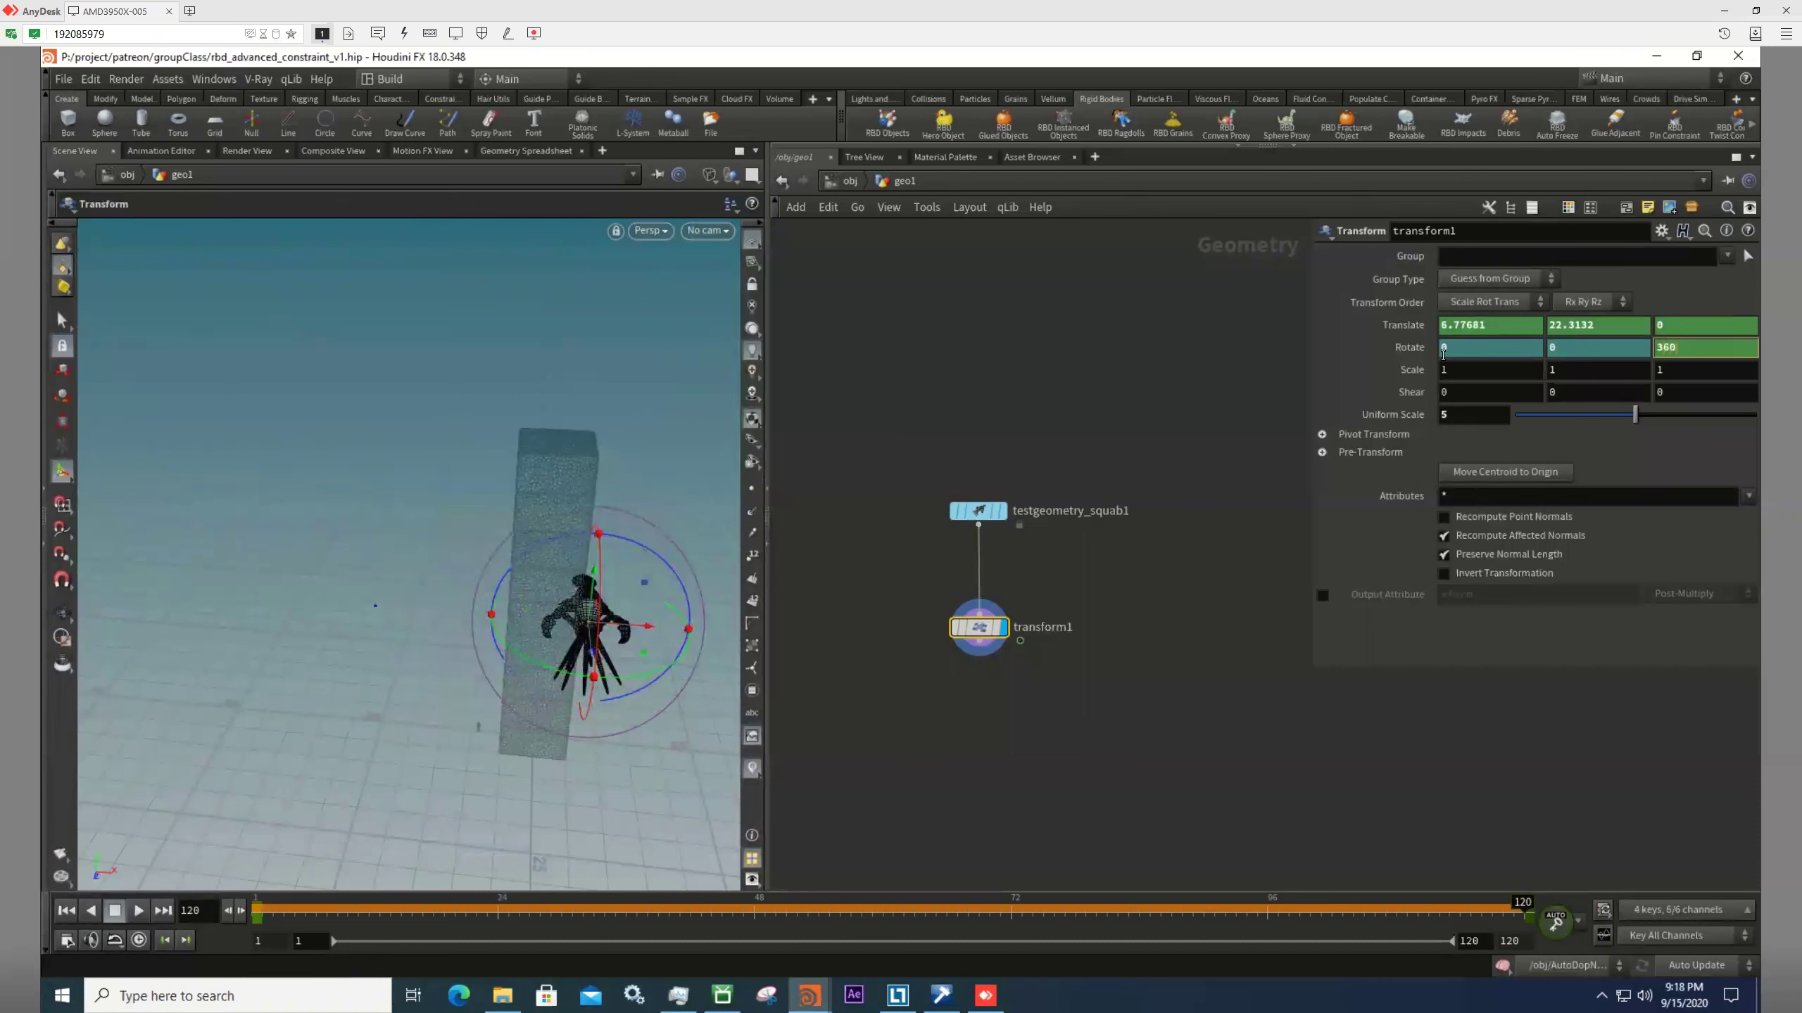
pyautogui.press('Return')
pyautogui.moveTo(440, 910); pyautogui.dragTo(400, 910)
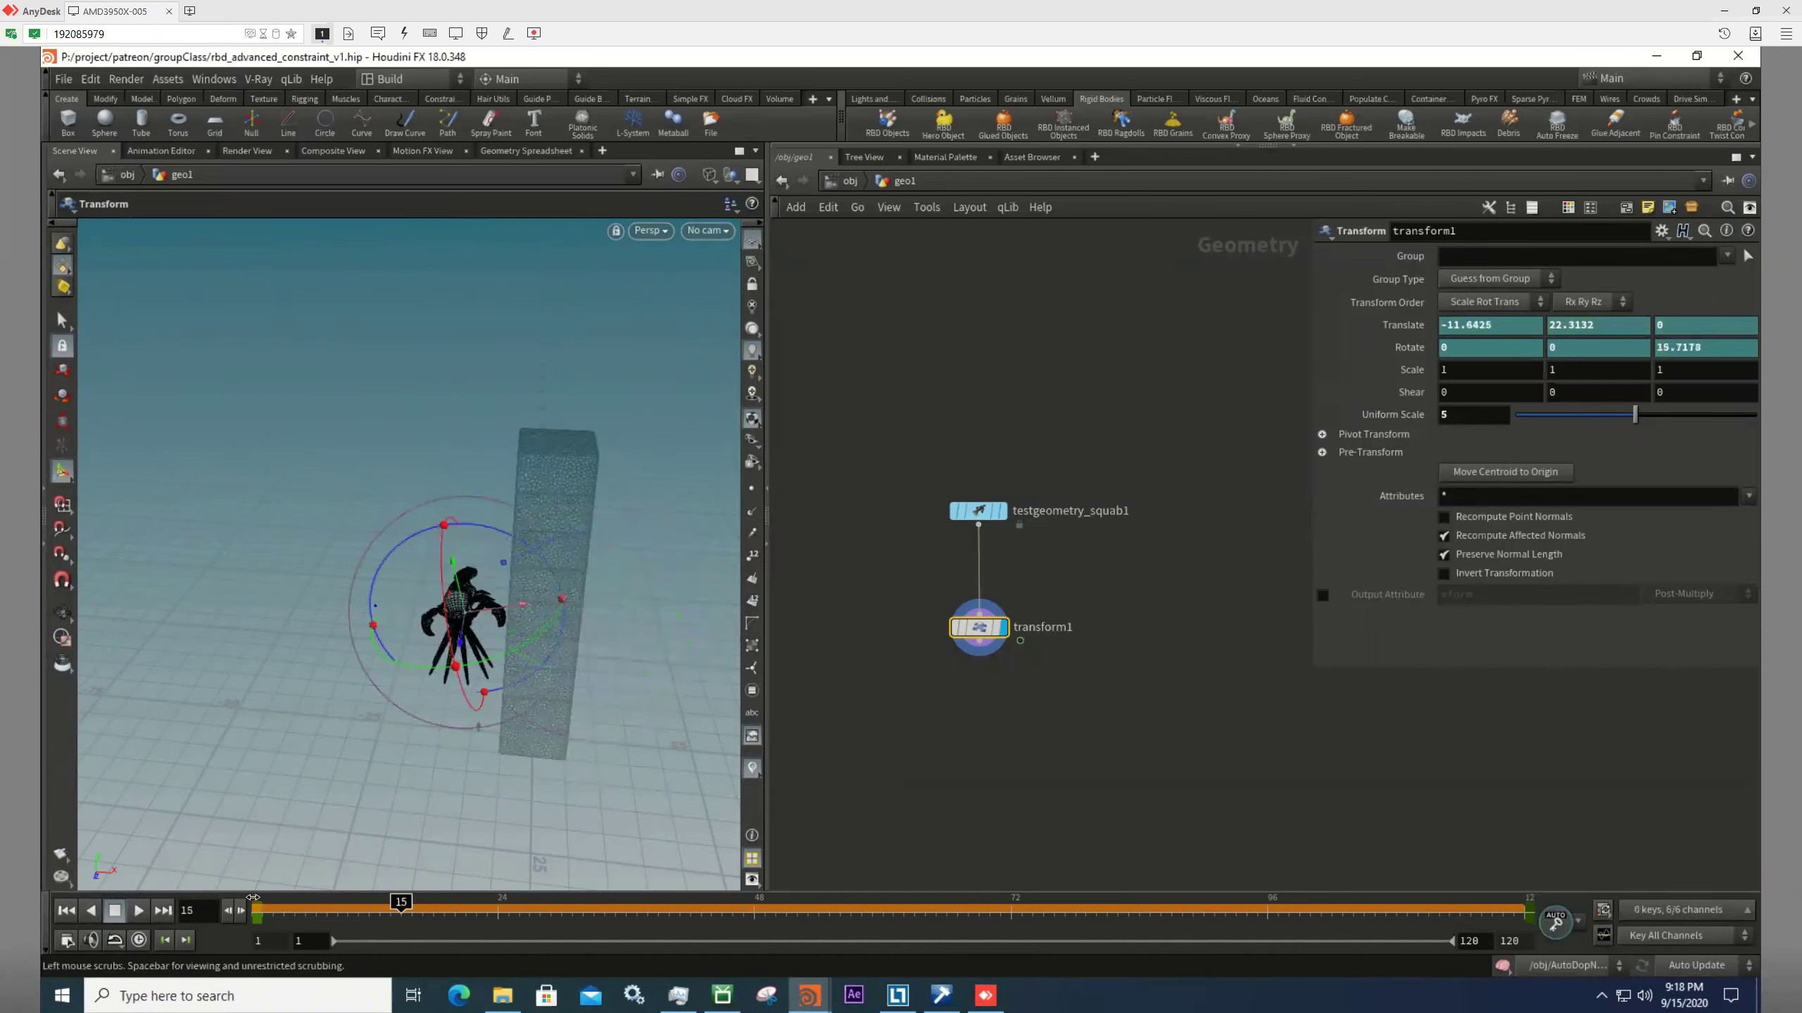
pyautogui.moveTo(505, 885); pyautogui.dragTo(1548, 857)
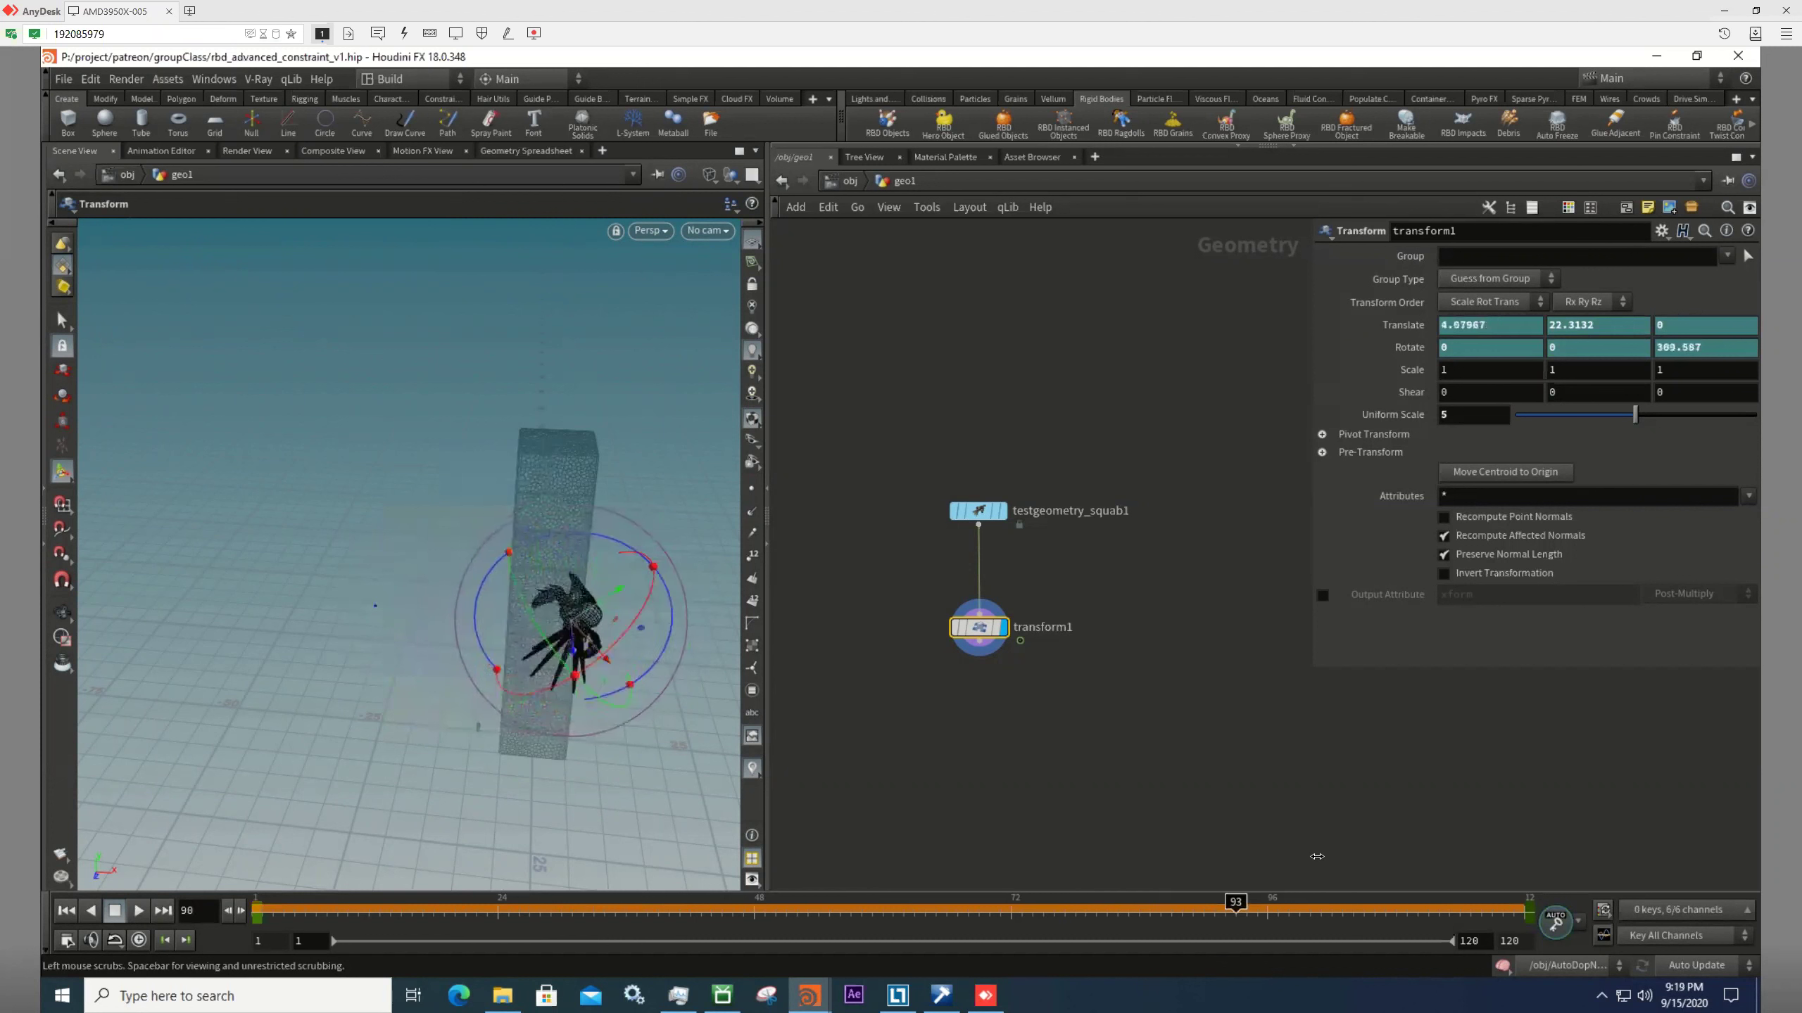
# Step: View the scene through cam1 and nudge transform1 toward testgeometry_squab1
pyautogui.click(696, 234)
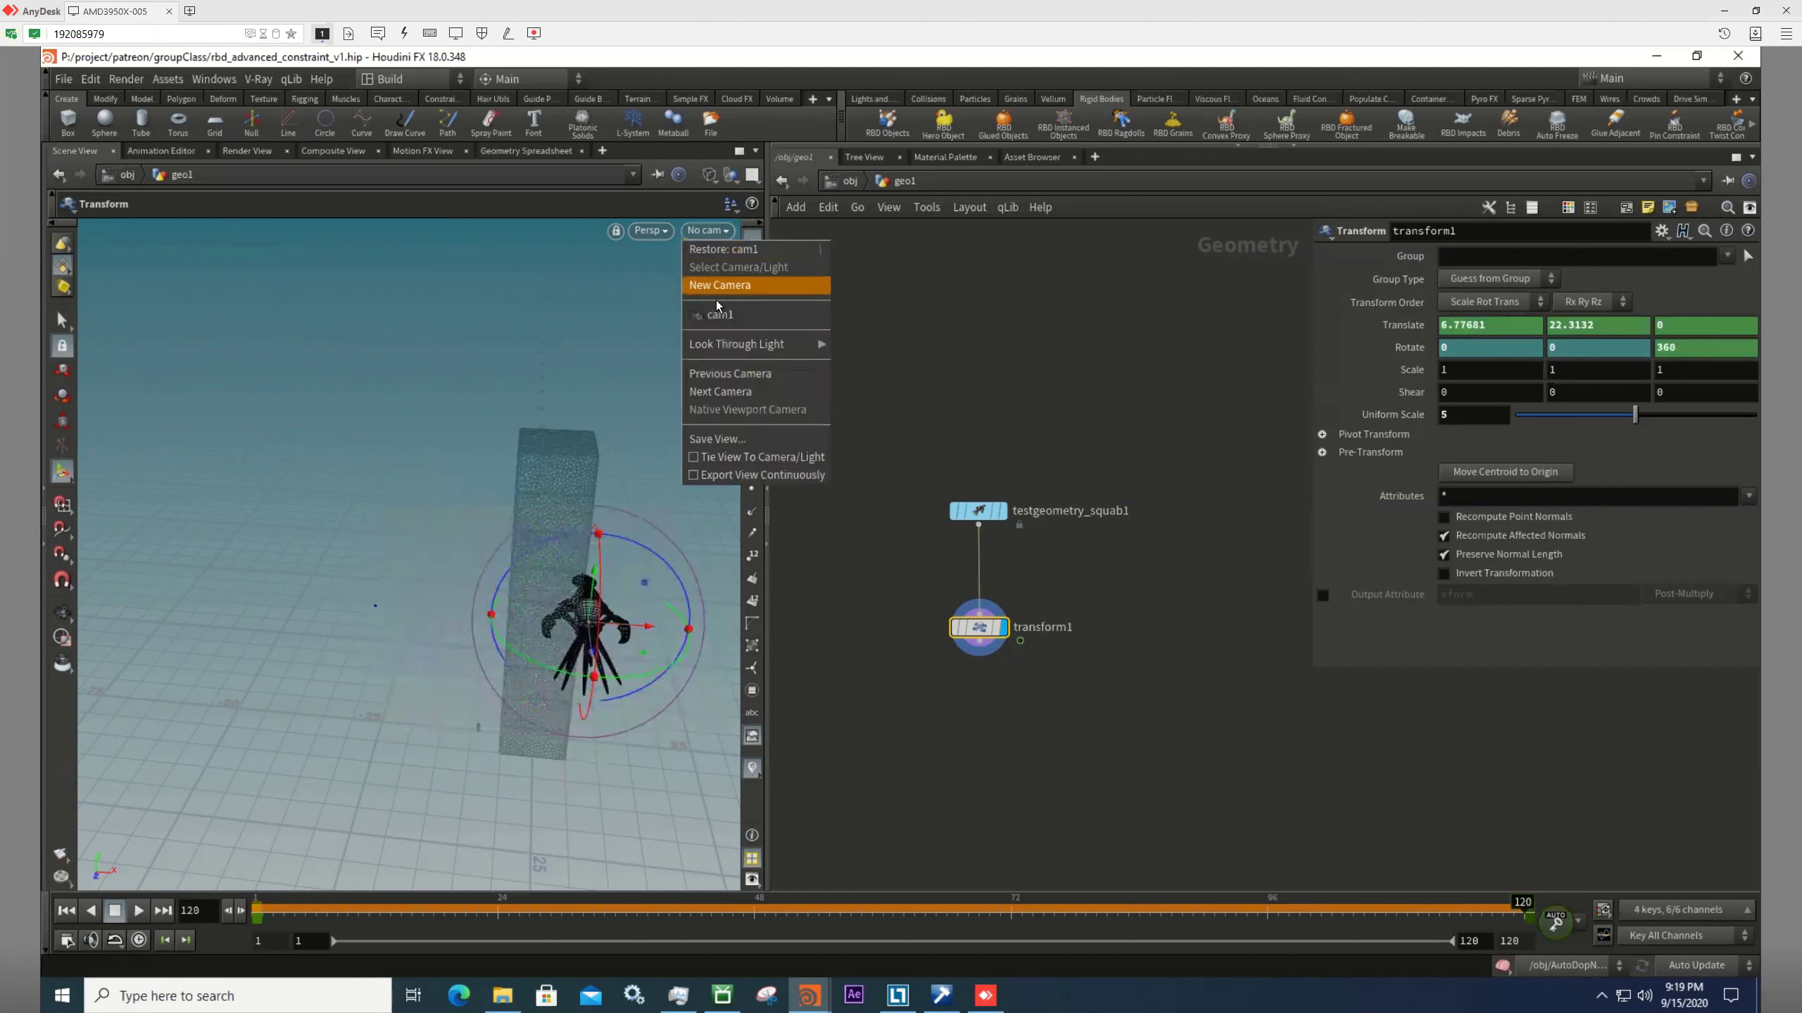
pyautogui.click(720, 312)
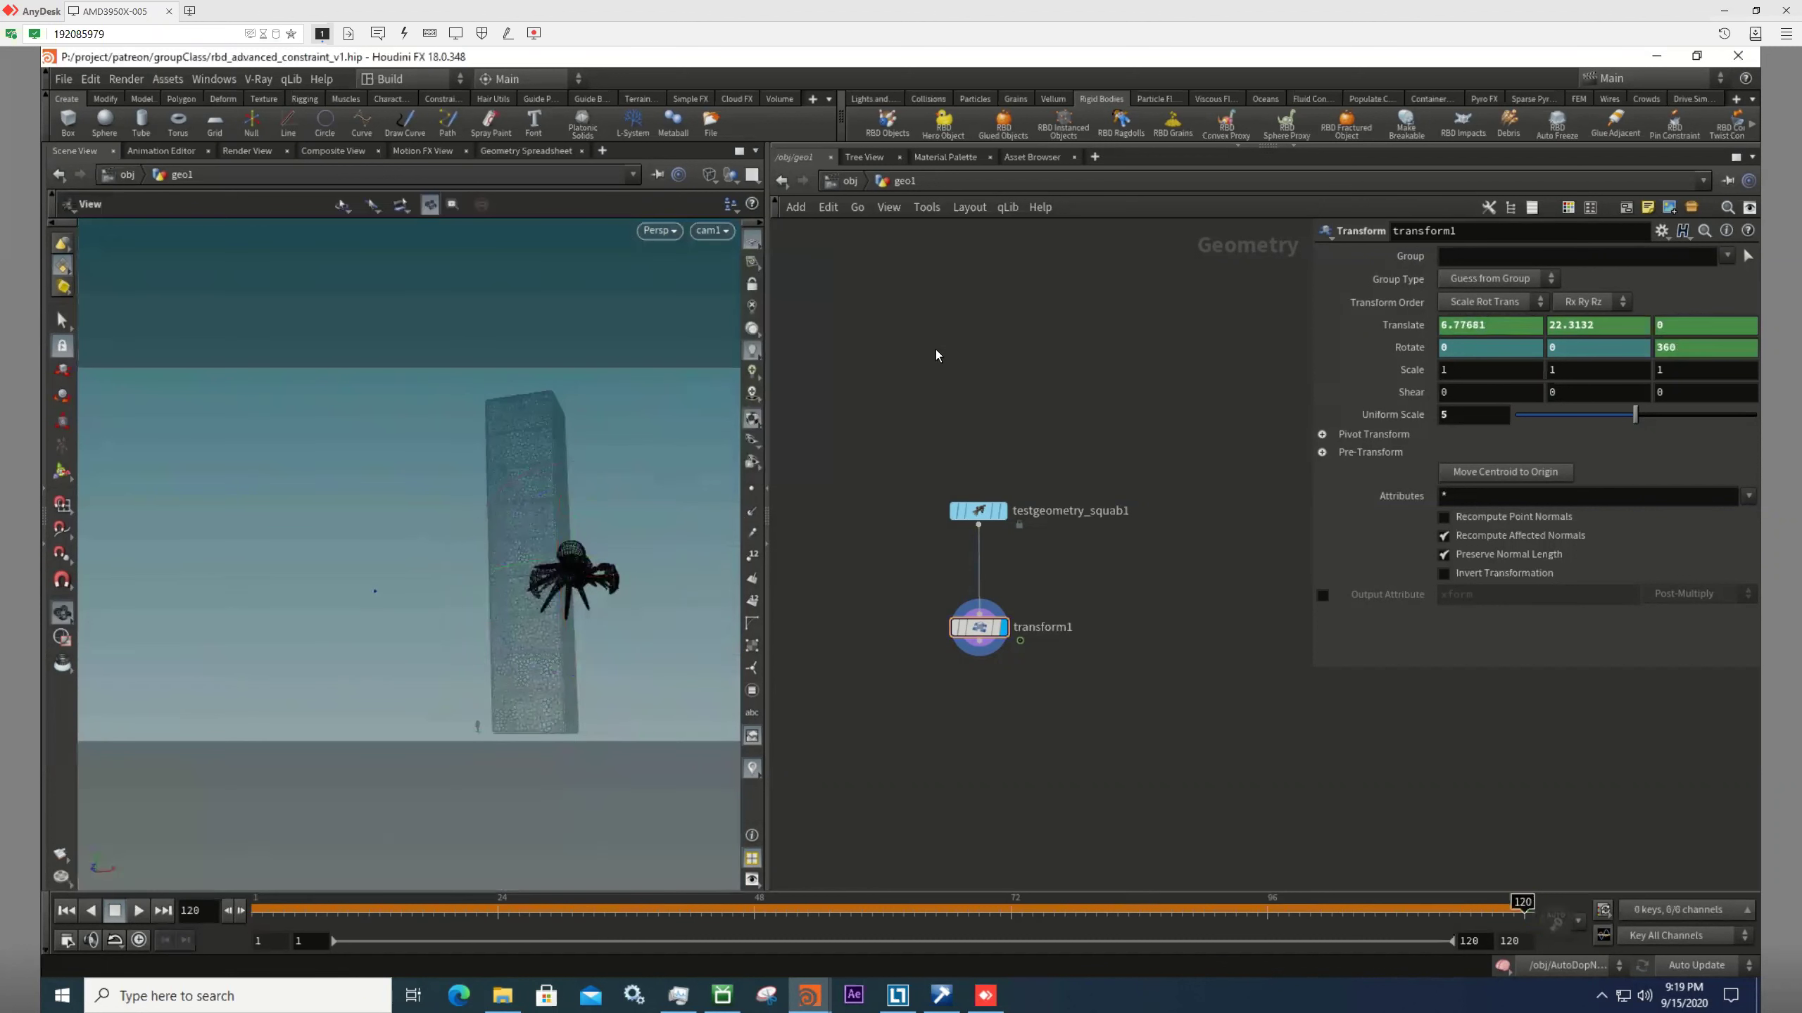
pyautogui.moveTo(982, 645); pyautogui.dragTo(982, 595)
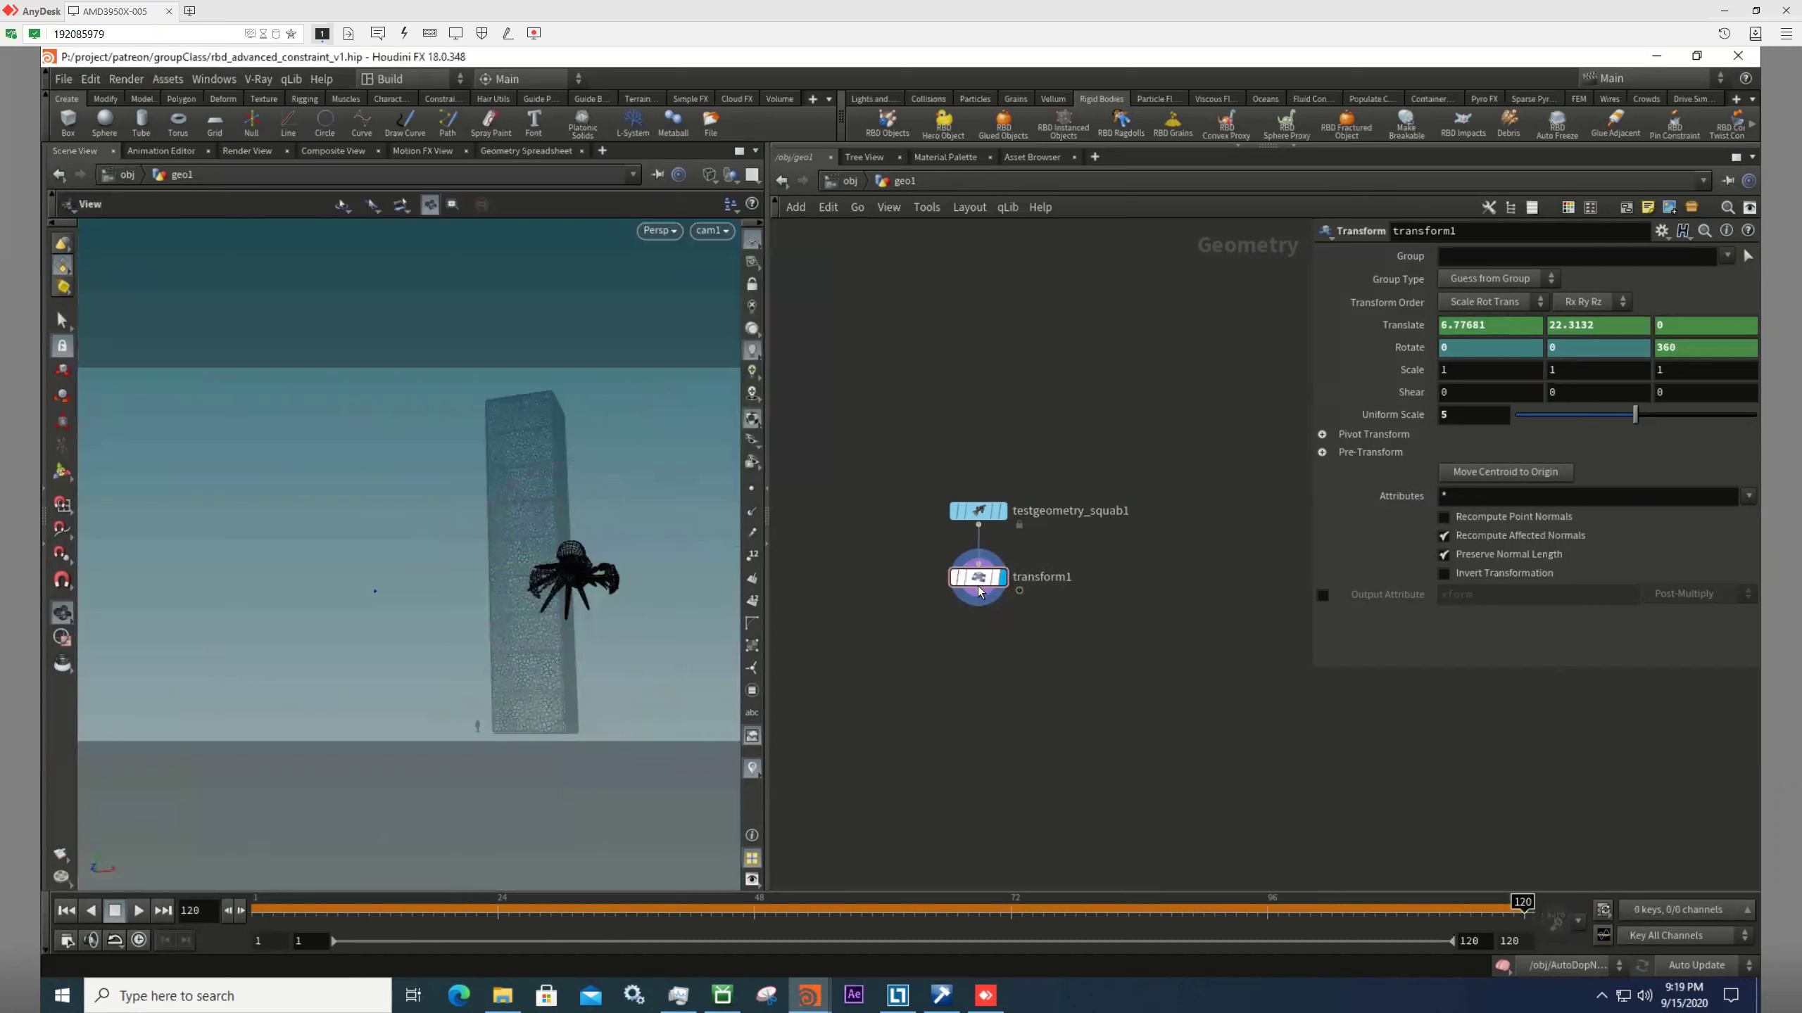
# Step: Rename the geo1 object to col at object level
pyautogui.click(854, 183)
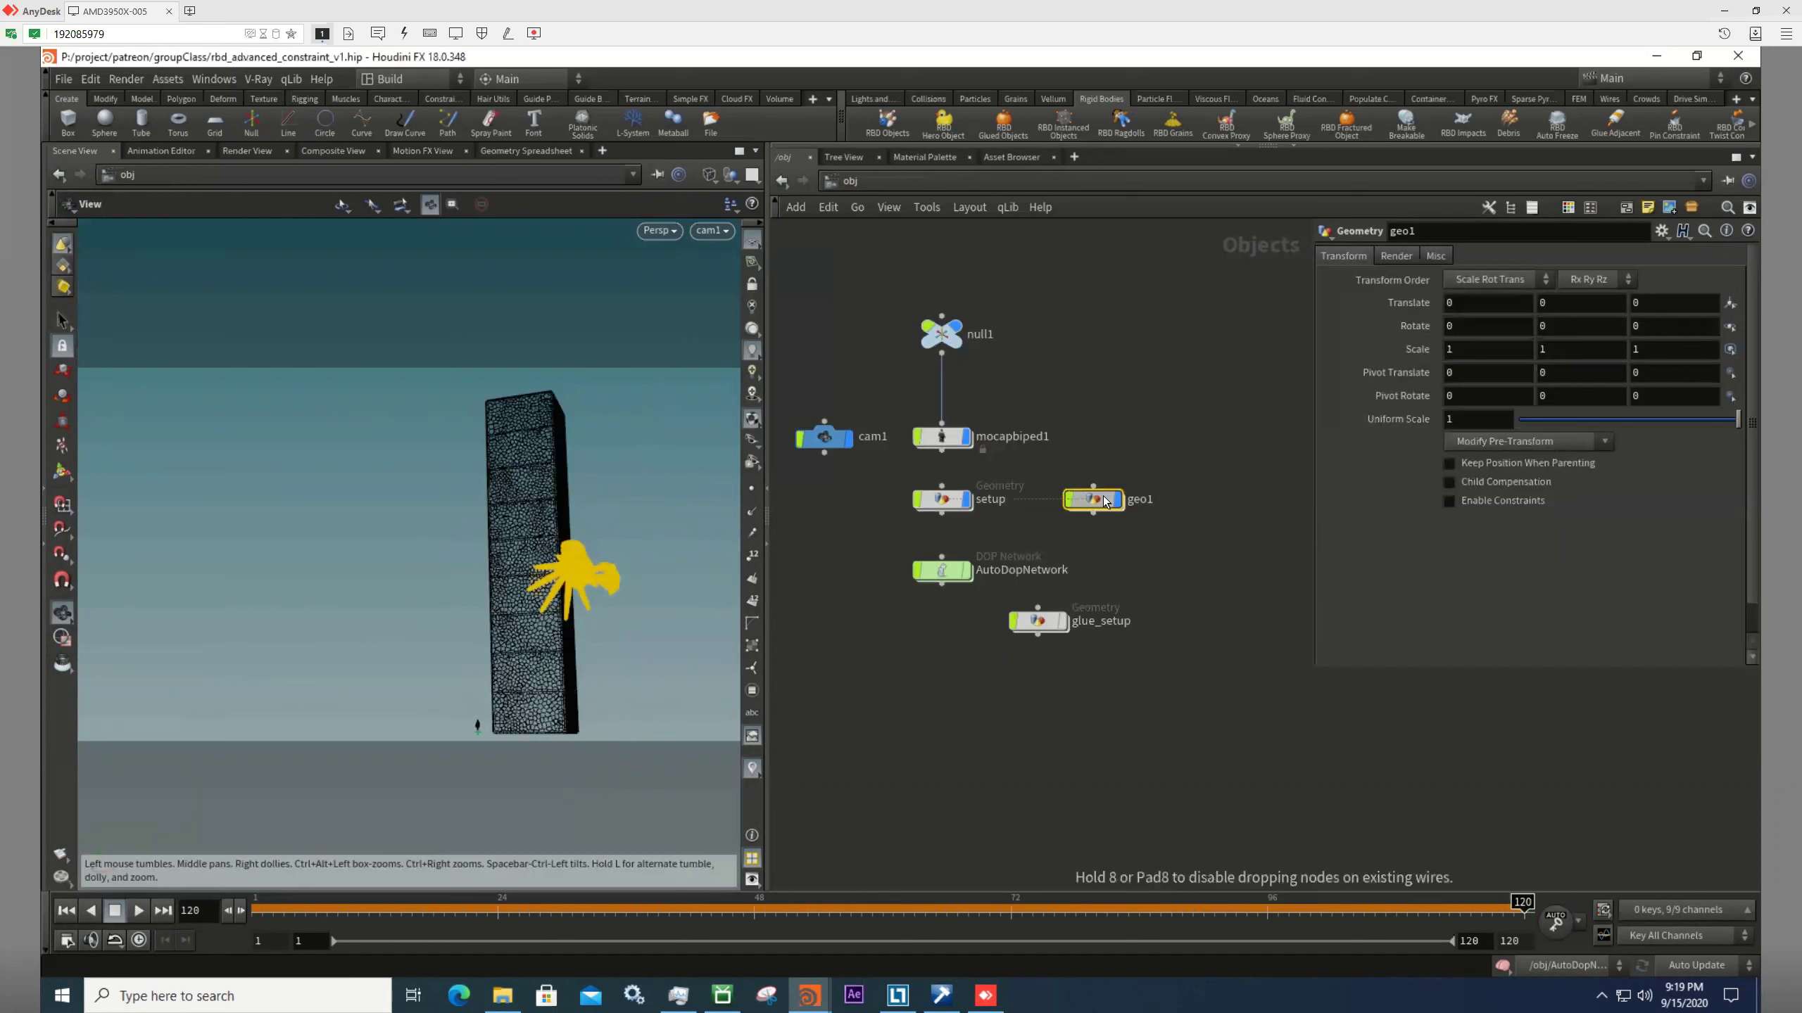
pyautogui.doubleClick(1140, 499)
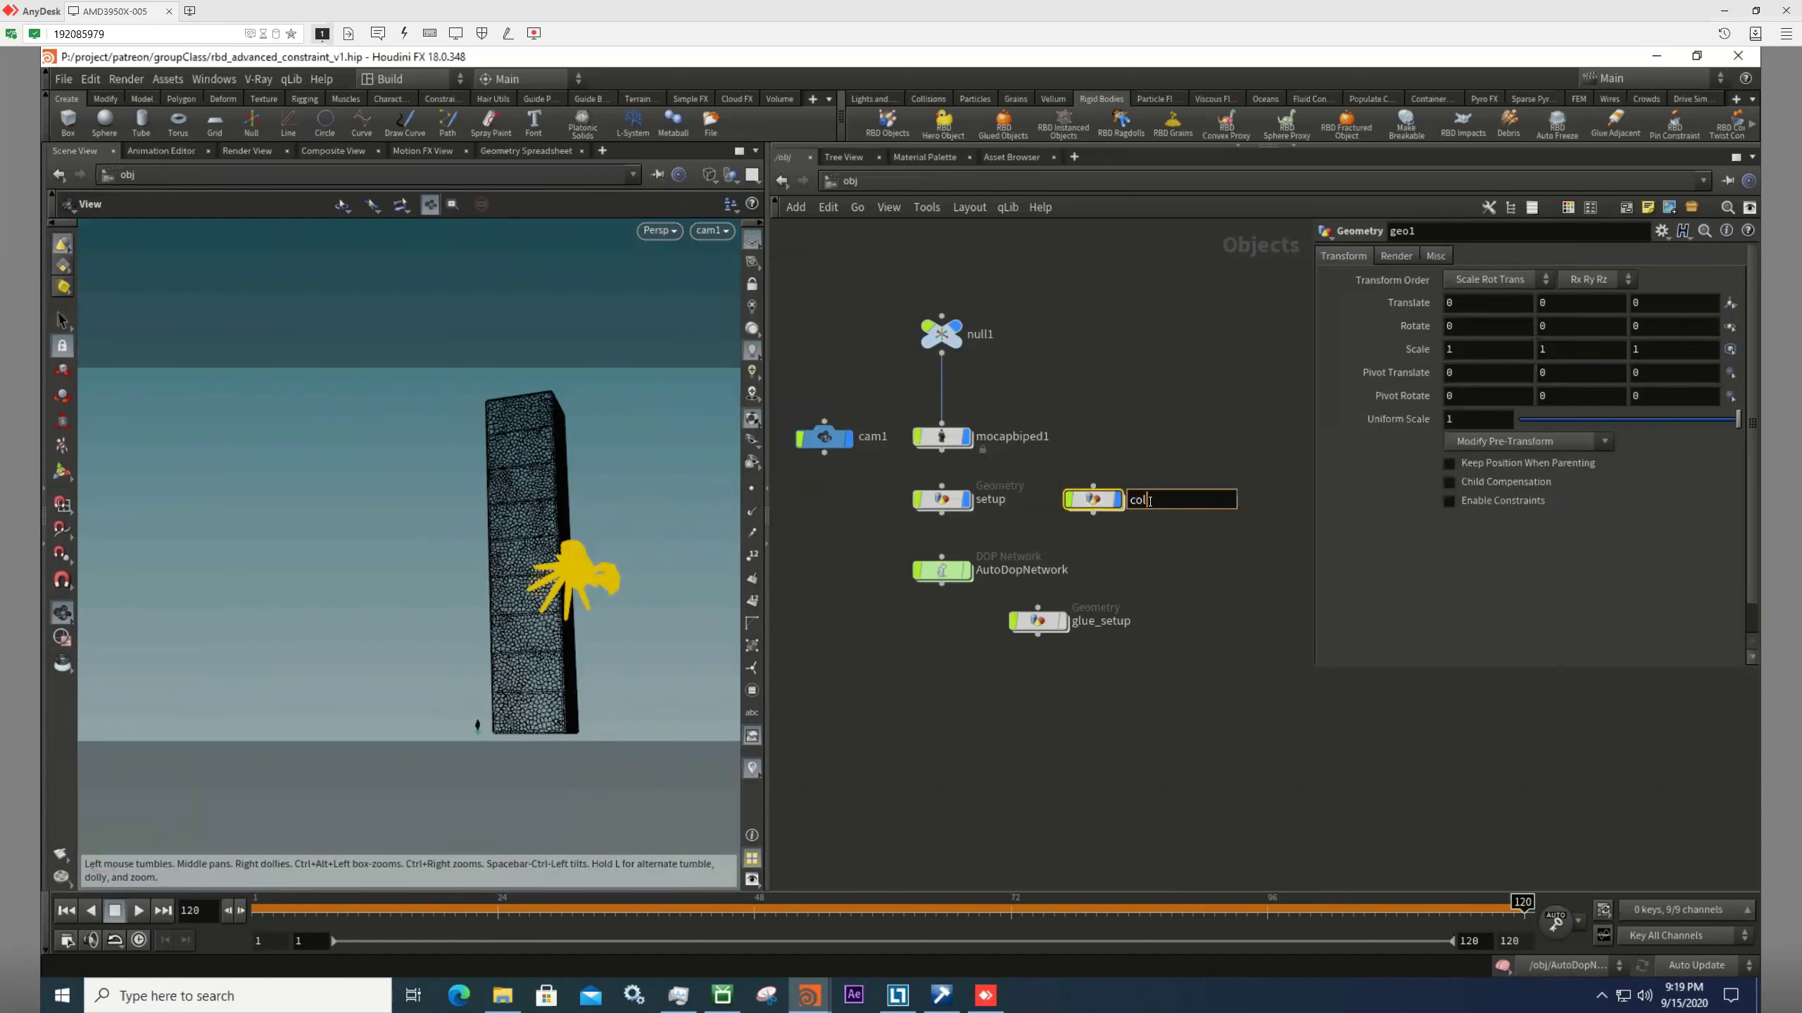
pyautogui.press('Return')
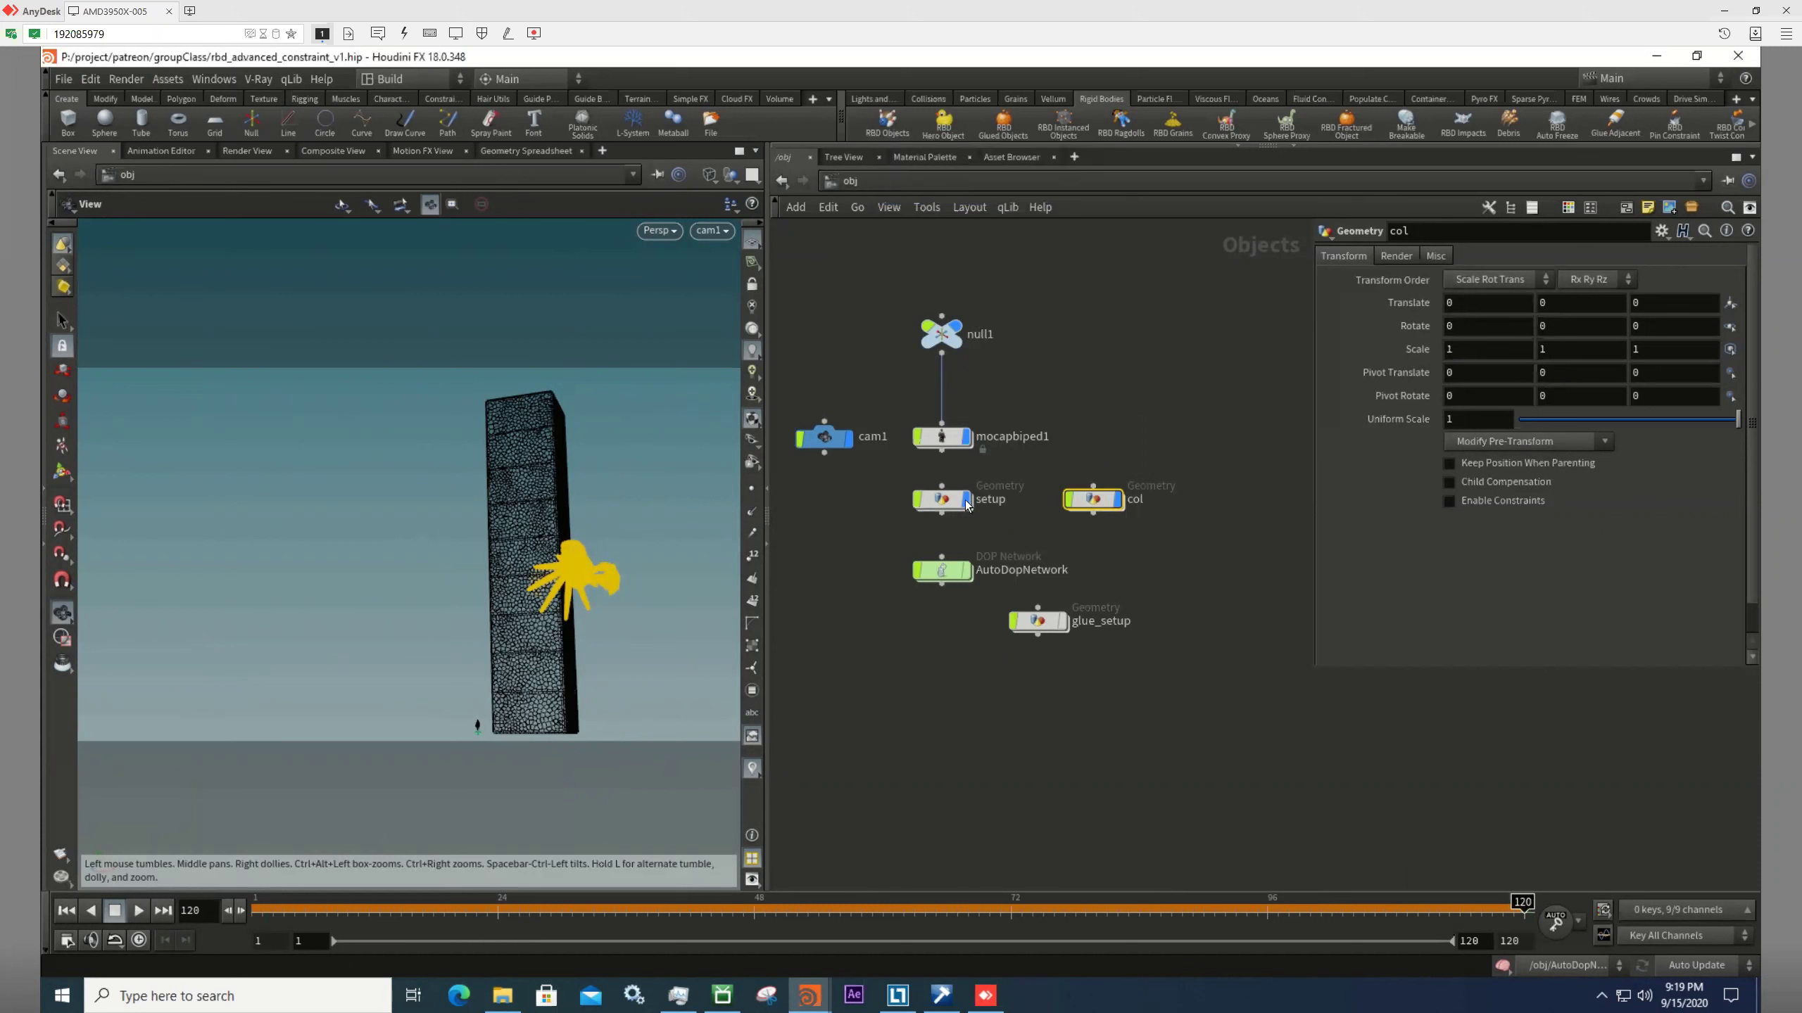
pyautogui.press('r')
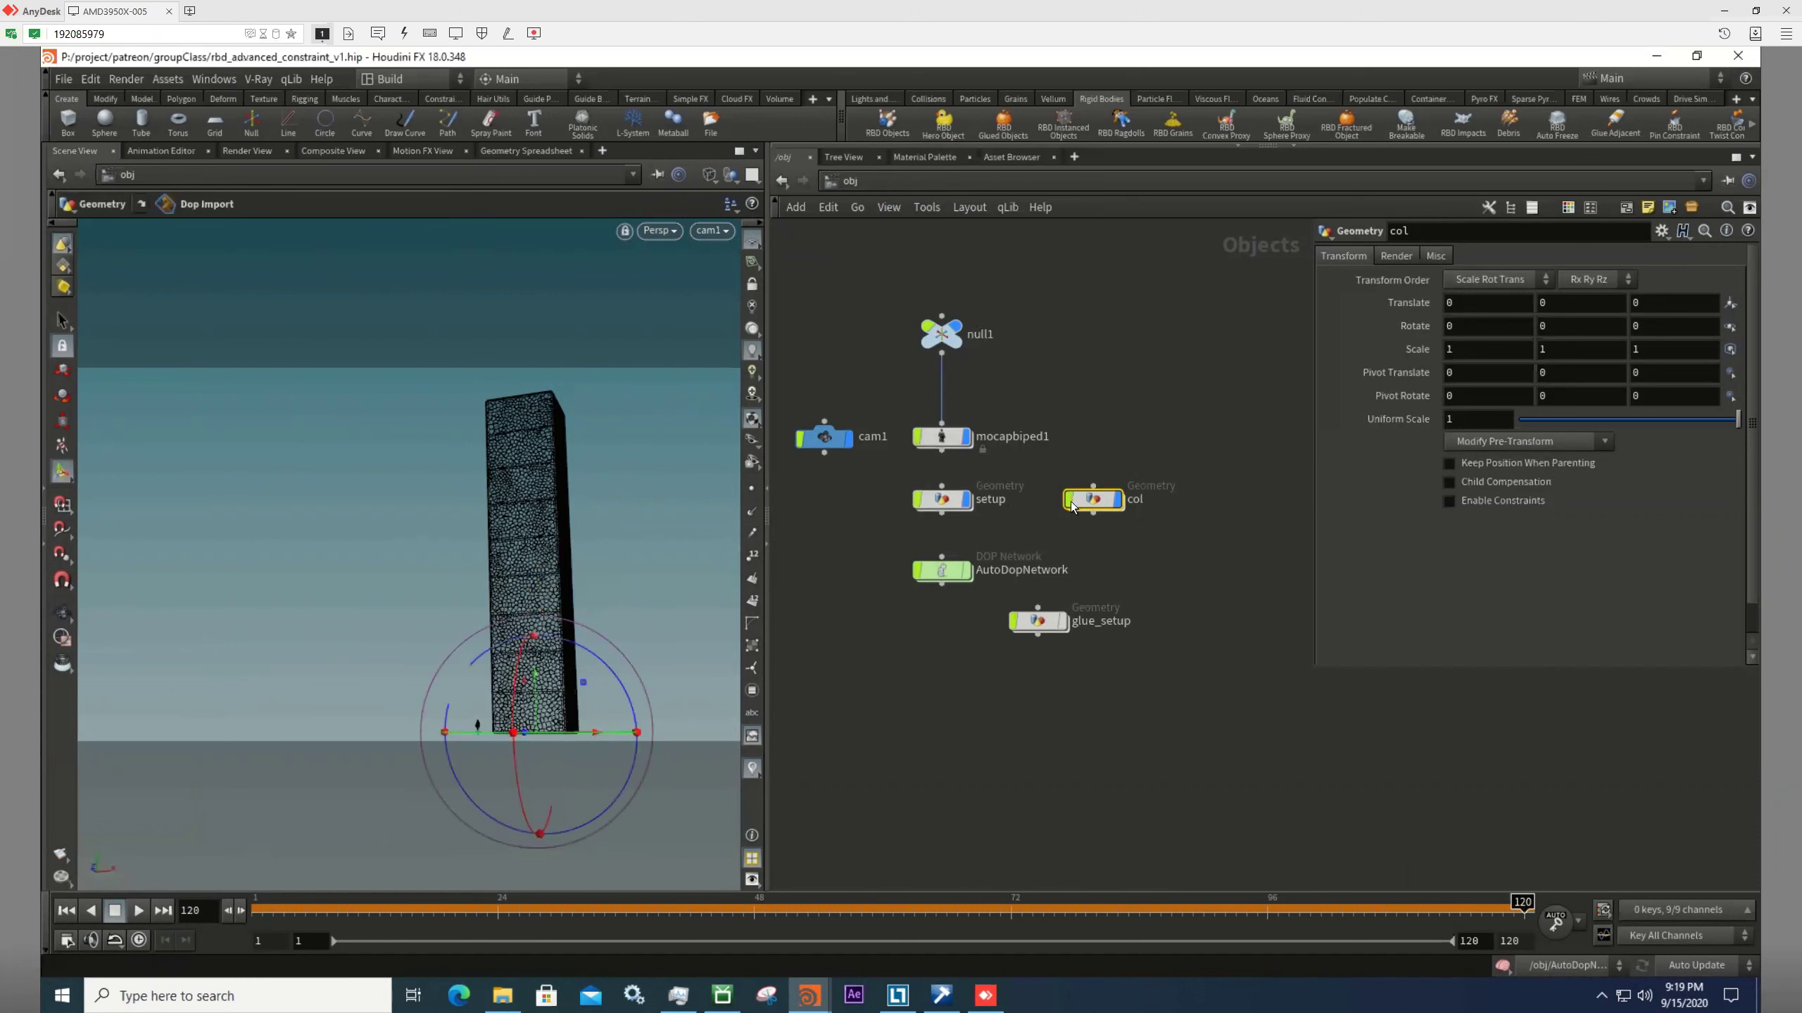
# Step: Inside col, display transform1 and add a Trail node after it
pyautogui.doubleClick(1092, 499)
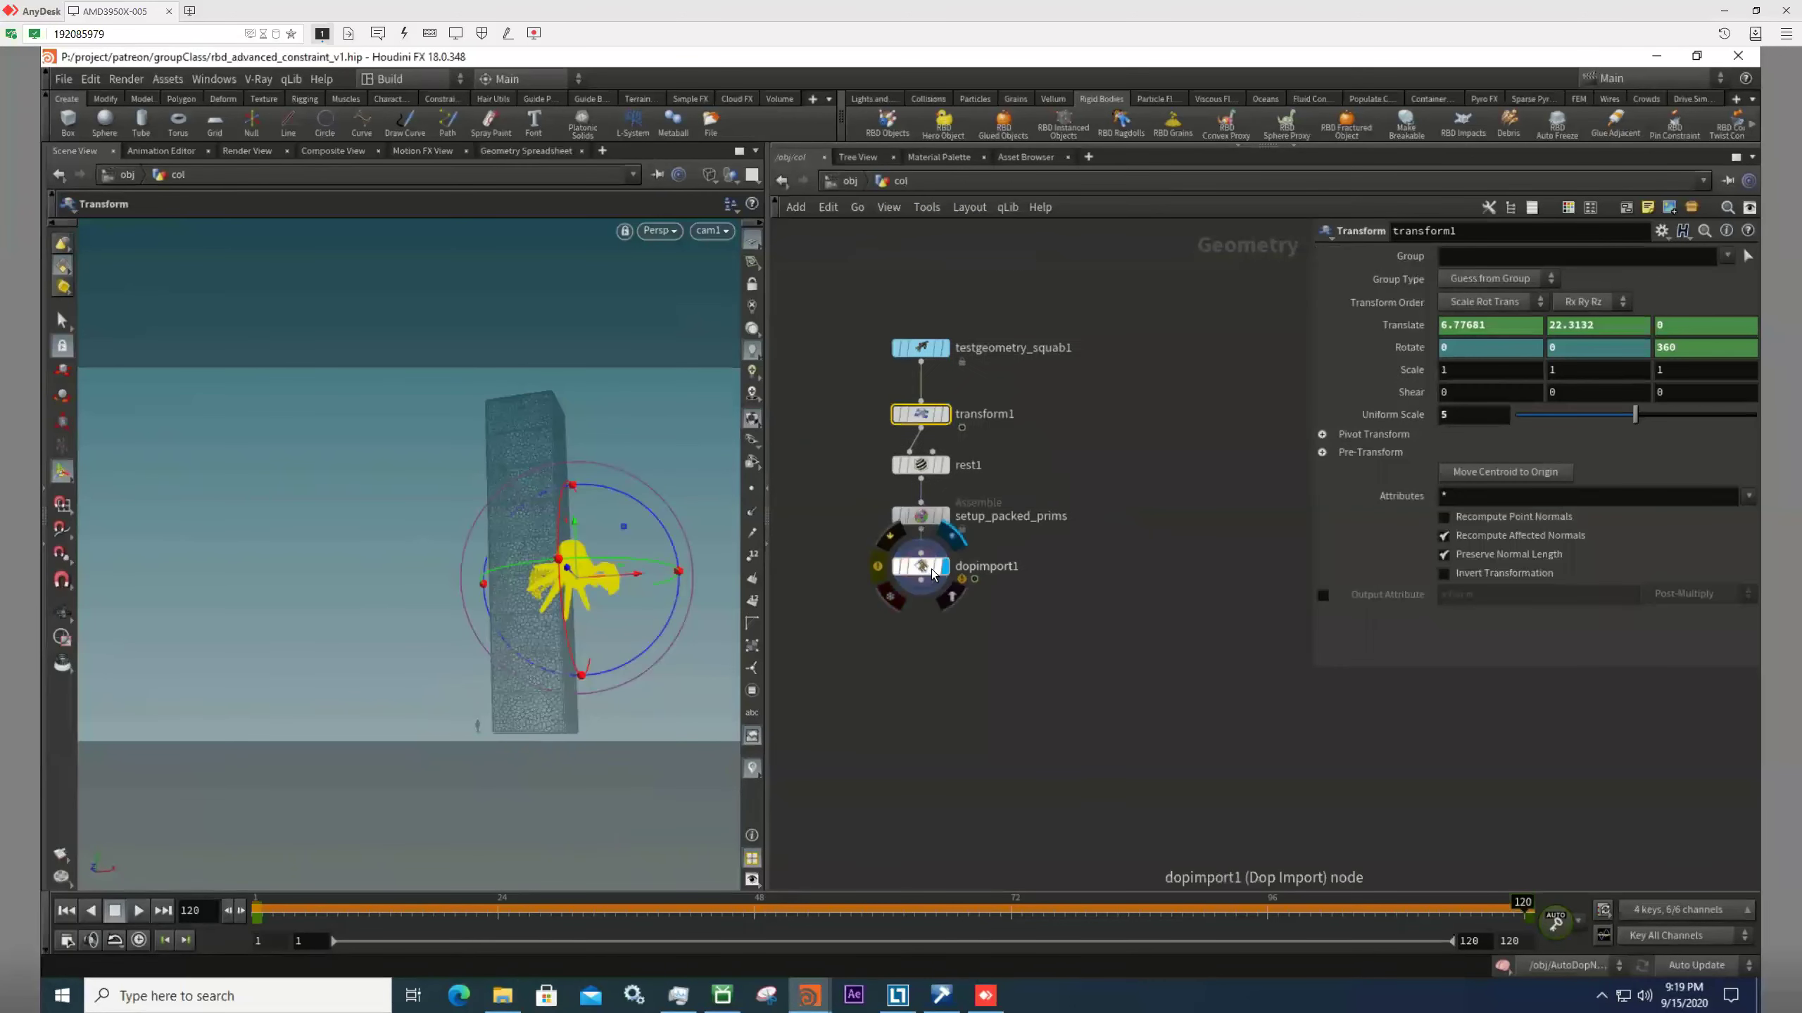
pyautogui.click(945, 419)
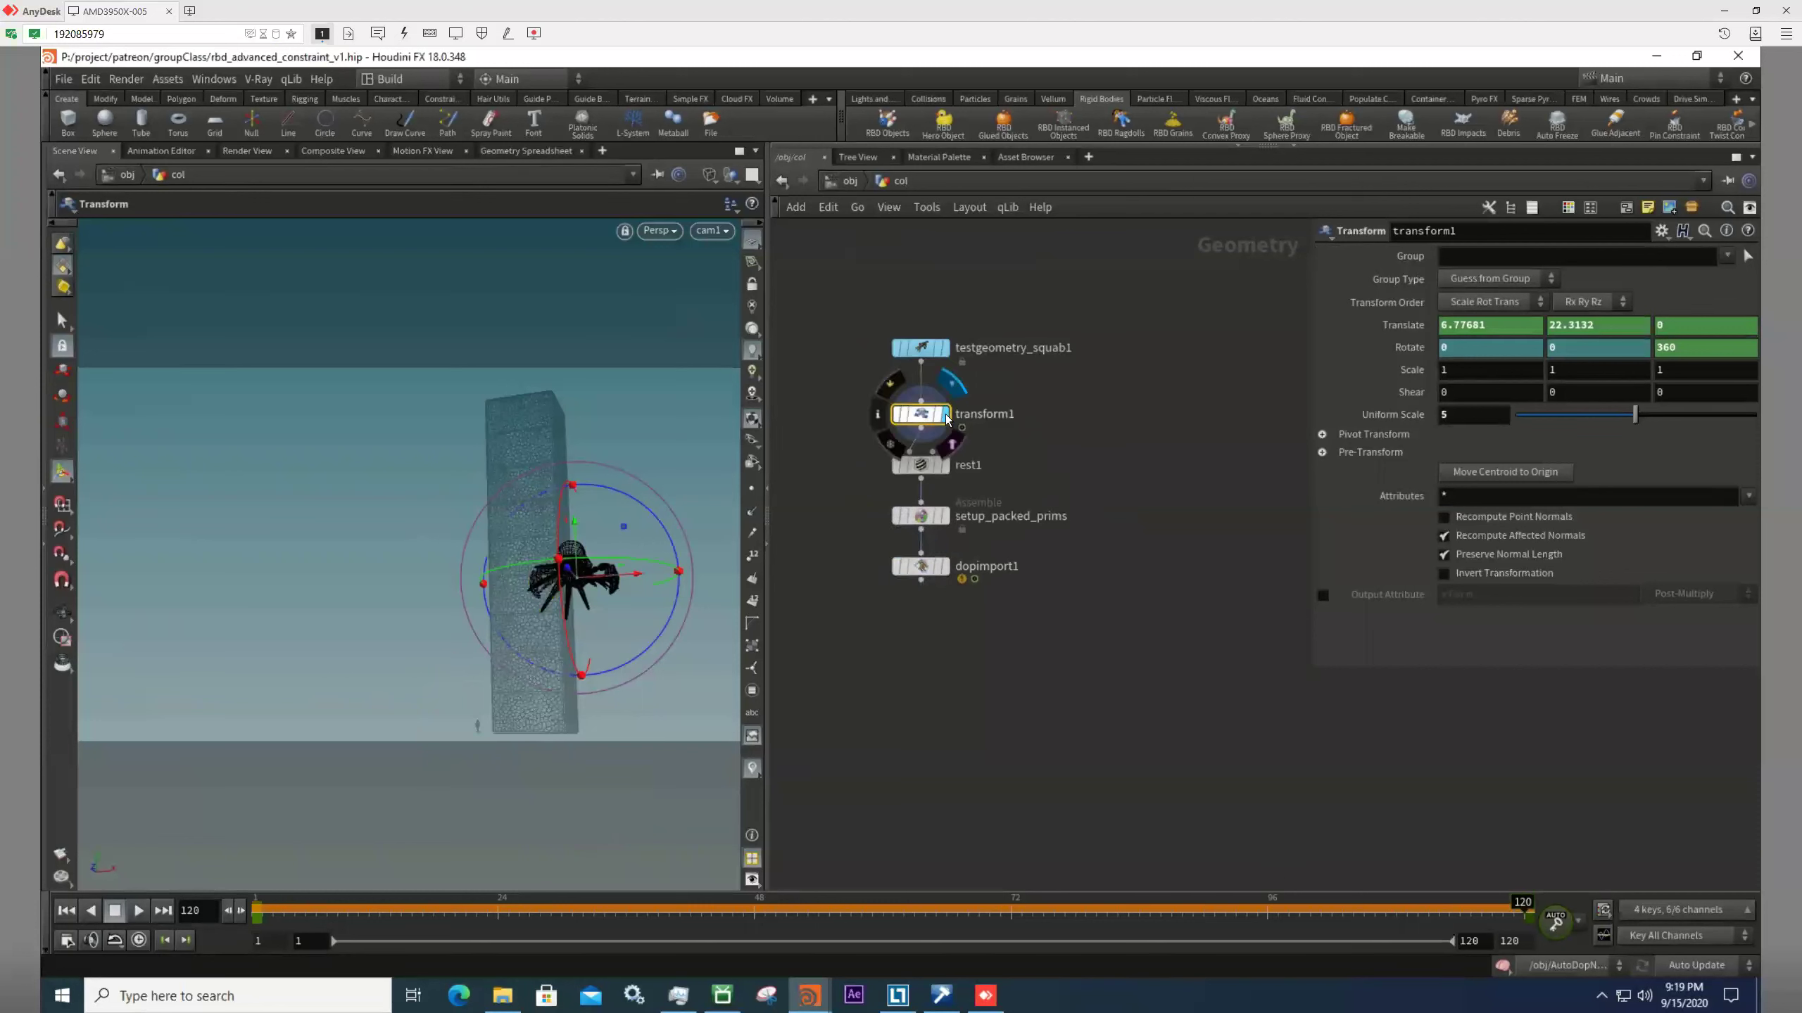
pyautogui.moveTo(1086, 456); pyautogui.dragTo(1202, 475, button='middle')
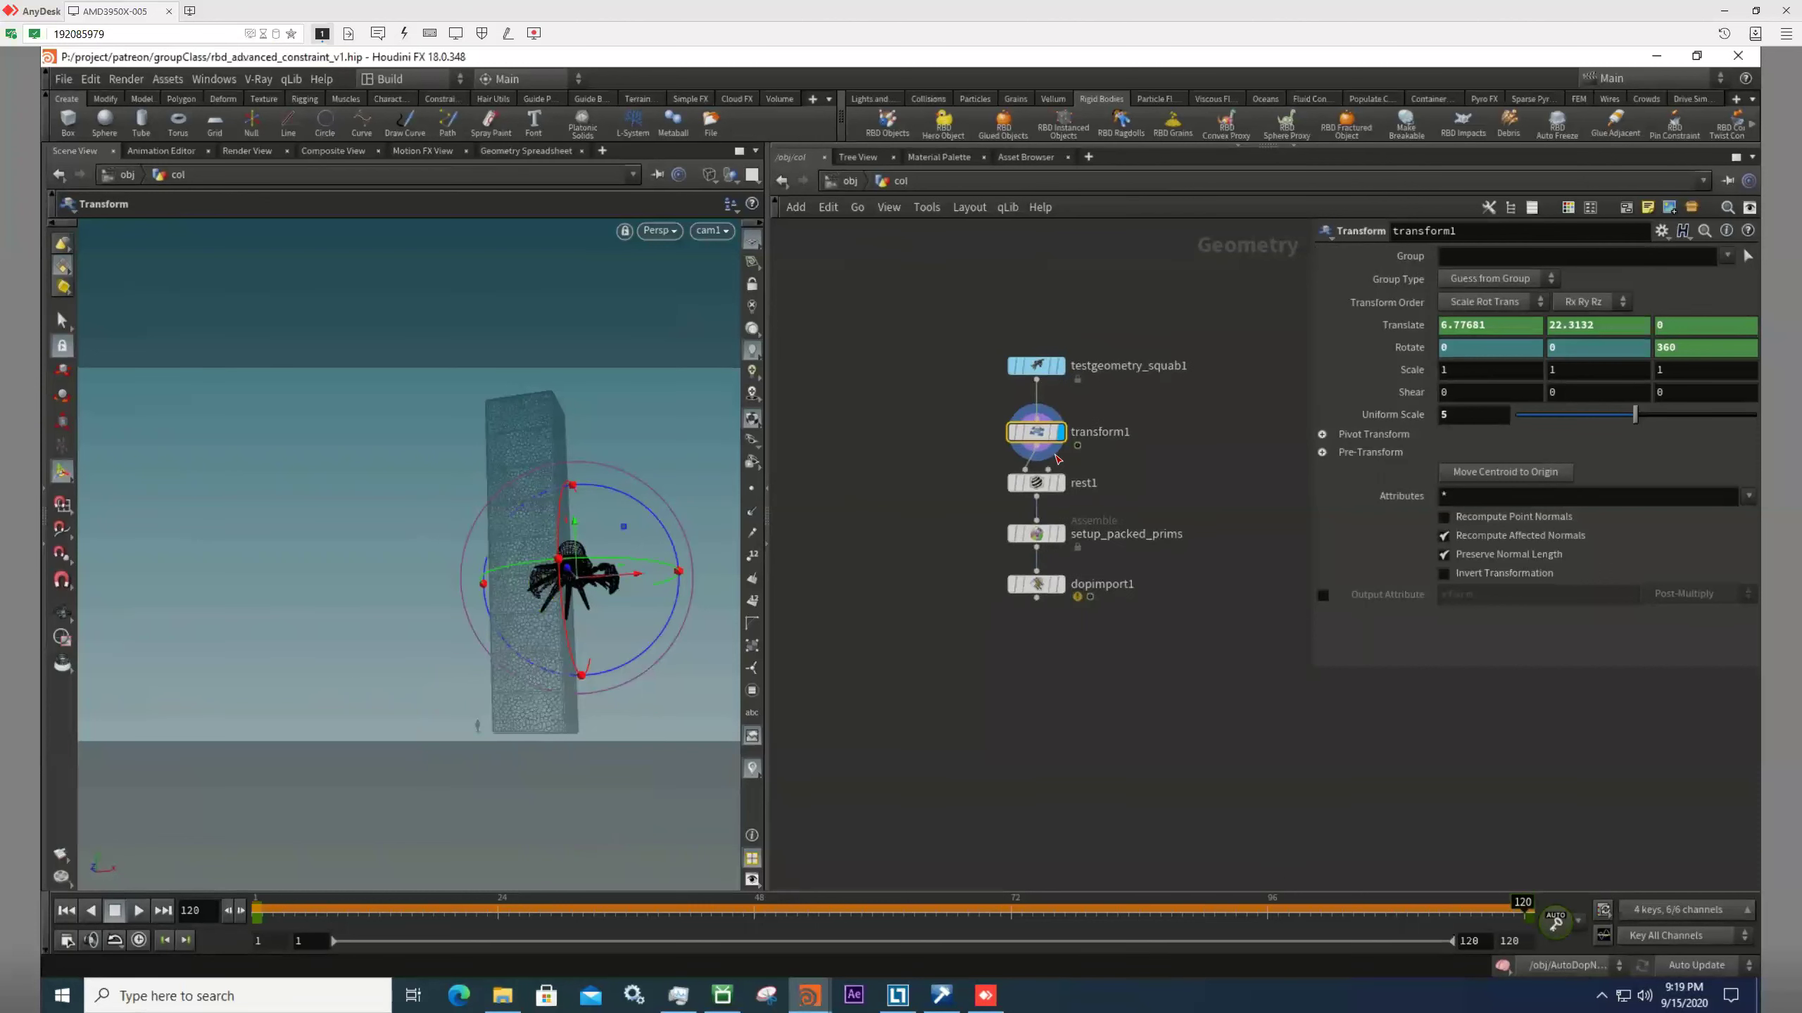
pyautogui.press('Tab')
pyautogui.write('trail')
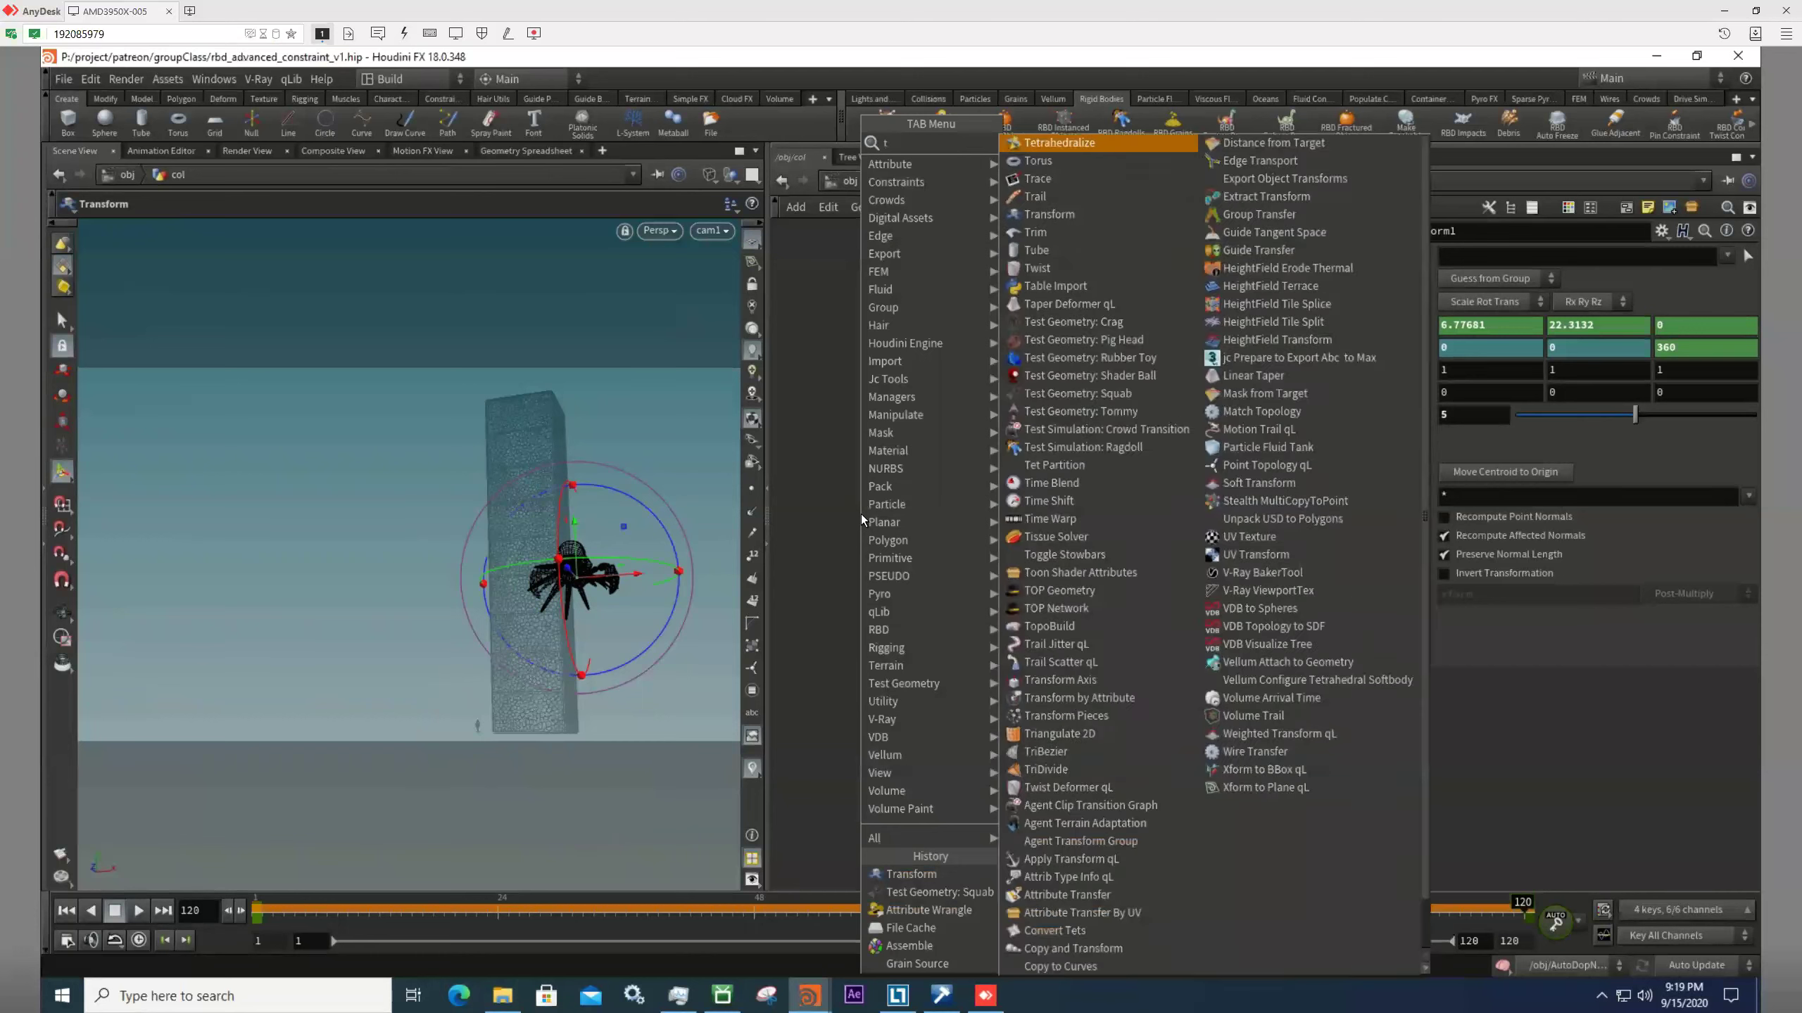
pyautogui.press('Return')
pyautogui.click(861, 514)
# Step: Set trail1's Result Type to Compute Velocity and play back to check the squab motion
pyautogui.click(883, 520)
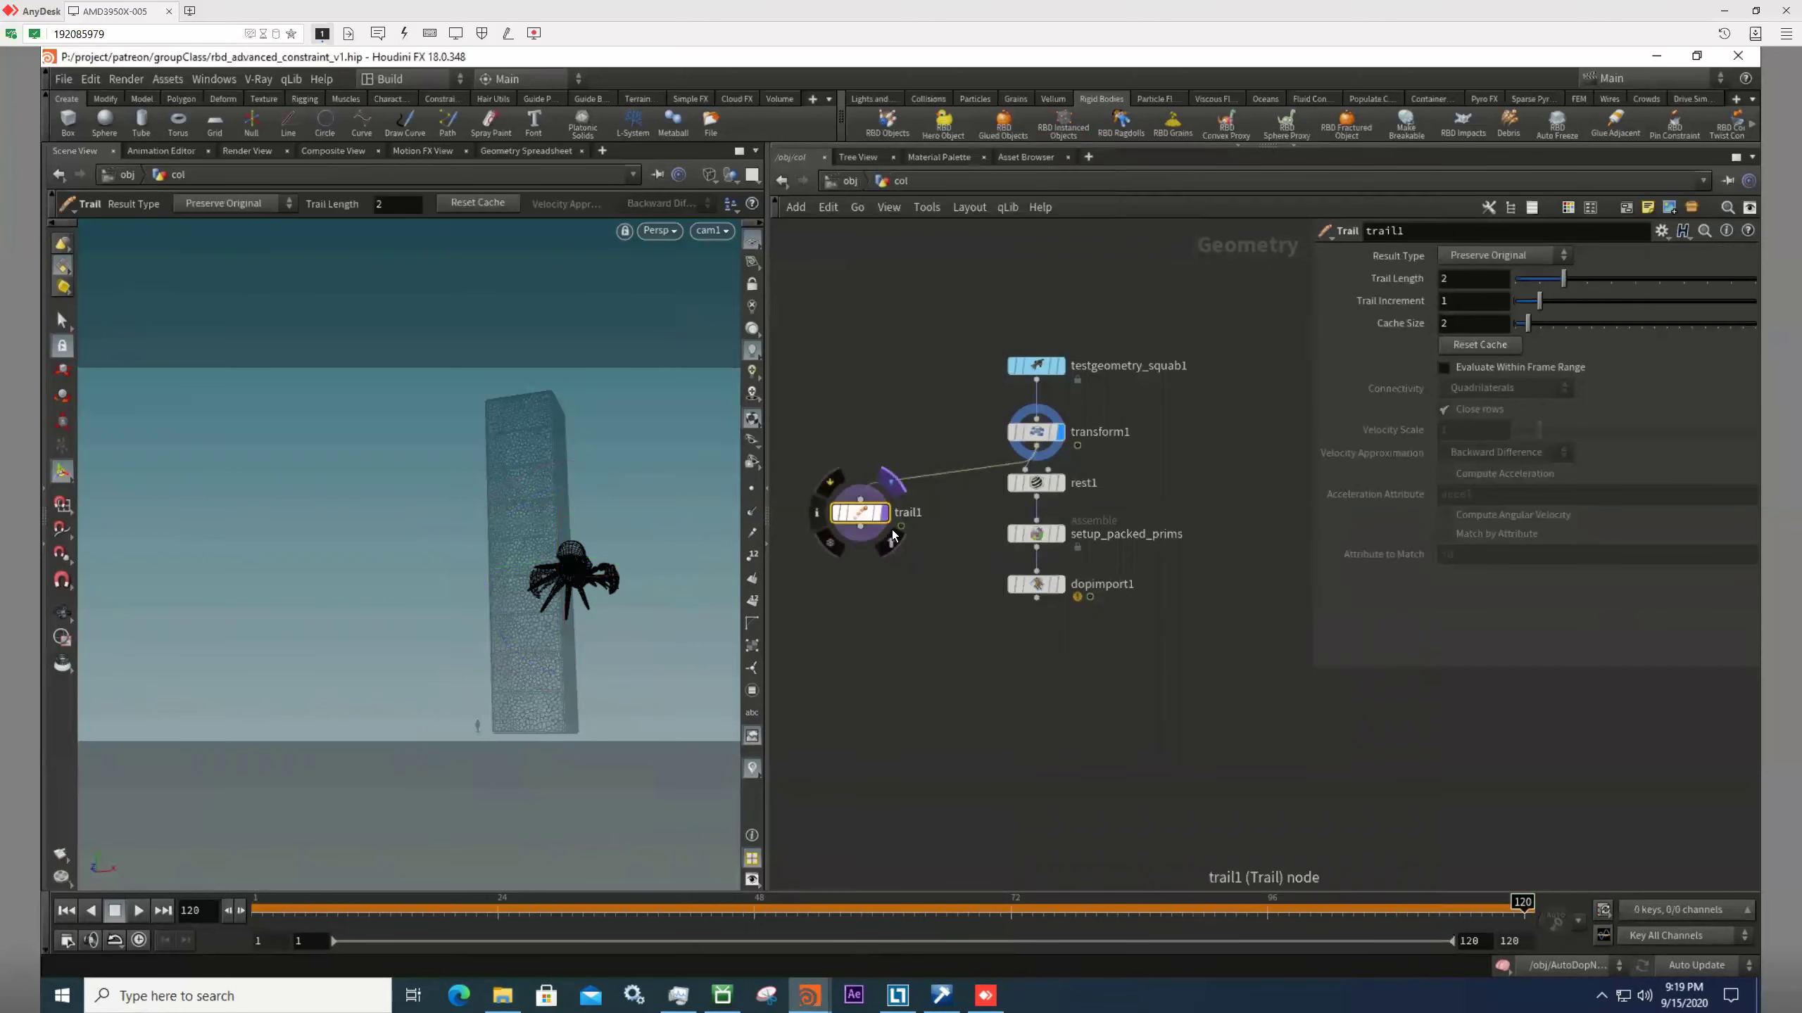
pyautogui.click(1518, 255)
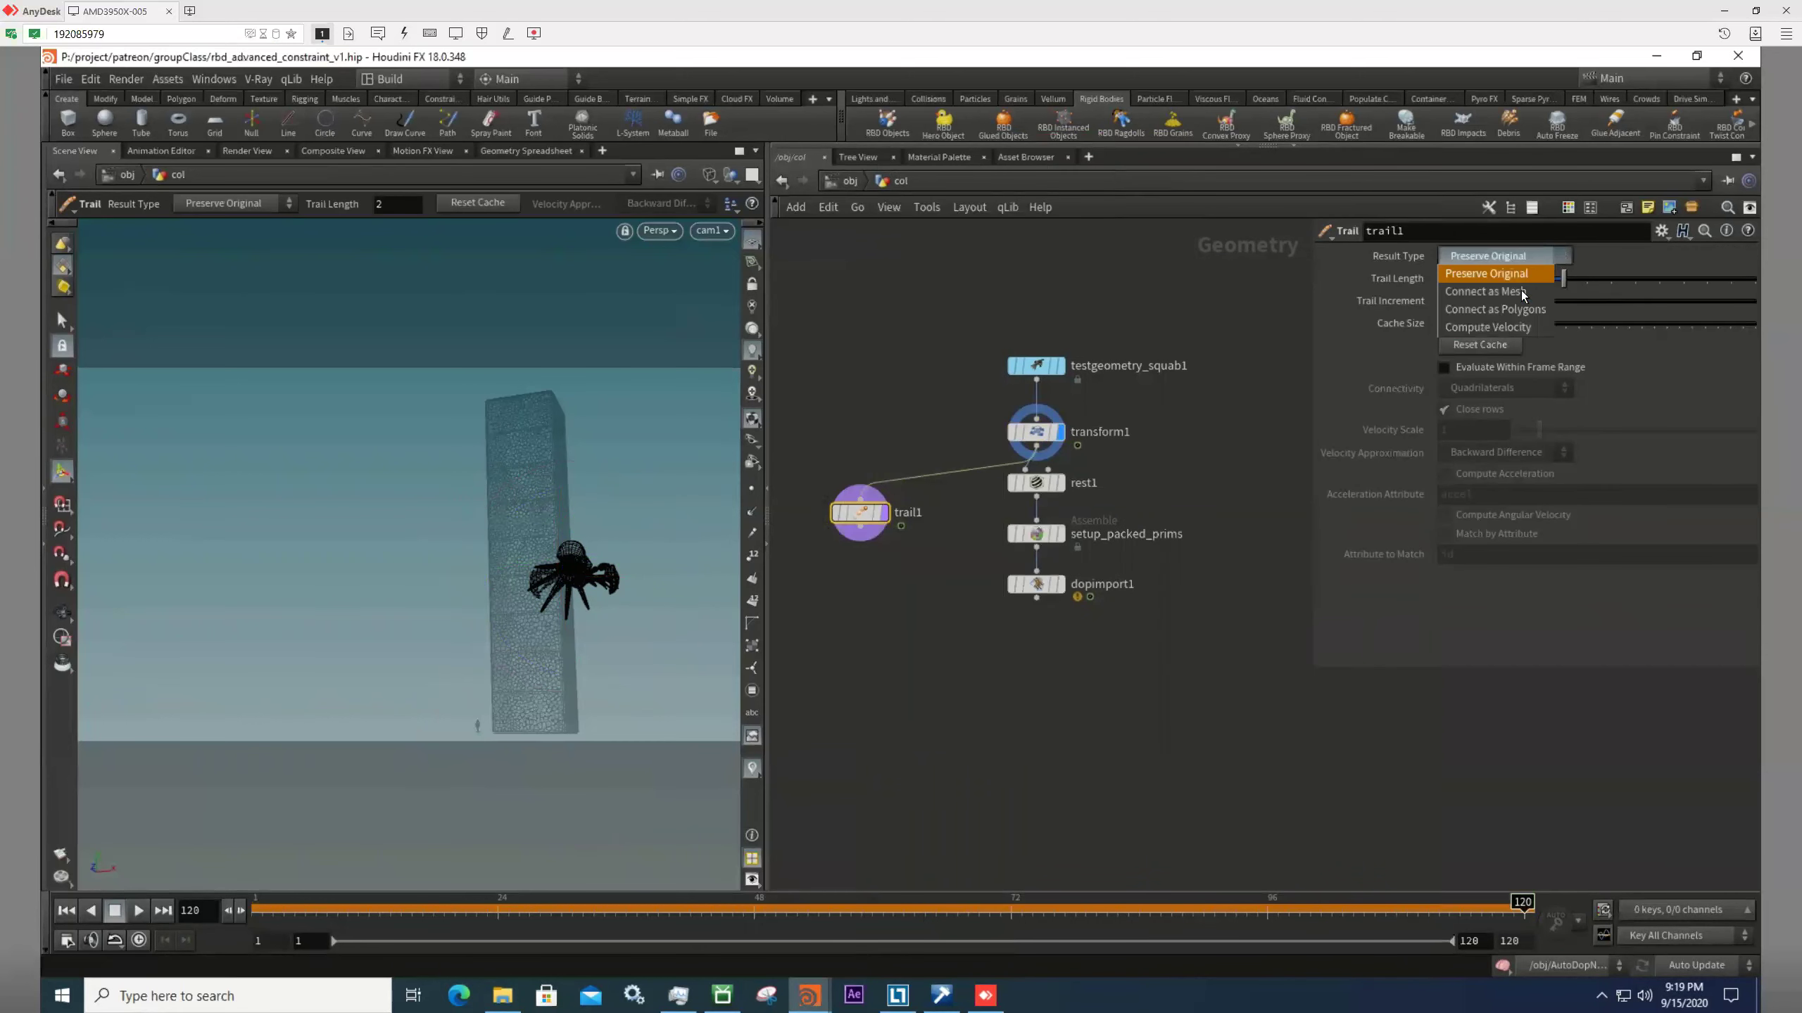
pyautogui.click(1494, 327)
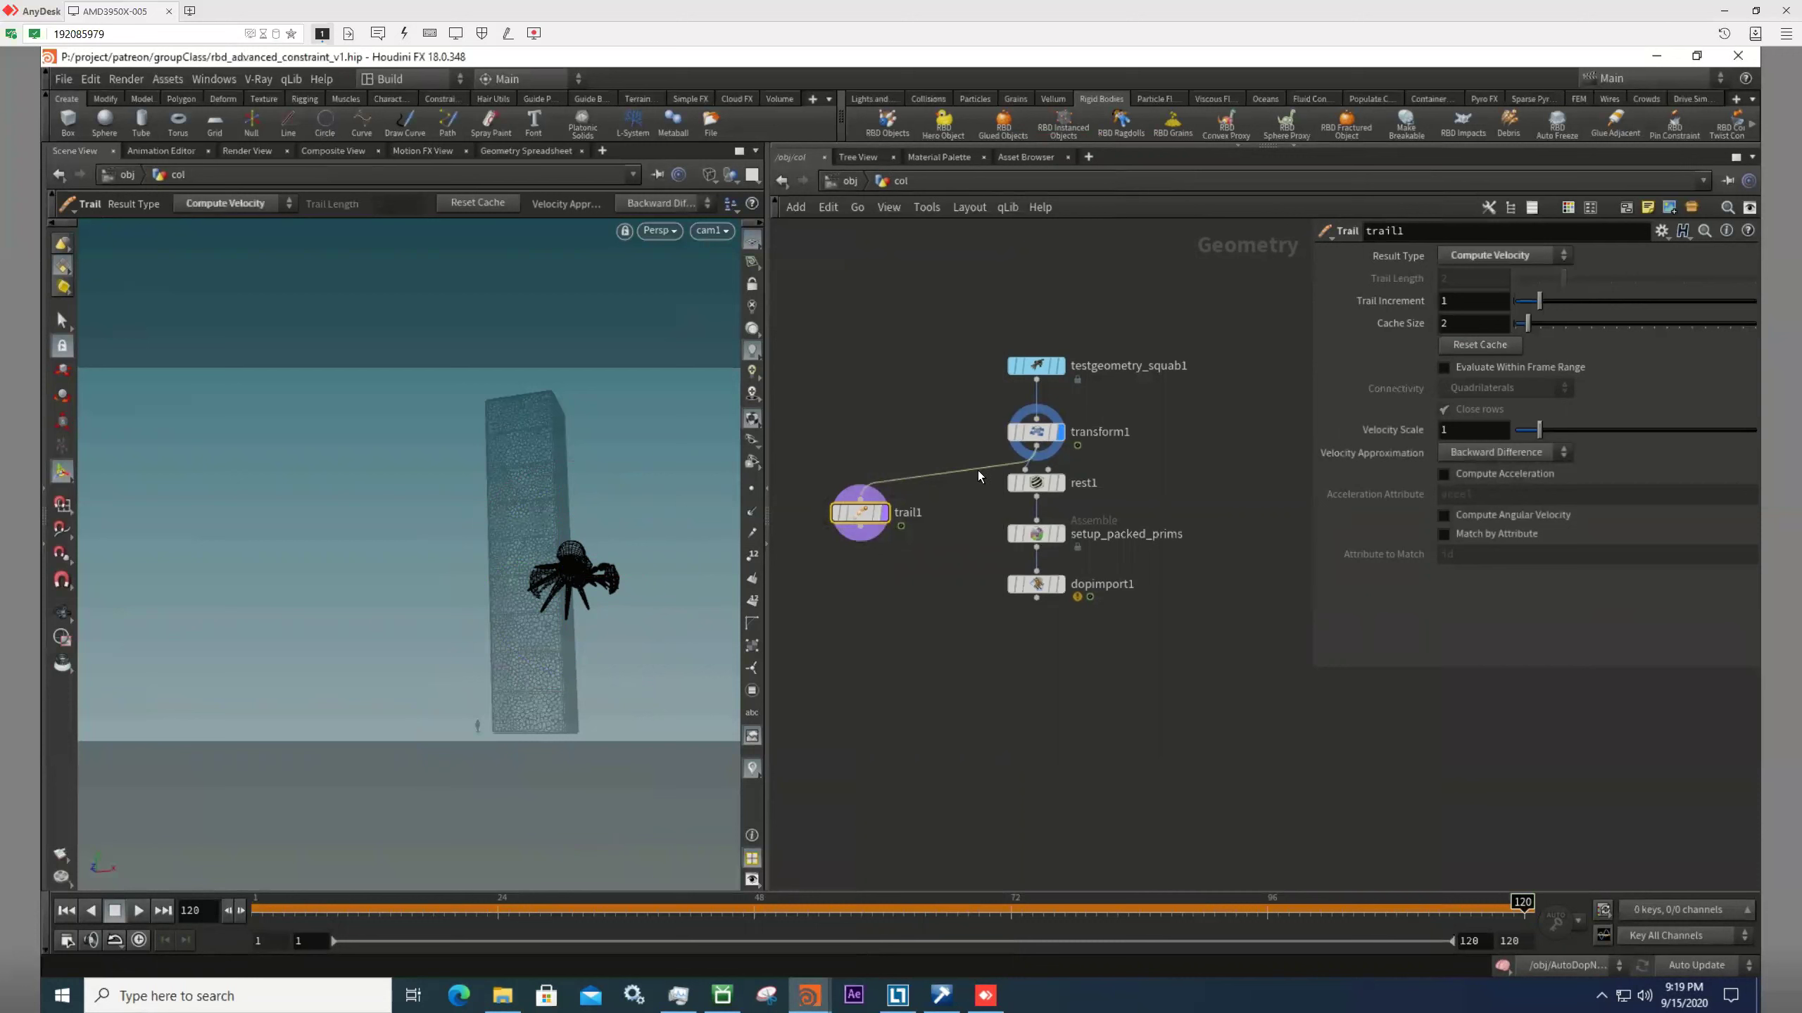
pyautogui.click(884, 512)
pyautogui.press('Up')
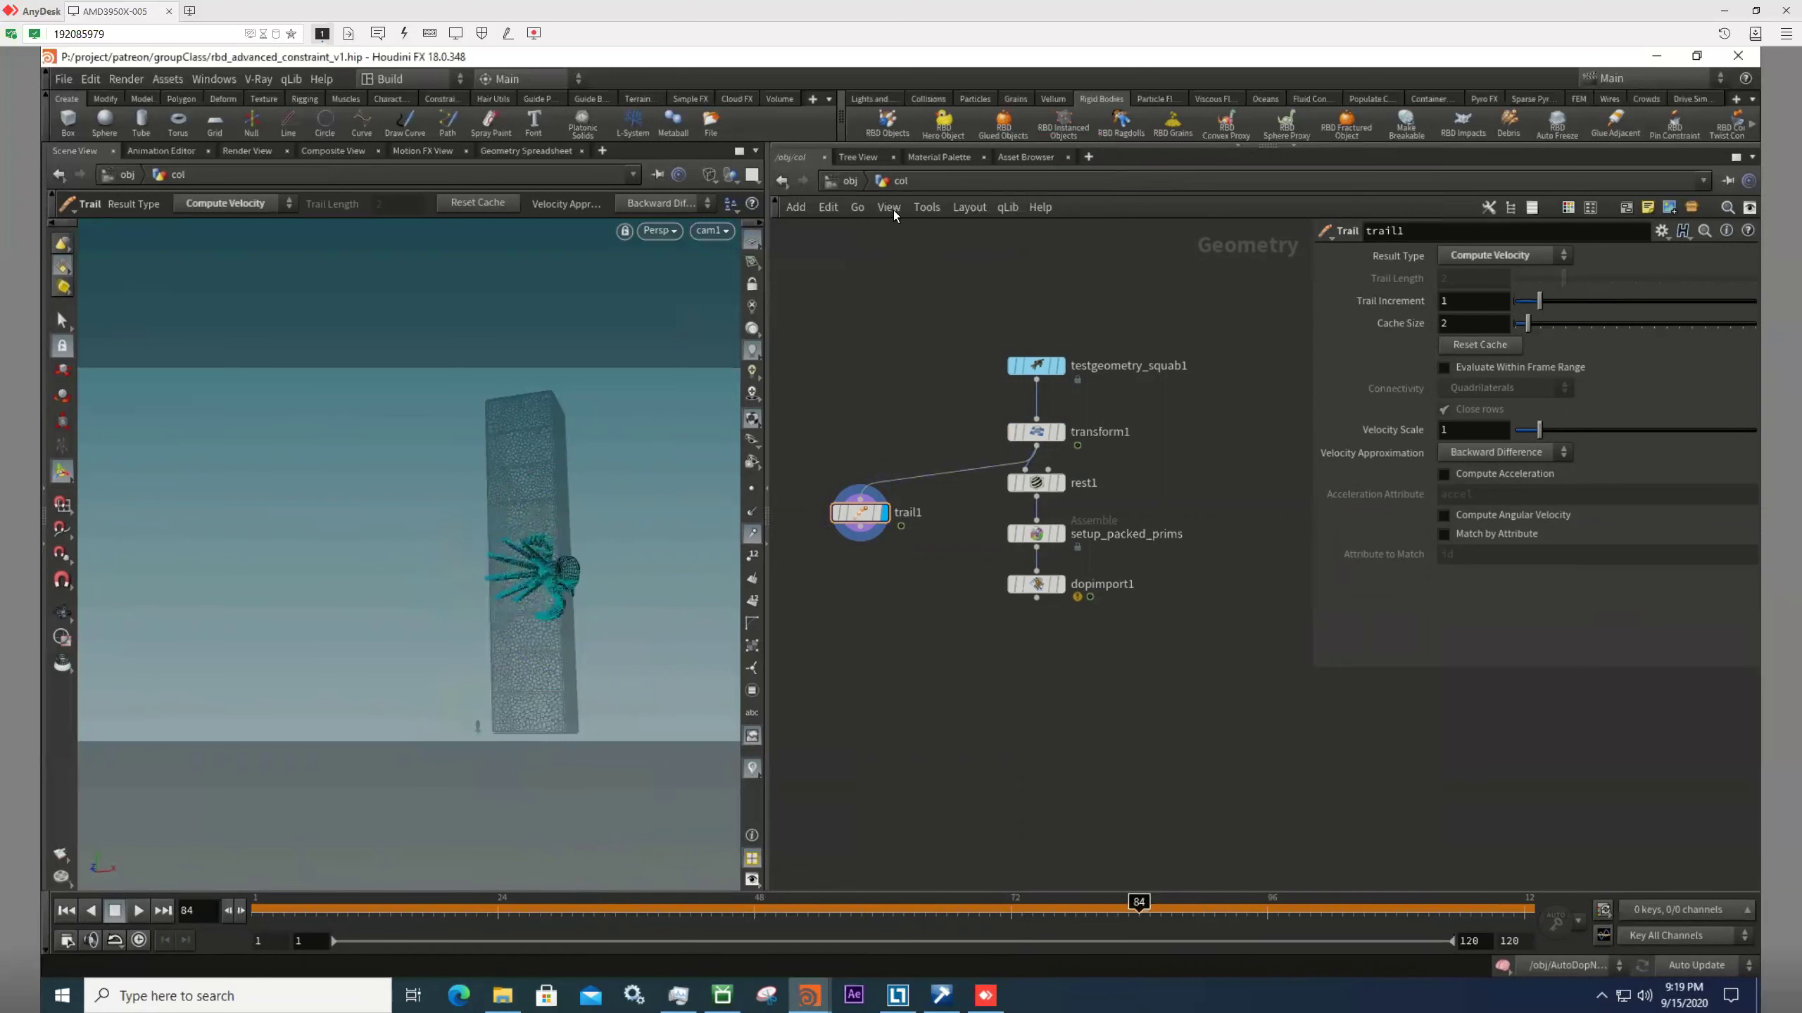
# Step: Wire trail1 between transform1 and rest1 inside col
pyautogui.press('u')
pyautogui.click(889, 334)
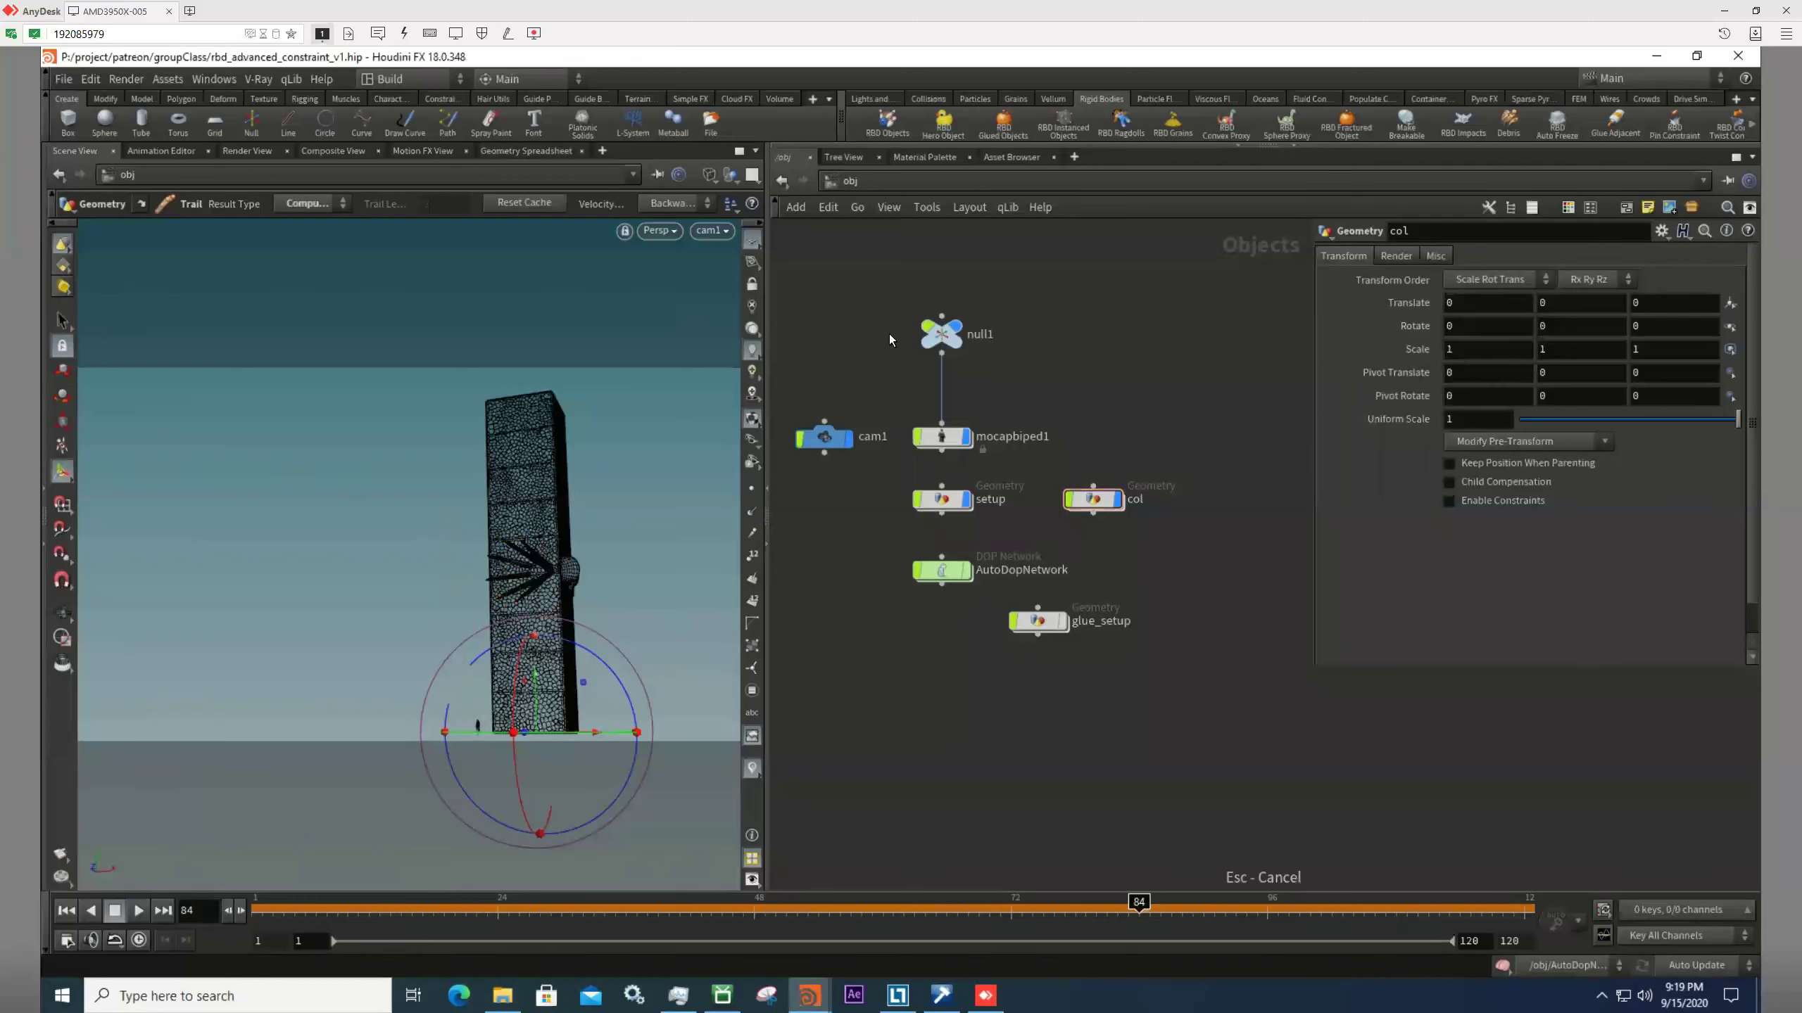
pyautogui.click(1081, 508)
pyautogui.press('i')
pyautogui.moveTo(1153, 733)
pyautogui.mouseDown()
pyautogui.moveTo(993, 470)
pyautogui.moveTo(1035, 585)
pyautogui.mouseUp()
pyautogui.moveTo(873, 523); pyautogui.dragTo(1050, 518)
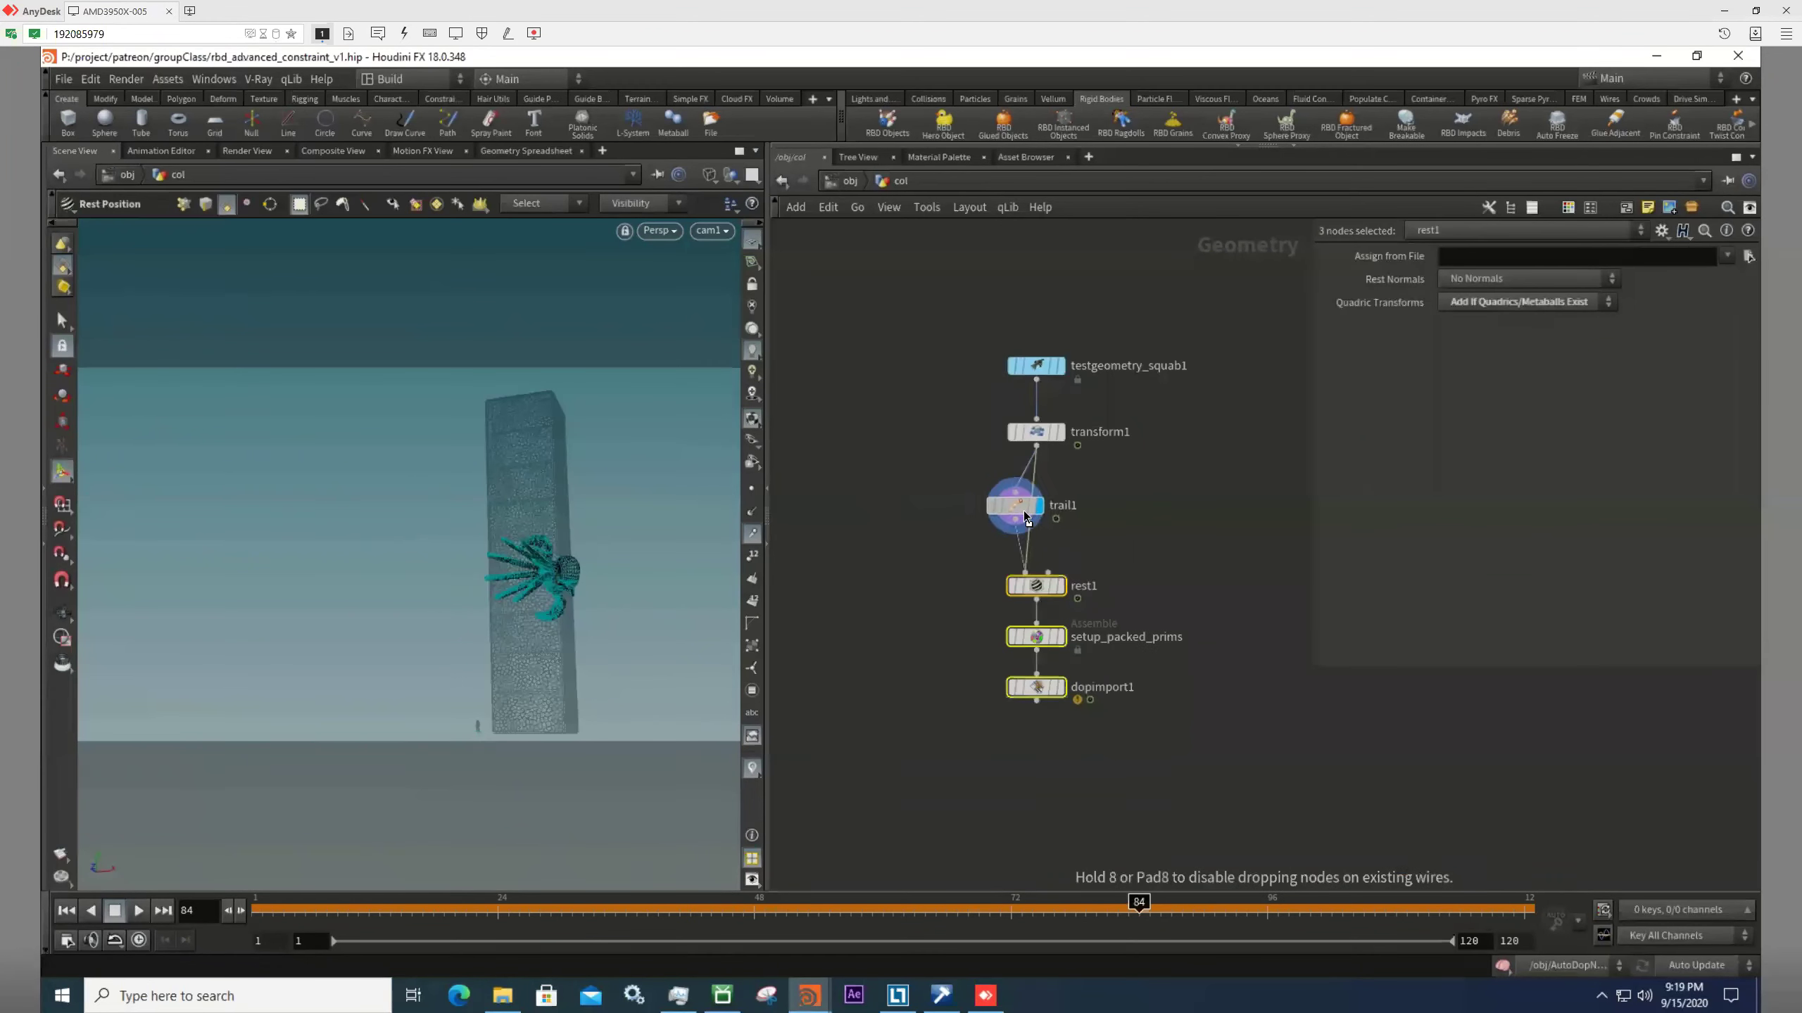
# Step: Add a Null after trail1 named RENDER with the render flag, then return to object level
pyautogui.press('Tab')
pyautogui.write('nul')
pyautogui.press('Return')
pyautogui.click(907, 587)
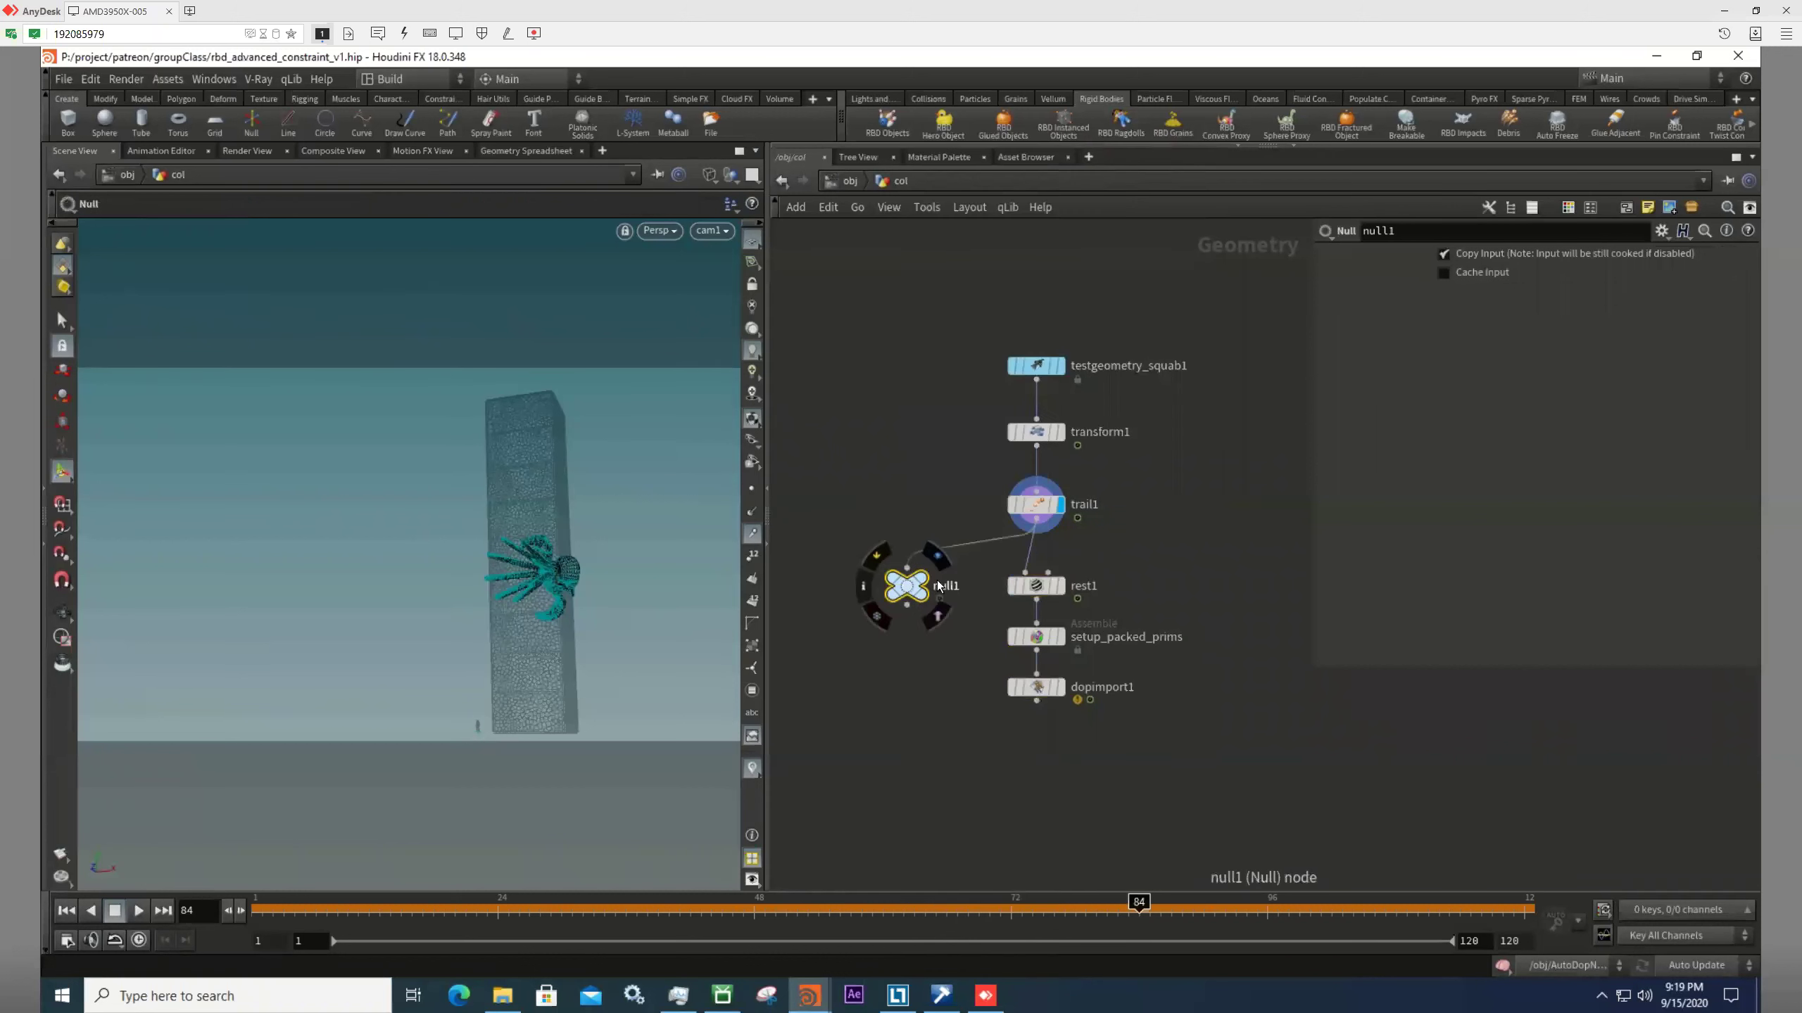
pyautogui.keyDown('ctrl'); pyautogui.click(936, 561); pyautogui.keyUp('ctrl')
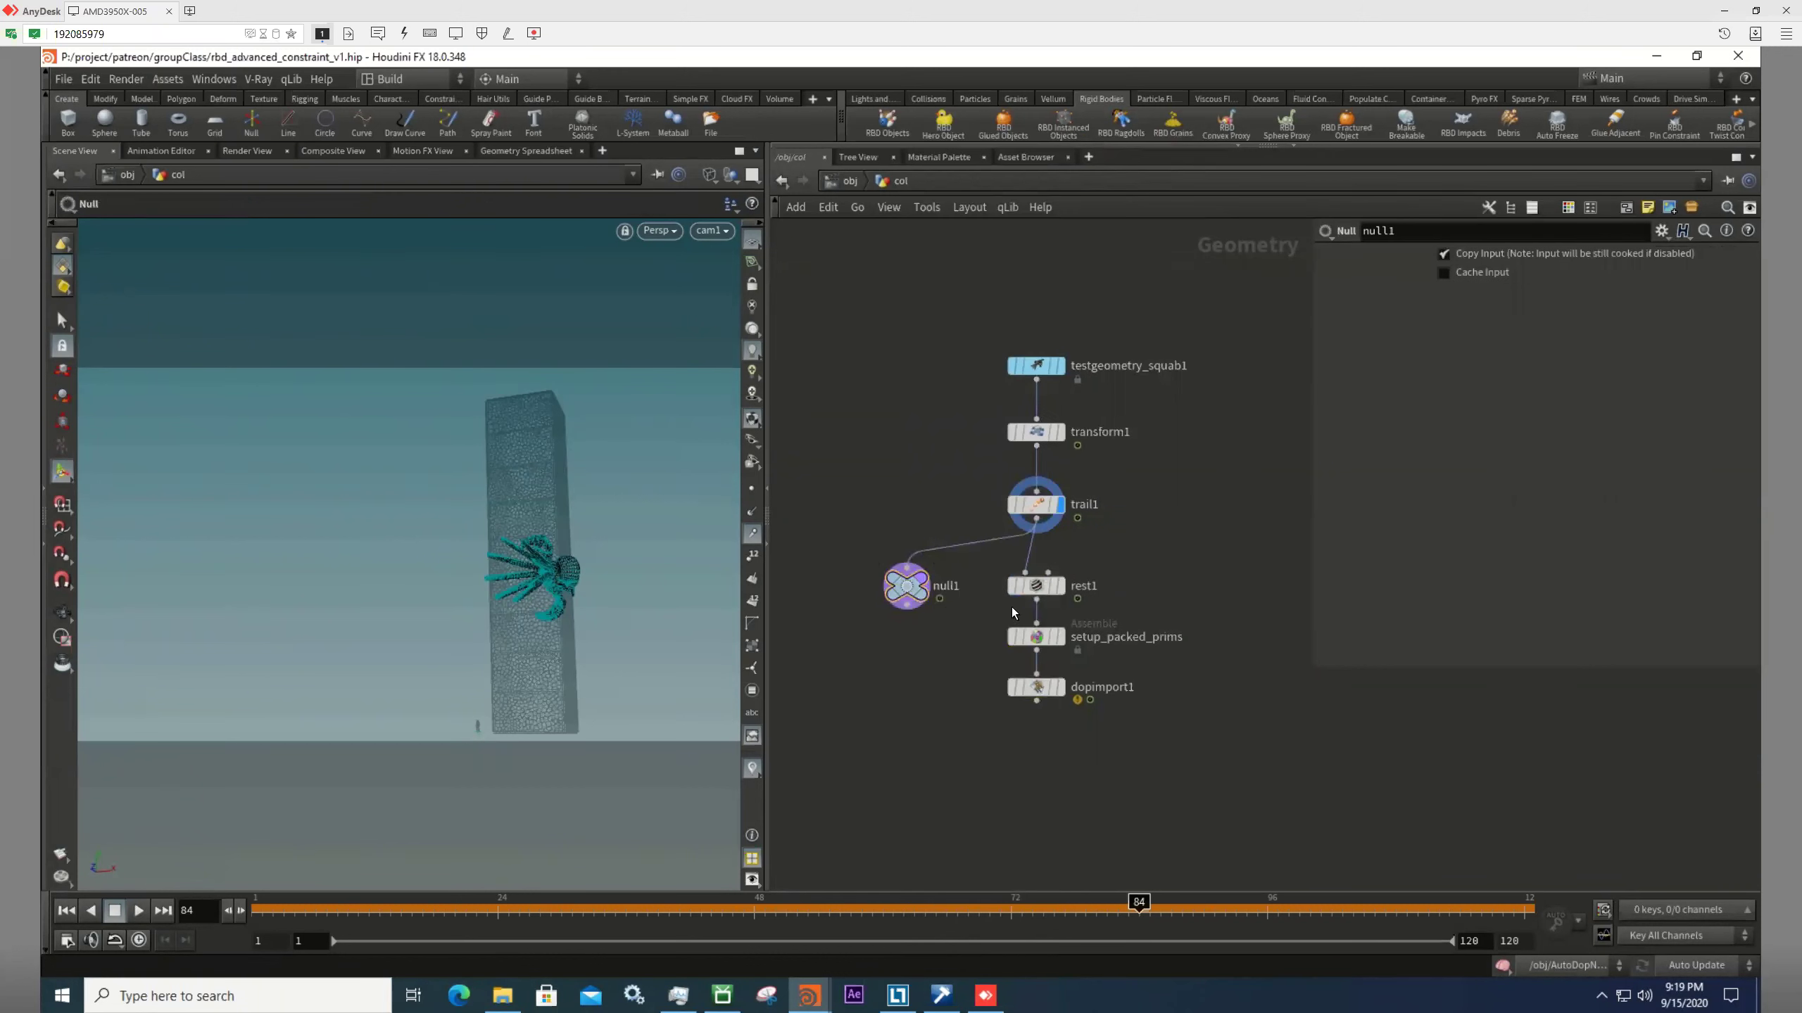
pyautogui.doubleClick(947, 587)
pyautogui.write('RENDER')
pyautogui.press('Return')
pyautogui.click(834, 183)
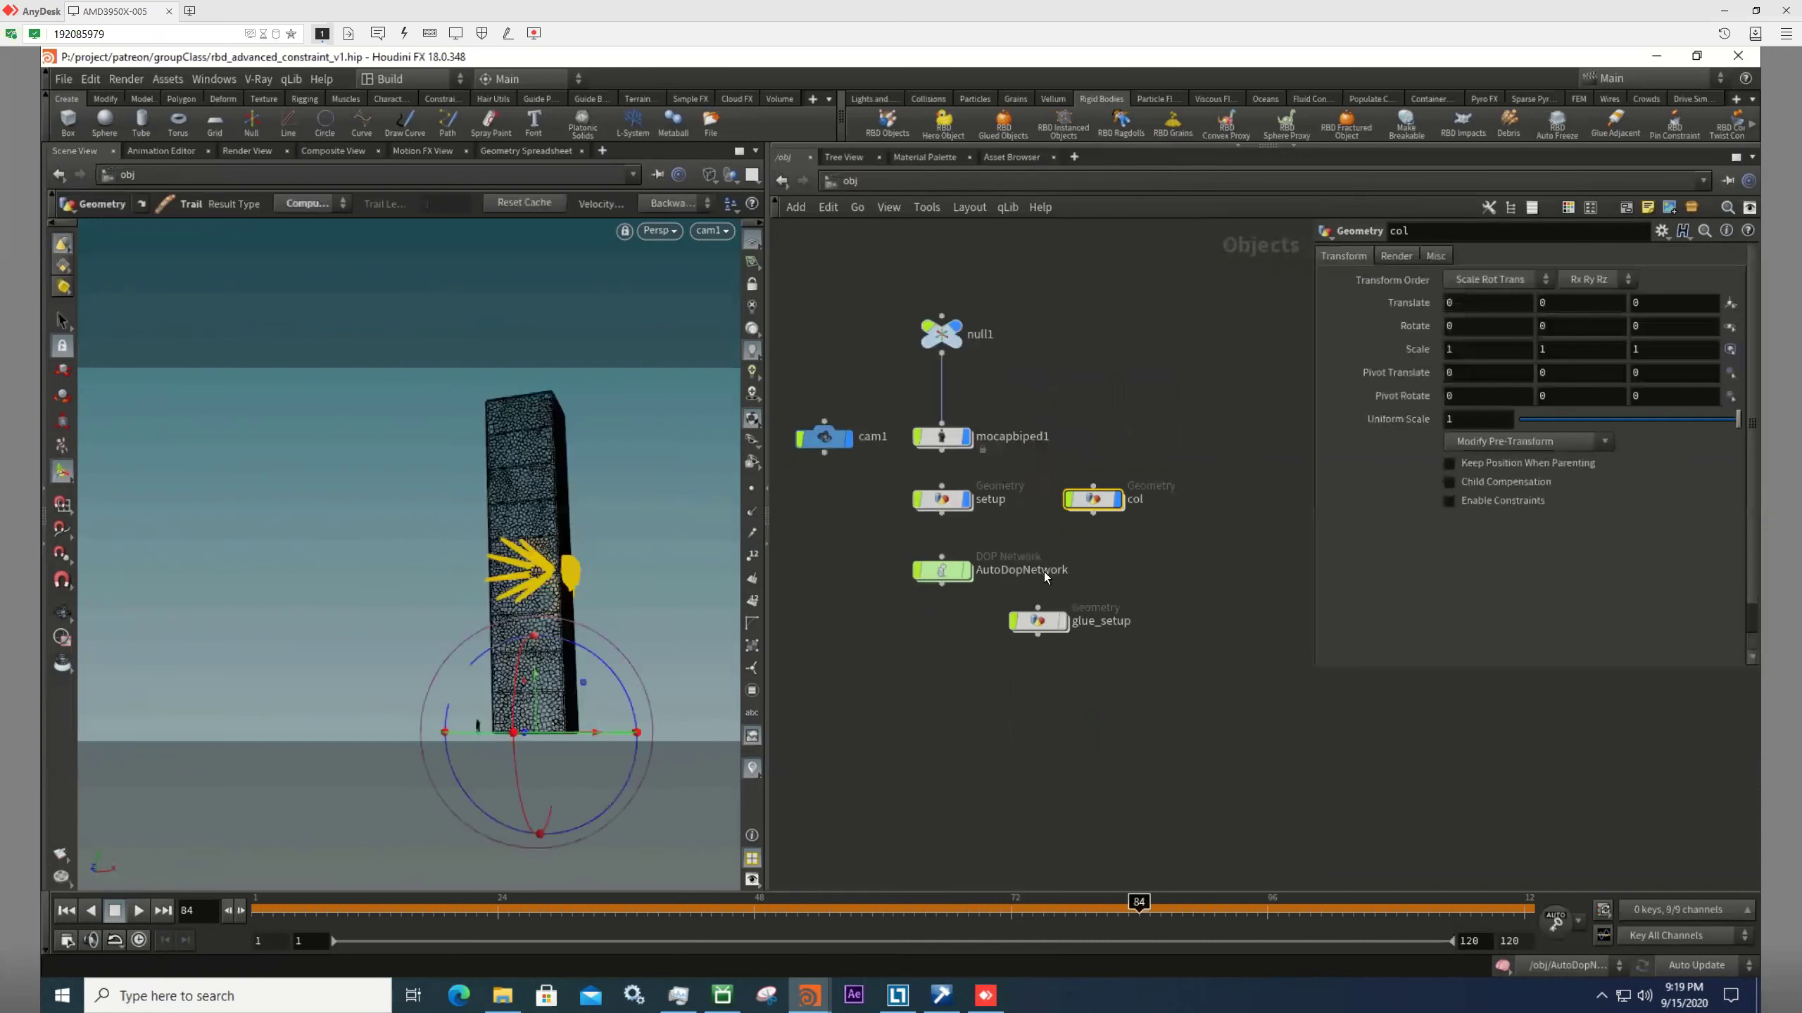
# Step: Inside setup, add a File Cache node below dopimport1
pyautogui.doubleClick(956, 505)
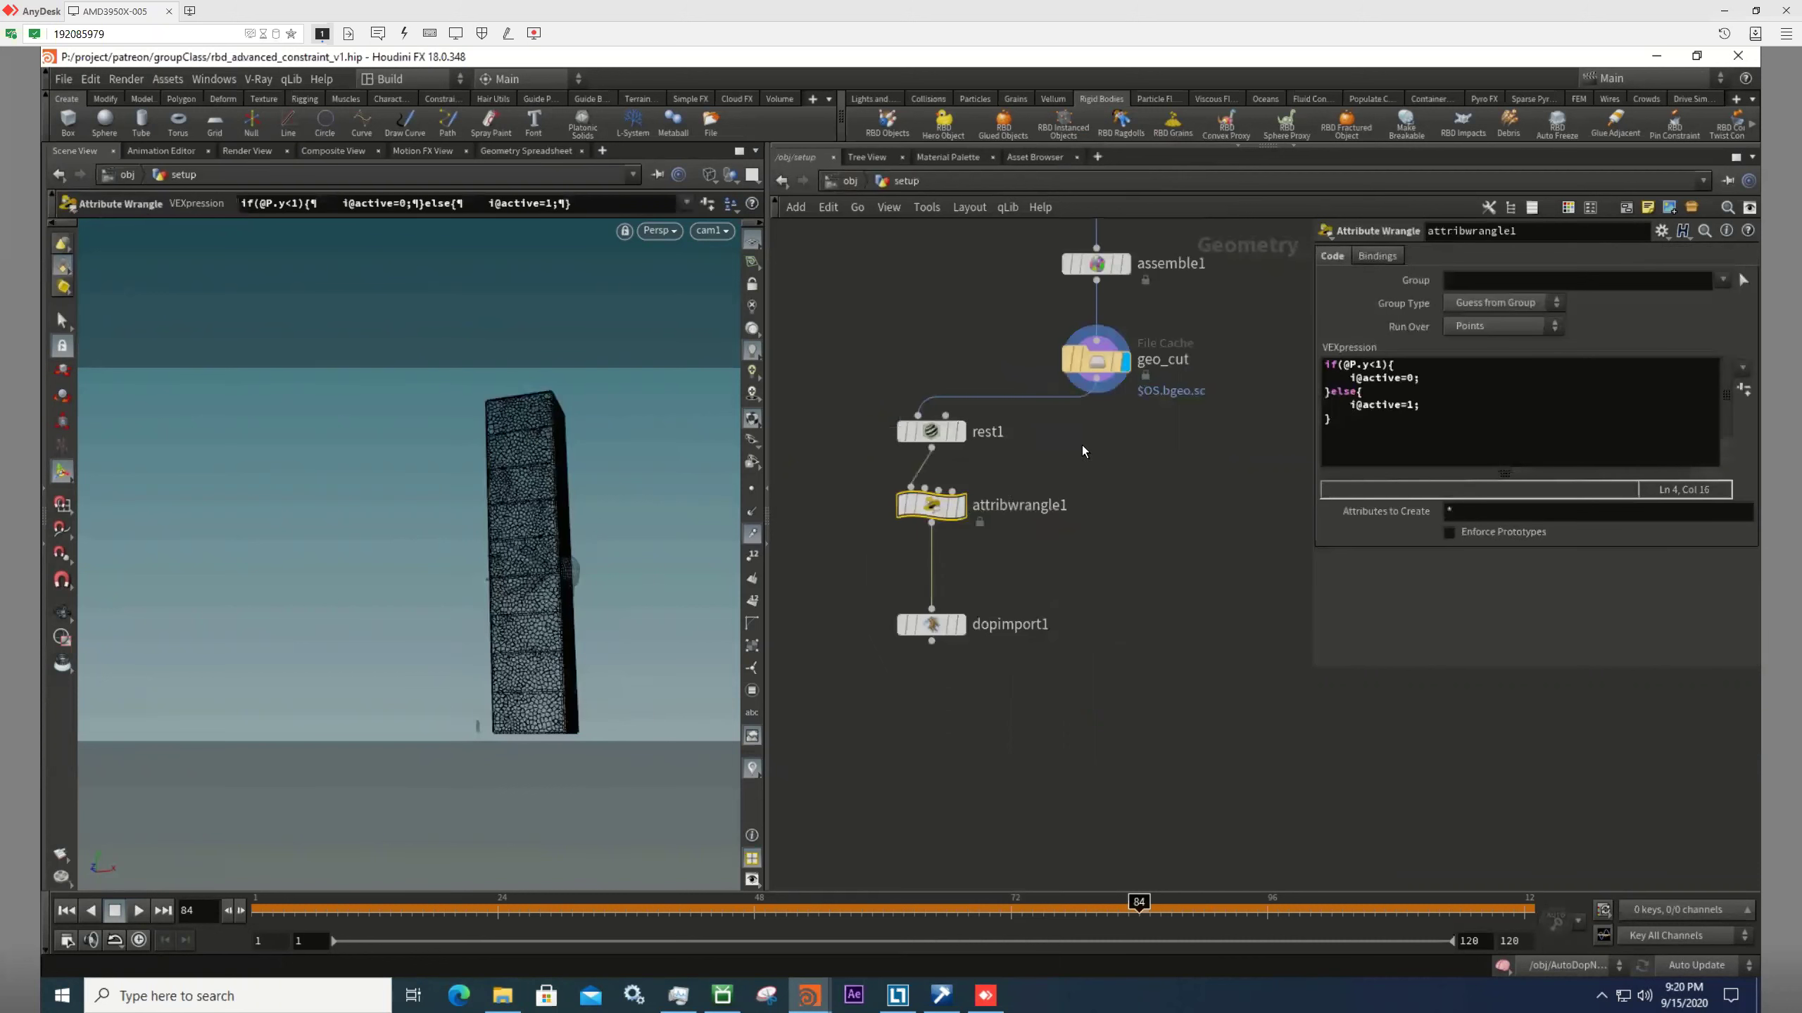
pyautogui.rightClick(1093, 627)
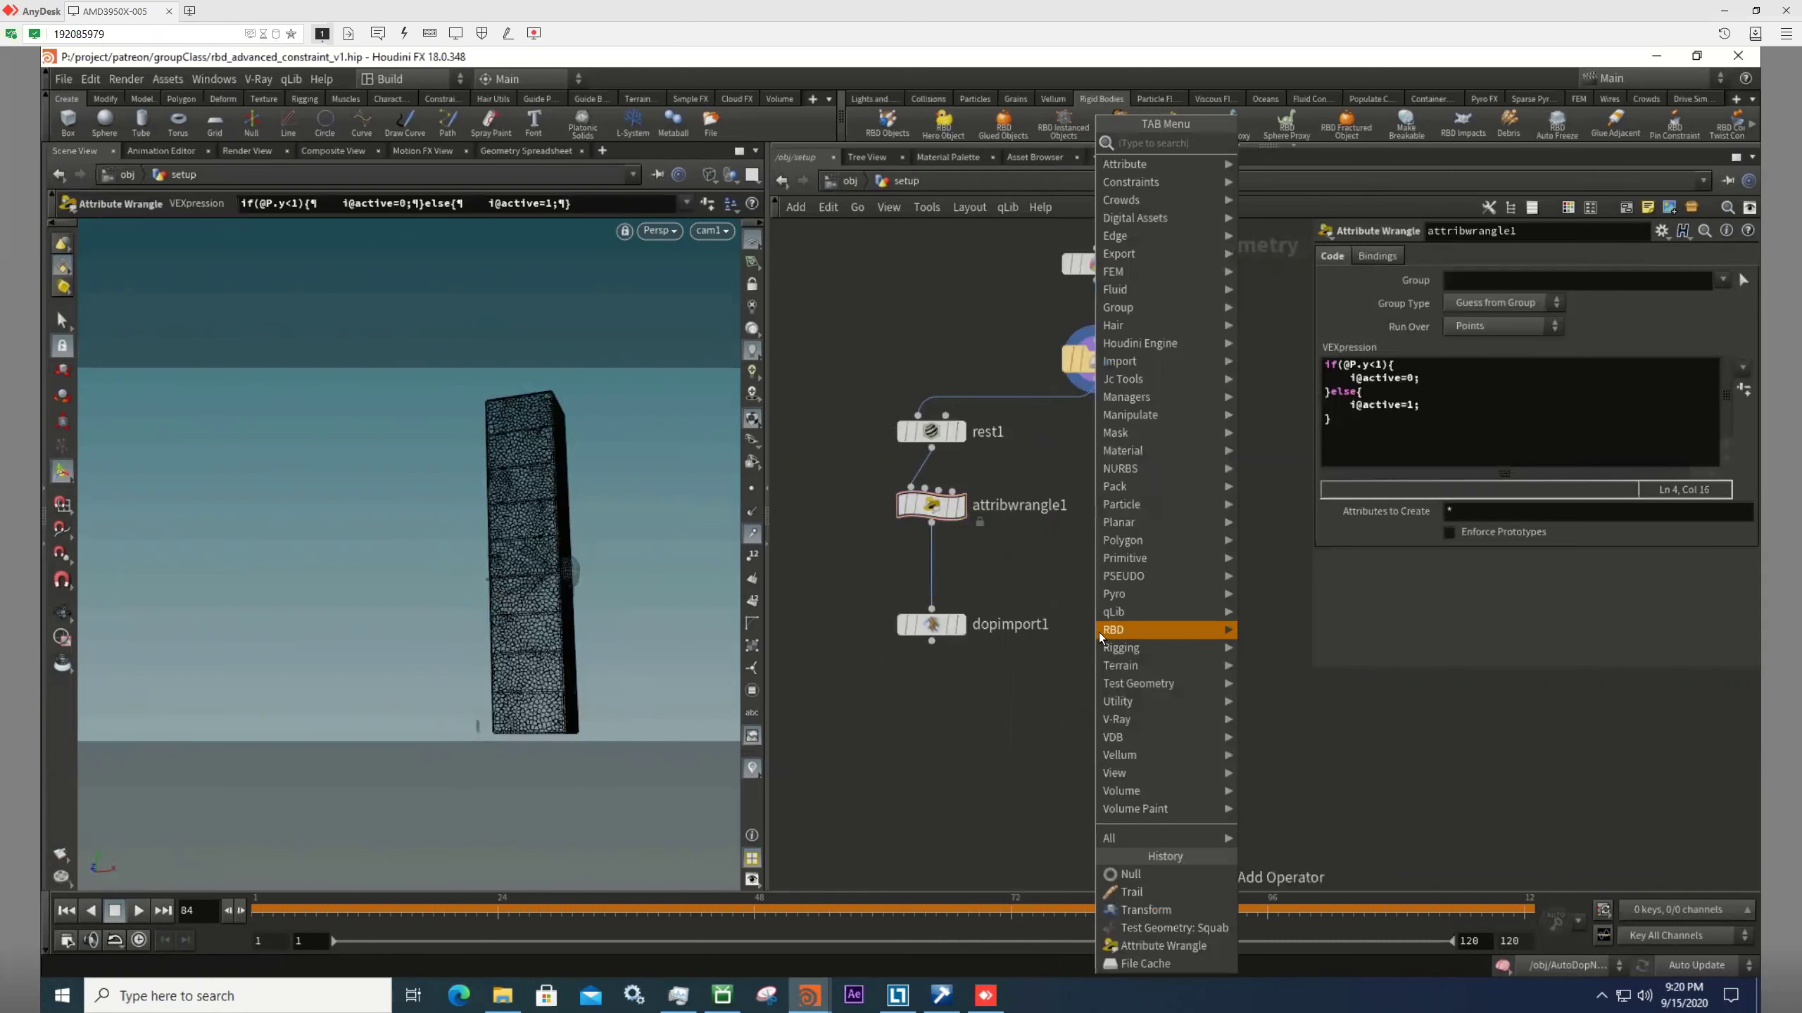
pyautogui.click(1019, 702)
pyautogui.moveTo(1073, 636); pyautogui.dragTo(1033, 620, button='middle')
pyautogui.press('Tab')
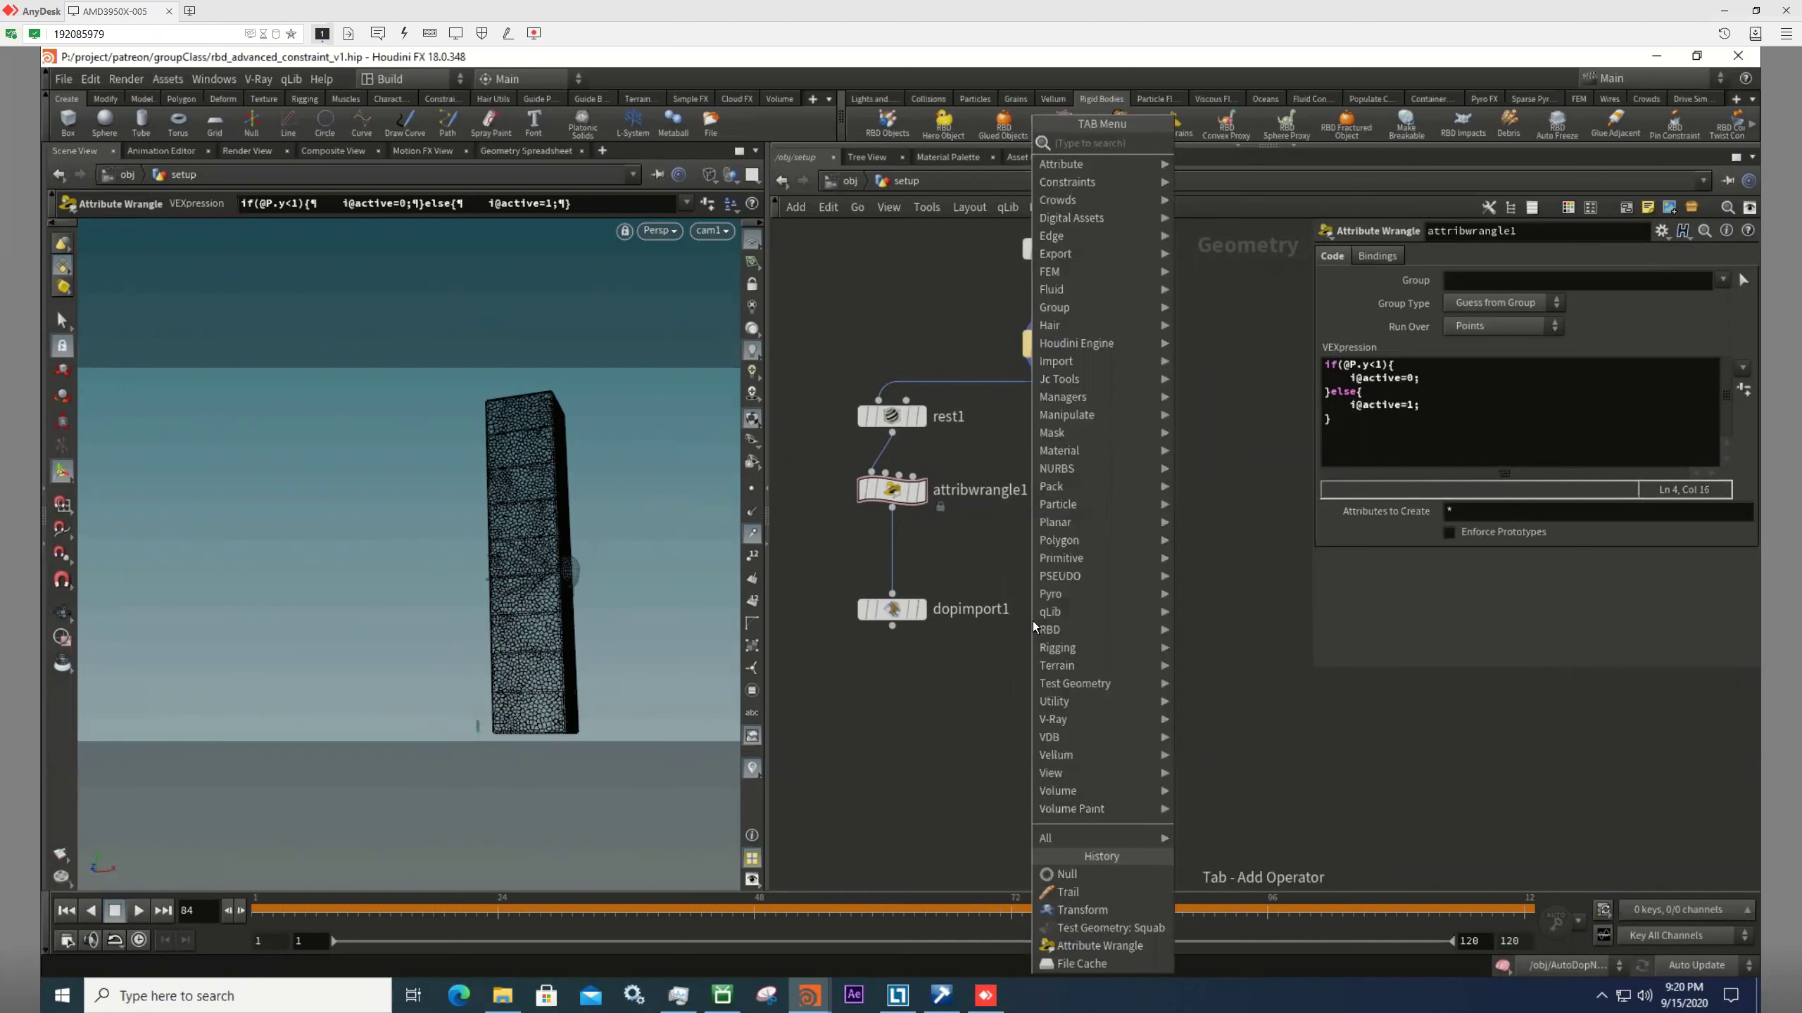
pyautogui.click(1033, 621)
pyautogui.click(898, 727)
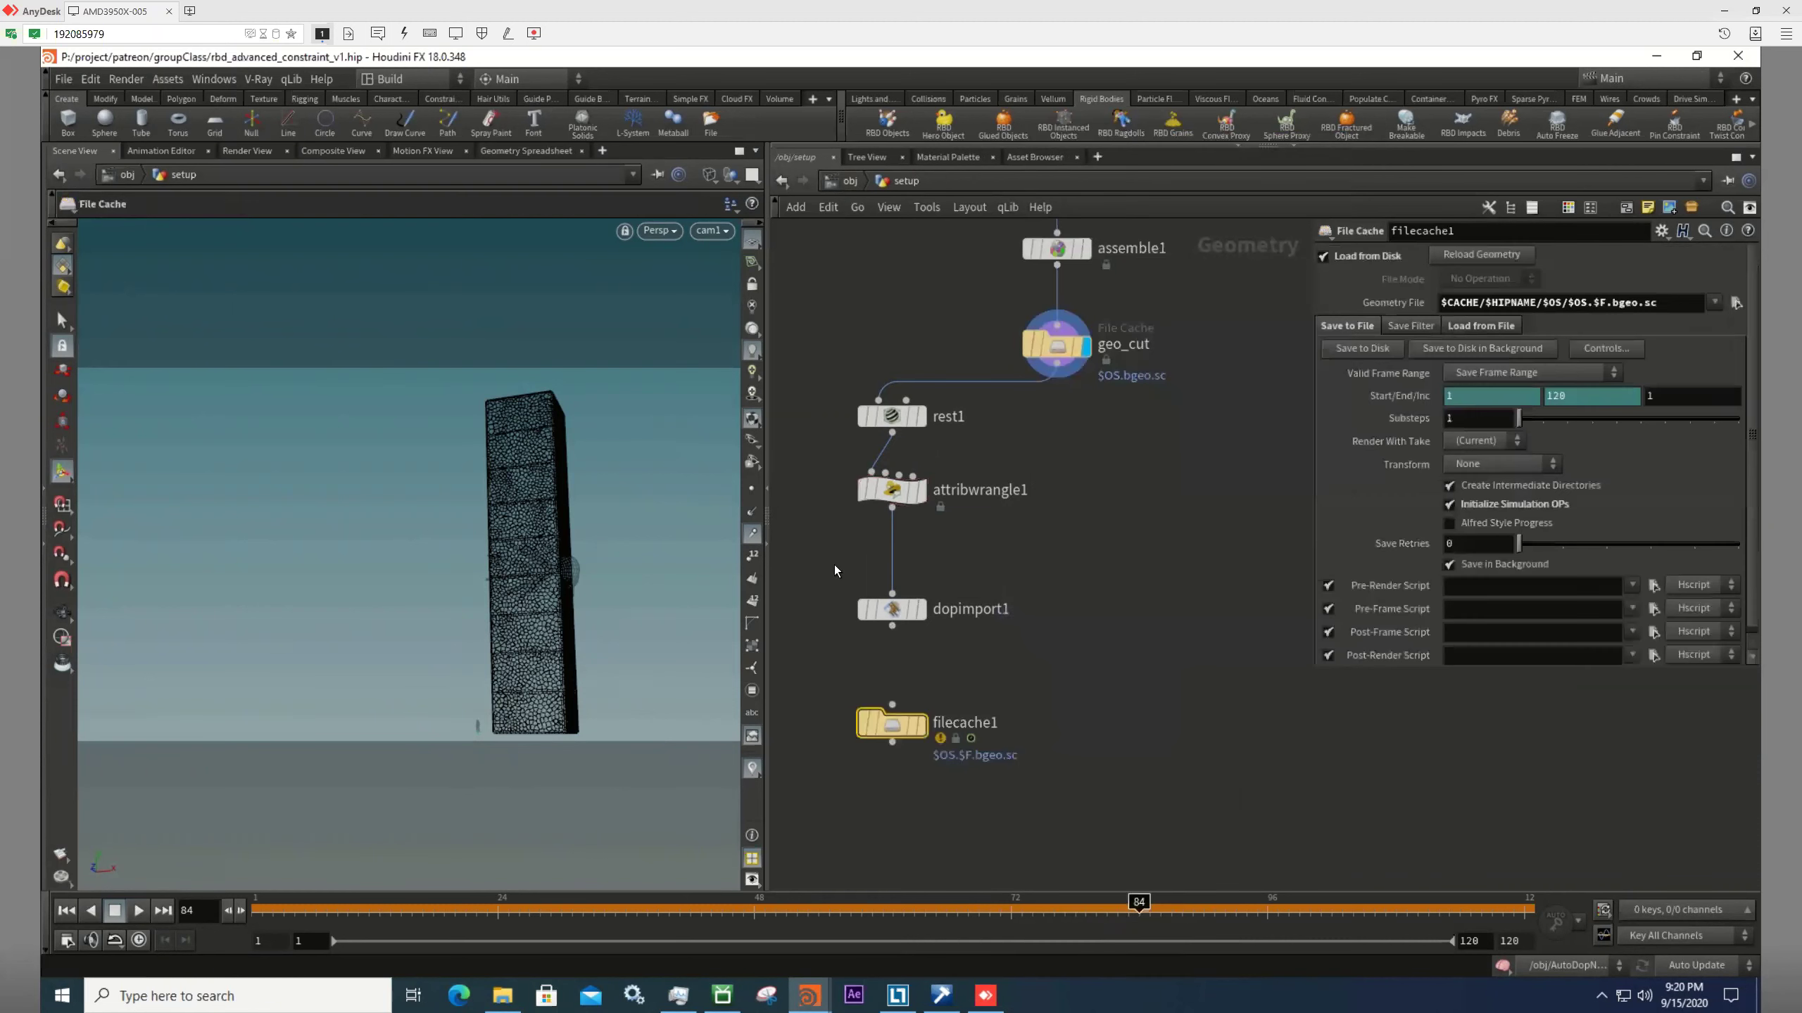
# Step: Make dopimport1 import points representing objects, wire it into the cache, and name it rbd_points
pyautogui.click(892, 608)
pyautogui.click(1491, 326)
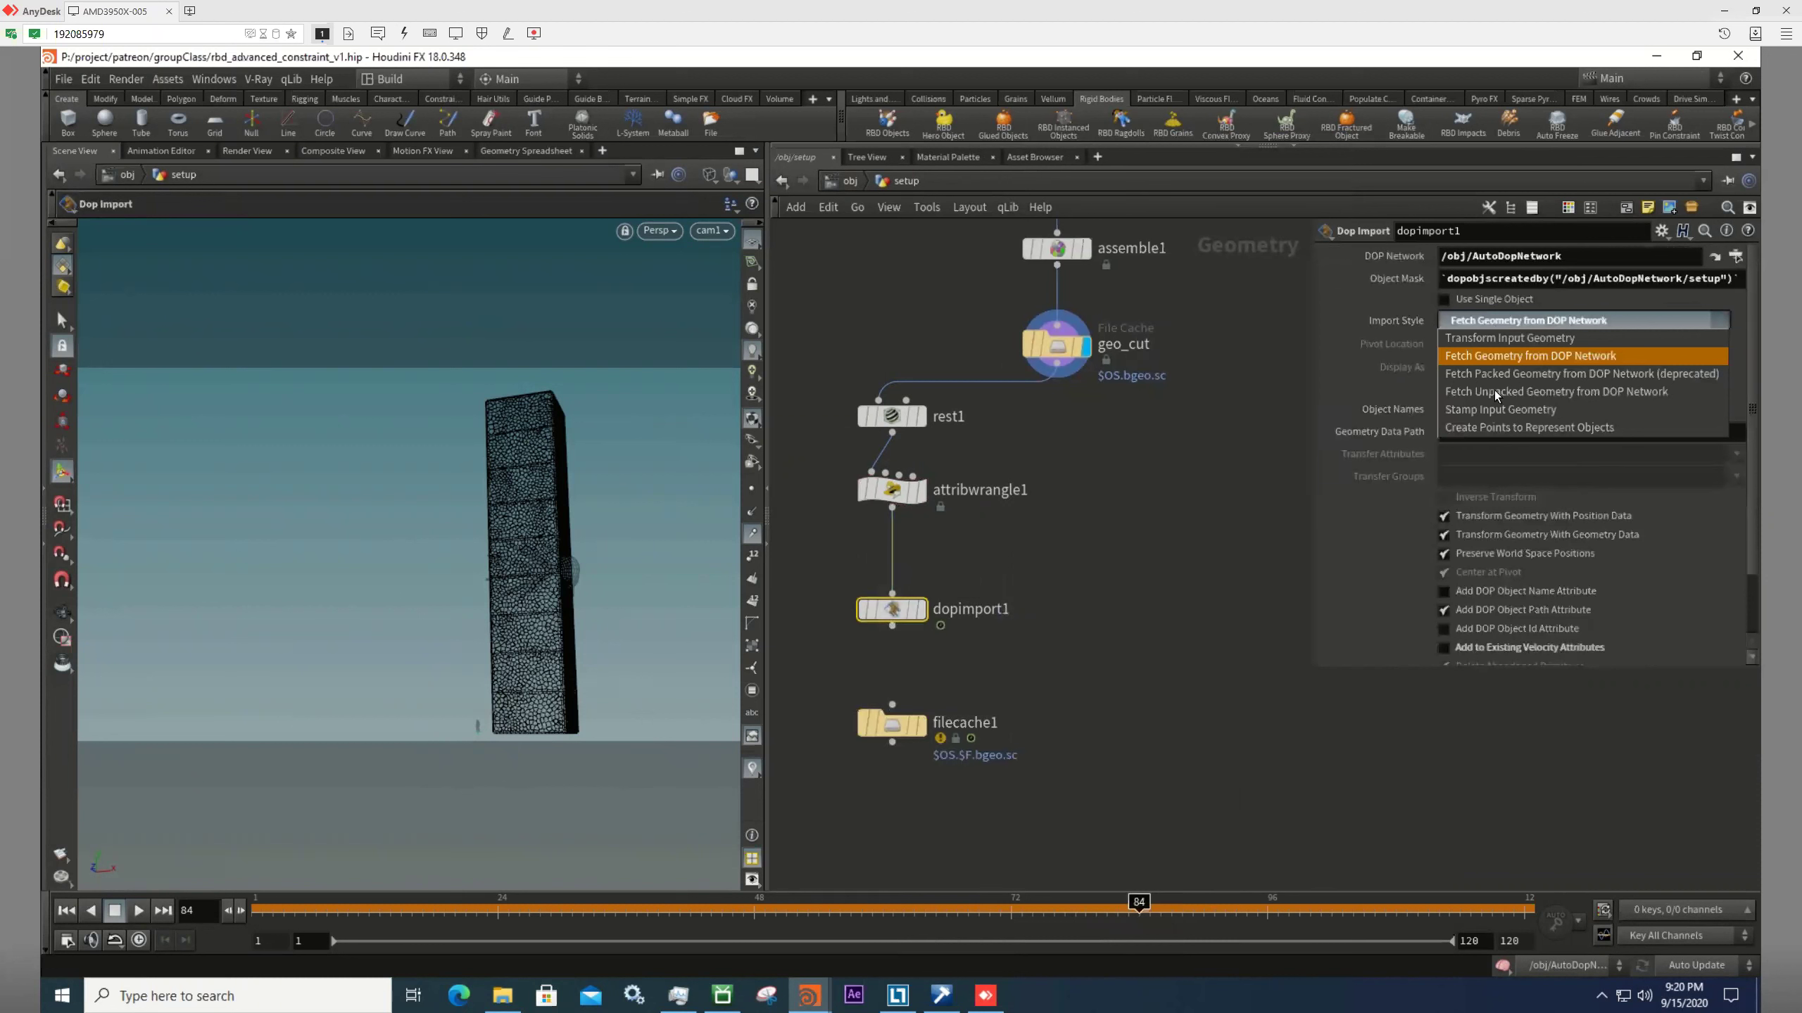
pyautogui.click(1495, 426)
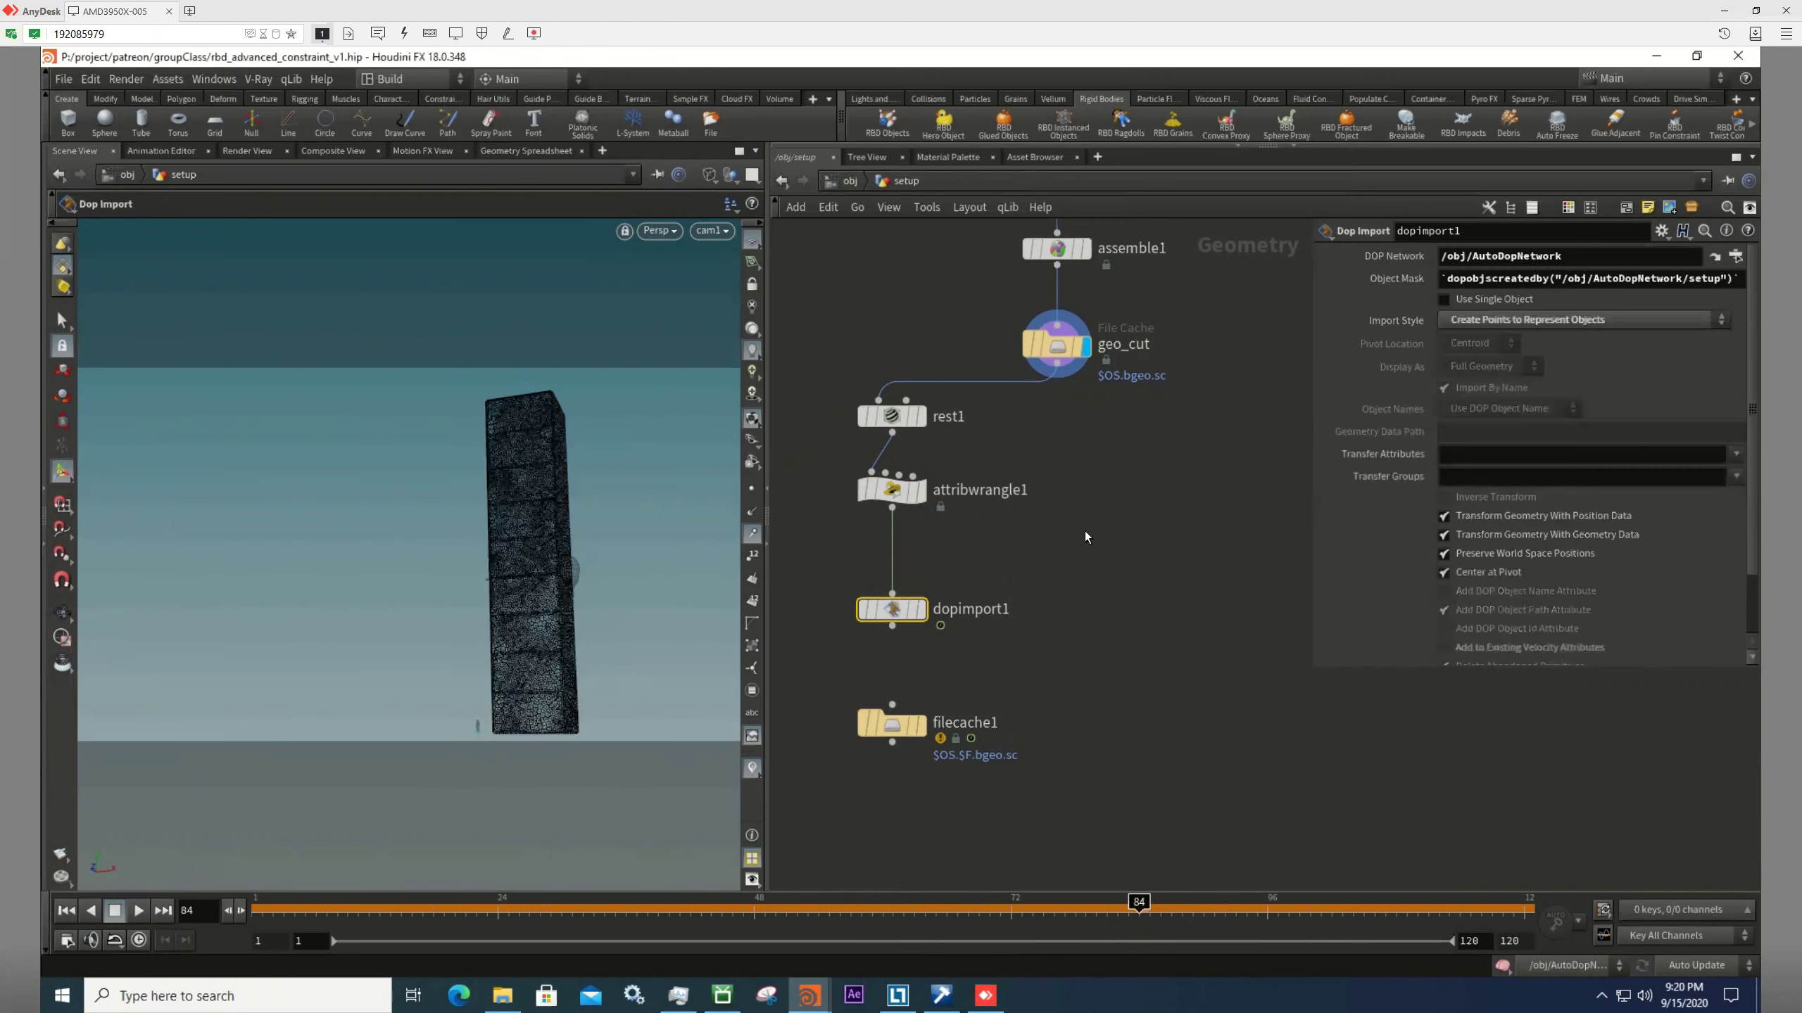
pyautogui.click(895, 643)
pyautogui.moveTo(892, 705); pyautogui.dragTo(892, 626)
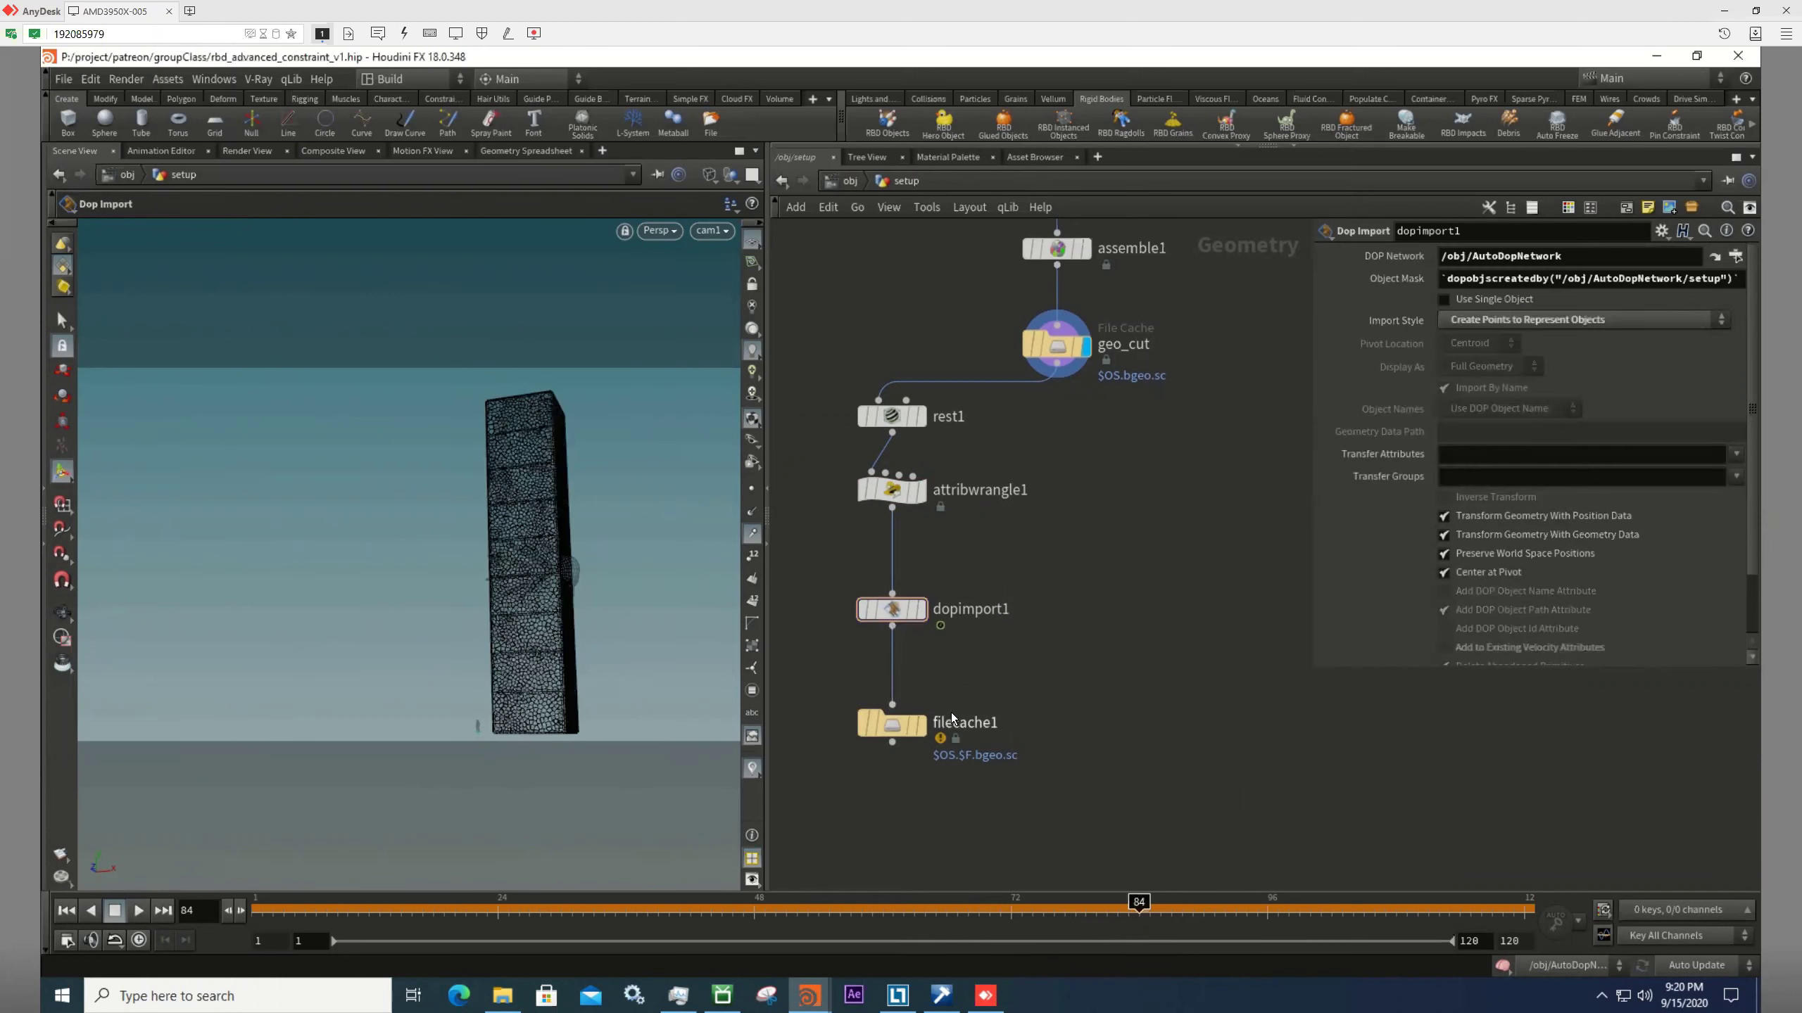
pyautogui.doubleClick(969, 721)
pyautogui.write('rbd')
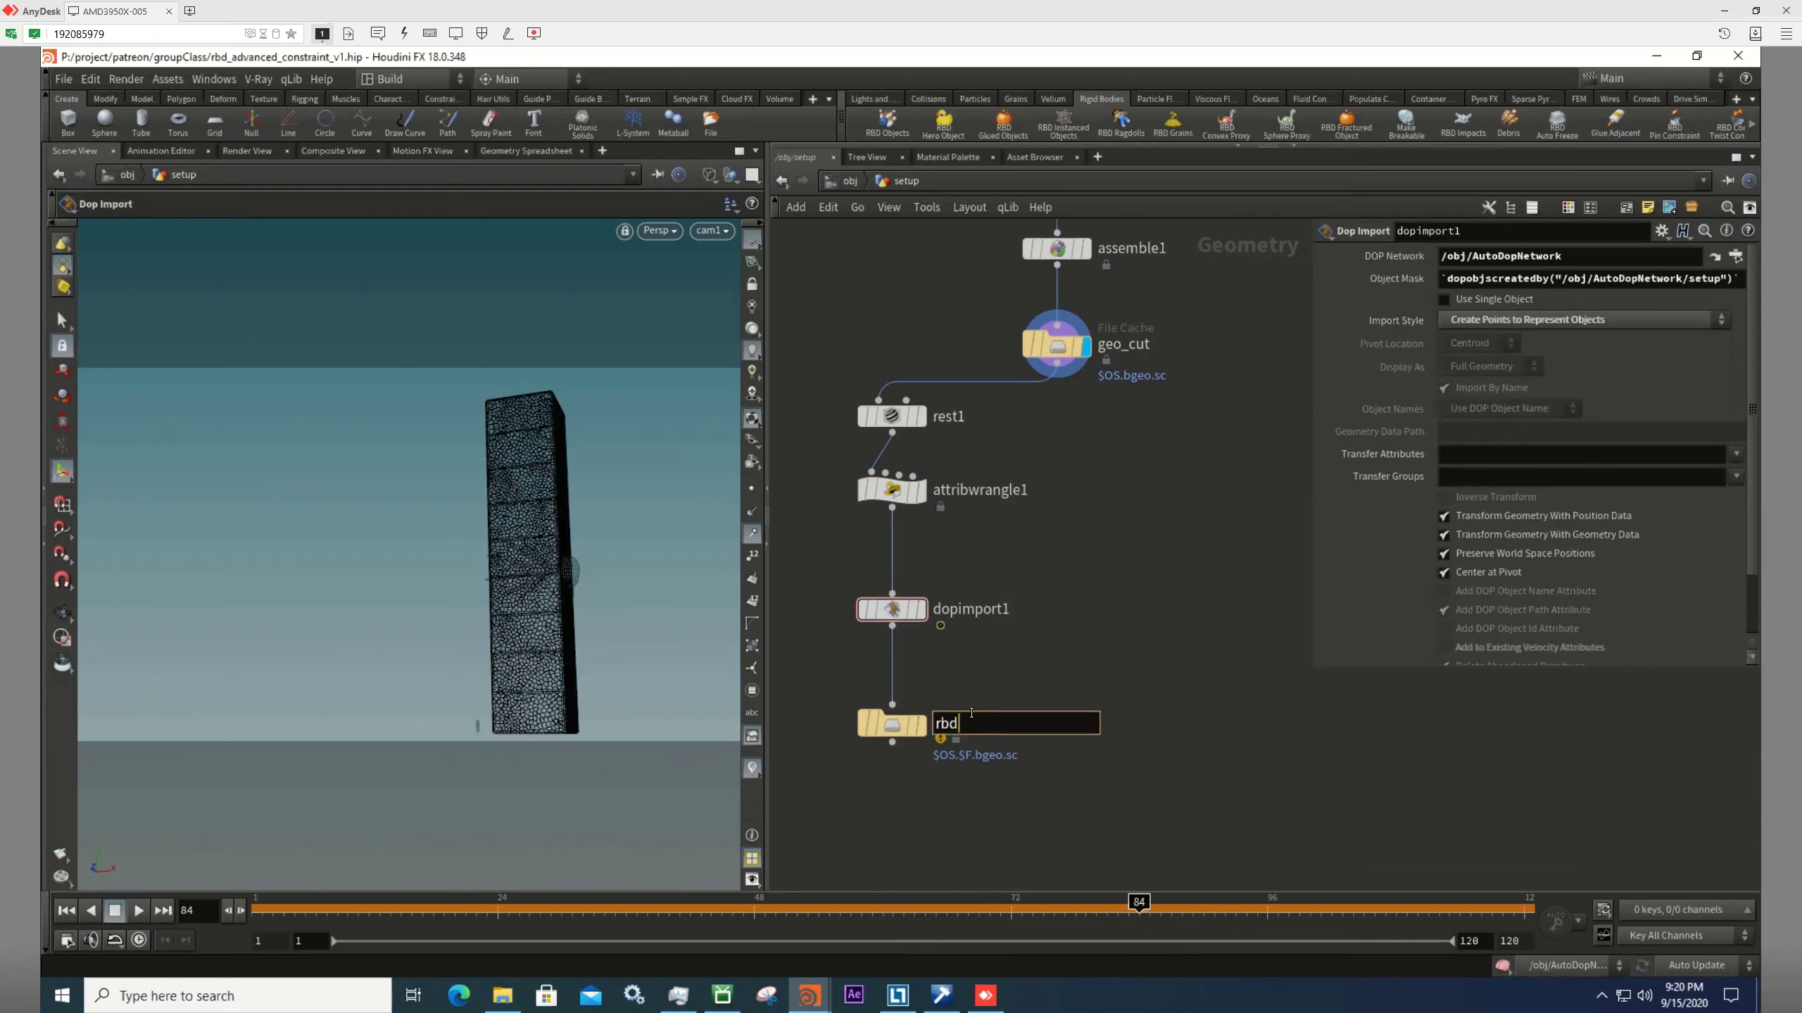
pyautogui.write('nts')
pyautogui.press('Return')
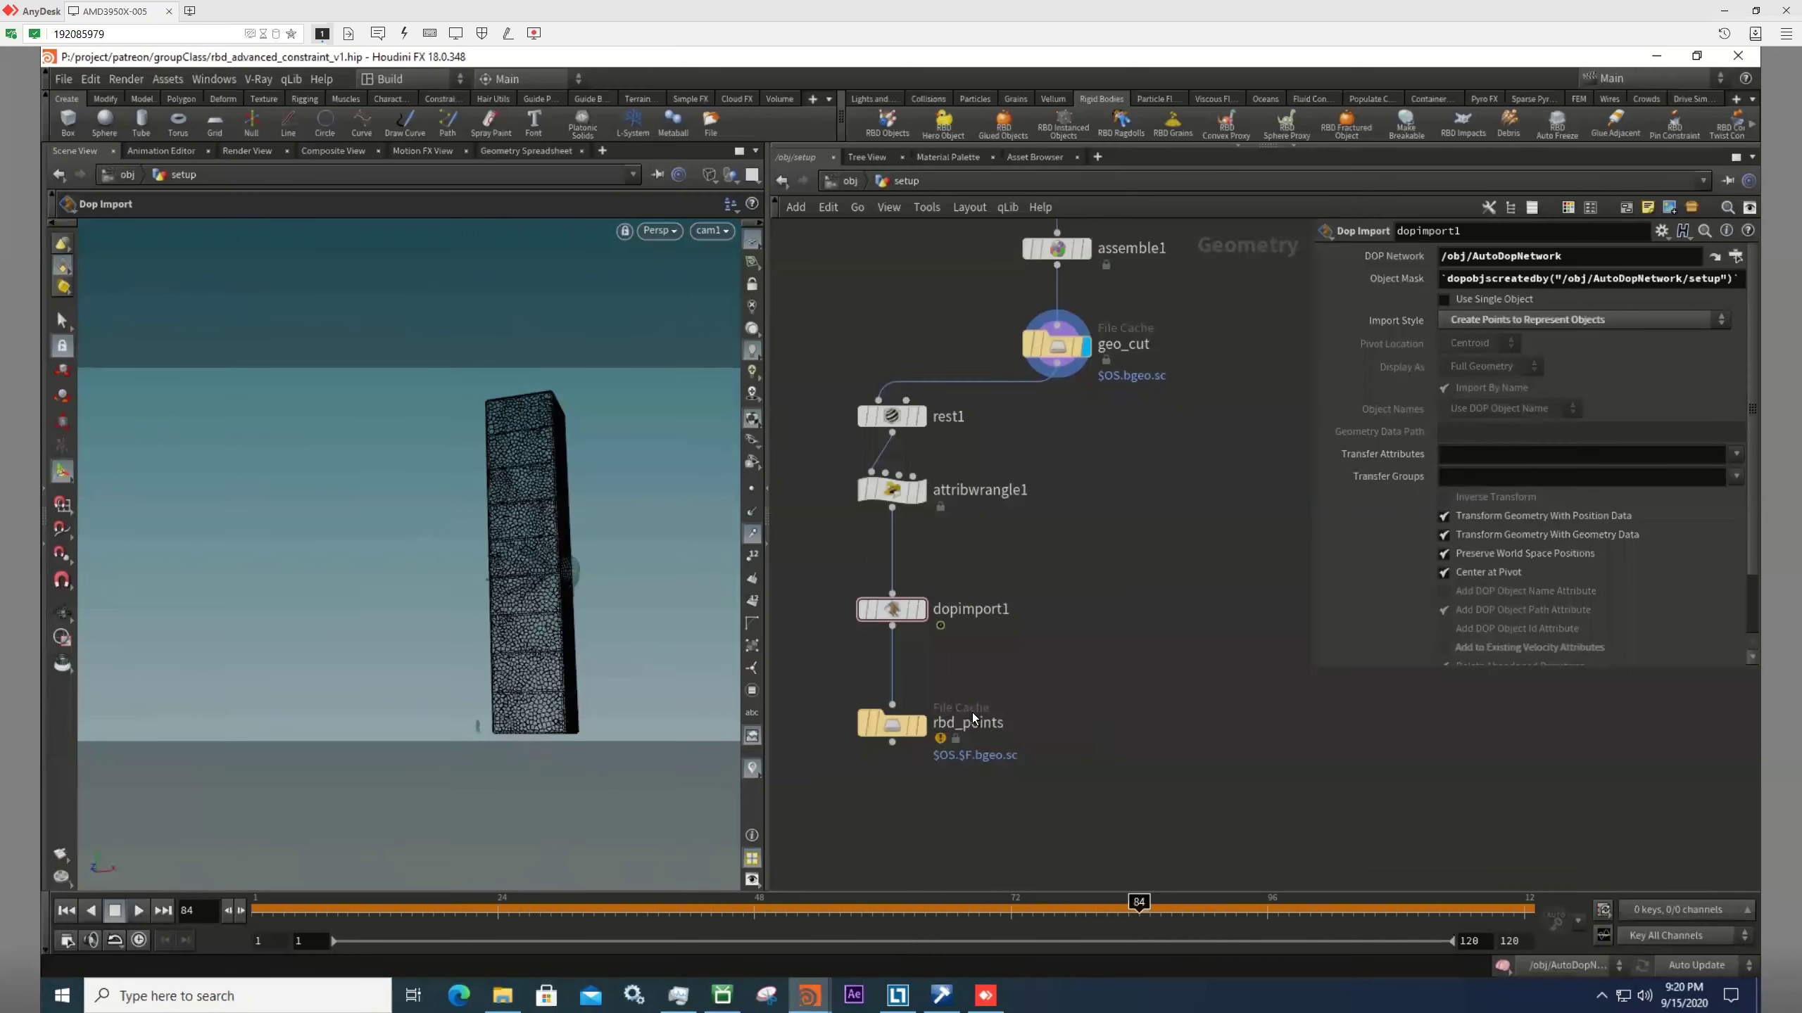
# Step: Add a Transform Pieces node fed by geo_cut and rbd_points, and display its result
pyautogui.press('Tab')
pyautogui.write('tran')
pyautogui.press('Down')
pyautogui.press('Down')
pyautogui.press('Down')
pyautogui.press('Return')
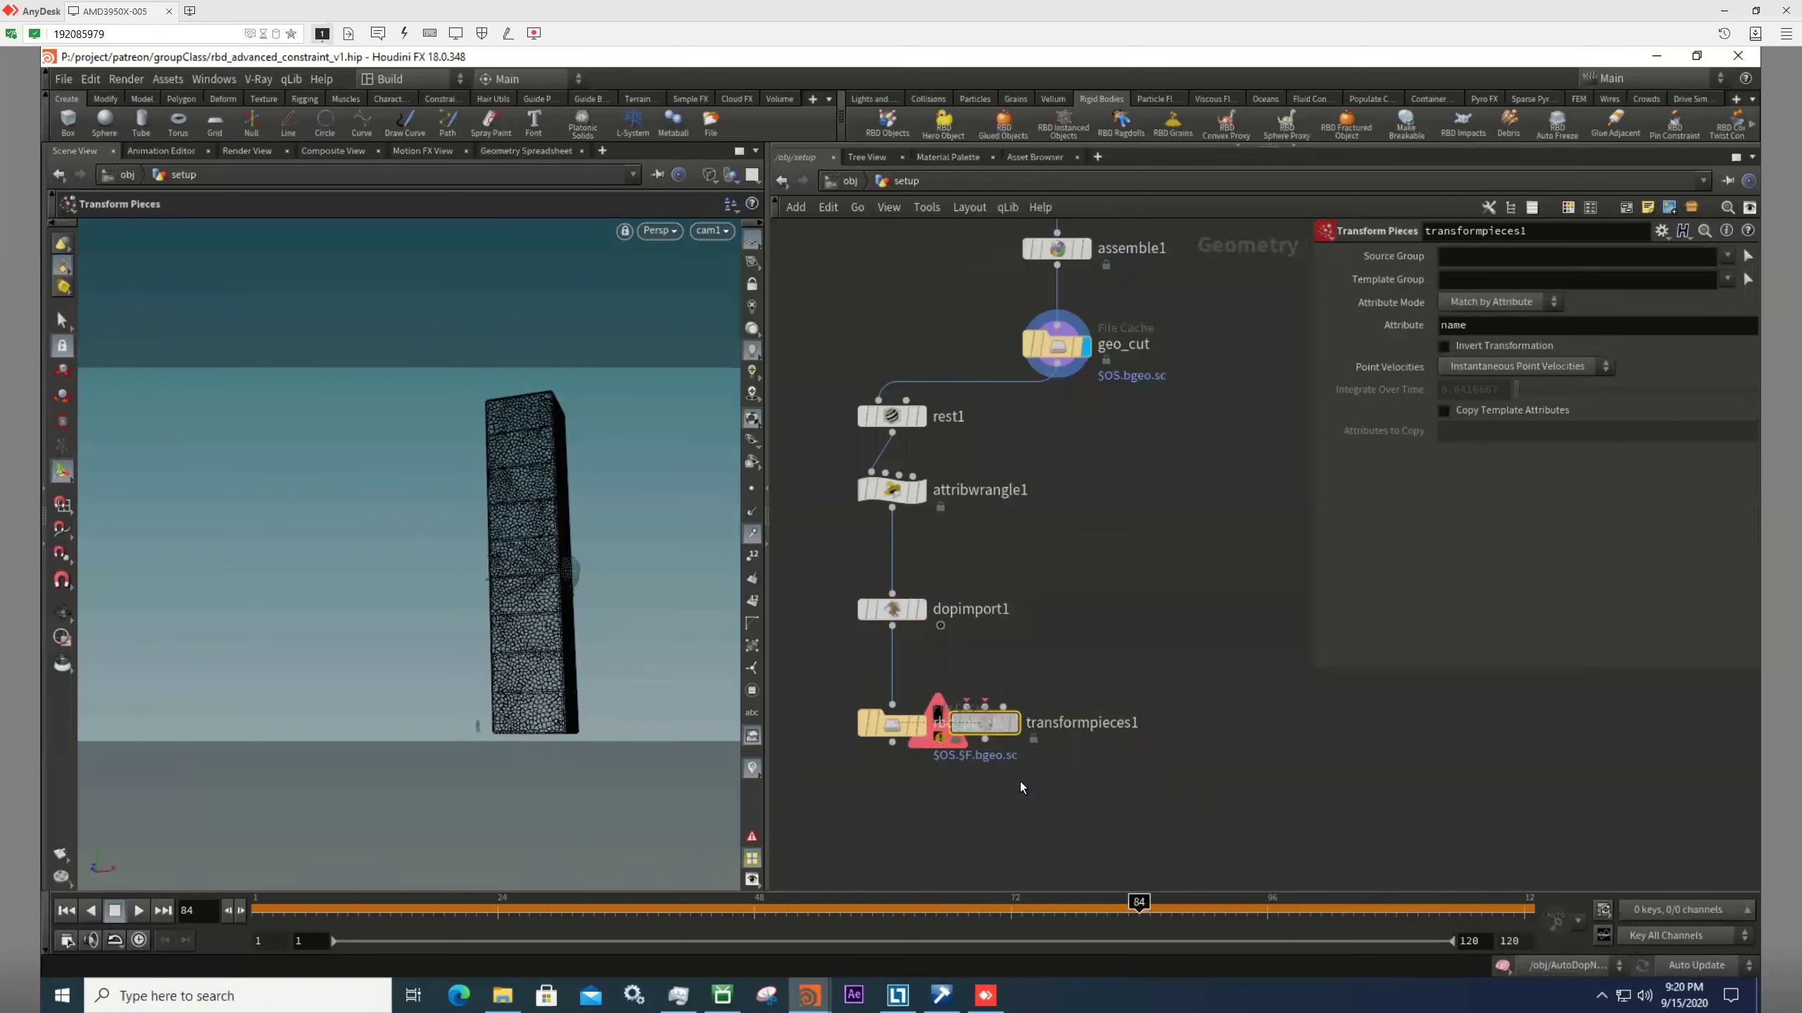
pyautogui.click(1058, 794)
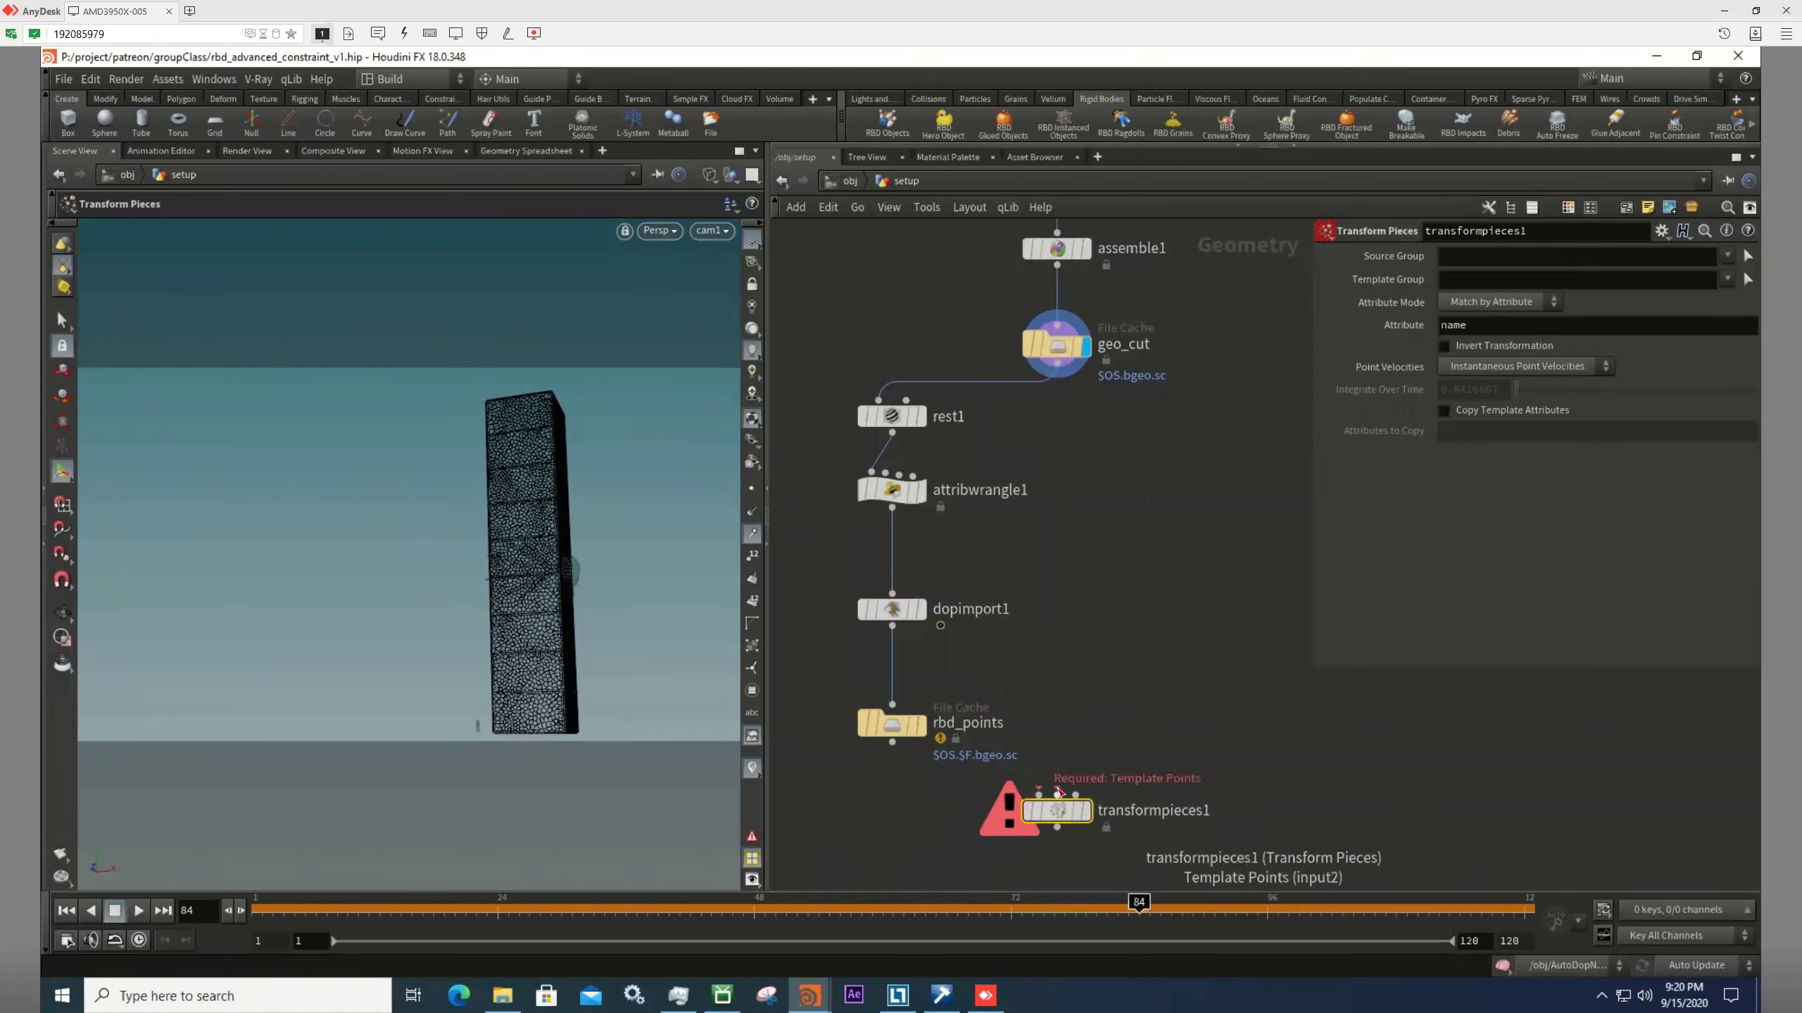
pyautogui.click(1040, 794)
pyautogui.click(1057, 367)
pyautogui.click(892, 743)
pyautogui.click(1051, 788)
pyautogui.click(1085, 817)
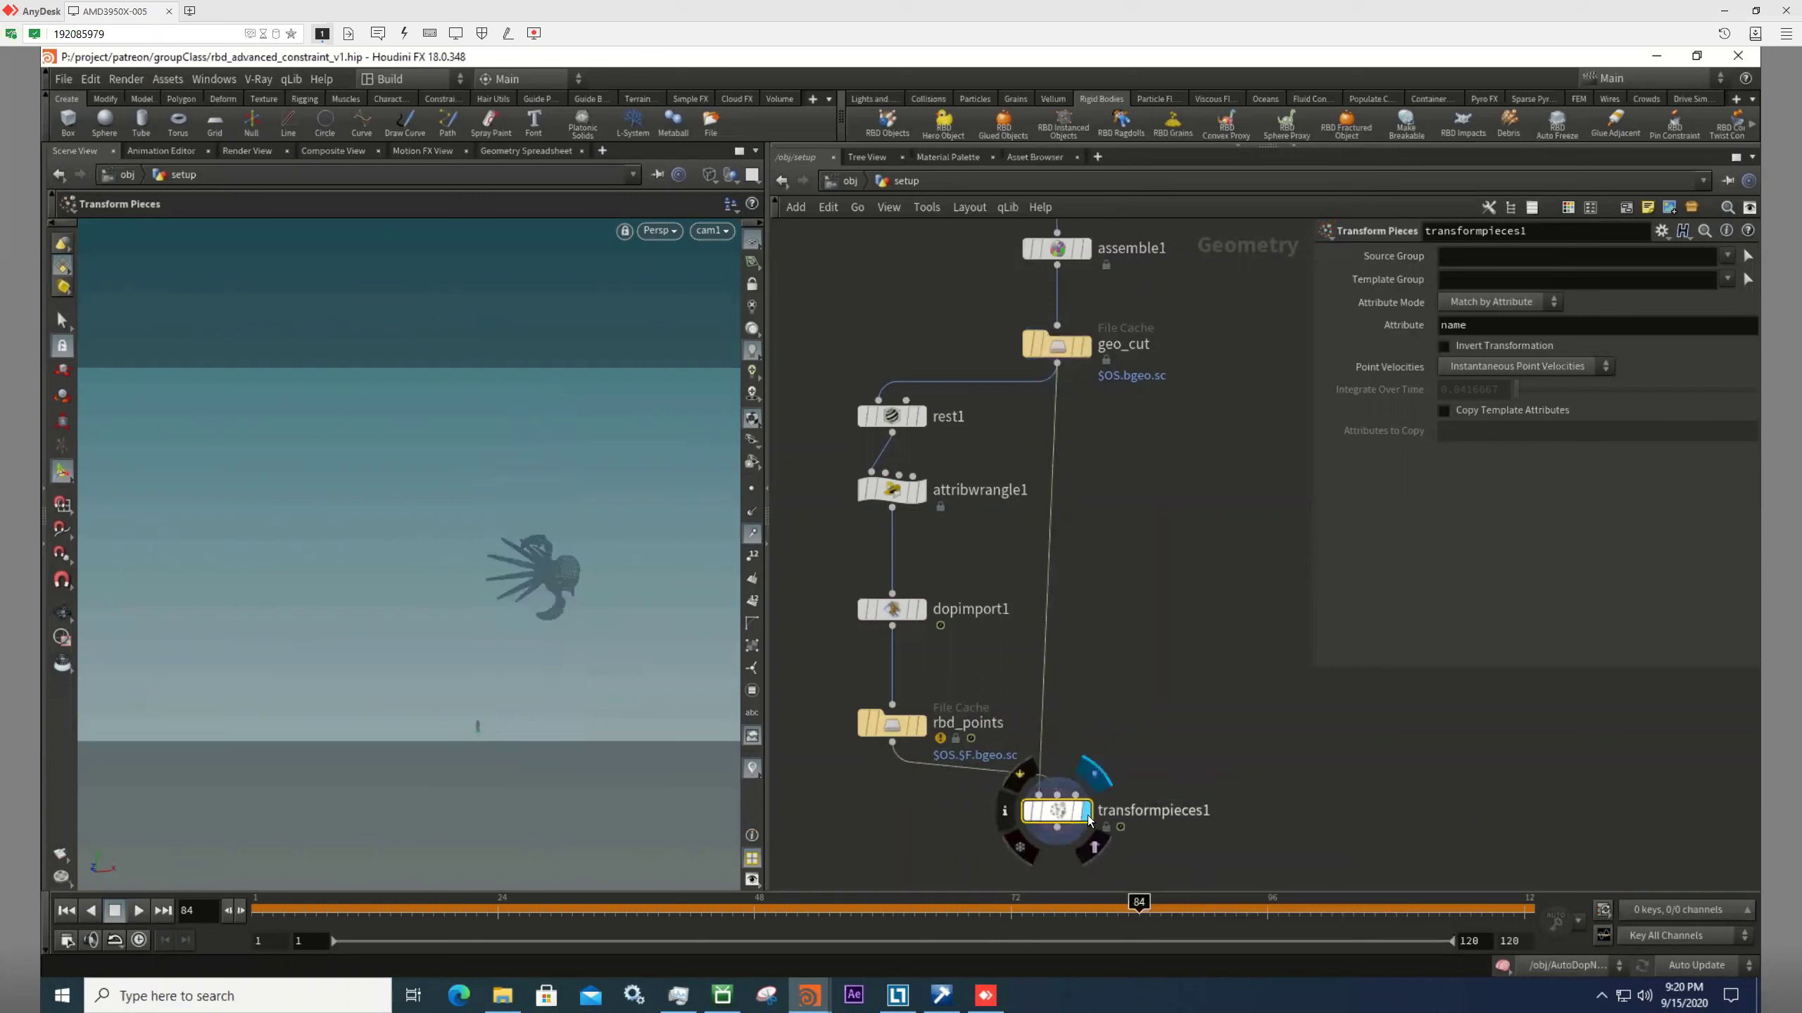
pyautogui.click(893, 739)
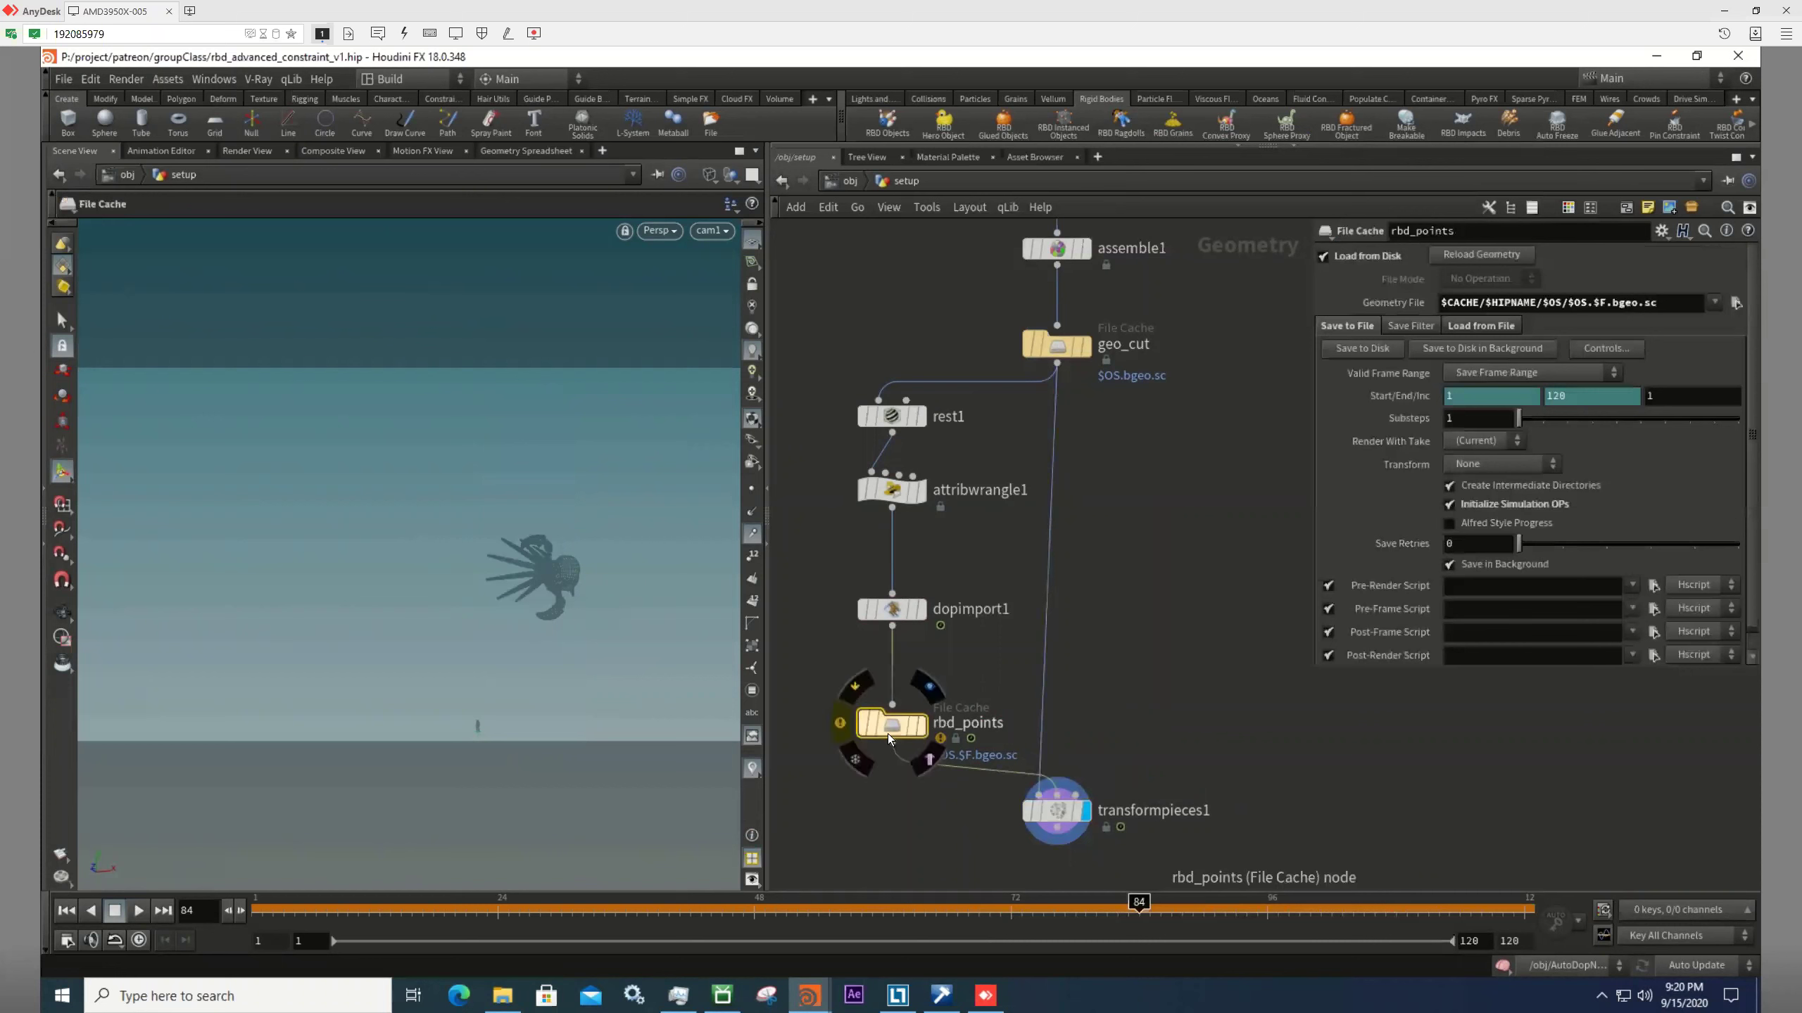
# Step: Write rbd_points to disk, compare it with live dopimport1 points at frame 79, and return to /obj
pyautogui.click(1371, 352)
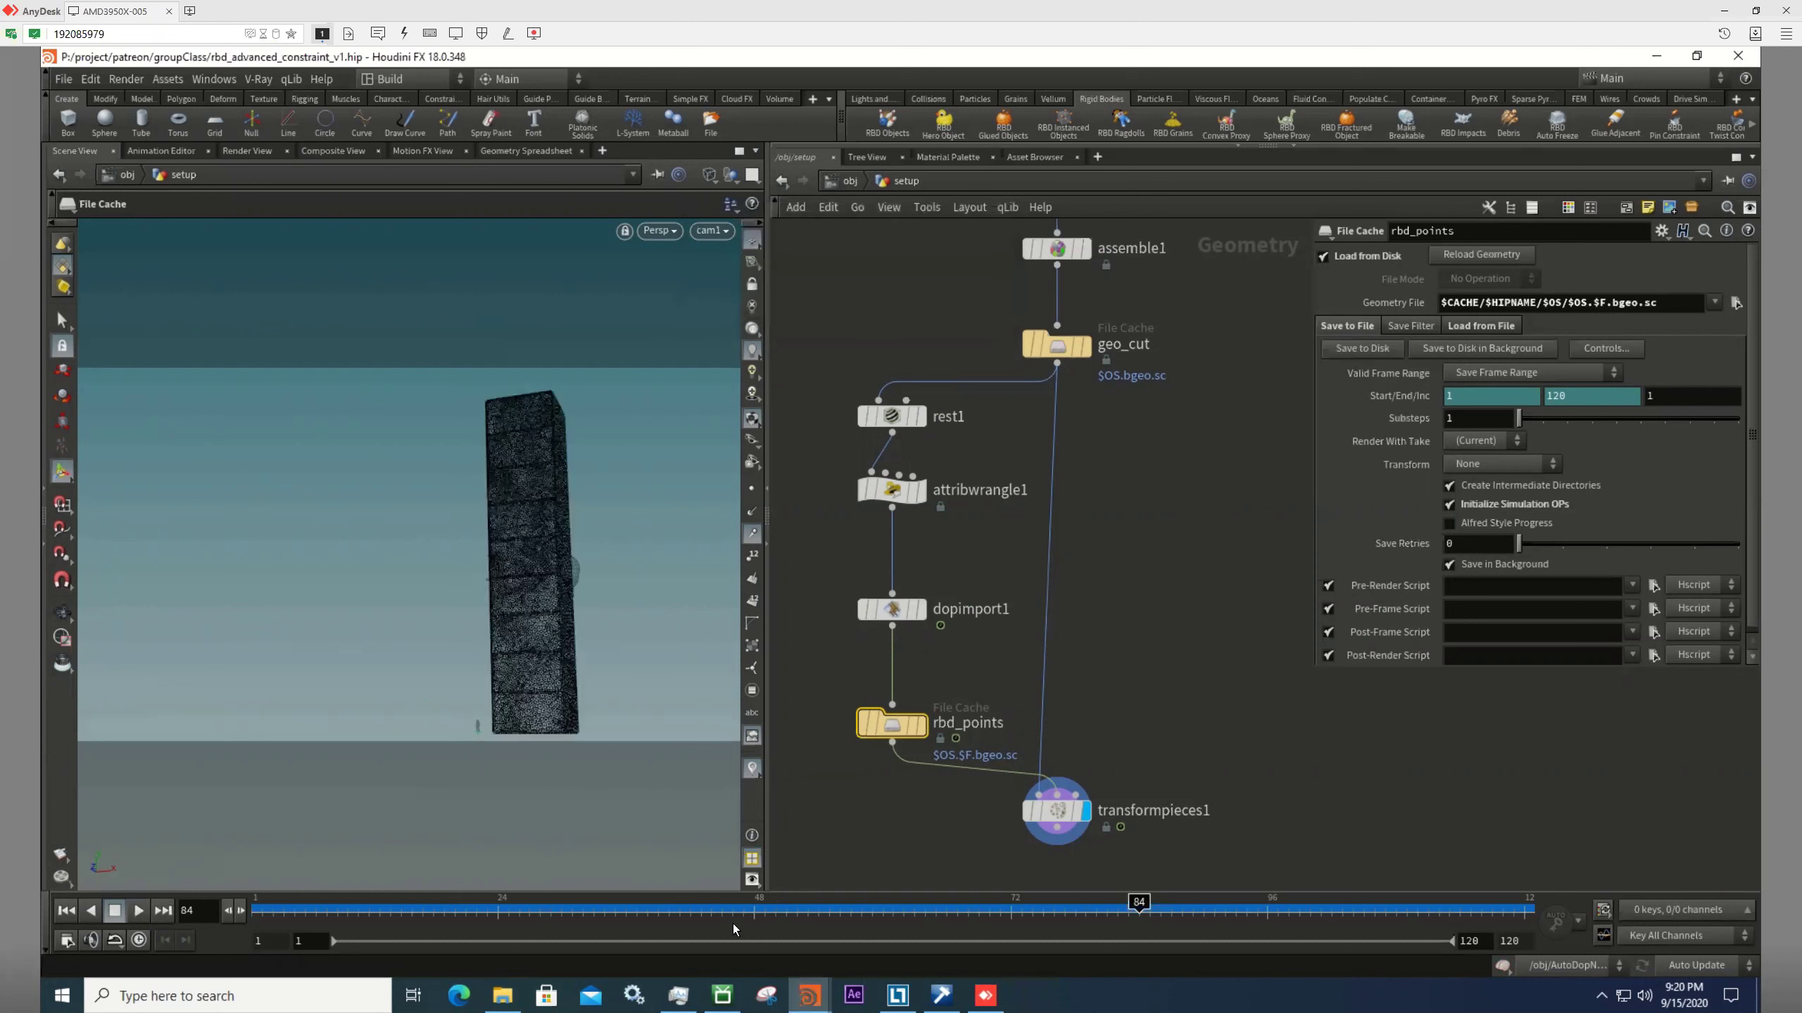
pyautogui.moveTo(474, 925); pyautogui.dragTo(1085, 915)
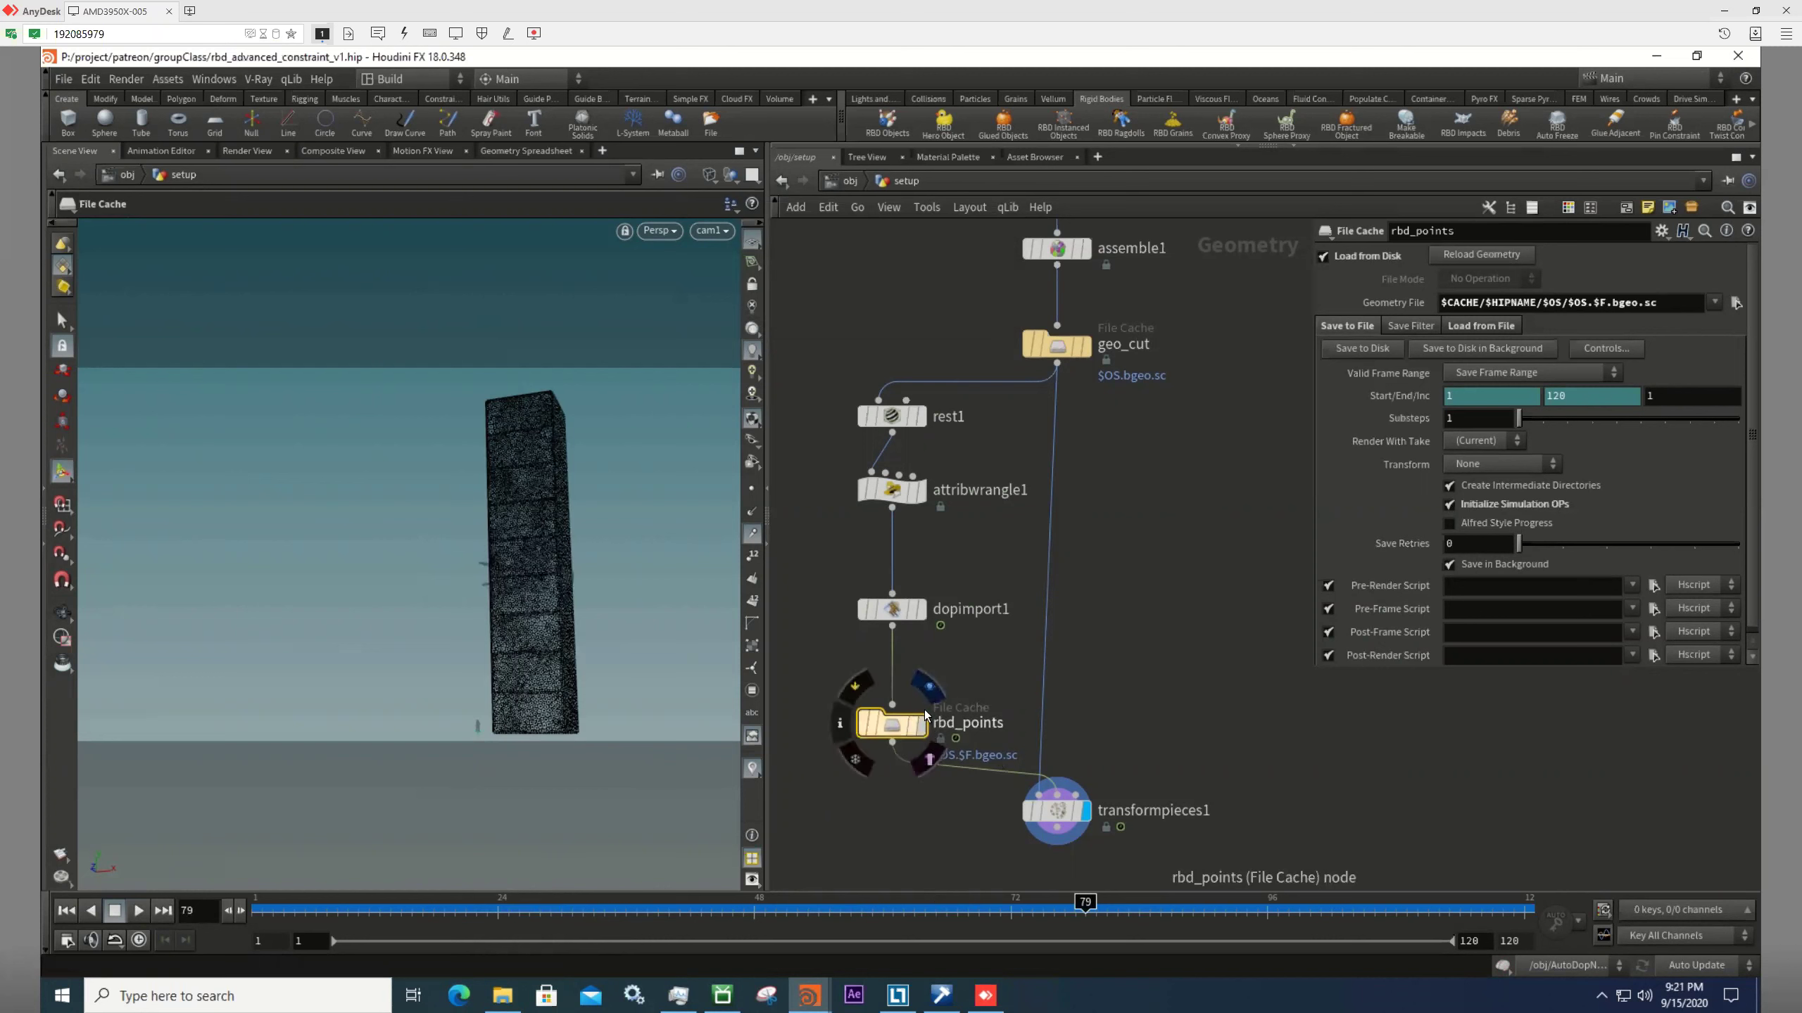
pyautogui.click(922, 613)
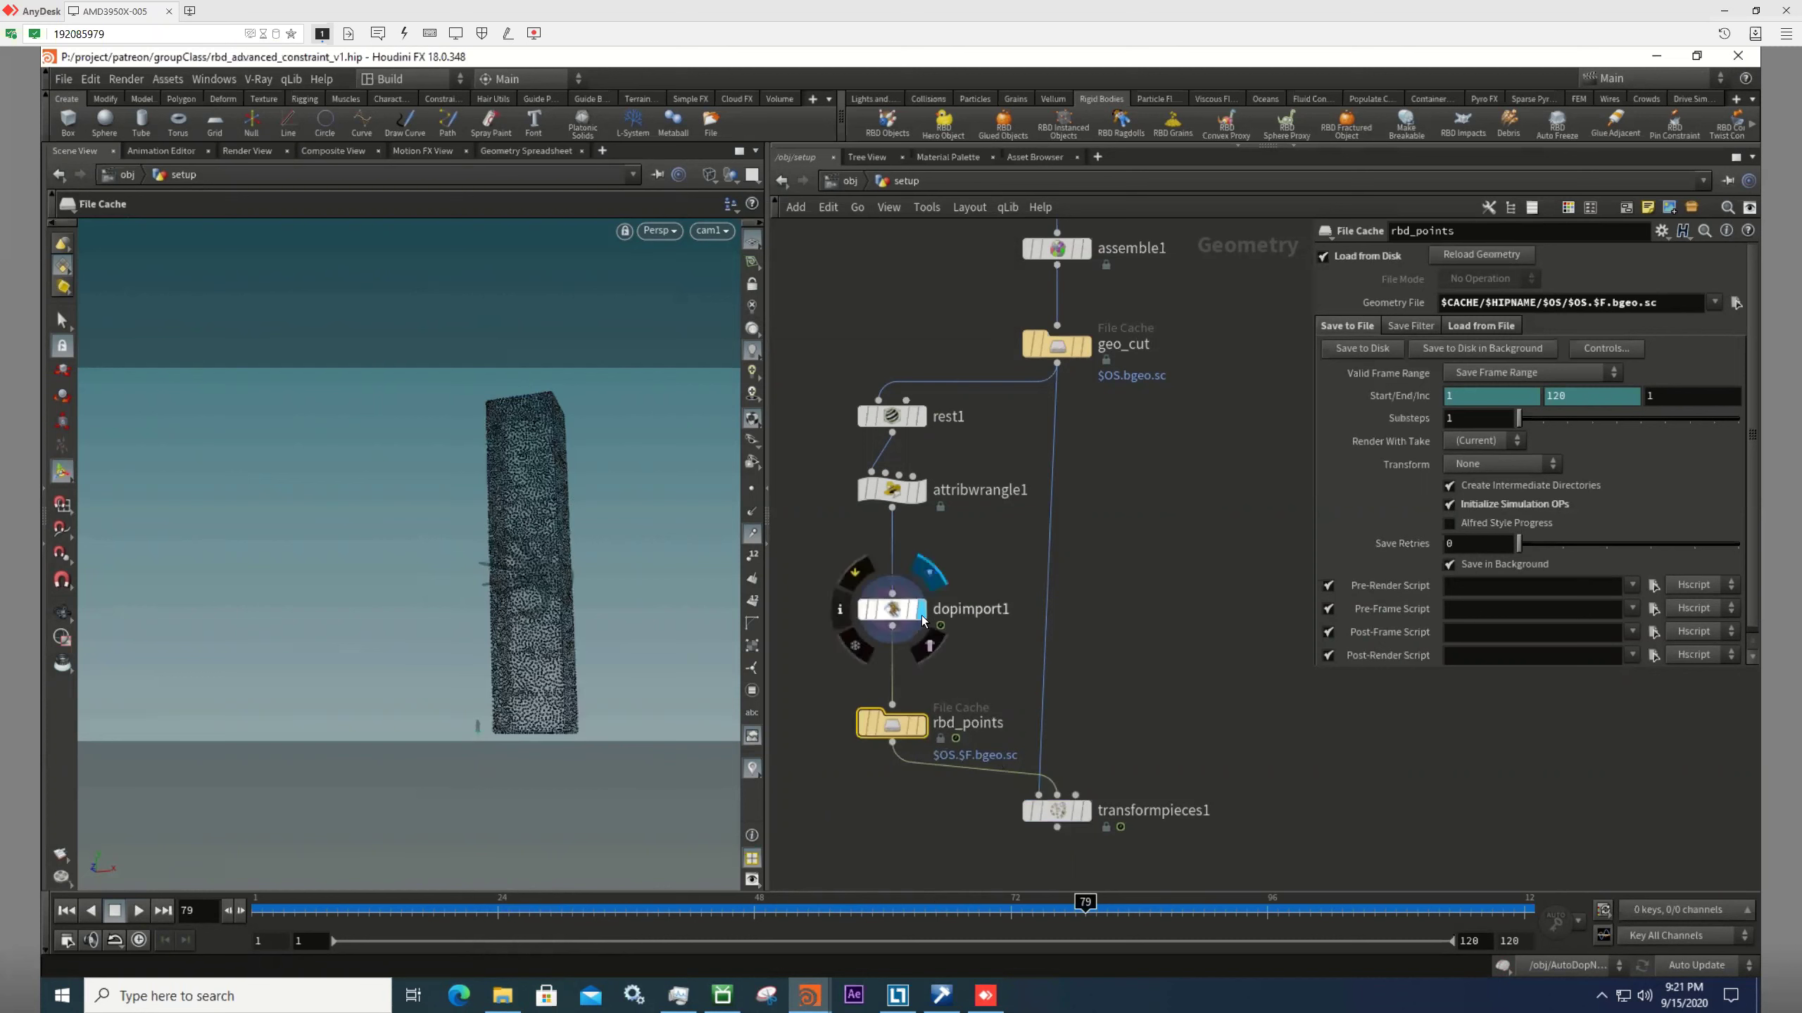
pyautogui.click(922, 726)
pyautogui.click(845, 181)
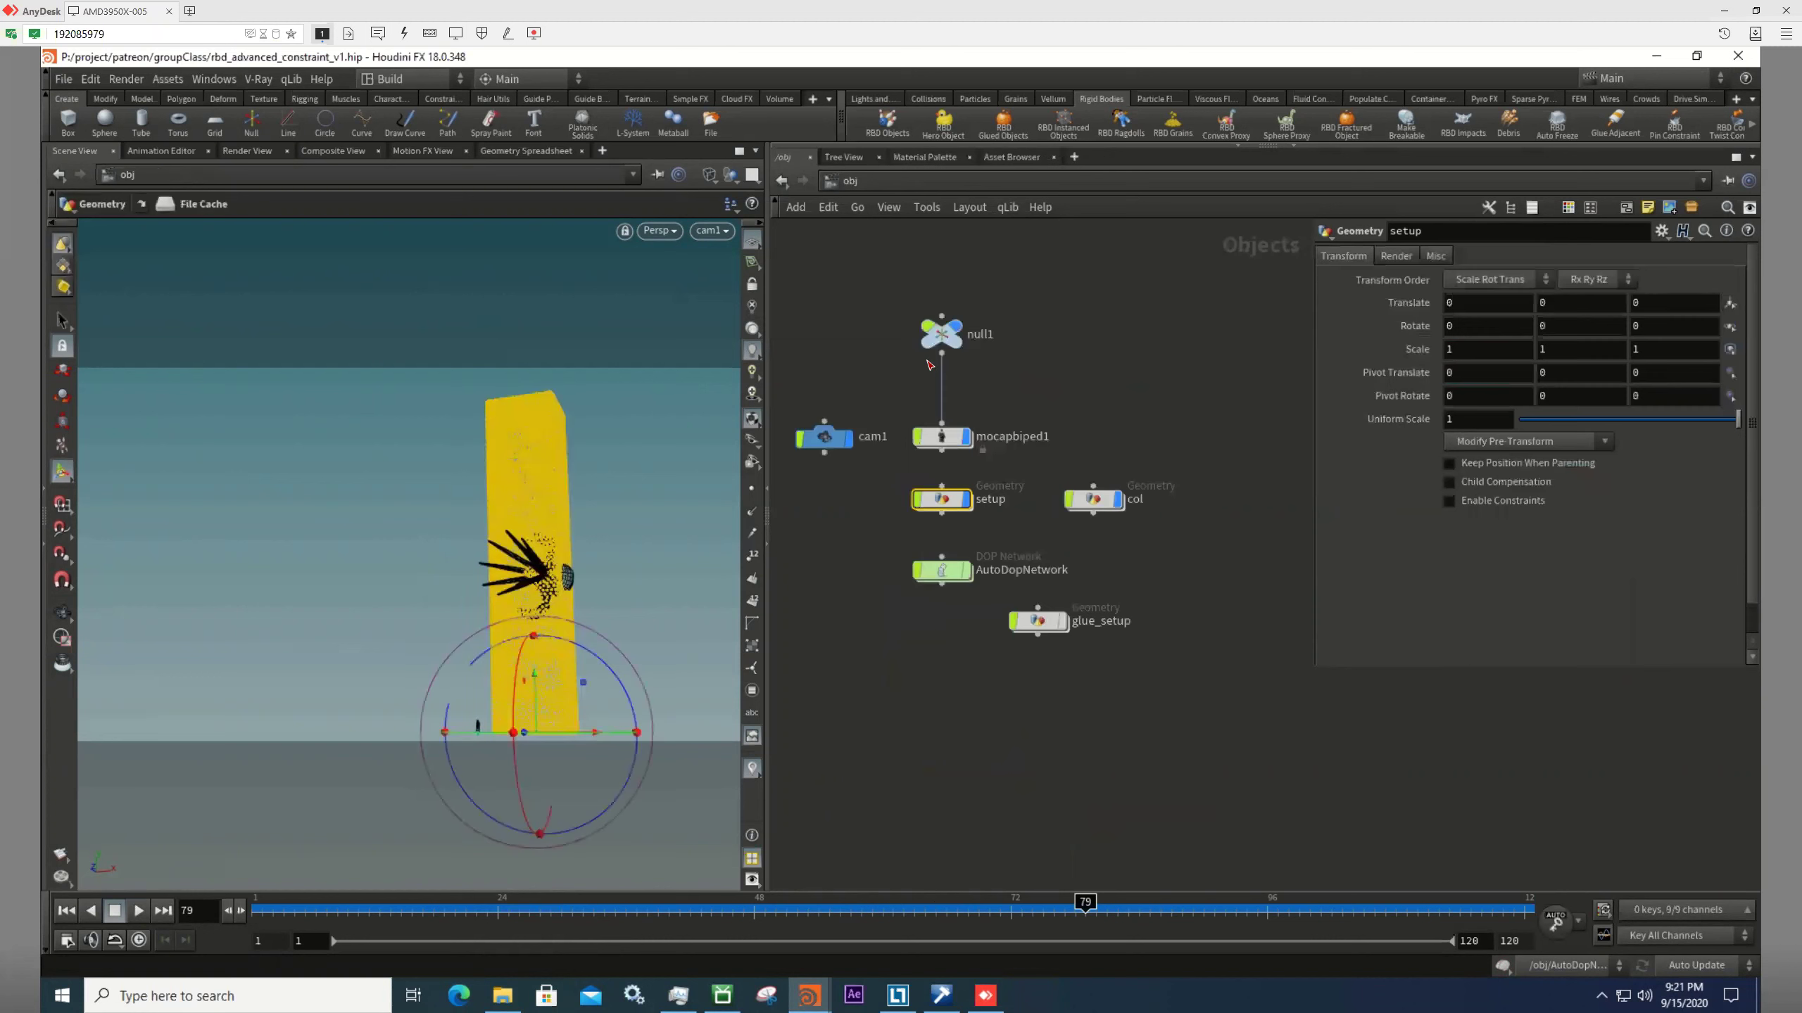
# Step: In AutoDopNetwork, set col's Initial Object Type to Create Deforming Static Objects
pyautogui.doubleClick(952, 571)
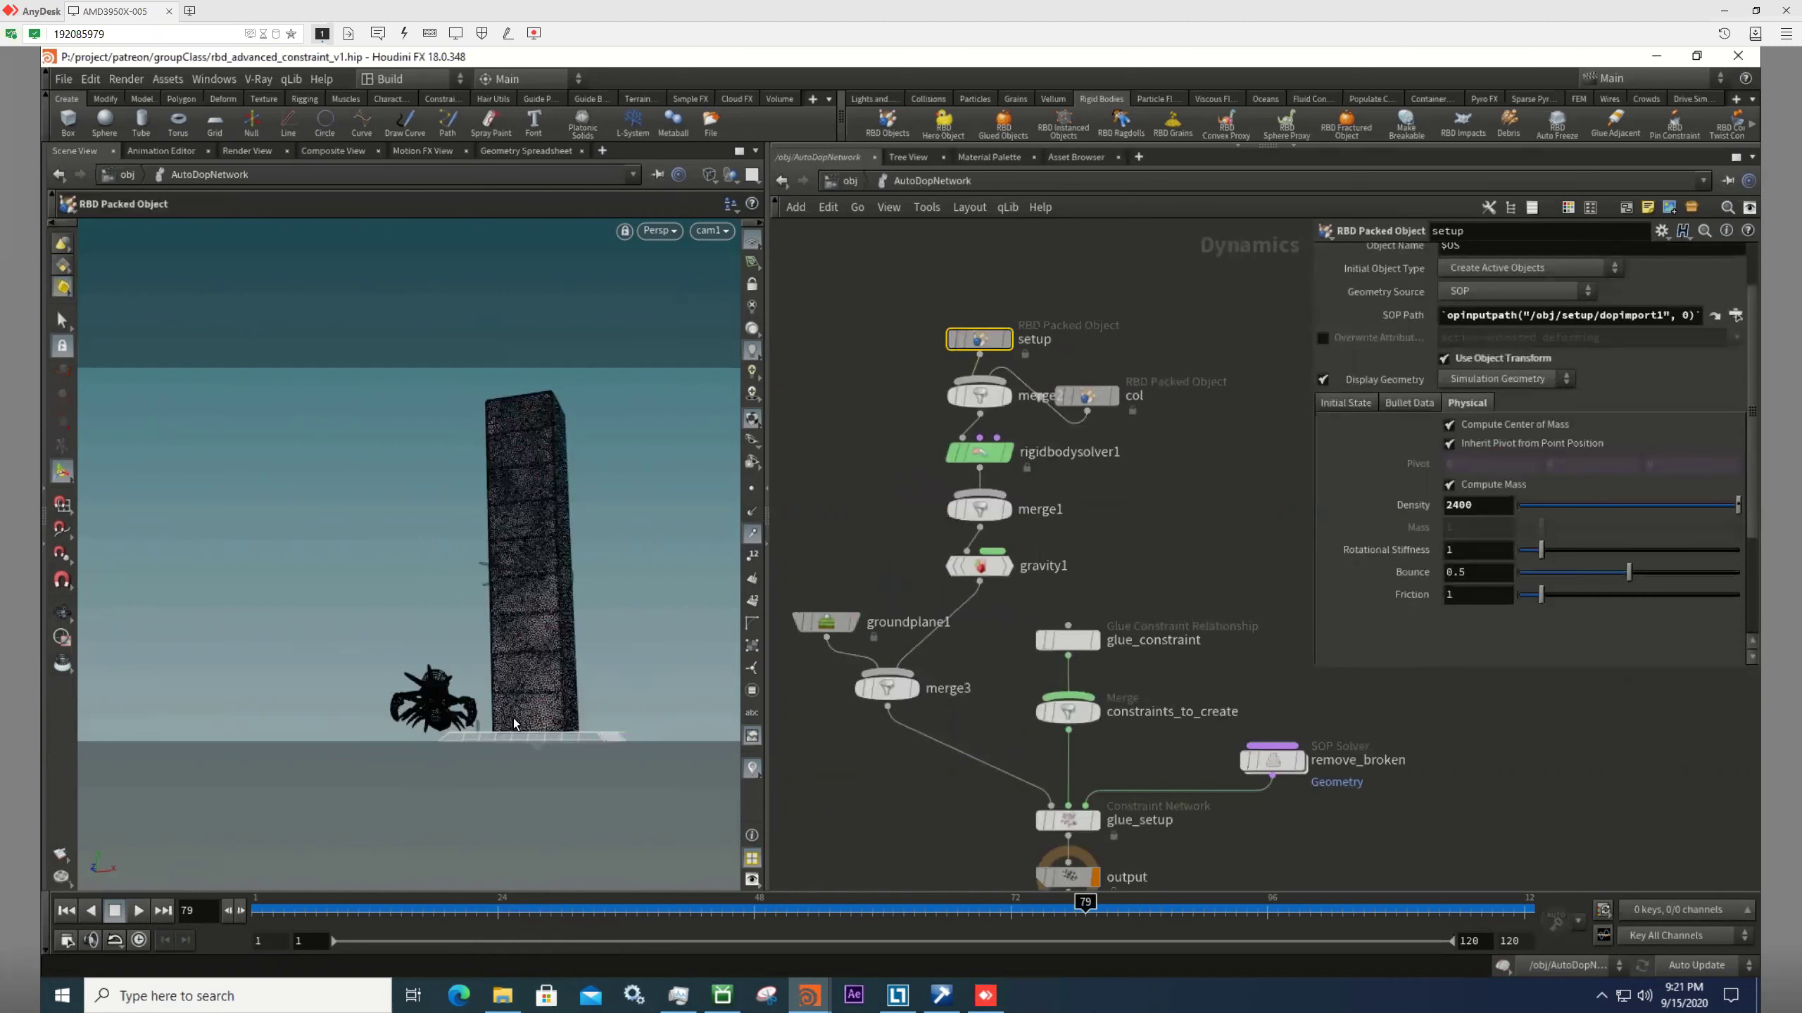
pyautogui.click(1087, 395)
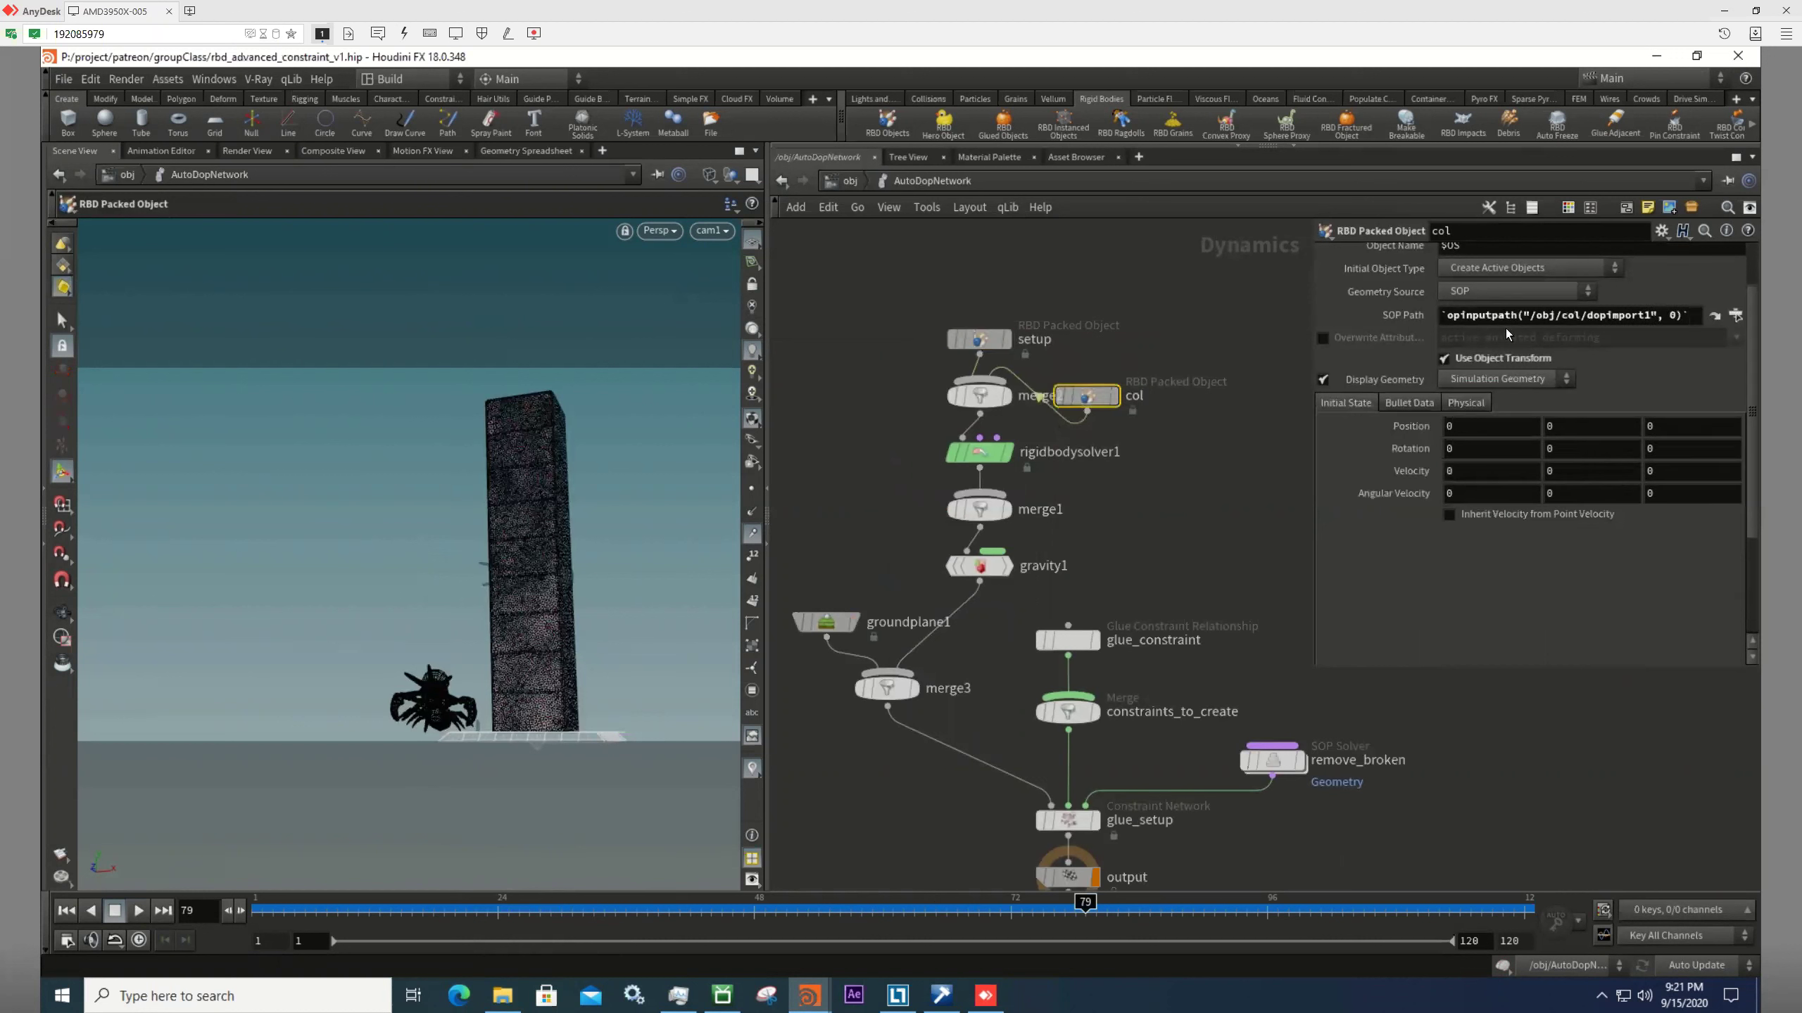
pyautogui.click(1520, 269)
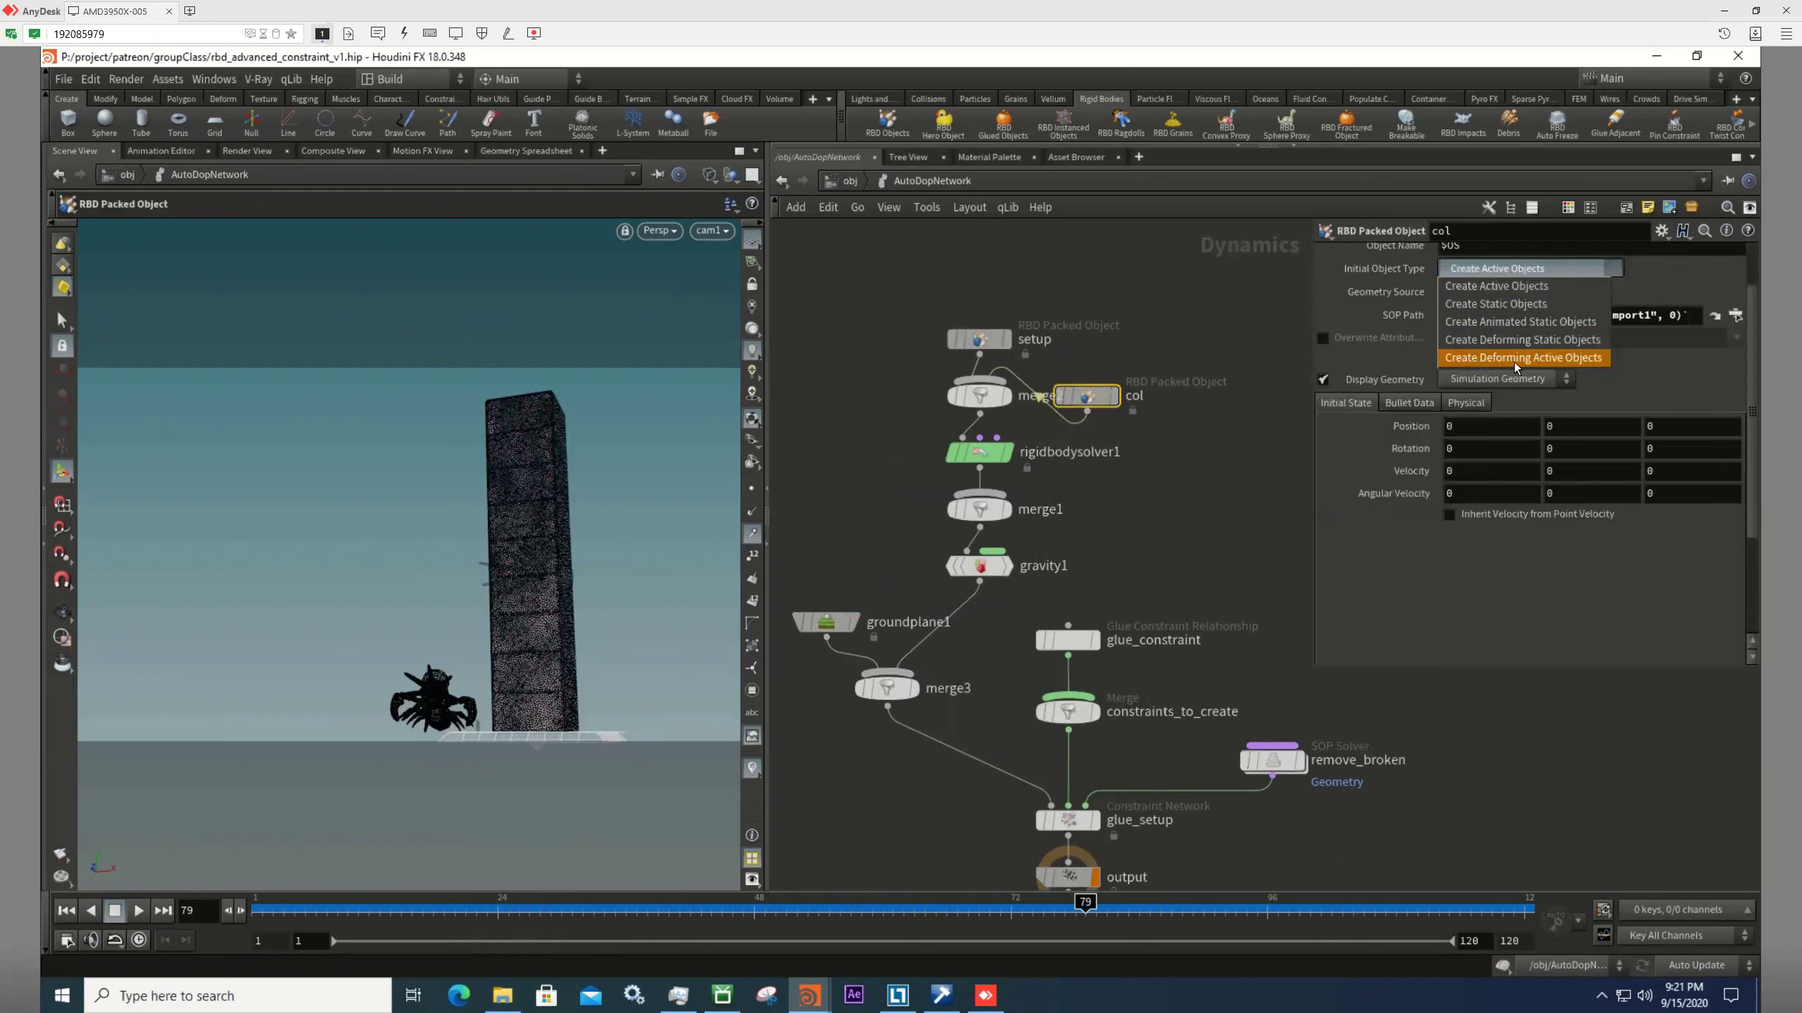
pyautogui.click(1518, 340)
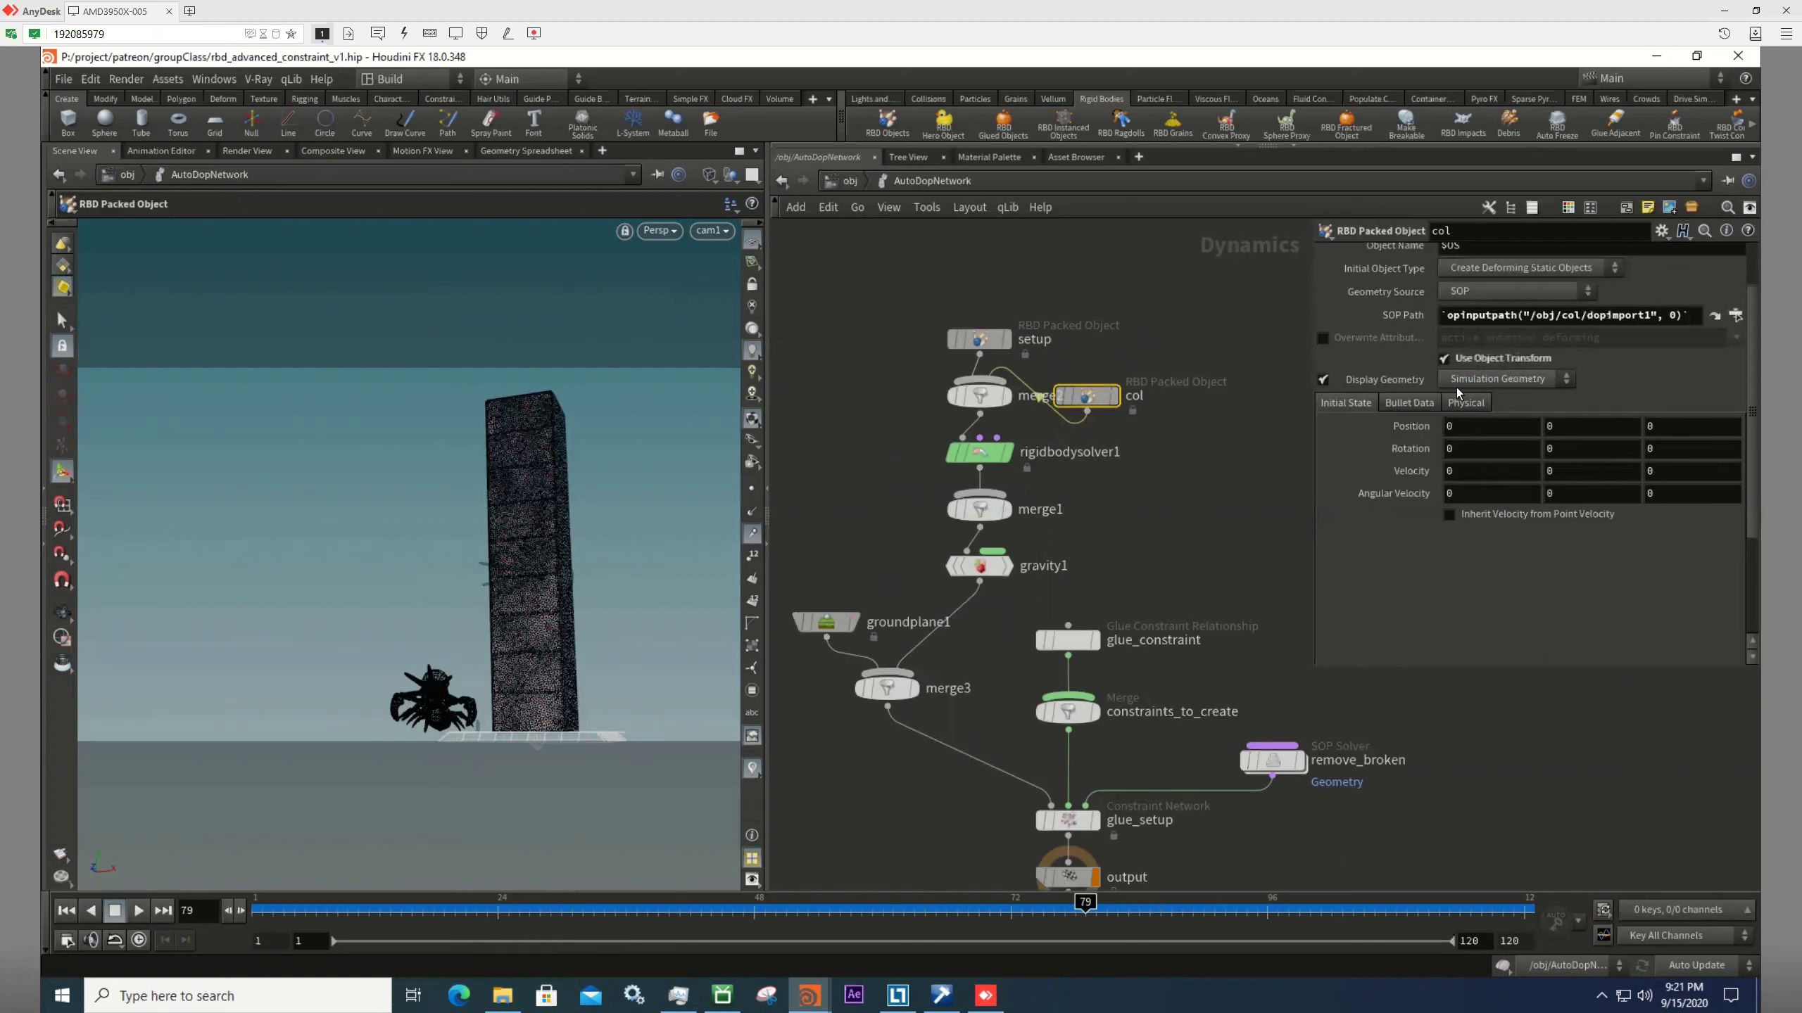
pyautogui.moveTo(1088, 398); pyautogui.dragTo(1146, 341)
pyautogui.moveTo(979, 349); pyautogui.dragTo(887, 340)
pyautogui.moveTo(1144, 339); pyautogui.dragTo(1105, 339)
pyautogui.moveTo(1095, 261); pyautogui.dragTo(1140, 424)
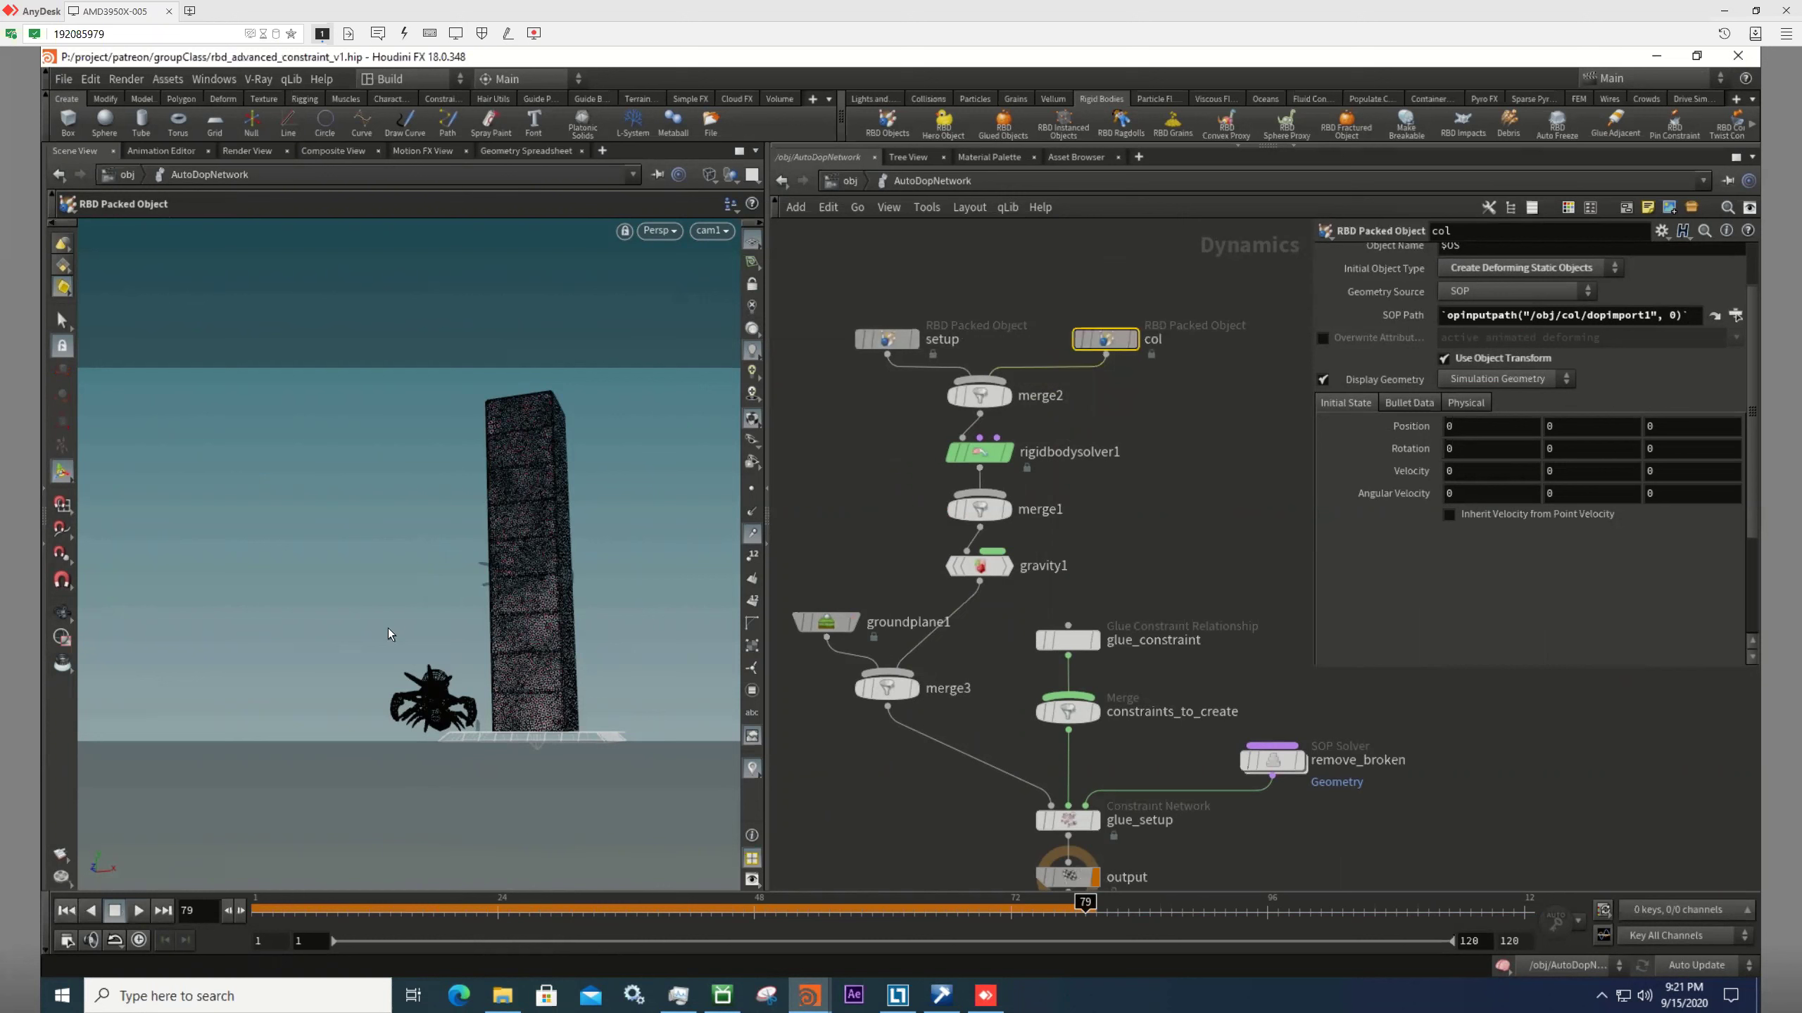
pyautogui.hotkey('ctrl', 'Up')
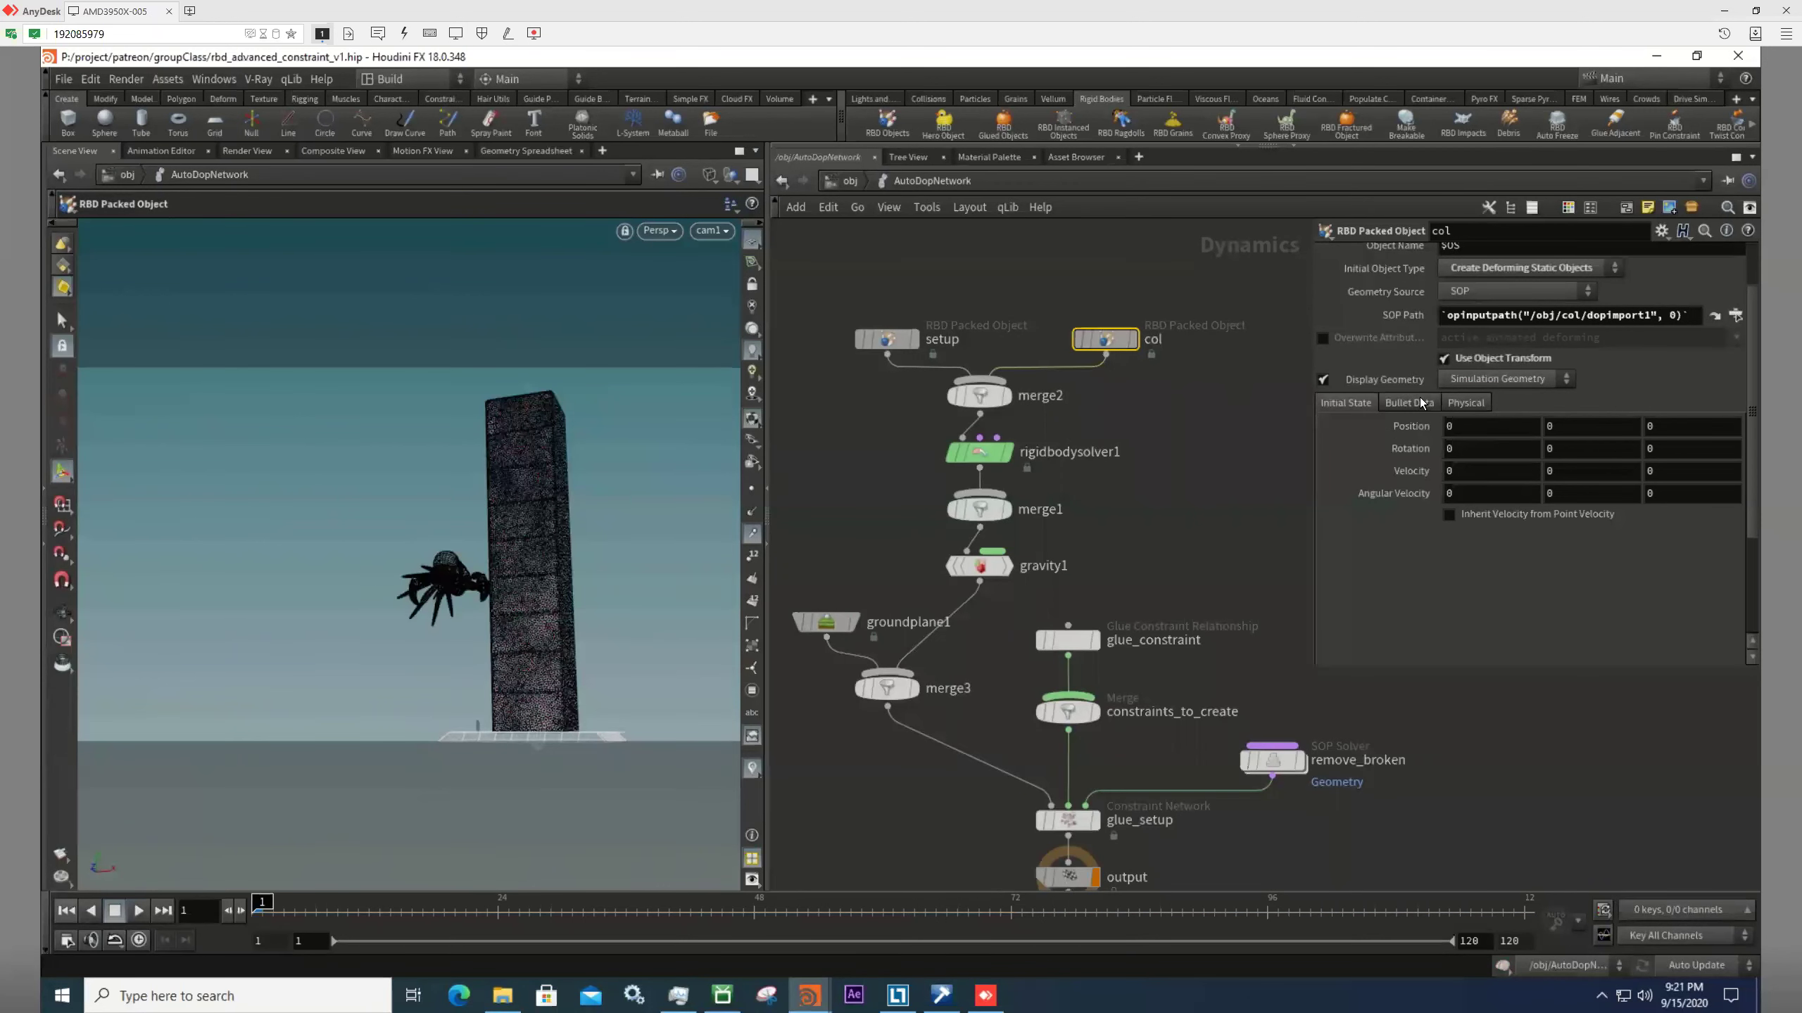
# Step: Enable Show Guide Geometry in col's Bullet Data and orbit to inspect the convex-hull guide
pyautogui.click(1422, 403)
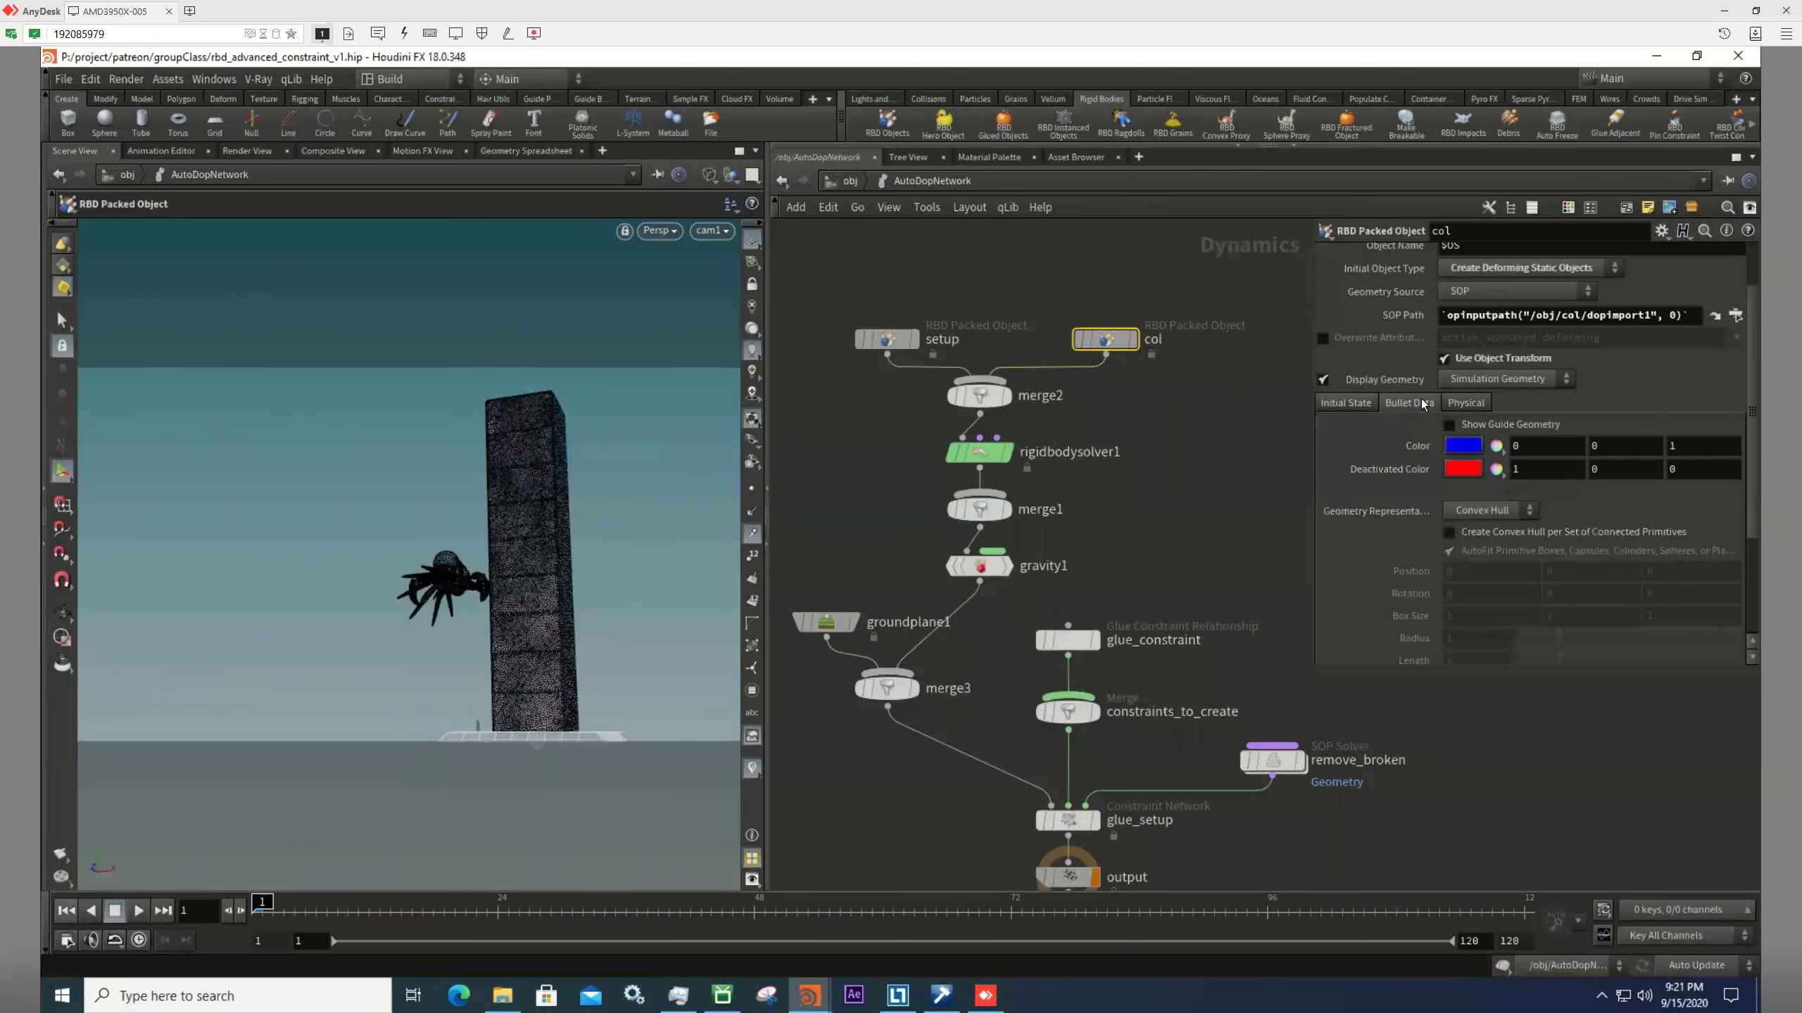
pyautogui.click(1478, 428)
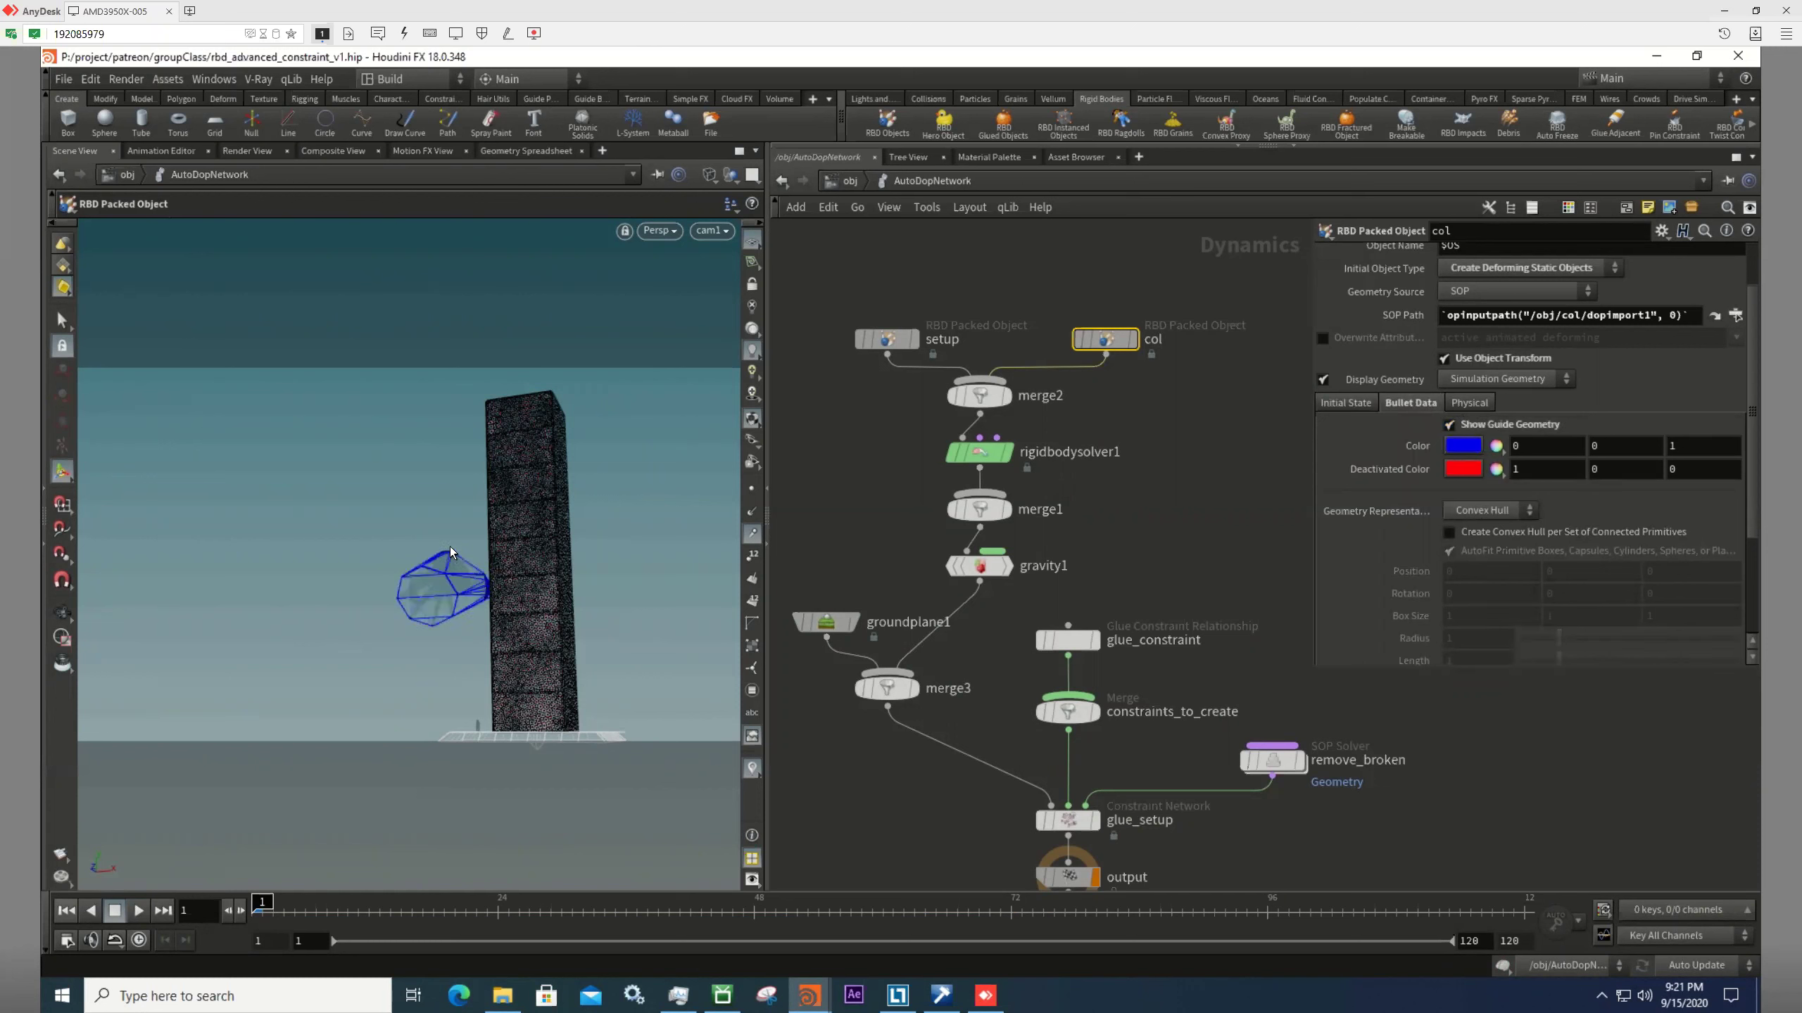
pyautogui.press('Escape')
pyautogui.moveTo(451, 553)
pyautogui.mouseDown()
pyautogui.moveTo(545, 548)
pyautogui.moveTo(523, 564)
pyautogui.moveTo(611, 483)
pyautogui.moveTo(678, 468)
pyautogui.moveTo(489, 617)
pyautogui.moveTo(484, 686)
pyautogui.moveTo(909, 554)
pyautogui.mouseUp()
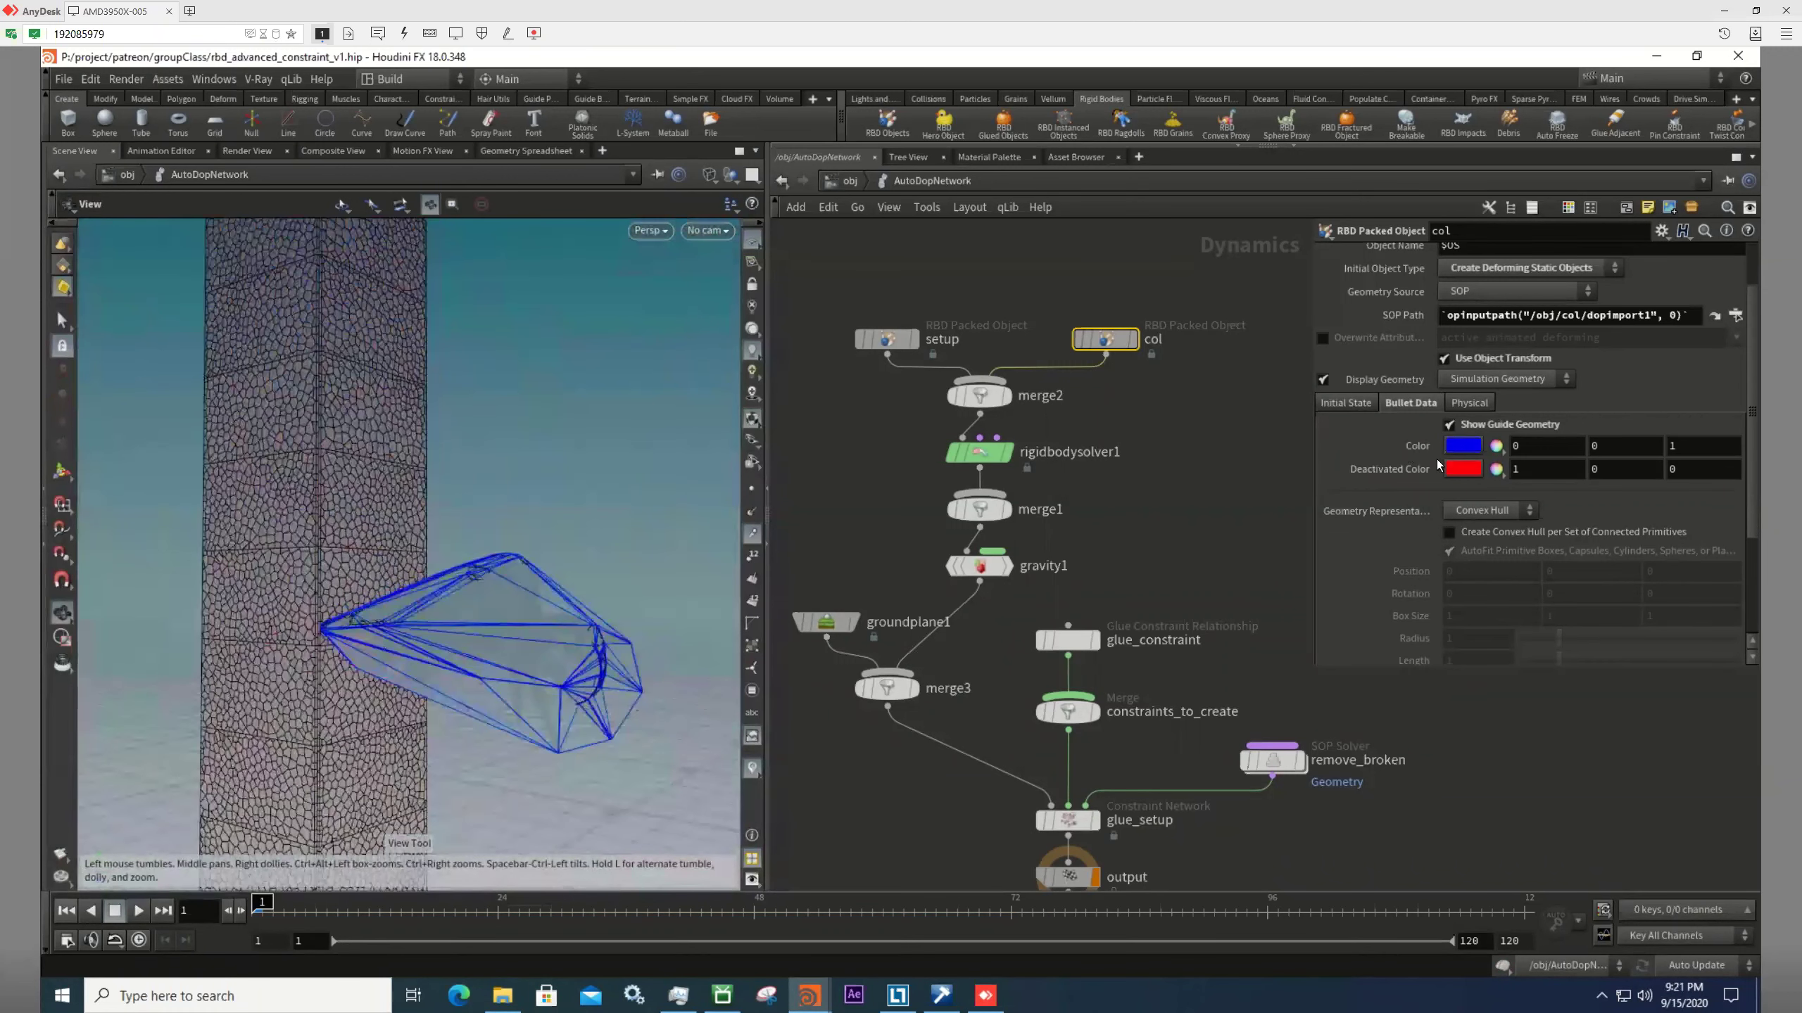
# Step: Set col's Geometry Representation to Concave and zoom in to inspect the collision mesh
pyautogui.click(1488, 511)
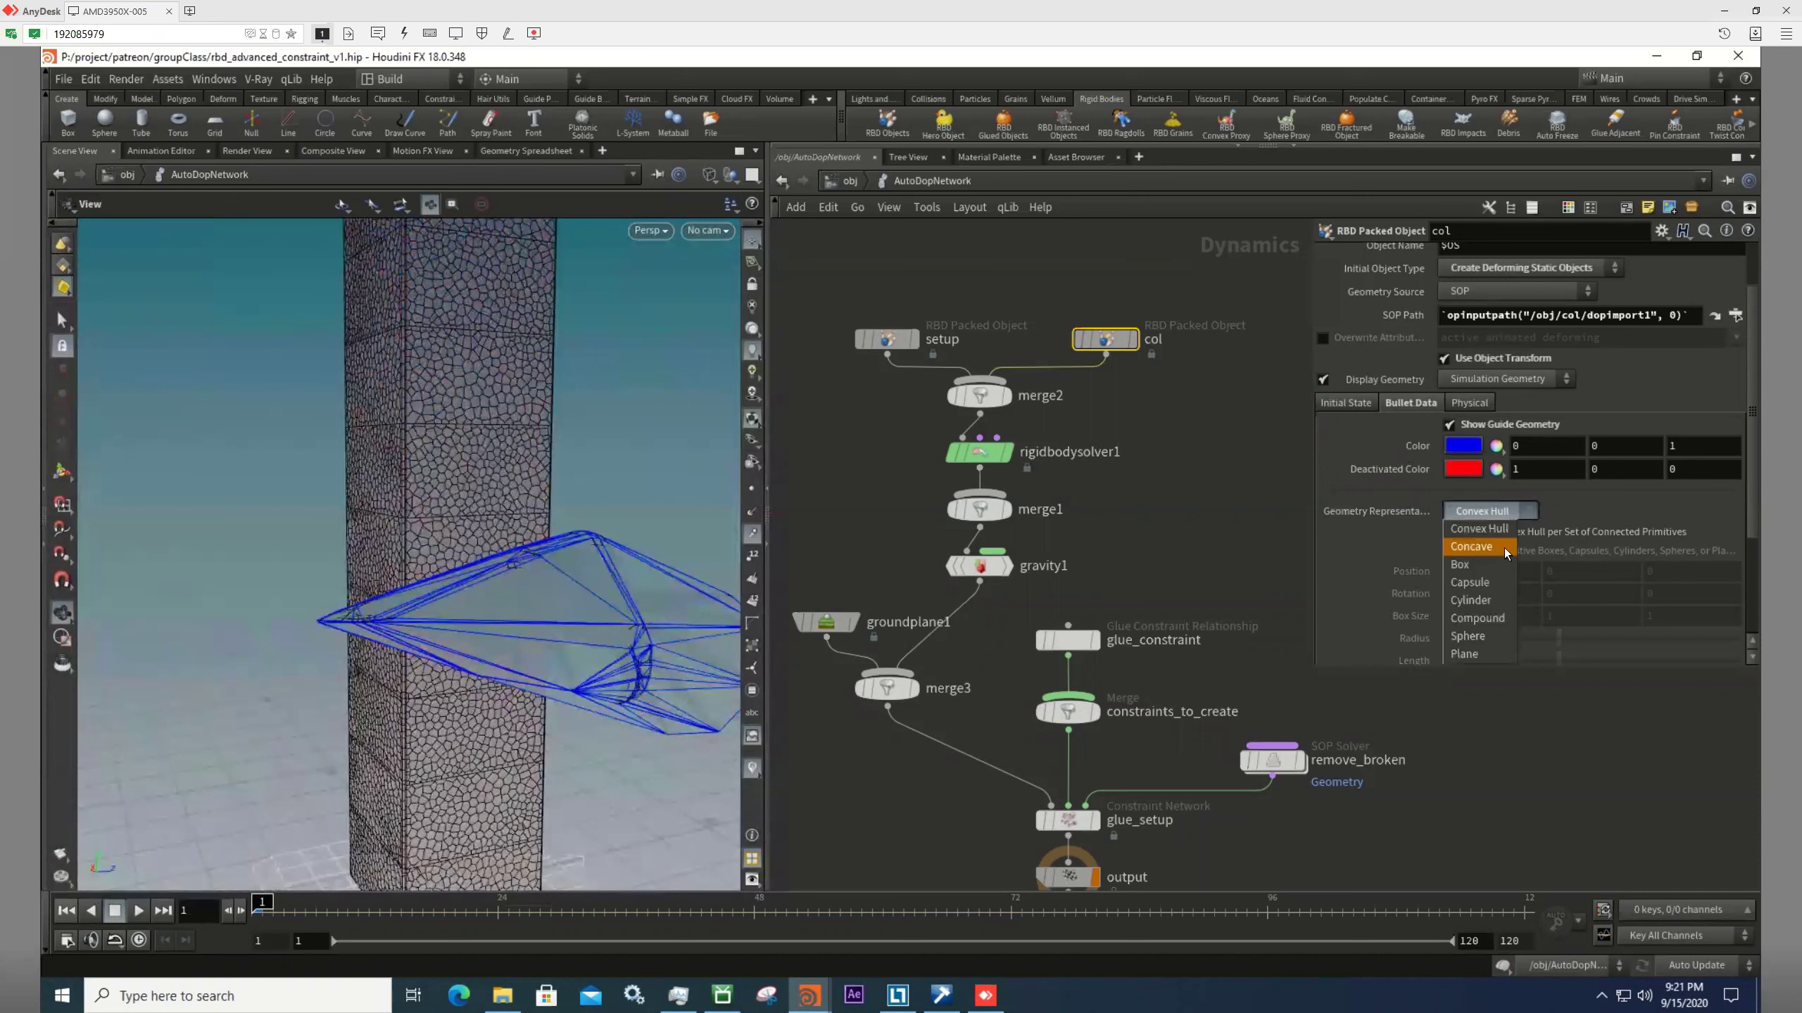
pyautogui.click(1507, 553)
pyautogui.moveTo(591, 603)
pyautogui.mouseDown()
pyautogui.moveTo(621, 634)
pyautogui.moveTo(568, 603)
pyautogui.moveTo(482, 469)
pyautogui.mouseUp()
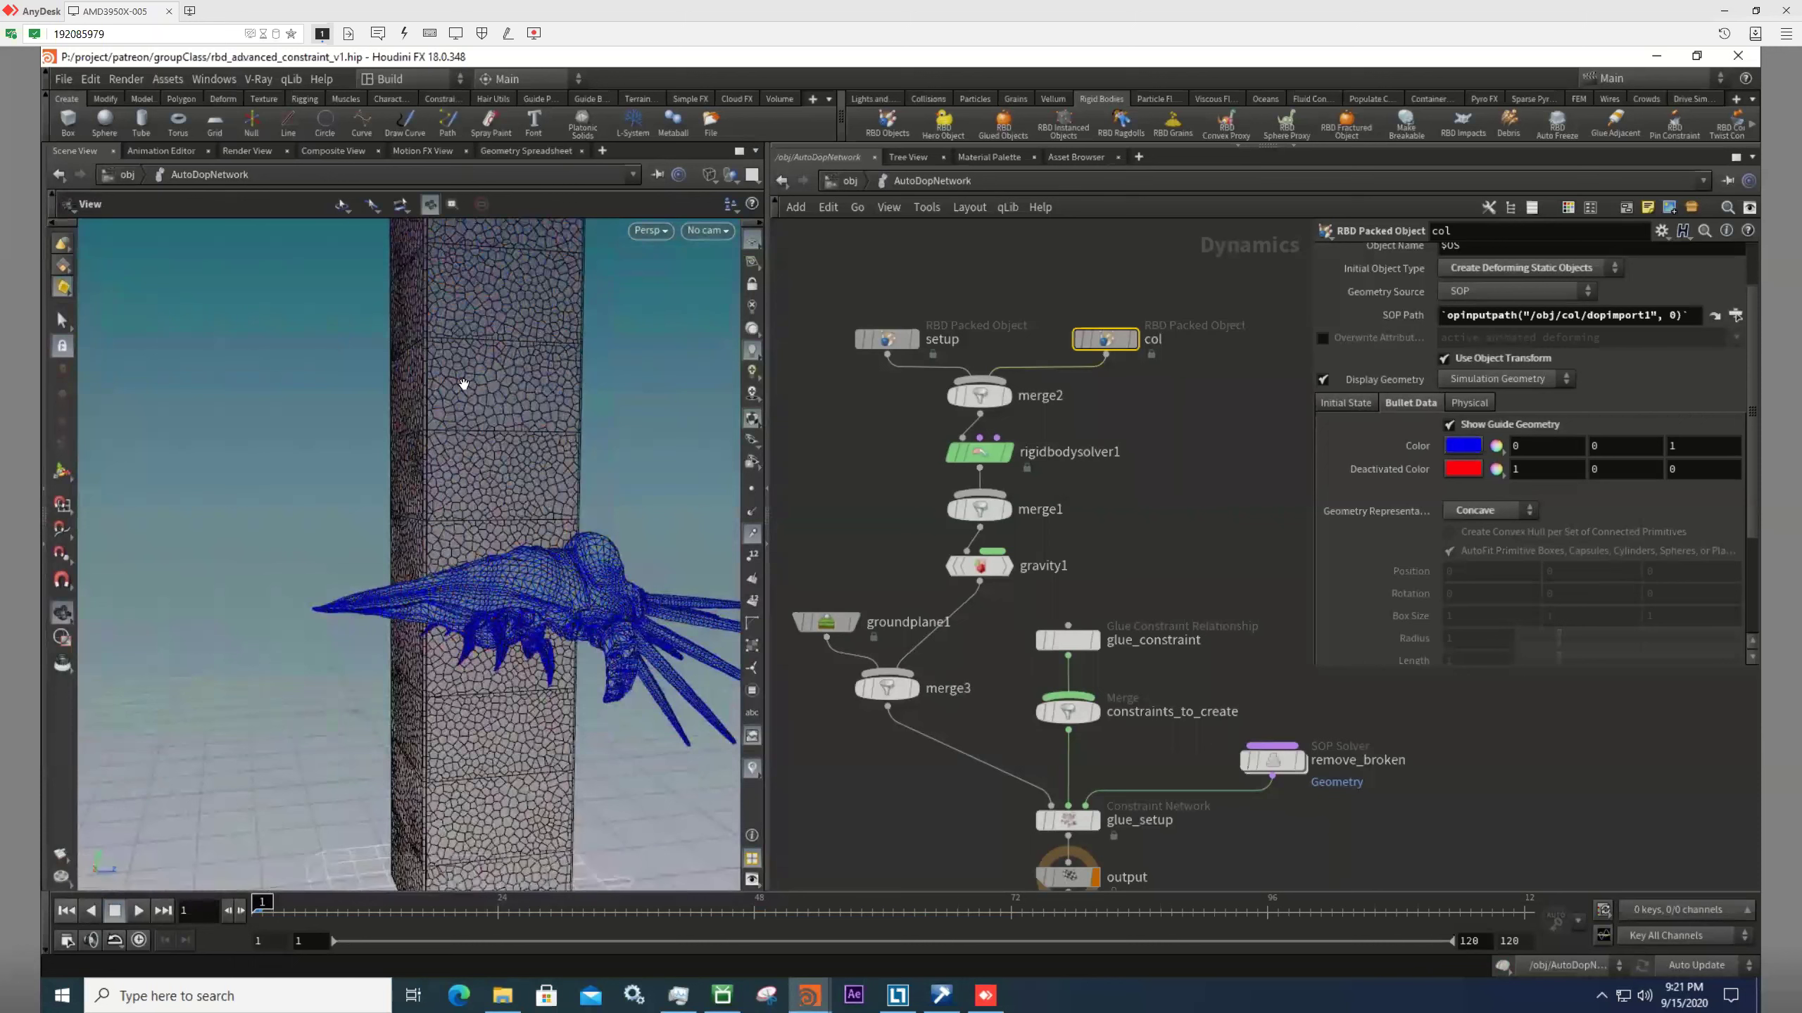
pyautogui.scroll(1, 470, 374)
pyautogui.scroll(2, 482, 425)
pyautogui.scroll(3, 503, 483)
pyautogui.scroll(3, 443, 463)
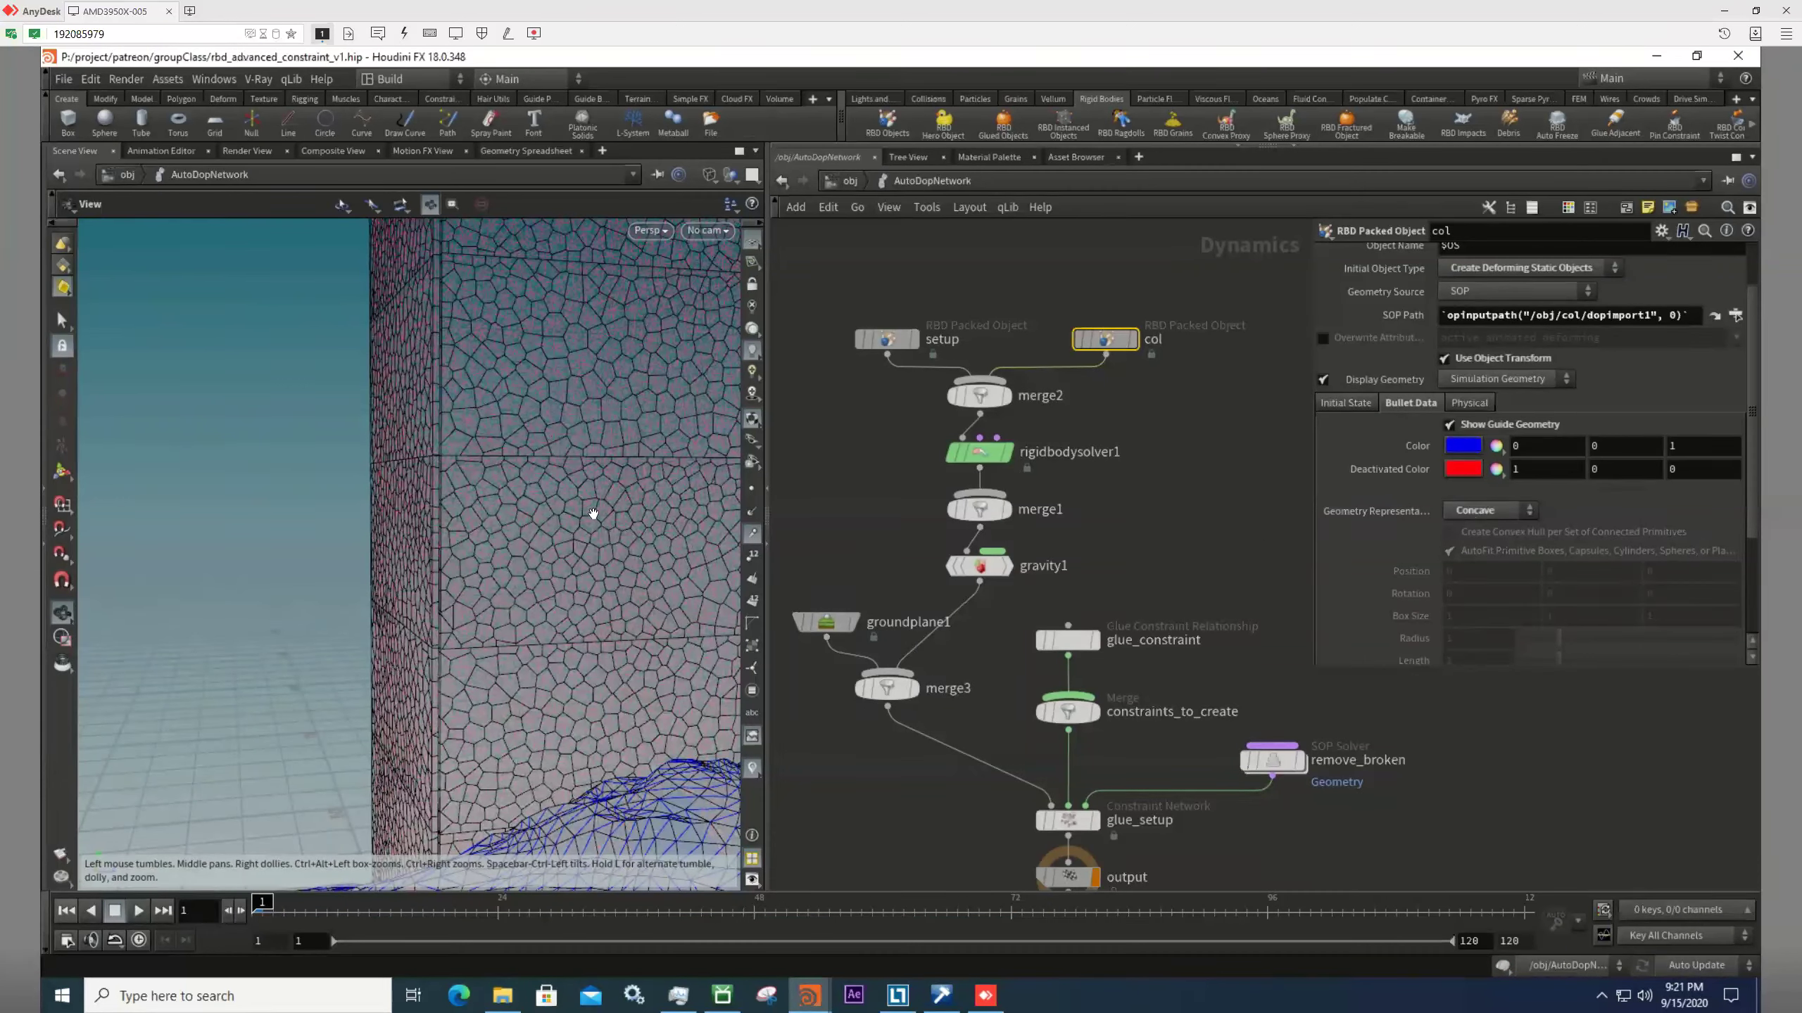
# Step: Return the viewport to cam1 and go back into the setup network
pyautogui.click(707, 230)
pyautogui.click(716, 320)
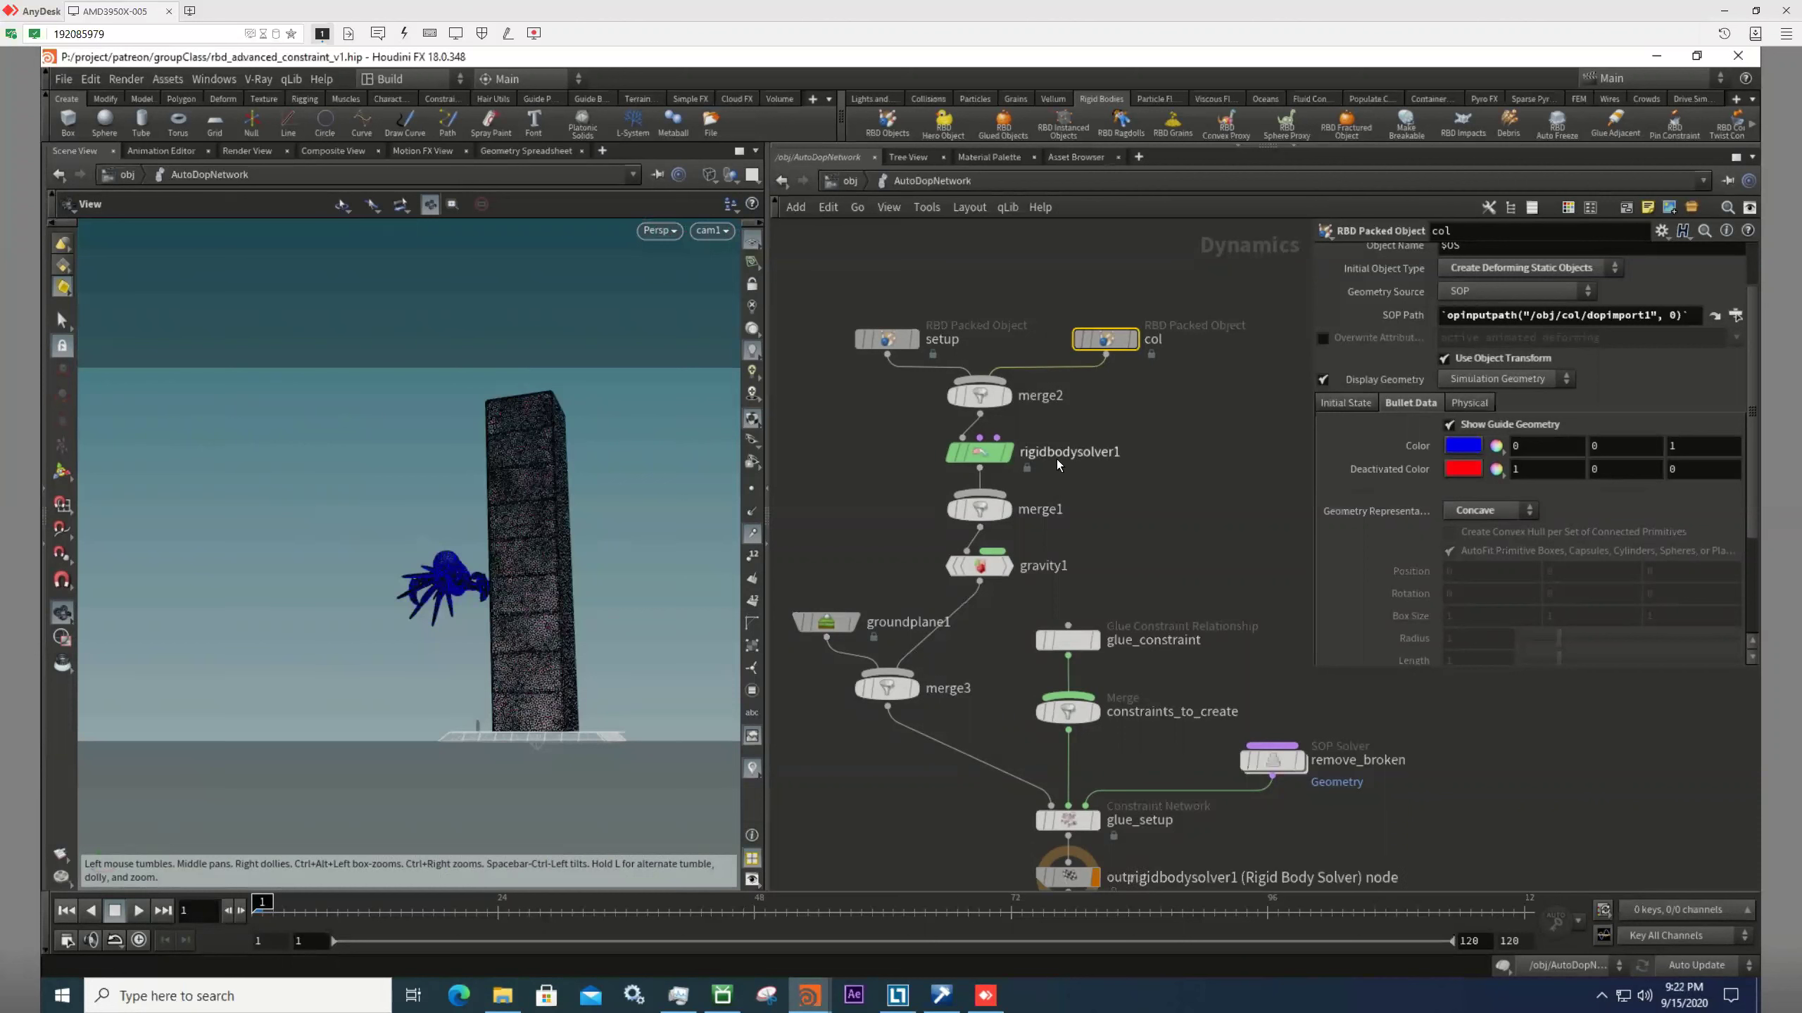
pyautogui.click(850, 181)
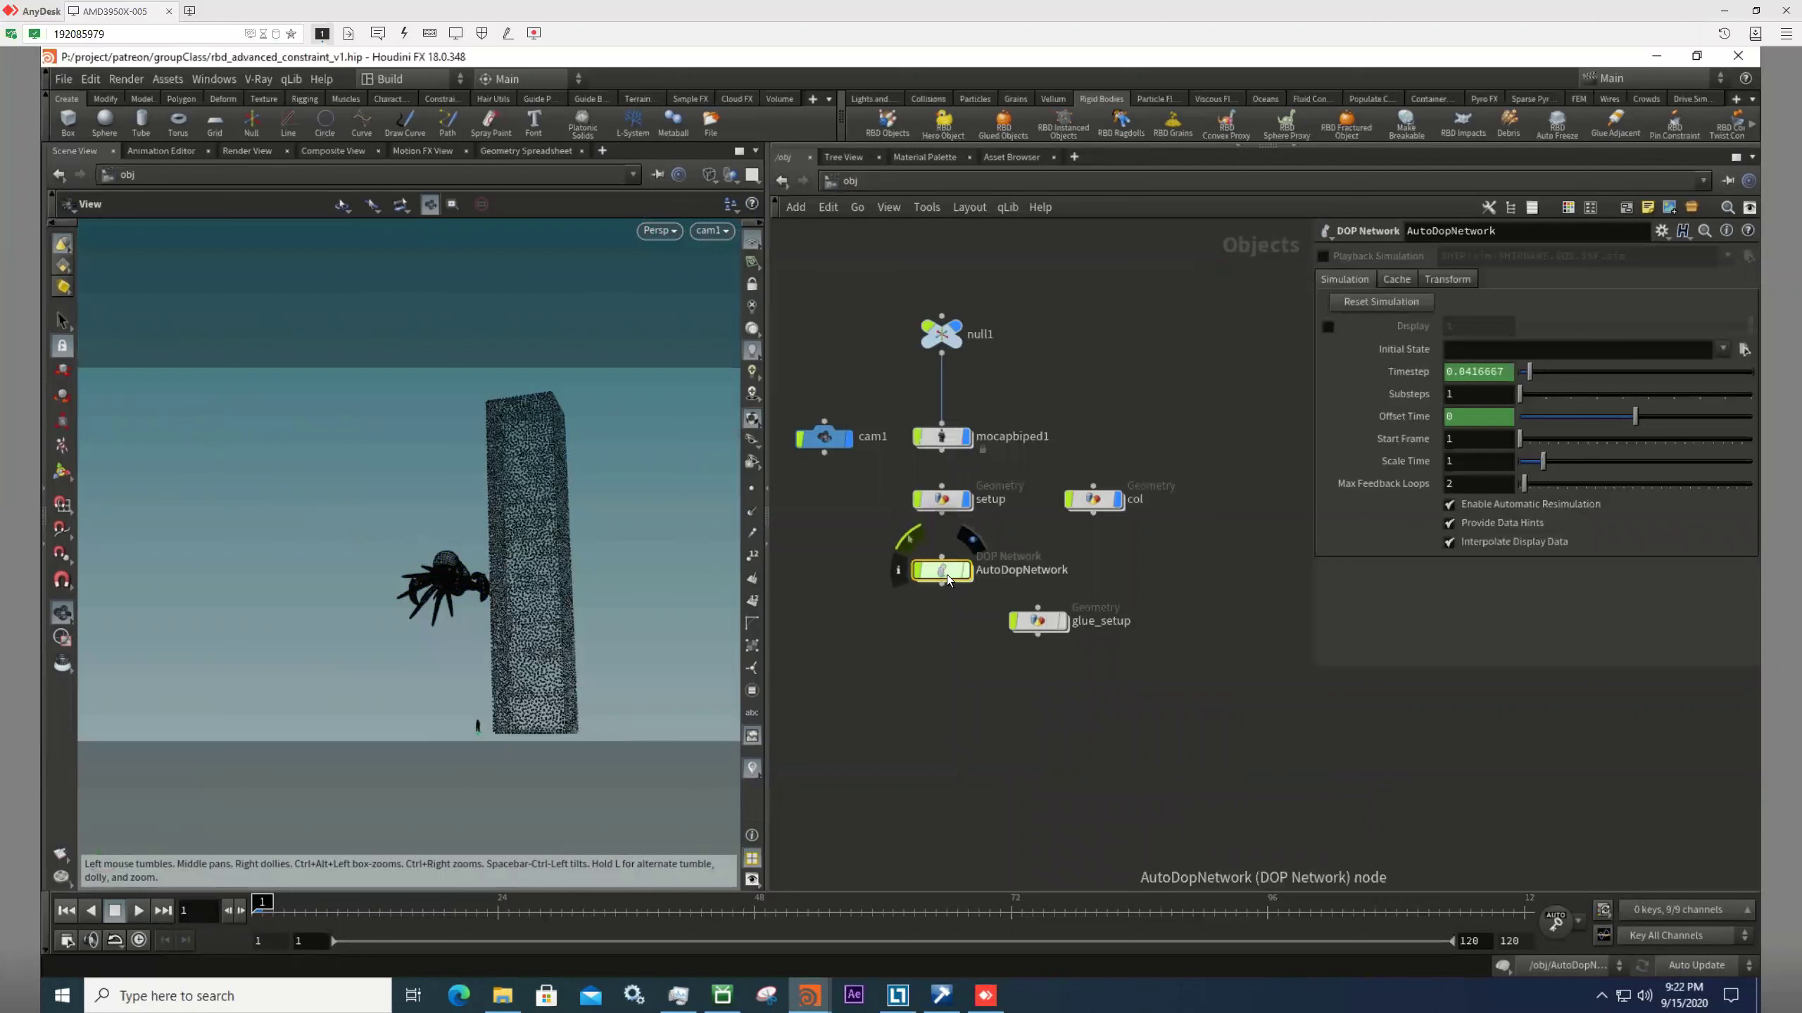
pyautogui.doubleClick(940, 500)
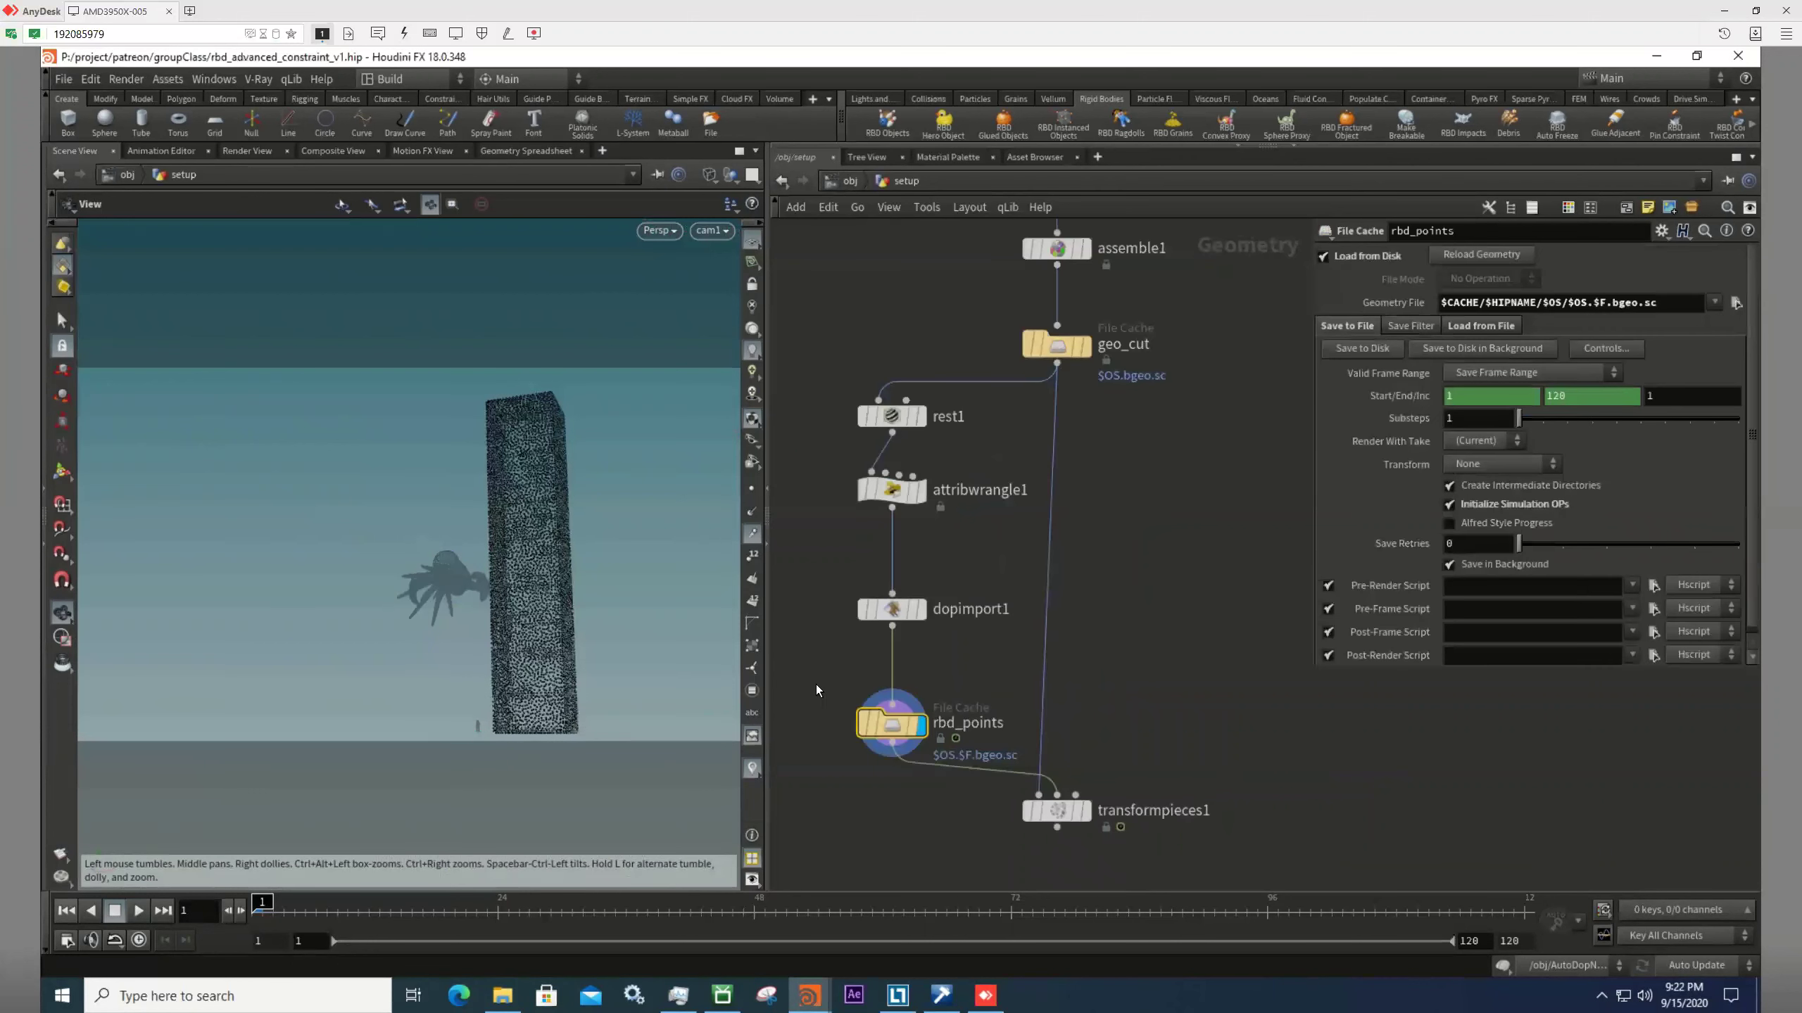
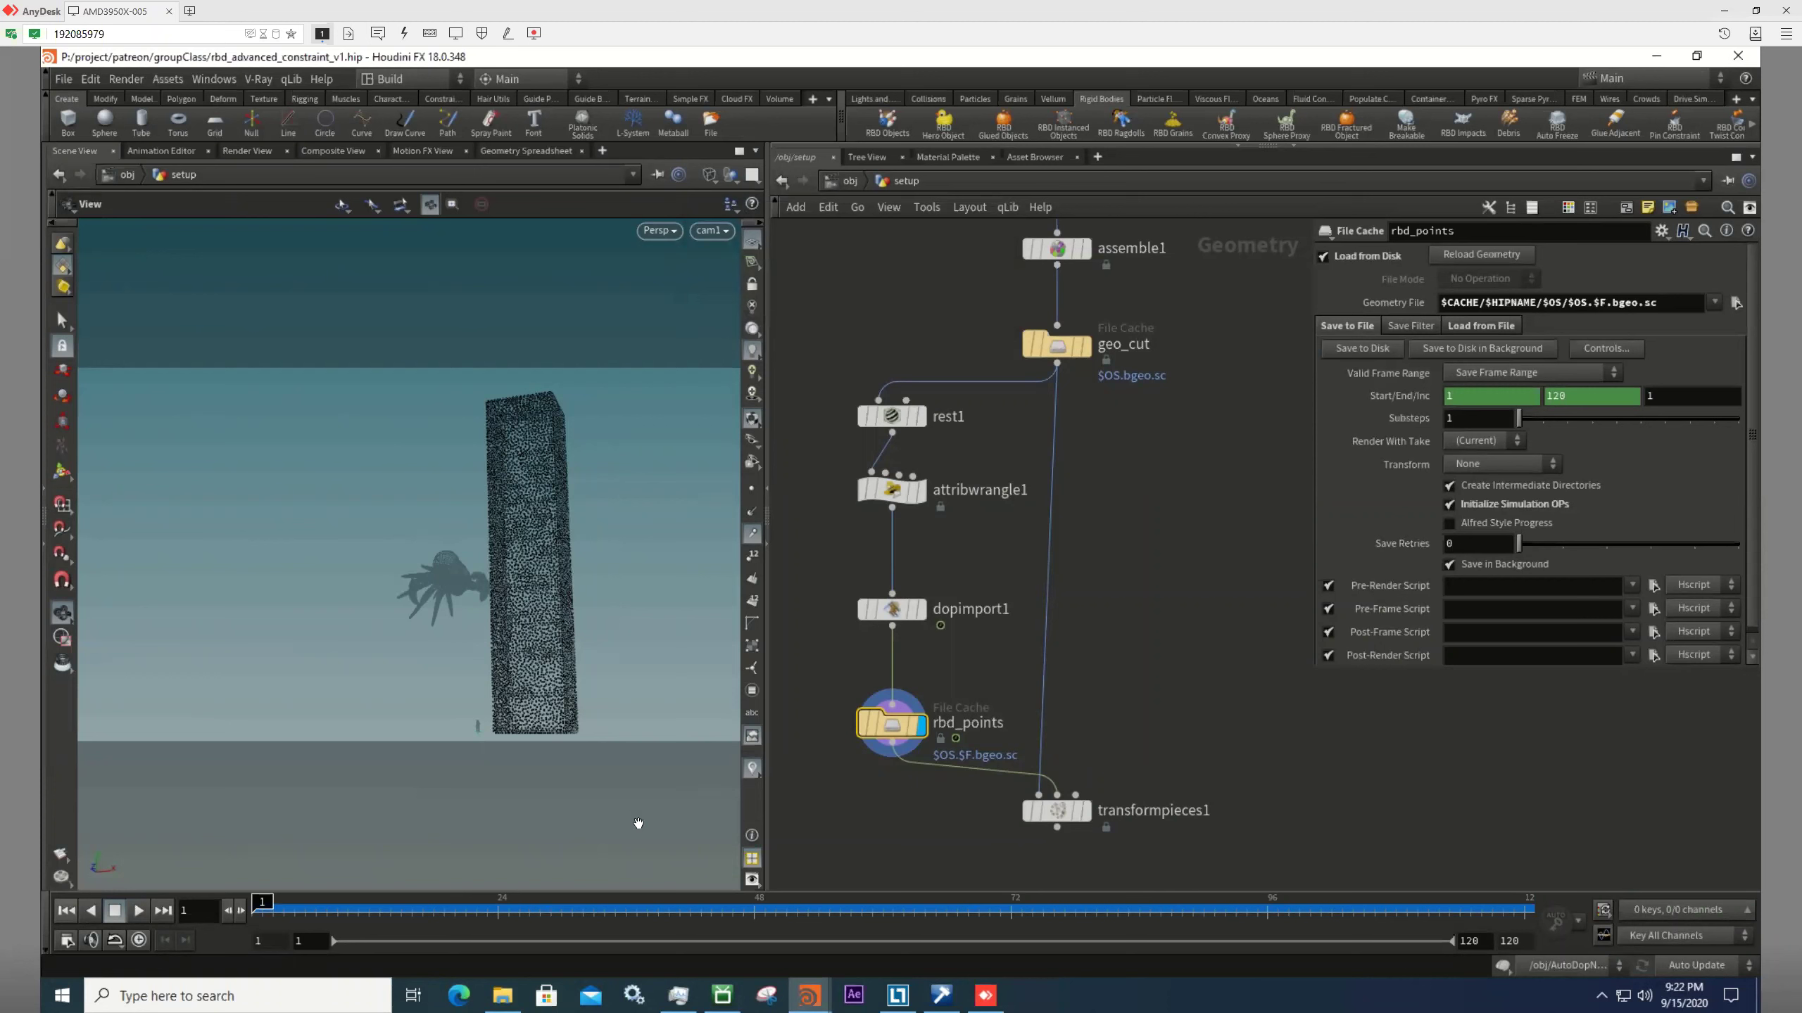
# Step: Scrub the tower fracture through transformpieces1 in shaded mode, ending near frame 43
pyautogui.moveTo(331, 915); pyautogui.dragTo(1459, 908)
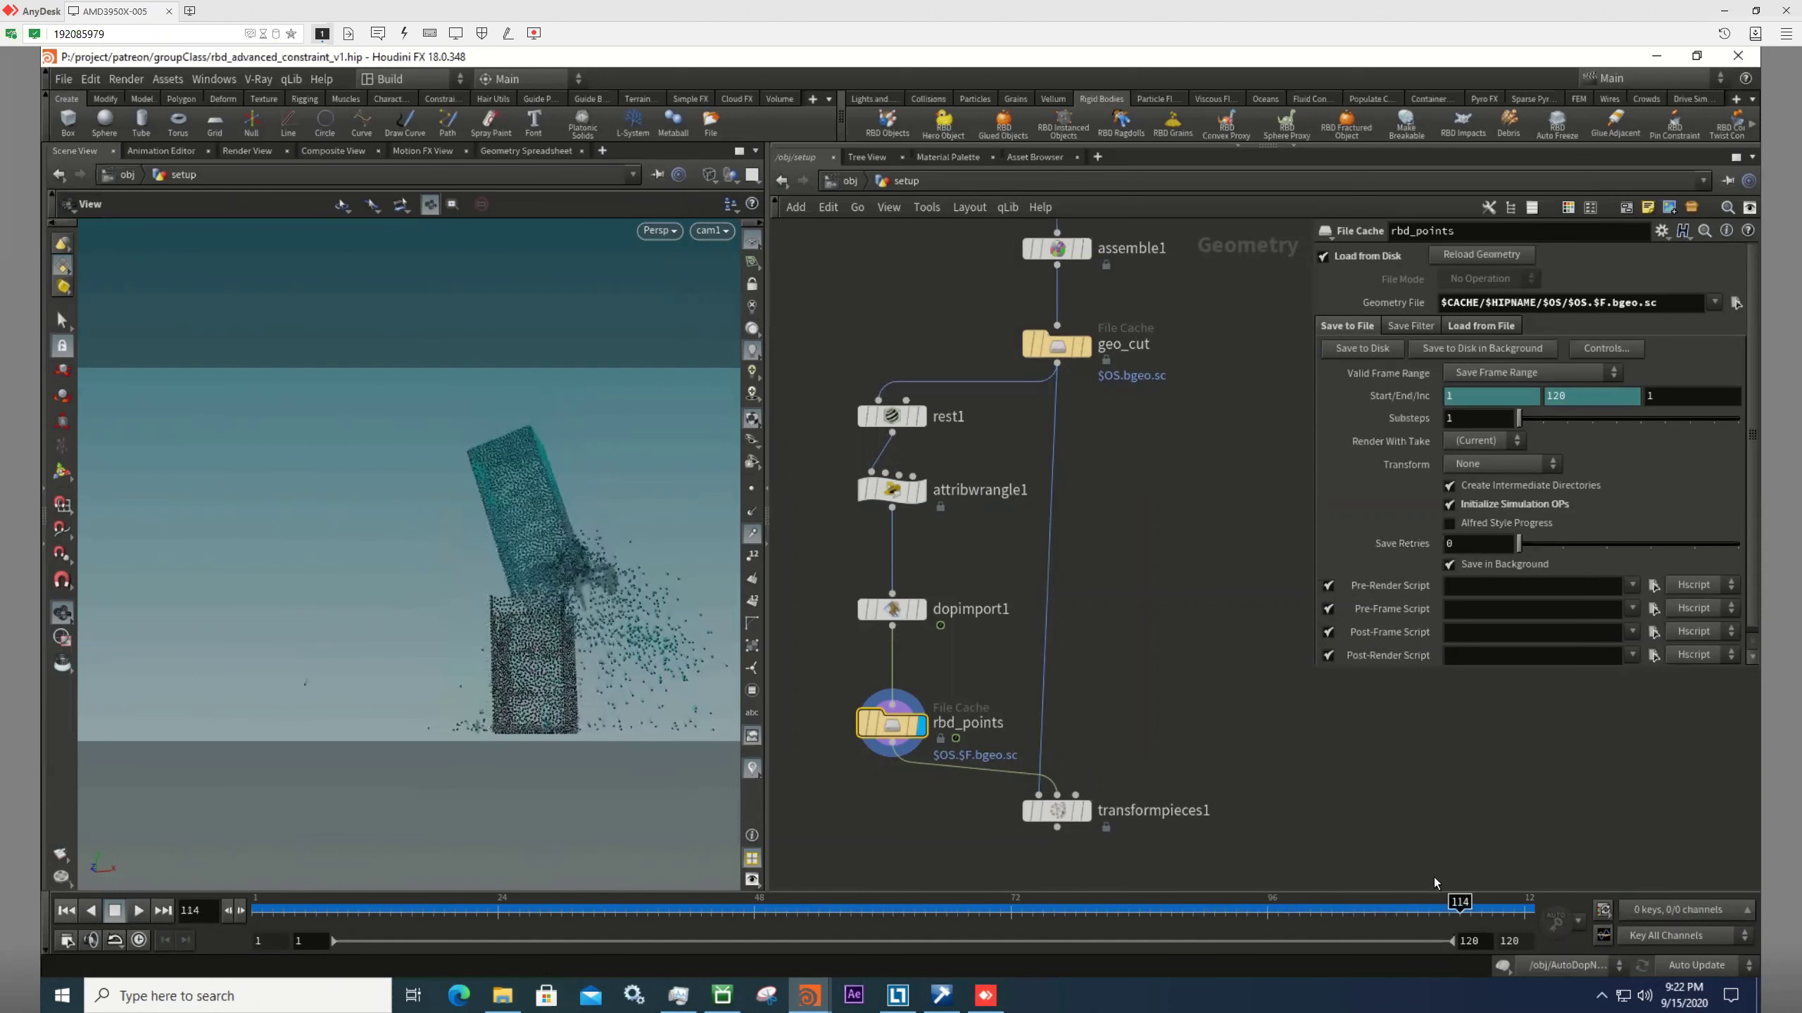
pyautogui.click(1085, 811)
pyautogui.moveTo(479, 914); pyautogui.dragTo(455, 911)
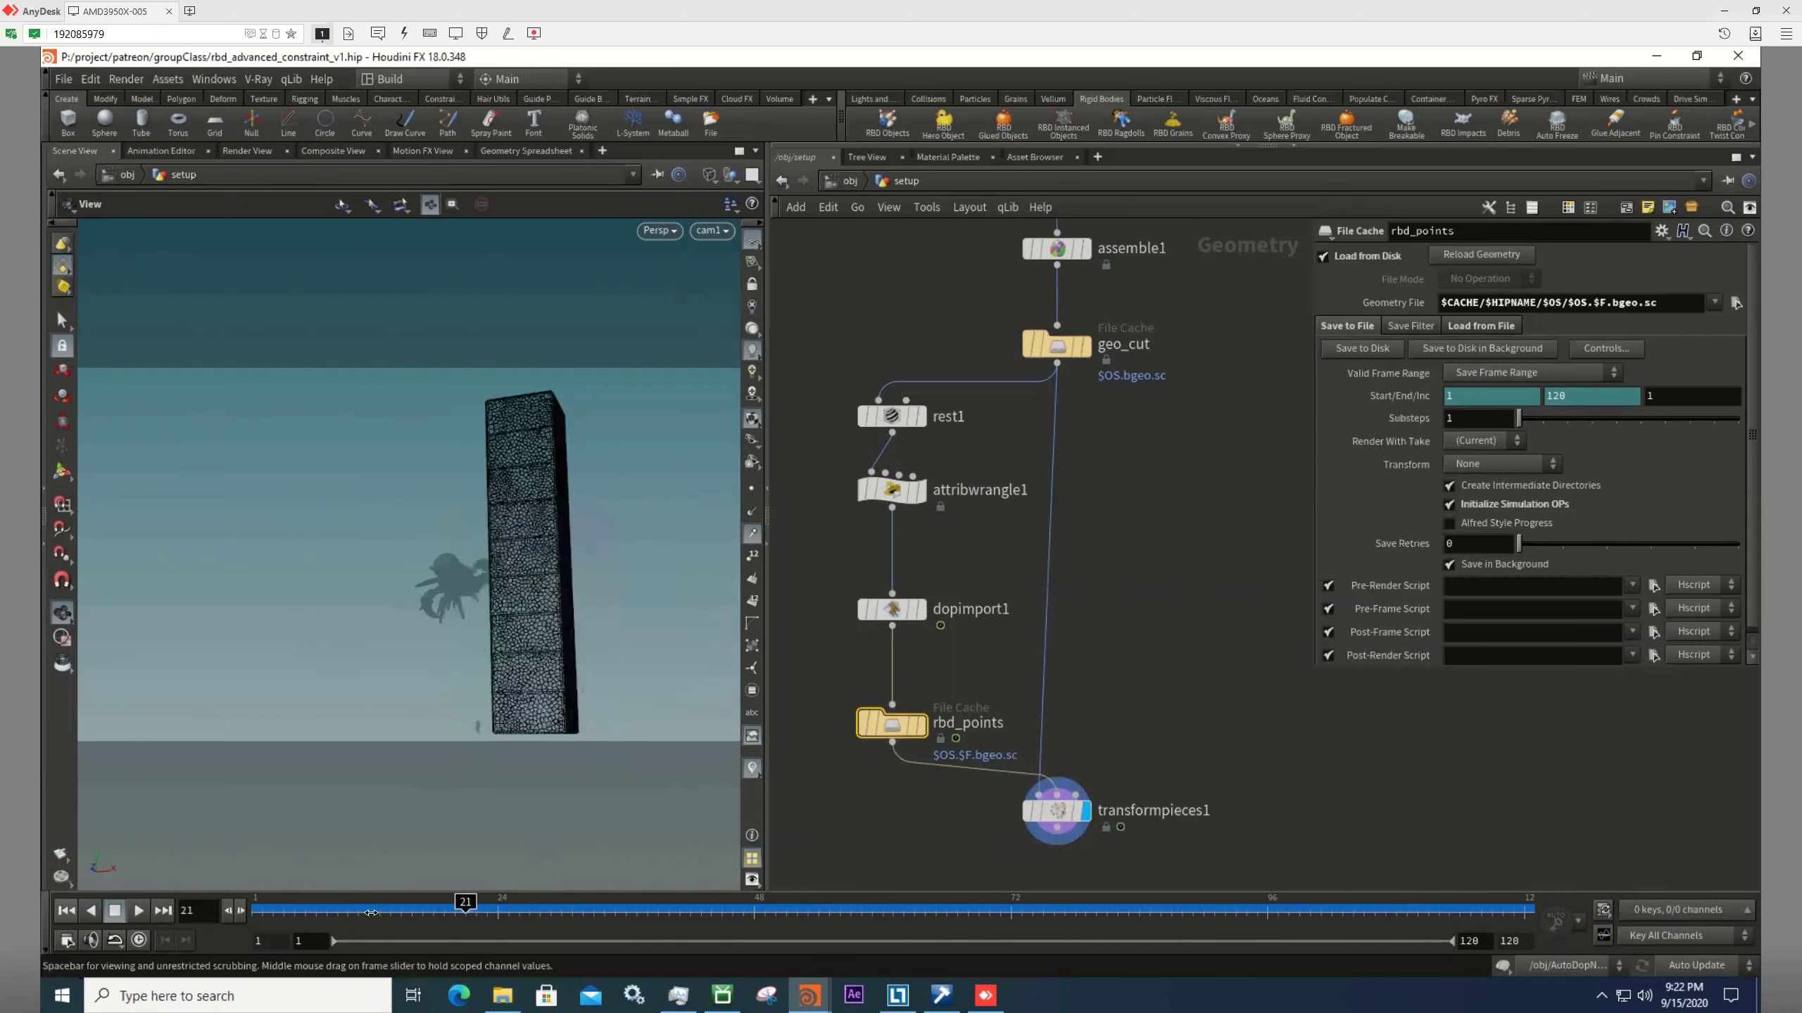
pyautogui.moveTo(679, 877); pyautogui.dragTo(1581, 871)
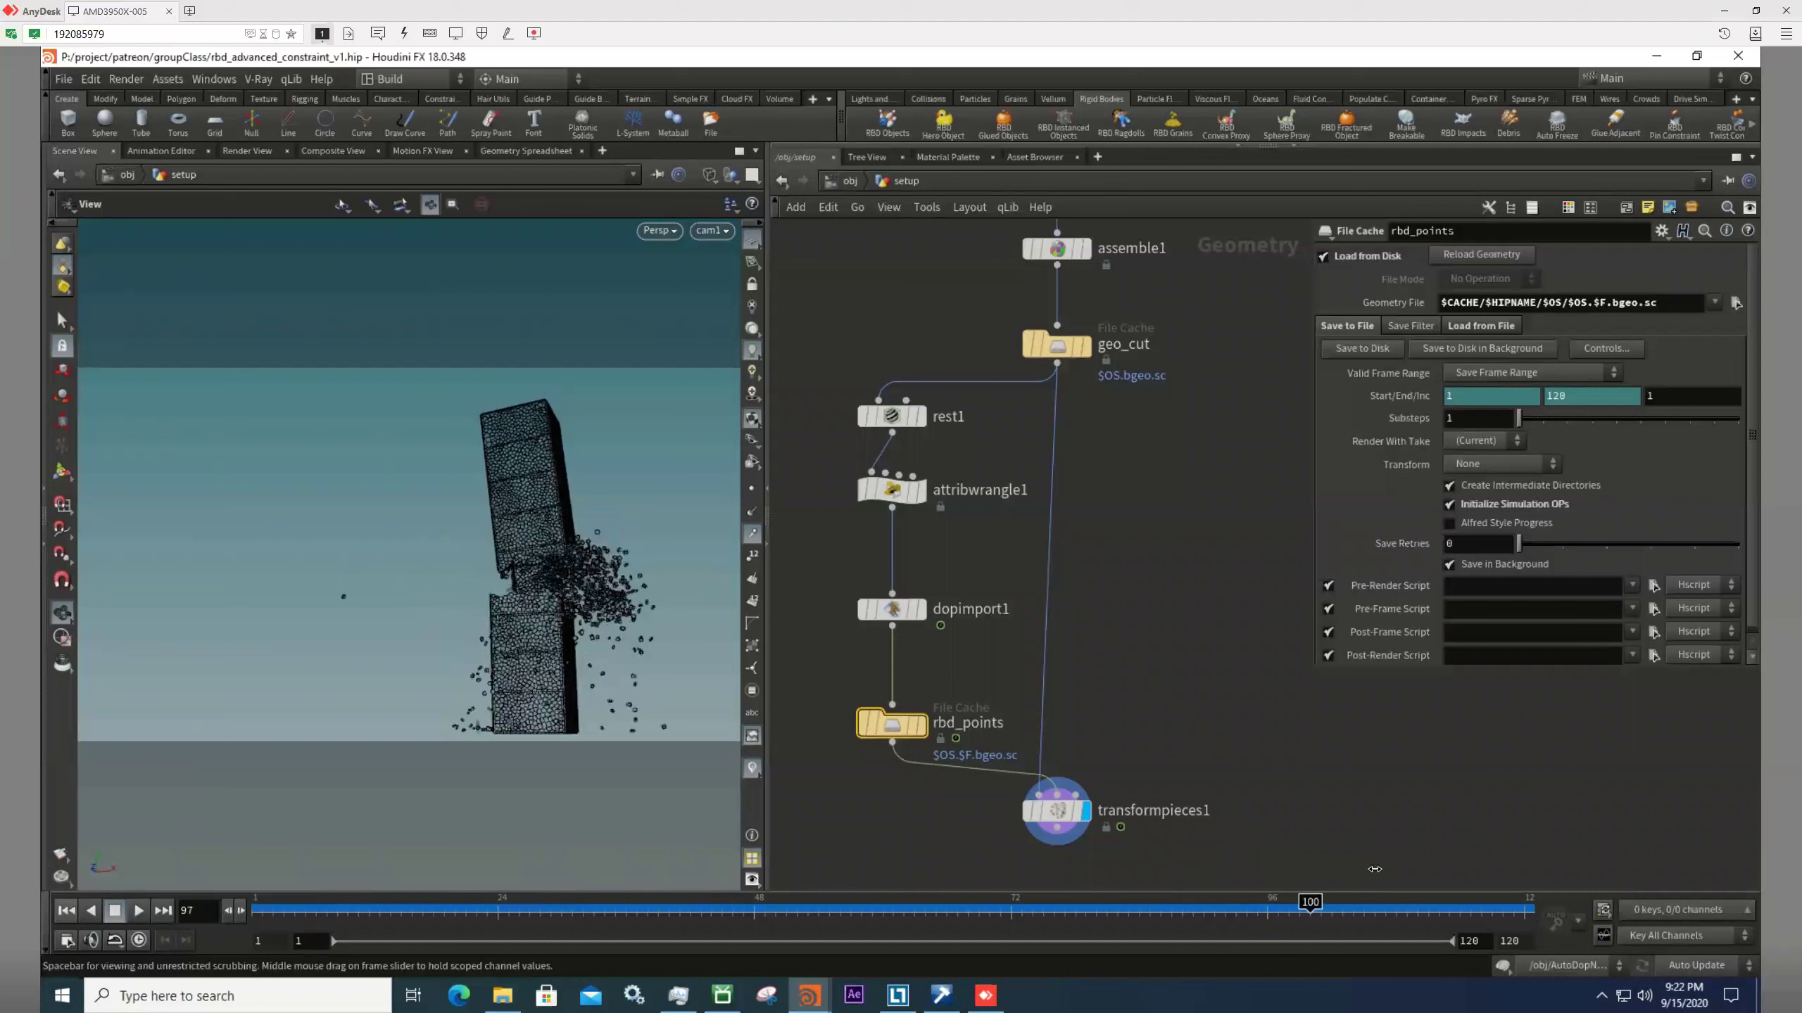
pyautogui.moveTo(1385, 882); pyautogui.dragTo(1002, 883)
pyautogui.press('w')
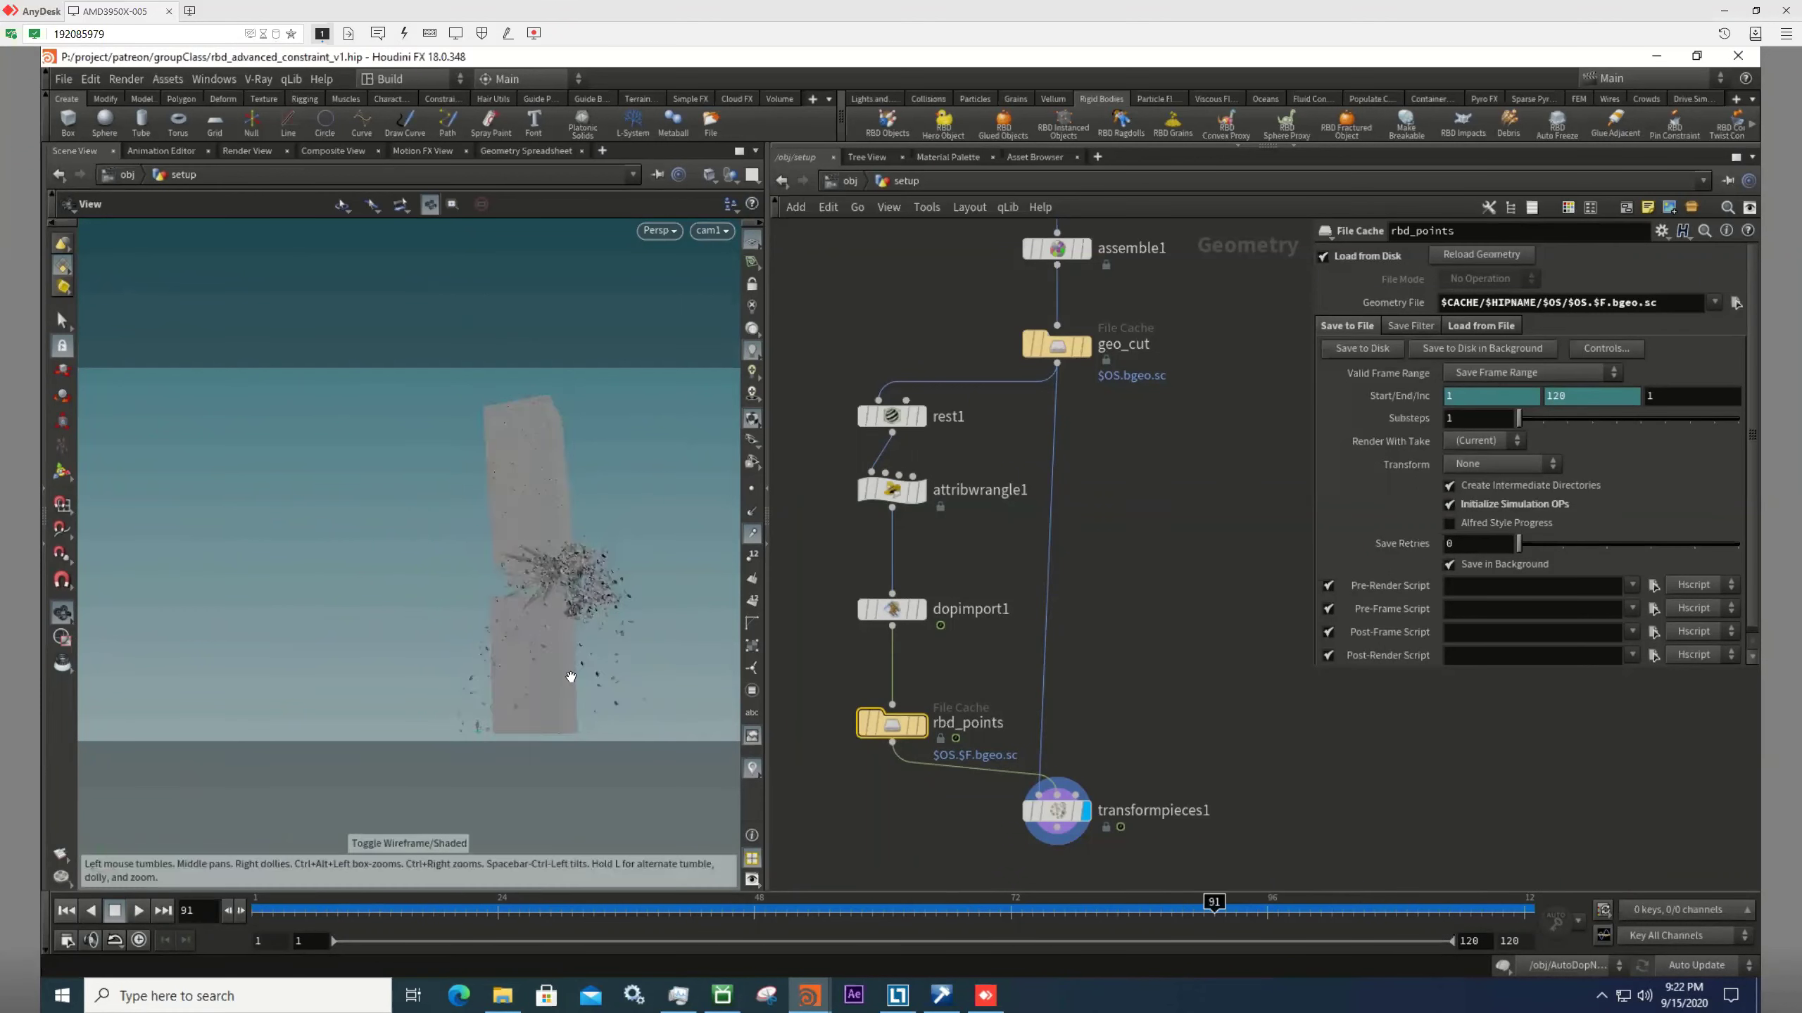
pyautogui.moveTo(394, 902); pyautogui.dragTo(704, 903)
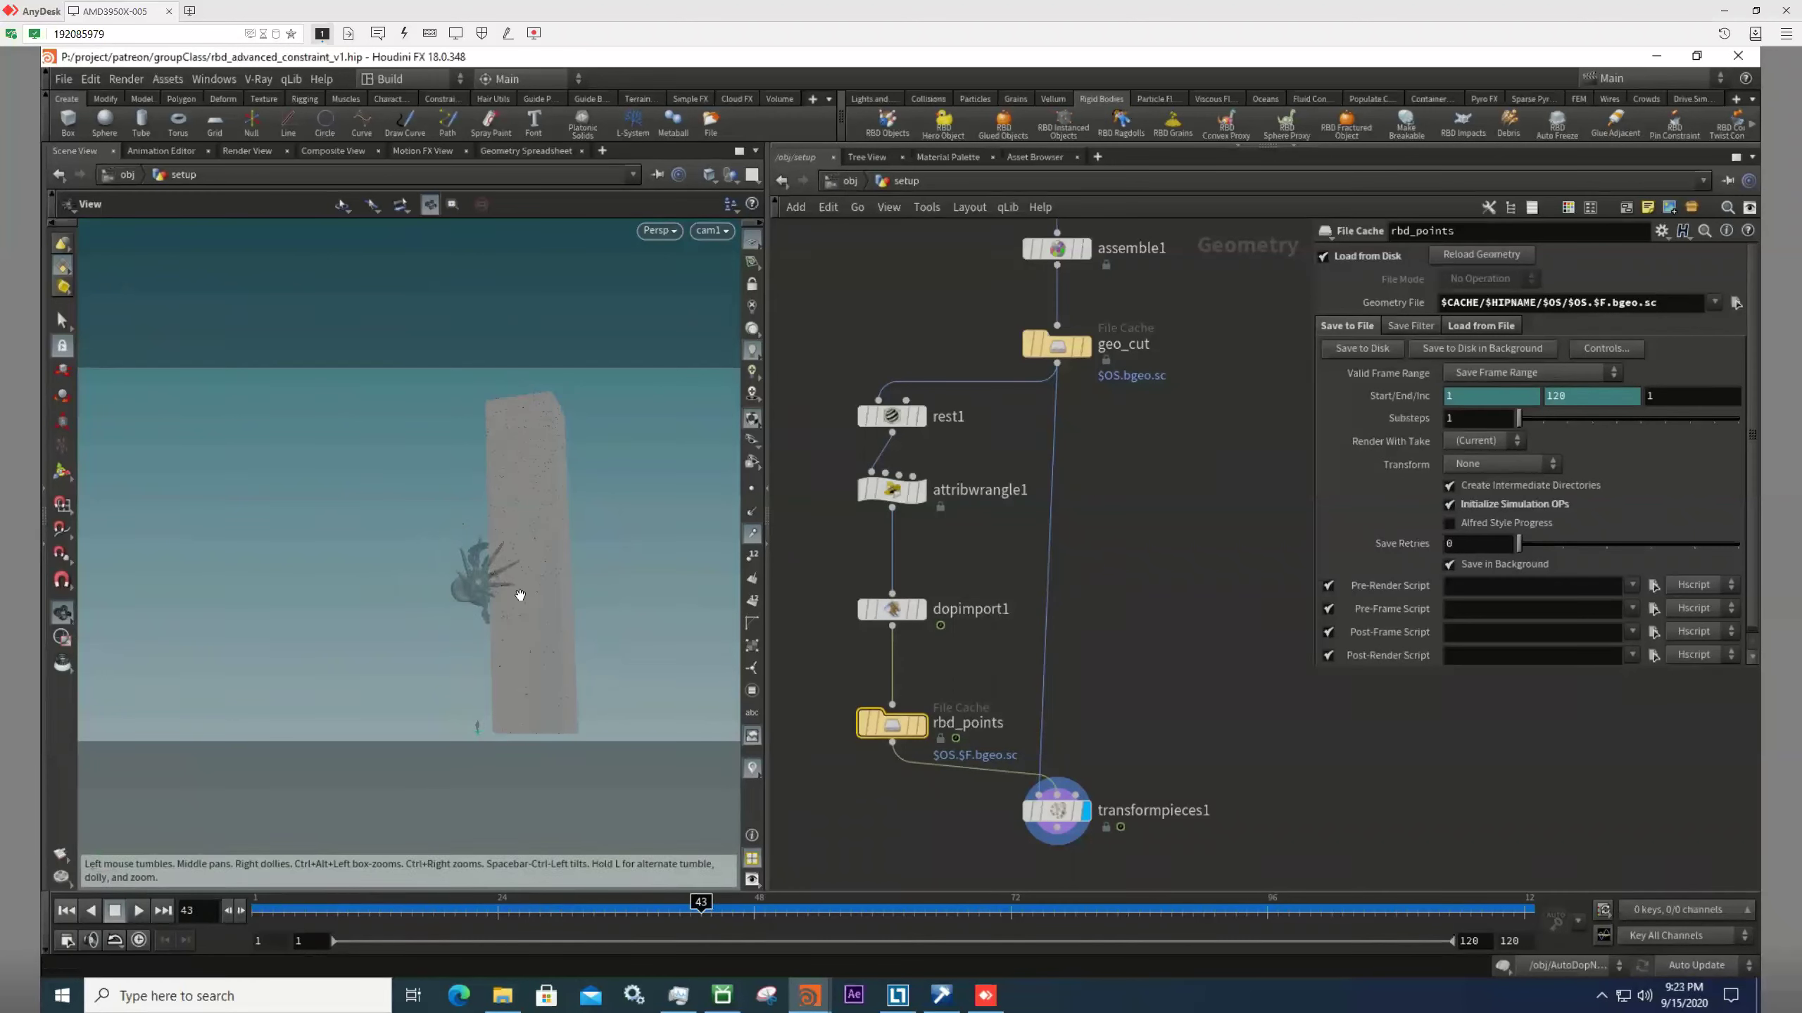
# Step: Bring up the viewport Display Options over the network area on its View settings
pyautogui.press('d')
pyautogui.moveTo(577, 398); pyautogui.dragTo(1172, 350)
pyautogui.click(1082, 374)
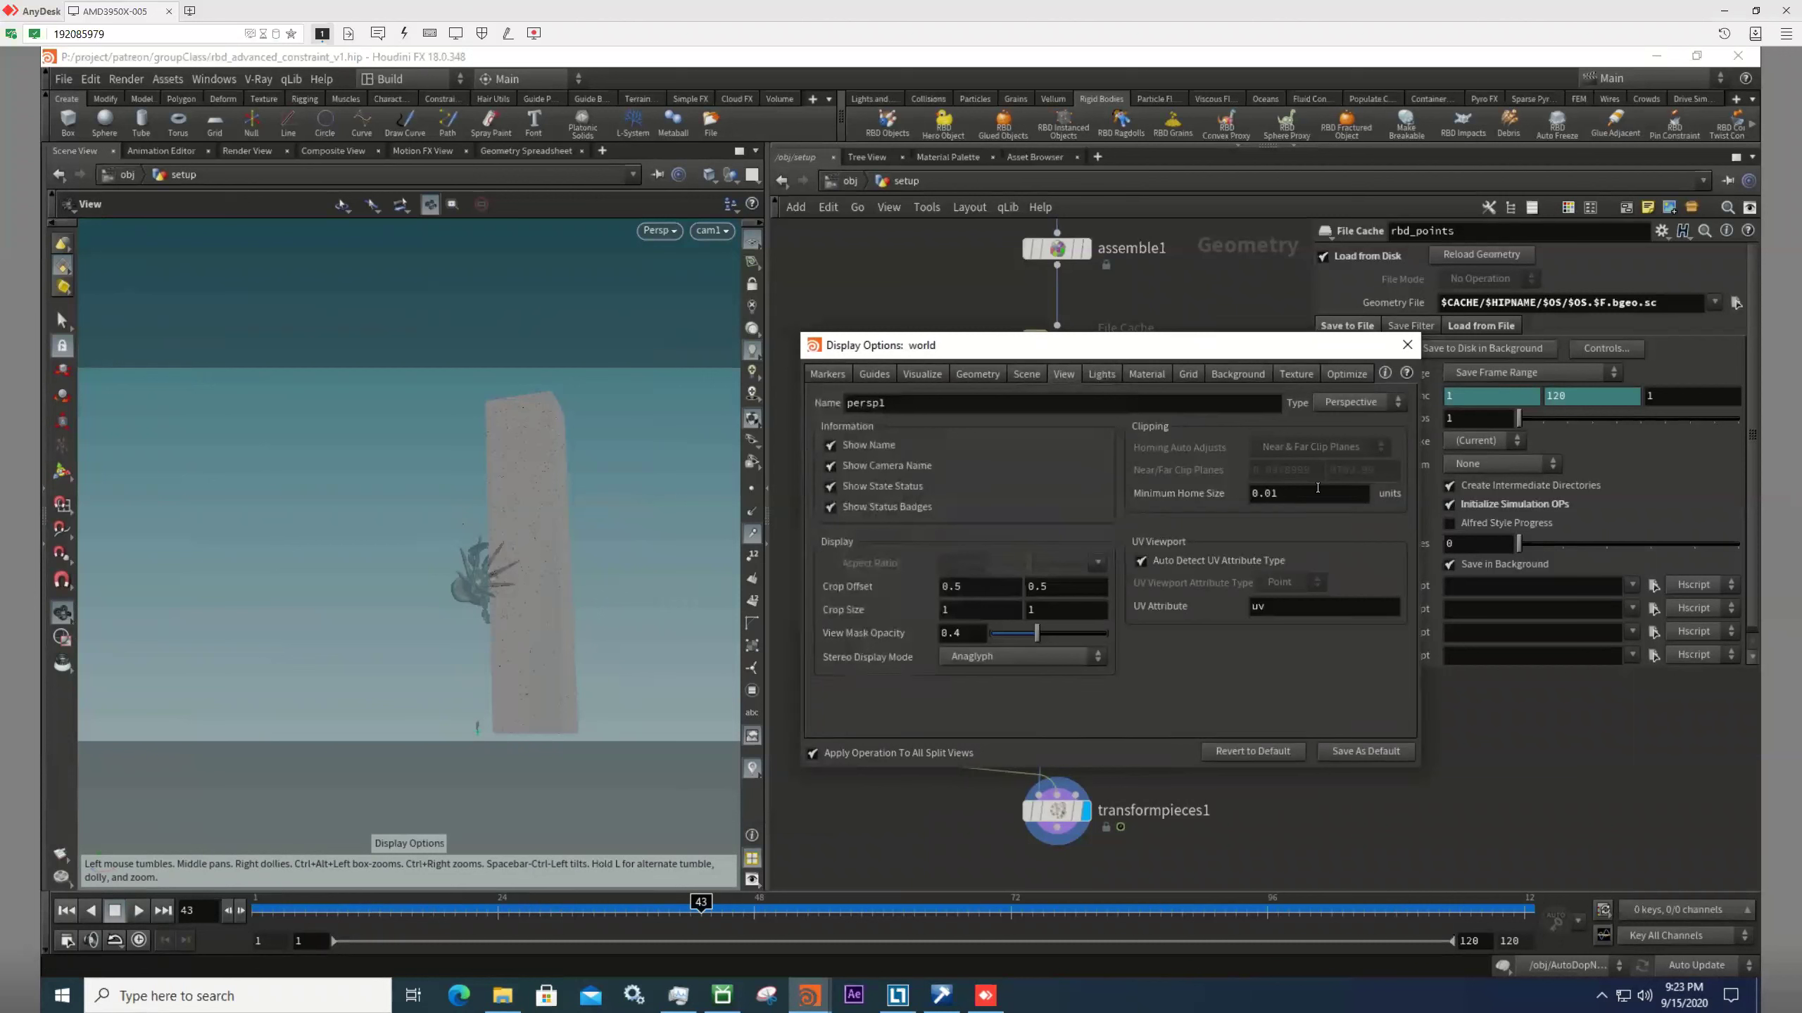
# Step: Browse the Lights, Scene and View display settings, then close Display Options
pyautogui.click(1101, 377)
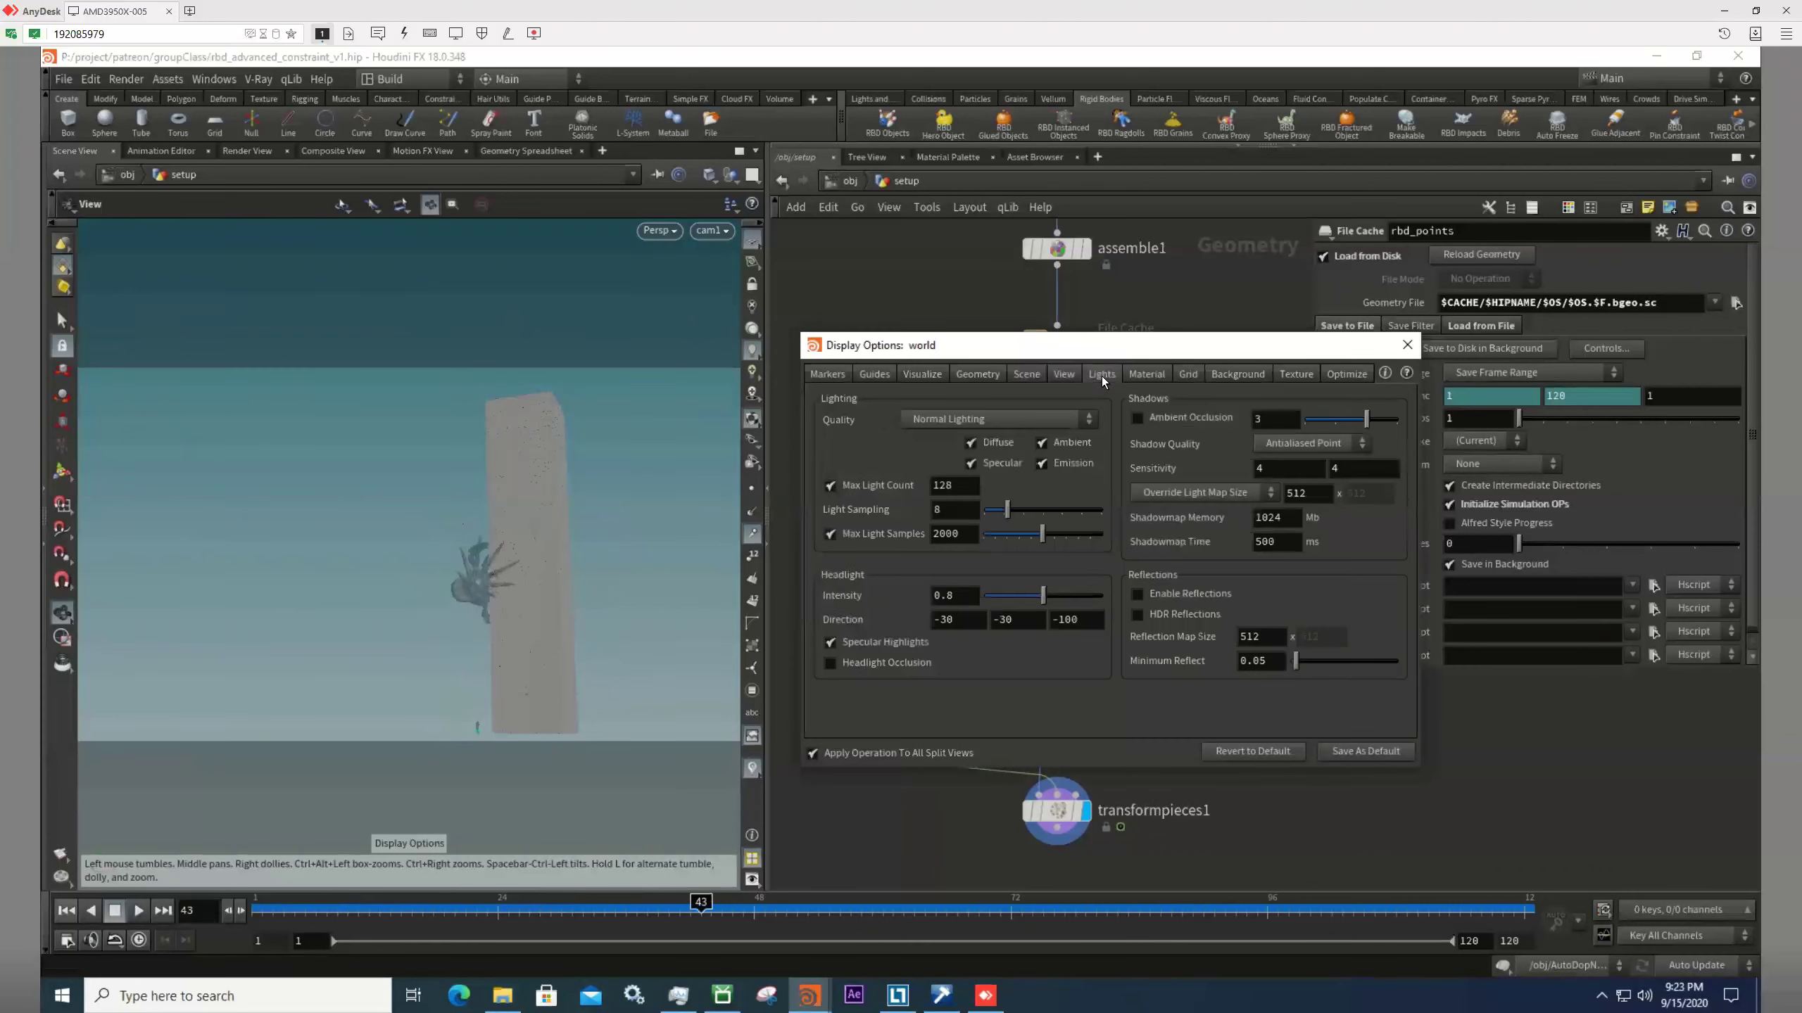
pyautogui.click(1066, 376)
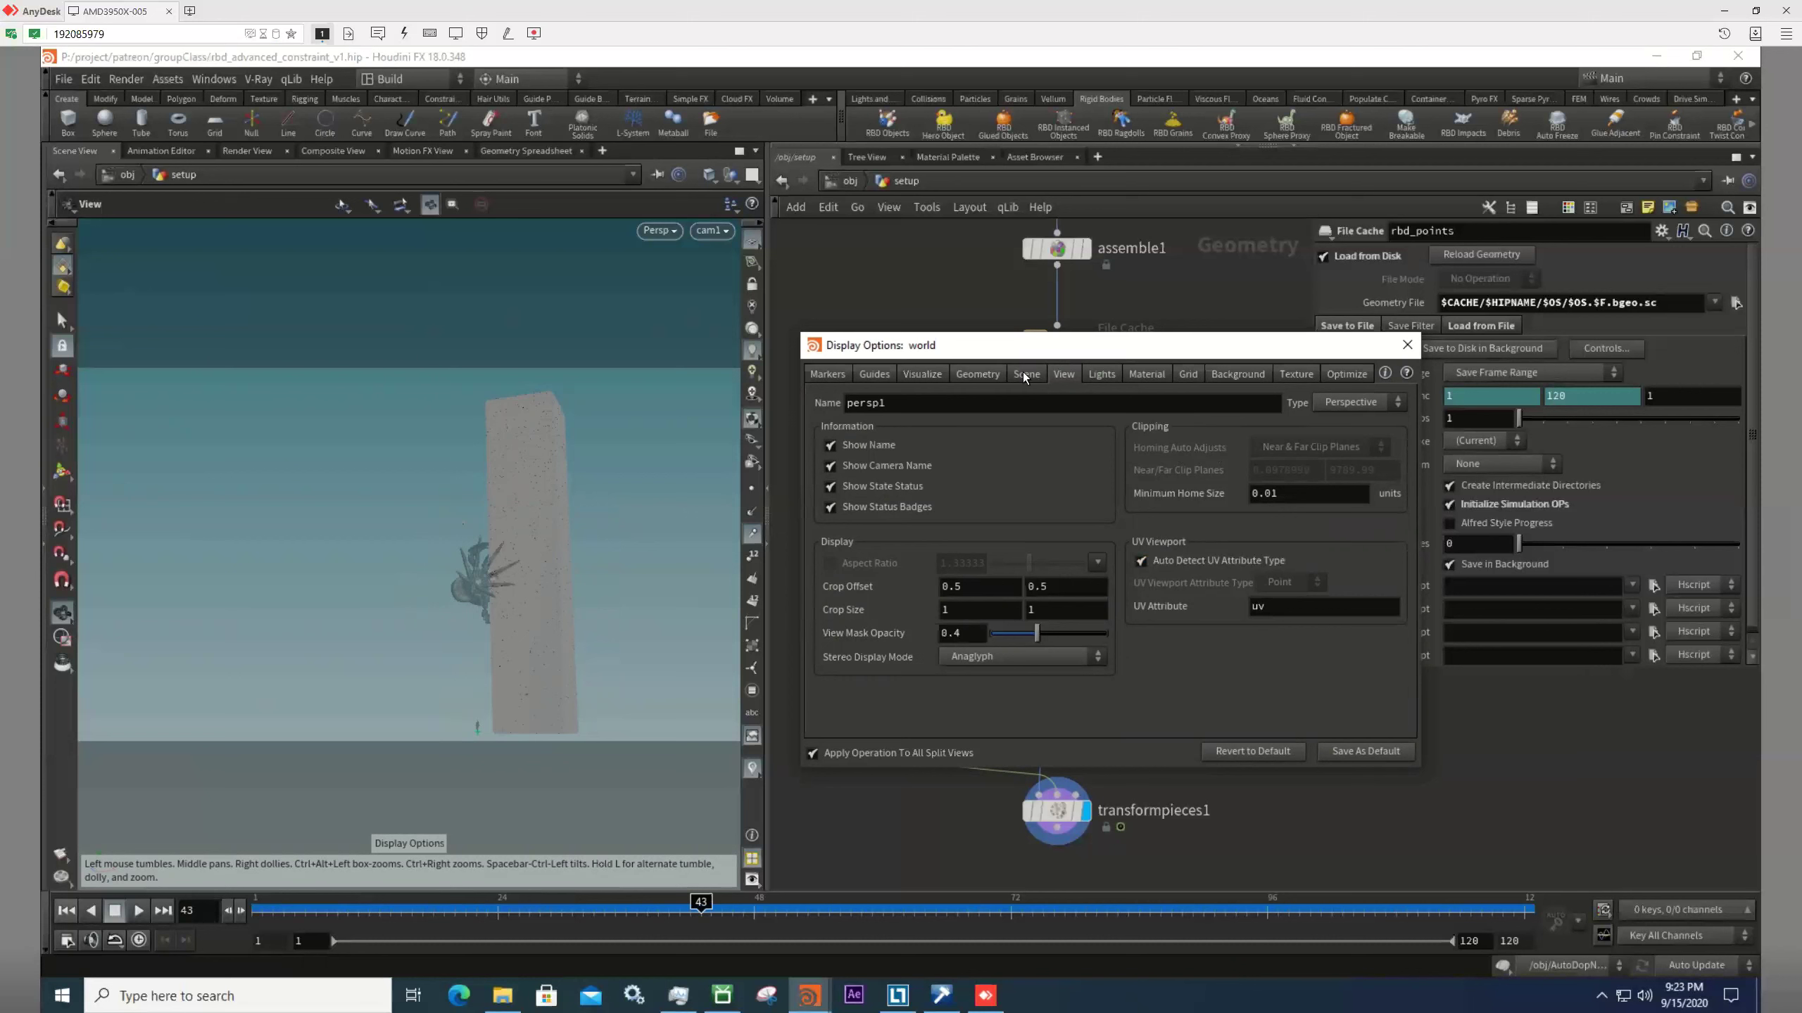
pyautogui.click(1059, 374)
pyautogui.click(1059, 370)
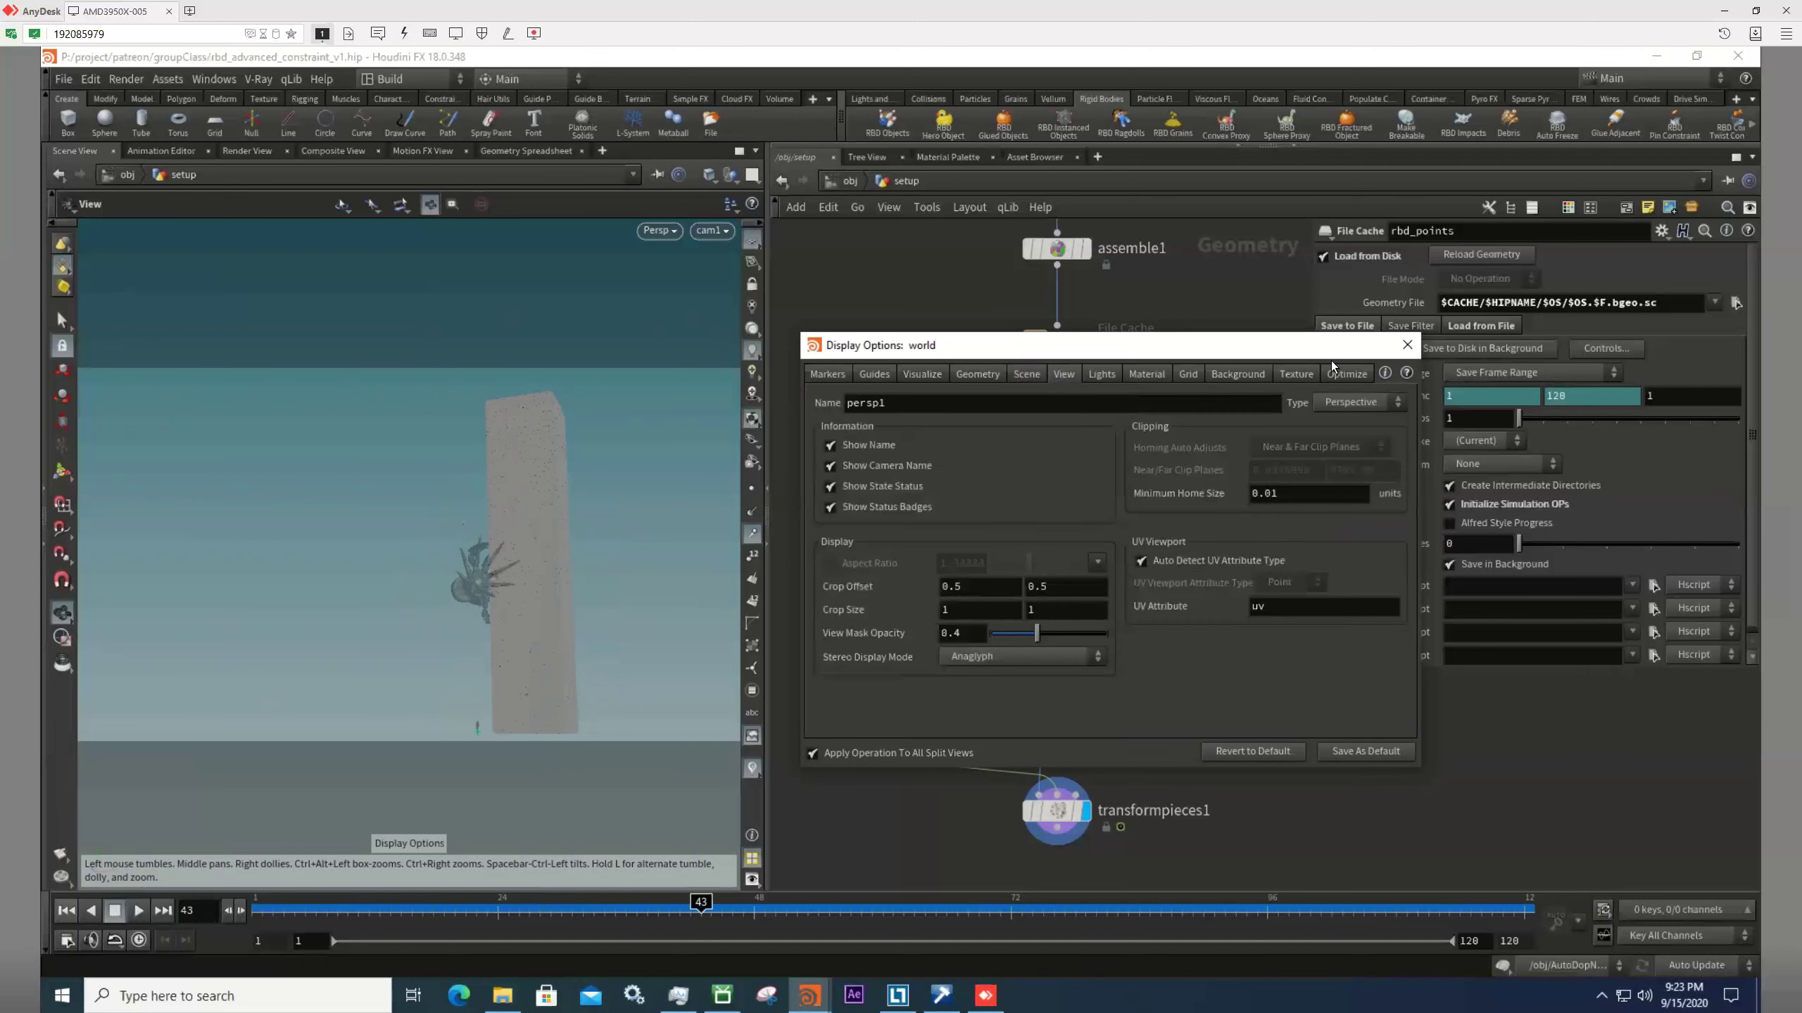
pyautogui.click(1405, 346)
# Step: Select cam1 and set its Near Clipping to 1 on the View tab
pyautogui.click(718, 234)
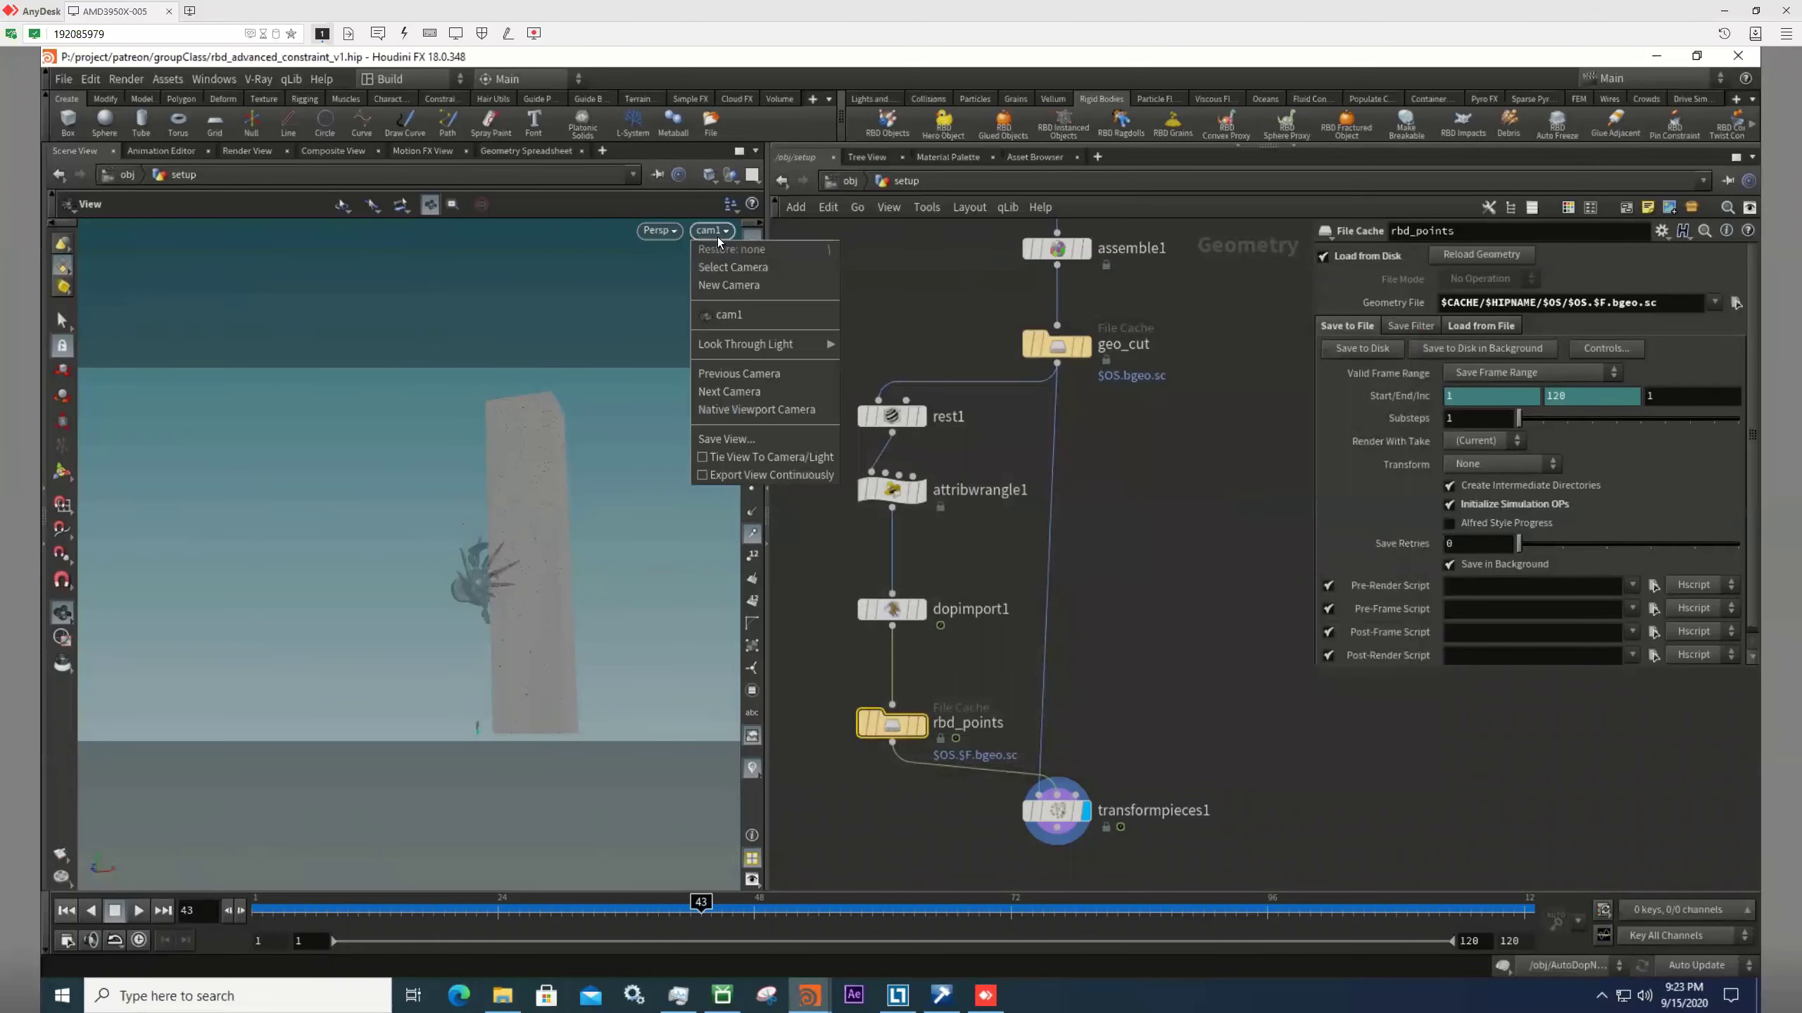
pyautogui.click(718, 270)
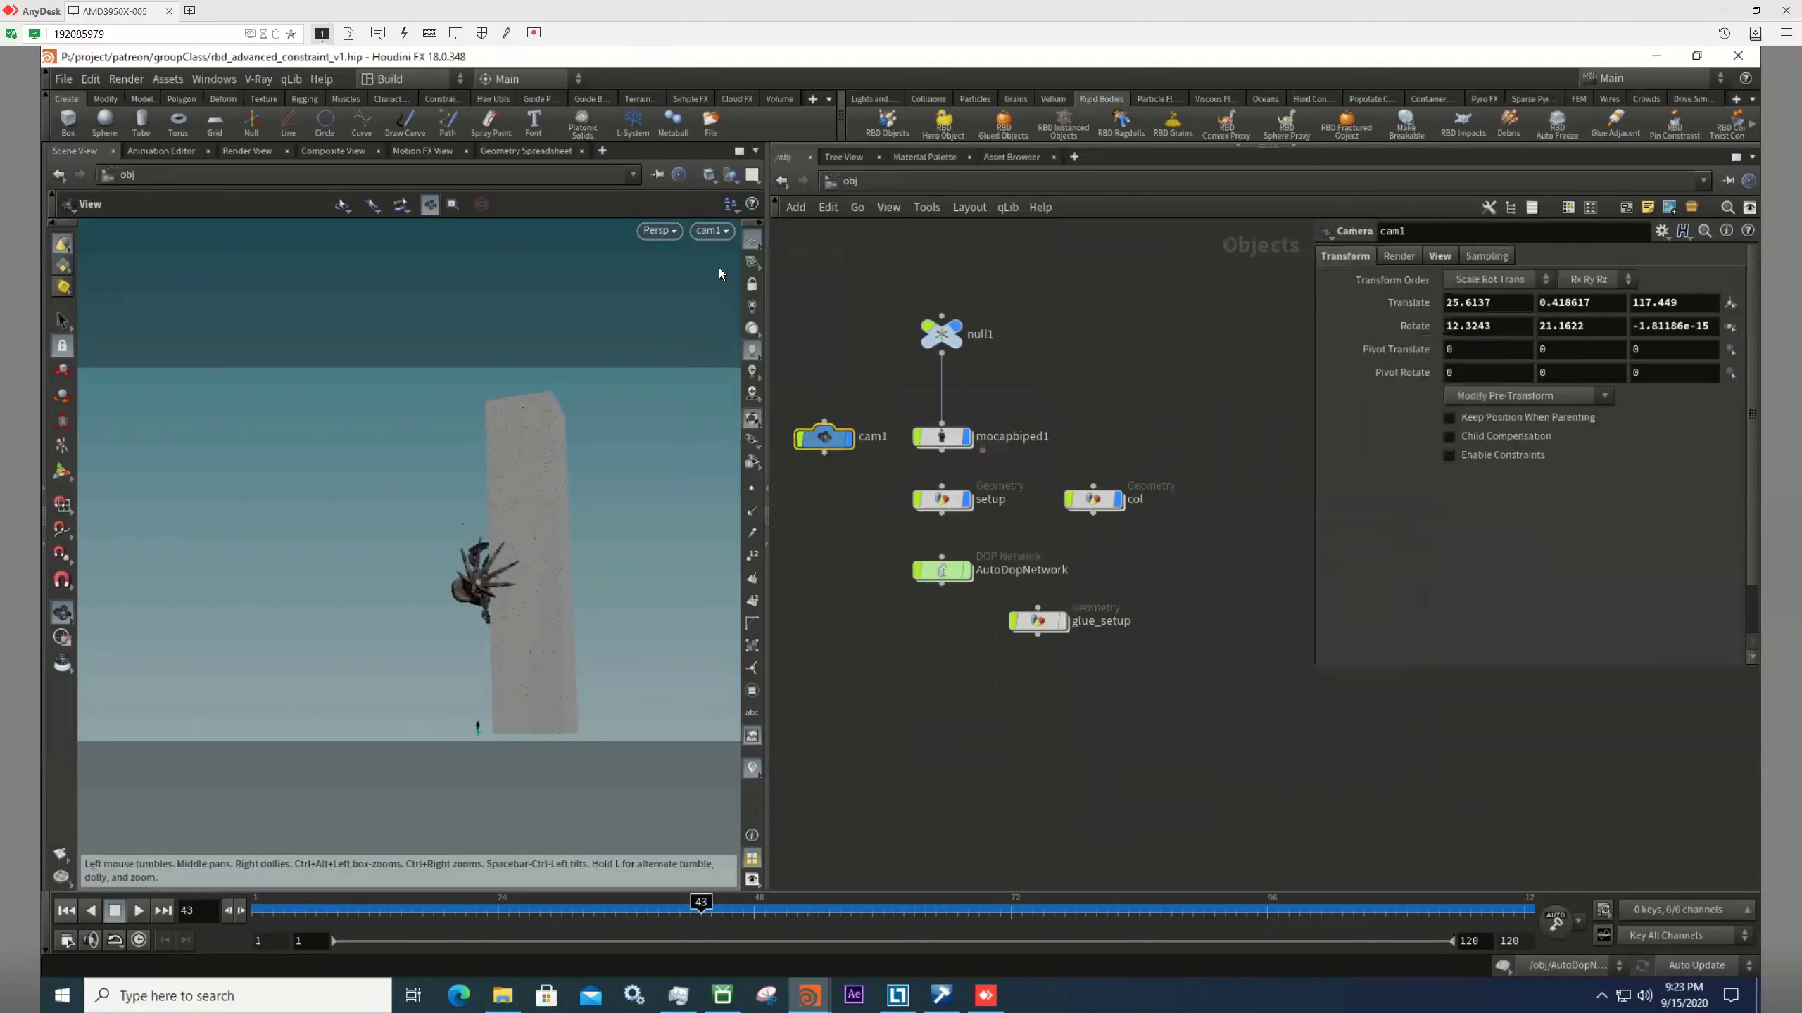
pyautogui.click(1439, 259)
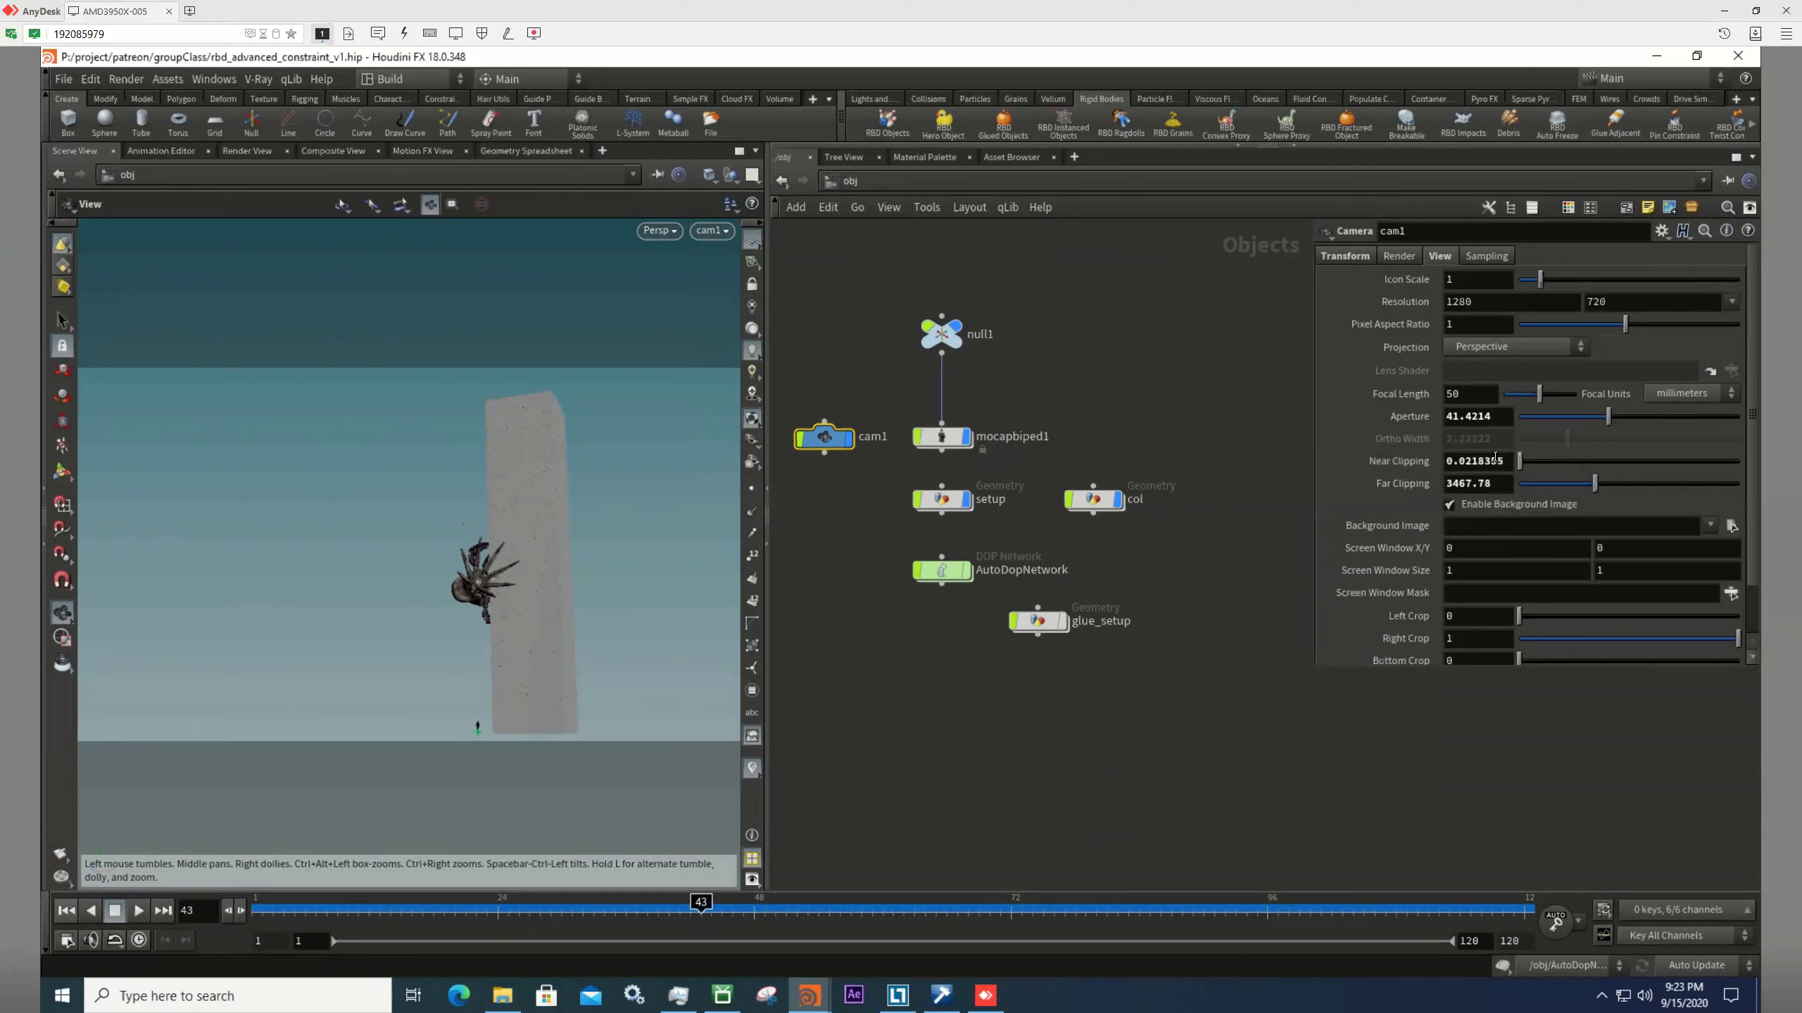
pyautogui.moveTo(1505, 465); pyautogui.dragTo(1458, 463)
pyautogui.write('5')
pyautogui.press('Tab')
pyautogui.doubleClick(1460, 460)
pyautogui.write('1')
pyautogui.press('Tab')
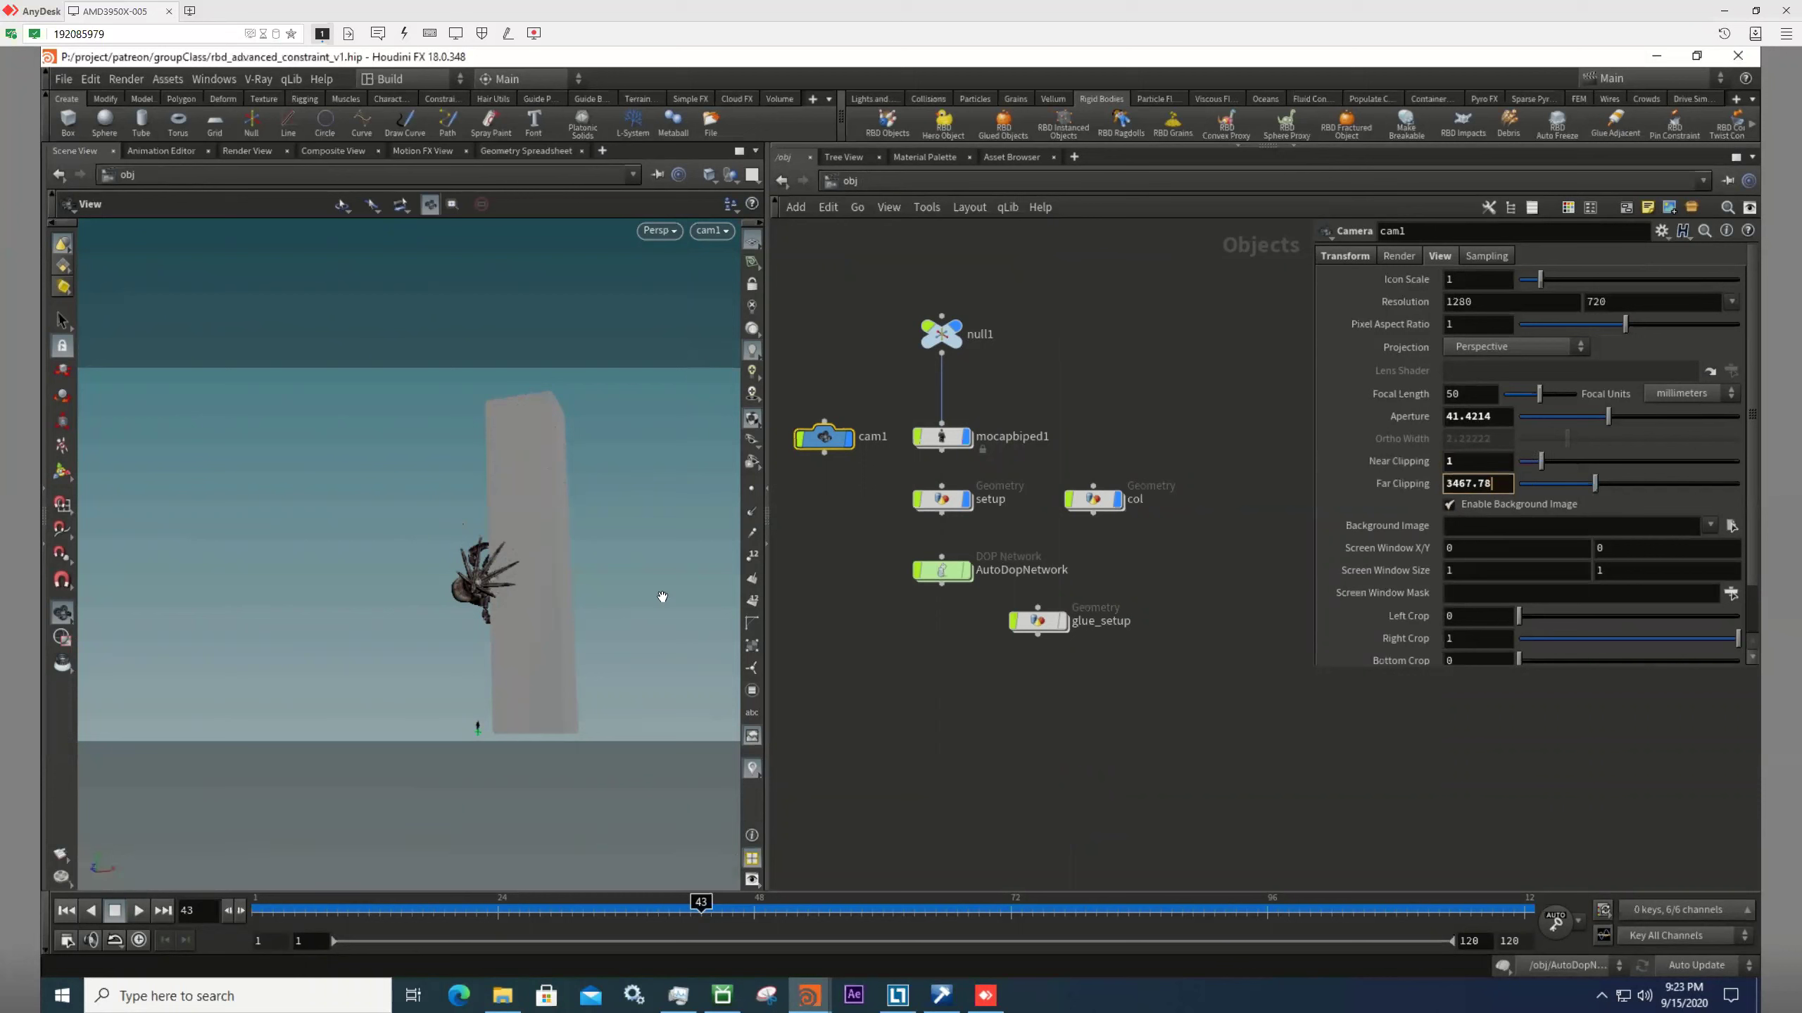
# Step: Play the simulation to check the clipping, then return to frame 1
pyautogui.press('Up')
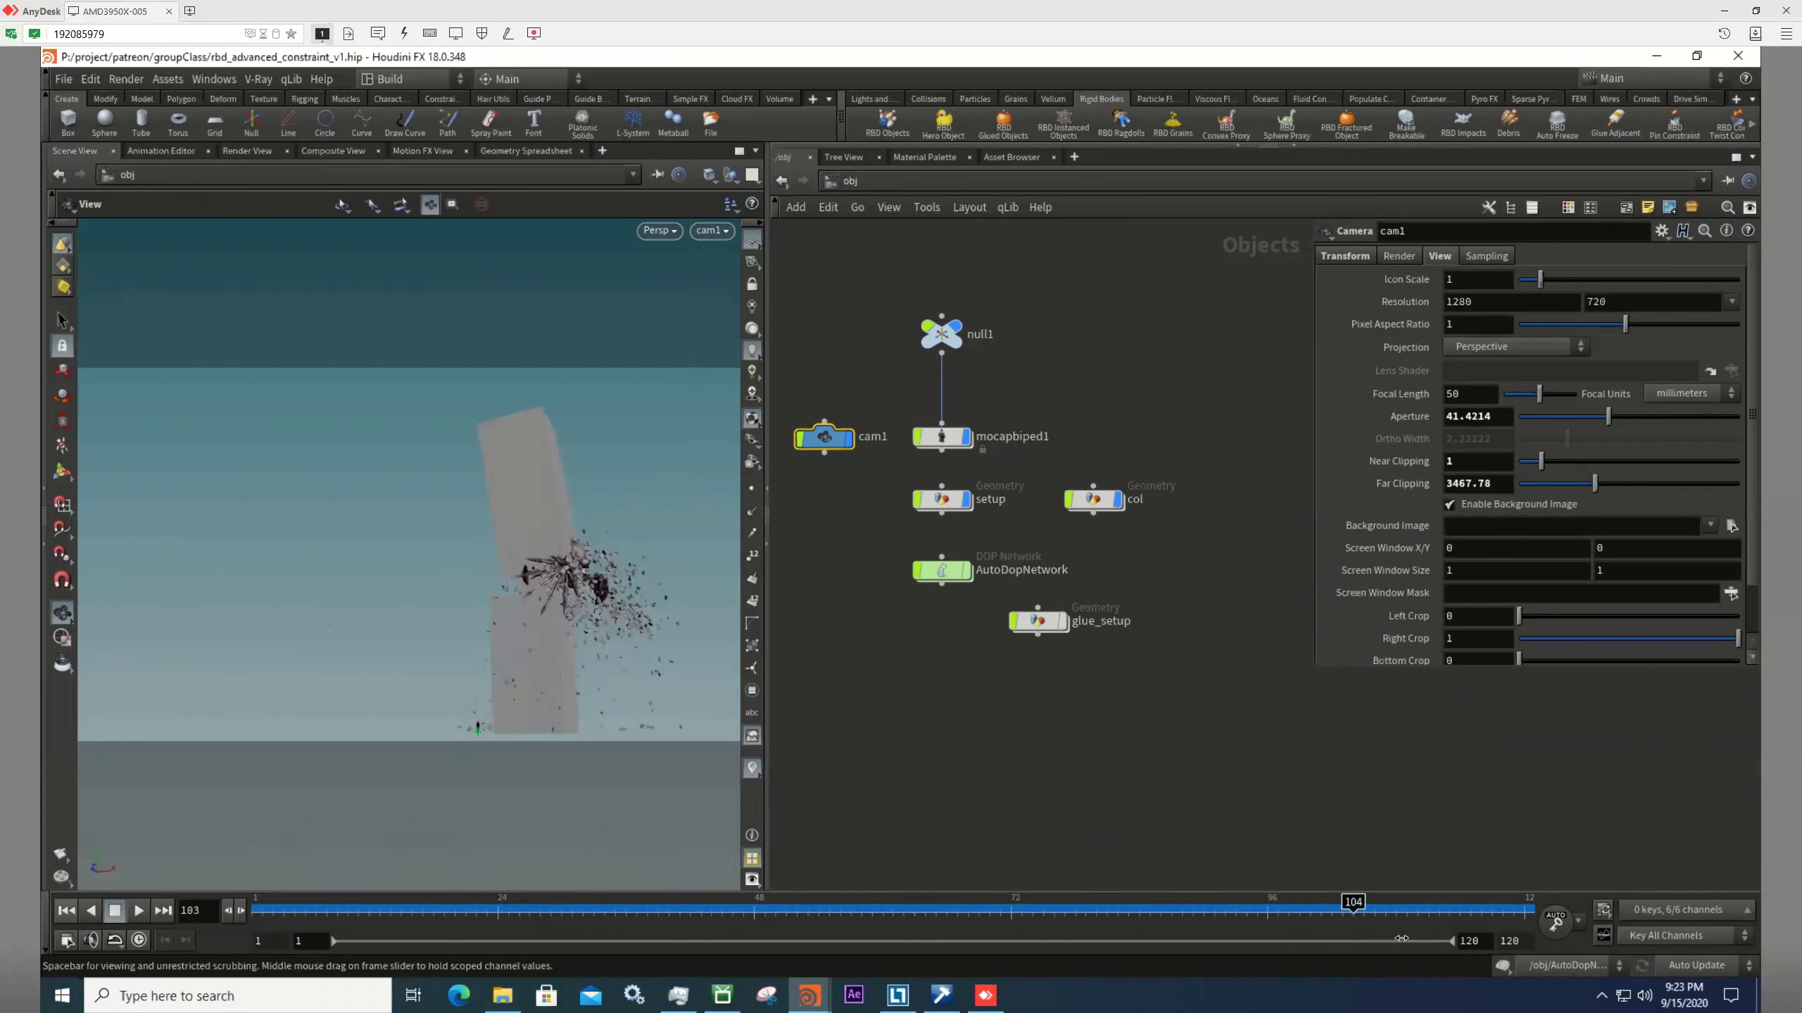
pyautogui.moveTo(1279, 934)
pyautogui.mouseDown()
pyautogui.moveTo(1431, 916)
pyautogui.moveTo(982, 907)
pyautogui.mouseUp()
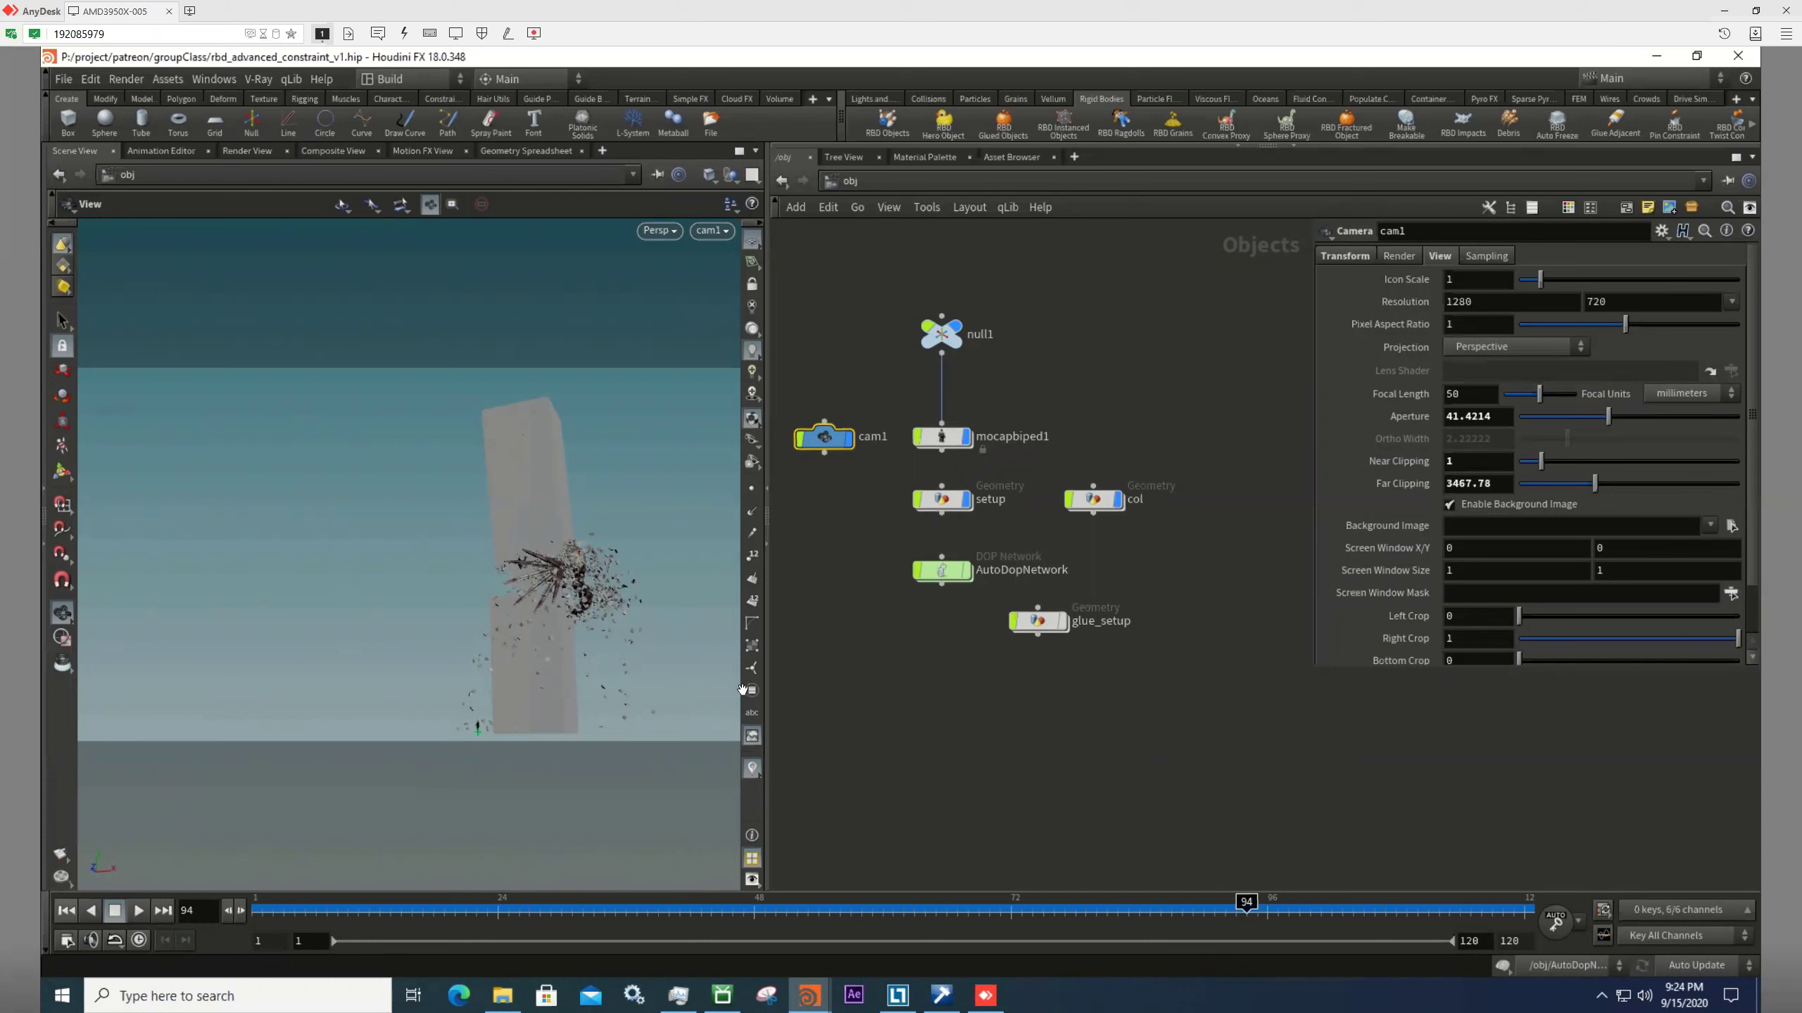
pyautogui.moveTo(292, 915); pyautogui.dragTo(226, 912)
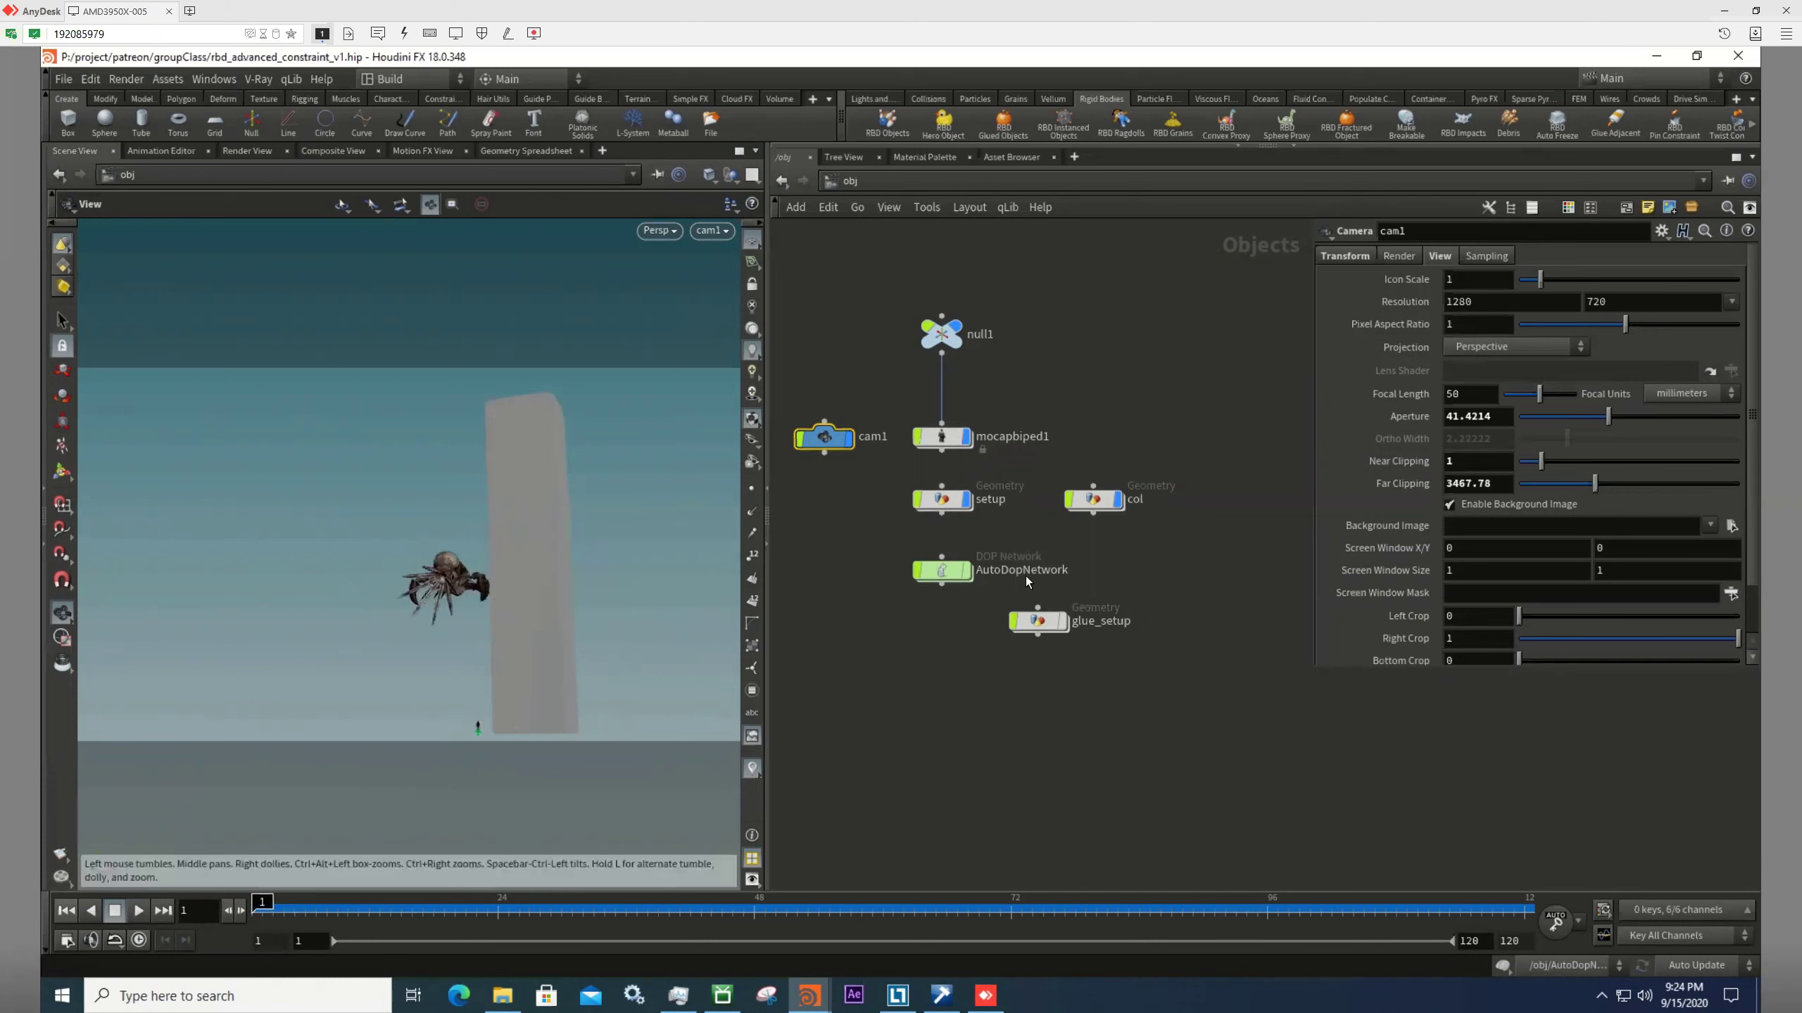
# Step: Enter glue_setup, move its top three nodes up, and display connectadjacentpieces1
pyautogui.moveTo(1045, 622); pyautogui.dragTo(954, 657)
pyautogui.doubleClick(955, 657)
pyautogui.press('h')
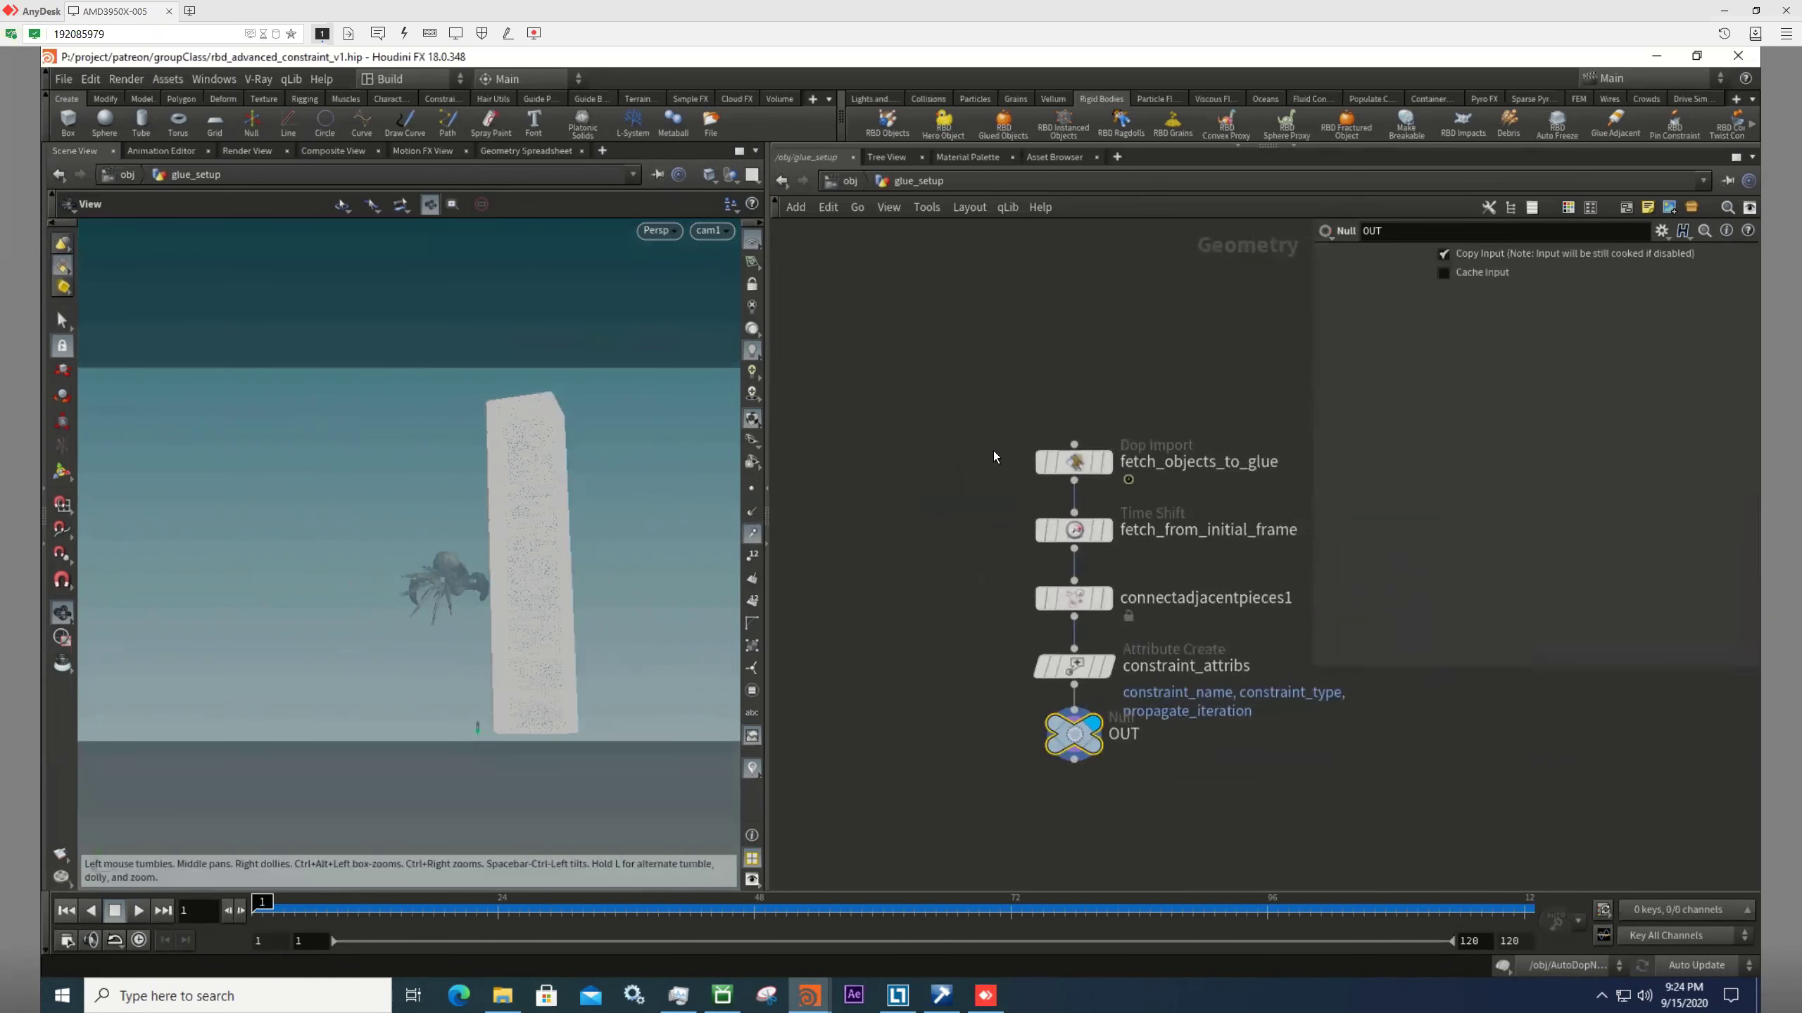
pyautogui.keyDown('shift'); pyautogui.click(1099, 530); pyautogui.keyUp('shift')
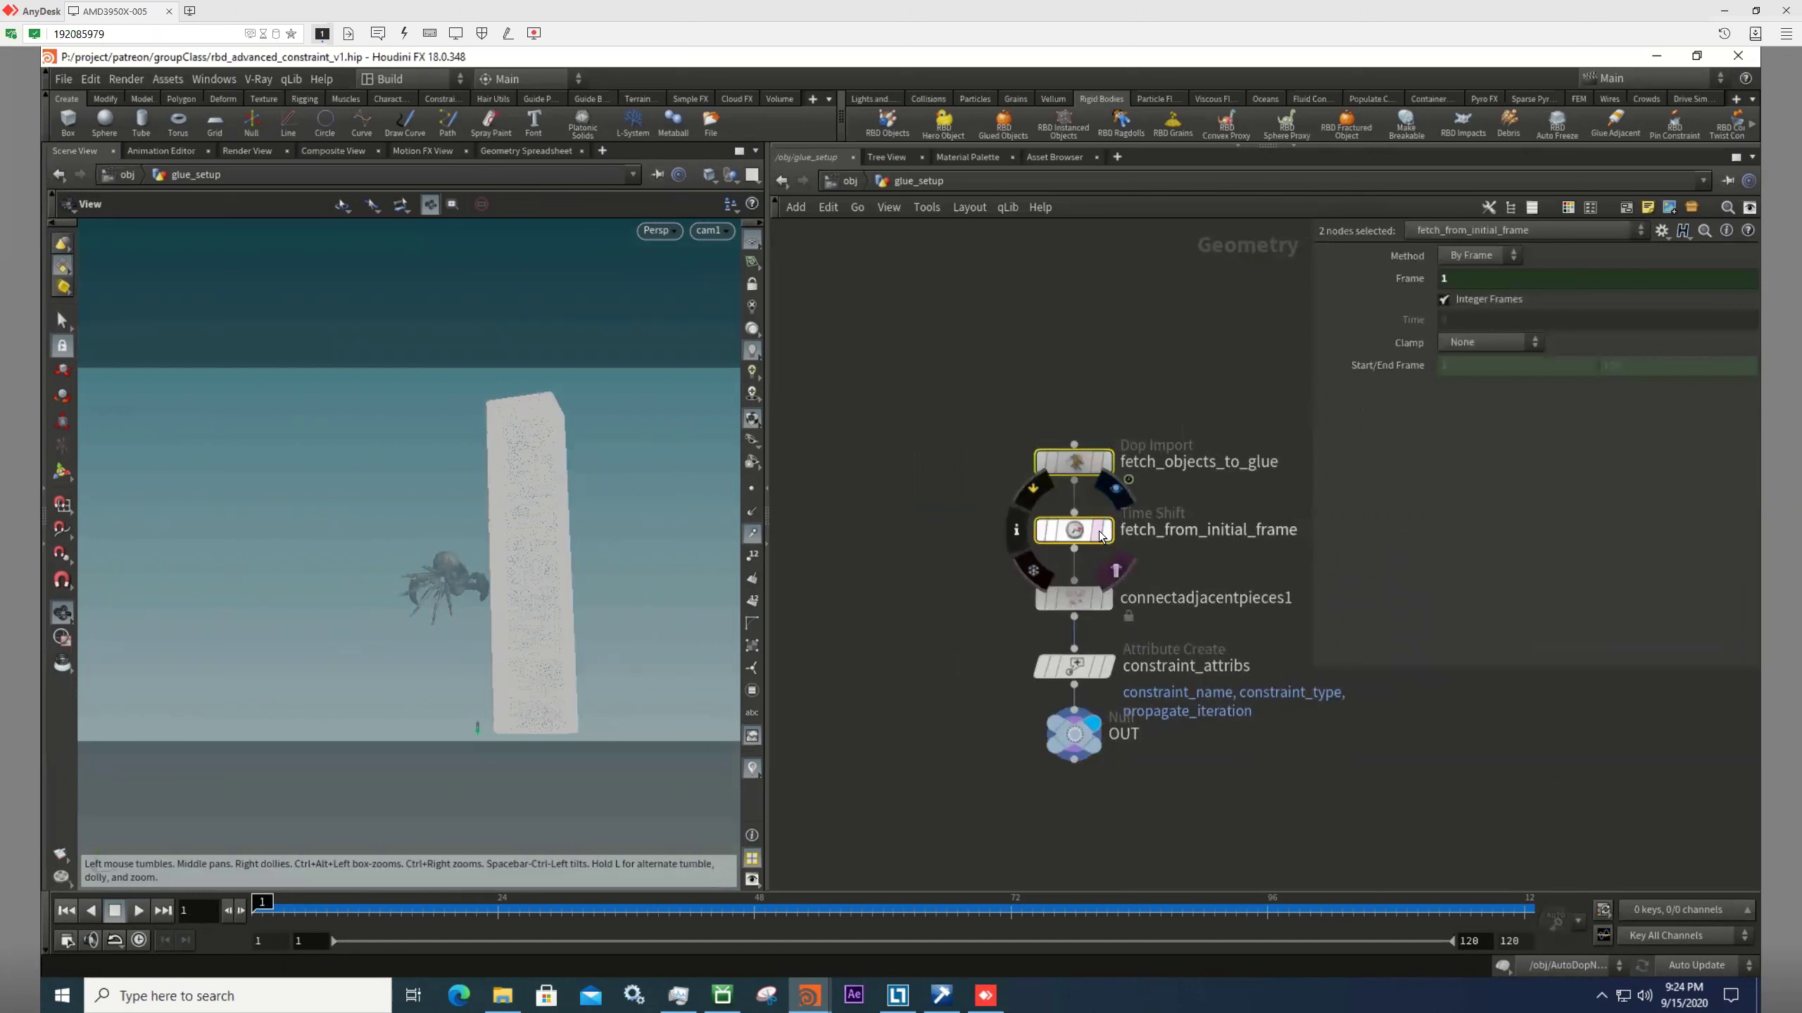
pyautogui.keyDown('shift'); pyautogui.moveTo(1105, 593); pyautogui.dragTo(1095, 425); pyautogui.keyUp('shift')
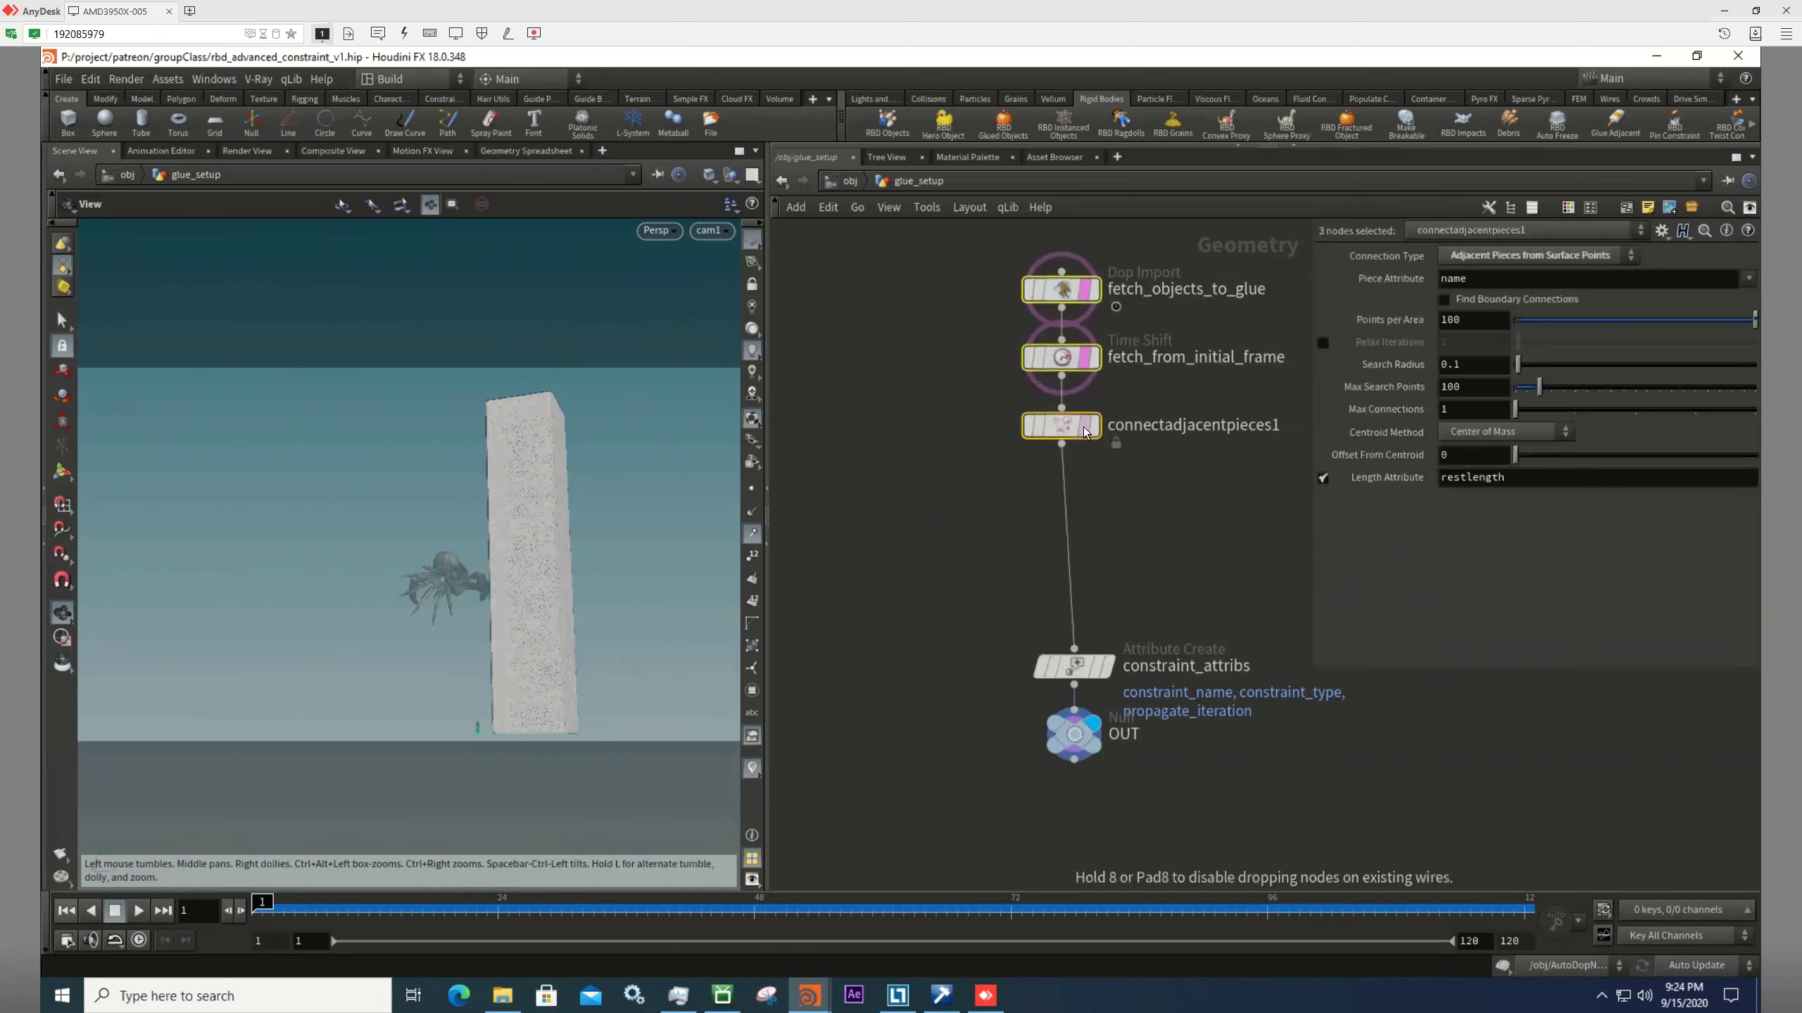
pyautogui.moveTo(1074, 418)
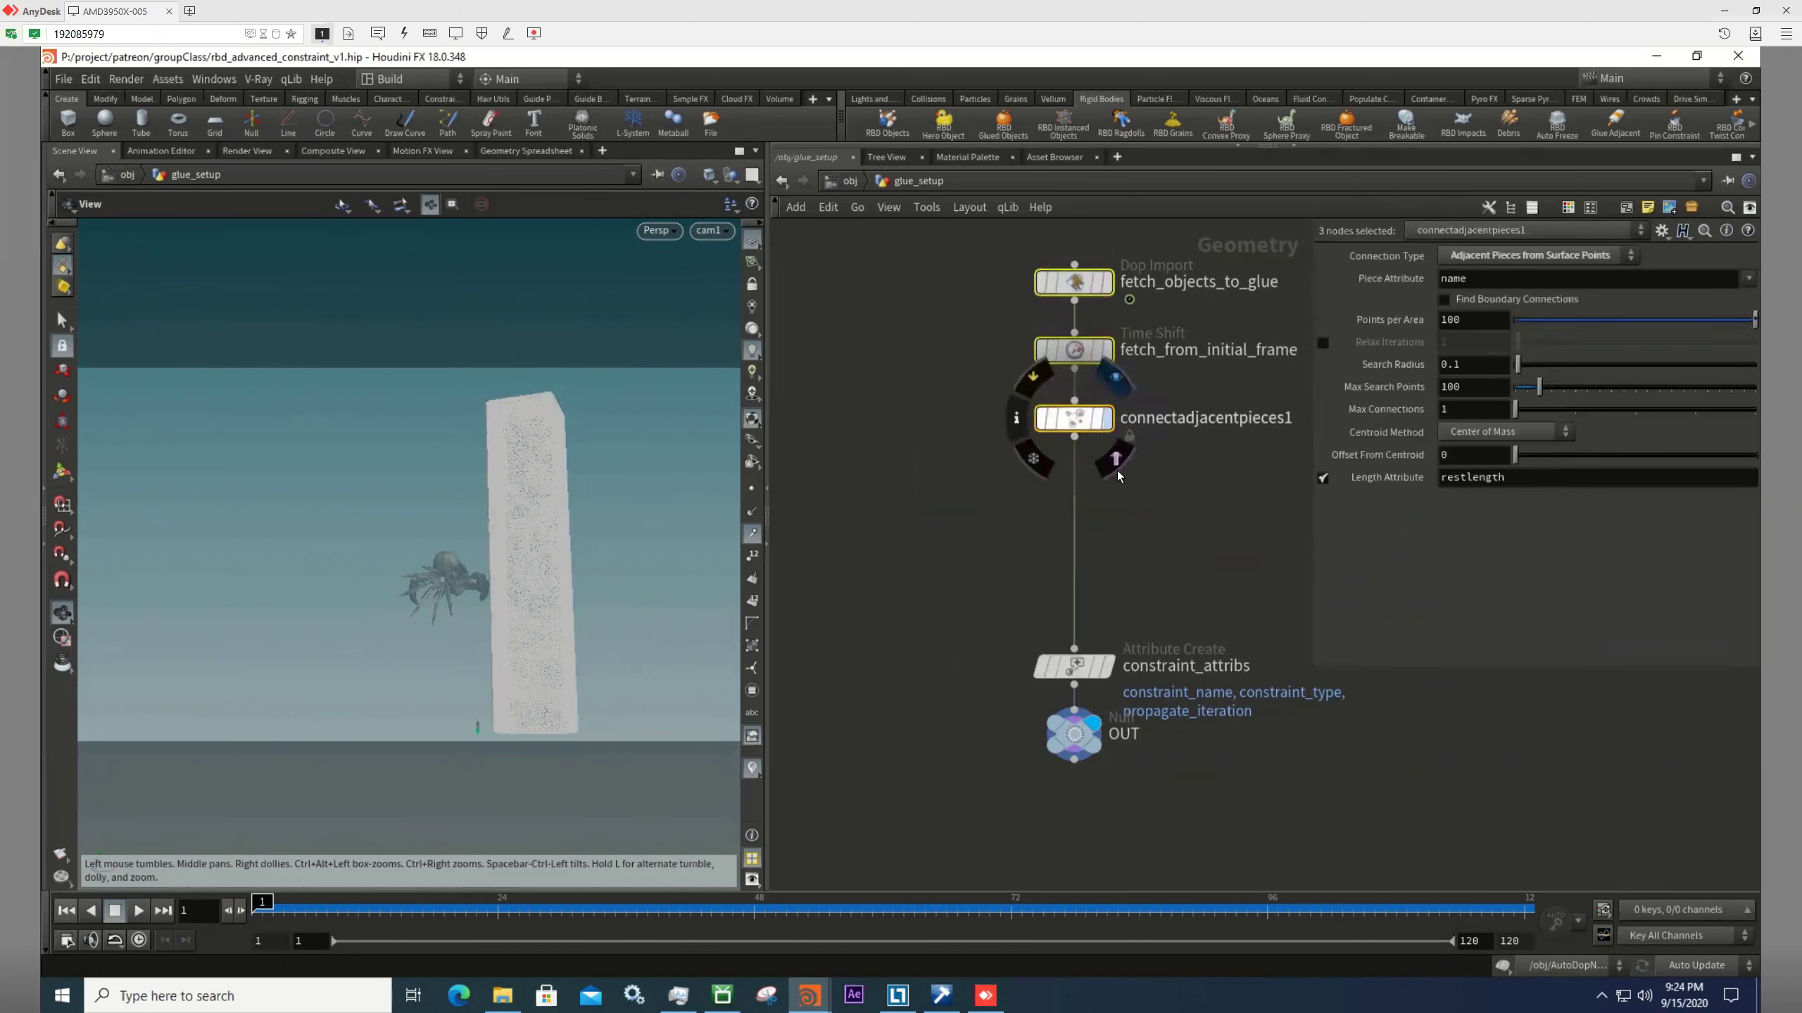
pyautogui.click(1115, 376)
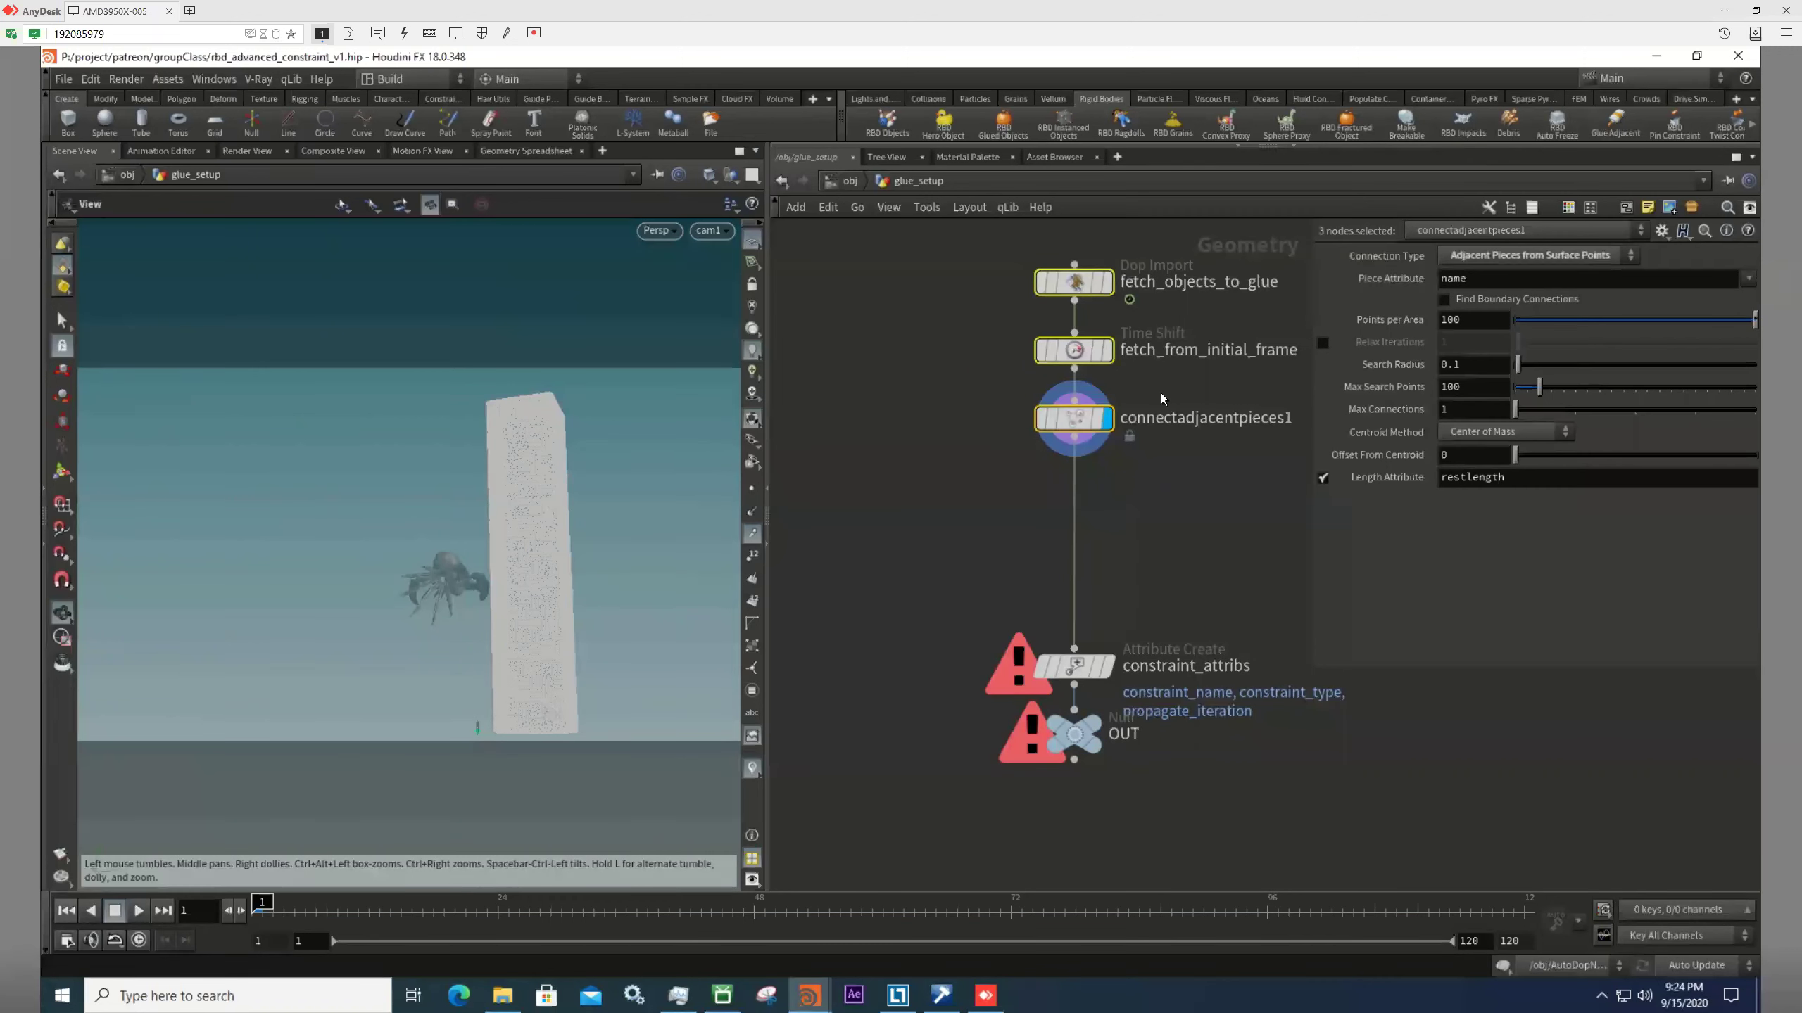
# Step: Zoom in on the tower mesh and turn the view toward its side face
pyautogui.scroll(5, 510, 521)
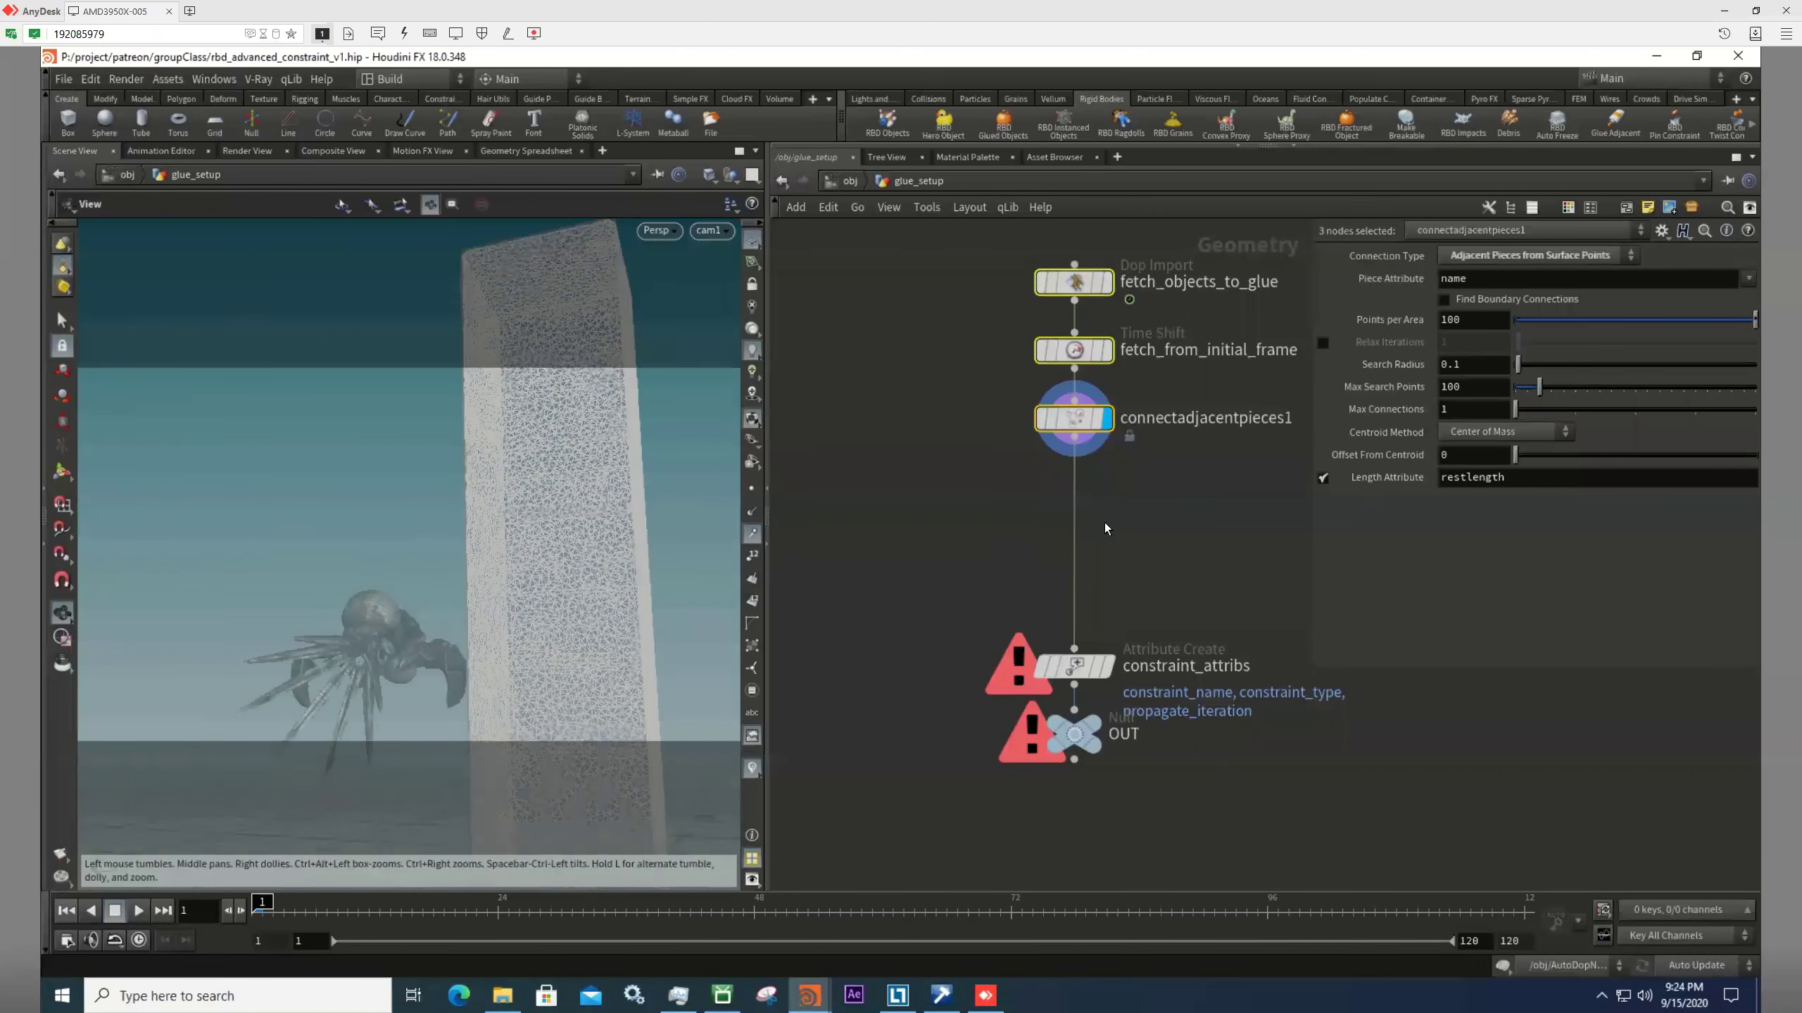
pyautogui.scroll(2, 478, 475)
pyautogui.scroll(1, 507, 475)
pyautogui.scroll(2, 522, 446)
pyautogui.scroll(2, 470, 433)
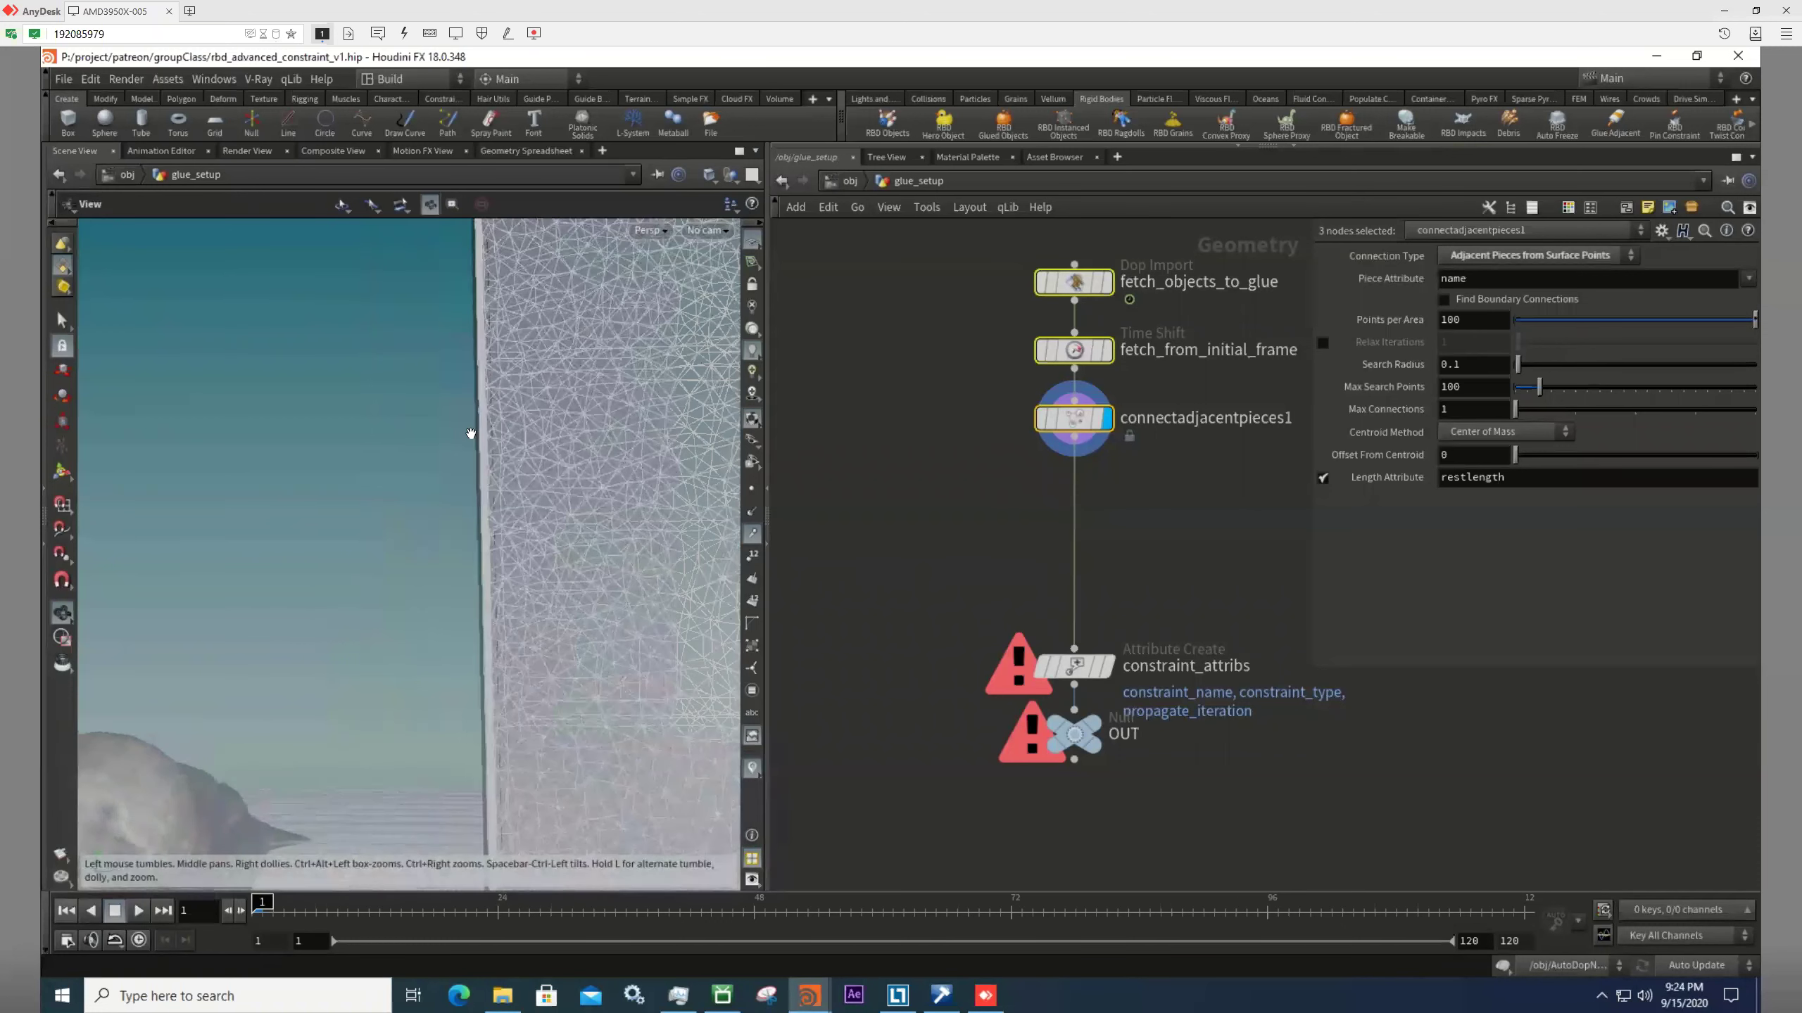
pyautogui.moveTo(470, 433); pyautogui.dragTo(484, 445)
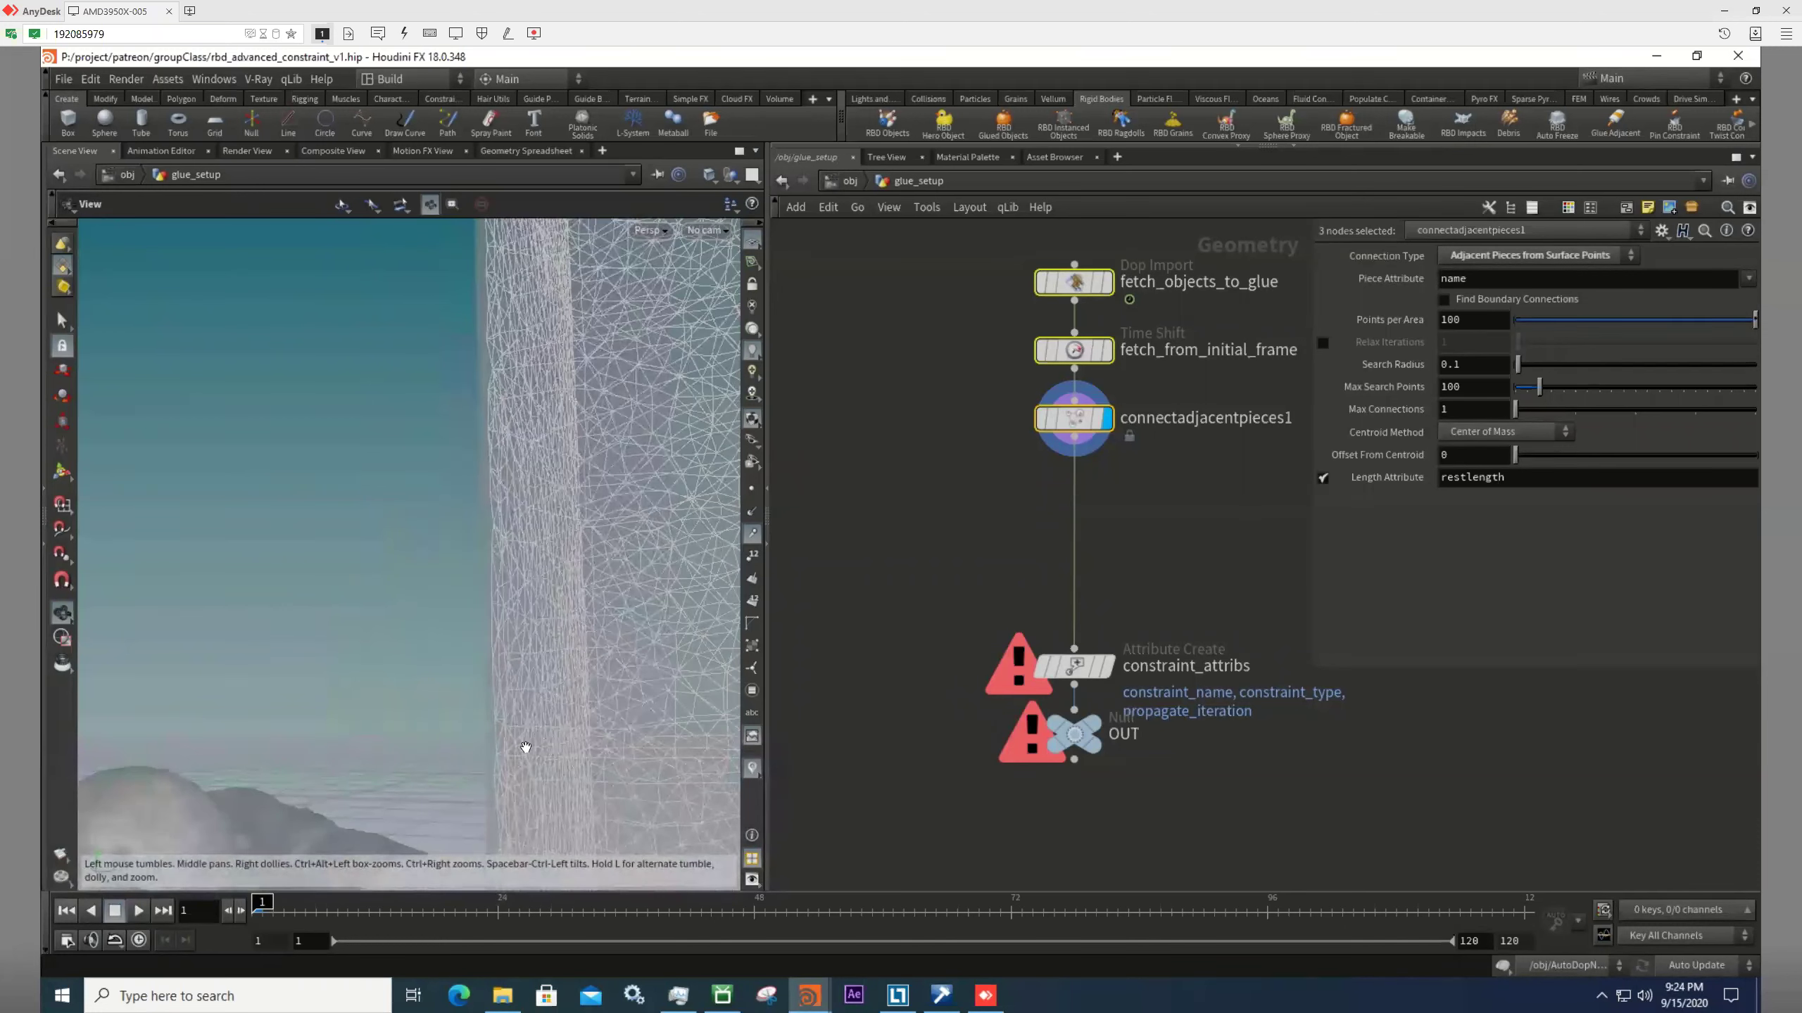
# Step: Snip and red-annotate the close-up, discard it unsaved, and move constraint_attribs up-left
pyautogui.click(777, 993)
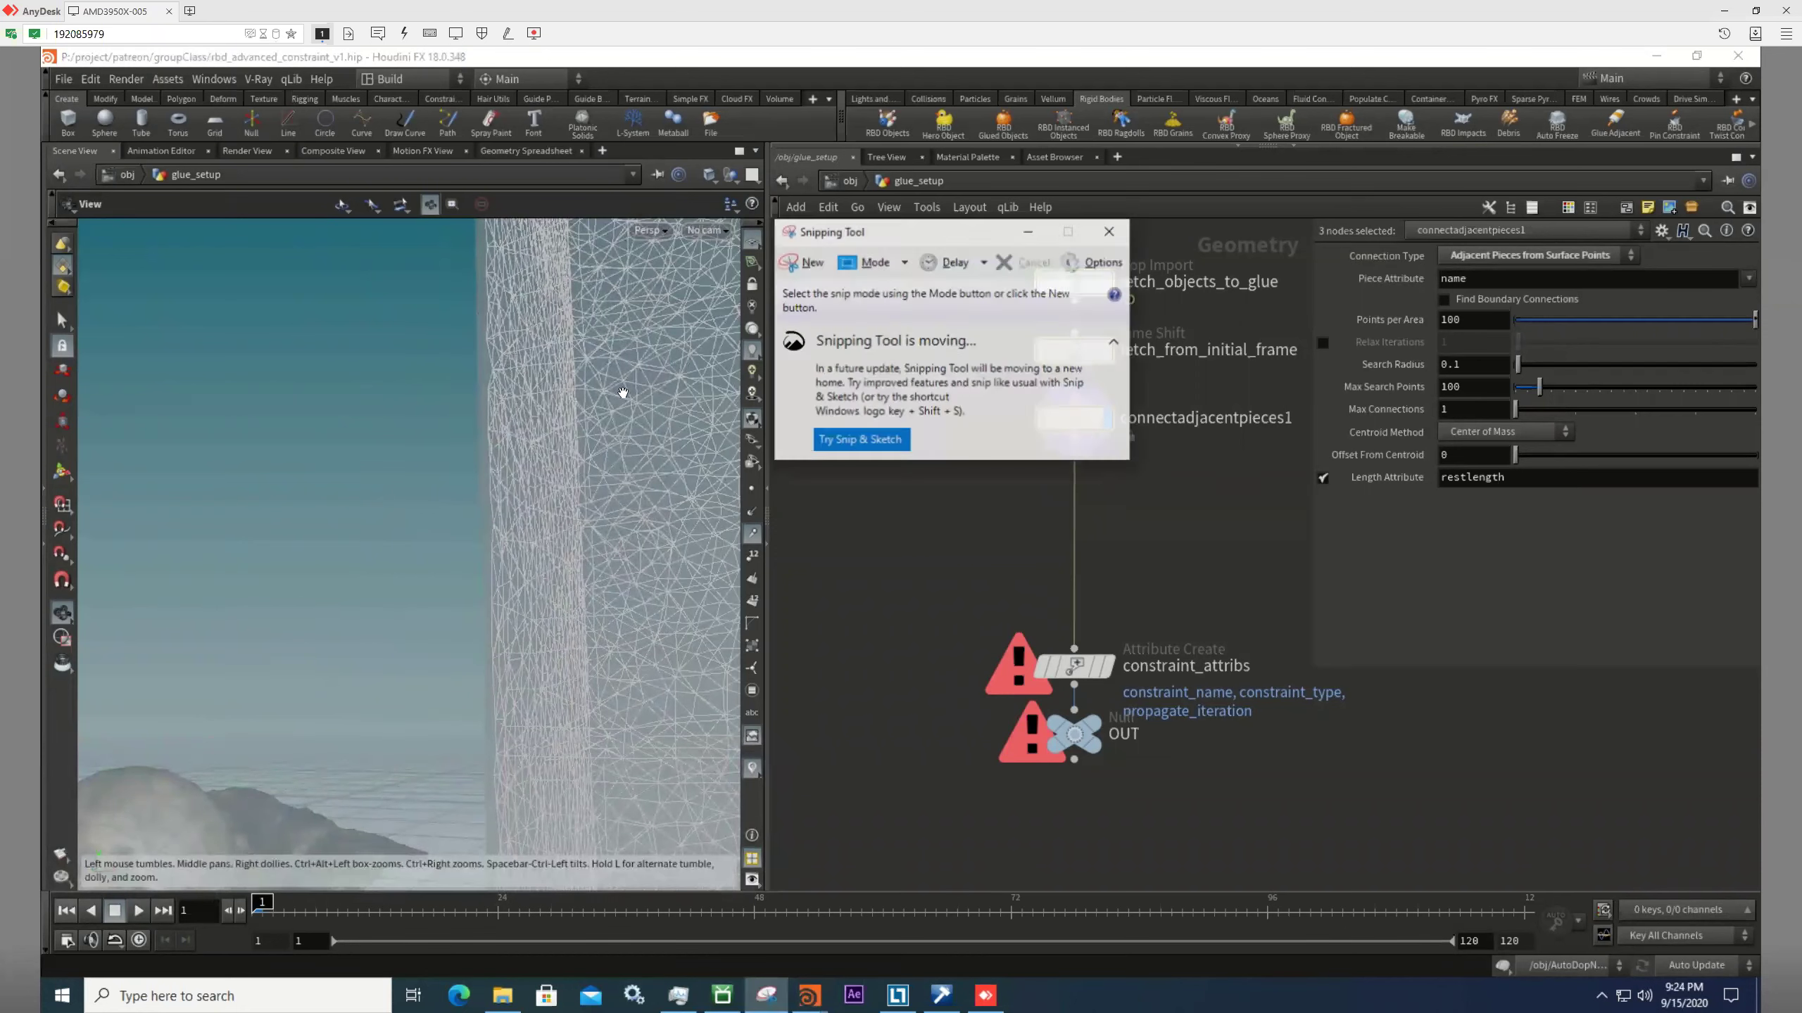
pyautogui.click(802, 261)
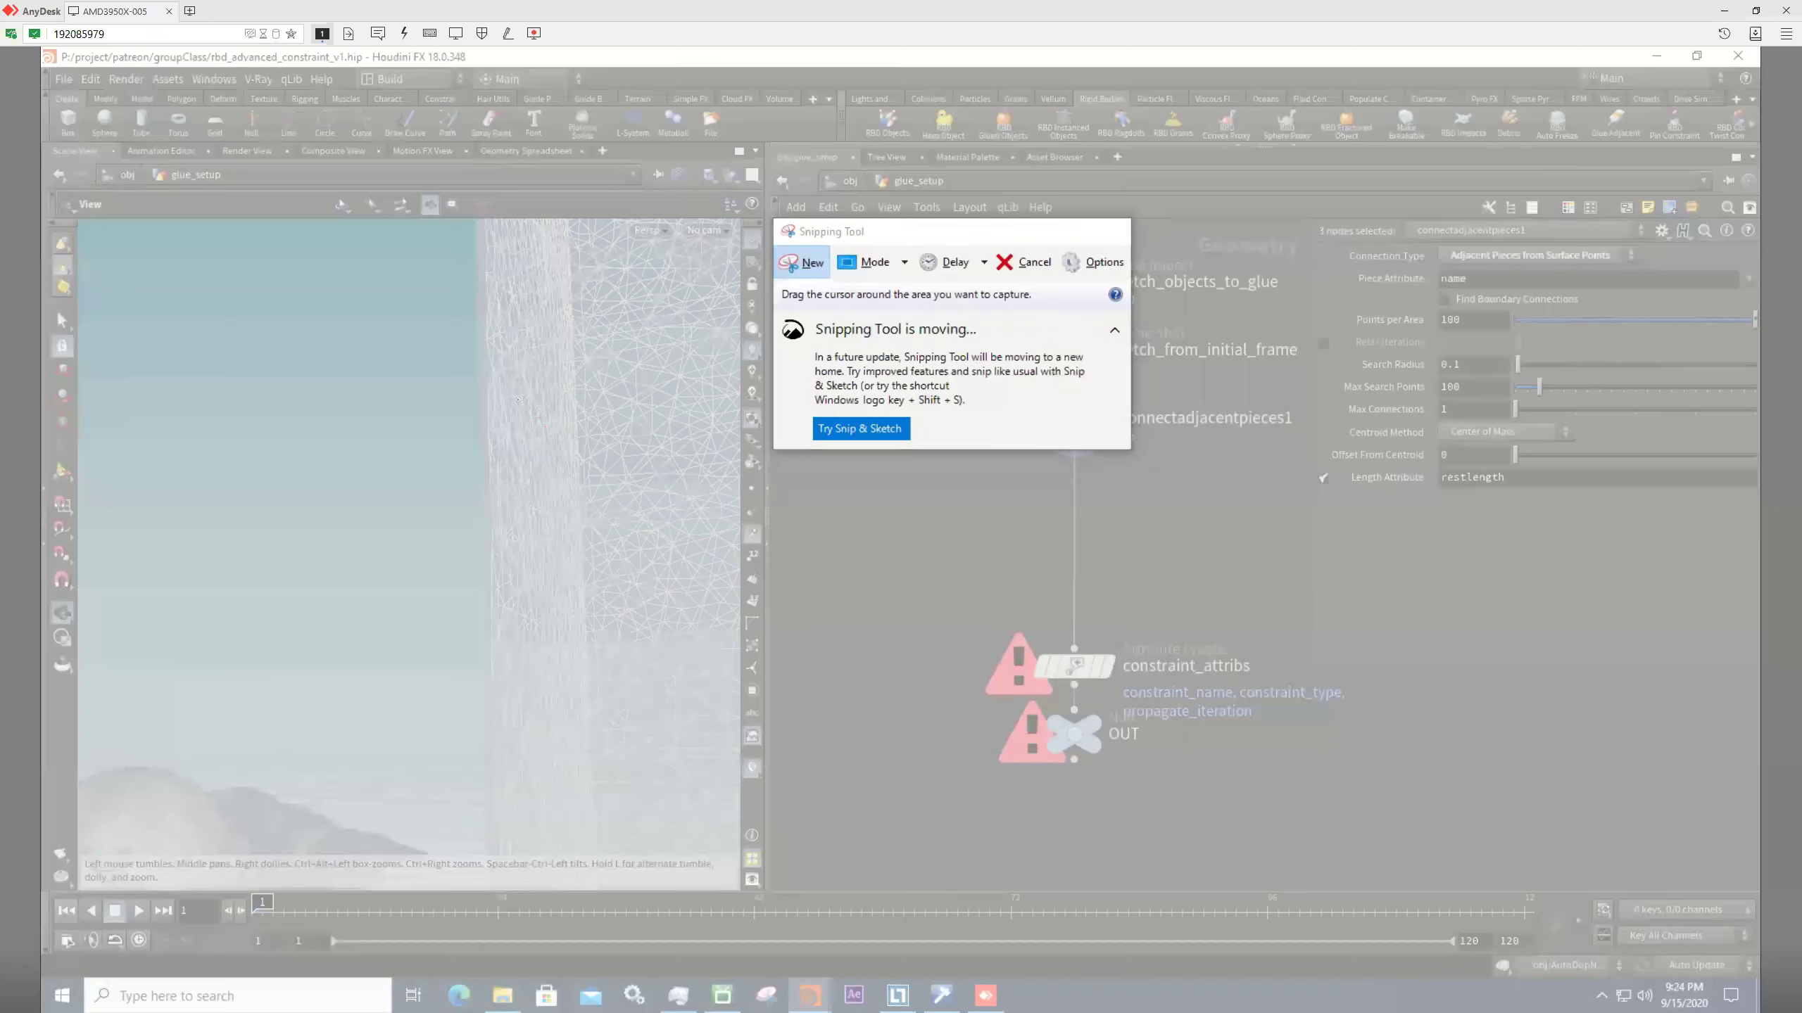
pyautogui.moveTo(674, 645); pyautogui.dragTo(343, 348)
pyautogui.moveTo(497, 392)
pyautogui.mouseDown()
pyautogui.moveTo(486, 430)
pyautogui.moveTo(521, 435)
pyautogui.mouseUp()
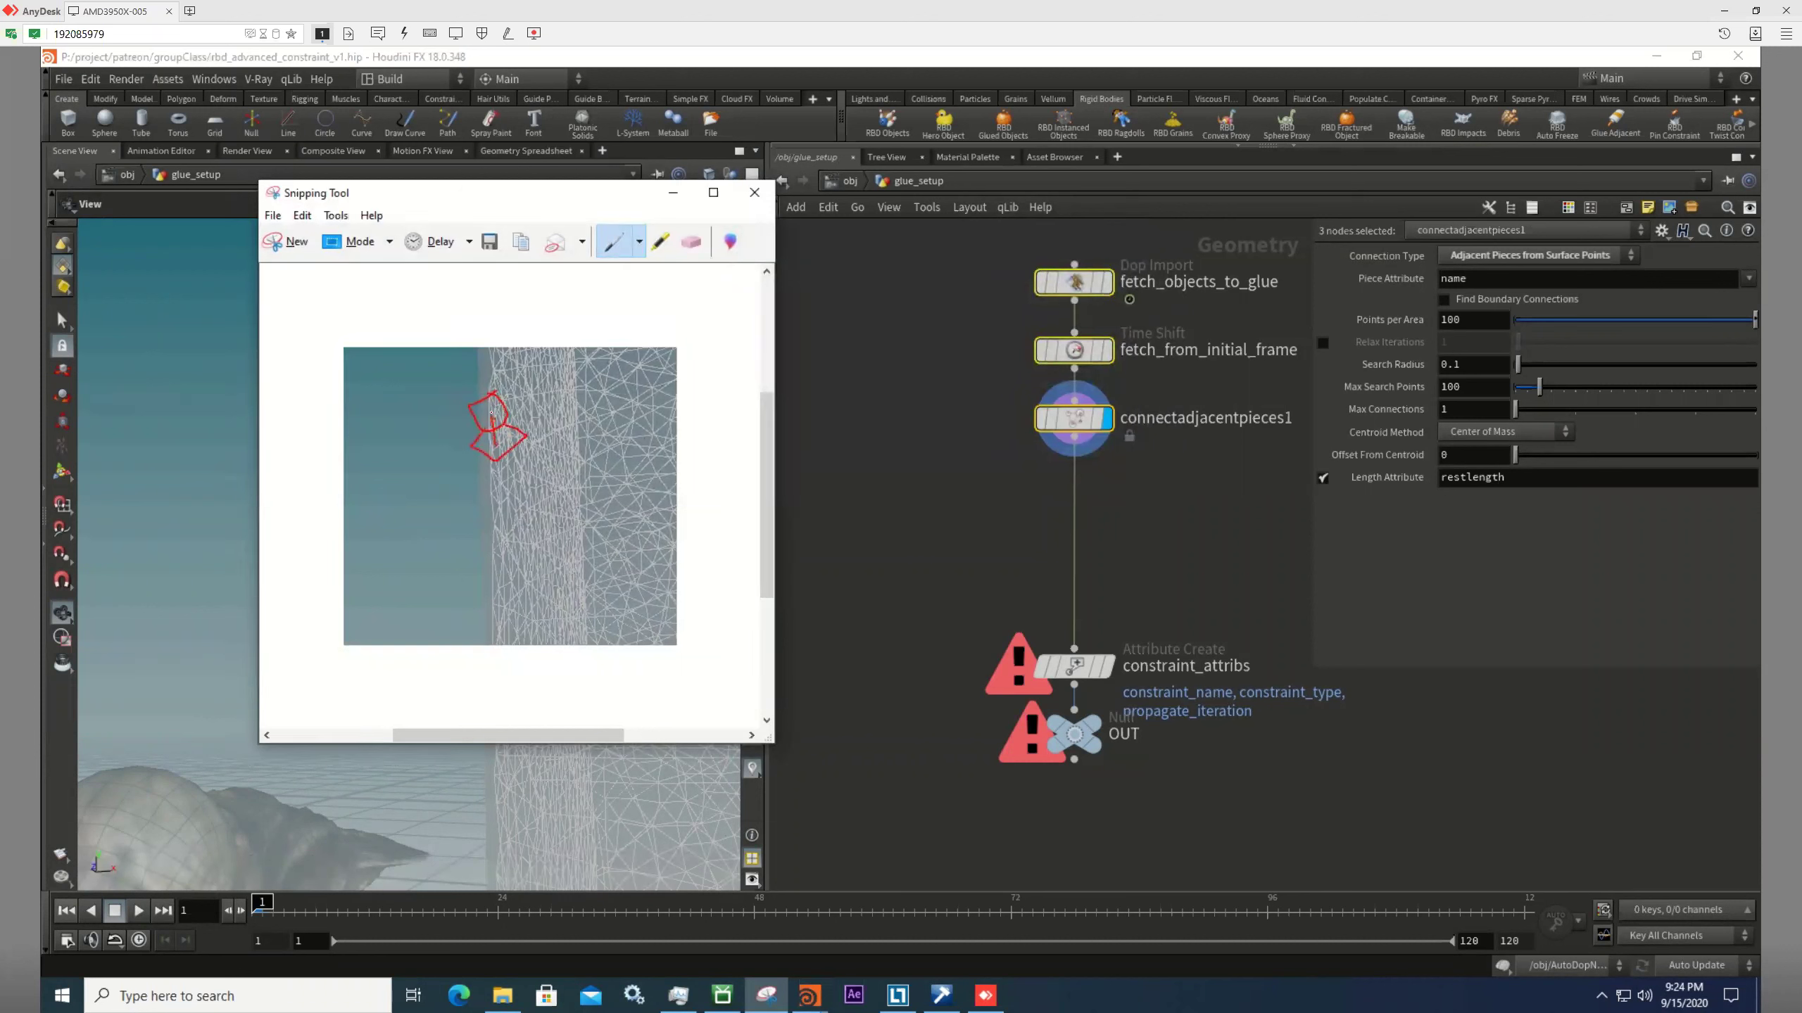
pyautogui.moveTo(494, 432)
pyautogui.mouseDown()
pyautogui.moveTo(420, 436)
pyautogui.moveTo(434, 445)
pyautogui.mouseUp()
pyautogui.click(753, 192)
pyautogui.click(602, 488)
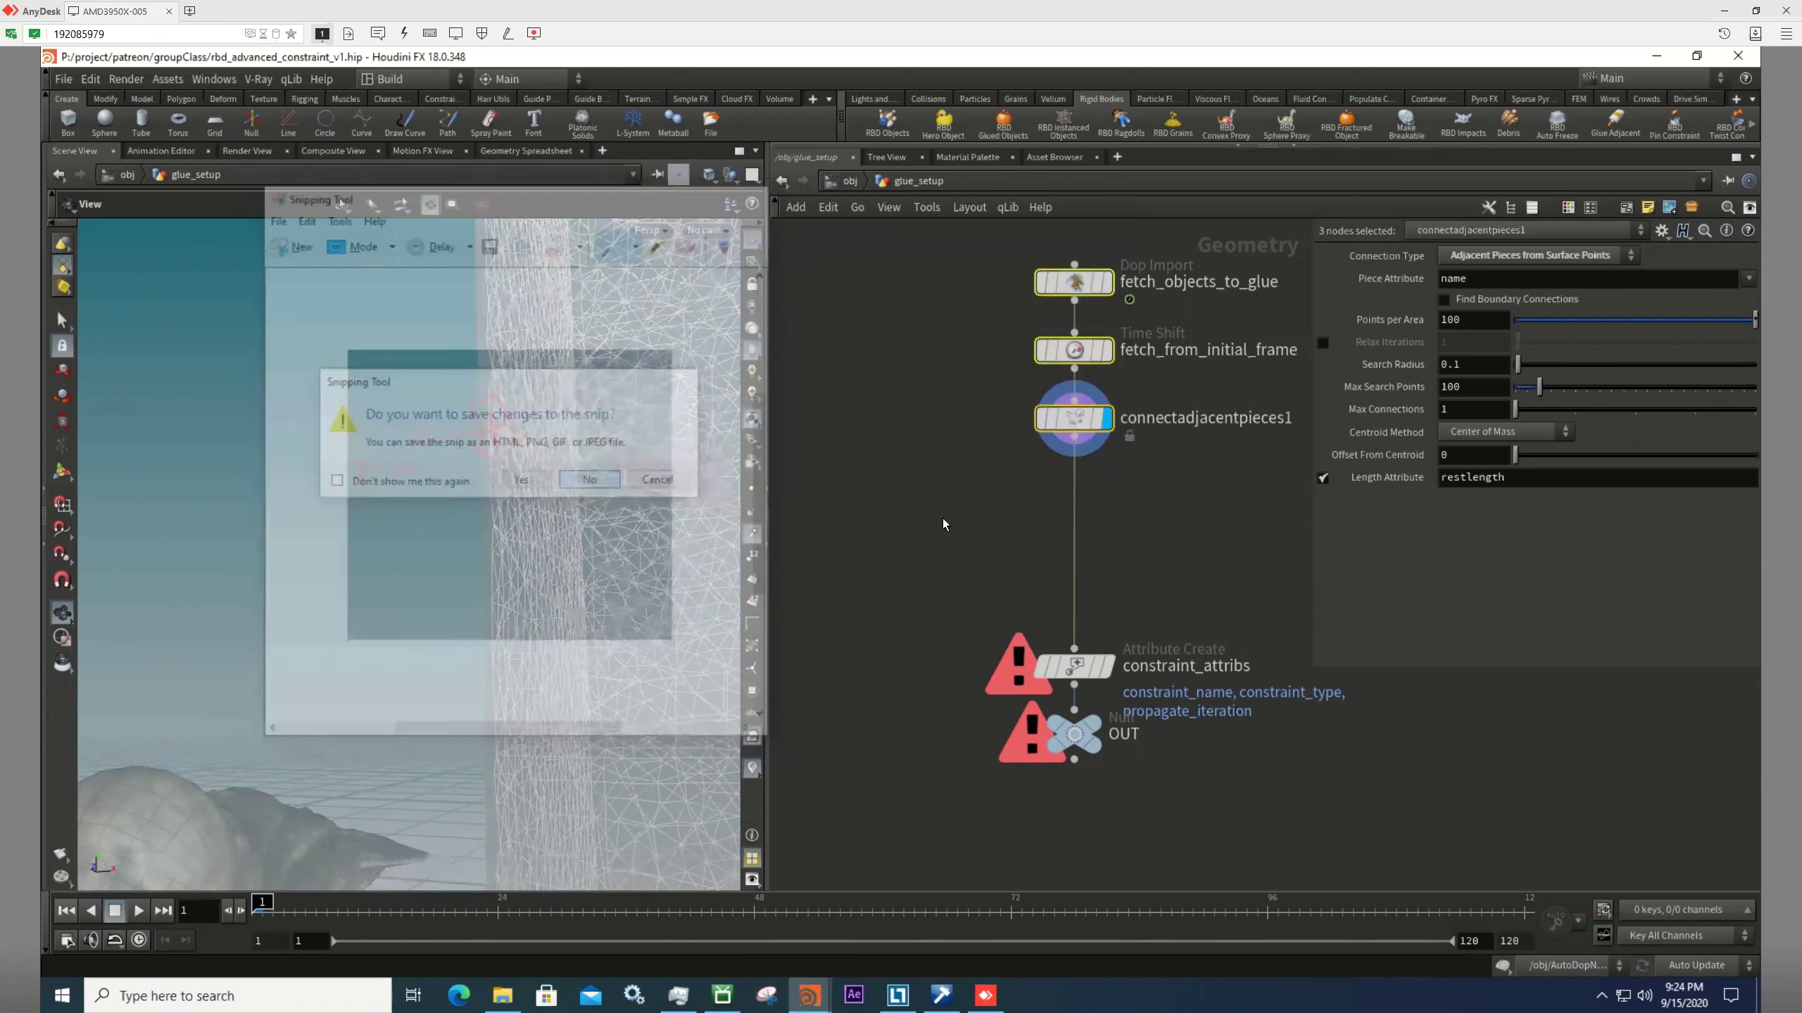
pyautogui.moveTo(1069, 671); pyautogui.dragTo(967, 573)
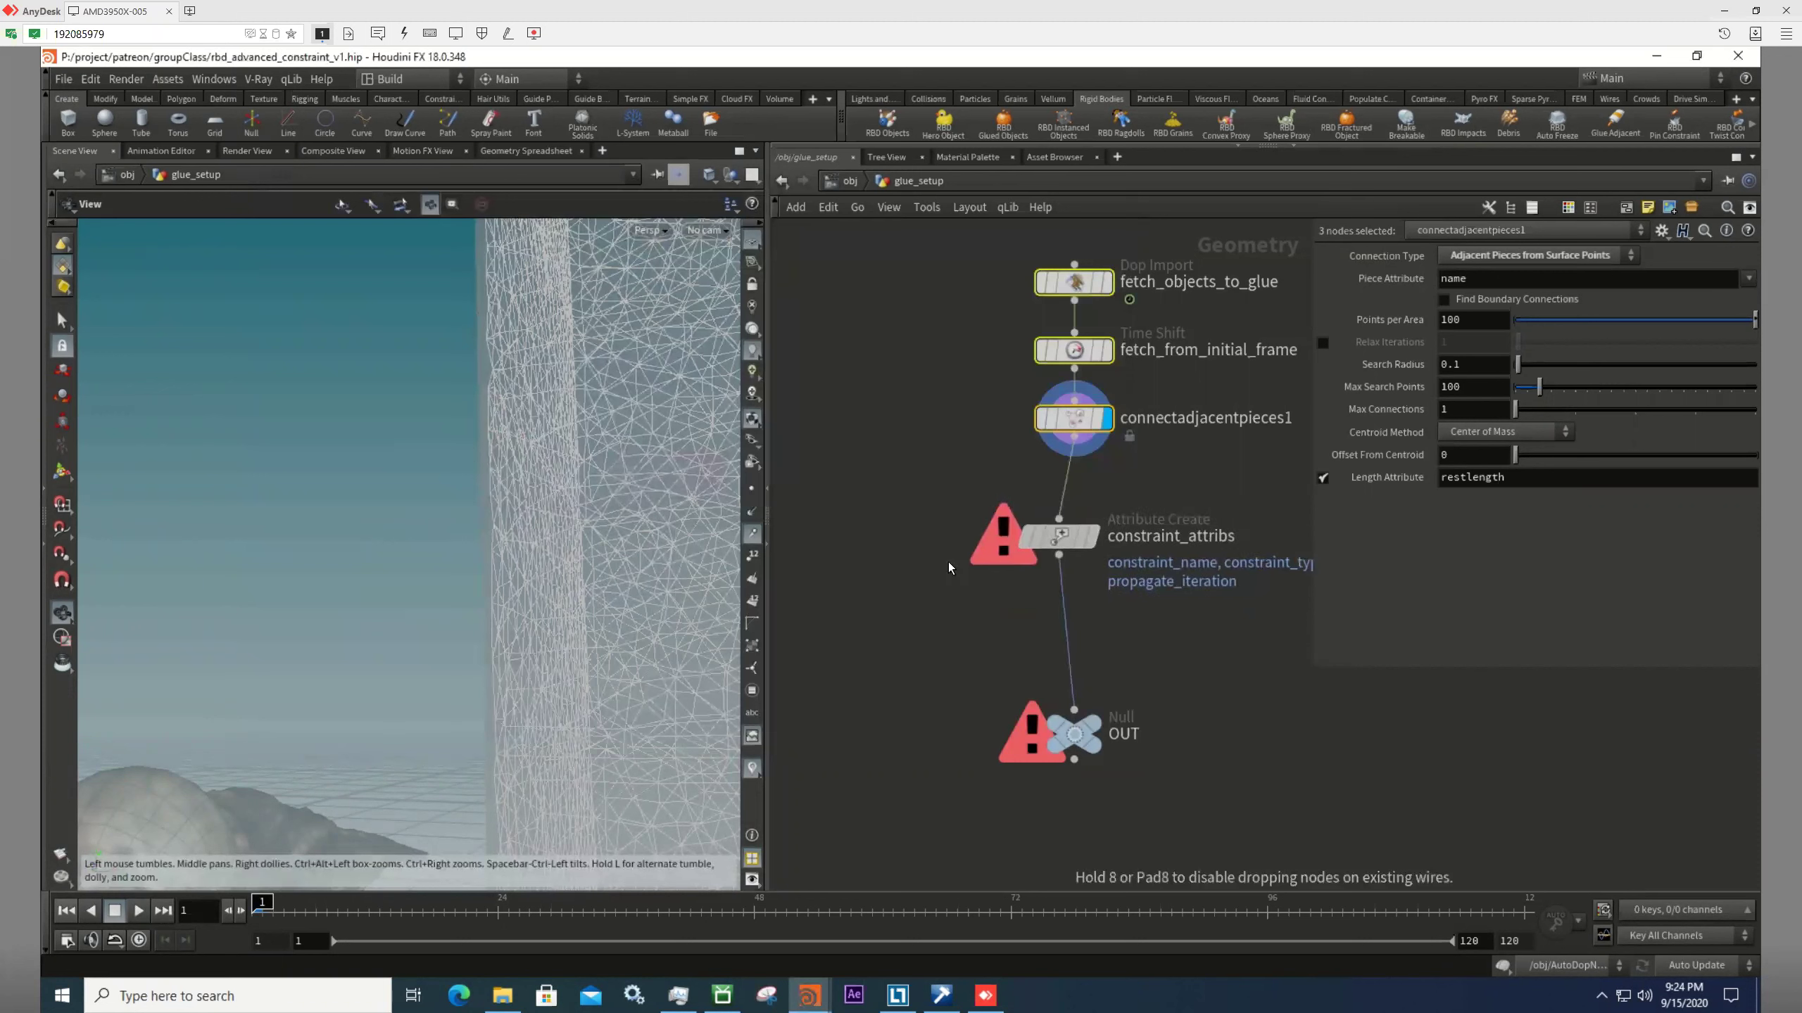
# Step: Display constraint_attribs, move OUT lower, and try copying constraint_attribs, which raises a mouse-event error
pyautogui.click(967, 573)
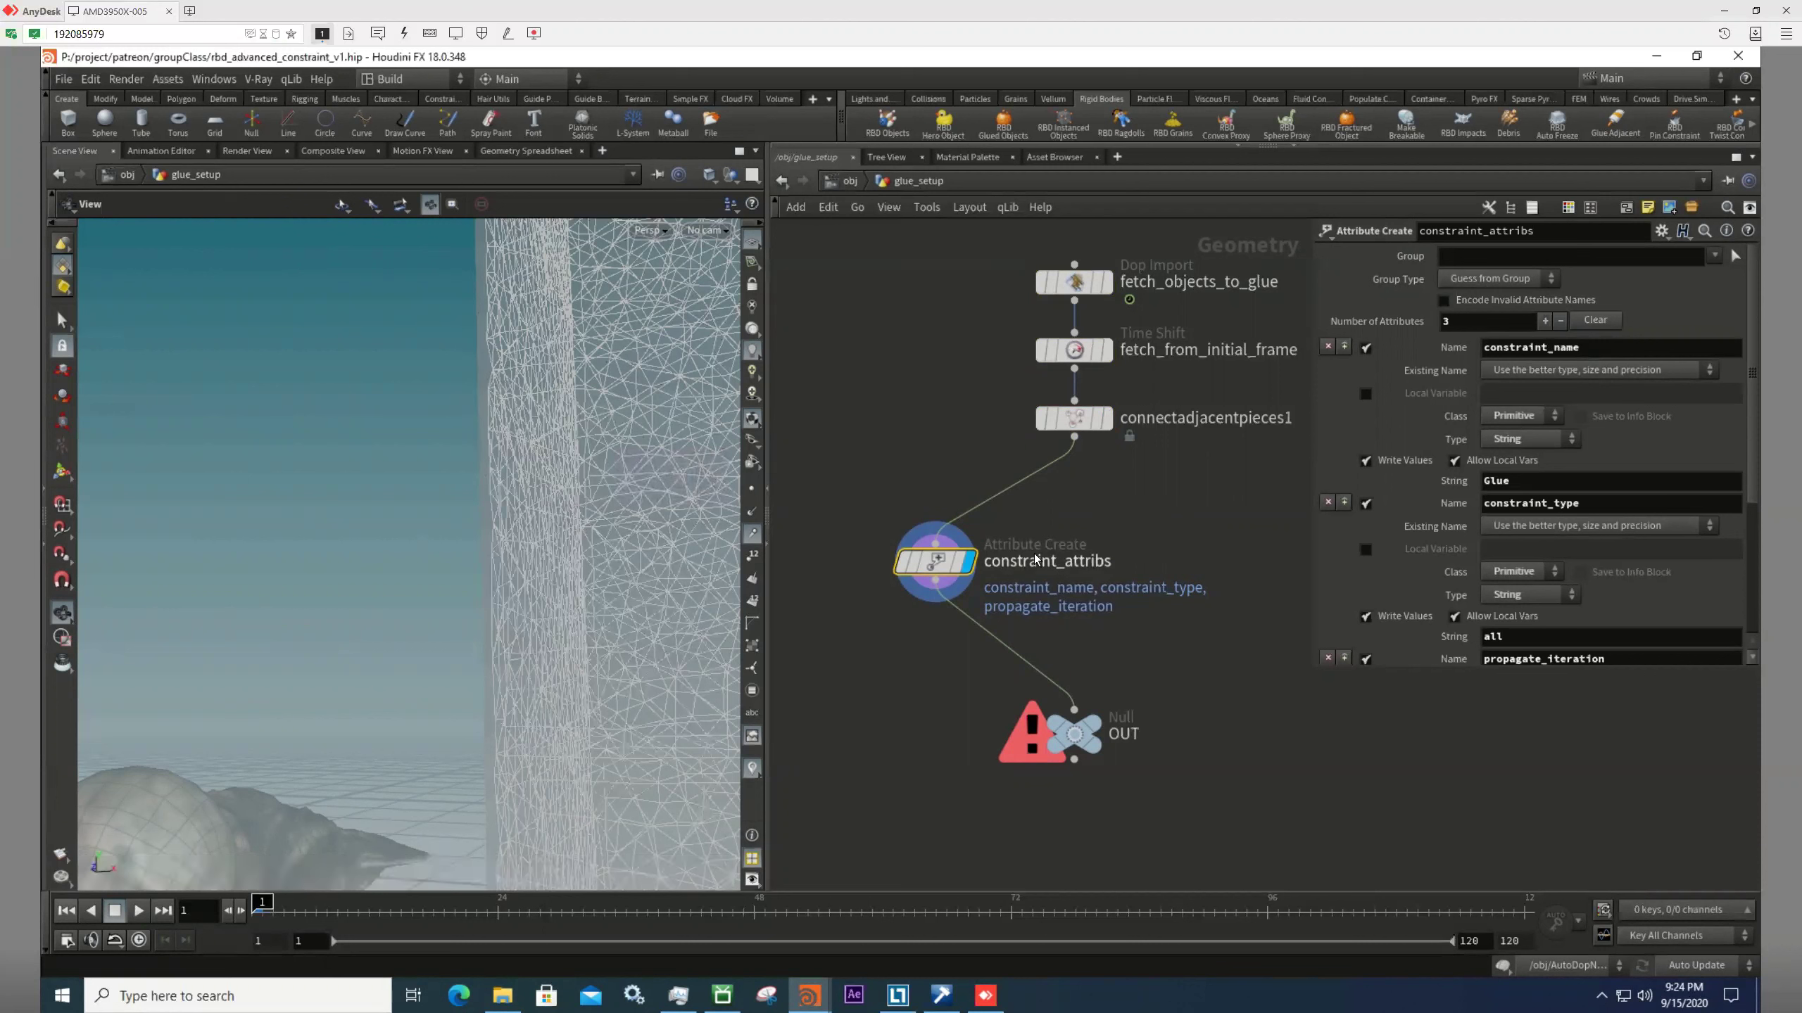
pyautogui.moveTo(1185, 652); pyautogui.dragTo(1143, 501, button='middle')
pyautogui.moveTo(1030, 565); pyautogui.dragTo(1024, 689)
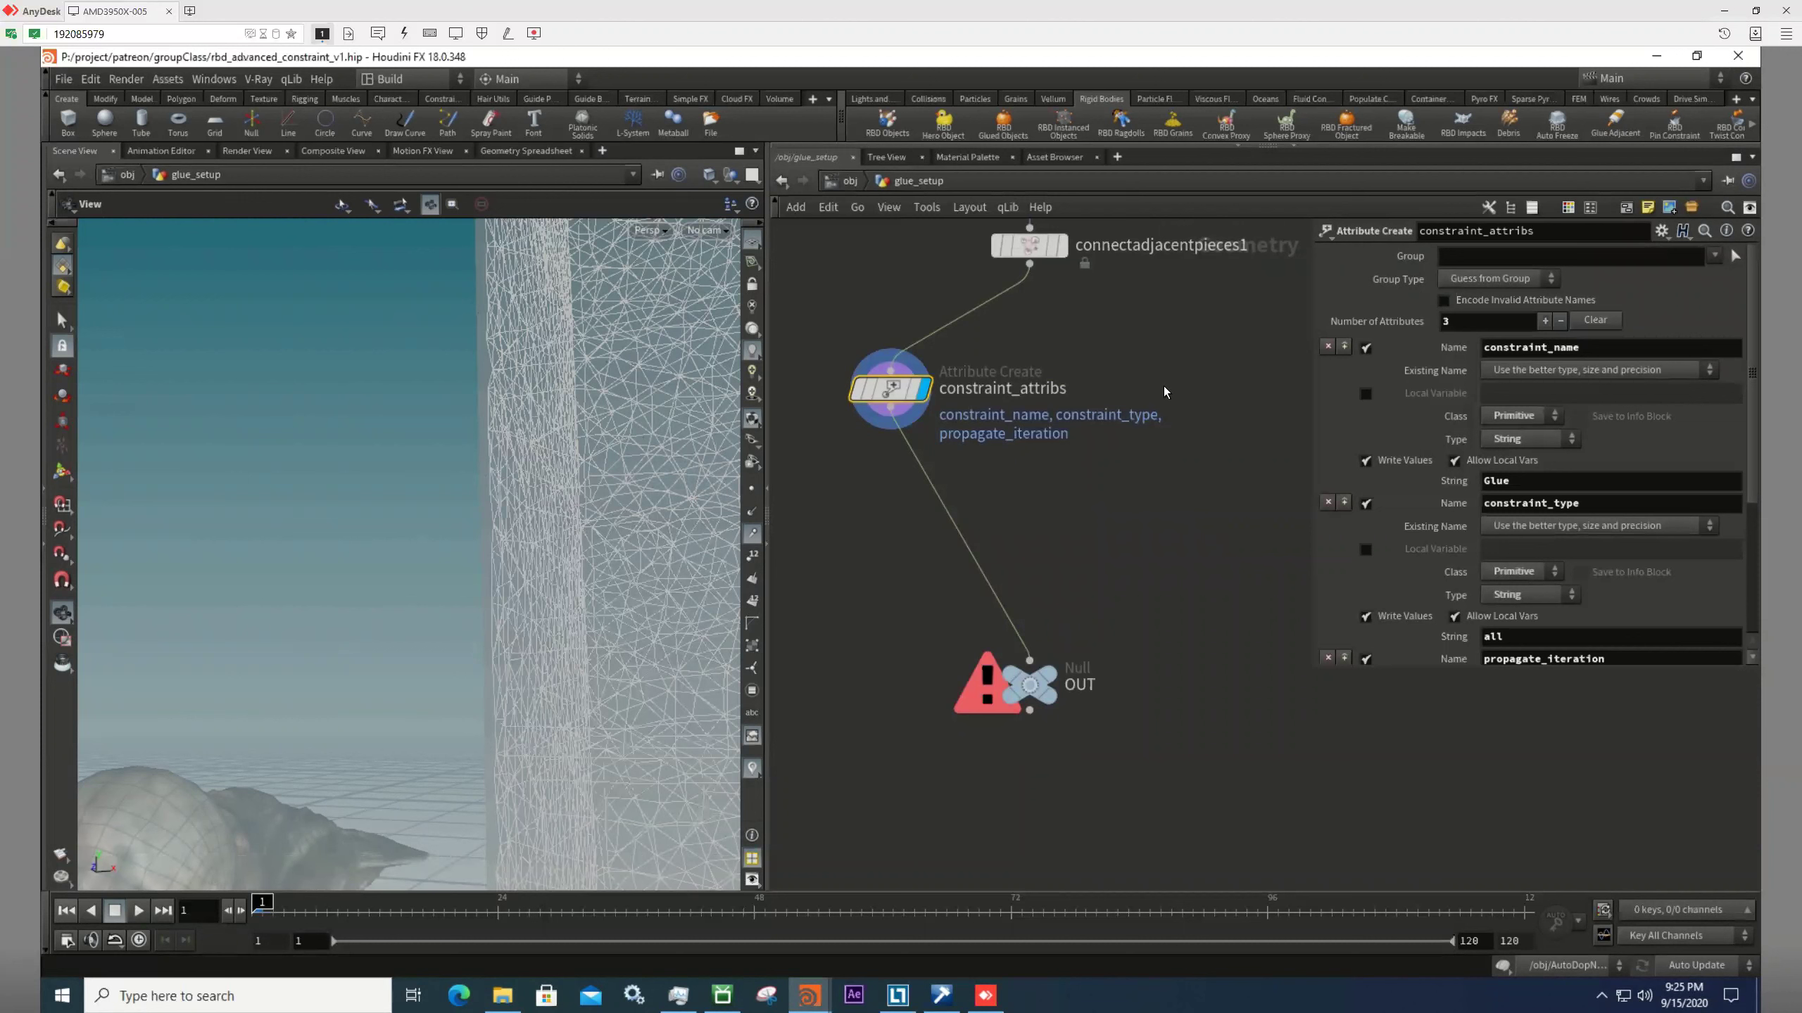
pyautogui.moveTo(851, 465); pyautogui.dragTo(818, 535, button='middle')
pyautogui.moveTo(844, 476)
pyautogui.mouseDown()
pyautogui.moveTo(851, 495)
pyautogui.moveTo(1171, 488)
pyautogui.mouseUp()
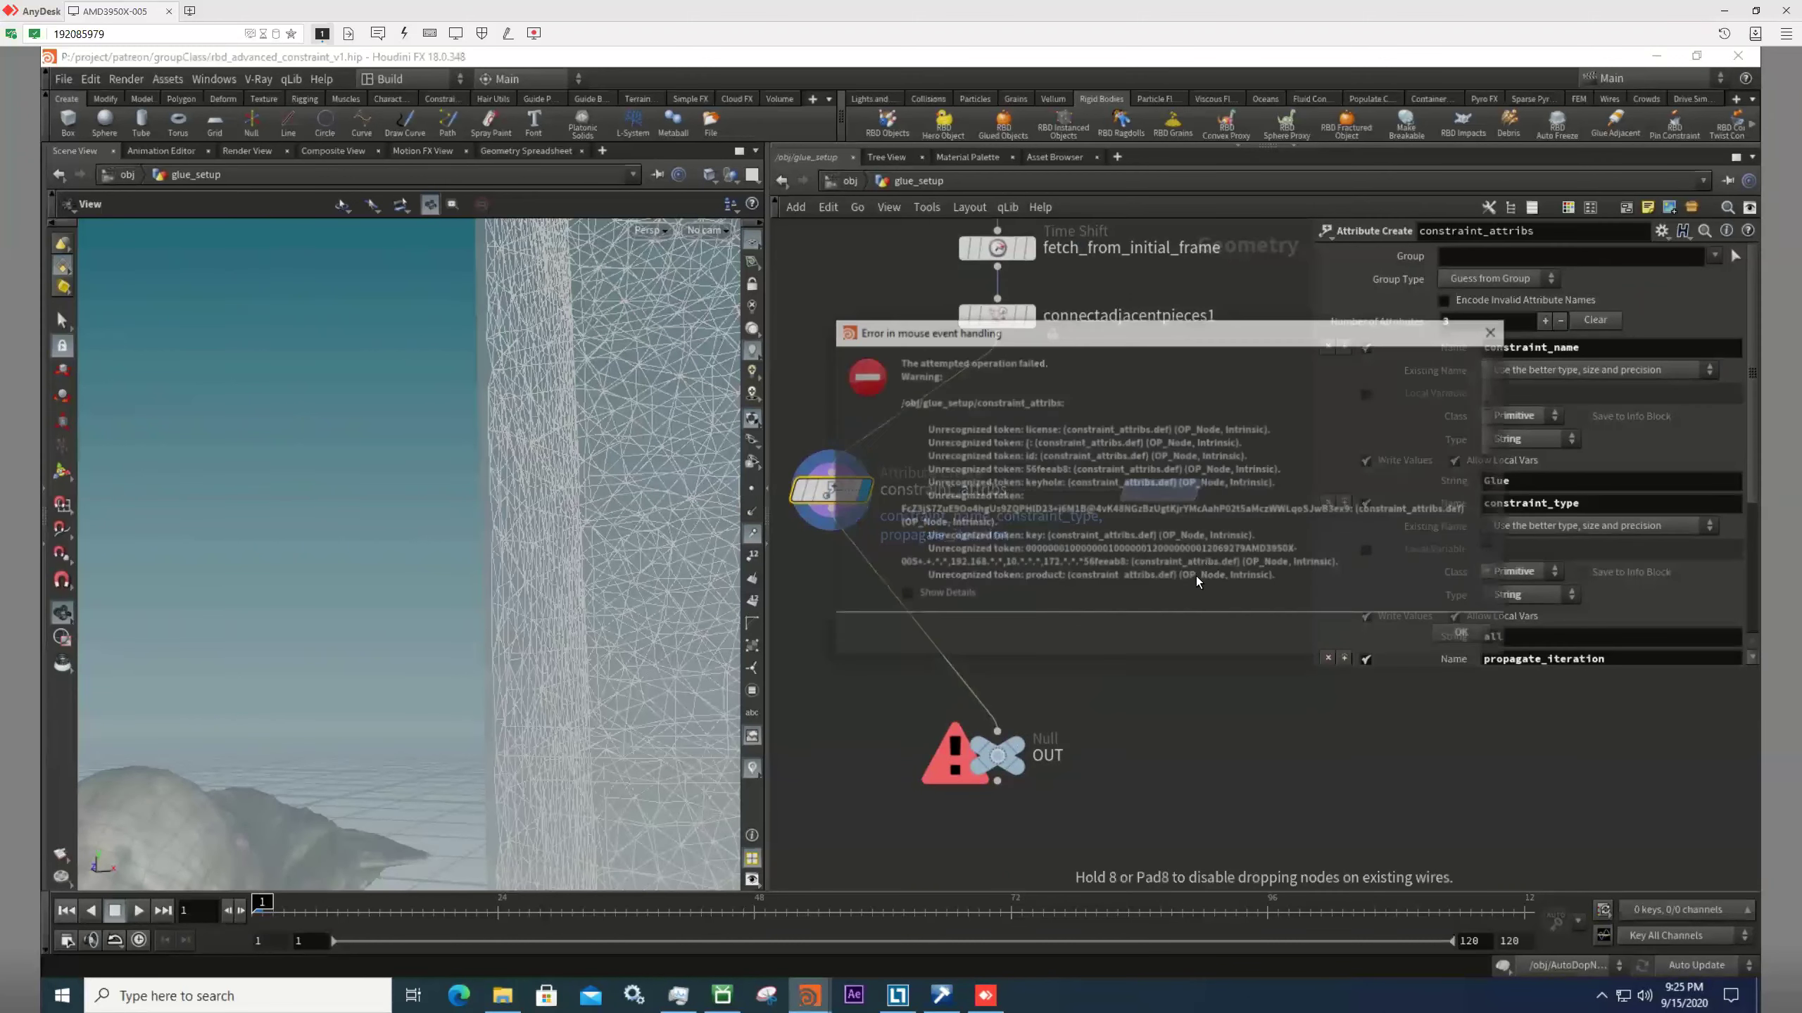
# Step: Dismiss the error and place constraint_attribs1 with its constraint_name set to pin
pyautogui.click(1463, 635)
pyautogui.moveTo(975, 563)
pyautogui.mouseDown()
pyautogui.moveTo(1217, 588)
pyautogui.moveTo(1197, 577)
pyautogui.mouseUp()
pyautogui.doubleClick(1518, 481)
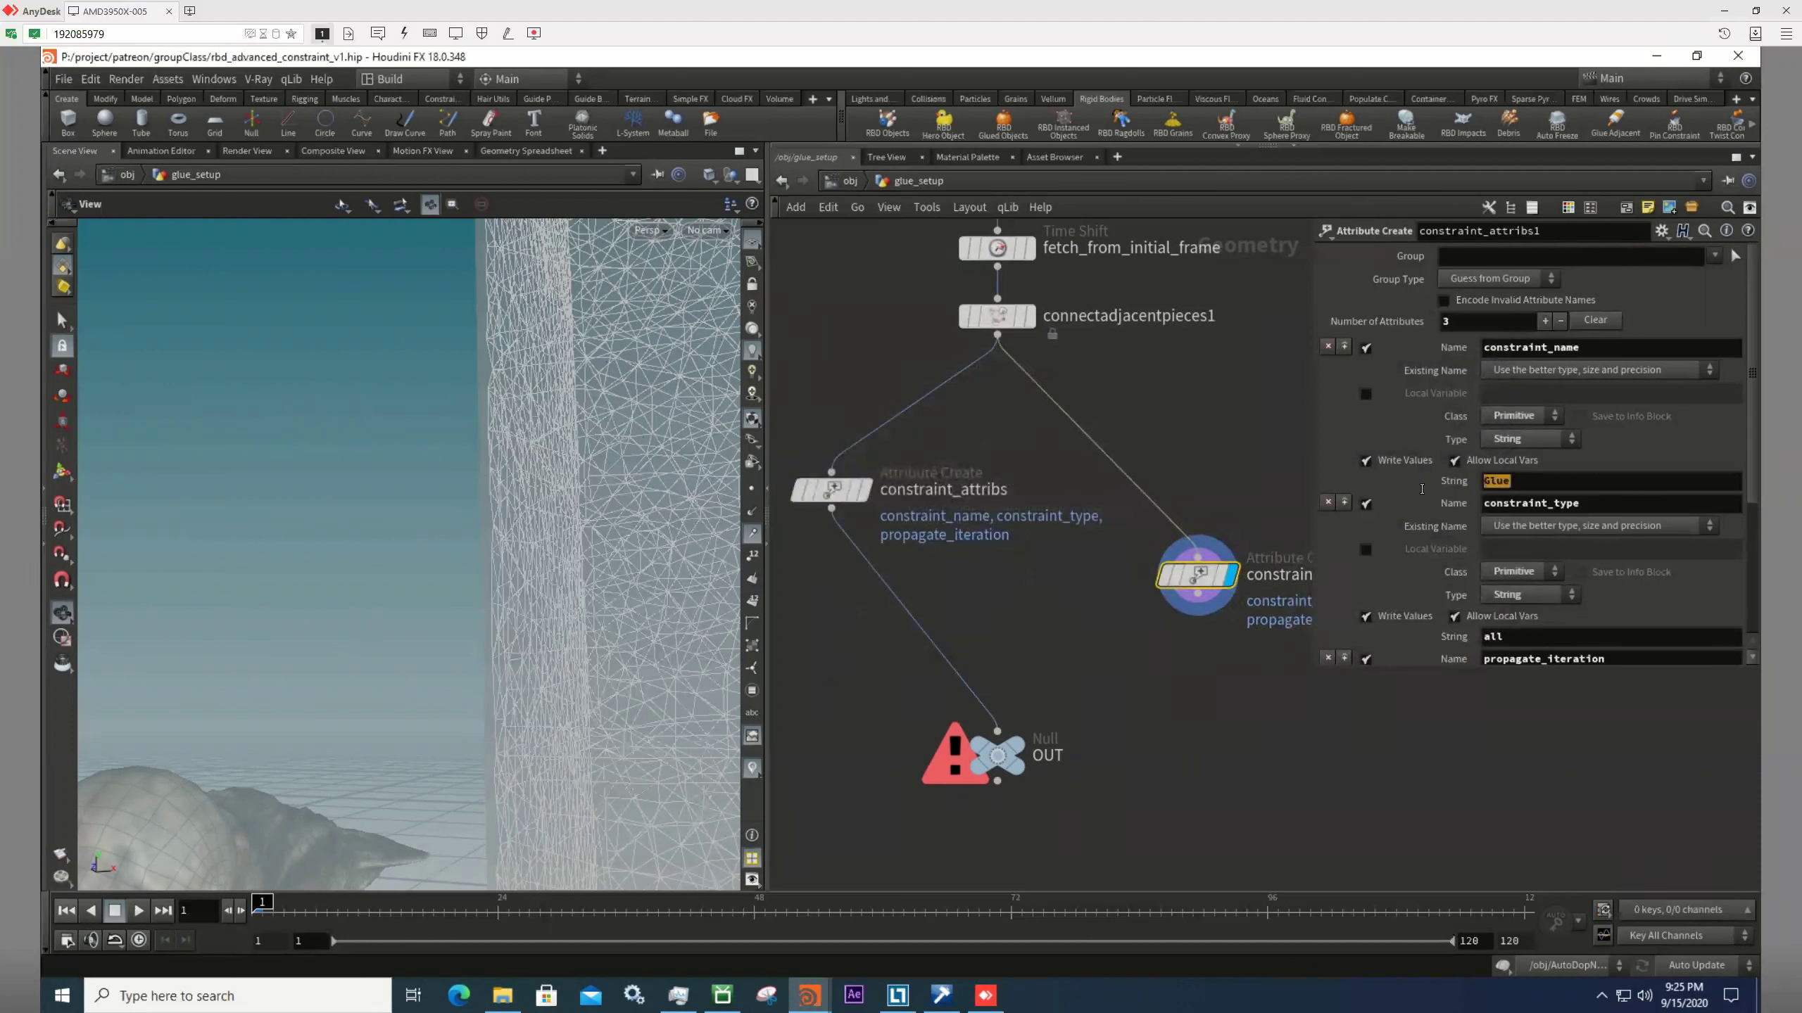
pyautogui.write('p1n')
pyautogui.press('Return')
# Step: Add merge1 above OUT, wiring in both constraint_attribs and constraint_attribs1
pyautogui.moveTo(1008, 755); pyautogui.dragTo(1001, 831)
pyautogui.press('Tab')
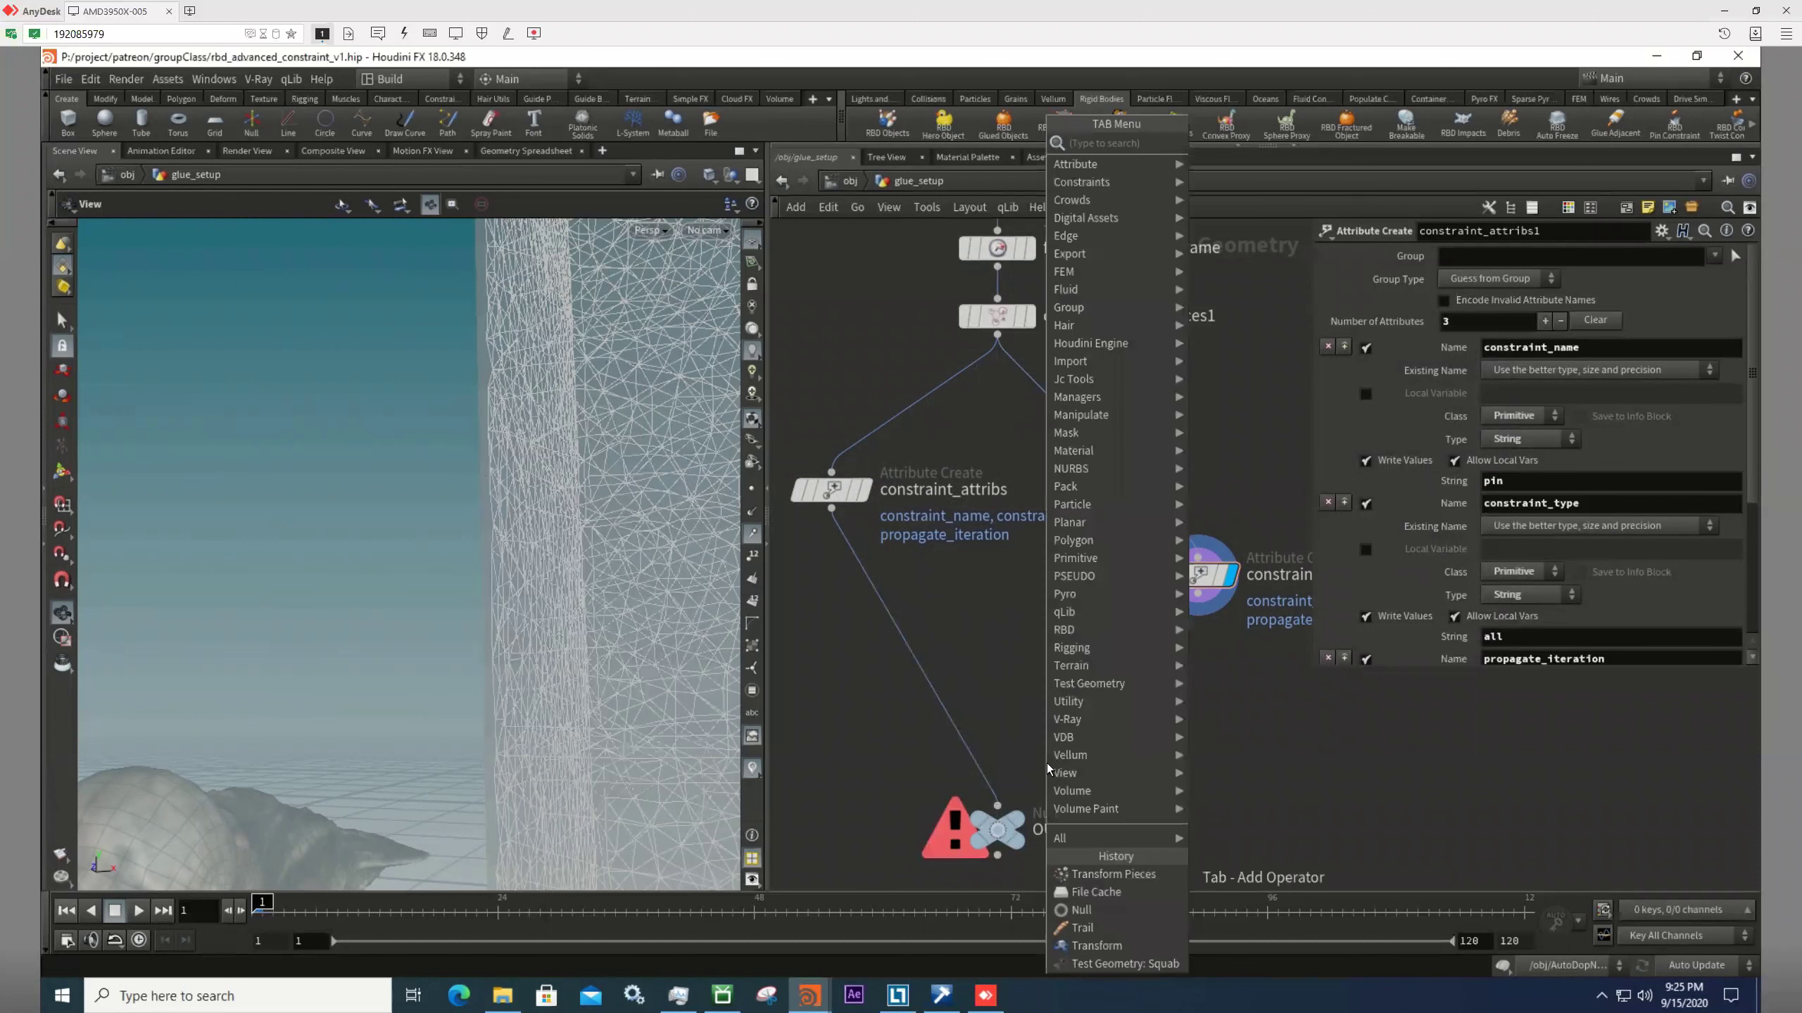
pyautogui.write('merge')
pyautogui.press('Return')
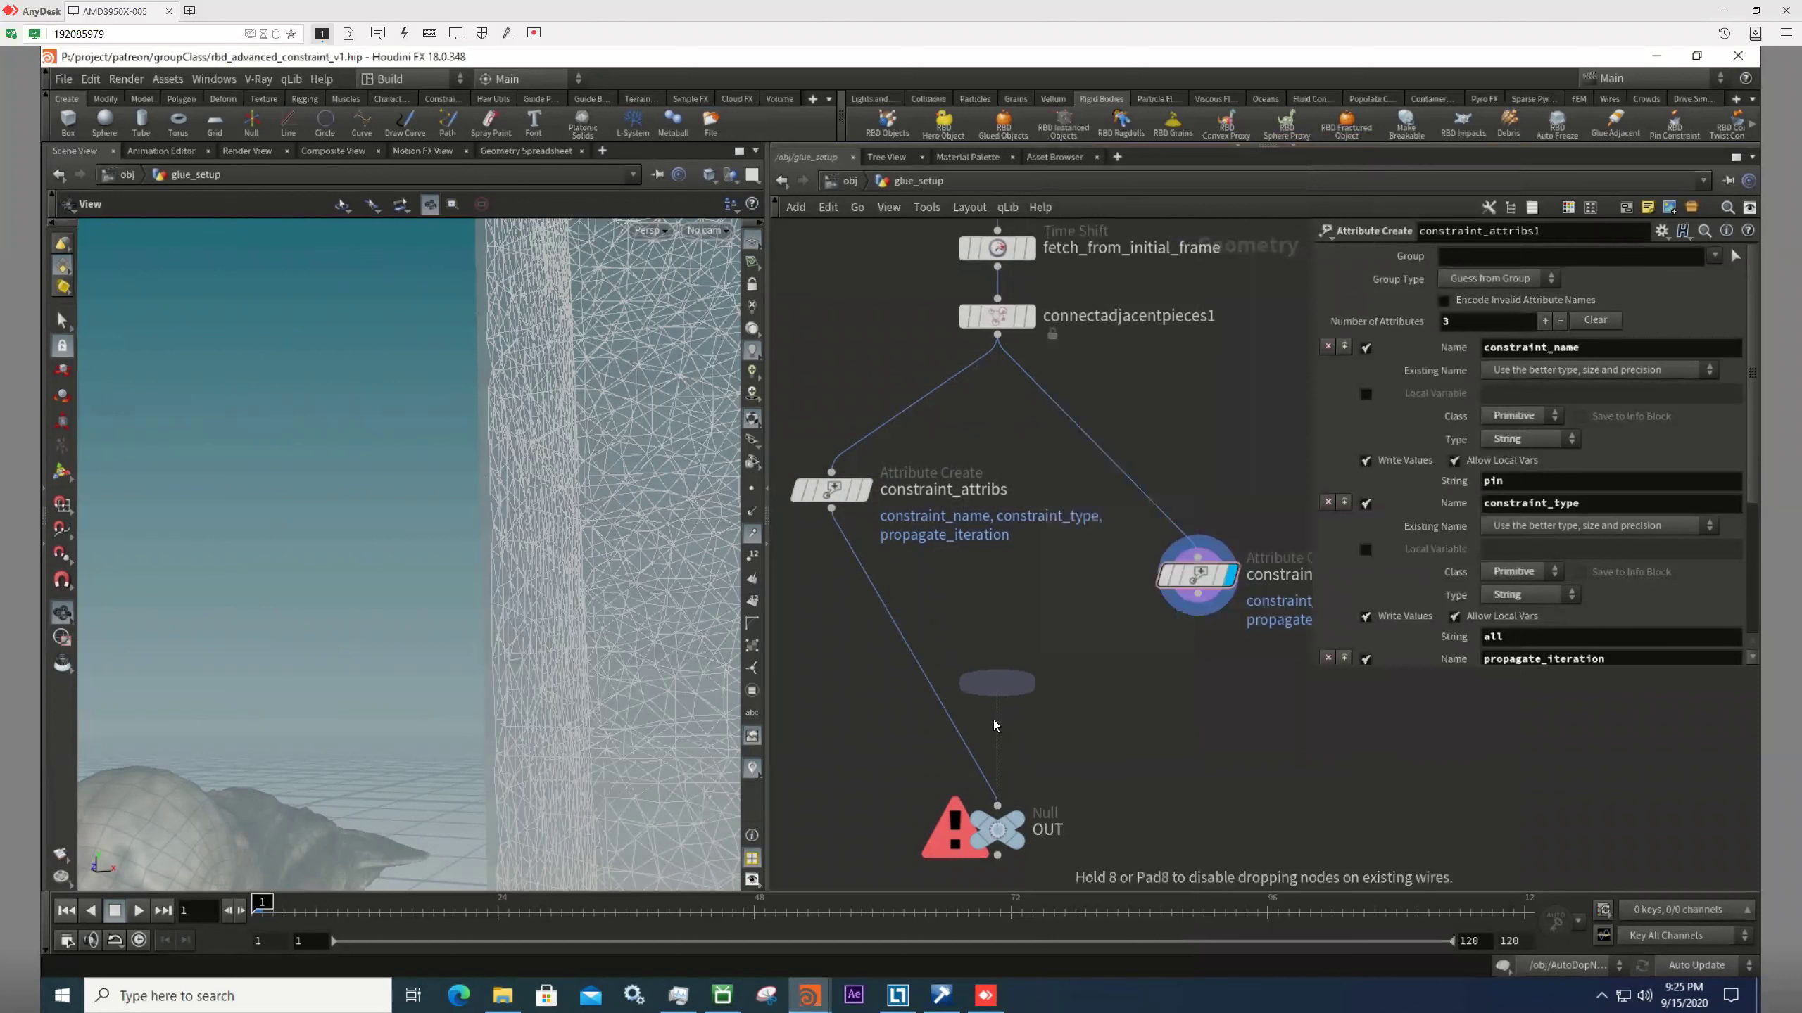
pyautogui.click(963, 737)
pyautogui.moveTo(963, 736); pyautogui.dragTo(996, 741)
pyautogui.click(1197, 614)
pyautogui.click(1029, 721)
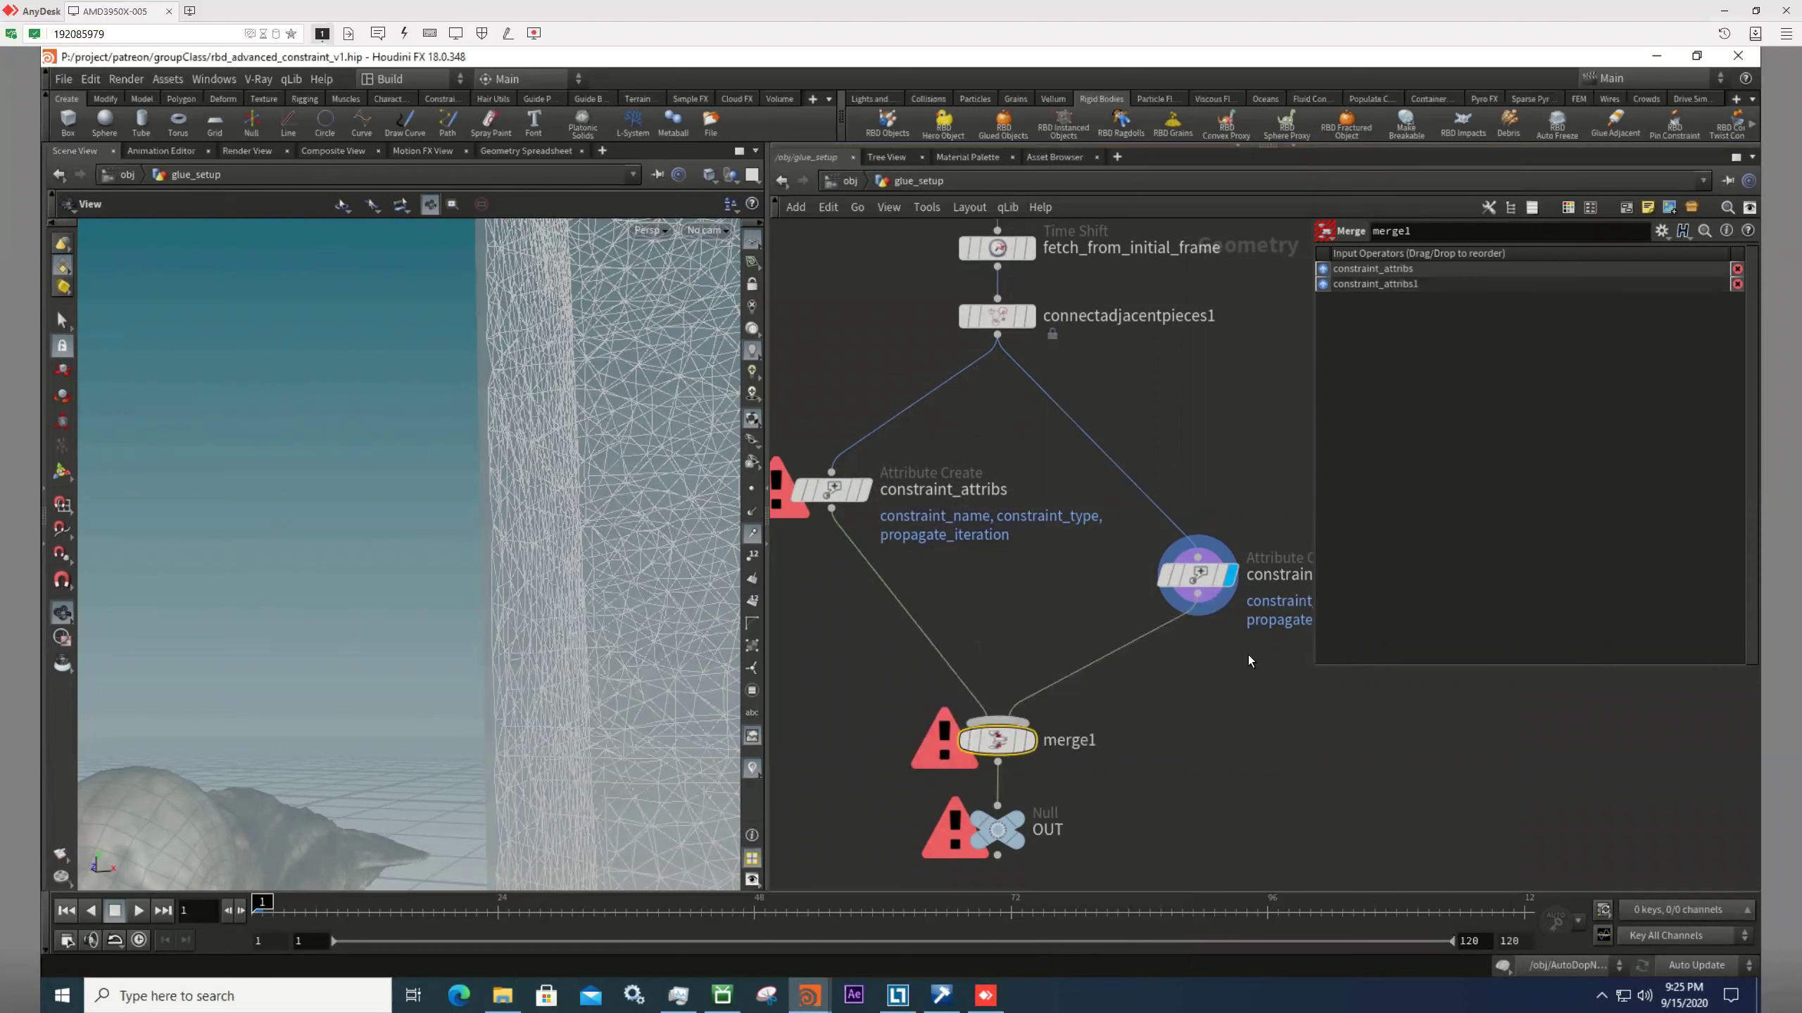
pyautogui.moveTo(1247, 655); pyautogui.dragTo(1242, 750, button='middle')
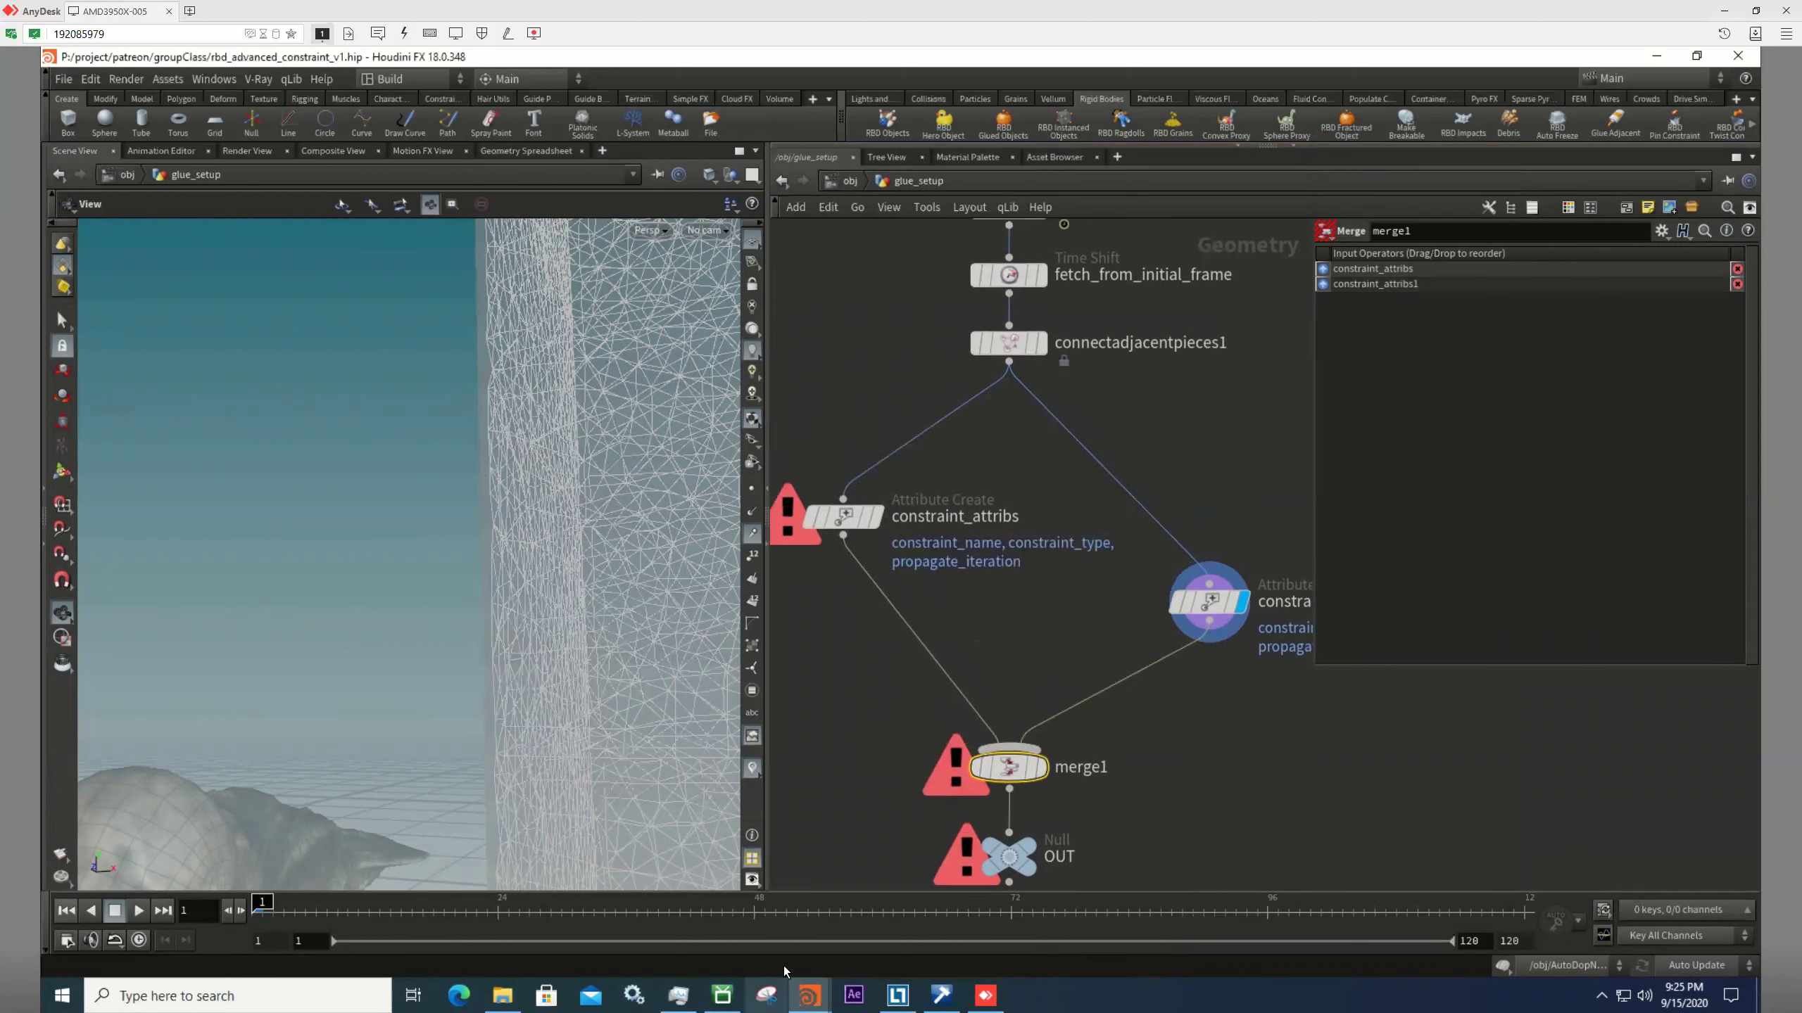
pyautogui.click(1209, 602)
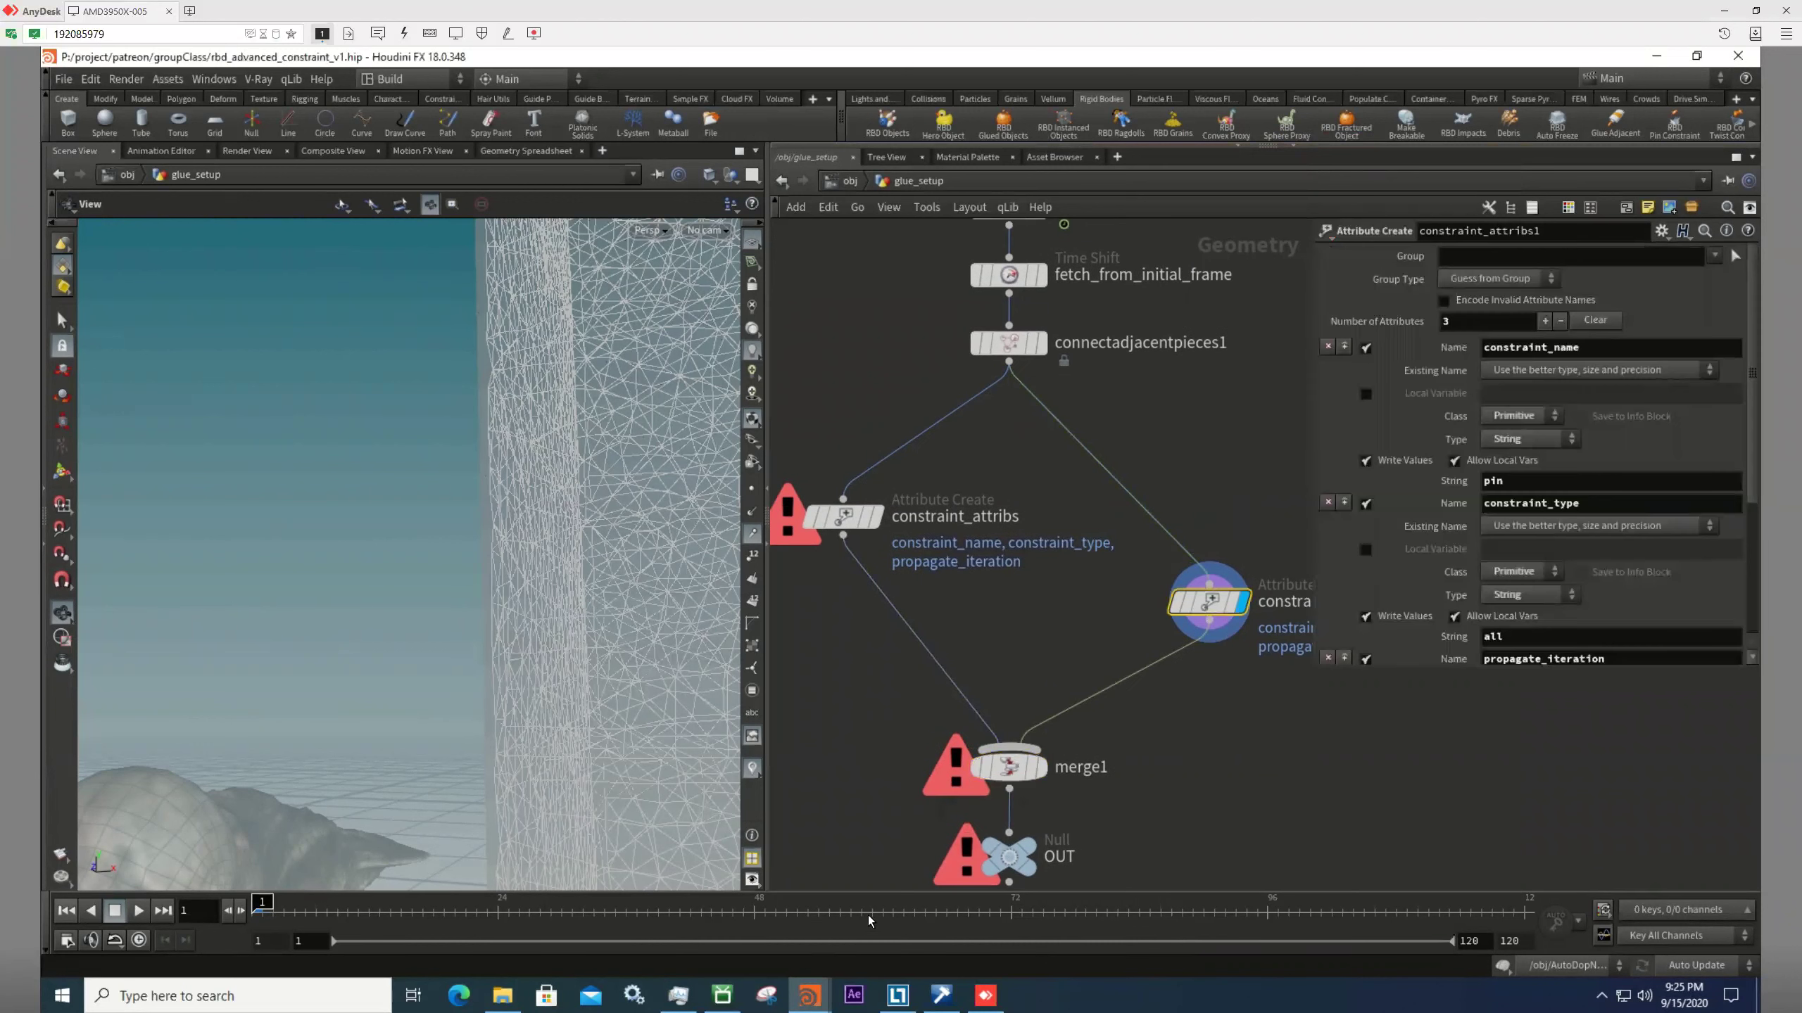
pyautogui.click(767, 994)
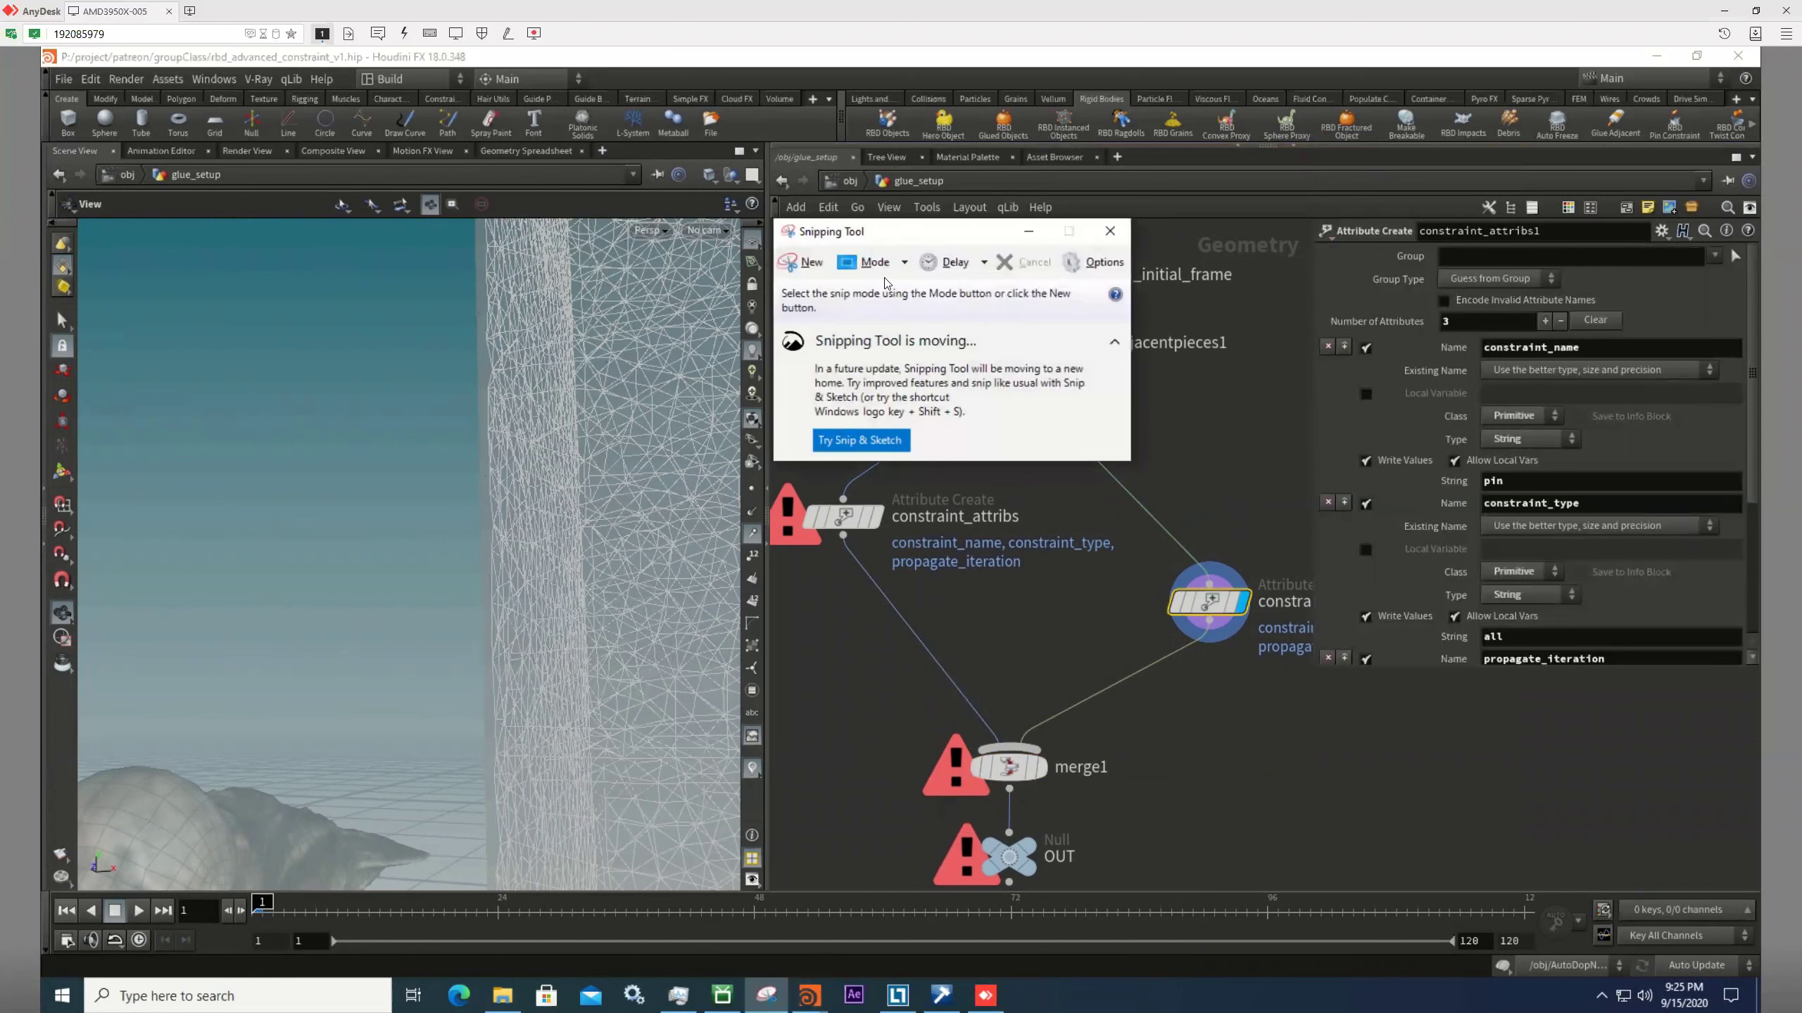
pyautogui.click(802, 263)
pyautogui.moveTo(284, 307); pyautogui.dragTo(785, 776)
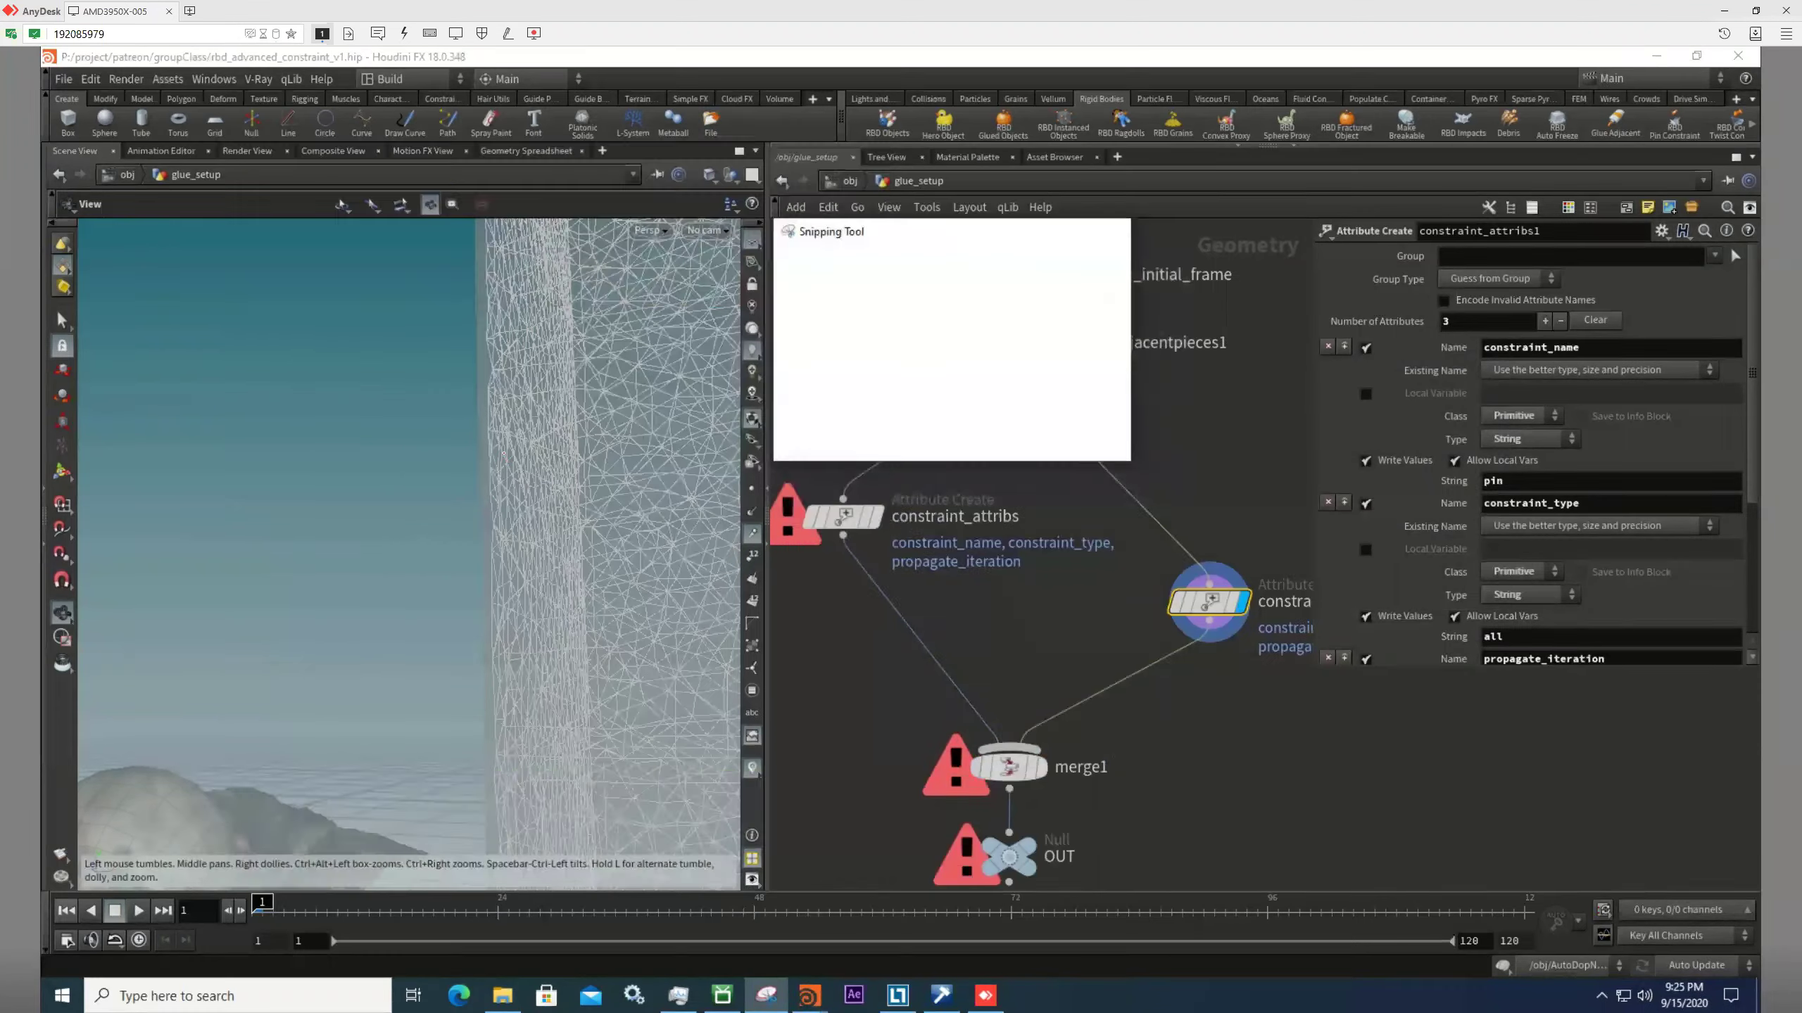
pyautogui.moveTo(477, 352)
pyautogui.mouseDown()
pyautogui.moveTo(536, 340)
pyautogui.moveTo(525, 382)
pyautogui.mouseUp()
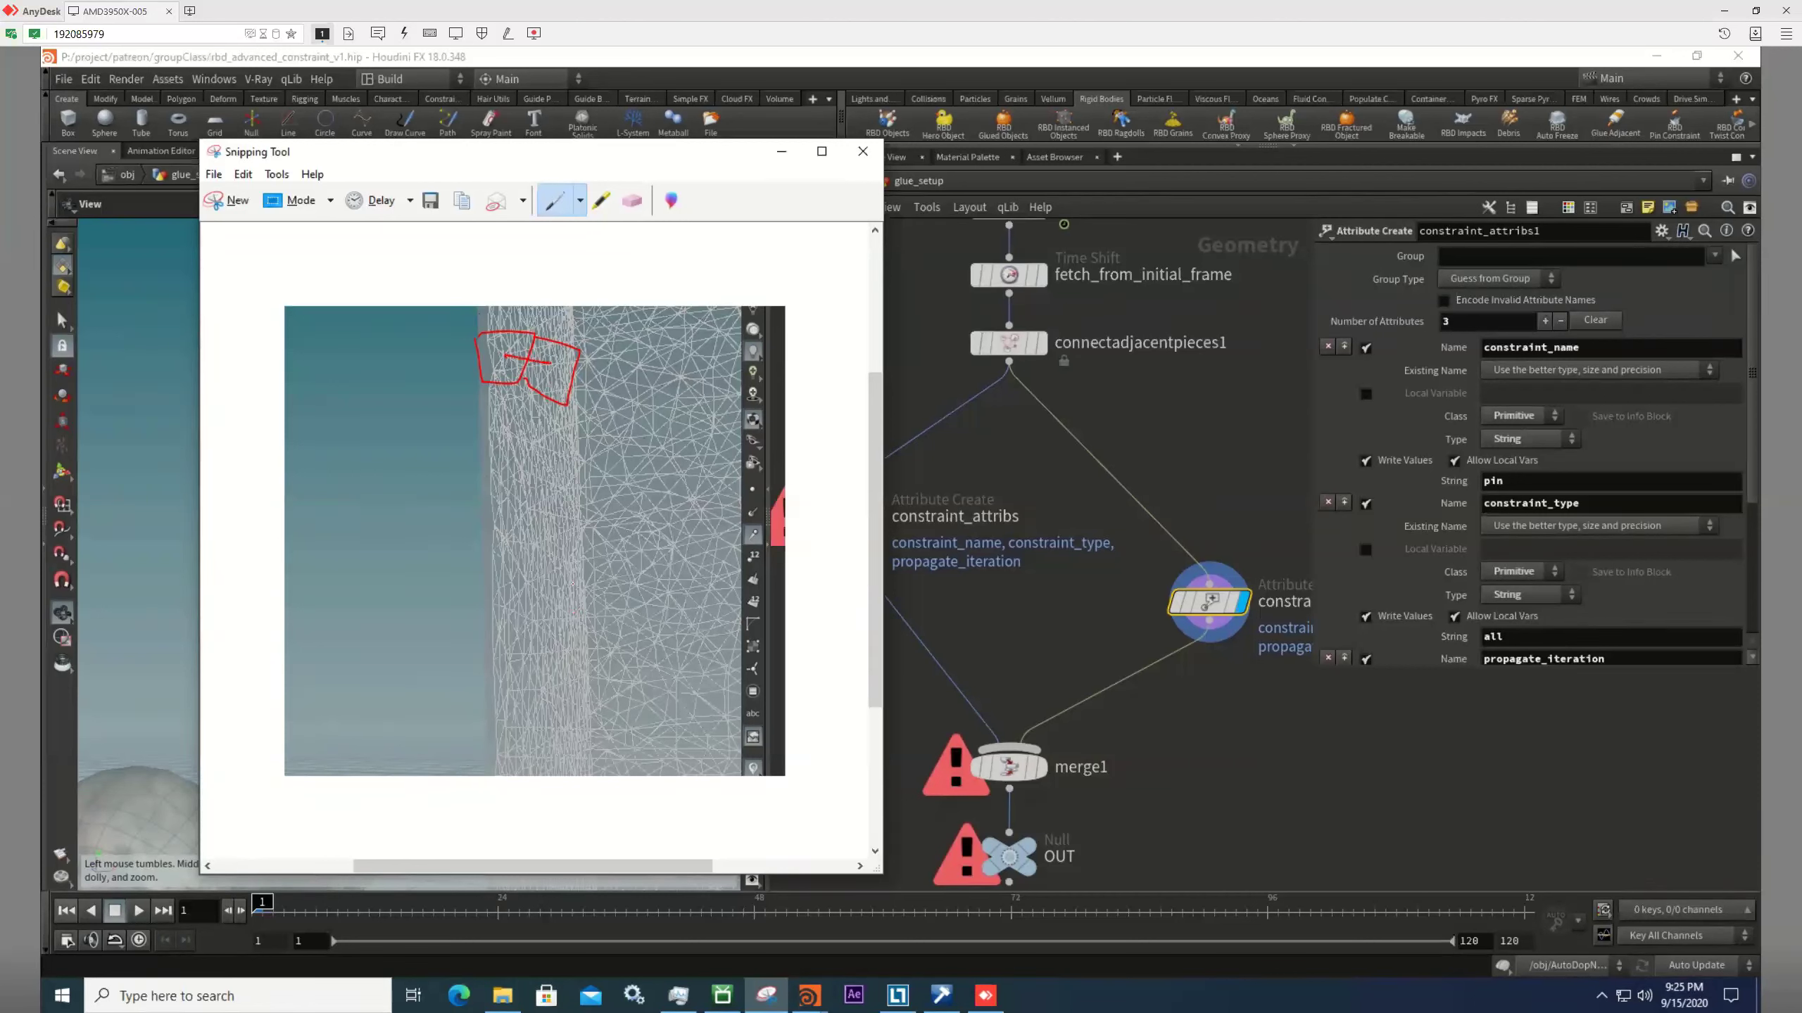
pyautogui.moveTo(658, 311)
pyautogui.mouseDown()
pyautogui.moveTo(613, 355)
pyautogui.moveTo(638, 347)
pyautogui.moveTo(613, 316)
pyautogui.mouseUp()
pyautogui.moveTo(452, 427)
pyautogui.mouseDown()
pyautogui.moveTo(455, 457)
pyautogui.moveTo(494, 447)
pyautogui.moveTo(454, 423)
pyautogui.moveTo(535, 459)
pyautogui.moveTo(554, 417)
pyautogui.mouseUp()
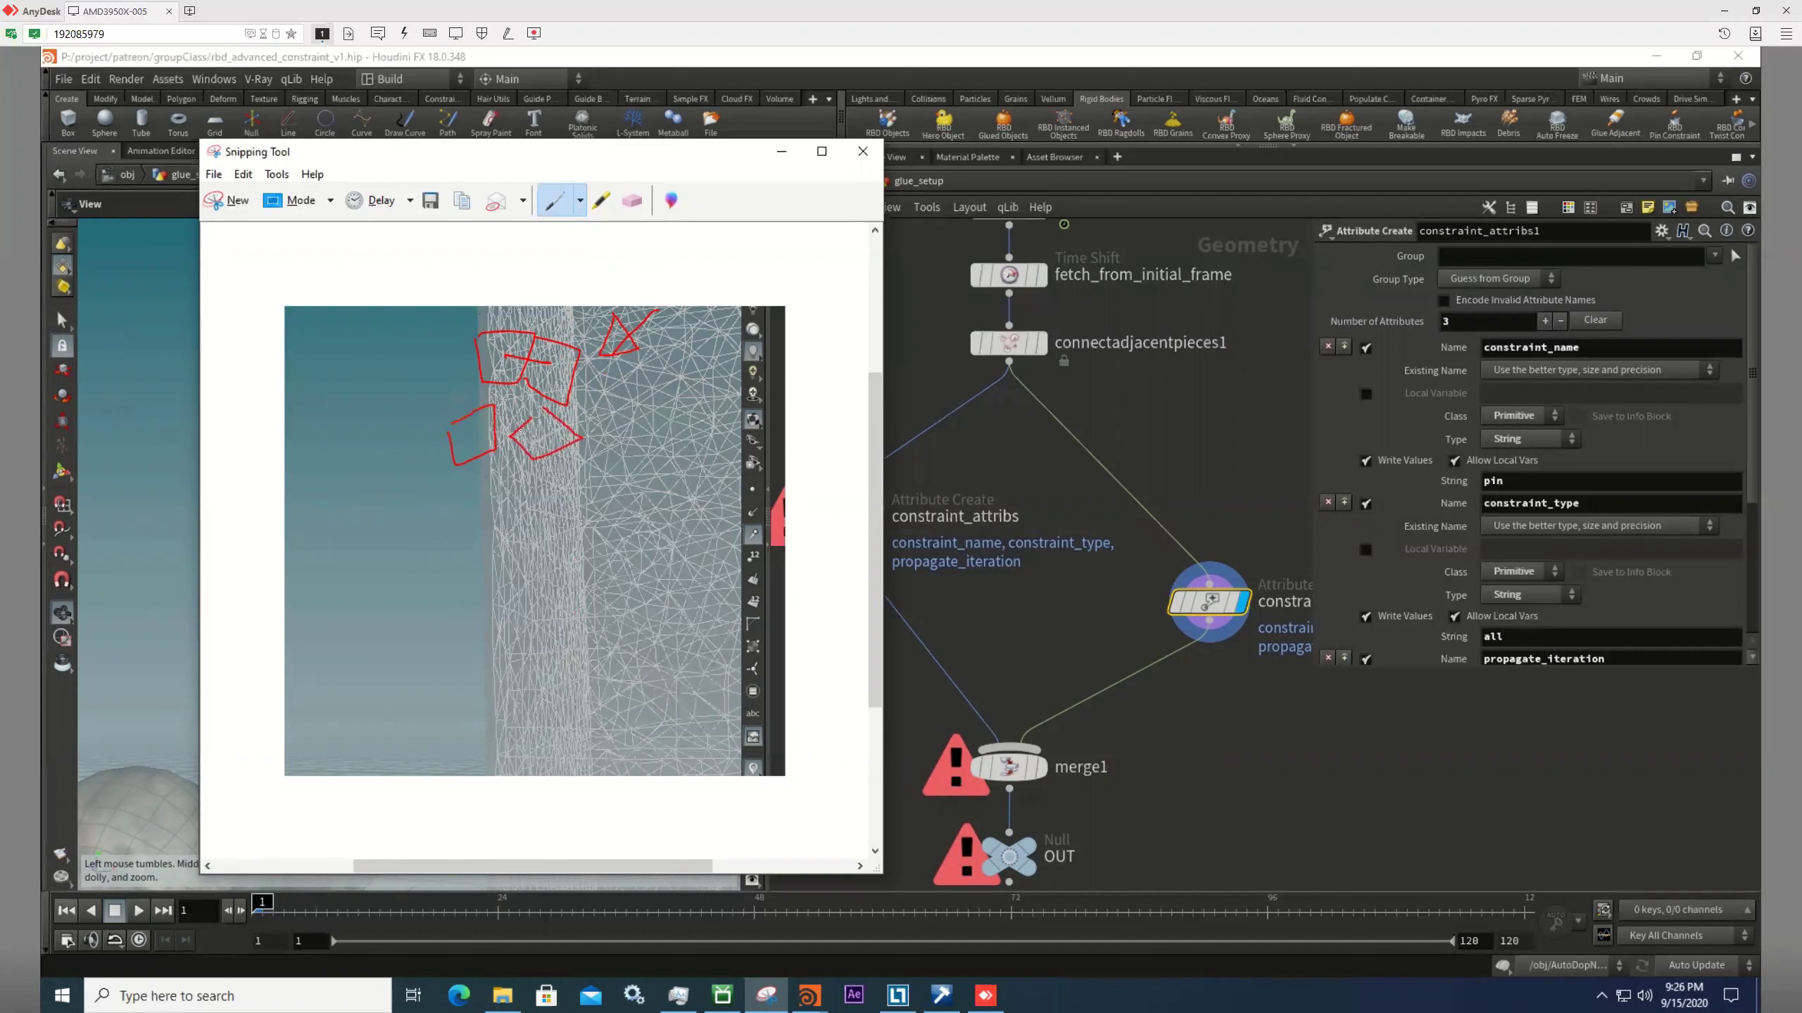
pyautogui.moveTo(466, 552)
pyautogui.mouseDown()
pyautogui.moveTo(465, 587)
pyautogui.moveTo(509, 586)
pyautogui.moveTo(507, 539)
pyautogui.moveTo(468, 540)
pyautogui.moveTo(573, 535)
pyautogui.moveTo(570, 582)
pyautogui.moveTo(514, 585)
pyautogui.mouseUp()
pyautogui.moveTo(647, 510)
pyautogui.mouseDown()
pyautogui.moveTo(607, 551)
pyautogui.moveTo(624, 561)
pyautogui.moveTo(617, 522)
pyautogui.mouseUp()
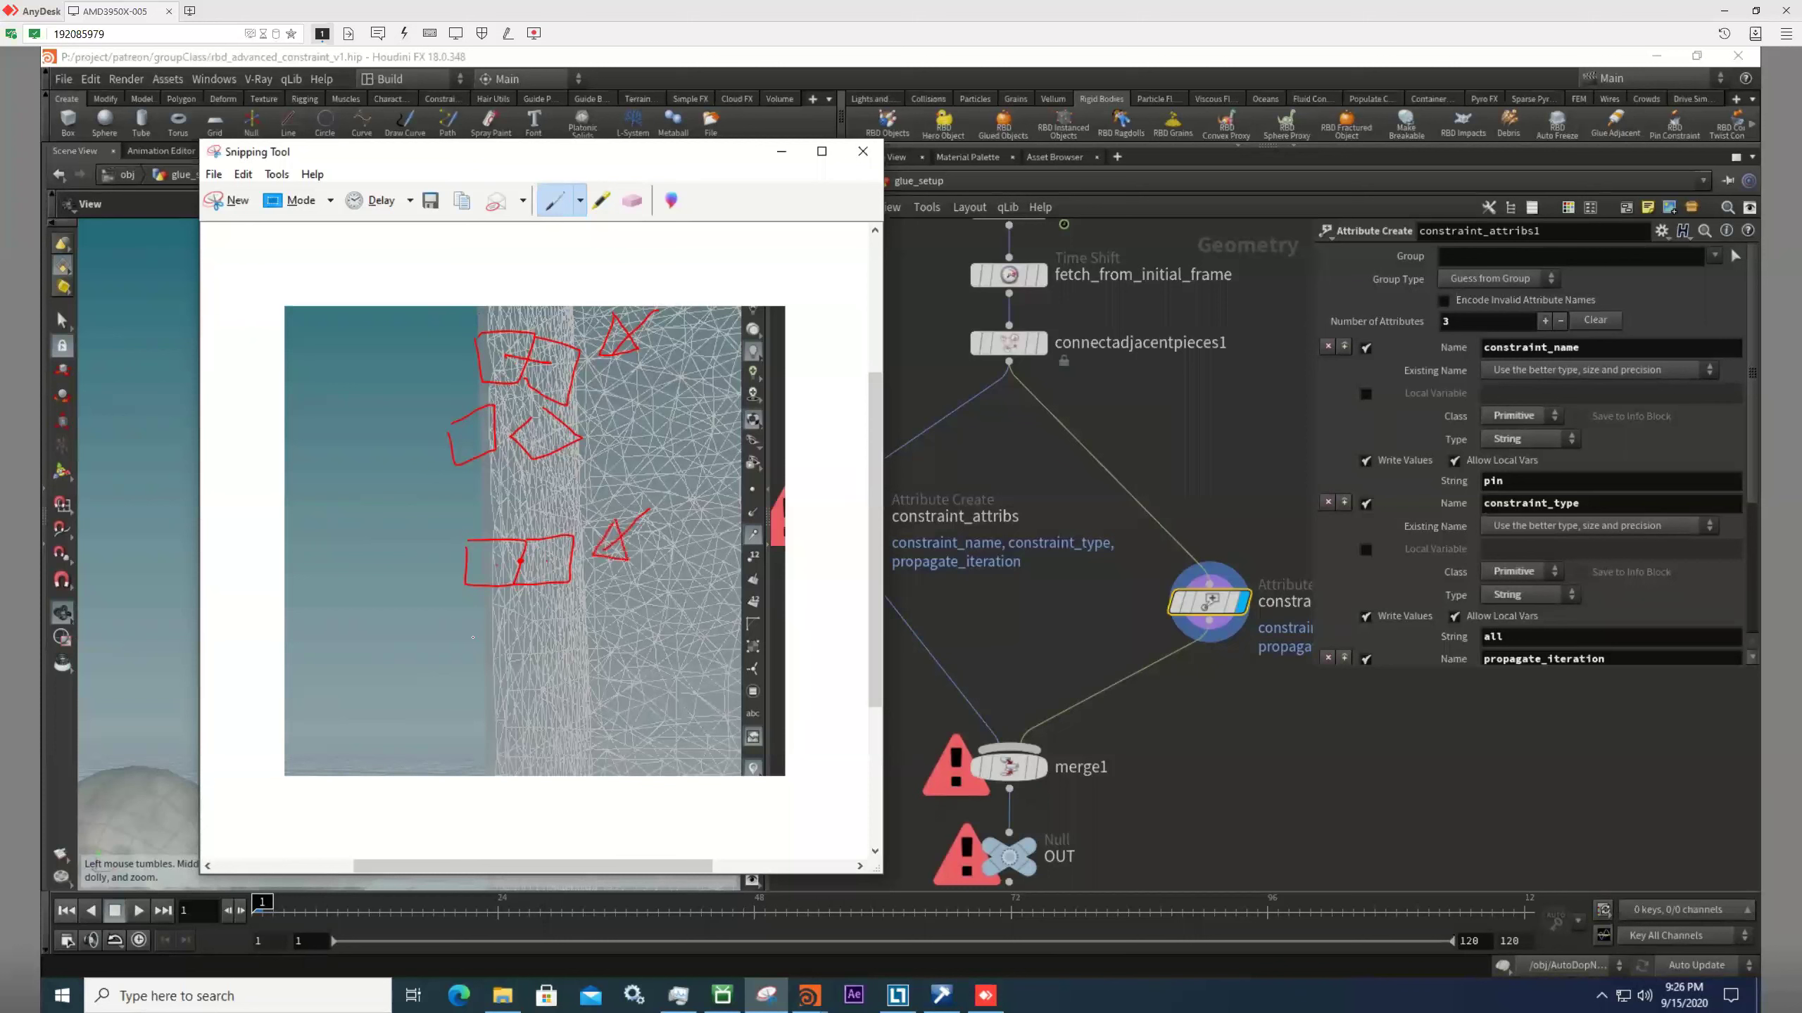
pyautogui.moveTo(464, 622)
pyautogui.mouseDown()
pyautogui.moveTo(502, 650)
pyautogui.moveTo(563, 630)
pyautogui.moveTo(509, 649)
pyautogui.mouseUp()
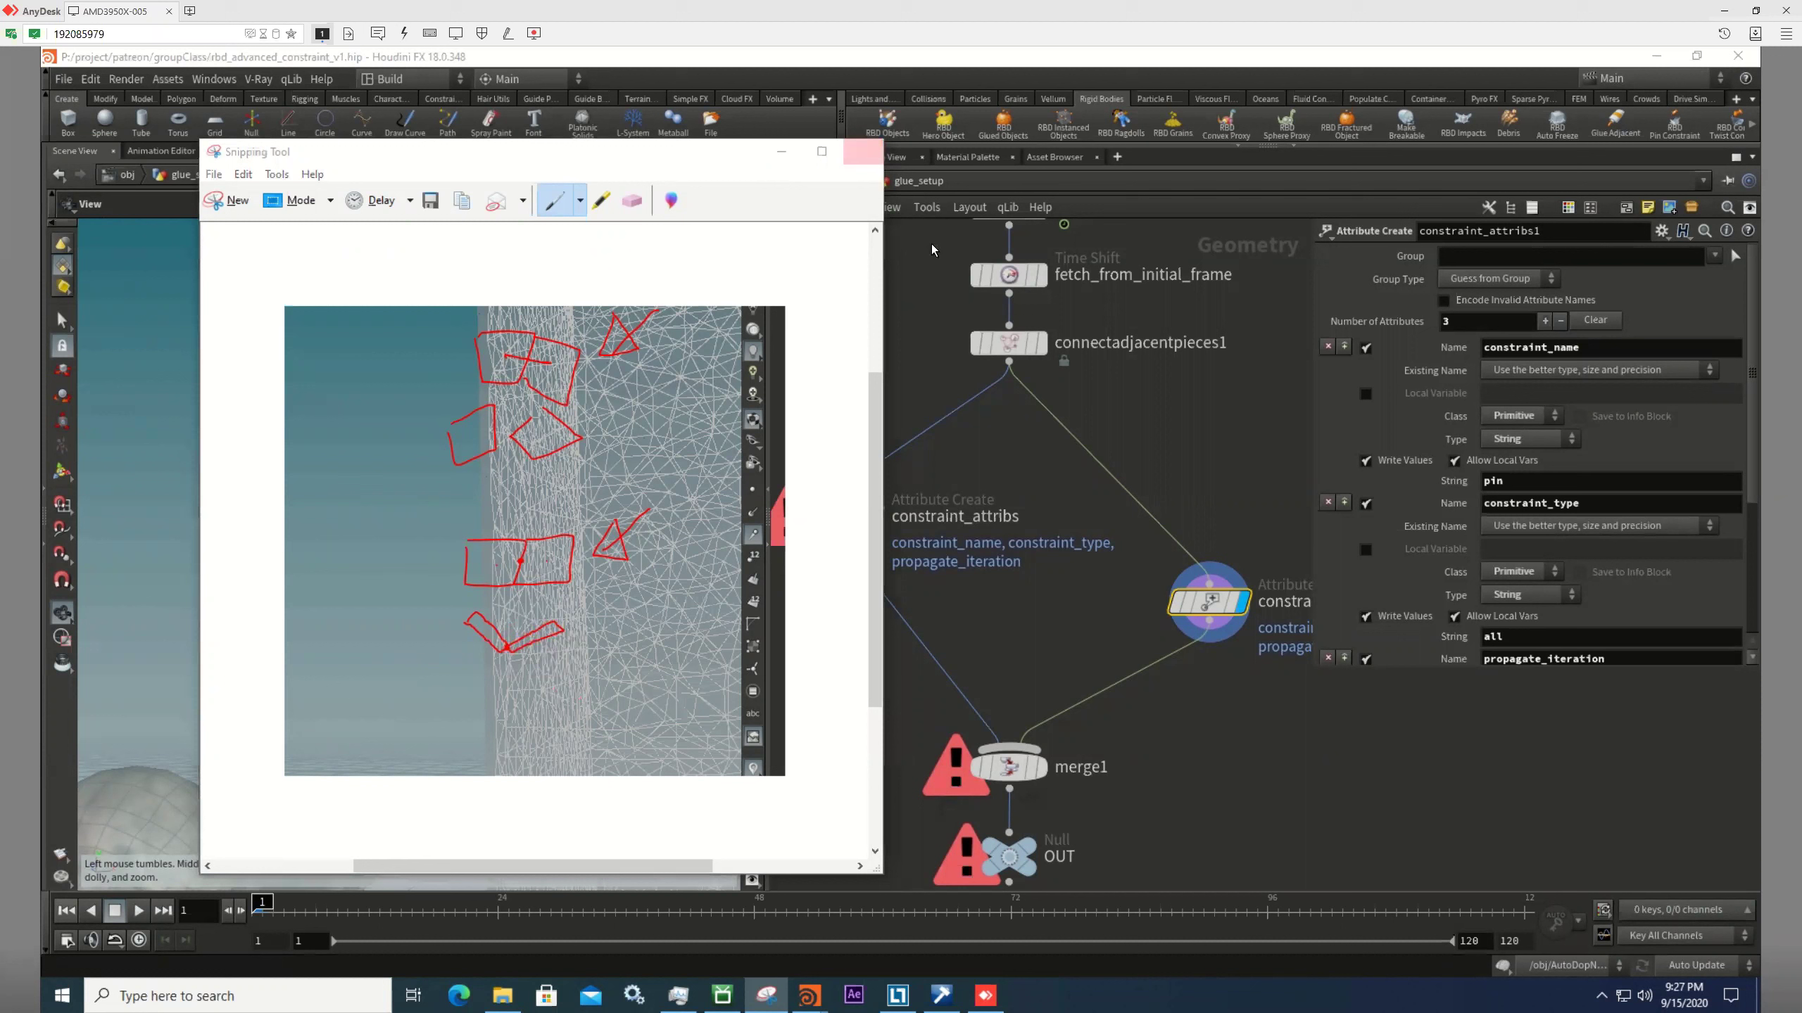
pyautogui.click(863, 151)
pyautogui.click(615, 526)
pyautogui.moveTo(1008, 342)
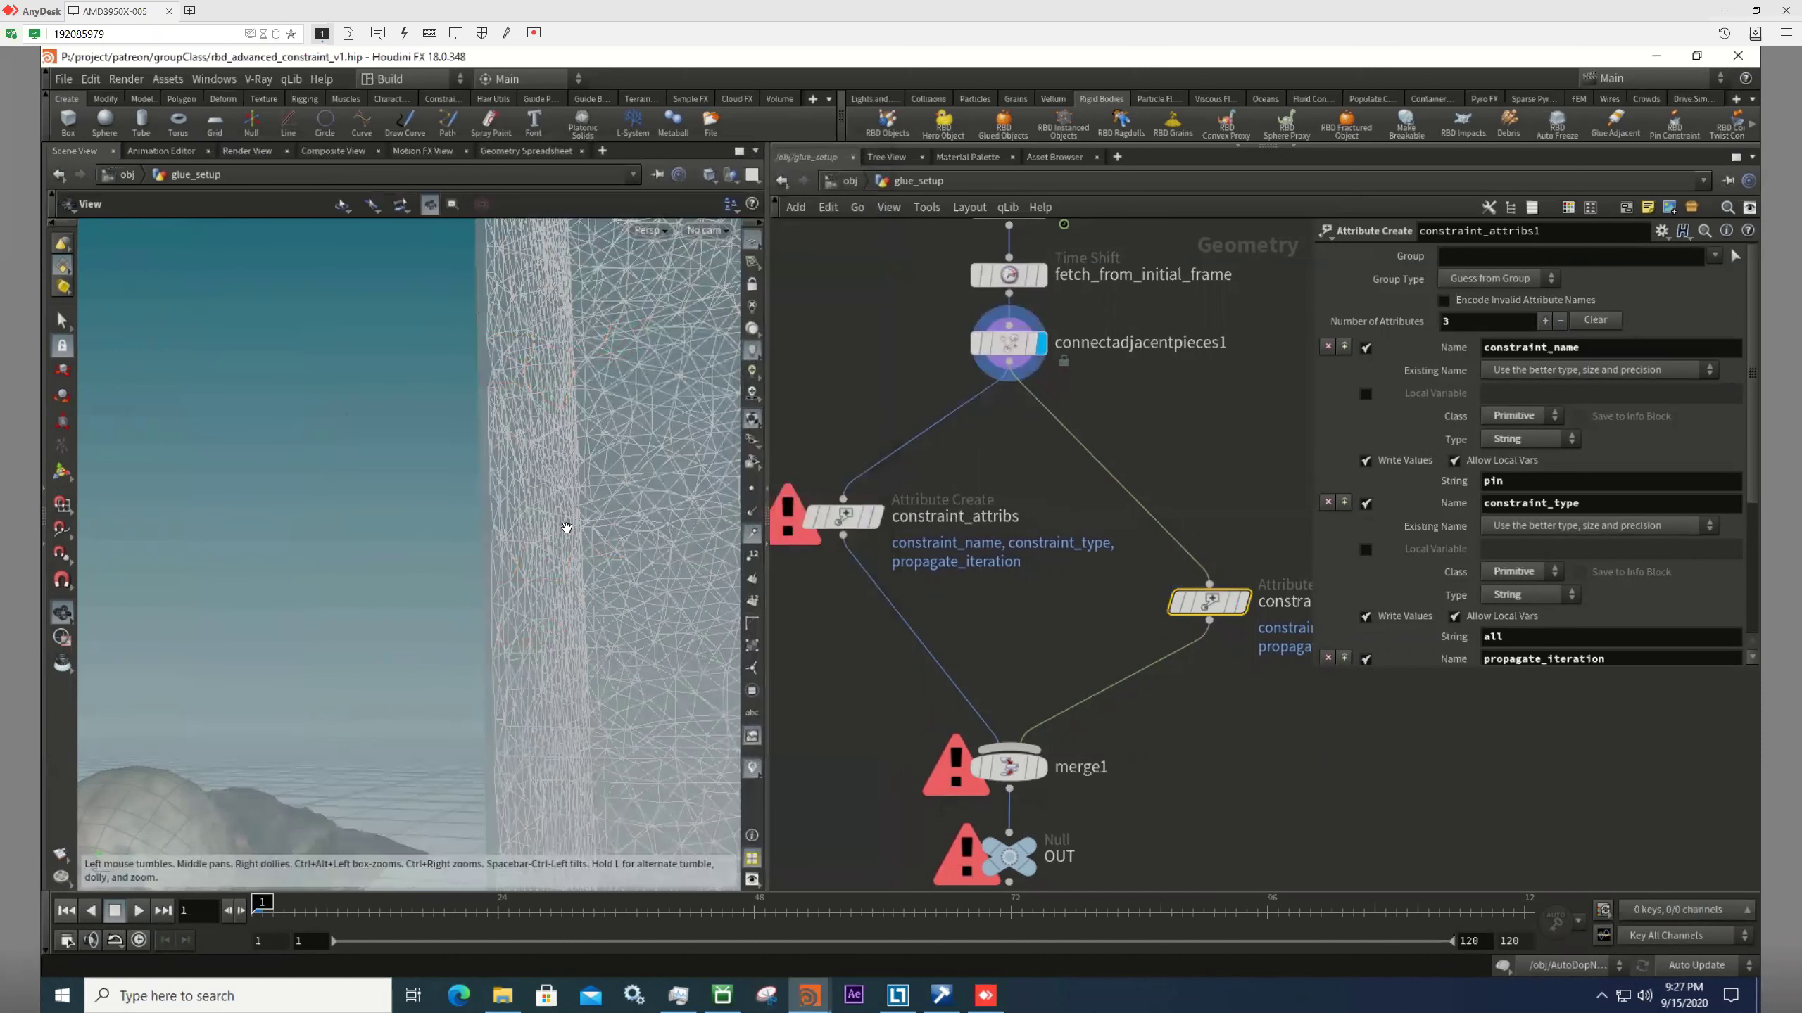
# Step: Insert a displayed facet1 node between connectadjacentpieces1 and constraint_attribs1
pyautogui.press('Tab')
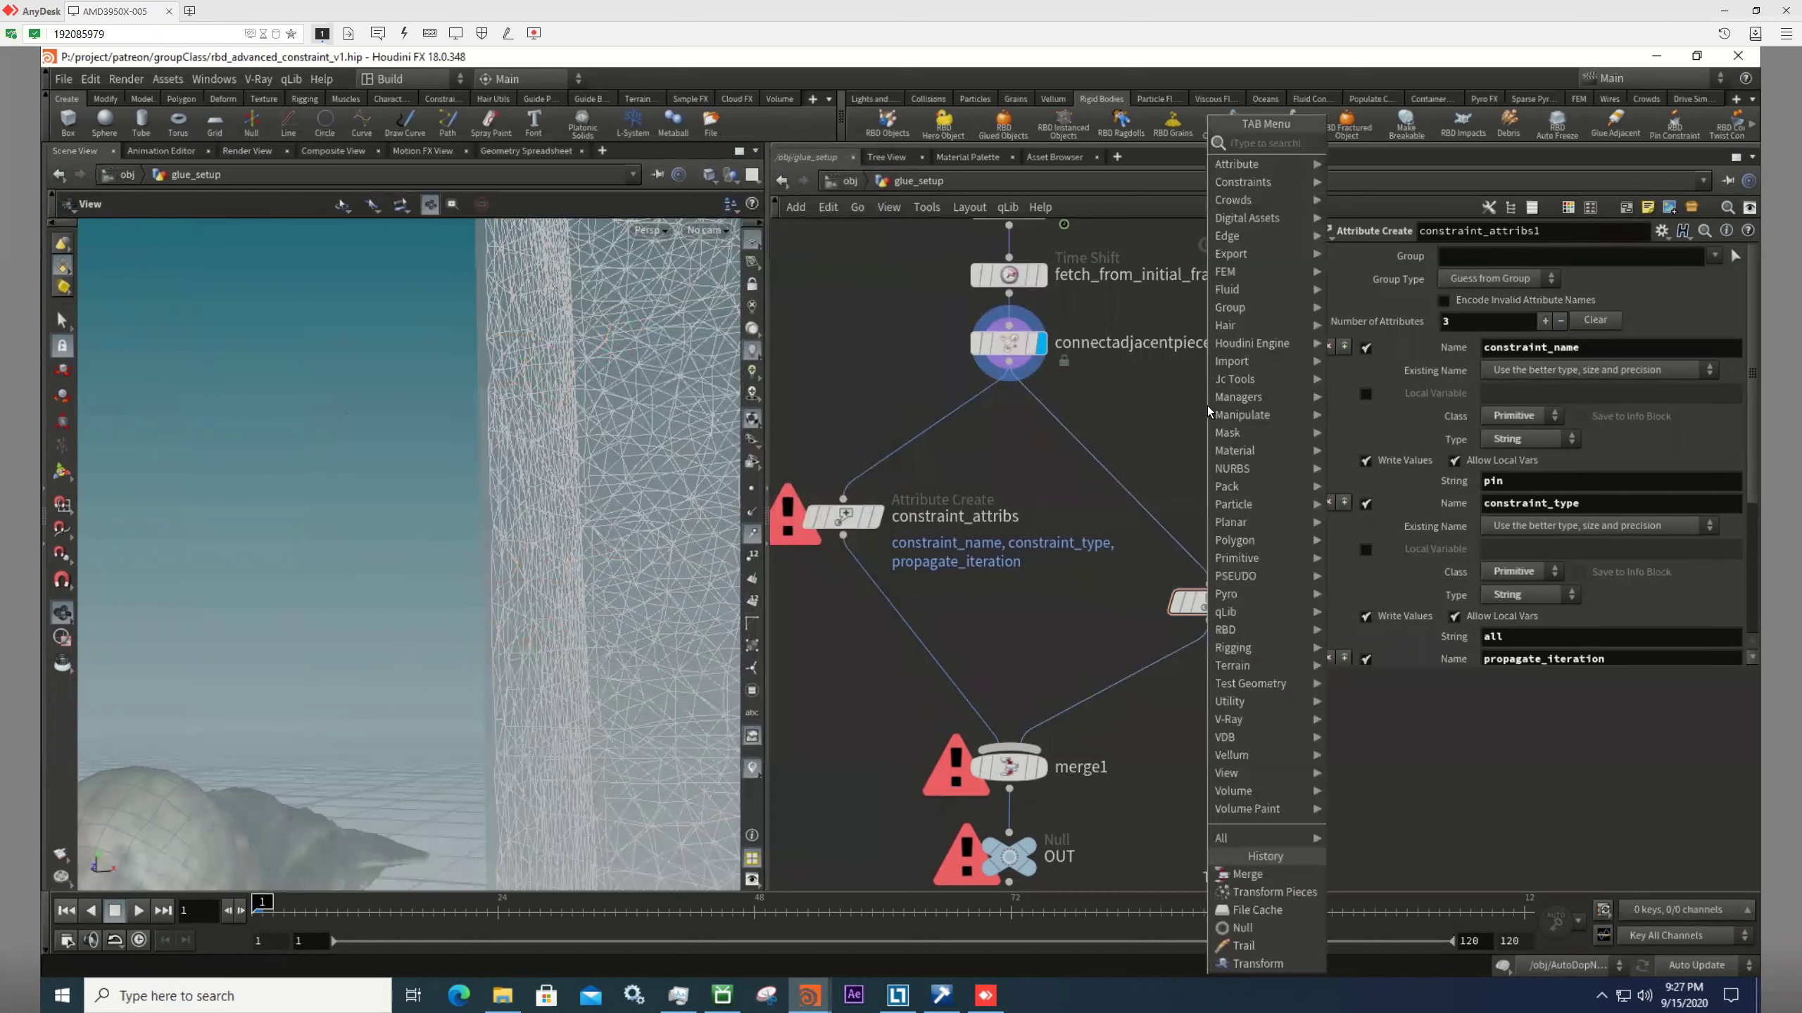
pyautogui.write('face')
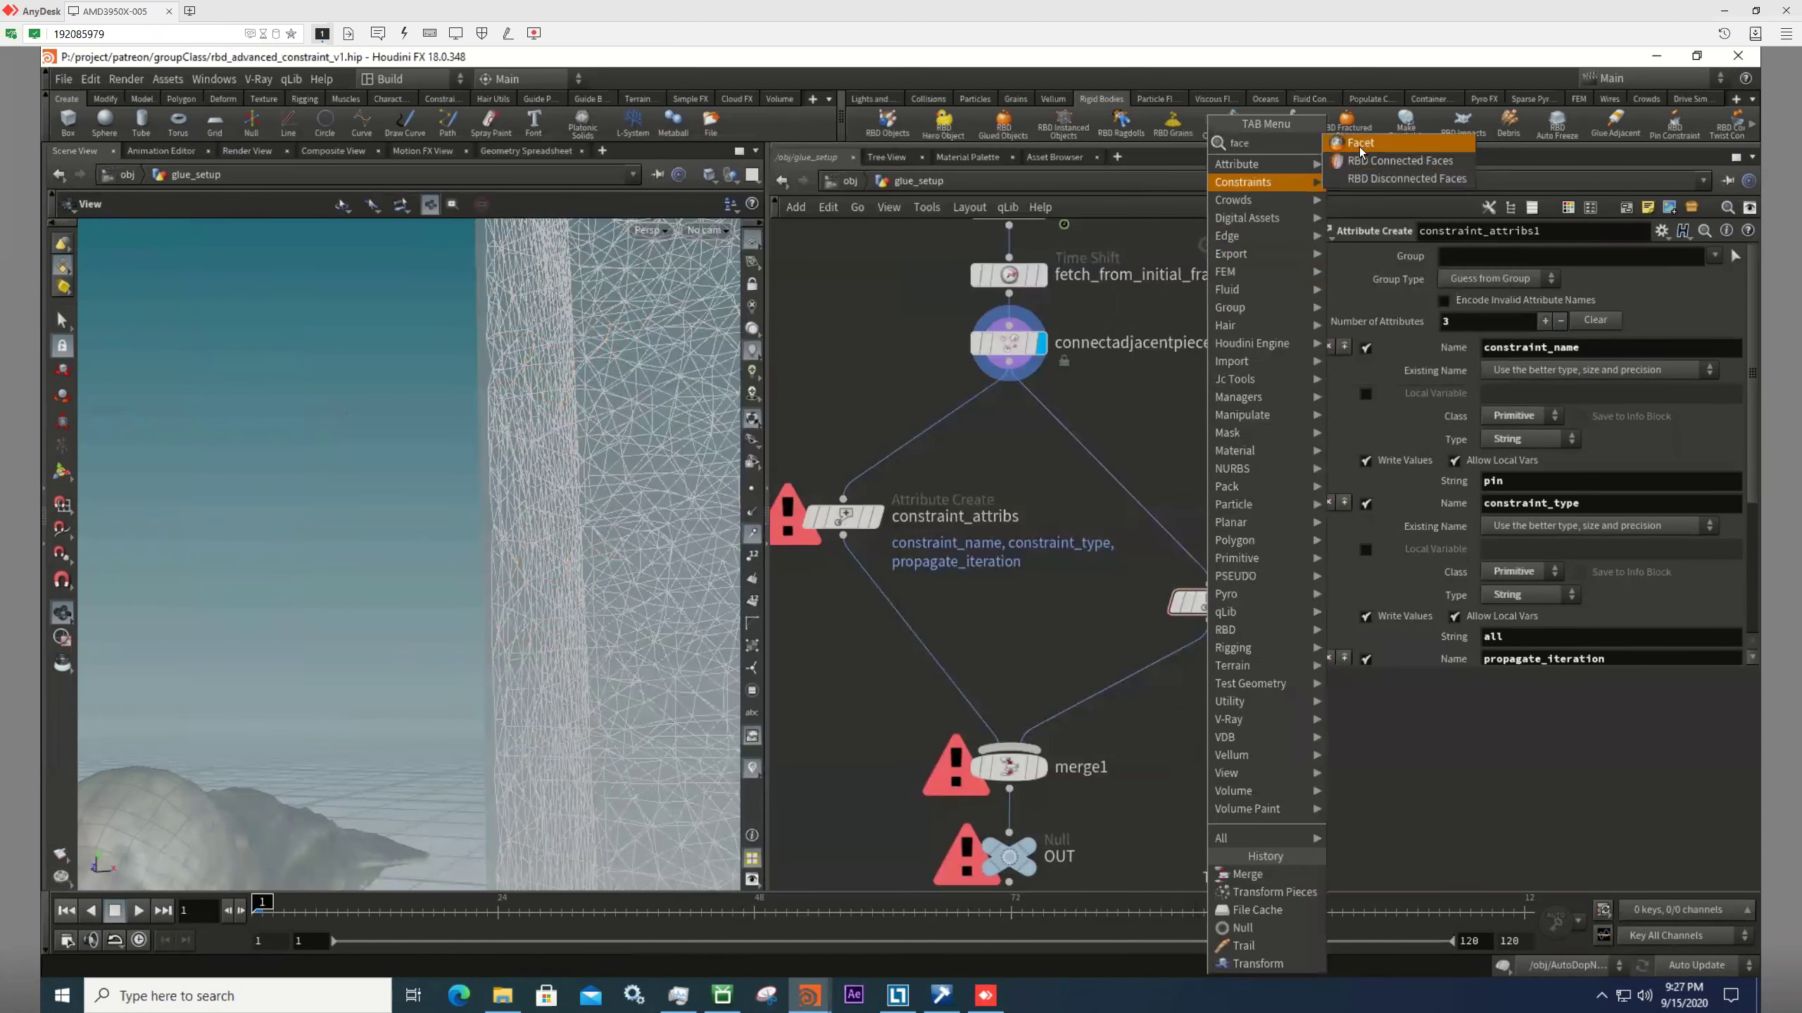
pyautogui.click(1358, 143)
pyautogui.click(1151, 407)
pyautogui.moveTo(1157, 410)
pyautogui.mouseDown()
pyautogui.moveTo(1104, 442)
pyautogui.moveTo(1216, 443)
pyautogui.mouseUp()
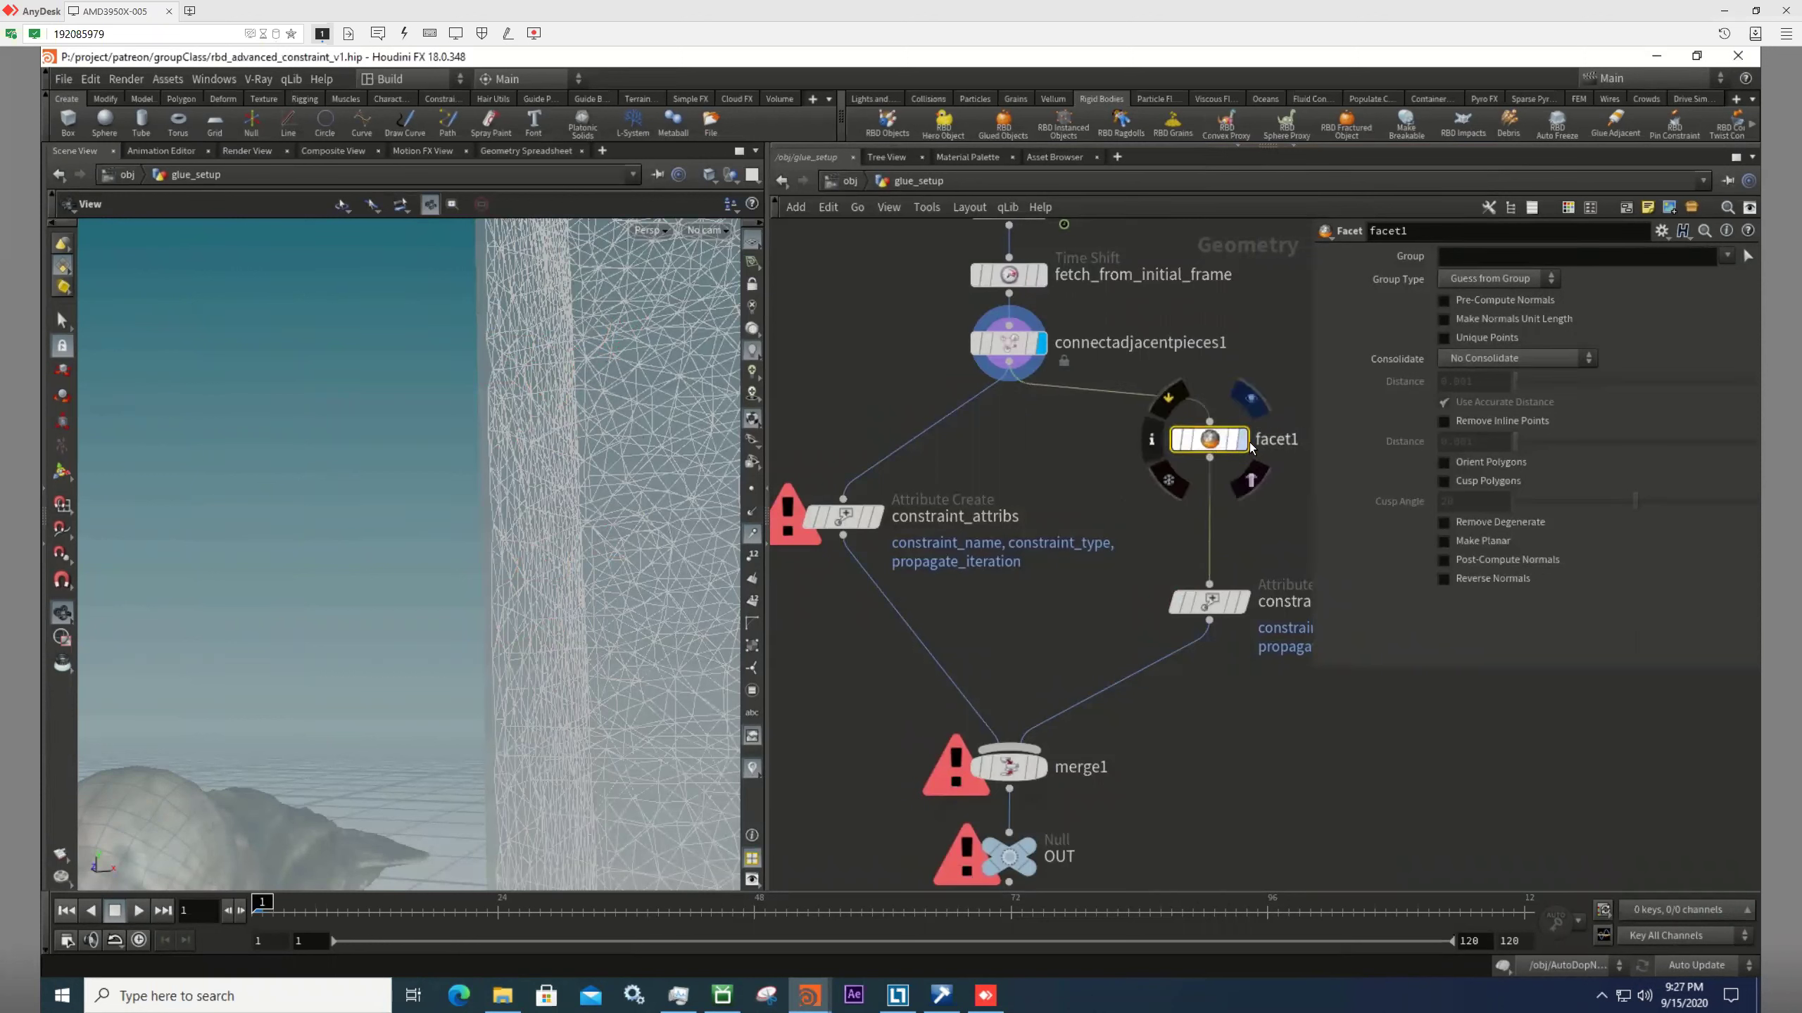
pyautogui.click(1243, 439)
# Step: Branch a displayed explodedview1 off facet1 and orbit to inspect the wall
pyautogui.moveTo(1215, 469); pyautogui.dragTo(981, 459, button='middle')
pyautogui.click(977, 454)
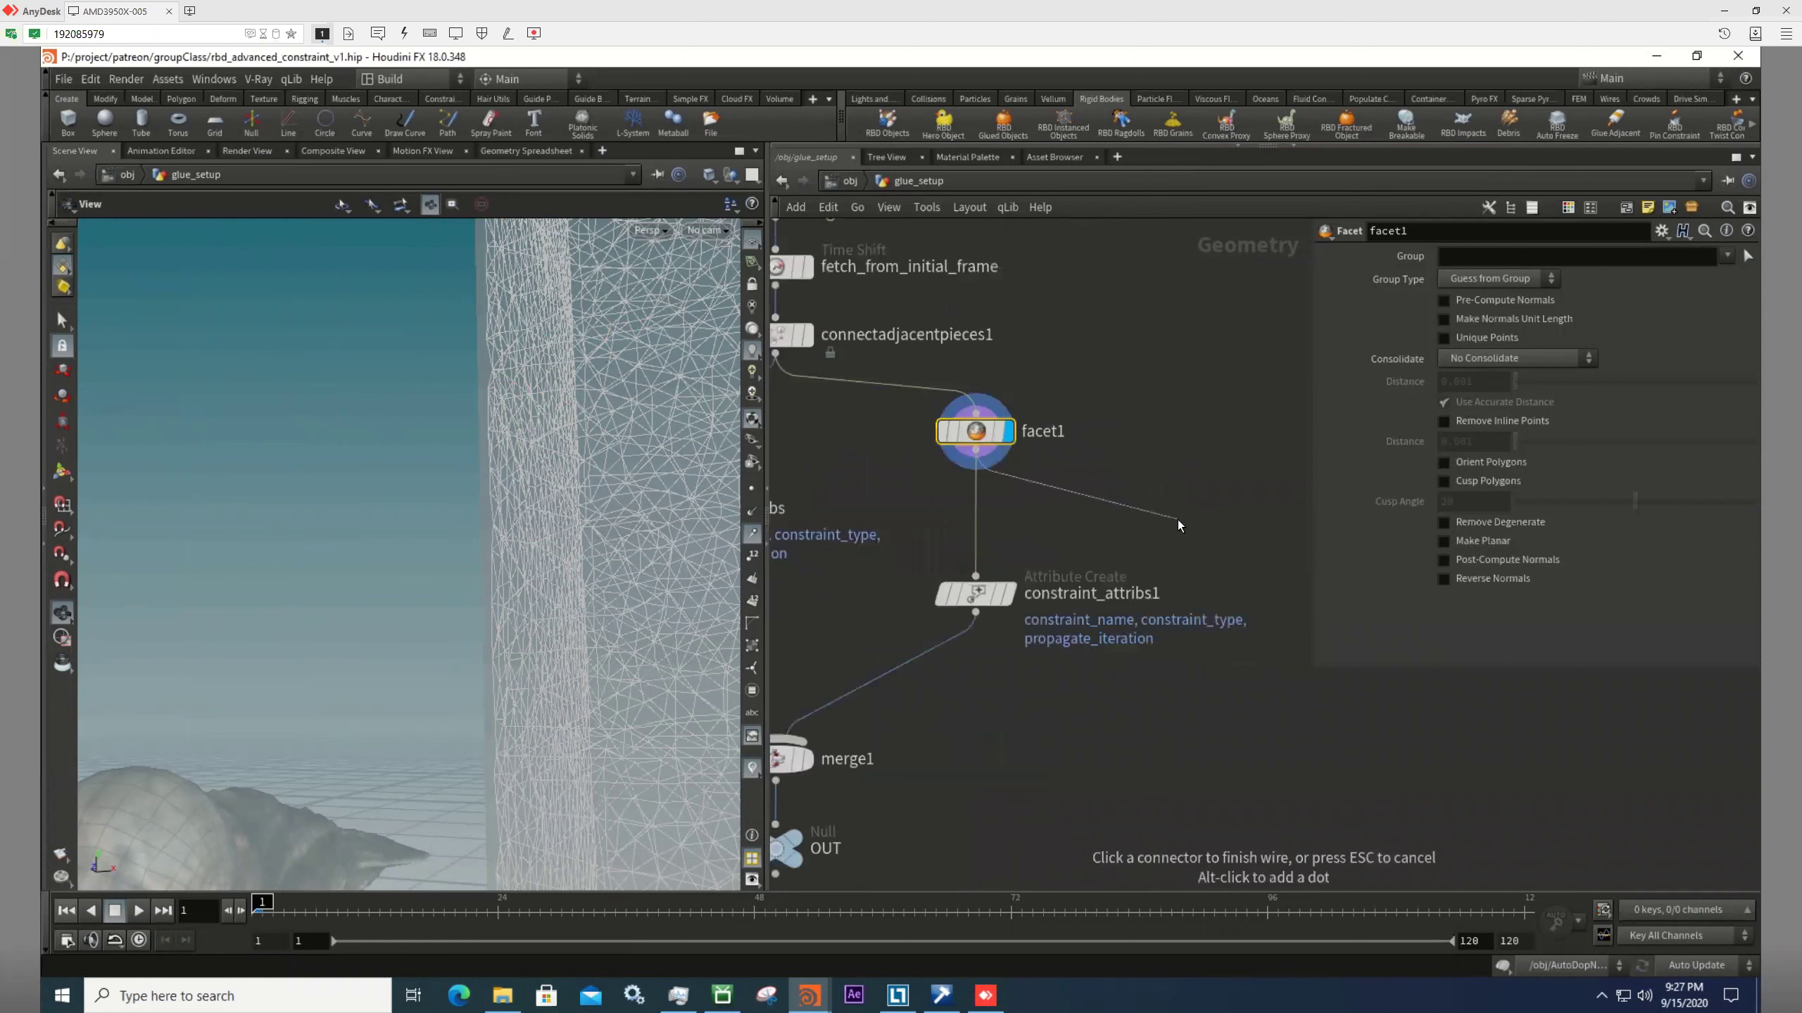
pyautogui.click(1176, 520)
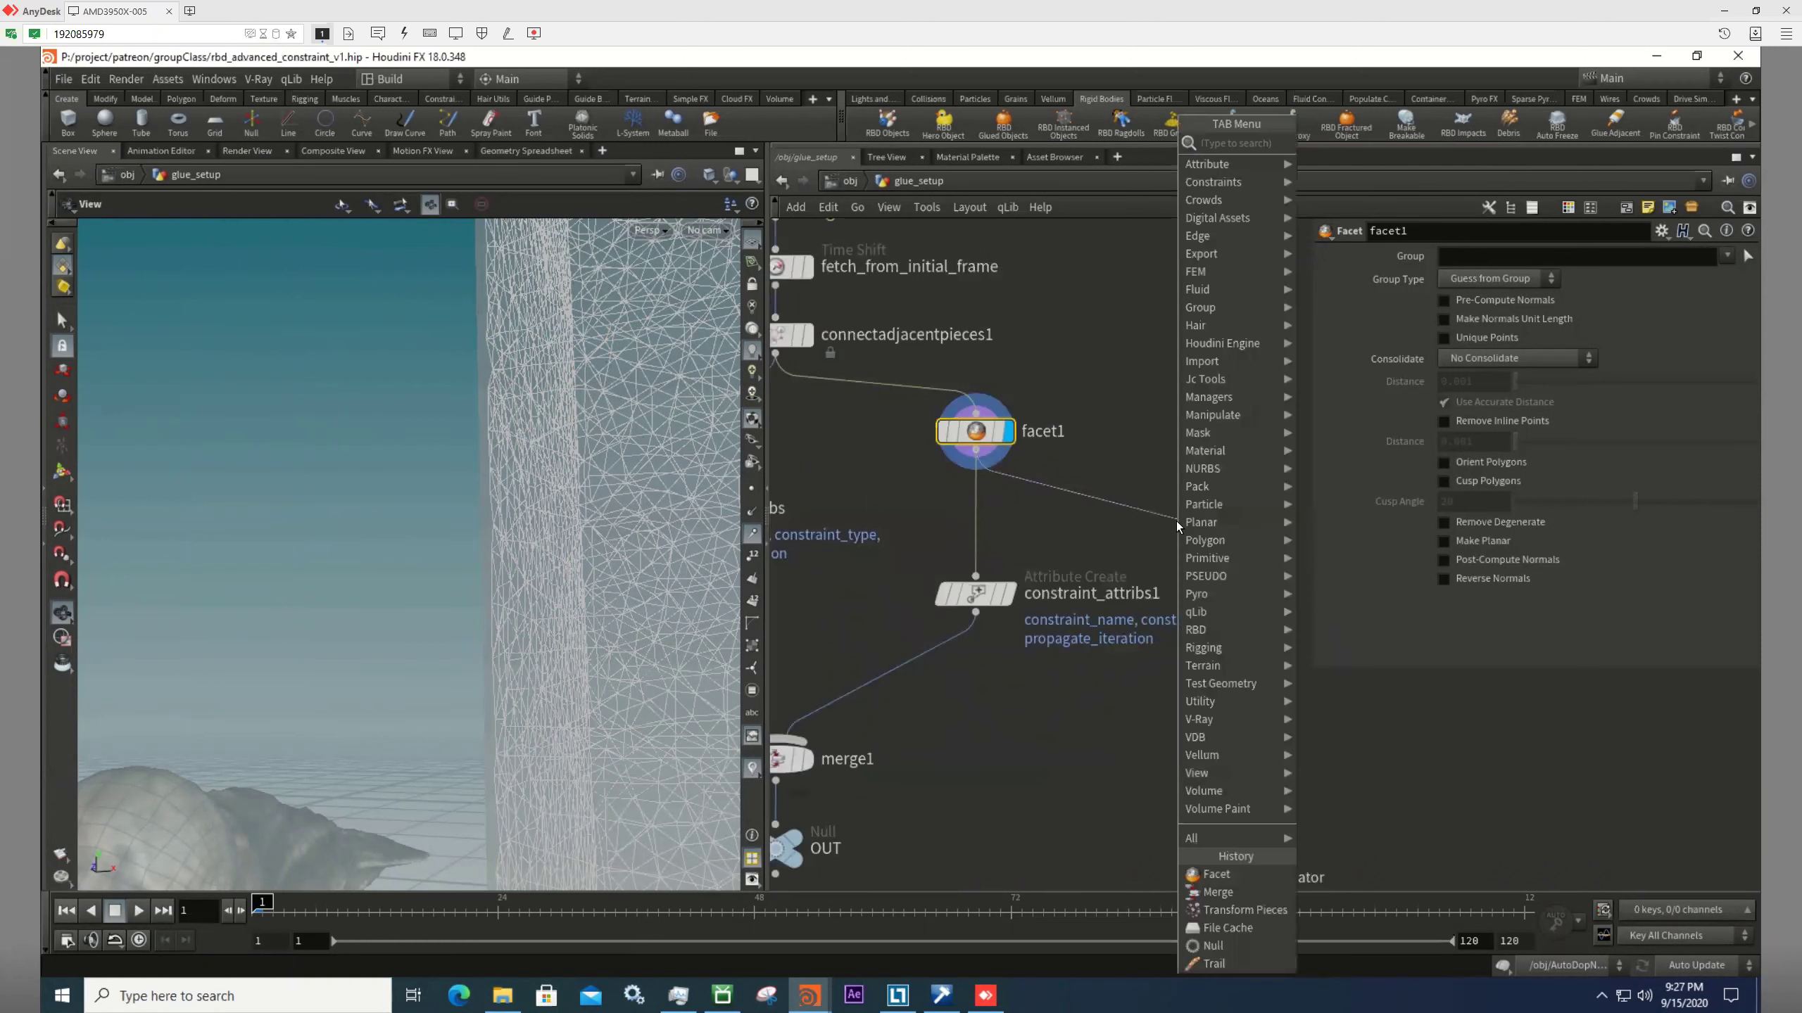
pyautogui.write('explo')
pyautogui.press('Return')
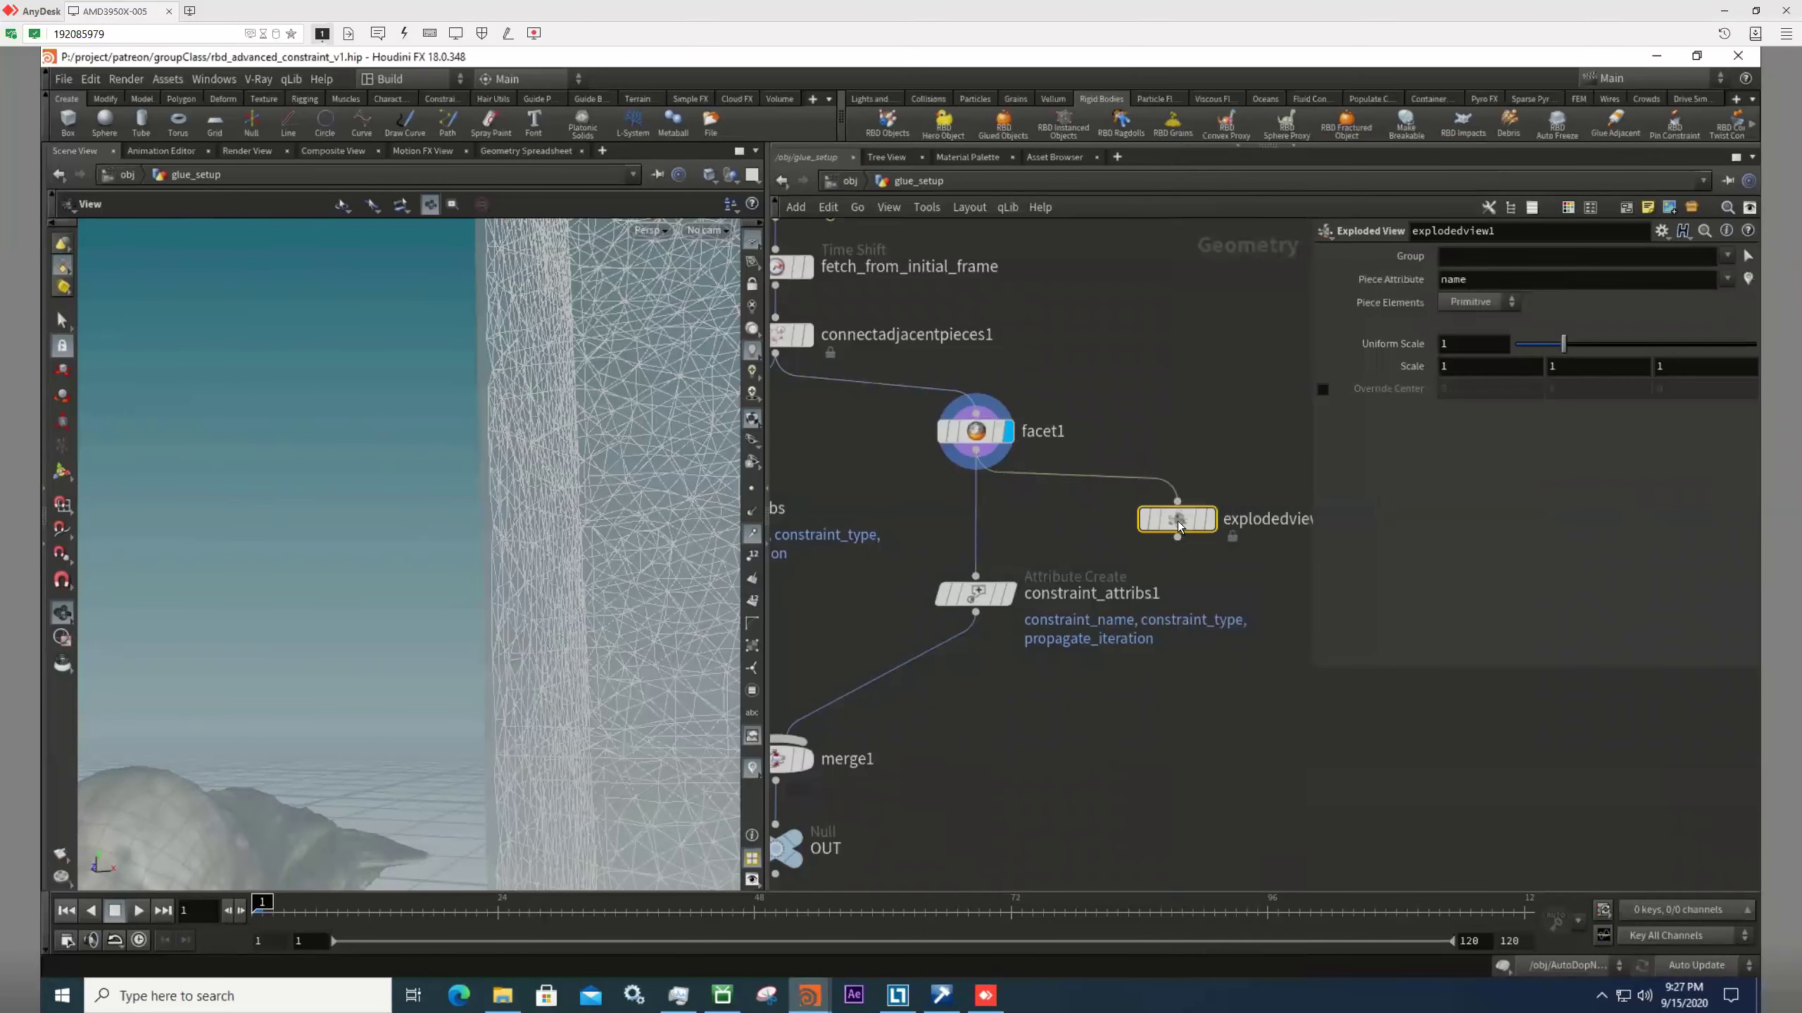
pyautogui.click(1208, 519)
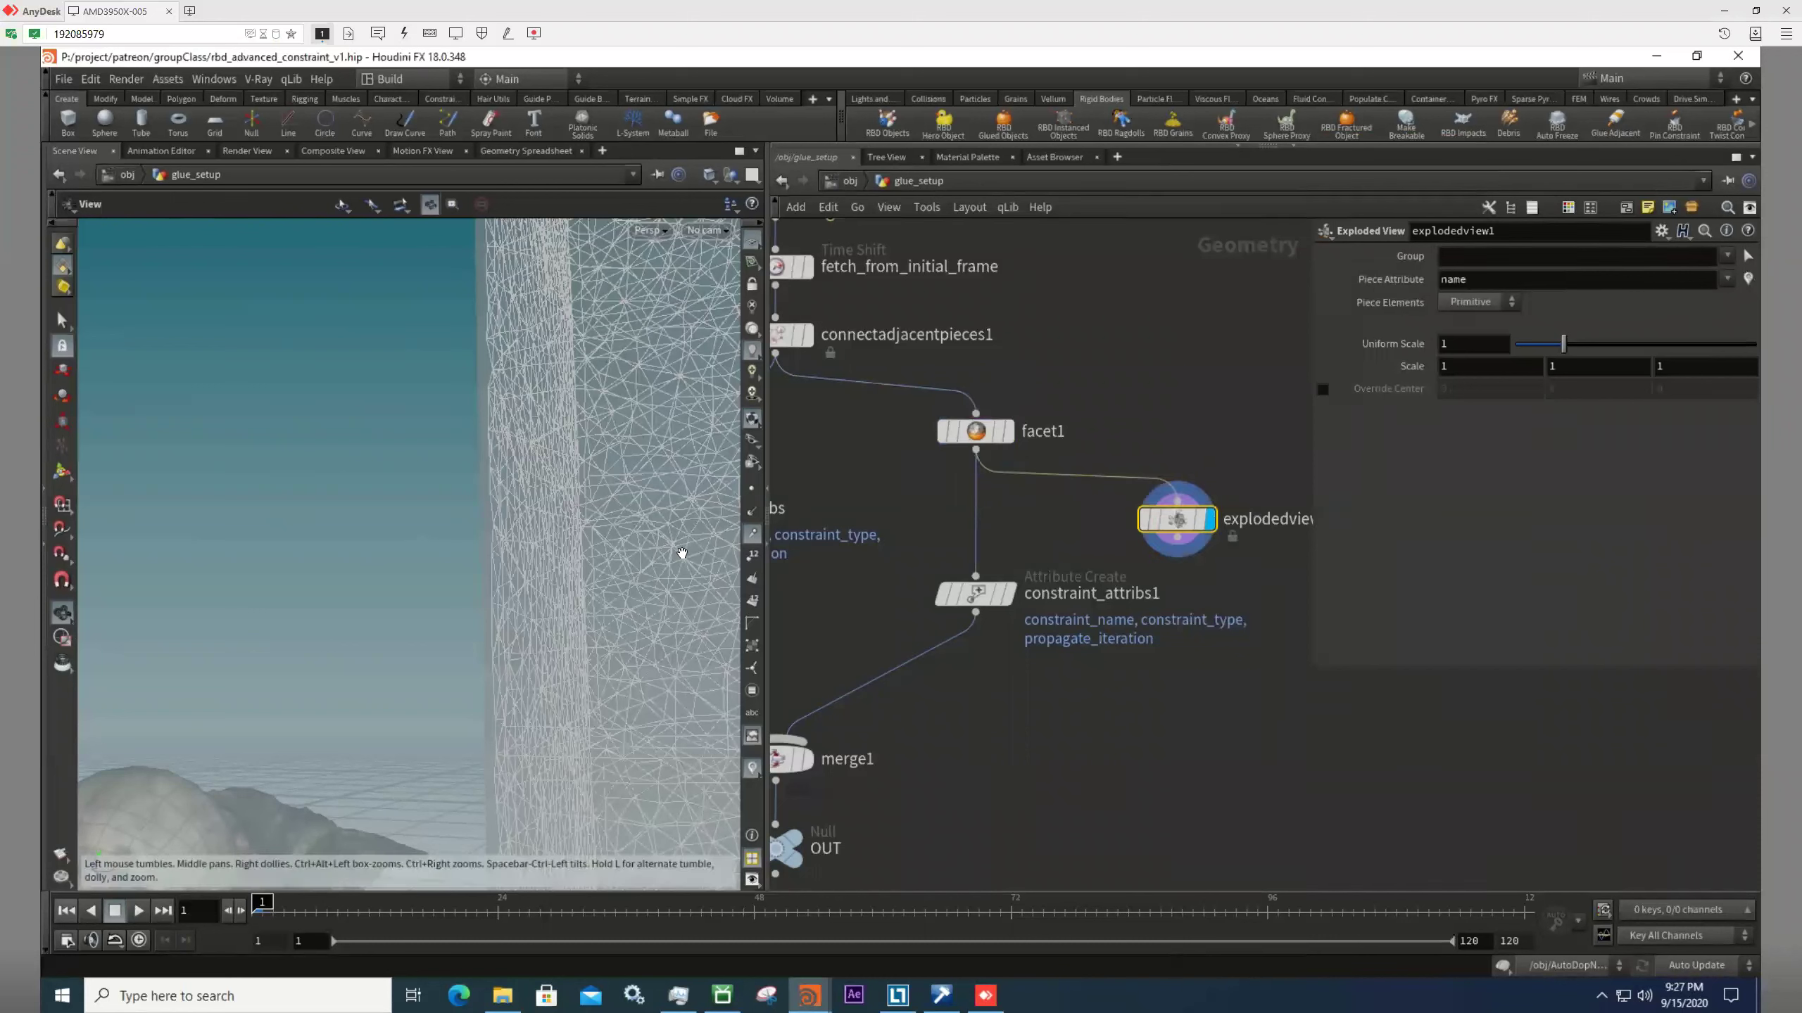
pyautogui.moveTo(582, 547); pyautogui.dragTo(309, 611)
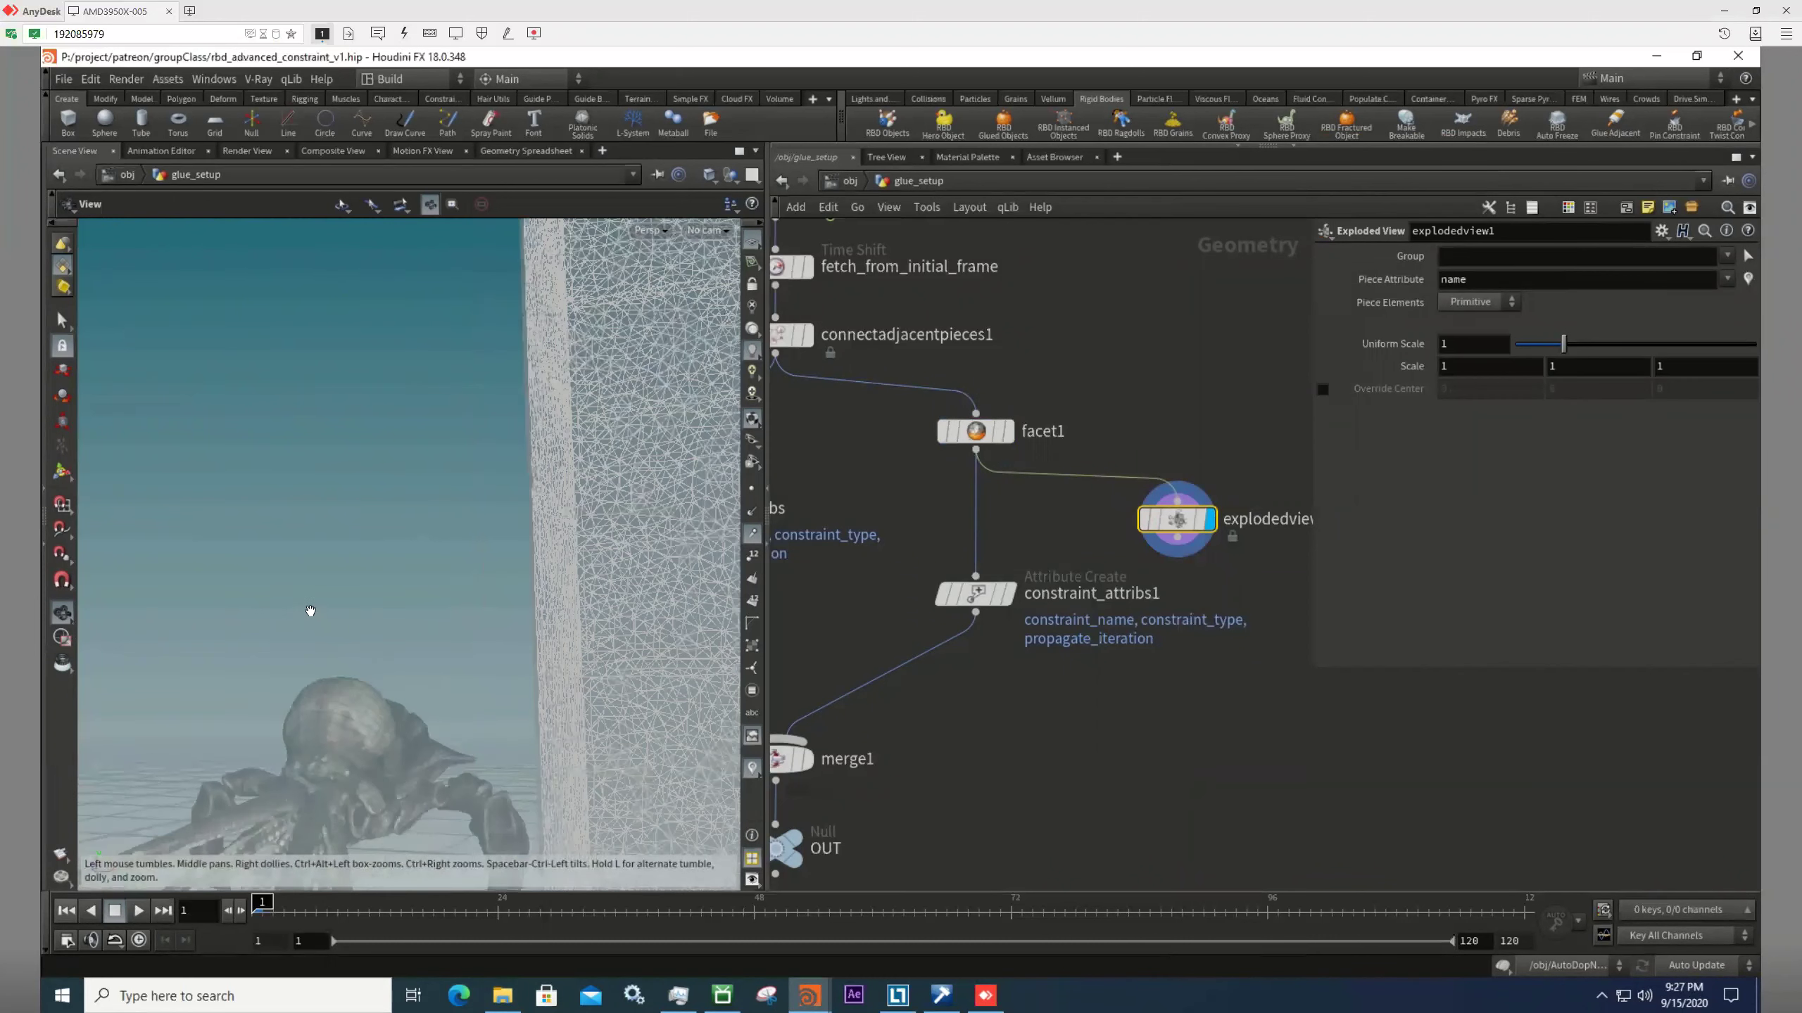
pyautogui.scroll(-5, 309, 610)
# Step: Select facet1 with Unique Points on and space facet1 and constraint_attribs1 further down
pyautogui.click(976, 431)
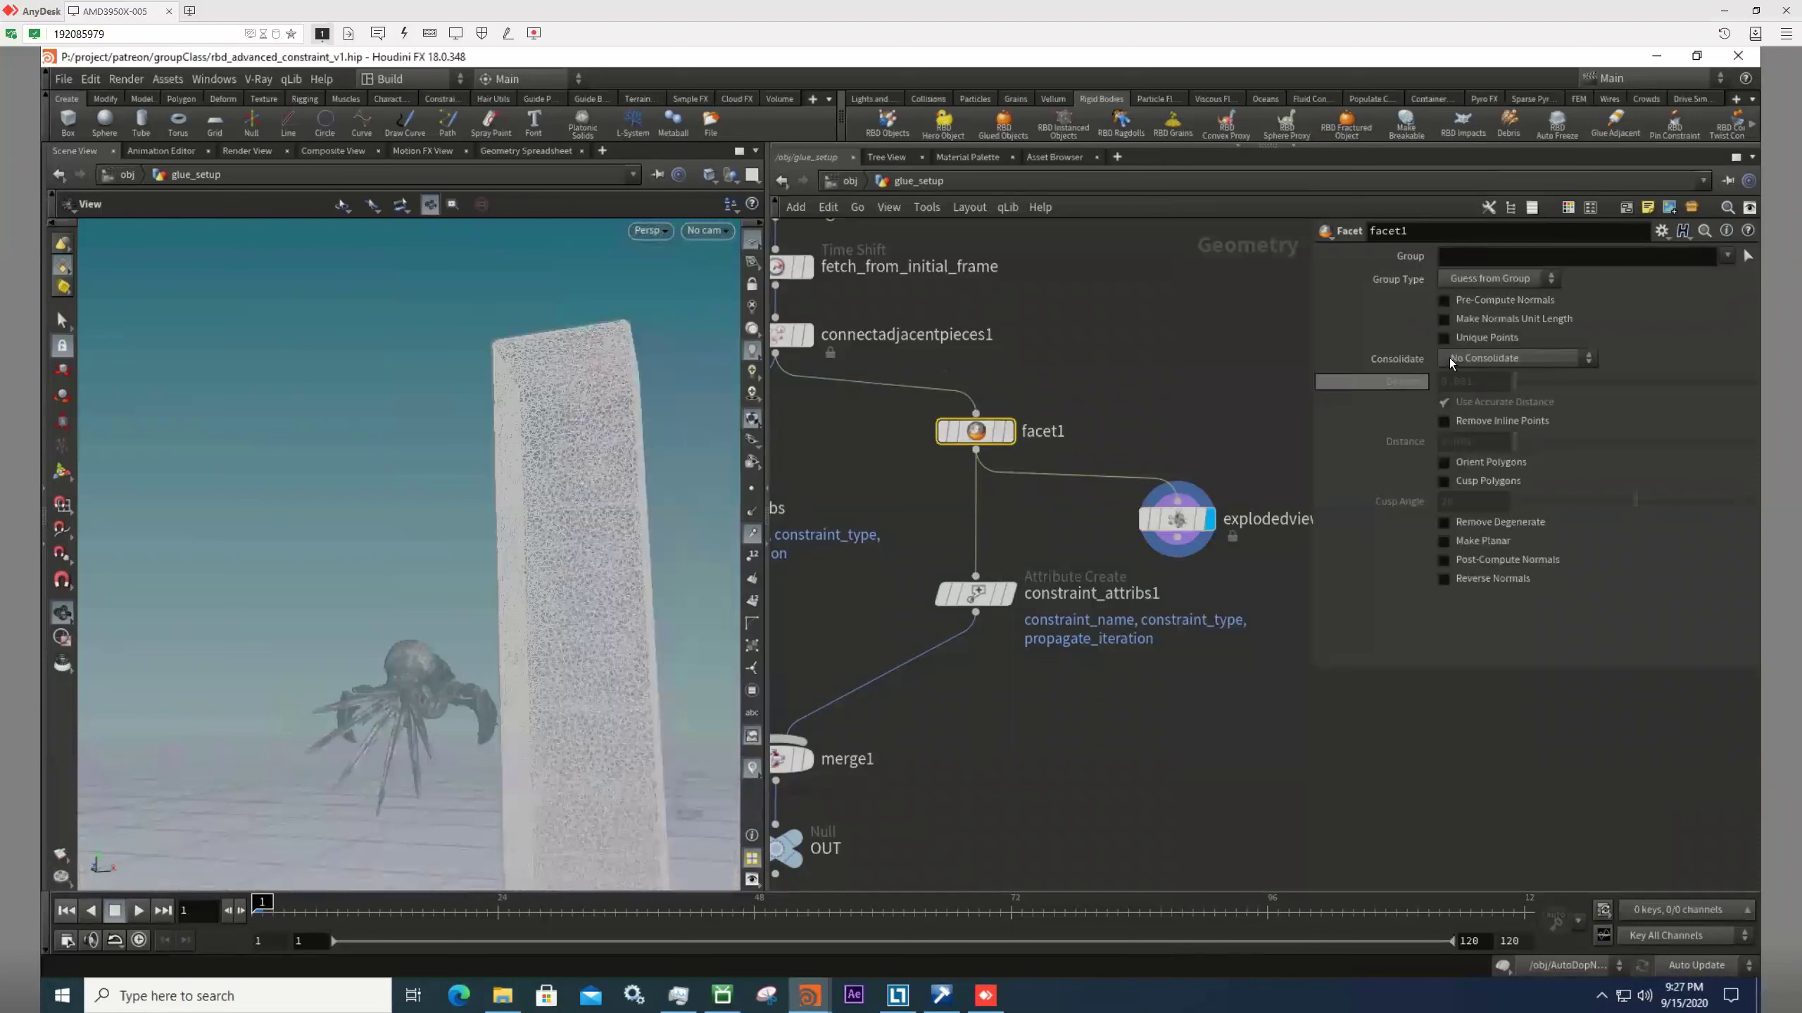
pyautogui.scroll(3, 431, 491)
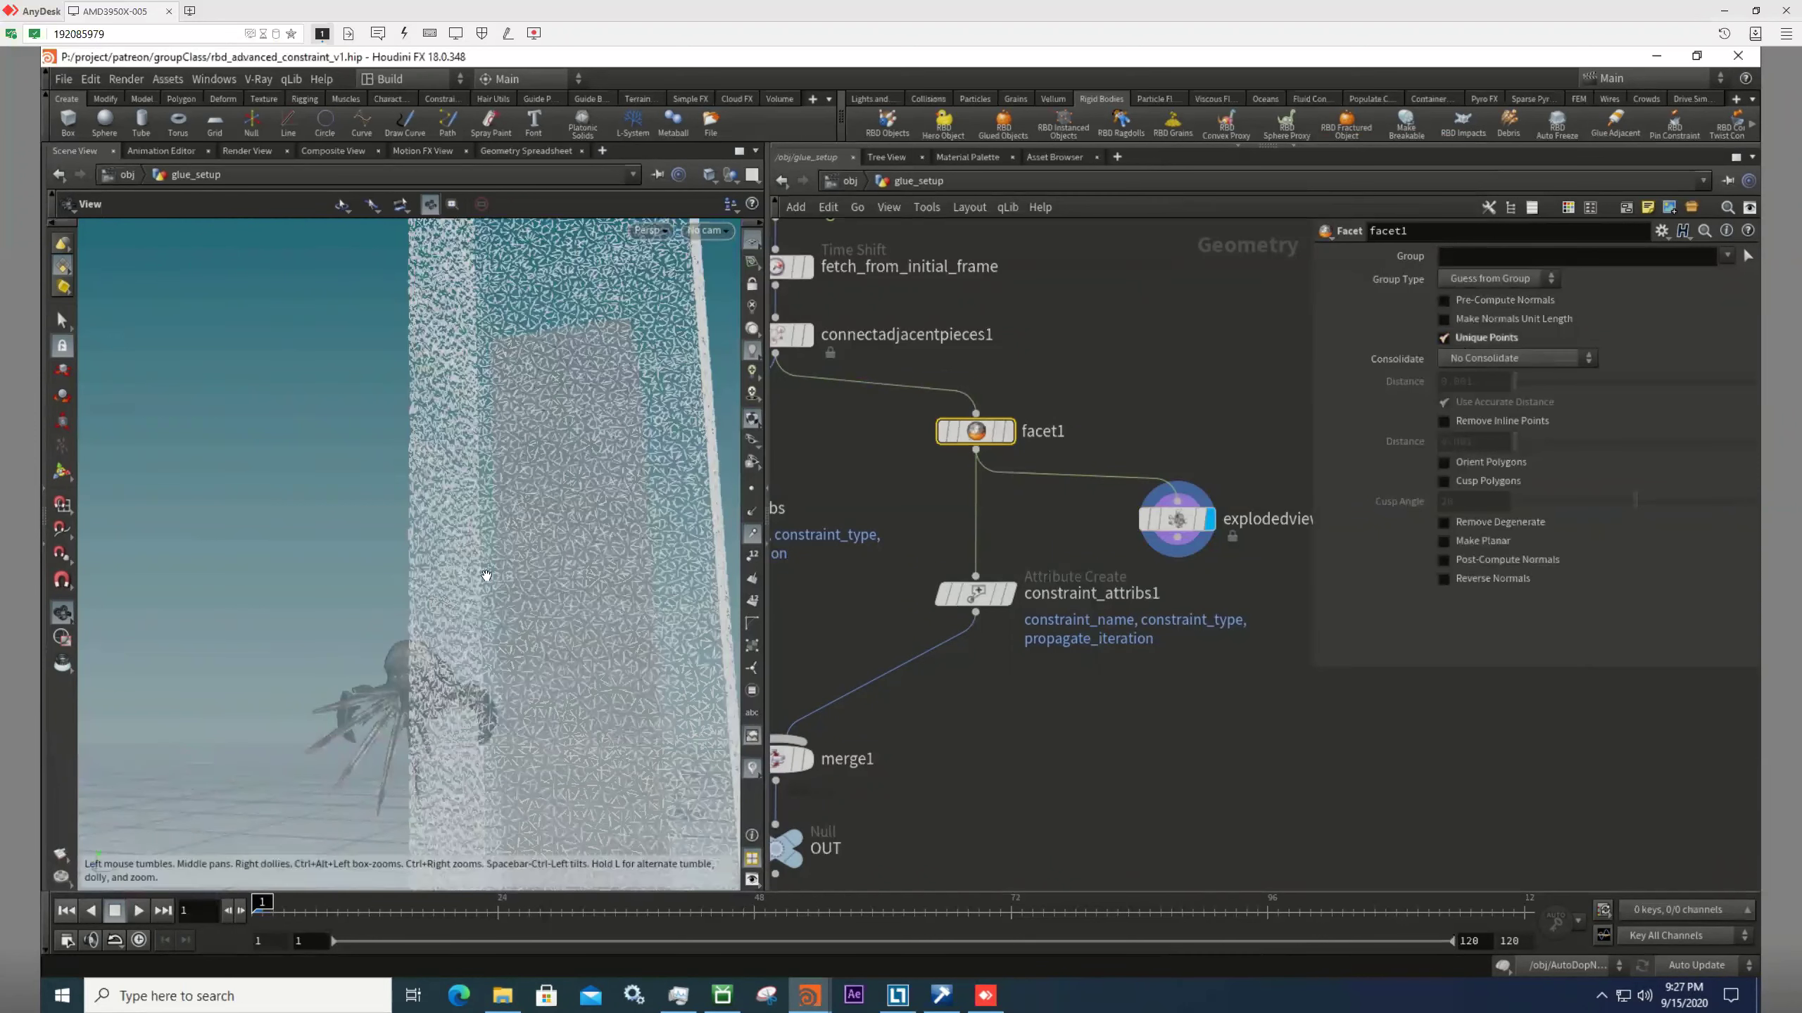
pyautogui.scroll(3, 431, 492)
pyautogui.scroll(3, 431, 491)
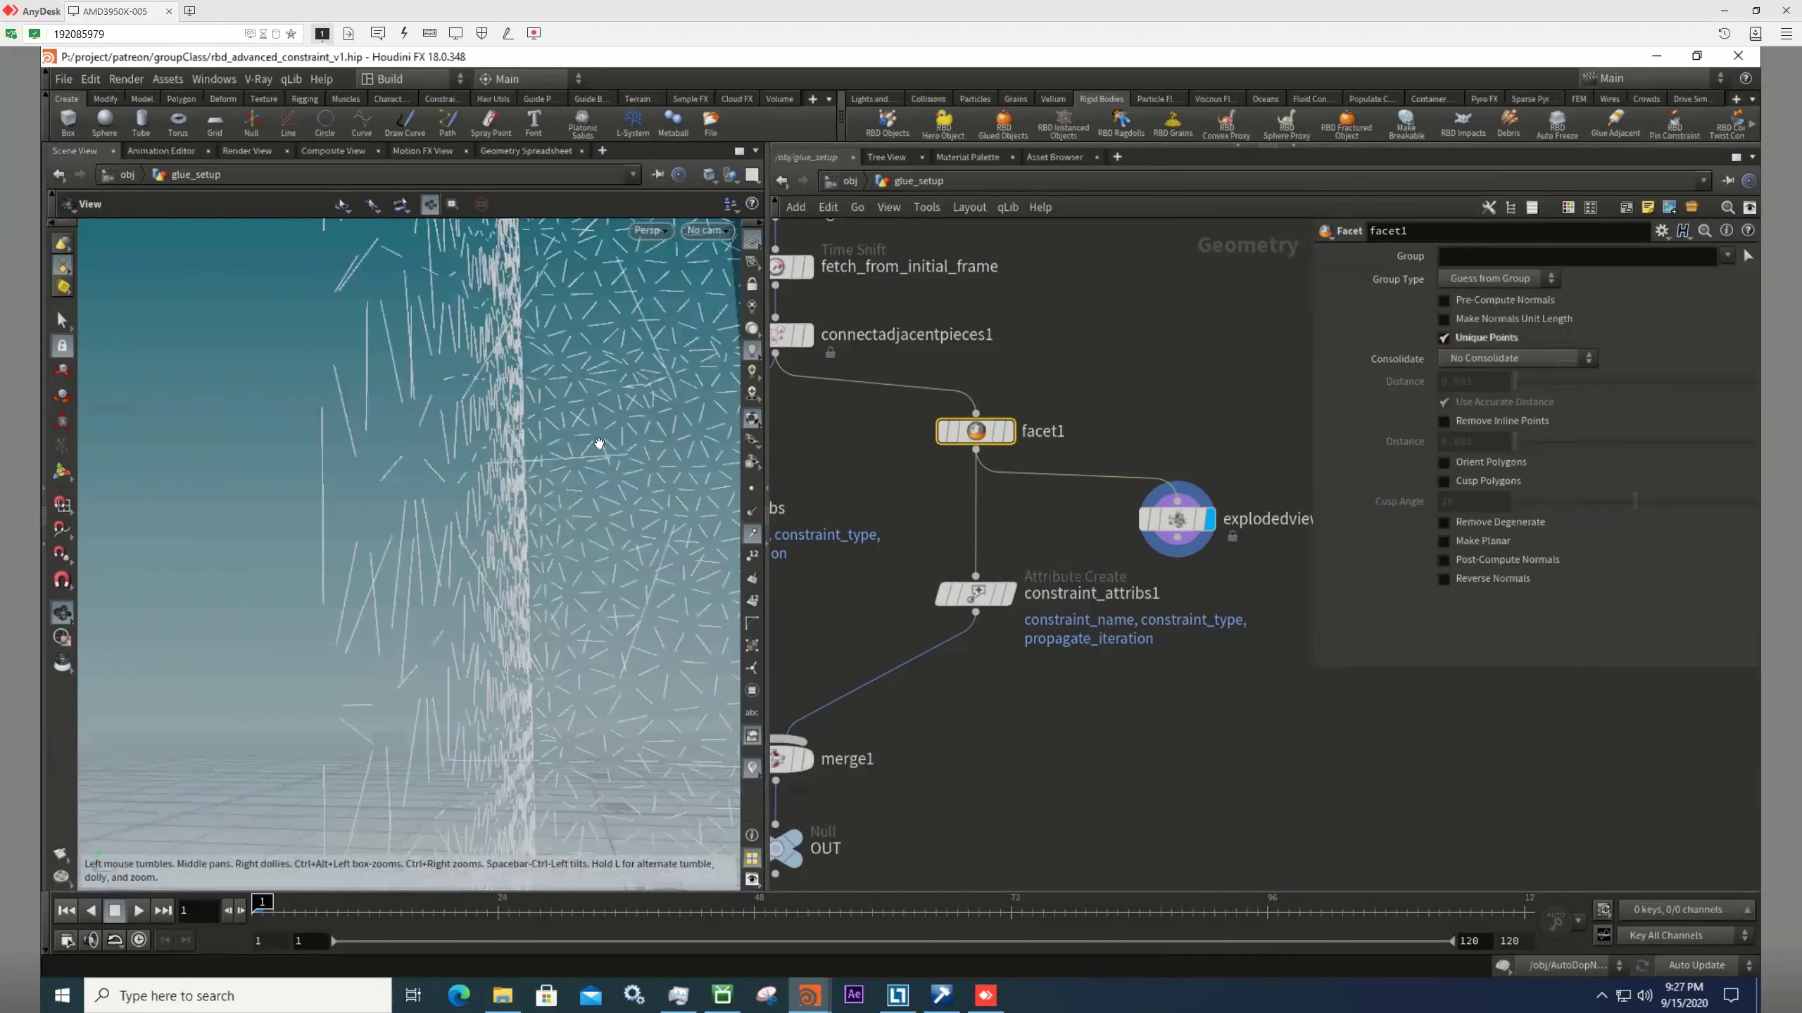
pyautogui.moveTo(983, 436); pyautogui.dragTo(983, 471)
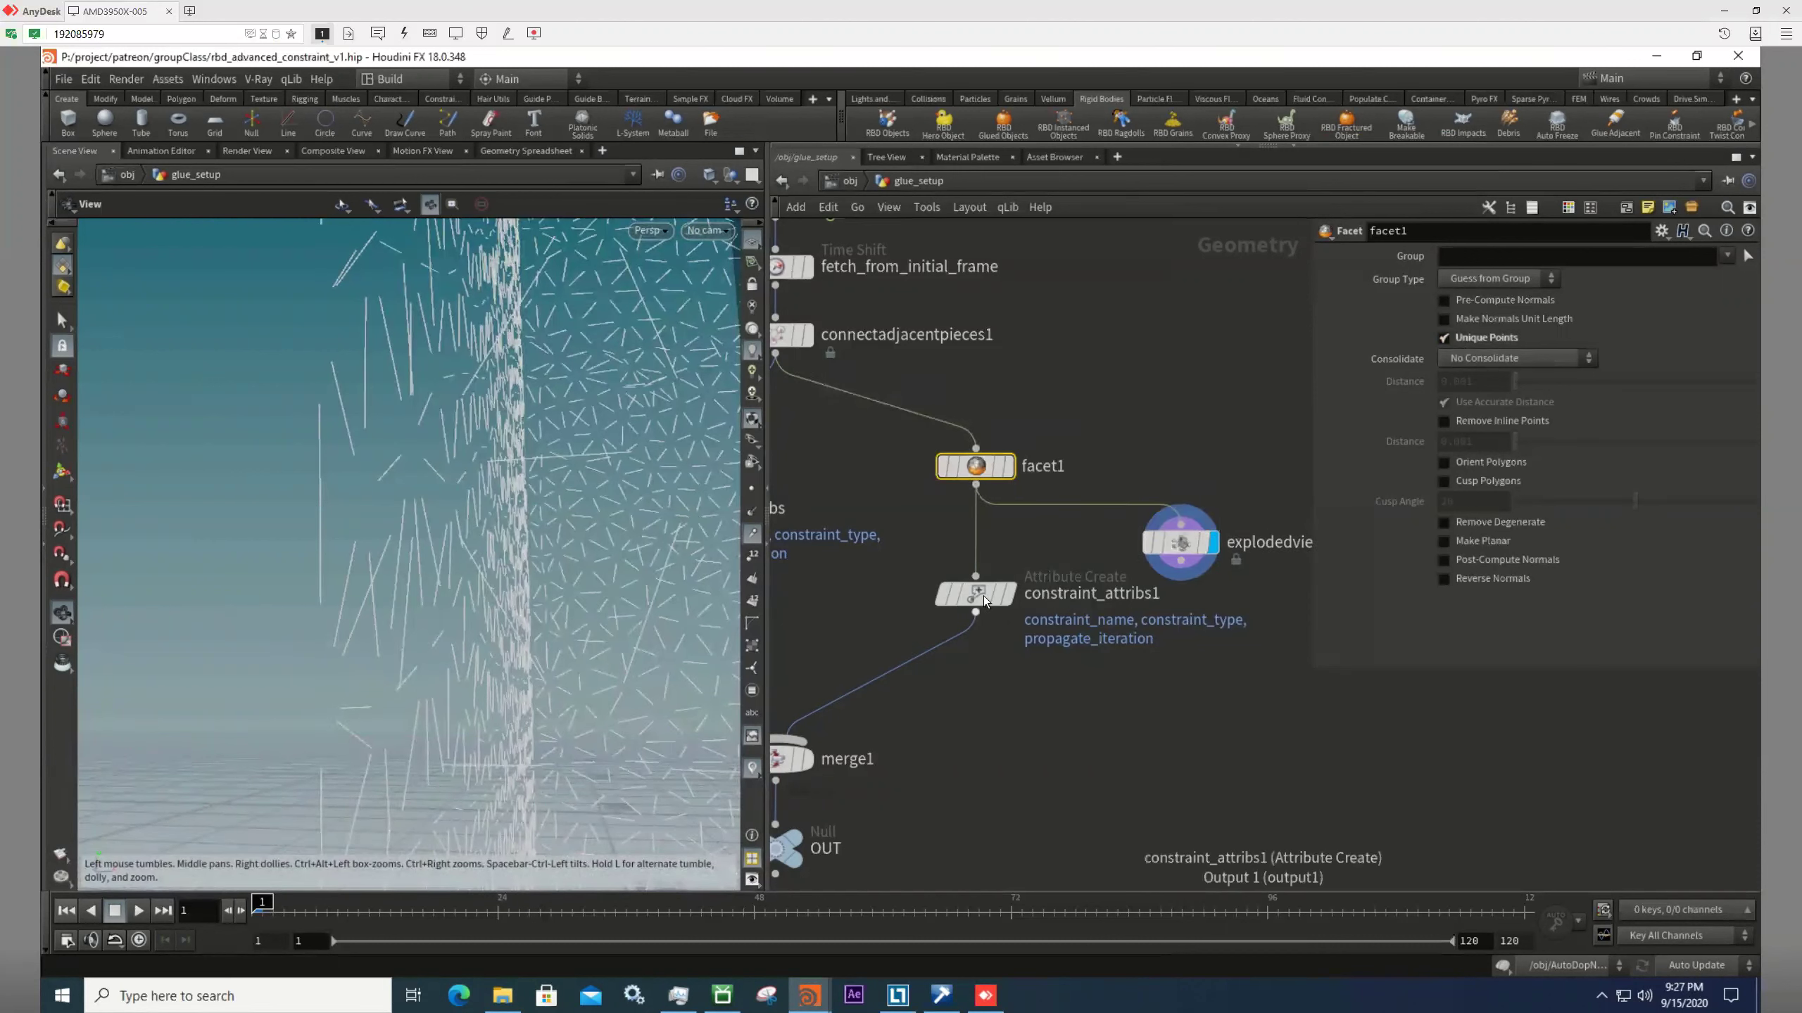
pyautogui.moveTo(983, 595); pyautogui.dragTo(974, 679)
# Step: Add primitive1 with Do Transformation on between facet1 and constraint_attribs1
pyautogui.press('Tab')
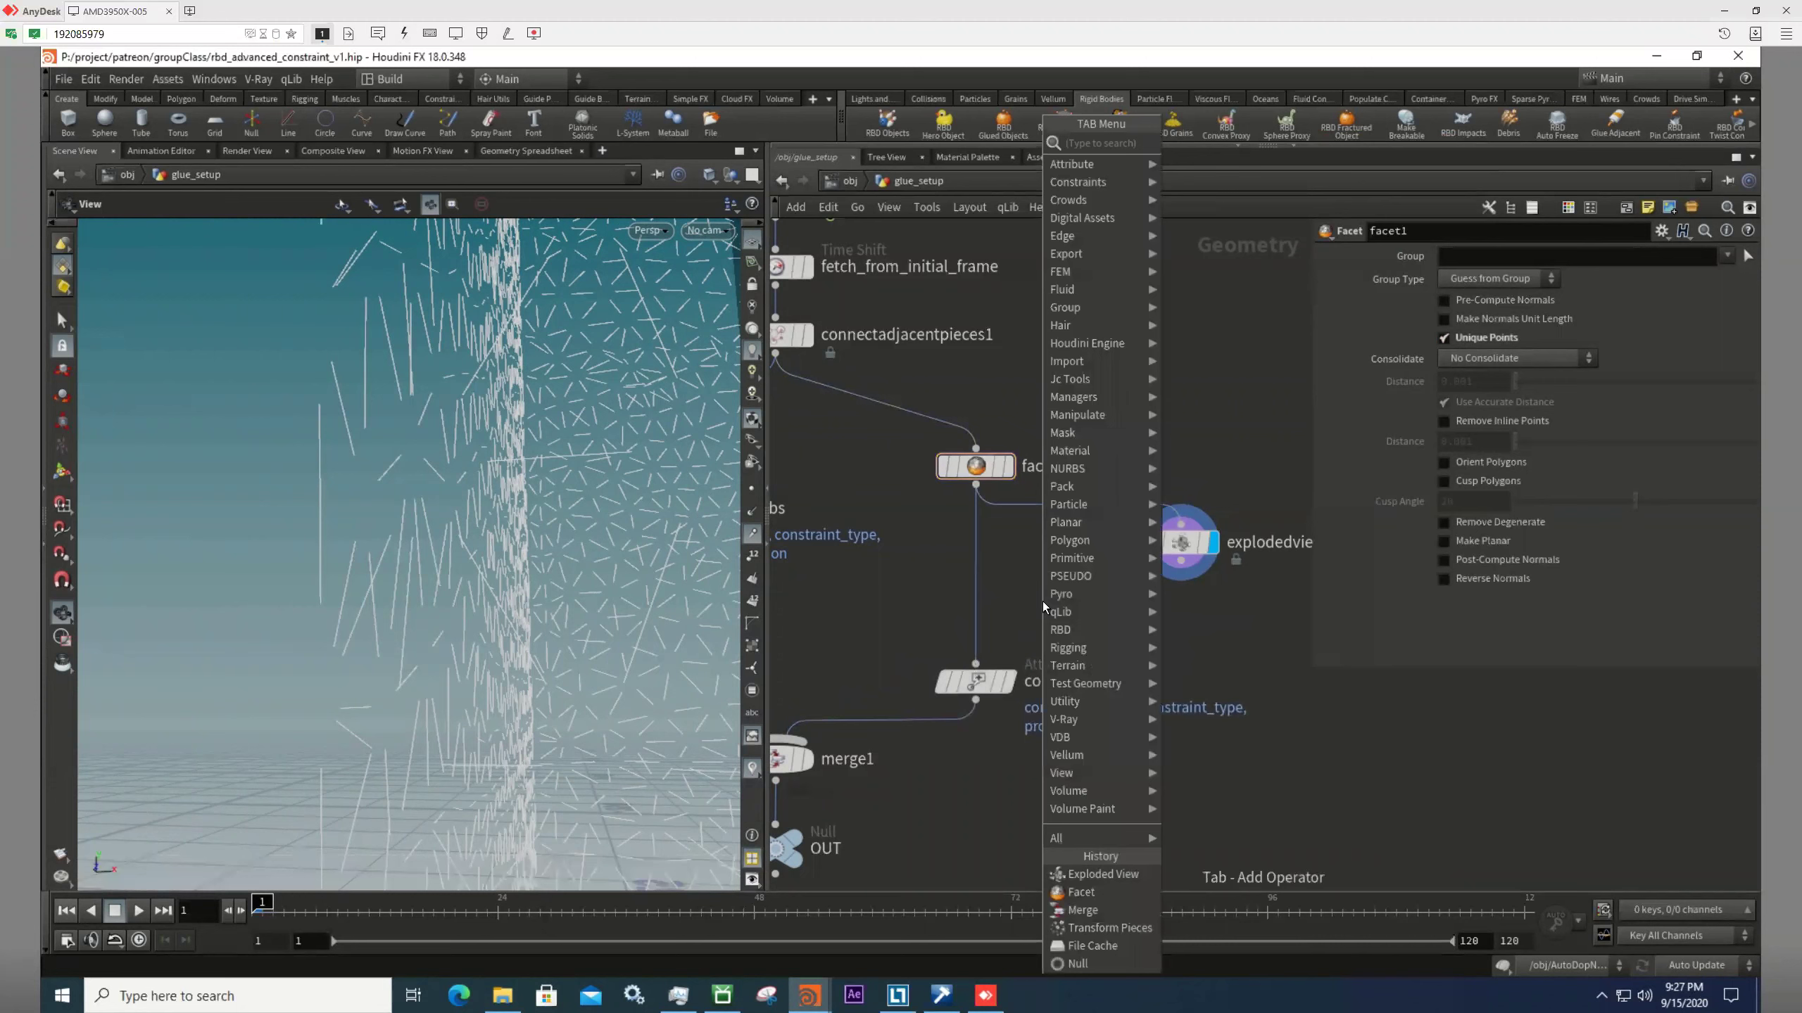
pyautogui.write('primitive')
pyautogui.press('Return')
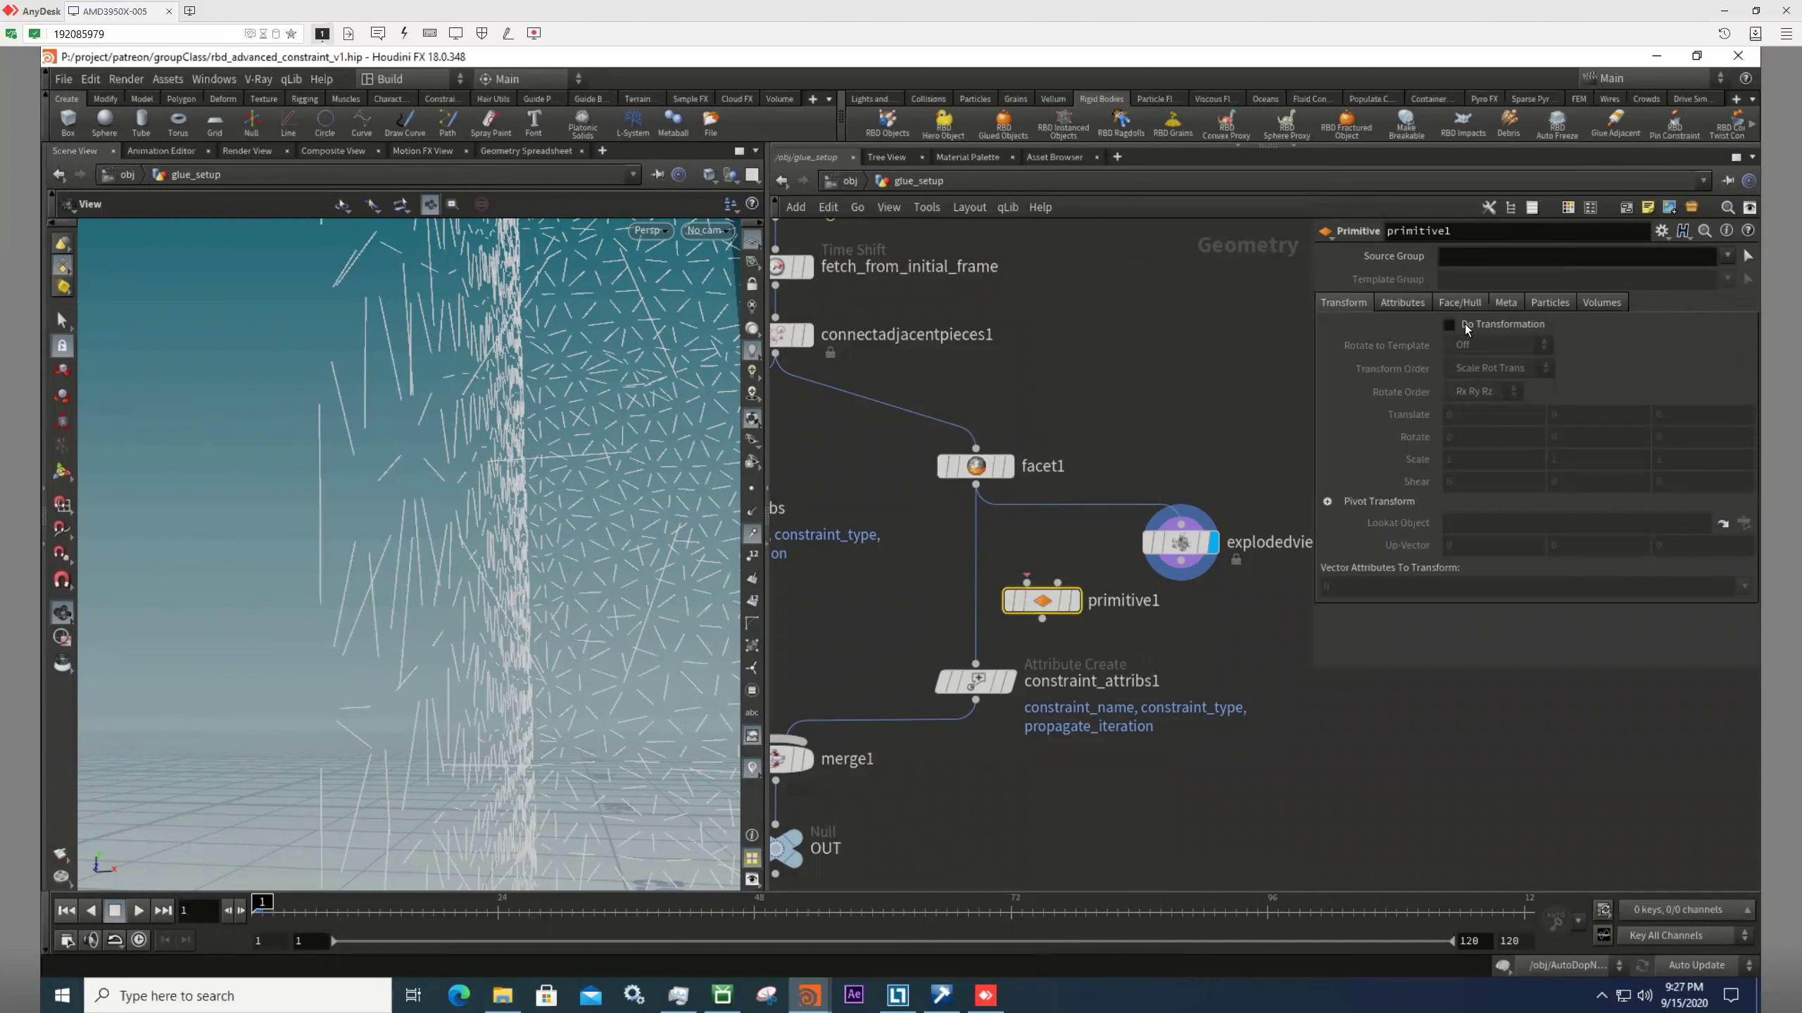
pyautogui.click(1484, 324)
pyautogui.moveTo(1421, 461); pyautogui.dragTo(1396, 439, button='middle')
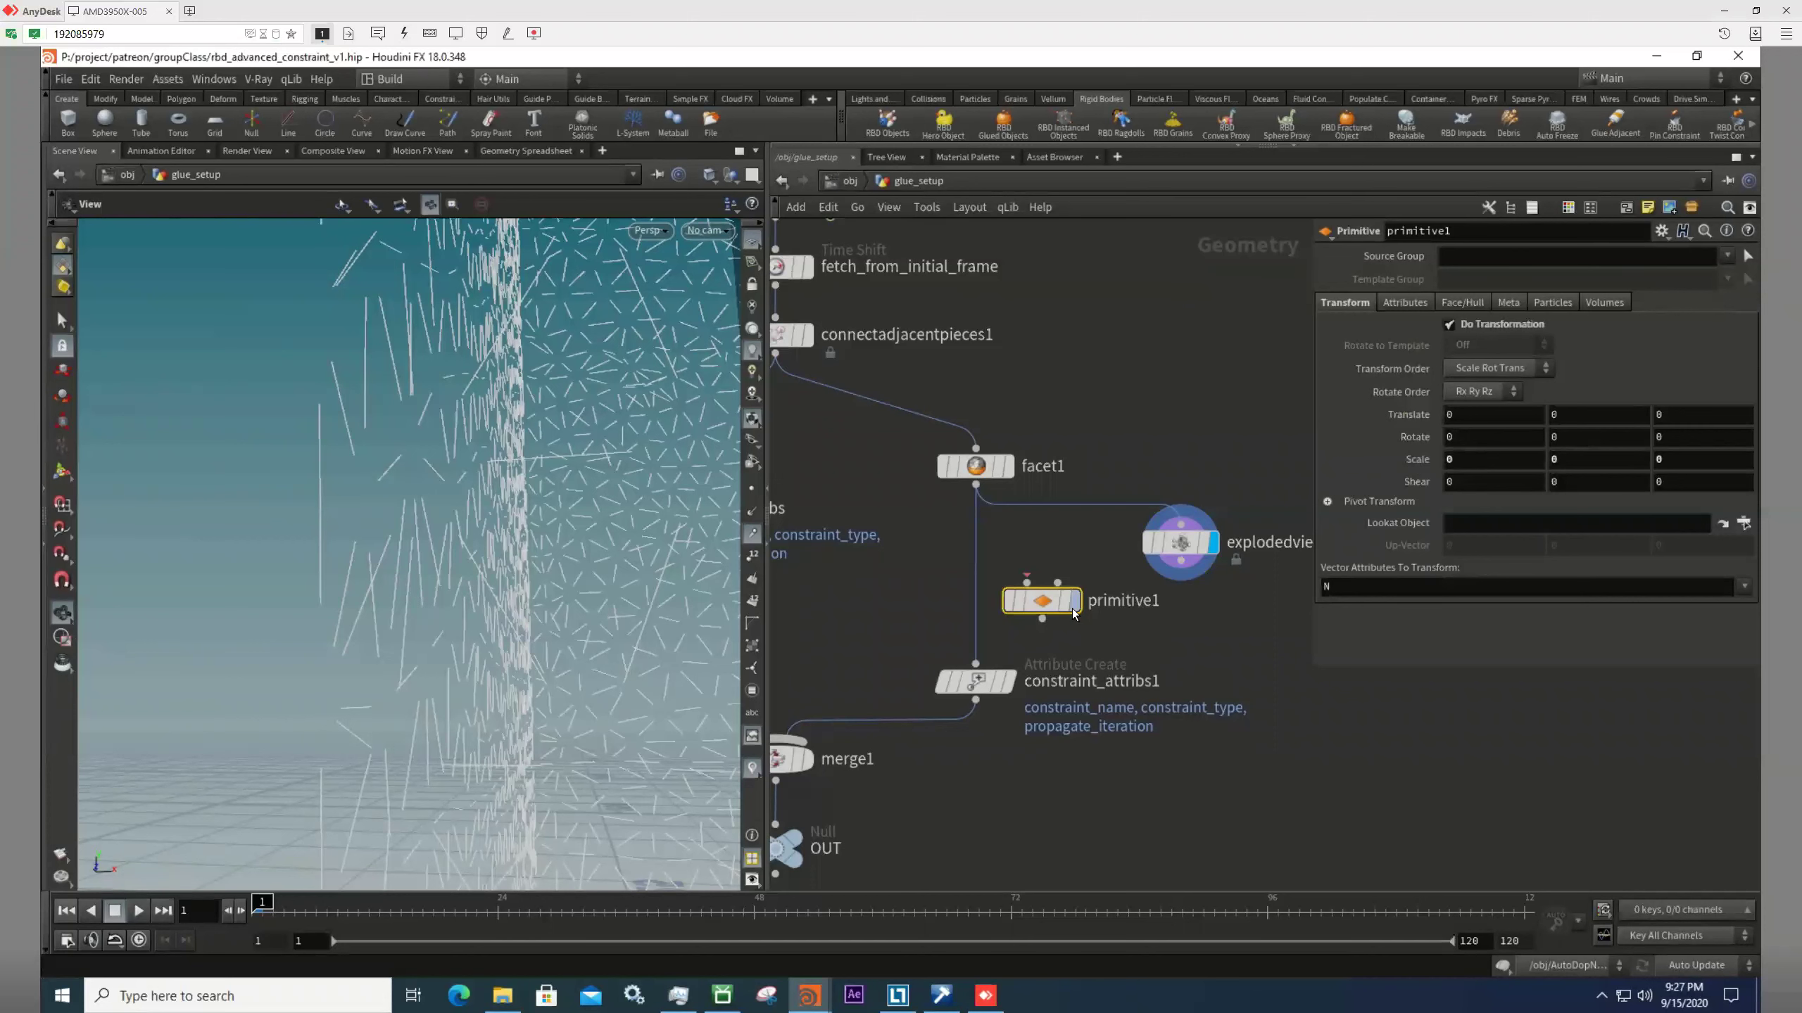
pyautogui.moveTo(1056, 607); pyautogui.dragTo(990, 575)
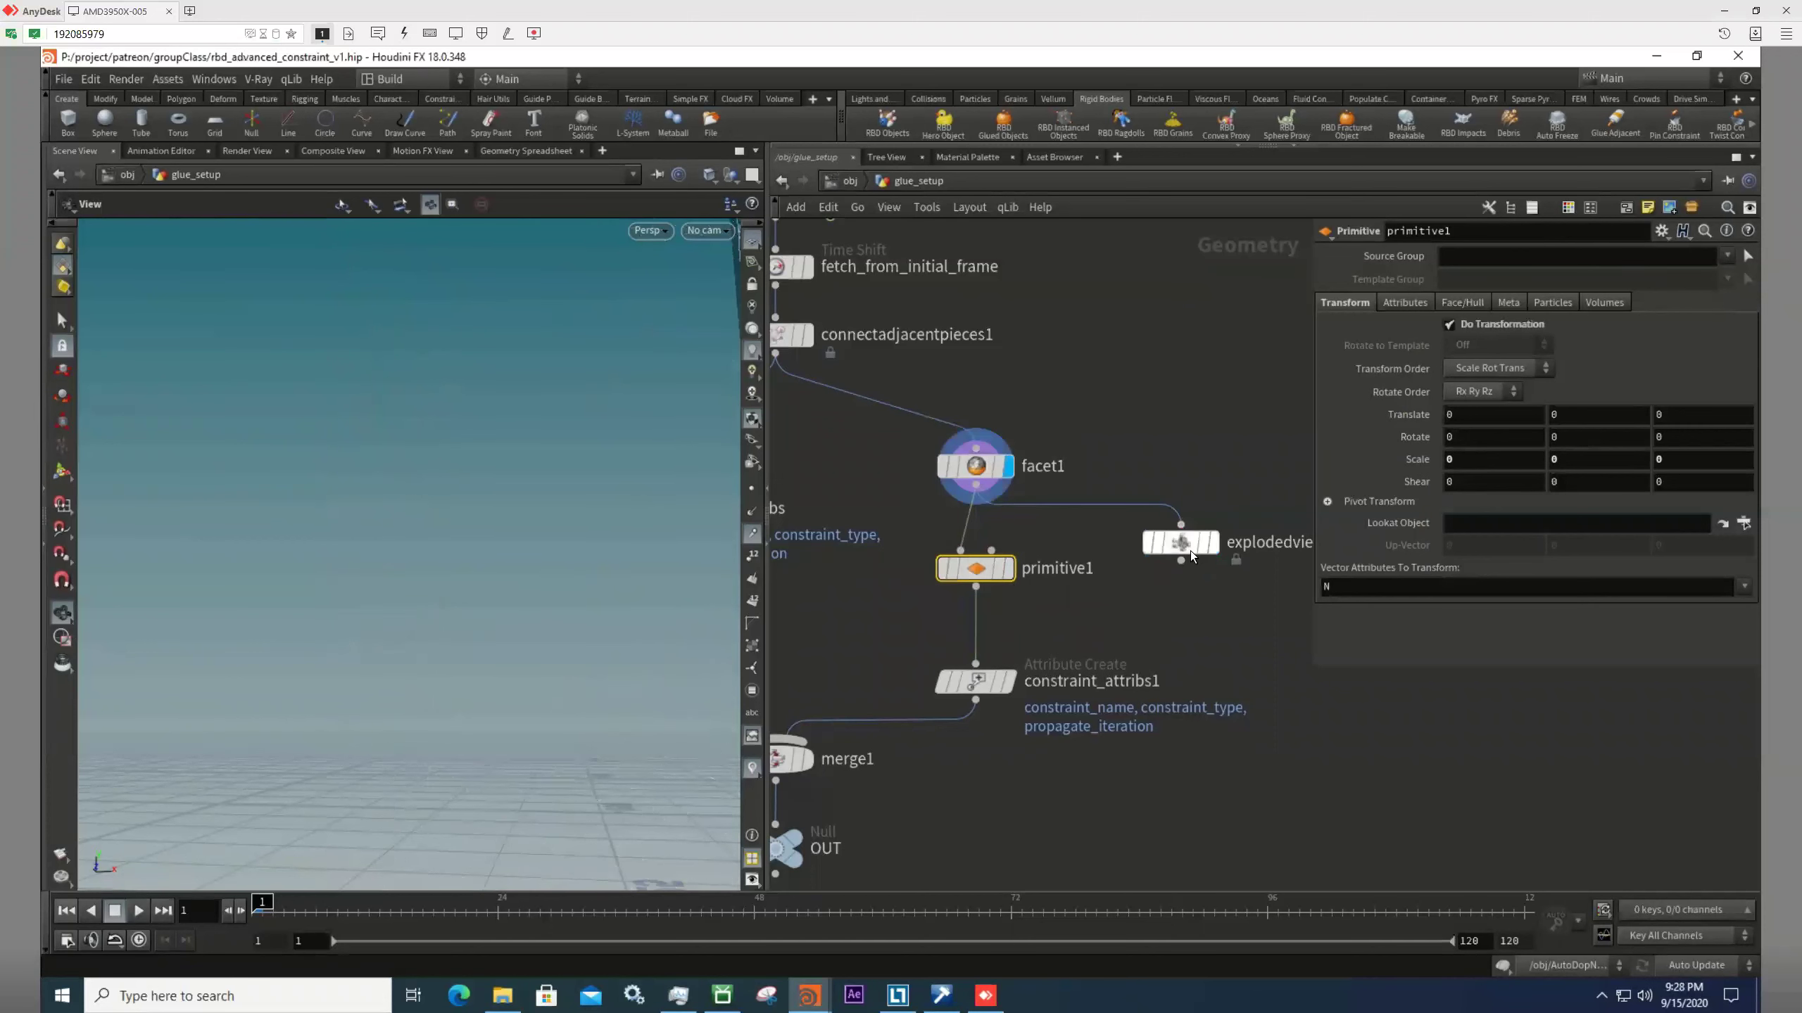
# Step: Feed explodedview1 from primitive1, turn on Display Points, and display primitive1's point cloud
pyautogui.click(1212, 542)
pyautogui.moveTo(1181, 542); pyautogui.dragTo(1195, 614)
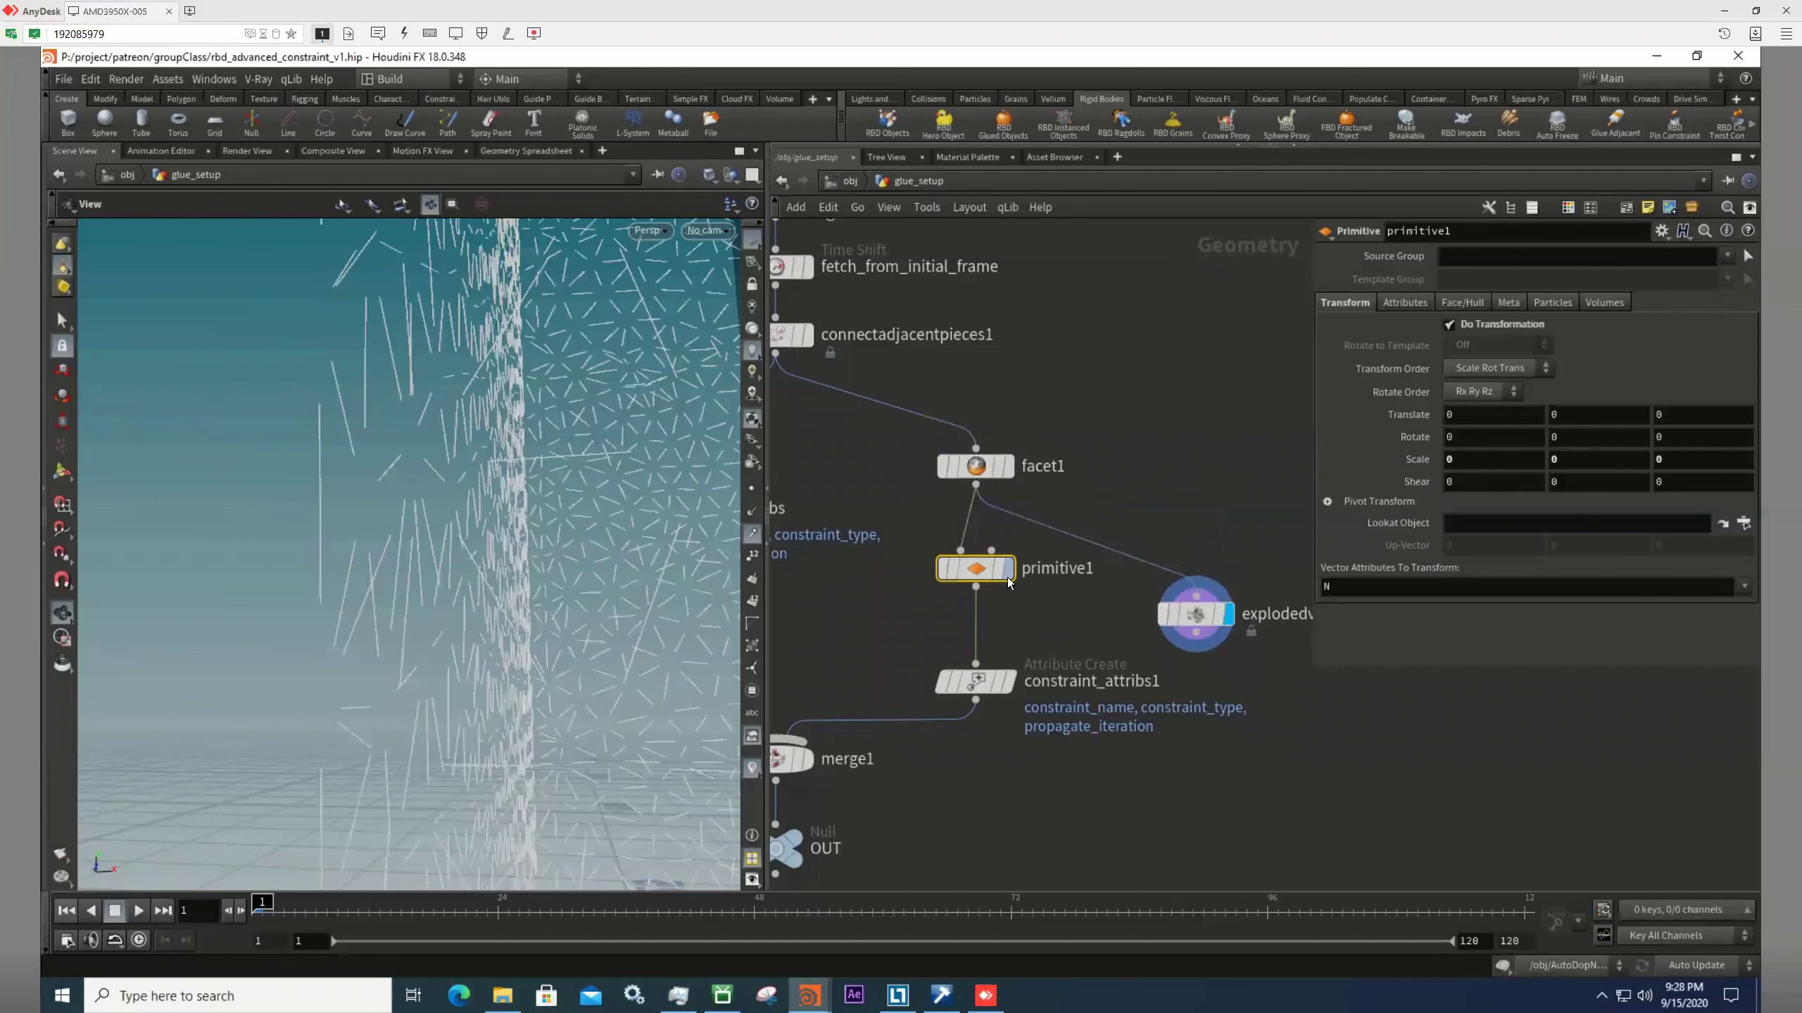
pyautogui.moveTo(975, 587); pyautogui.dragTo(1196, 595)
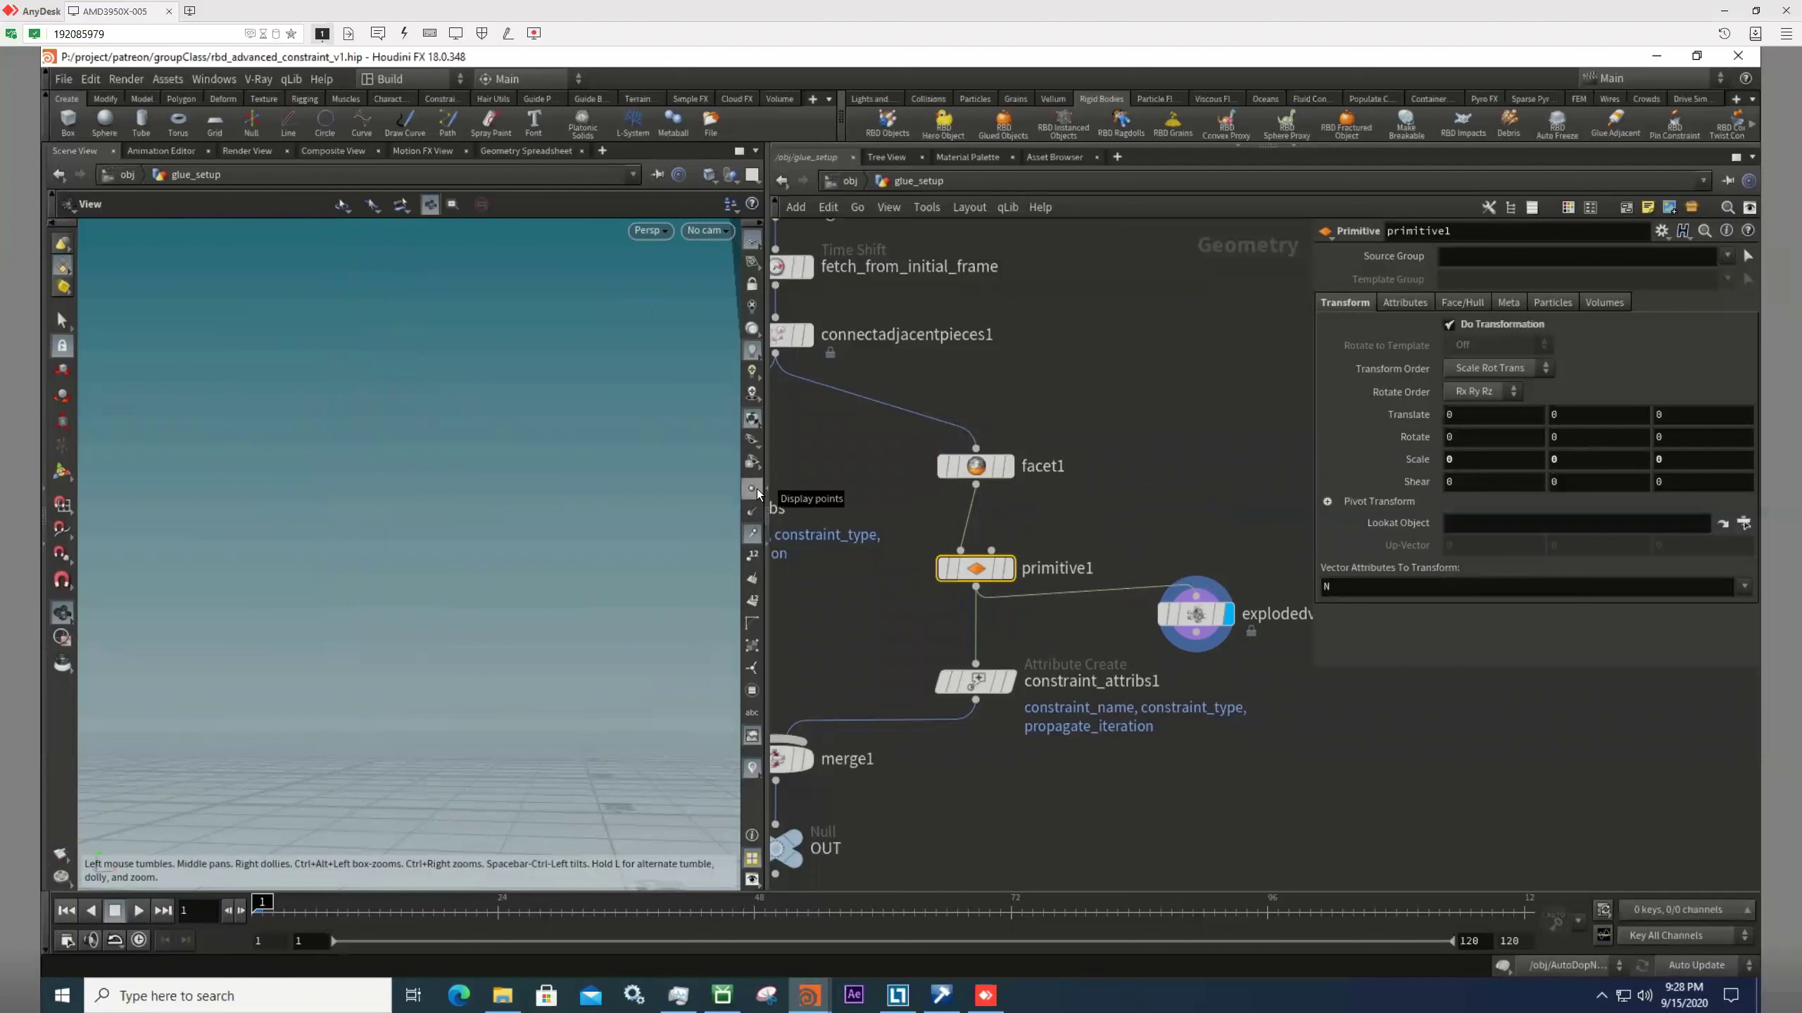
pyautogui.click(753, 490)
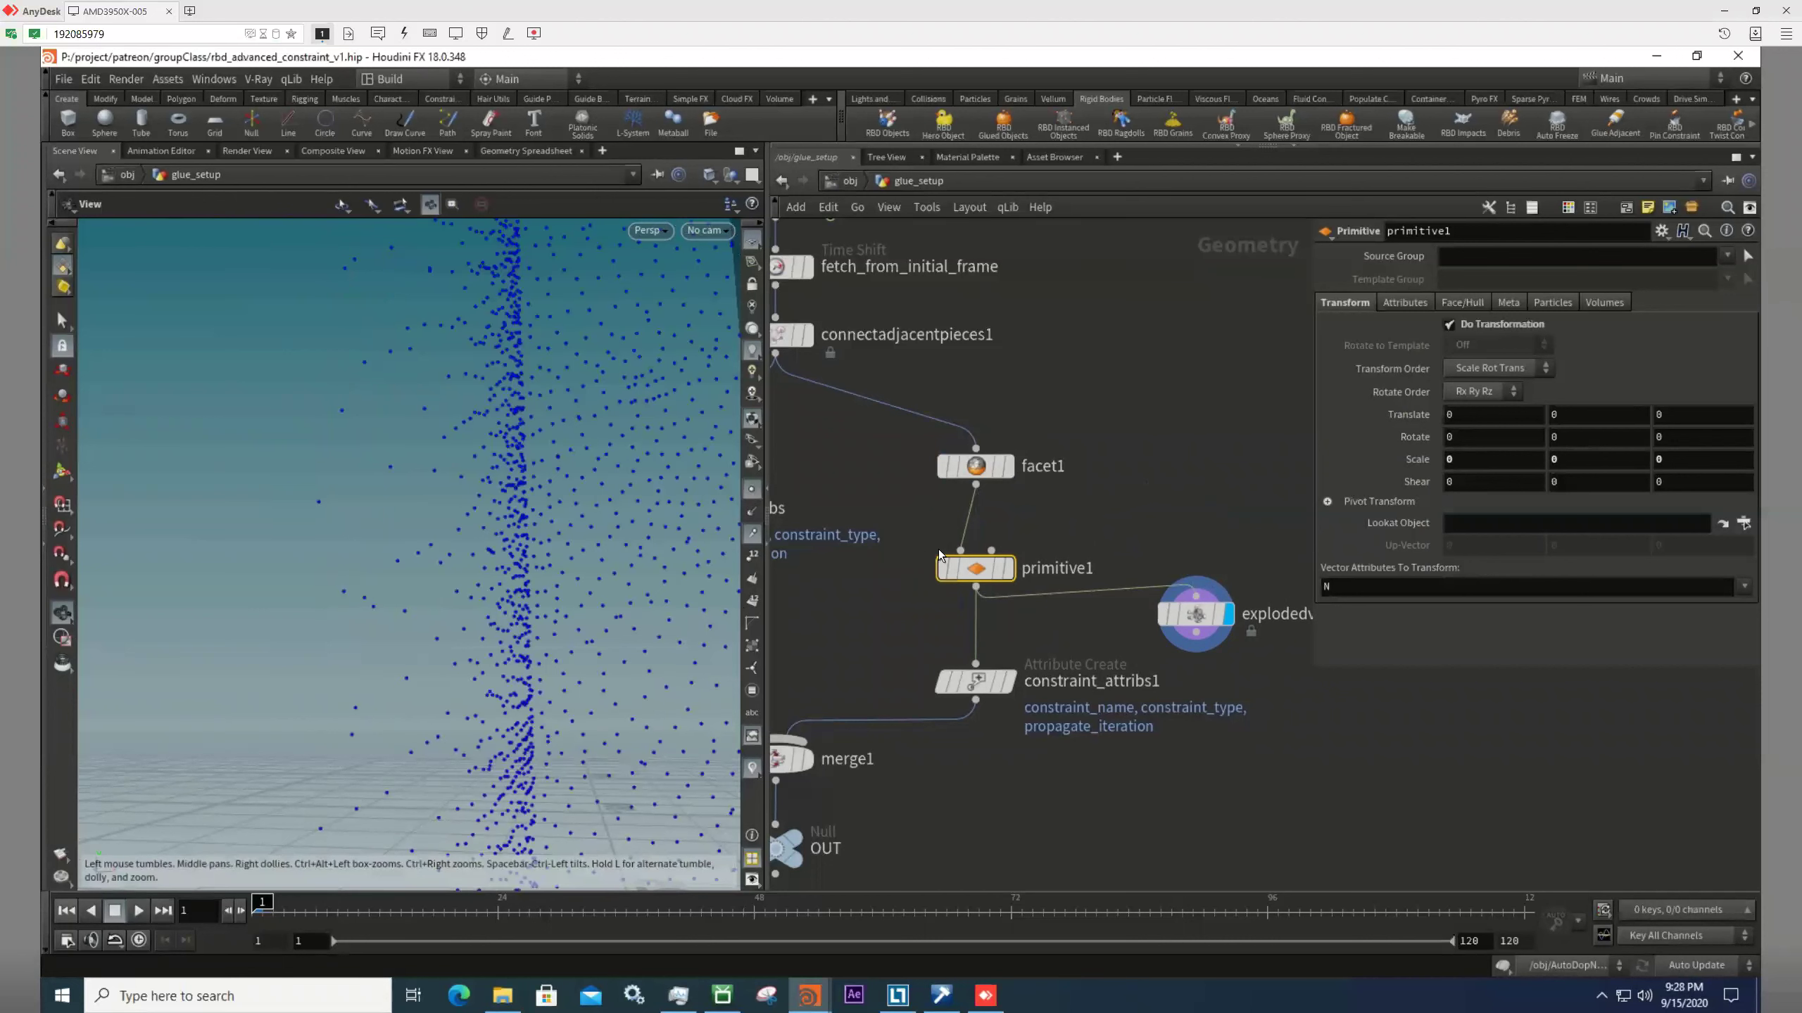
pyautogui.moveTo(994, 578)
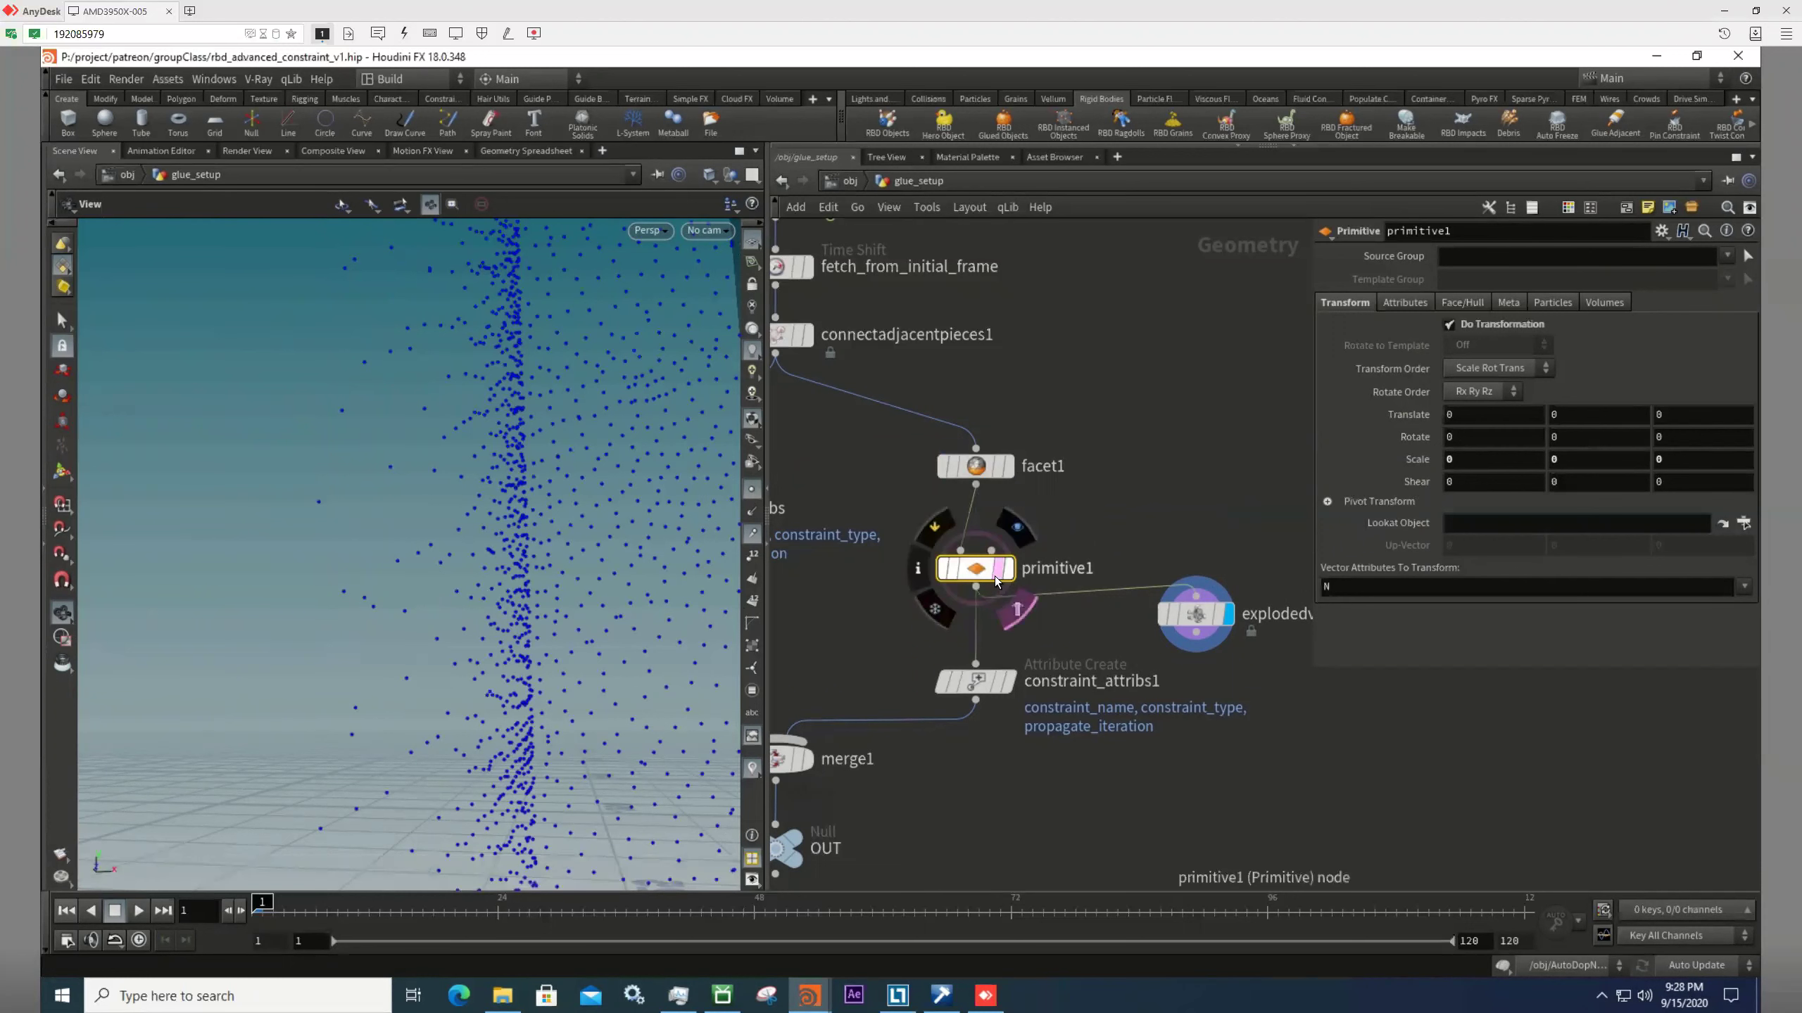
pyautogui.click(1001, 578)
pyautogui.moveTo(523, 560); pyautogui.dragTo(406, 585)
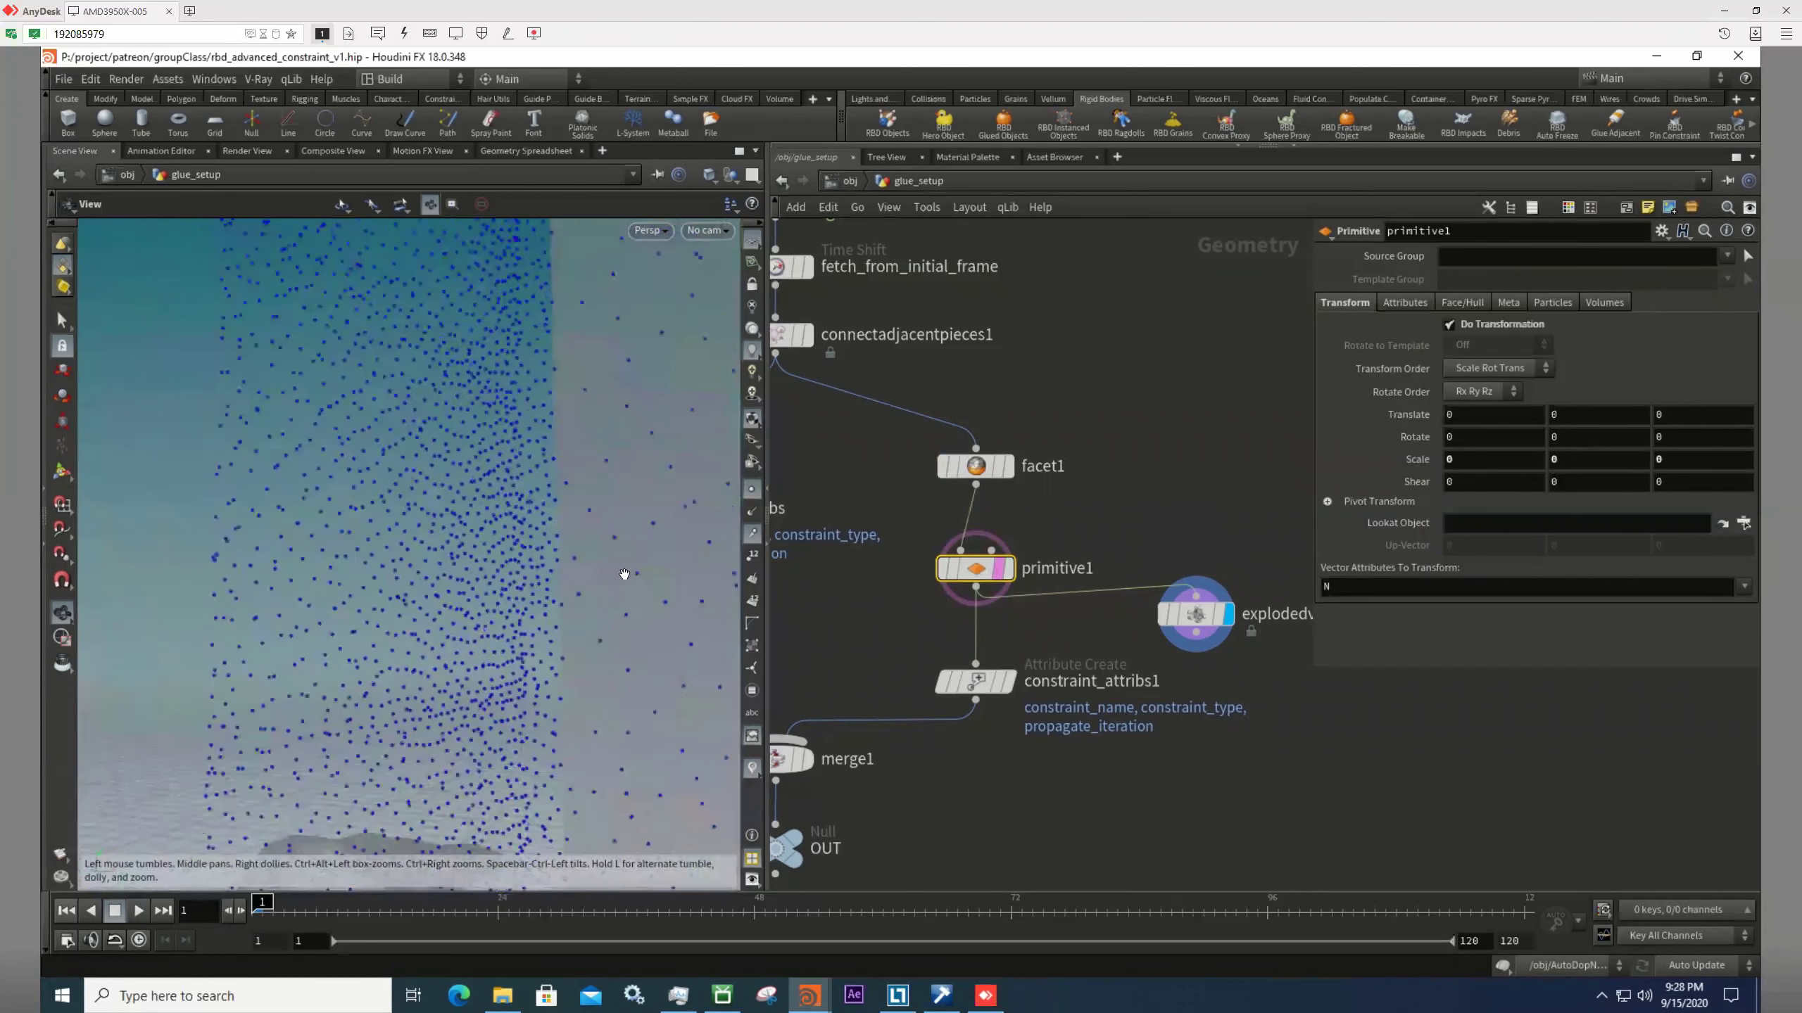
pyautogui.moveTo(406, 584); pyautogui.dragTo(1008, 515)
pyautogui.click(976, 485)
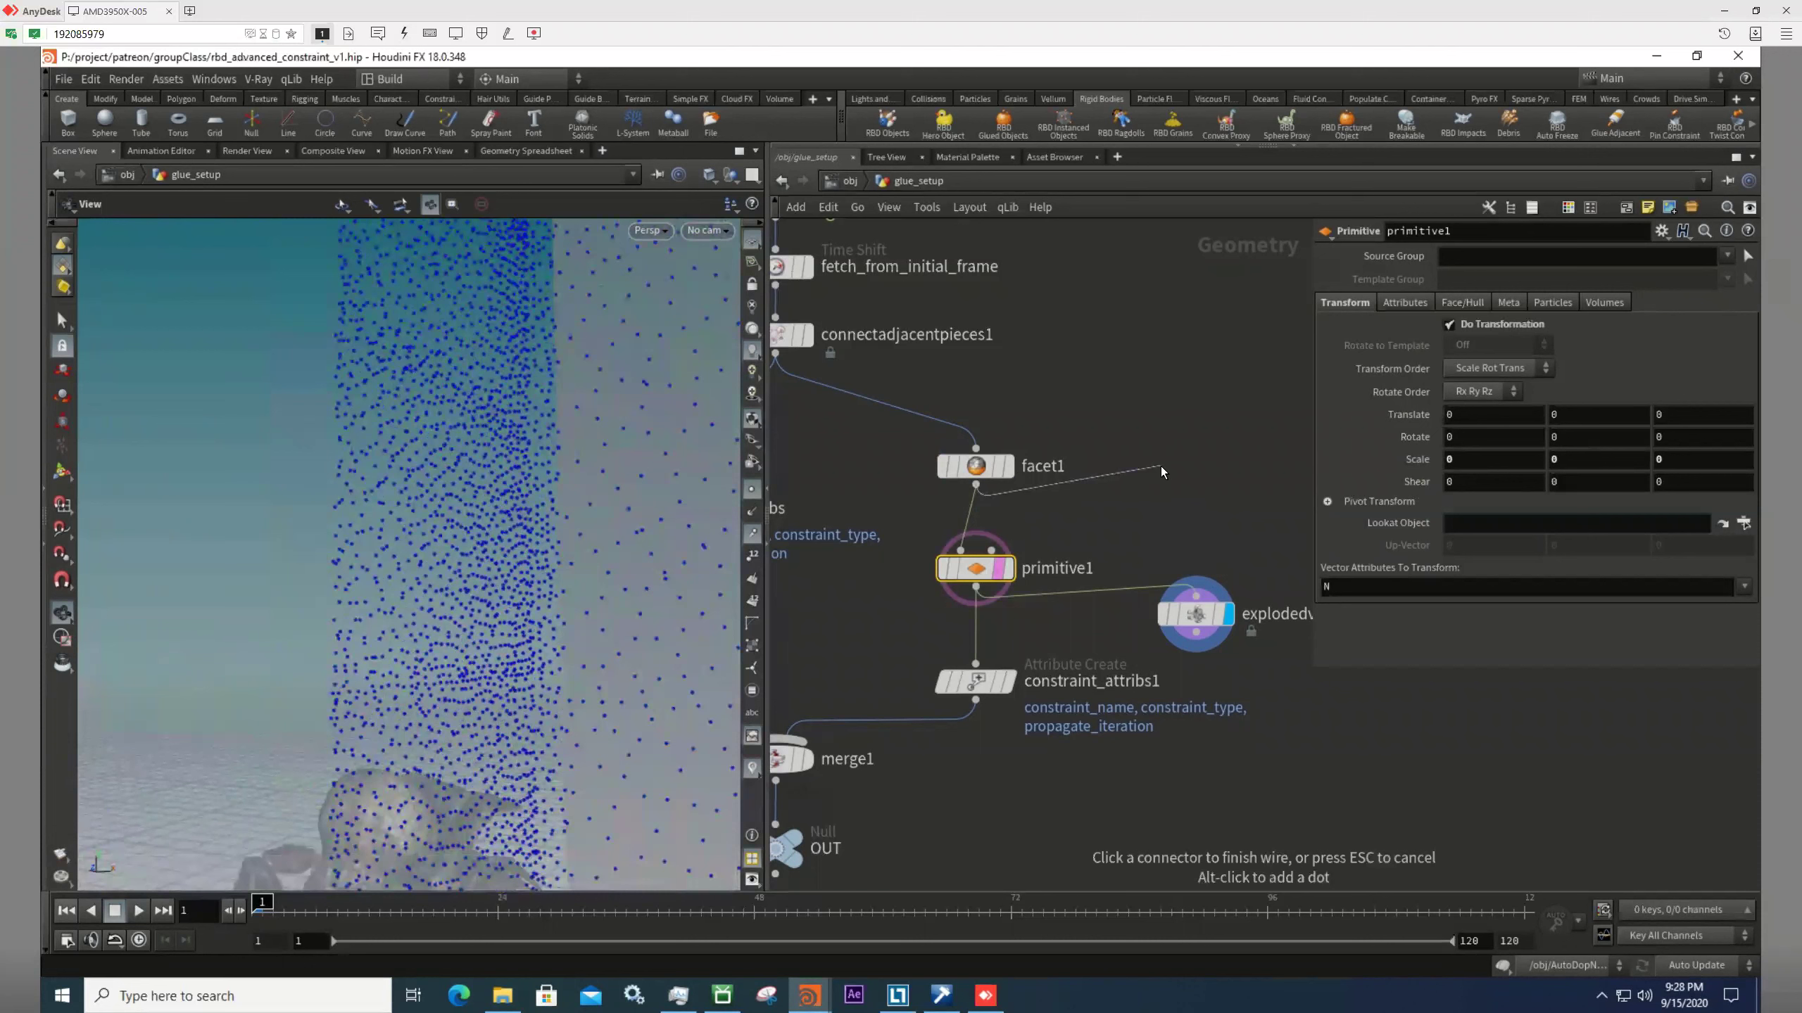
# Step: Add explodedview2 fed from facet1 and template its output
pyautogui.press('Tab')
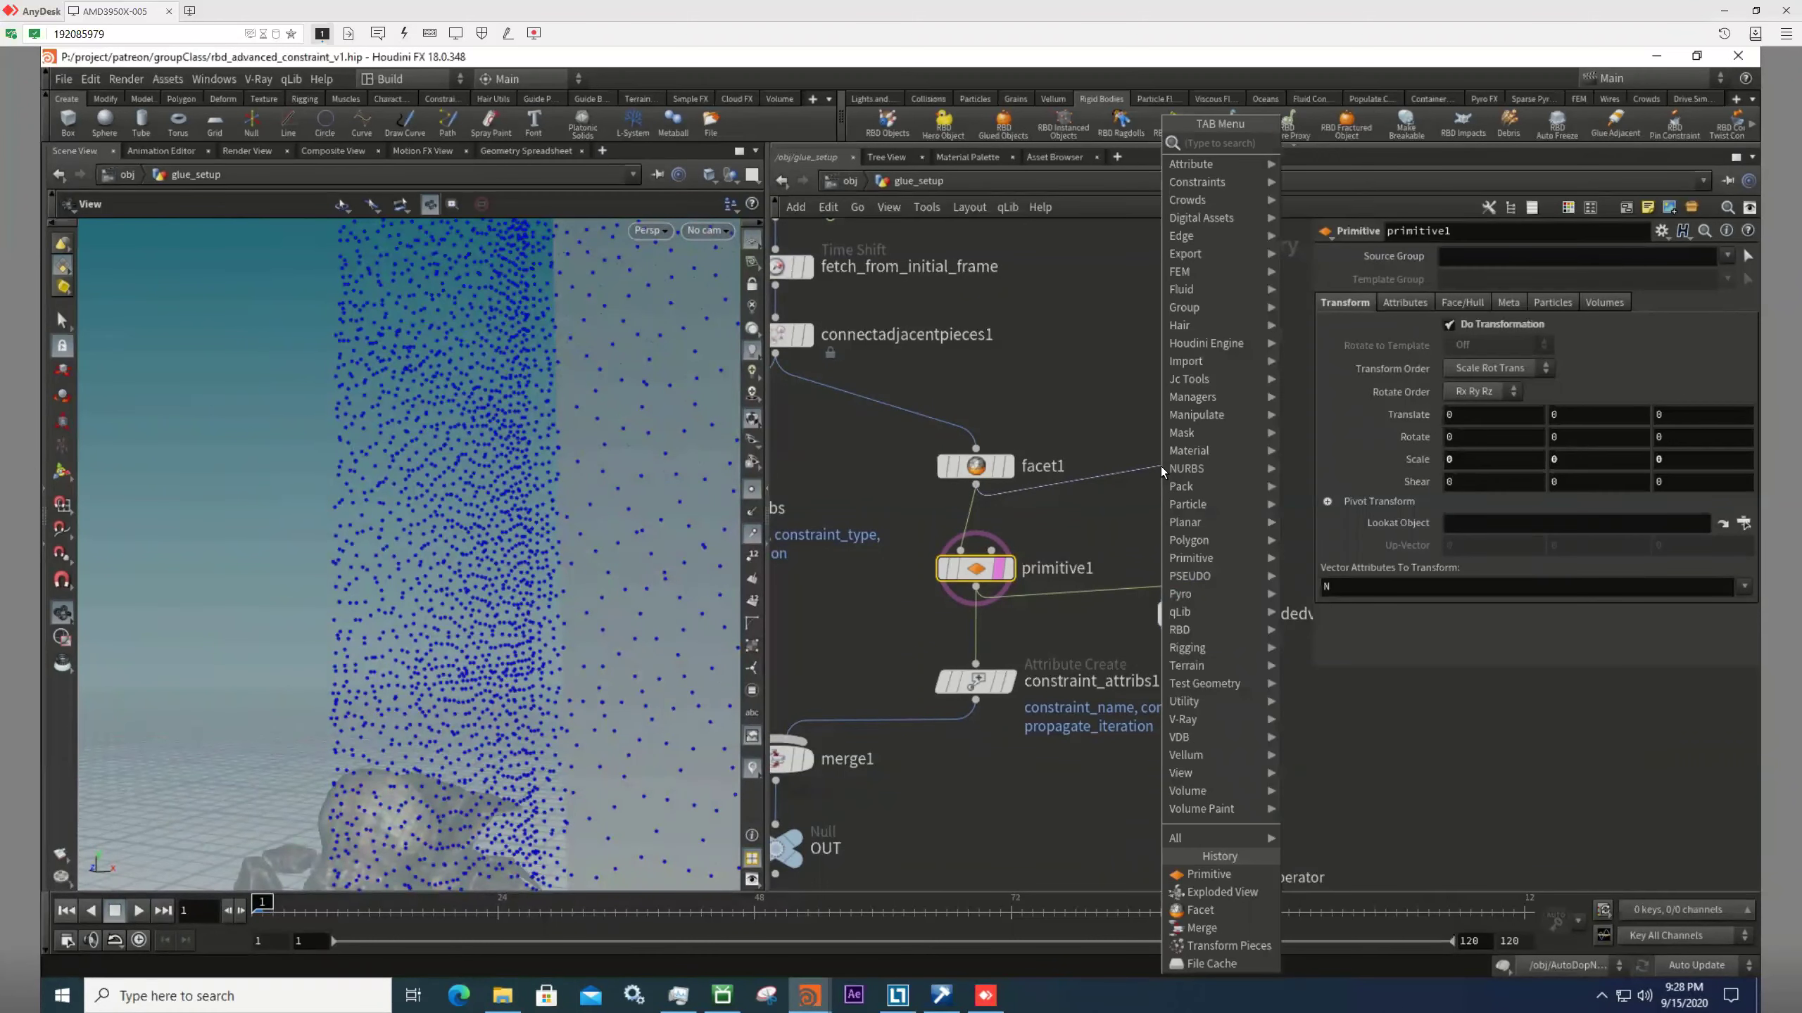
pyautogui.write('explo')
pyautogui.press('Return')
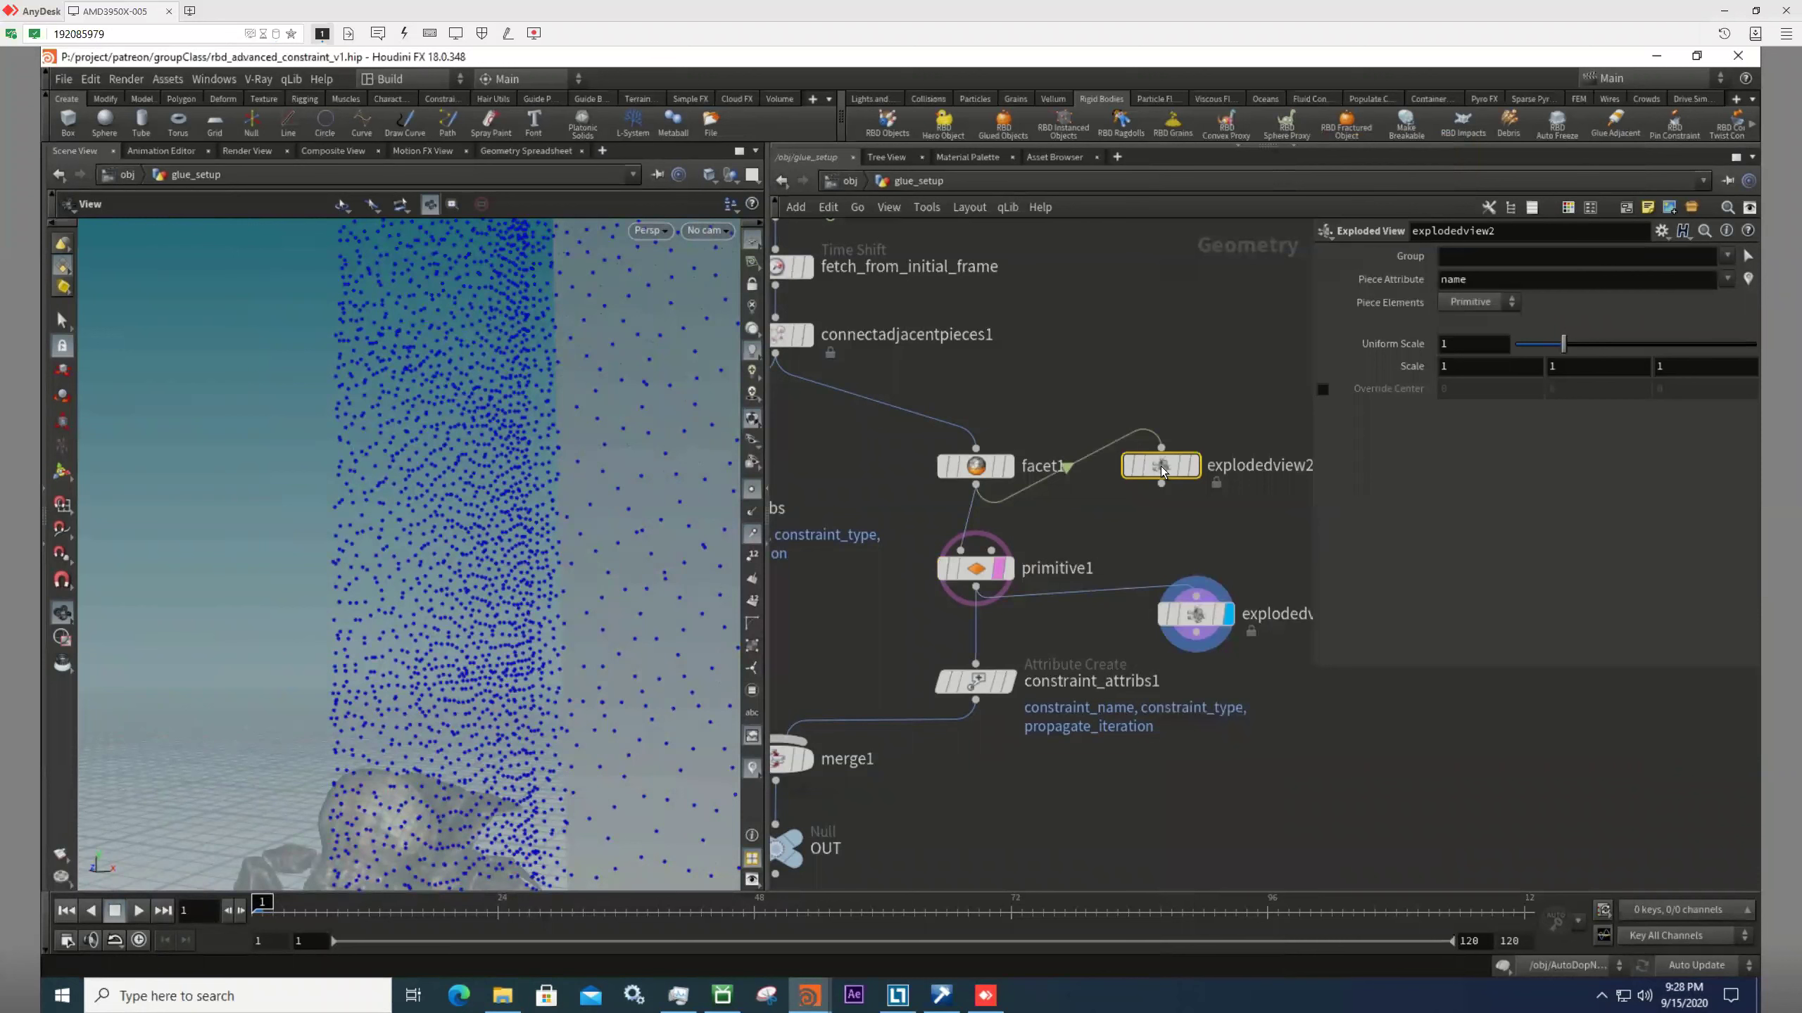
pyautogui.click(1196, 507)
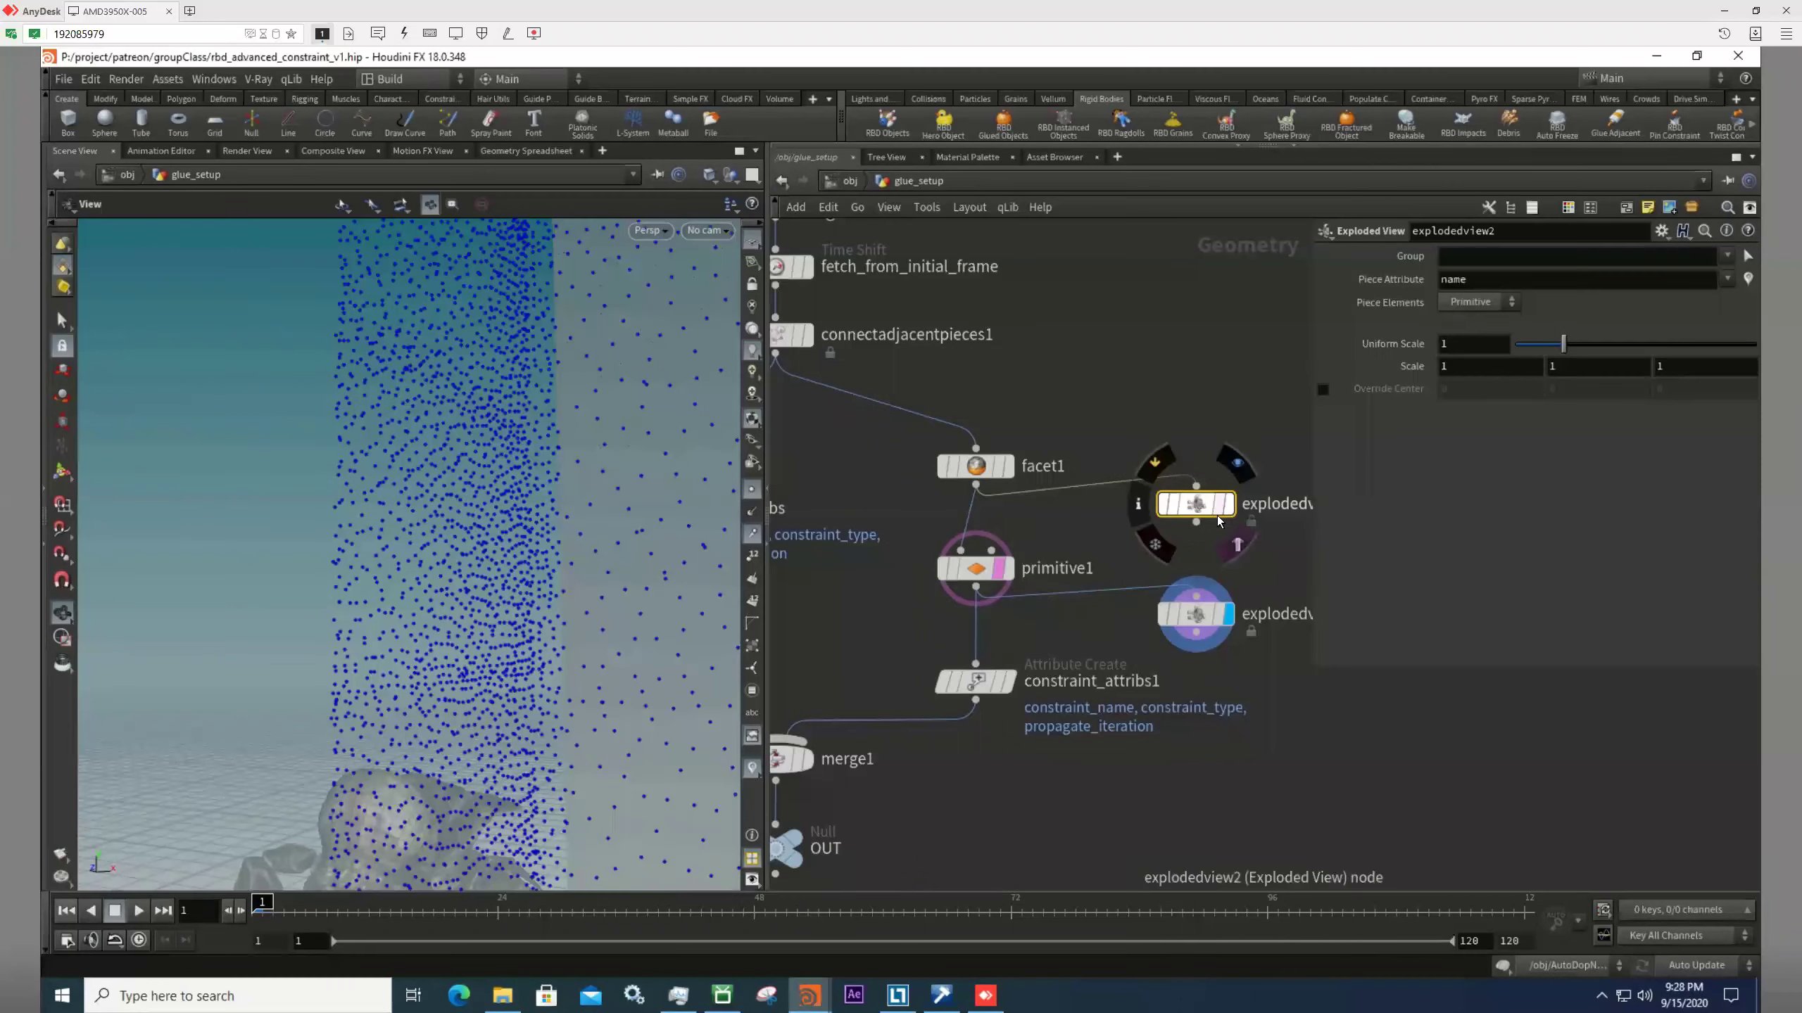
pyautogui.click(1219, 506)
# Step: Tumble and zoom to compare both exploded views, then frame the constraint_attribs branch
pyautogui.moveTo(575, 555); pyautogui.dragTo(734, 546)
pyautogui.scroll(3, 674, 497)
pyautogui.scroll(2, 615, 454)
pyautogui.scroll(2, 563, 608)
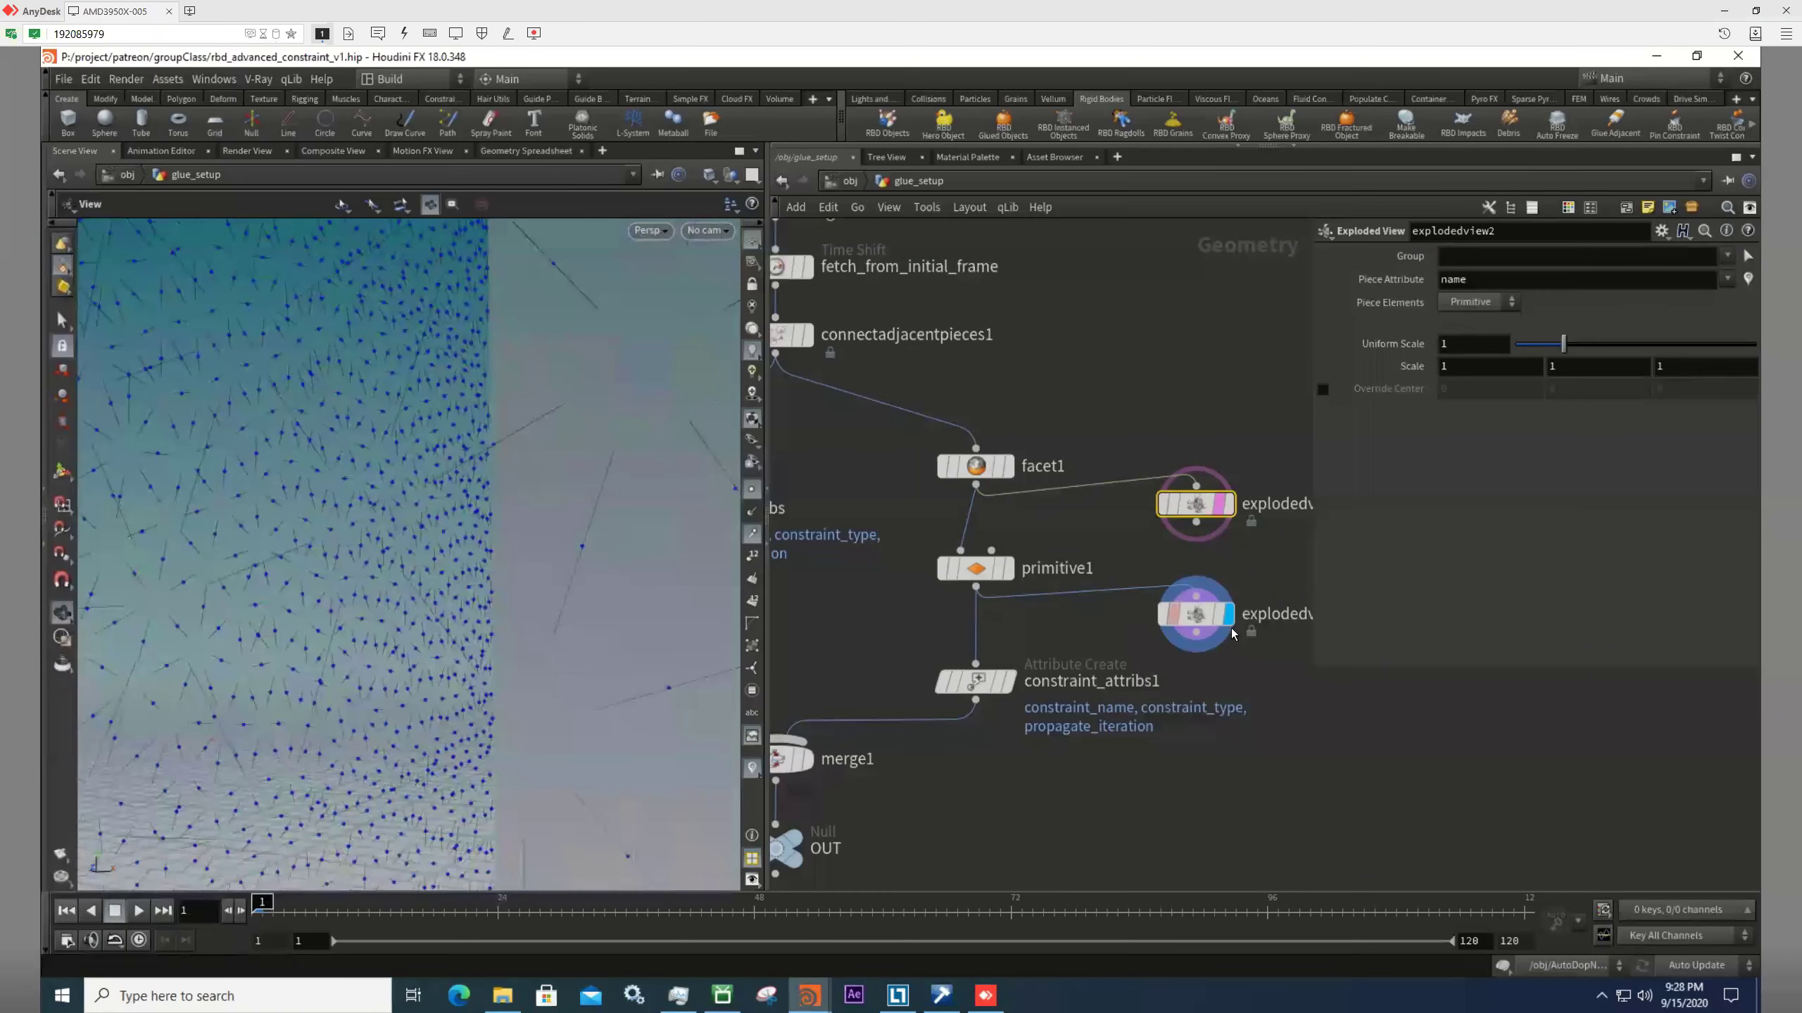
pyautogui.click(1200, 615)
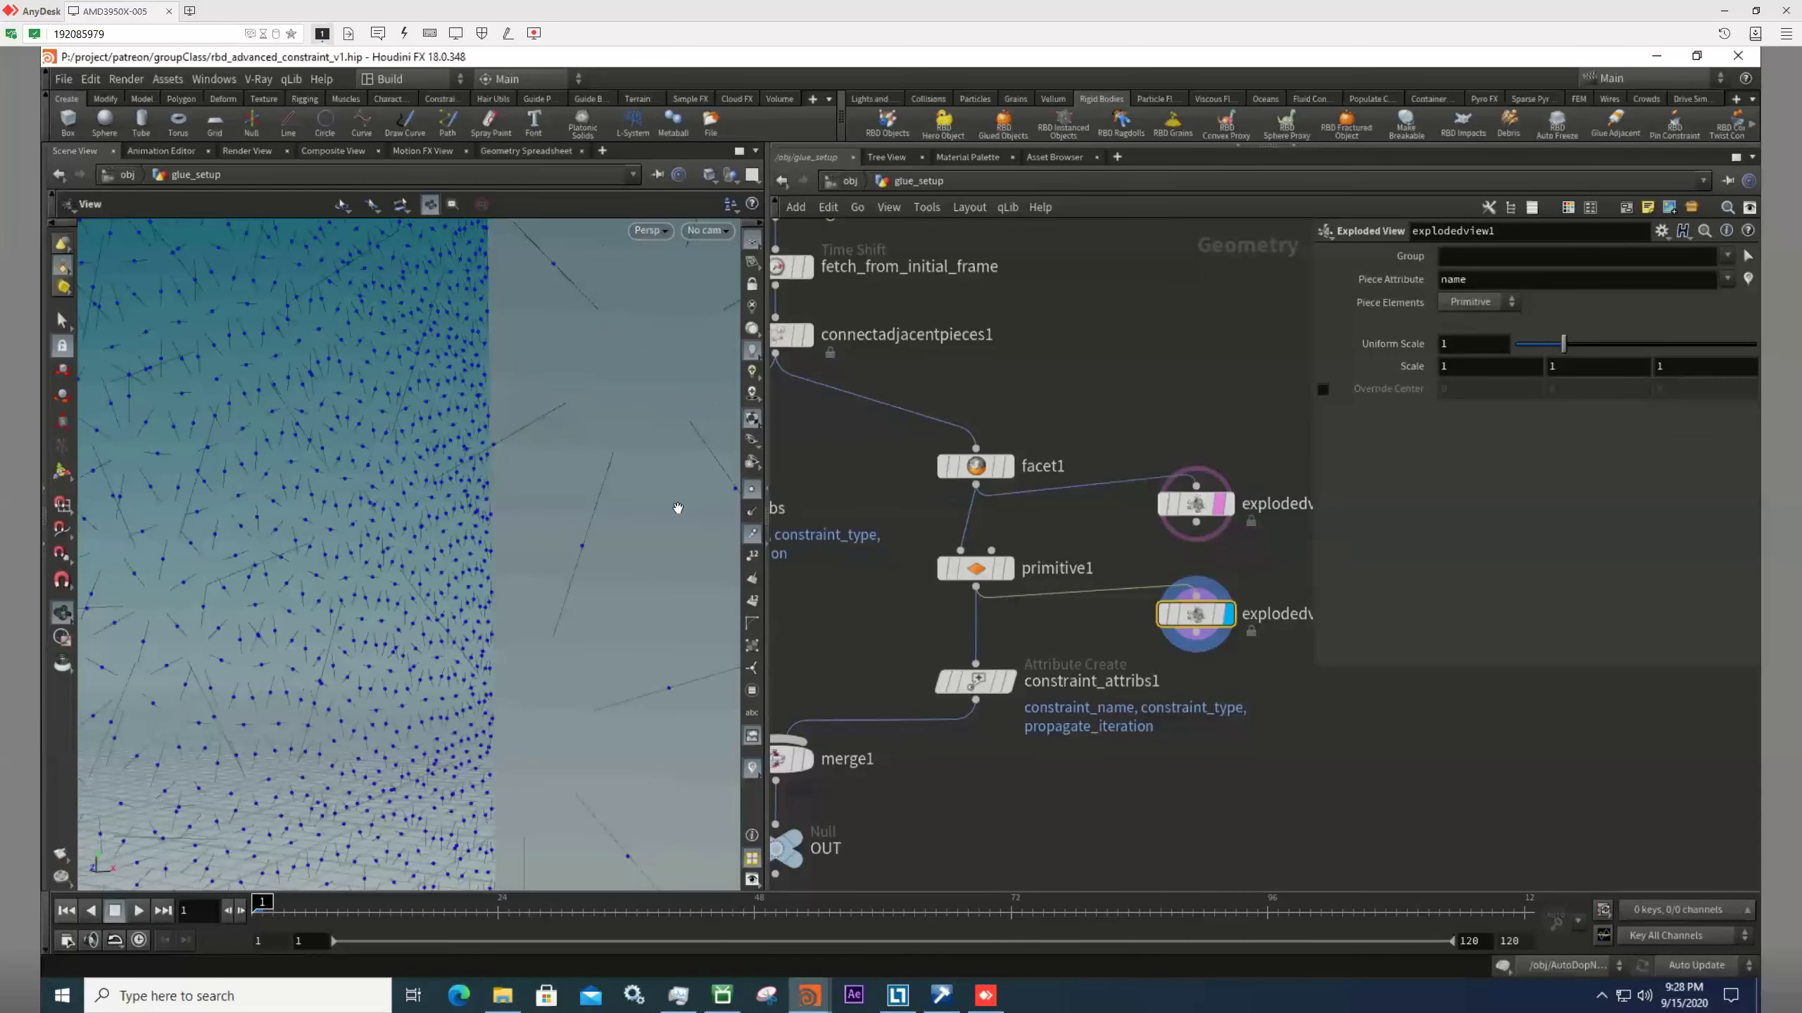
pyautogui.moveTo(678, 508); pyautogui.dragTo(482, 564)
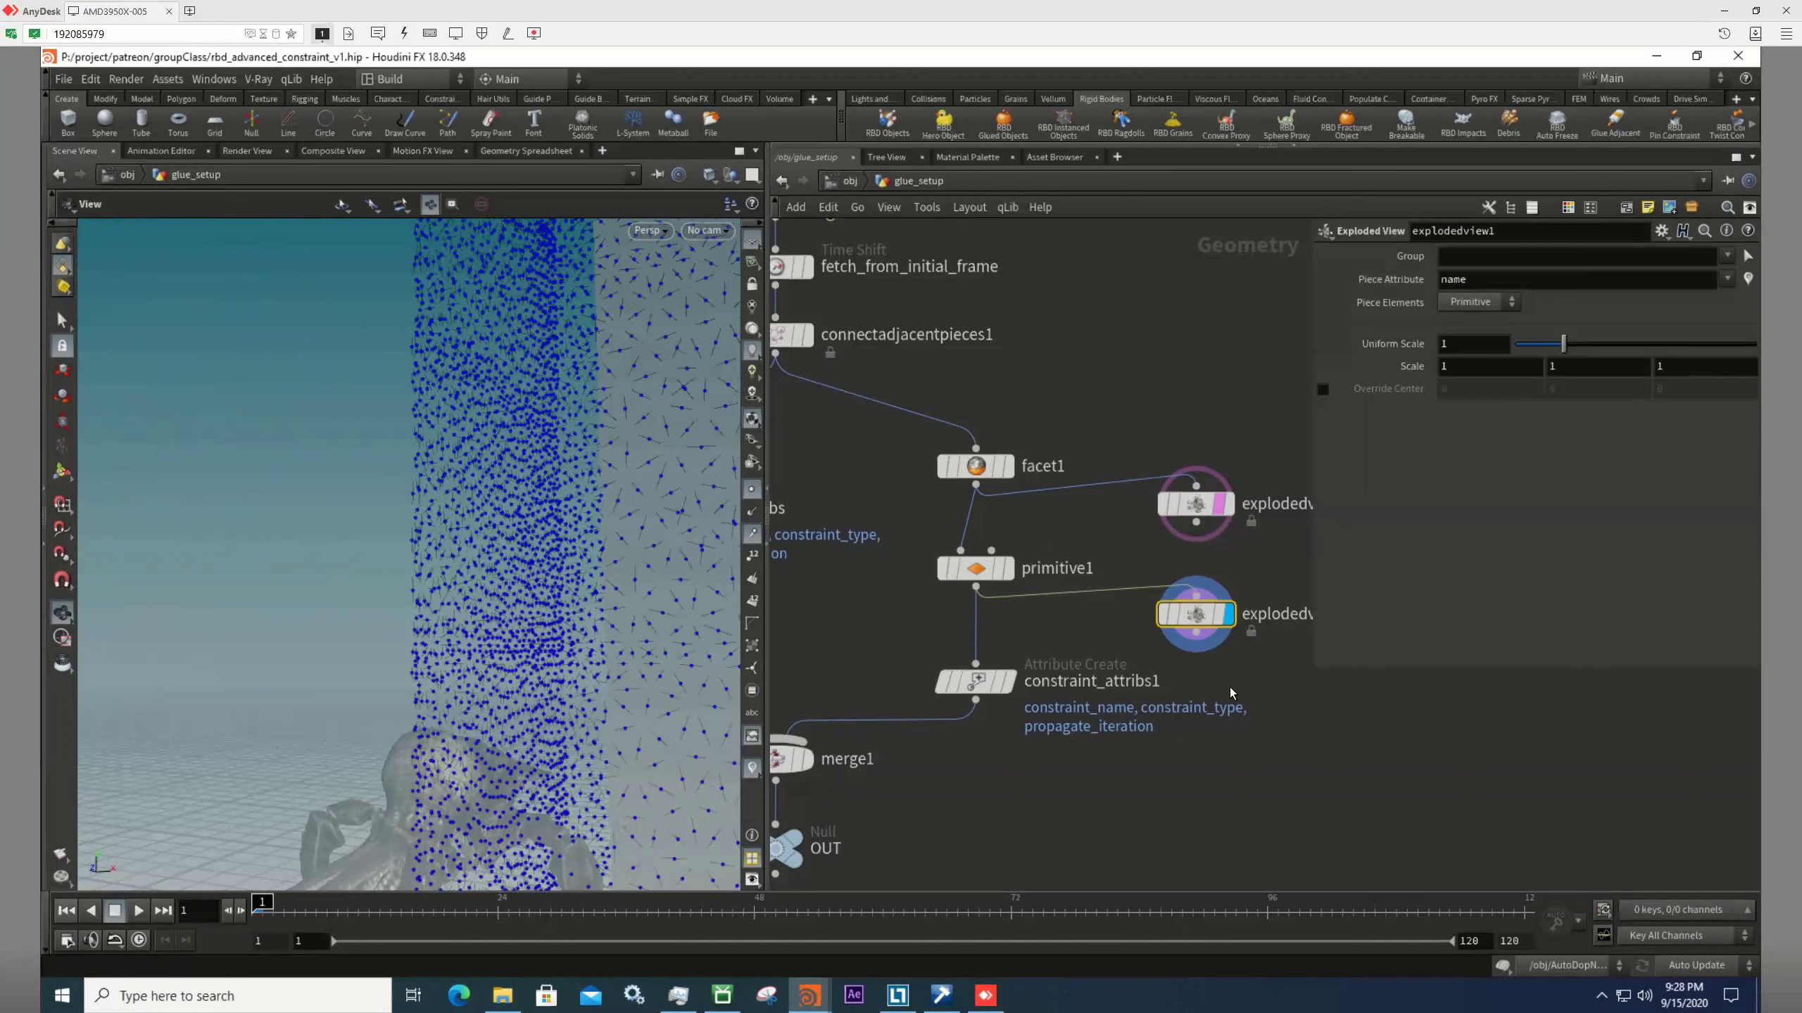
pyautogui.press('h')
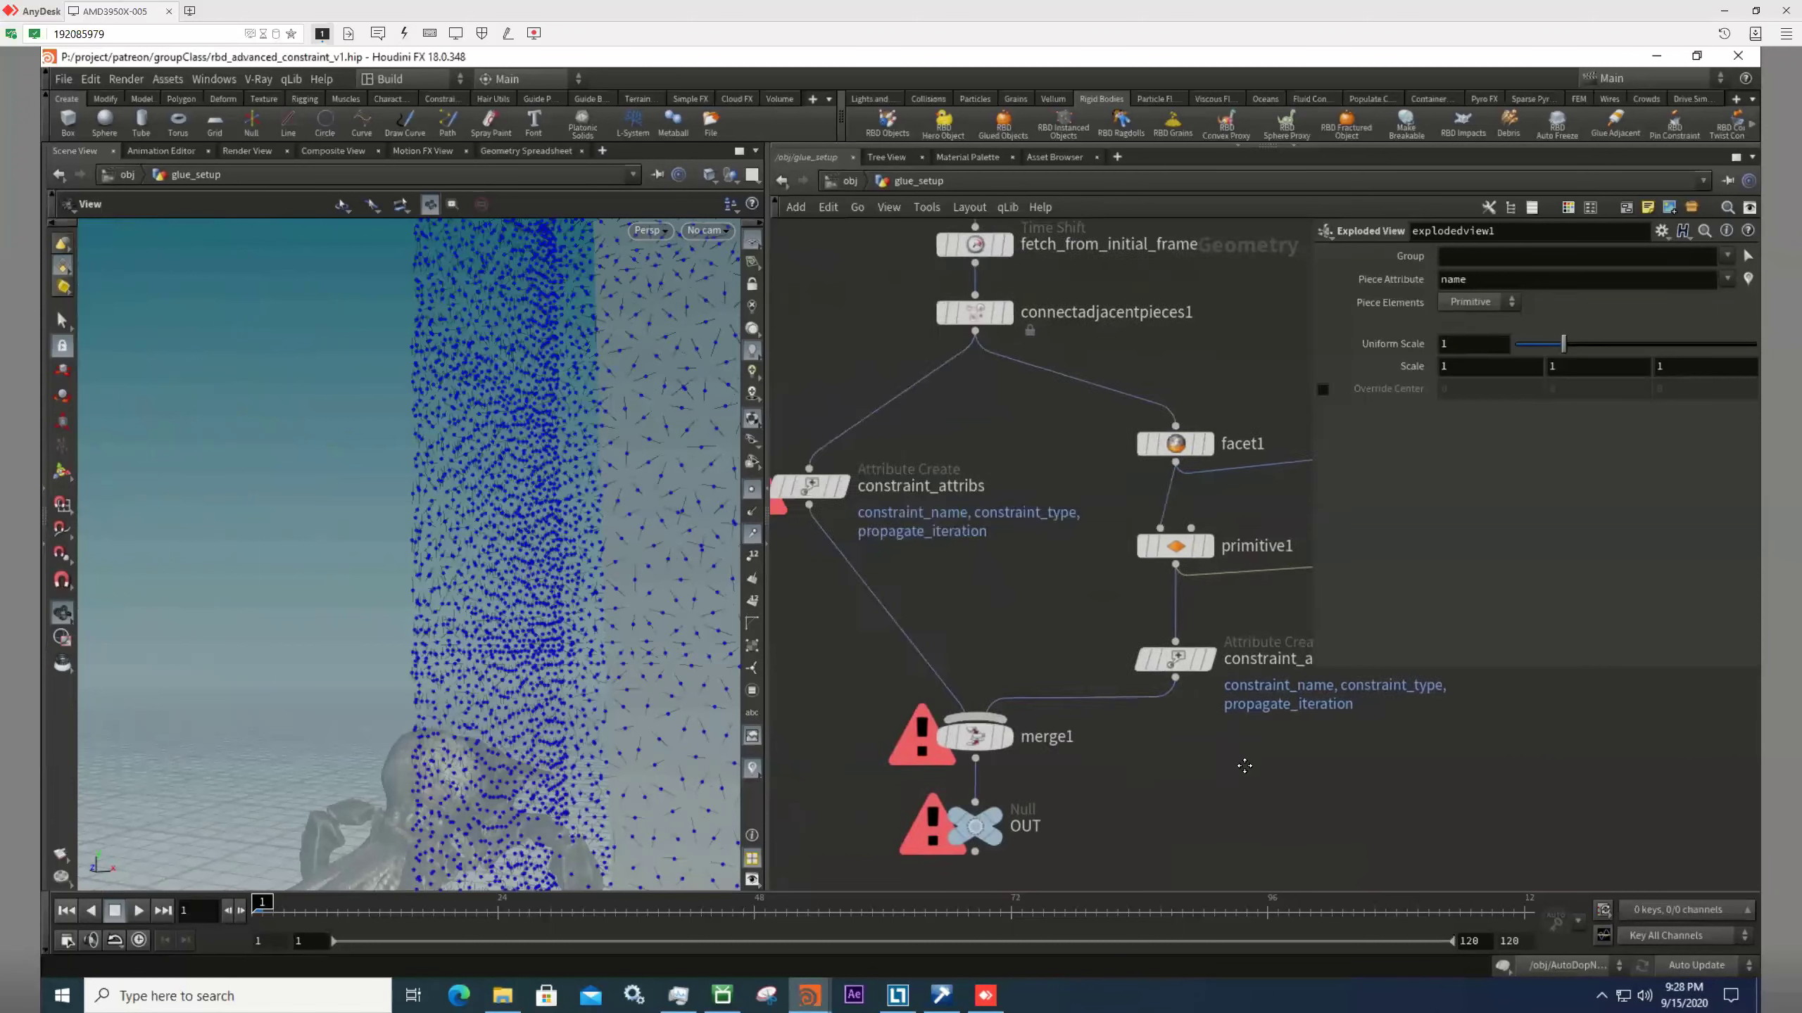
pyautogui.moveTo(830, 485)
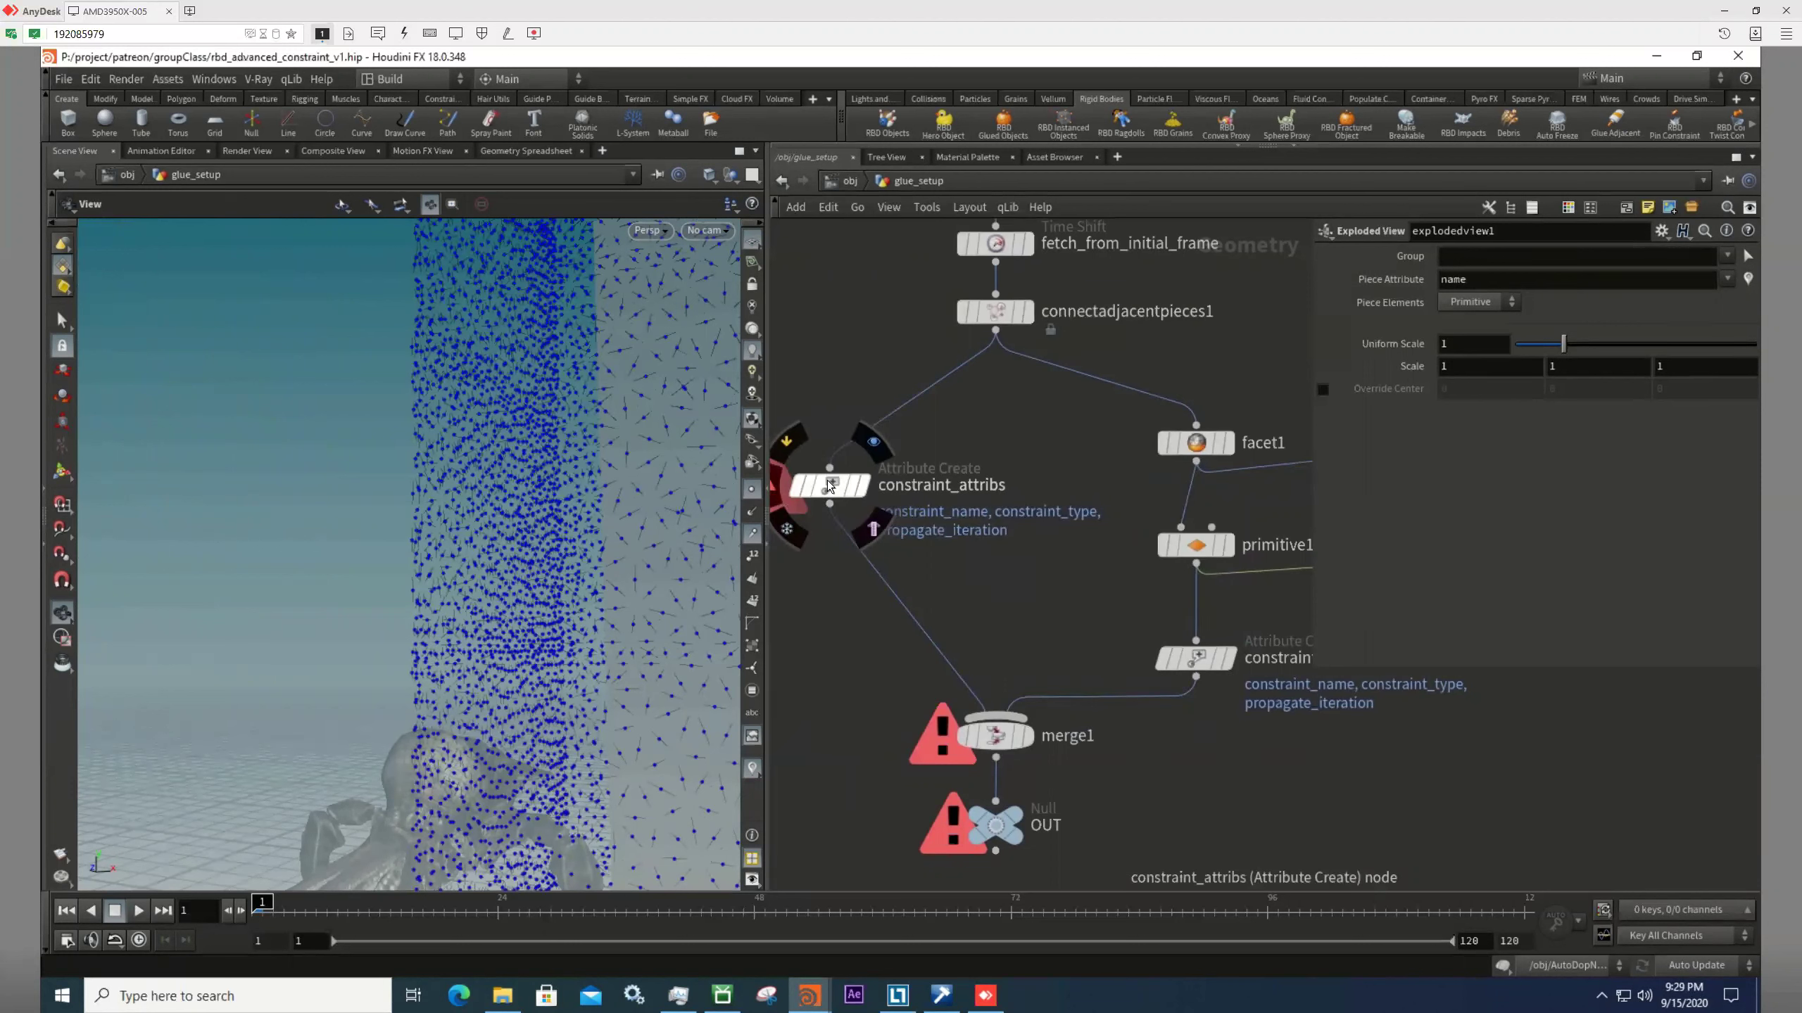
# Step: Insert a Glue Cluster node between connectadjacentpieces1 and facet1 and display it
pyautogui.press('f')
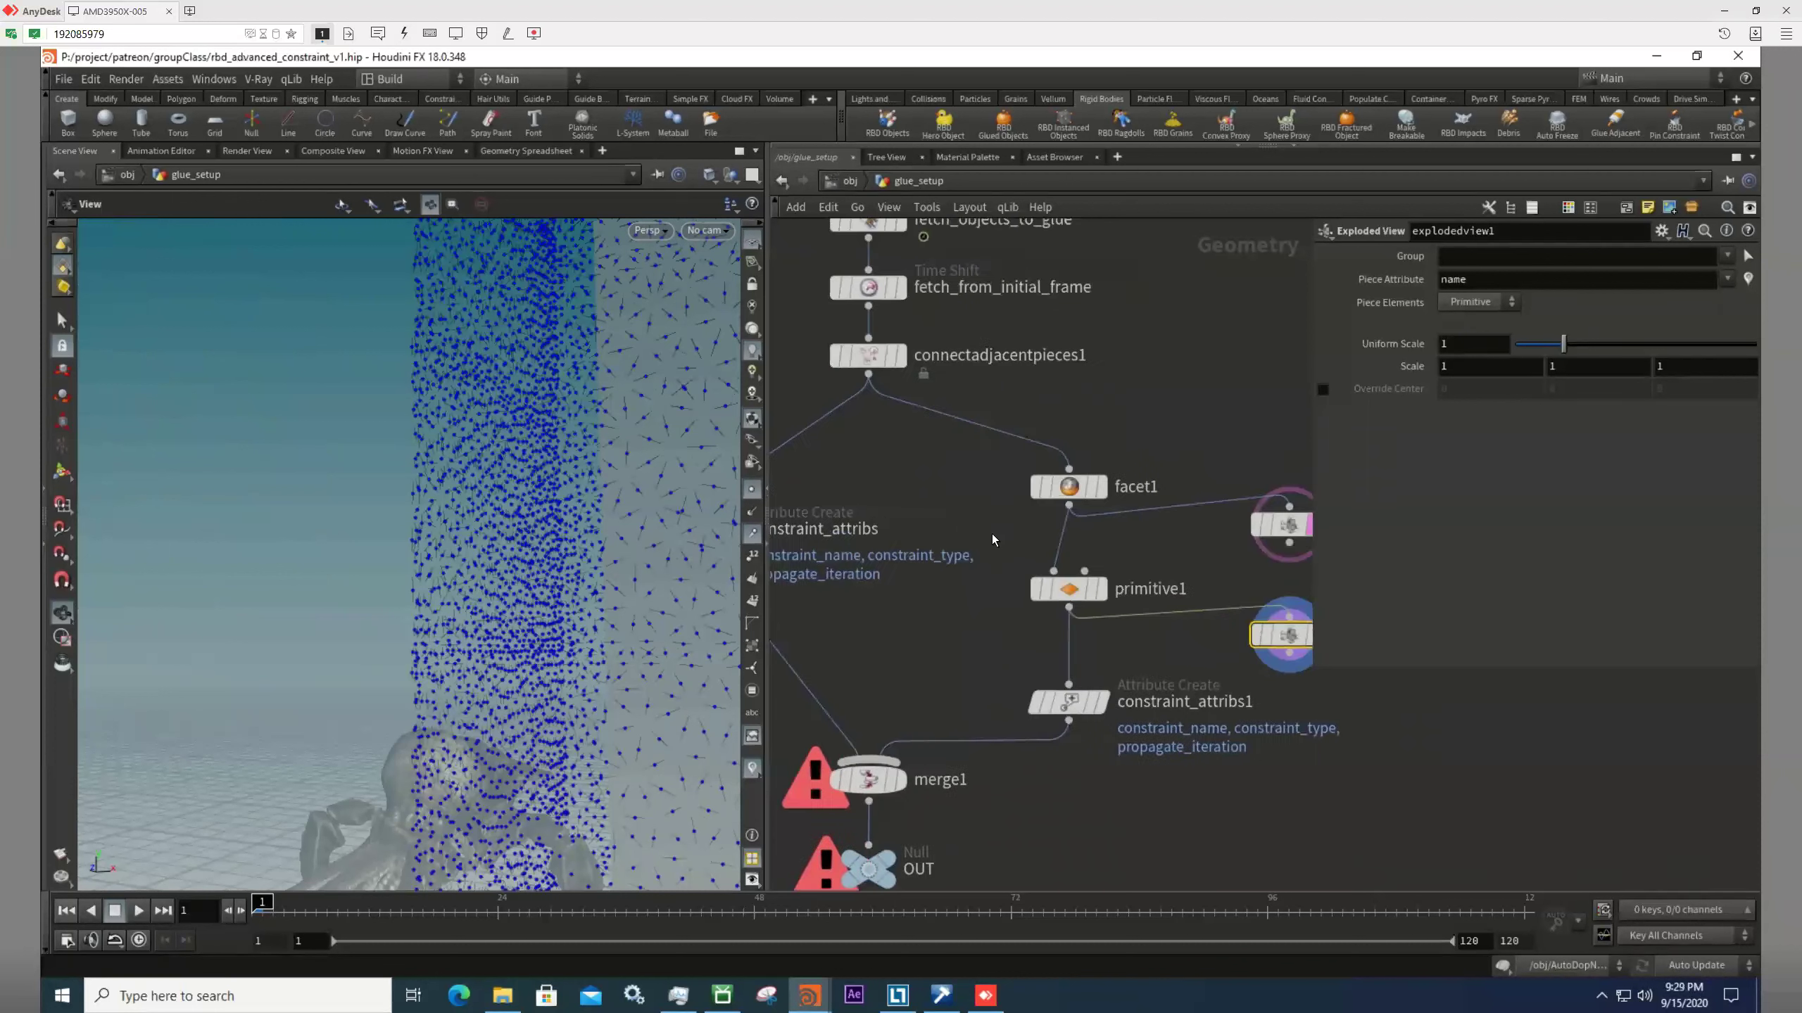
pyautogui.press('Tab')
pyautogui.write('glue')
pyautogui.press('Return')
pyautogui.click(1135, 399)
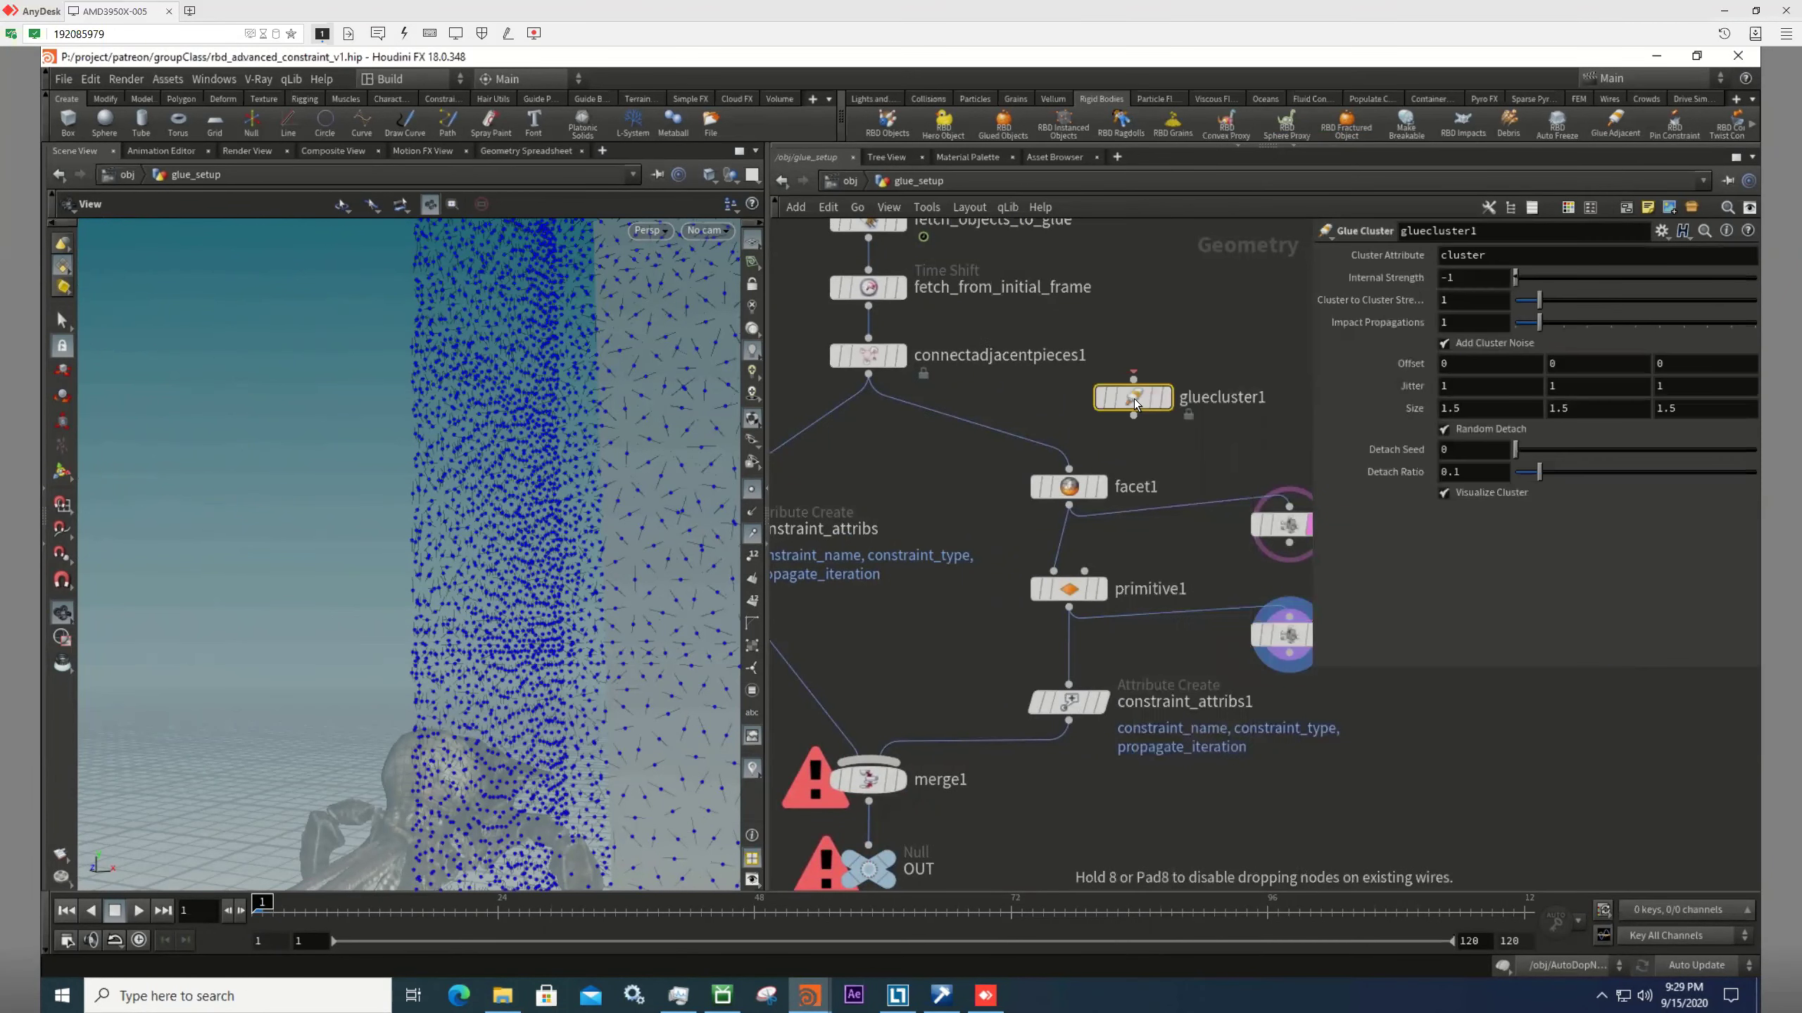
pyautogui.moveTo(1135, 399)
pyautogui.mouseDown()
pyautogui.moveTo(1018, 430)
pyautogui.moveTo(1078, 431)
pyautogui.mouseUp()
pyautogui.click(1101, 435)
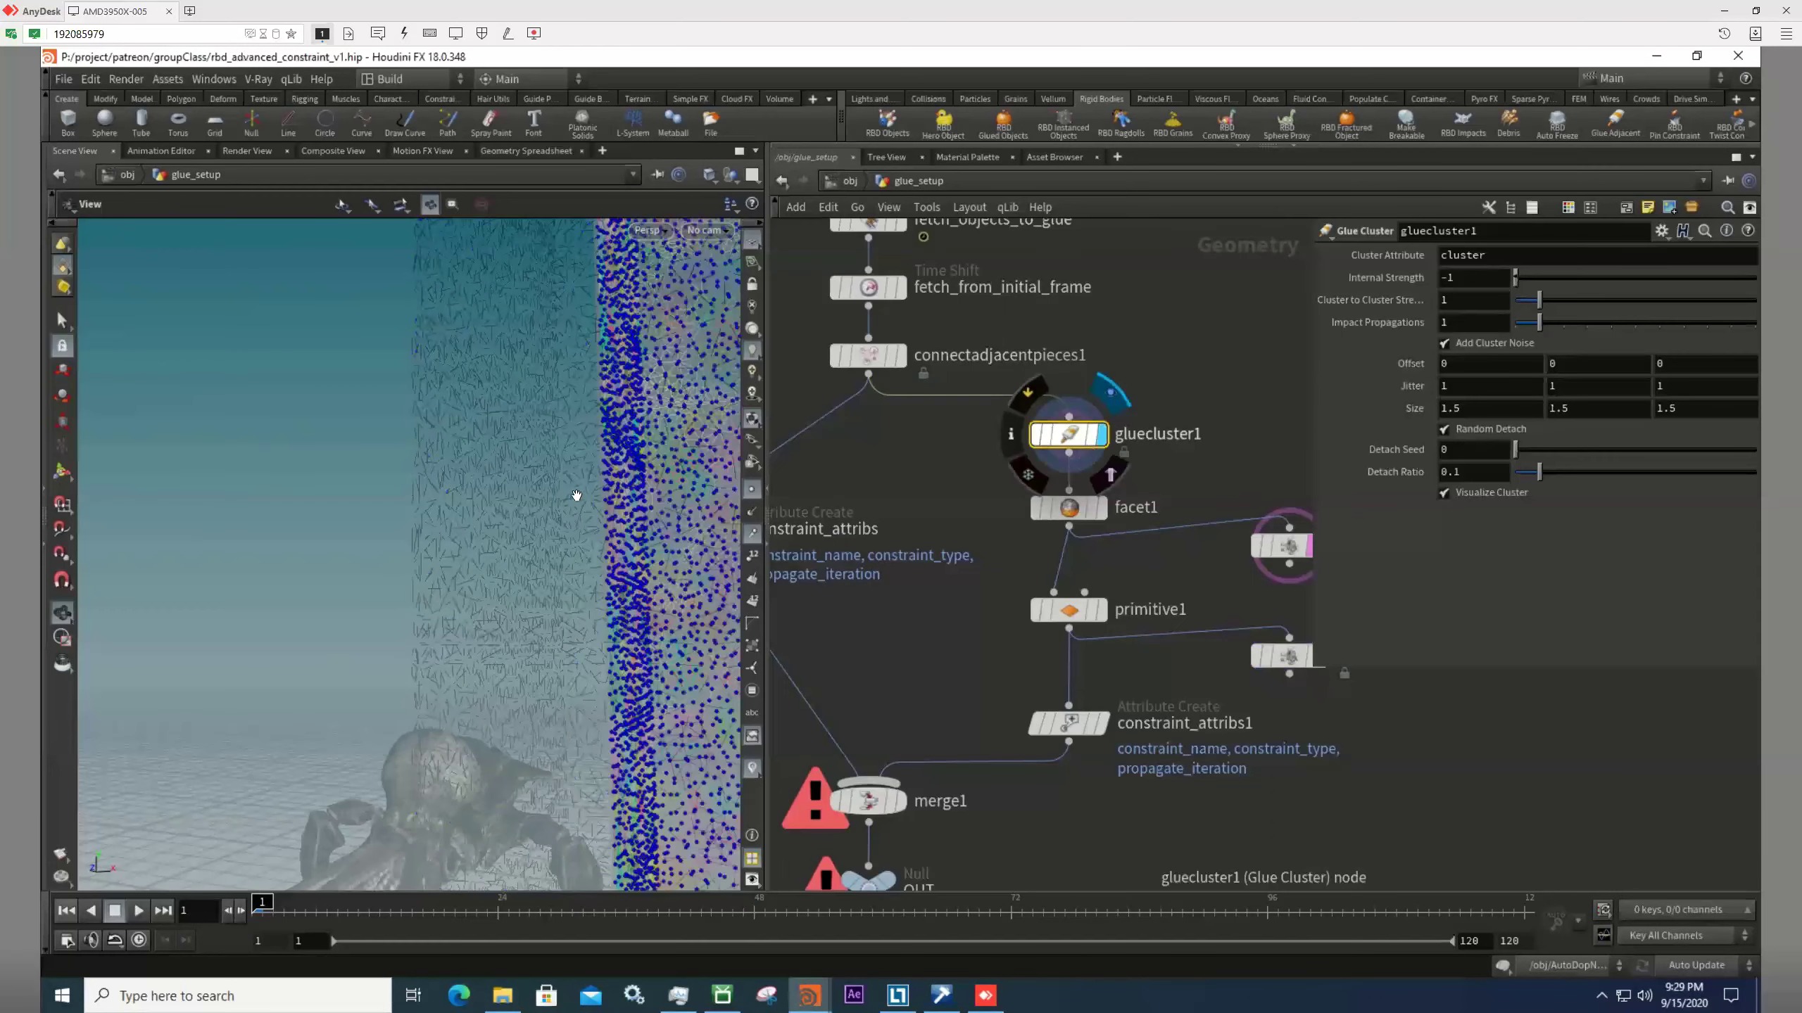
pyautogui.moveTo(1265, 582); pyautogui.dragTo(1110, 602, button='middle')
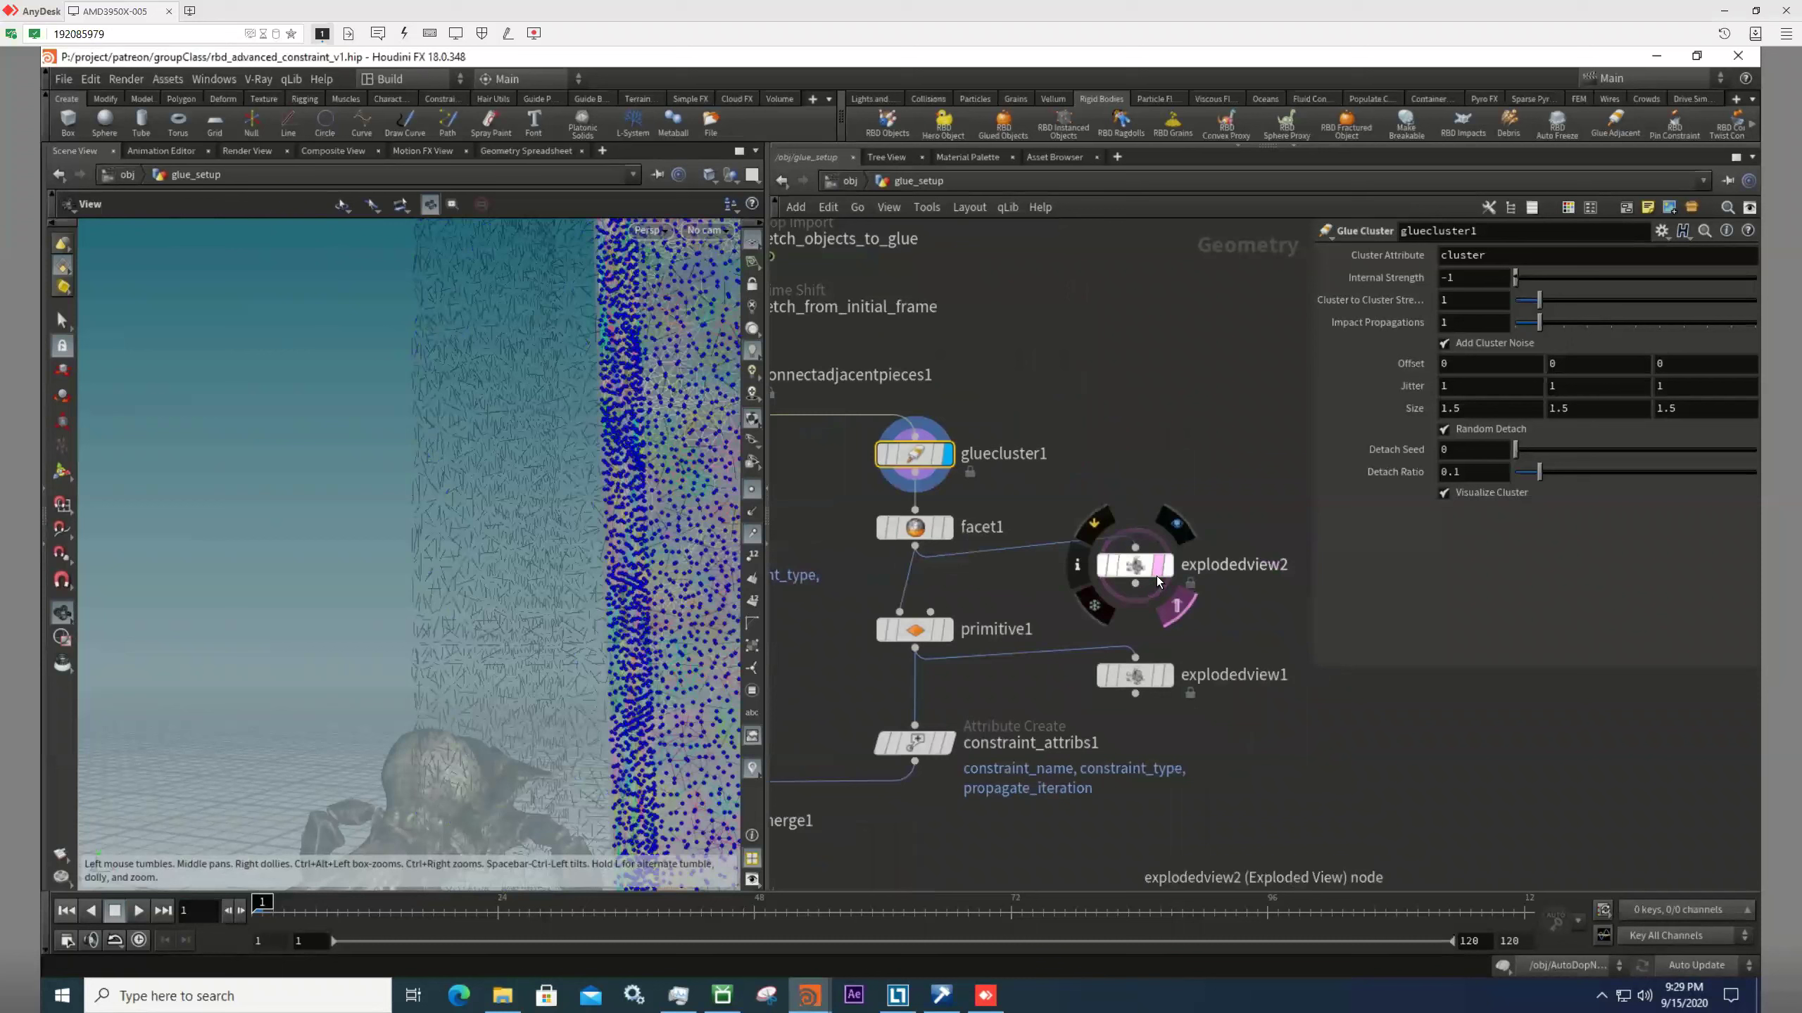
pyautogui.moveTo(531, 462)
pyautogui.mouseDown()
pyautogui.moveTo(692, 480)
pyautogui.moveTo(377, 498)
pyautogui.mouseUp()
# Step: Set gluecluster1's cluster Size to 2.37 and Offset X to -1.1
pyautogui.scroll(-5, 376, 498)
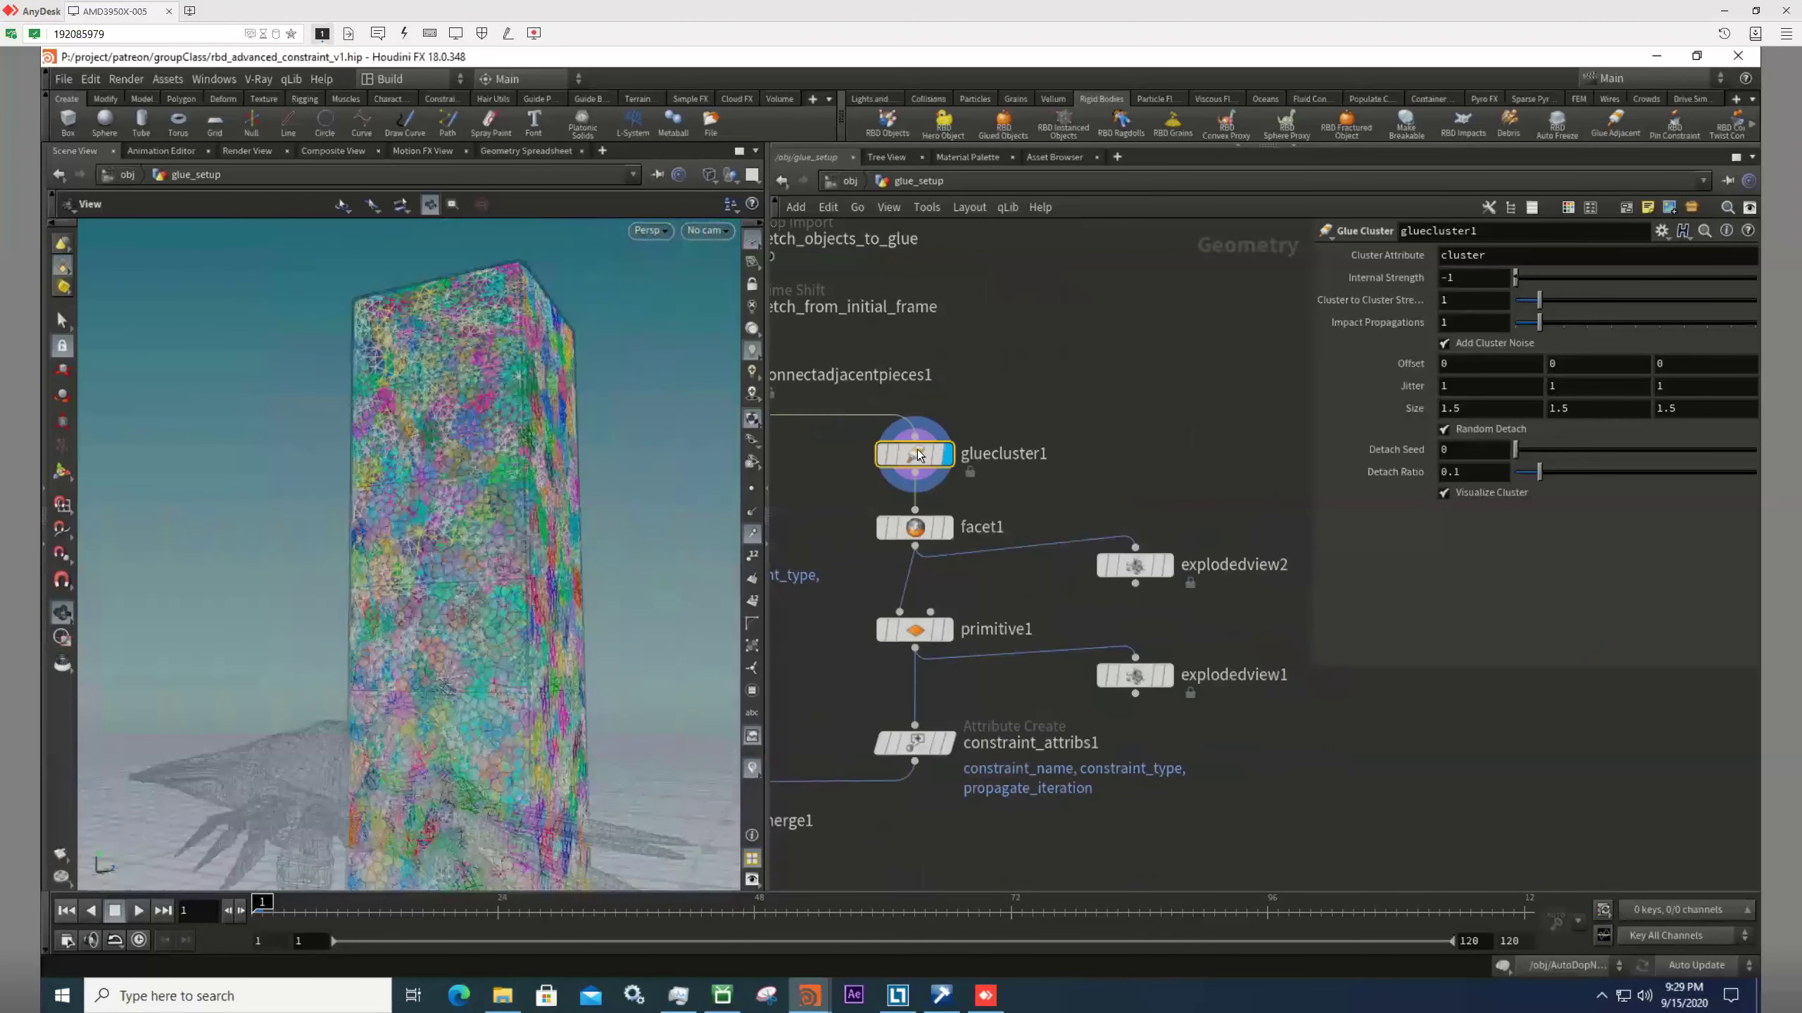
pyautogui.moveTo(1411, 412); pyautogui.dragTo(1689, 404, button='middle')
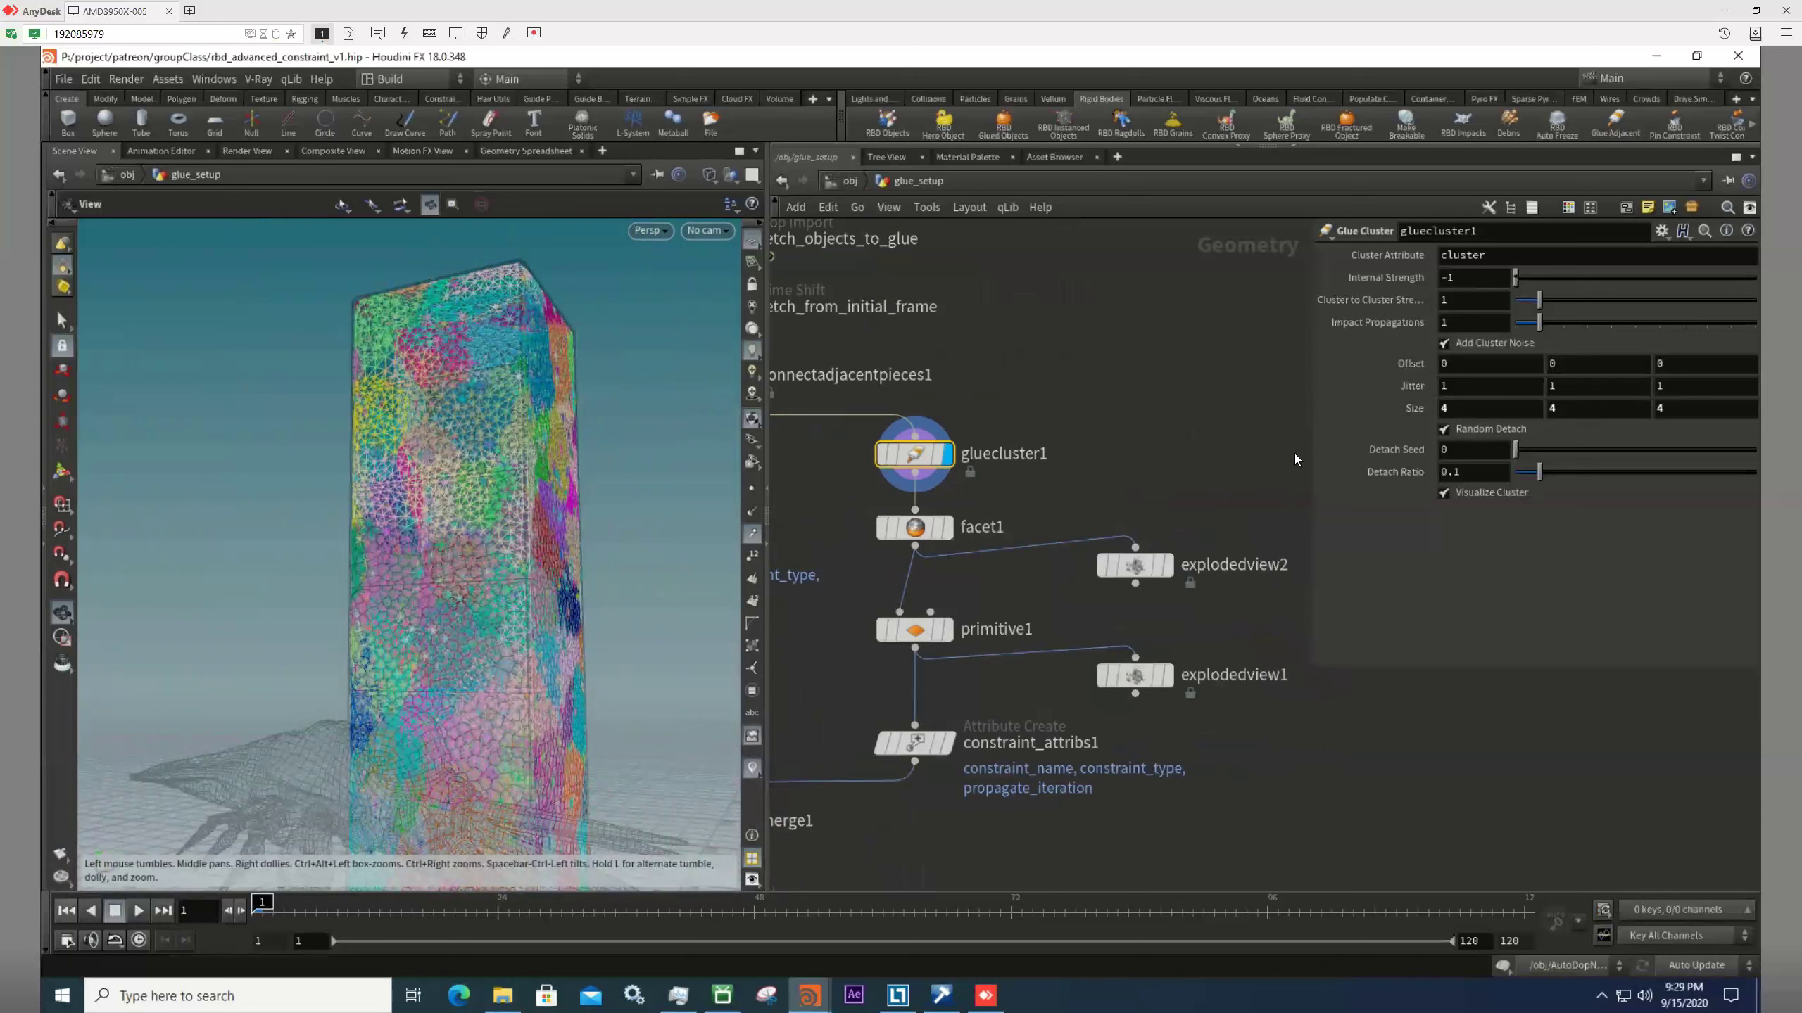
pyautogui.moveTo(1374, 419)
pyautogui.mouseDown(button='middle')
pyautogui.moveTo(1161, 444)
pyautogui.moveTo(1431, 421)
pyautogui.moveTo(1192, 444)
pyautogui.mouseUp(button='middle')
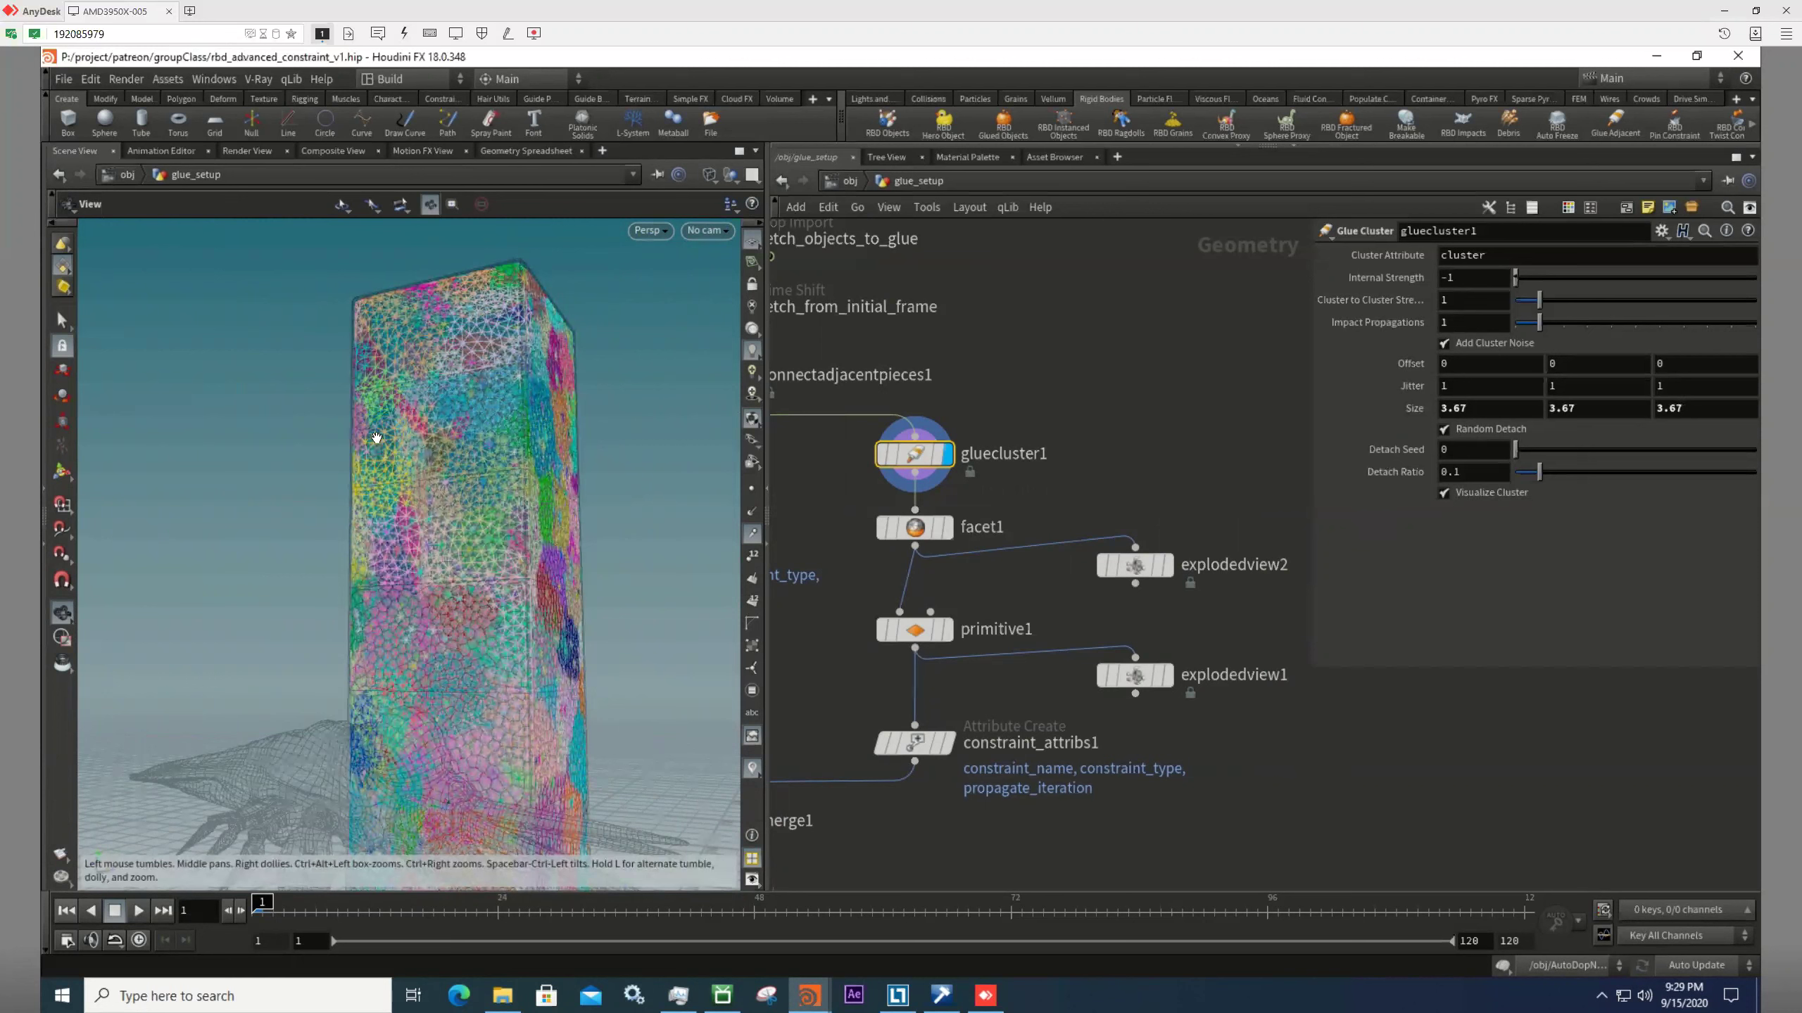
pyautogui.moveTo(1388, 408); pyautogui.dragTo(1264, 423, button='middle')
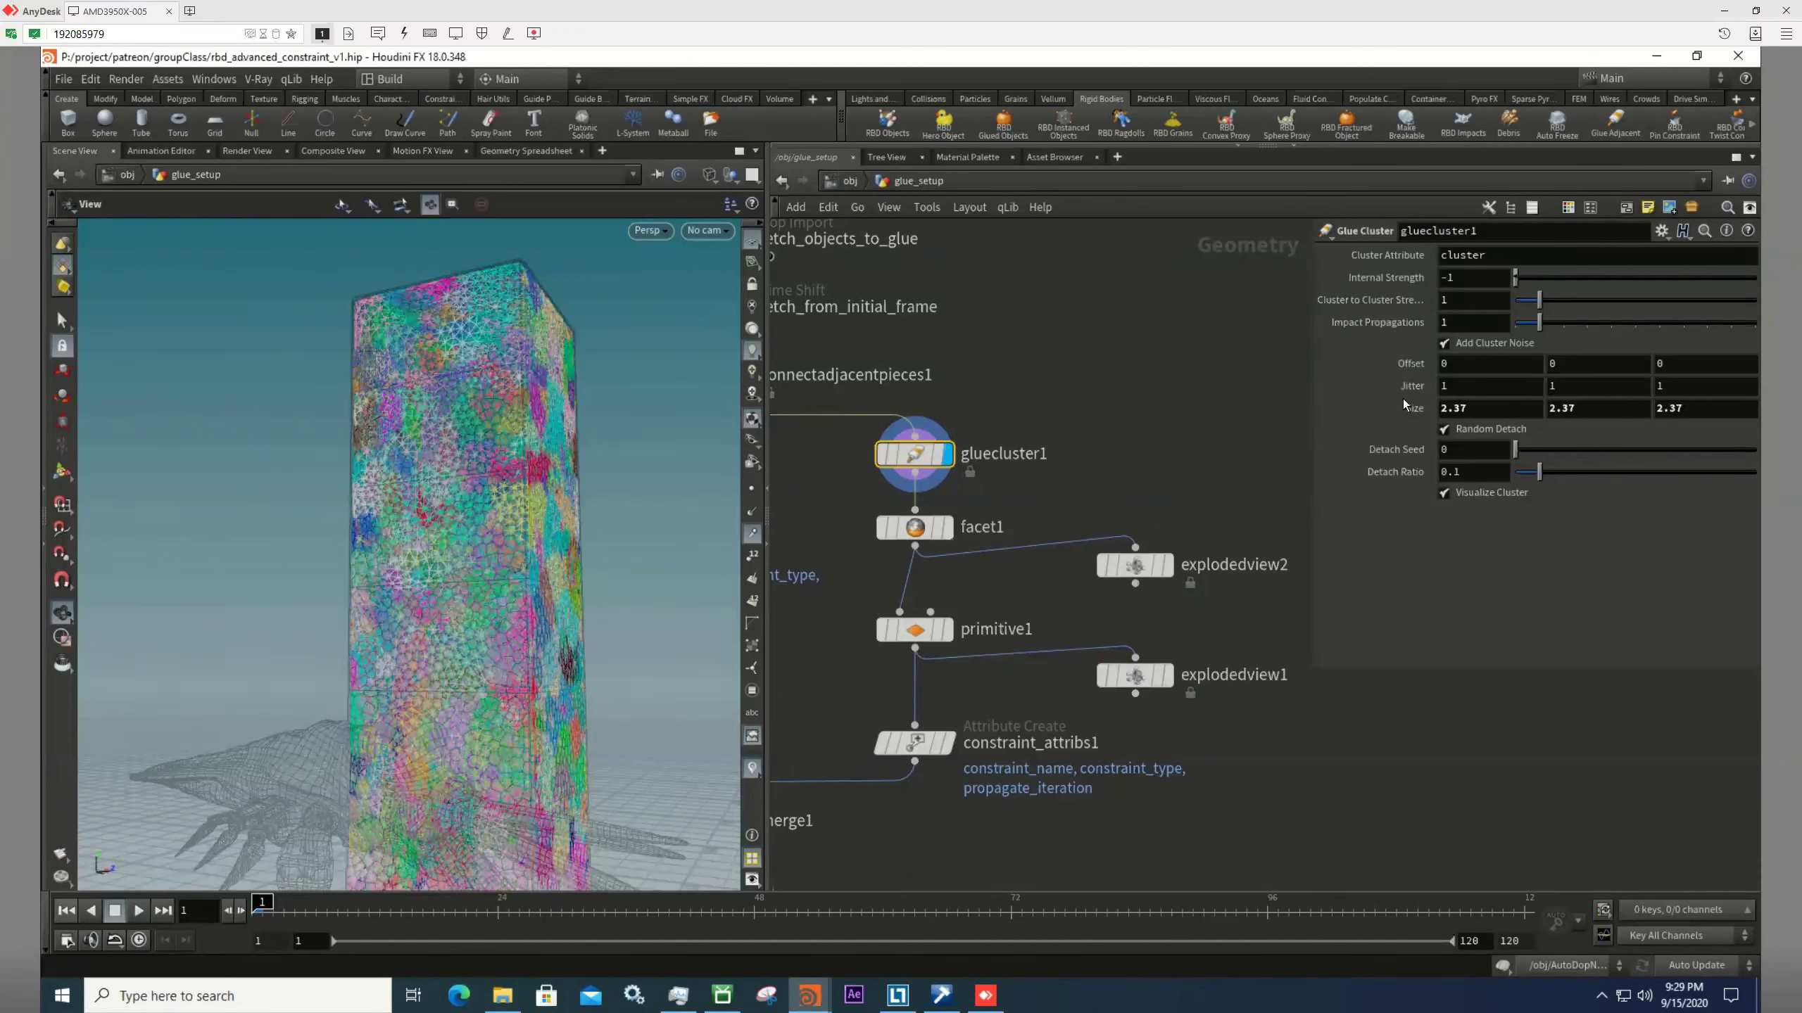
pyautogui.moveTo(1469, 368); pyautogui.dragTo(1341, 370, button='middle')
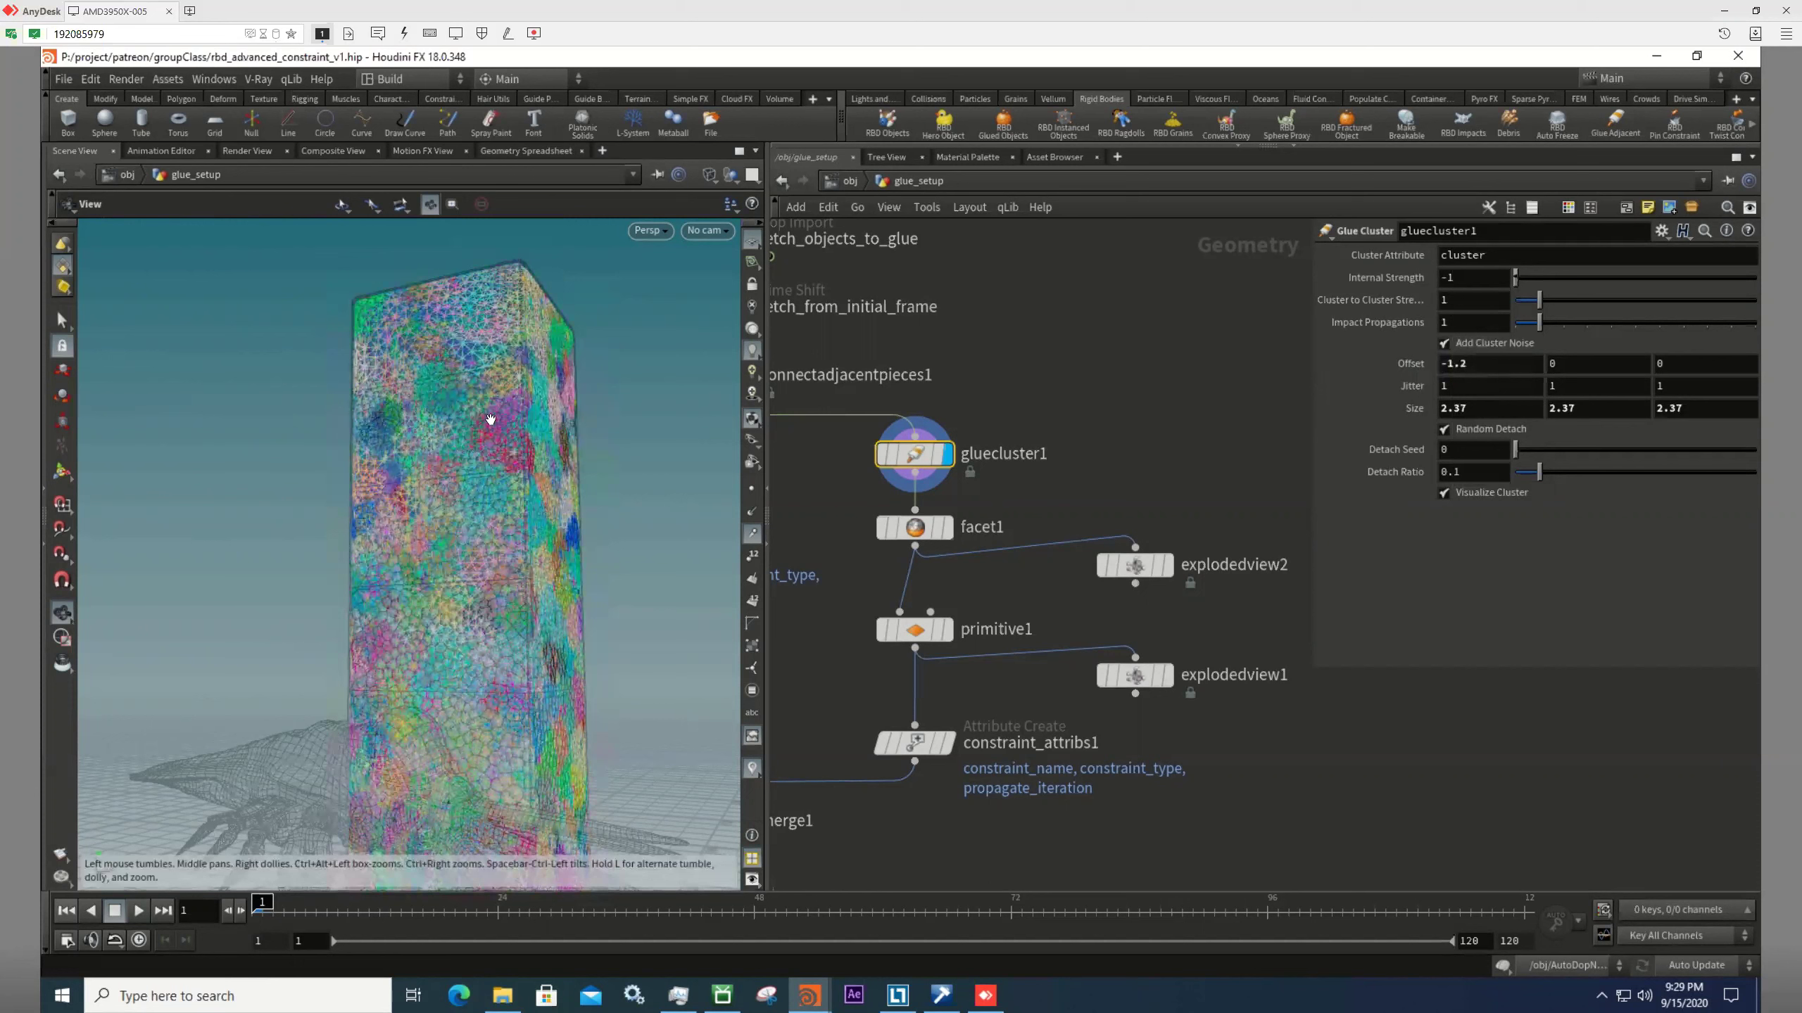
pyautogui.moveTo(1468, 363); pyautogui.dragTo(1487, 365, button='middle')
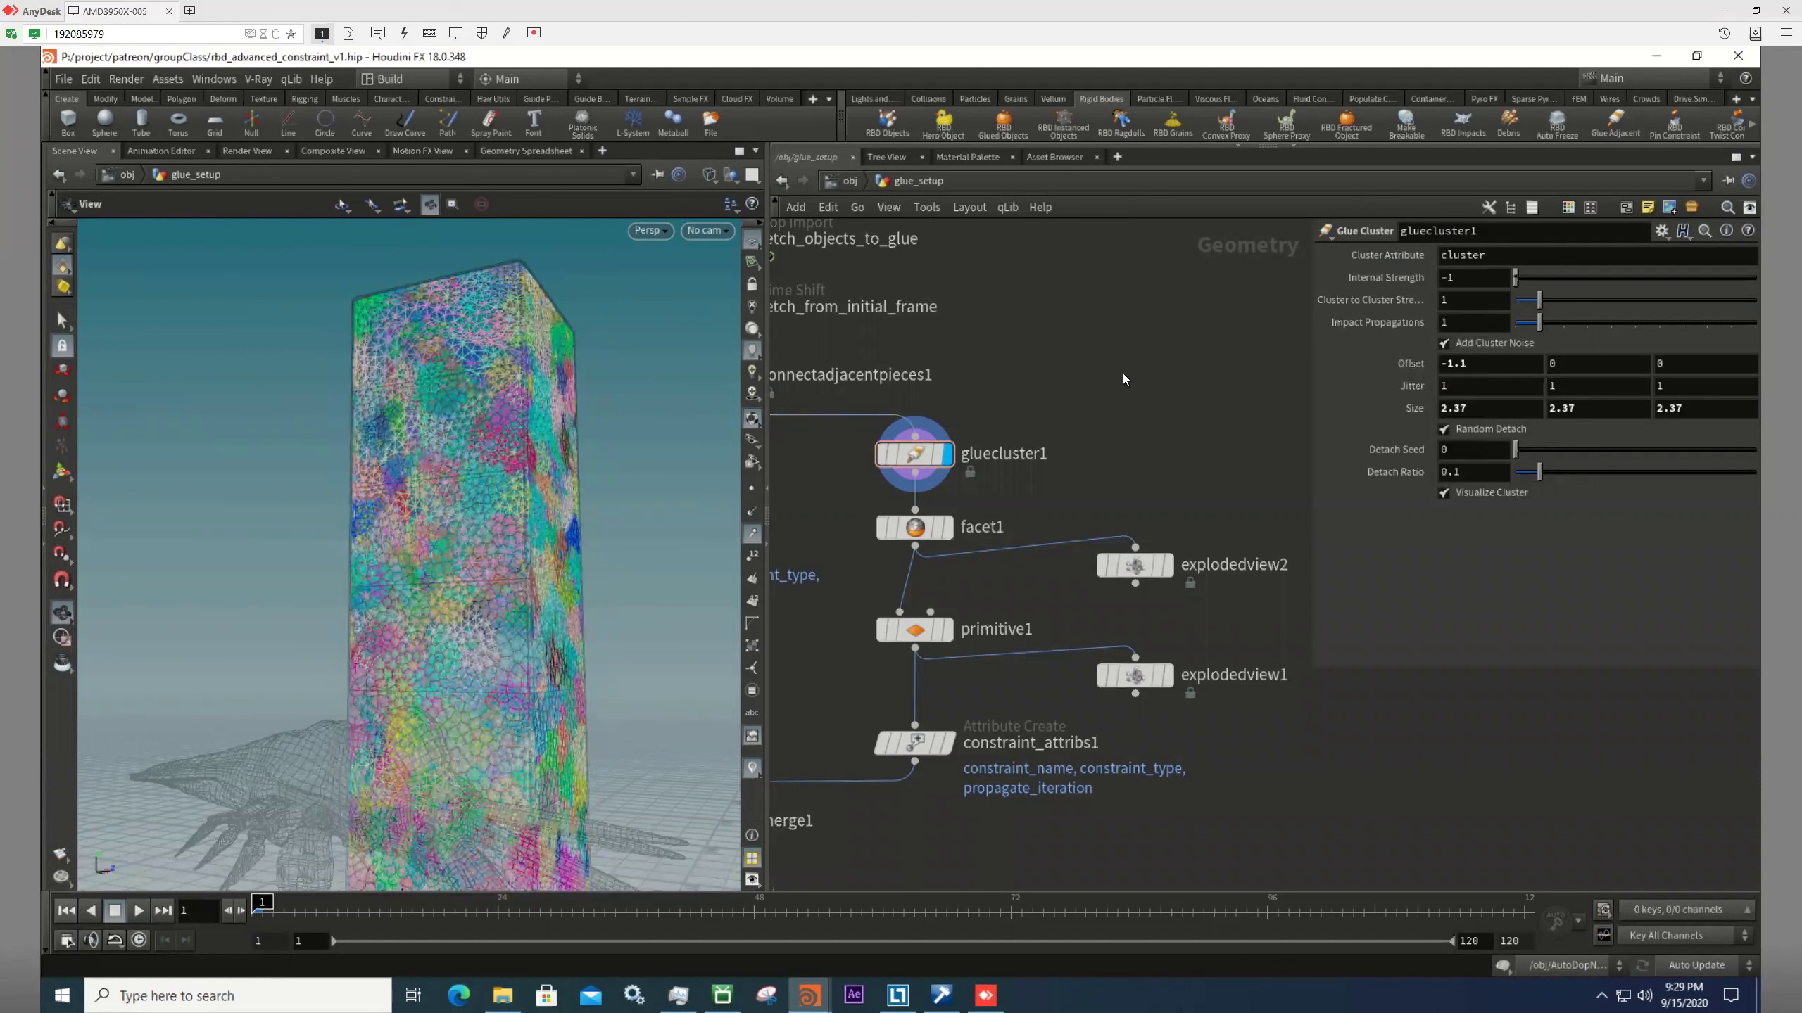
# Step: Move facet1 and downstream nodes lower for space, then reselect gluecluster1
pyautogui.scroll(-5, 1261, 795)
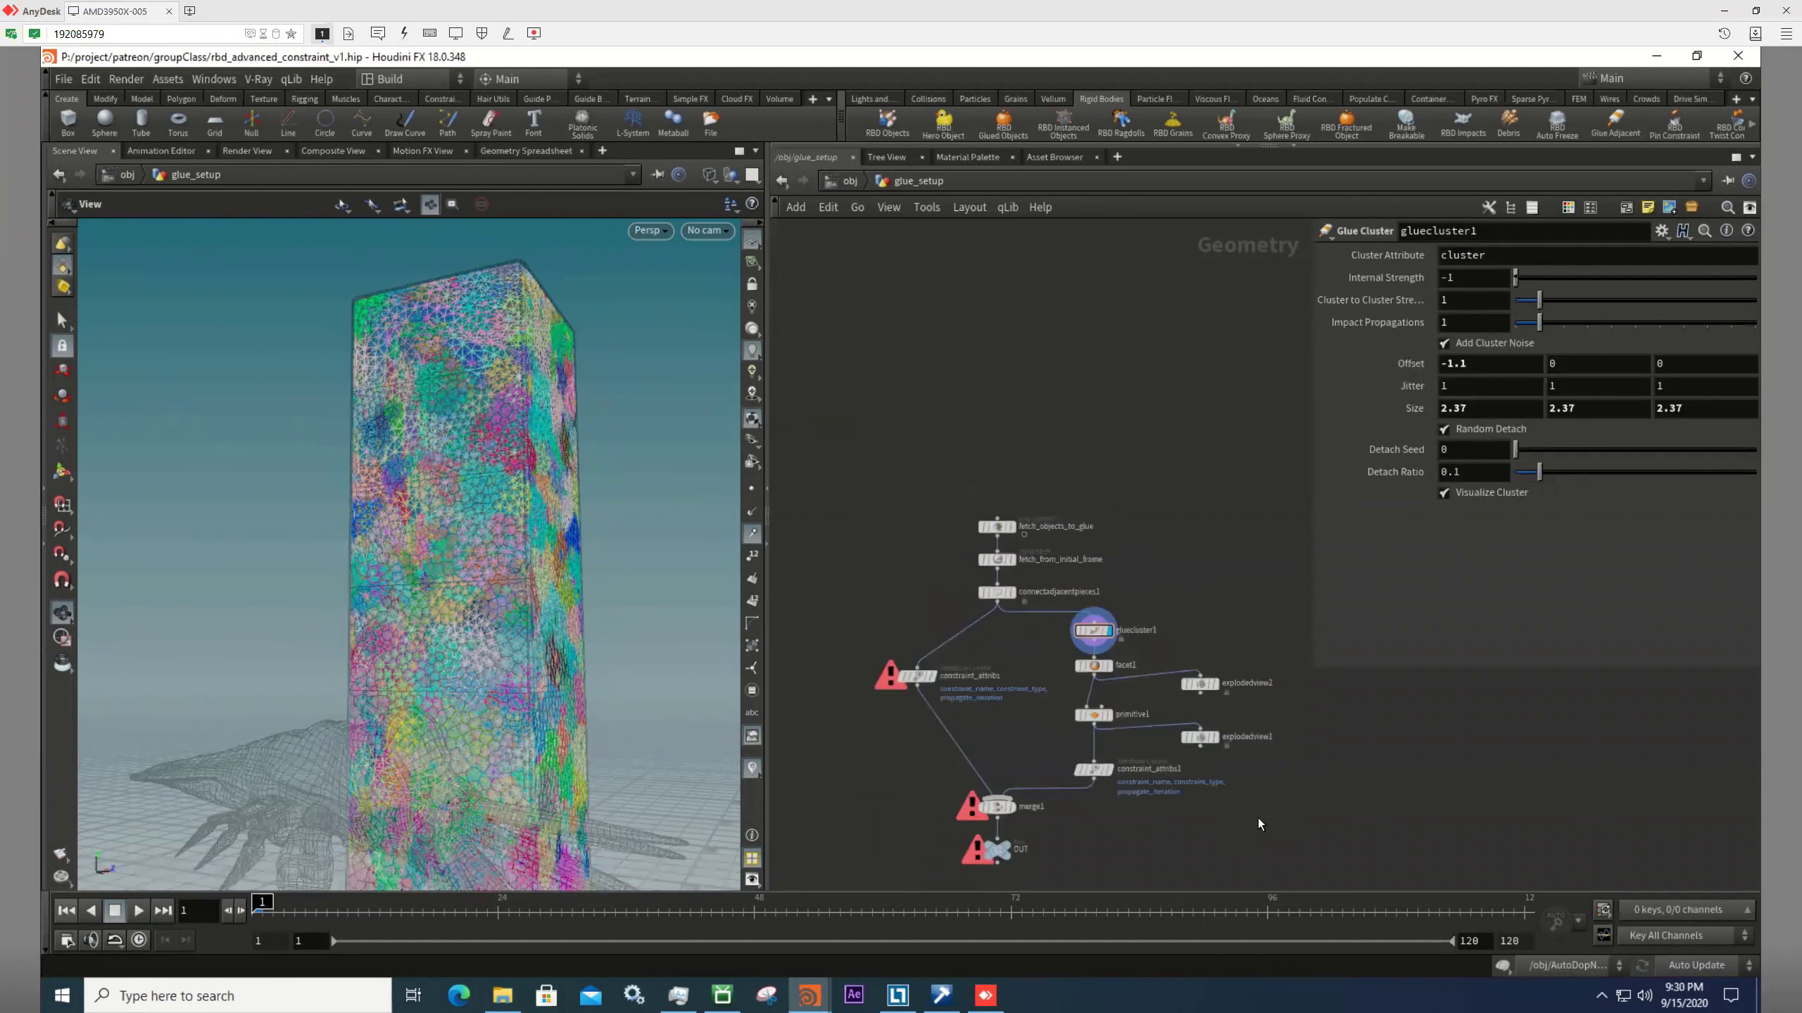
pyautogui.moveTo(1258, 819); pyautogui.dragTo(1123, 617, button='middle')
pyautogui.keyDown('shift'); pyautogui.moveTo(959, 462); pyautogui.dragTo(963, 556); pyautogui.keyUp('shift')
pyautogui.scroll(3, 1002, 469)
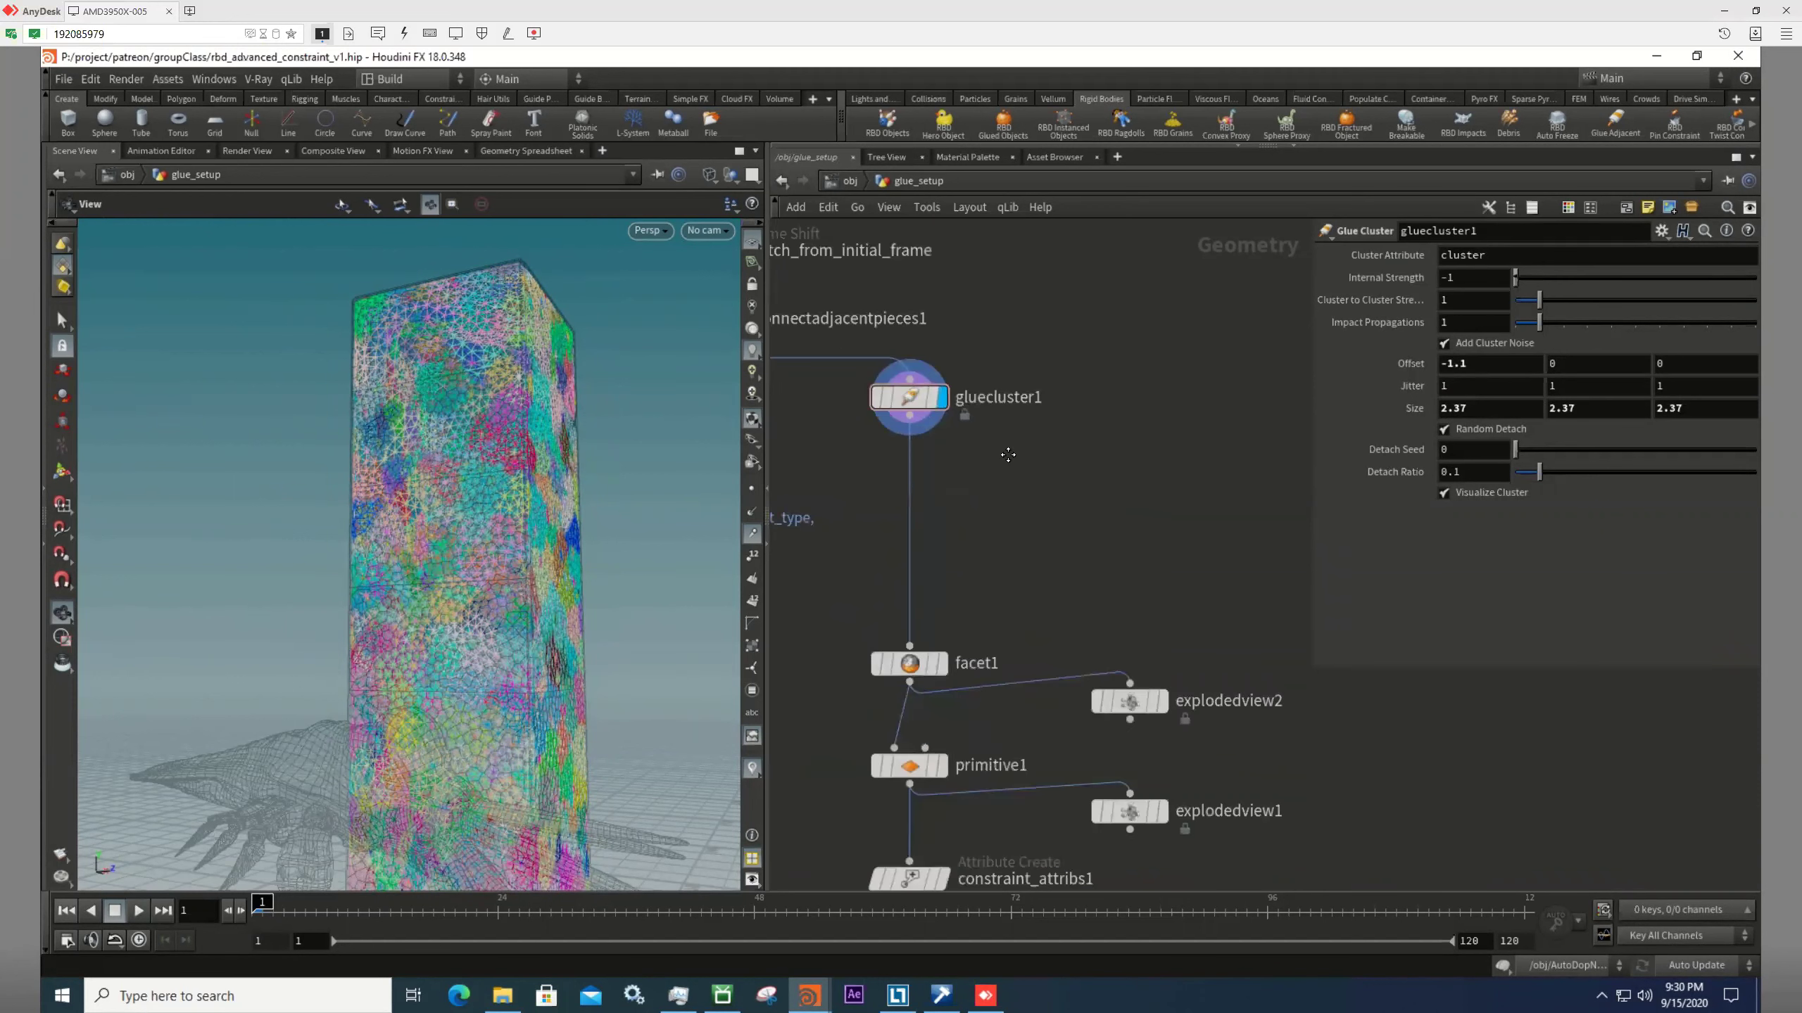
pyautogui.scroll(2, 988, 446)
pyautogui.scroll(2, 442, 402)
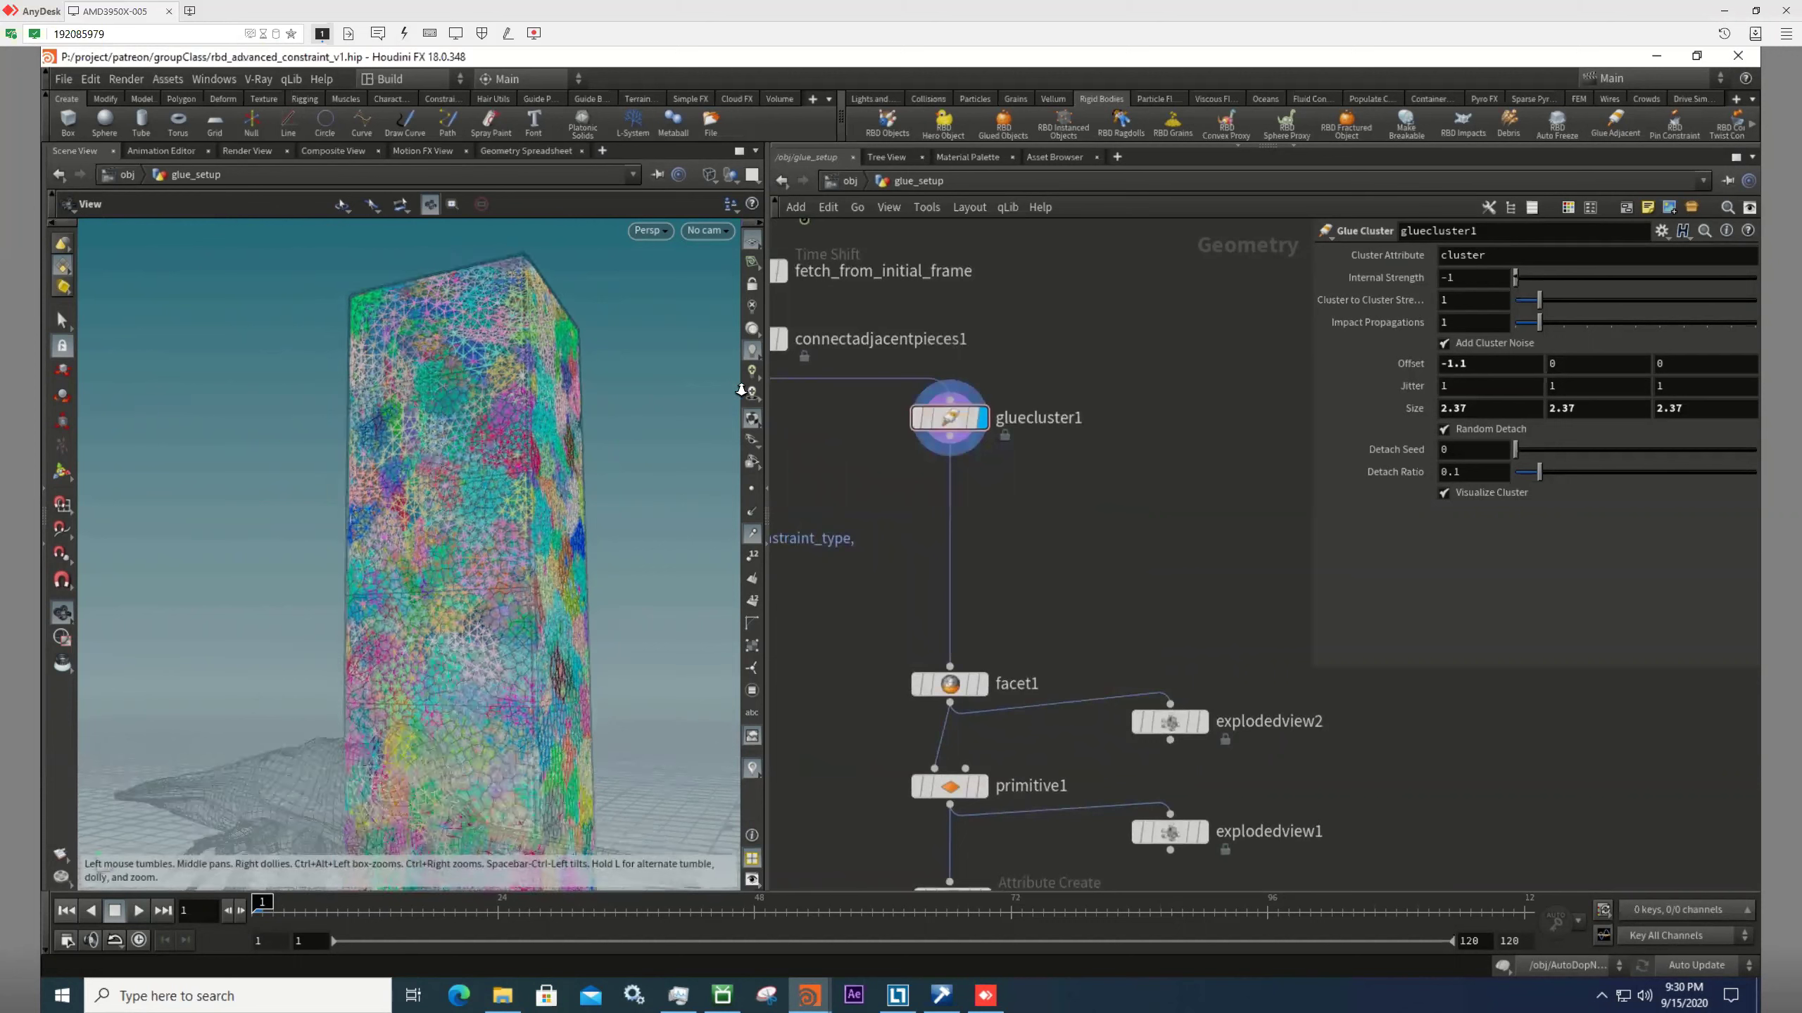
pyautogui.scroll(4, 553, 398)
pyautogui.scroll(3, 539, 426)
pyautogui.scroll(3, 525, 497)
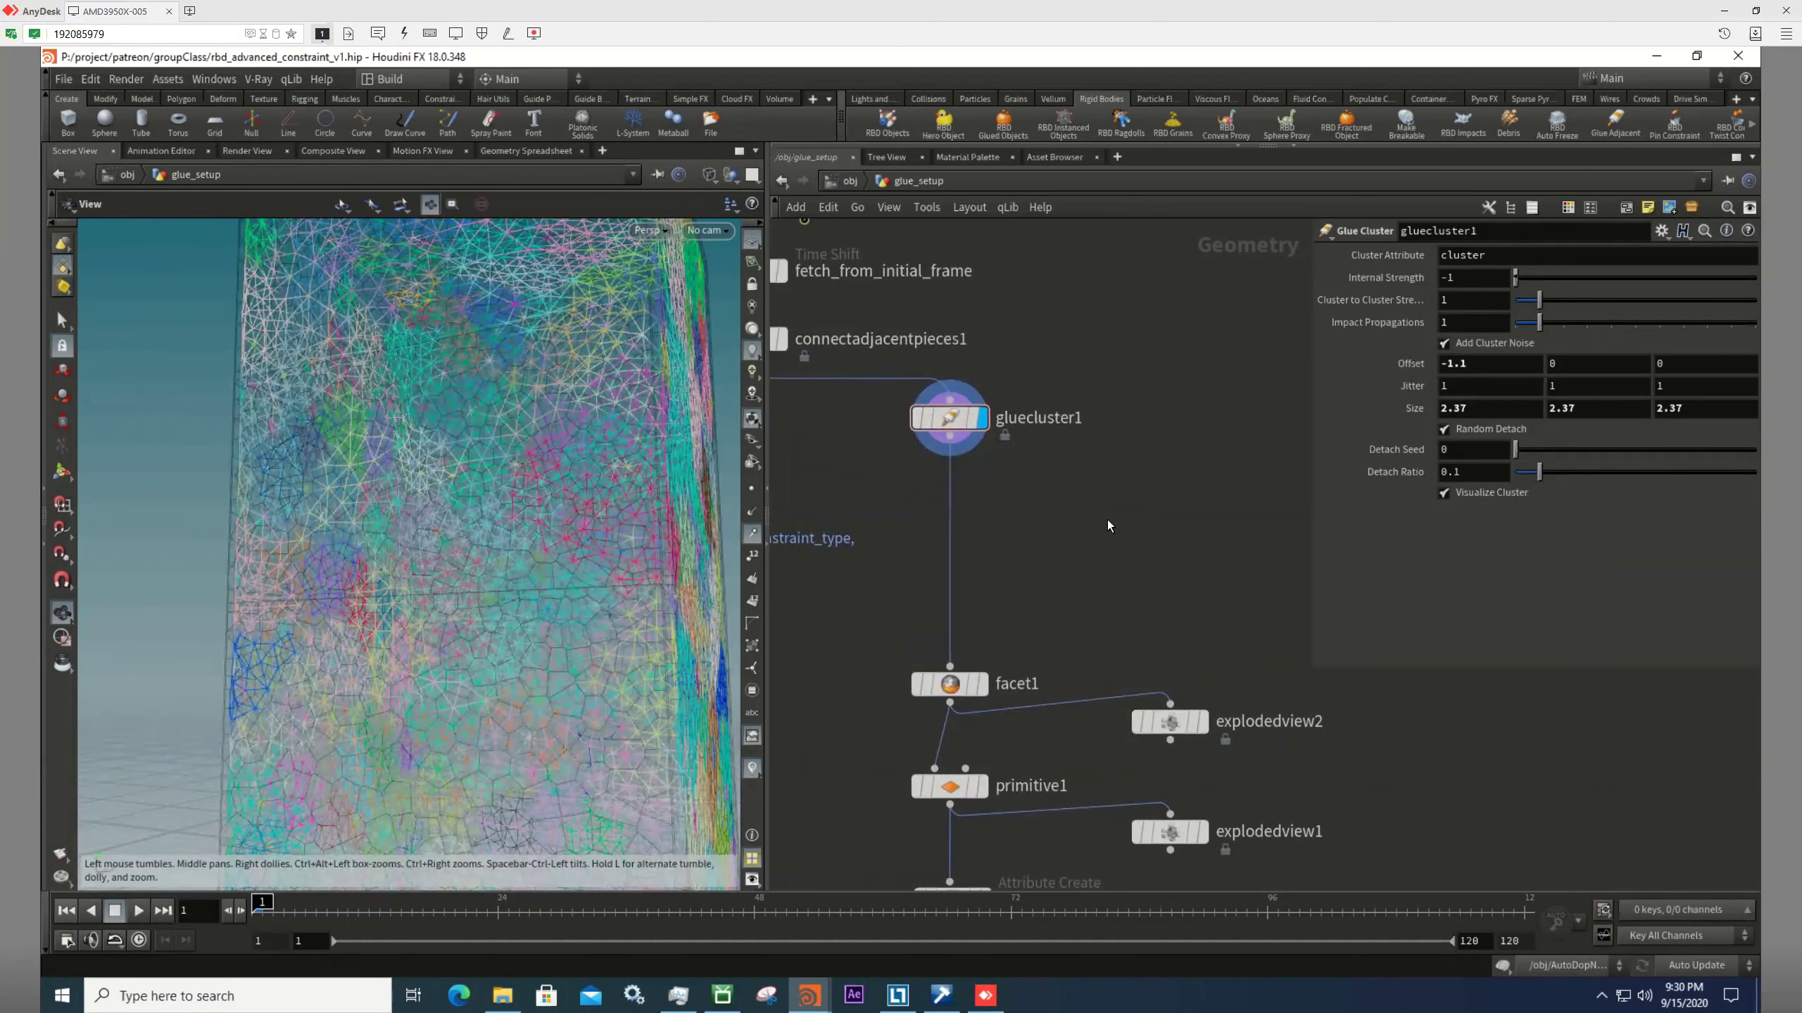
pyautogui.click(949, 419)
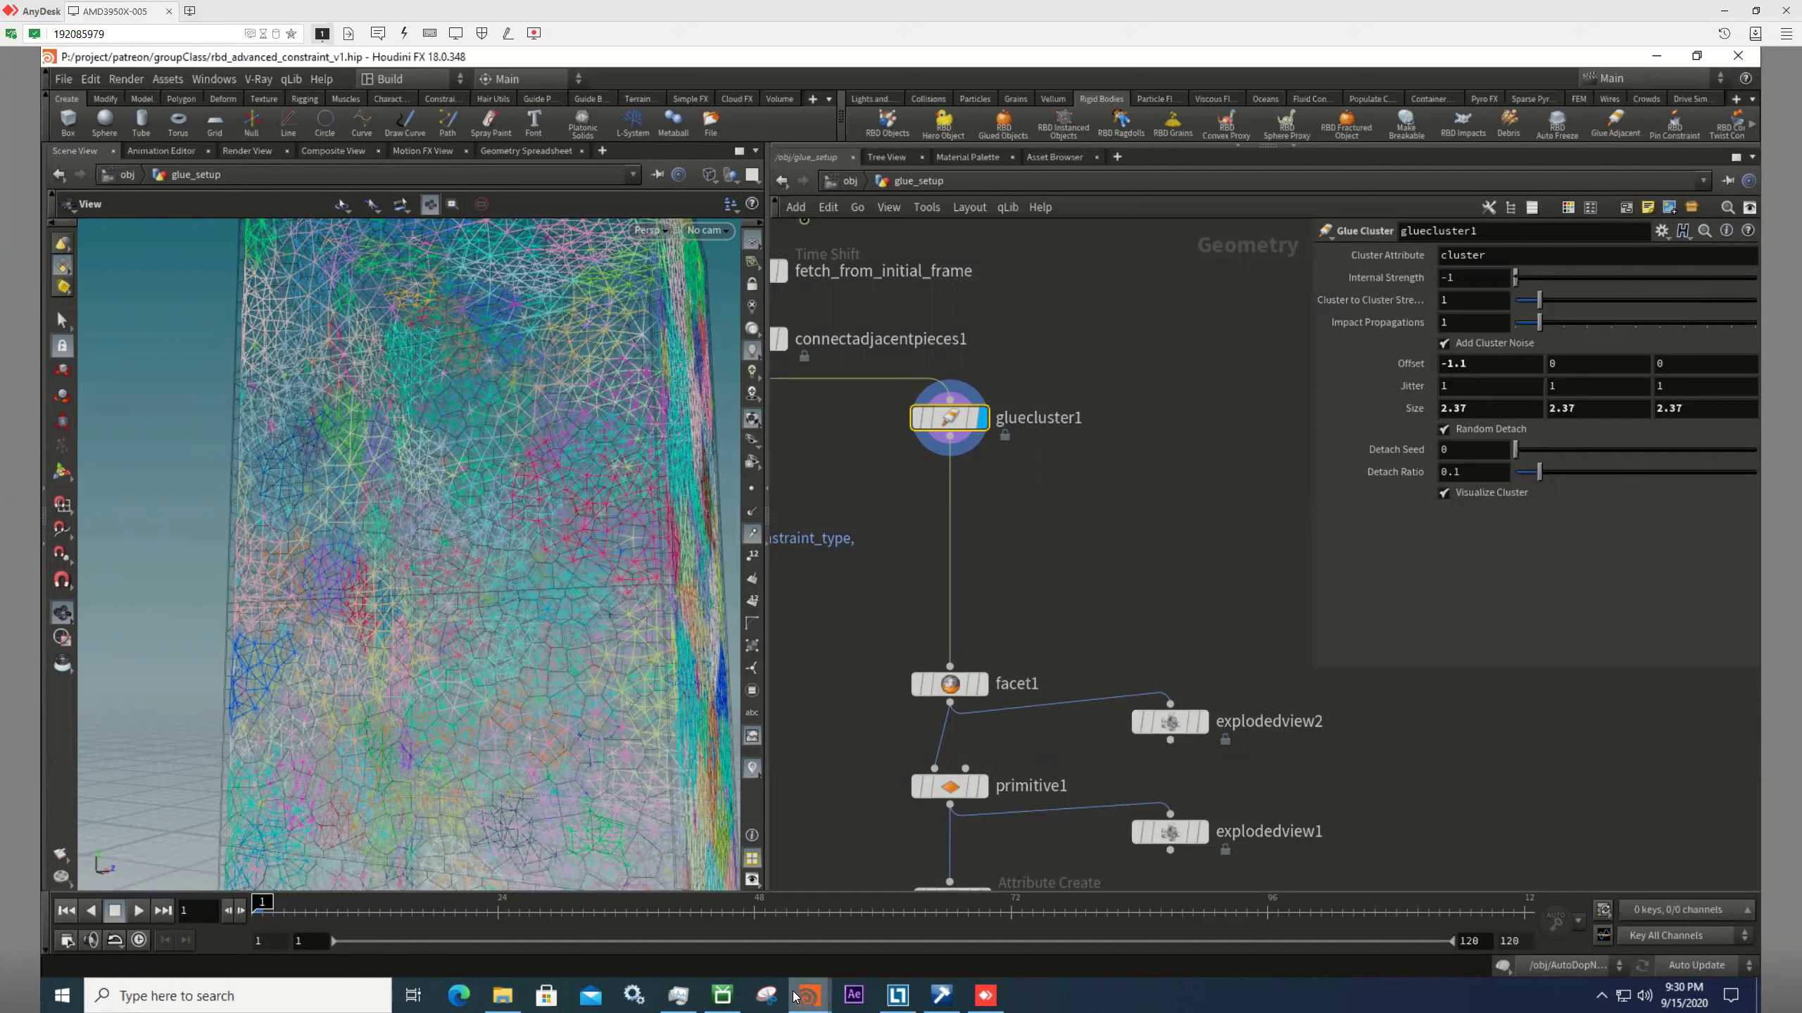
pyautogui.click(774, 995)
pyautogui.click(803, 262)
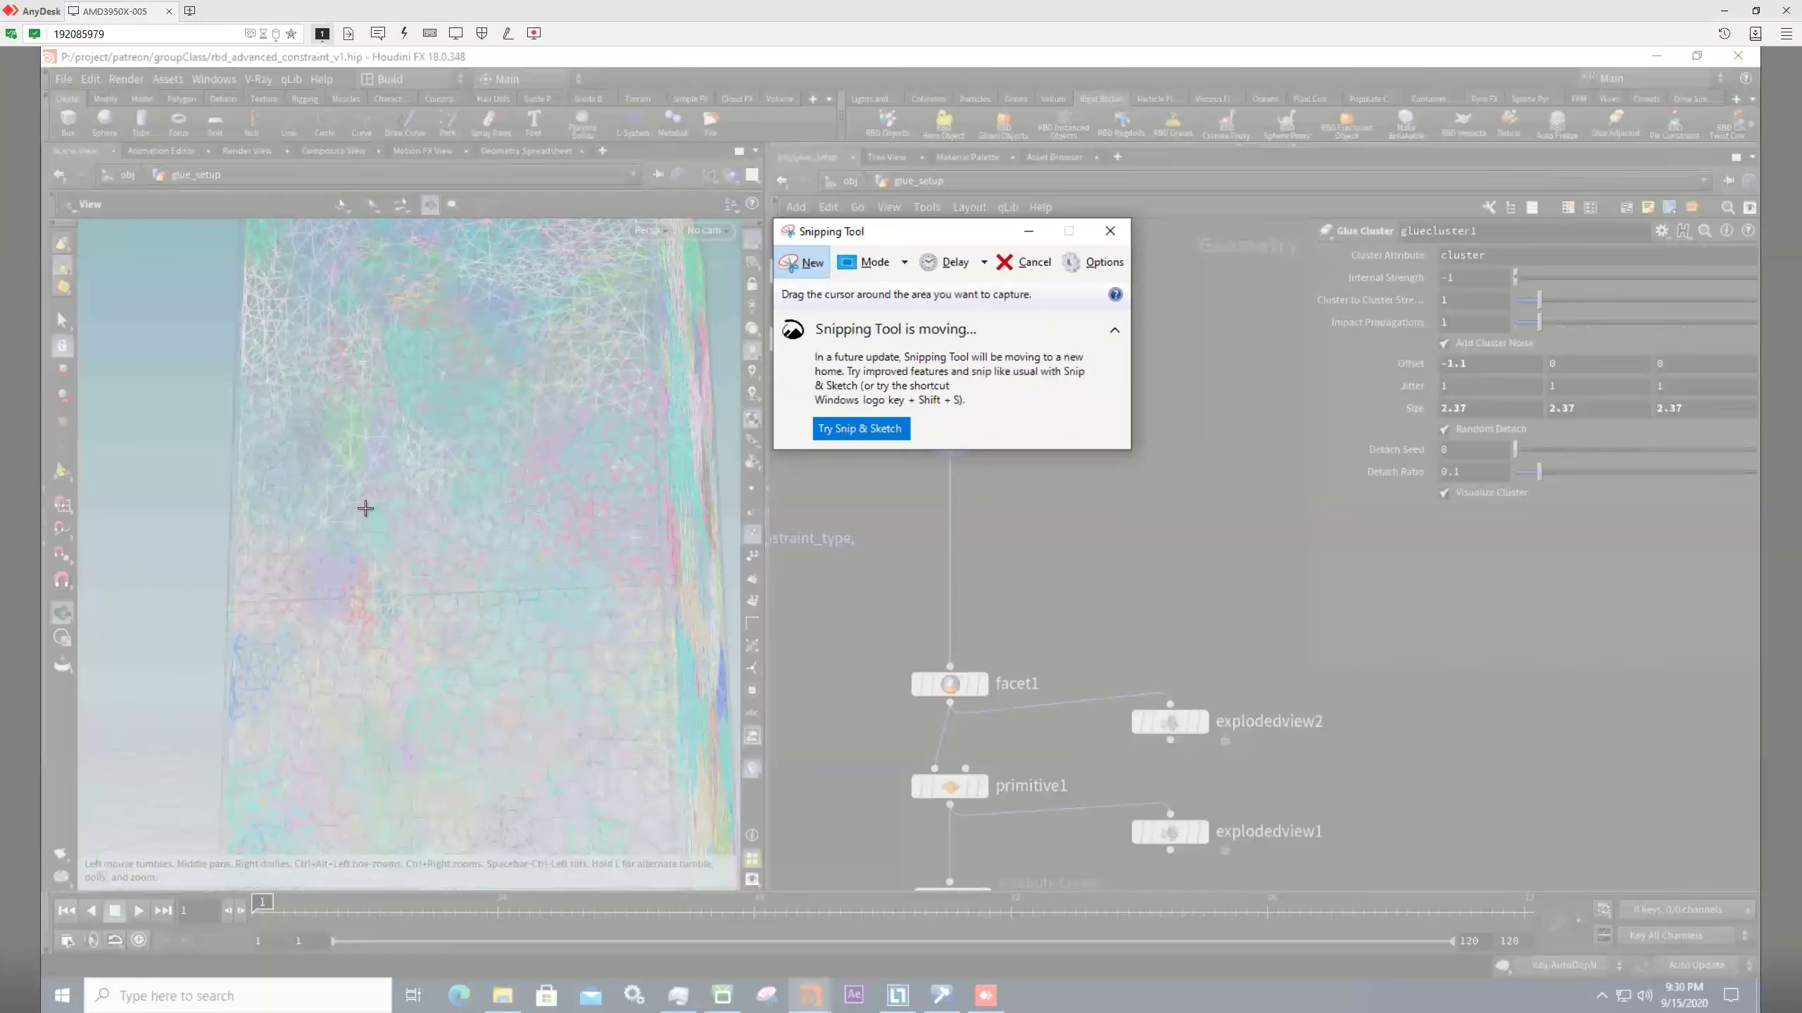
pyautogui.moveTo(144, 231); pyautogui.dragTo(706, 833)
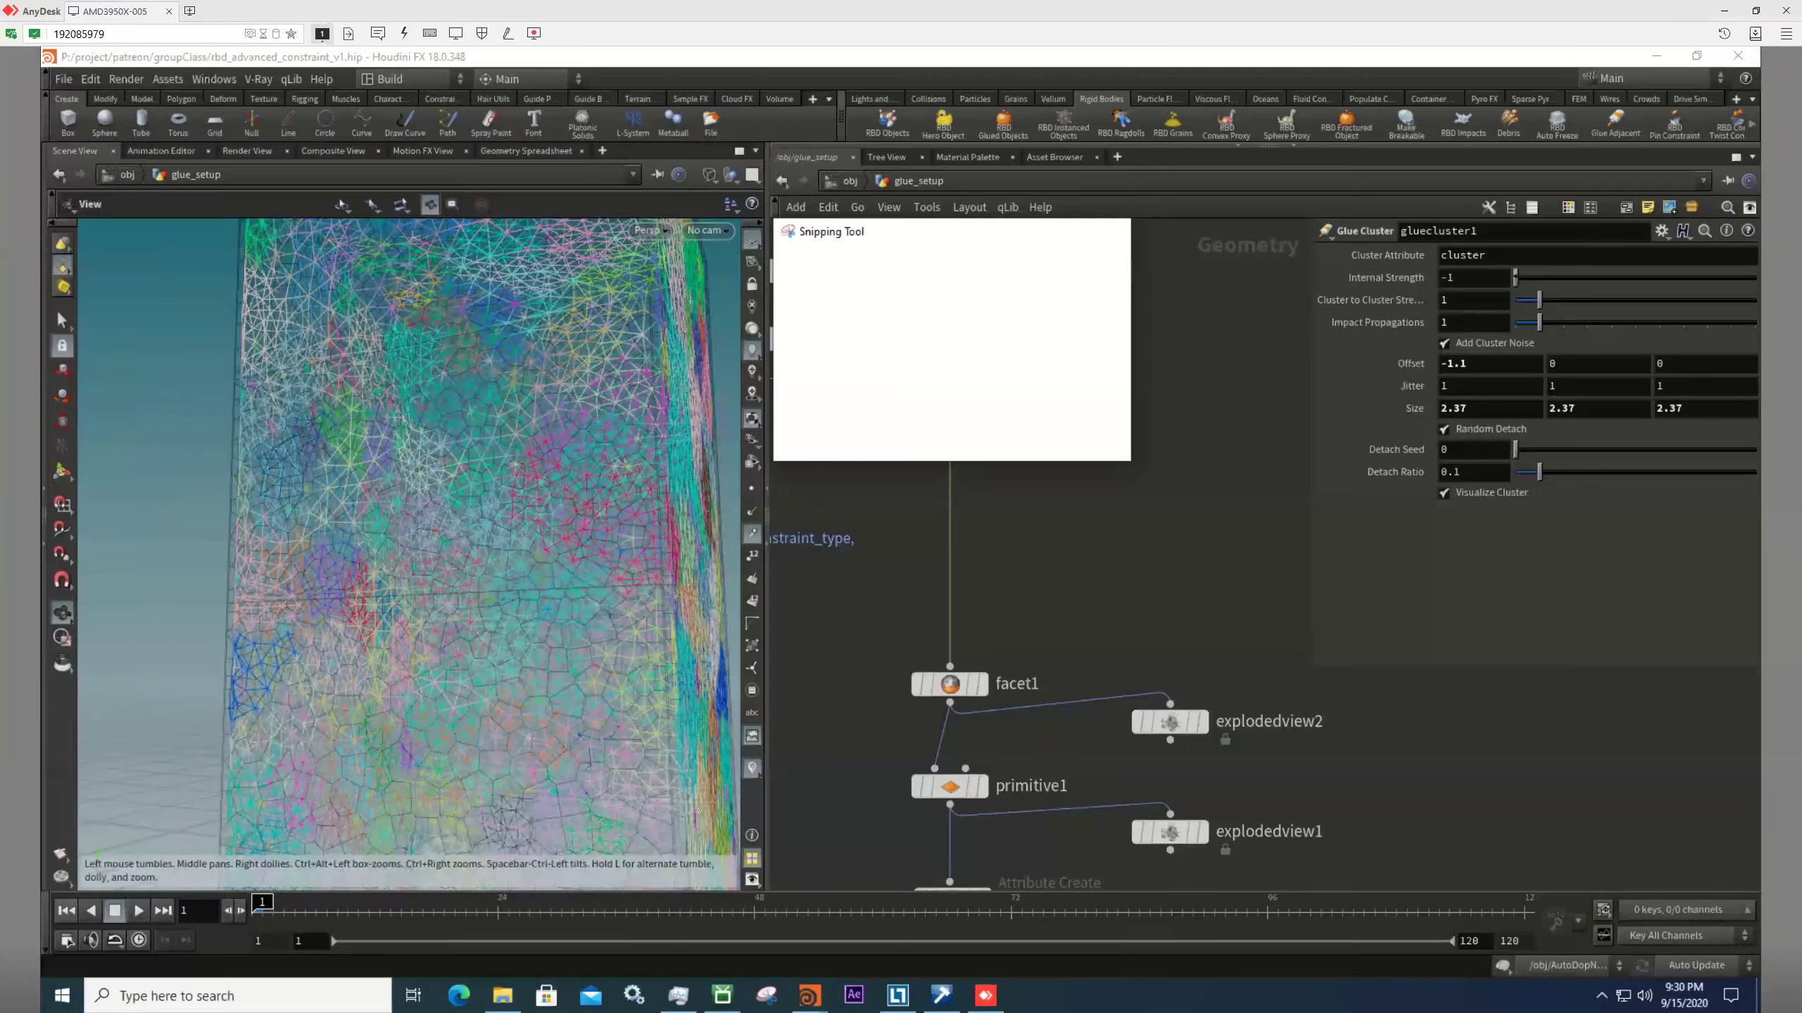
pyautogui.moveTo(220, 516)
pyautogui.mouseDown()
pyautogui.moveTo(301, 599)
pyautogui.moveTo(229, 518)
pyautogui.mouseUp()
pyautogui.moveTo(238, 589); pyautogui.dragTo(255, 625)
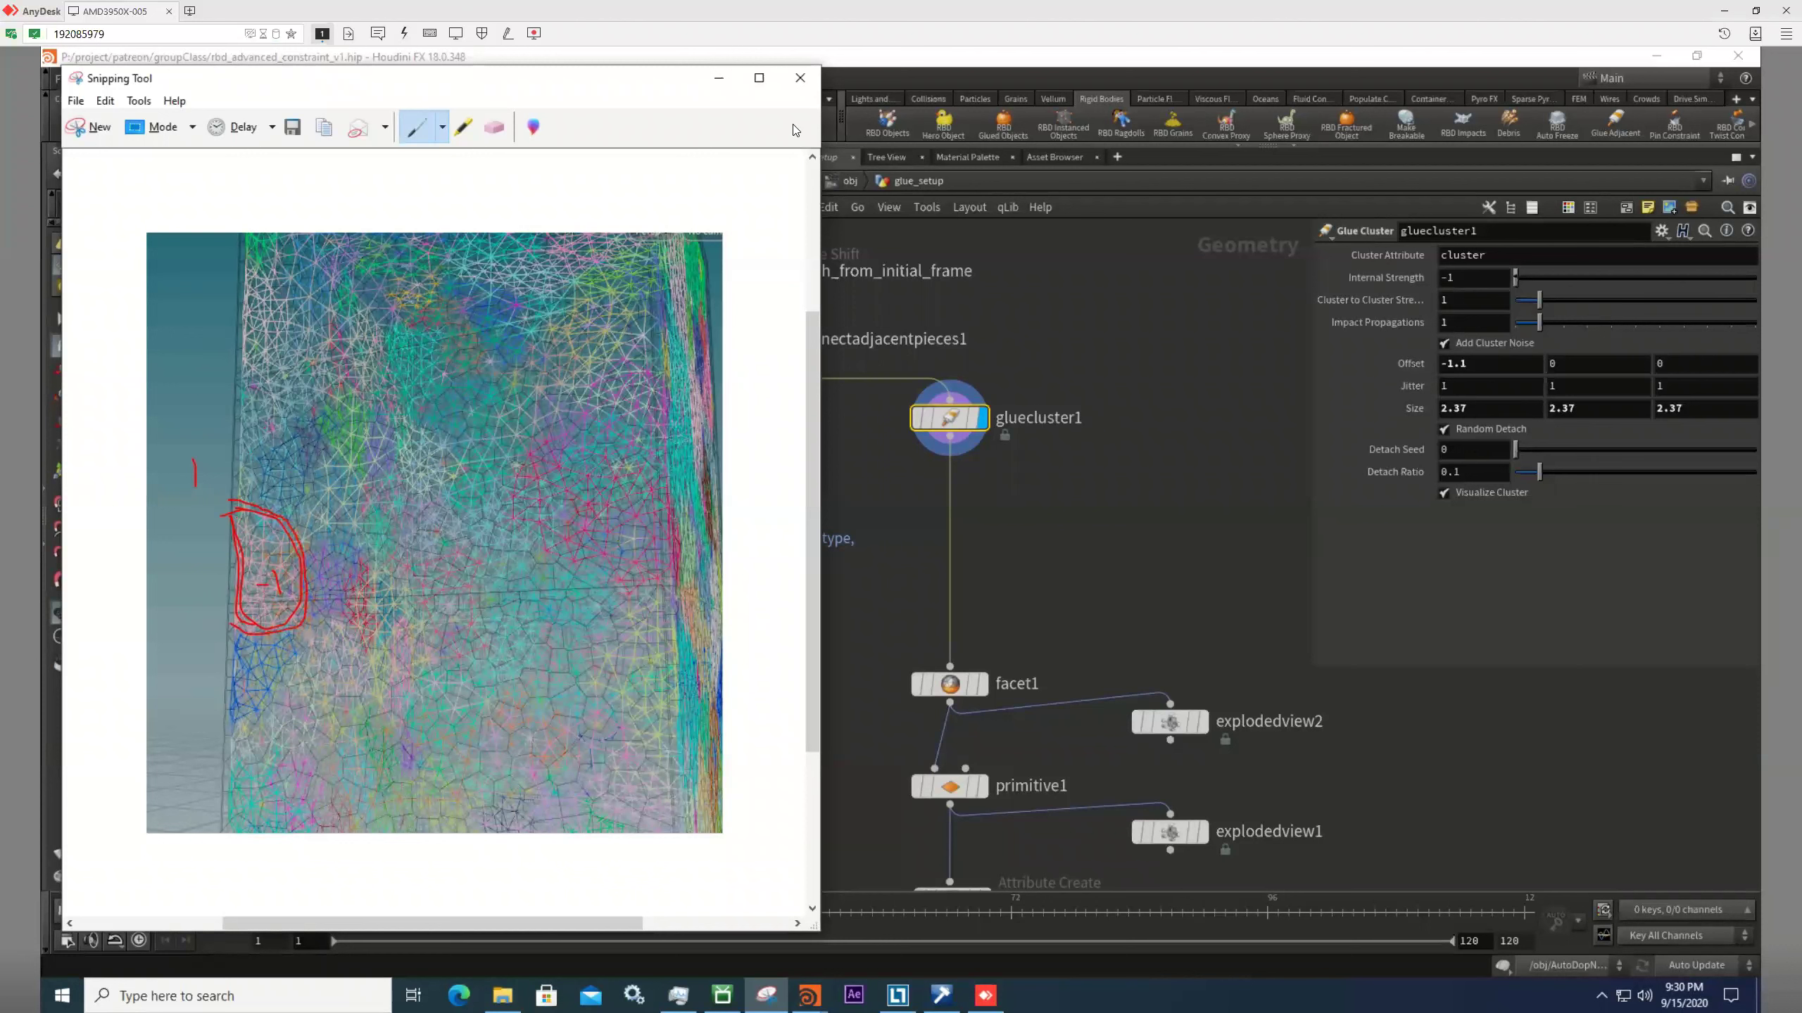
pyautogui.click(800, 78)
pyautogui.click(808, 995)
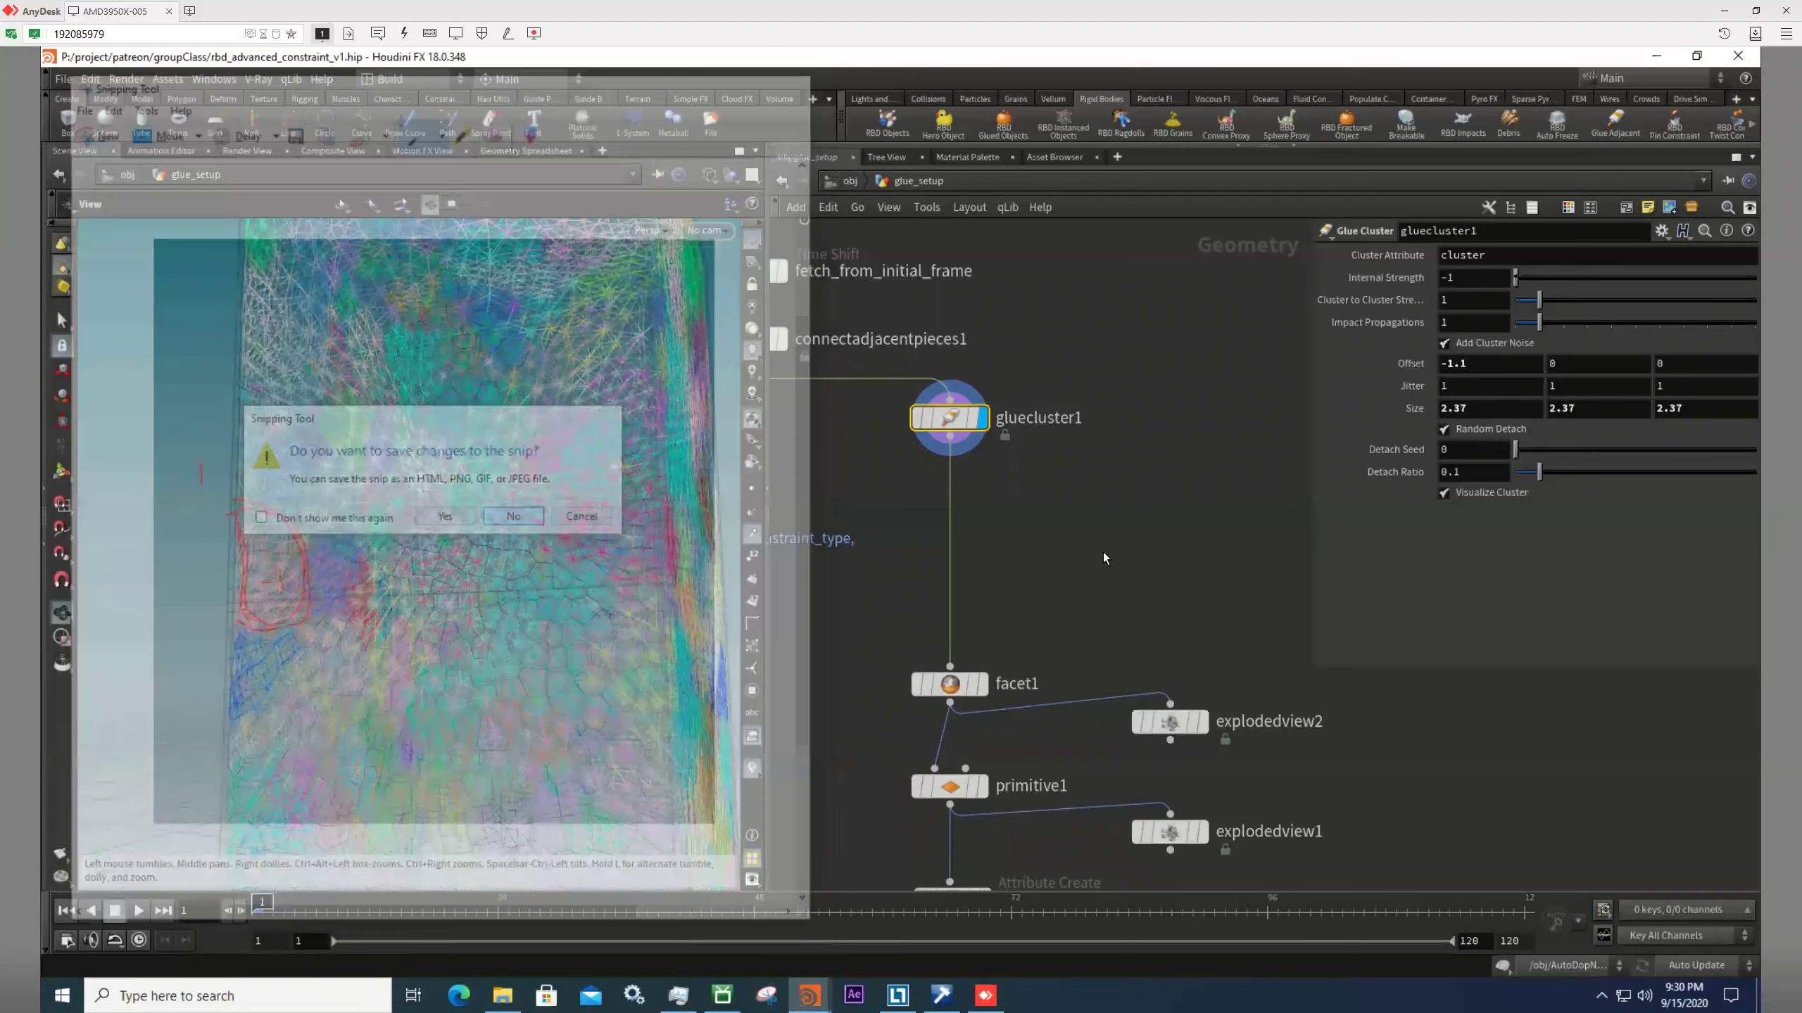
# Step: Insert a Blast node on the gluecluster1–facet1 wire and display its result
pyautogui.press('Tab')
pyautogui.write('blast')
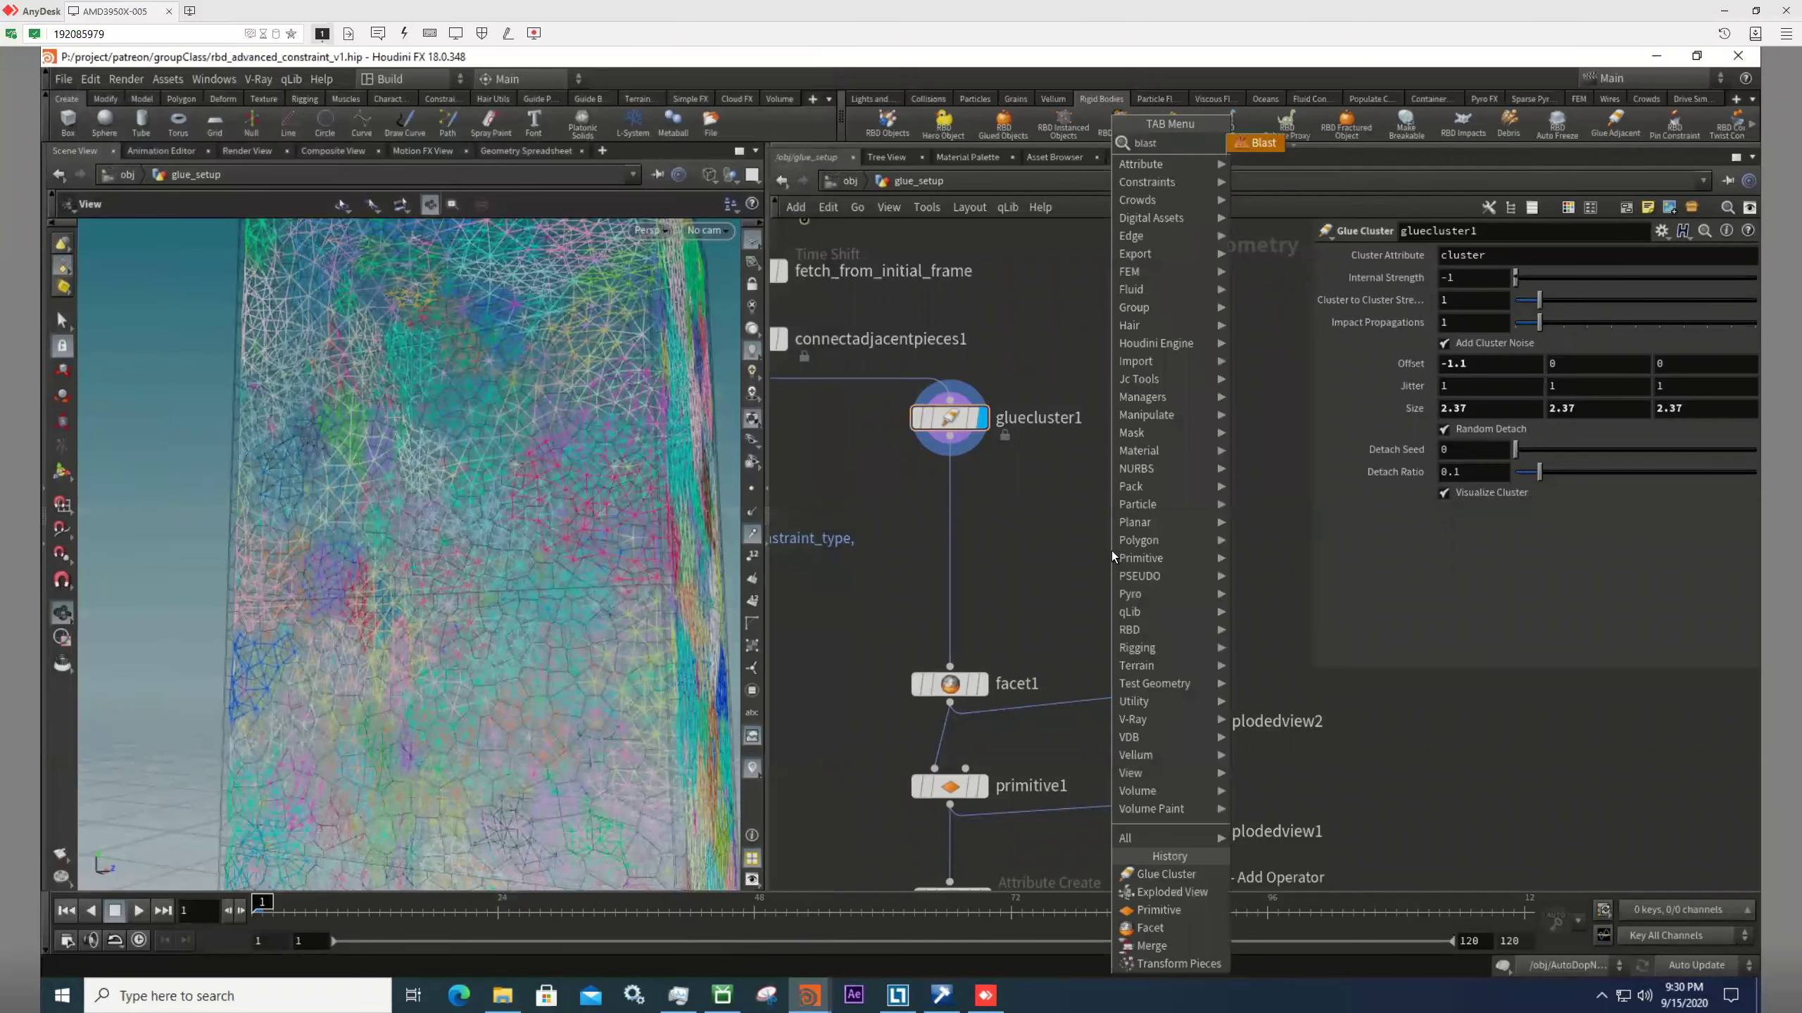
pyautogui.press('Return')
pyautogui.click(972, 537)
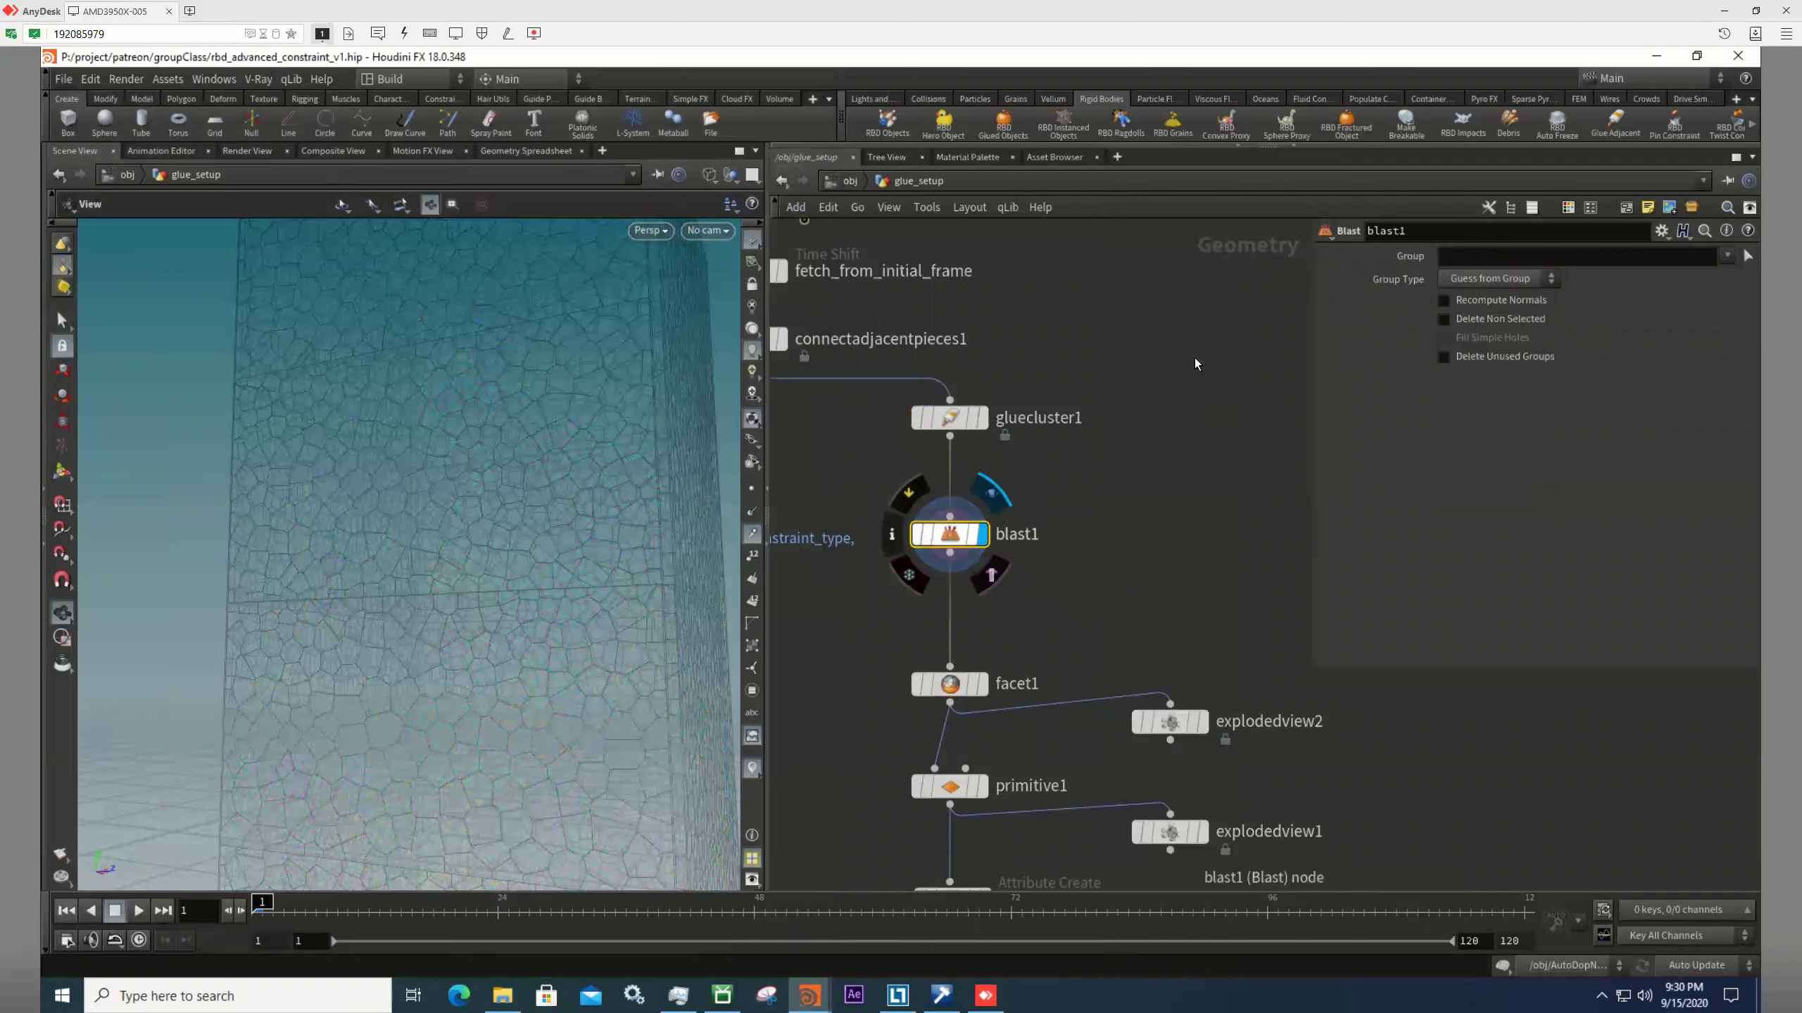
pyautogui.click(981, 418)
pyautogui.click(1497, 257)
pyautogui.click(982, 533)
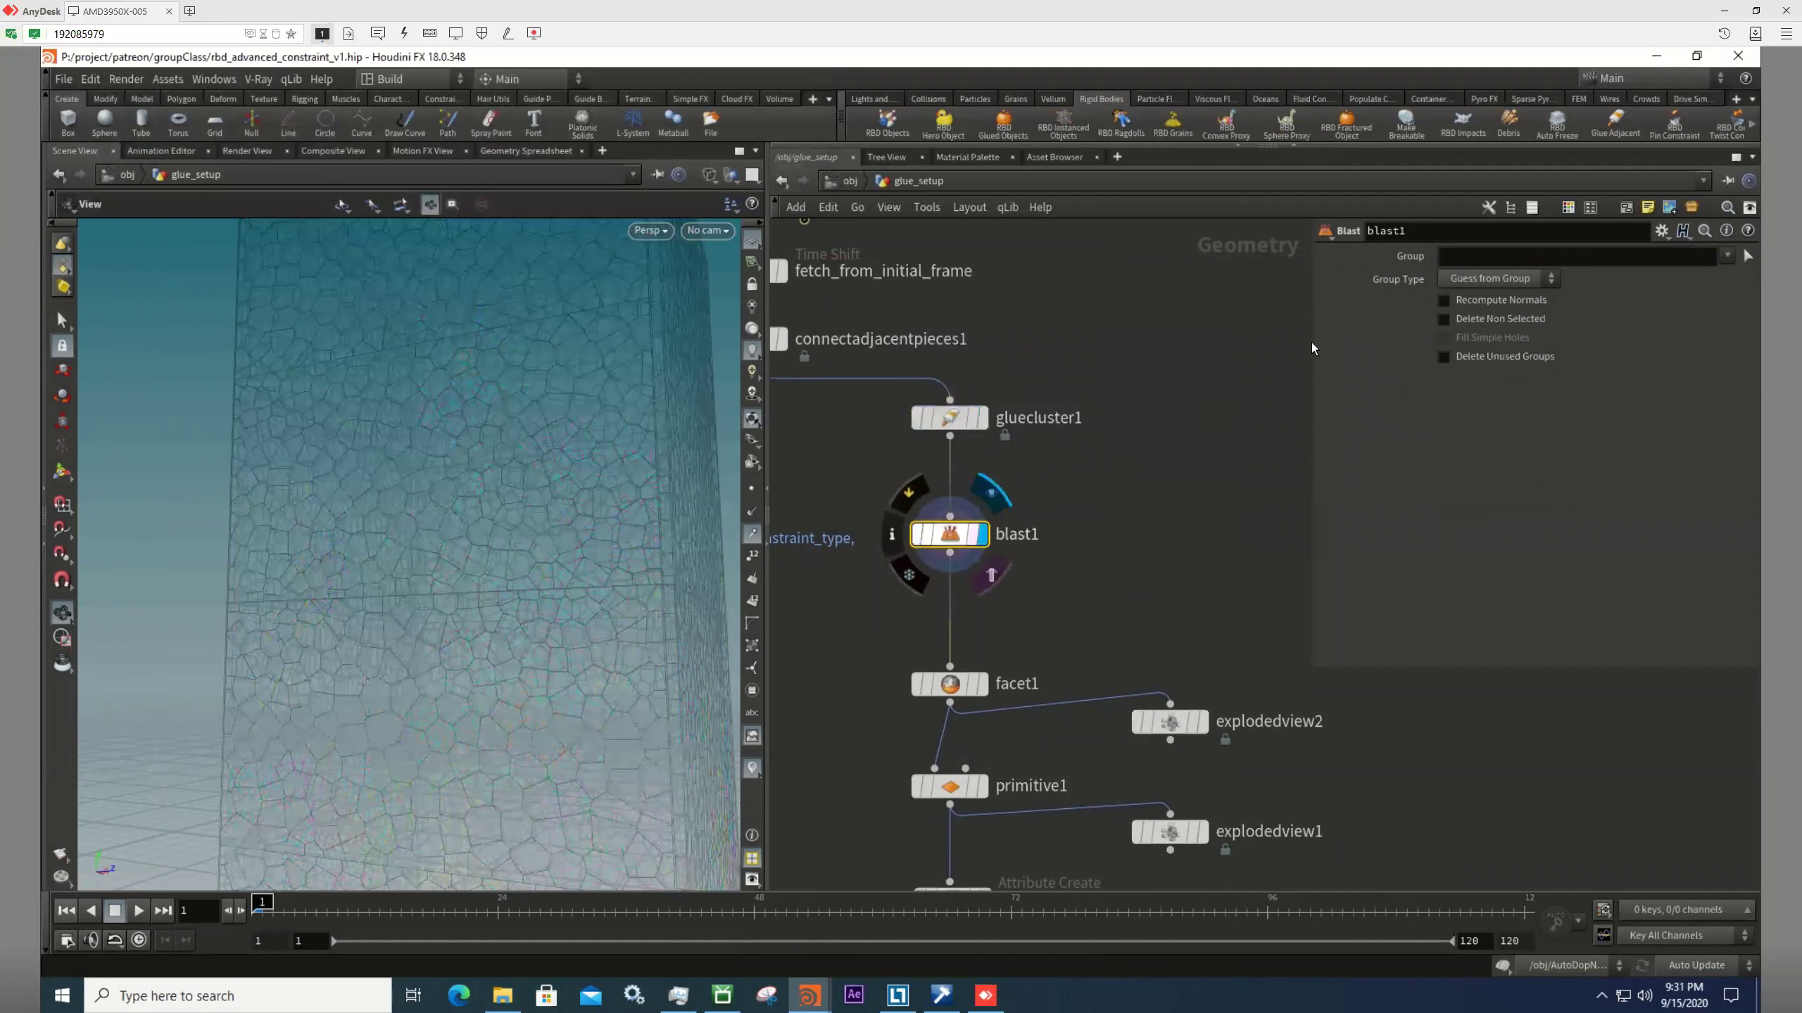
pyautogui.write('@strength')
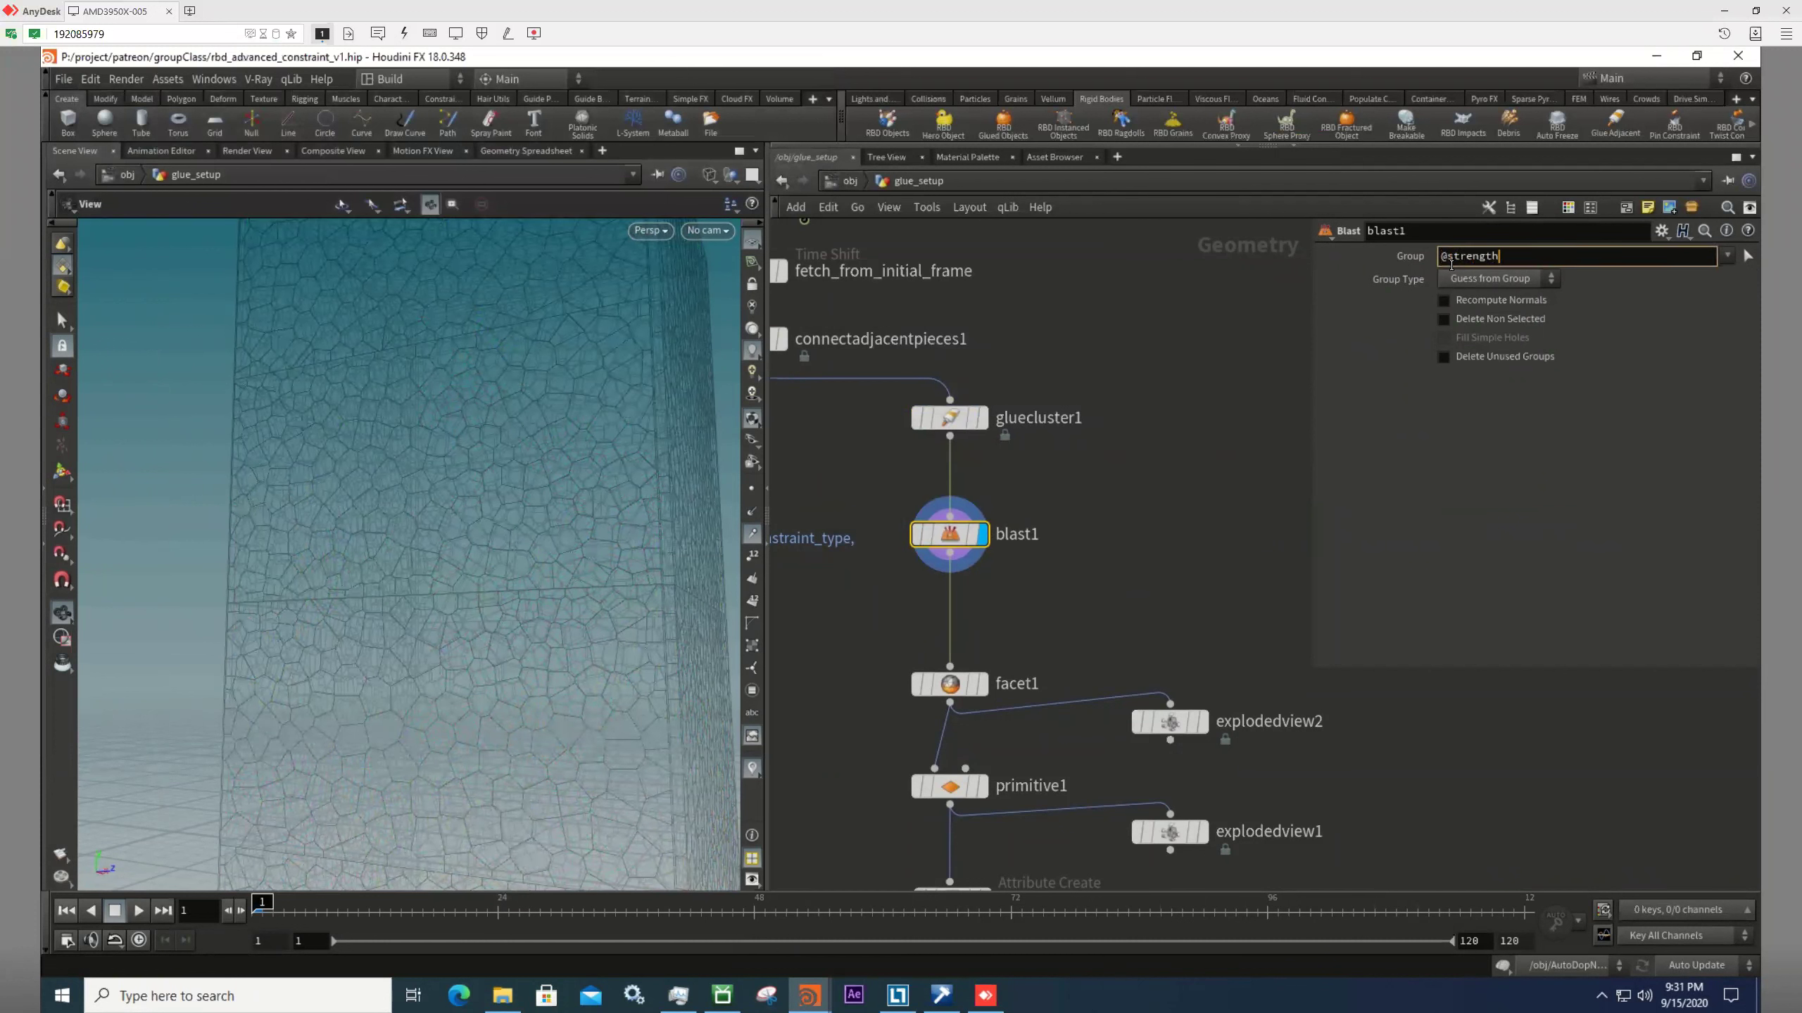
pyautogui.click(981, 418)
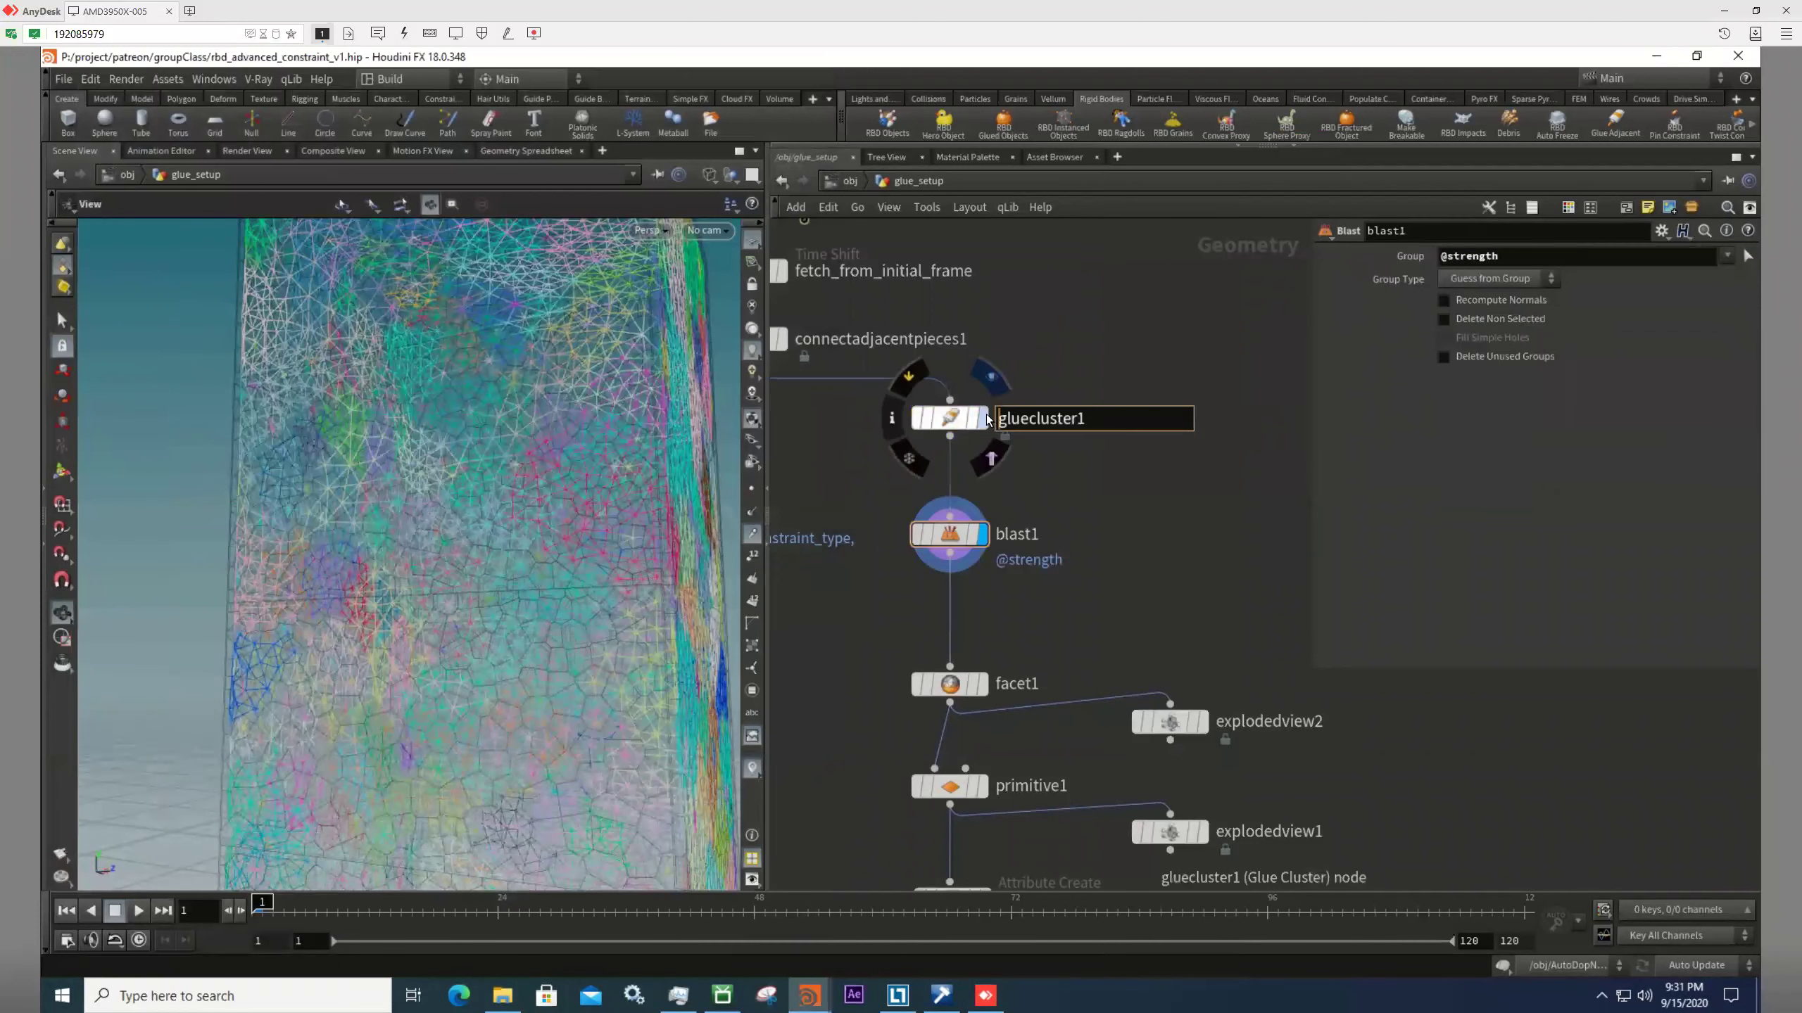
pyautogui.click(894, 418)
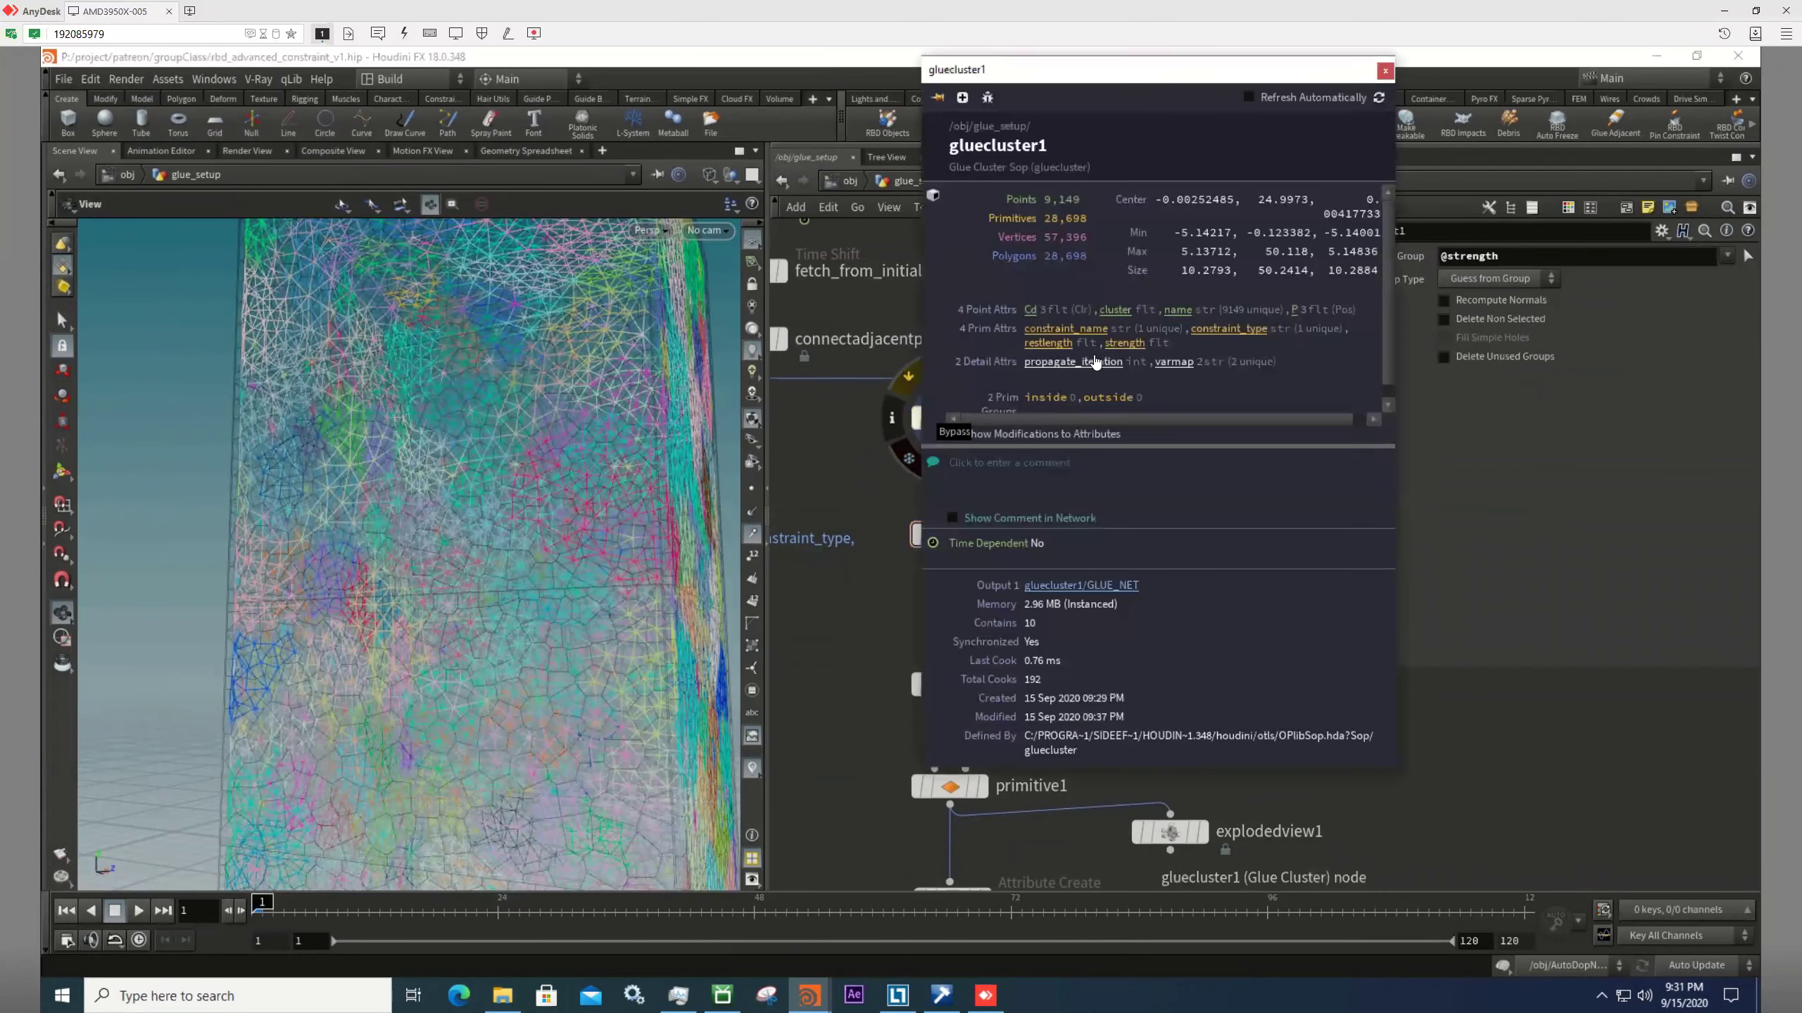
pyautogui.click(1385, 72)
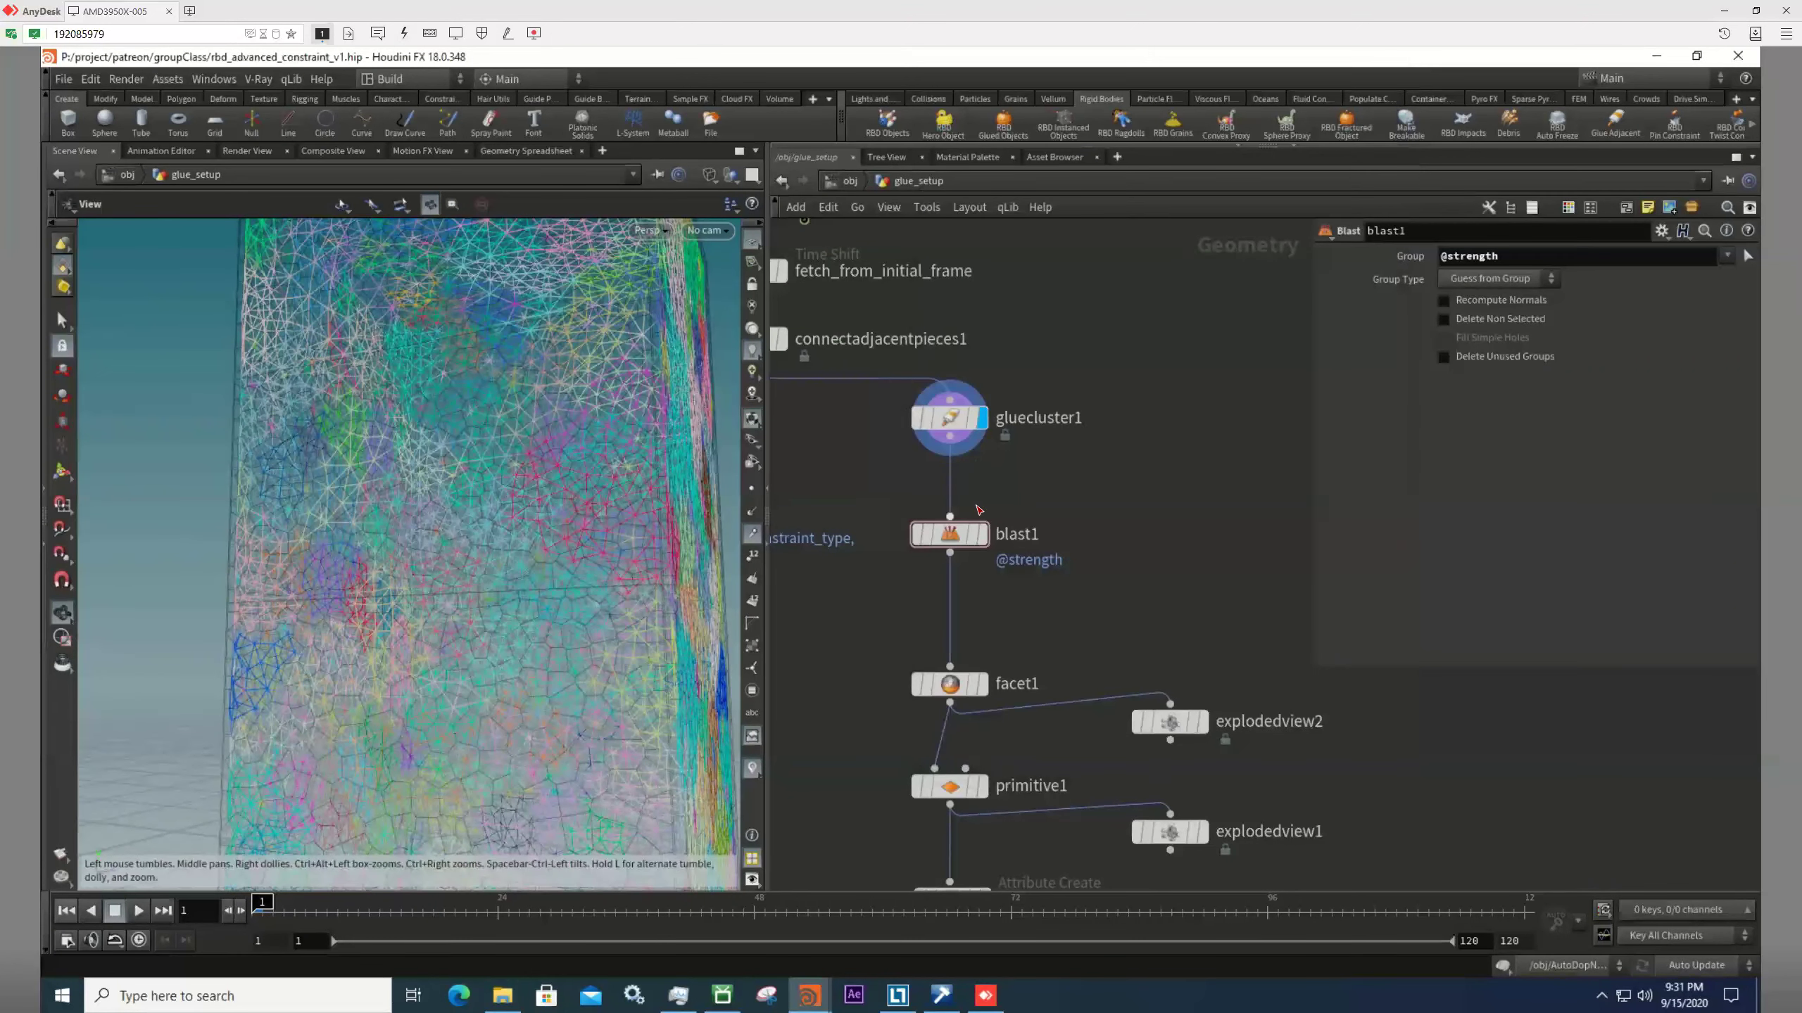
pyautogui.click(981, 533)
pyautogui.click(1498, 257)
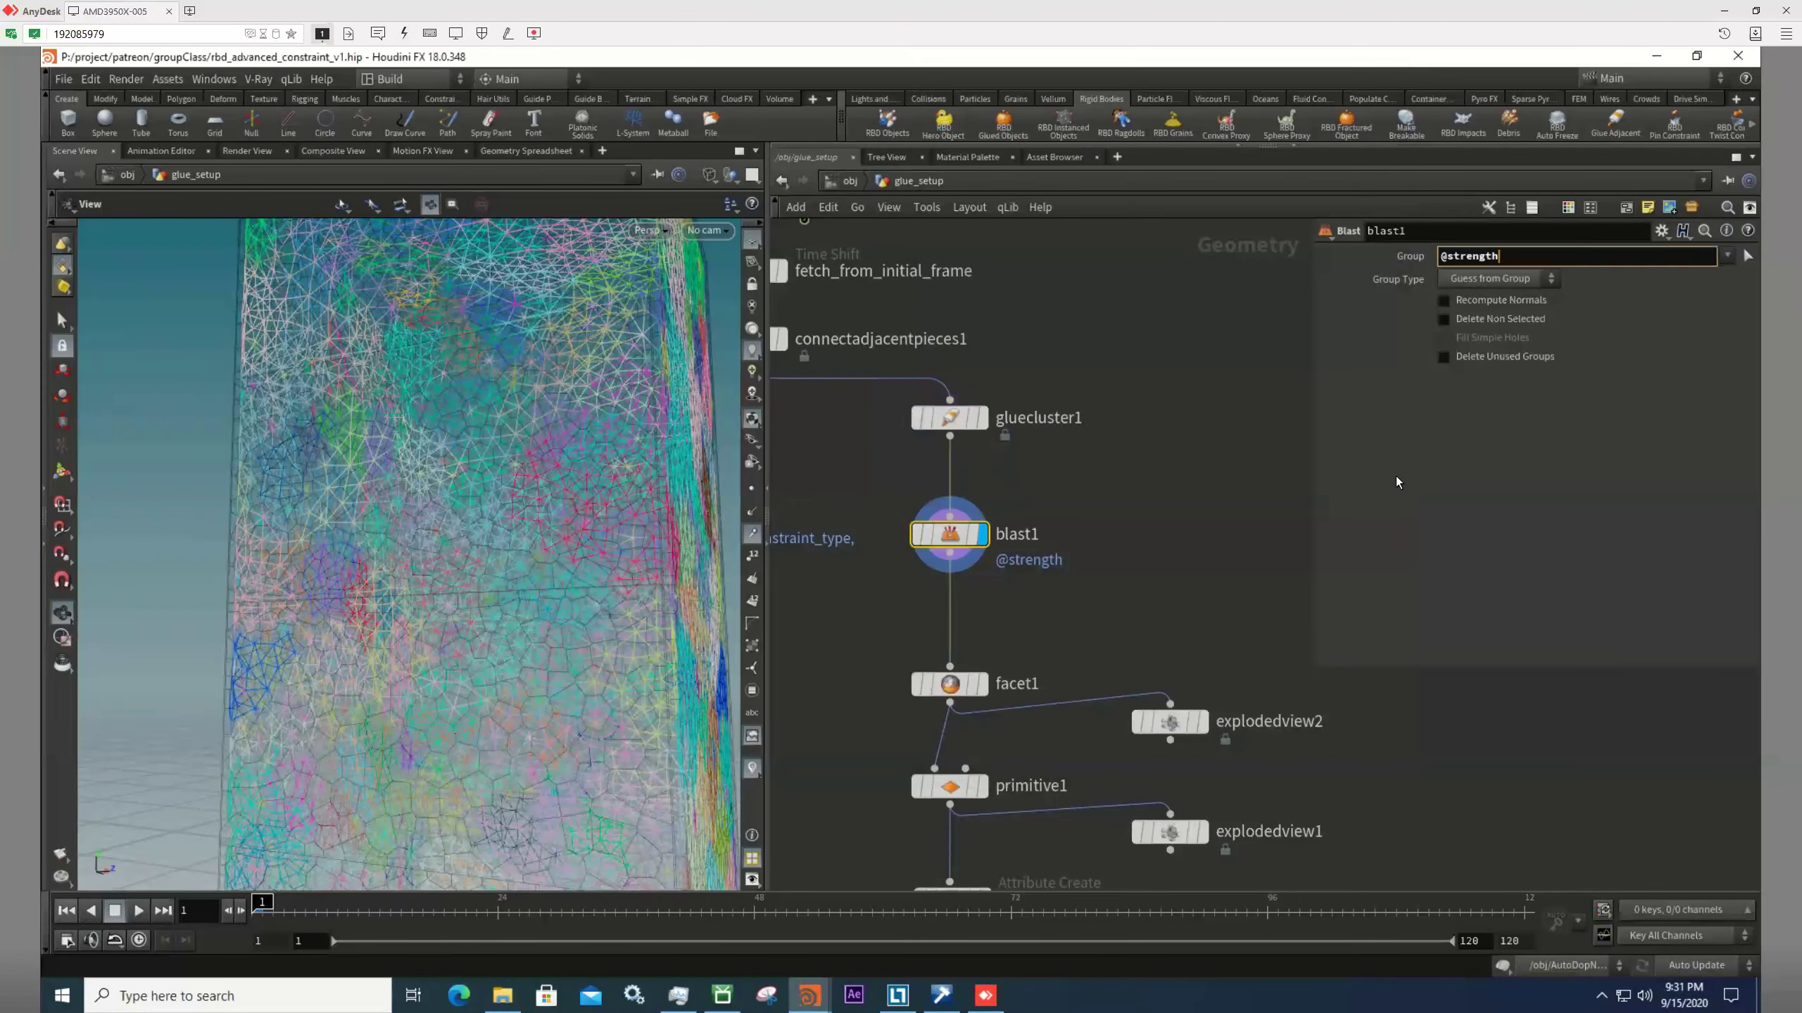
pyautogui.write('==-1')
pyautogui.press('Return')
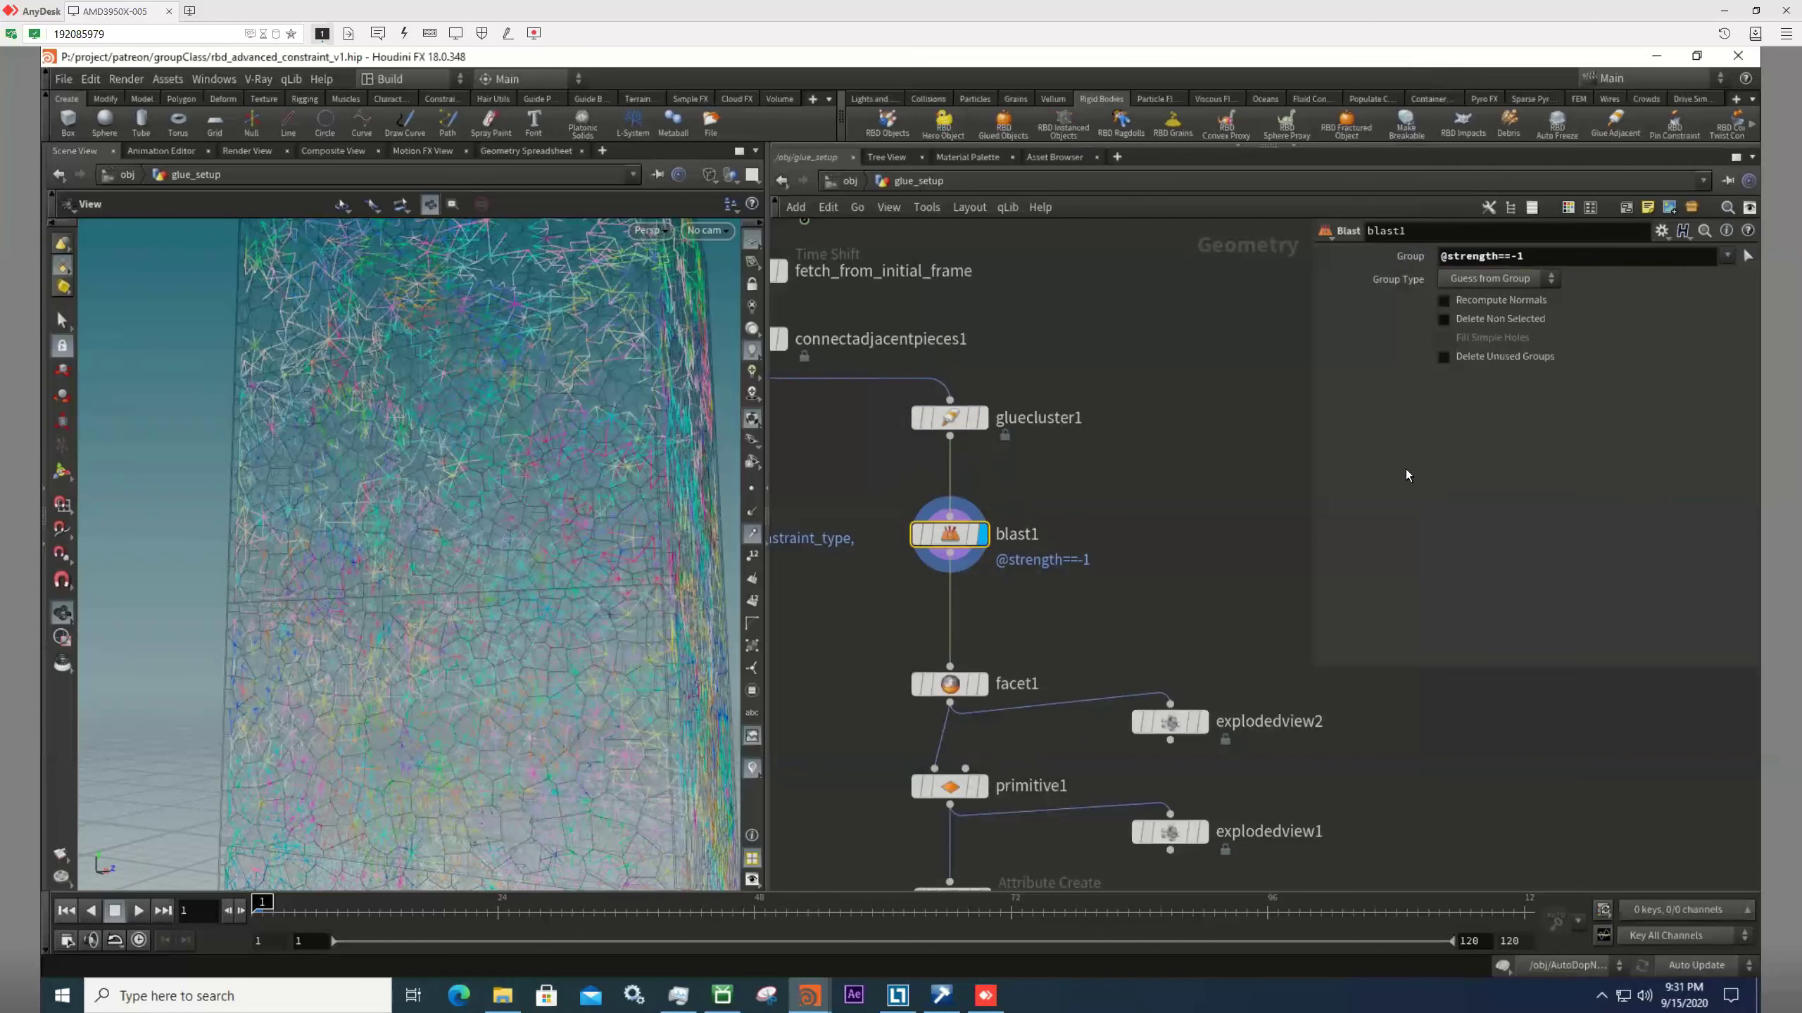
pyautogui.moveTo(511, 490); pyautogui.dragTo(560, 481)
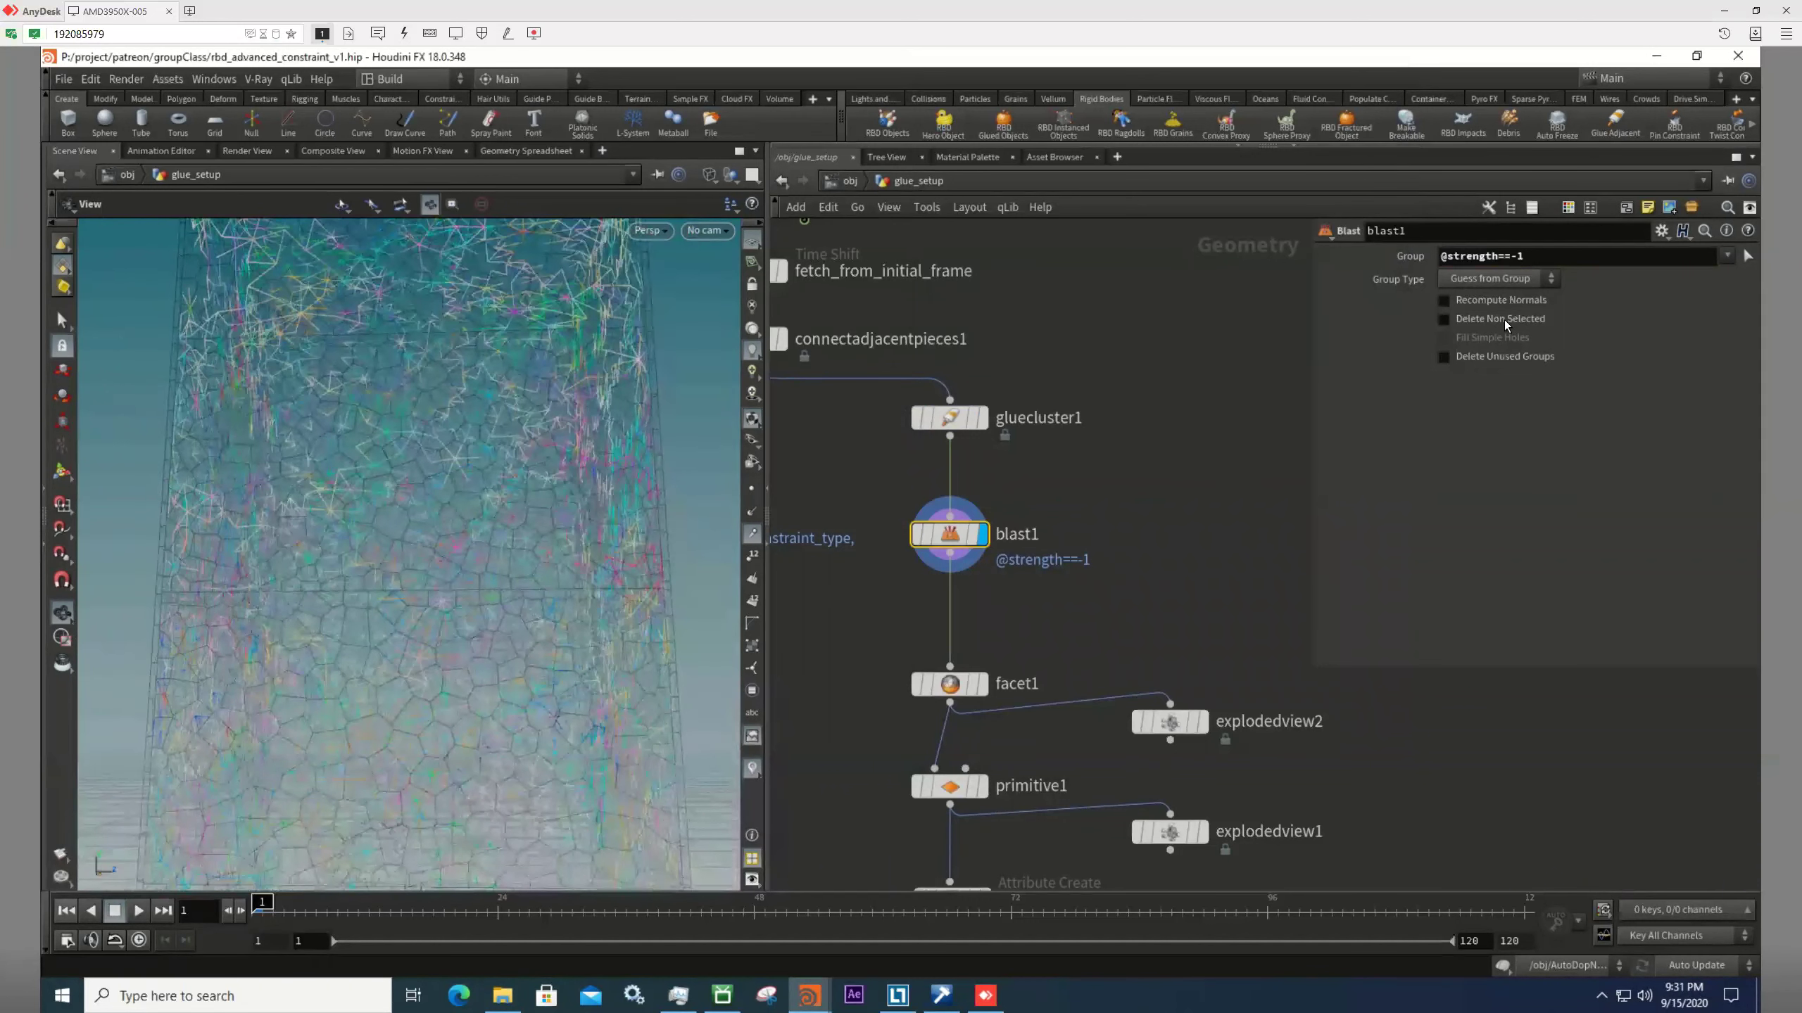
pyautogui.click(1472, 323)
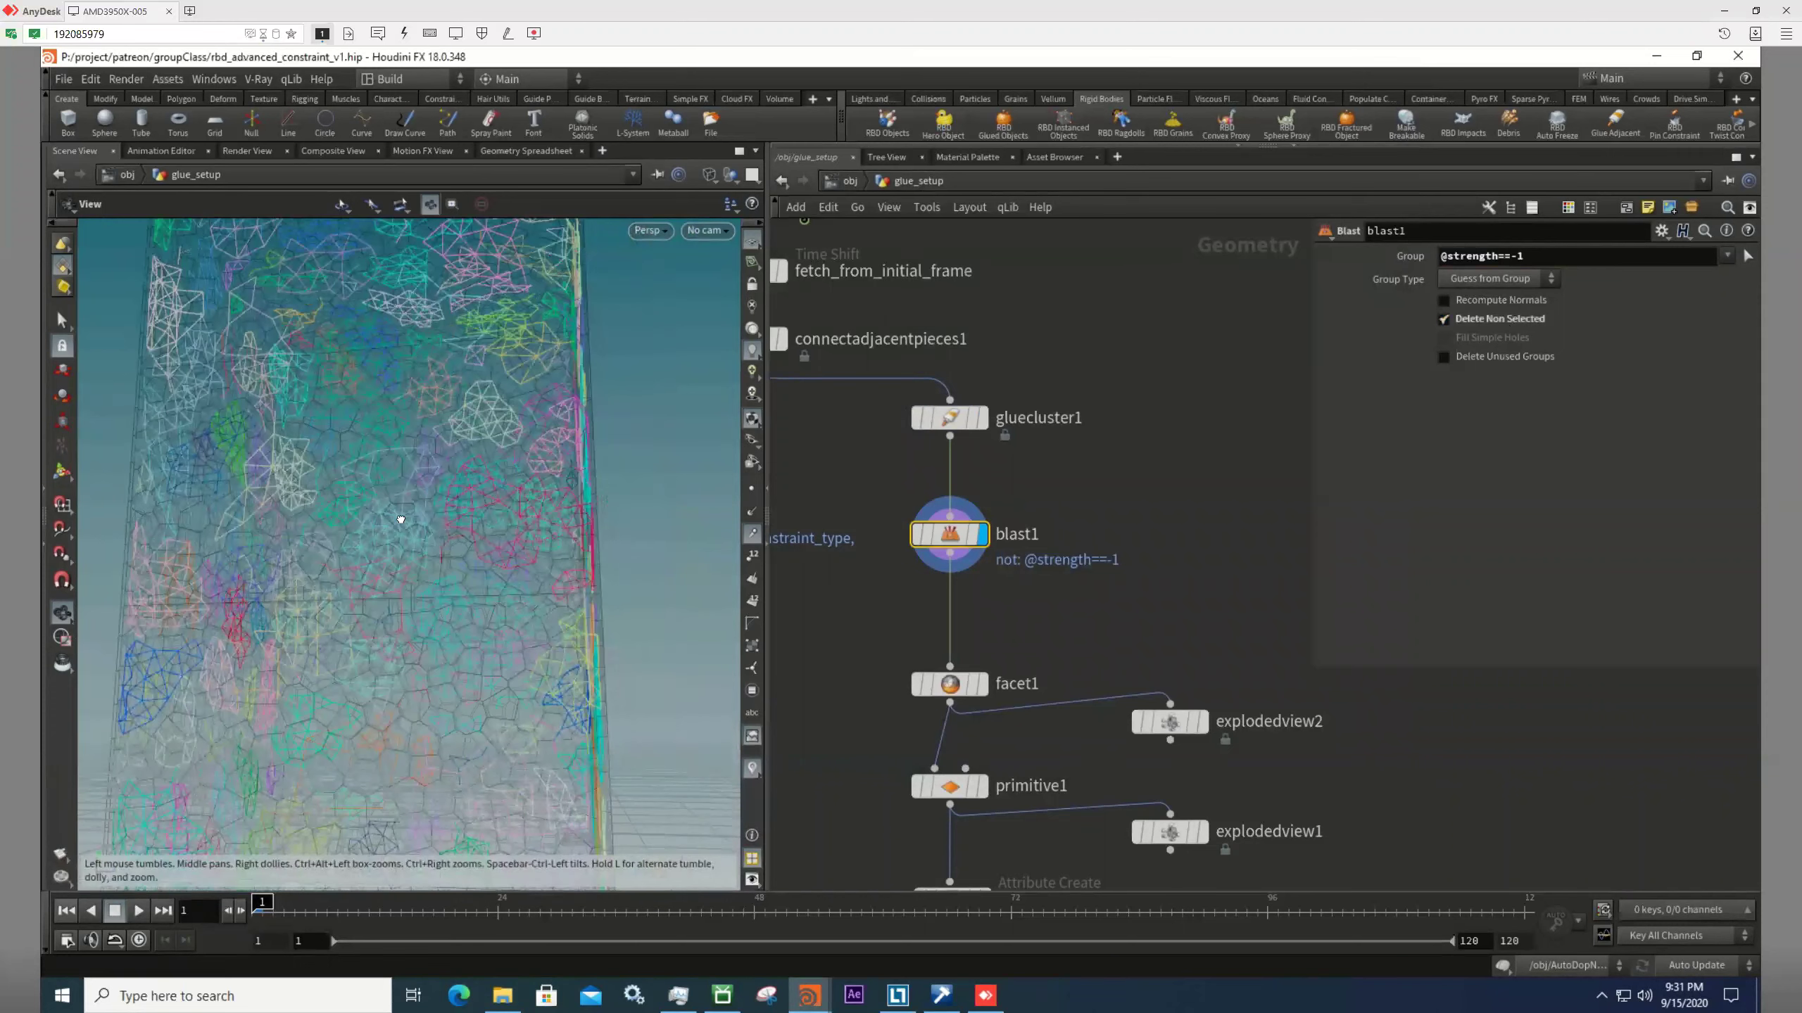
pyautogui.moveTo(480, 502); pyautogui.dragTo(415, 511)
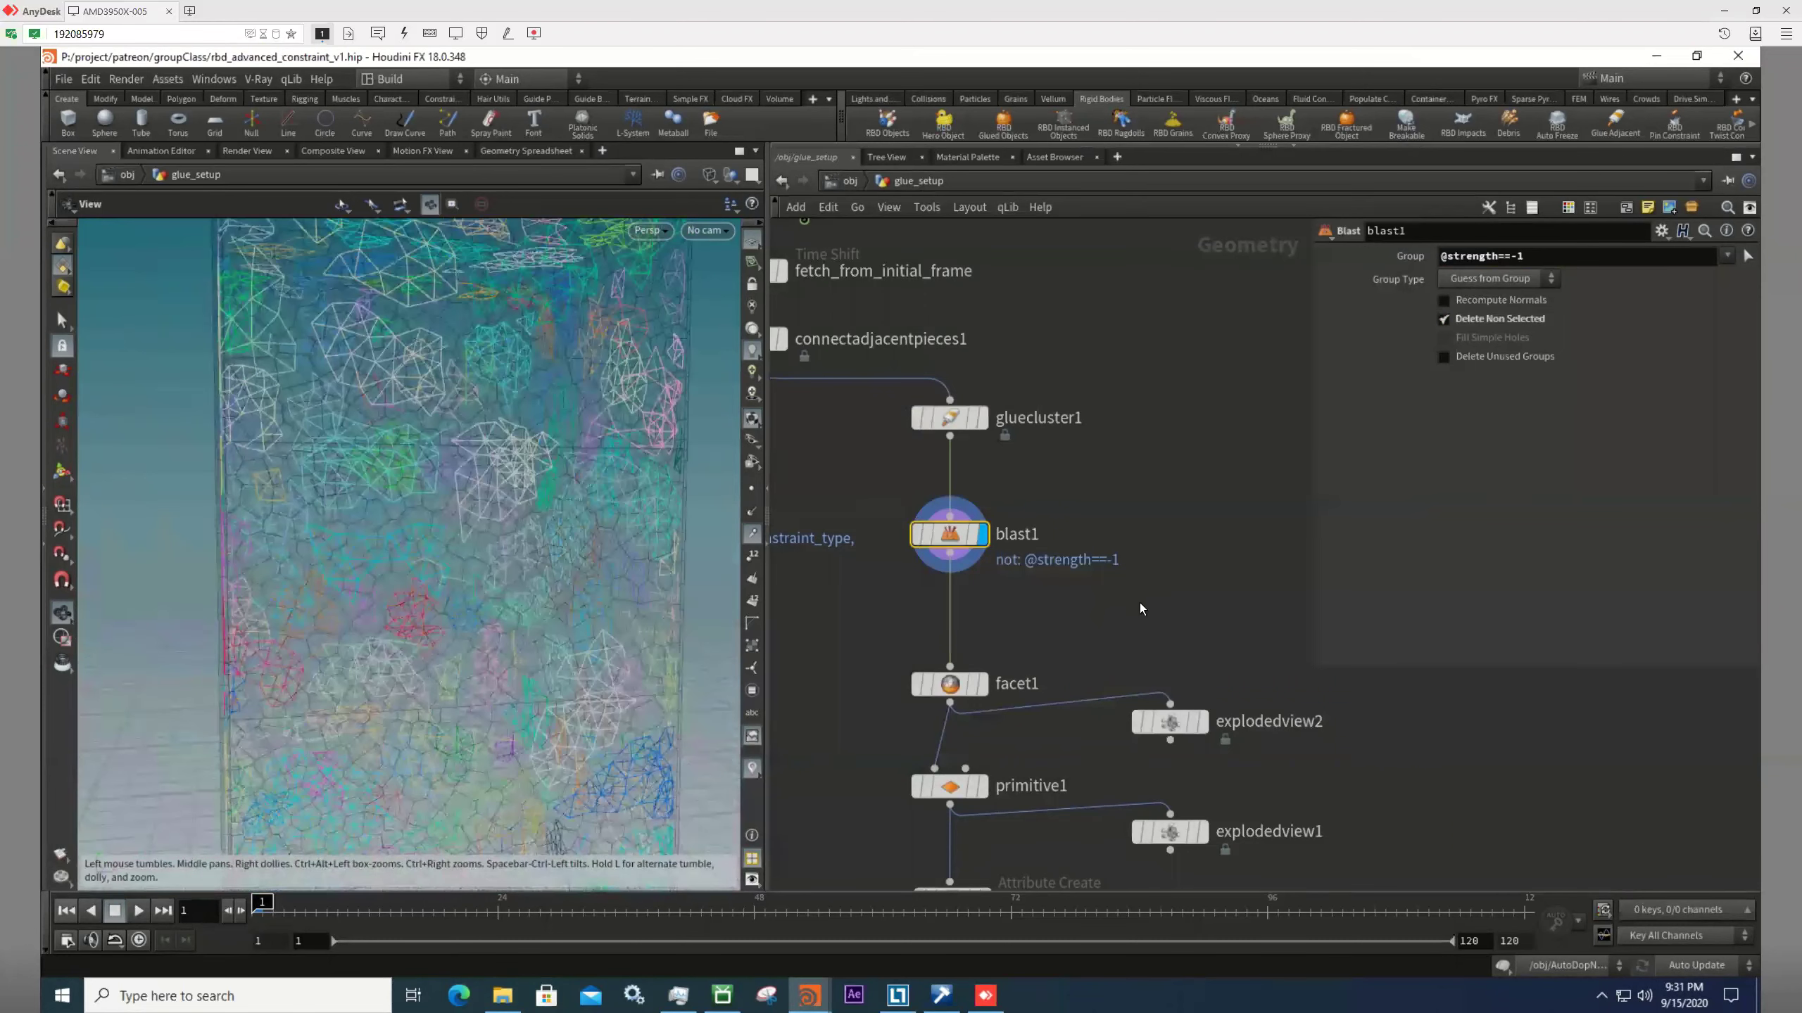
pyautogui.press('h')
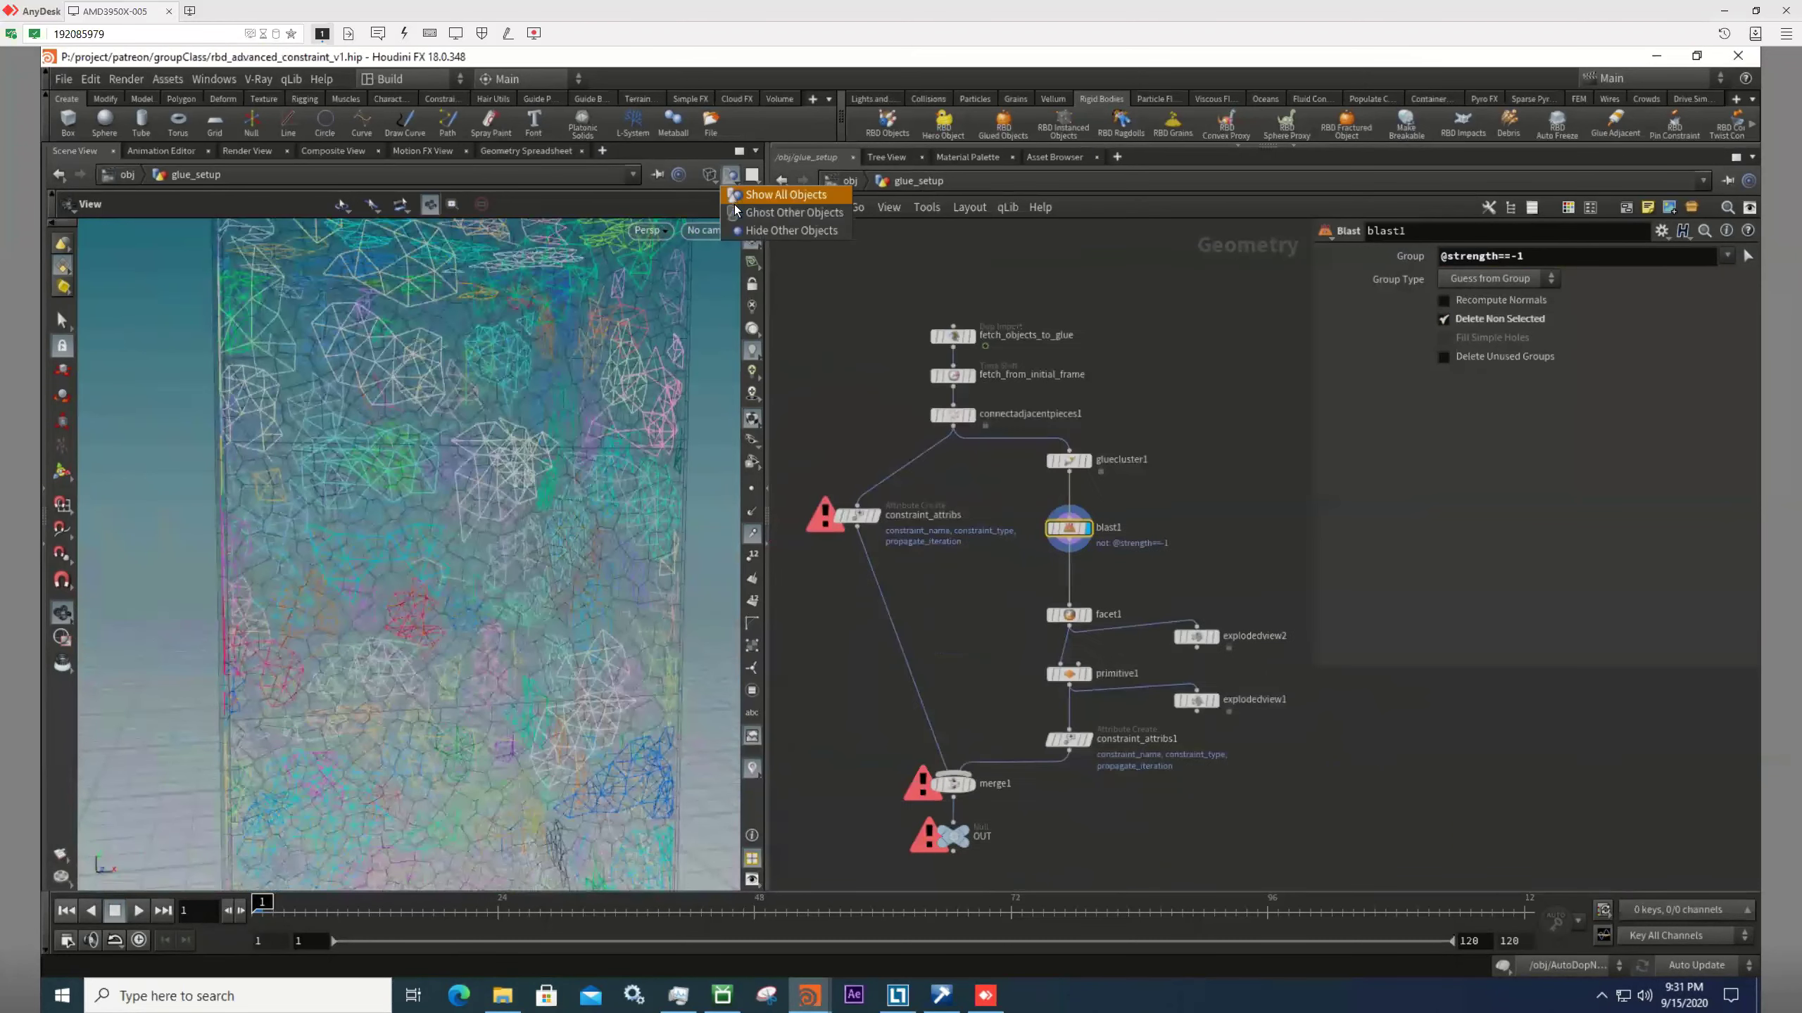
# Step: Toggle gluecluster1's Random Detach off and back on, then return to the obj level
pyautogui.moveTo(390, 438)
pyautogui.mouseDown()
pyautogui.moveTo(574, 391)
pyautogui.moveTo(454, 511)
pyautogui.moveTo(602, 520)
pyautogui.moveTo(273, 495)
pyautogui.moveTo(177, 520)
pyautogui.mouseUp()
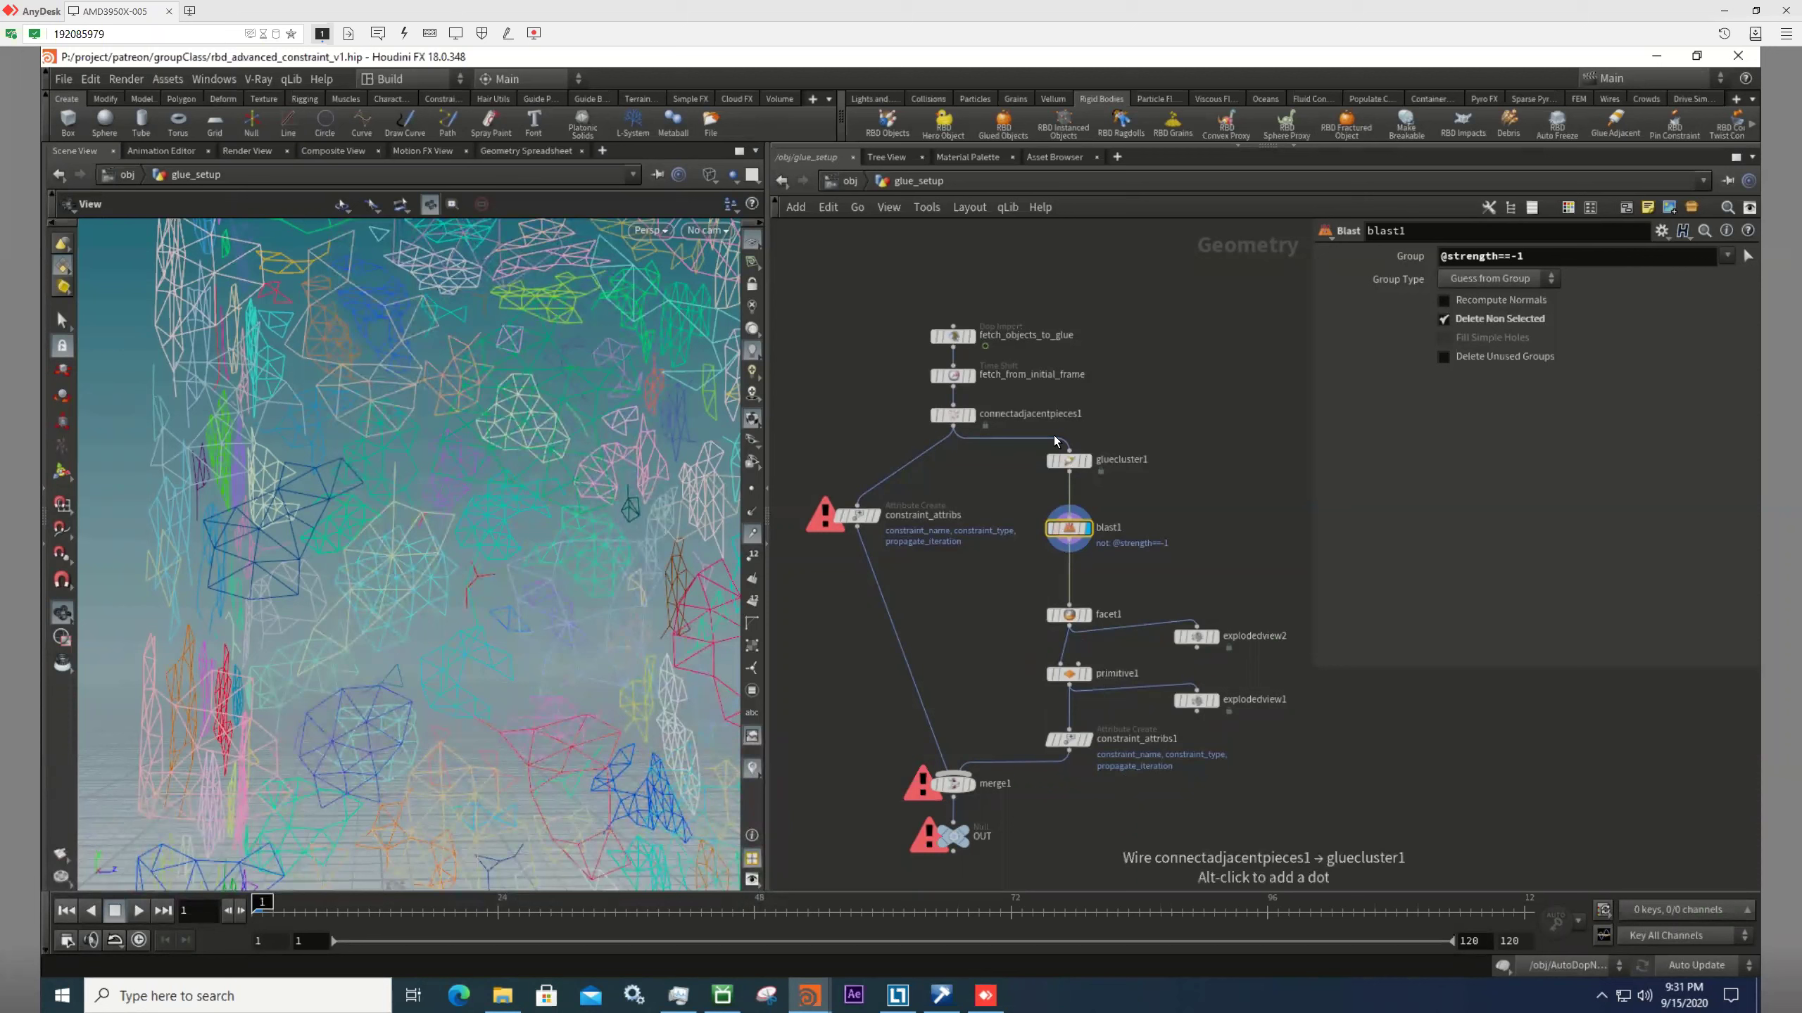
pyautogui.click(1071, 460)
pyautogui.moveTo(616, 499); pyautogui.dragTo(378, 522)
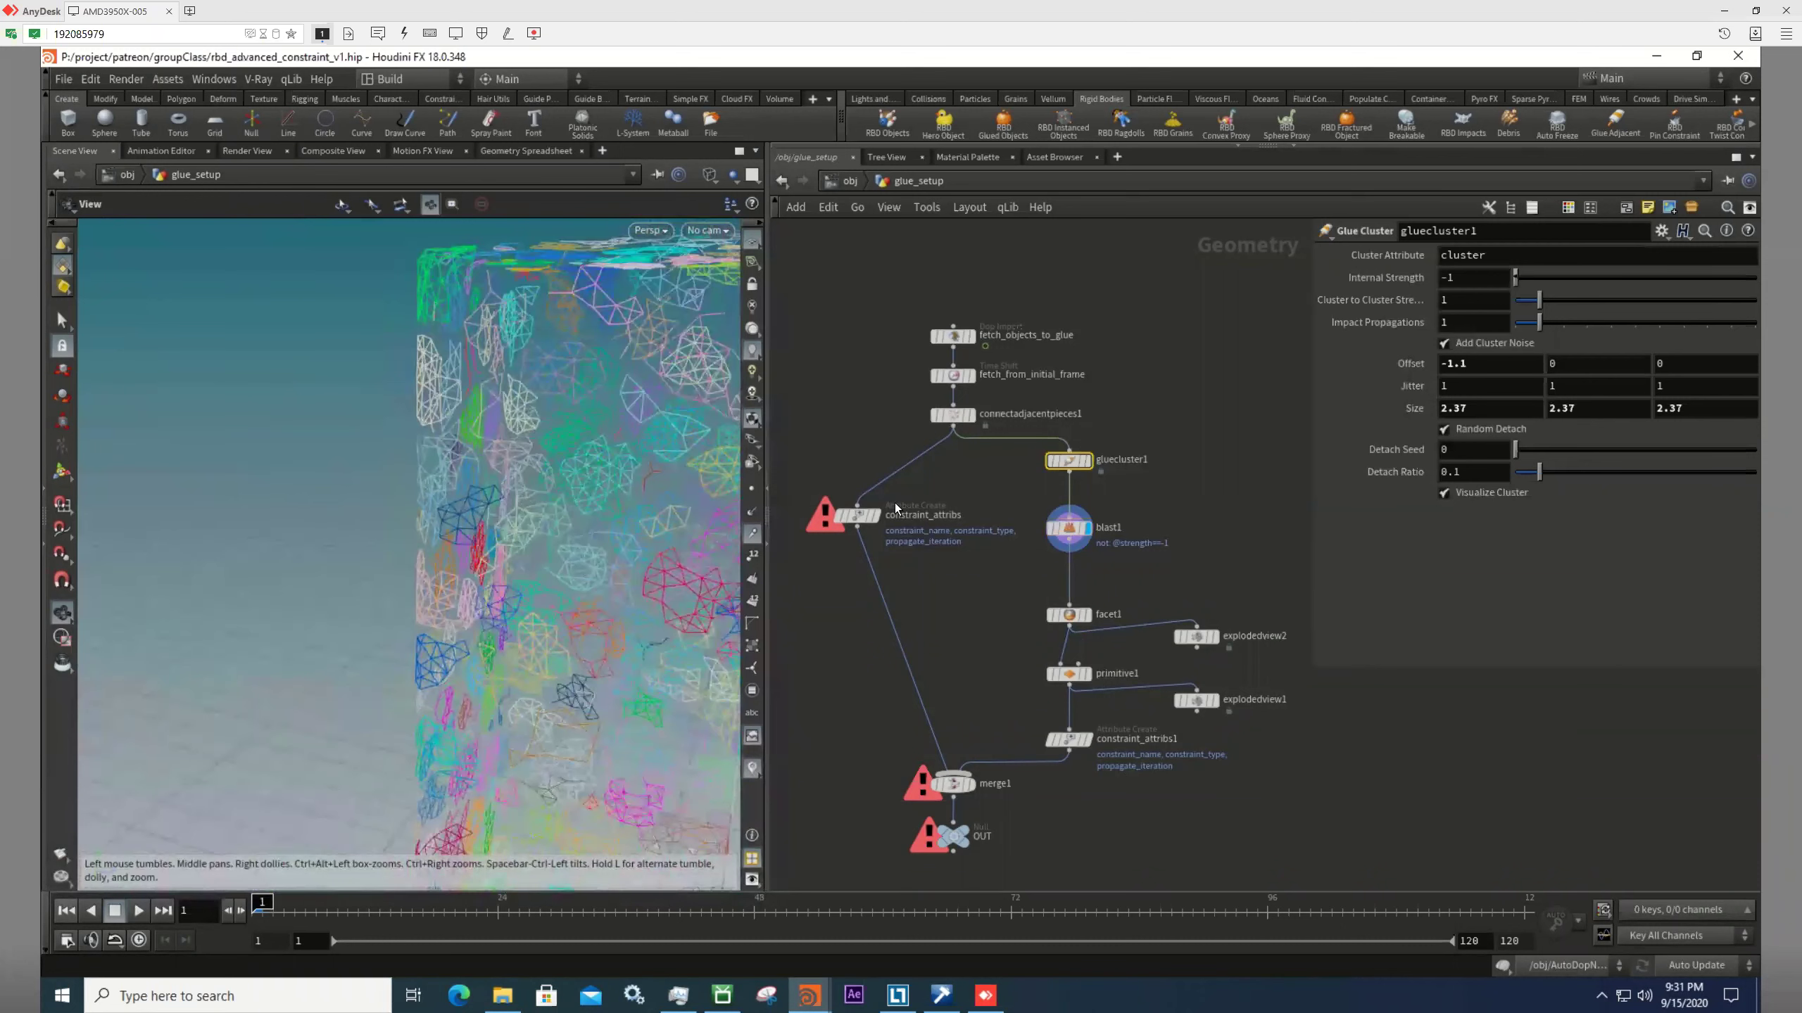
pyautogui.moveTo(565, 479); pyautogui.dragTo(500, 429)
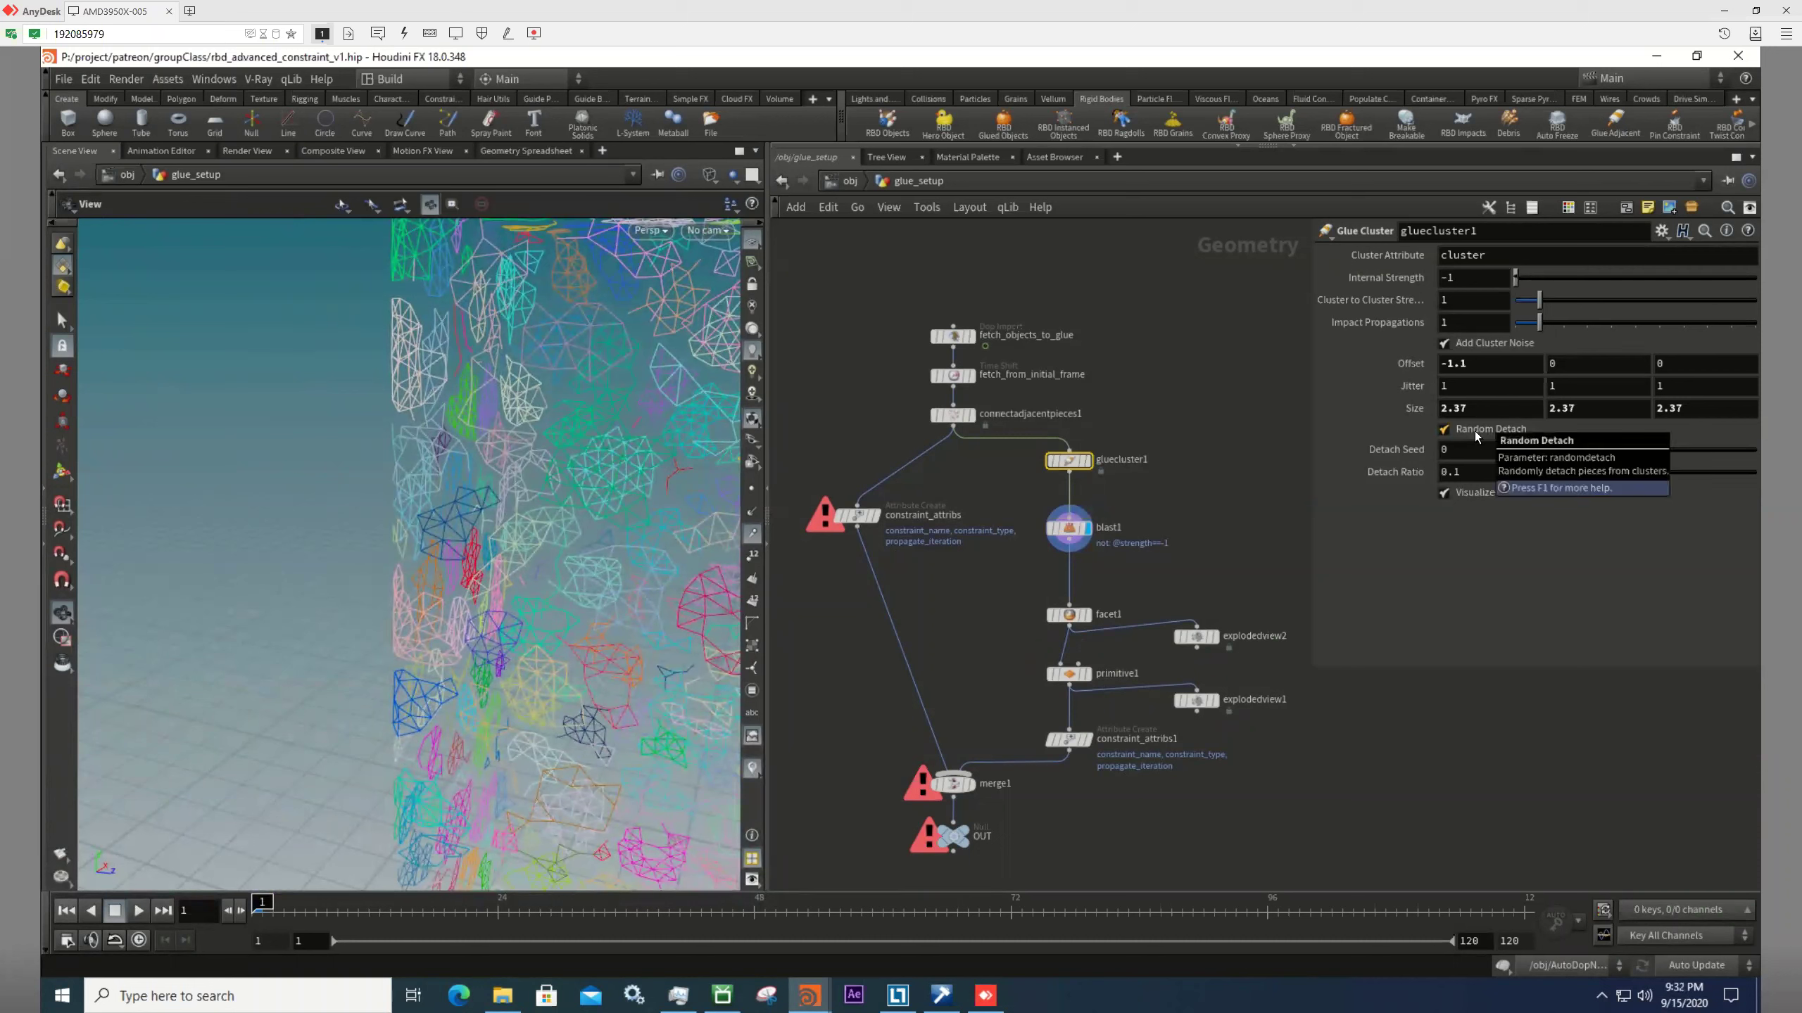
pyautogui.click(1475, 435)
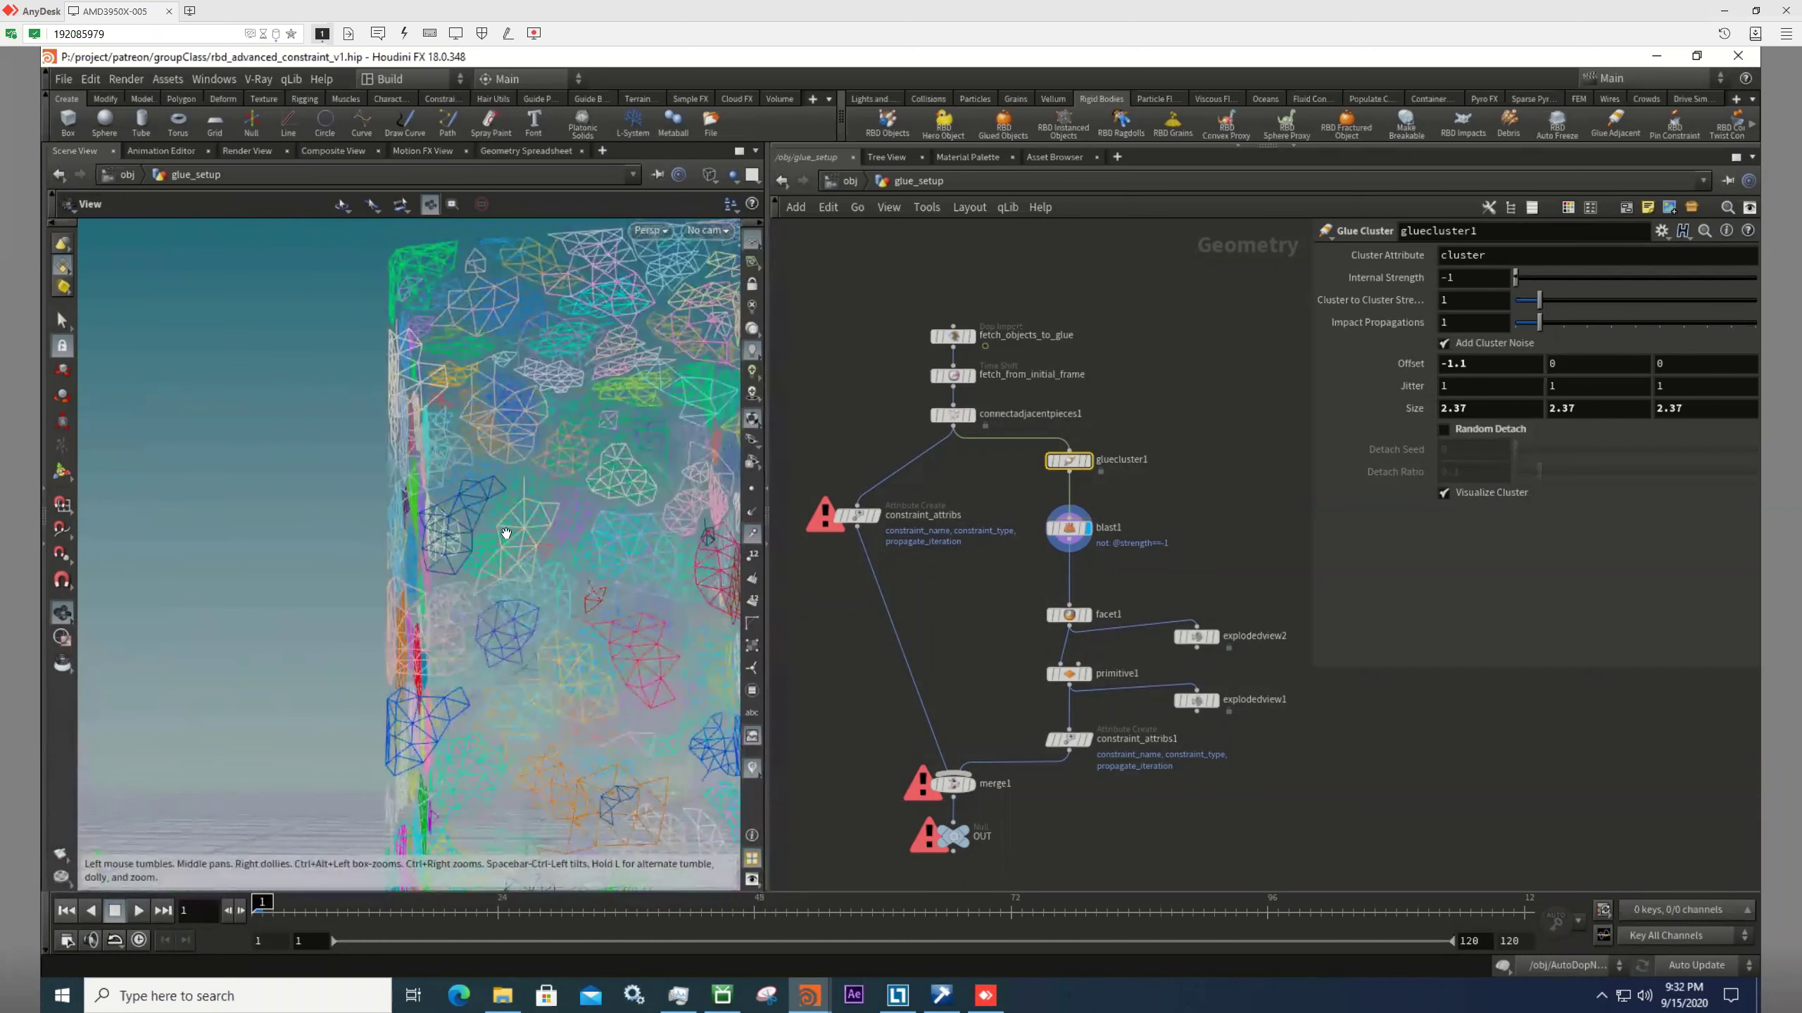
pyautogui.click(1470, 429)
pyautogui.moveTo(576, 507)
pyautogui.mouseDown()
pyautogui.moveTo(509, 508)
pyautogui.moveTo(539, 497)
pyautogui.mouseUp()
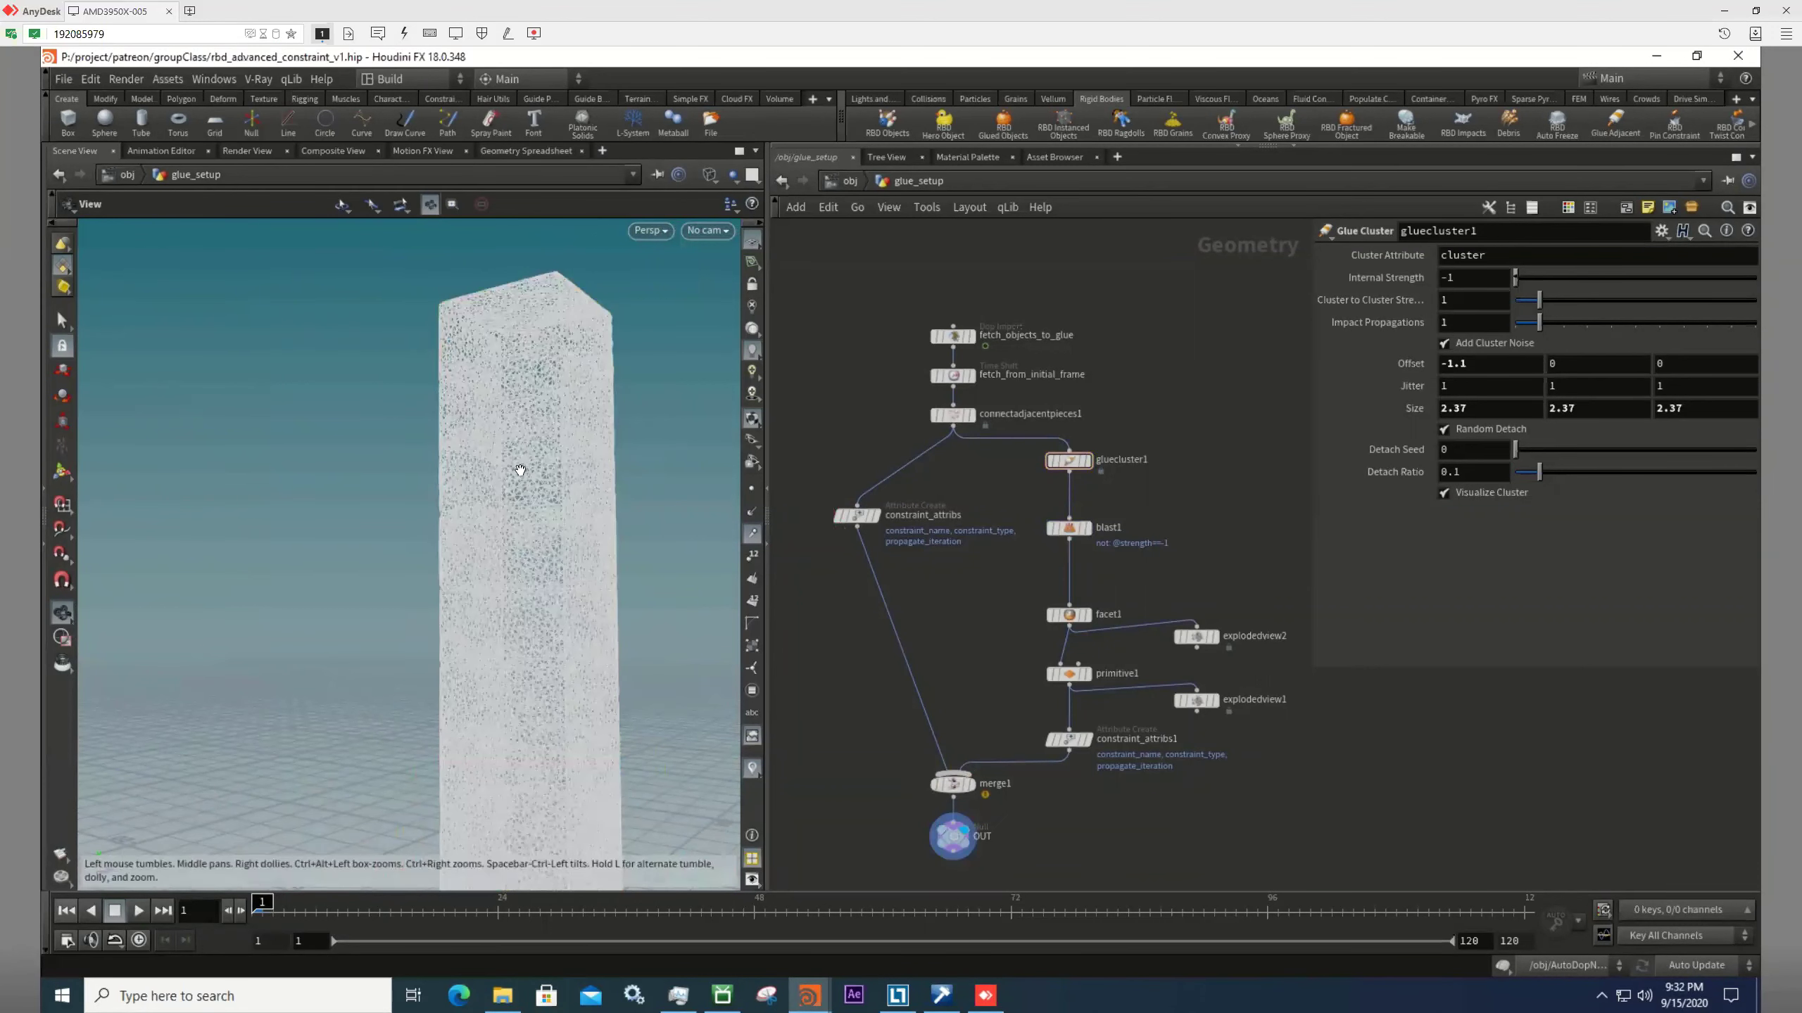
pyautogui.click(843, 180)
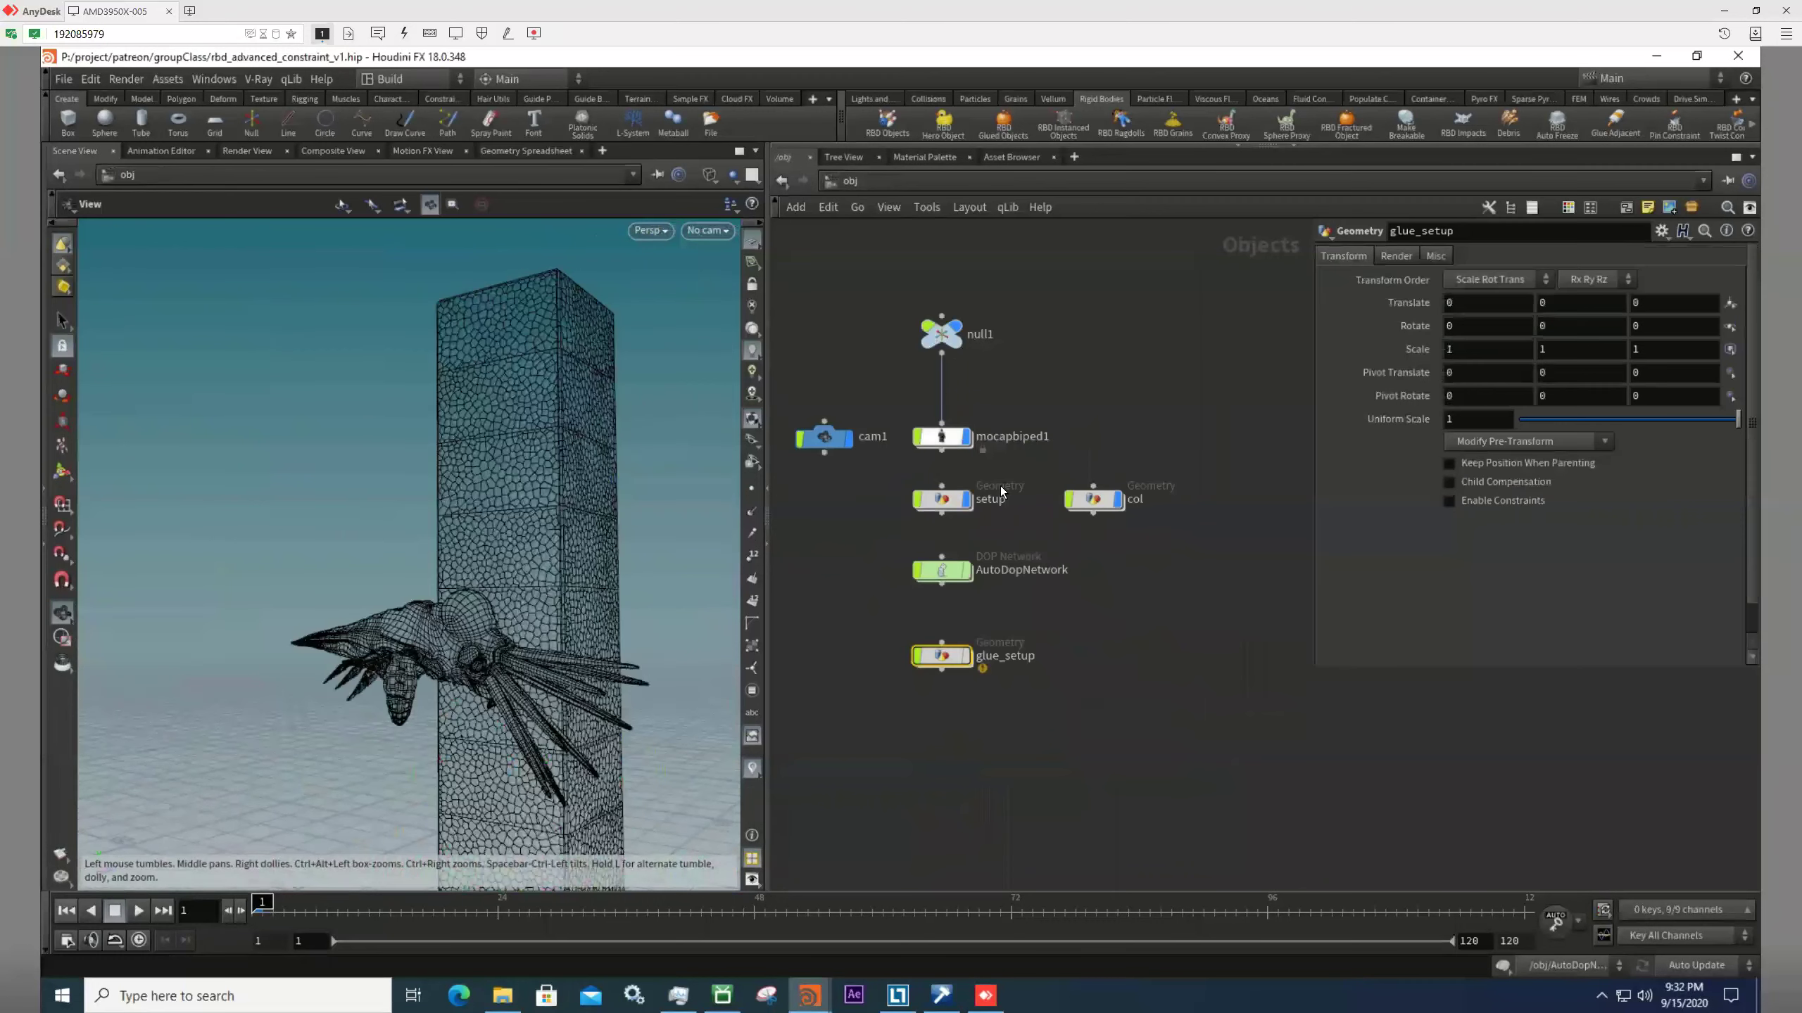
# Step: Add a Hard Constraint Relationship node inside AutoDopNetwork
pyautogui.doubleClick(926, 576)
pyautogui.press('Tab')
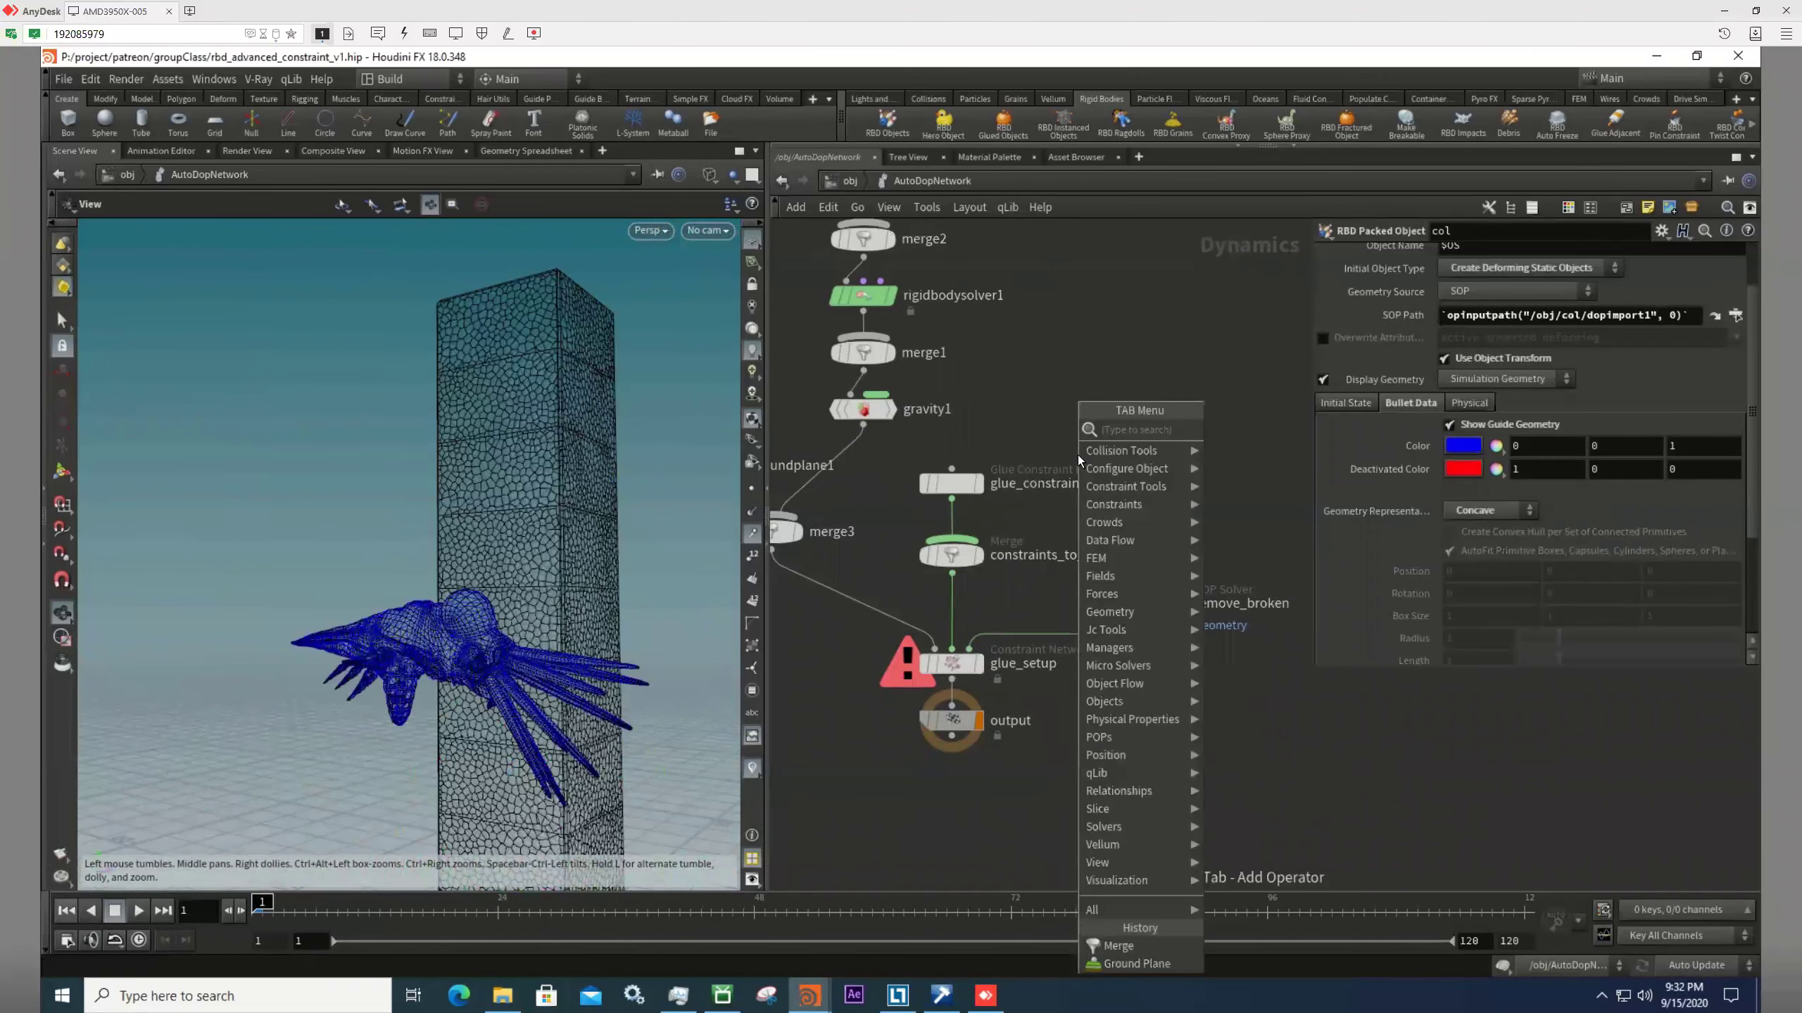
pyautogui.write('hard')
pyautogui.press('Return')
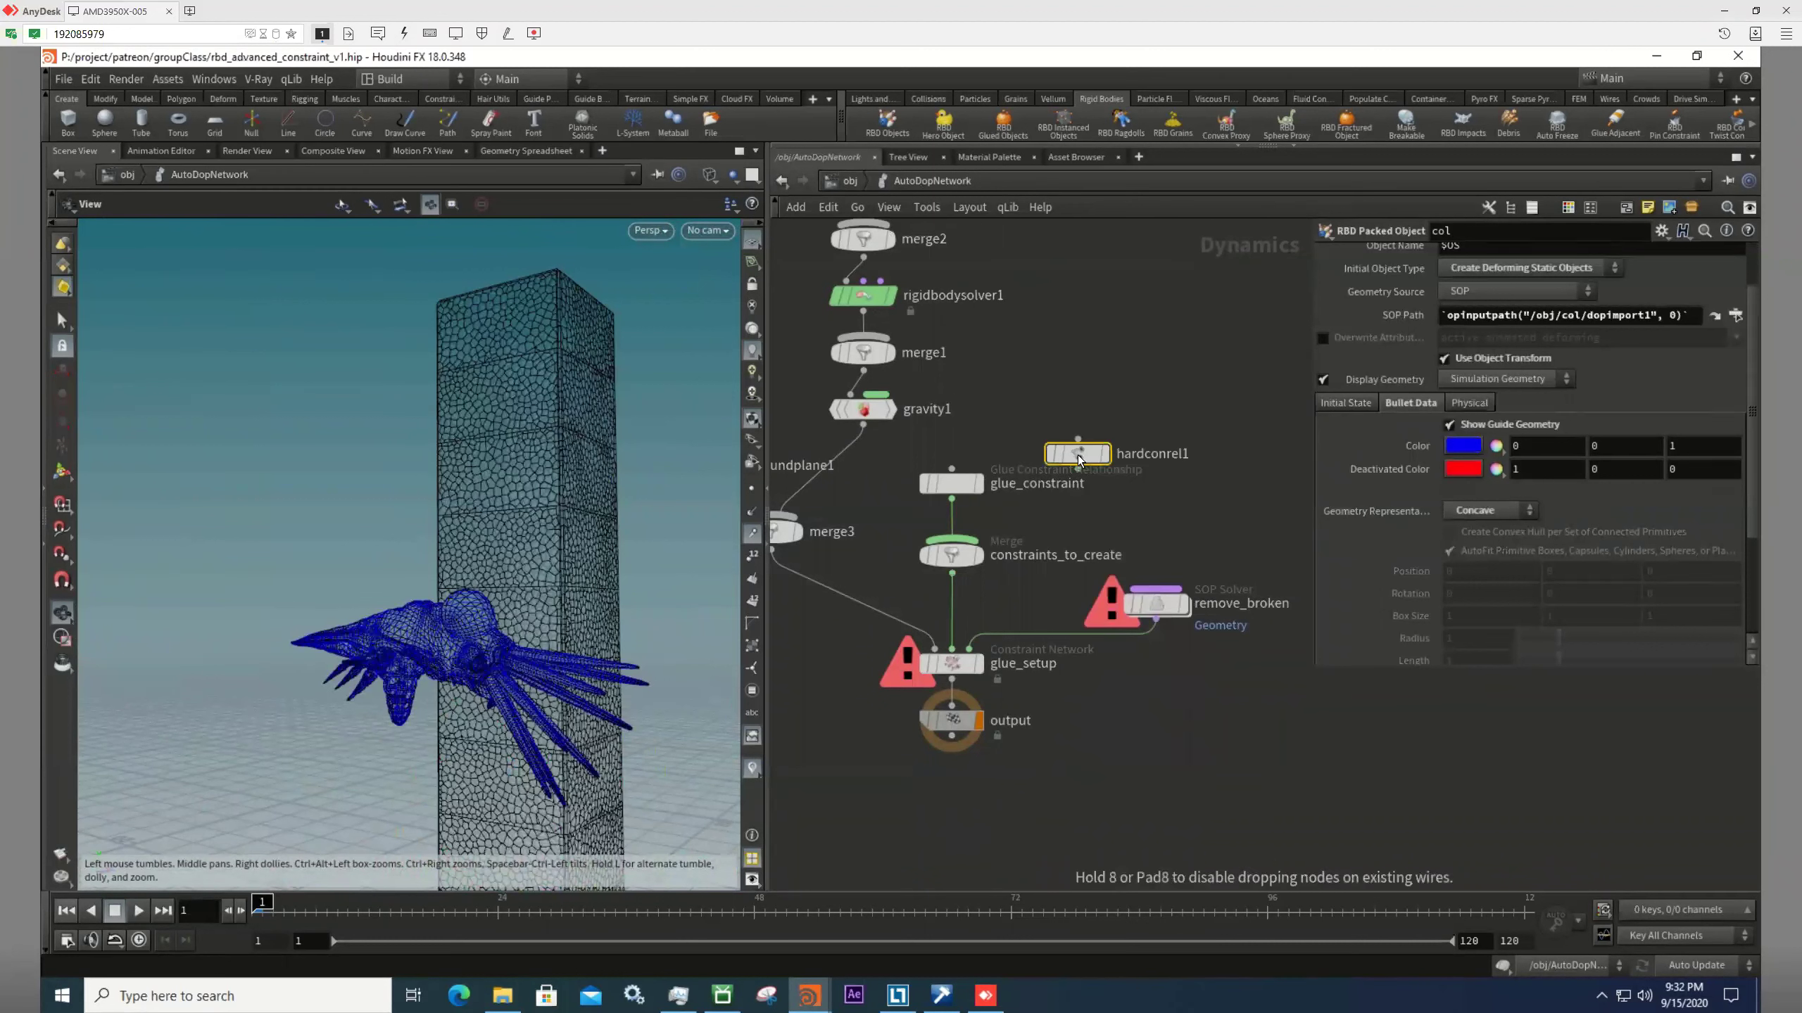
pyautogui.click(1117, 387)
# Step: Set hardconrel1's Data Name to pin and place it beside glue_constraint
pyautogui.doubleClick(1486, 574)
pyautogui.write('p')
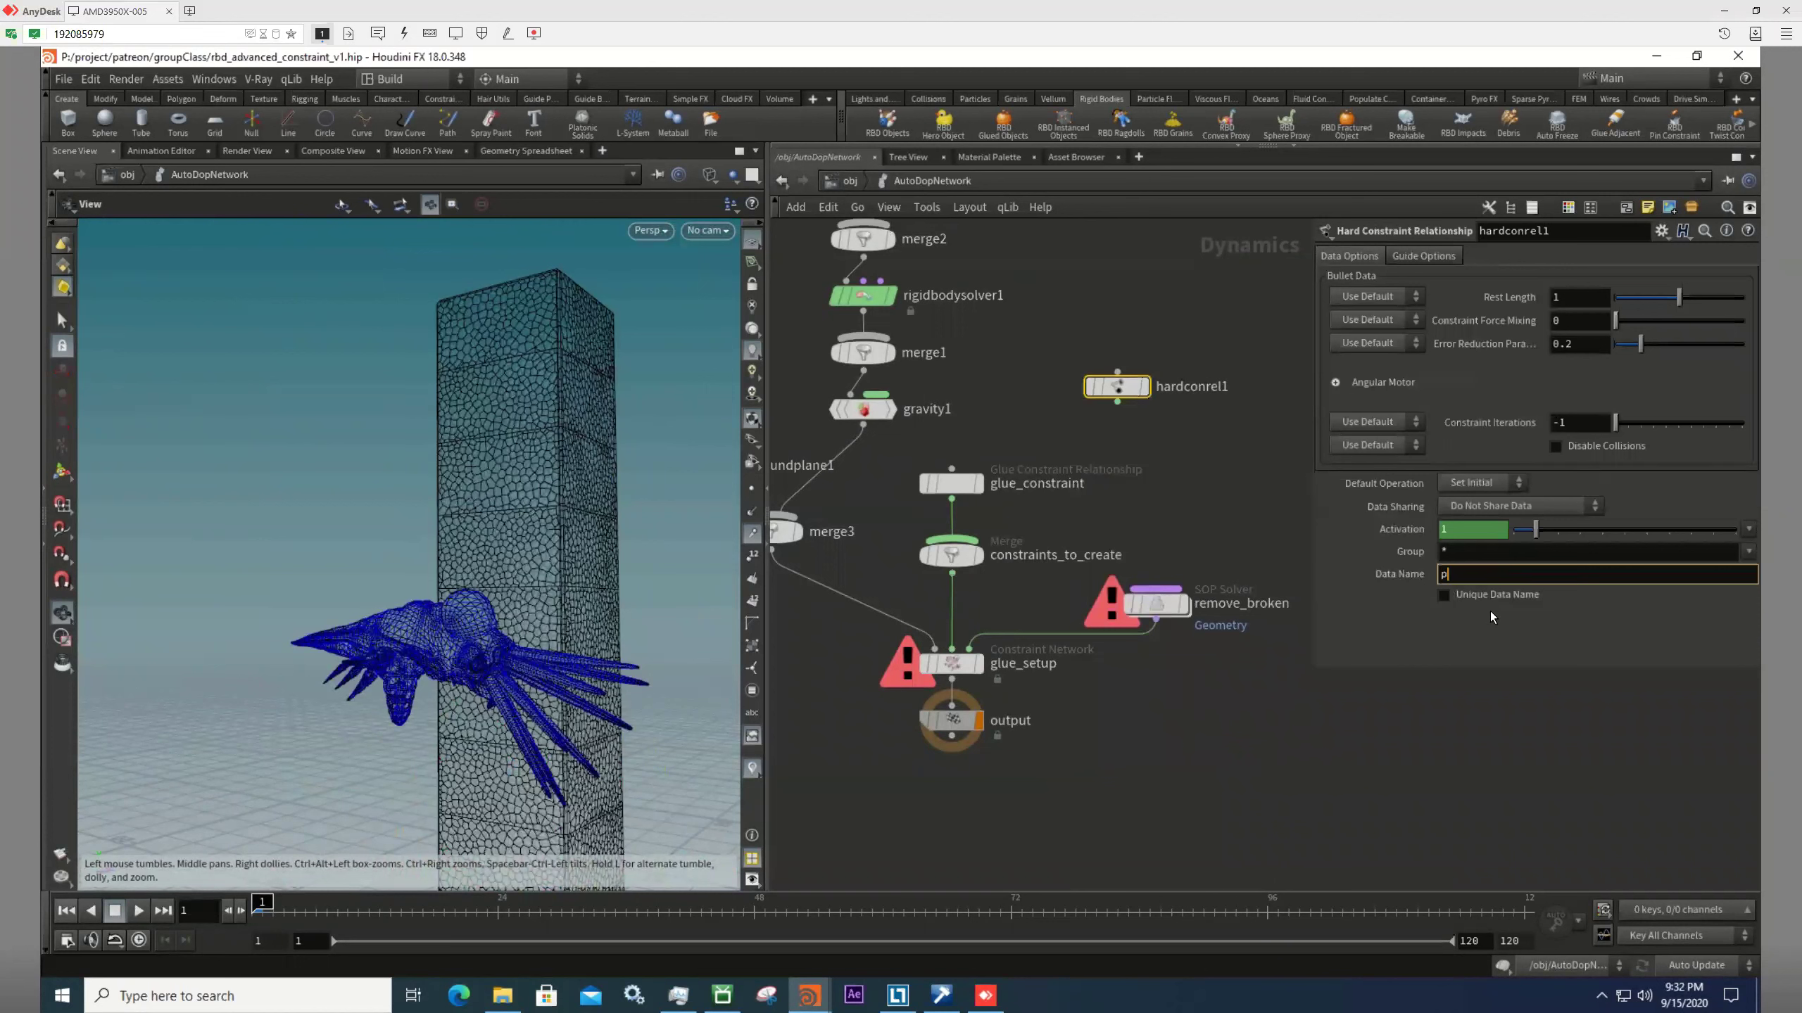
pyautogui.write('in')
pyautogui.press('Return')
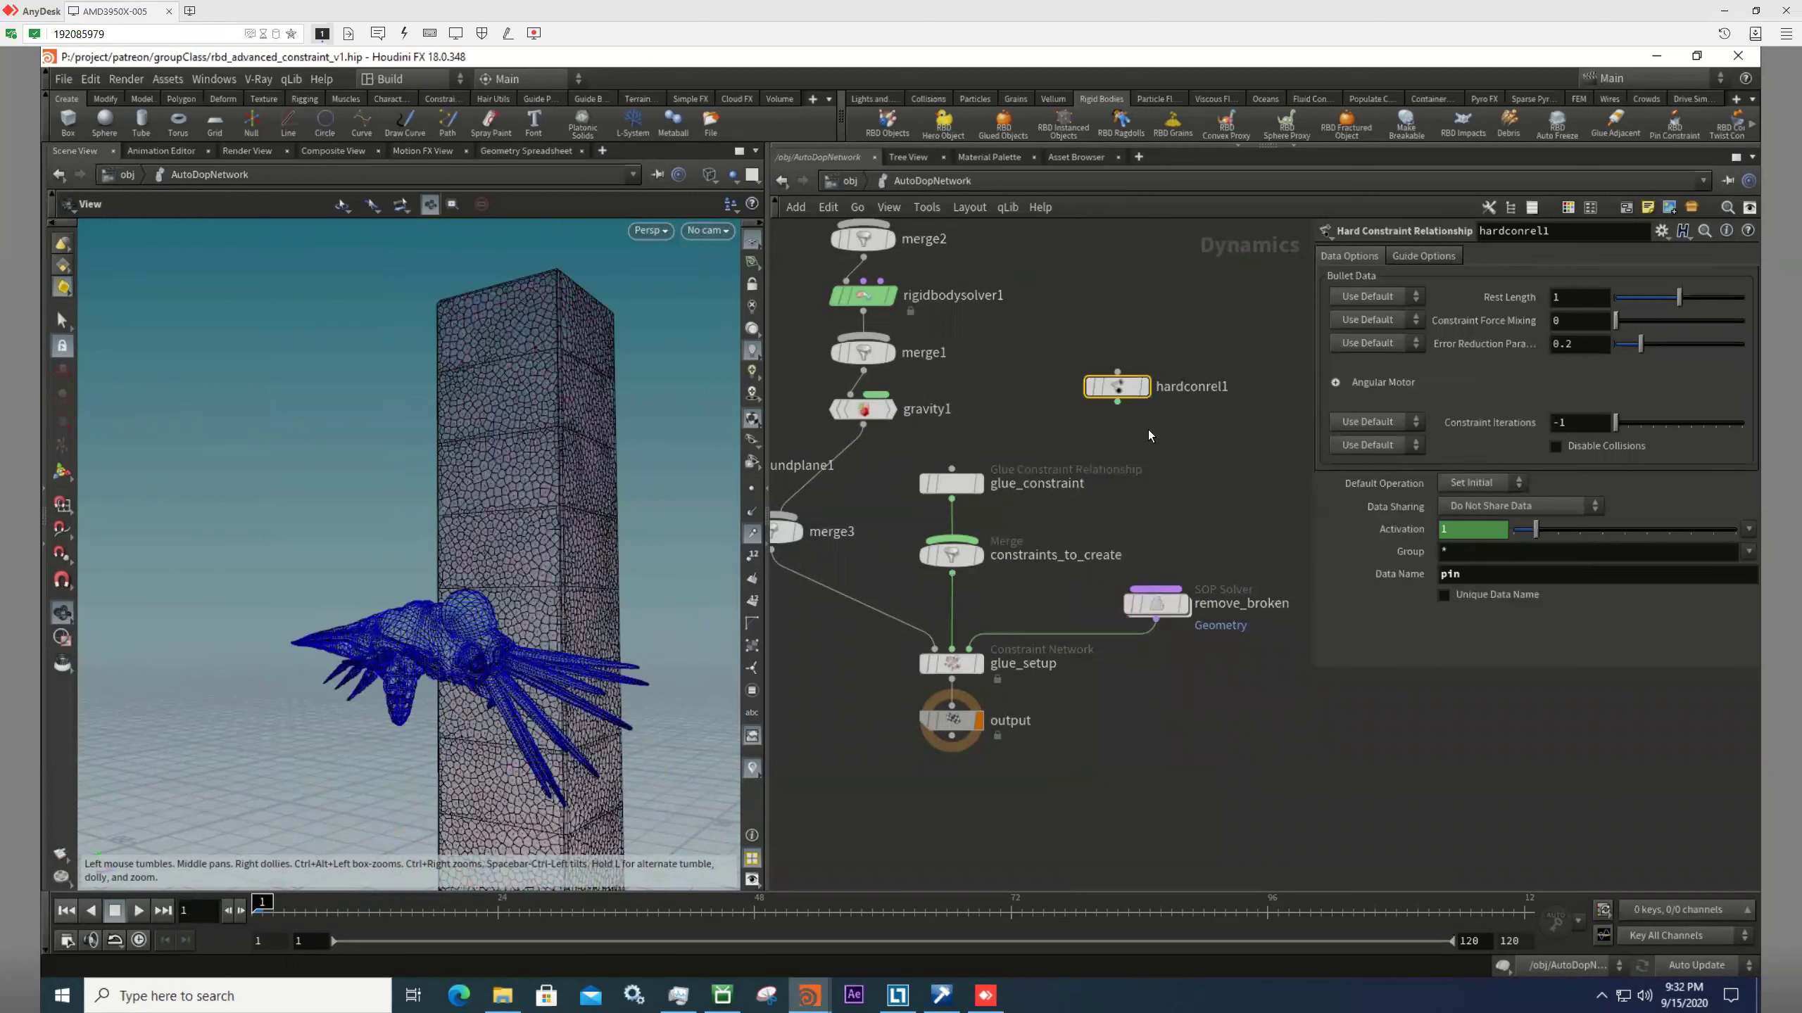
pyautogui.moveTo(1117, 388); pyautogui.dragTo(1171, 486)
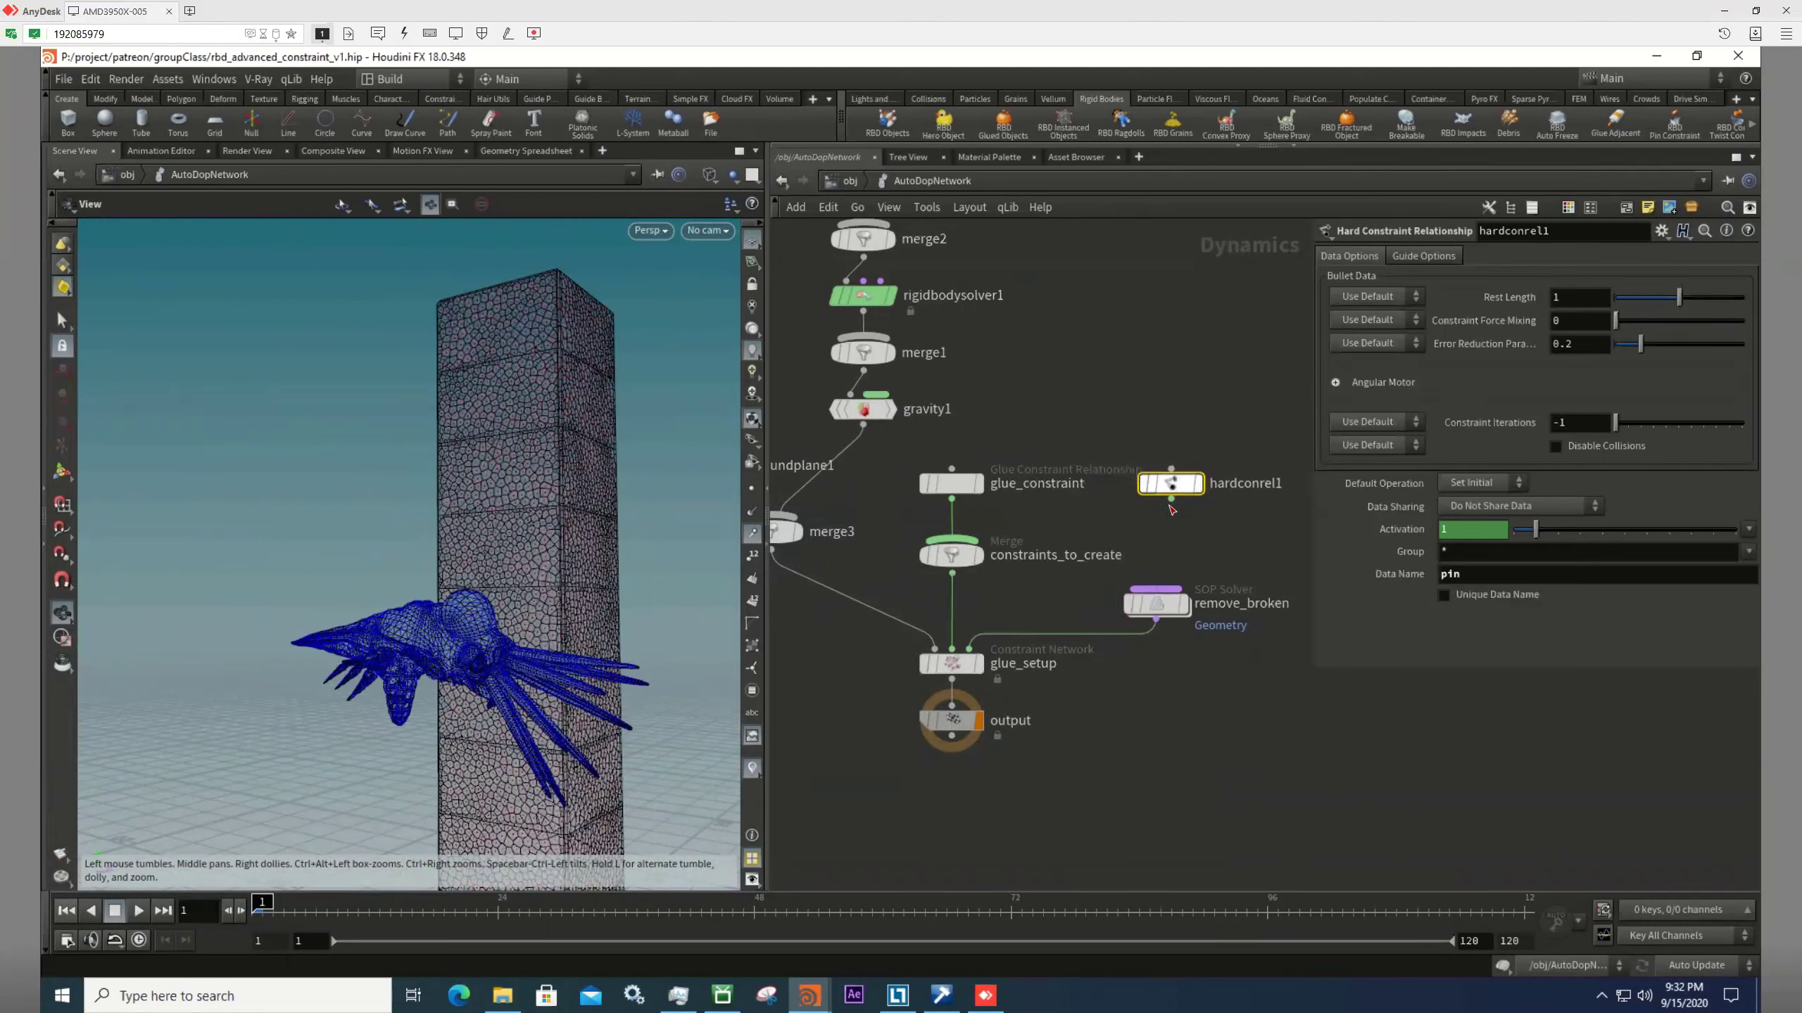
pyautogui.click(1171, 501)
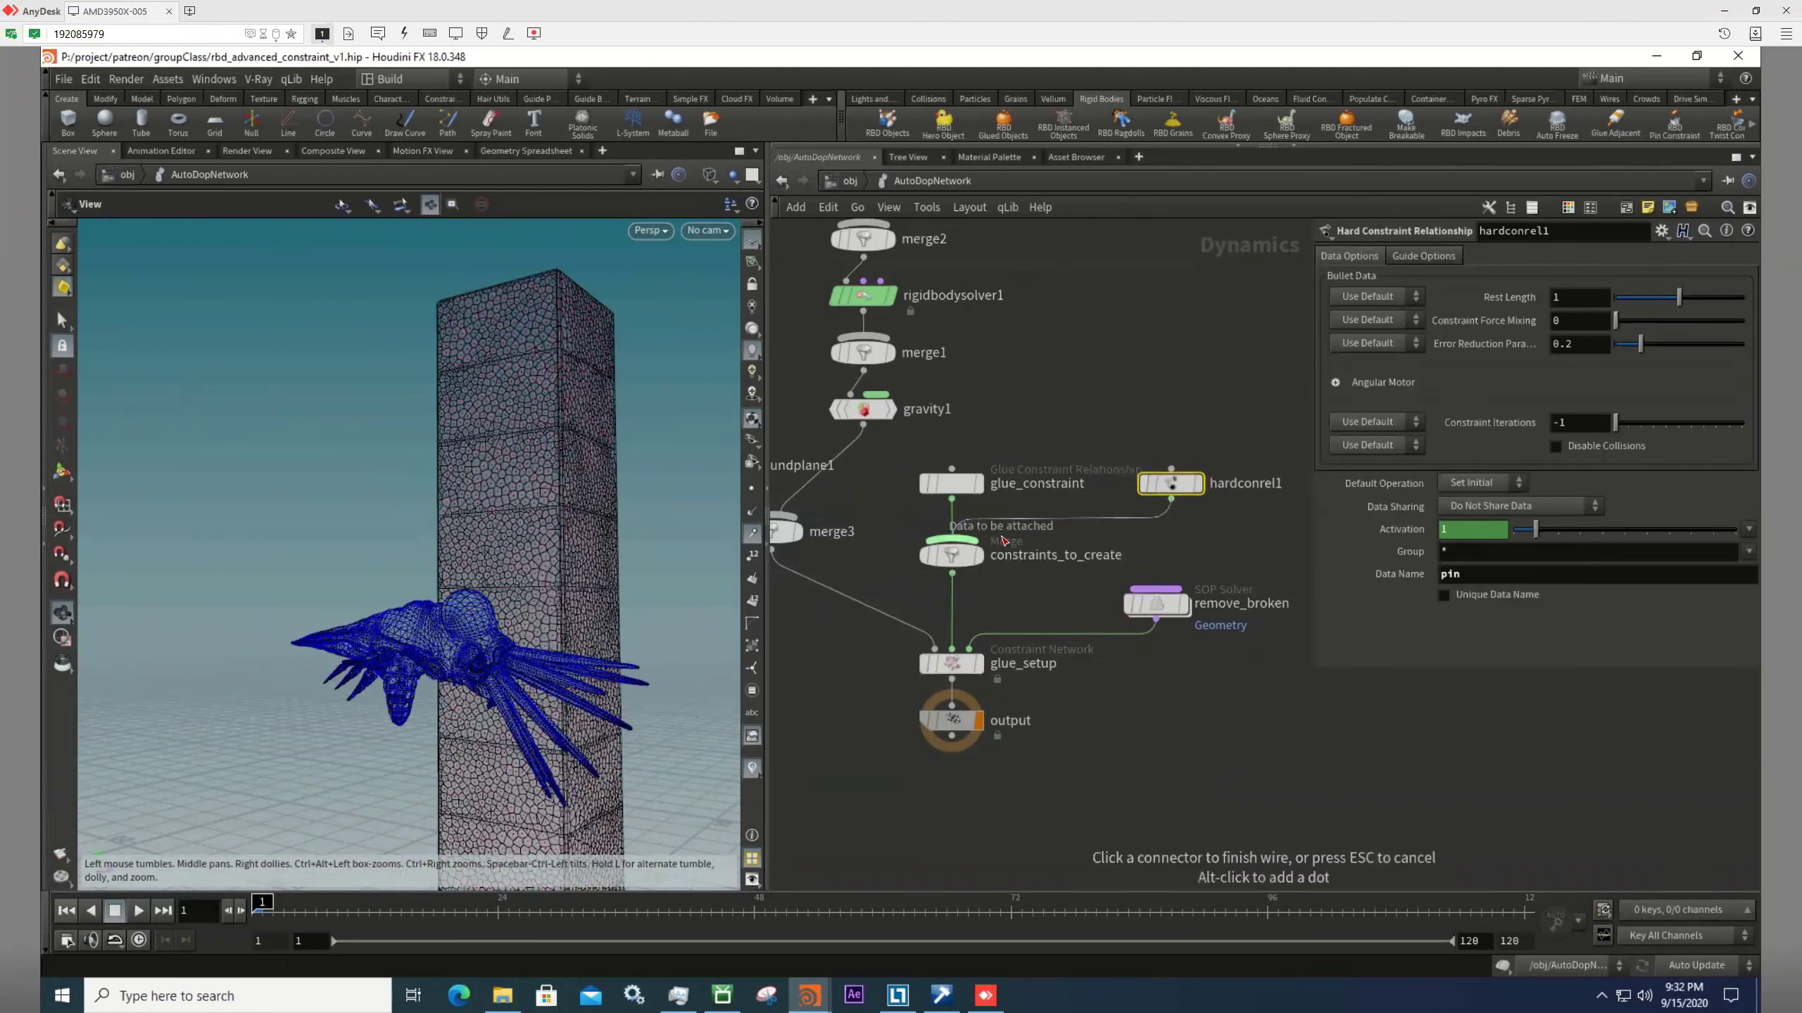
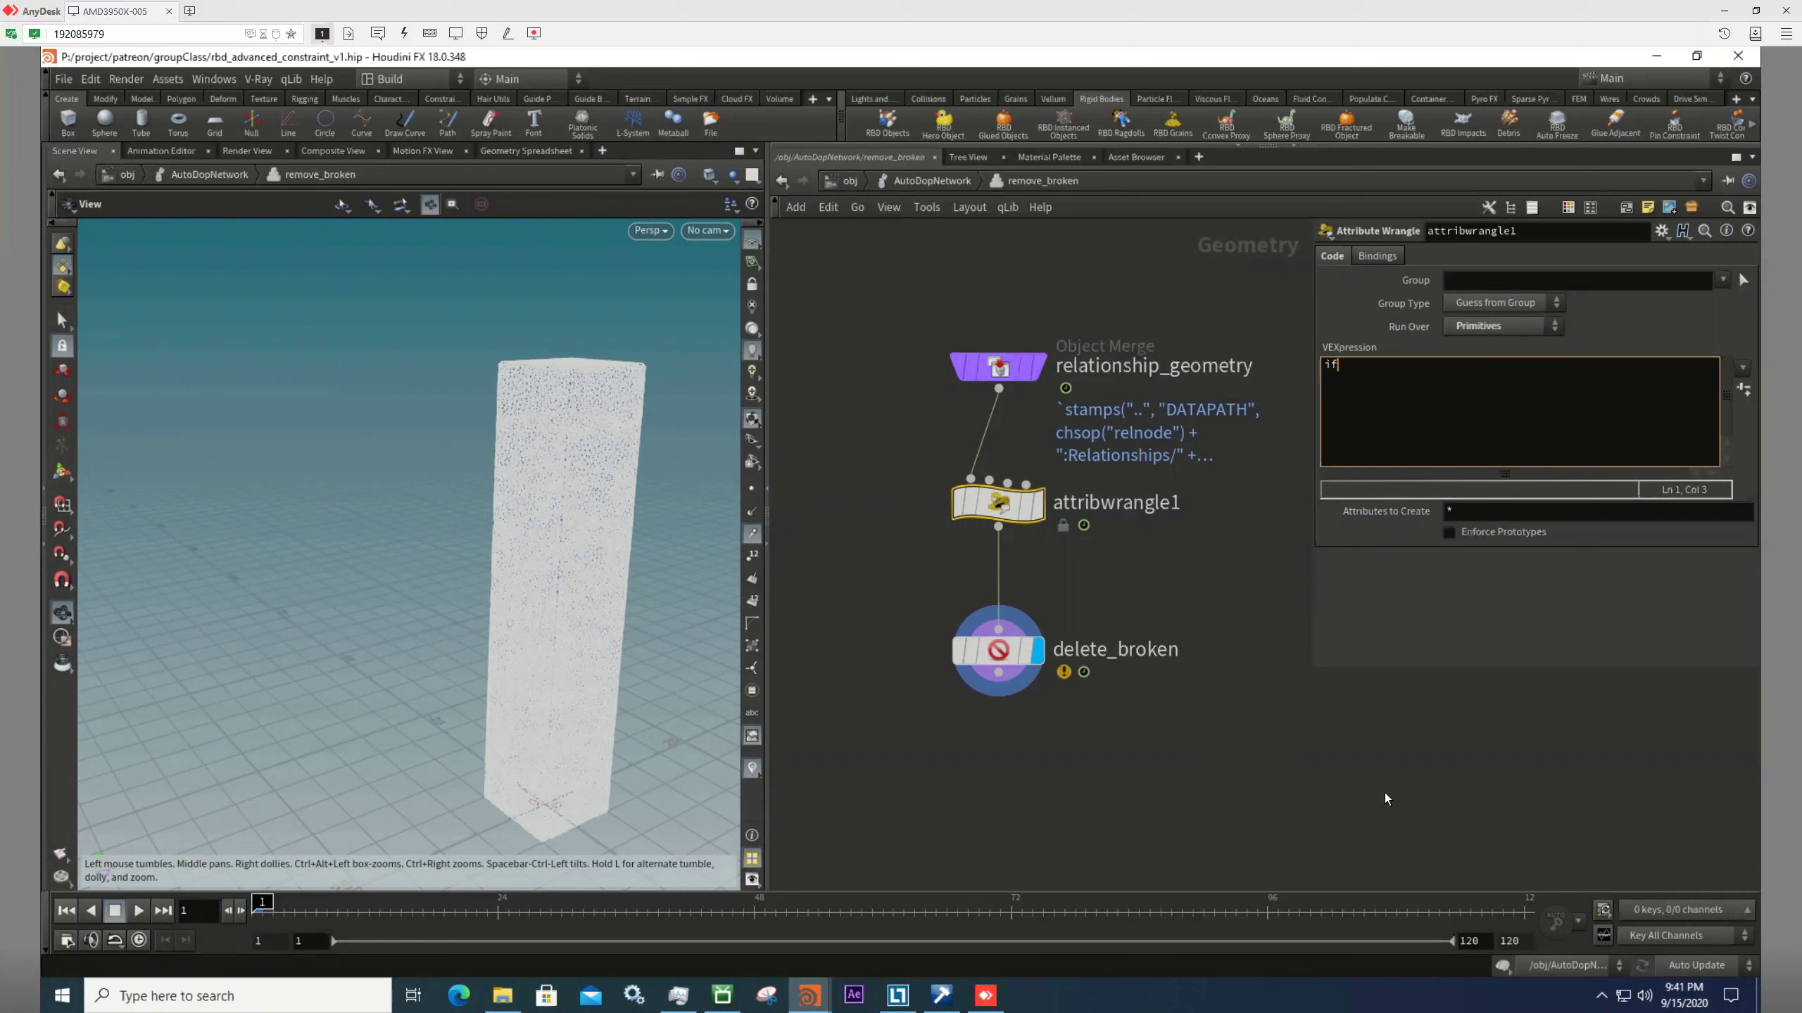
# Step: Write an empty if block testing f@constraint_name=="pin" with a new line inside its braces
pyautogui.write('()')
pyautogui.write('{  }')
pyautogui.press('Left')
pyautogui.press('Left')
pyautogui.write('f@constraint')
pyautogui.write('_name=')
pyautogui.write('="pin')
pyautogui.click(1369, 382)
# Step: Search Bing in Edge for 'vex cheat sheet houdini' and open the VEX Wrangle Cheat Sheet
pyautogui.click(458, 995)
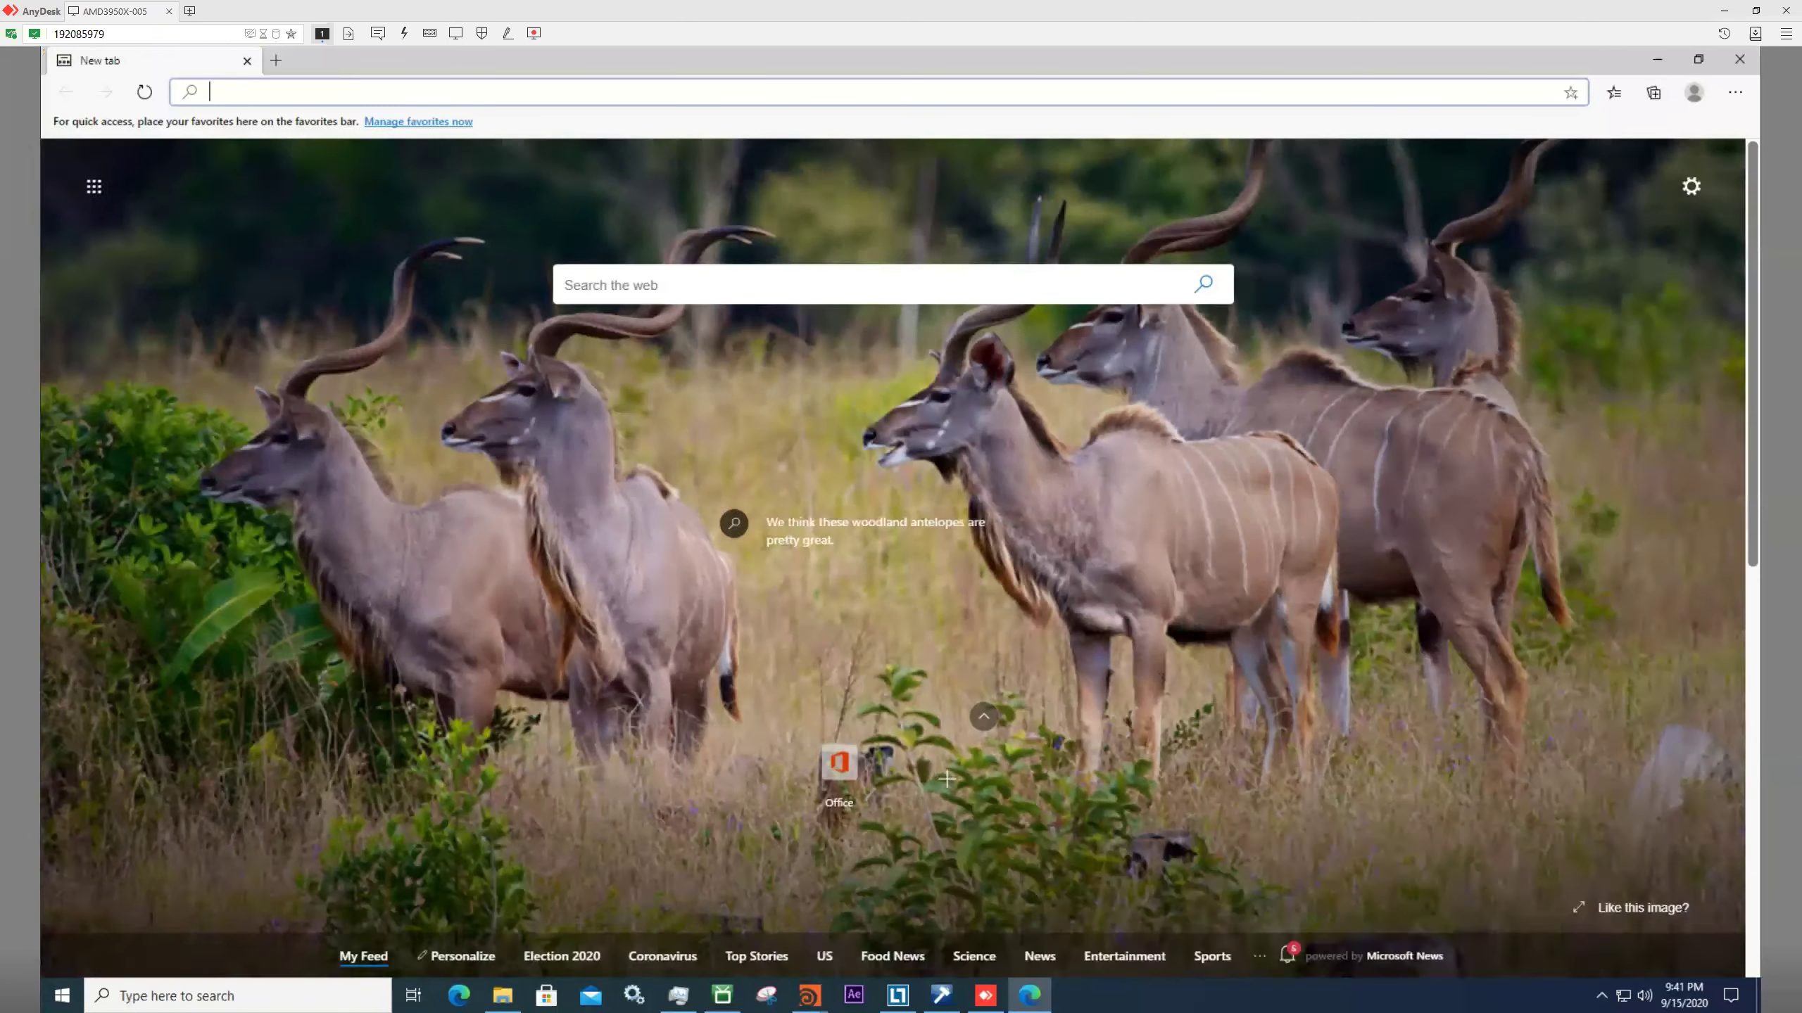
pyautogui.moveTo(696, 61)
pyautogui.mouseDown()
pyautogui.moveTo(695, 337)
pyautogui.moveTo(288, 47)
pyautogui.mouseUp()
pyautogui.write('vex ')
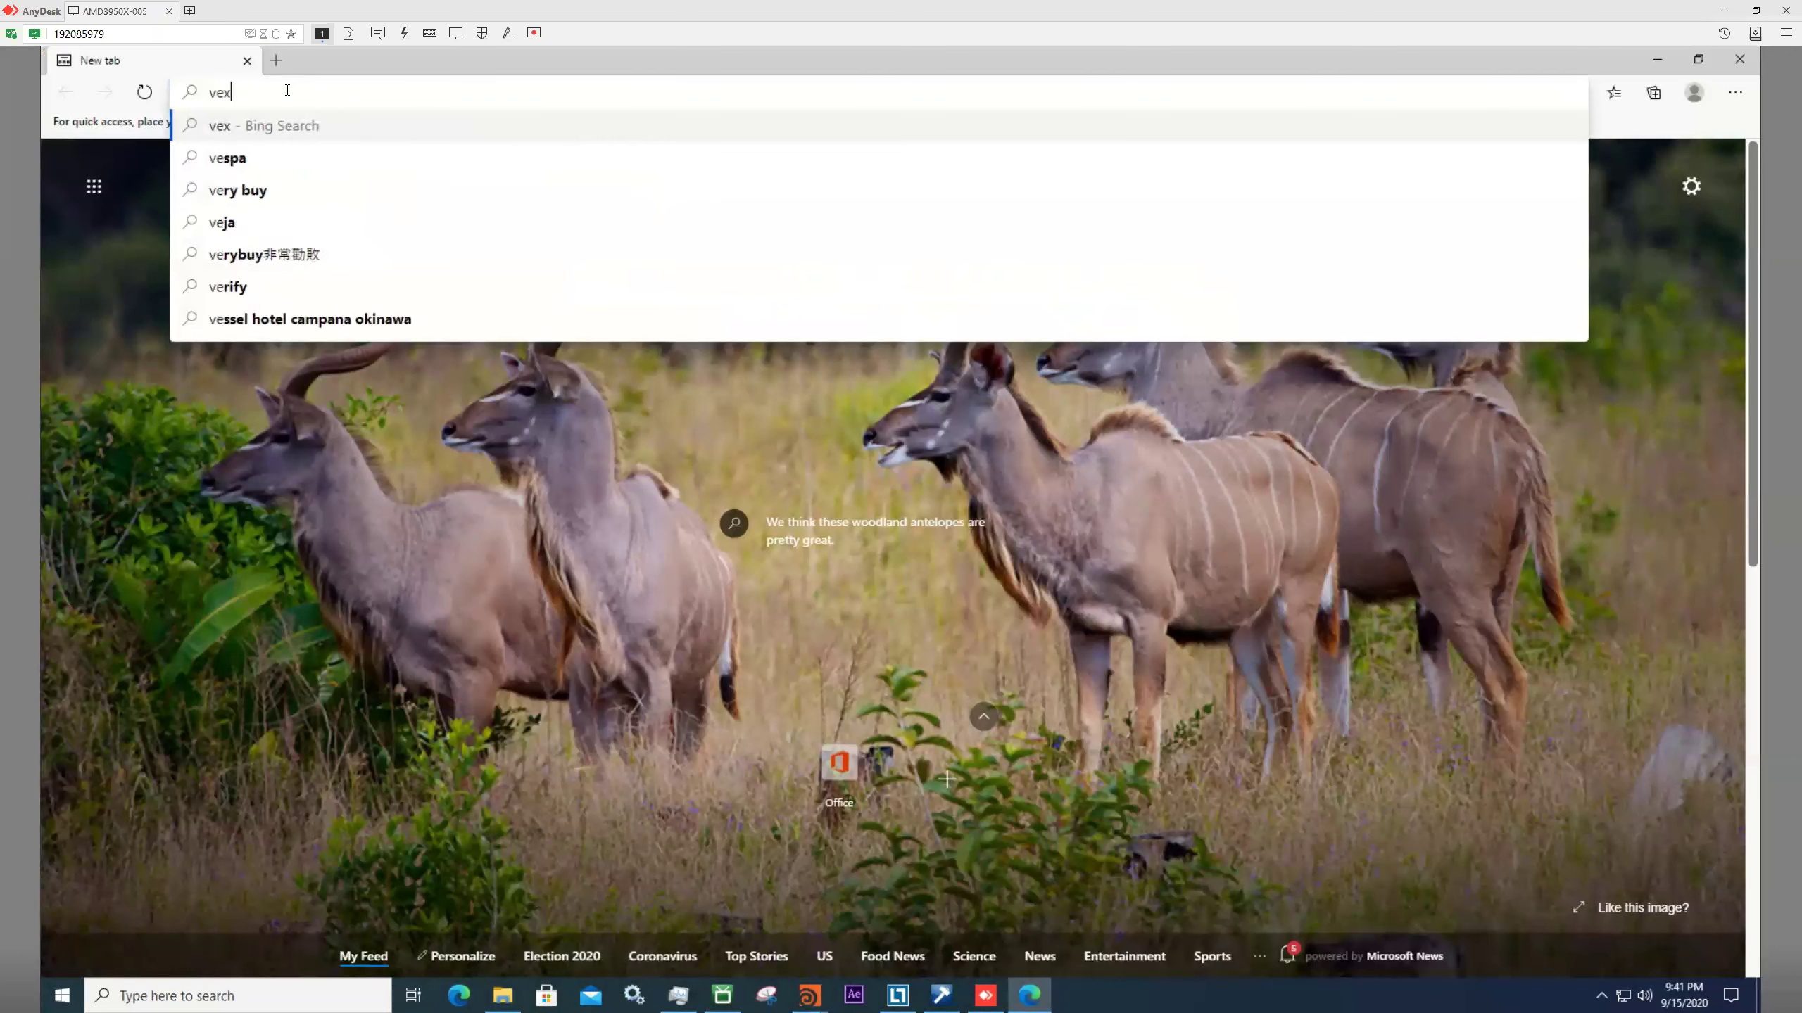
pyautogui.write('cheap')
pyautogui.press('BackSpace')
pyautogui.write('t sheet houdini')
pyautogui.press('Return')
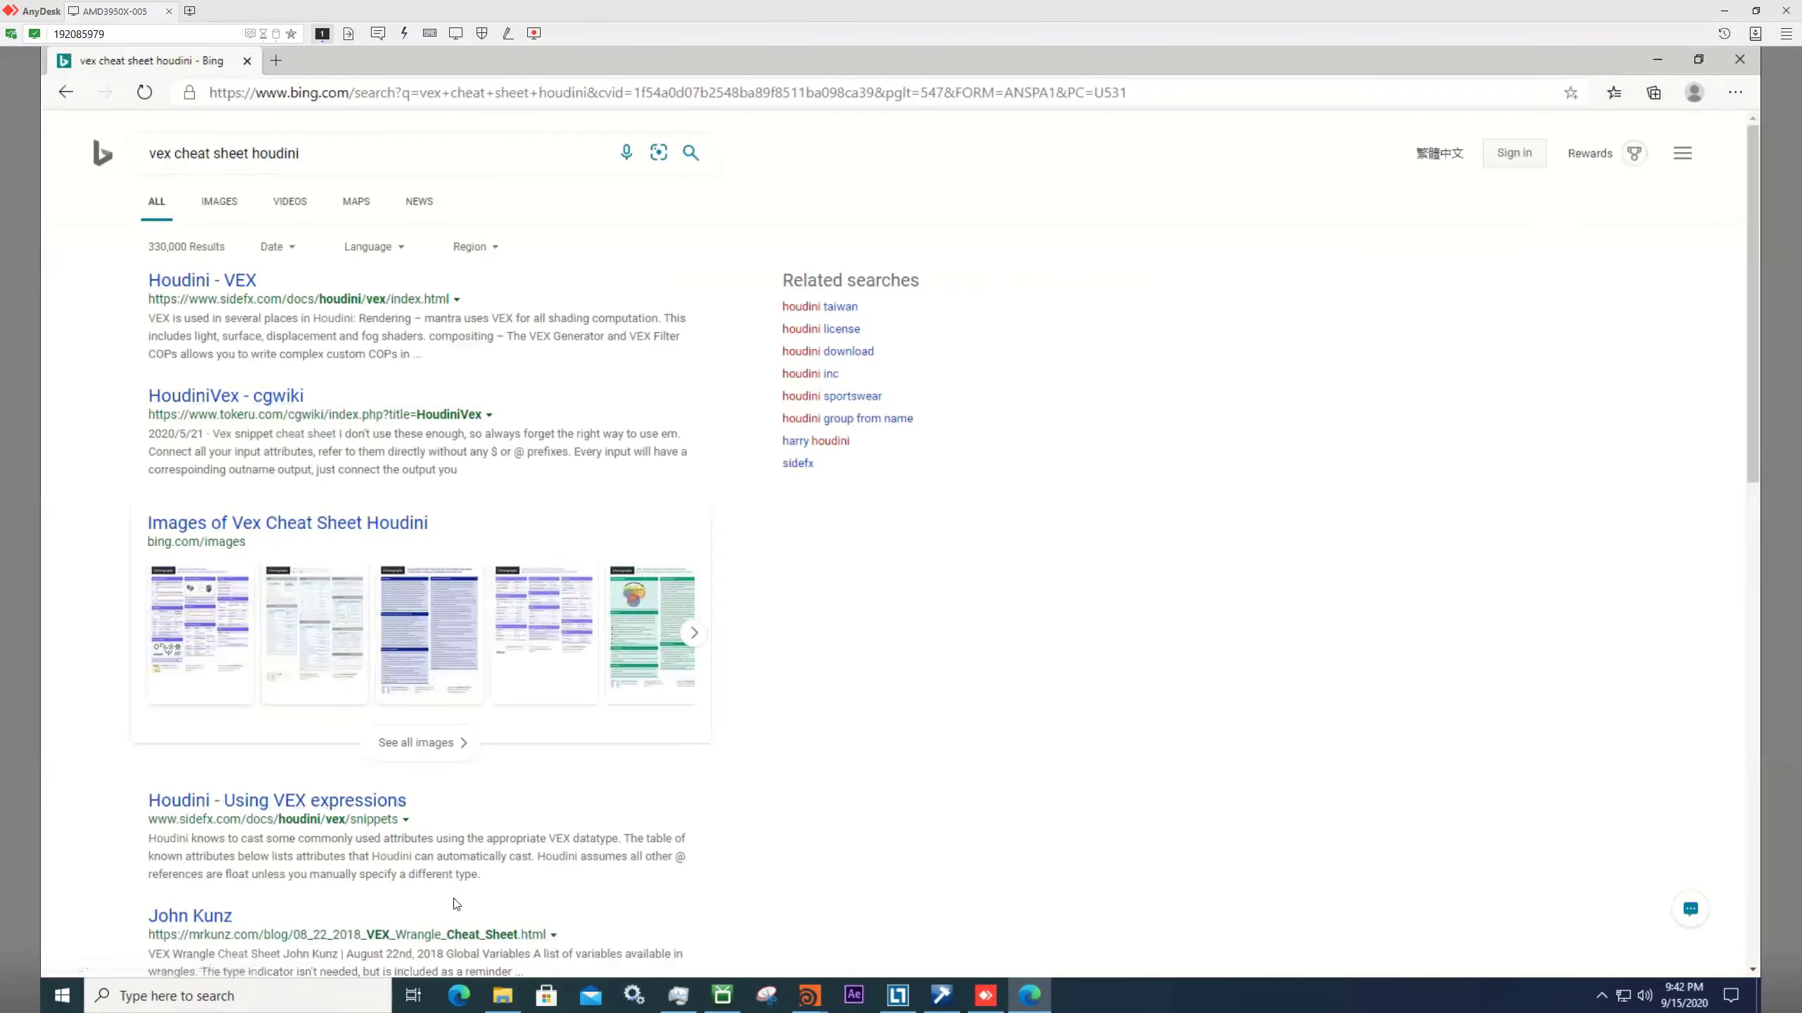
pyautogui.scroll(-3, 211, 667)
pyautogui.click(211, 667)
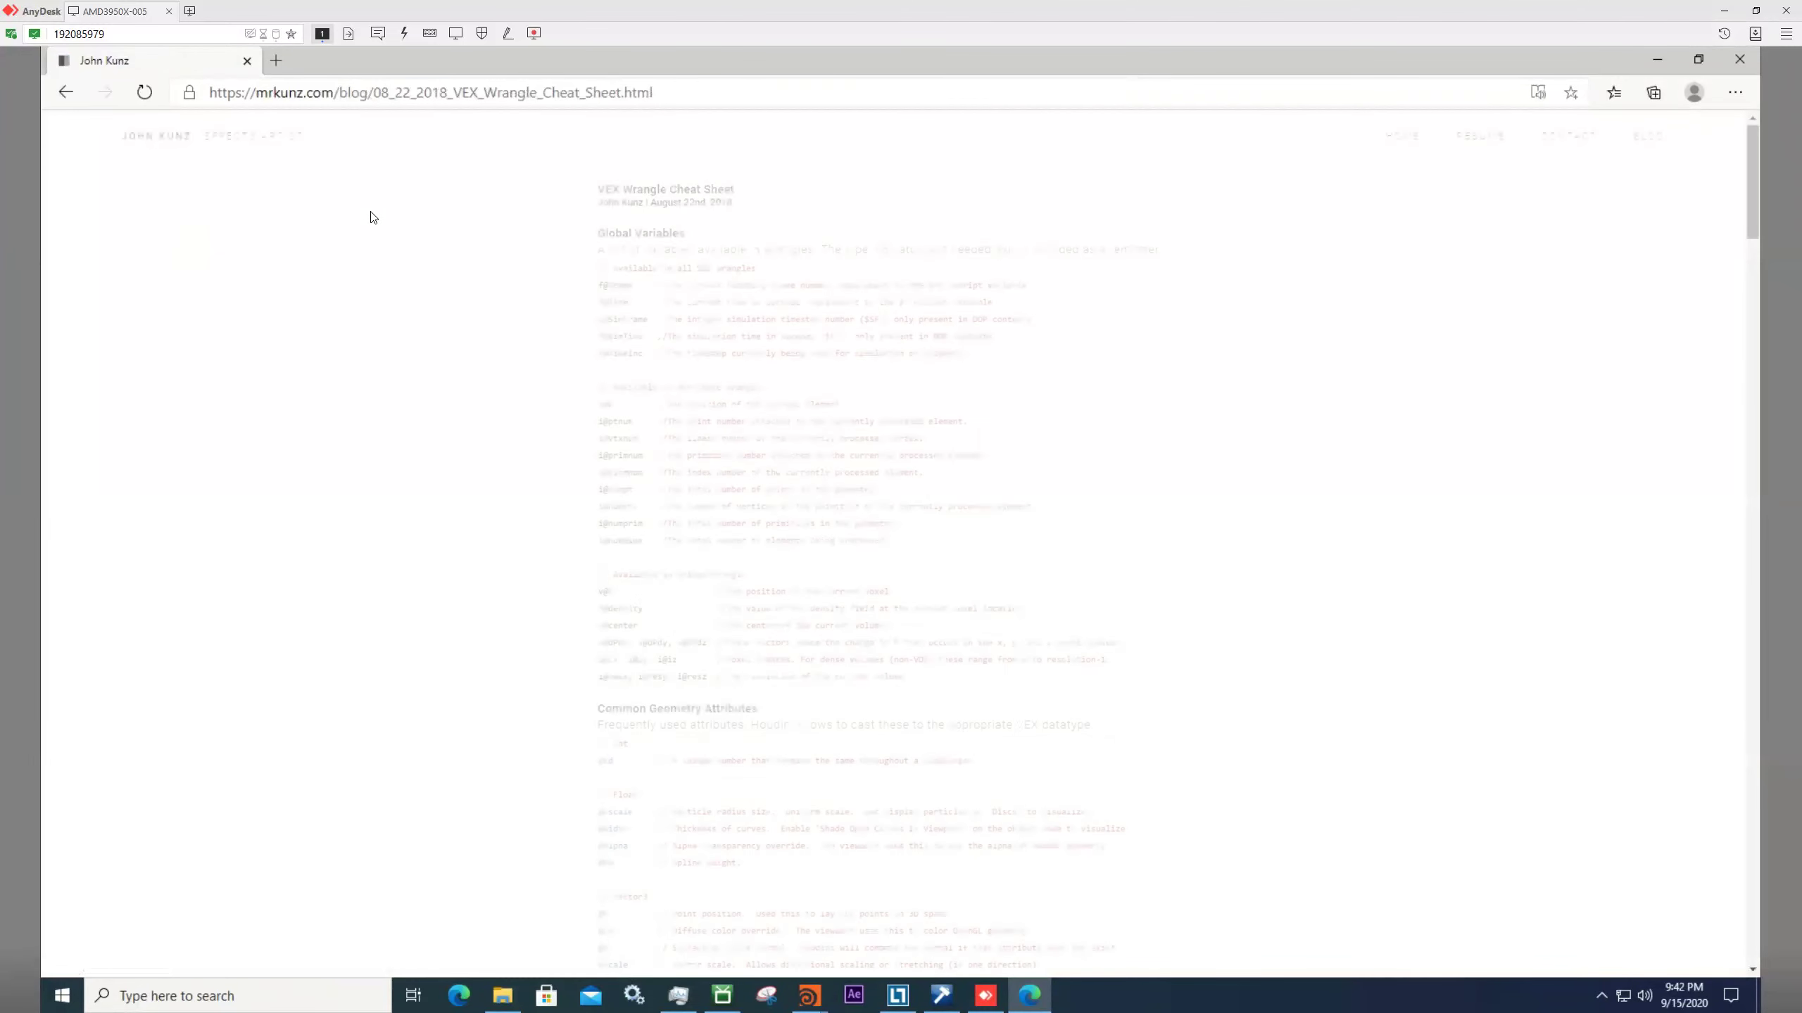
# Step: Find and highlight the DOP Constraint Network Attributes, including i@group_broken, then minimize Edge
pyautogui.scroll(-3, 1255, 483)
pyautogui.scroll(-5, 1194, 531)
pyautogui.scroll(-5, 1194, 532)
pyautogui.scroll(-10, 1195, 537)
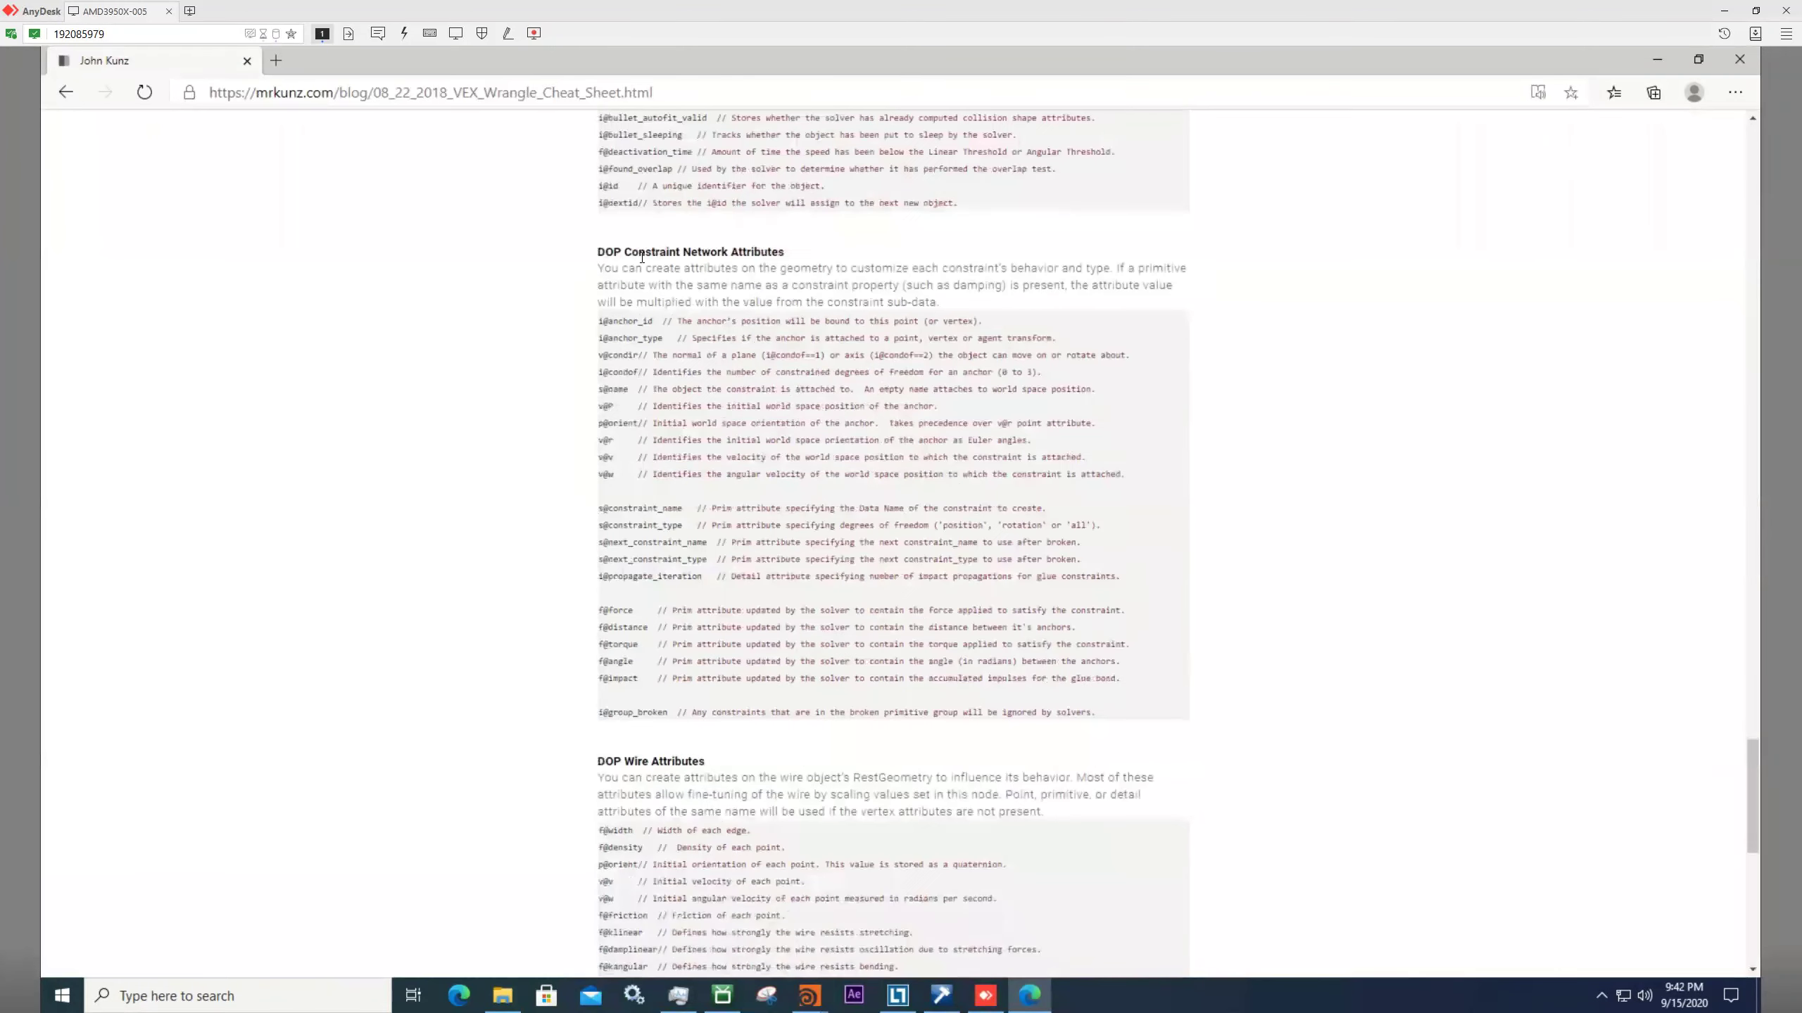
pyautogui.moveTo(613, 252); pyautogui.dragTo(805, 254)
pyautogui.click(661, 338)
pyautogui.moveTo(605, 319); pyautogui.dragTo(807, 713)
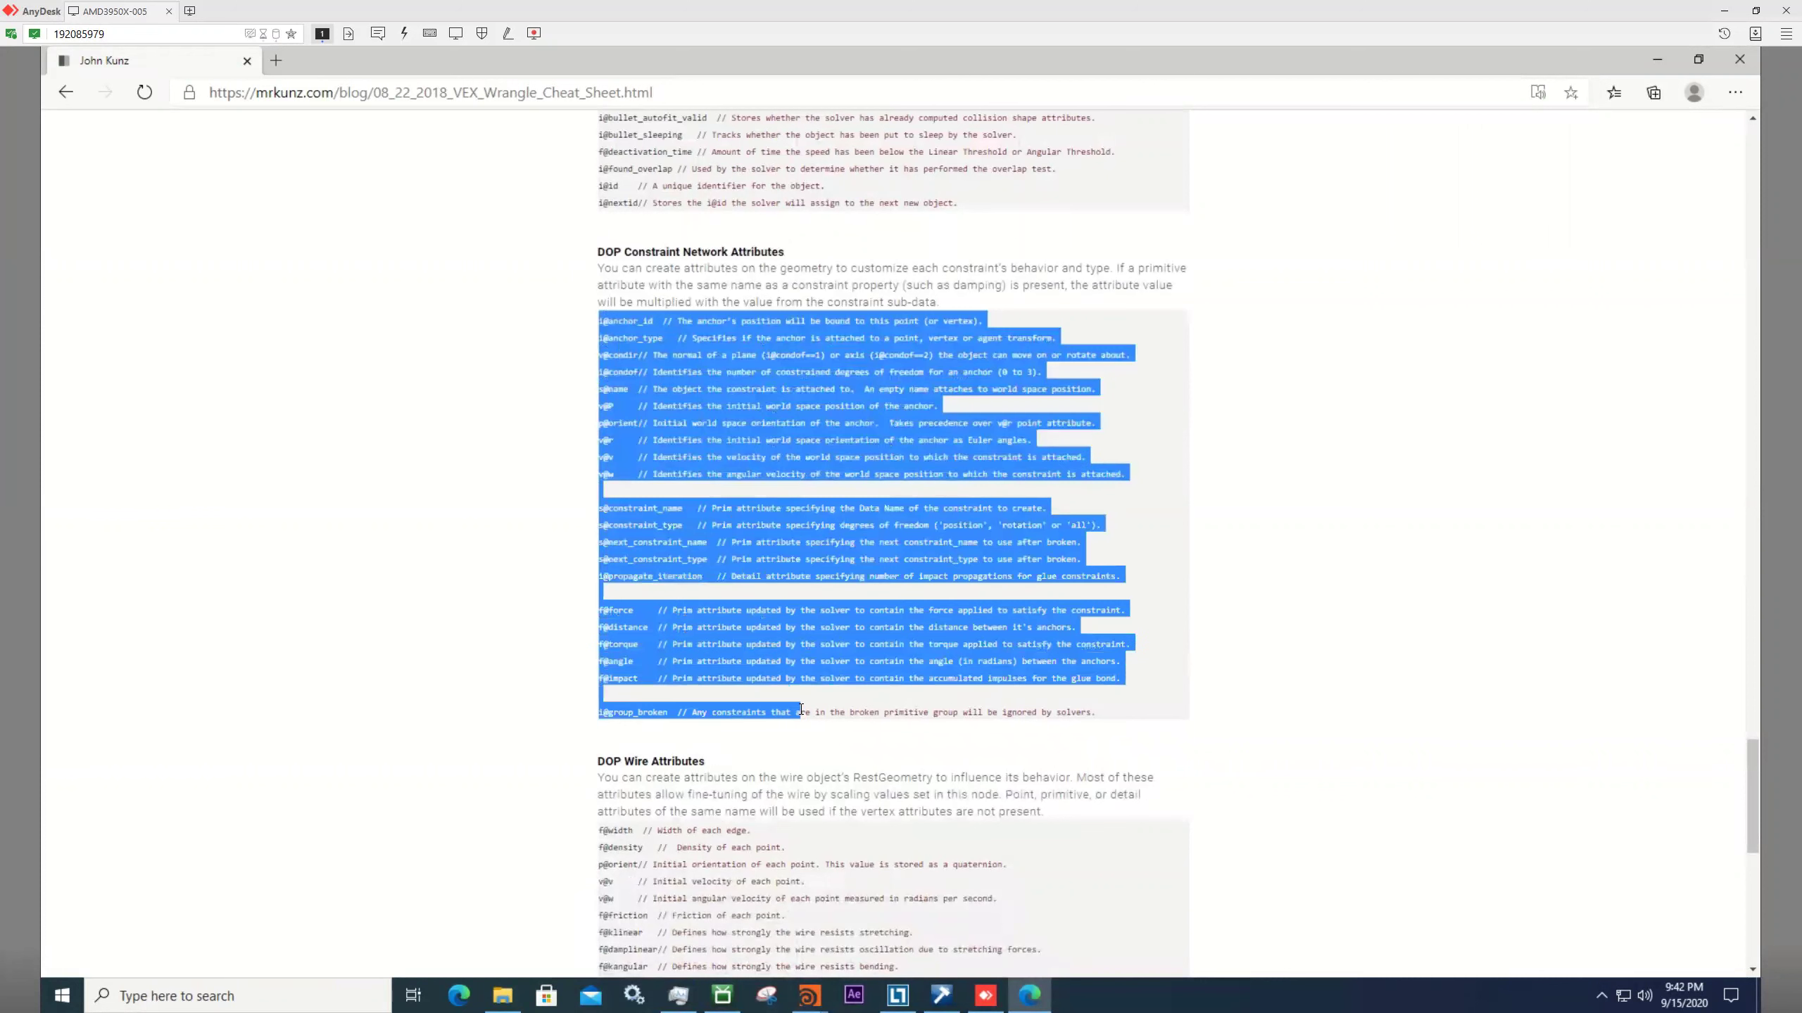
pyautogui.click(664, 362)
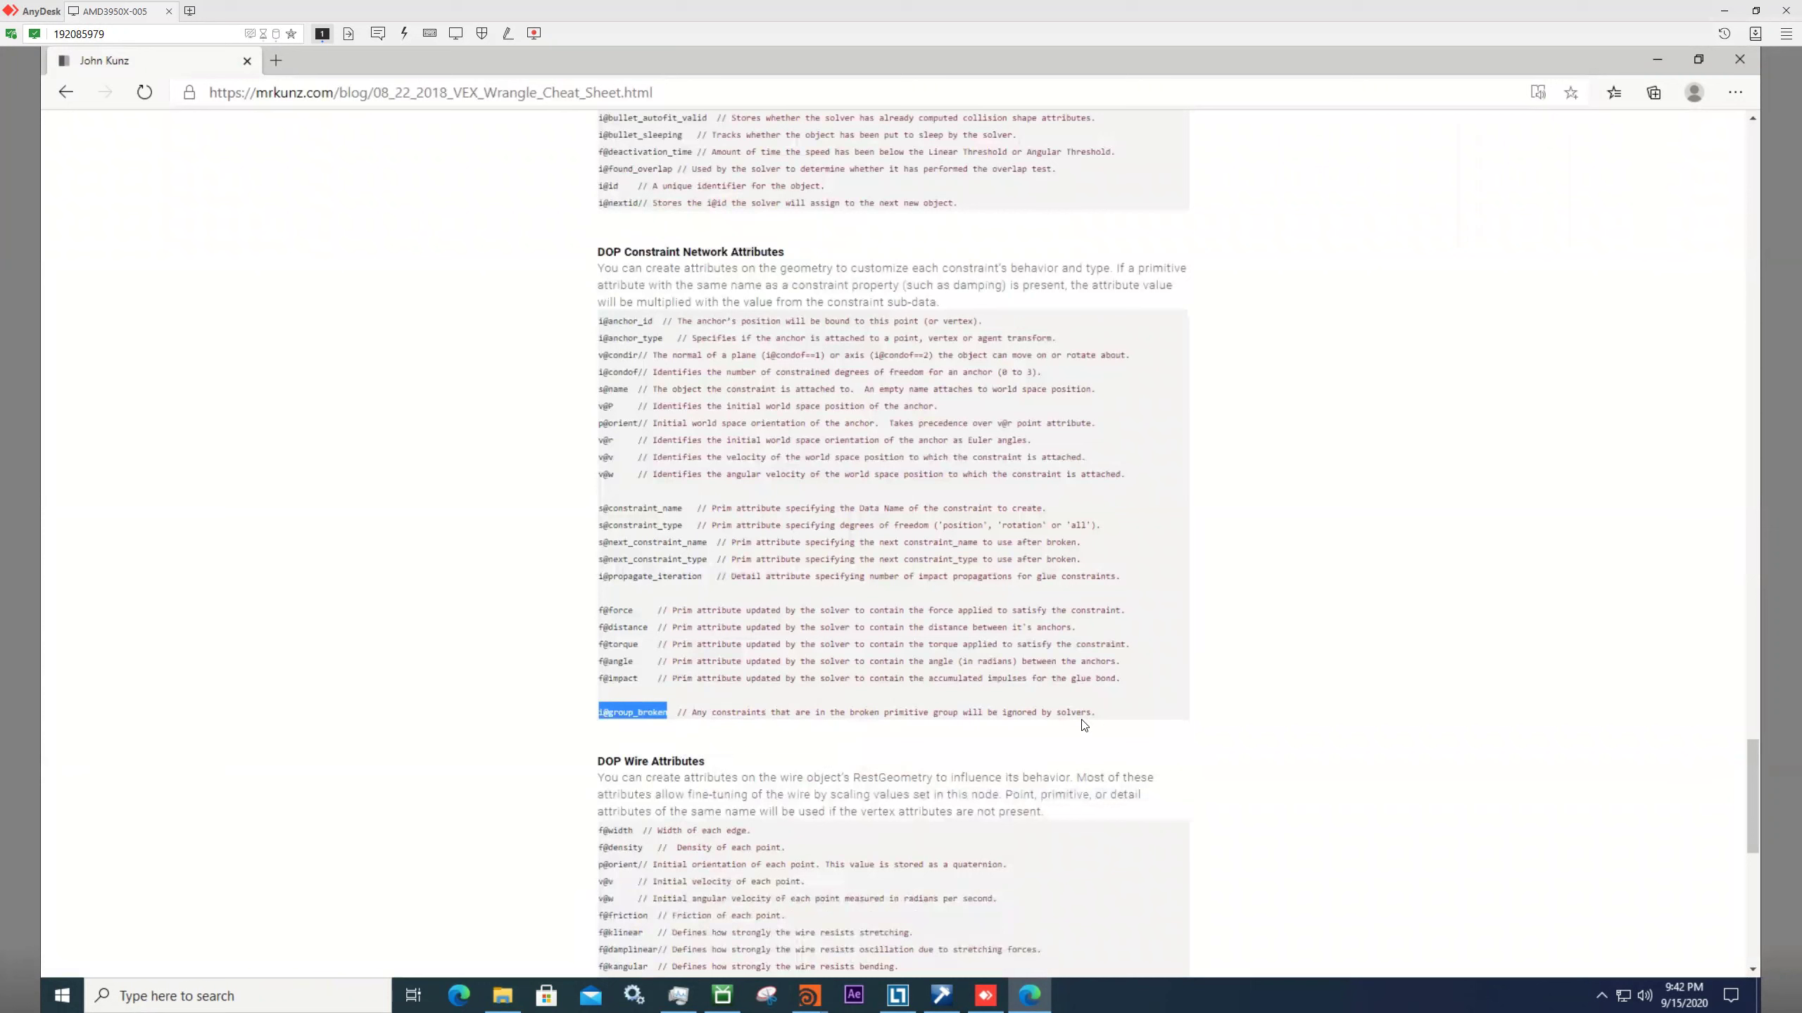
pyautogui.click(1658, 60)
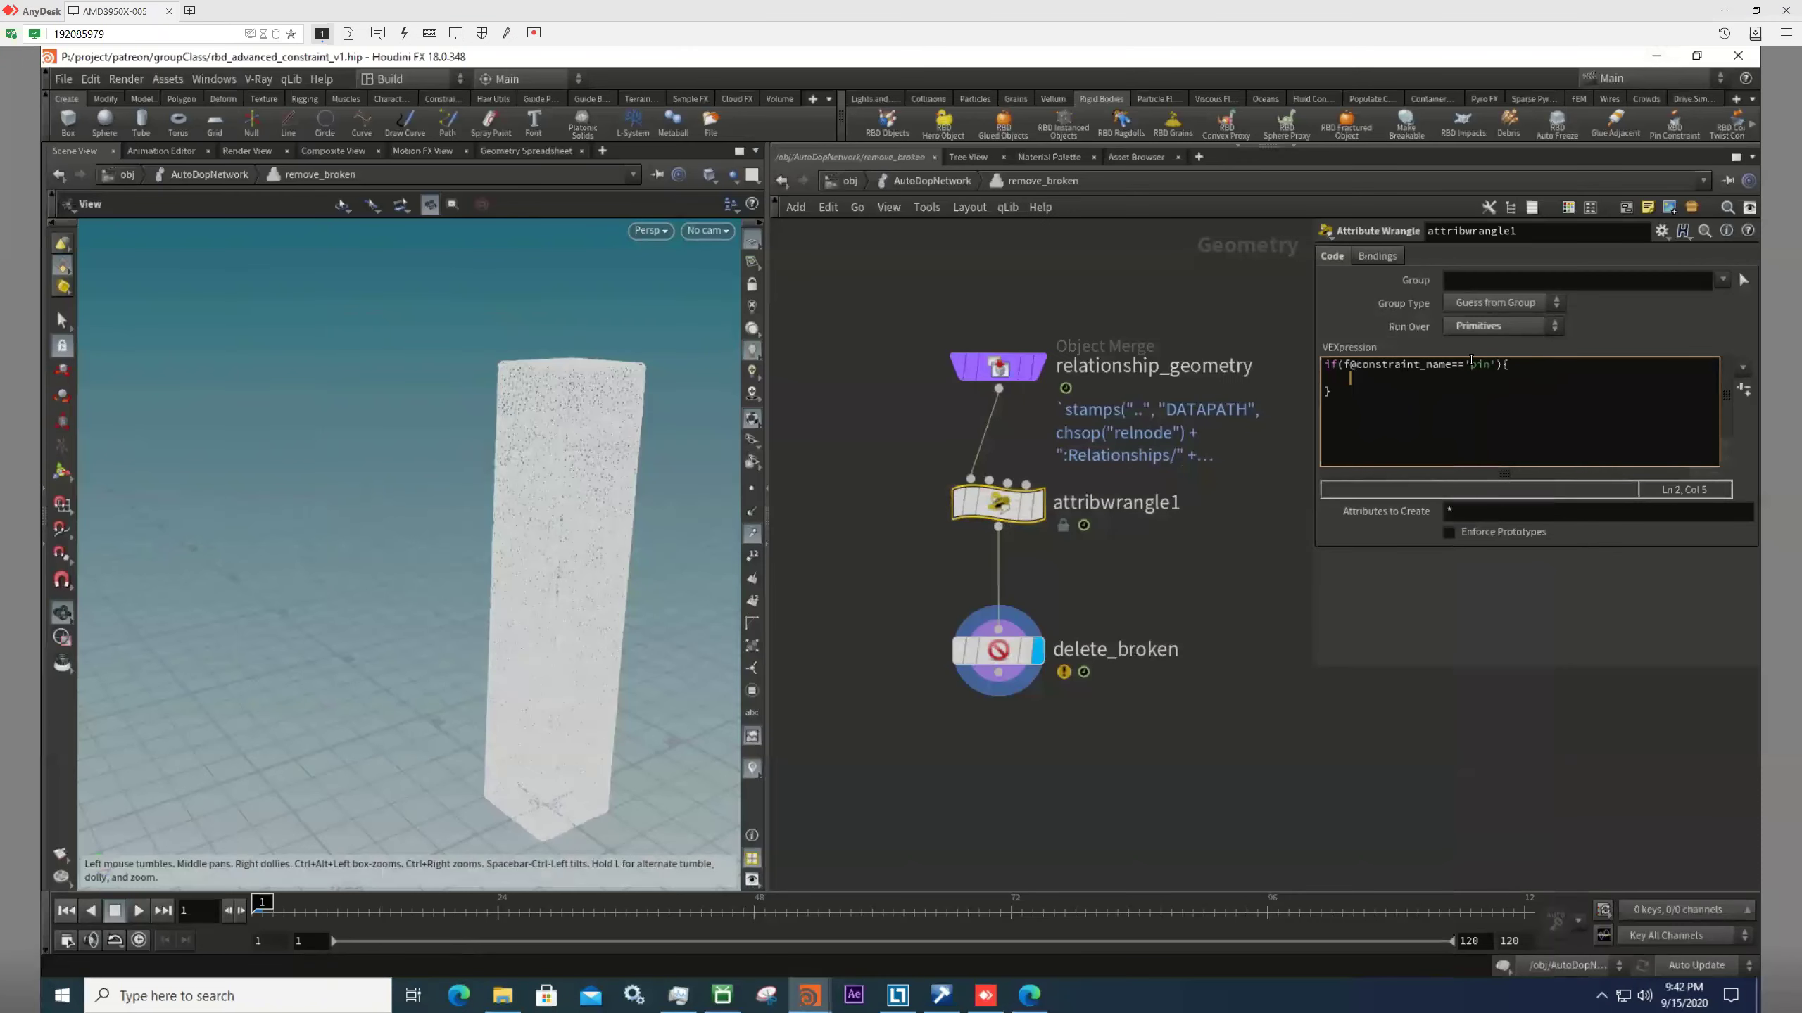
# Step: Set i@group_broken=1 inside the pin block, then play the AutoDopNetwork sim to frame 8
pyautogui.write('i@group_broken')
pyautogui.write('=1;')
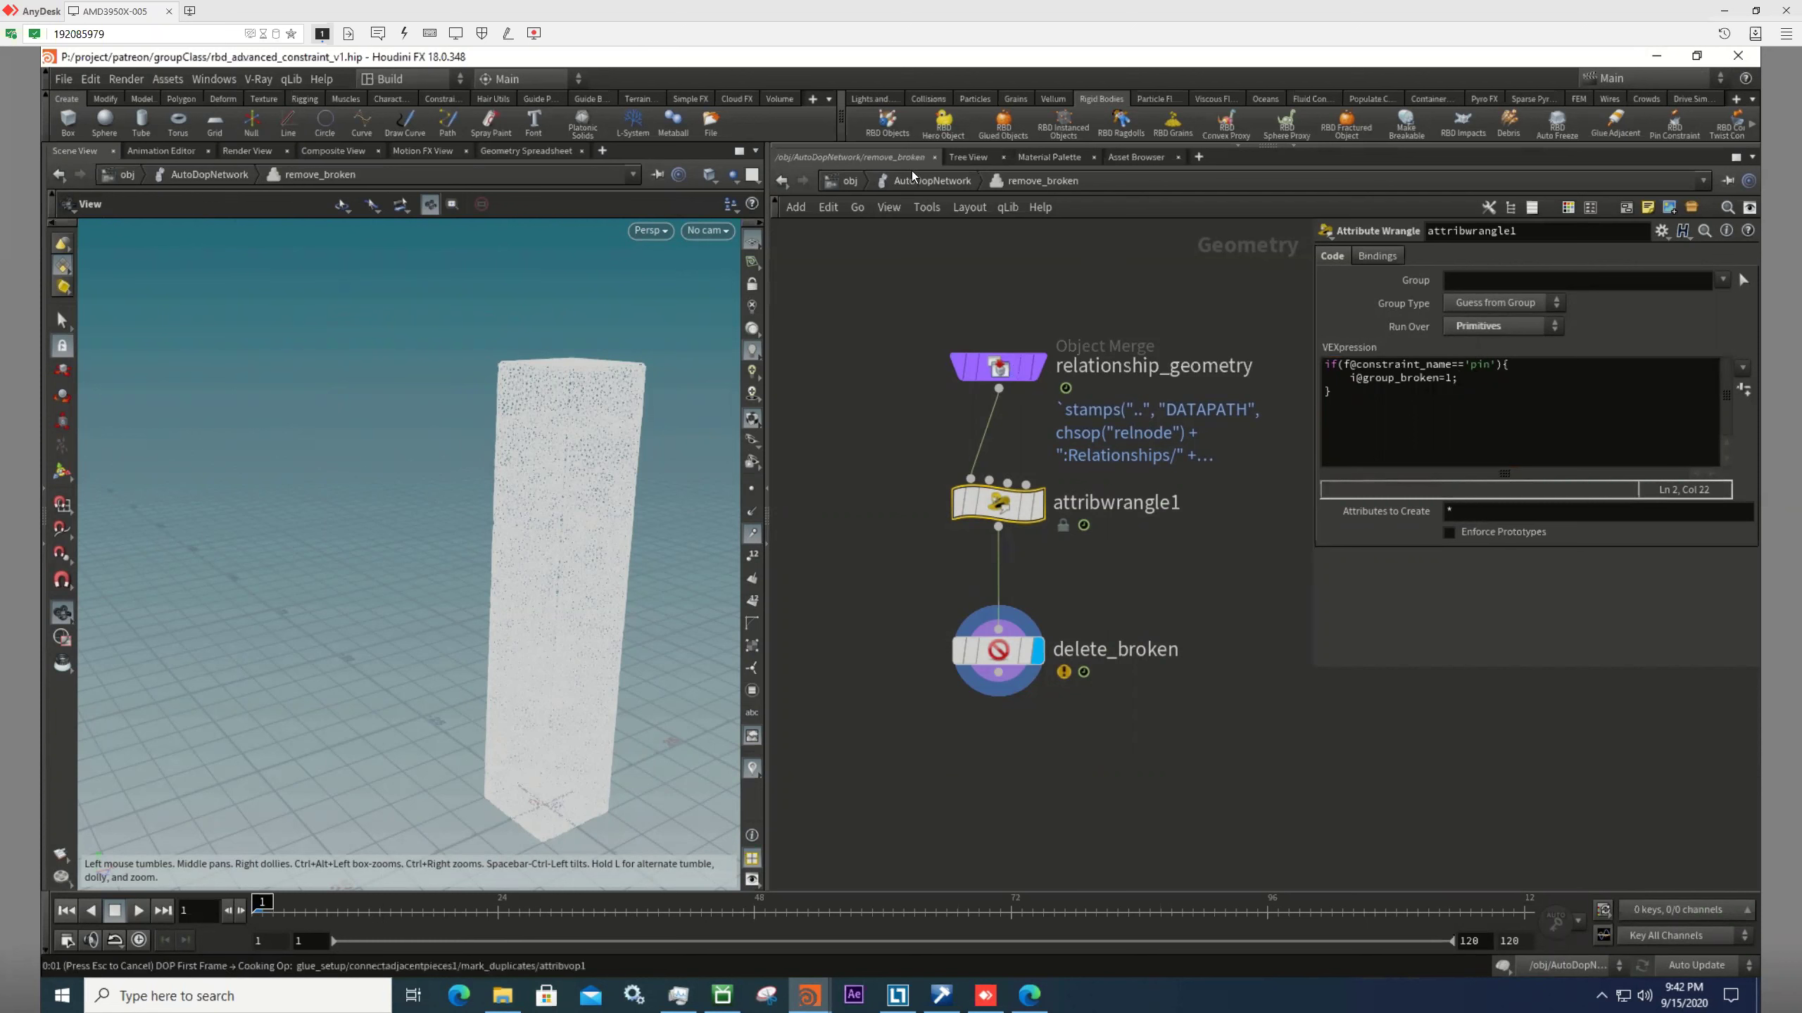
pyautogui.click(913, 180)
pyautogui.click(1235, 417)
pyautogui.click(139, 911)
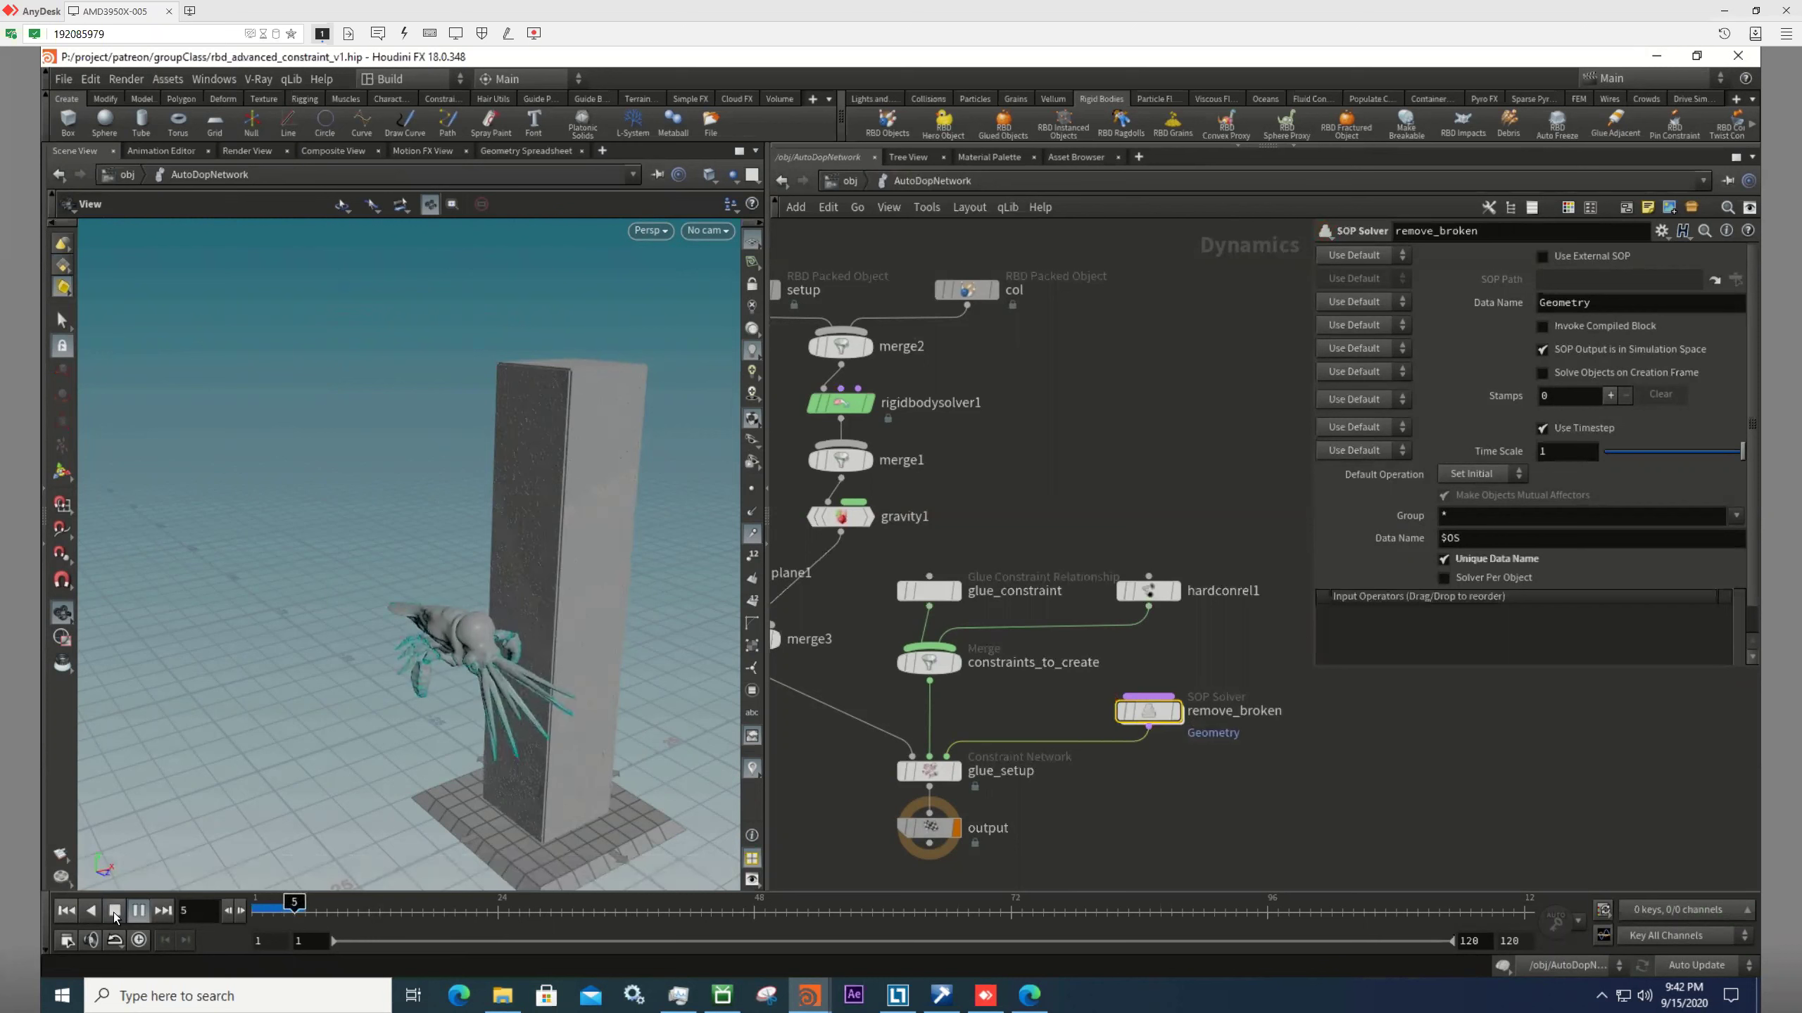
pyautogui.click(114, 911)
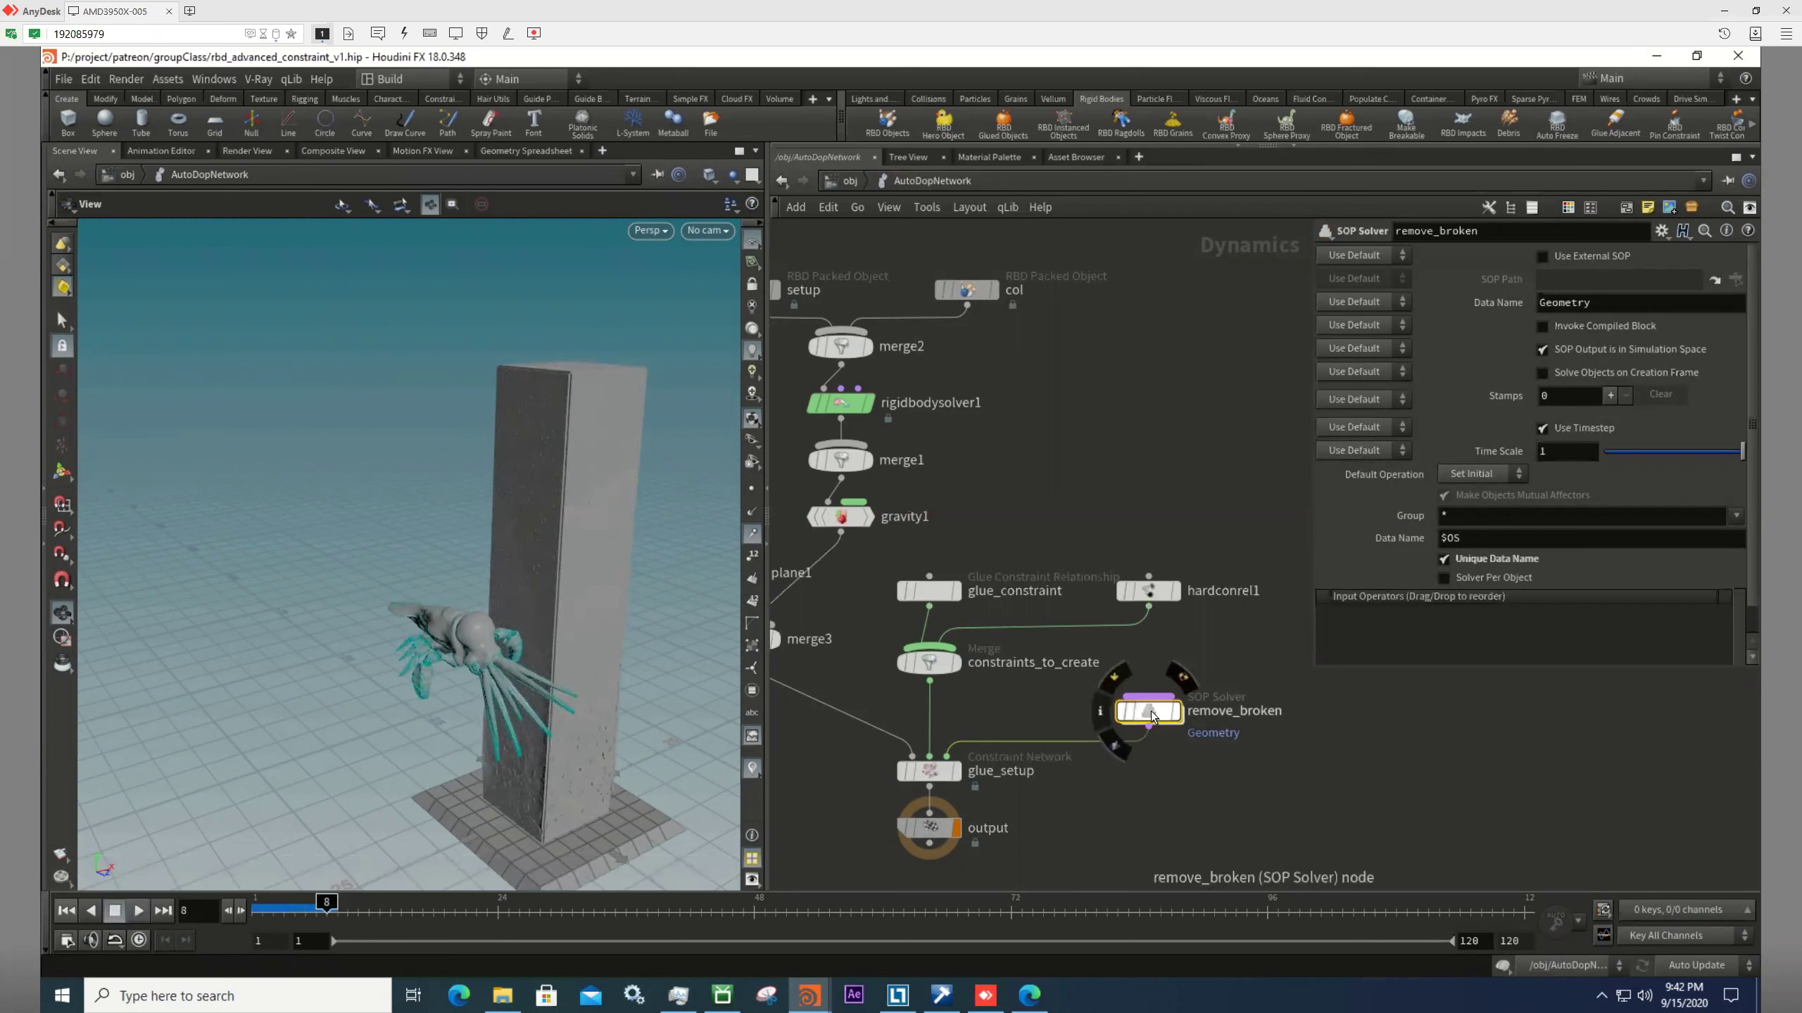
# Step: Inspect hardconrel1 and glue_constraint, then back in remove_broken delete one '=' from the comparison
pyautogui.click(1150, 591)
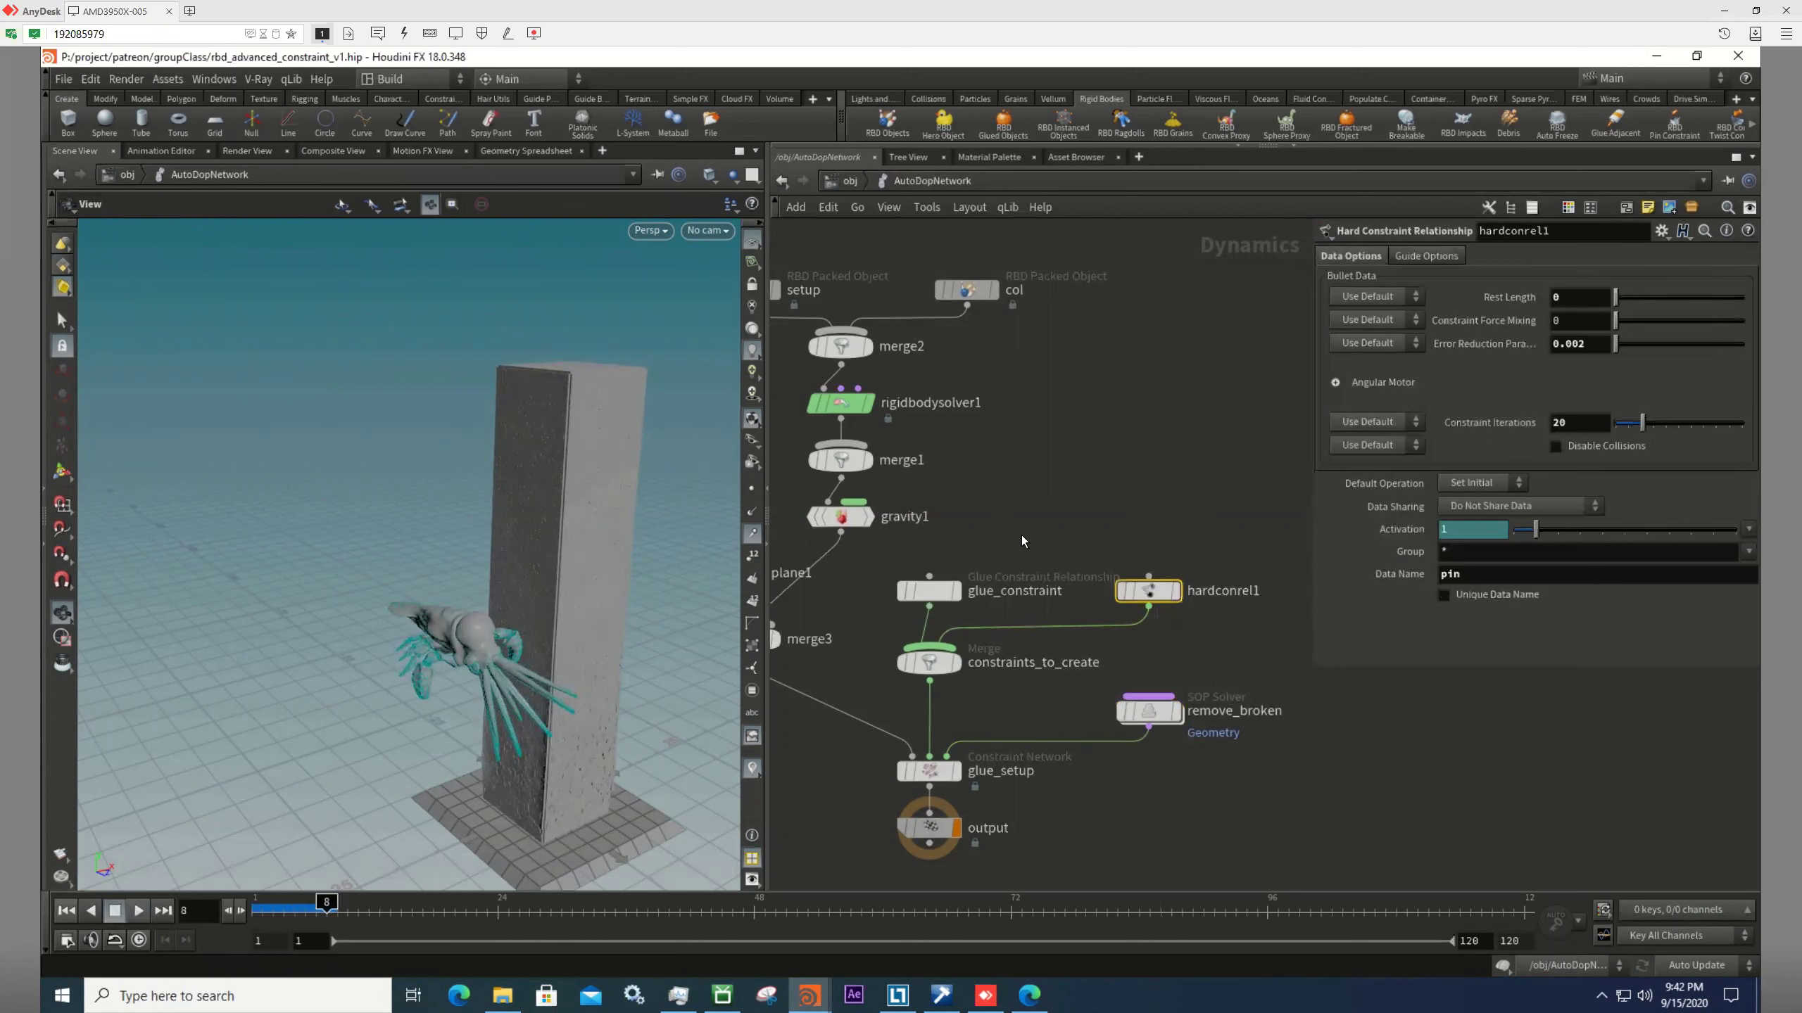
pyautogui.click(930, 592)
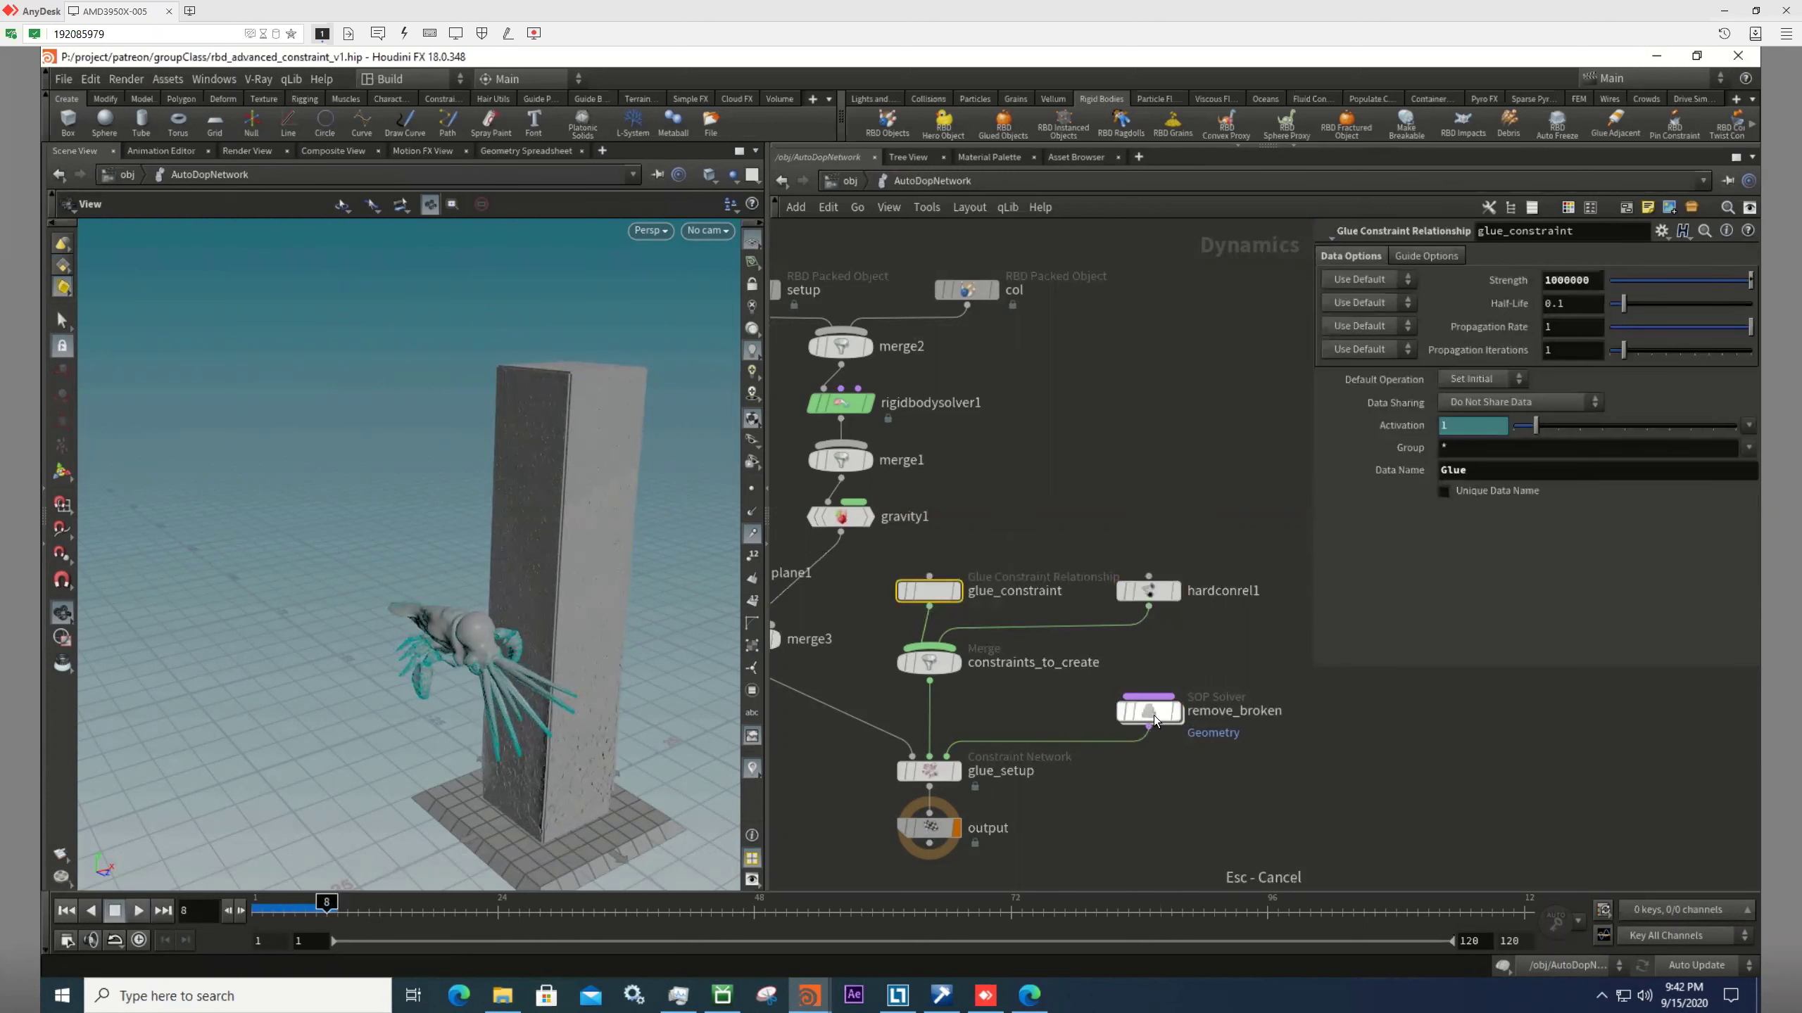
pyautogui.doubleClick(1149, 712)
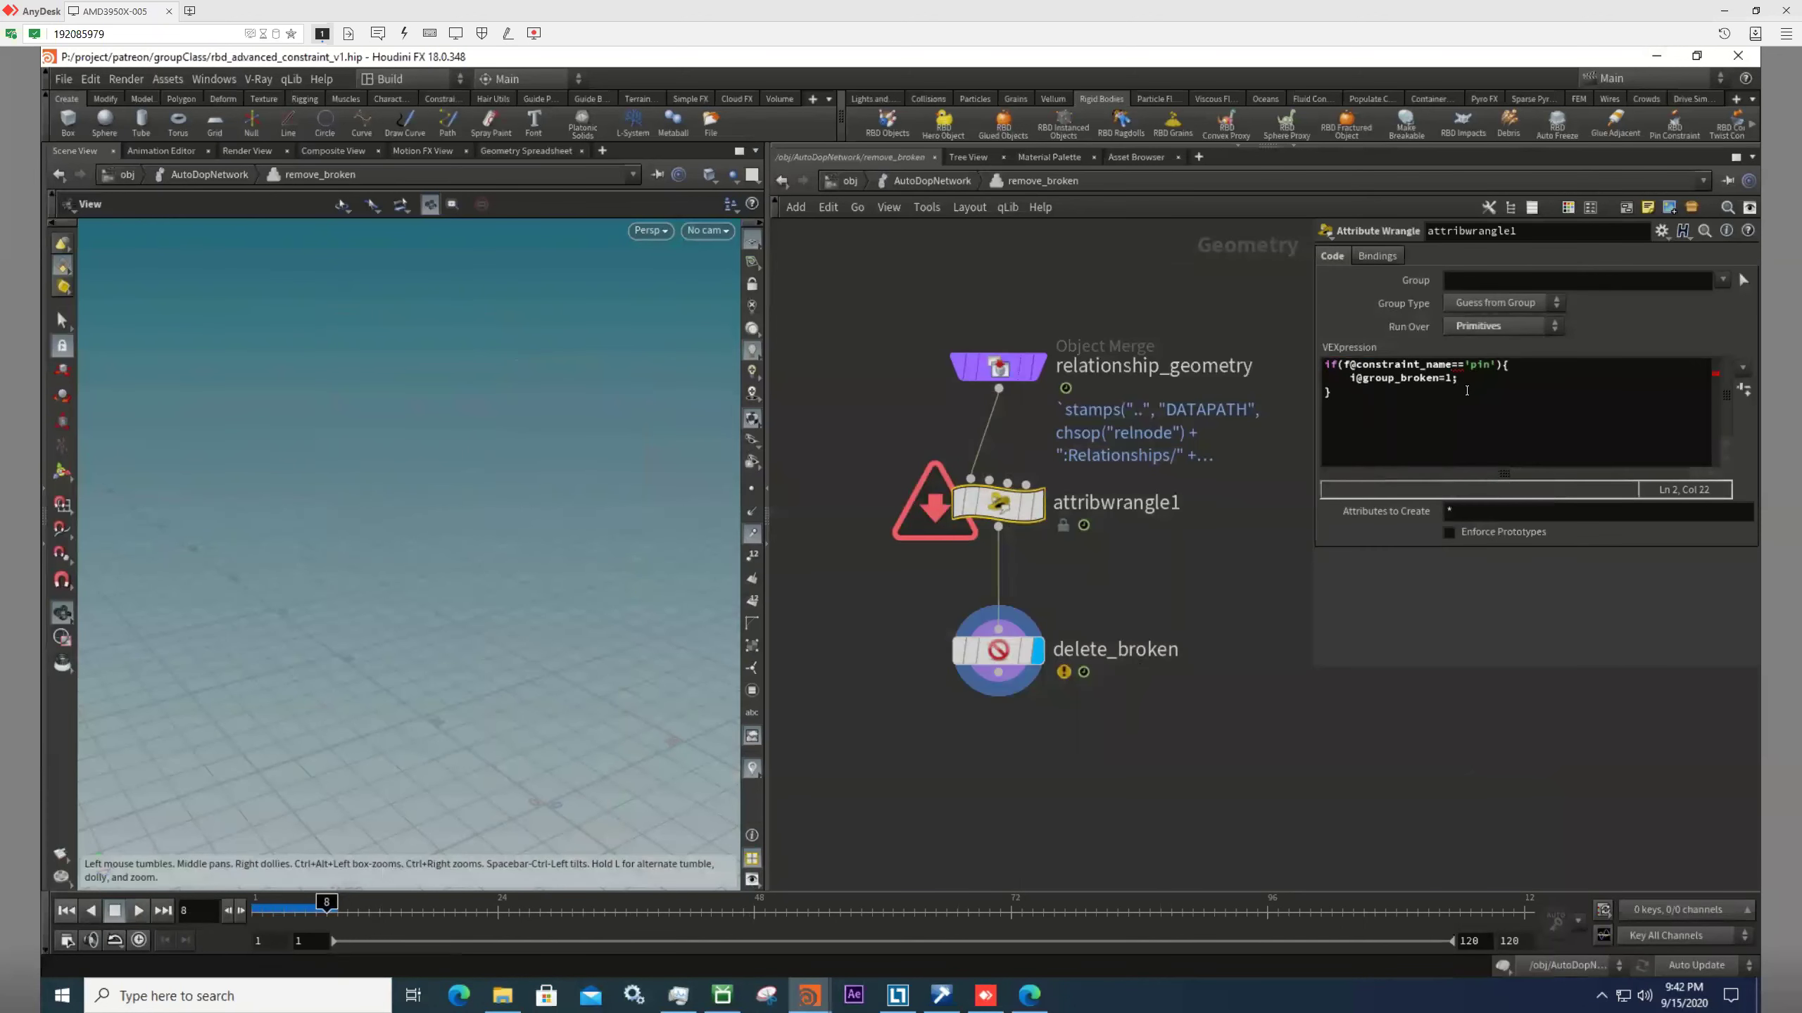
pyautogui.click(1463, 364)
pyautogui.press('BackSpace')
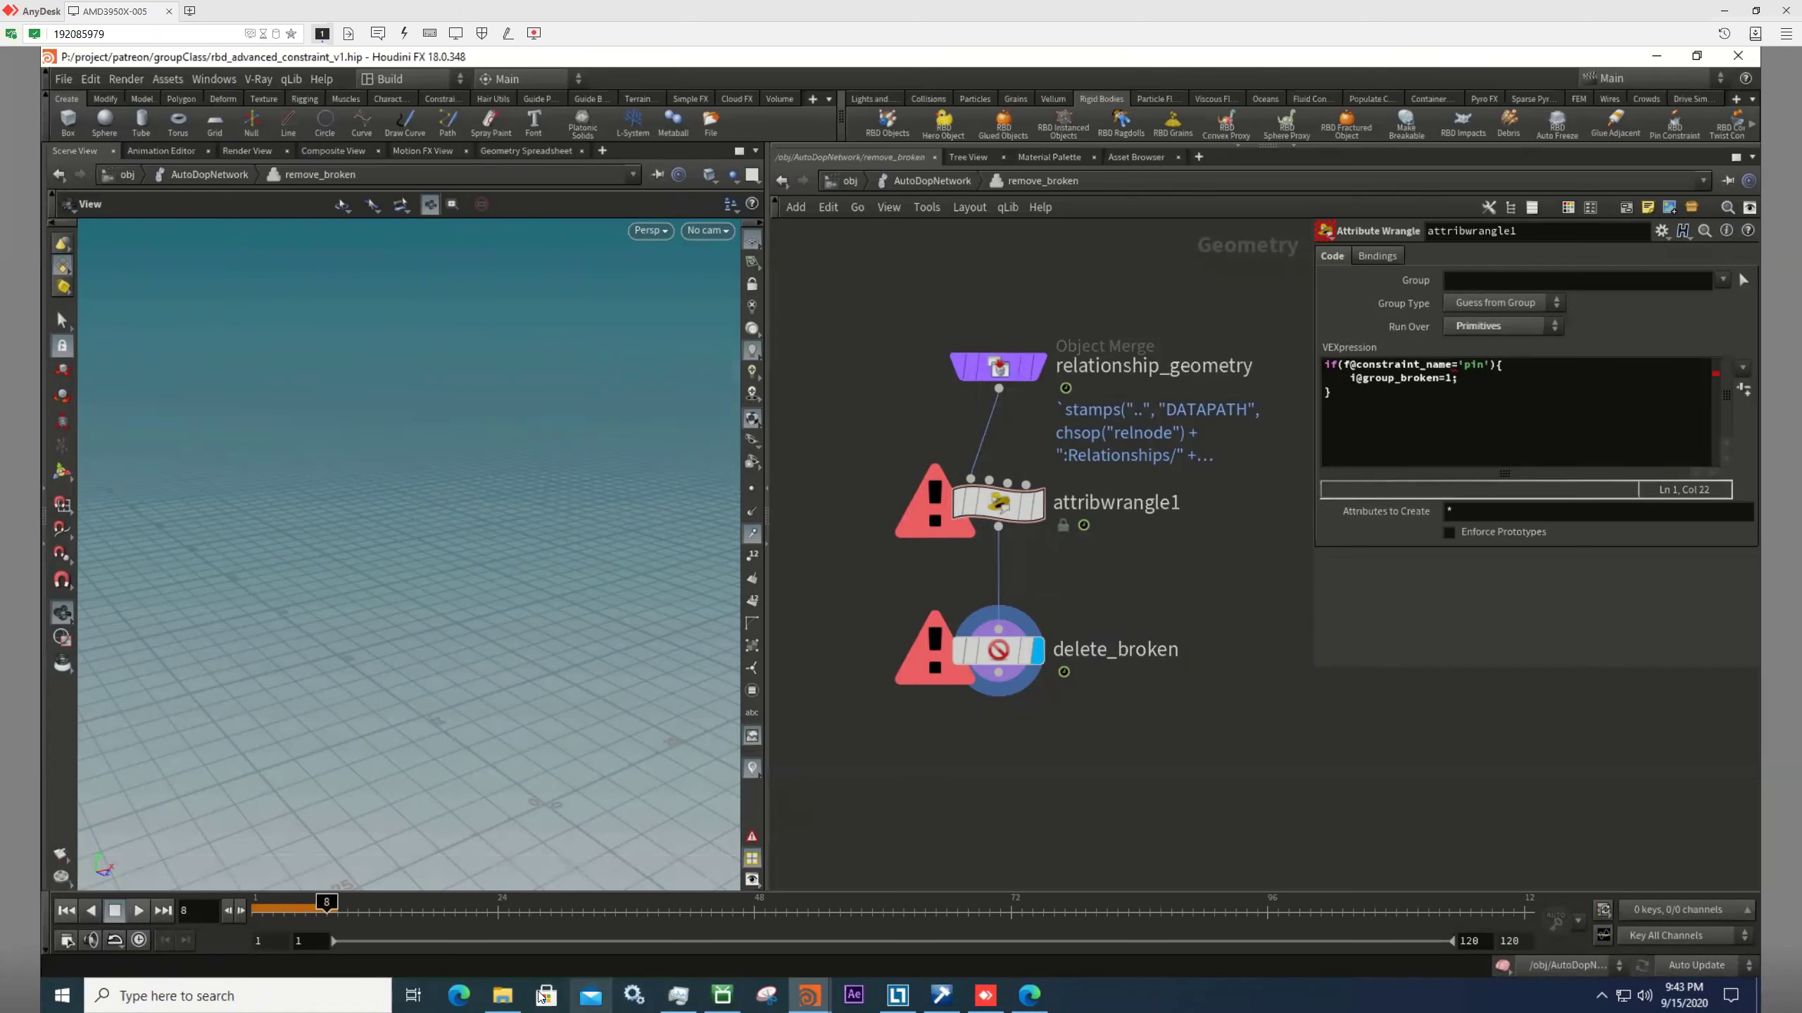
pyautogui.click(1029, 996)
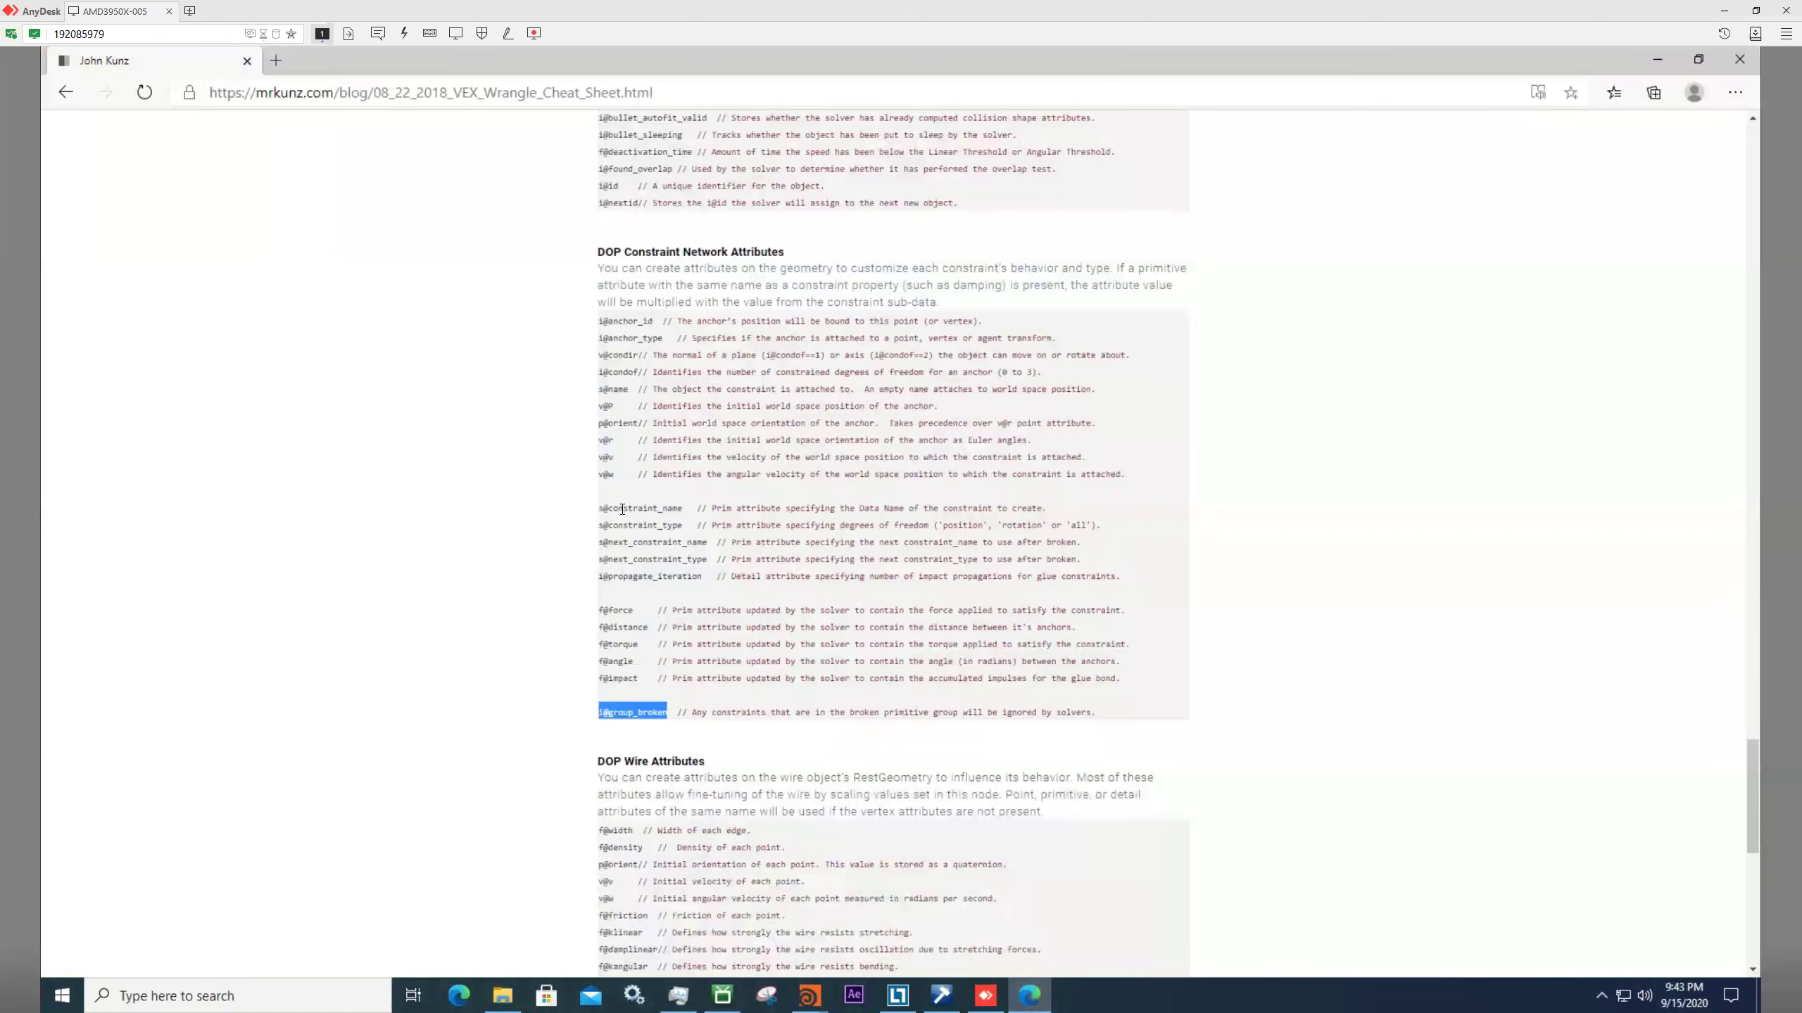
pyautogui.moveTo(683, 508); pyautogui.dragTo(601, 512)
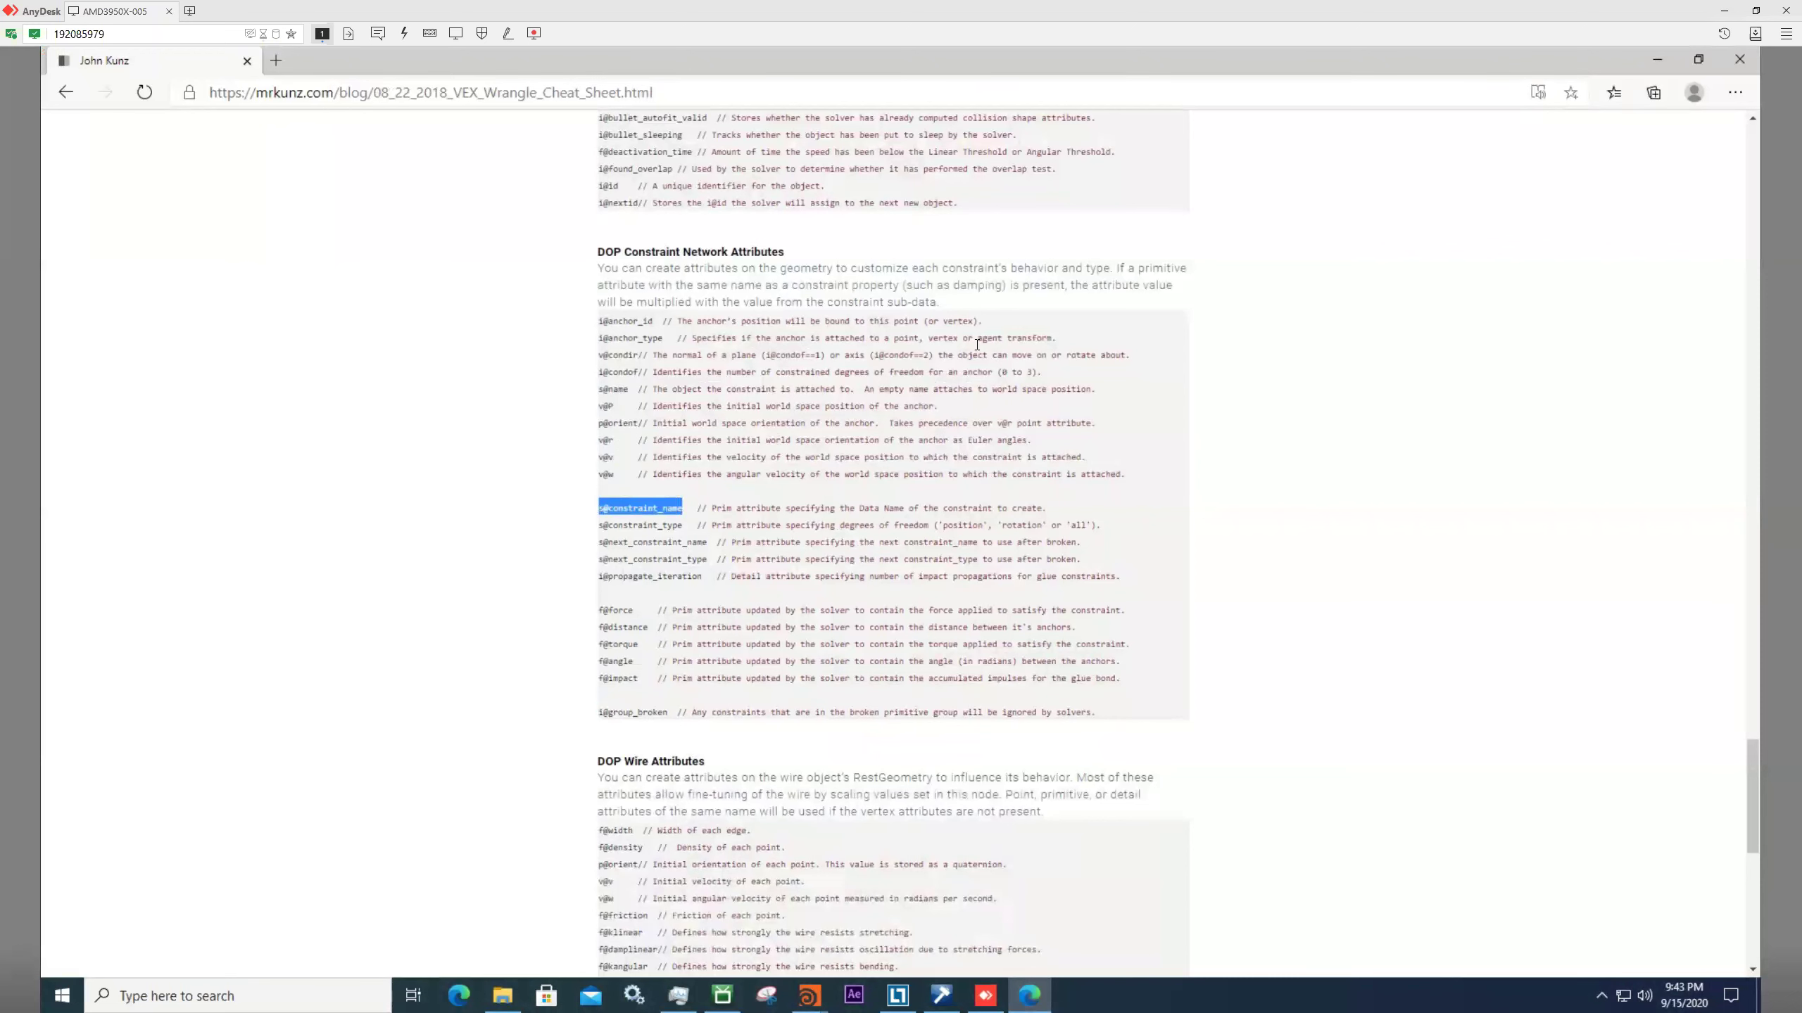
pyautogui.click(1657, 59)
pyautogui.moveTo(1343, 364); pyautogui.dragTo(1449, 366)
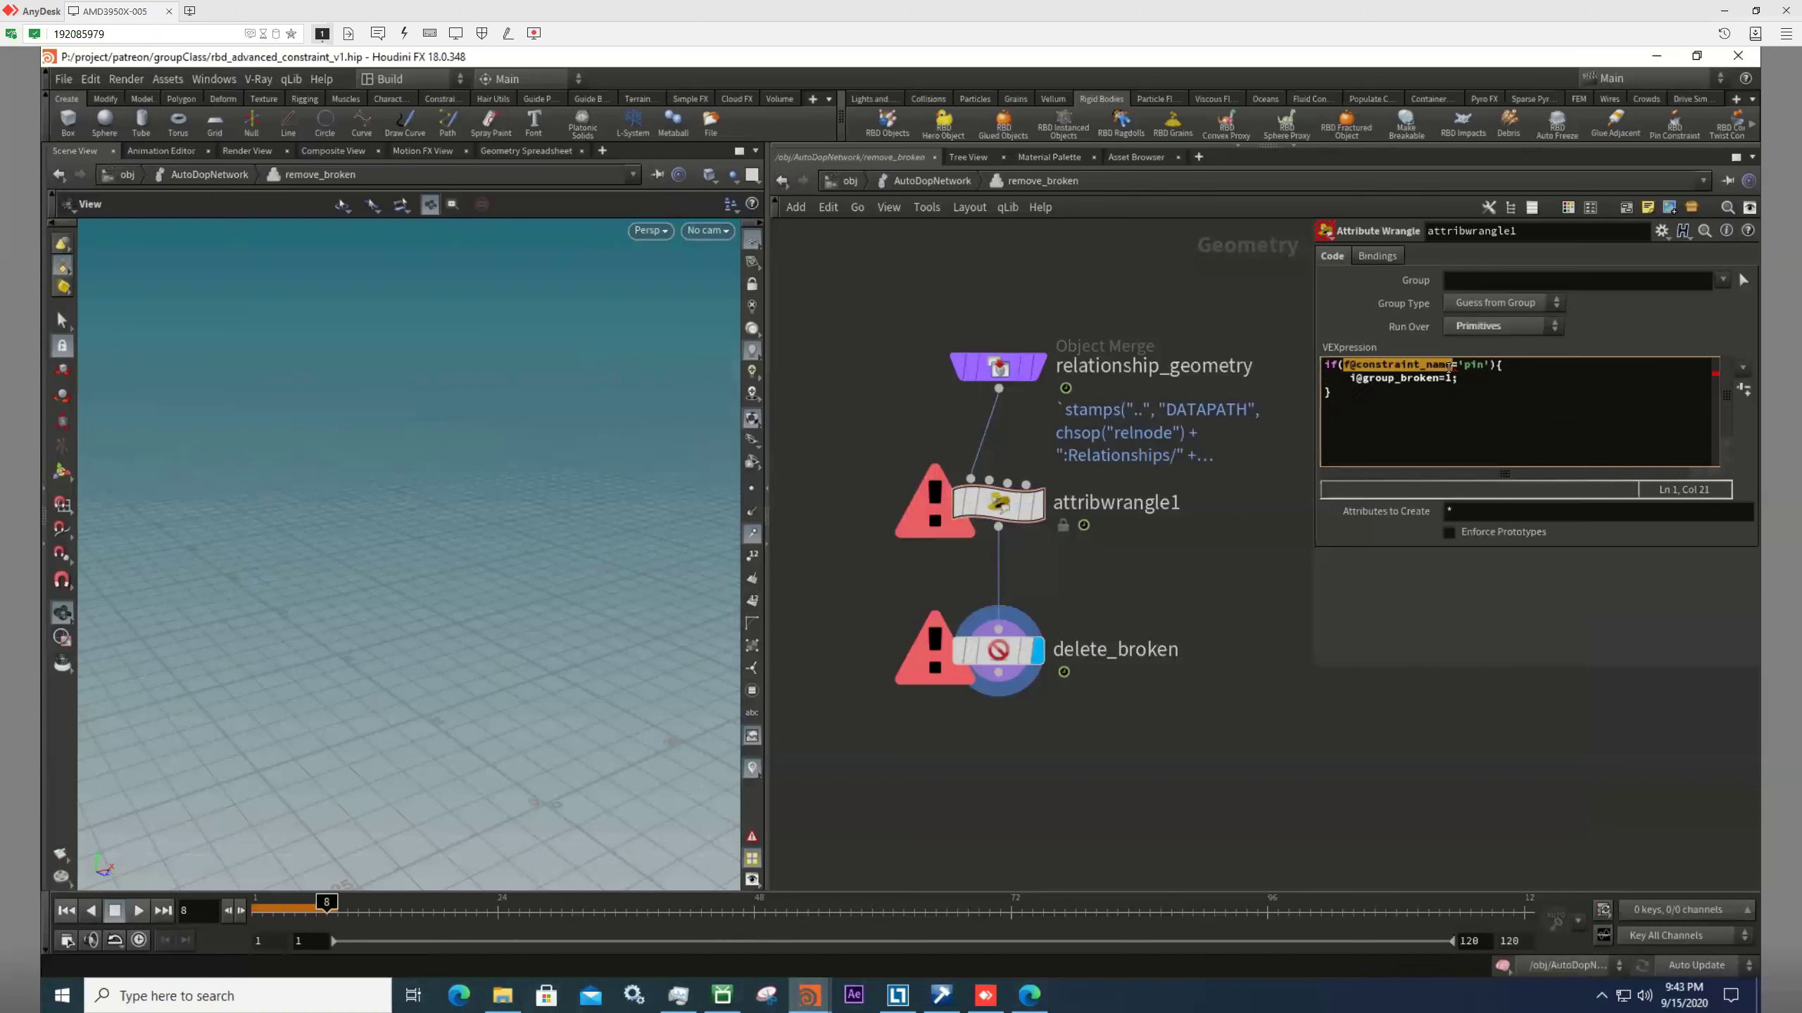
# Step: Change the condition to s@constraint_name=='pin', check attribwrangle1's node info, and reset to frame 1
pyautogui.write('s@constraint_name')
pyautogui.write('=')
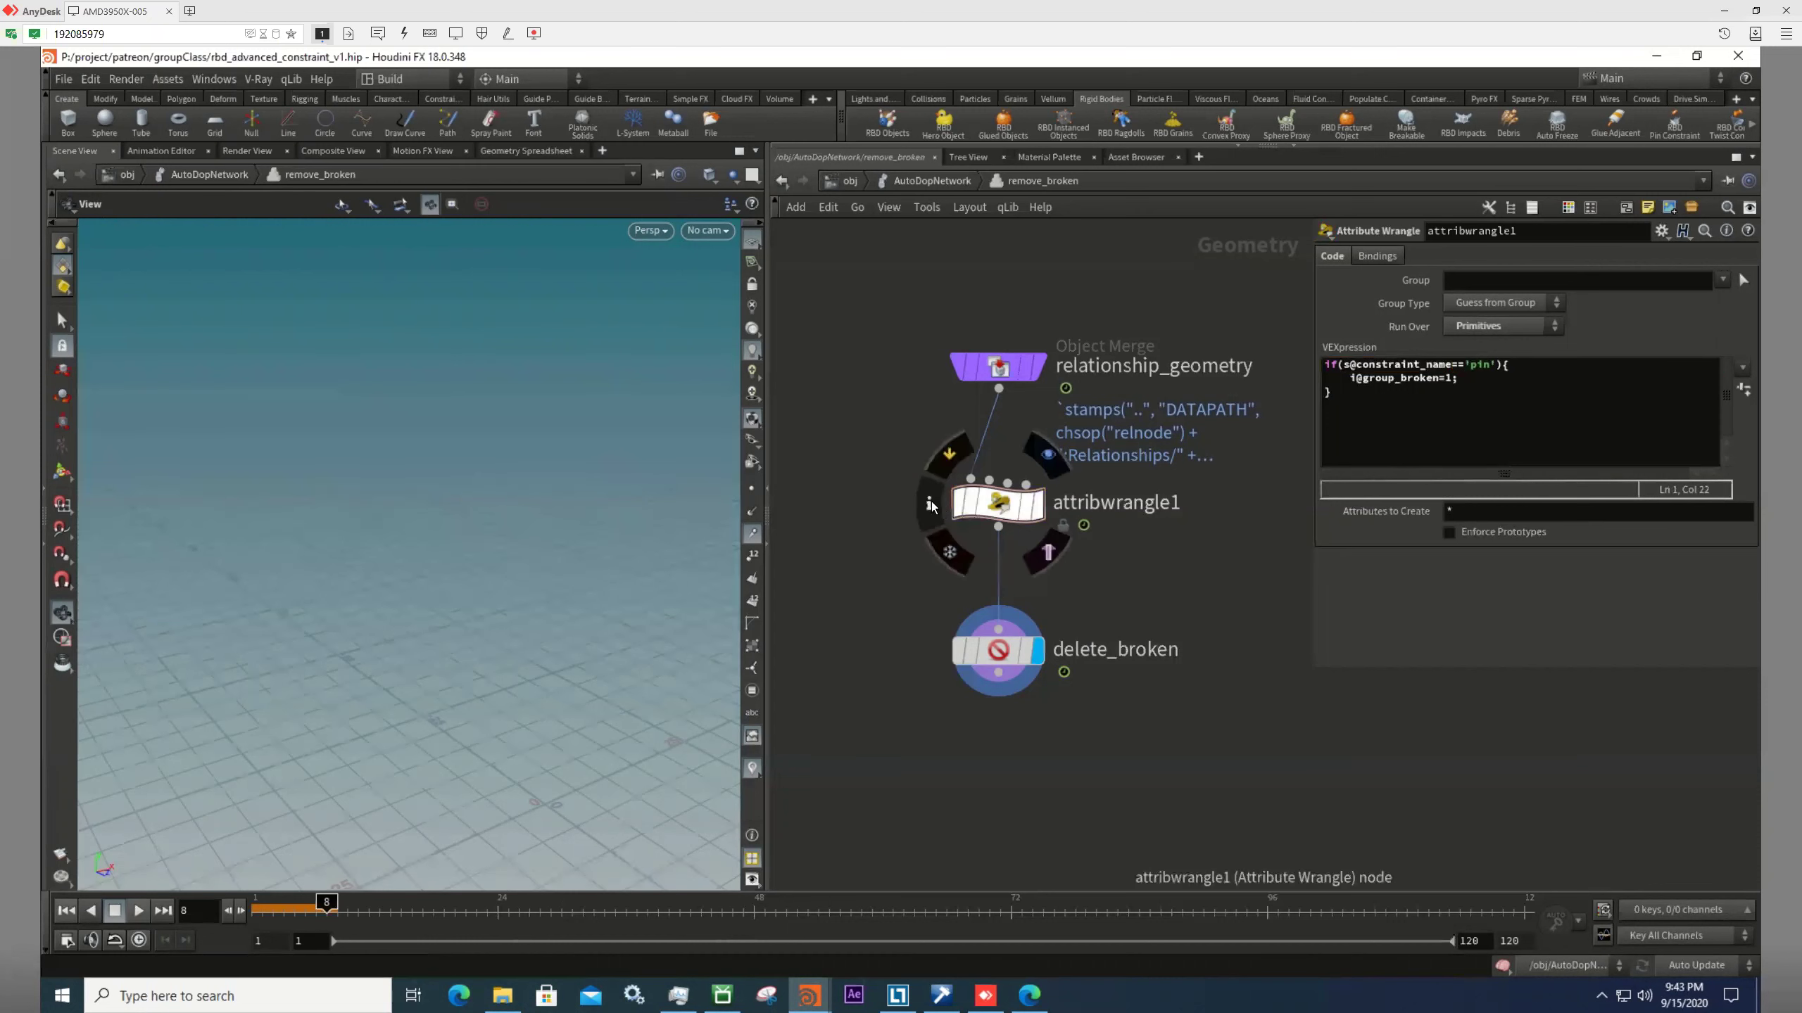
pyautogui.click(928, 503)
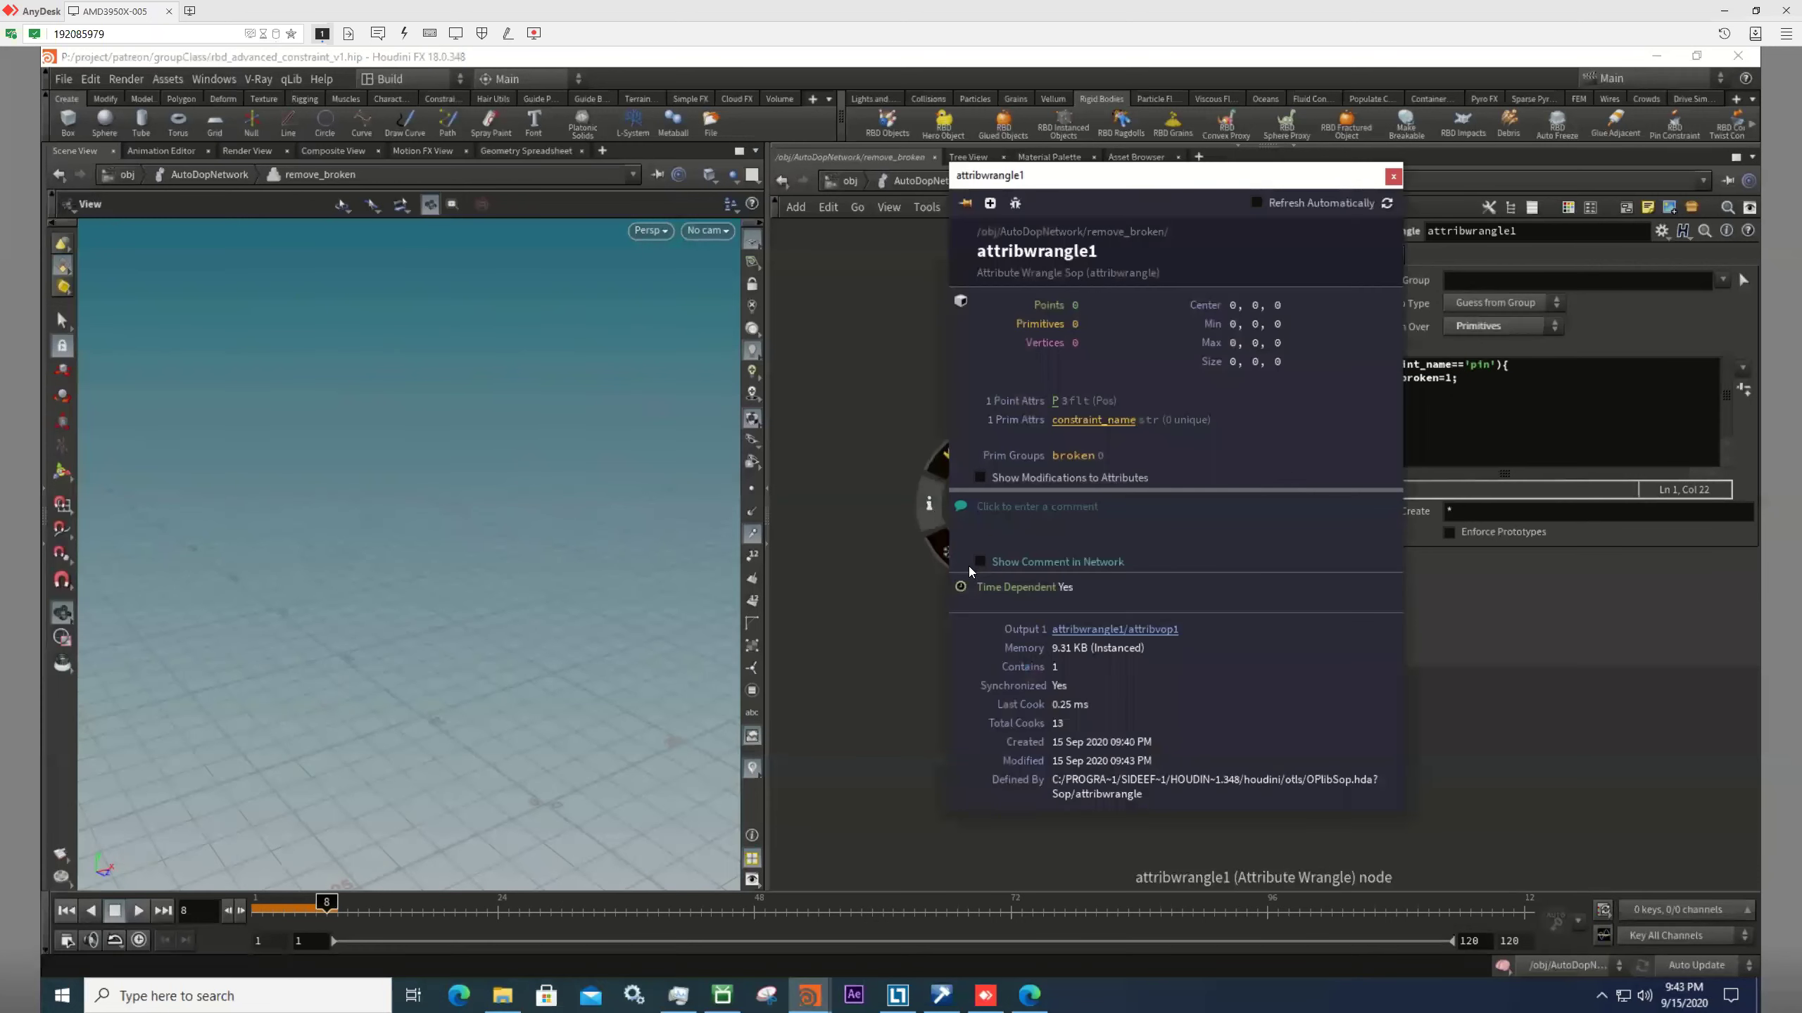
pyautogui.click(1392, 176)
pyautogui.click(66, 911)
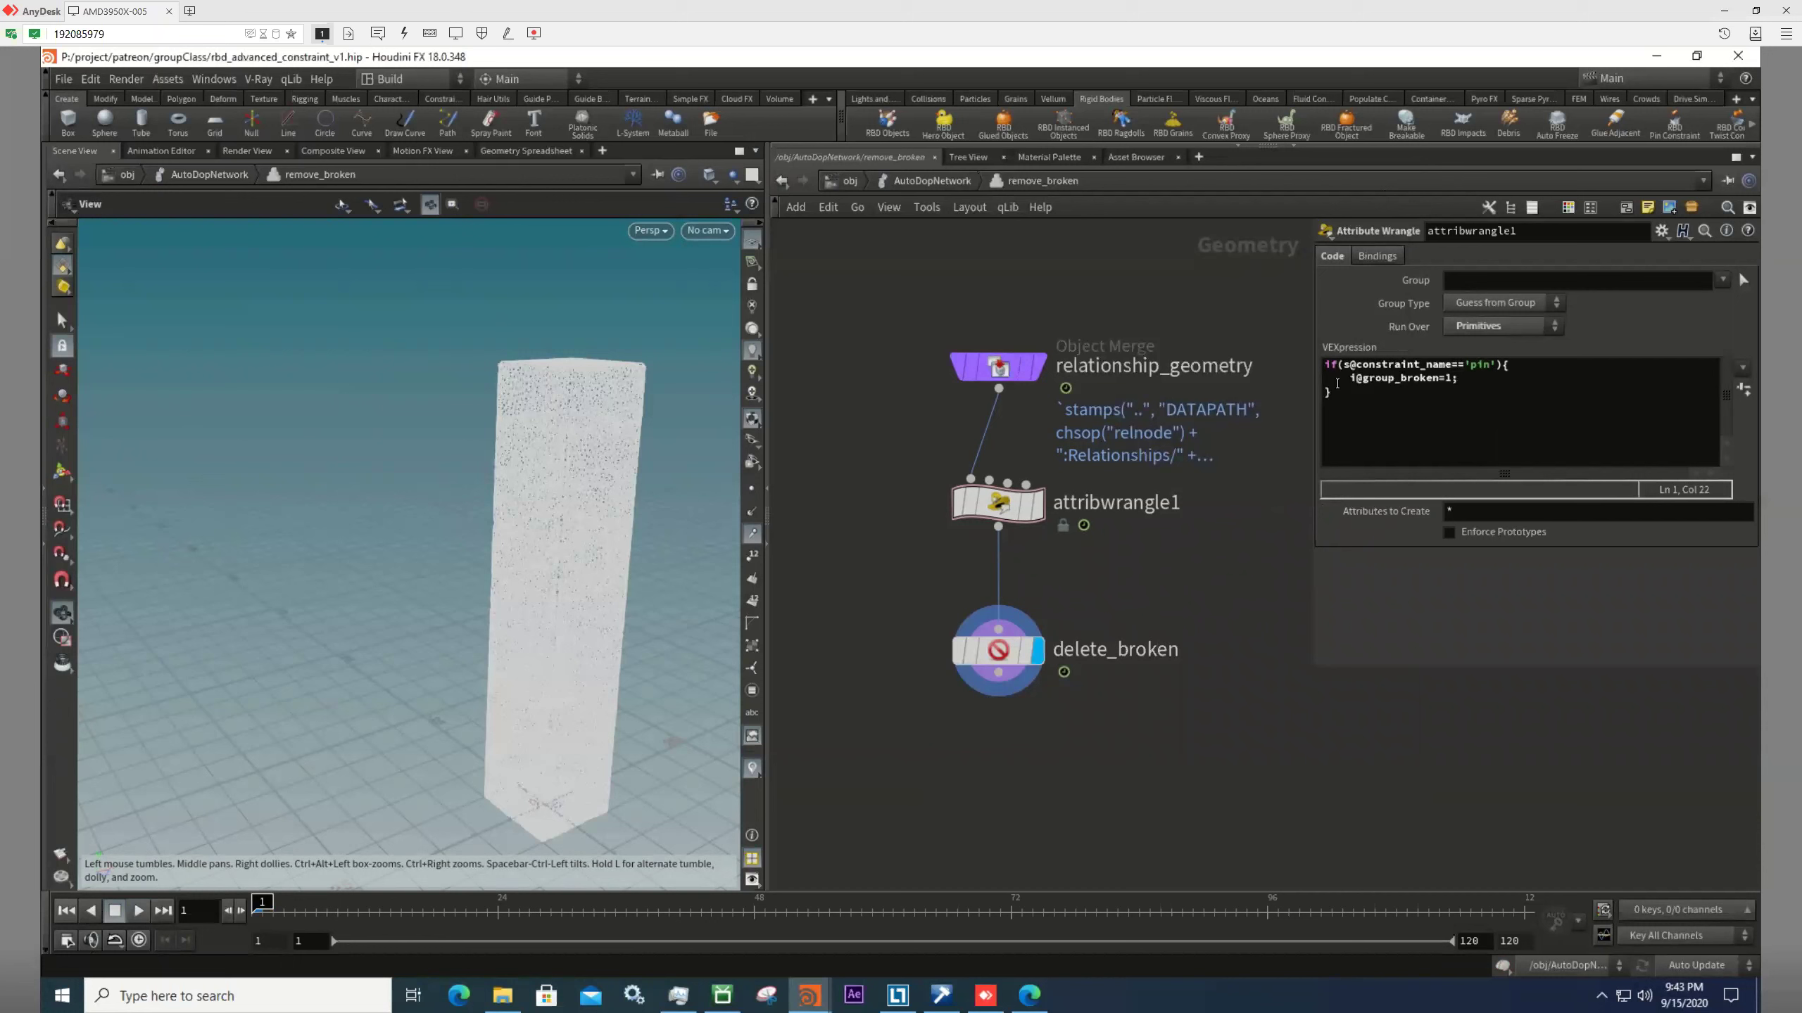
# Step: Confirm the s@ string prefix for constraint_name on the VEX cheat sheet, then return to Houdini
pyautogui.click(1010, 994)
pyautogui.click(596, 515)
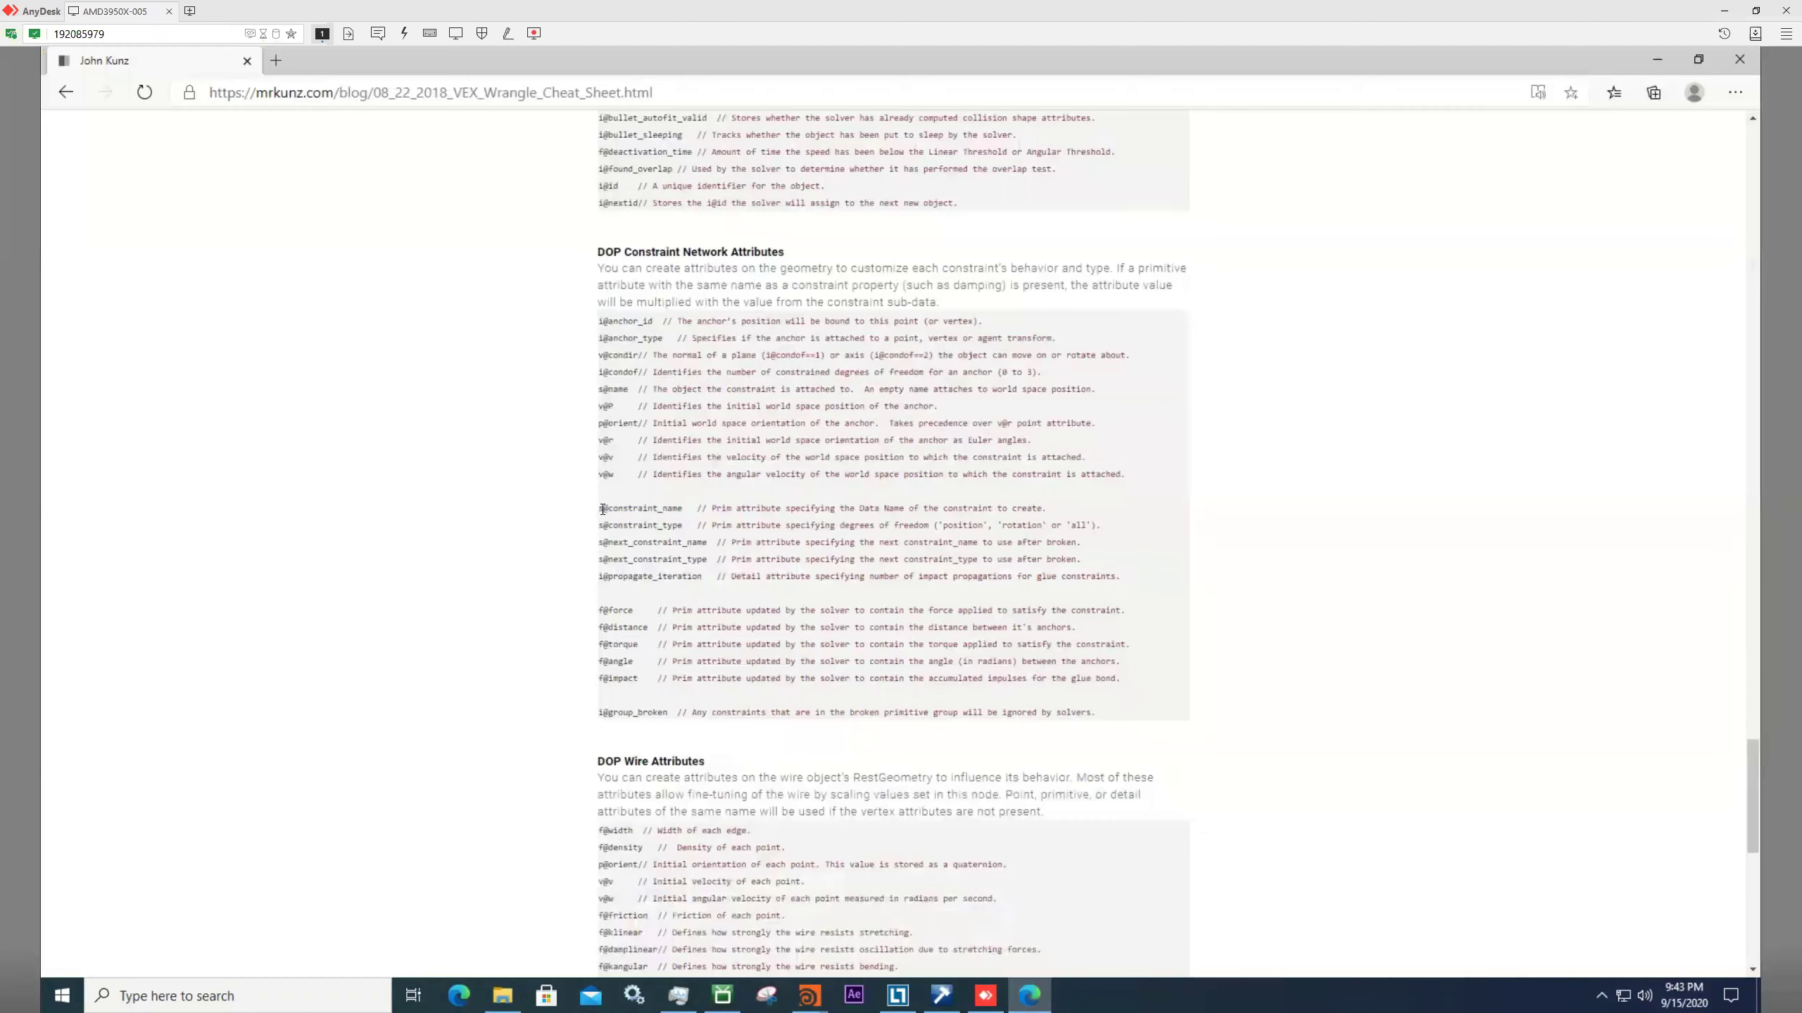
pyautogui.moveTo(596, 515); pyautogui.dragTo(604, 511)
pyautogui.click(682, 561)
pyautogui.click(1665, 59)
# Step: Play the AutoDopNetwork simulation to test the pin-breaking rule, then reset to frame 1
pyautogui.click(1451, 418)
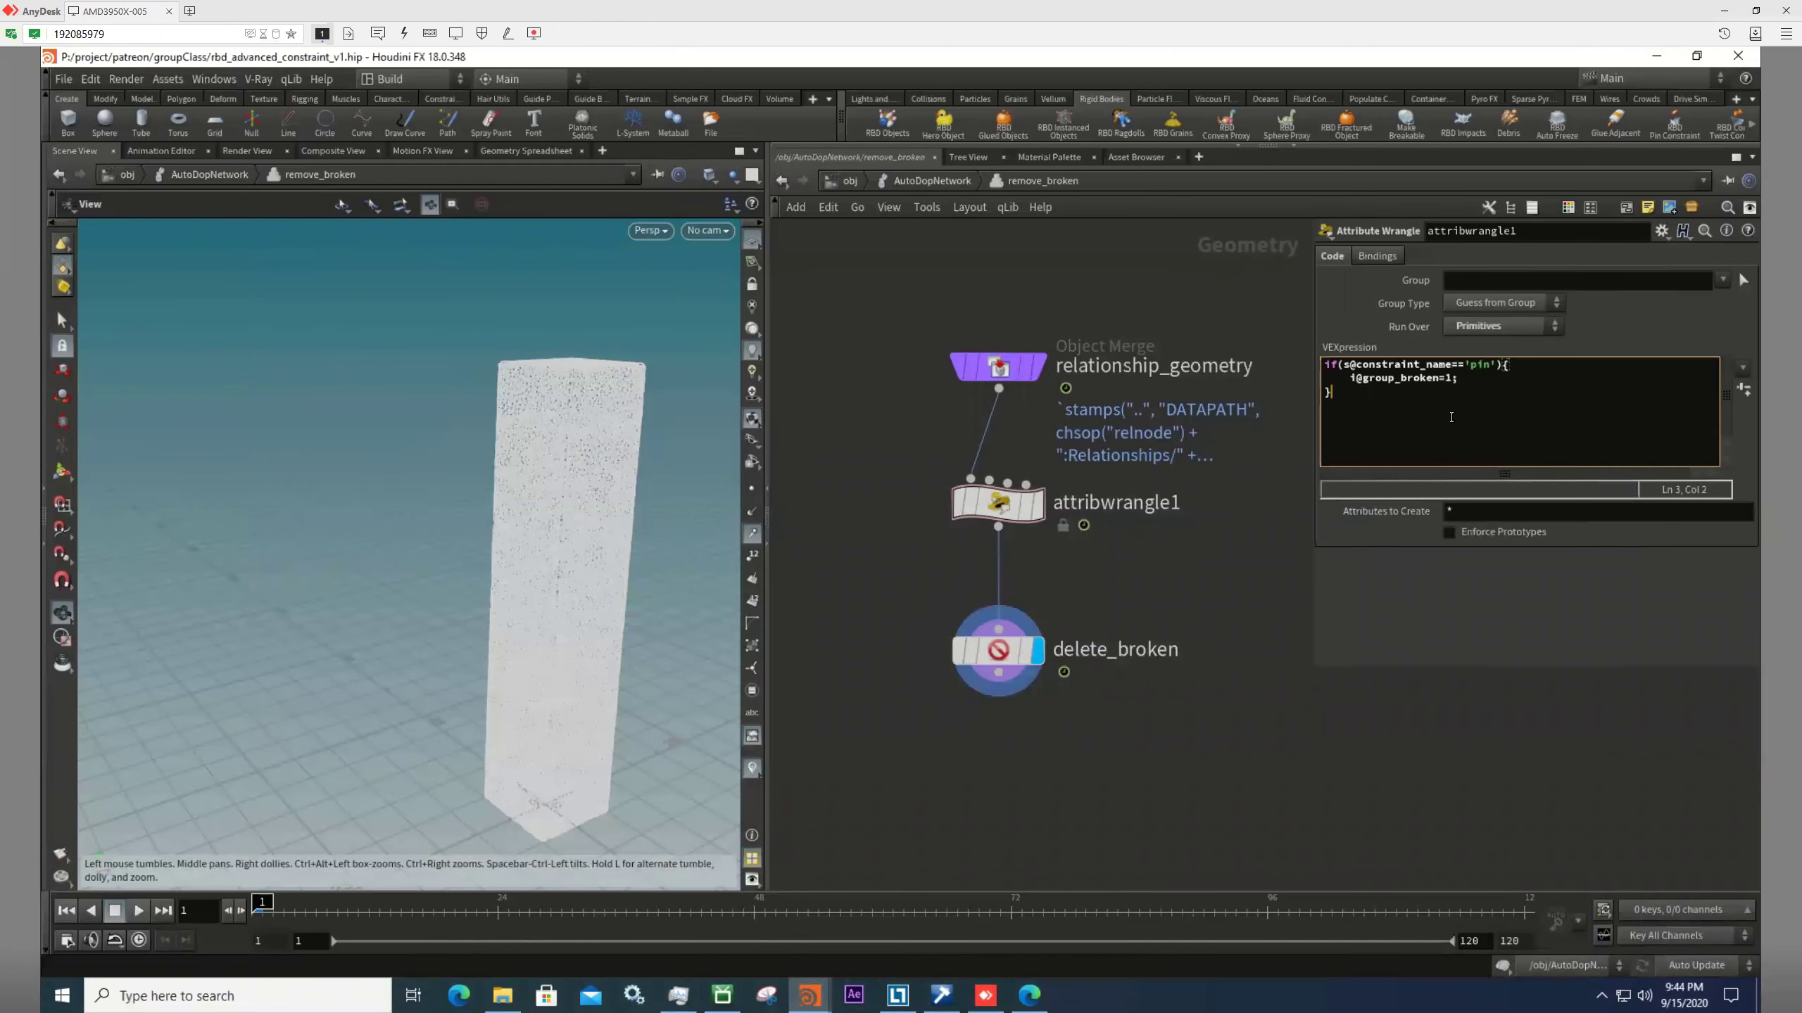
pyautogui.click(909, 182)
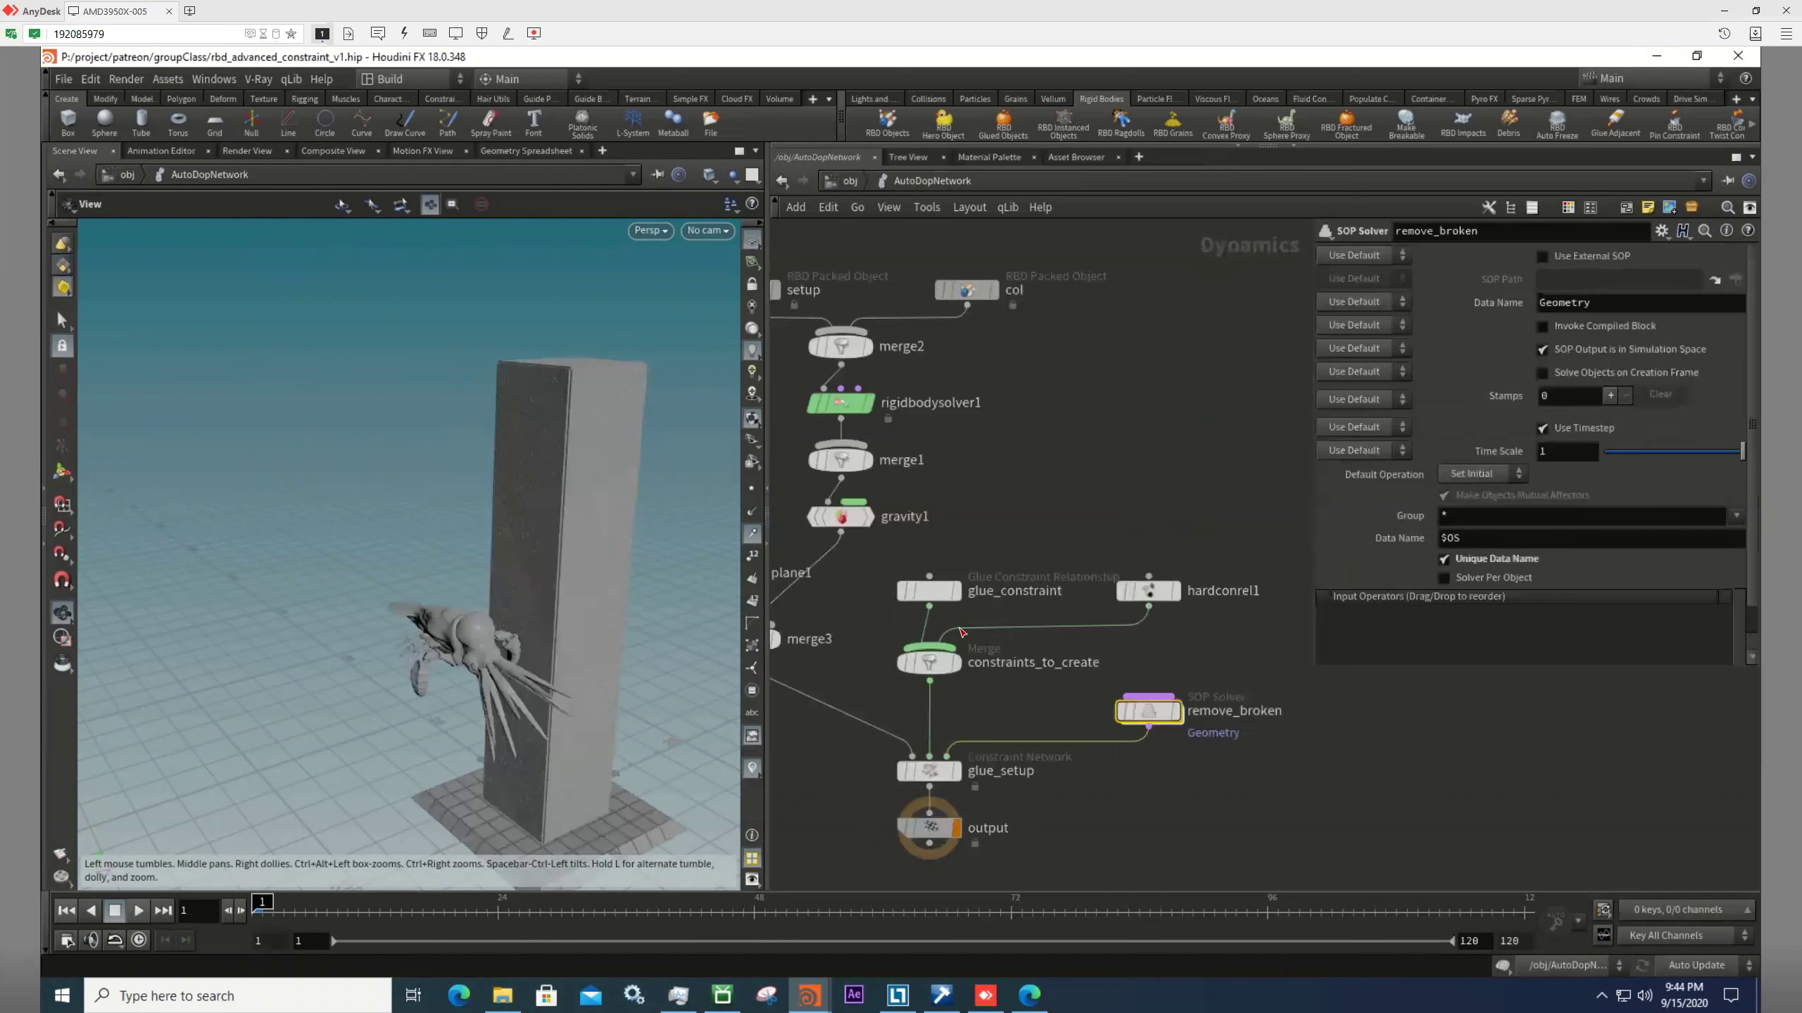
pyautogui.click(139, 912)
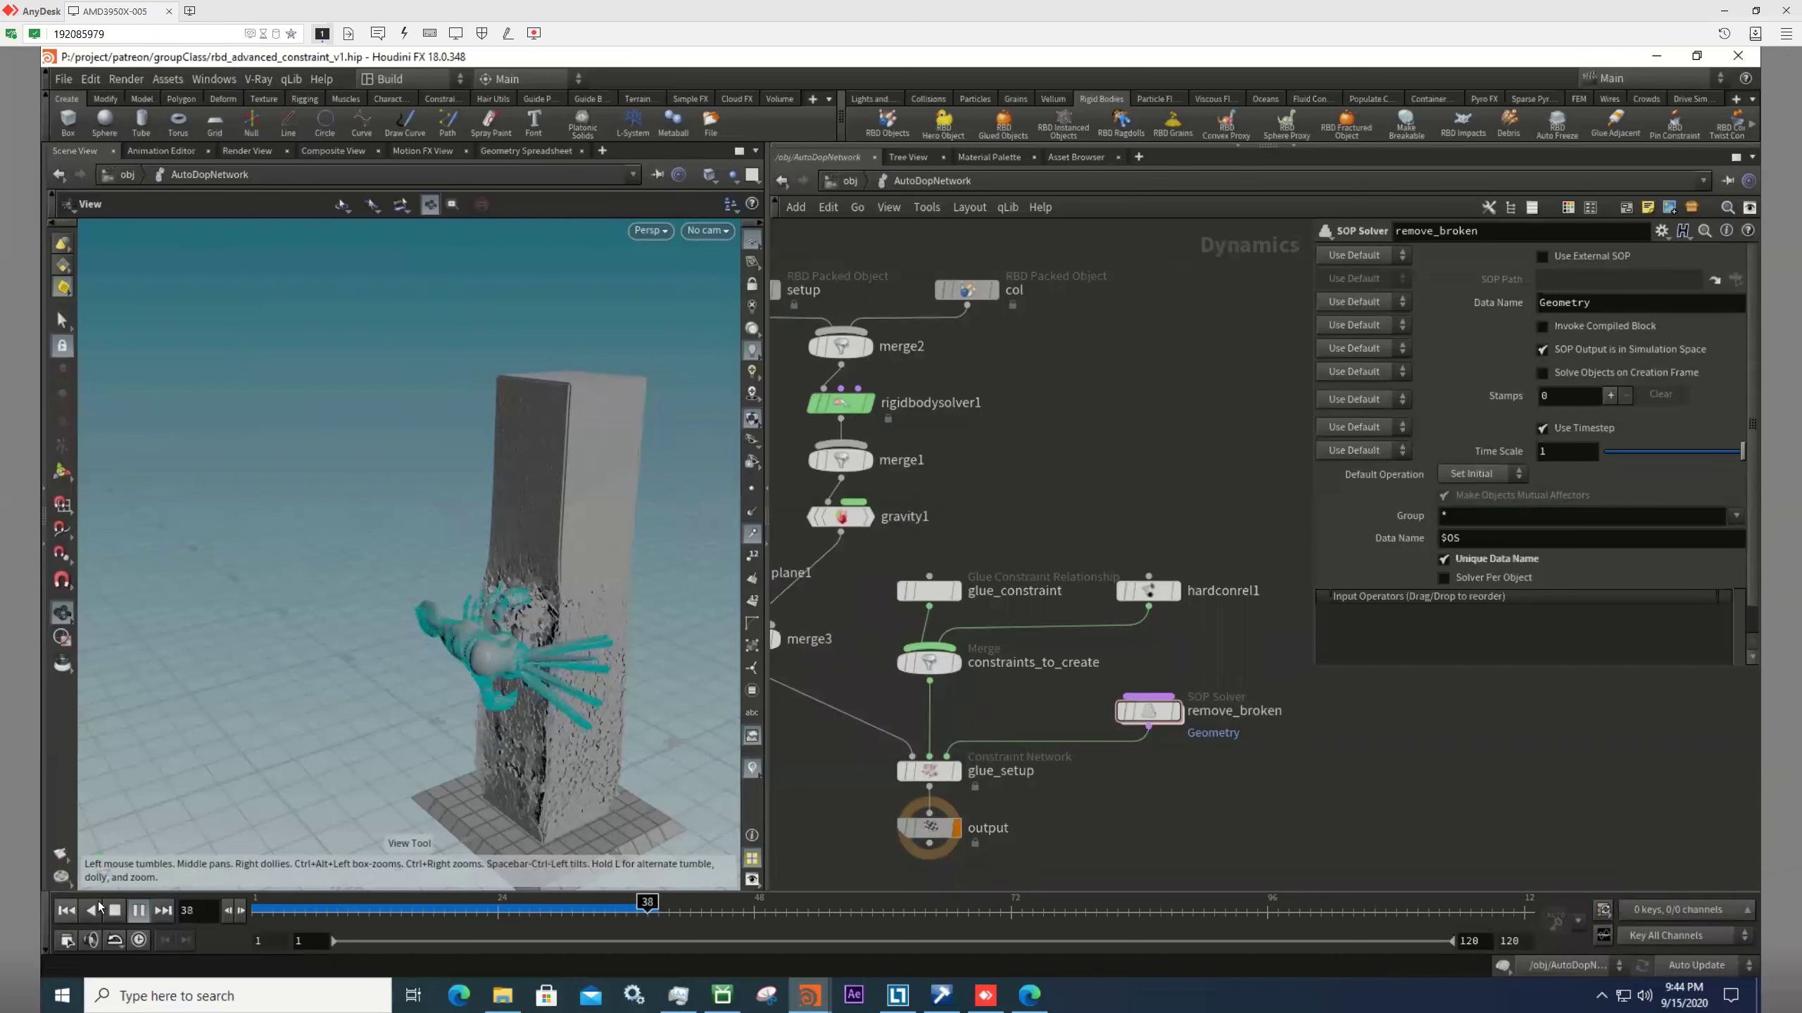
pyautogui.hotkey('ctrl', 'Up')
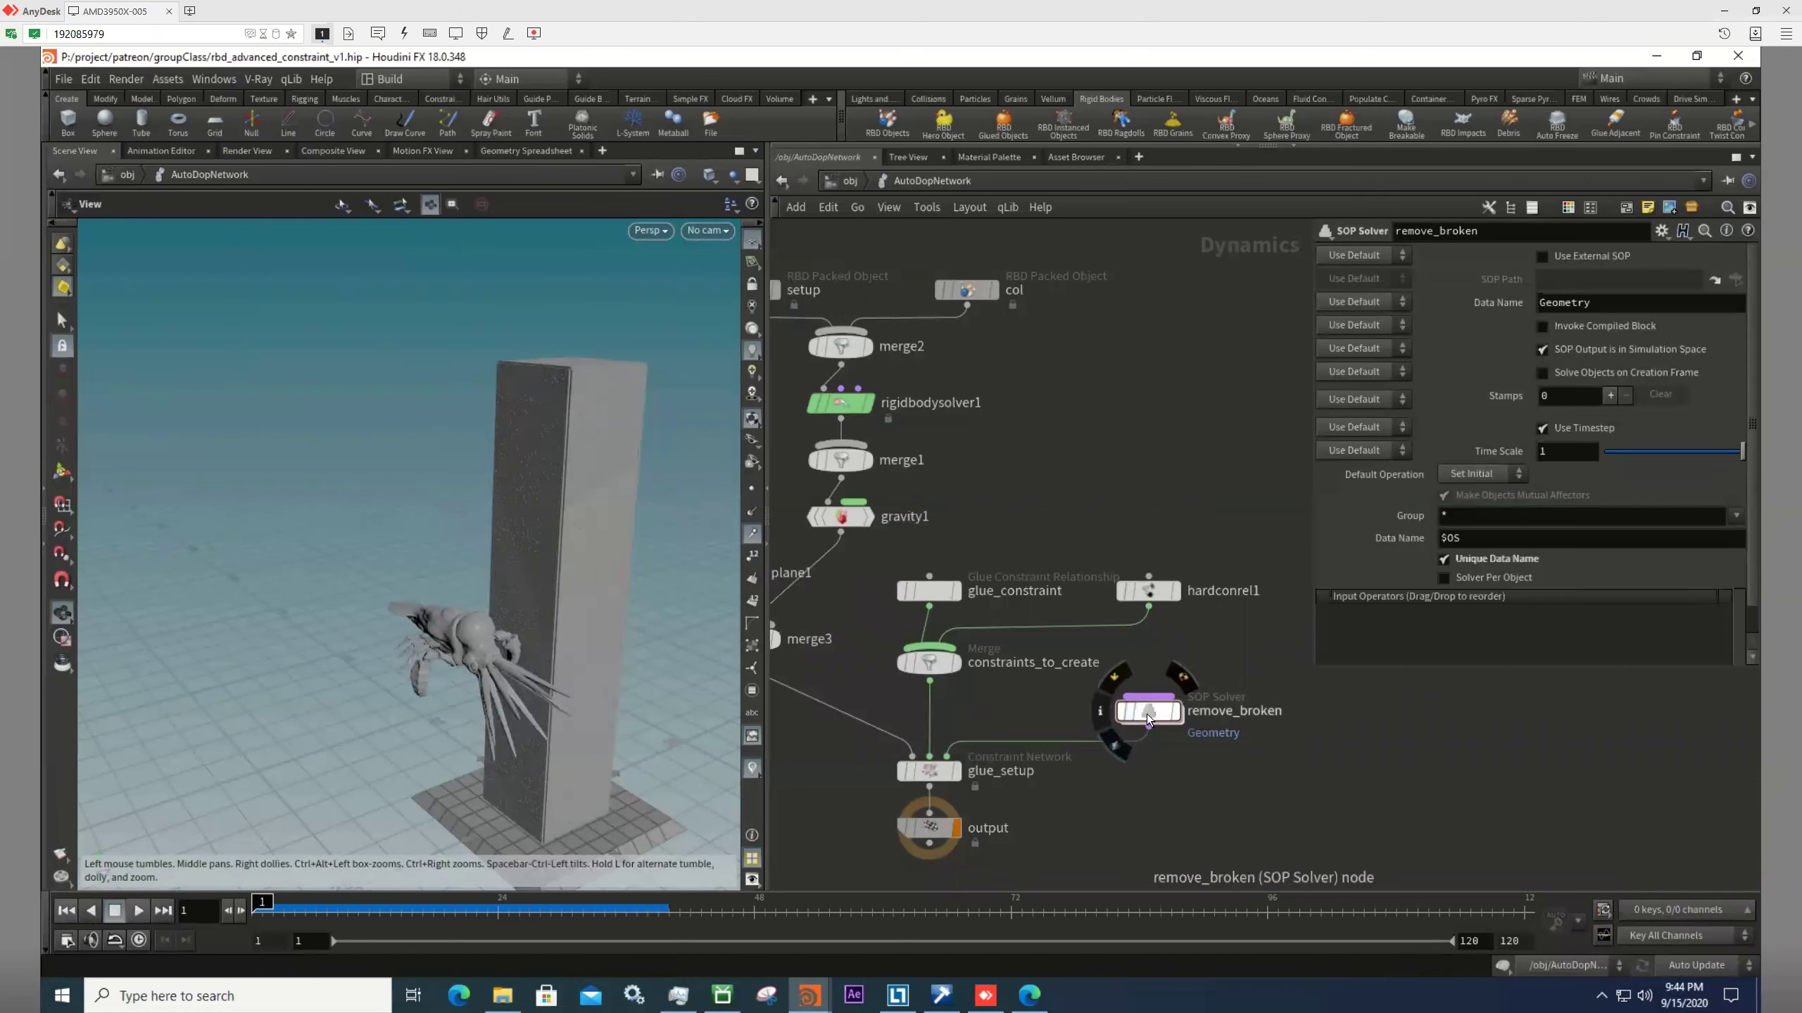
# Step: Inside remove_broken, insert a blank line above i@group_broken=1
pyautogui.doubleClick(1146, 713)
pyautogui.click(1351, 378)
pyautogui.press('Return')
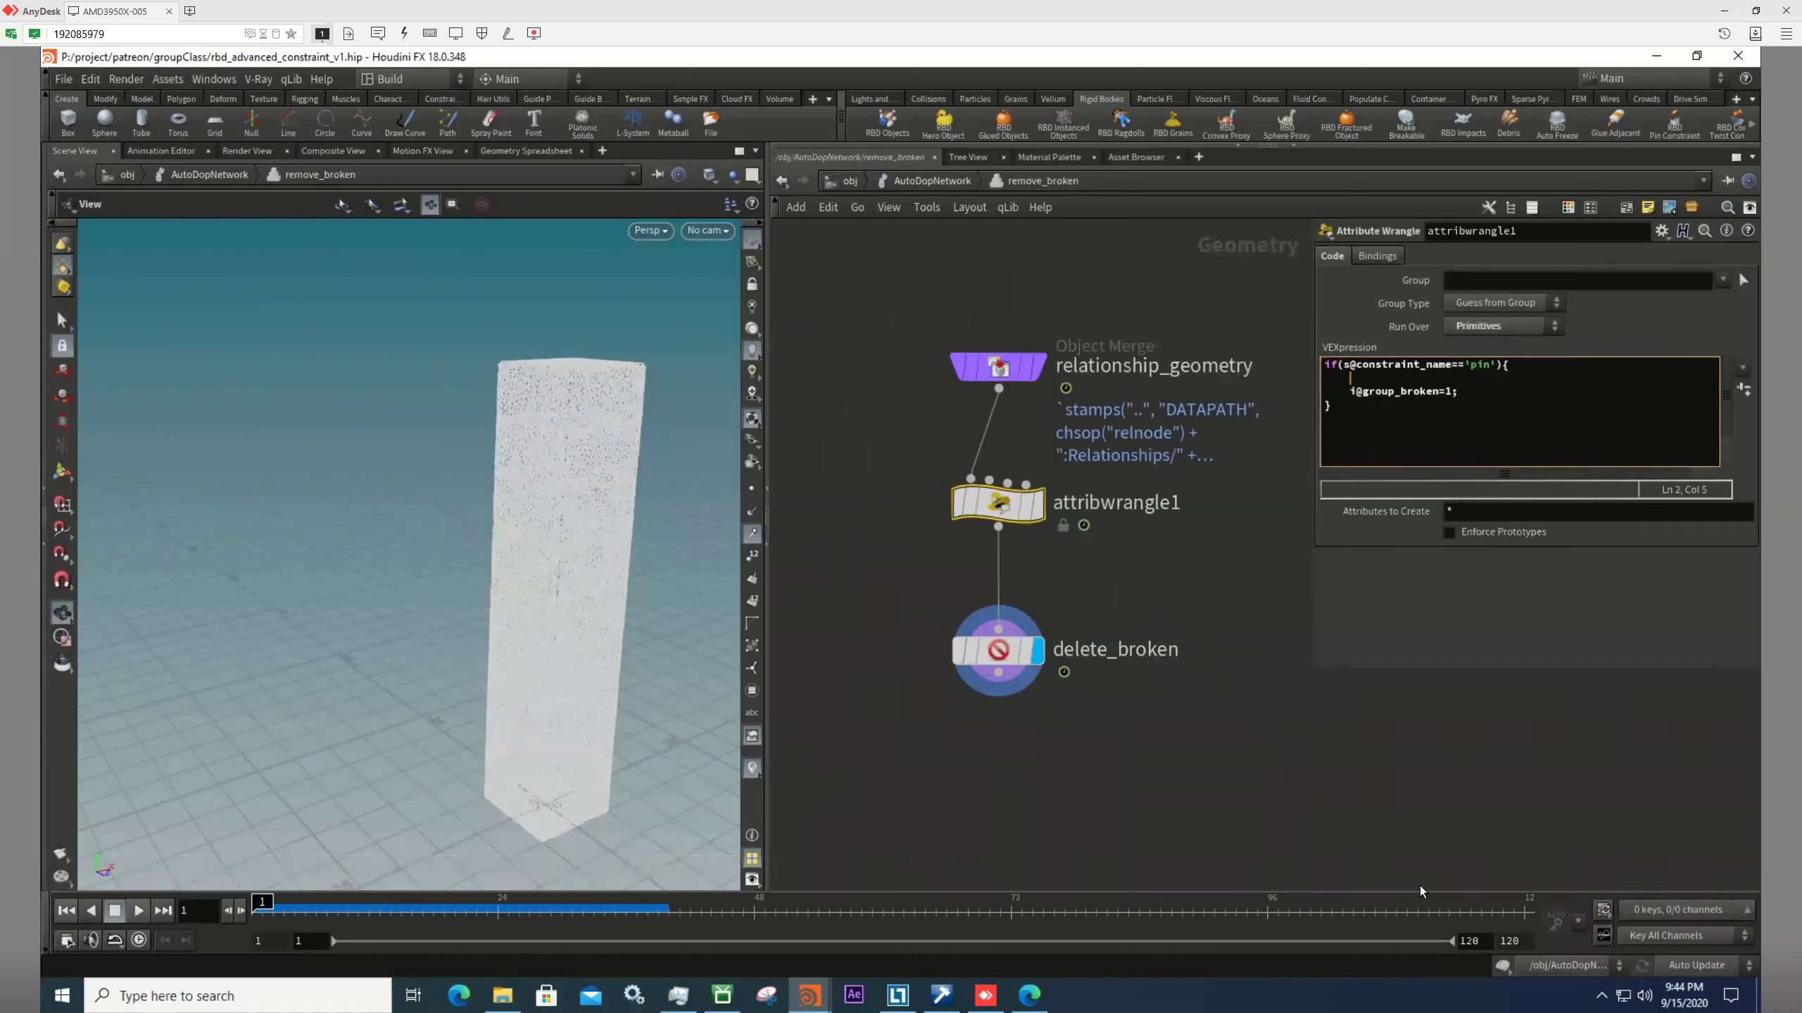
# Step: Start a nested if() block with braces around the group_broken line in the wrangle
pyautogui.write('if(')
pyautogui.write('{')
pyautogui.press('Down')
pyautogui.press('Down')
pyautogui.press('Up')
pyautogui.press('End')
pyautogui.press('Return')
pyautogui.write('}')
pyautogui.press('Up')
pyautogui.press('Right')
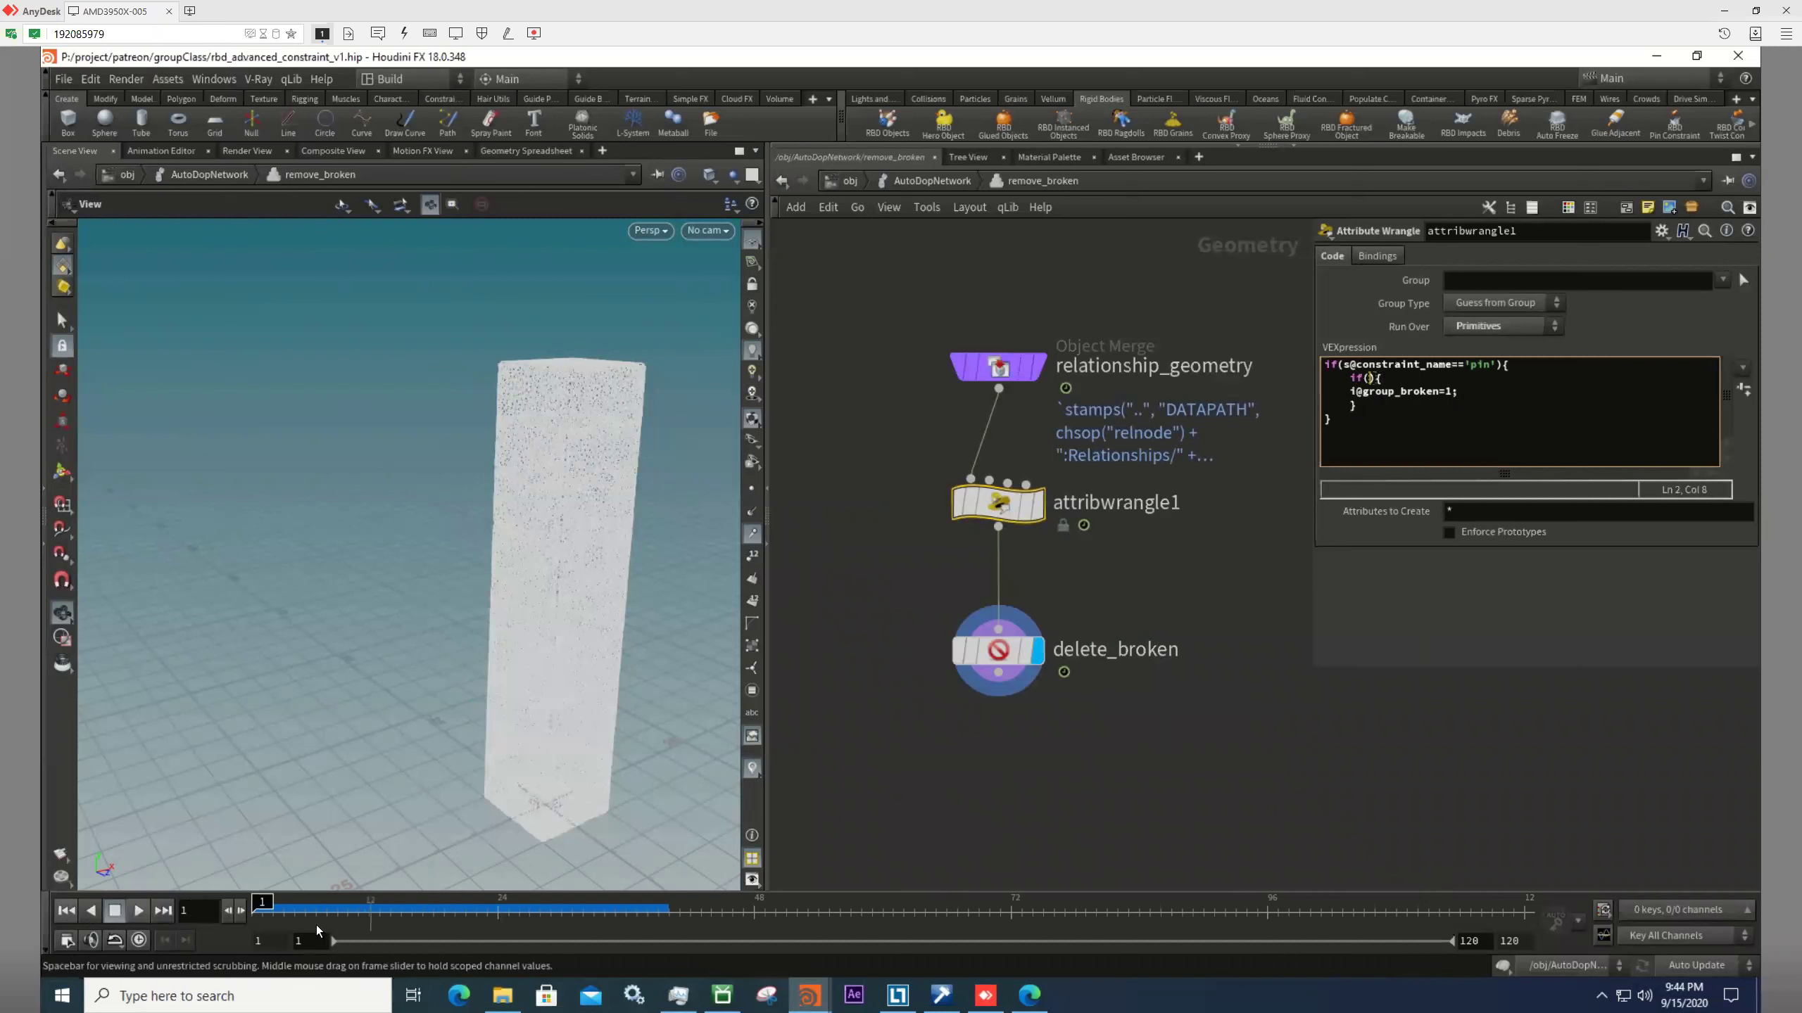
# Step: Step the timeline to frame 6, undo the stray if() line, and re-enter remove_broken
pyautogui.click(298, 911)
pyautogui.press('Up')
pyautogui.click(303, 906)
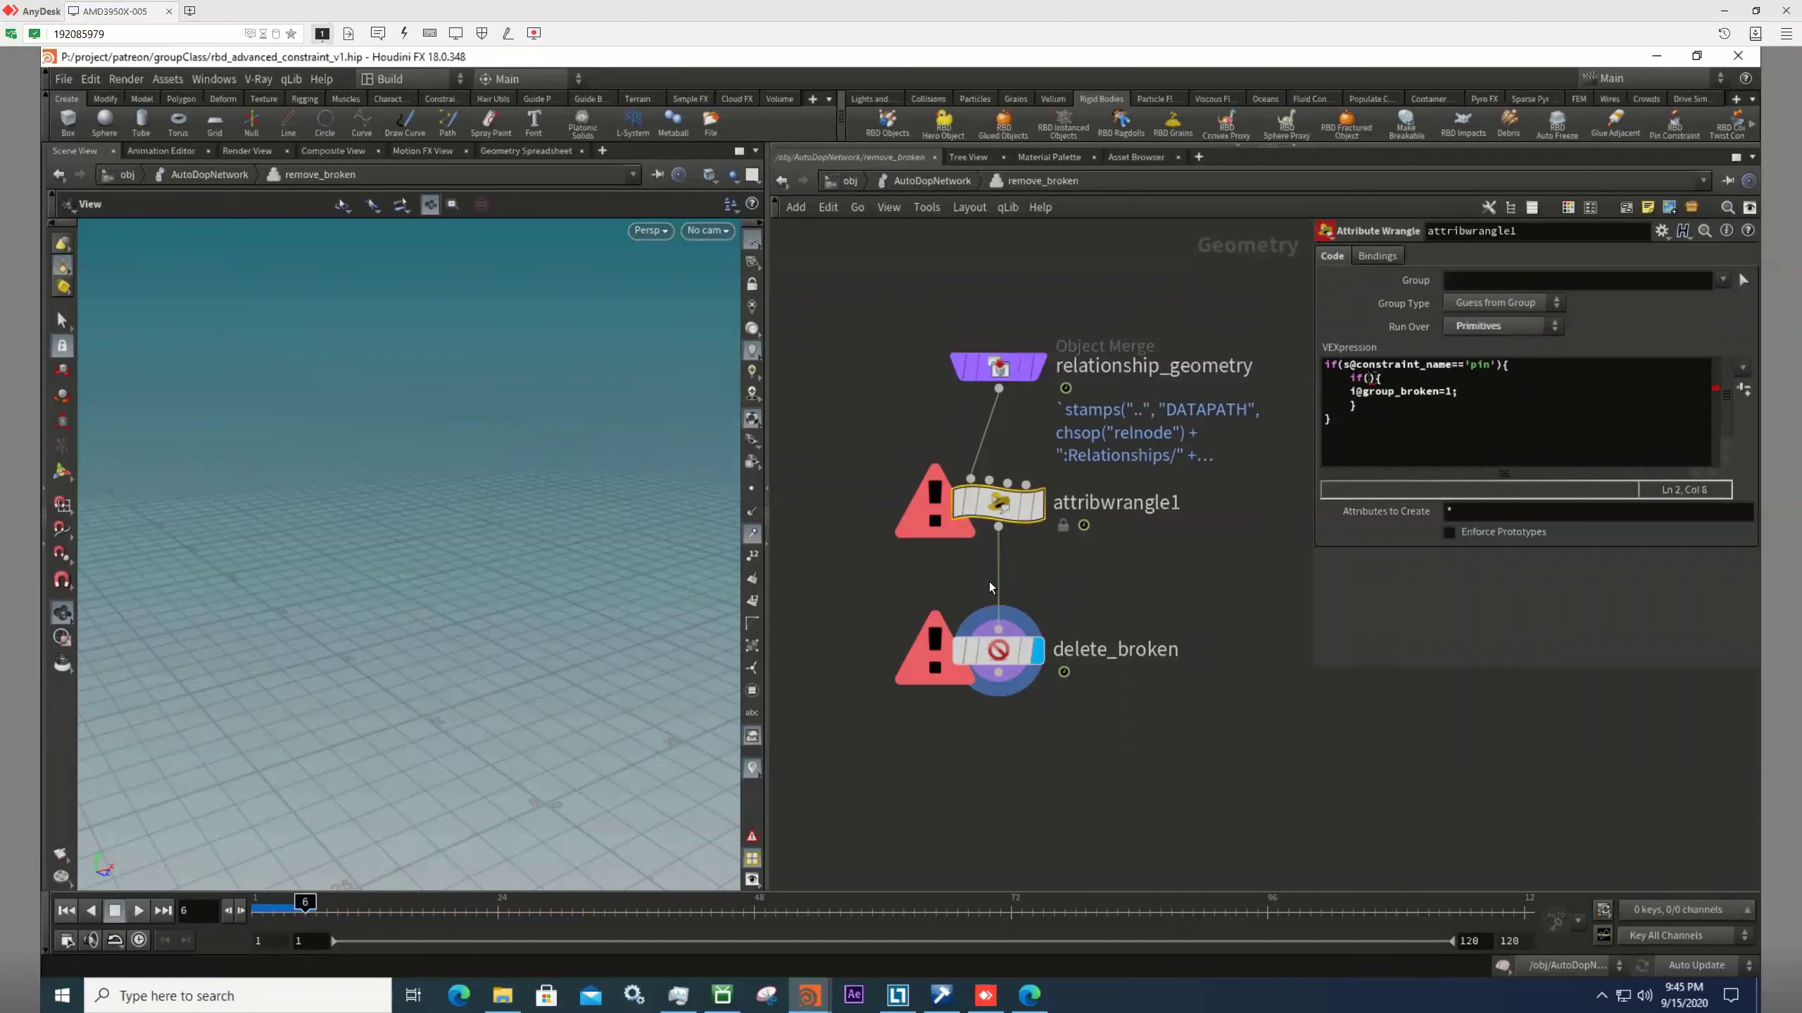
pyautogui.click(1364, 378)
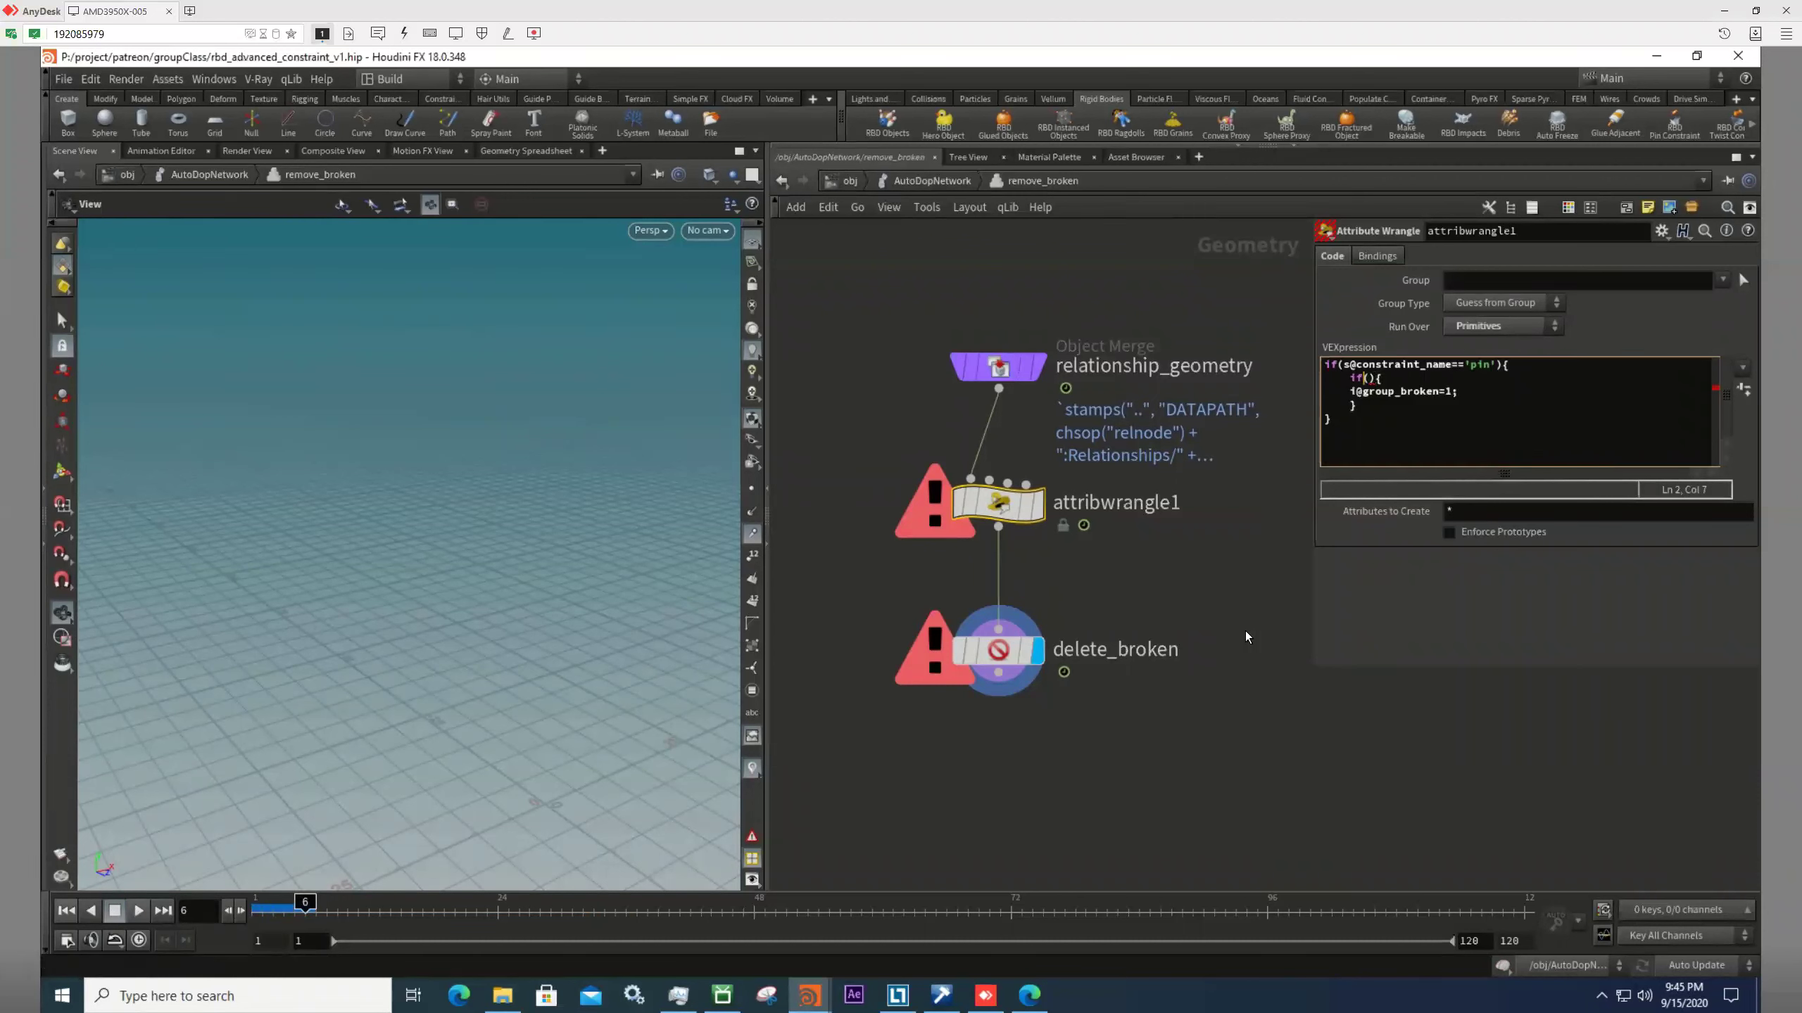
pyautogui.hotkey('ctrl', 'z')
pyautogui.press('u')
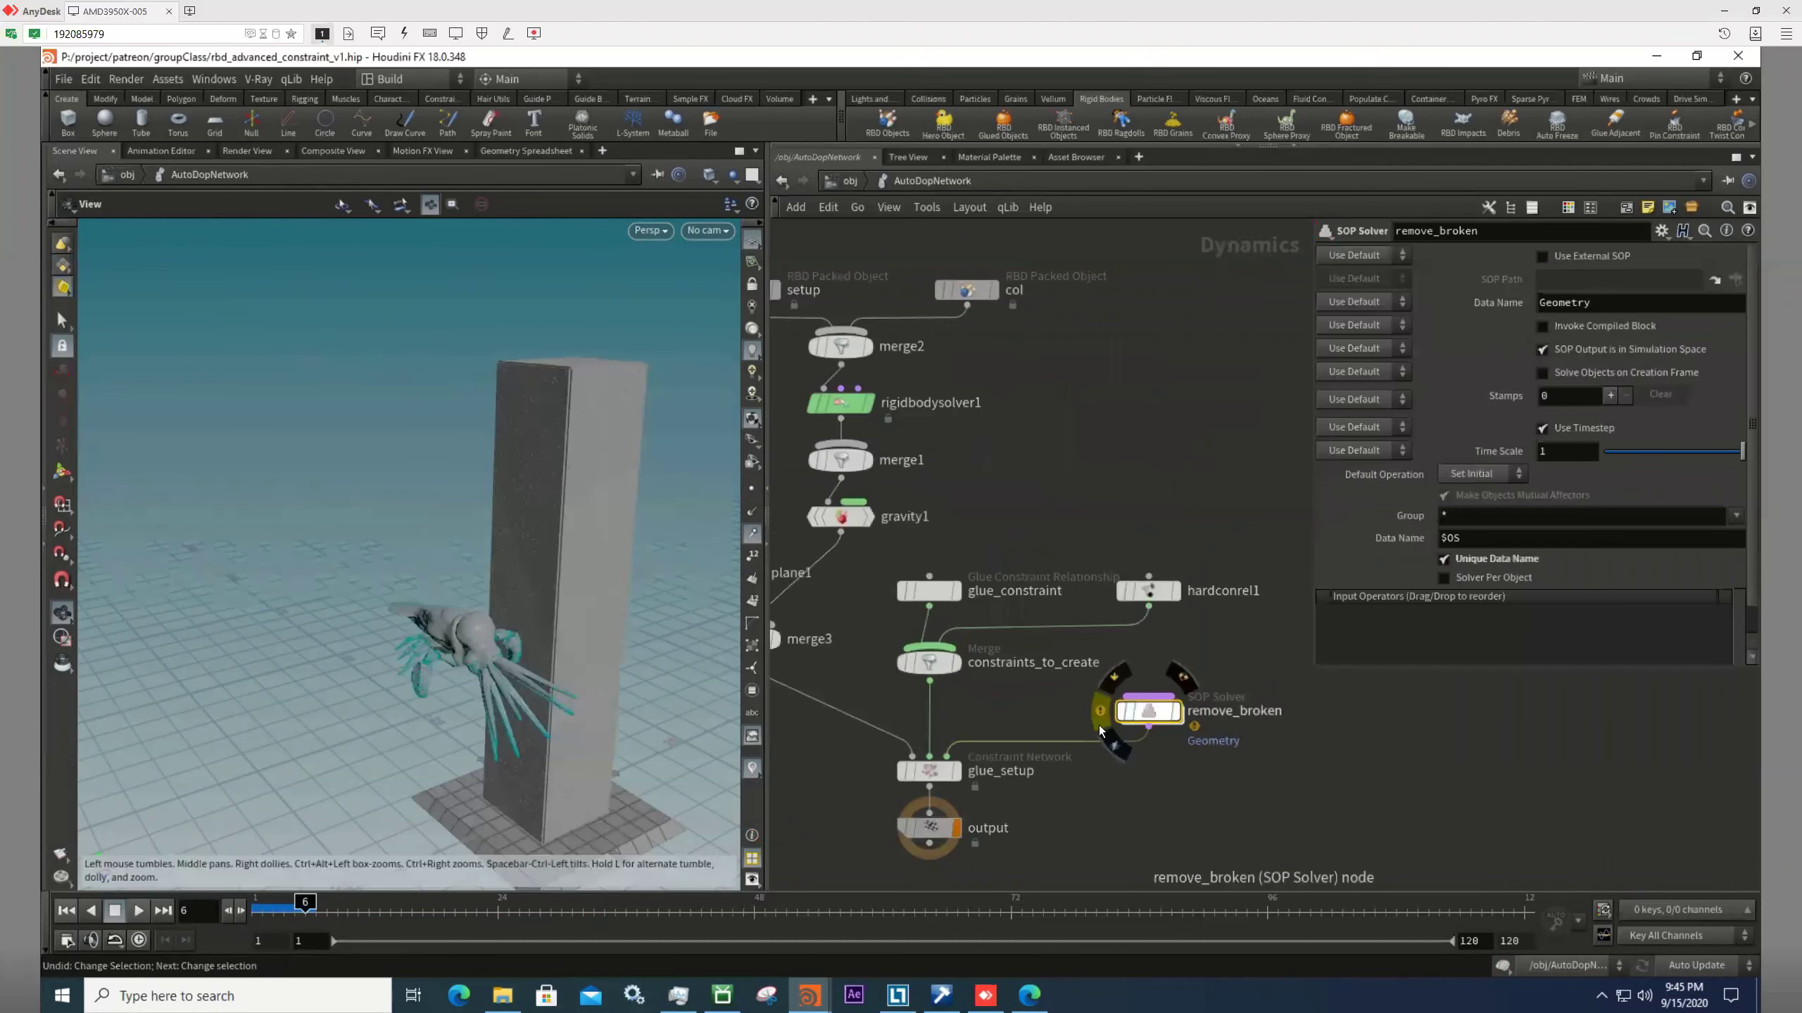
pyautogui.doubleClick(1154, 712)
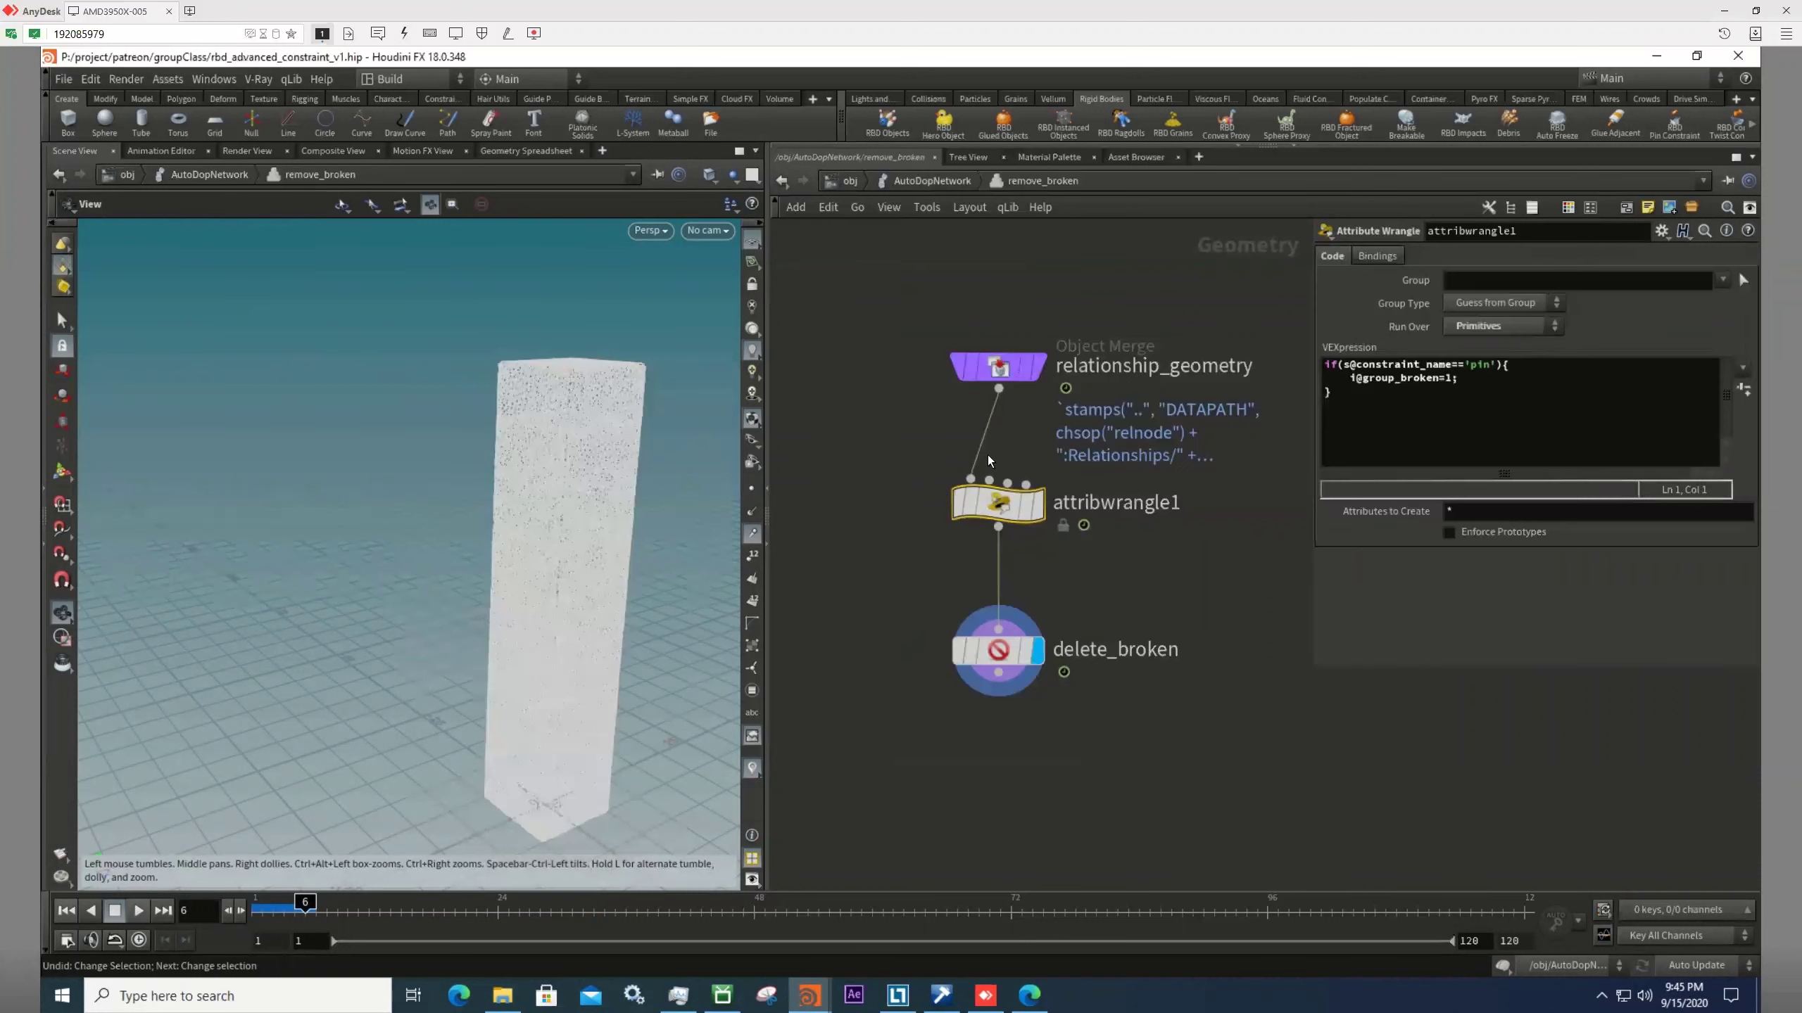
# Step: Show relationship_geometry's primitives in a spreadsheet, listed in reverse index order
pyautogui.rightClick(1004, 371)
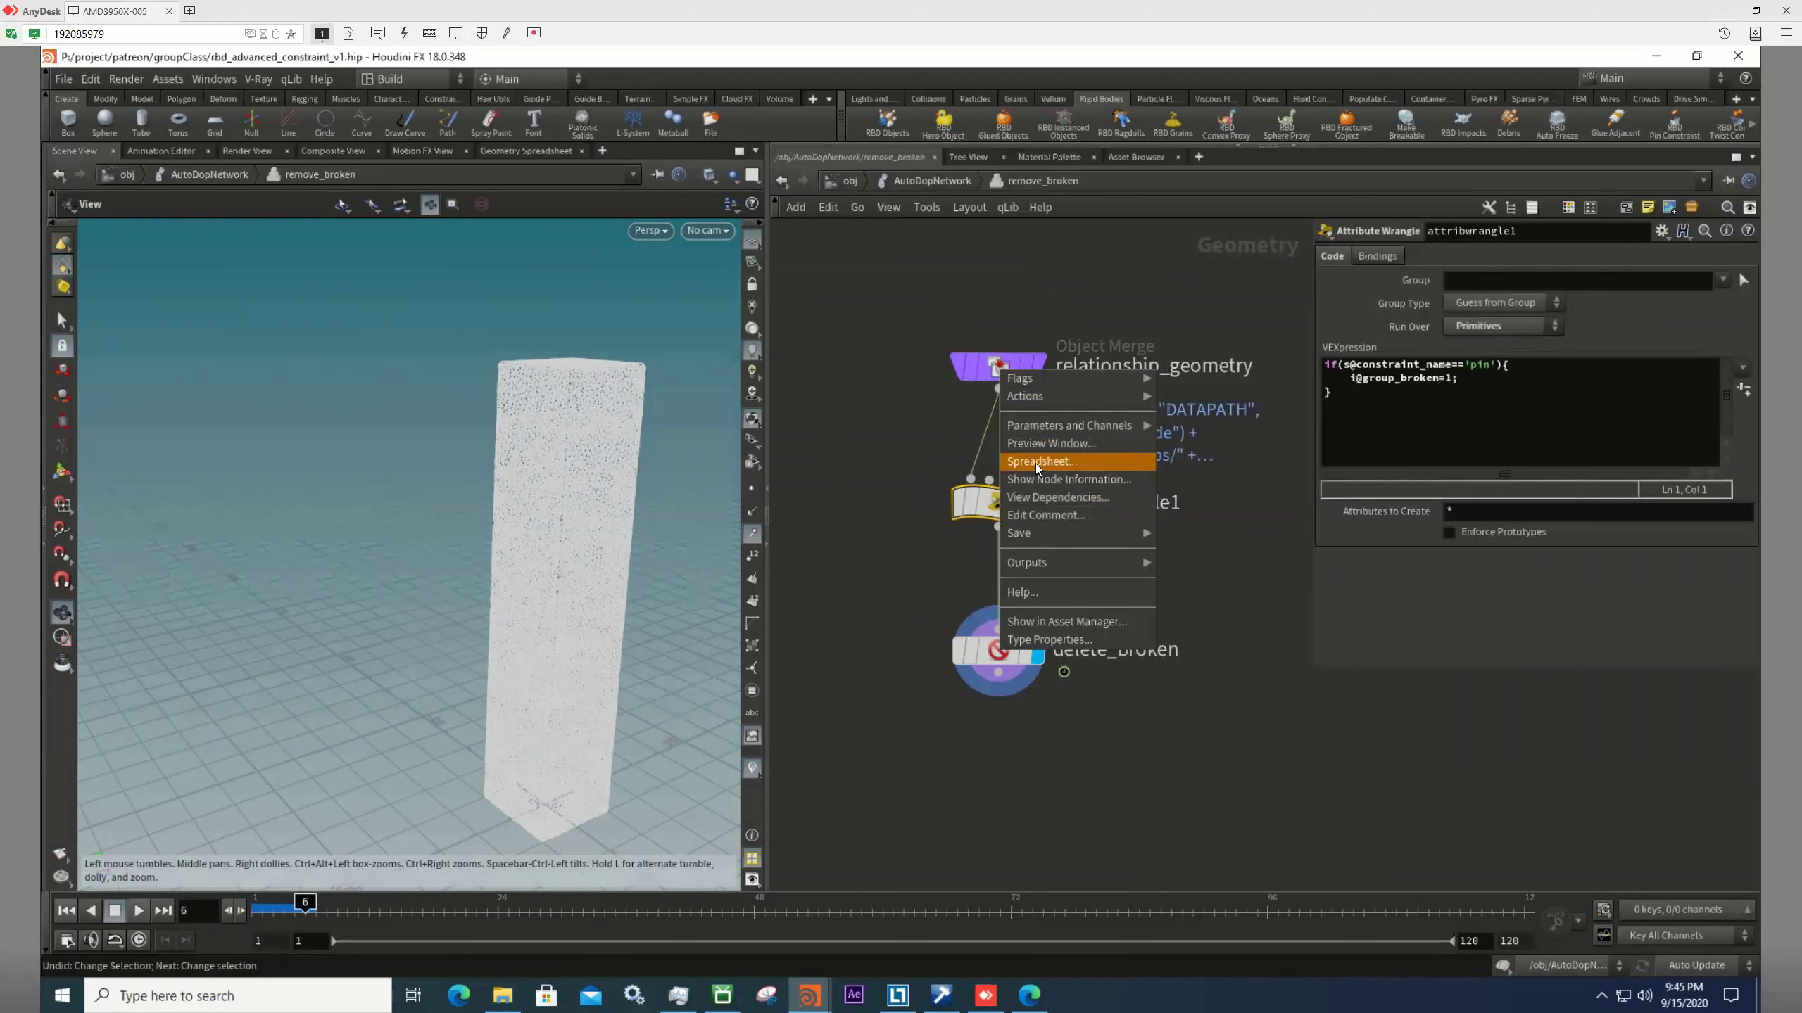
pyautogui.click(1036, 461)
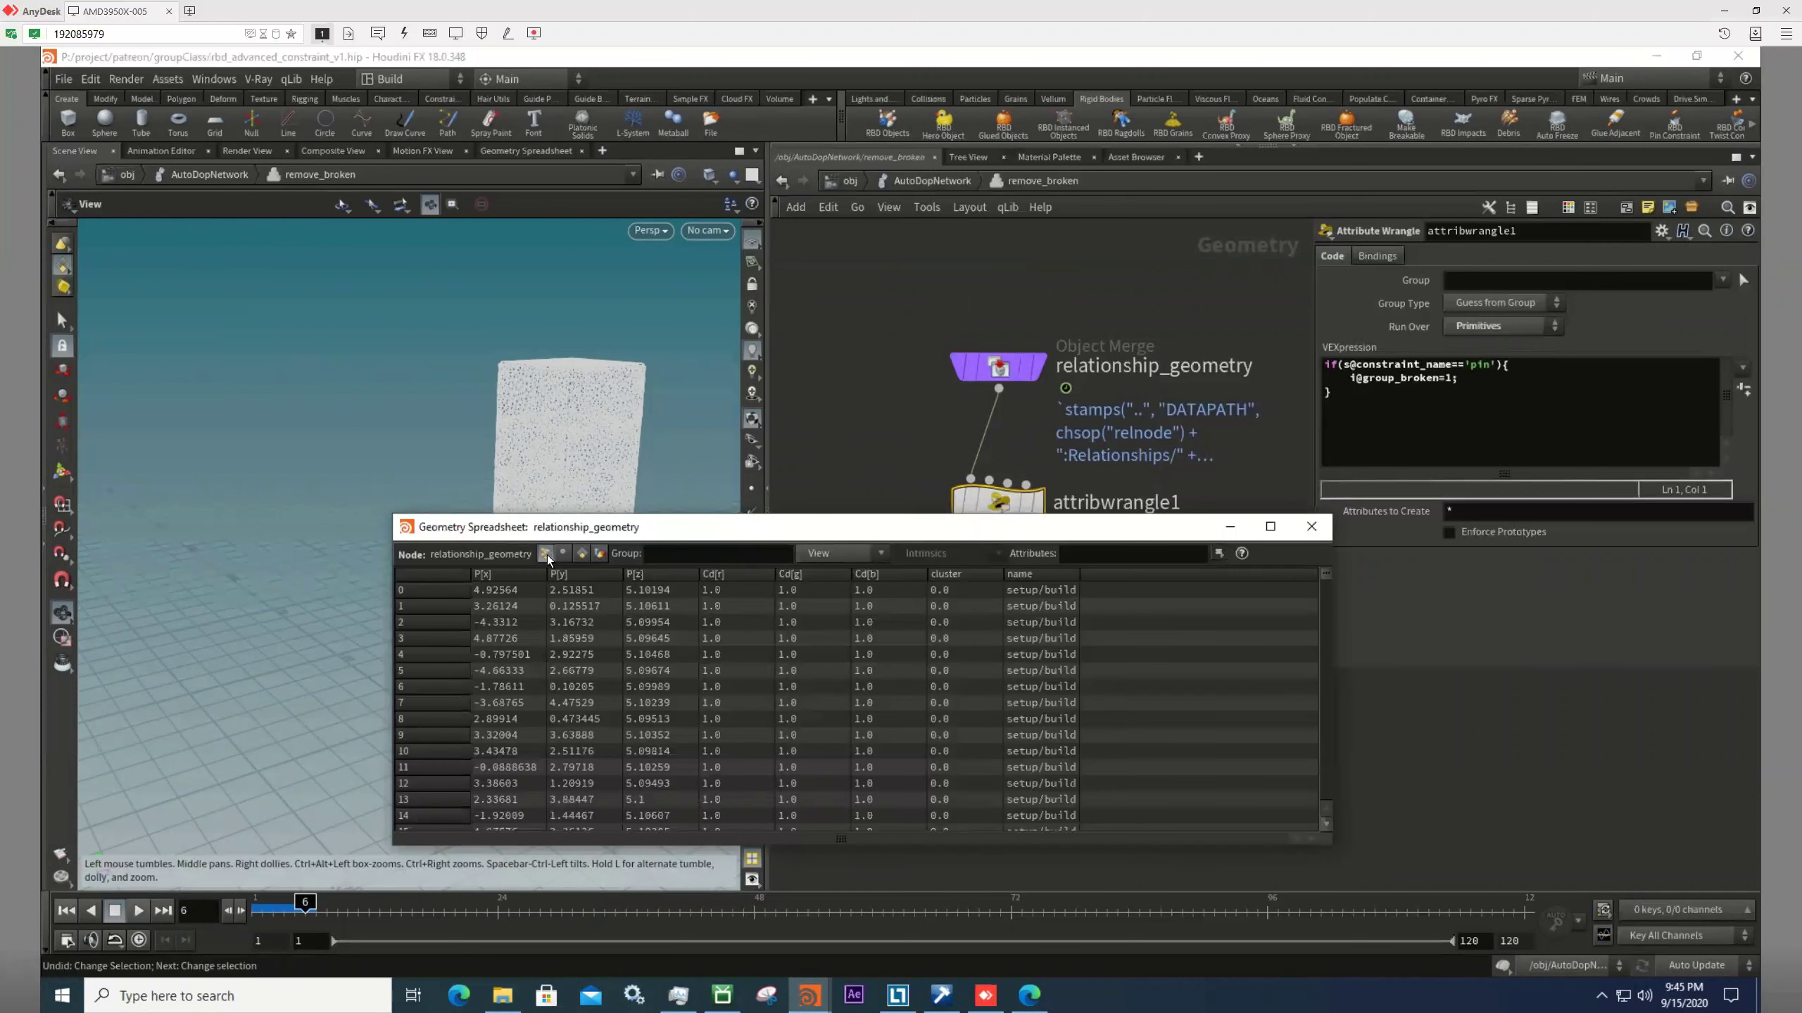
pyautogui.click(581, 554)
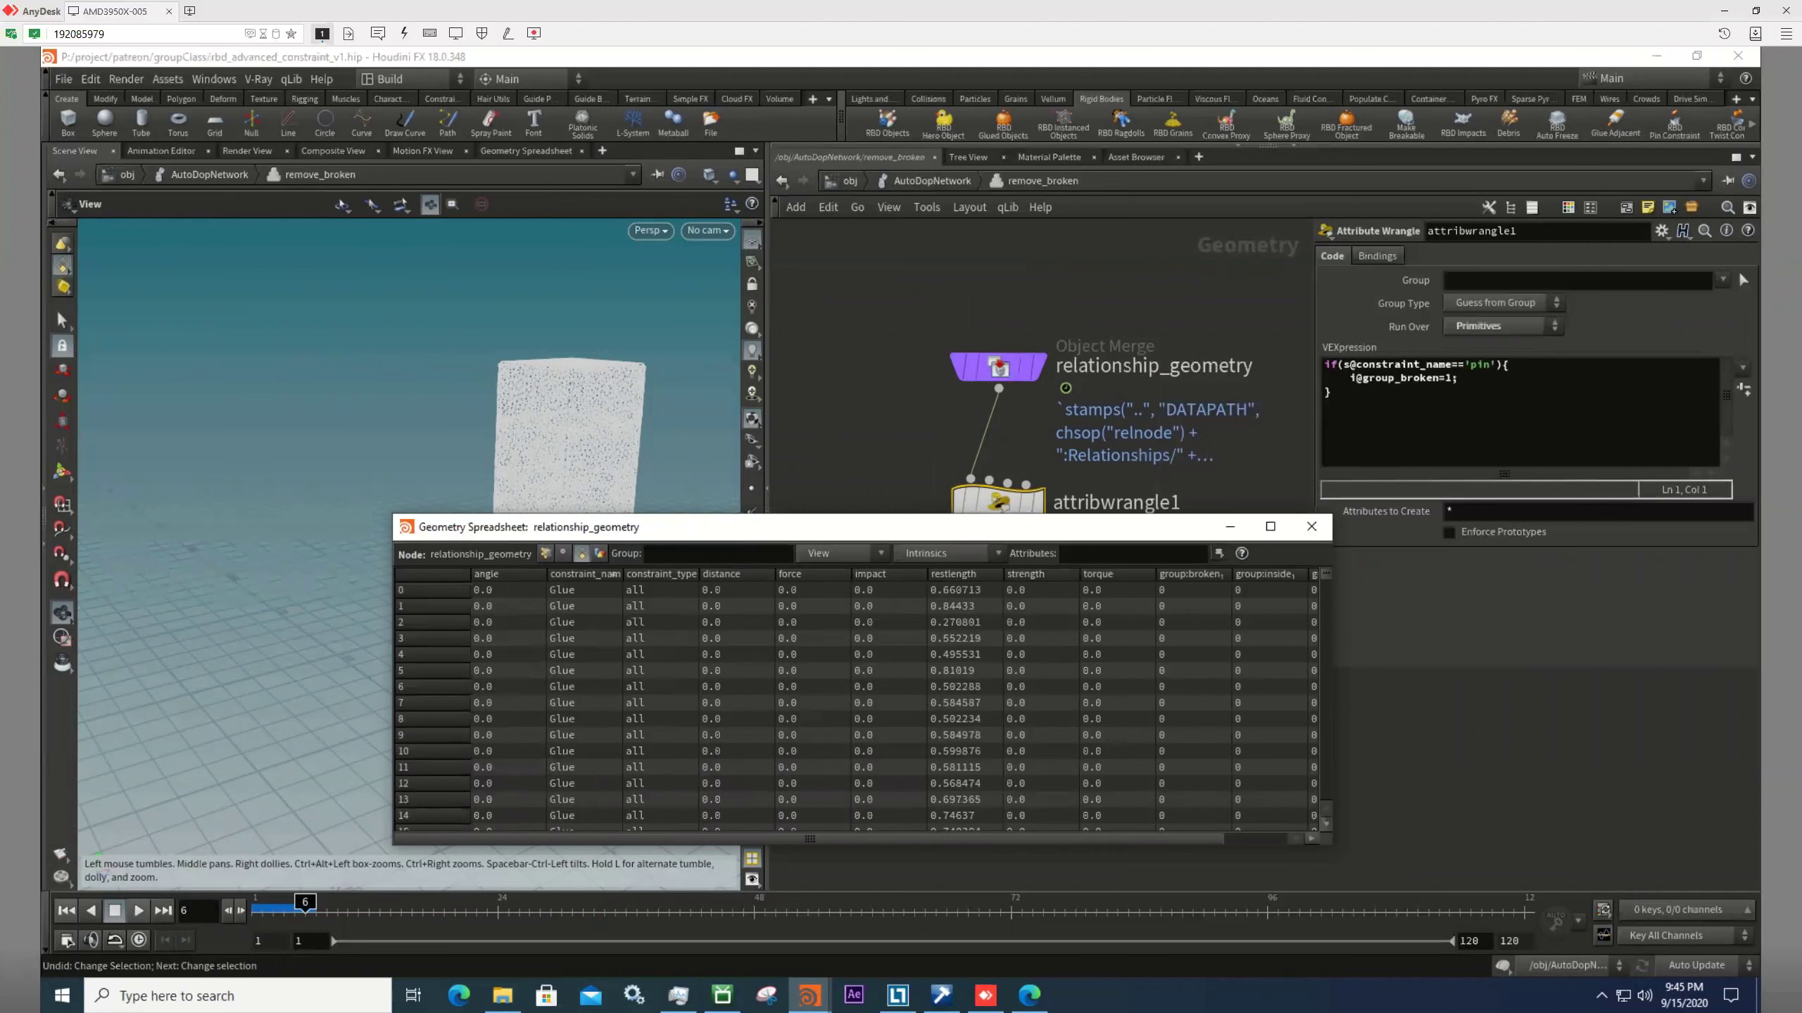
pyautogui.moveTo(517, 526); pyautogui.dragTo(439, 481)
pyautogui.click(433, 528)
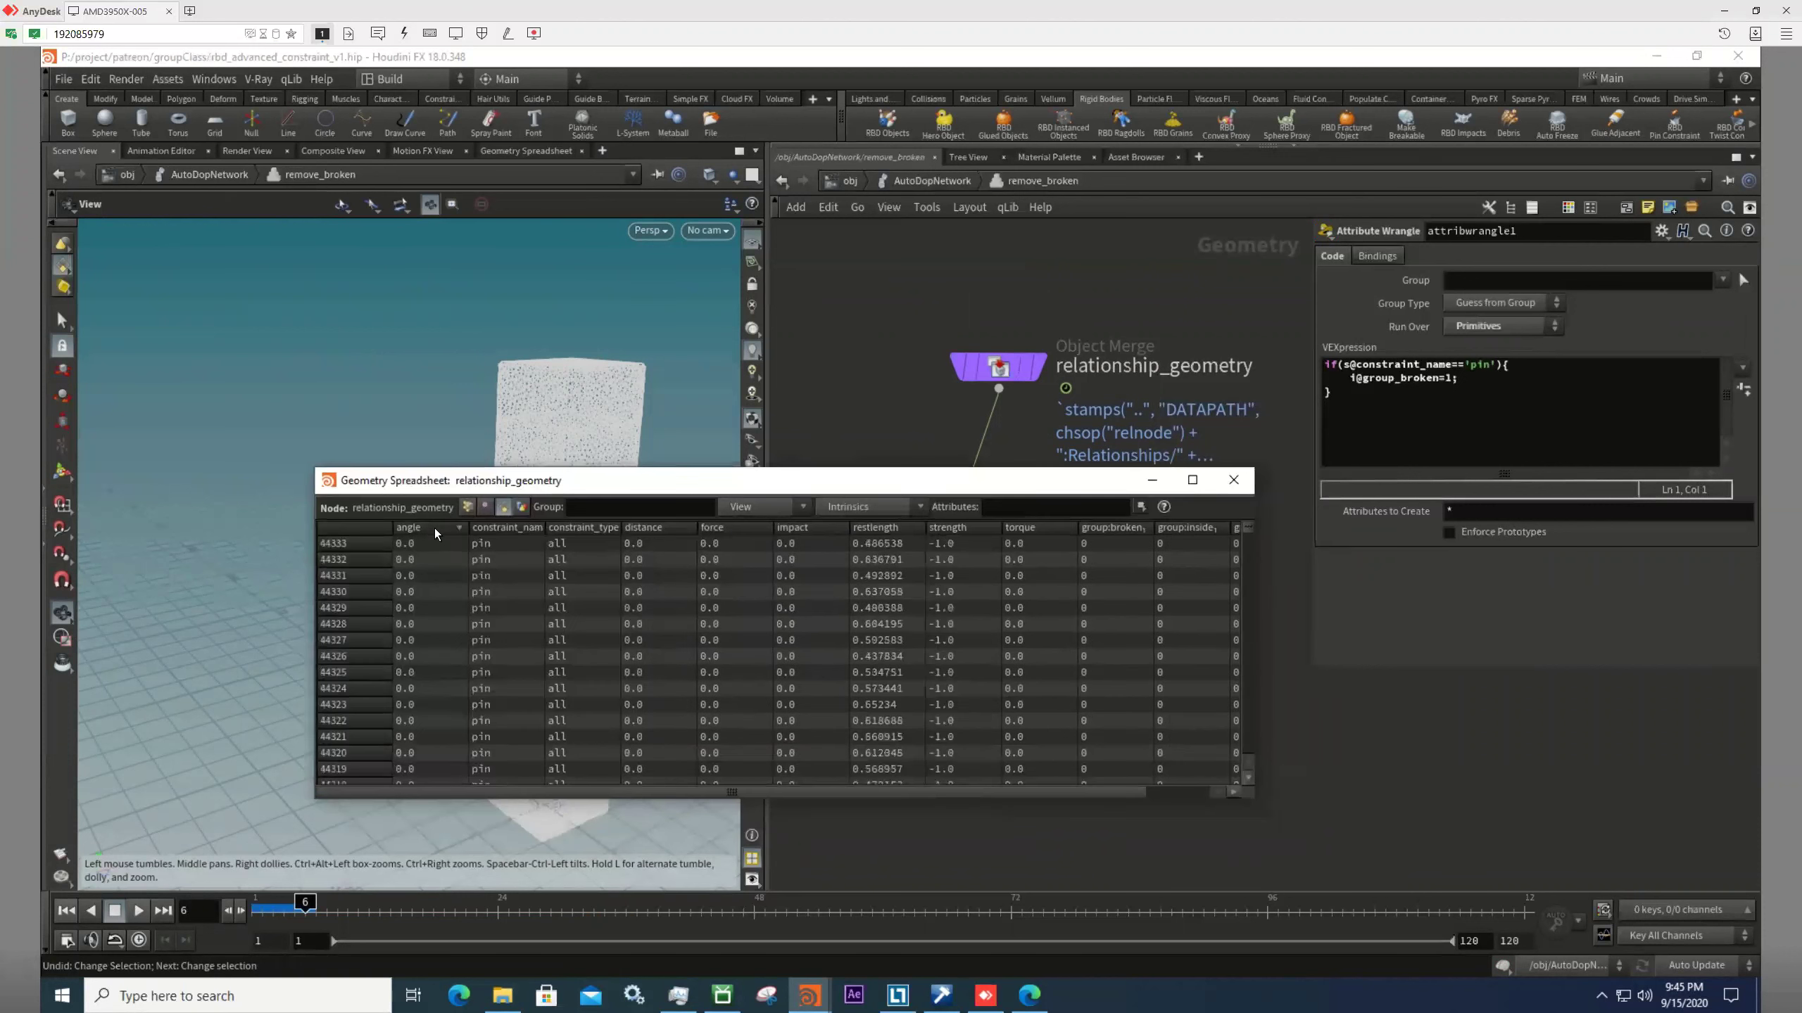
# Step: Play to frame 25 and sort the pin constraints by distance, largest first
pyautogui.click(130, 917)
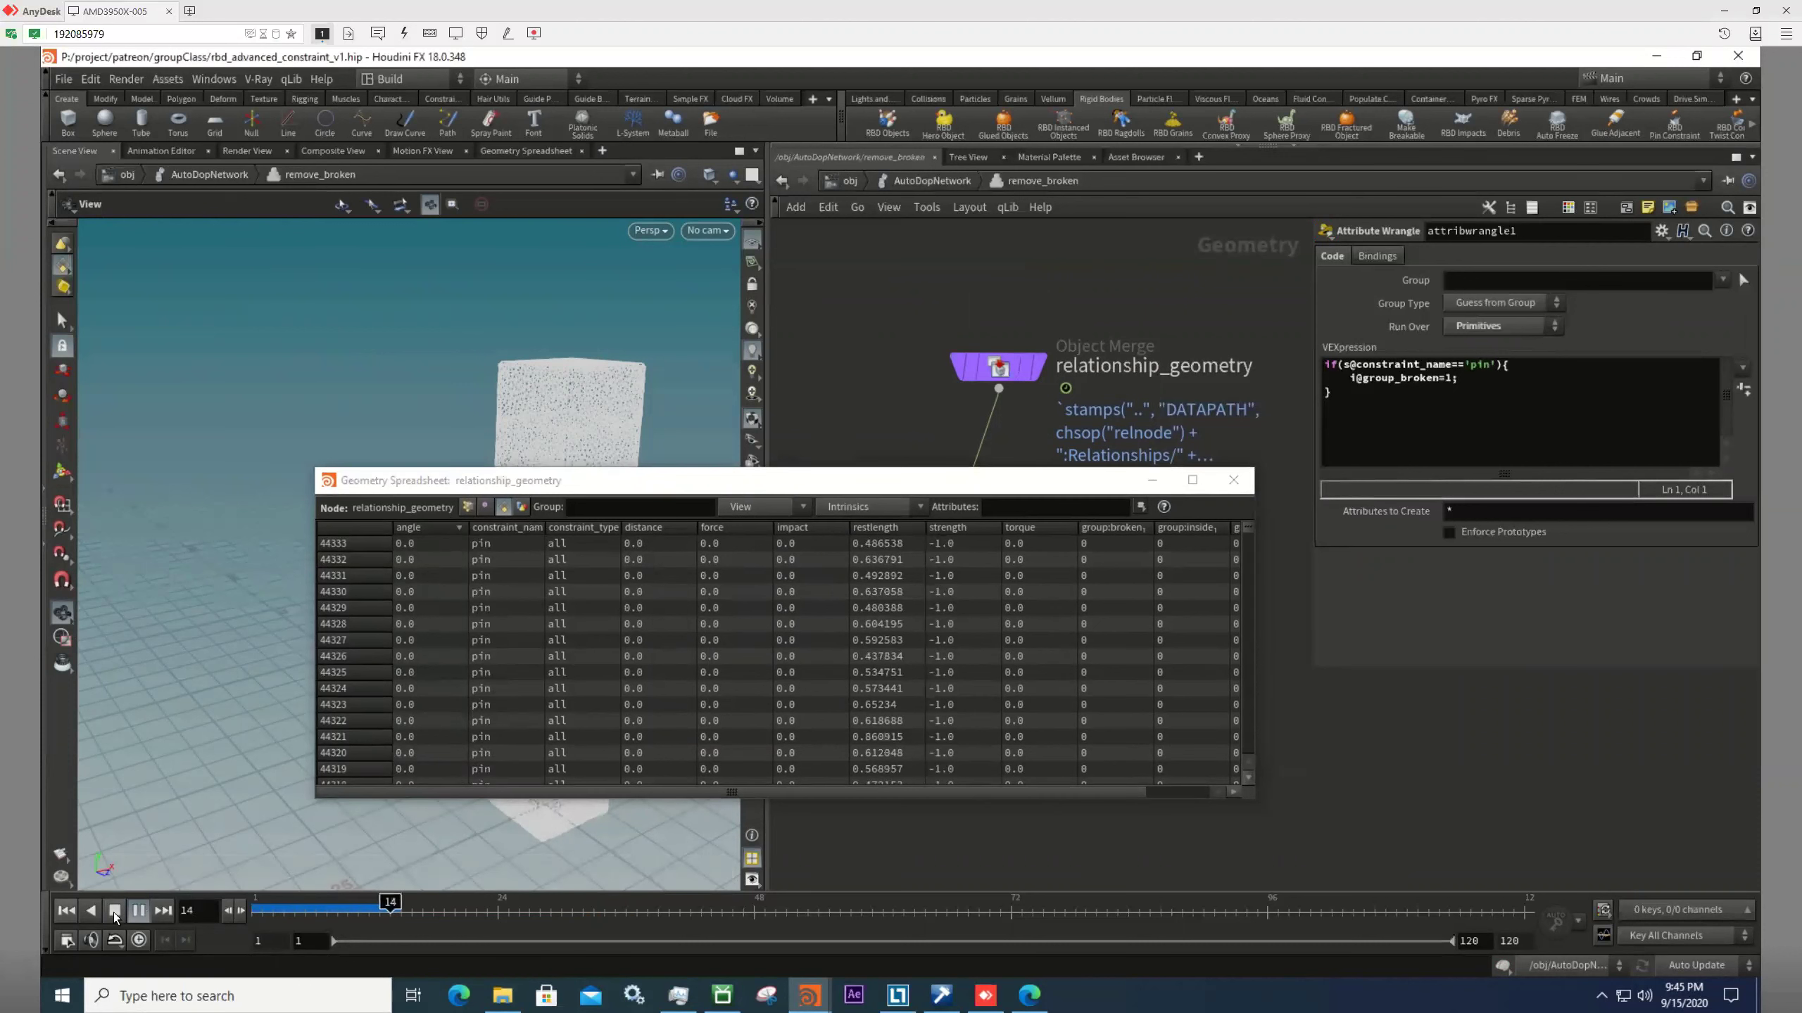
pyautogui.moveTo(683, 485); pyautogui.dragTo(1049, 397)
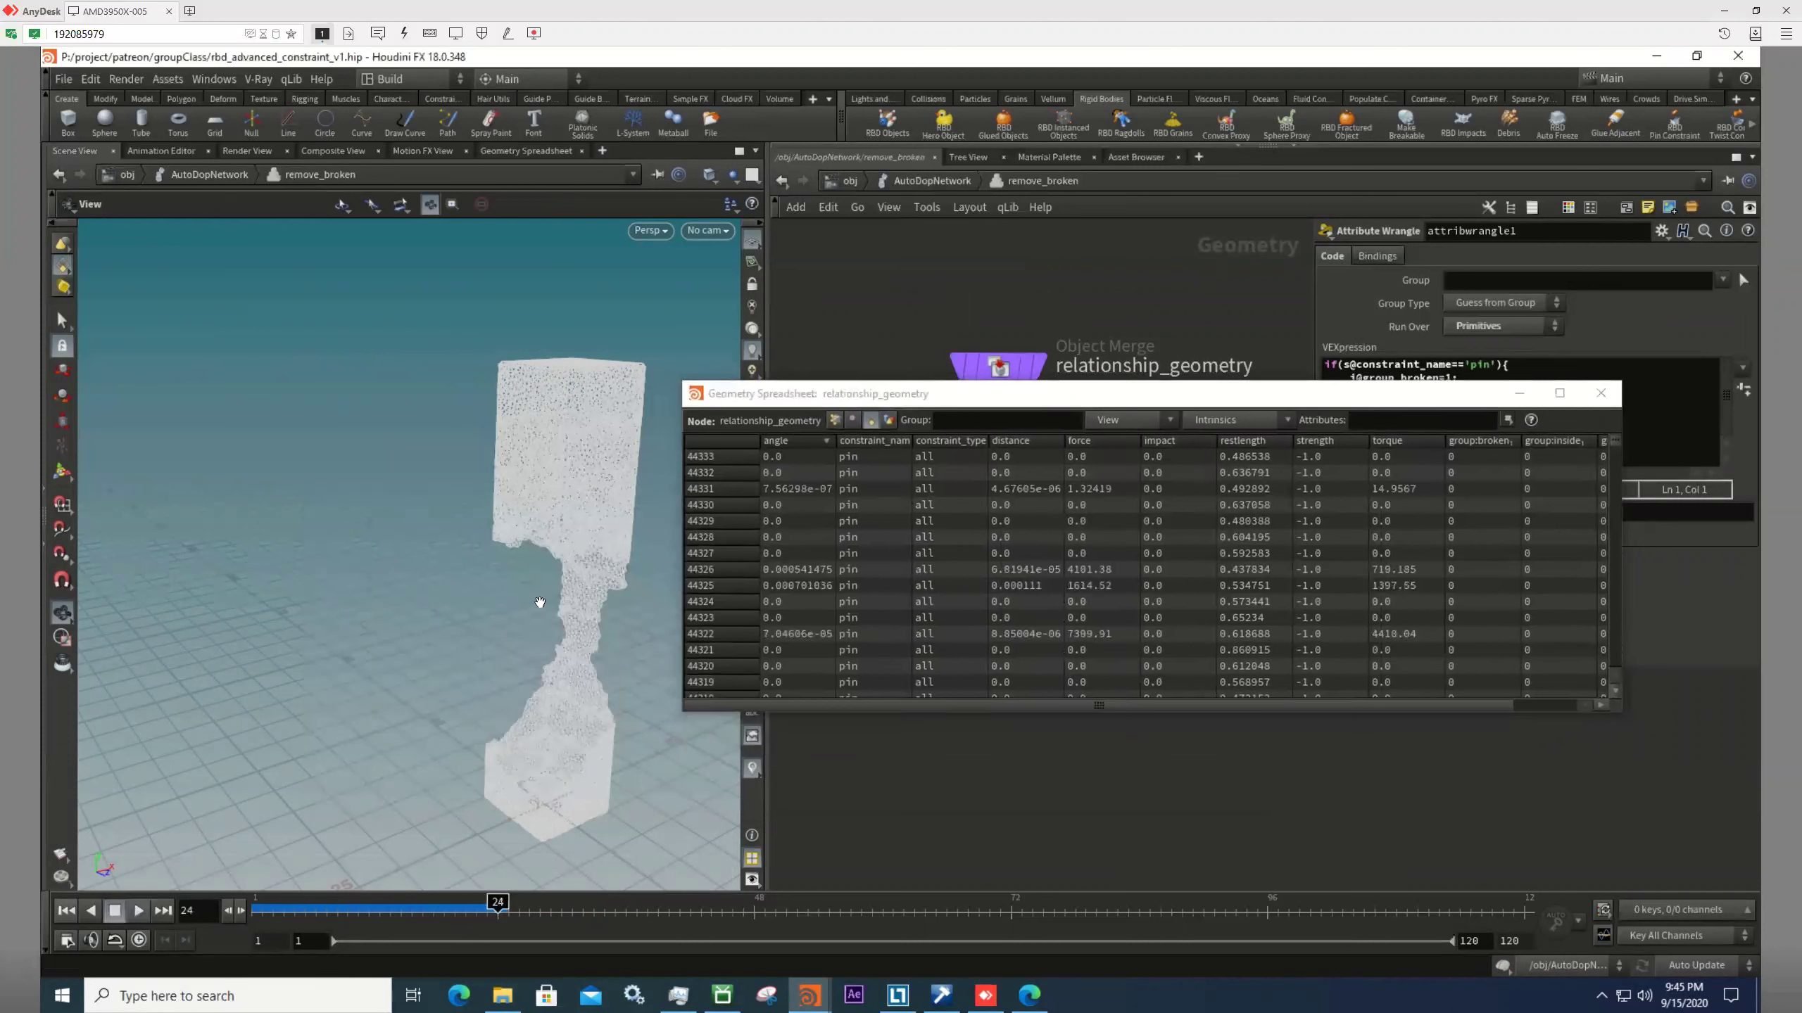
pyautogui.click(814, 440)
pyautogui.click(814, 439)
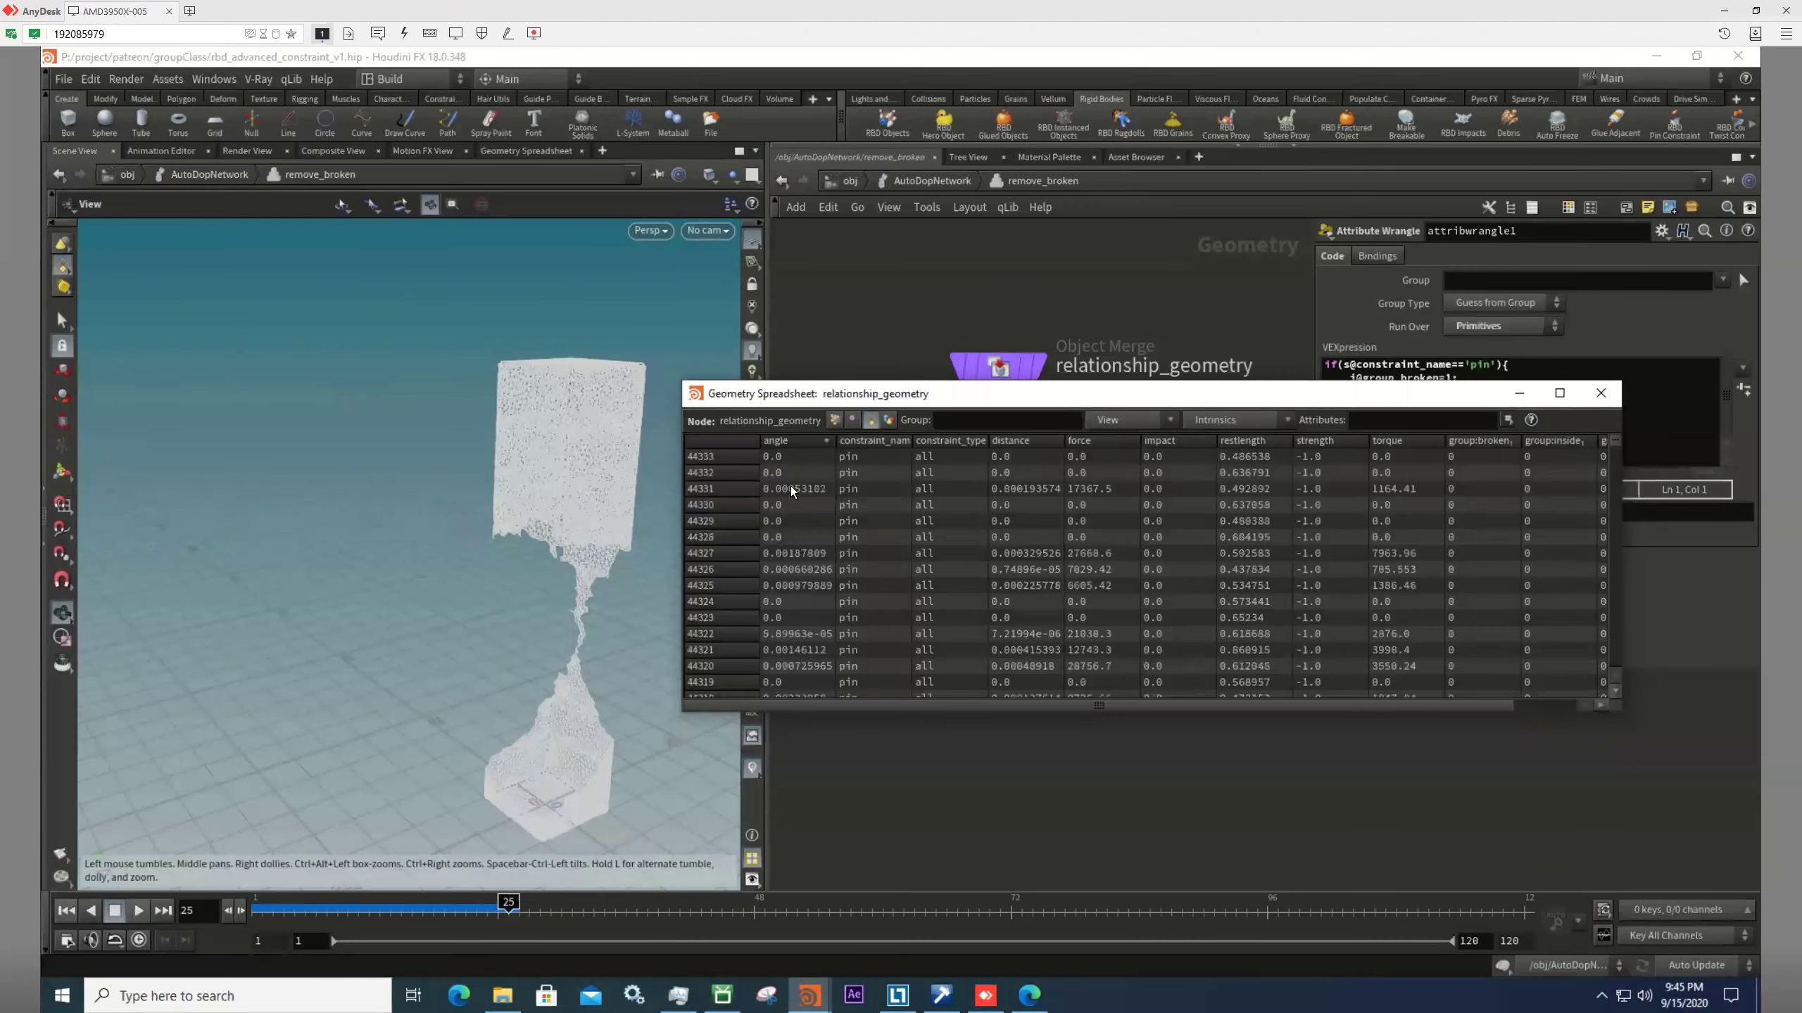
pyautogui.click(1025, 442)
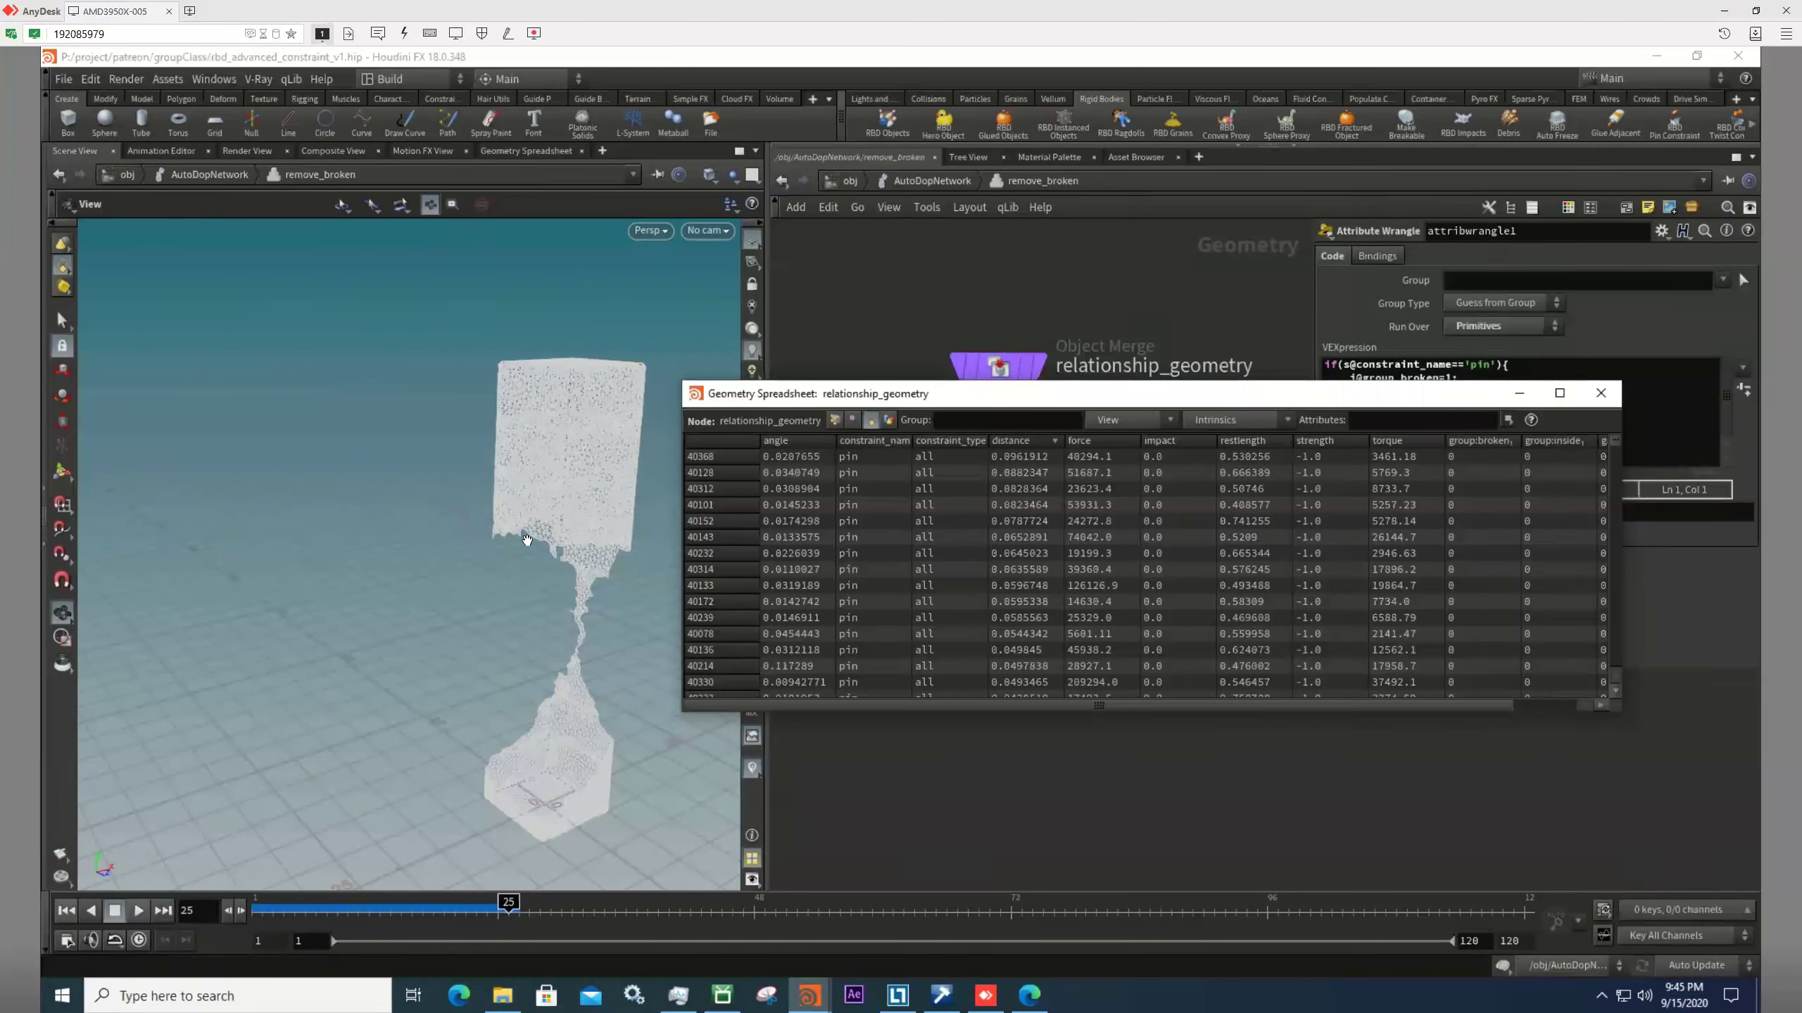
# Step: Sort the constraints by force (largest first), impact, restlength, strength and torque in turn
pyautogui.click(1109, 443)
pyautogui.click(1109, 445)
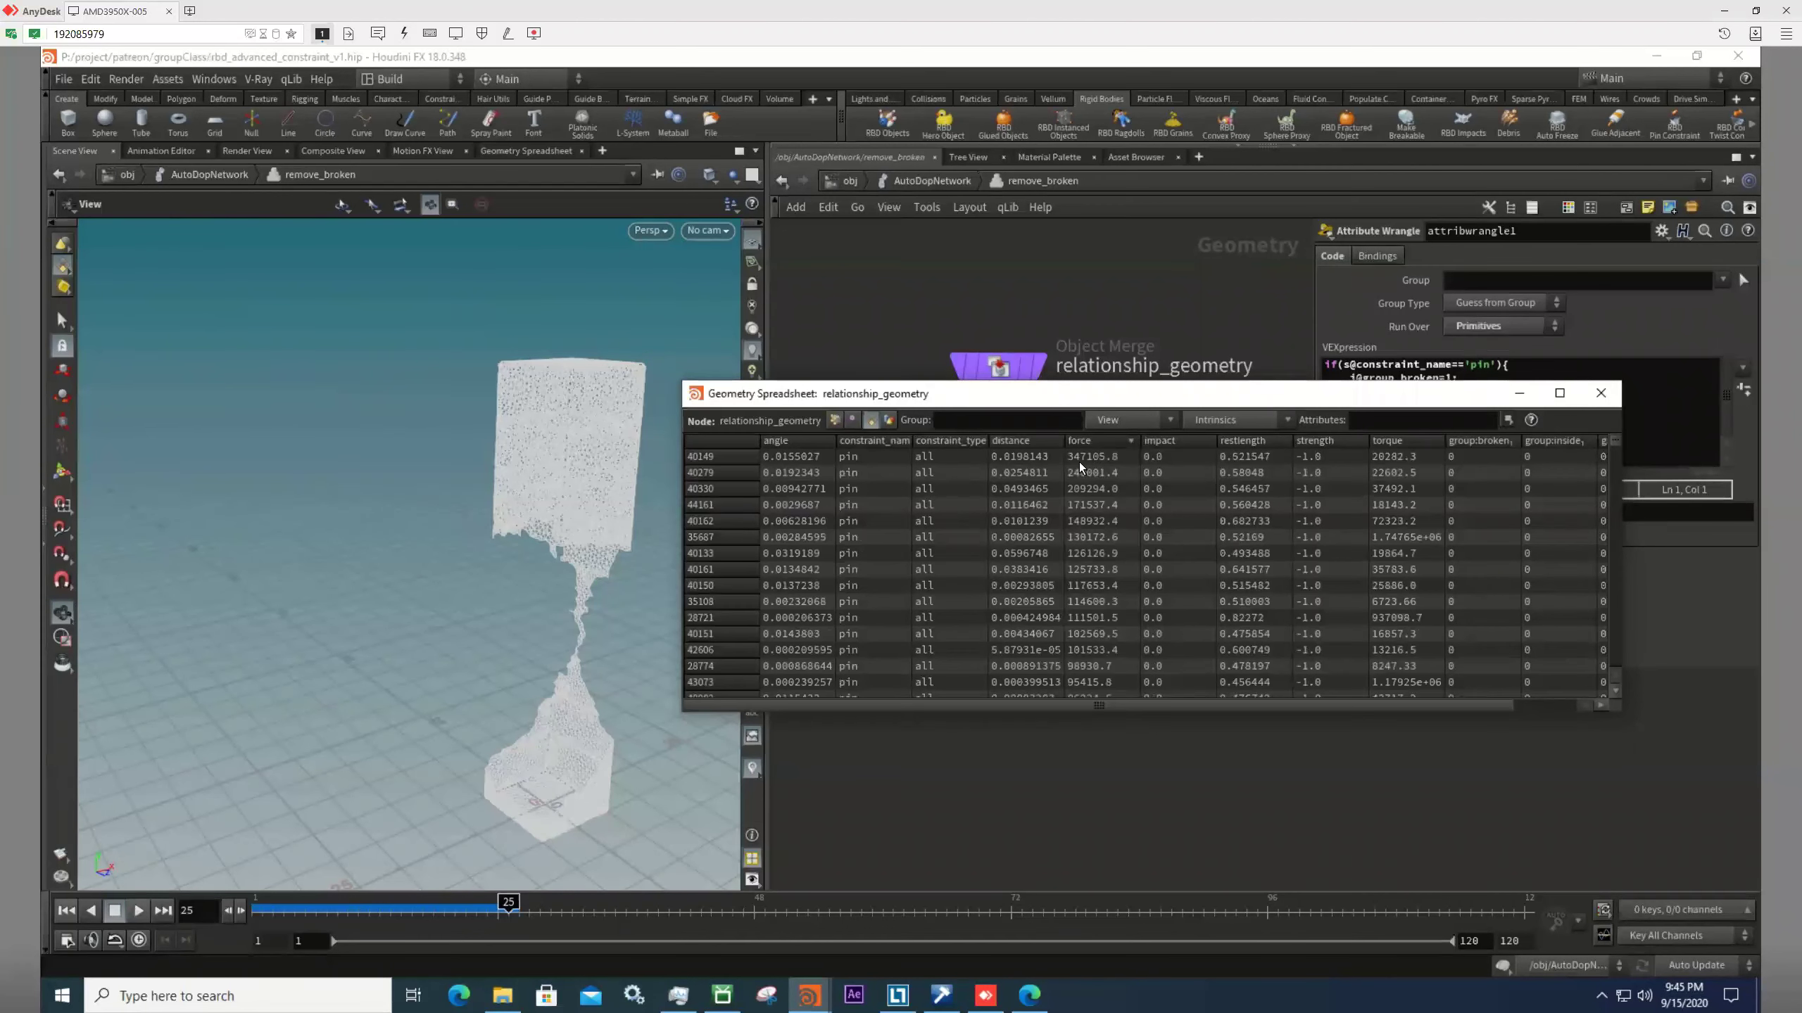
pyautogui.click(1168, 443)
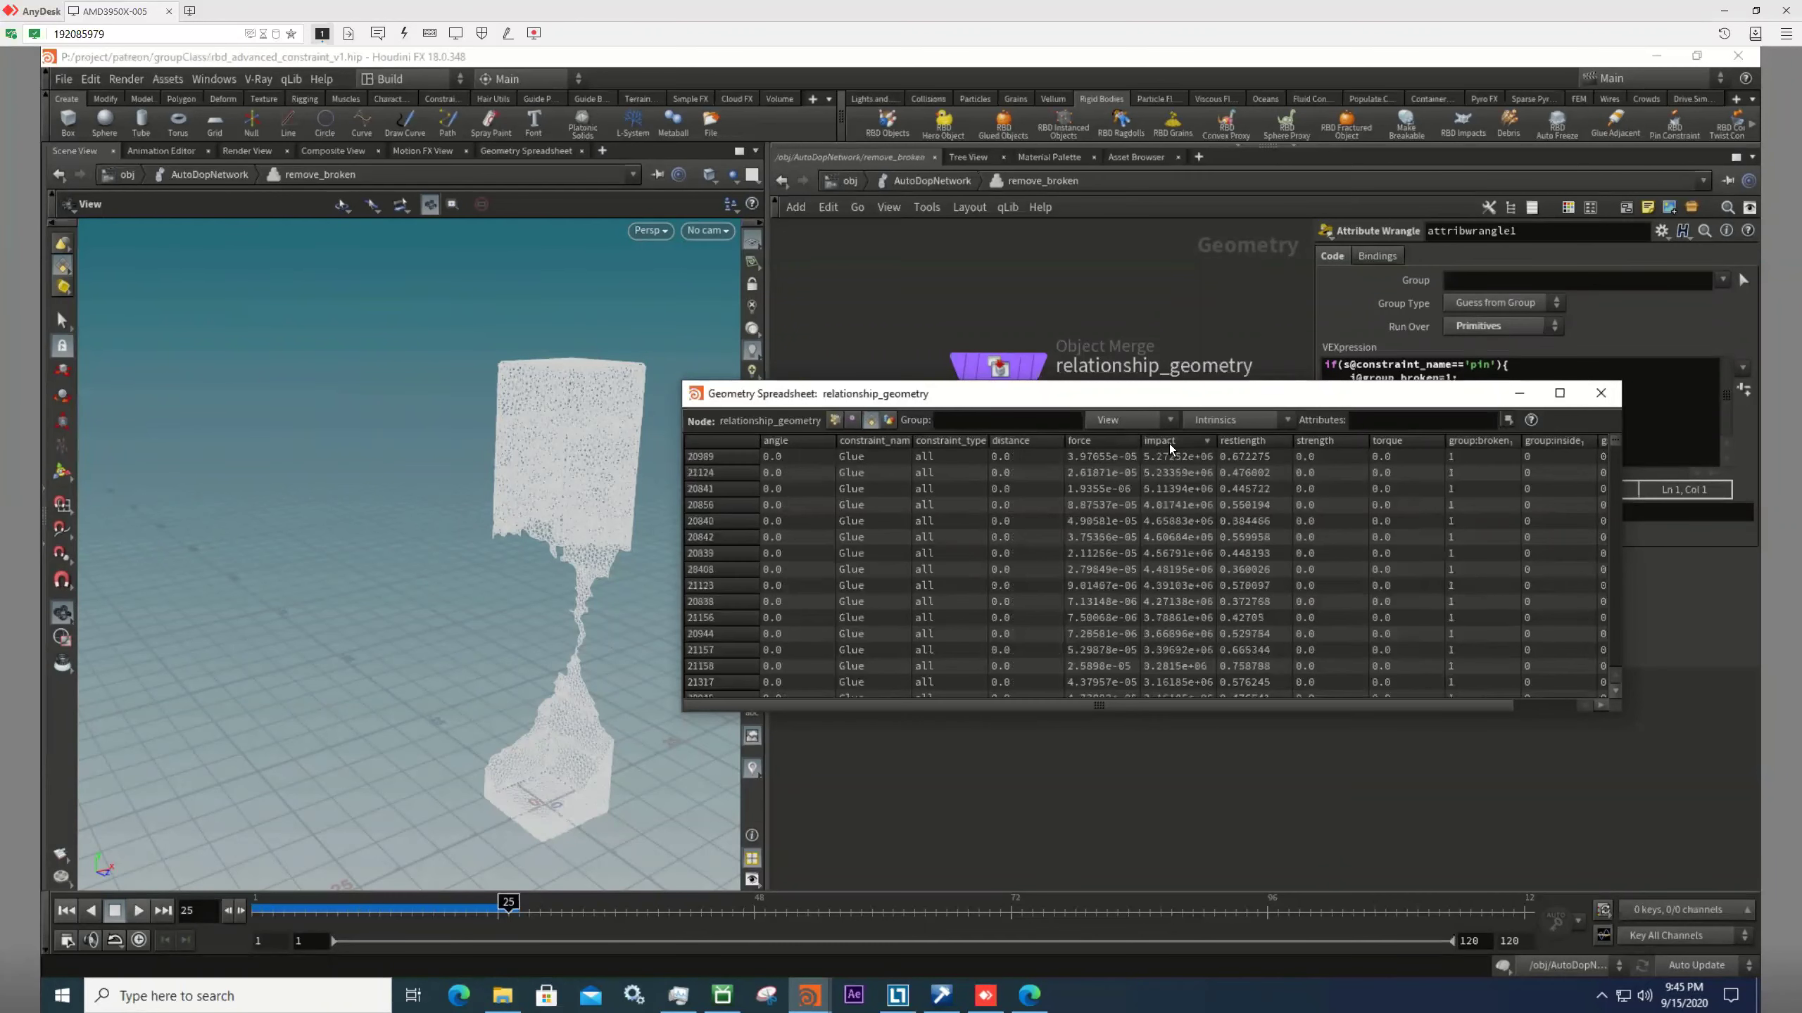
pyautogui.moveTo(1214, 437); pyautogui.dragTo(1380, 439)
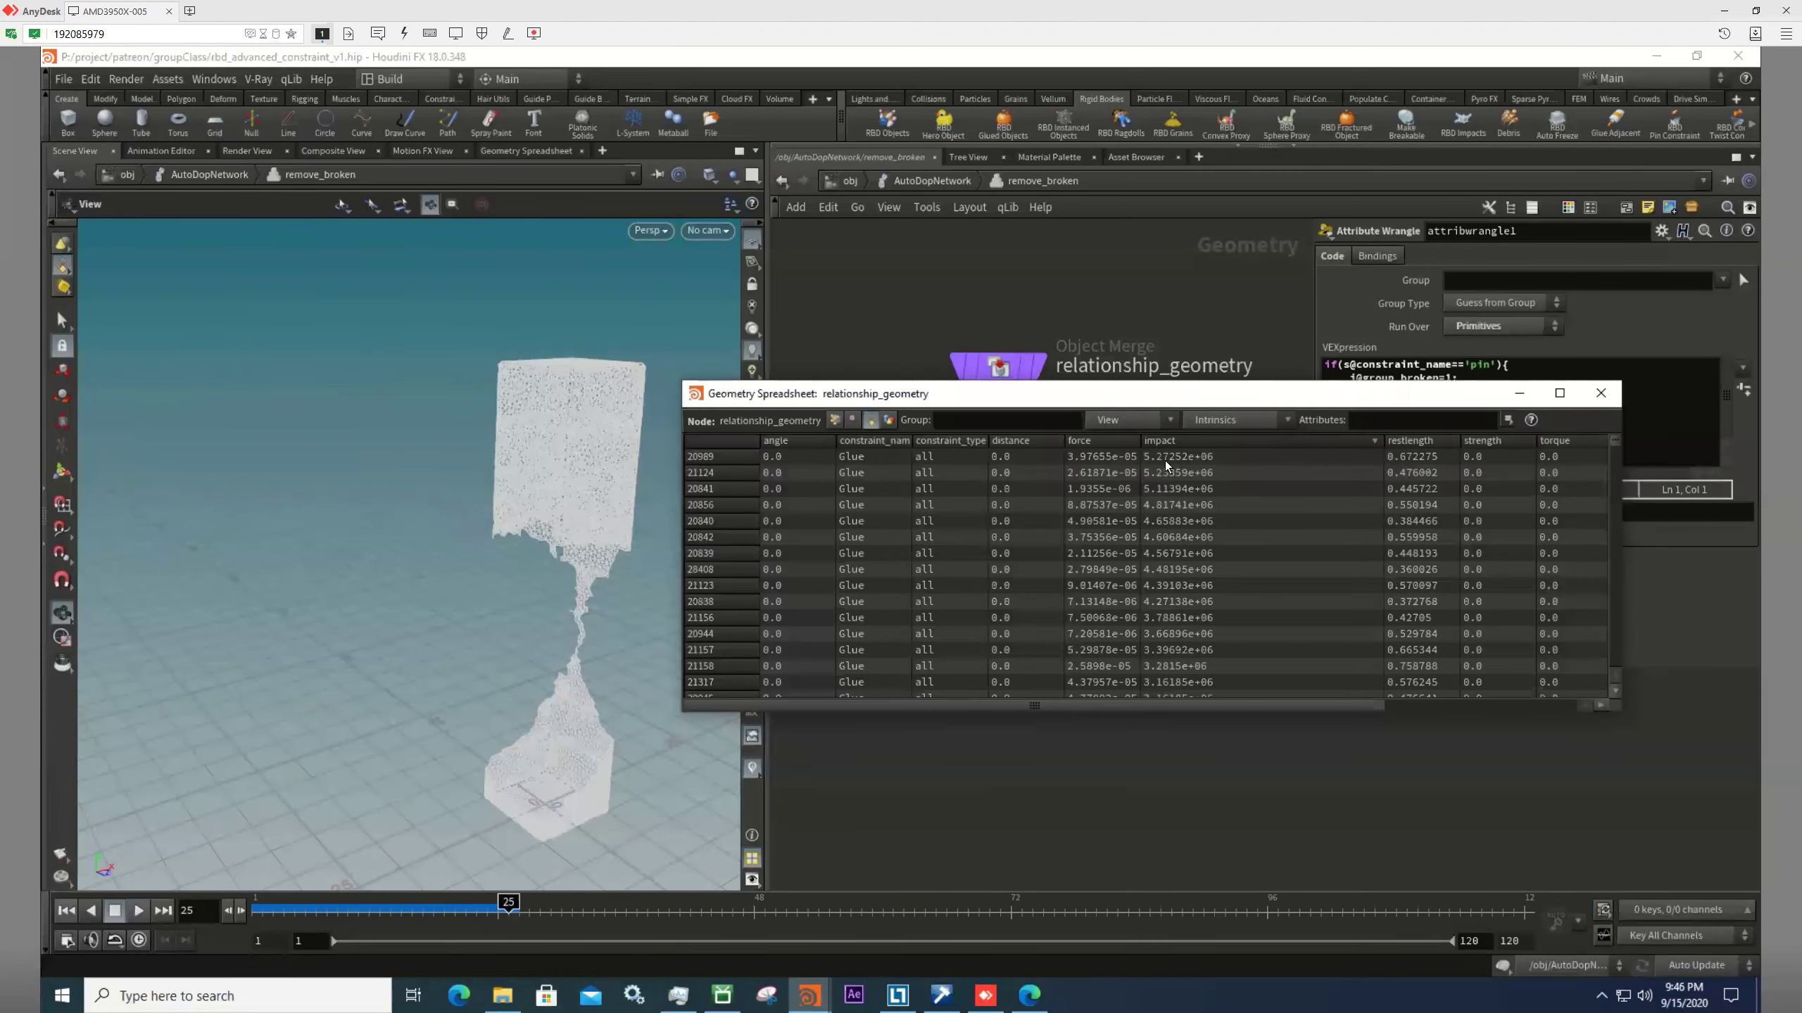
pyautogui.moveTo(1382, 440); pyautogui.dragTo(1267, 445)
pyautogui.click(1293, 441)
pyautogui.click(1389, 441)
pyautogui.click(1450, 441)
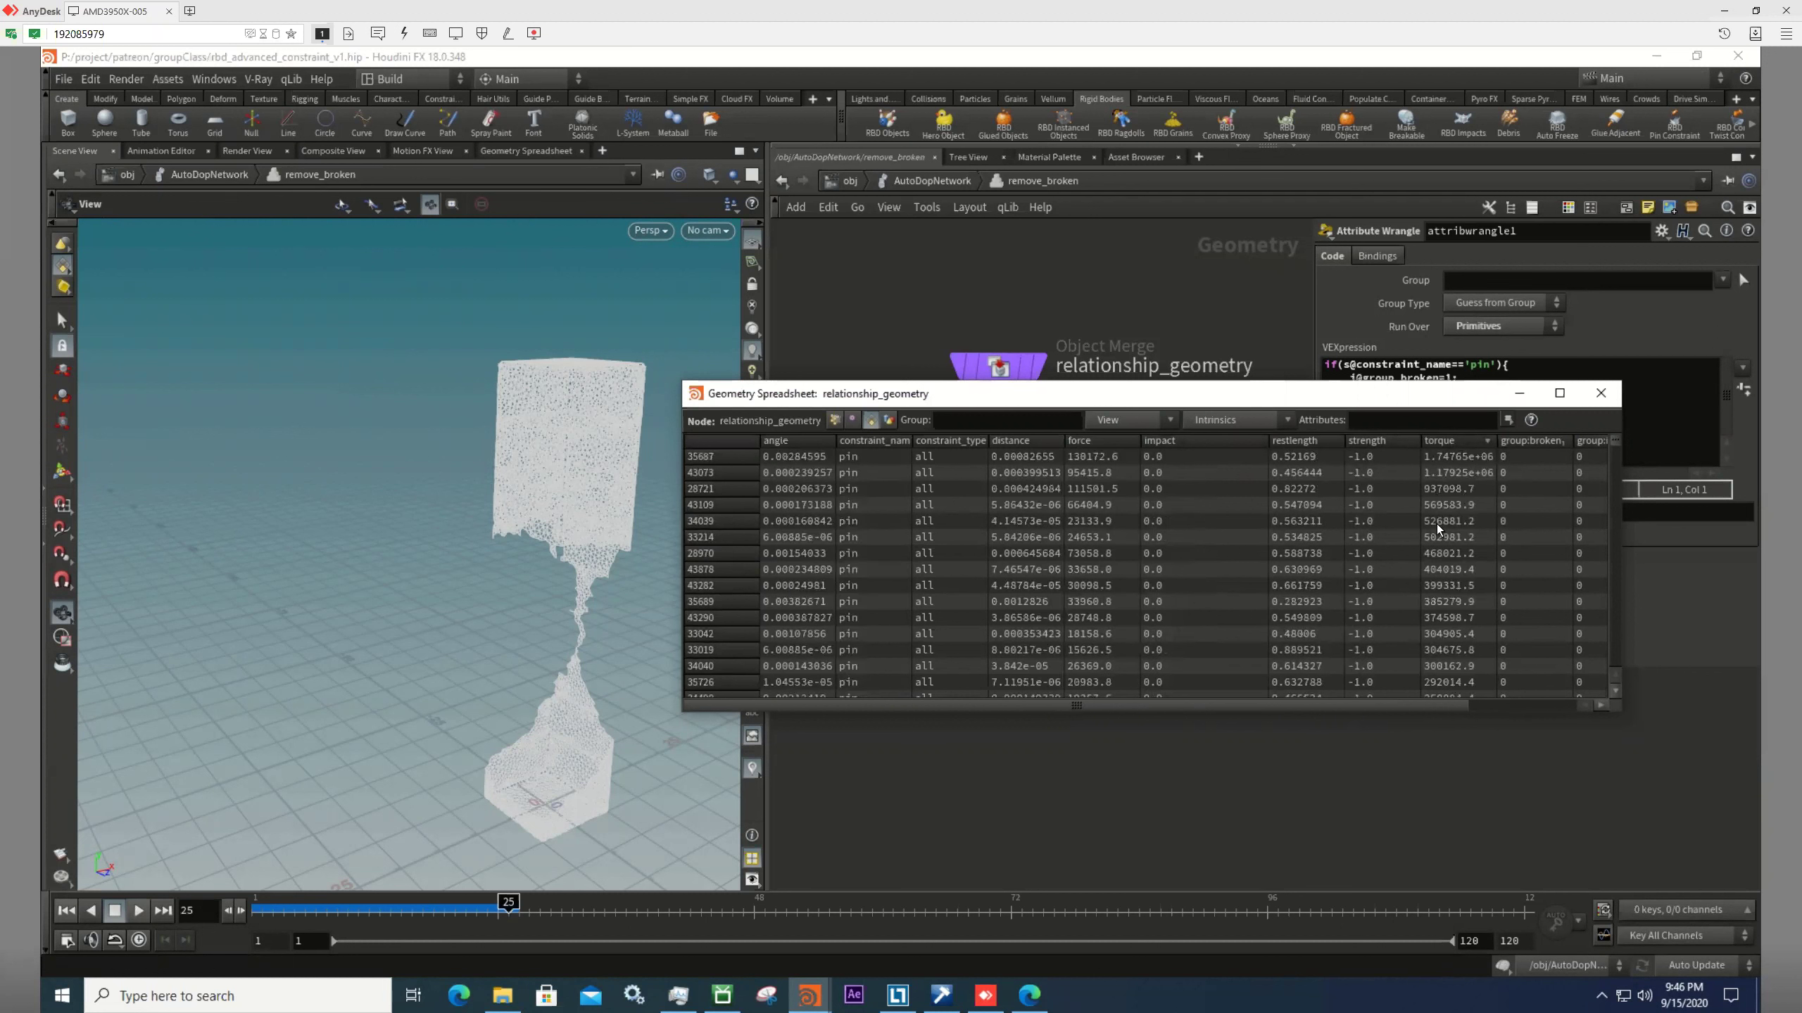
# Step: Resize the columns and make the spreadsheet taller to show more constraint rows
pyautogui.moveTo(1456, 704); pyautogui.dragTo(1604, 703)
pyautogui.moveTo(1484, 703); pyautogui.dragTo(1391, 704)
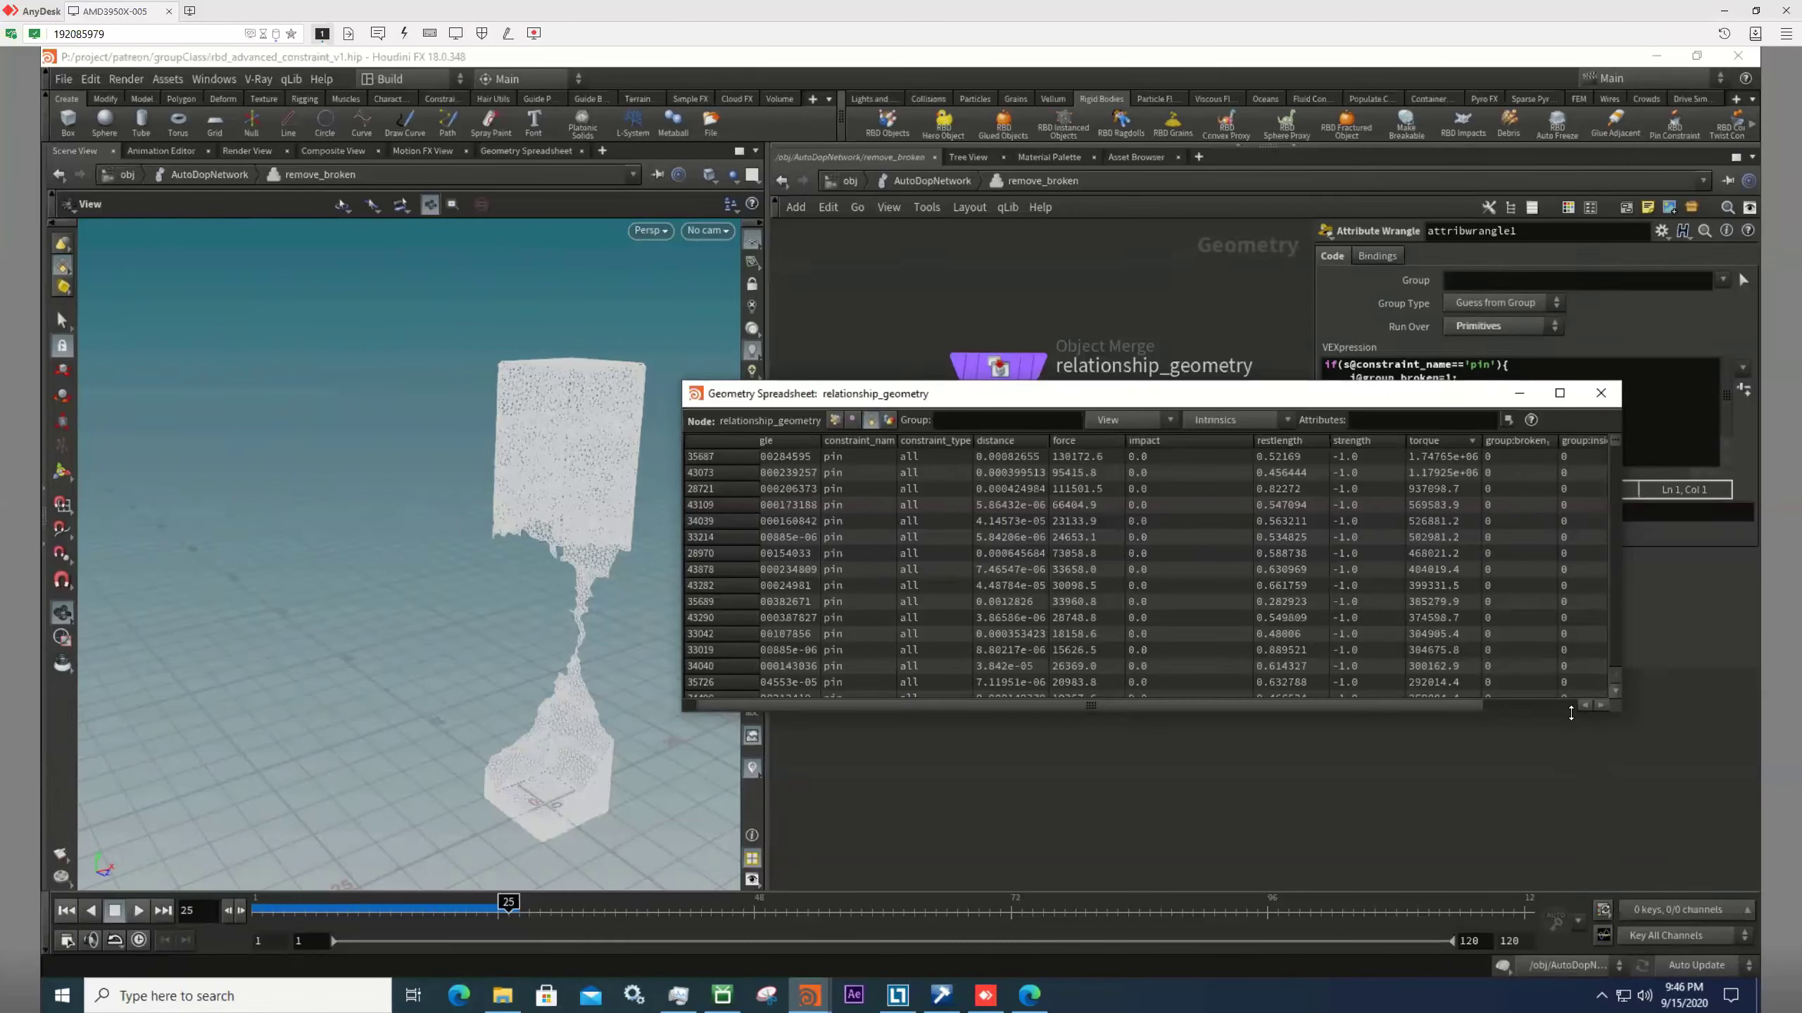
pyautogui.moveTo(1571, 711); pyautogui.dragTo(1571, 793)
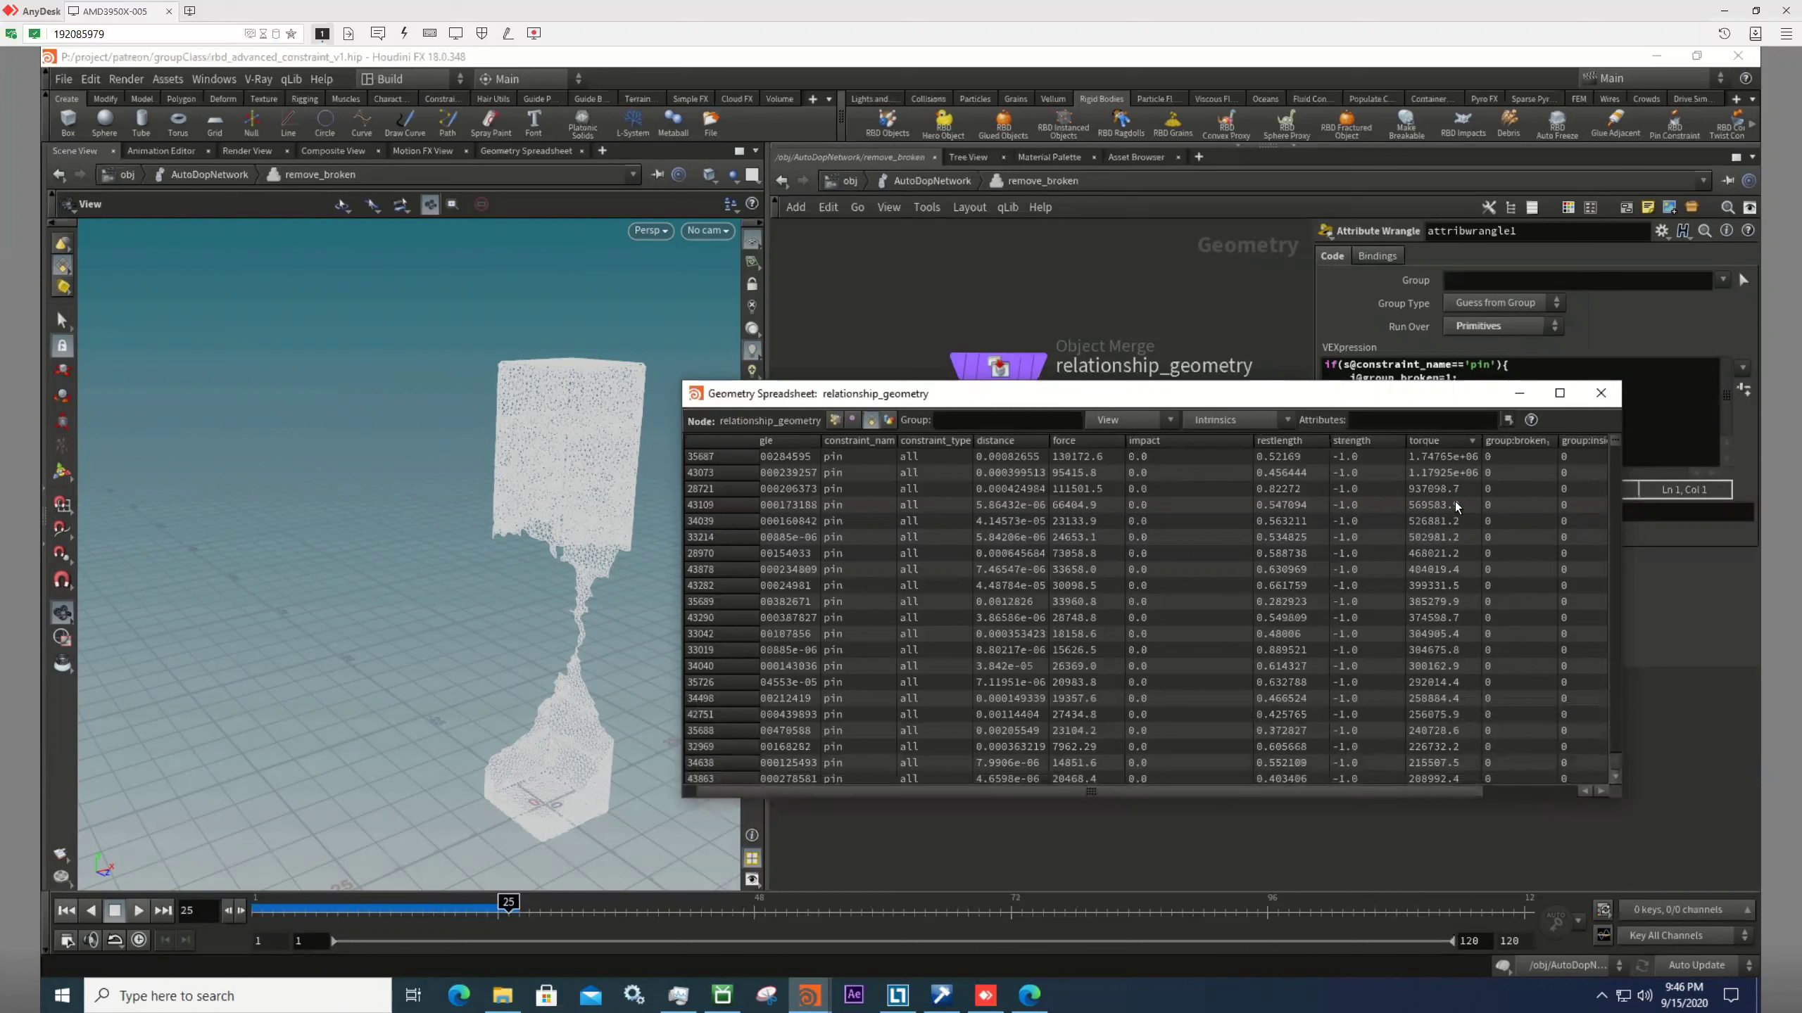
pyautogui.moveTo(1619, 446); pyautogui.dragTo(1618, 487)
pyautogui.scroll(-5, 1619, 488)
pyautogui.scroll(-3, 1618, 487)
pyautogui.scroll(-5, 1618, 488)
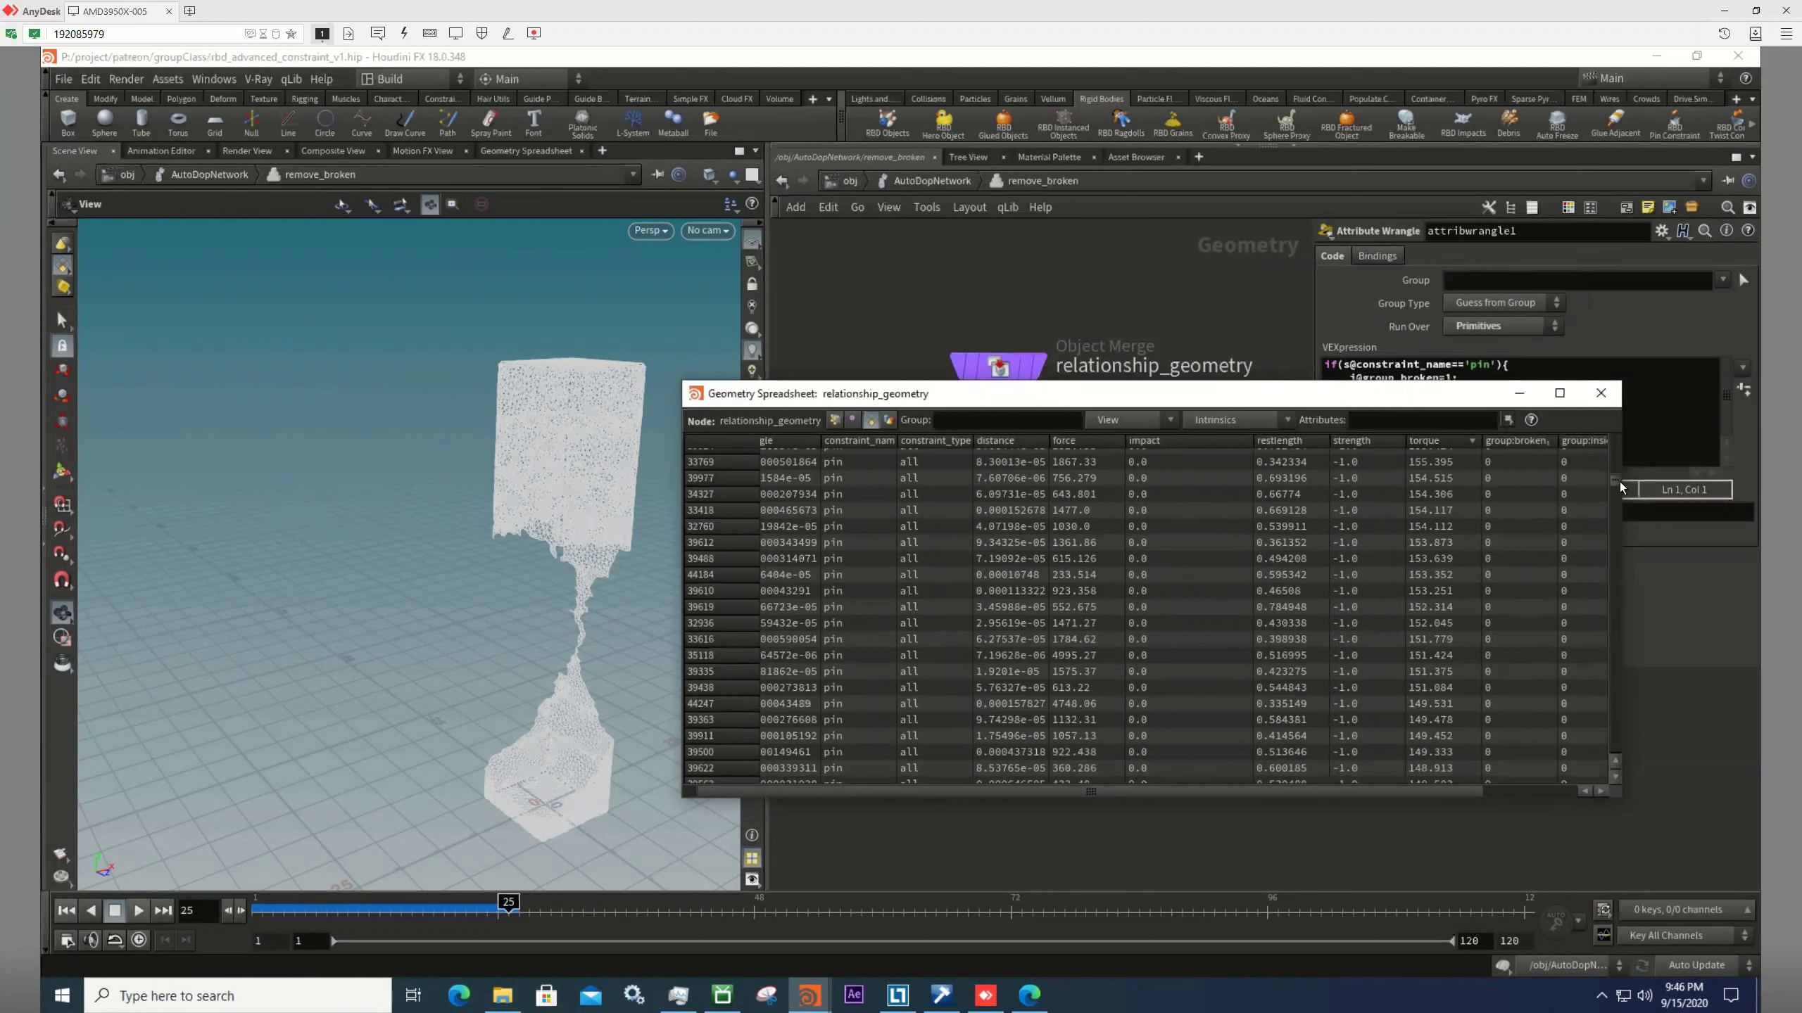
pyautogui.moveTo(1615, 759); pyautogui.dragTo(1579, 352)
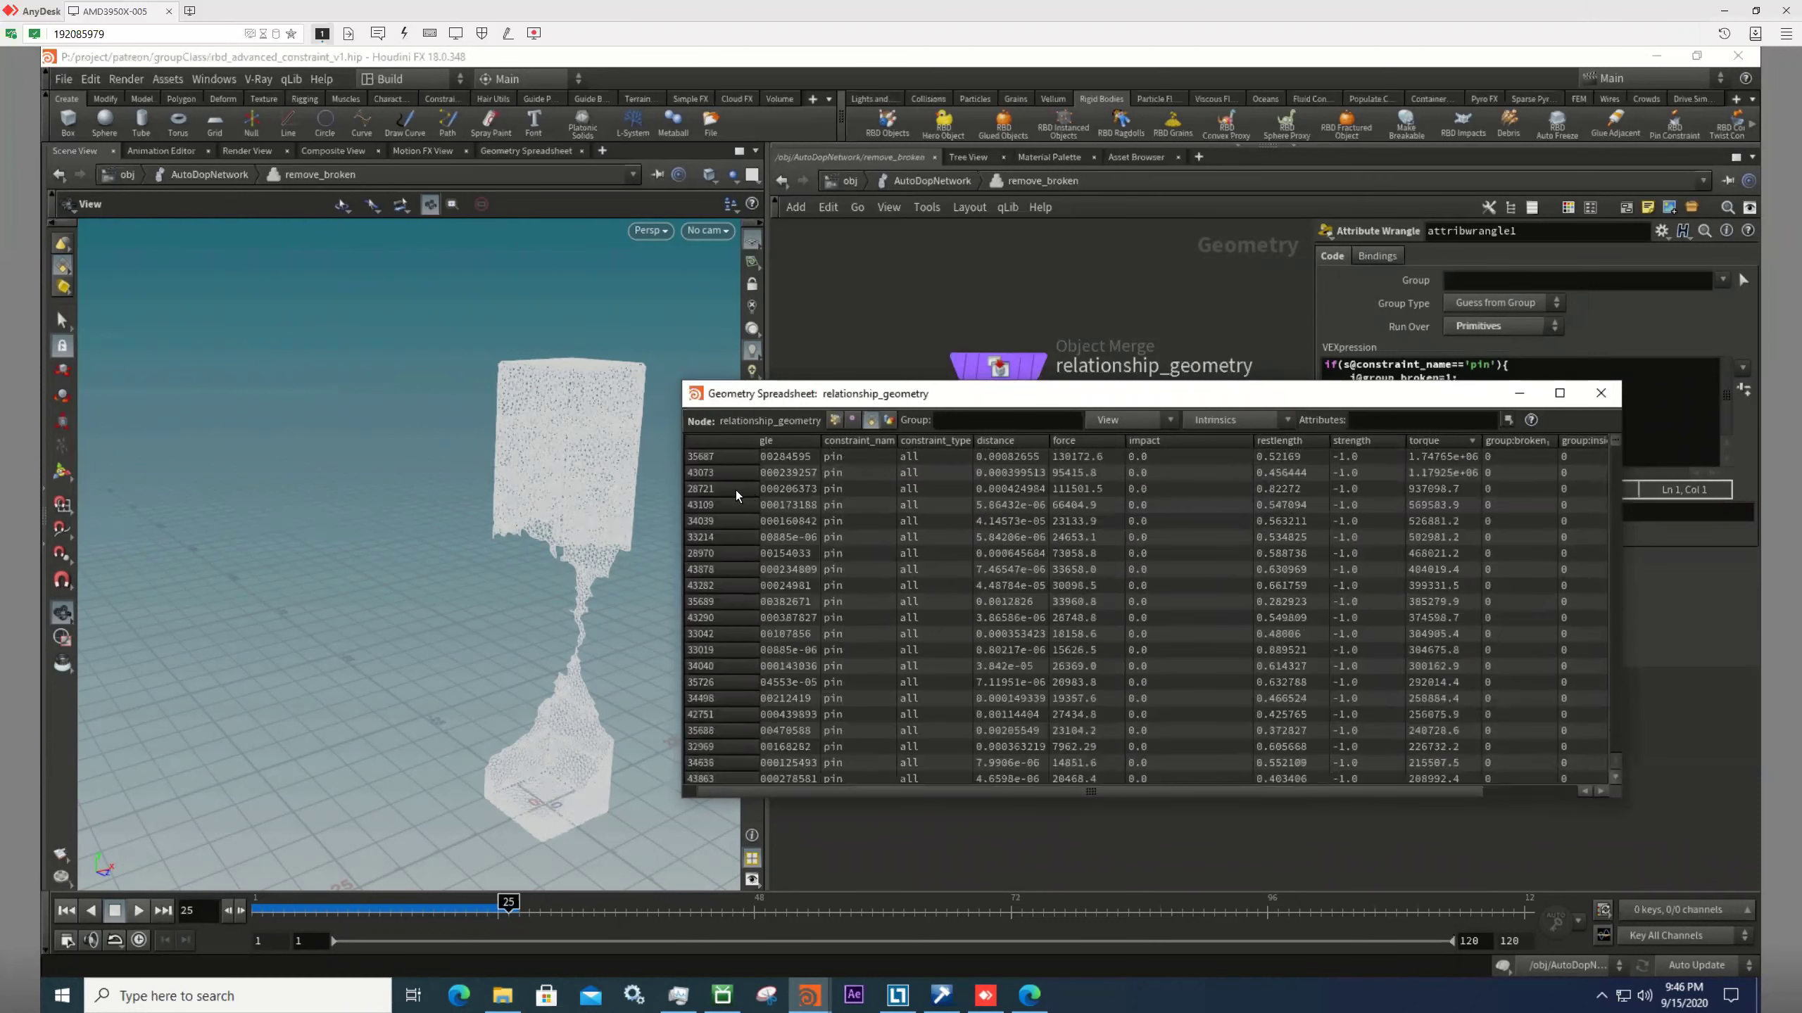
# Step: Re-sort by index, then by torque largest first, and scroll to torques around 4,500
pyautogui.click(720, 448)
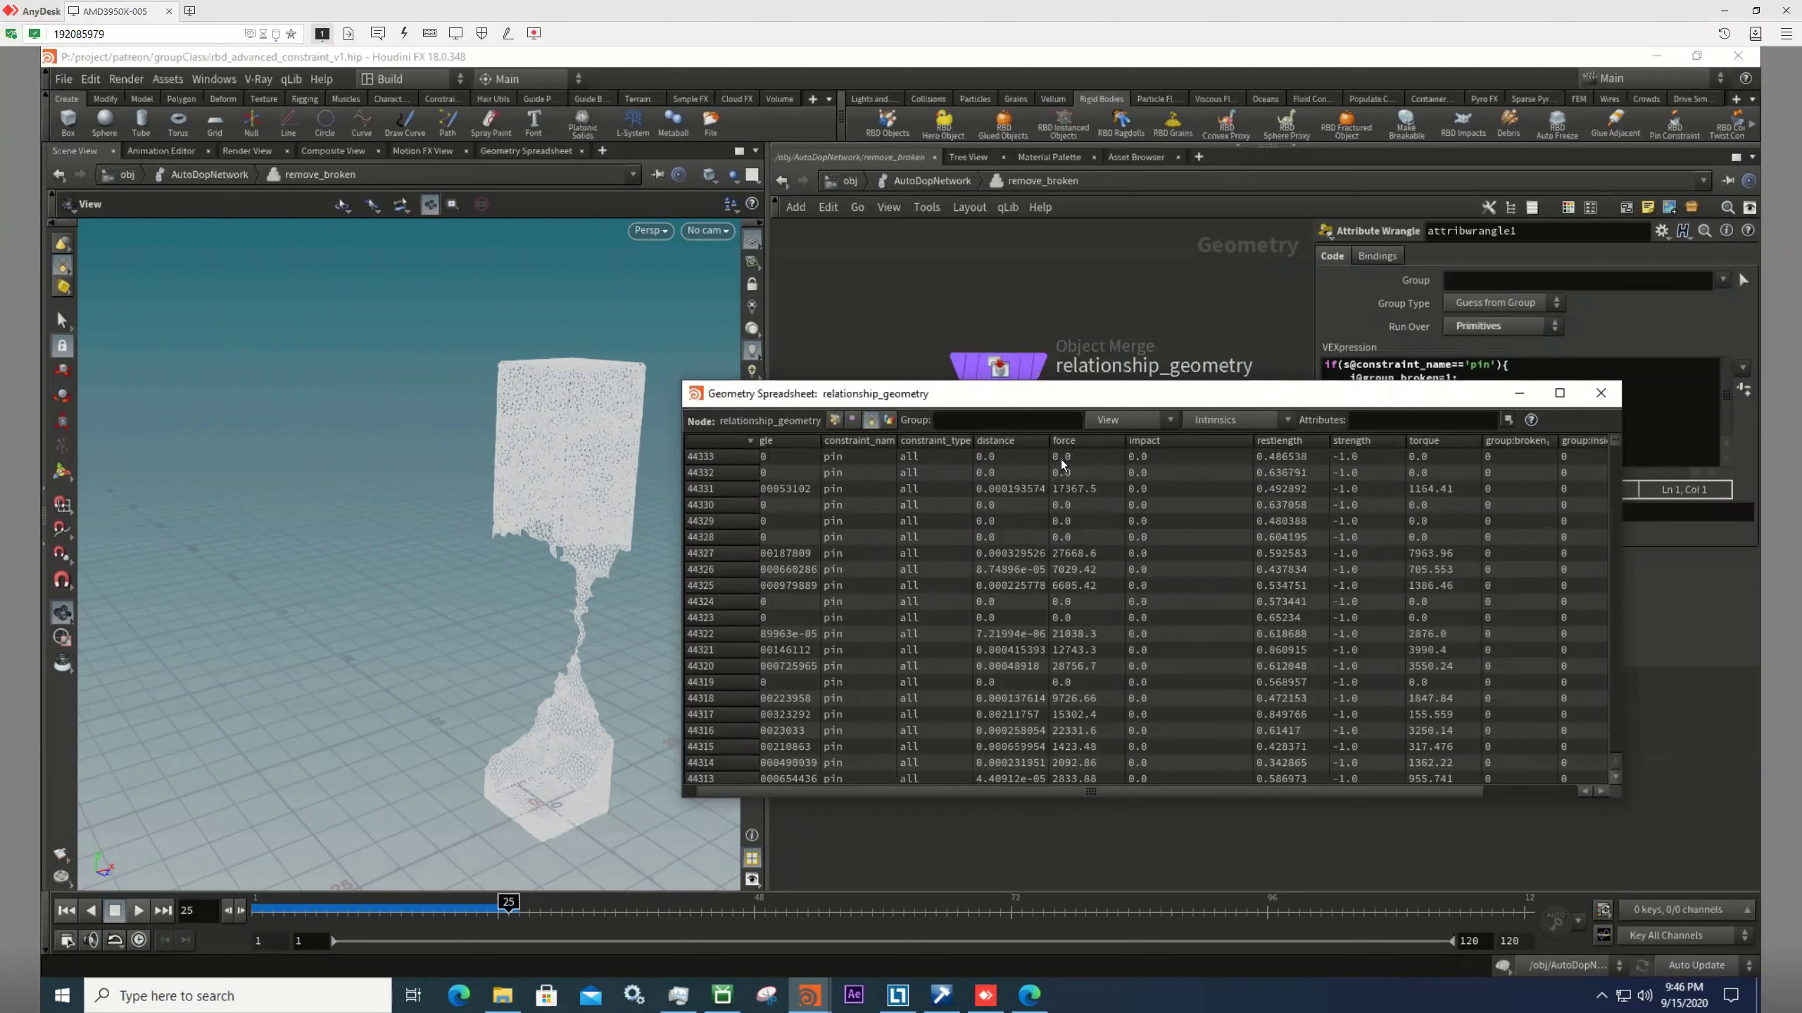
pyautogui.click(1449, 439)
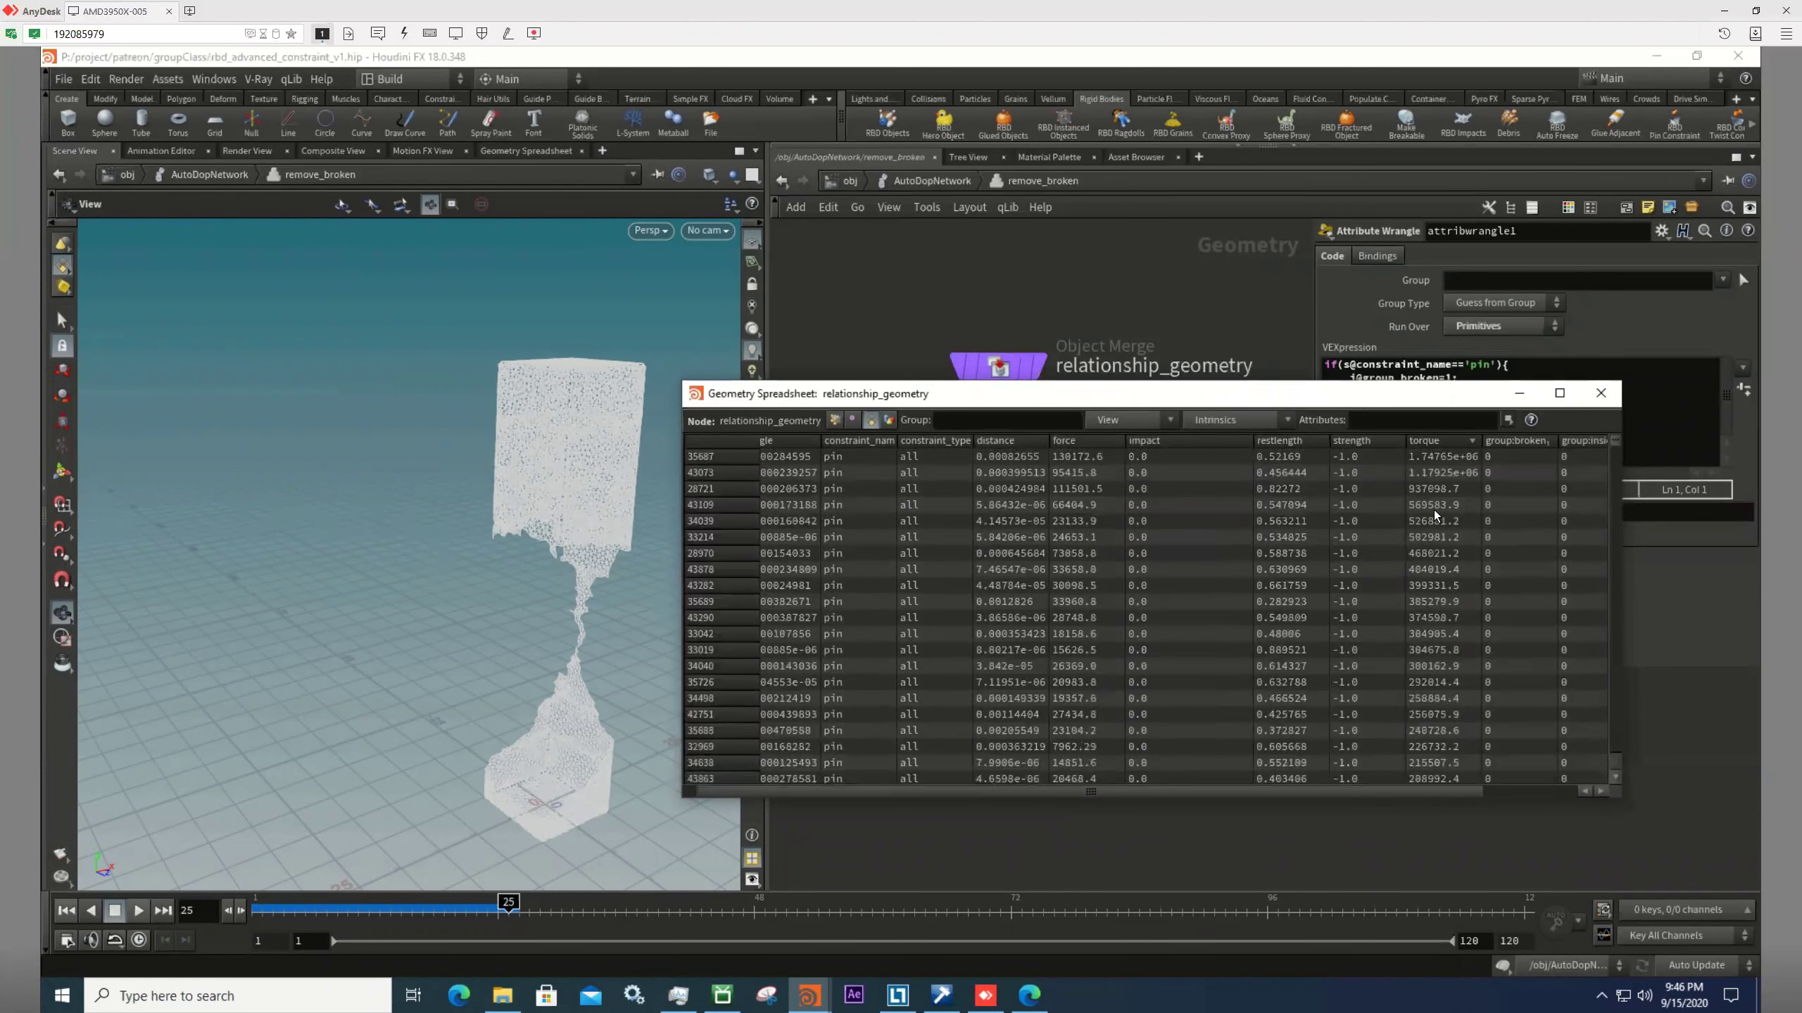
pyautogui.scroll(-5, 1438, 628)
pyautogui.scroll(-5, 1435, 642)
pyautogui.scroll(-5, 1523, 467)
pyautogui.scroll(-3, 1545, 494)
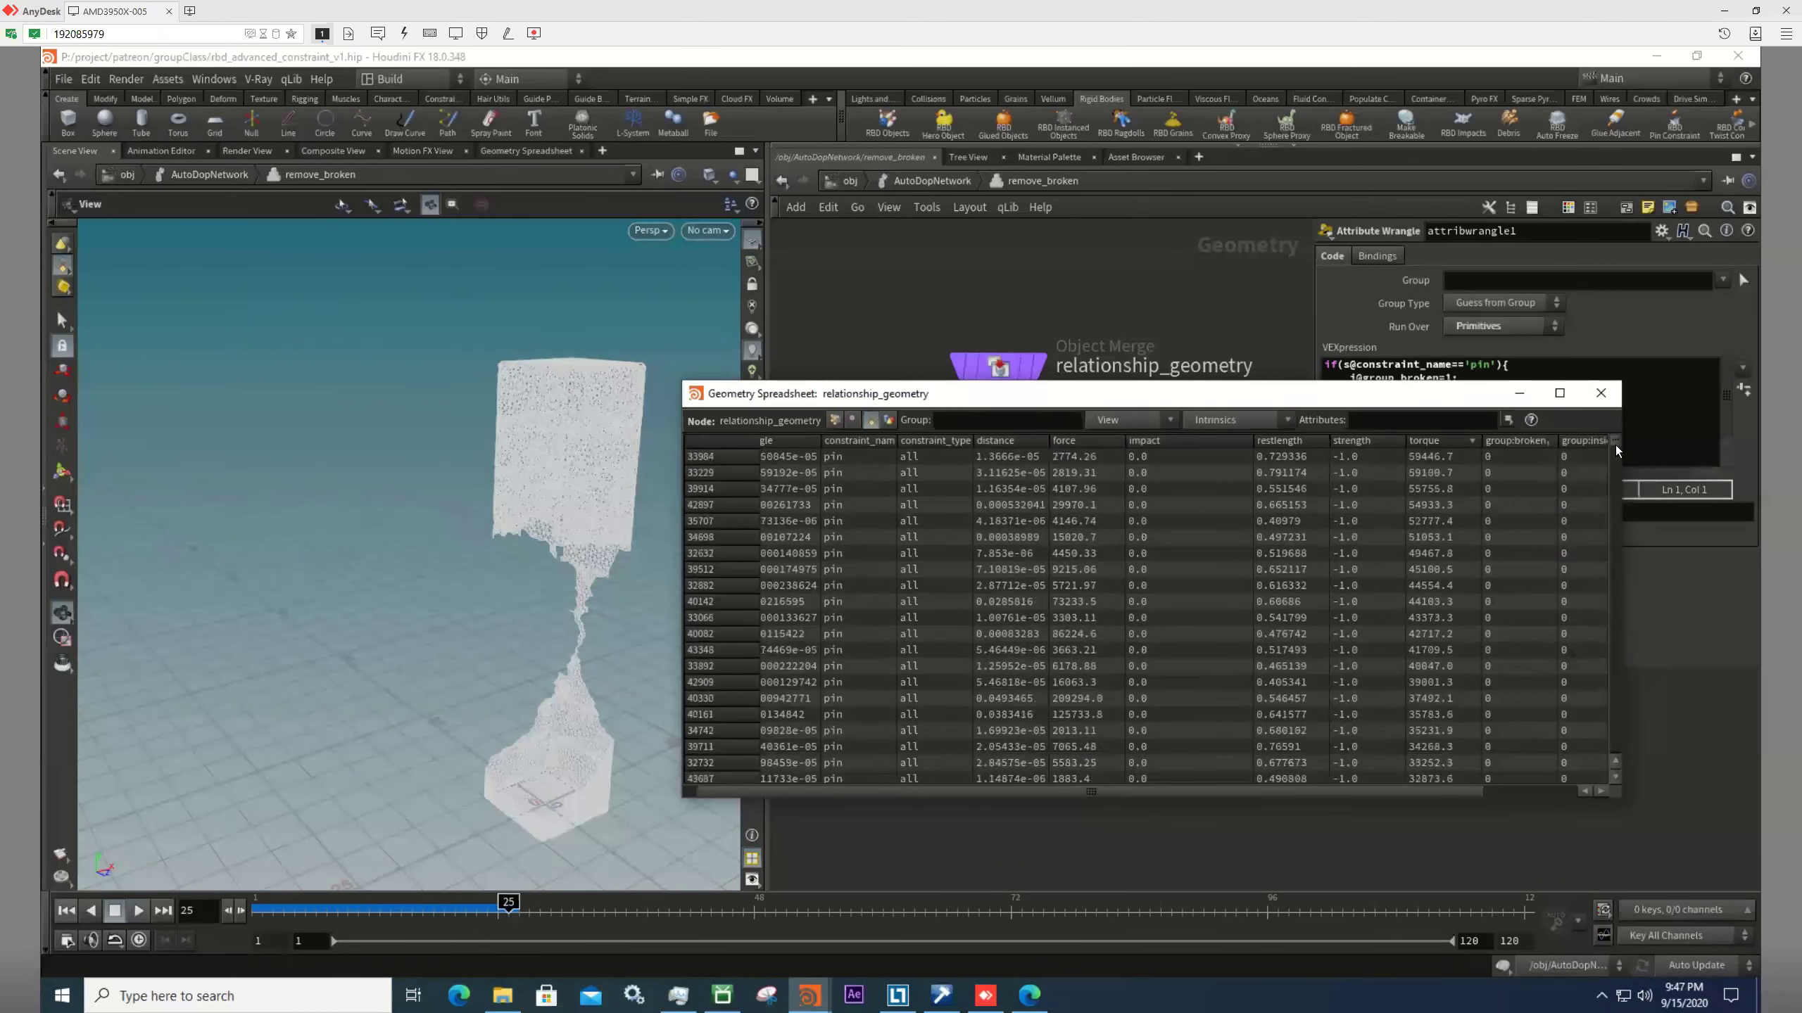
pyautogui.scroll(-5, 1616, 445)
pyautogui.scroll(-5, 1616, 445)
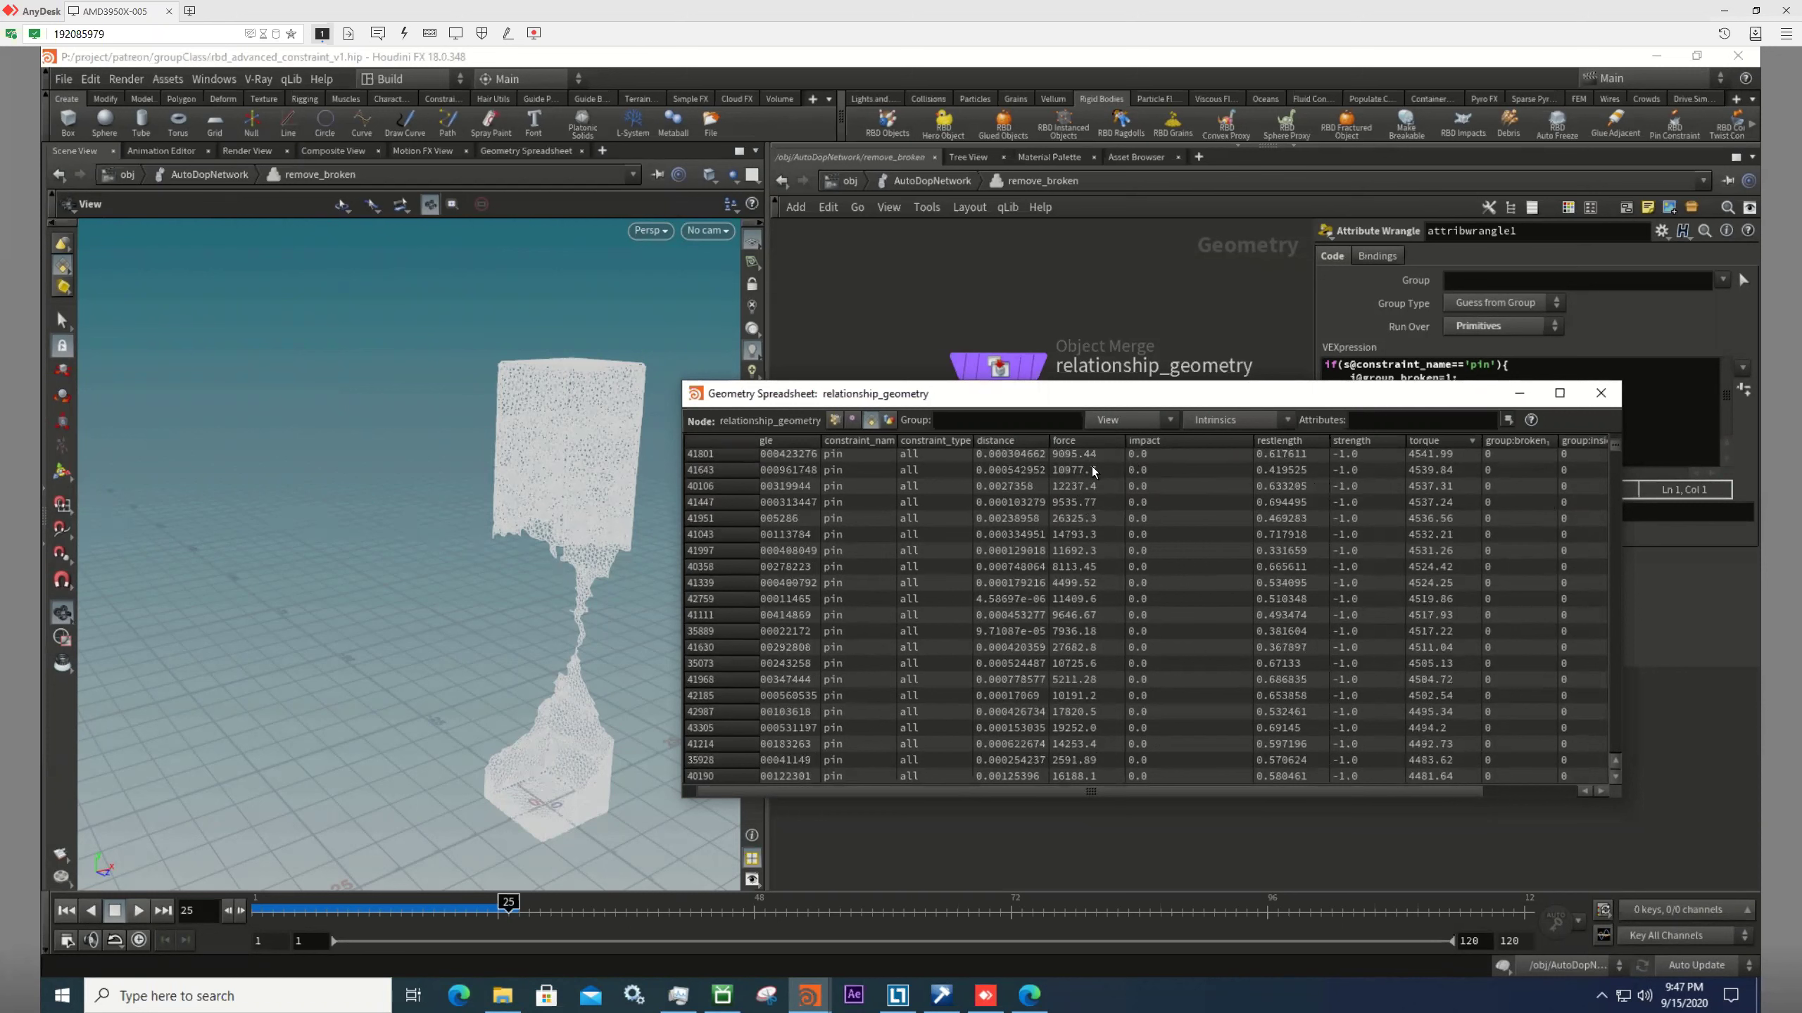
# Step: Close the spreadsheet and add if(f@distance>0.1) above i@group_broken=1 in the pin block
pyautogui.click(1600, 393)
pyautogui.click(1351, 376)
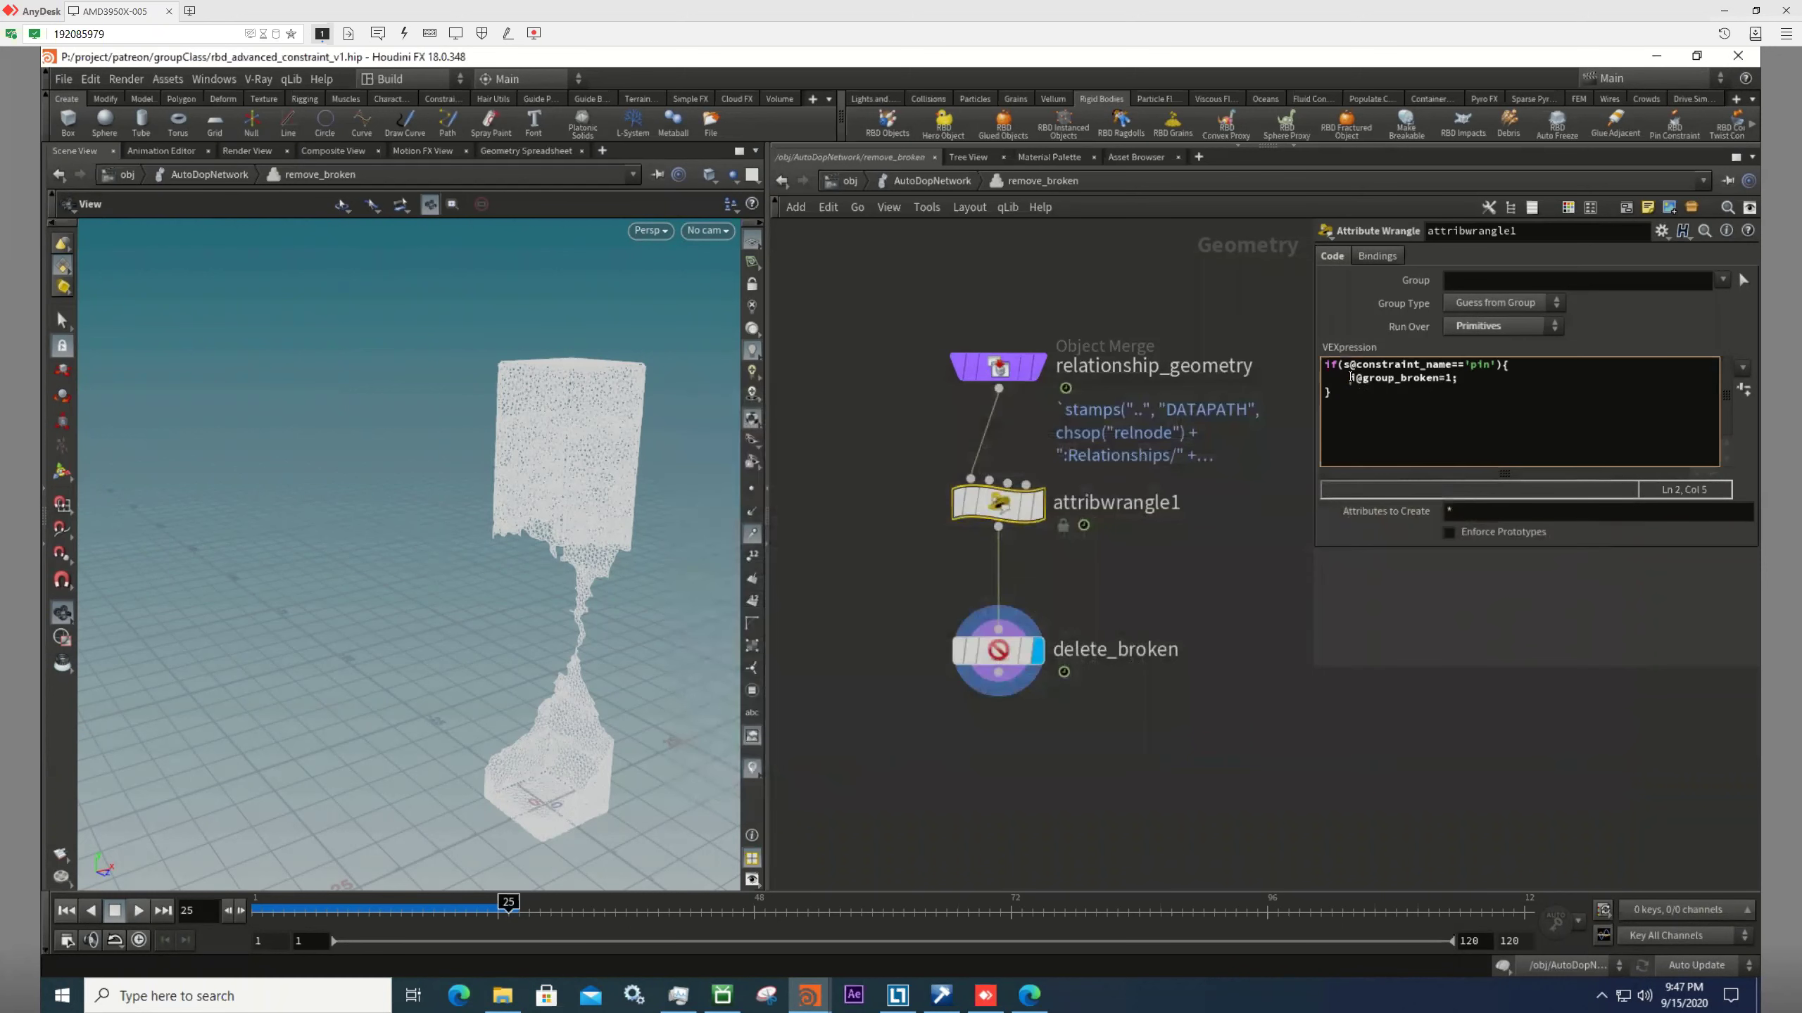
pyautogui.press('Return')
pyautogui.write('if(f@distance')
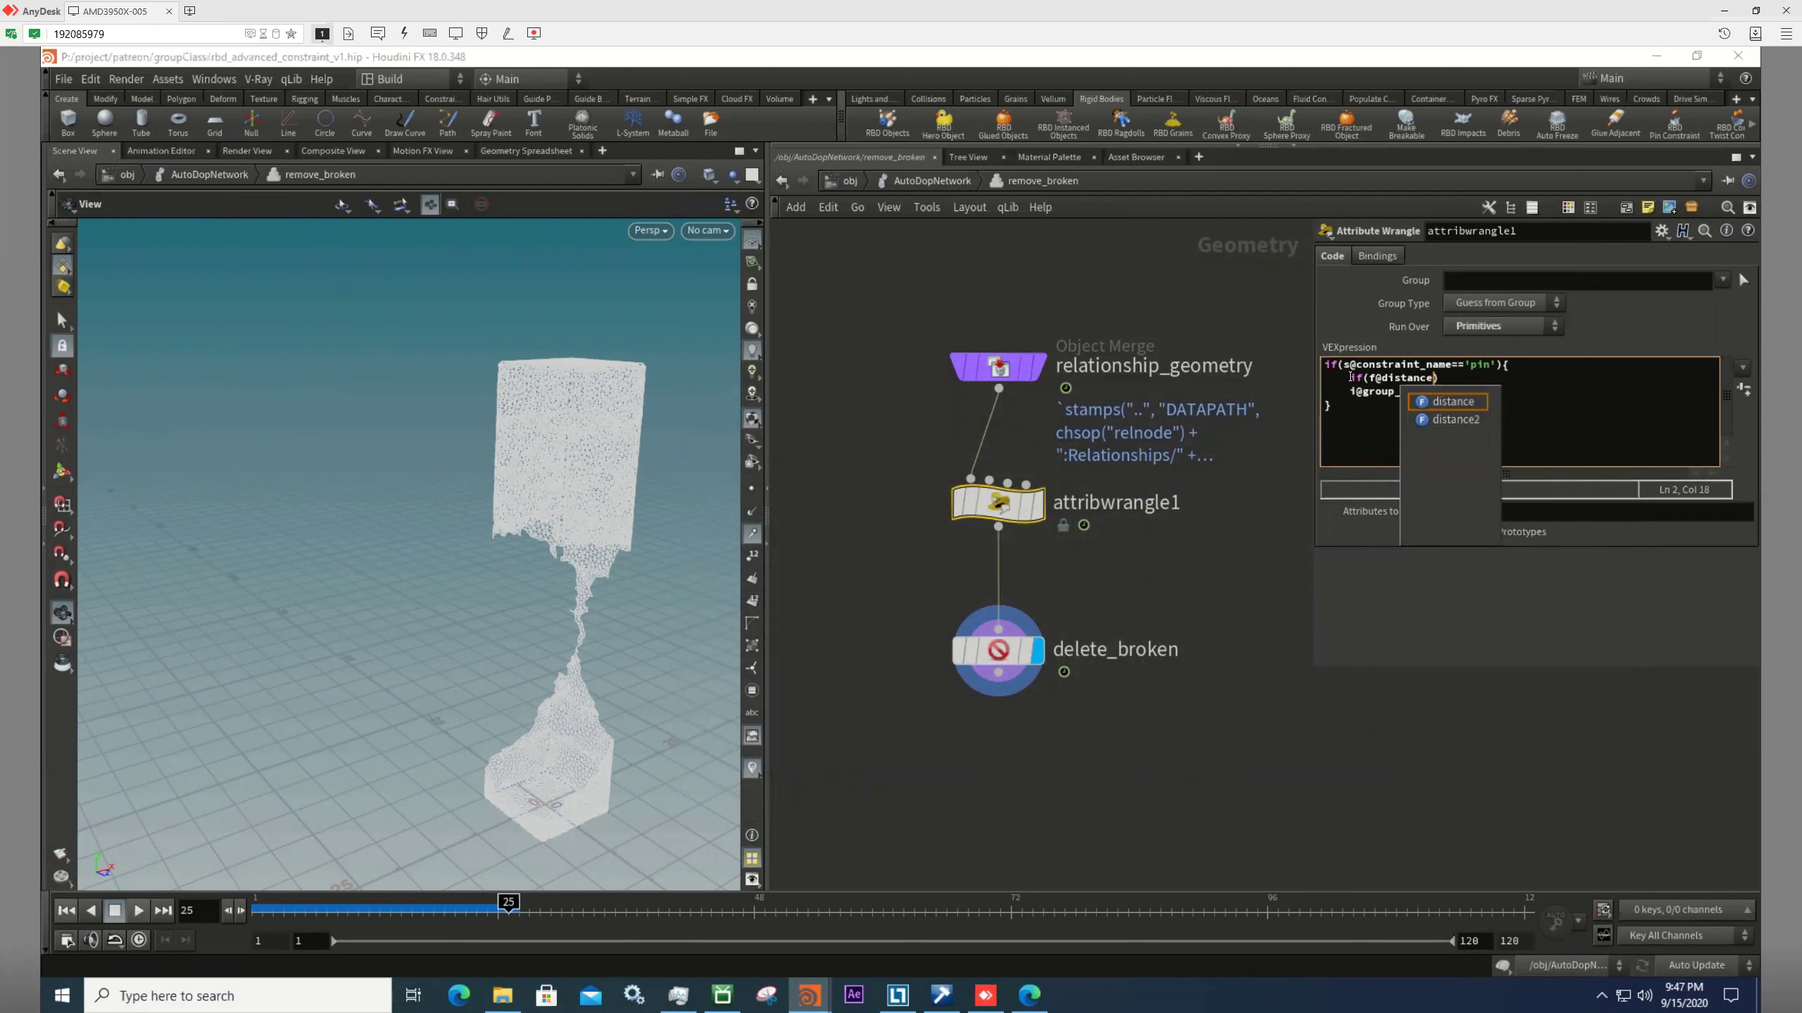
pyautogui.write('>')
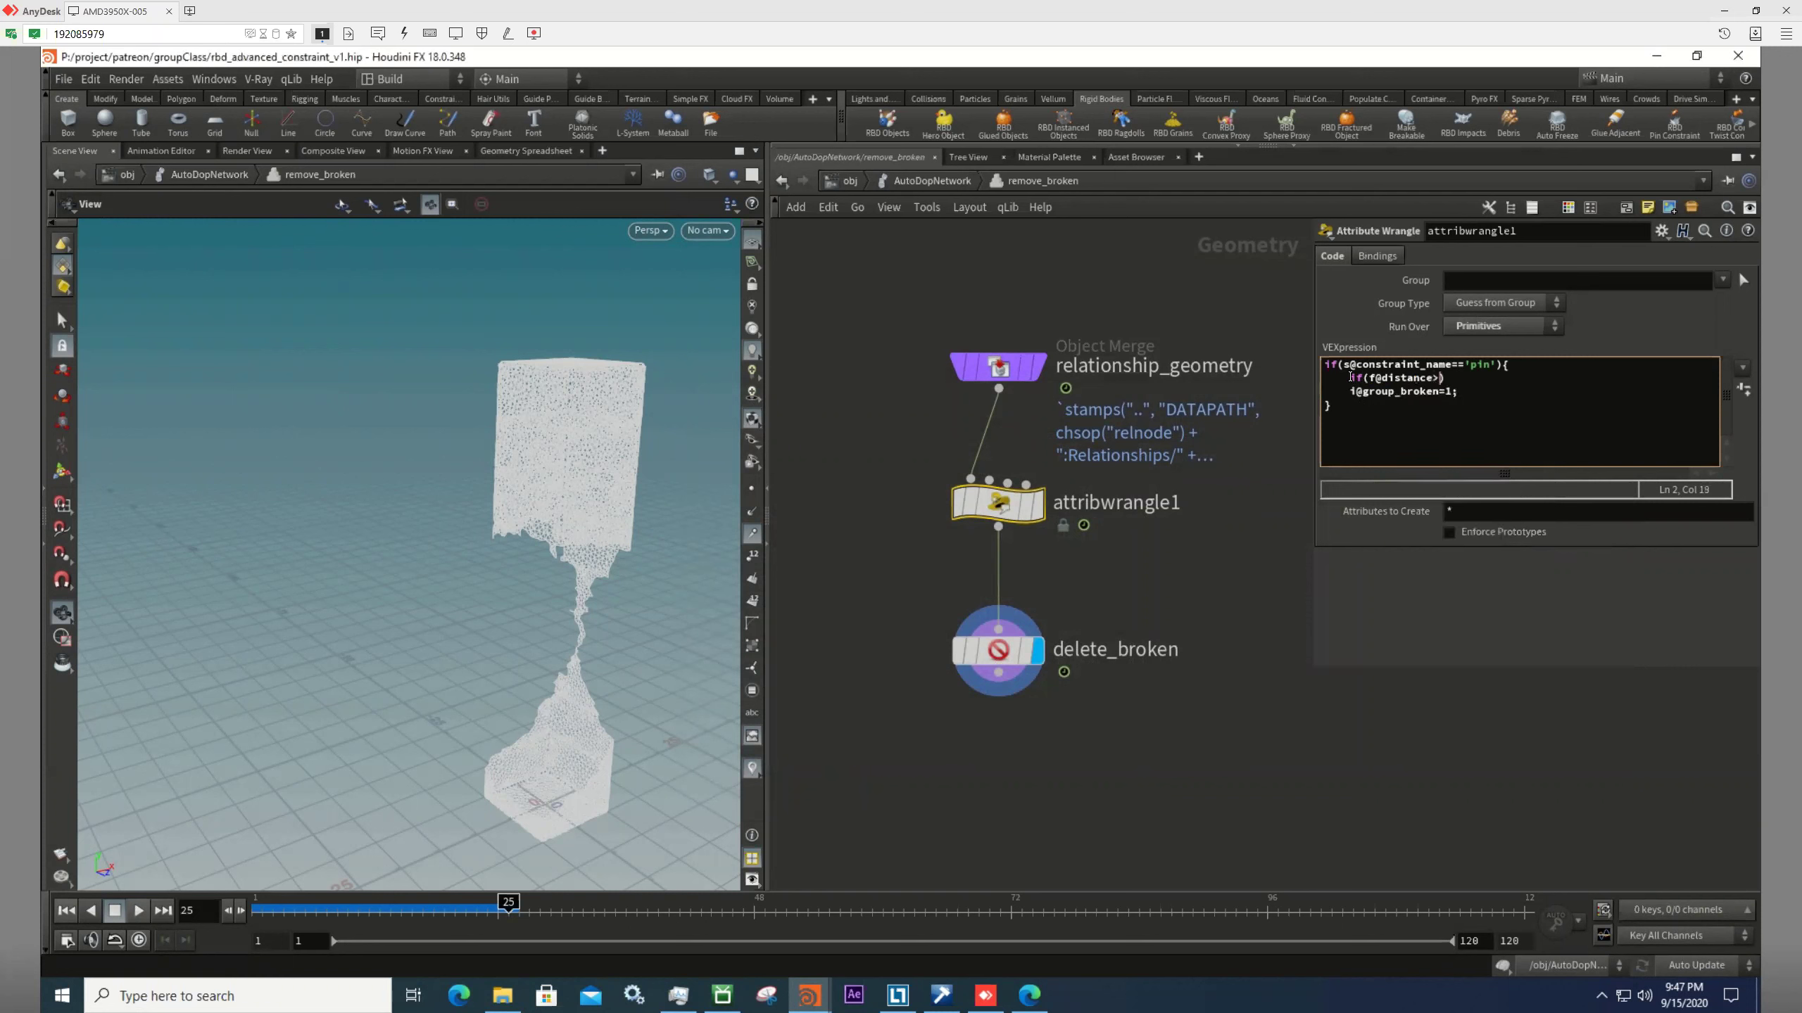
pyautogui.write('0.1')
pyautogui.press('Left')
# Step: Move the cursor one character right in the distance condition
pyautogui.press('Right')
pyautogui.press('Right')
pyautogui.press('Right')
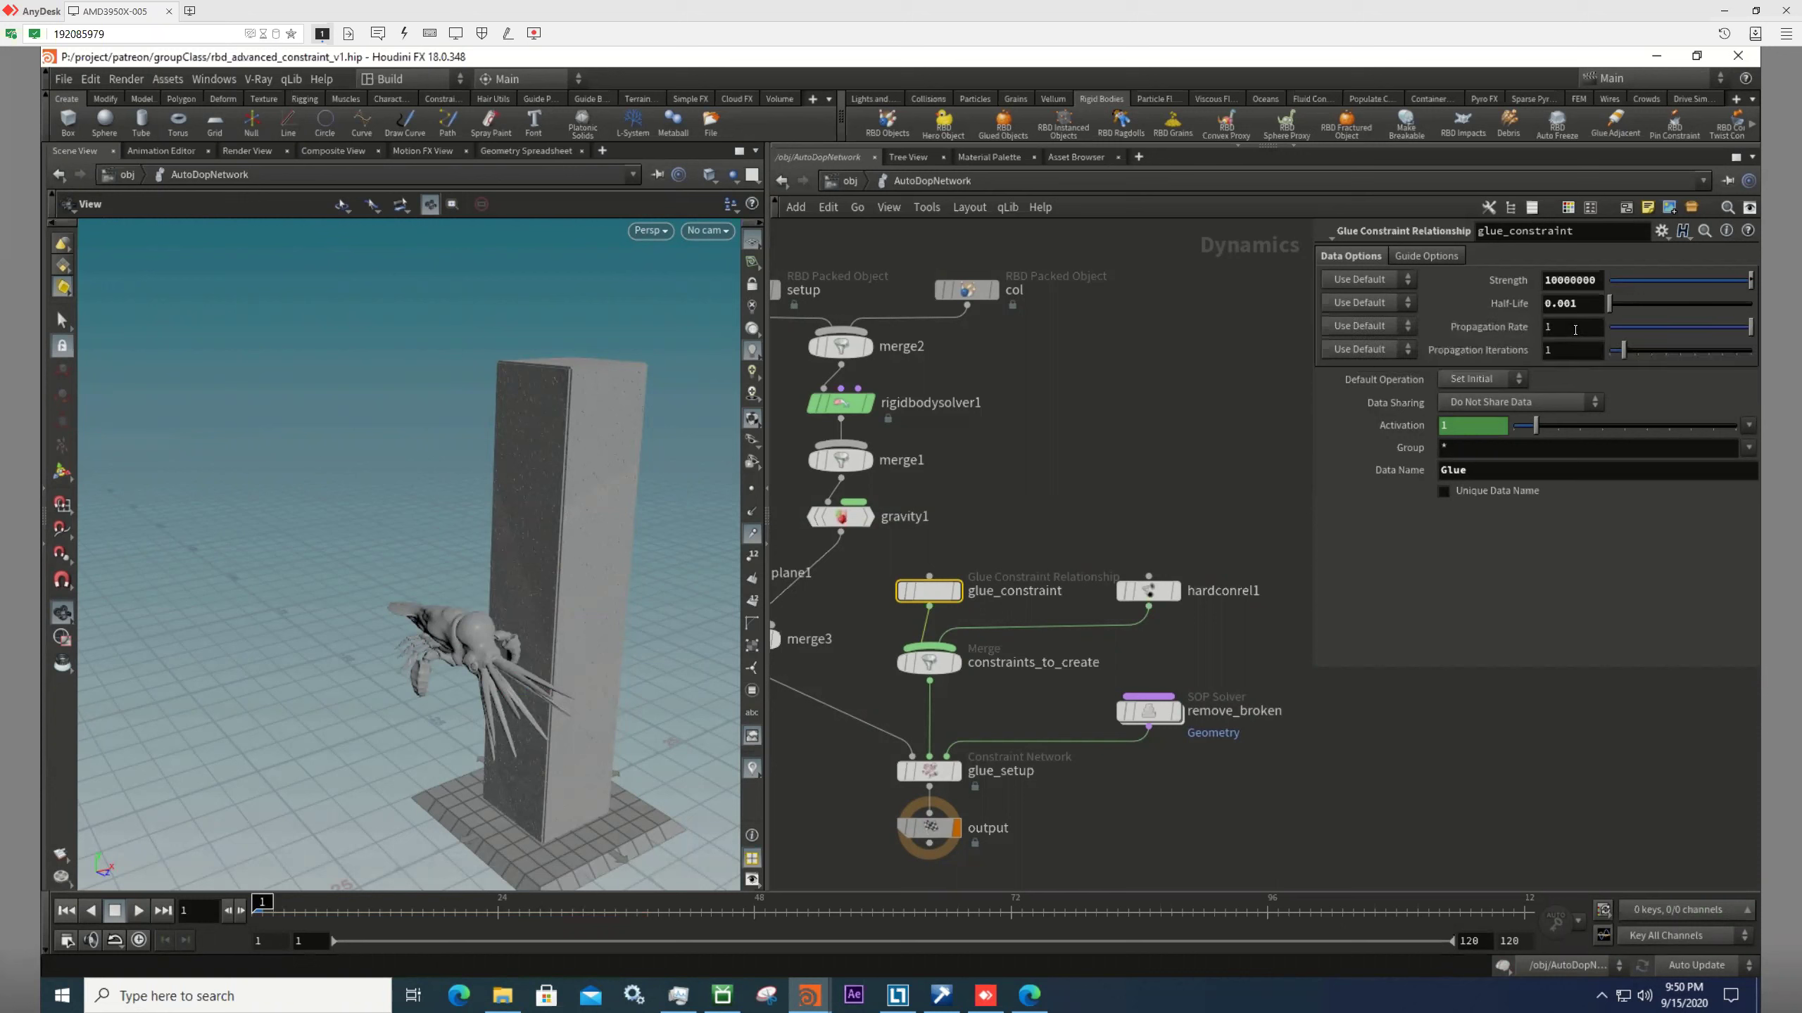
# Step: Set glue propagation rate to 0.001, play to frame 35, then stop and select the col collider
pyautogui.click(1571, 330)
pyautogui.write('00')
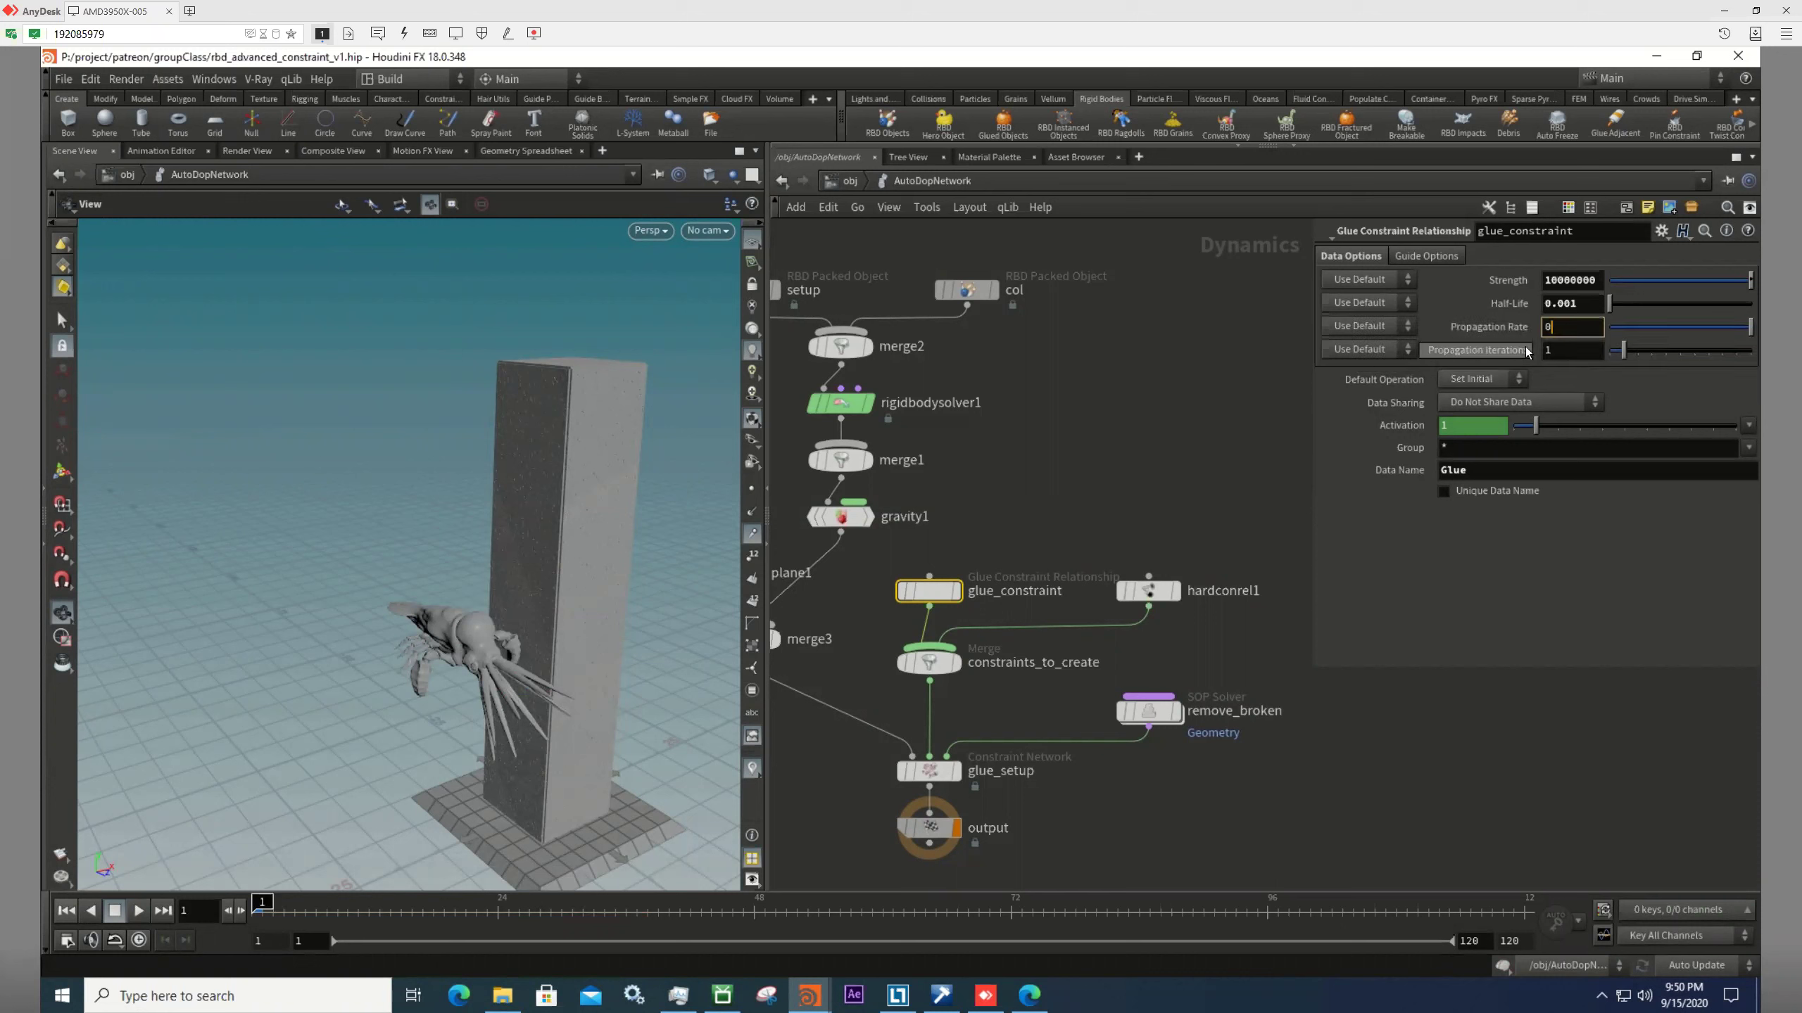
pyautogui.write('.001')
pyautogui.press('Return')
pyautogui.click(137, 912)
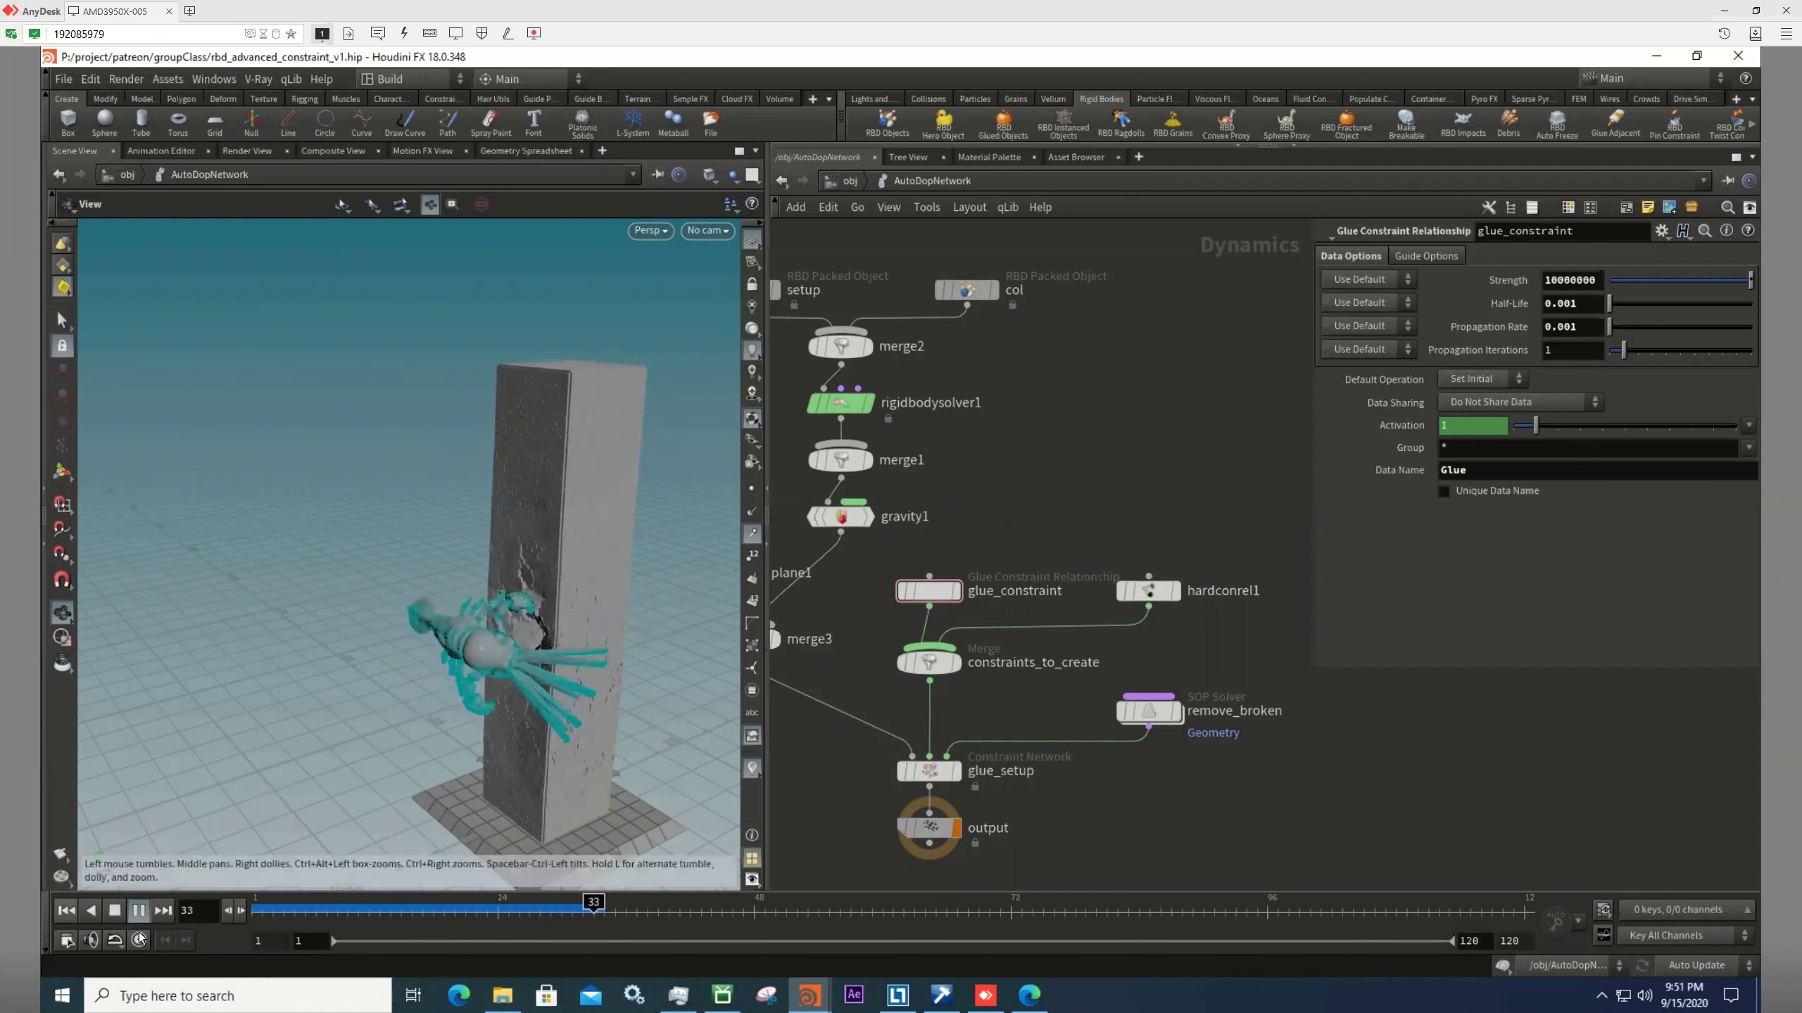
pyautogui.click(111, 911)
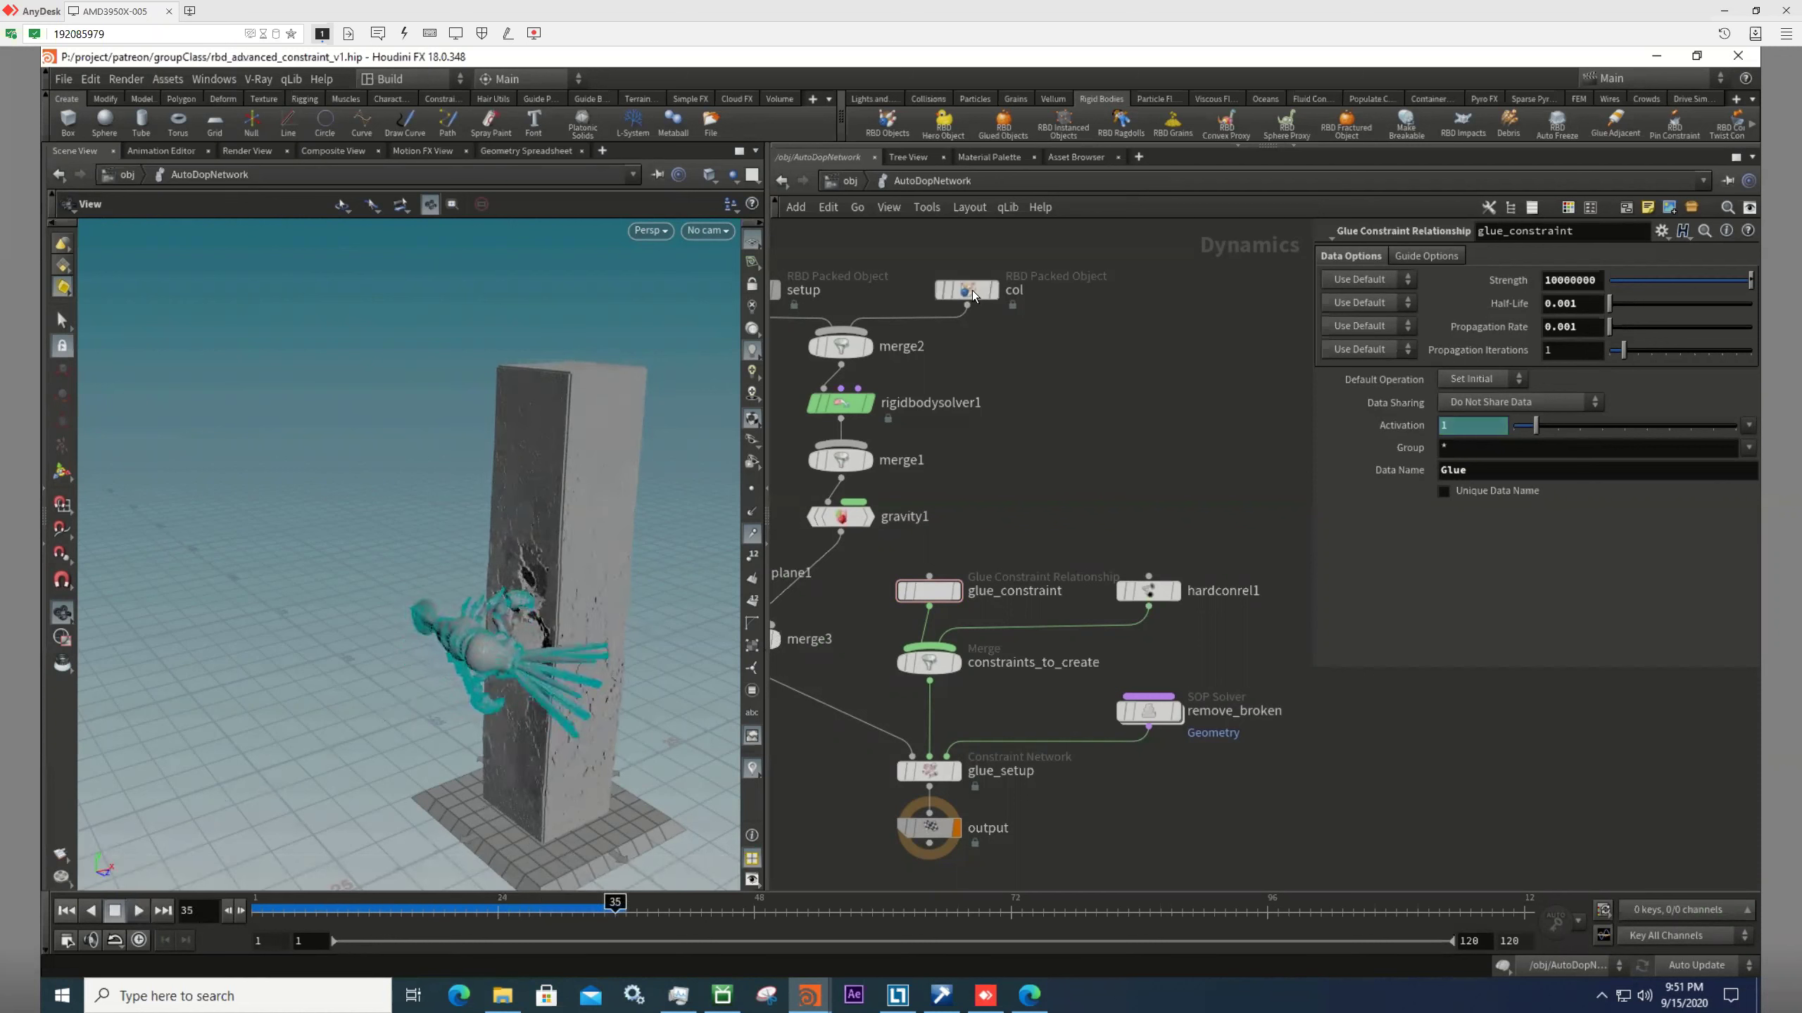
pyautogui.click(969, 291)
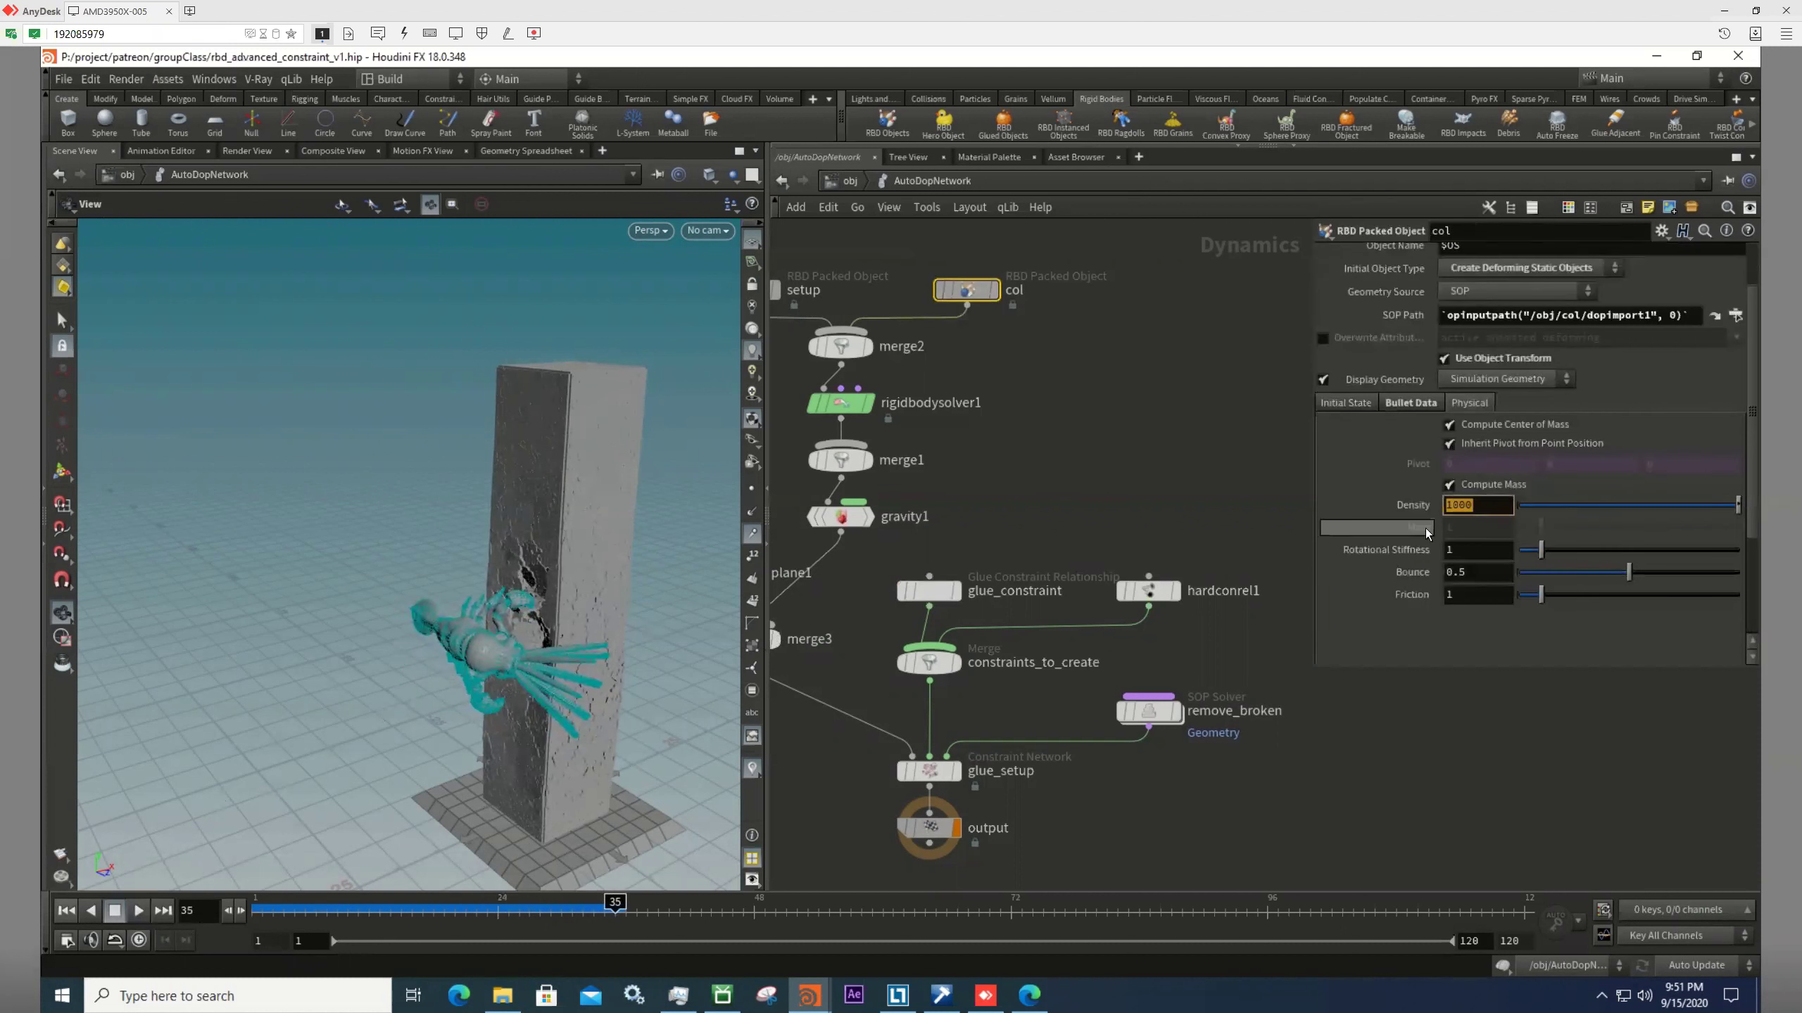
# Step: Set the col collider's density to 10 and rewind the simulation to frame 1
pyautogui.write('10')
pyautogui.press('Return')
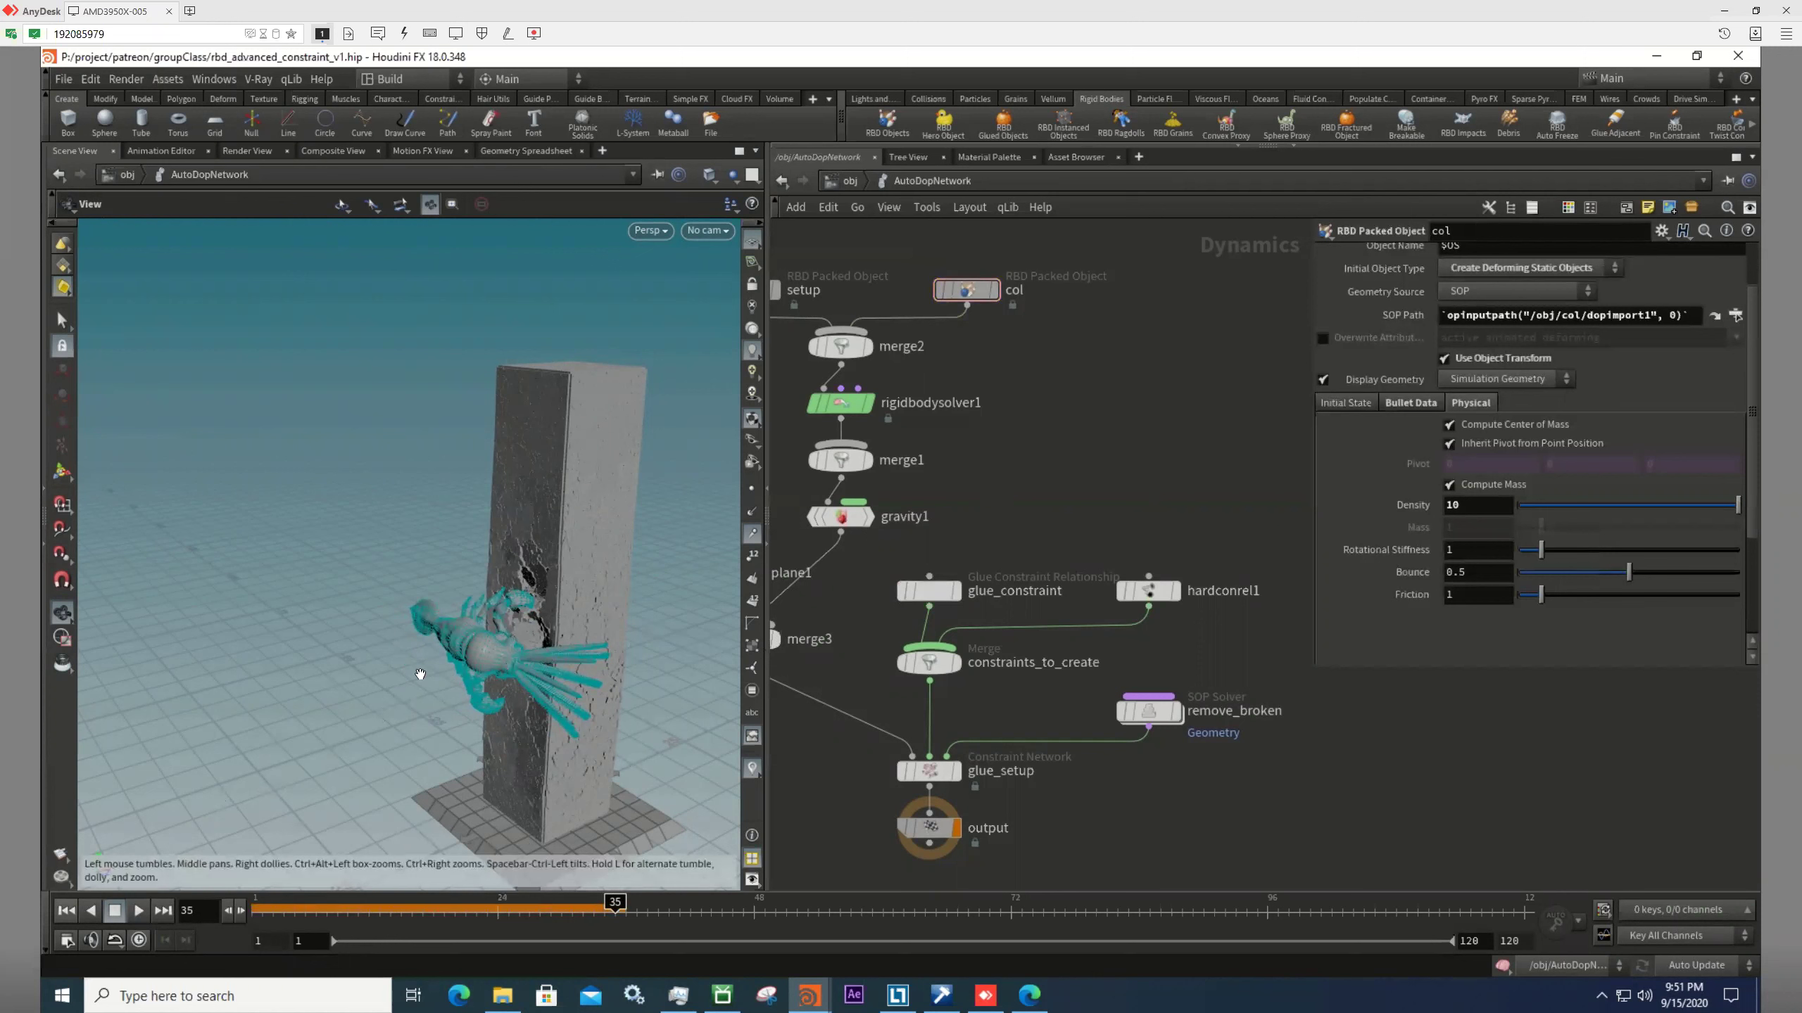
pyautogui.click(67, 916)
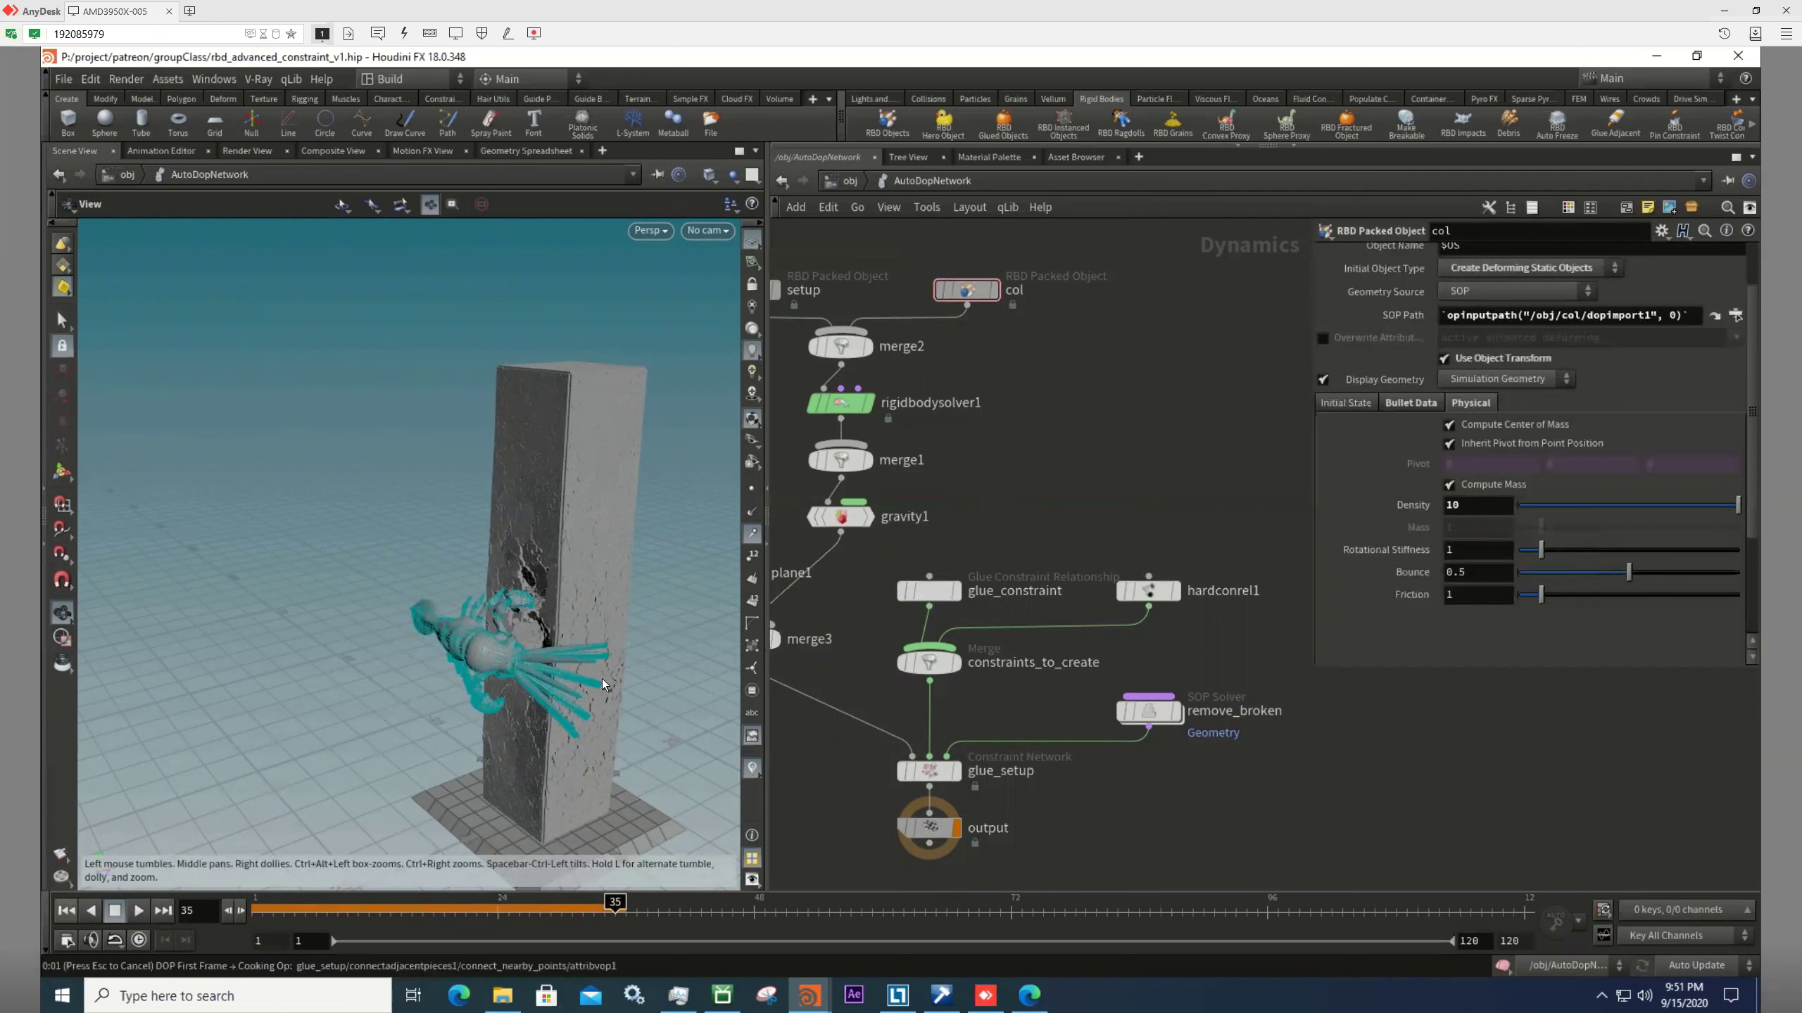
# Step: Enter the col geometry network, scrub the squab animation to frame 25, and select transform1
pyautogui.press('u')
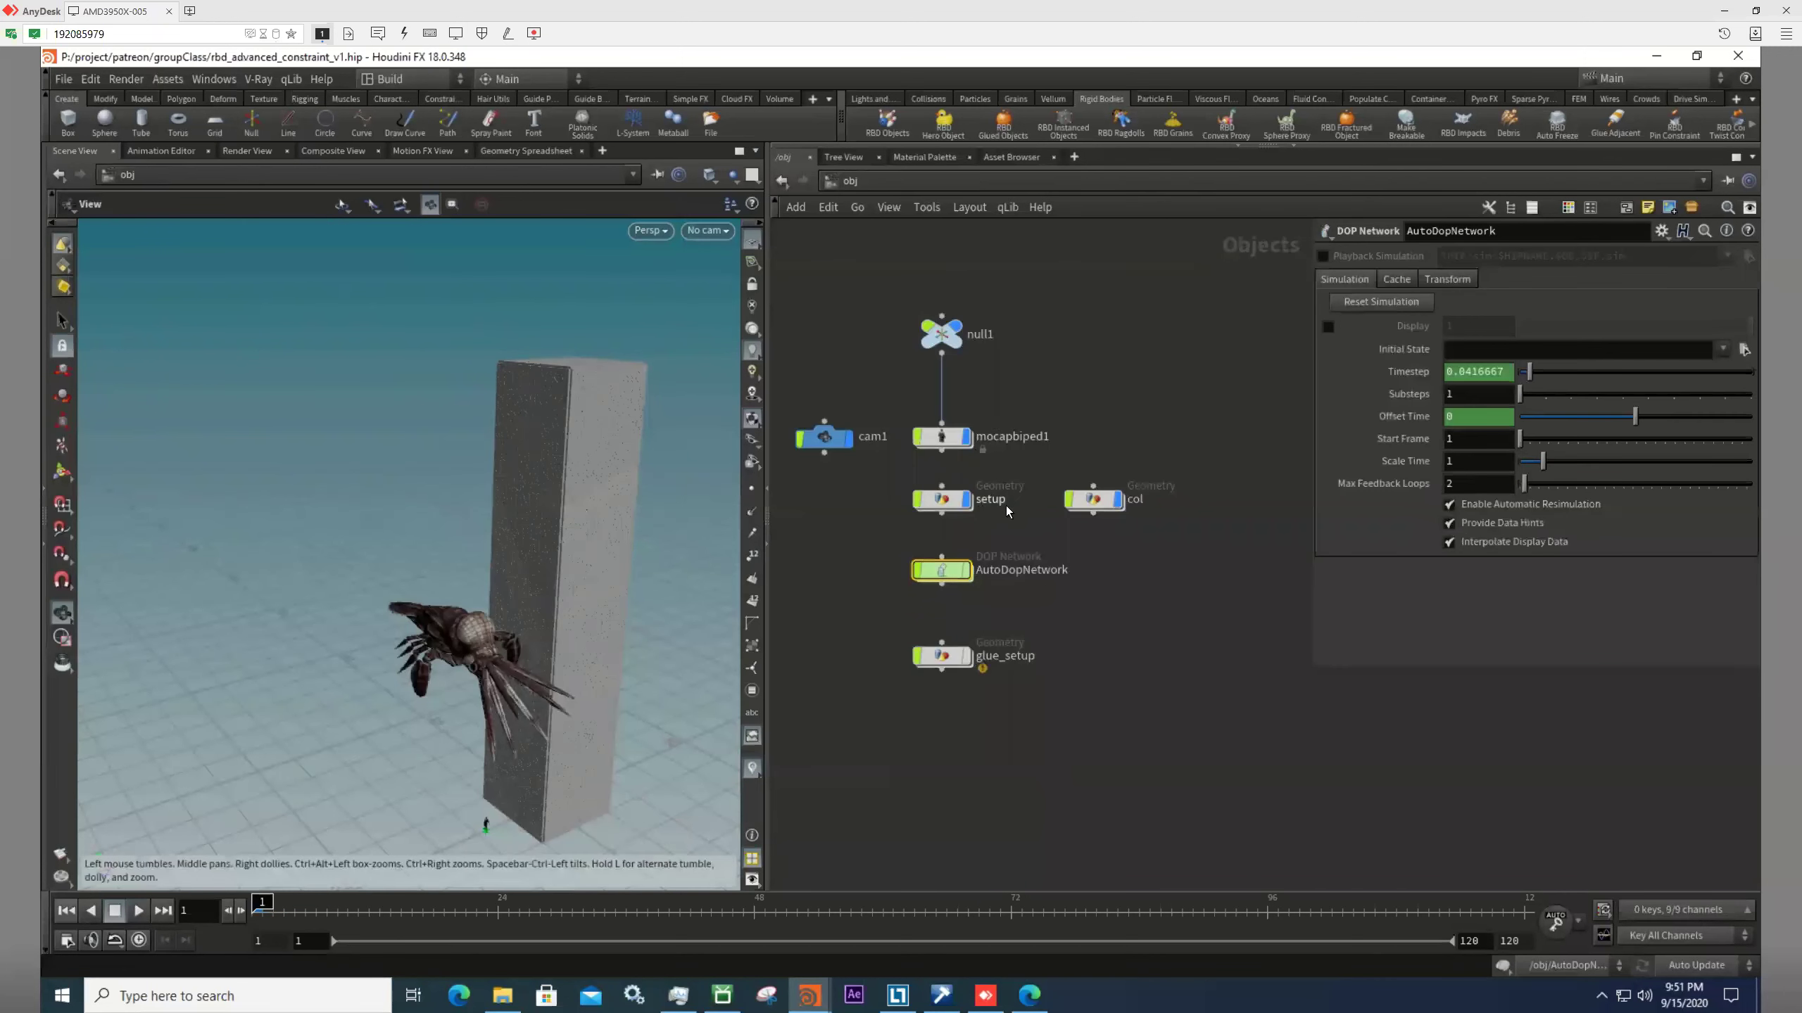
pyautogui.doubleClick(1095, 501)
pyautogui.press('Up')
pyautogui.moveTo(399, 921); pyautogui.dragTo(556, 909)
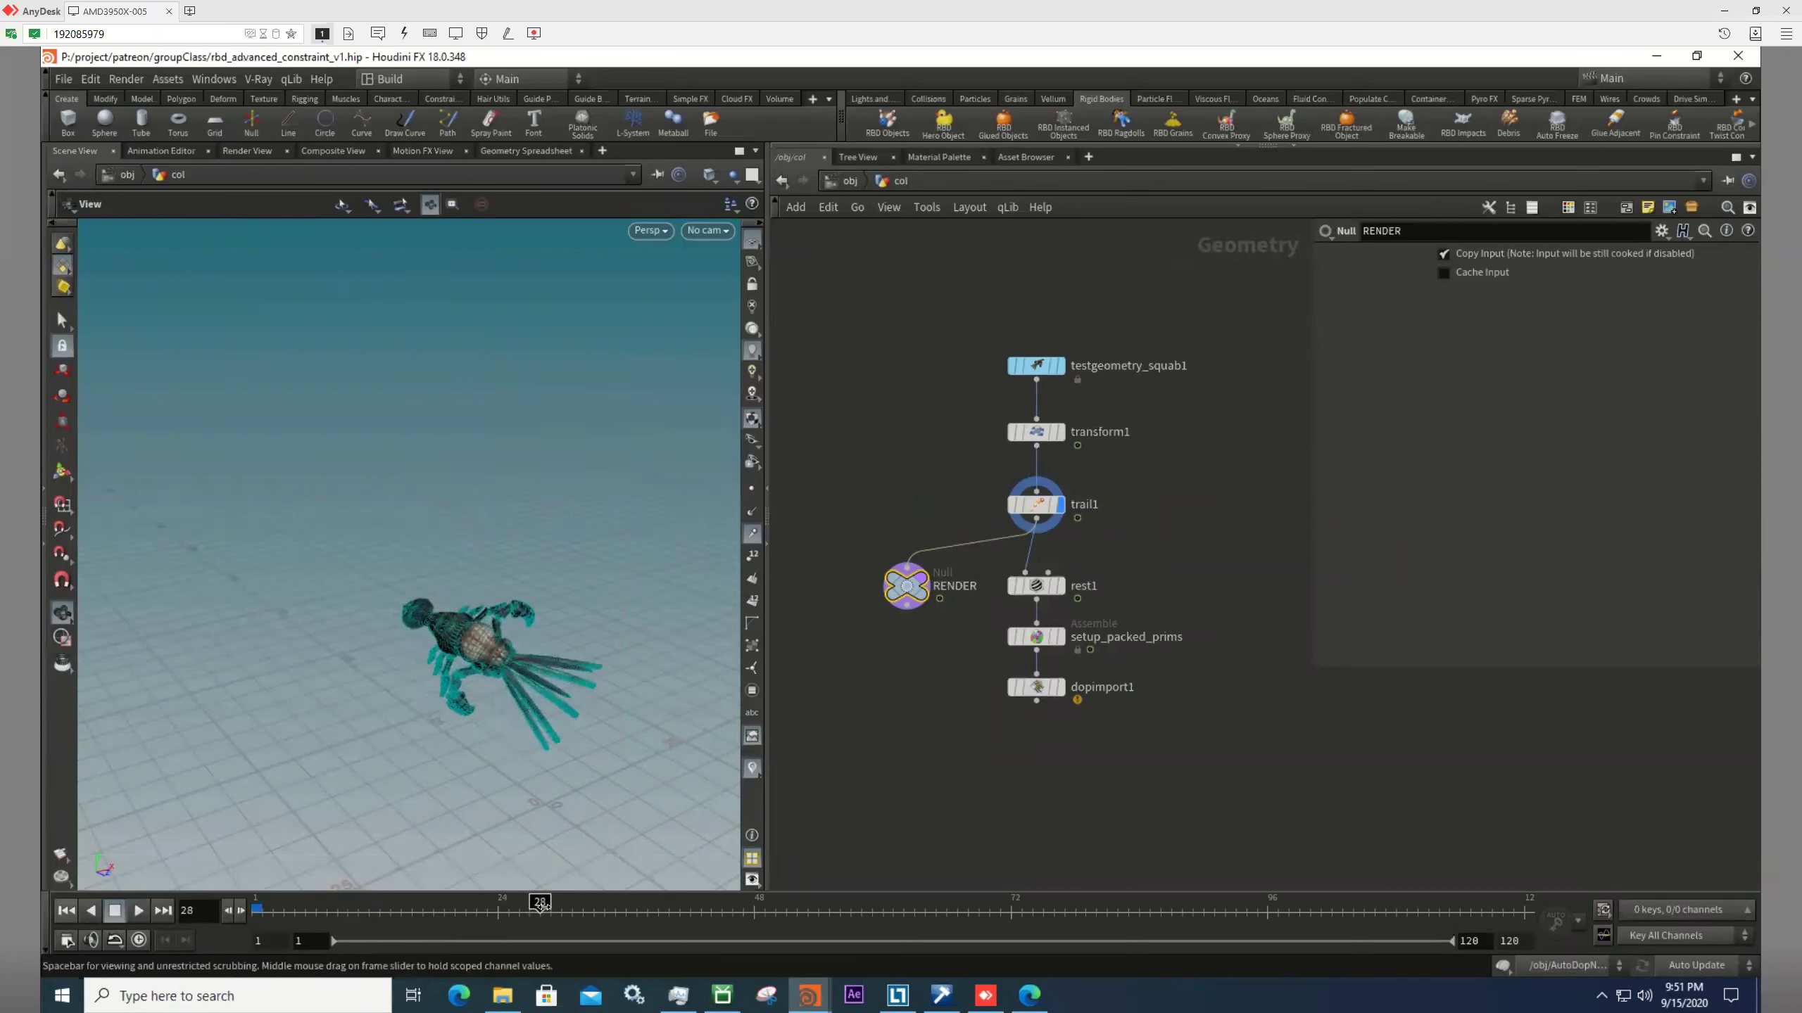
pyautogui.moveTo(560, 902); pyautogui.dragTo(507, 903)
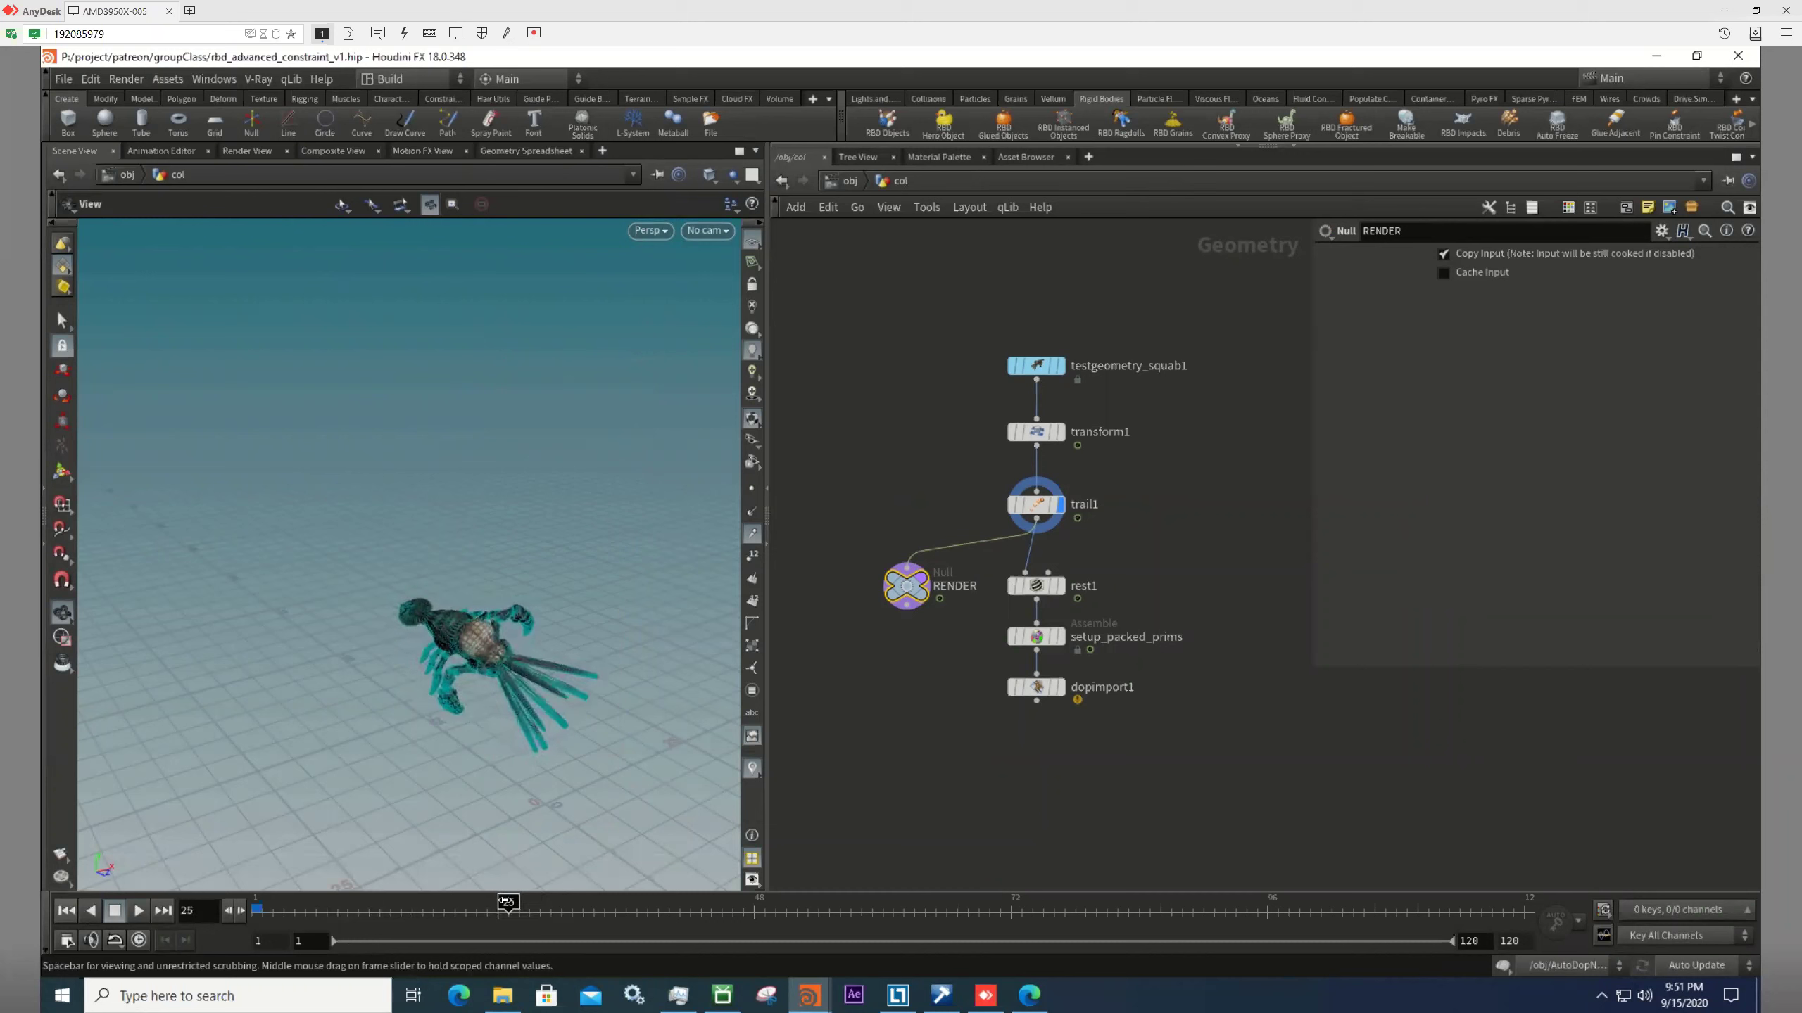
pyautogui.click(1035, 434)
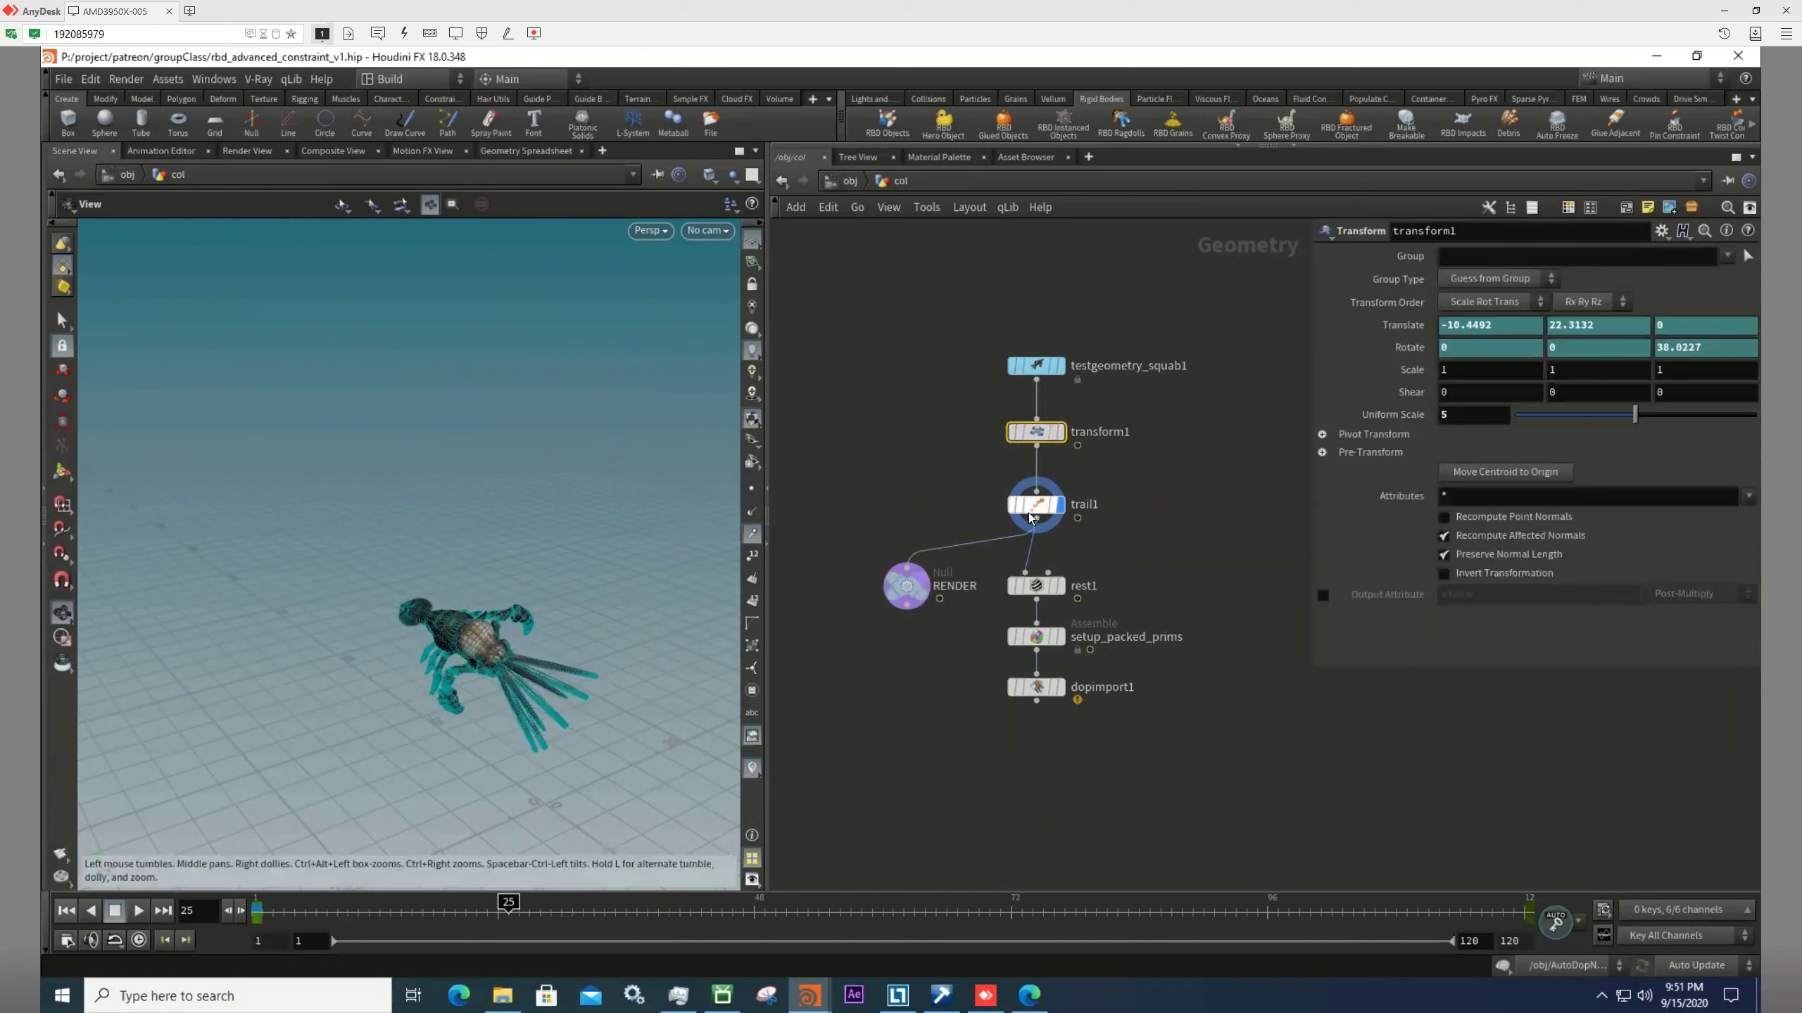
# Step: Rearrange the squab nodes, placing a transform2 node, and reselect transform1
pyautogui.moveTo(1040, 370)
pyautogui.mouseDown()
pyautogui.moveTo(1046, 317)
pyautogui.moveTo(1039, 330)
pyautogui.mouseUp()
pyautogui.moveTo(1039, 436); pyautogui.dragTo(1039, 431)
pyautogui.click(1038, 431)
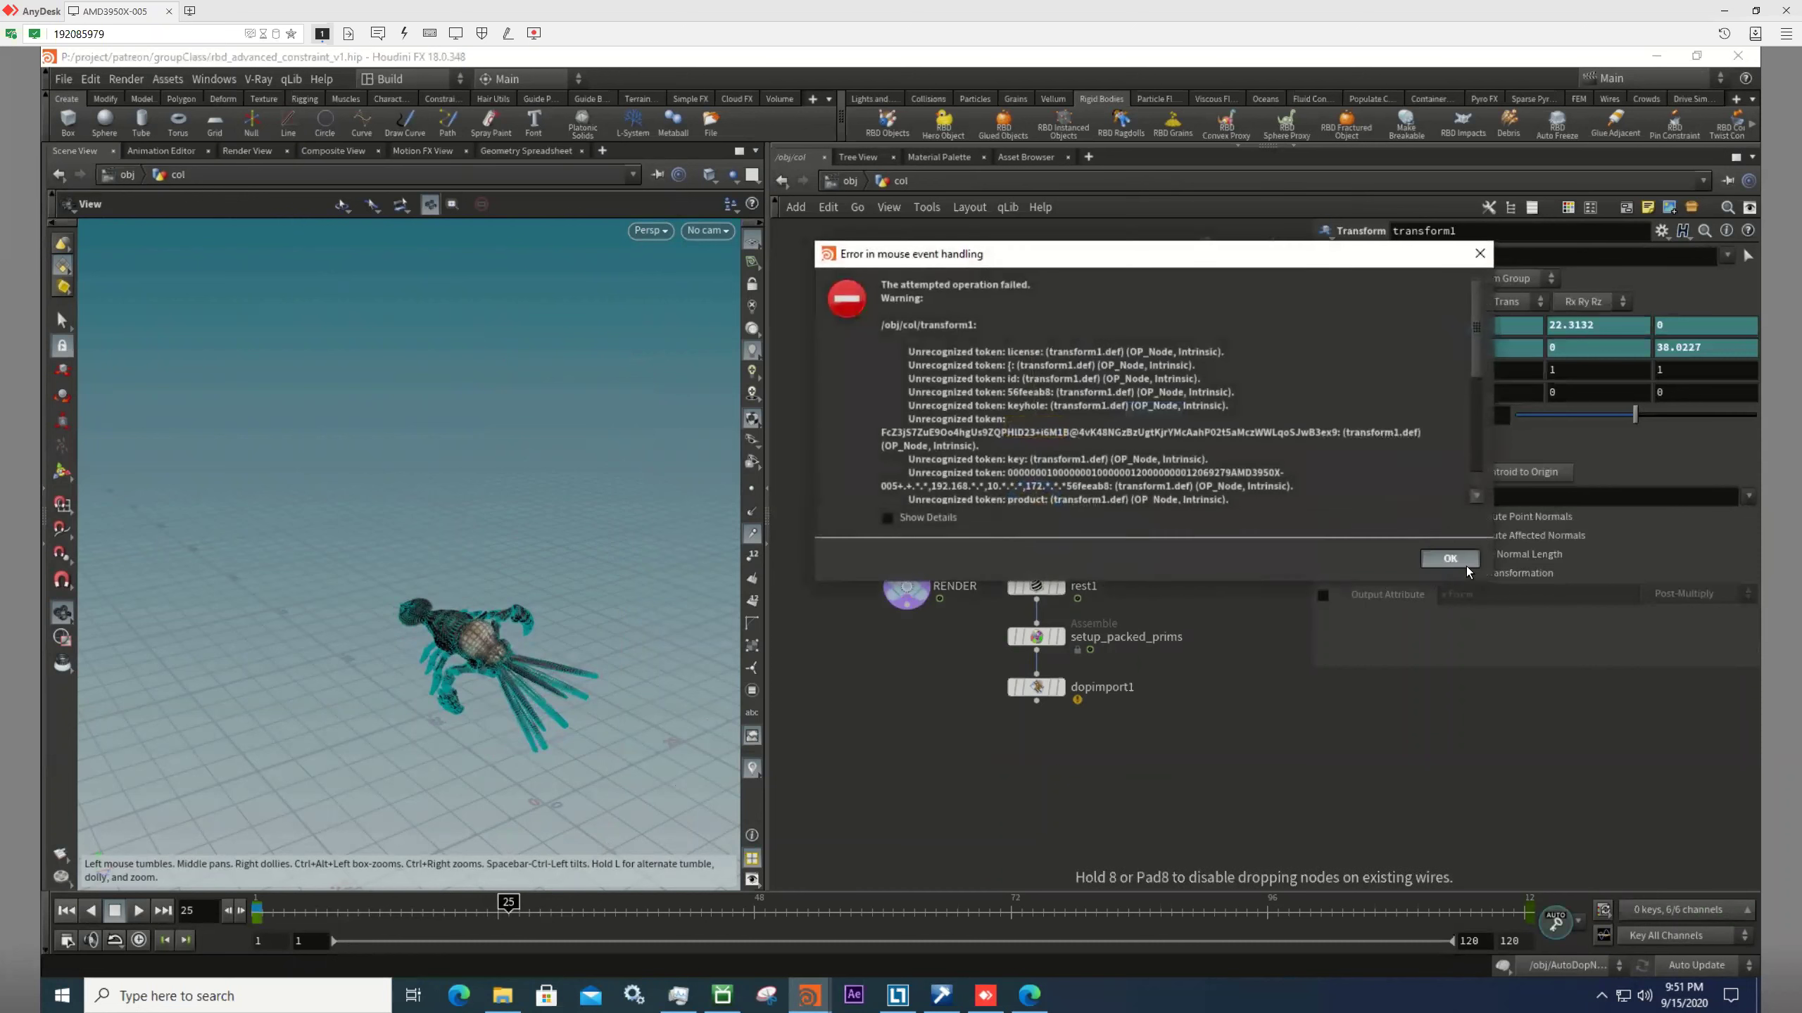
pyautogui.click(1466, 566)
pyautogui.moveTo(1036, 344)
pyautogui.mouseDown()
pyautogui.moveTo(1133, 470)
pyautogui.moveTo(1172, 425)
pyautogui.mouseUp()
pyautogui.click(1036, 427)
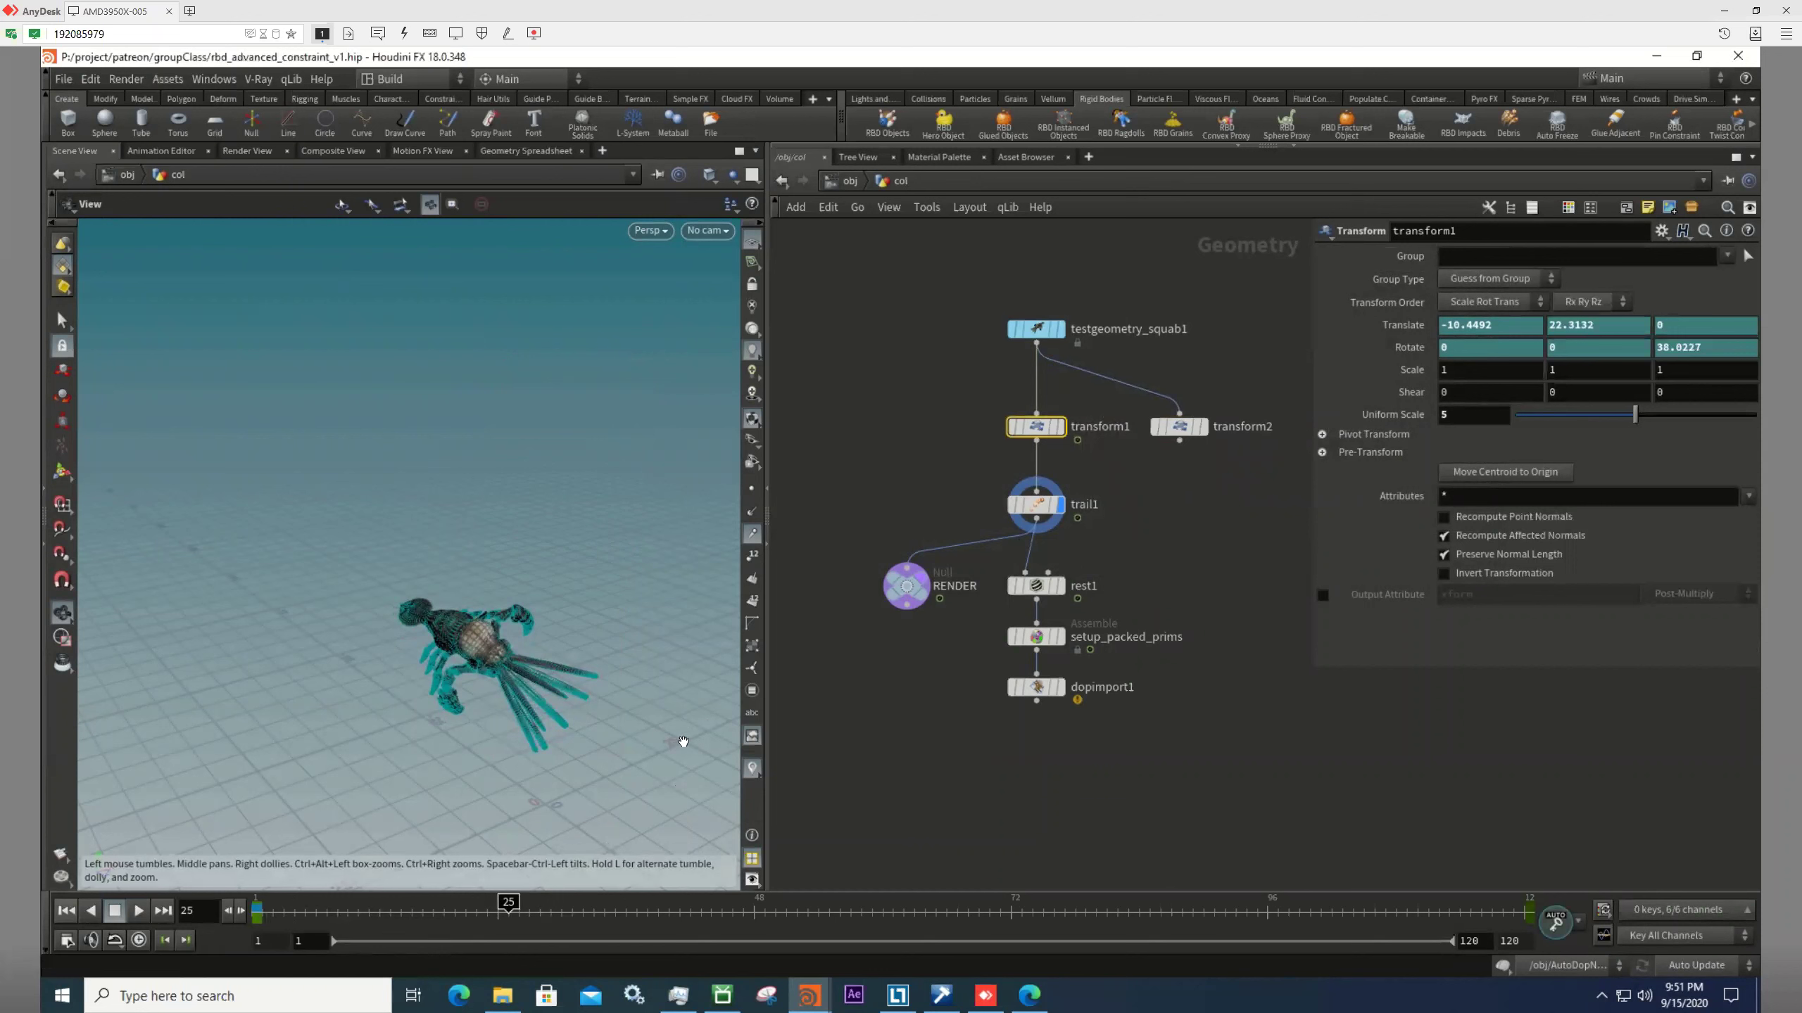
# Step: Keyframe transform1's translate and rotate at frame 25 and review the squab's motion
pyautogui.keyDown('alt'); pyautogui.click(1391, 335); pyautogui.keyUp('alt')
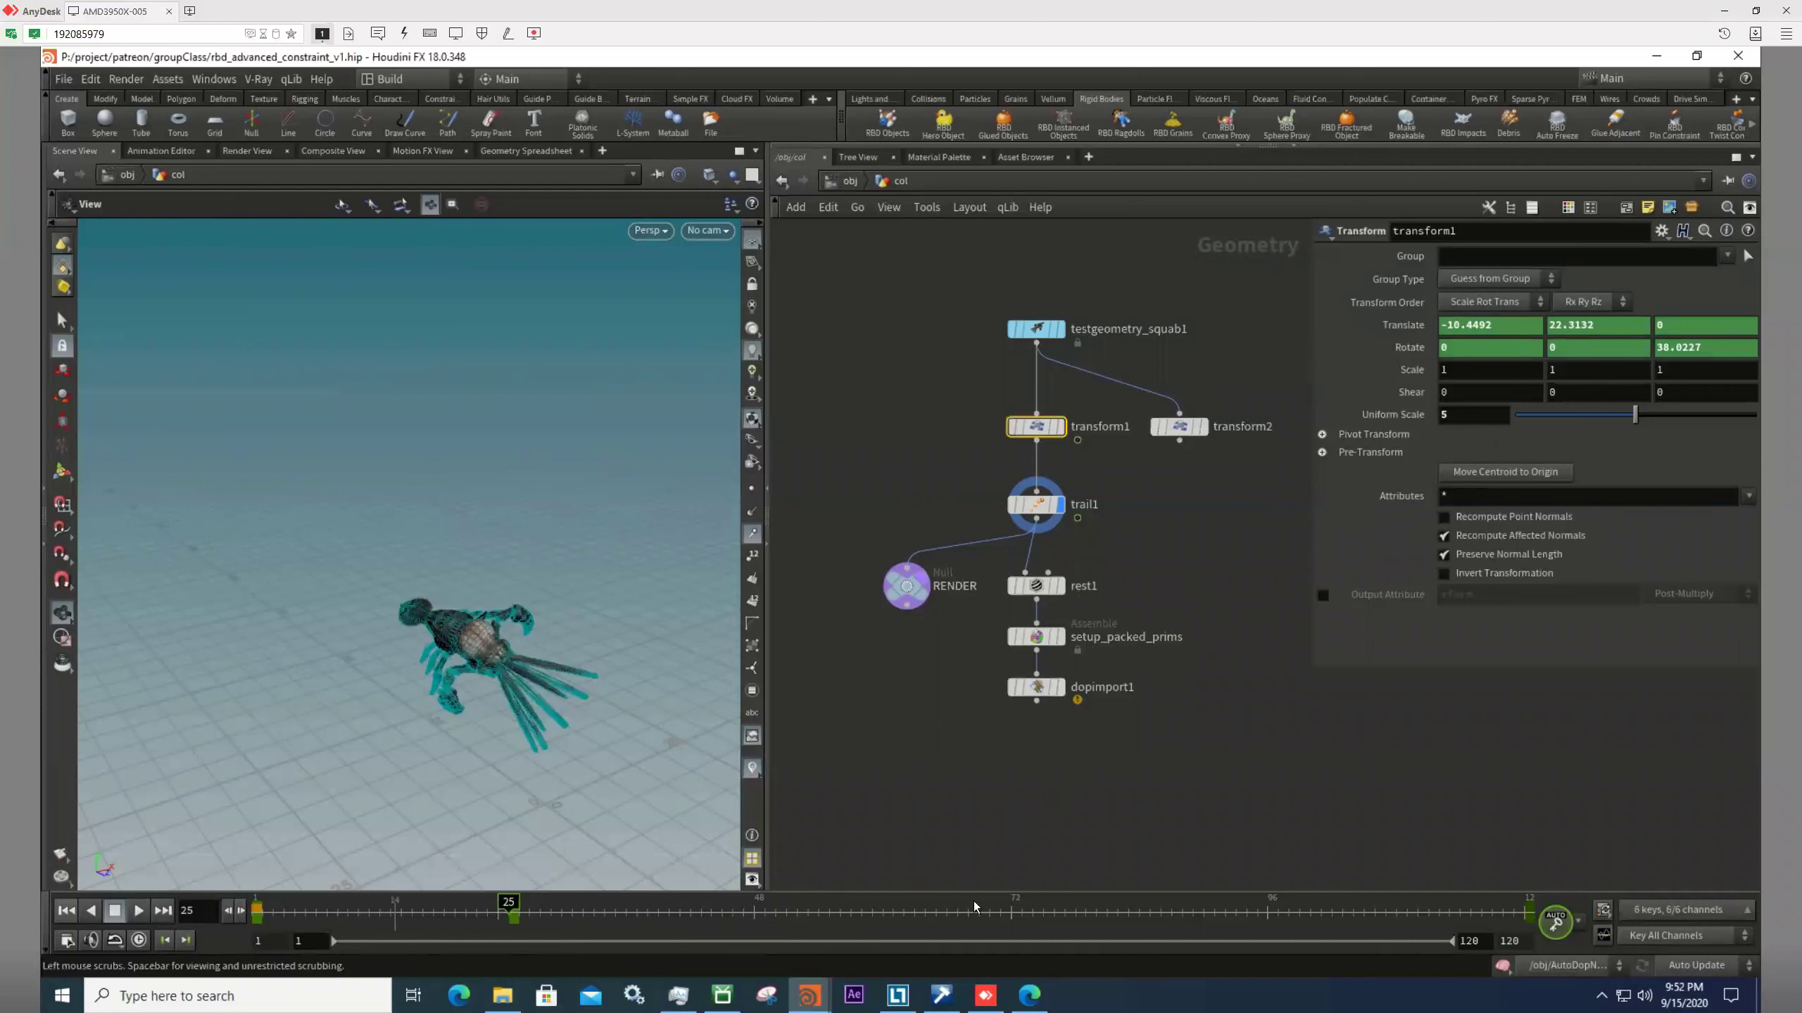
pyautogui.click(186, 941)
pyautogui.rightClick(1499, 912)
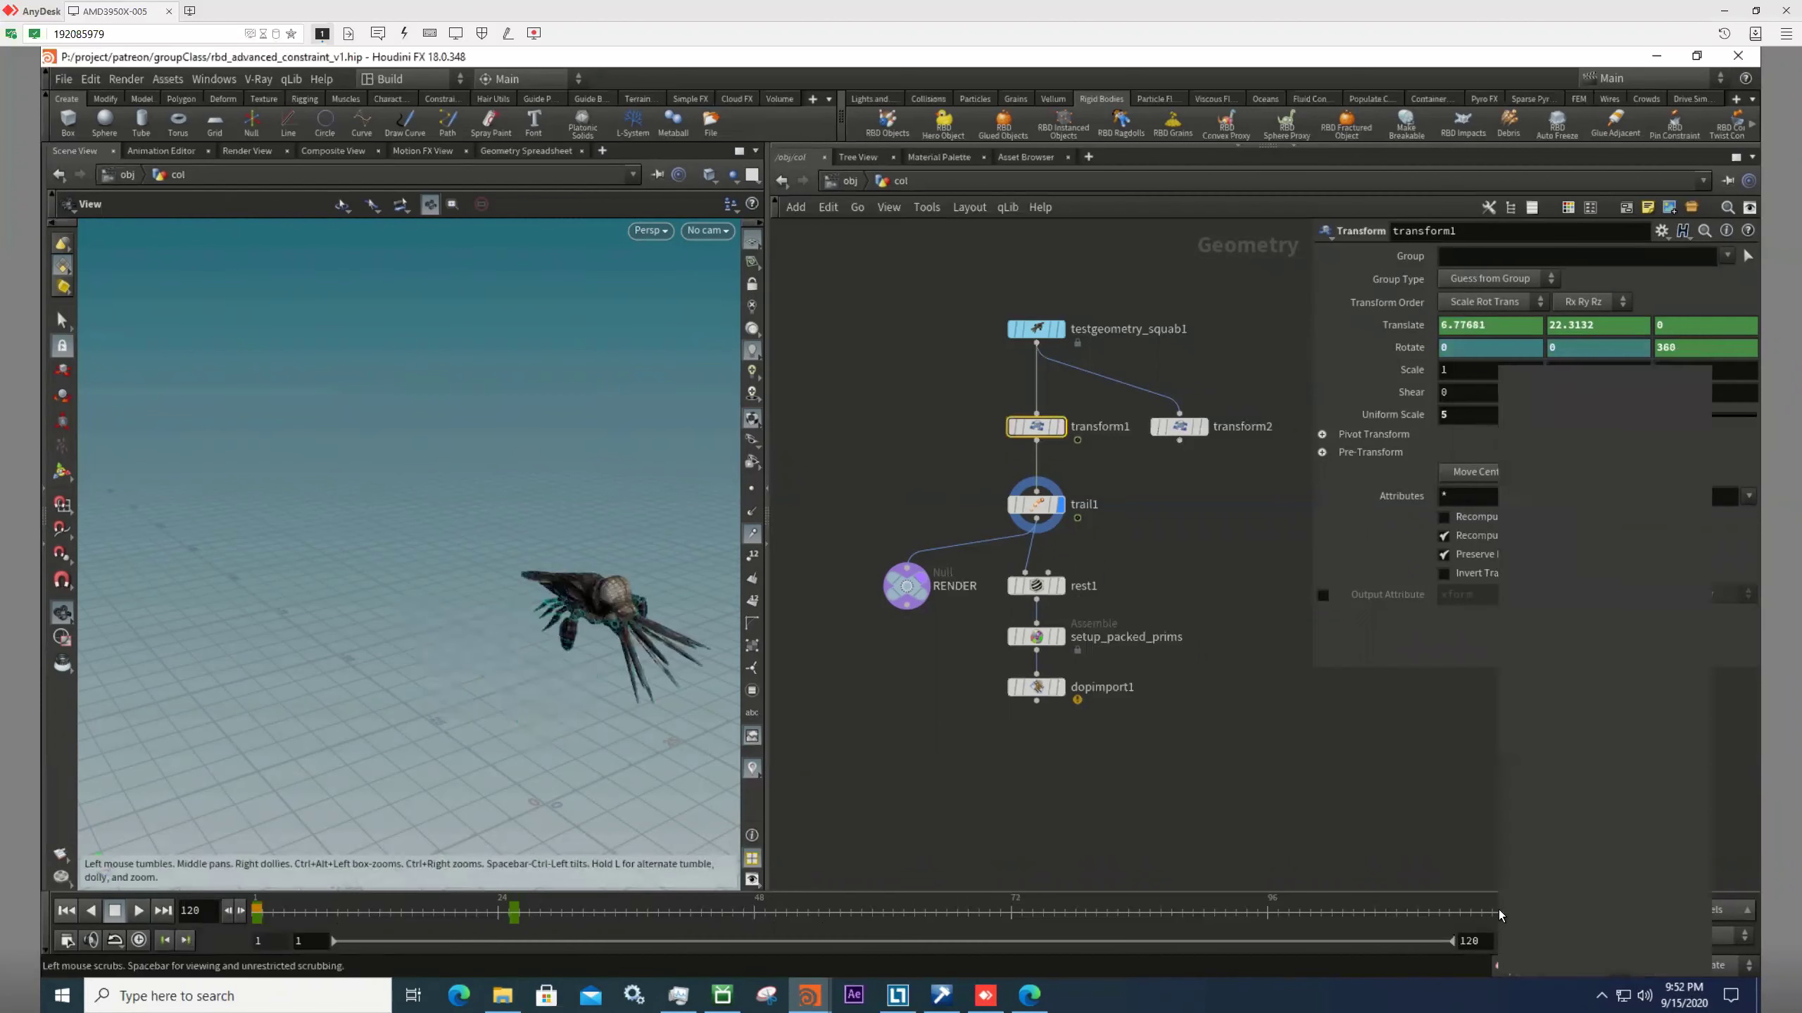
pyautogui.click(276, 911)
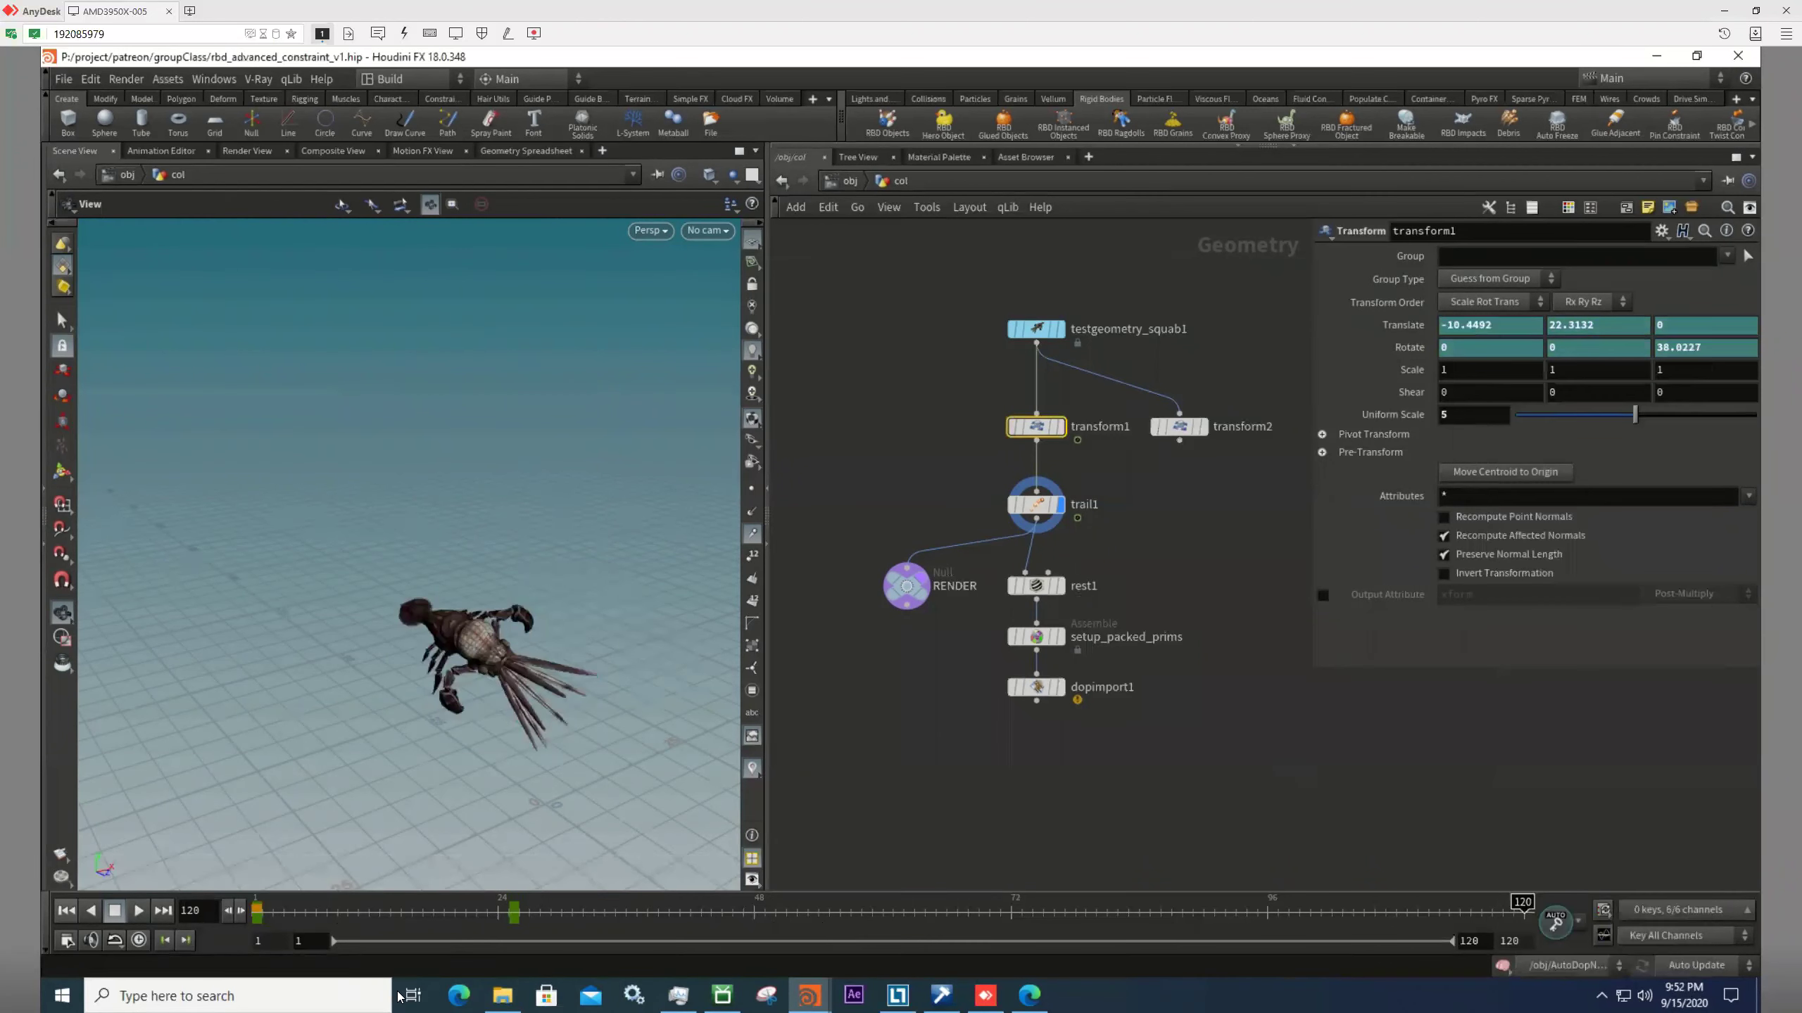
pyautogui.moveTo(276, 911); pyautogui.dragTo(514, 921)
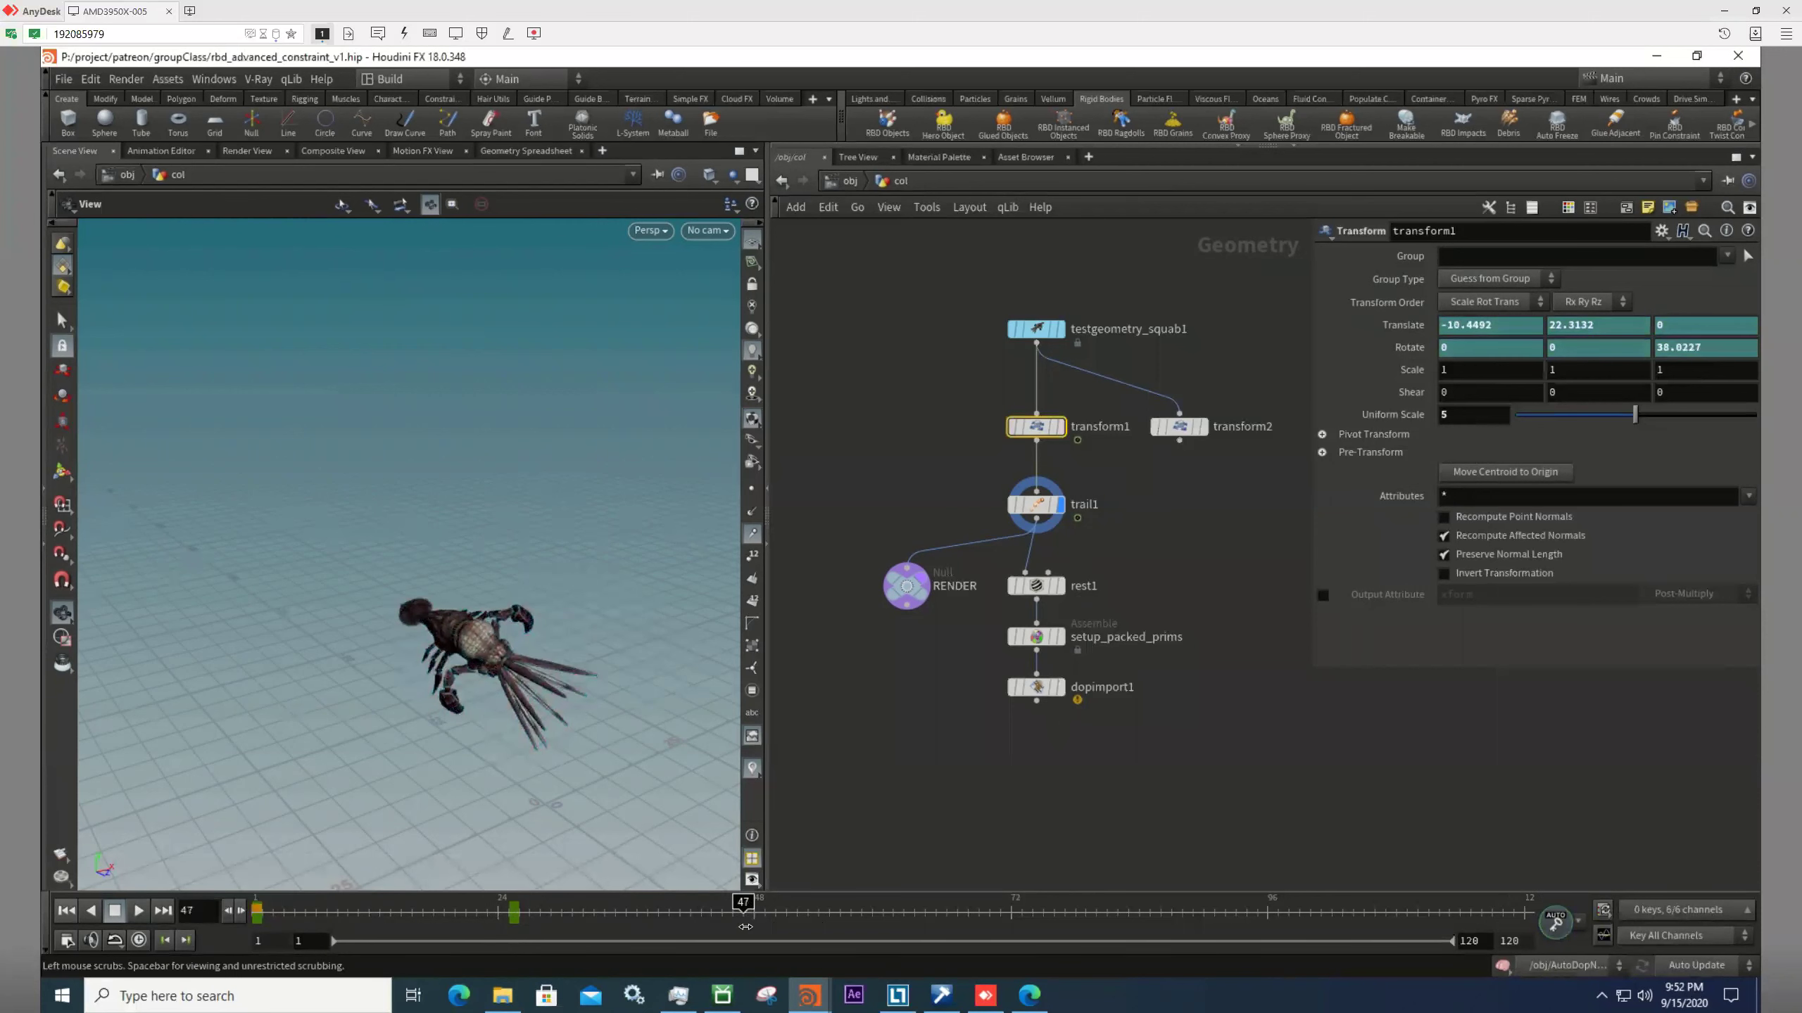
pyautogui.click(258, 912)
# Step: Copy the squab's transform keys, paste them at frame 48, and return to frame 25
pyautogui.rightClick(260, 913)
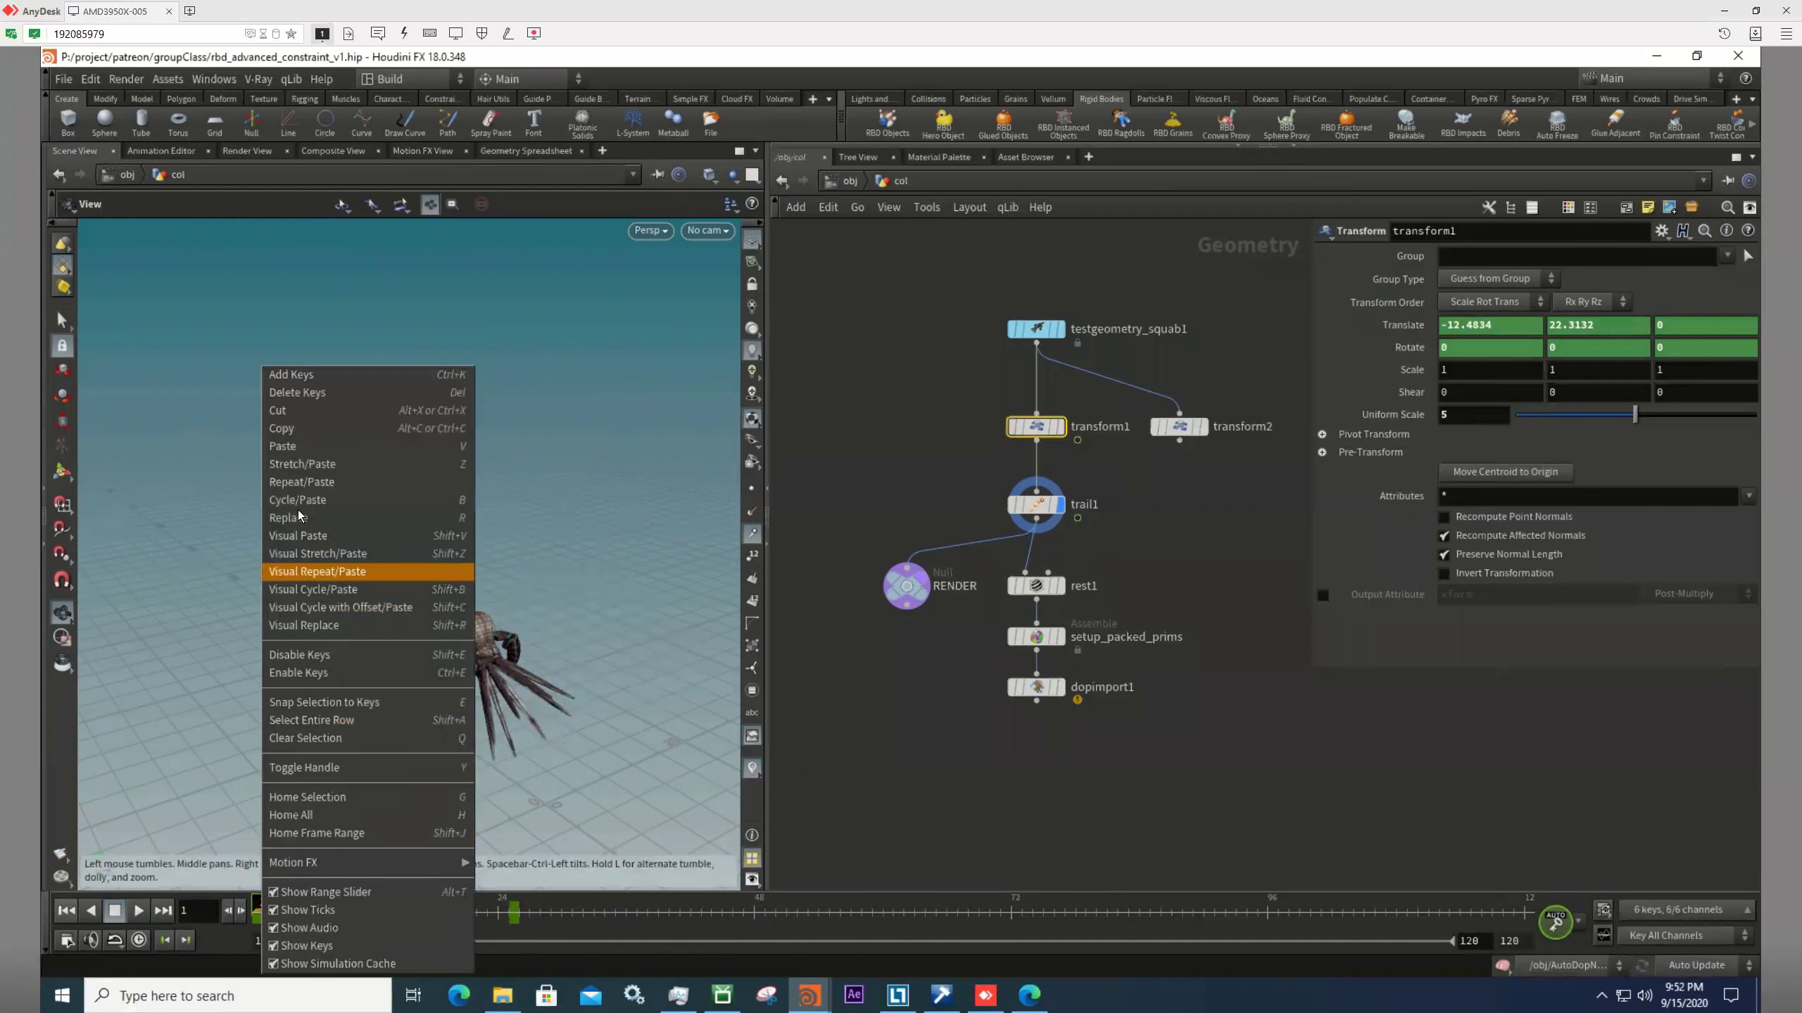
pyautogui.click(298, 429)
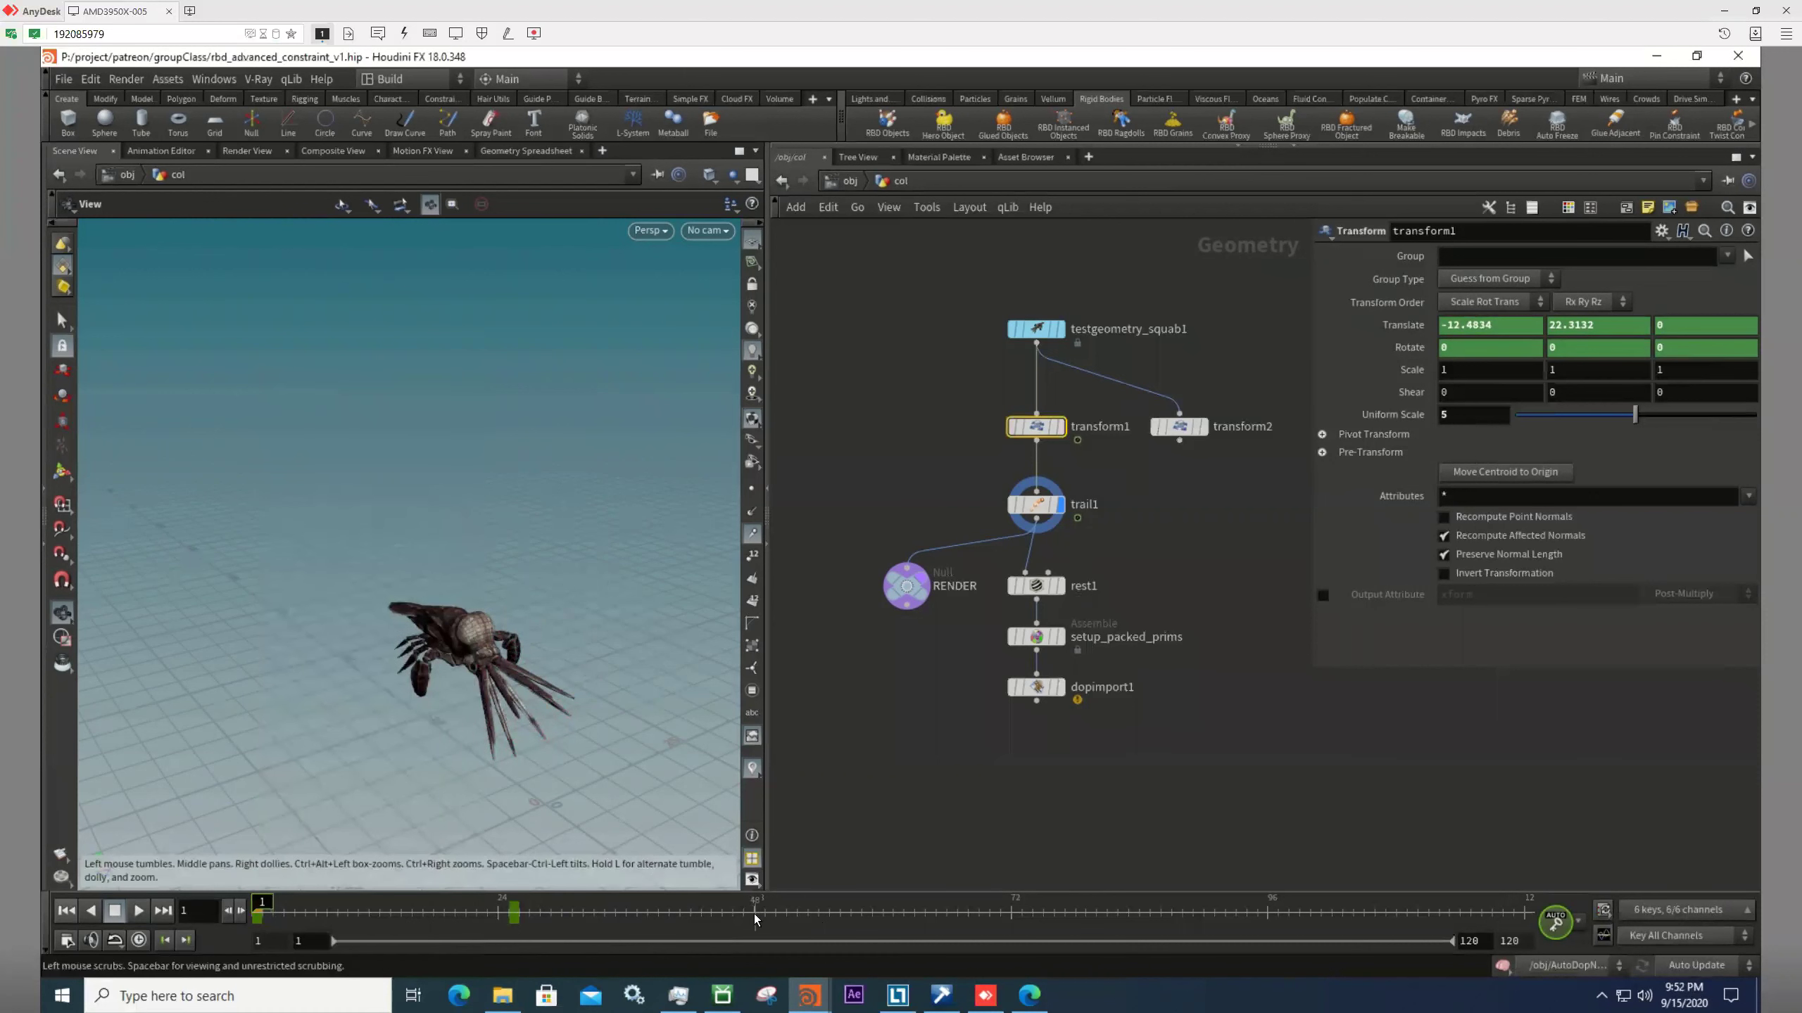
pyautogui.click(757, 912)
pyautogui.rightClick(753, 912)
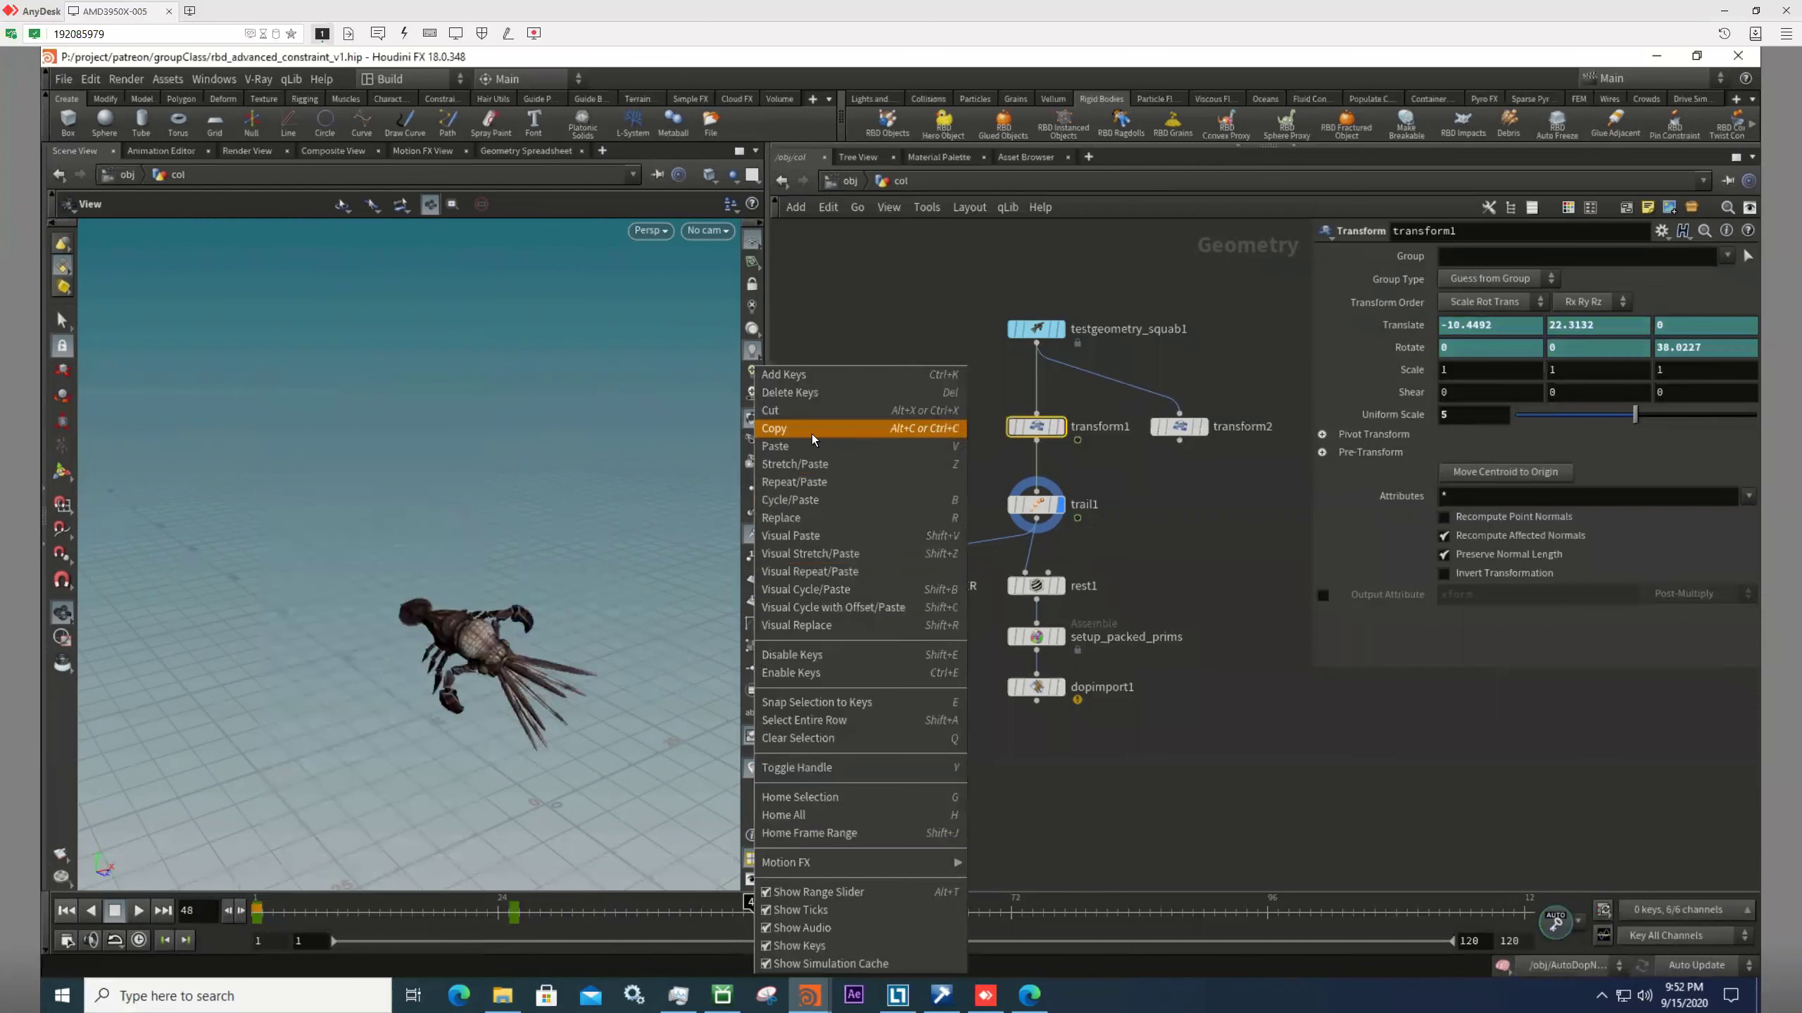
pyautogui.click(777, 446)
pyautogui.moveTo(638, 912)
pyautogui.mouseDown()
pyautogui.moveTo(723, 912)
pyautogui.moveTo(359, 911)
pyautogui.moveTo(528, 912)
pyautogui.mouseUp()
pyautogui.moveTo(690, 914); pyautogui.dragTo(510, 913)
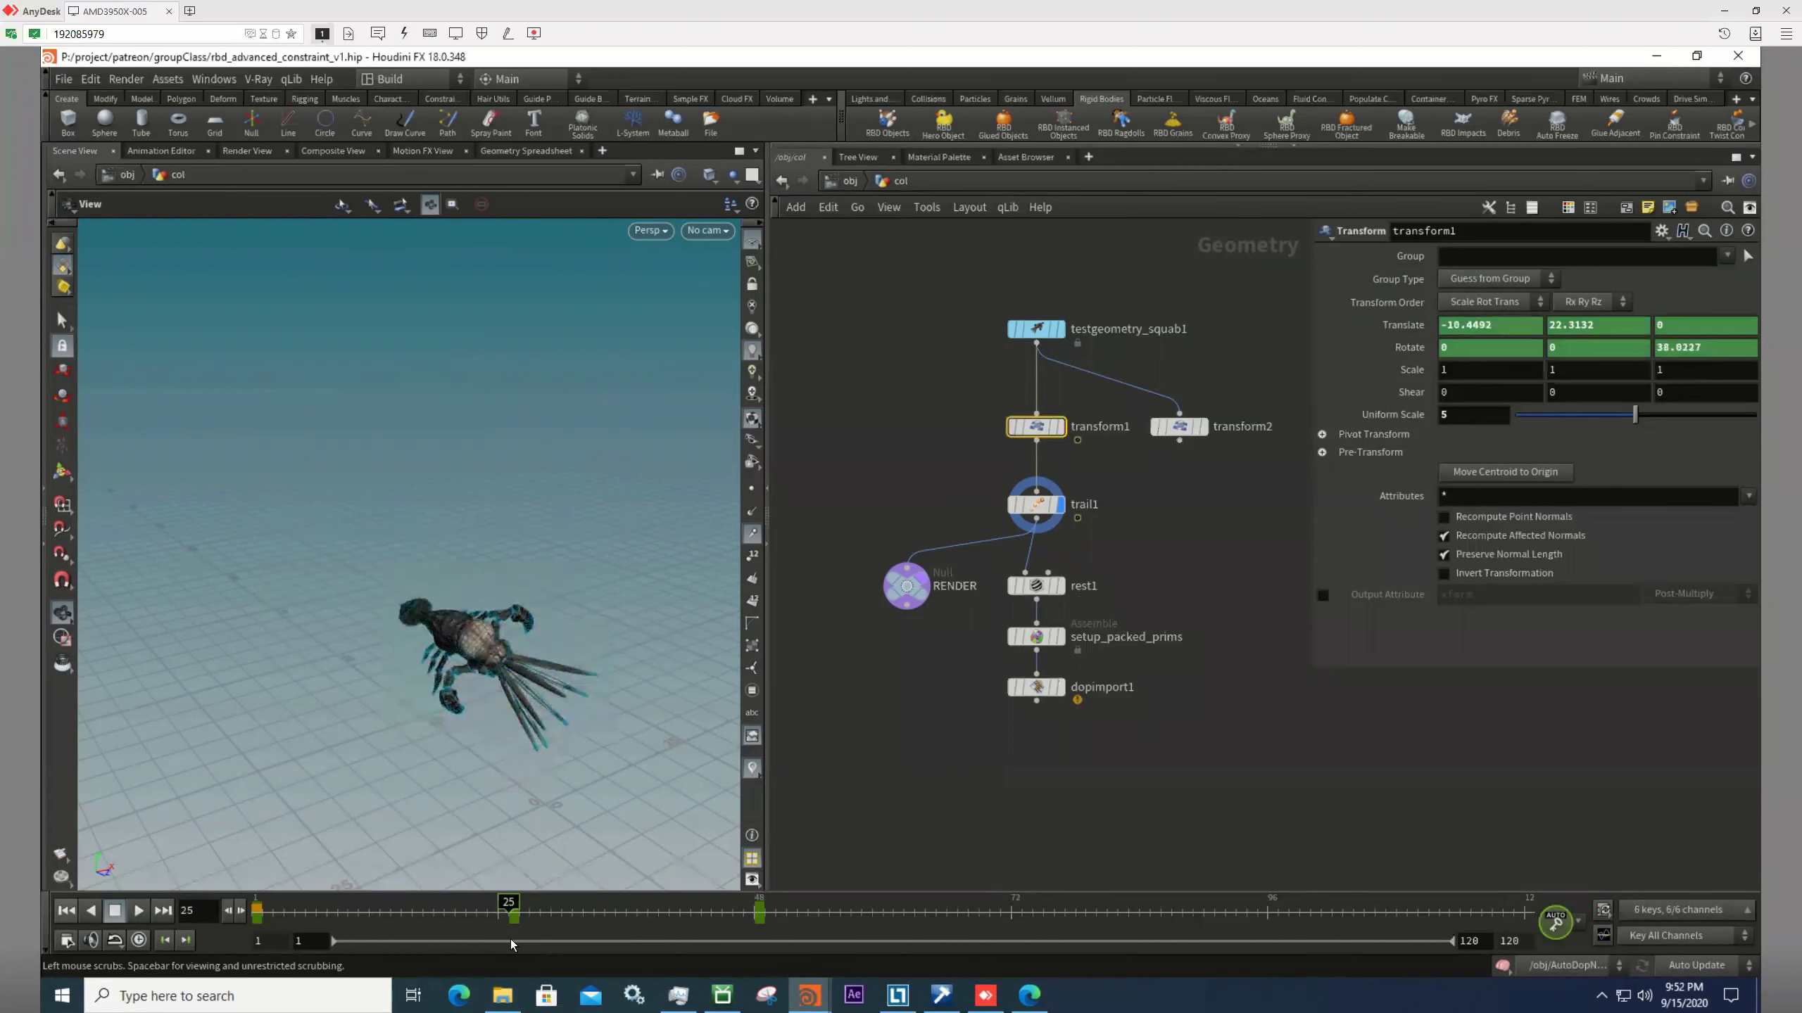
# Step: Enter AutoDopNetwork and re-cook the simulation from frame 1 to frame 47
pyautogui.click(853, 183)
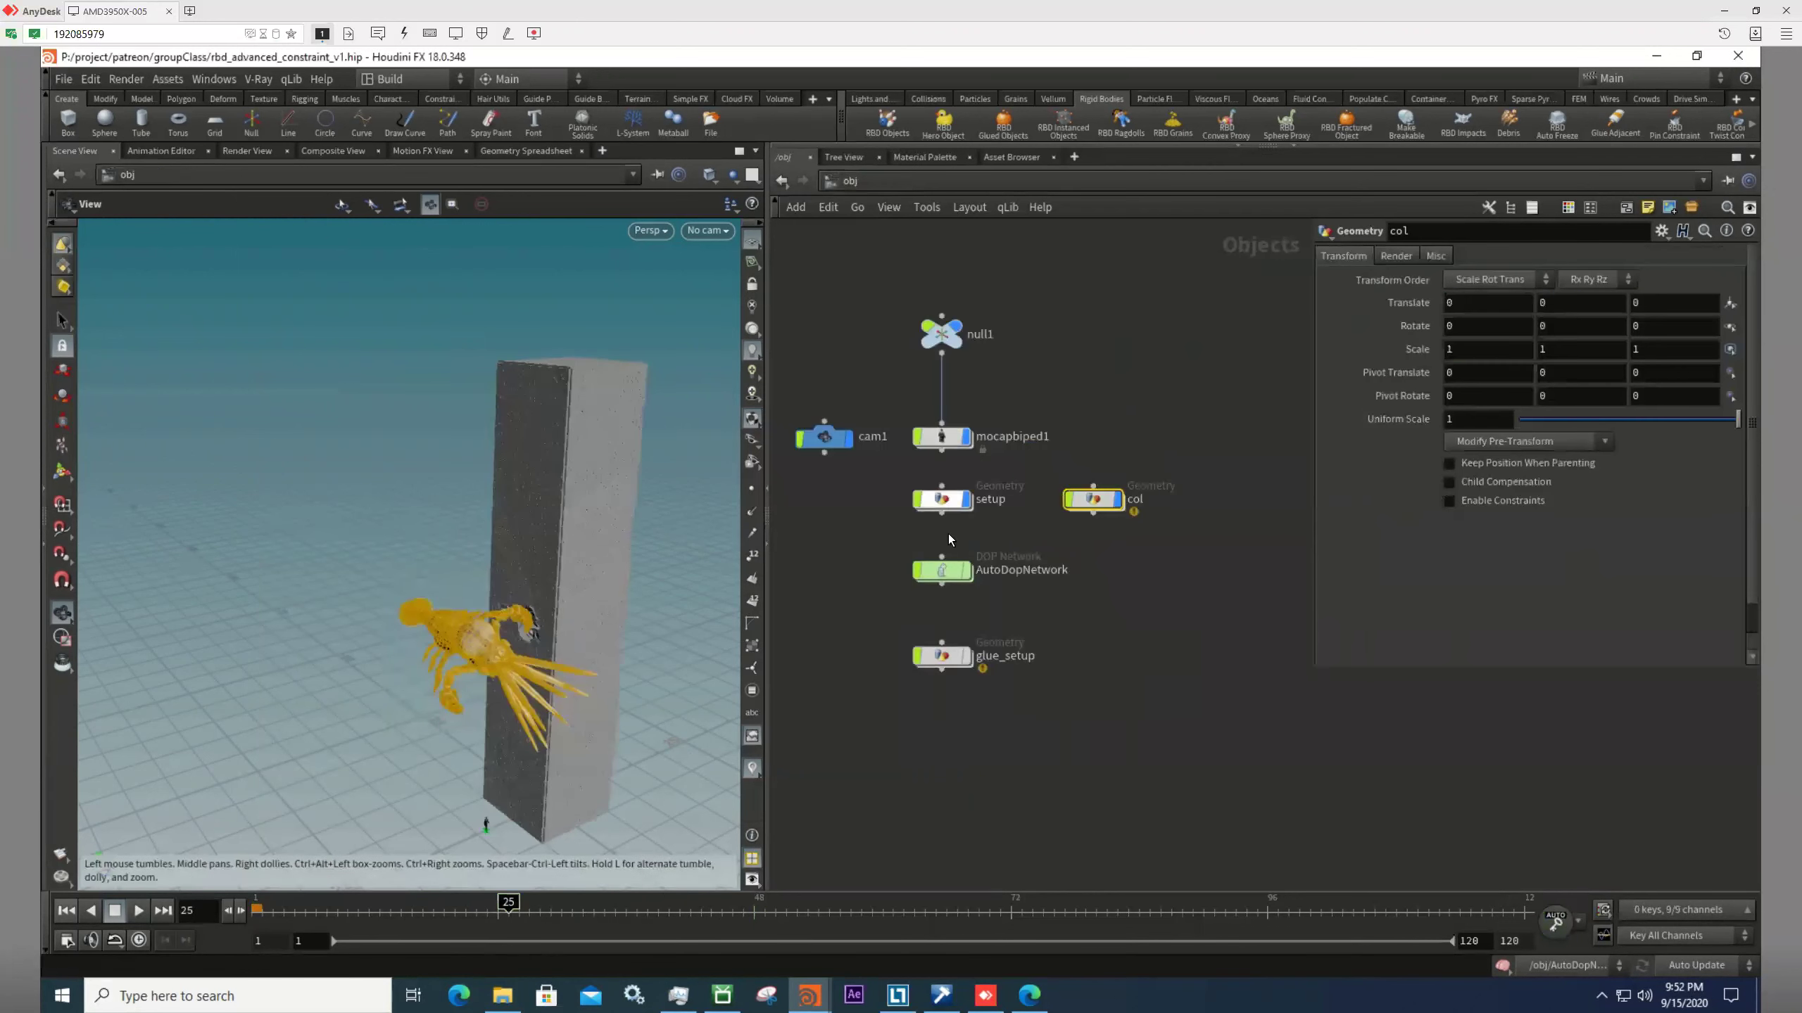
pyautogui.click(949, 571)
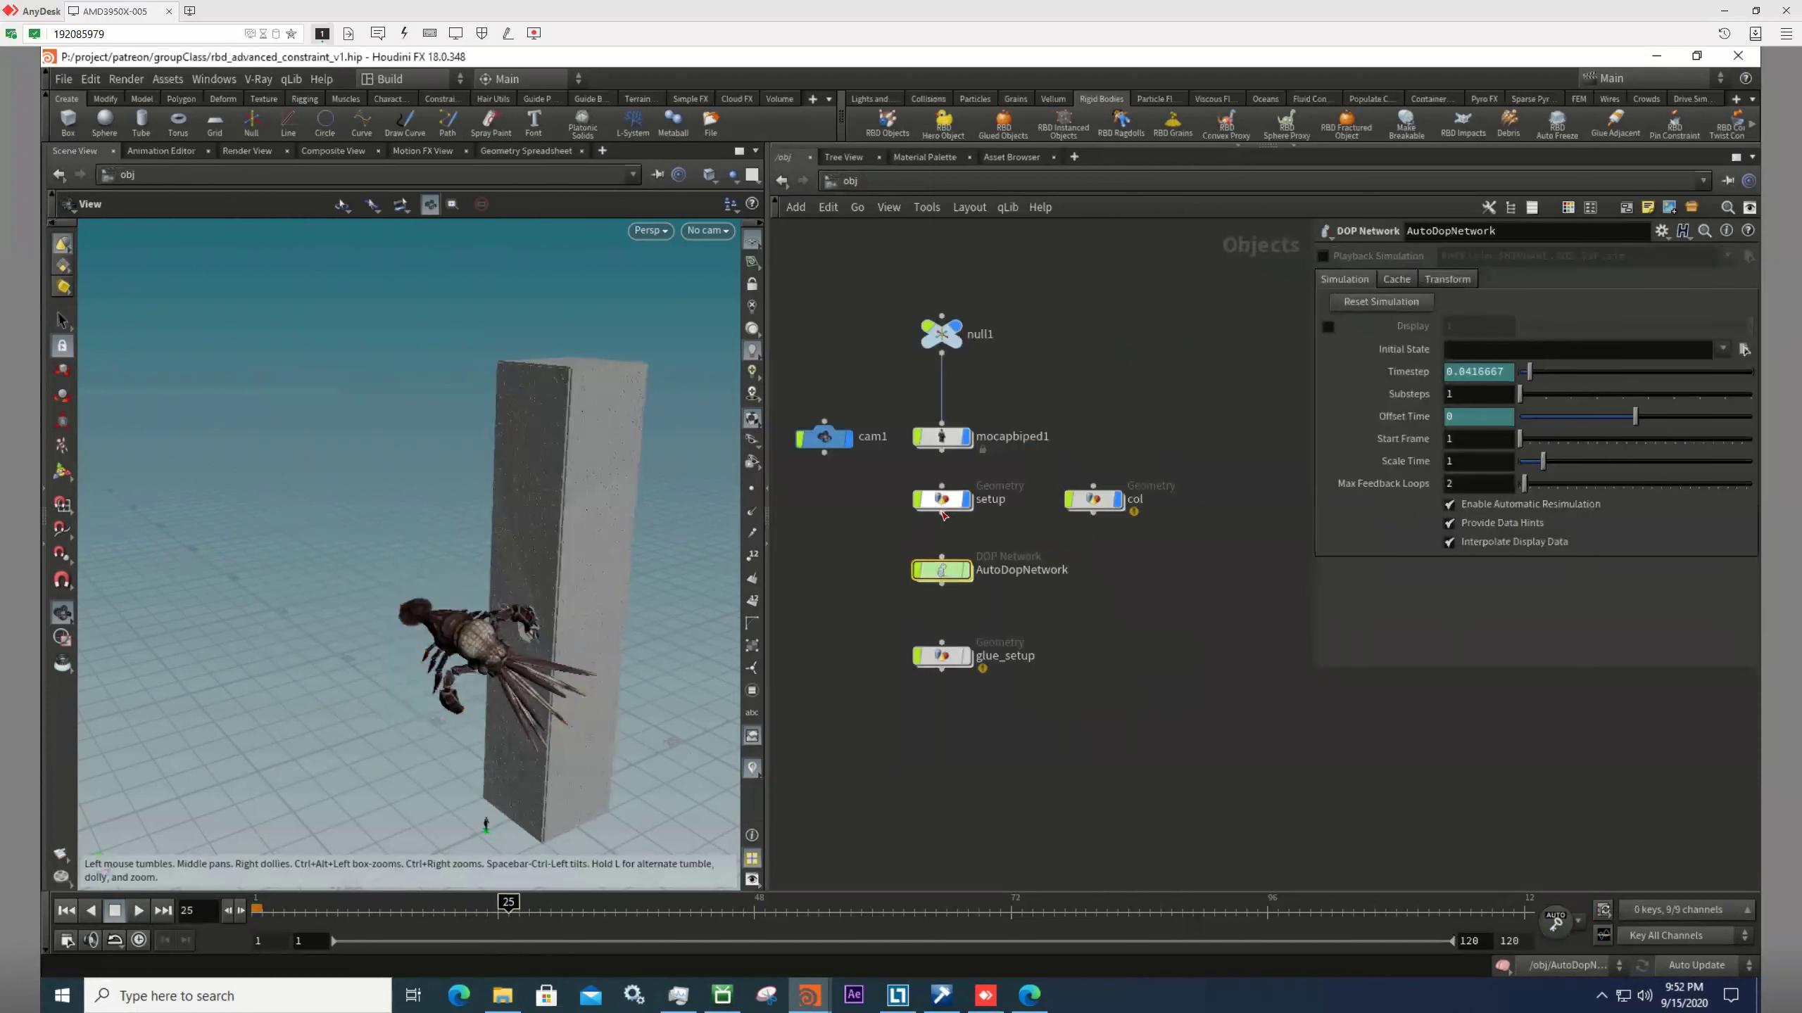
pyautogui.doubleClick(952, 574)
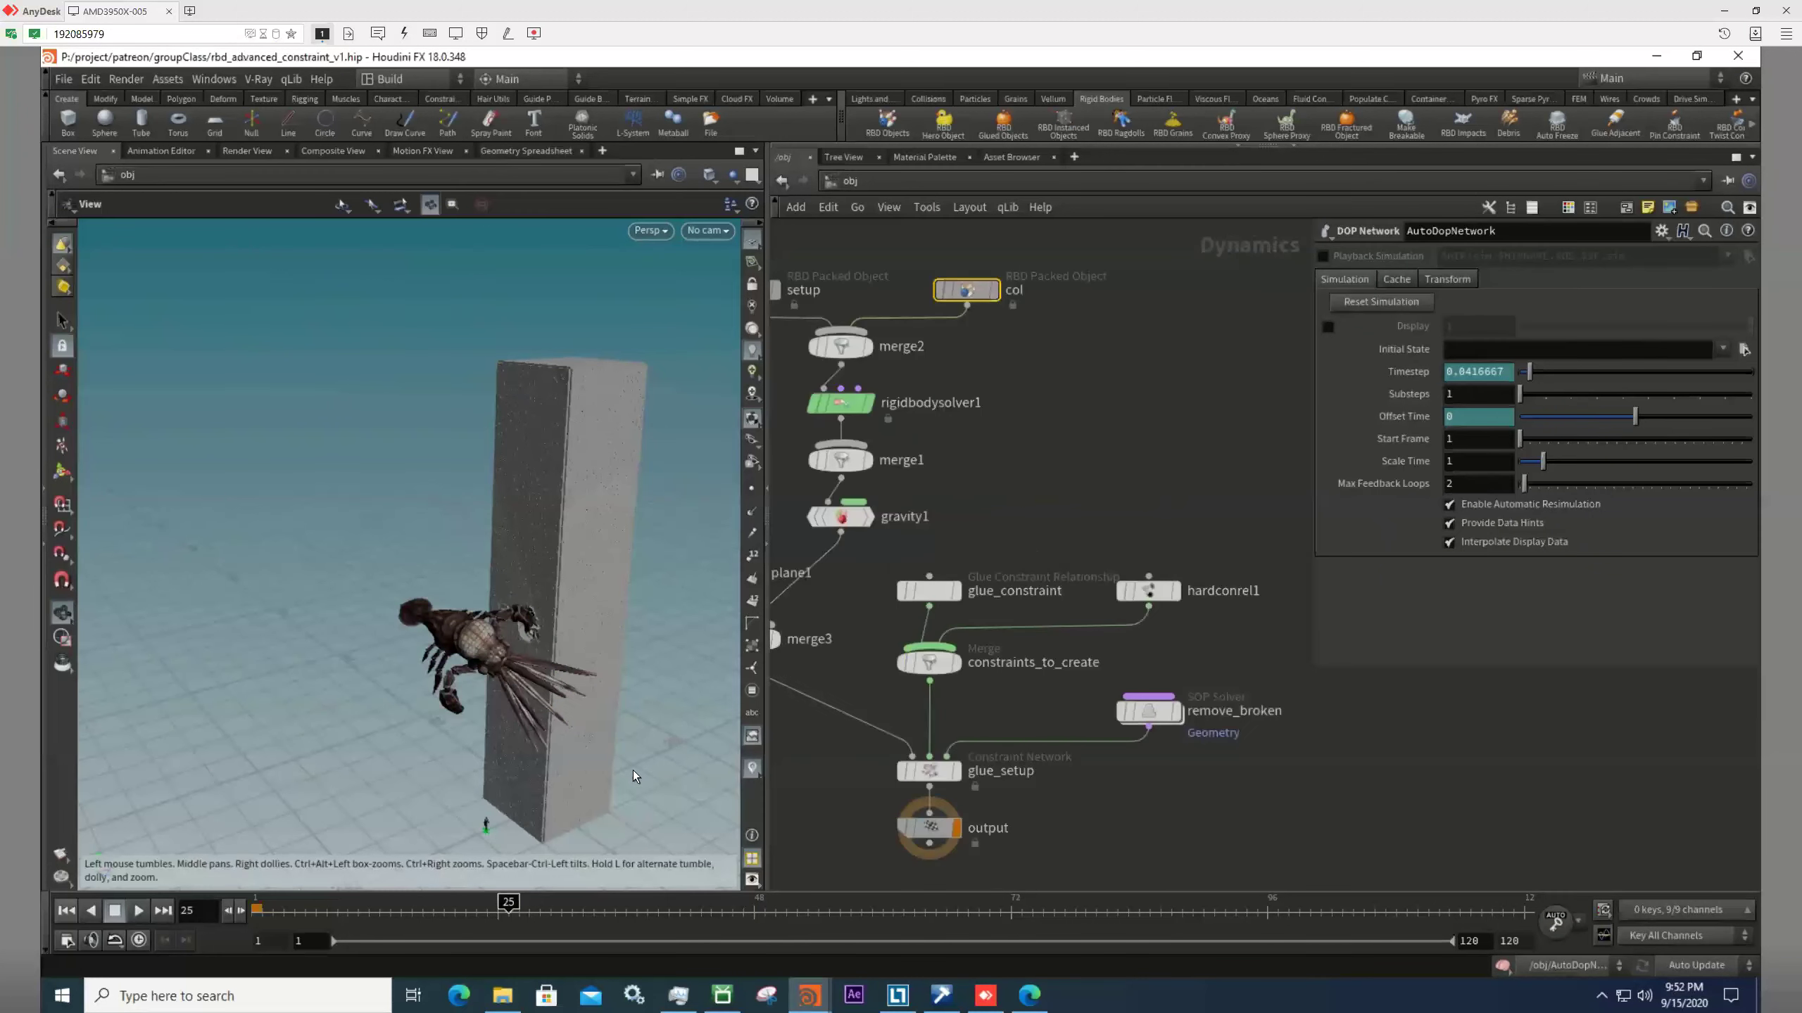
pyautogui.click(66, 912)
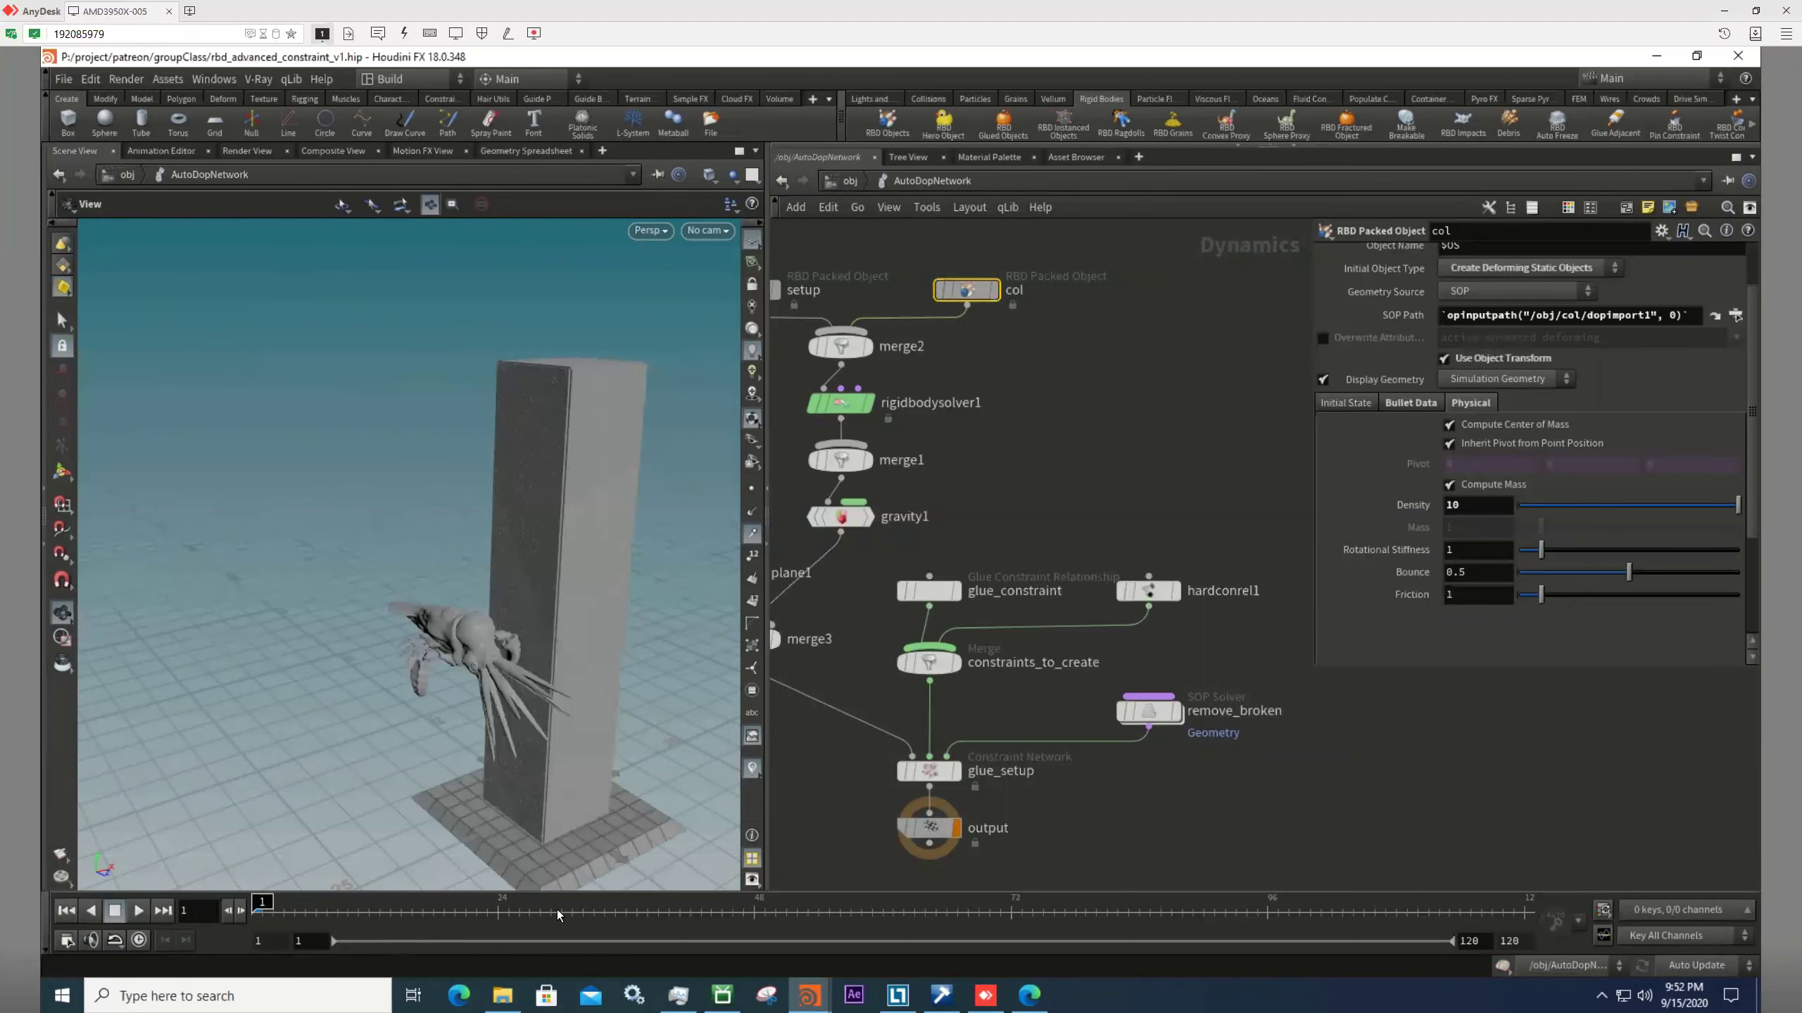
pyautogui.click(746, 914)
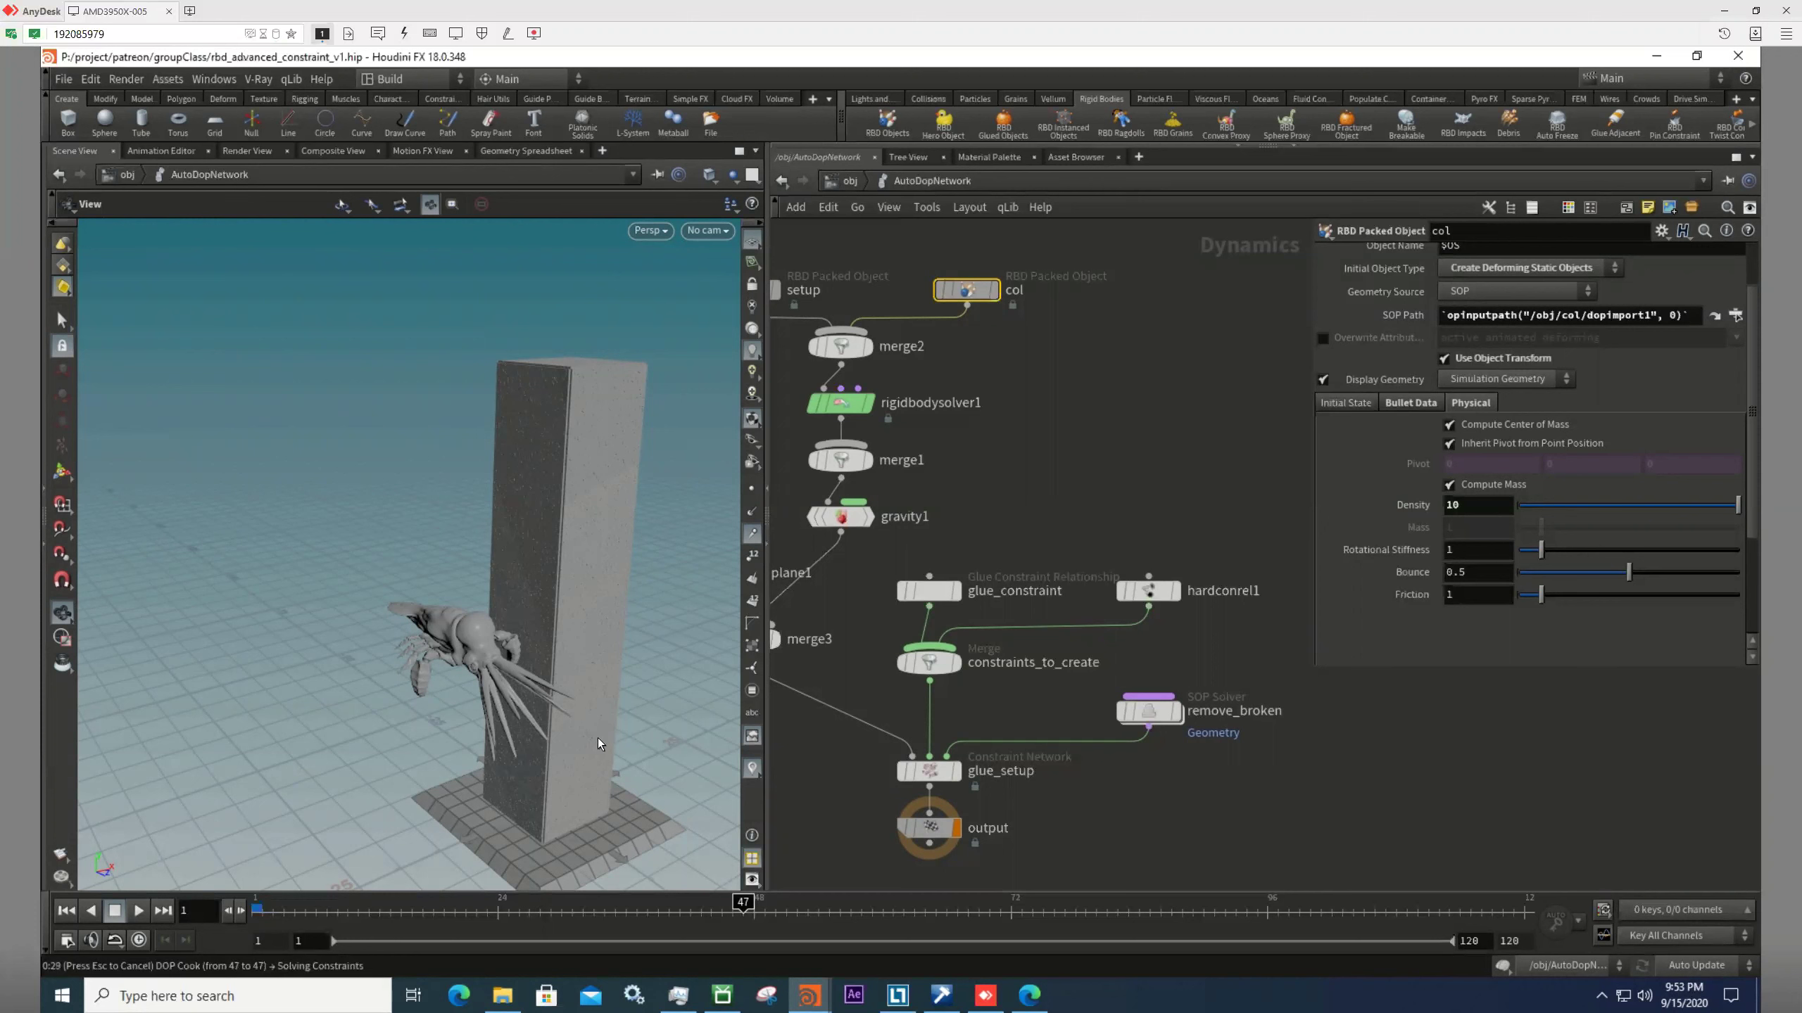
# Step: Review the shattering column back to frame 20 and select glue_constraint
pyautogui.click(593, 907)
pyautogui.moveTo(442, 907)
pyautogui.mouseDown()
pyautogui.moveTo(383, 913)
pyautogui.moveTo(733, 870)
pyautogui.mouseUp()
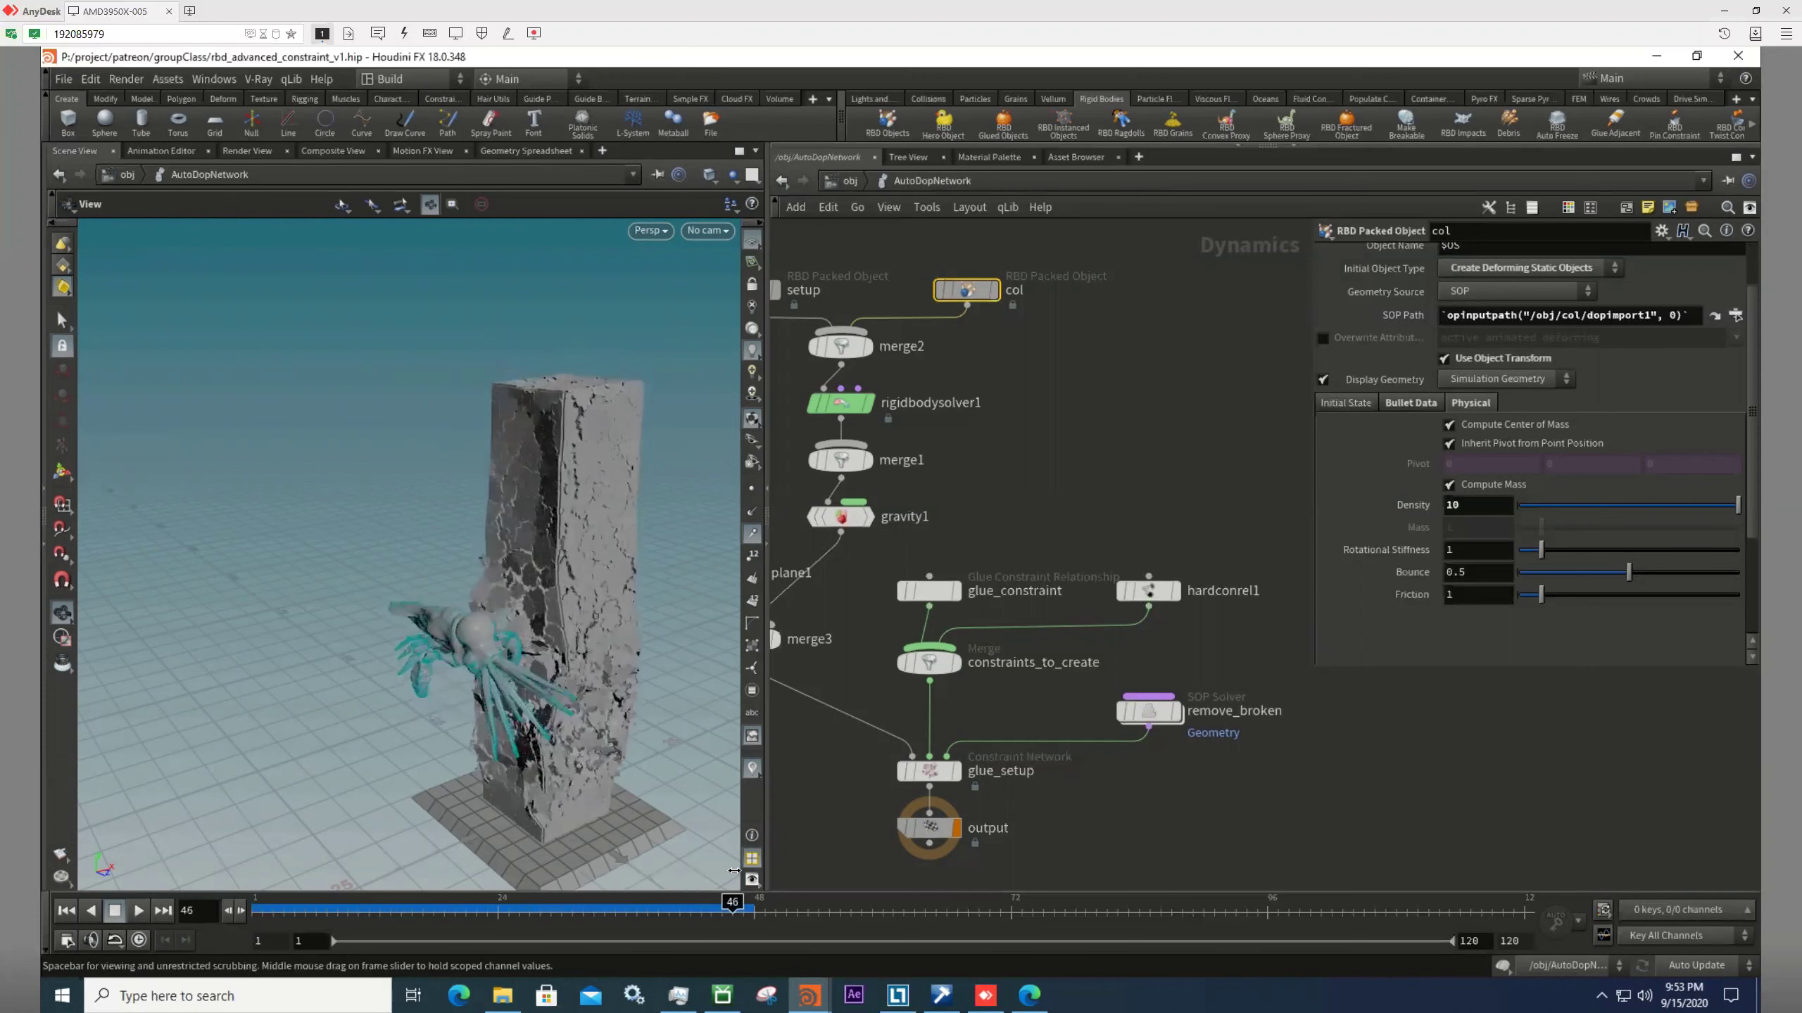
pyautogui.moveTo(733, 869); pyautogui.dragTo(455, 873)
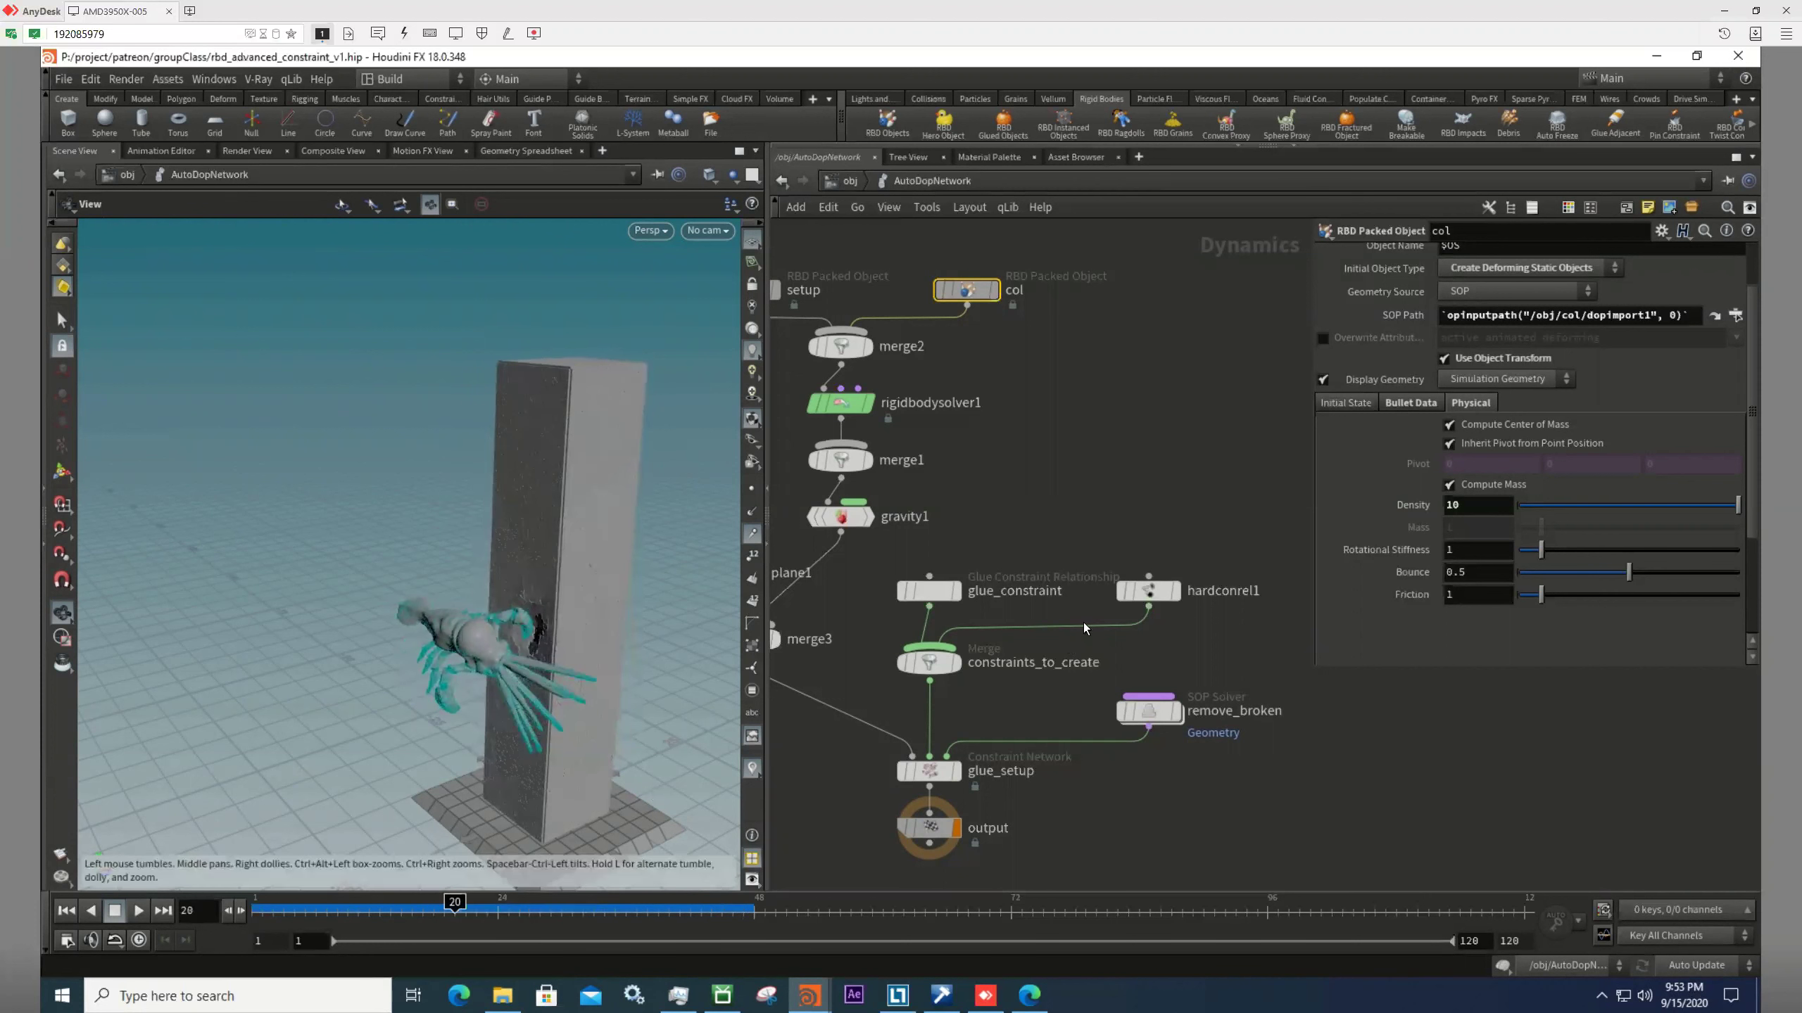
pyautogui.click(940, 592)
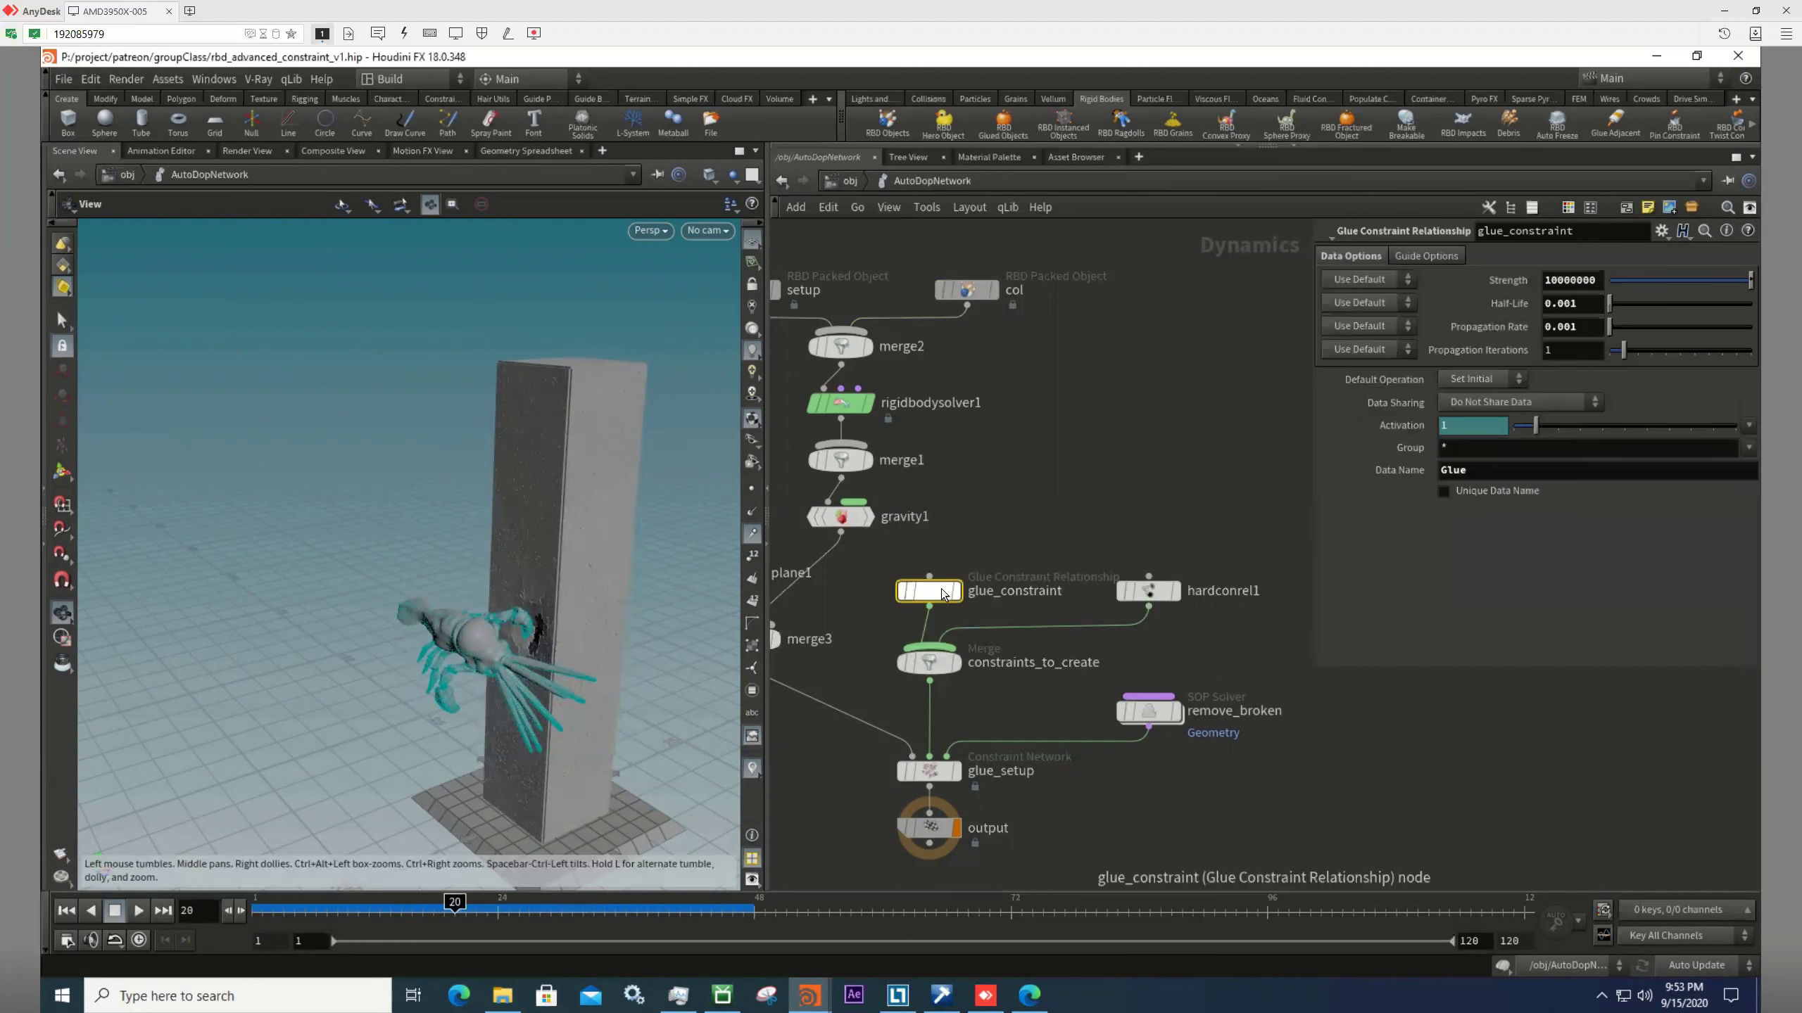
# Step: Give rigidbodysolver1 40 substeps, Error Reduction 0.0002 and Split Impulse ERP 0.0008, then rewind
pyautogui.moveTo(937, 348); pyautogui.dragTo(1033, 395, button='middle')
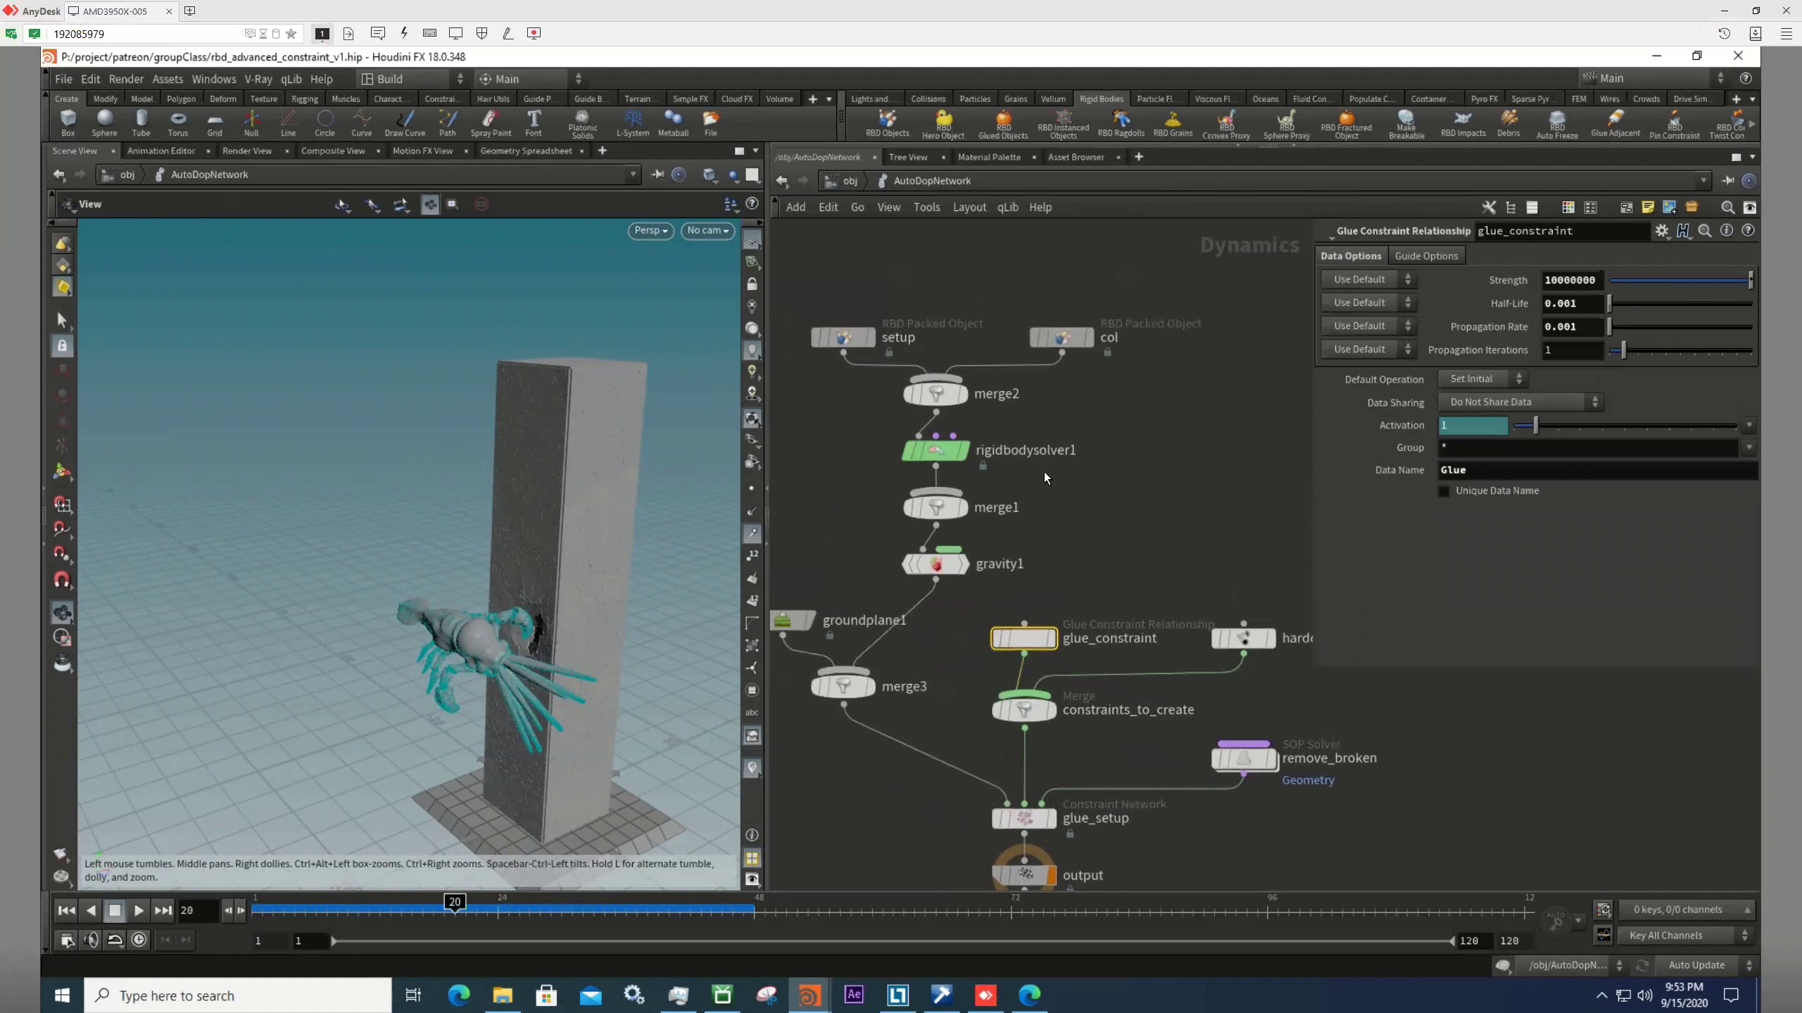
pyautogui.click(915, 451)
pyautogui.doubleClick(1465, 324)
pyautogui.write('40')
pyautogui.press('Tab')
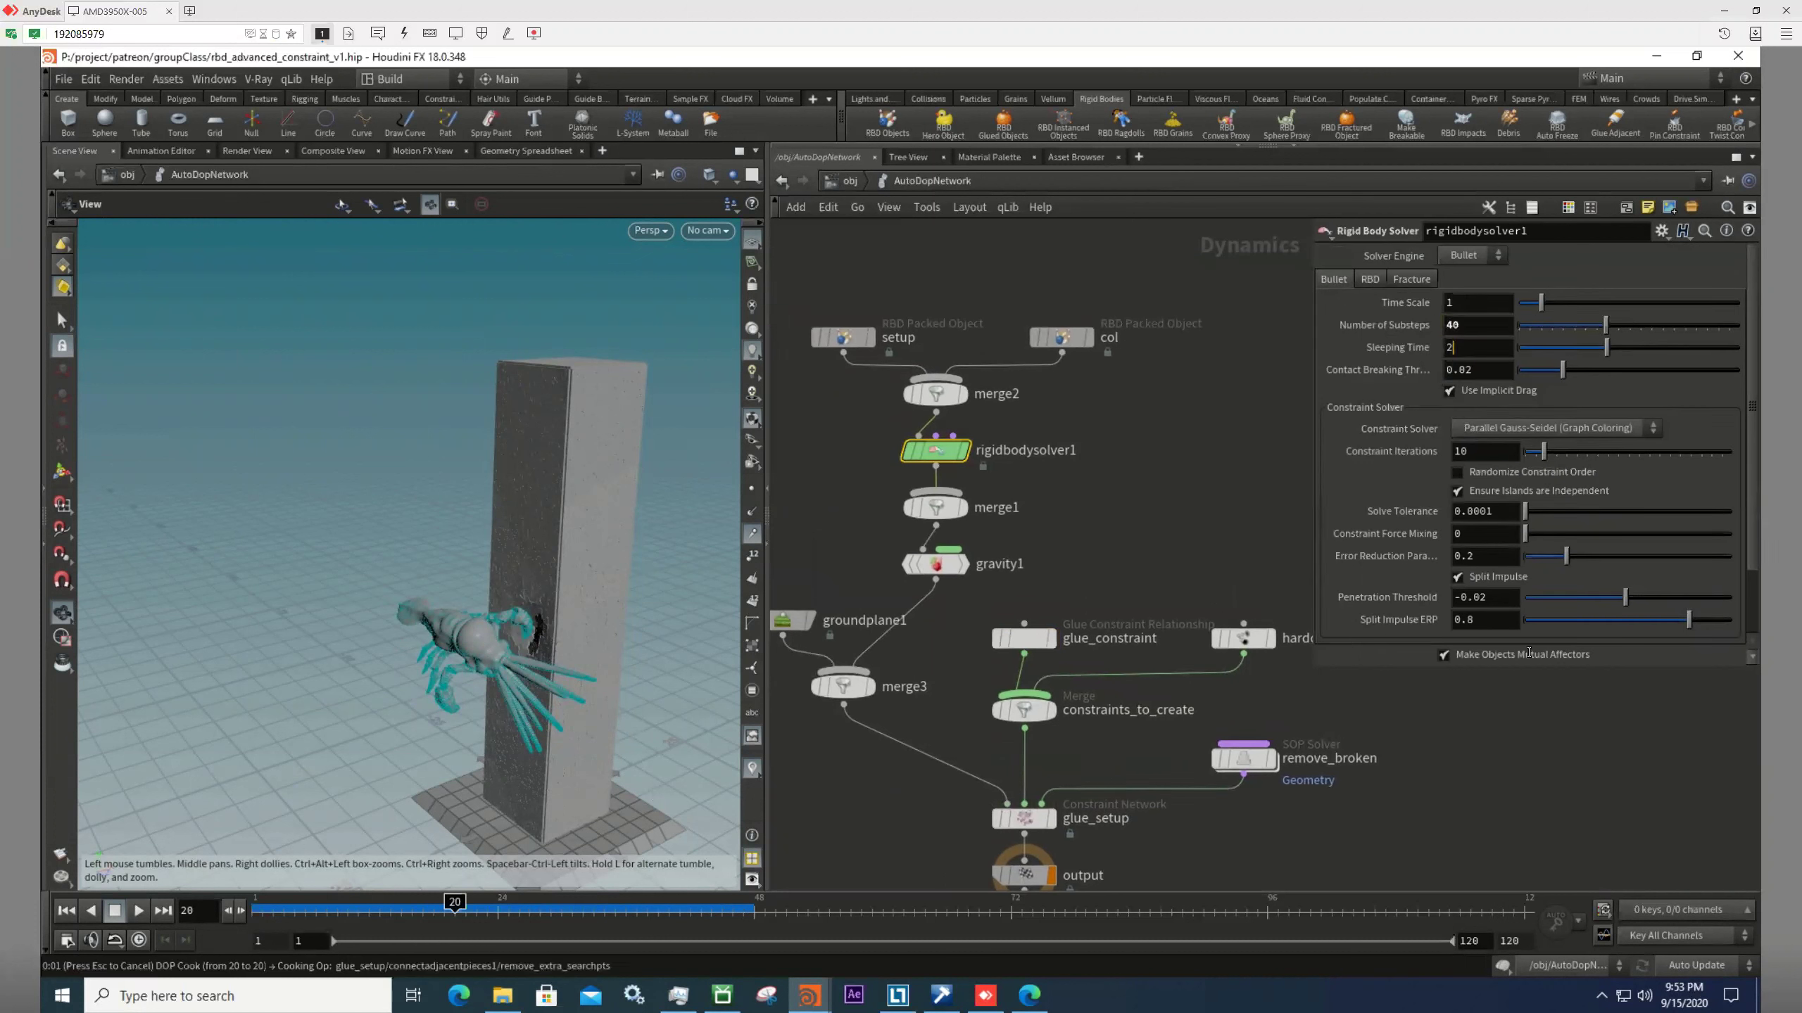
pyautogui.click(1466, 556)
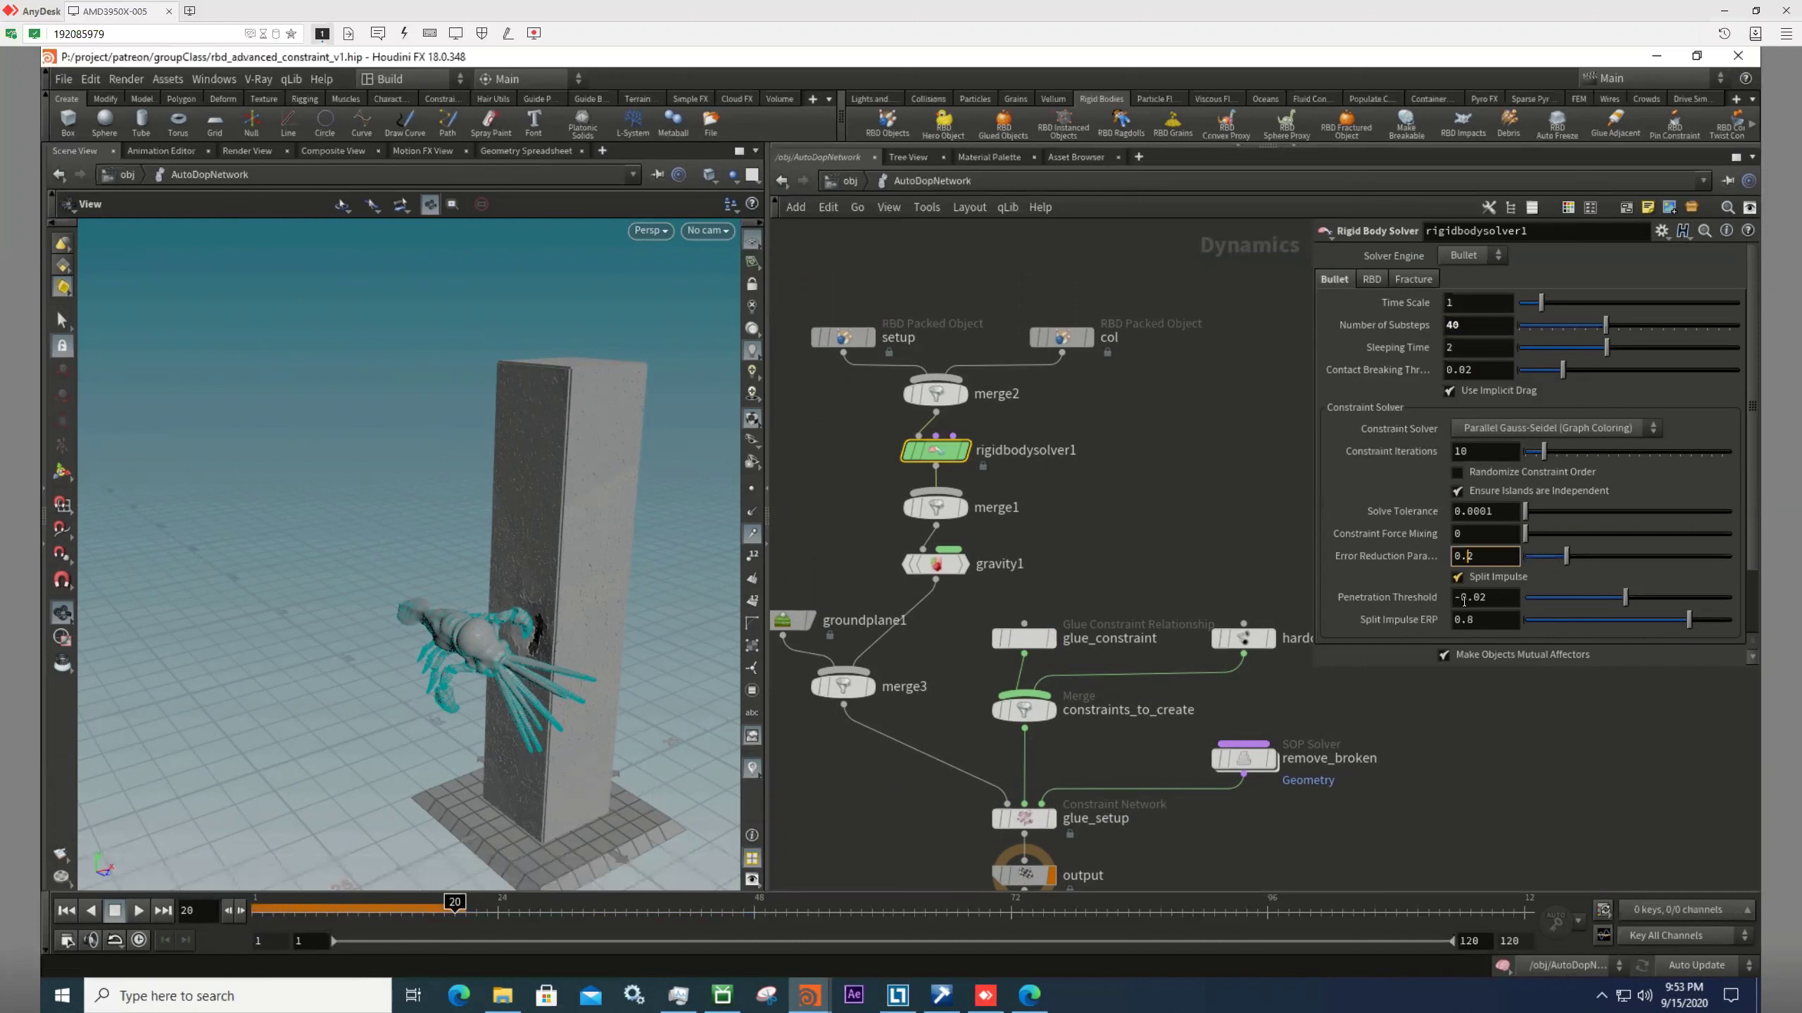
pyautogui.write('000')
pyautogui.click(1466, 627)
pyautogui.write('000')
pyautogui.click(1505, 601)
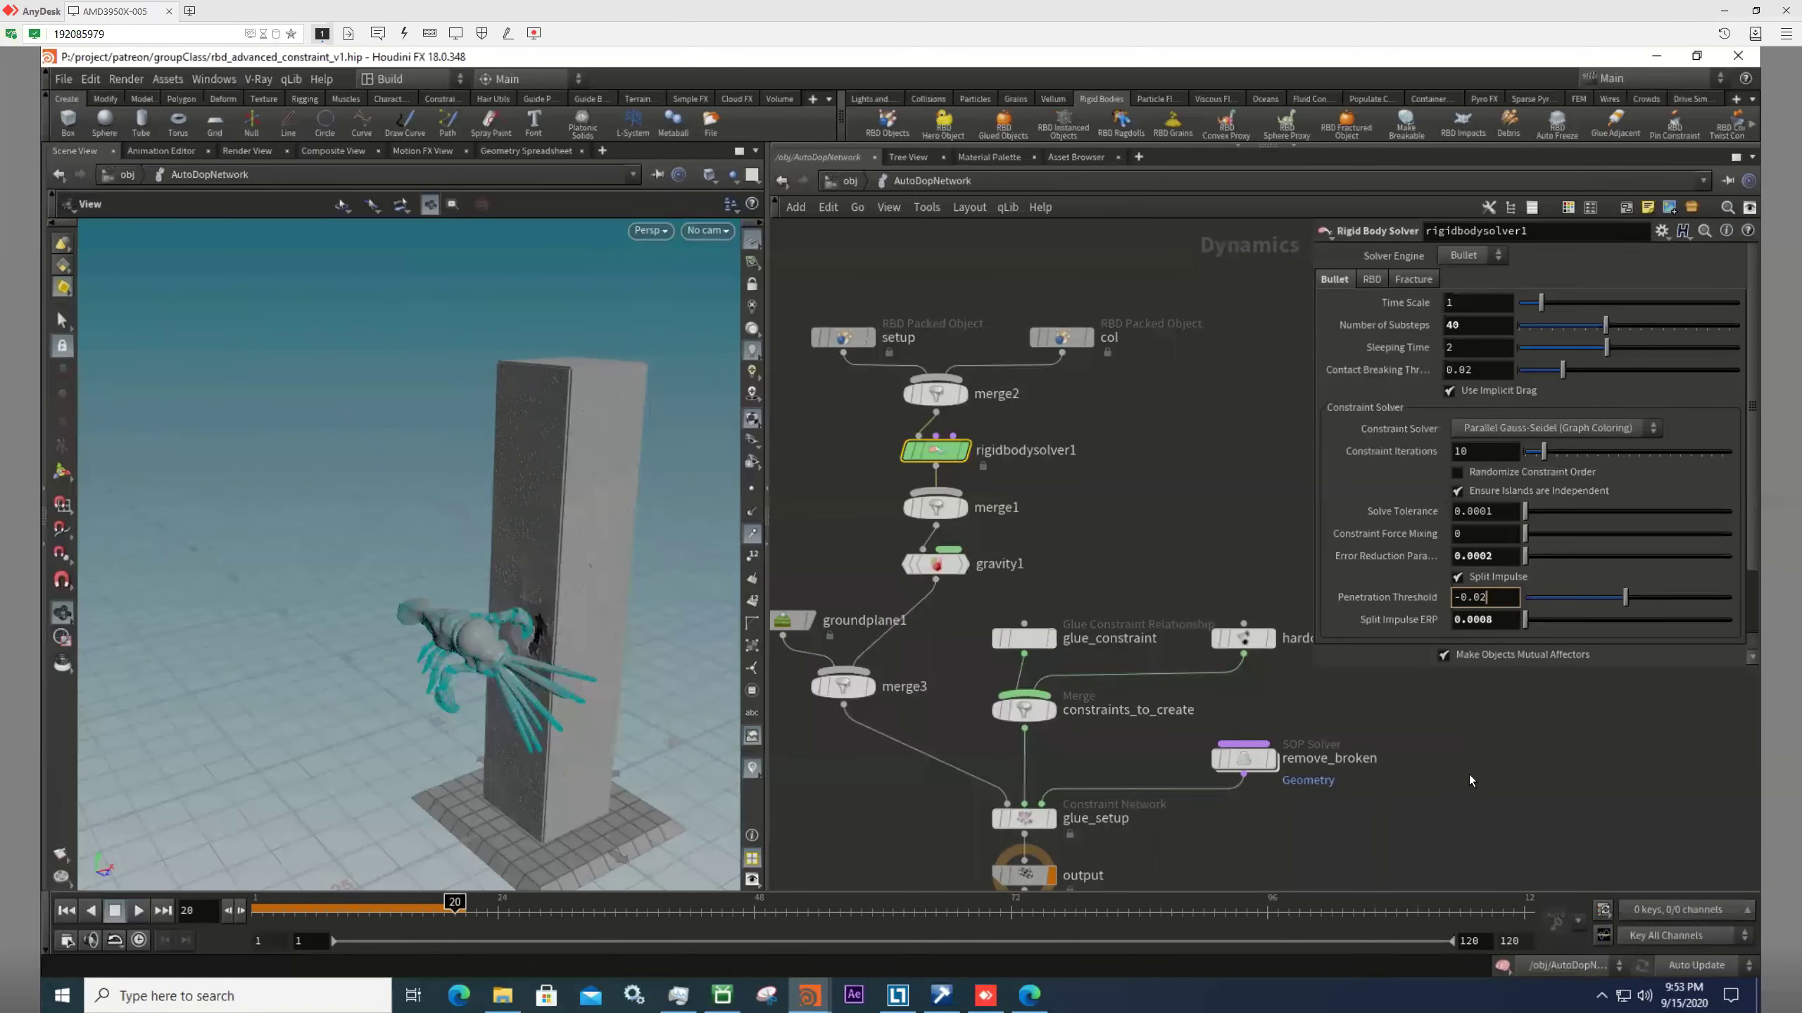
pyautogui.click(67, 913)
# Step: Play and stop the simulation, orbit to inspect the impact, and scrub back to frame 1
pyautogui.click(140, 912)
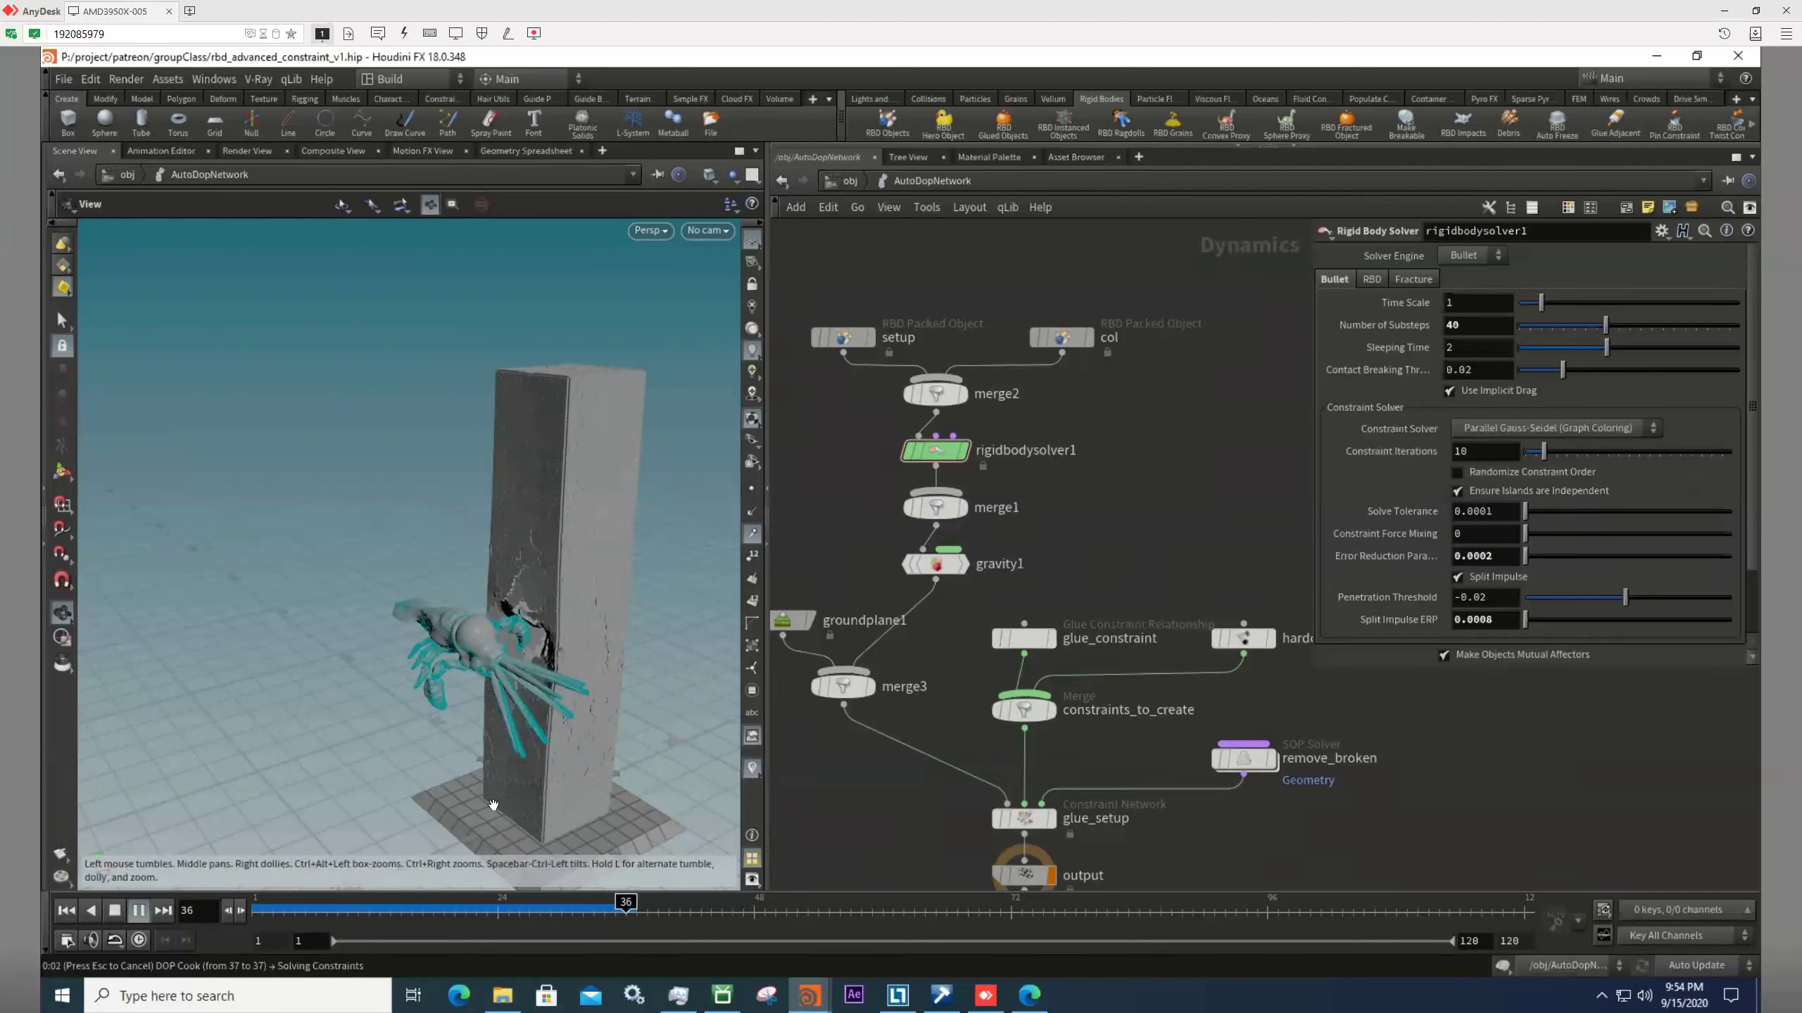
pyautogui.click(116, 916)
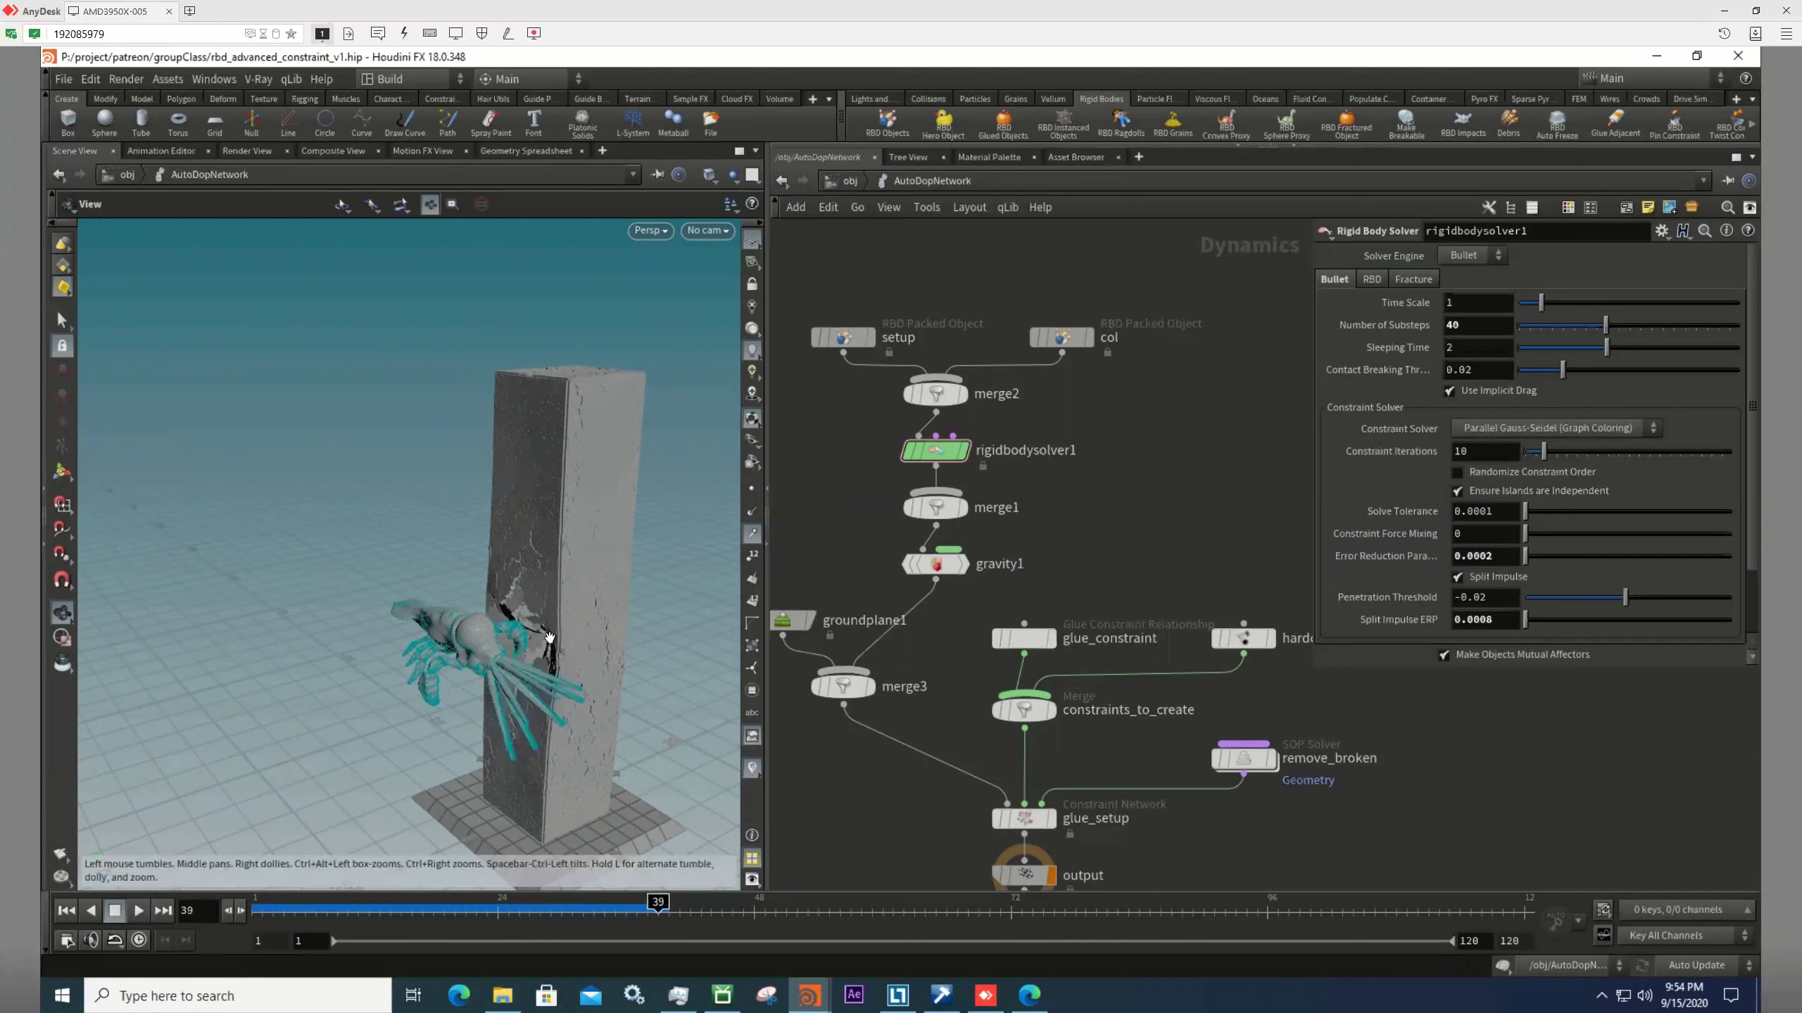
pyautogui.moveTo(540, 636); pyautogui.dragTo(696, 552)
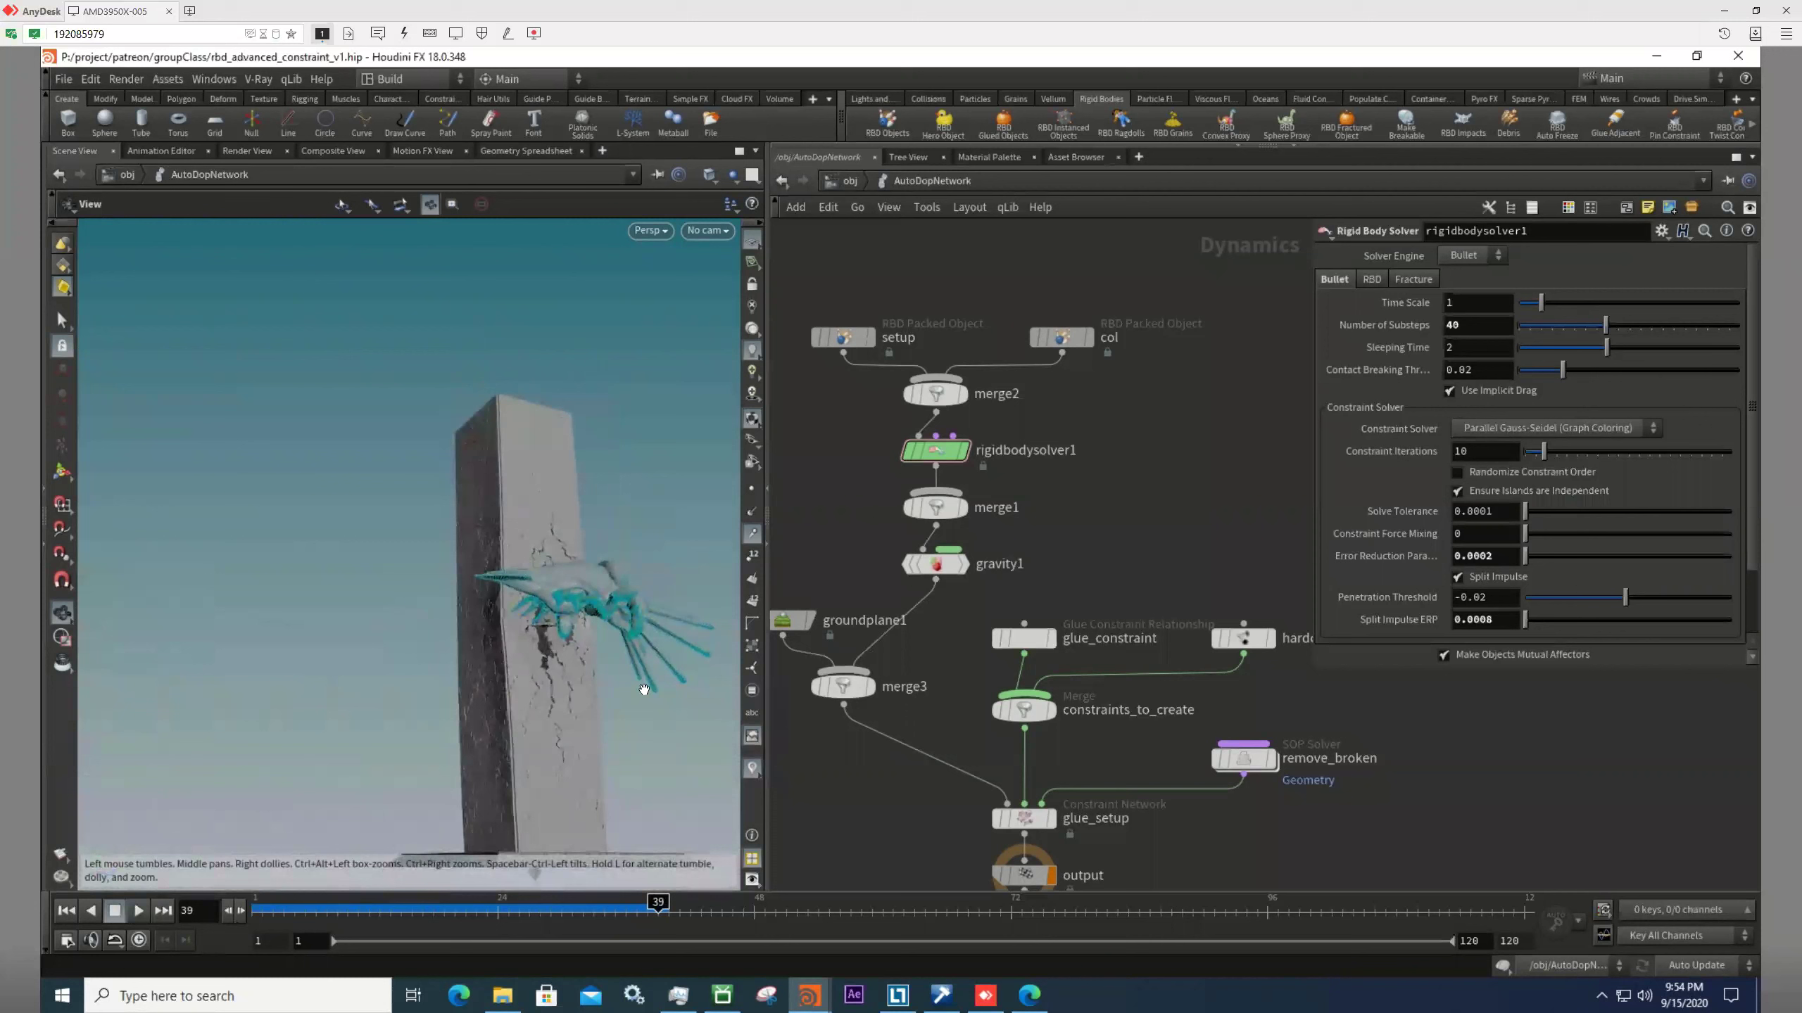
pyautogui.moveTo(376, 909); pyautogui.dragTo(602, 900)
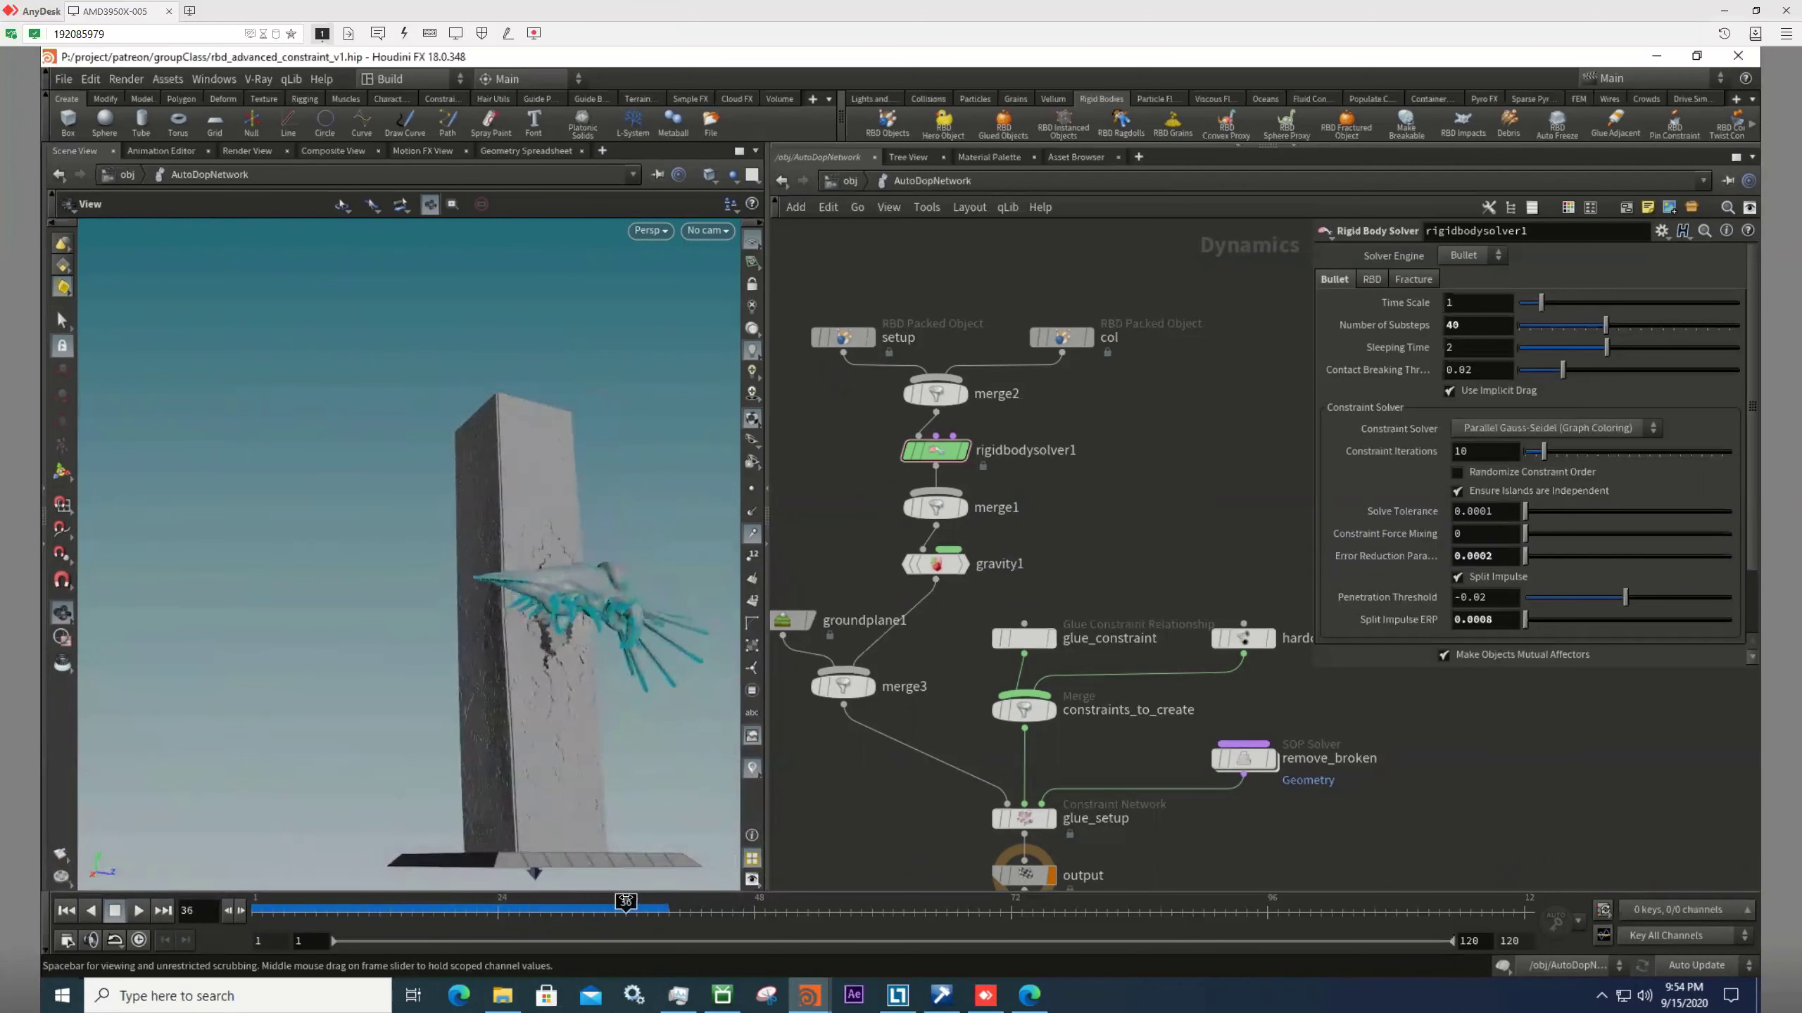
pyautogui.moveTo(602, 900); pyautogui.dragTo(257, 909)
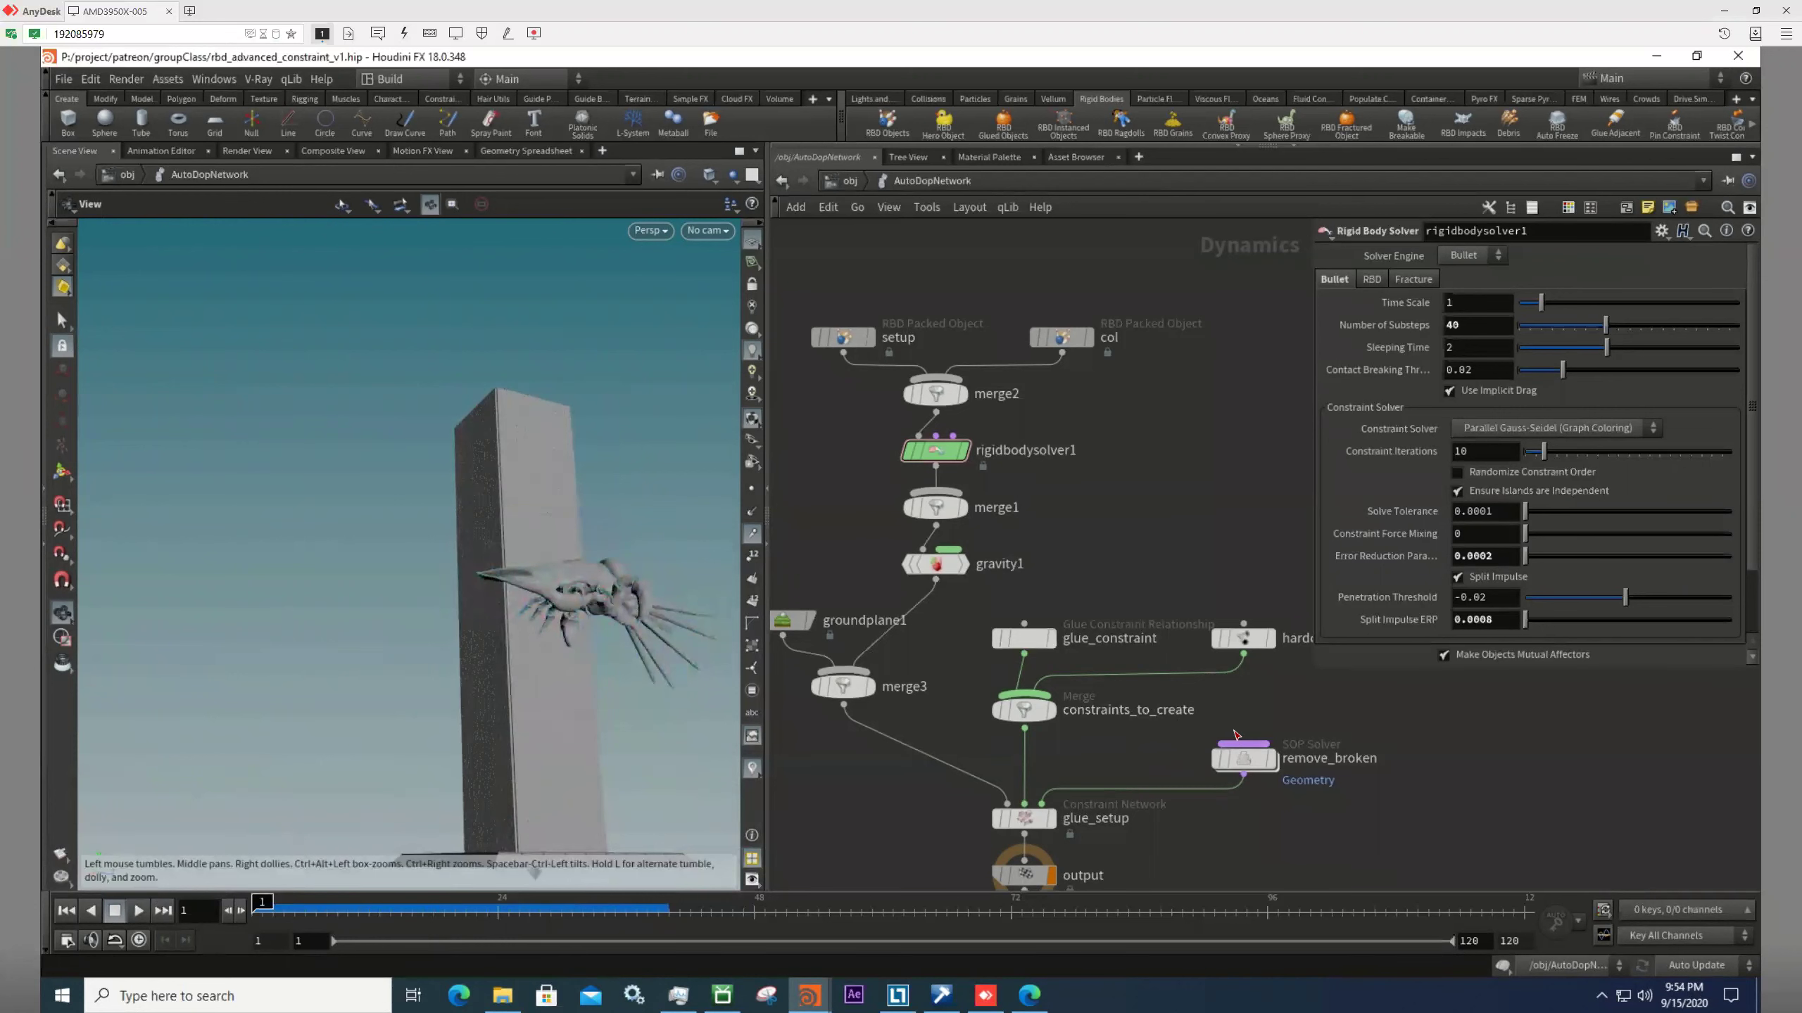
# Step: Inside remove_broken, duplicate the wrangle and place it beside relationship_geometry
pyautogui.doubleClick(1244, 758)
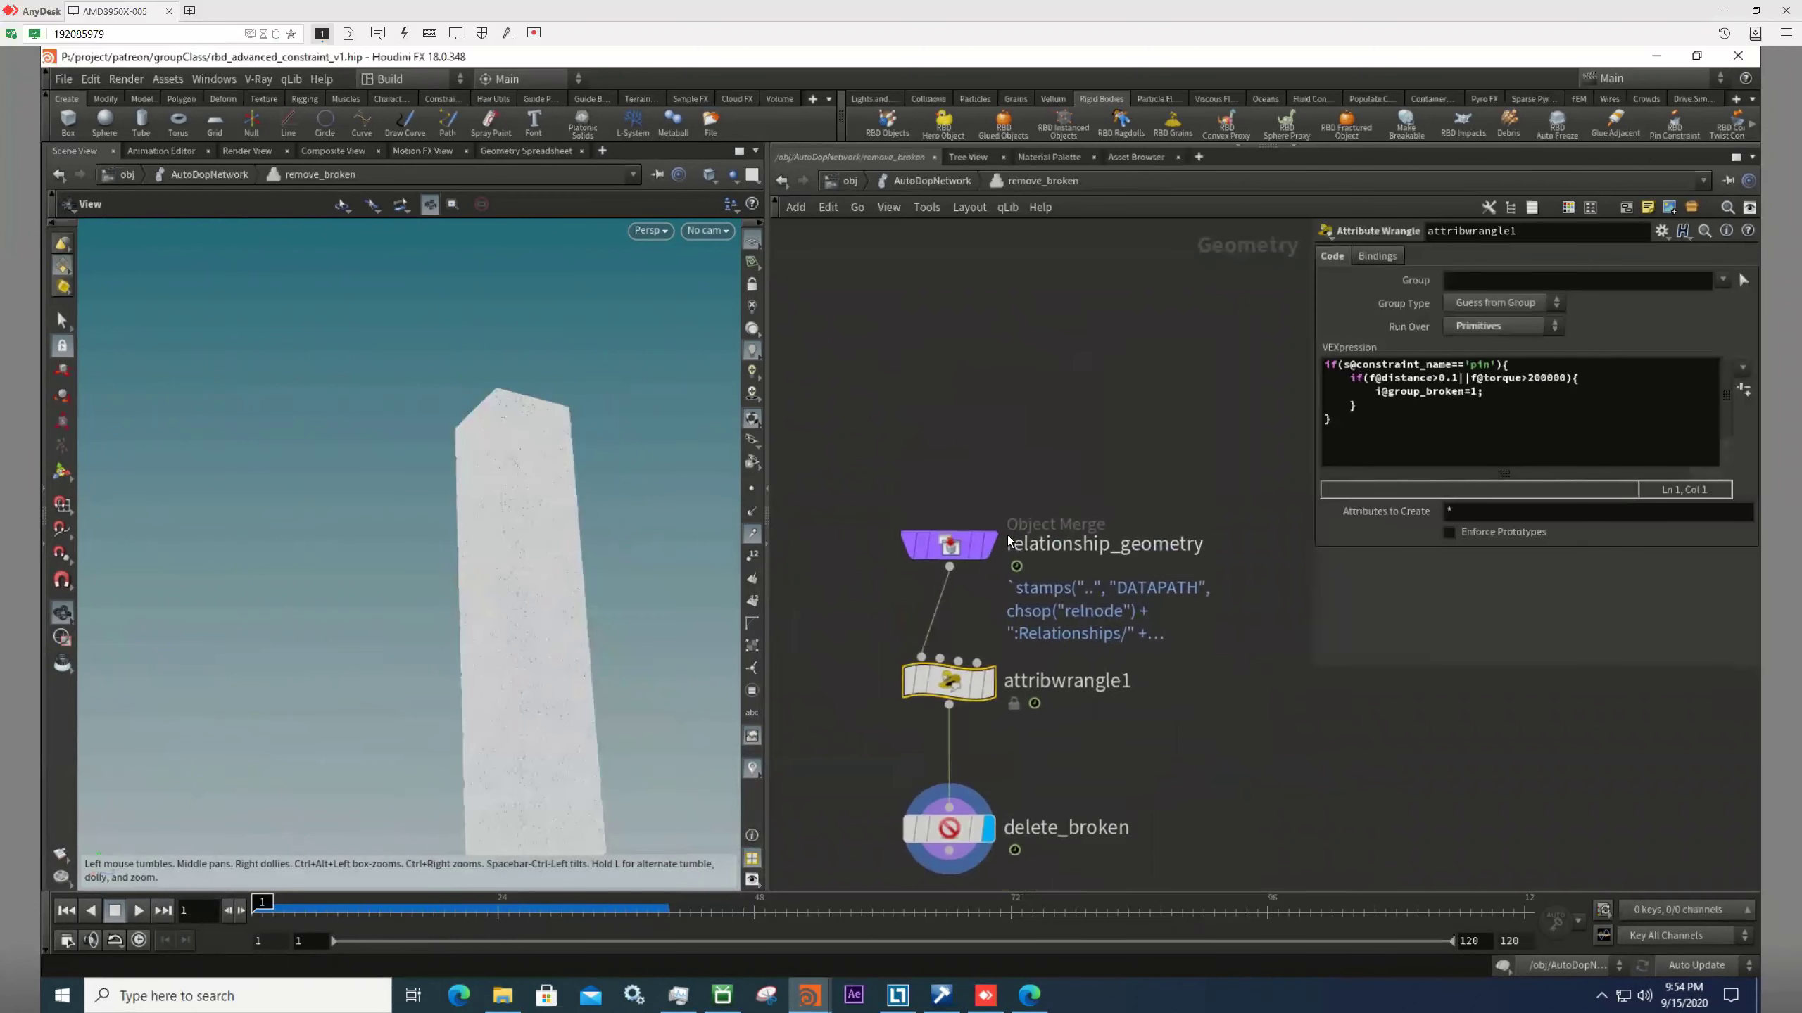
pyautogui.moveTo(948, 544); pyautogui.dragTo(949, 383)
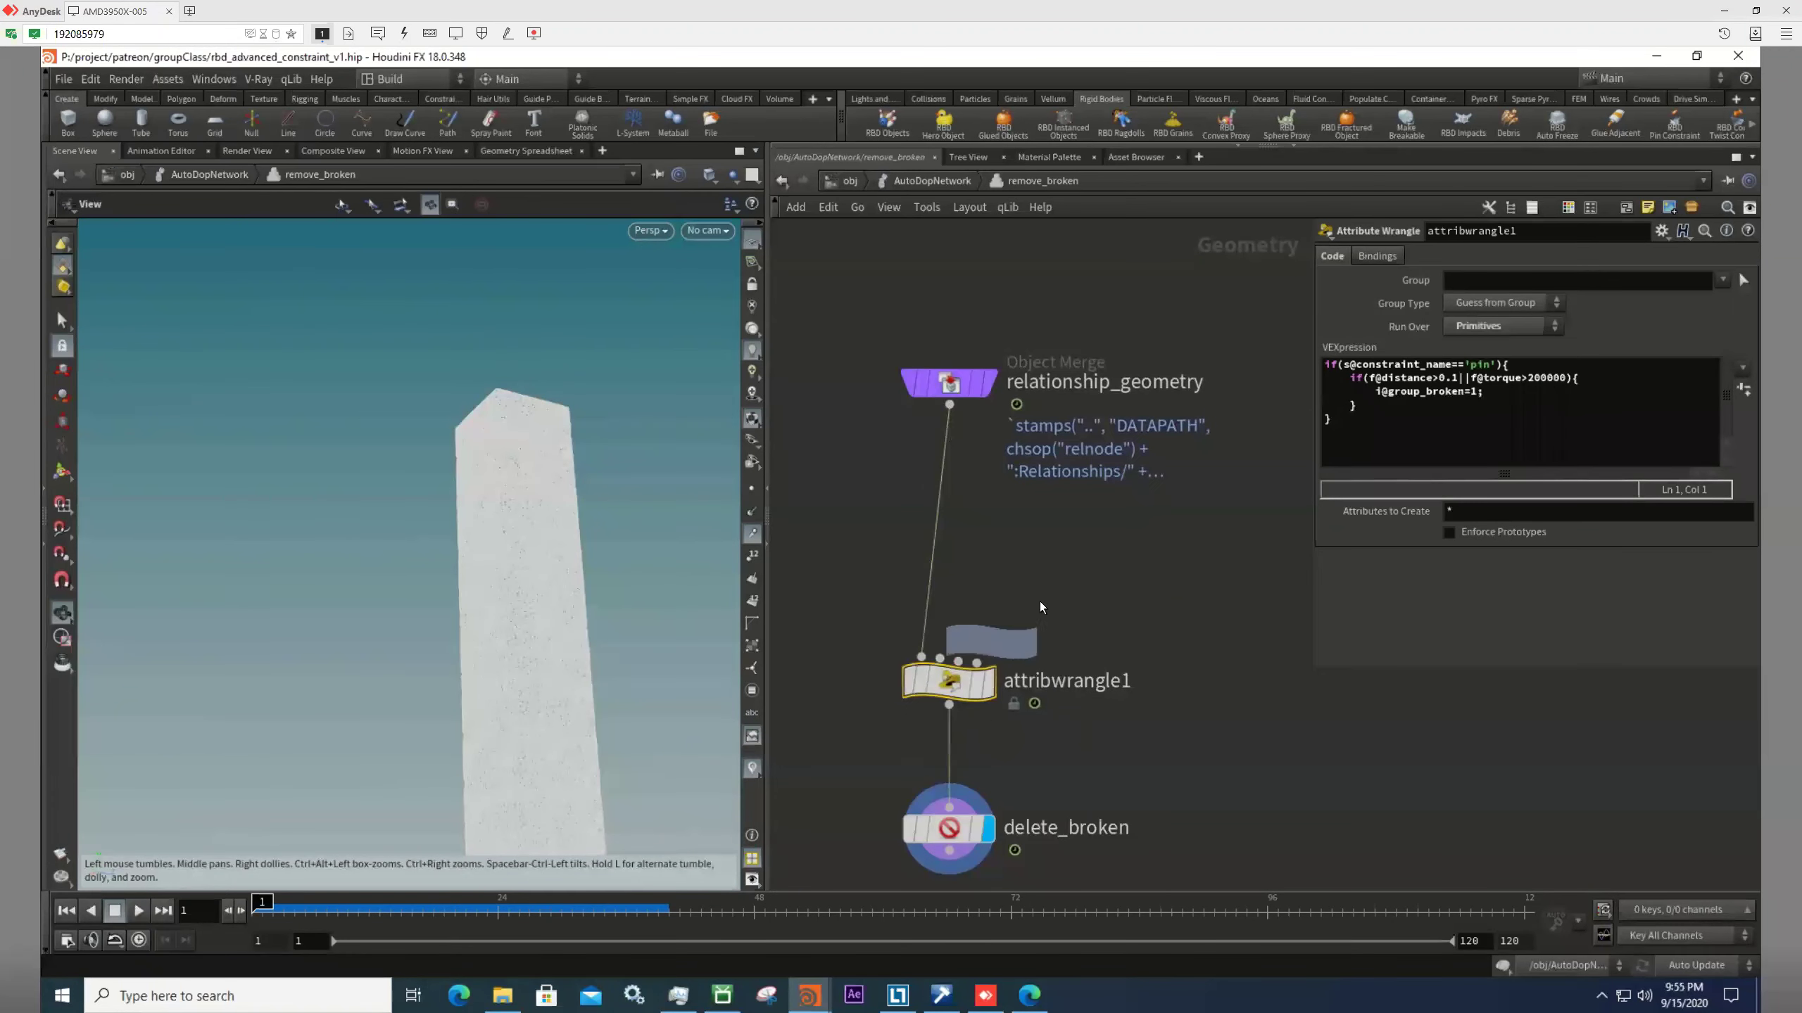
pyautogui.click(1360, 716)
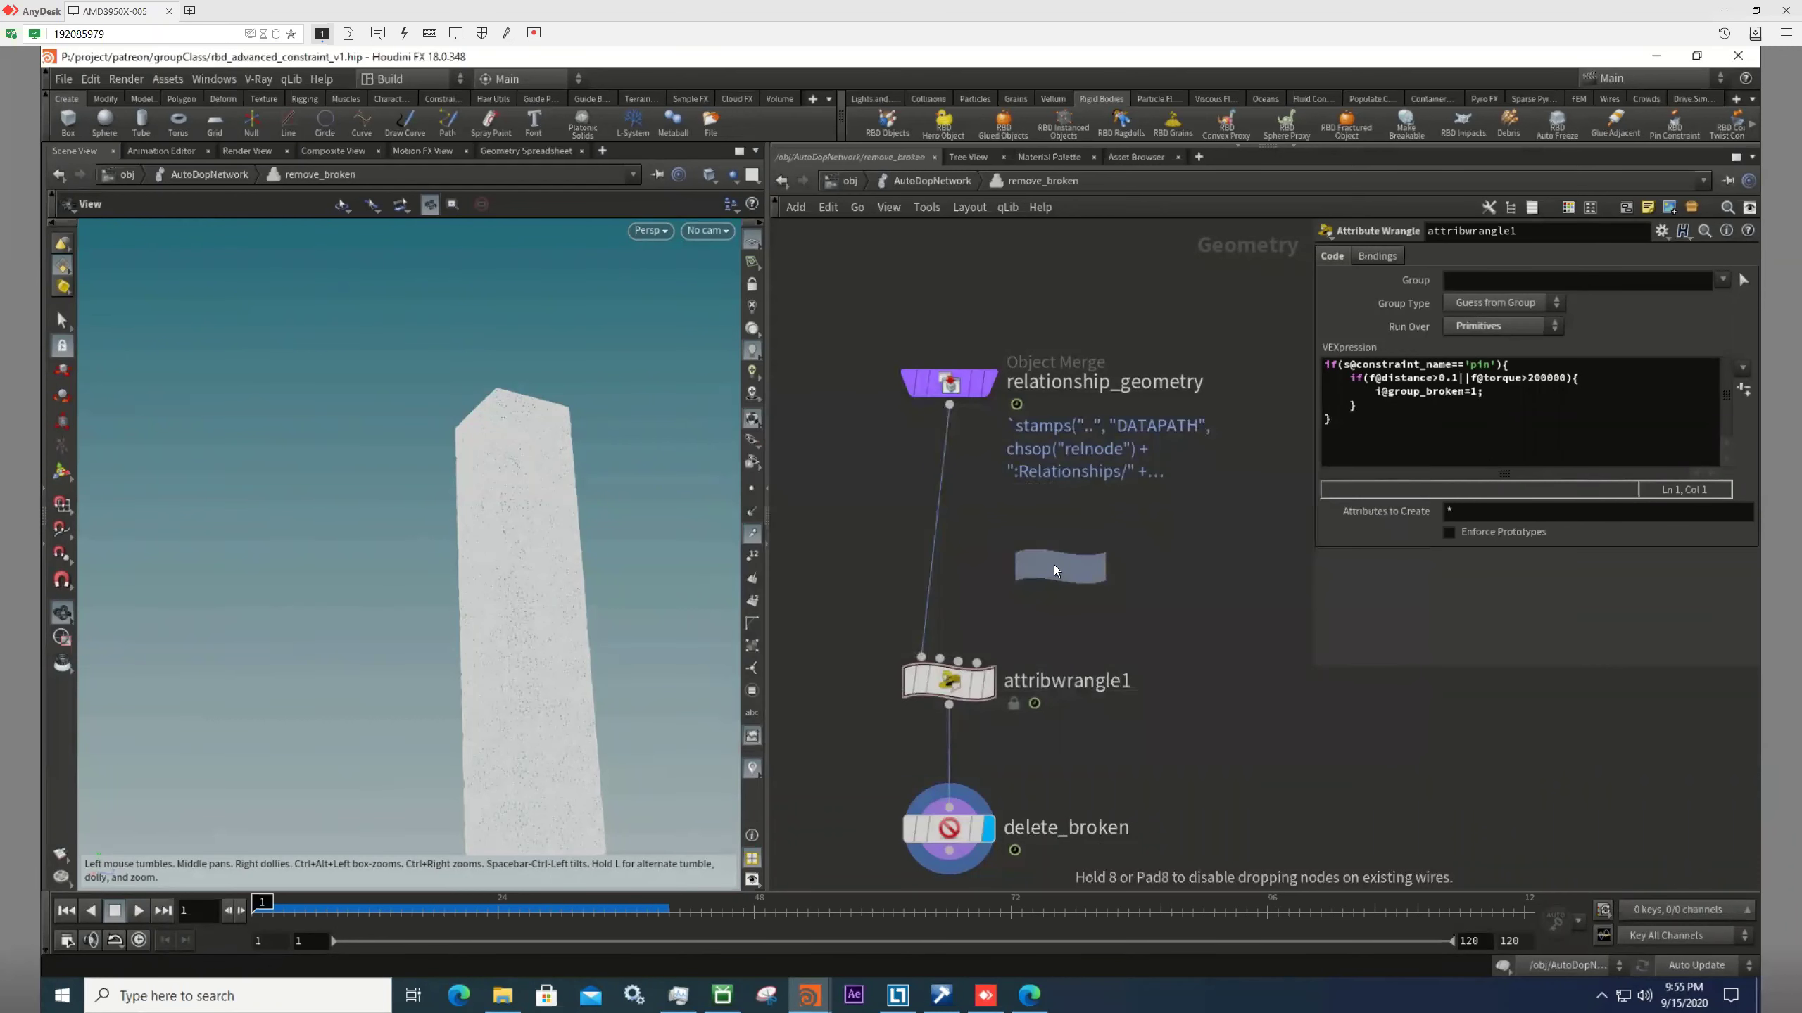
pyautogui.click(1053, 565)
pyautogui.moveTo(1106, 764); pyautogui.dragTo(1105, 563)
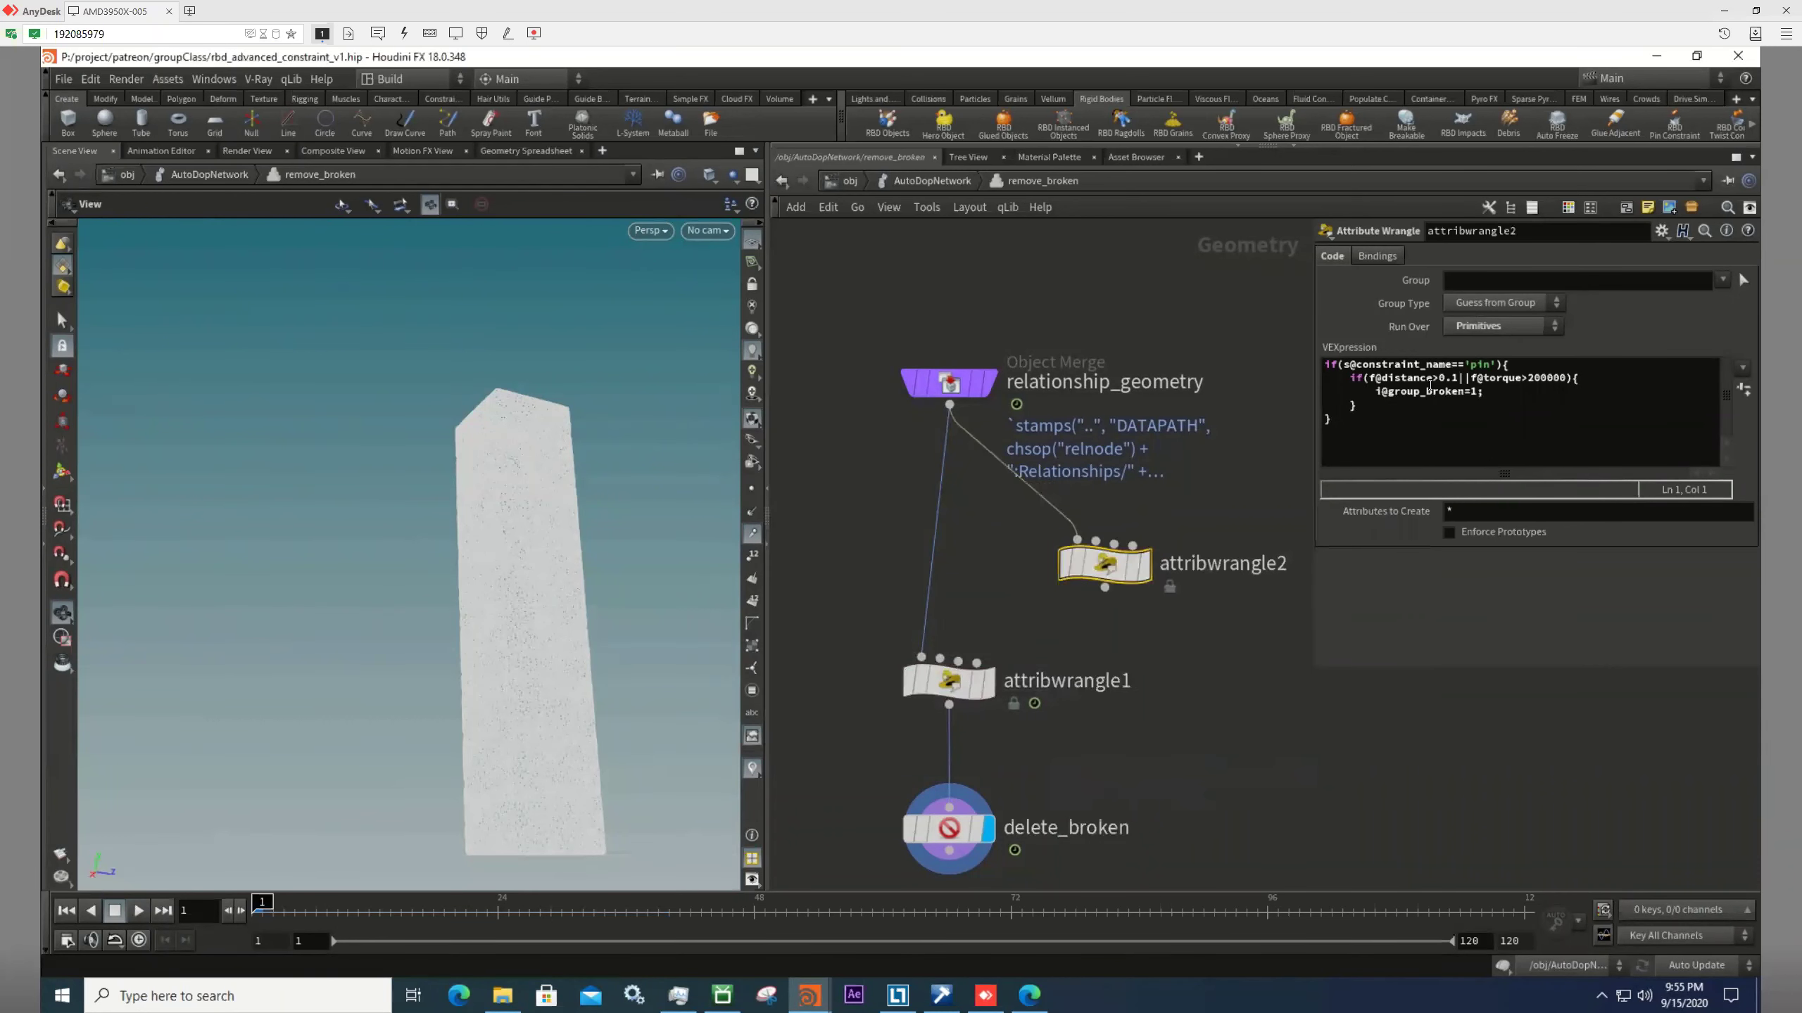
# Step: Change the new wrangle's condition to test for Glue and delete the distance and torque test
pyautogui.doubleClick(1473, 365)
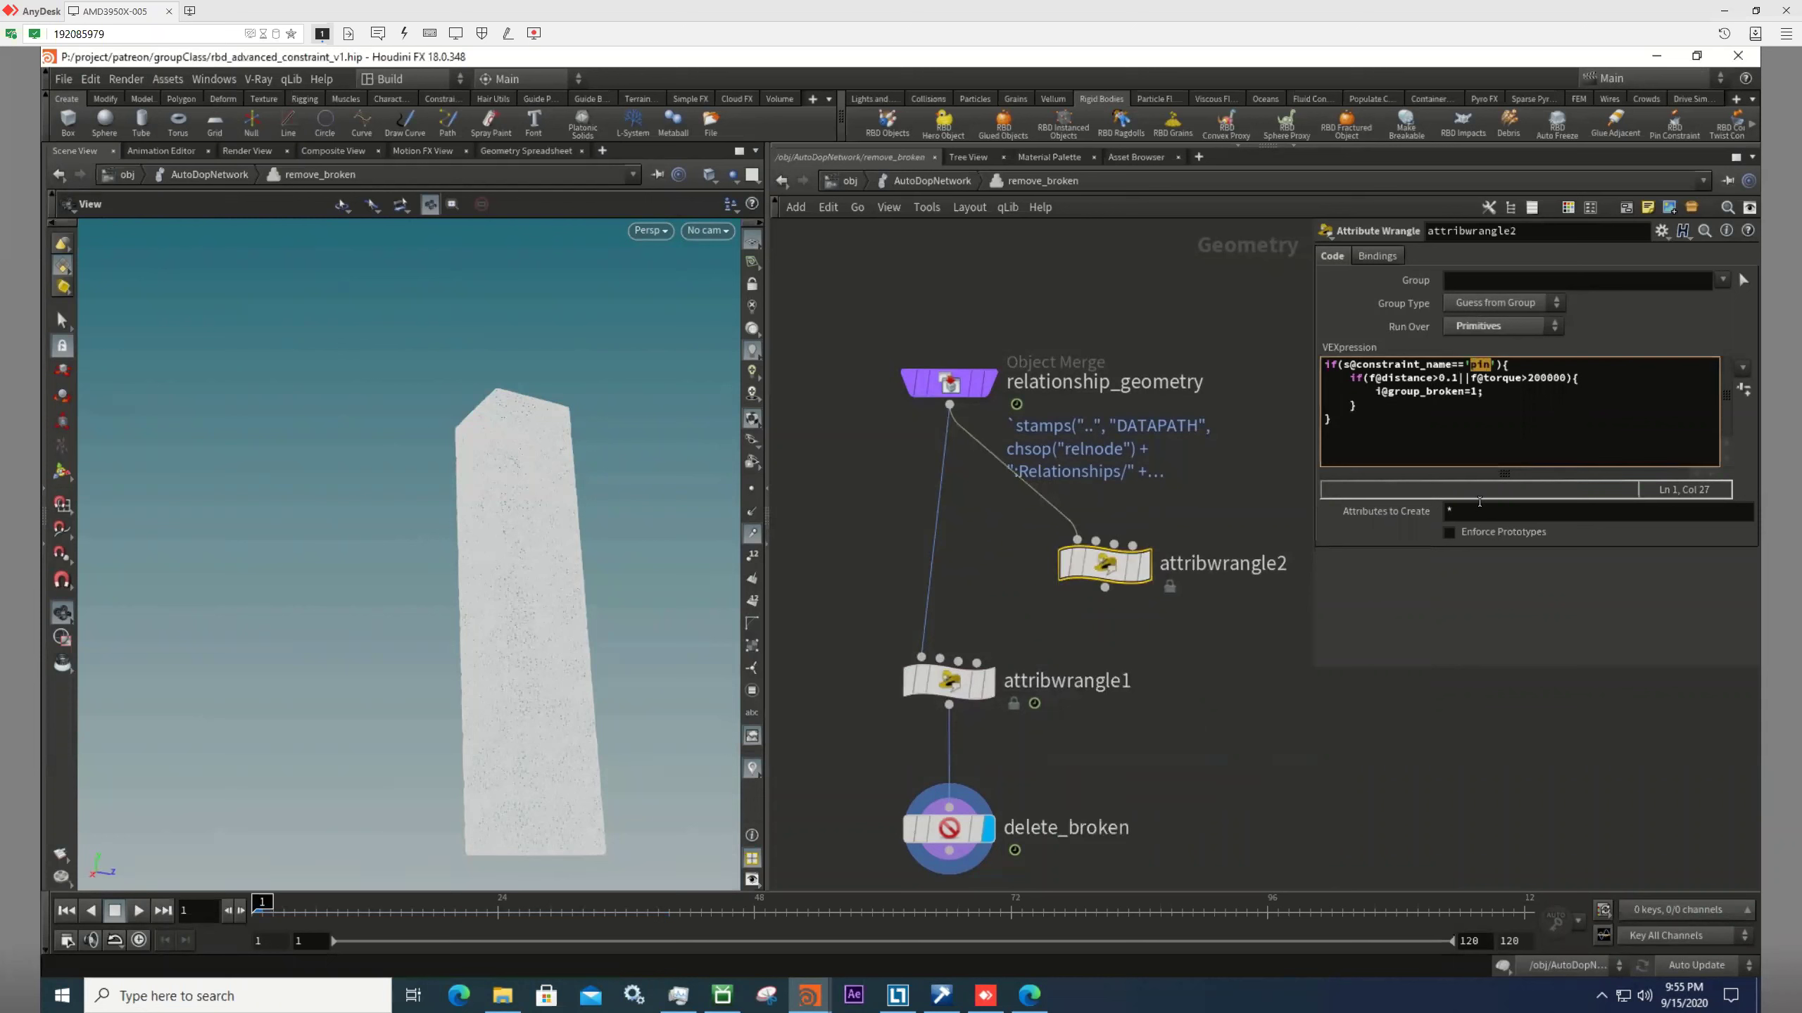
pyautogui.write('Glue')
pyautogui.press('Down')
pyautogui.press('Up')
pyautogui.press('Left')
pyautogui.press('Left')
pyautogui.press('Left')
pyautogui.hotkey('shift', 'Right')
pyautogui.hotkey('shift', 'Right')
pyautogui.hotkey('shift', 'Right')
pyautogui.hotkey('shift', 'Right')
pyautogui.hotkey('shift', 'Right')
pyautogui.hotkey('shift', 'Right')
pyautogui.hotkey('shift', 'Right')
pyautogui.hotkey('shift', 'Right')
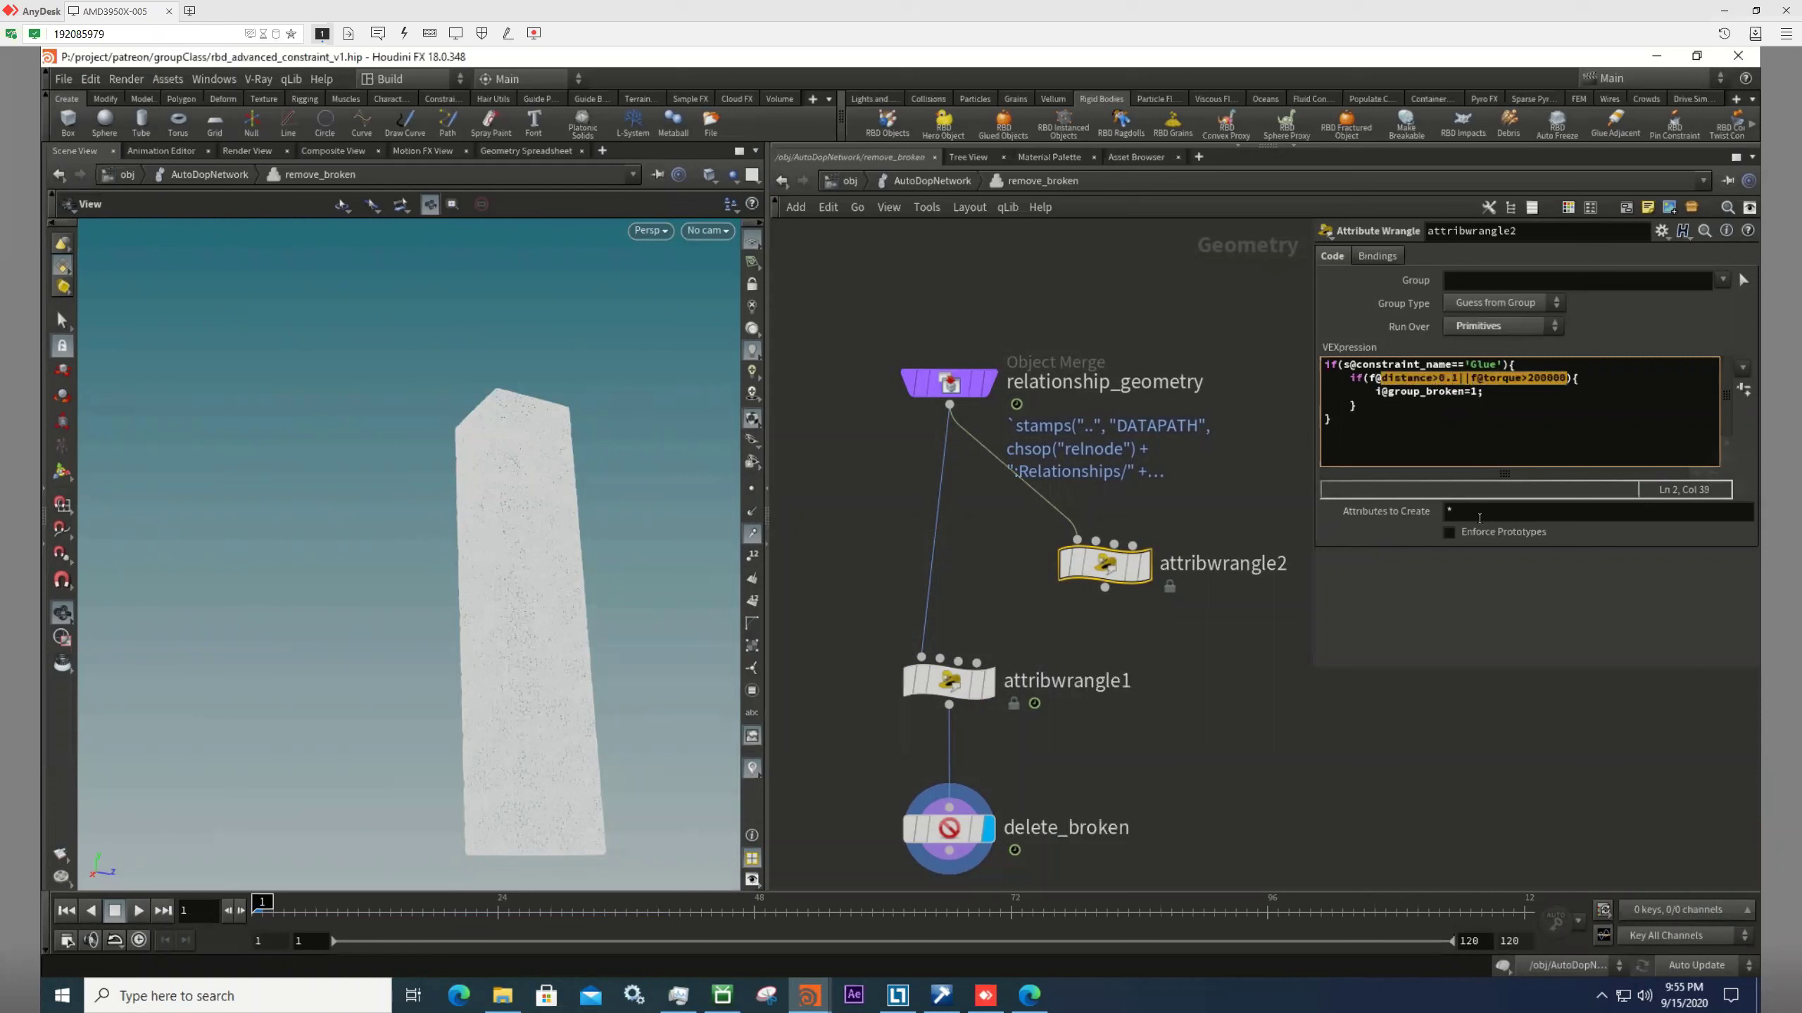
pyautogui.press('BackSpace')
# Step: Add an f@impact>100 condition that sets s@constraint_name to 'pin'
pyautogui.write('imapck')
pyautogui.press('BackSpace')
pyautogui.write('t')
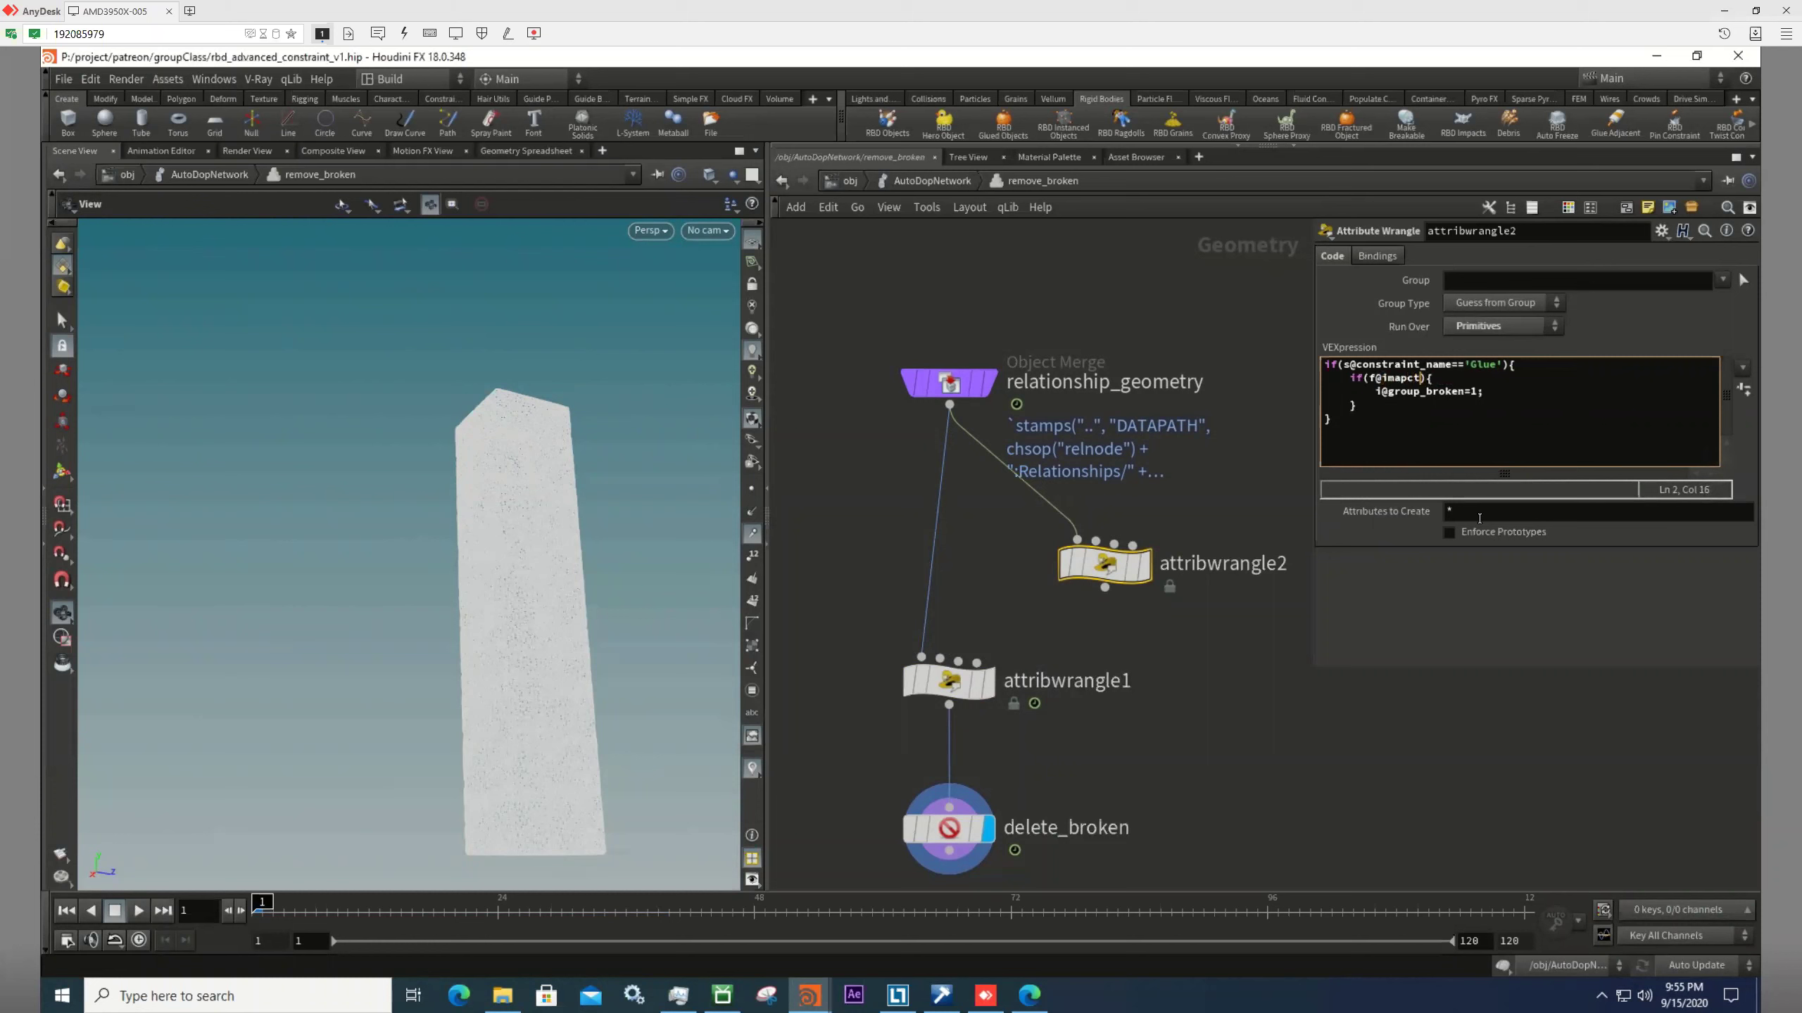
pyautogui.press('BackSpace')
pyautogui.press('Right')
pyautogui.write('act')
pyautogui.write('>')
pyautogui.write('100')
pyautogui.moveTo(1343, 363)
pyautogui.mouseDown()
pyautogui.moveTo(1463, 364)
pyautogui.moveTo(1377, 394)
pyautogui.mouseUp()
pyautogui.write("'")
pyautogui.write("pin';")
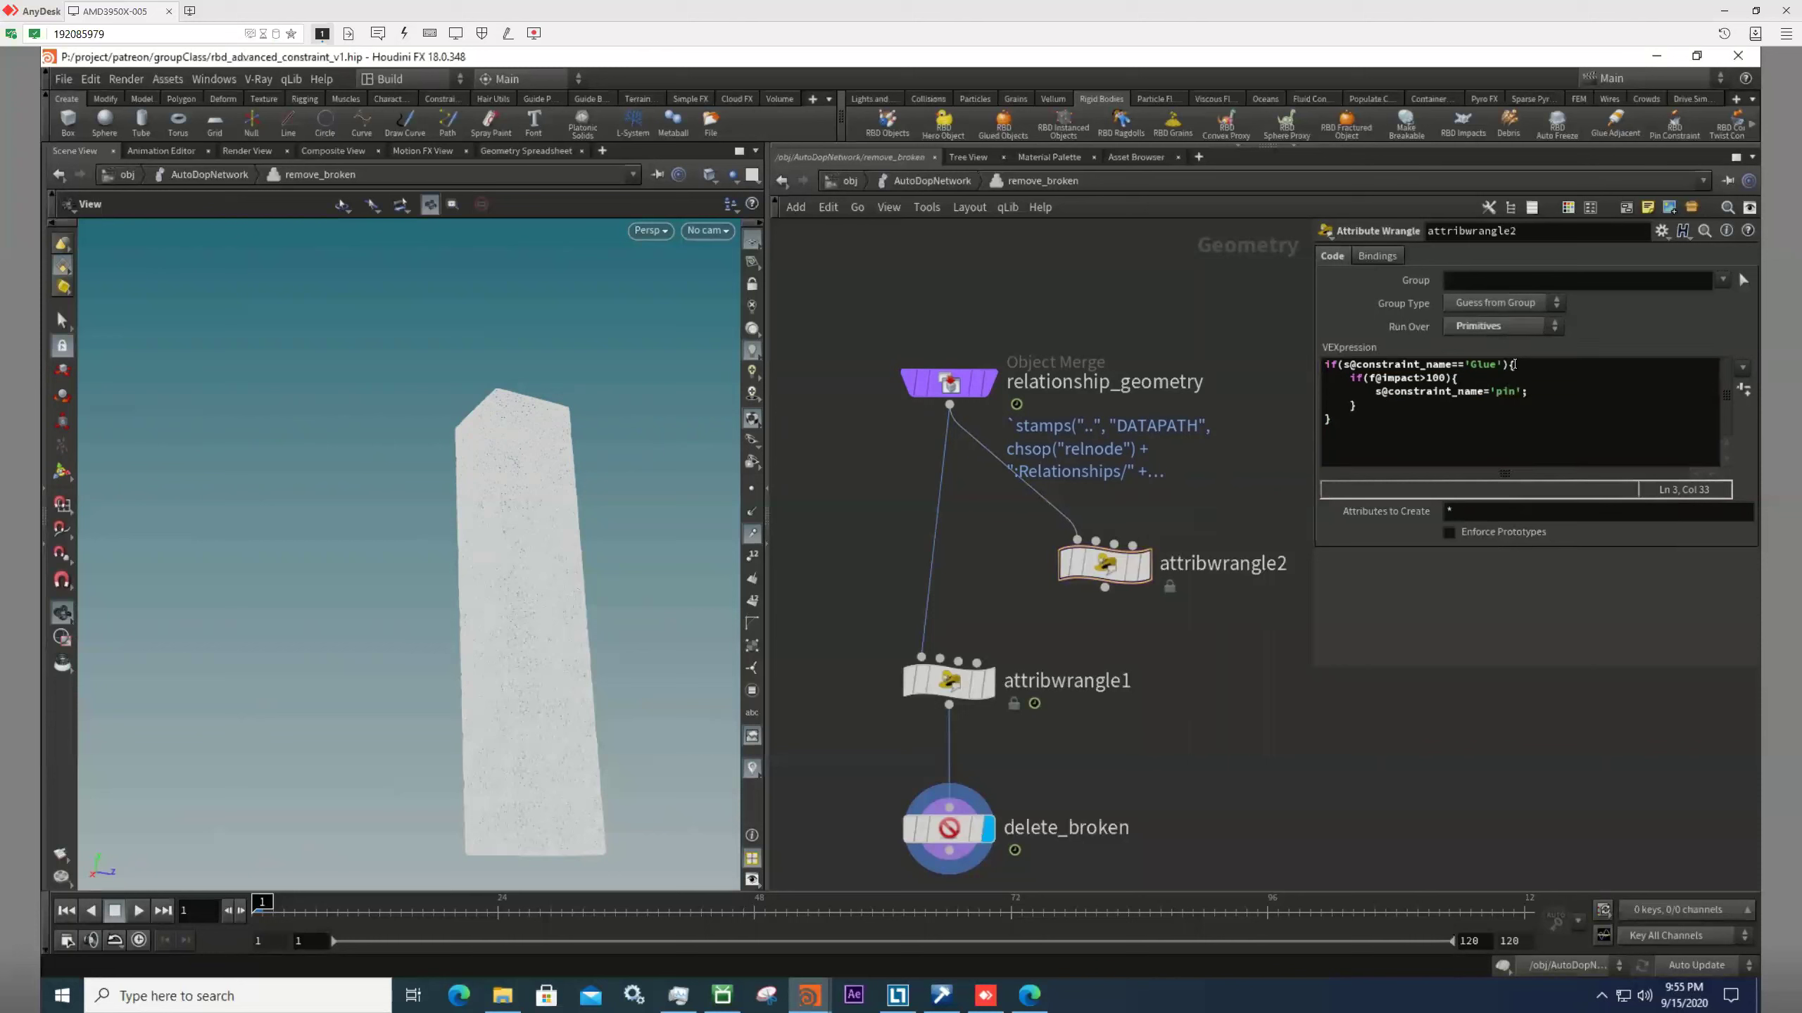
# Step: Wire the new wrangle's output into attribwrangle1
pyautogui.click(1104, 588)
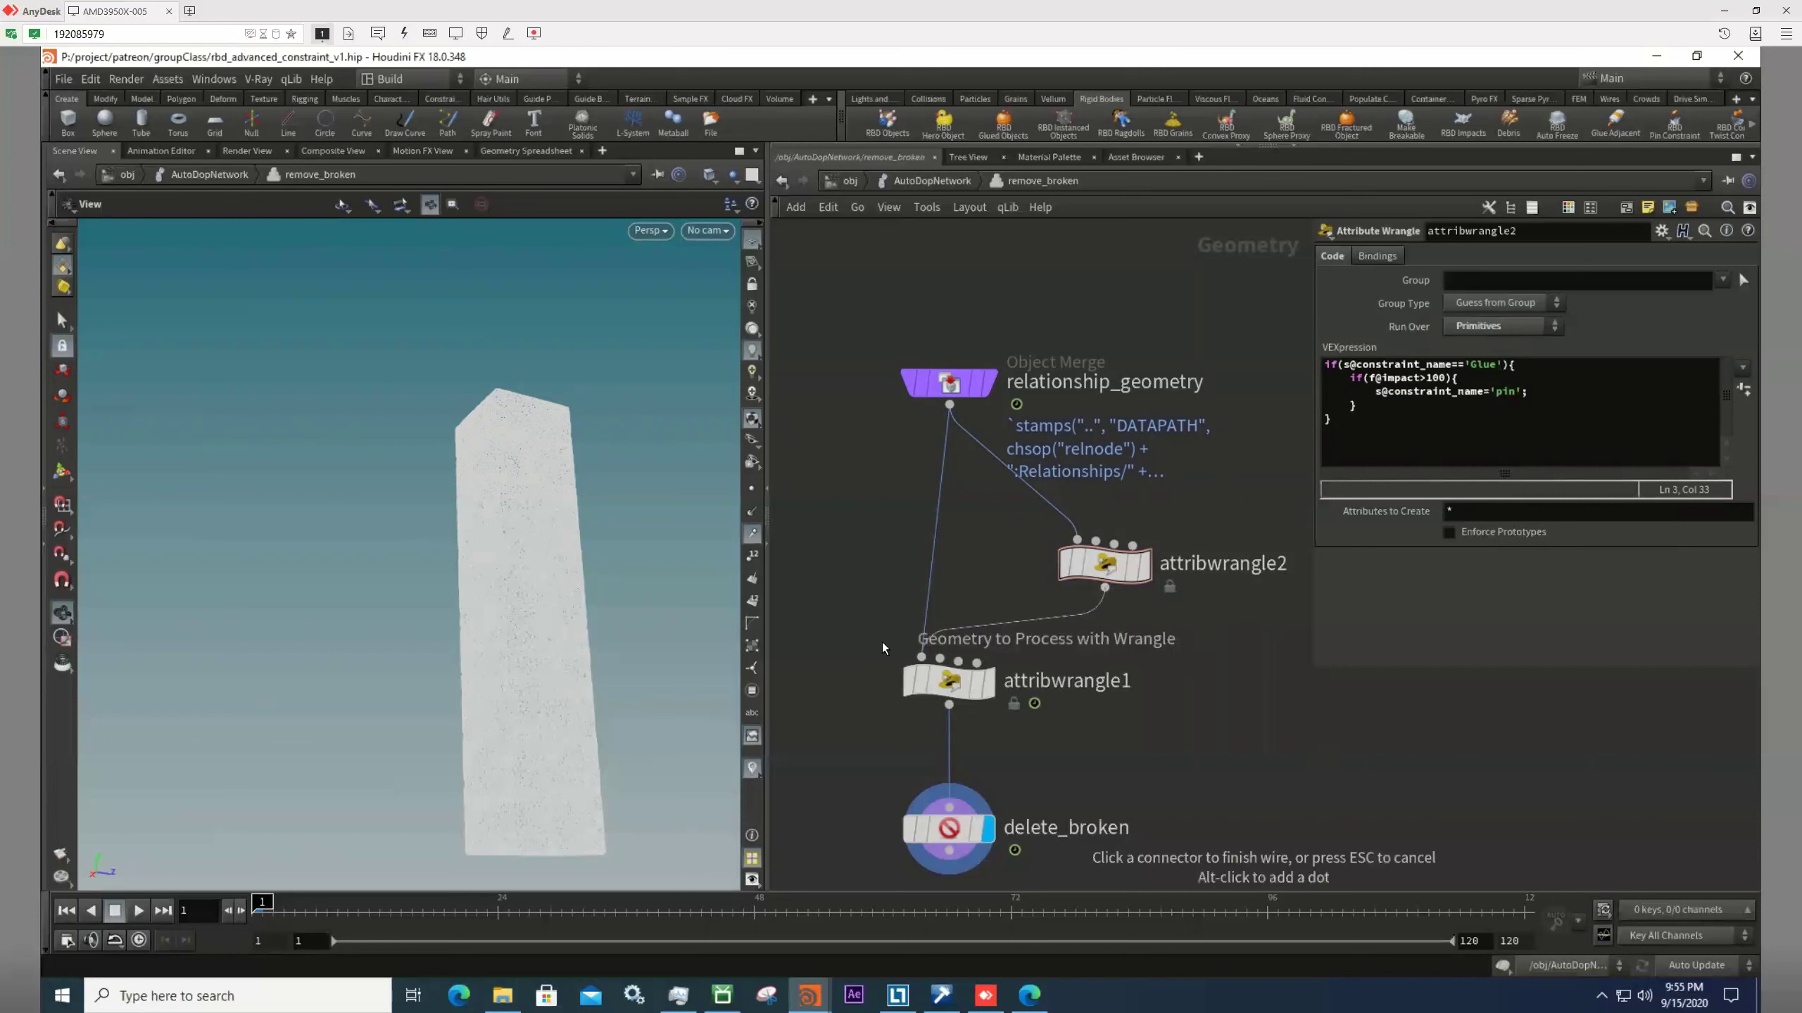
pyautogui.click(936, 678)
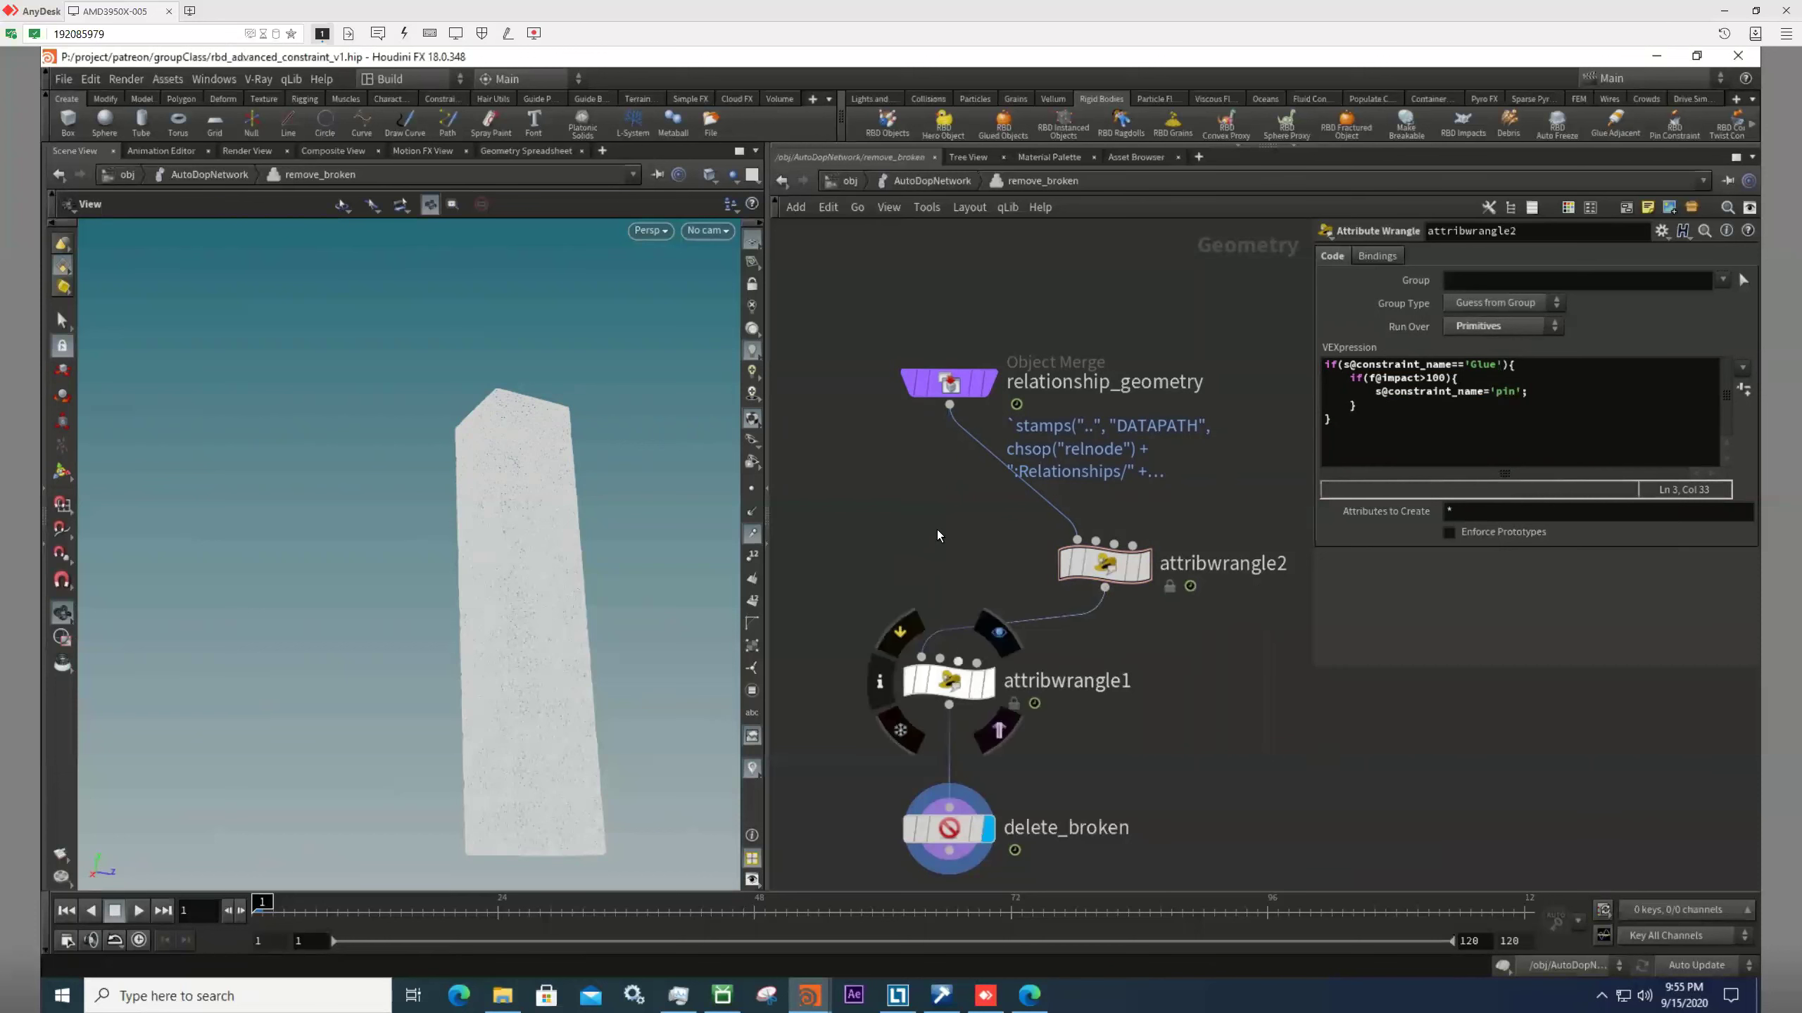
pyautogui.click(897, 624)
# Step: Back in AutoDopNetwork, play the glue-to-pin sim, orbit around the pillar, and rewind to frame 1
pyautogui.click(904, 182)
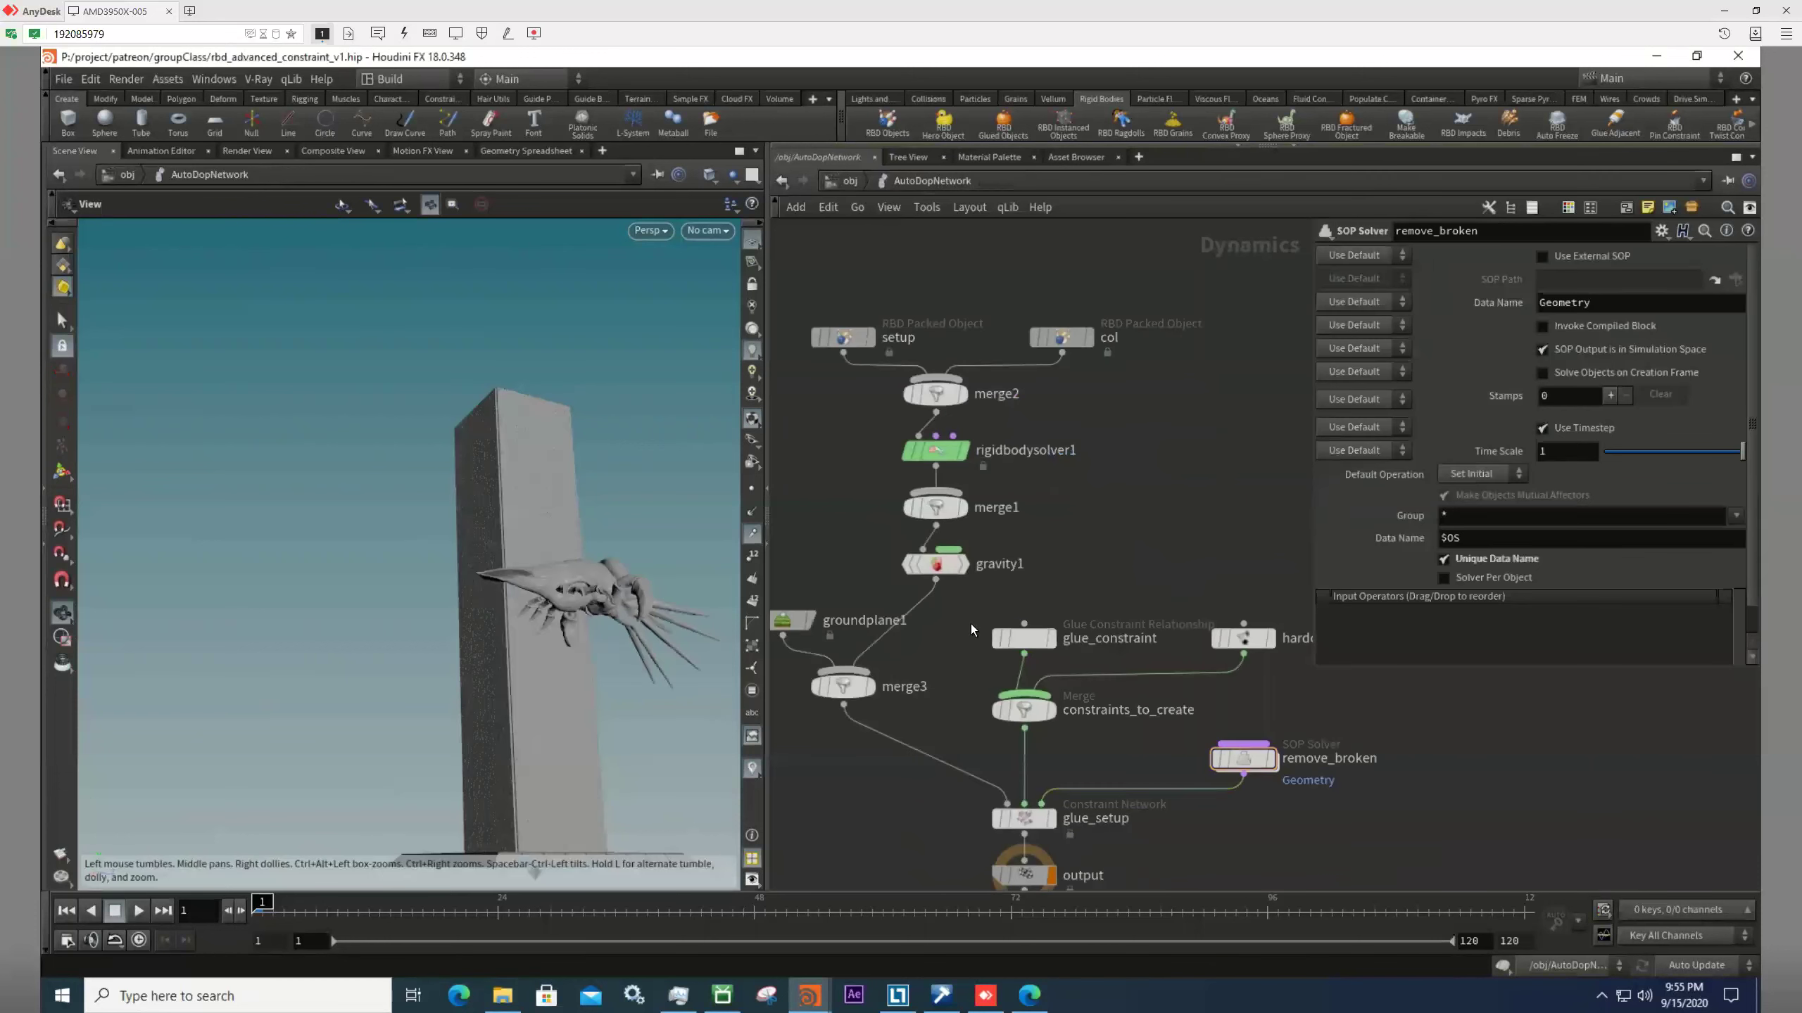
pyautogui.moveTo(396, 610)
pyautogui.mouseDown()
pyautogui.moveTo(467, 618)
pyautogui.moveTo(196, 872)
pyautogui.mouseUp()
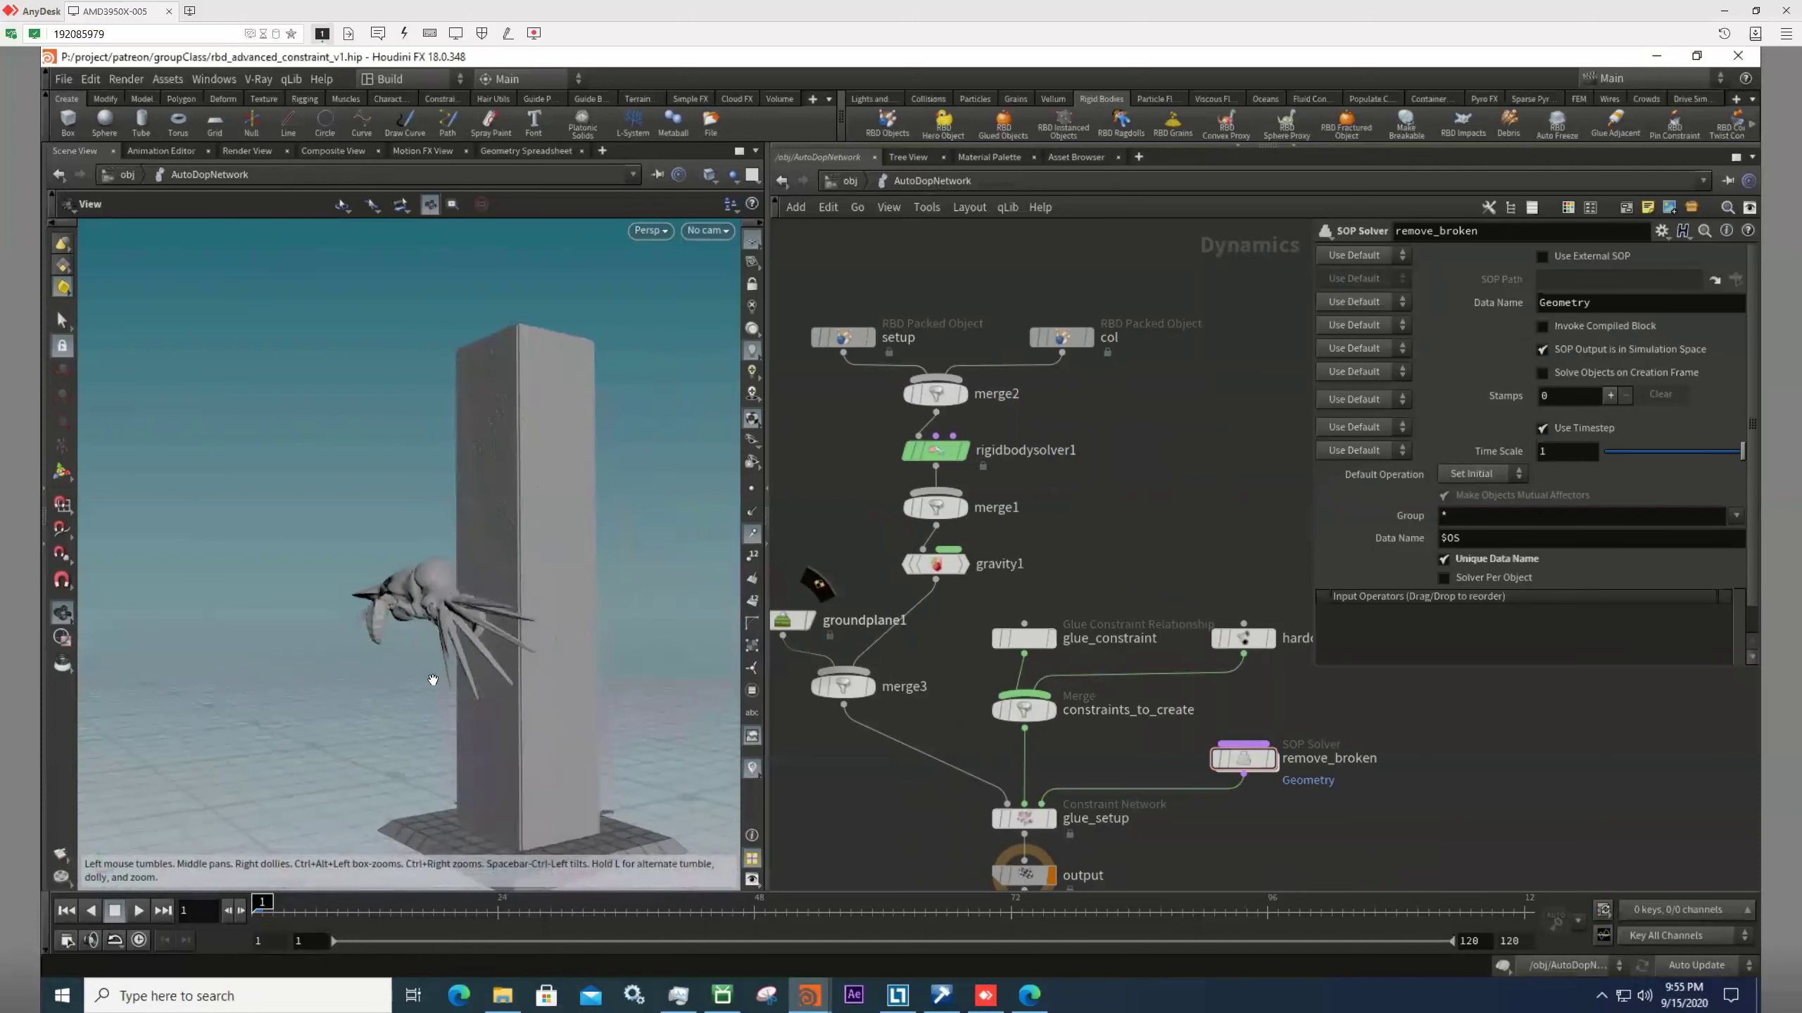
pyautogui.click(138, 911)
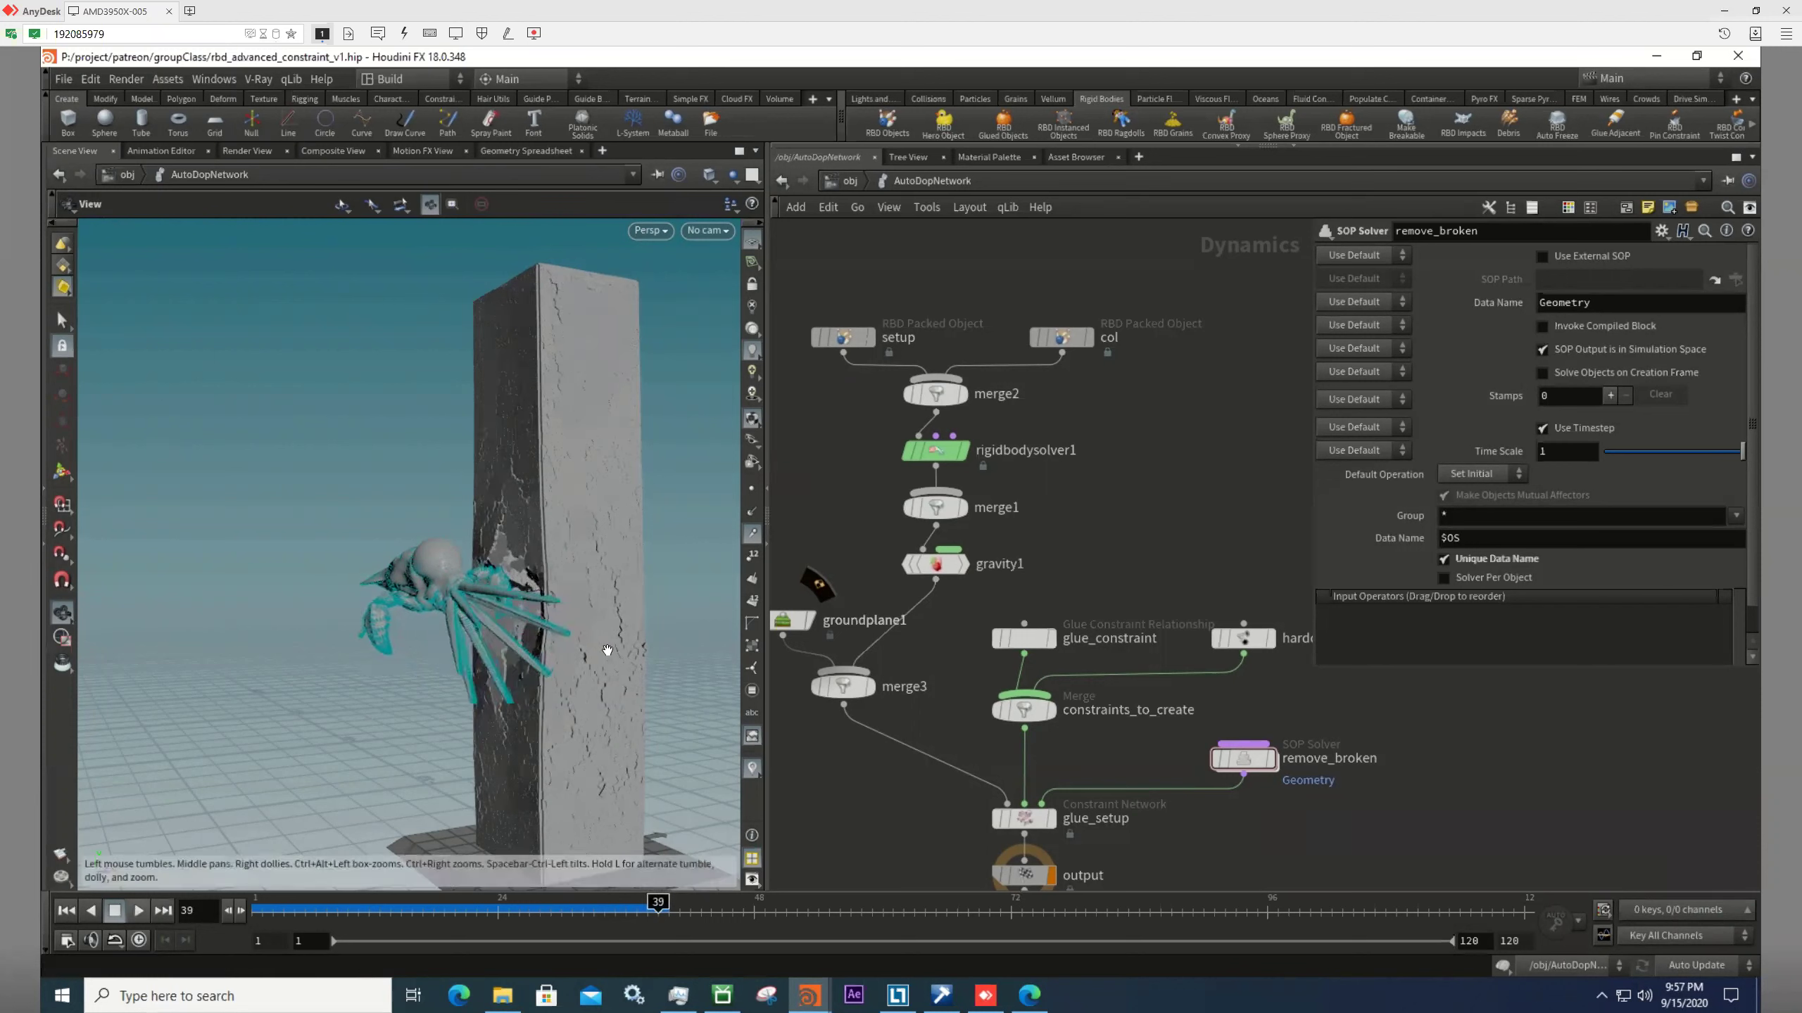
pyautogui.moveTo(564, 615)
pyautogui.mouseDown()
pyautogui.moveTo(623, 643)
pyautogui.moveTo(494, 681)
pyautogui.moveTo(523, 611)
pyautogui.moveTo(623, 587)
pyautogui.moveTo(635, 617)
pyautogui.moveTo(556, 670)
pyautogui.moveTo(632, 603)
pyautogui.moveTo(611, 564)
pyautogui.moveTo(460, 585)
pyautogui.moveTo(525, 624)
pyautogui.moveTo(775, 629)
pyautogui.moveTo(843, 701)
pyautogui.moveTo(780, 681)
pyautogui.moveTo(647, 716)
pyautogui.moveTo(635, 643)
pyautogui.moveTo(535, 430)
pyautogui.moveTo(538, 477)
pyautogui.moveTo(625, 491)
pyautogui.moveTo(532, 569)
pyautogui.mouseUp()
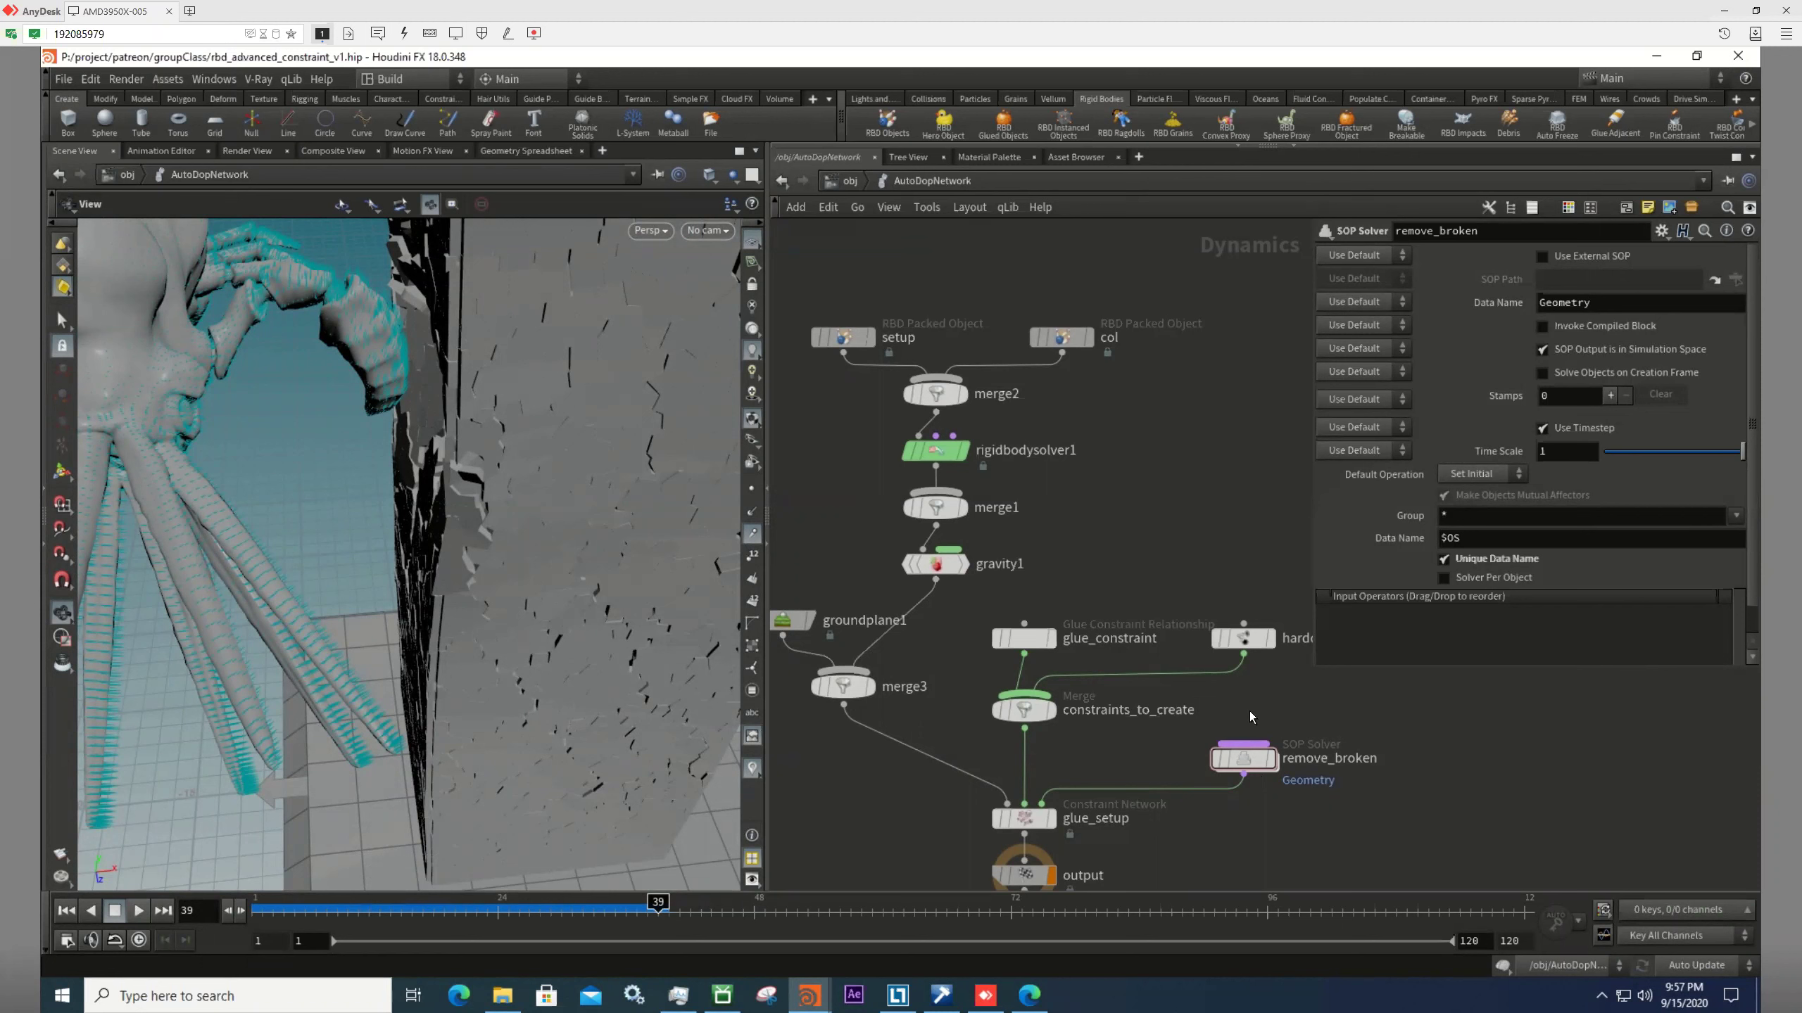
pyautogui.moveTo(615, 583)
pyautogui.mouseDown()
pyautogui.moveTo(553, 454)
pyautogui.moveTo(532, 490)
pyautogui.mouseUp()
pyautogui.moveTo(559, 468); pyautogui.dragTo(519, 691, button='middle')
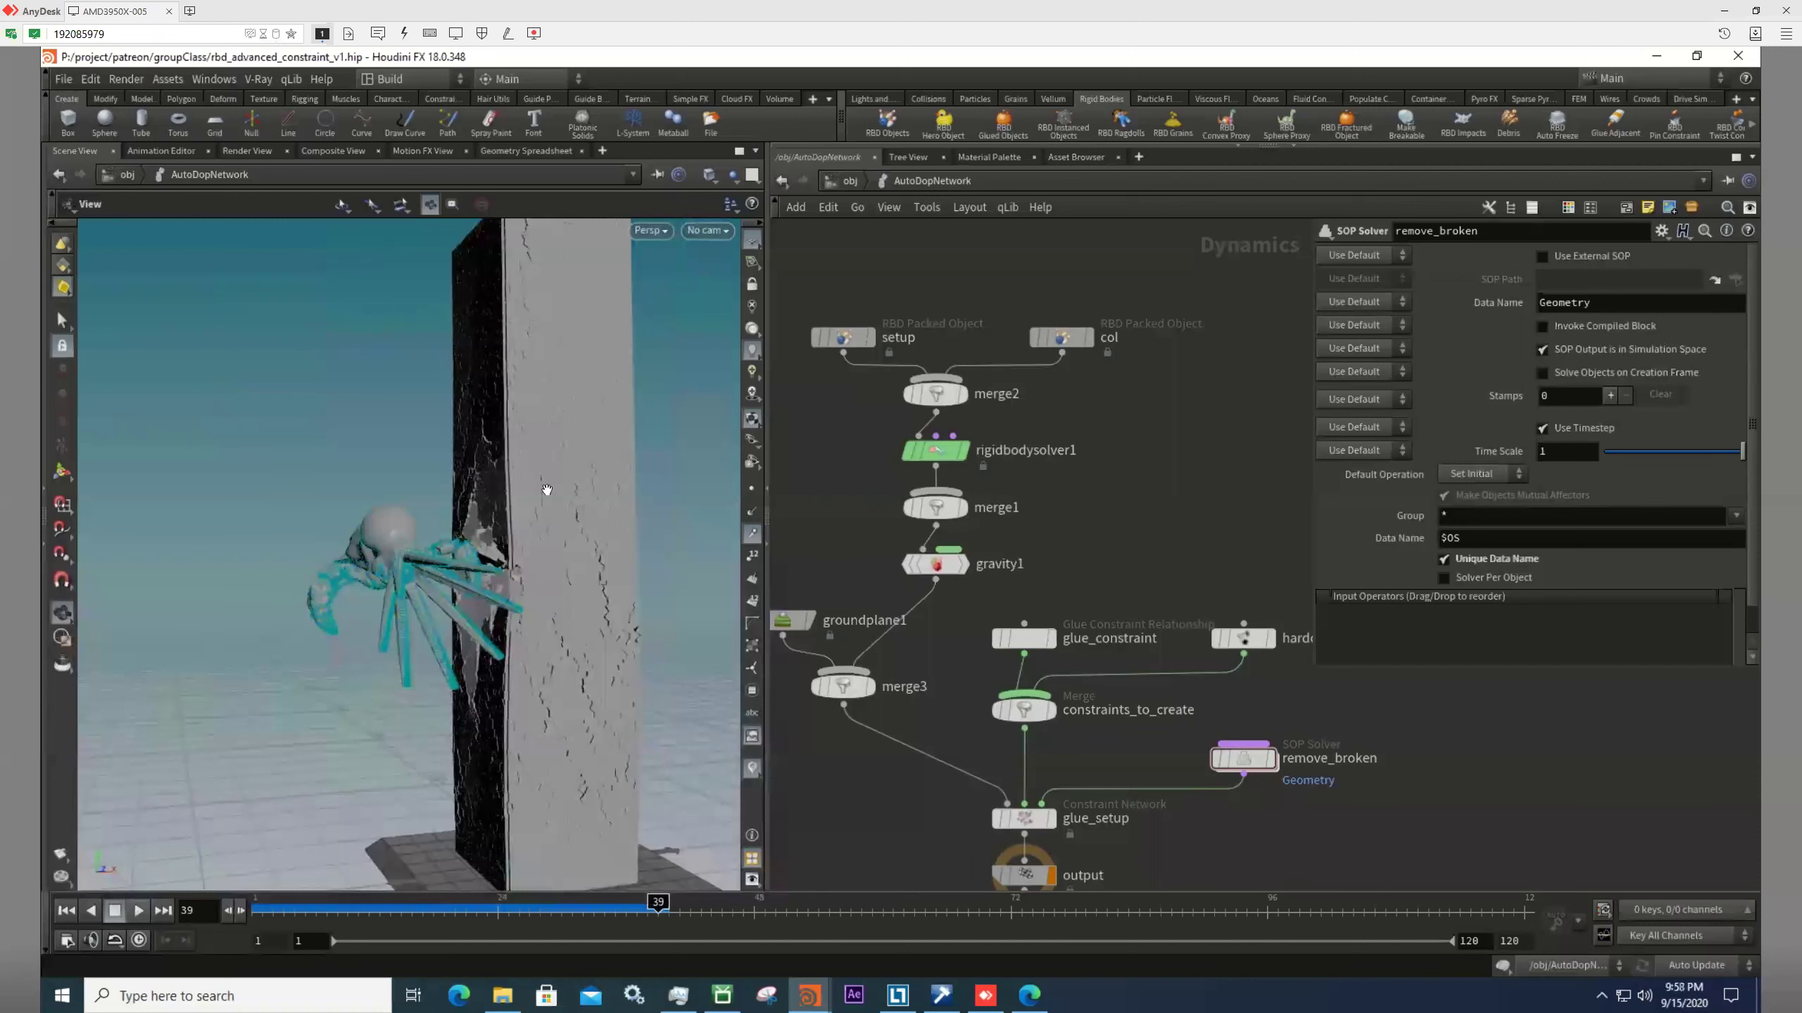
pyautogui.click(67, 912)
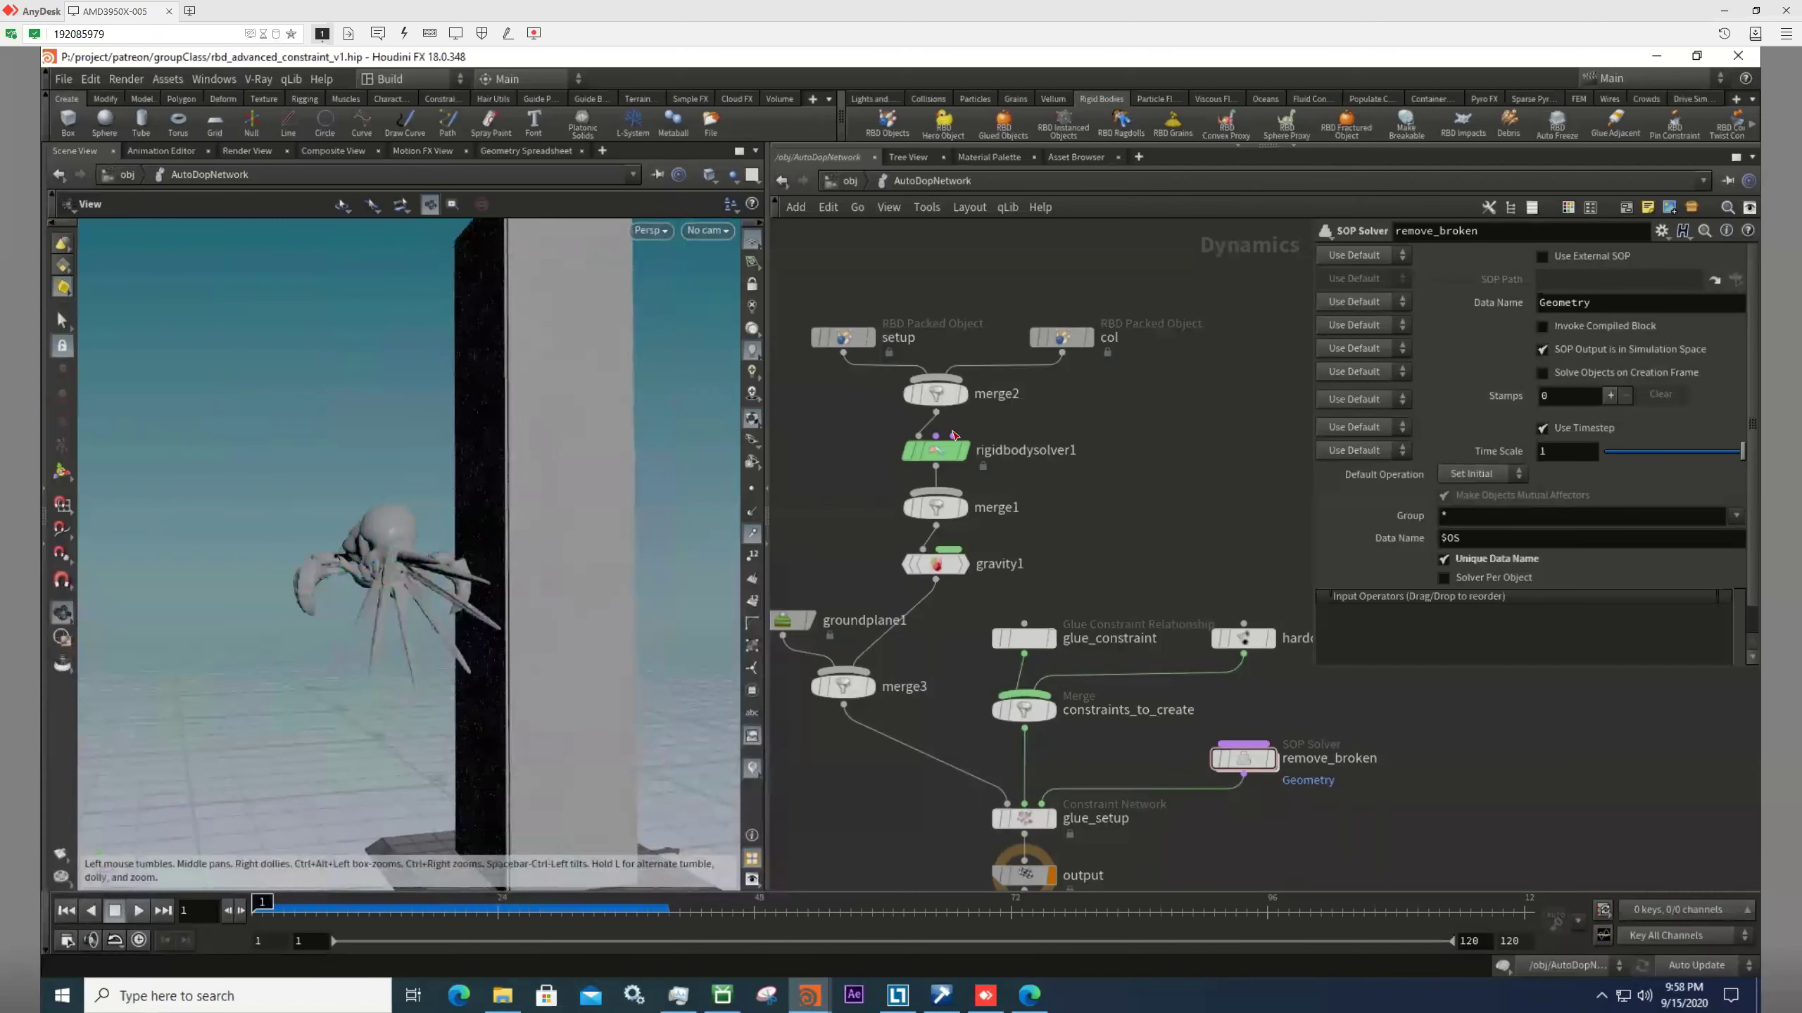
# Step: In the setup network, display box1 and select the pillar's right-side faces
pyautogui.click(855, 179)
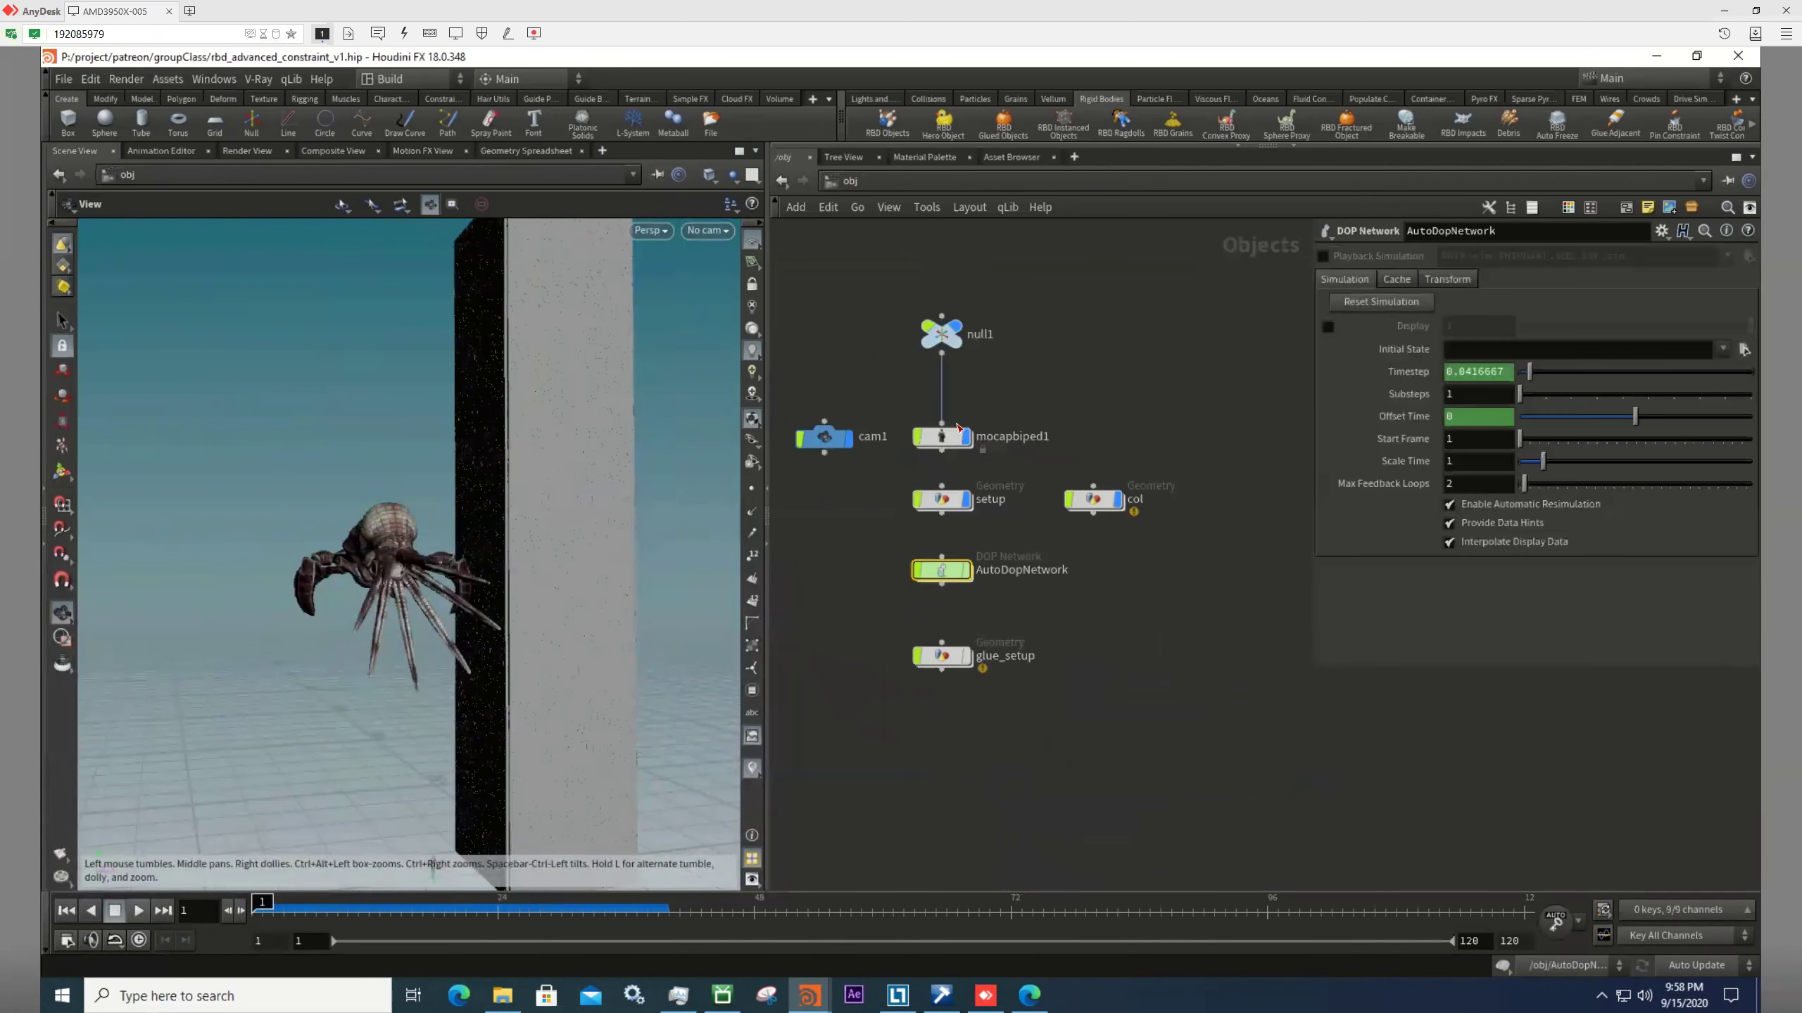
pyautogui.doubleClick(943, 501)
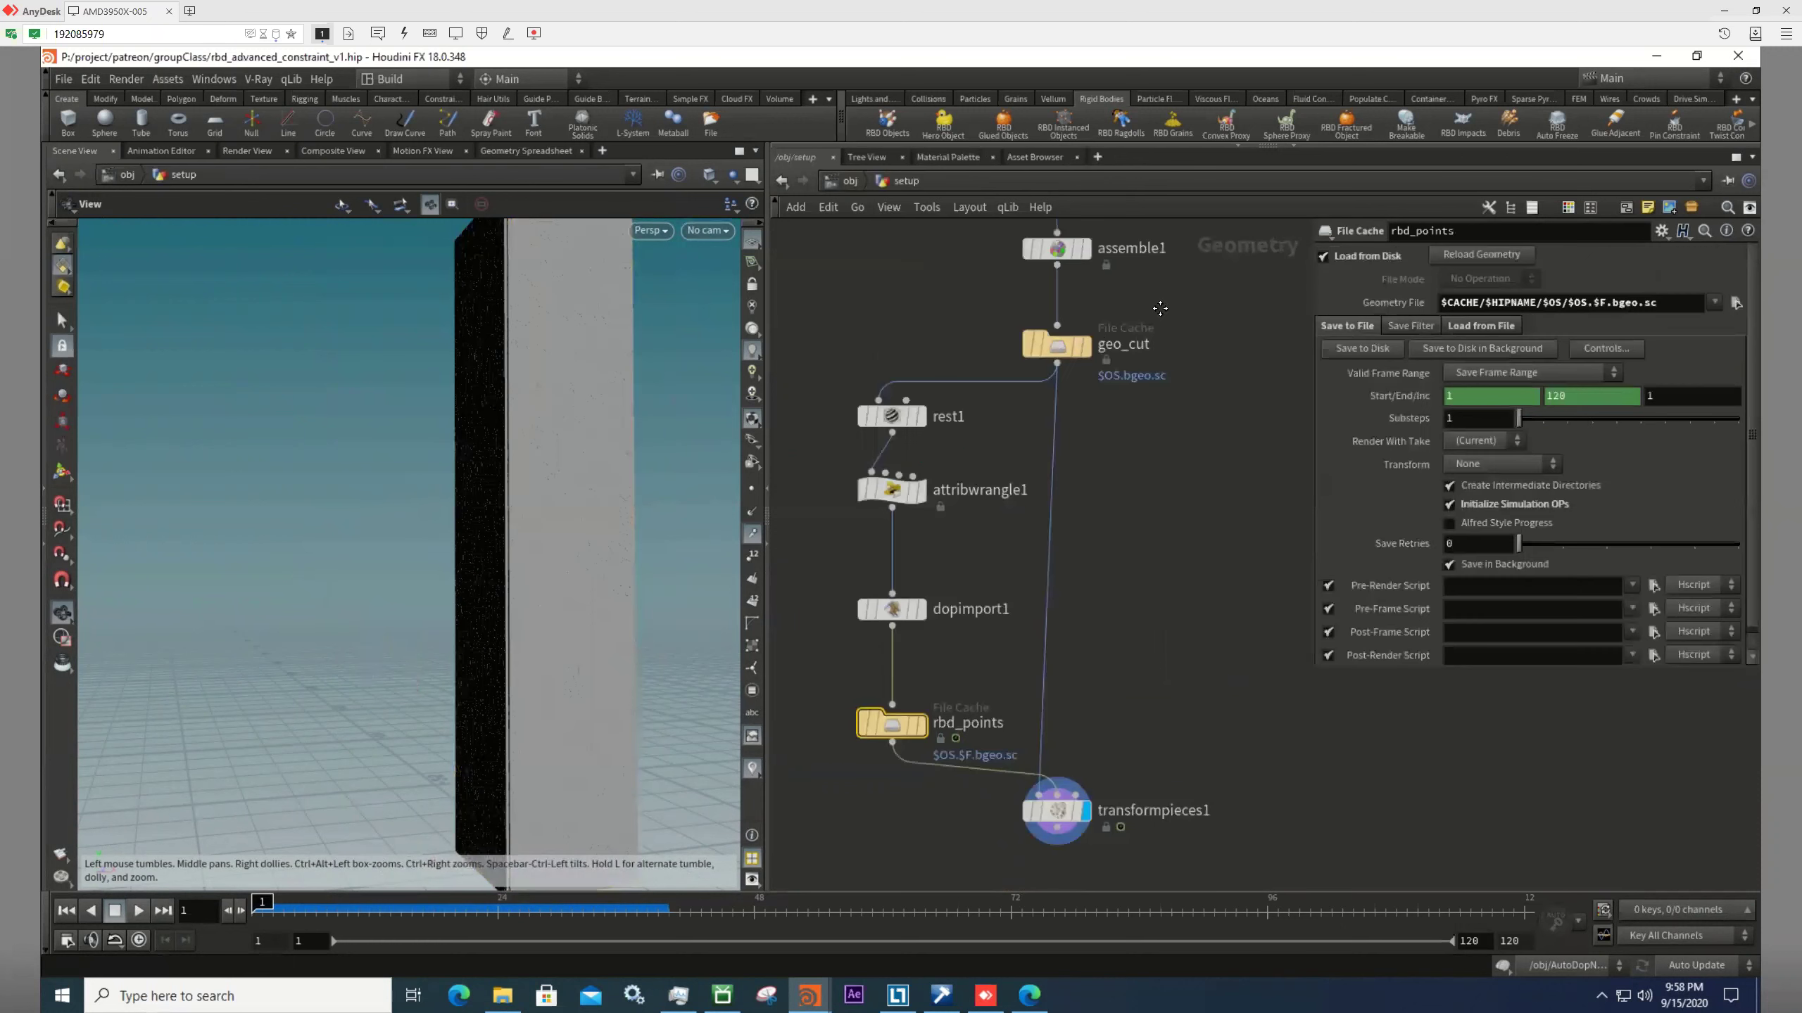
pyautogui.moveTo(1081, 315); pyautogui.dragTo(993, 512, button='middle')
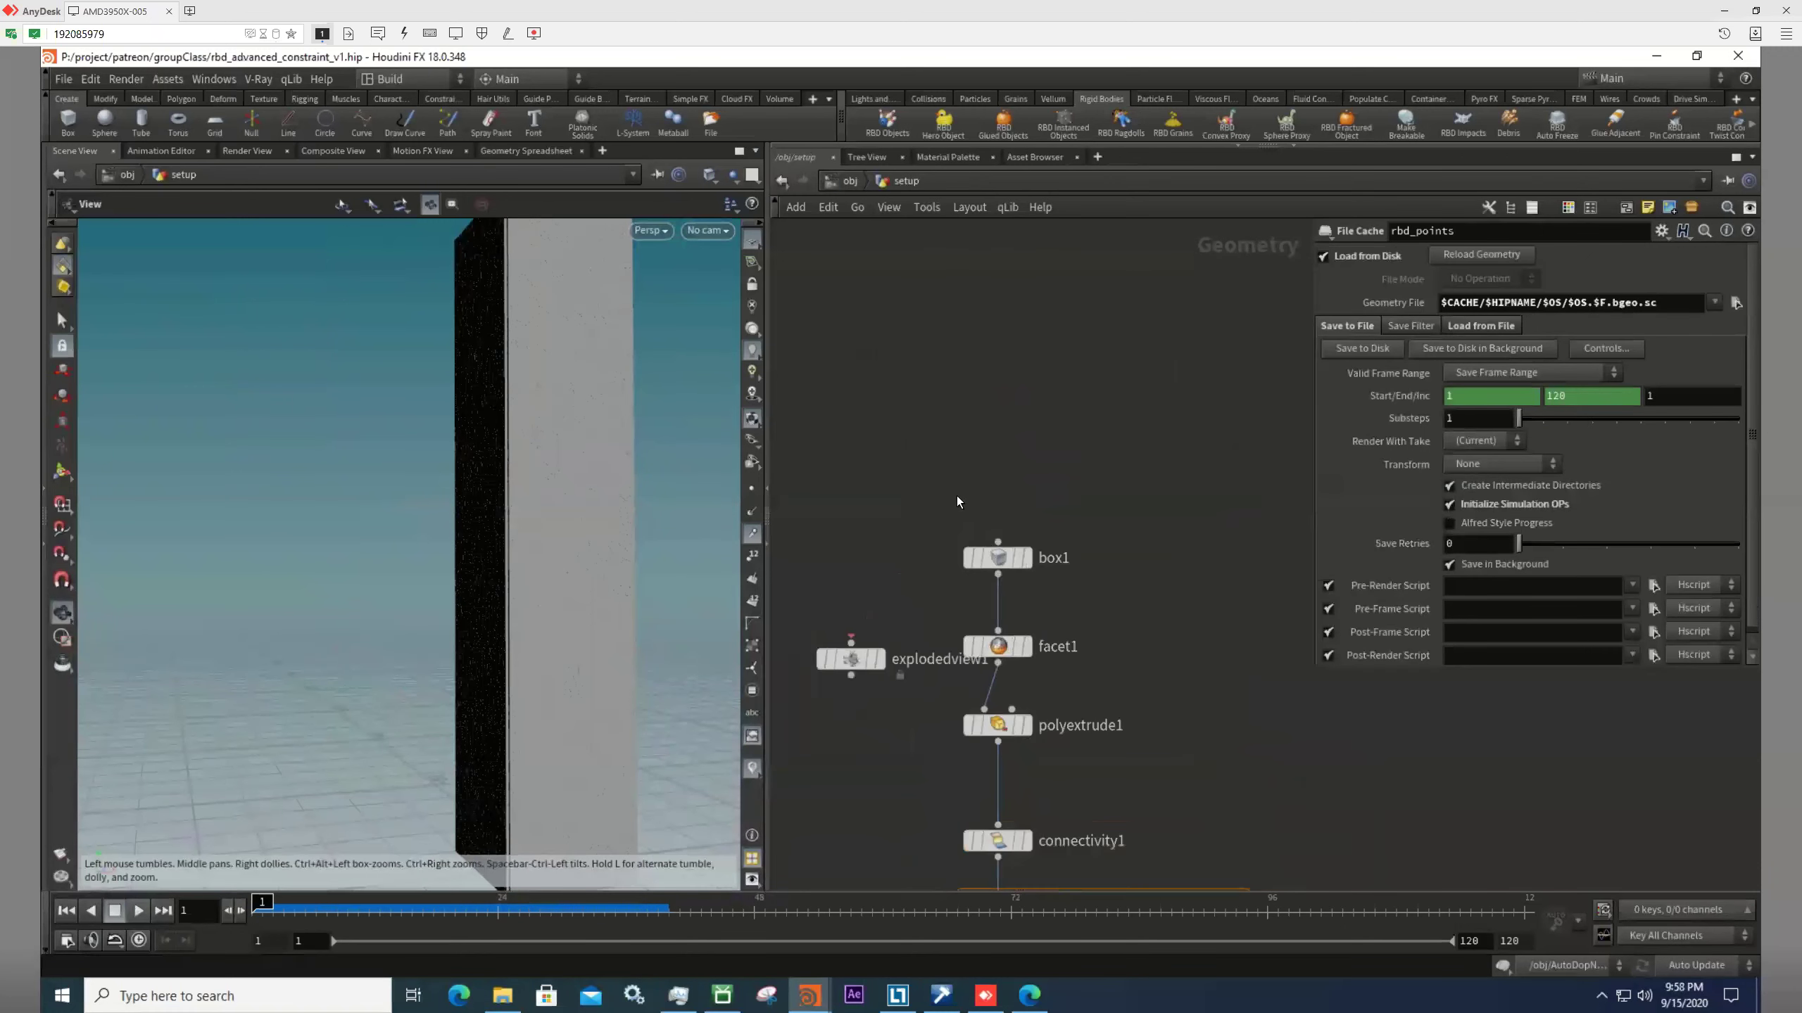
pyautogui.click(997, 558)
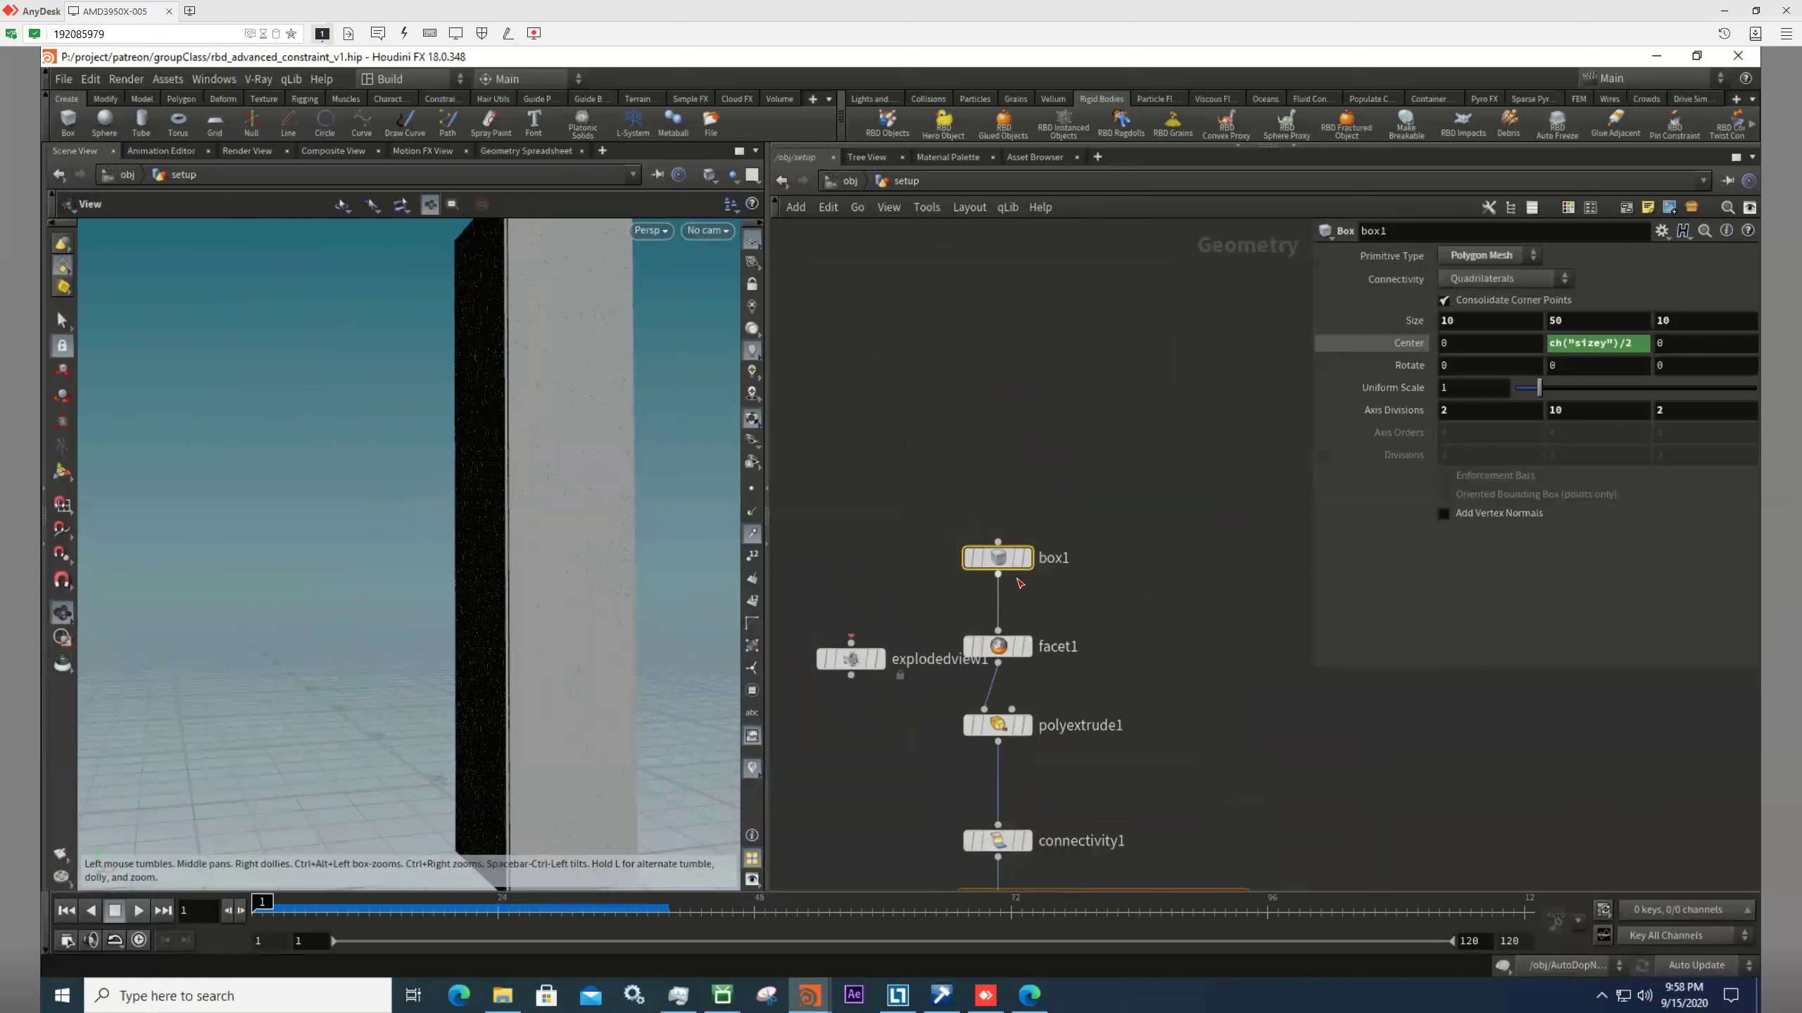
pyautogui.click(1026, 558)
pyautogui.moveTo(523, 535)
pyautogui.mouseDown(button='right')
pyautogui.moveTo(567, 535)
pyautogui.moveTo(468, 497)
pyautogui.mouseUp(button='right')
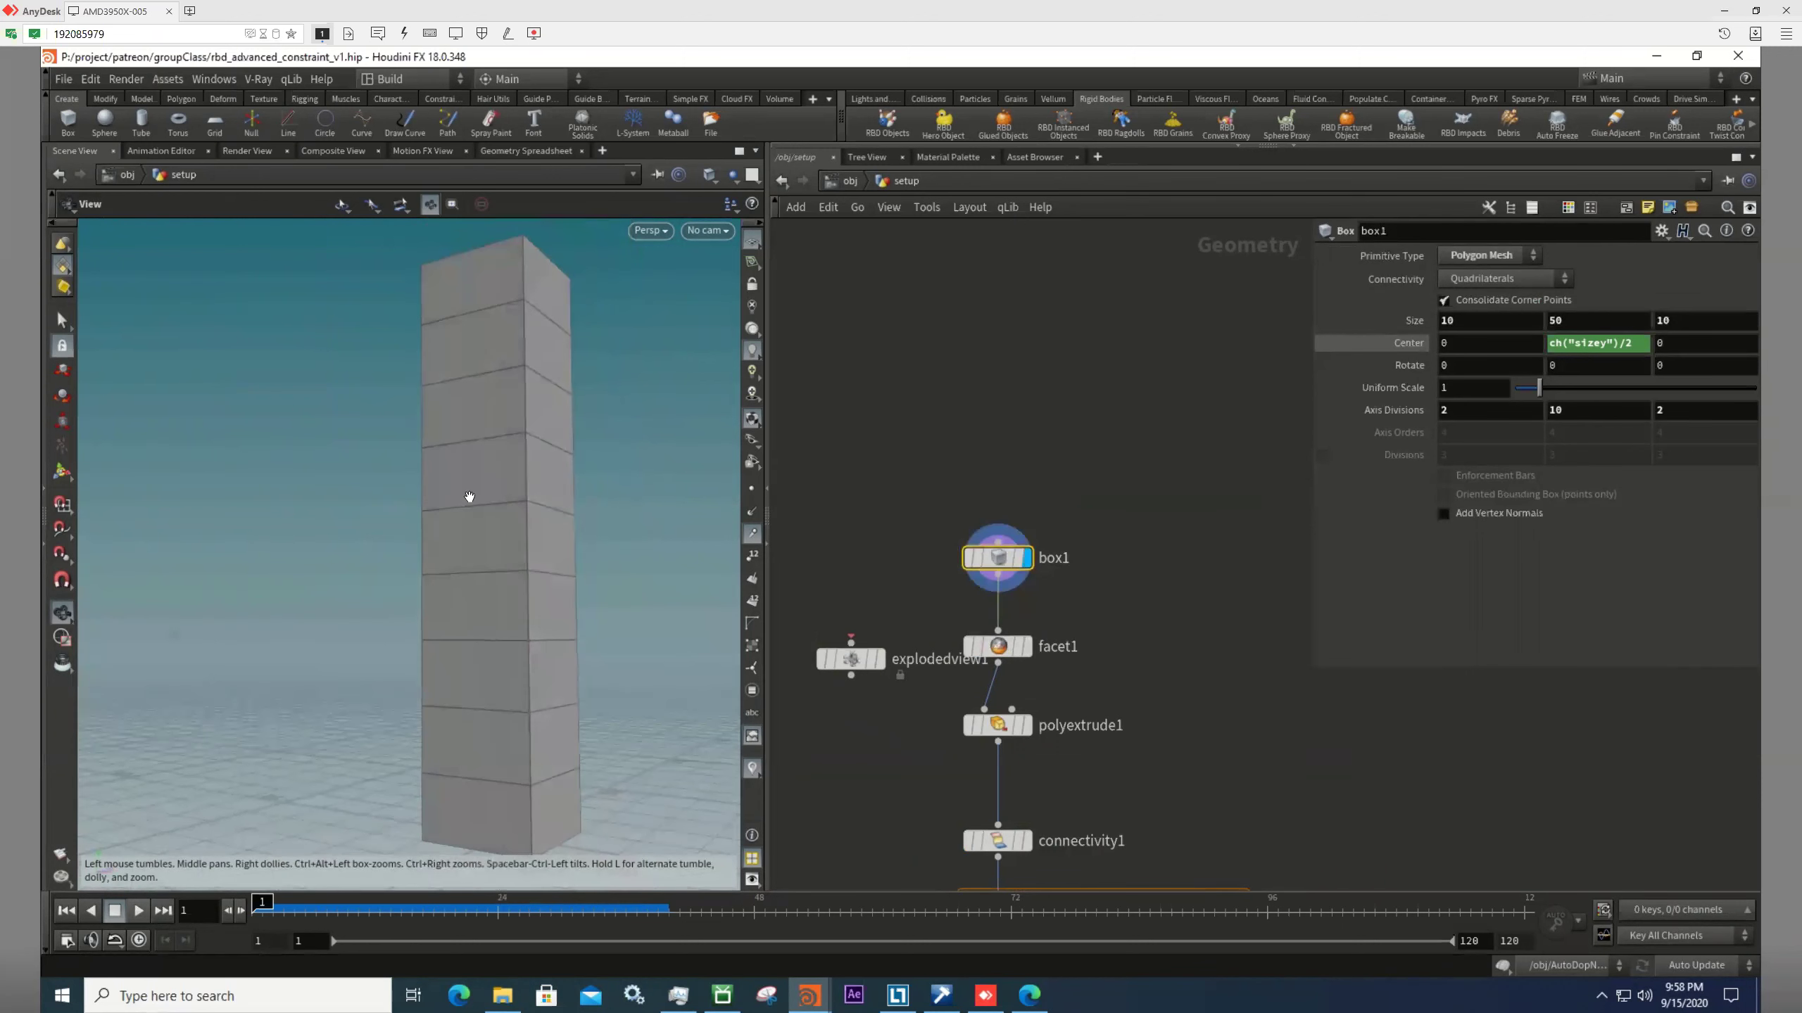
pyautogui.click(63, 321)
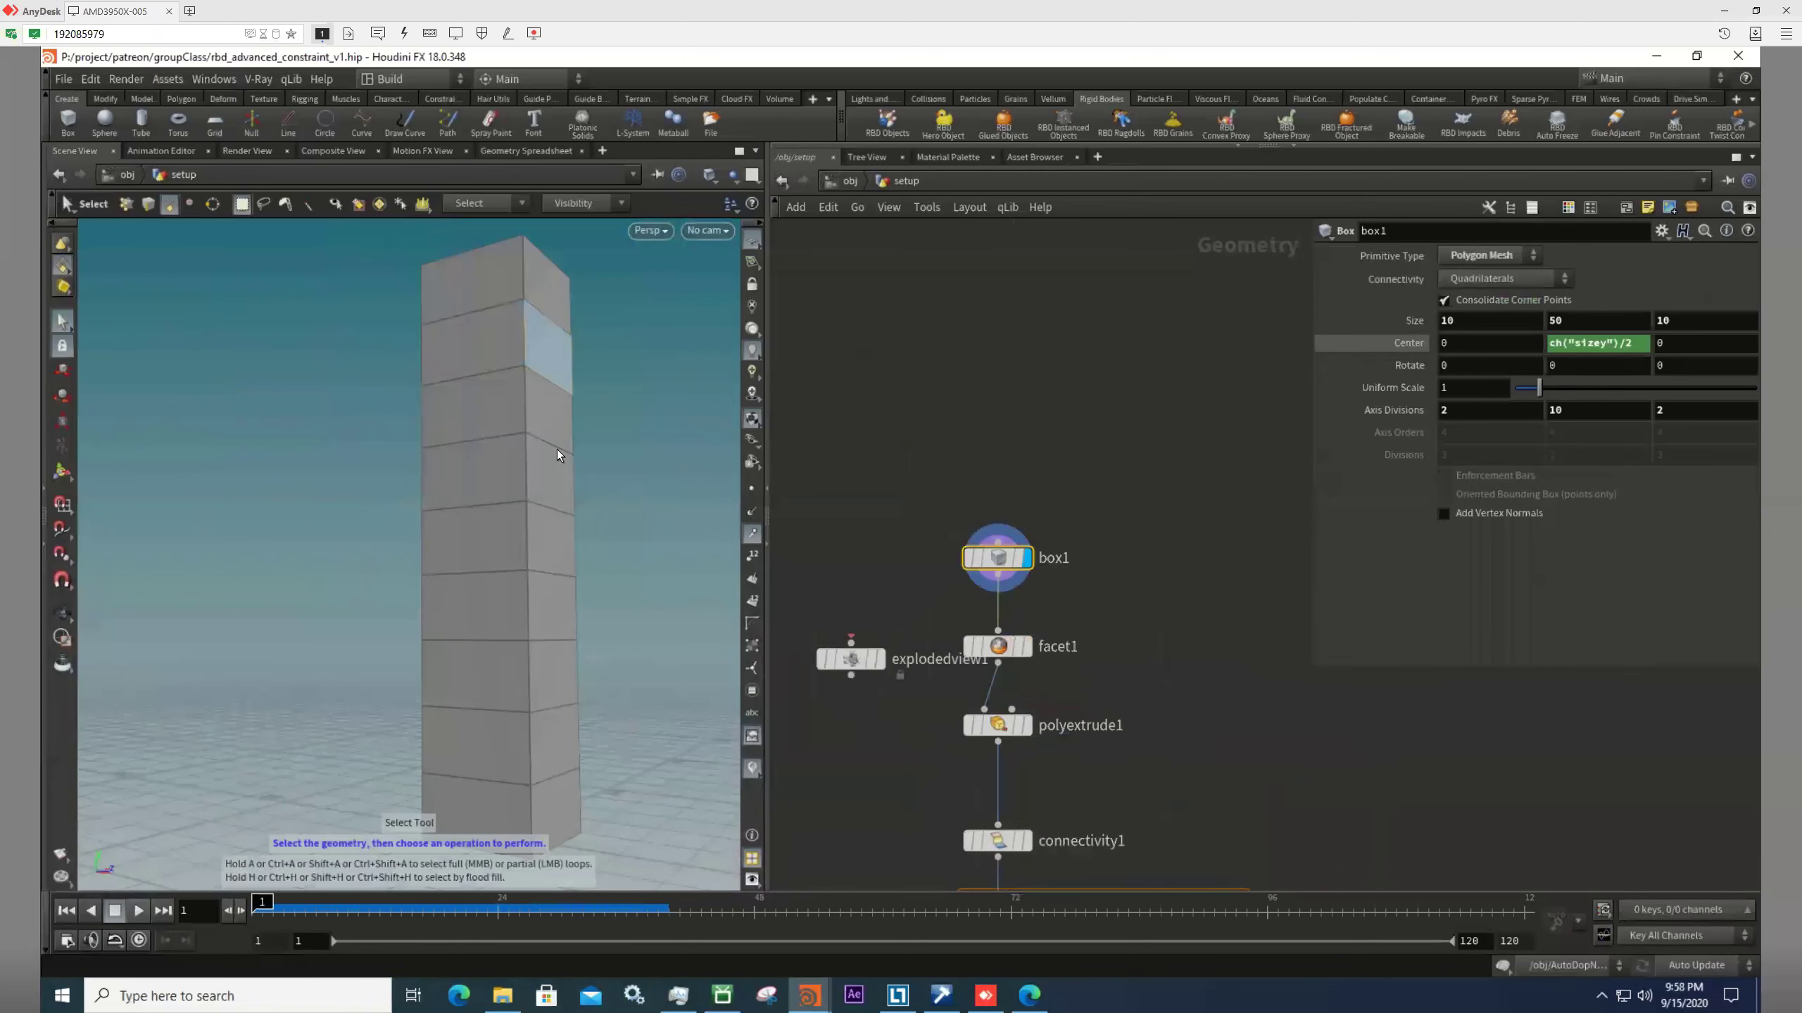
pyautogui.keyDown('shift'); pyautogui.click(557, 470); pyautogui.keyUp('shift')
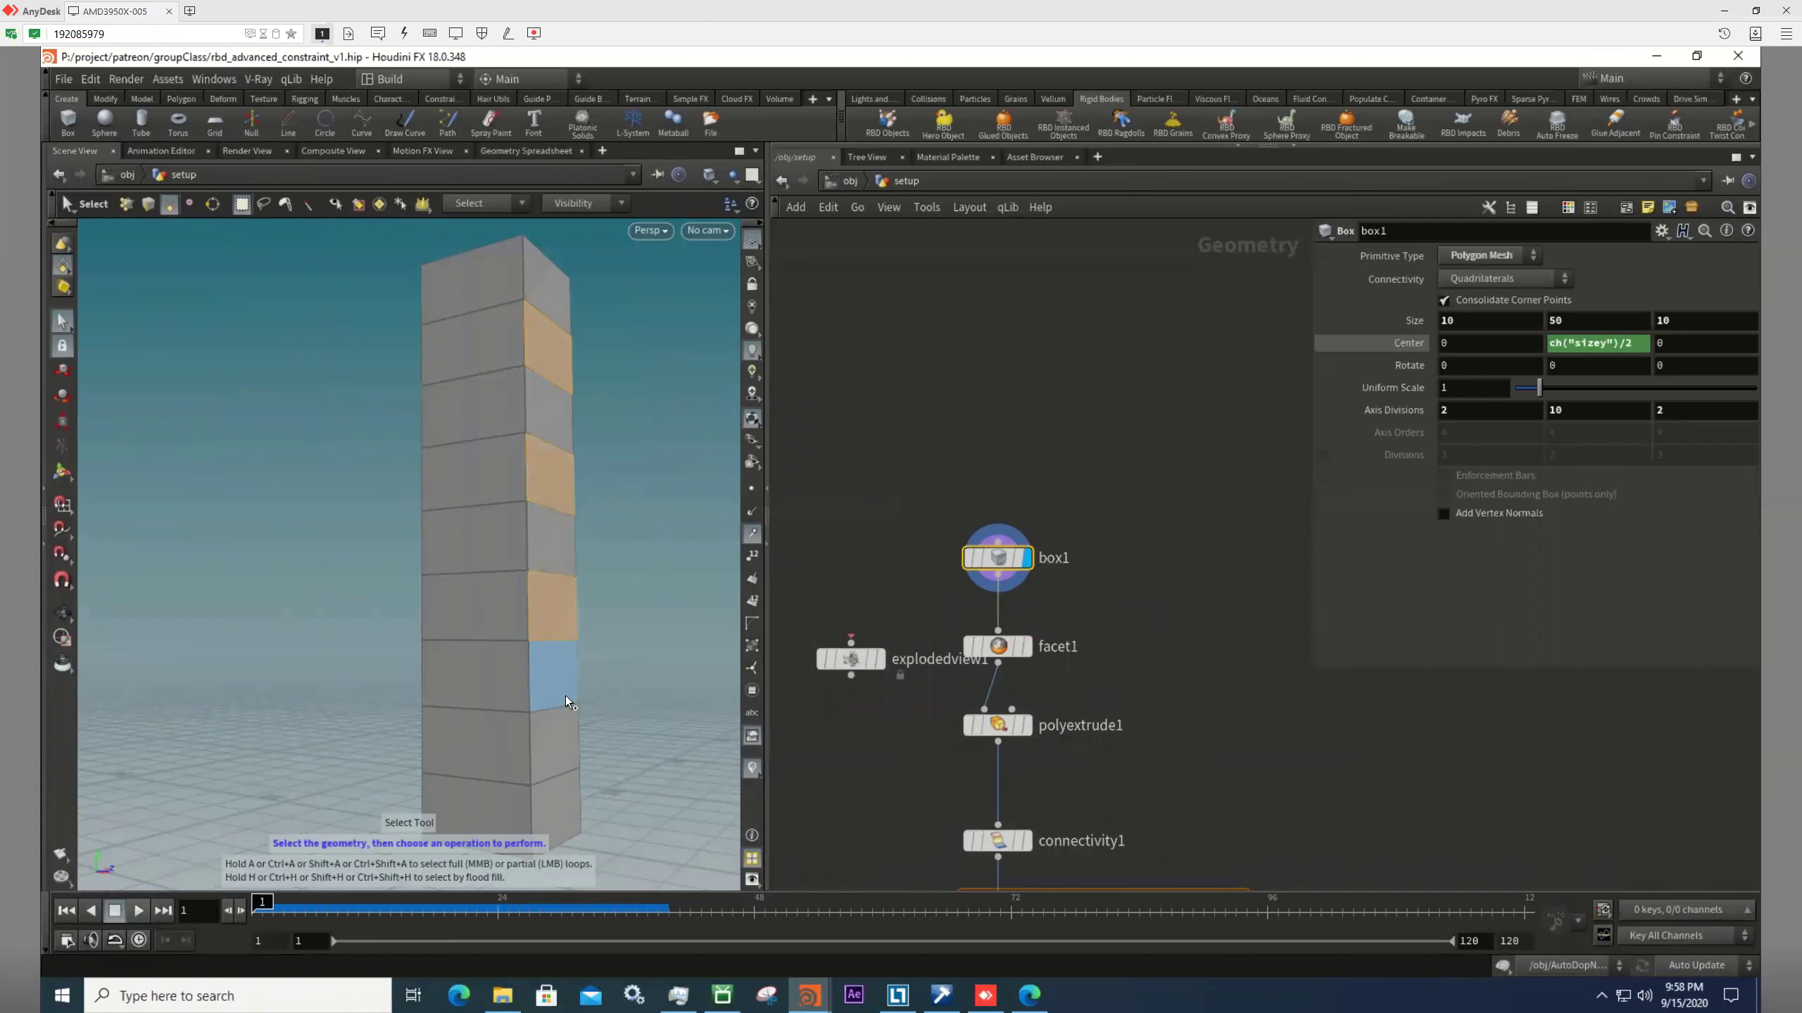
pyautogui.keyDown('shift'); pyautogui.click(569, 800); pyautogui.keyUp('shift')
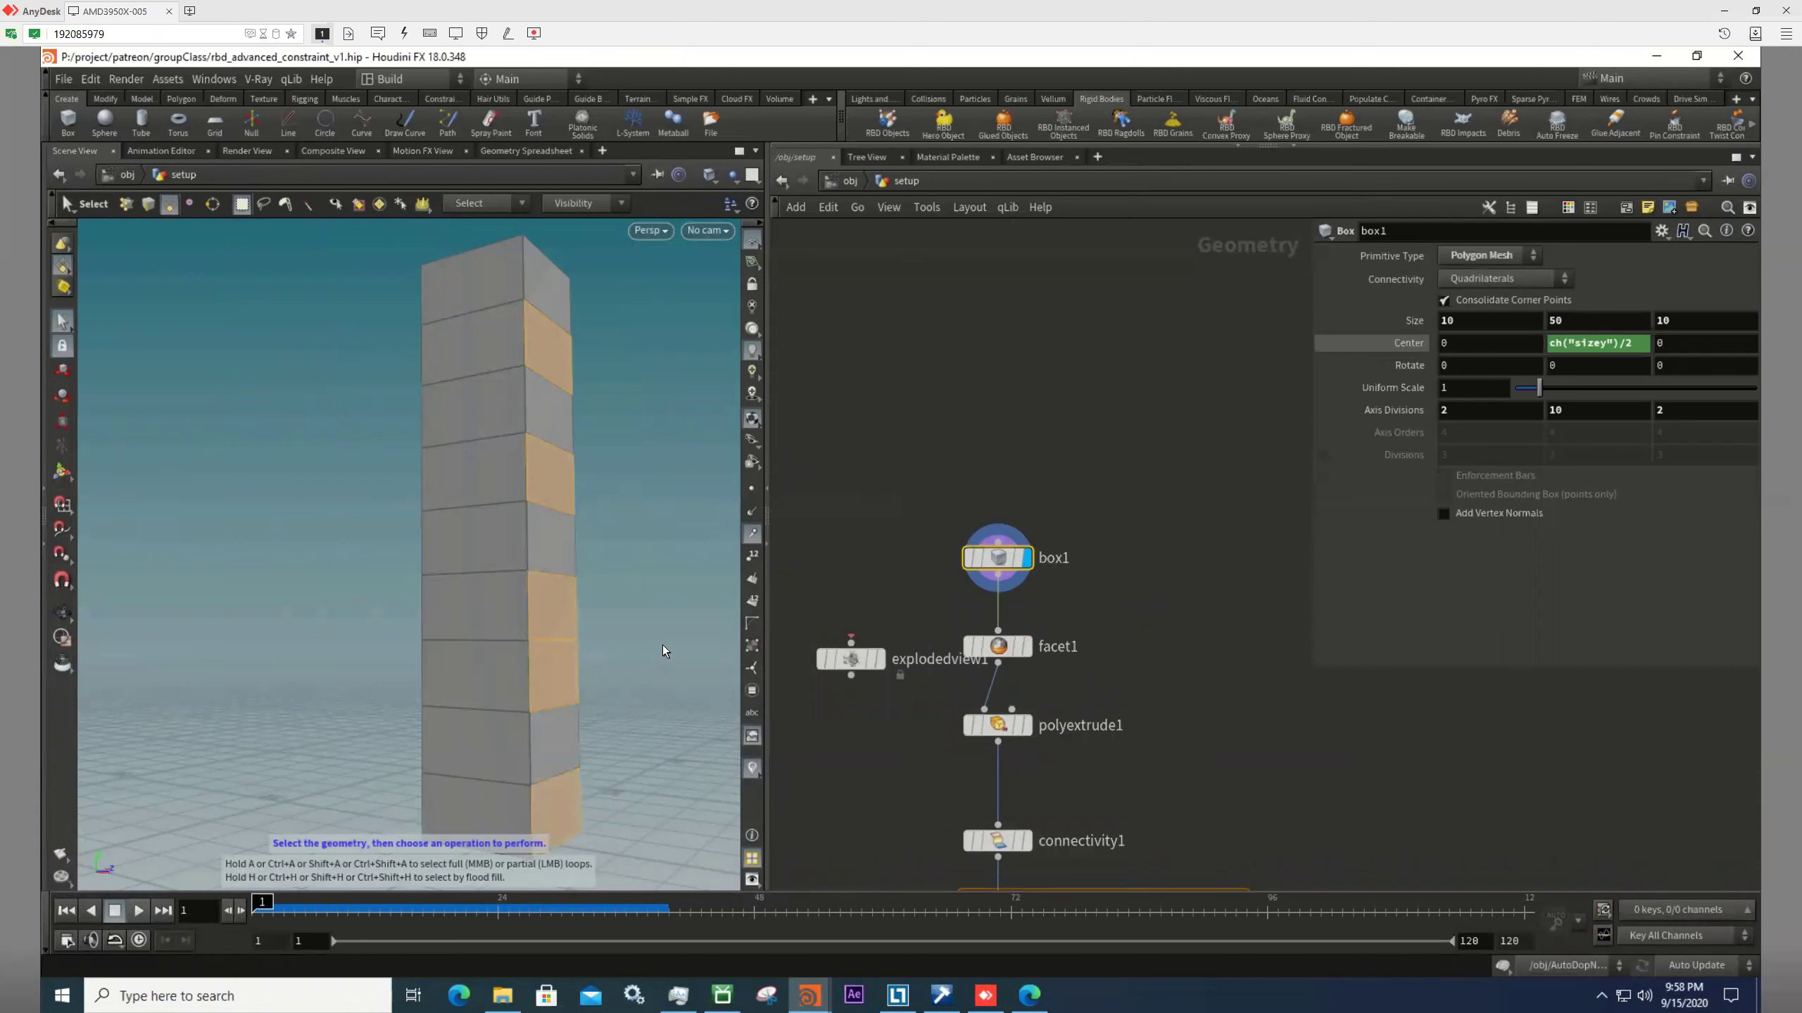
# Step: Add a PolyExtrude pulling the selected blocks out about 15.9 units into an E shape
pyautogui.press('Tab')
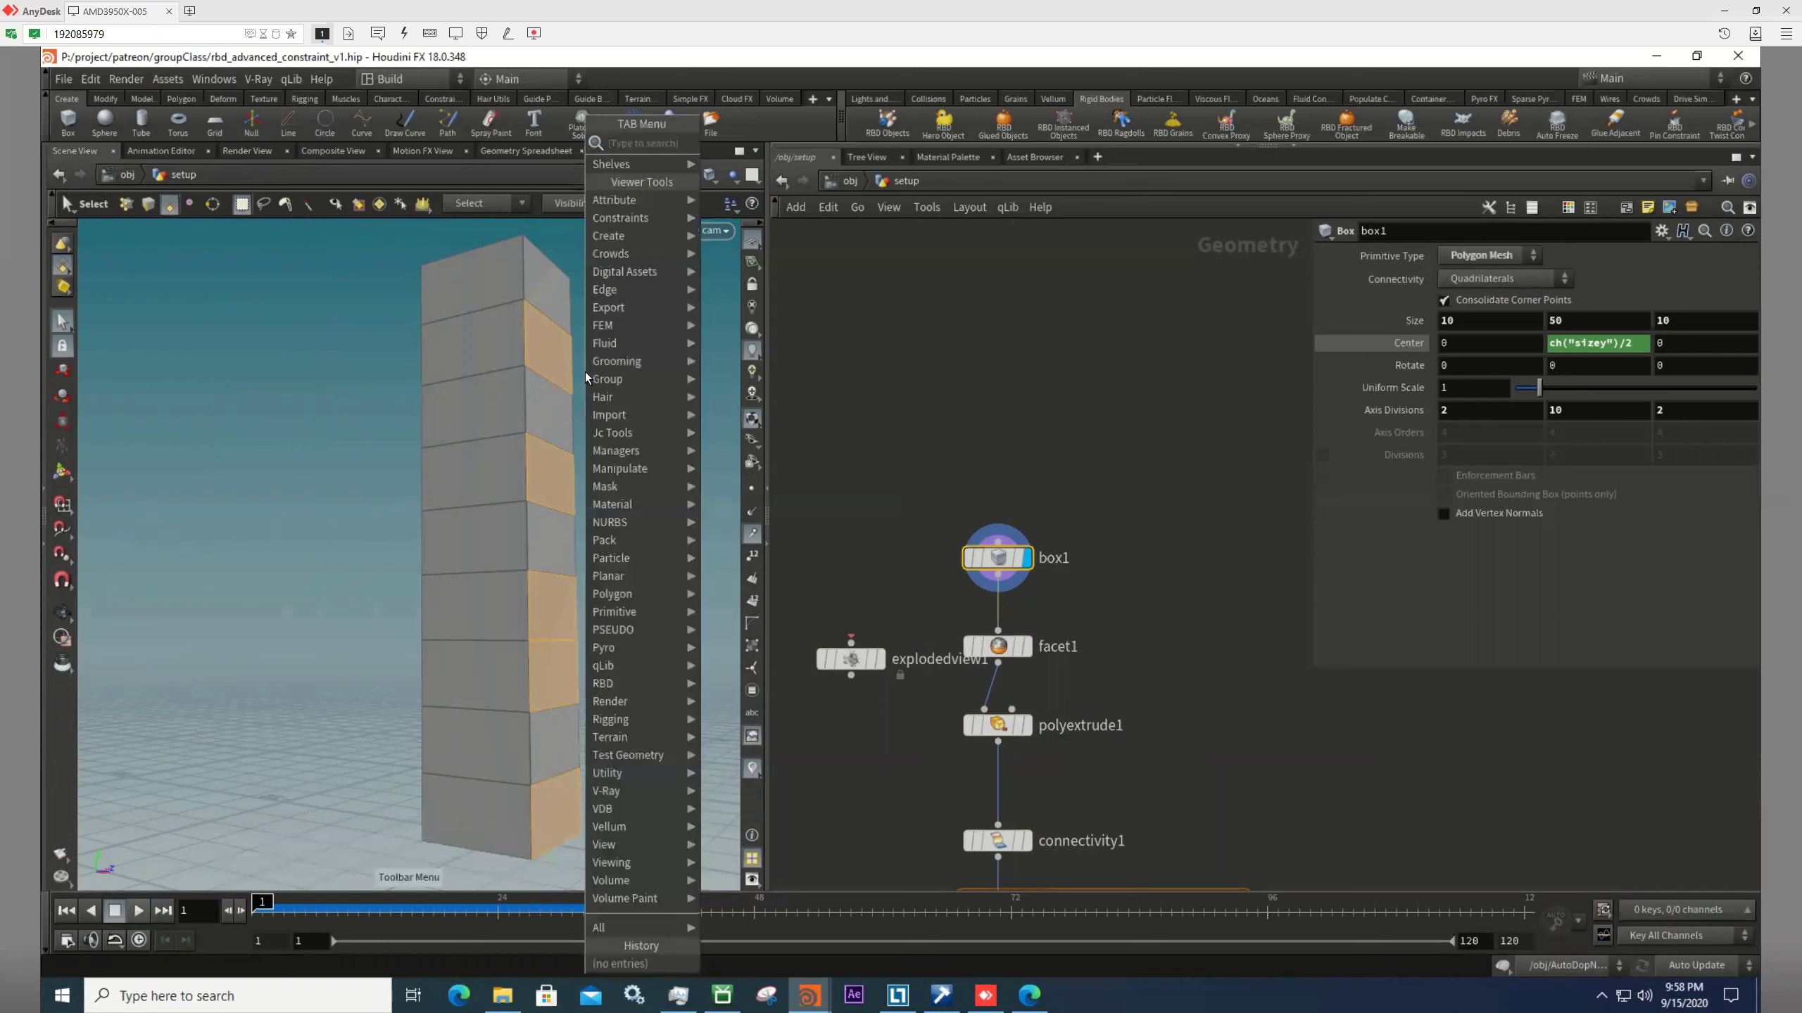
pyautogui.write('extr')
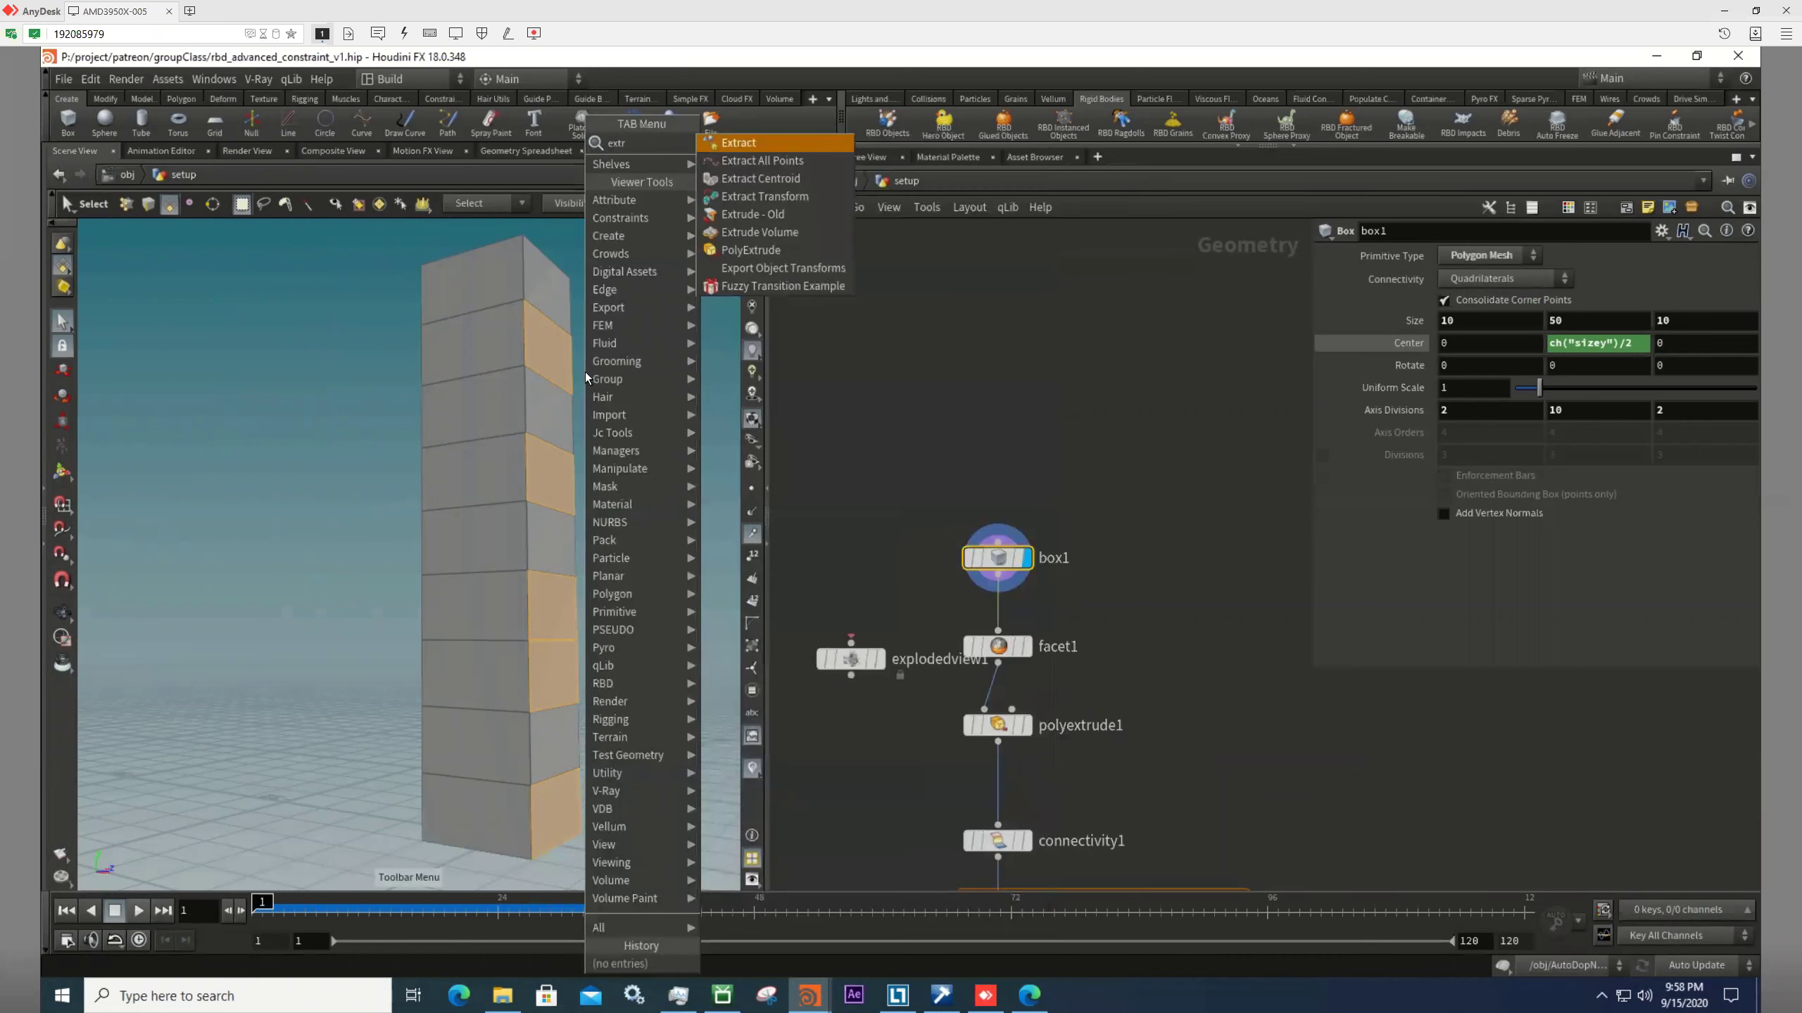
pyautogui.press('Down')
pyautogui.press('Down')
pyautogui.press('Down')
pyautogui.press('Down')
pyautogui.press('Escape')
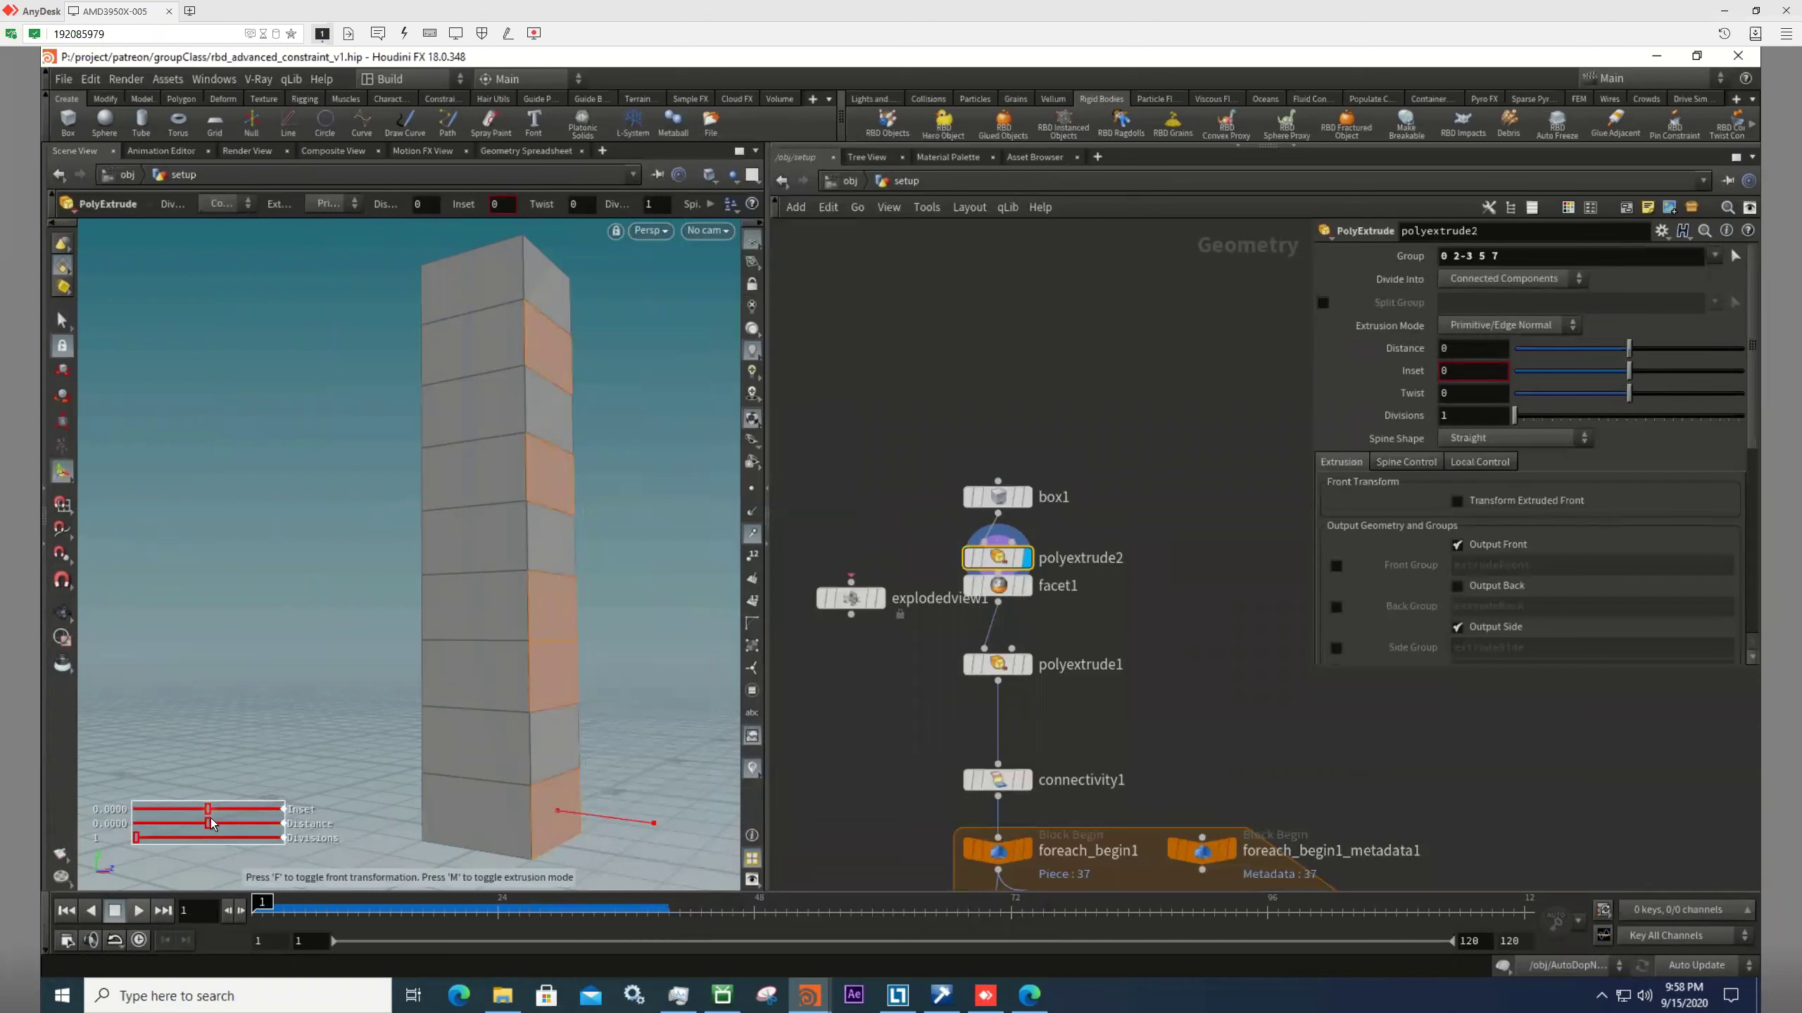
pyautogui.moveTo(283, 824); pyautogui.dragTo(1372, 829)
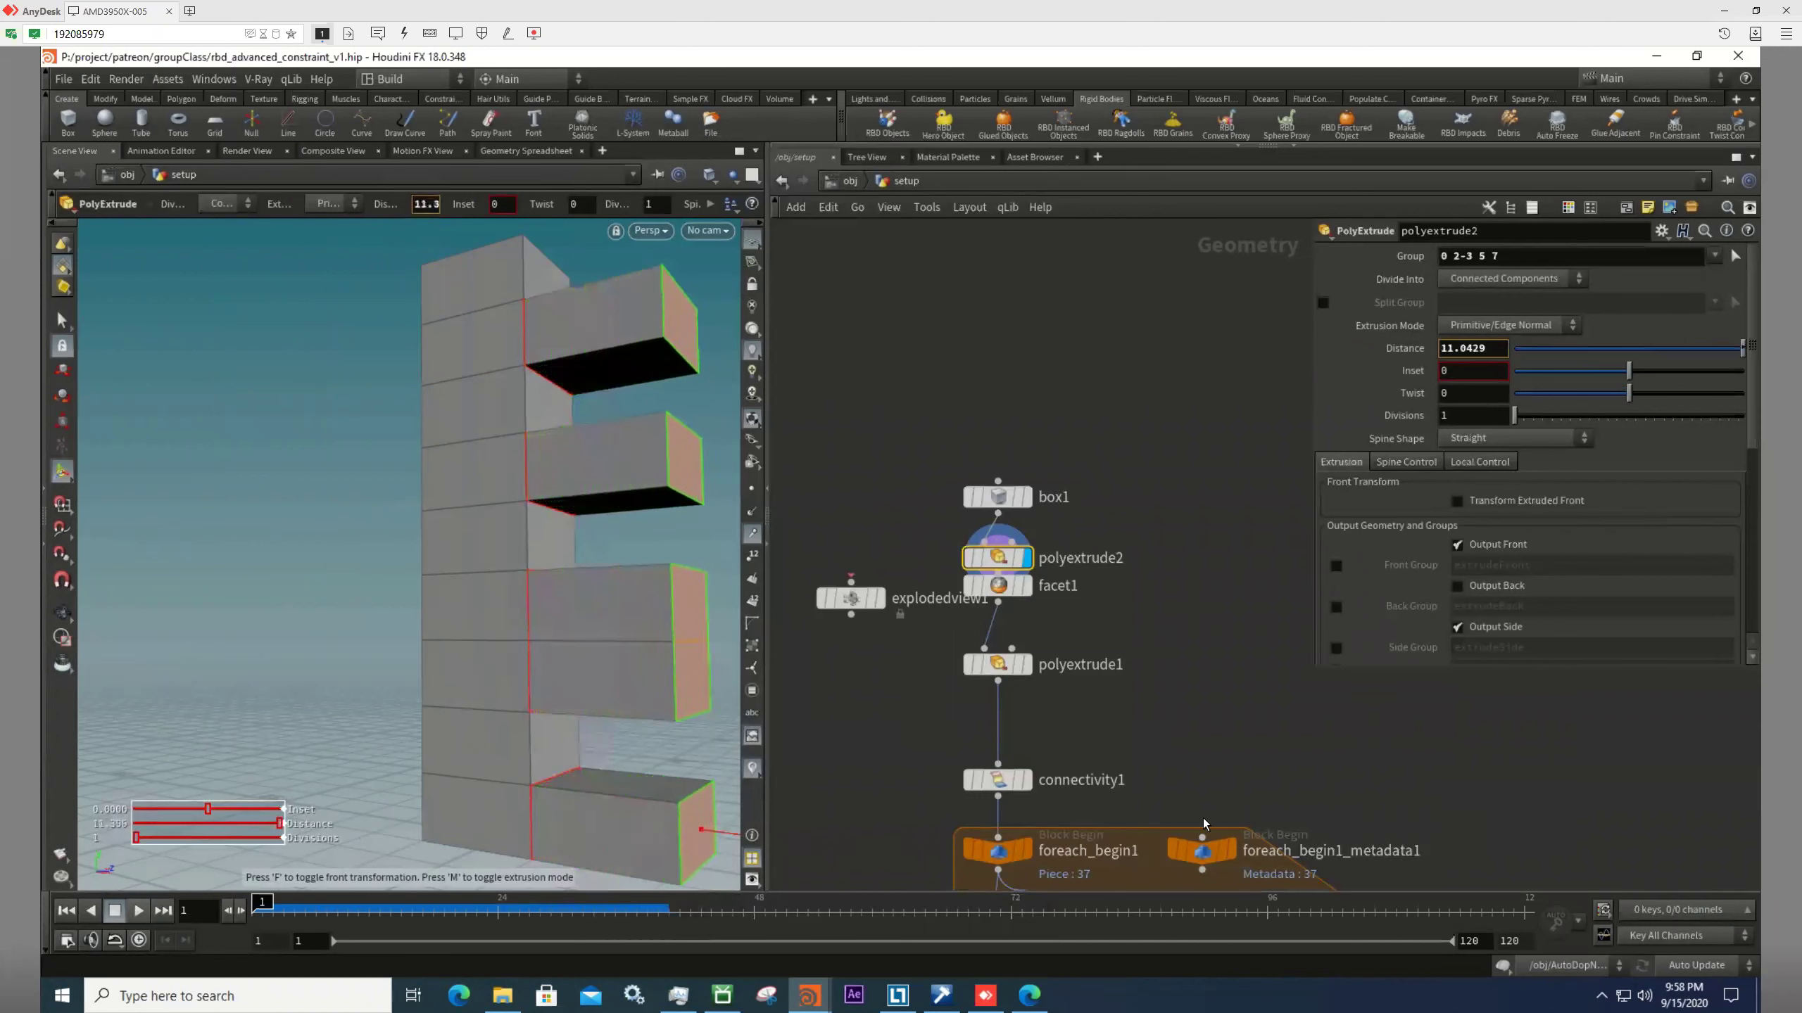
pyautogui.press('Escape')
pyautogui.moveTo(504, 583)
pyautogui.mouseDown()
pyautogui.moveTo(574, 540)
pyautogui.moveTo(463, 576)
pyautogui.moveTo(659, 576)
pyautogui.moveTo(536, 582)
pyautogui.moveTo(497, 335)
pyautogui.mouseUp()
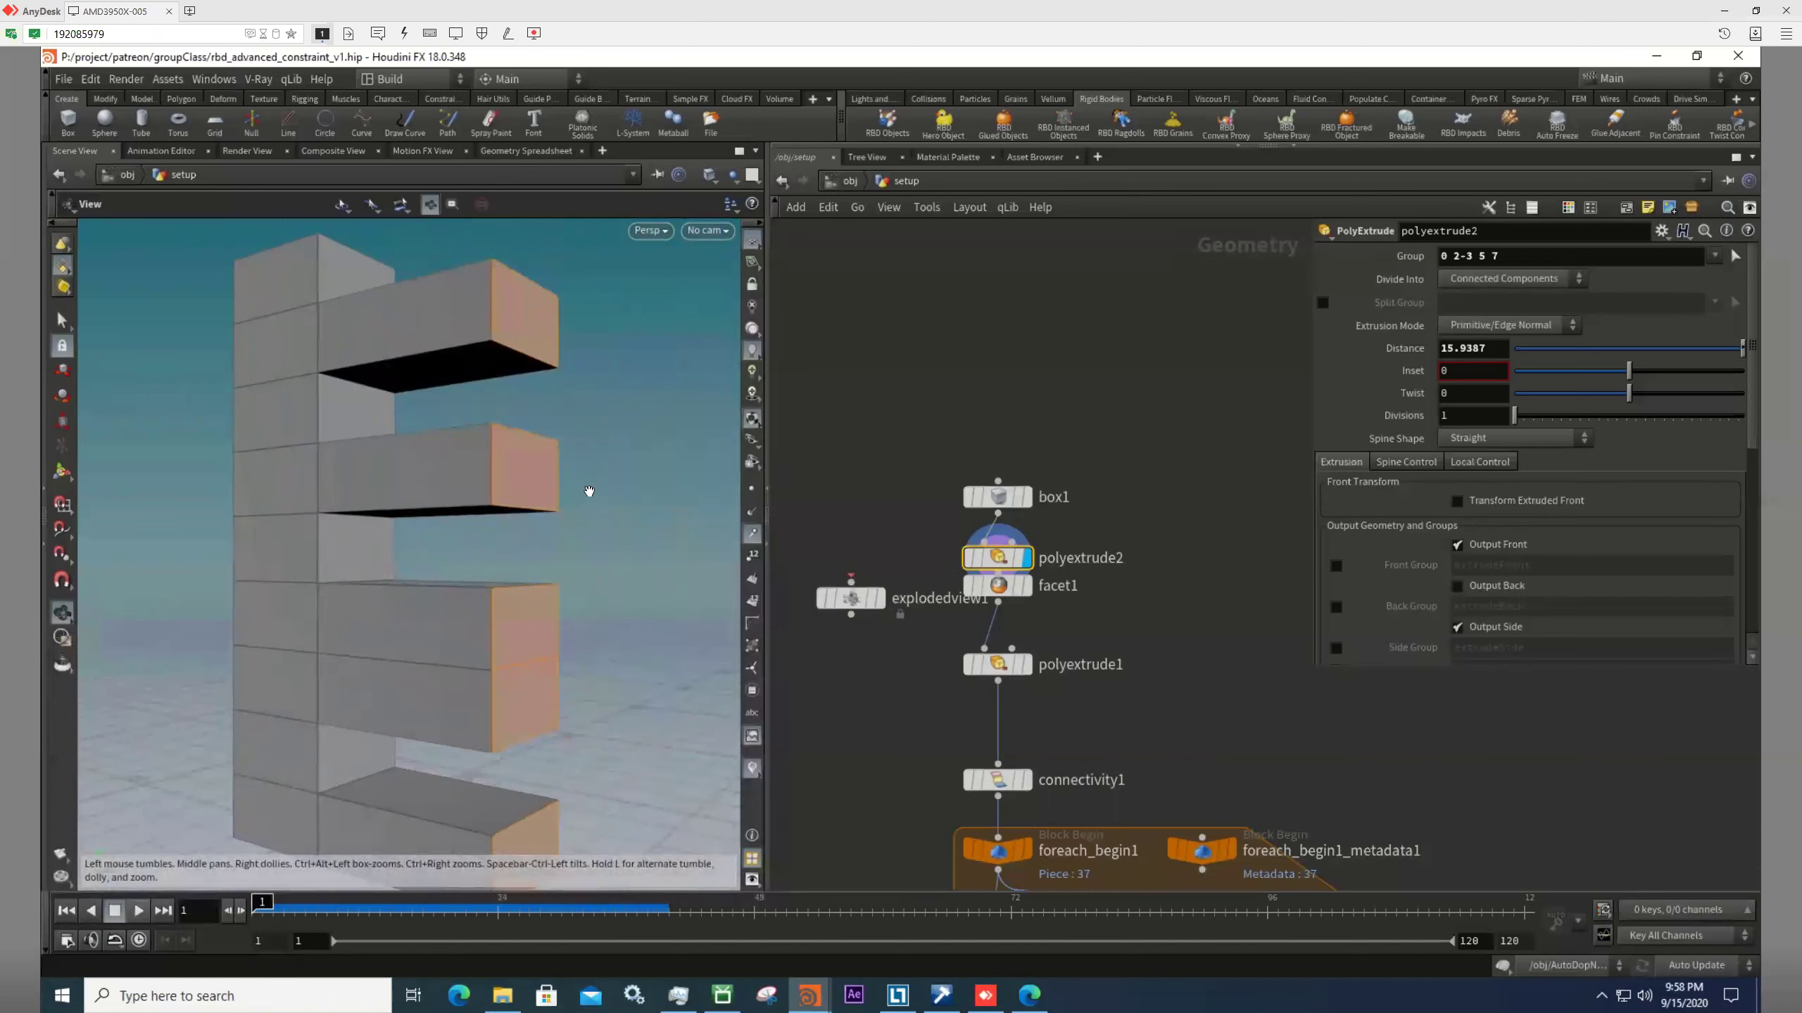
# Step: Place polyextrude2 just below box1 and select the geo_cut cache node
pyautogui.moveTo(997, 497); pyautogui.dragTo(981, 394)
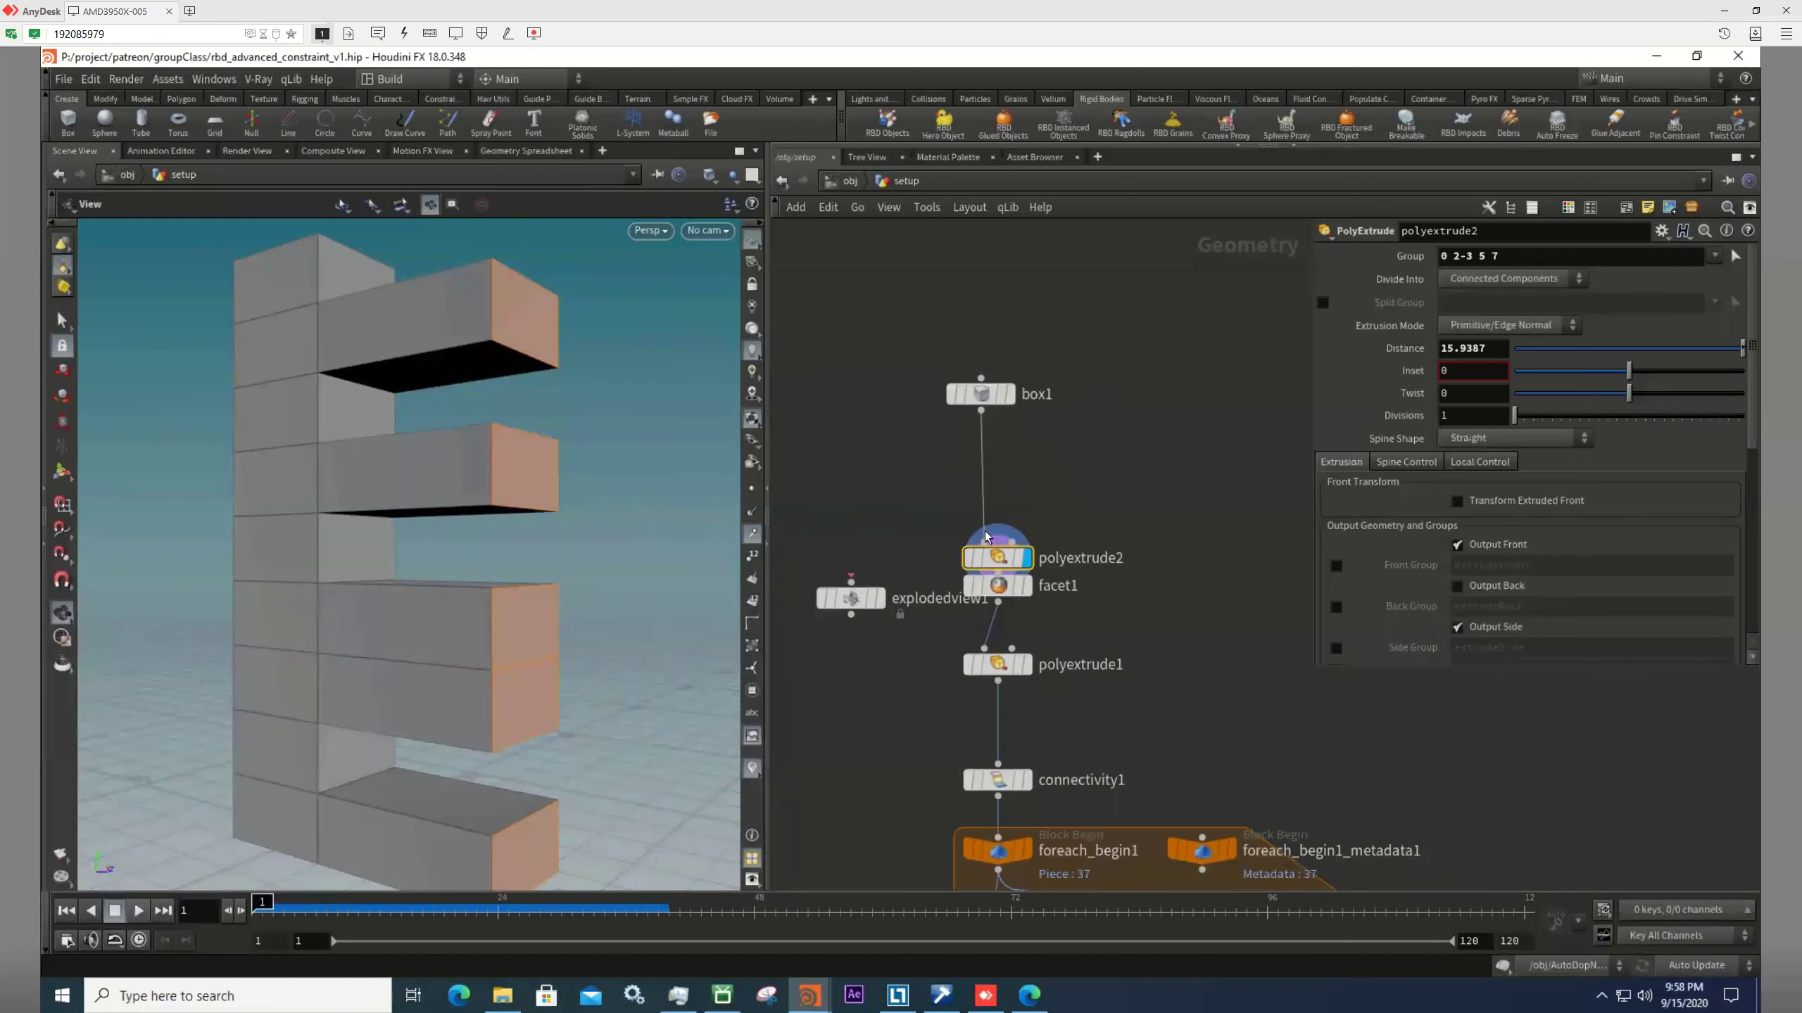
pyautogui.moveTo(1003, 555); pyautogui.dragTo(1023, 507)
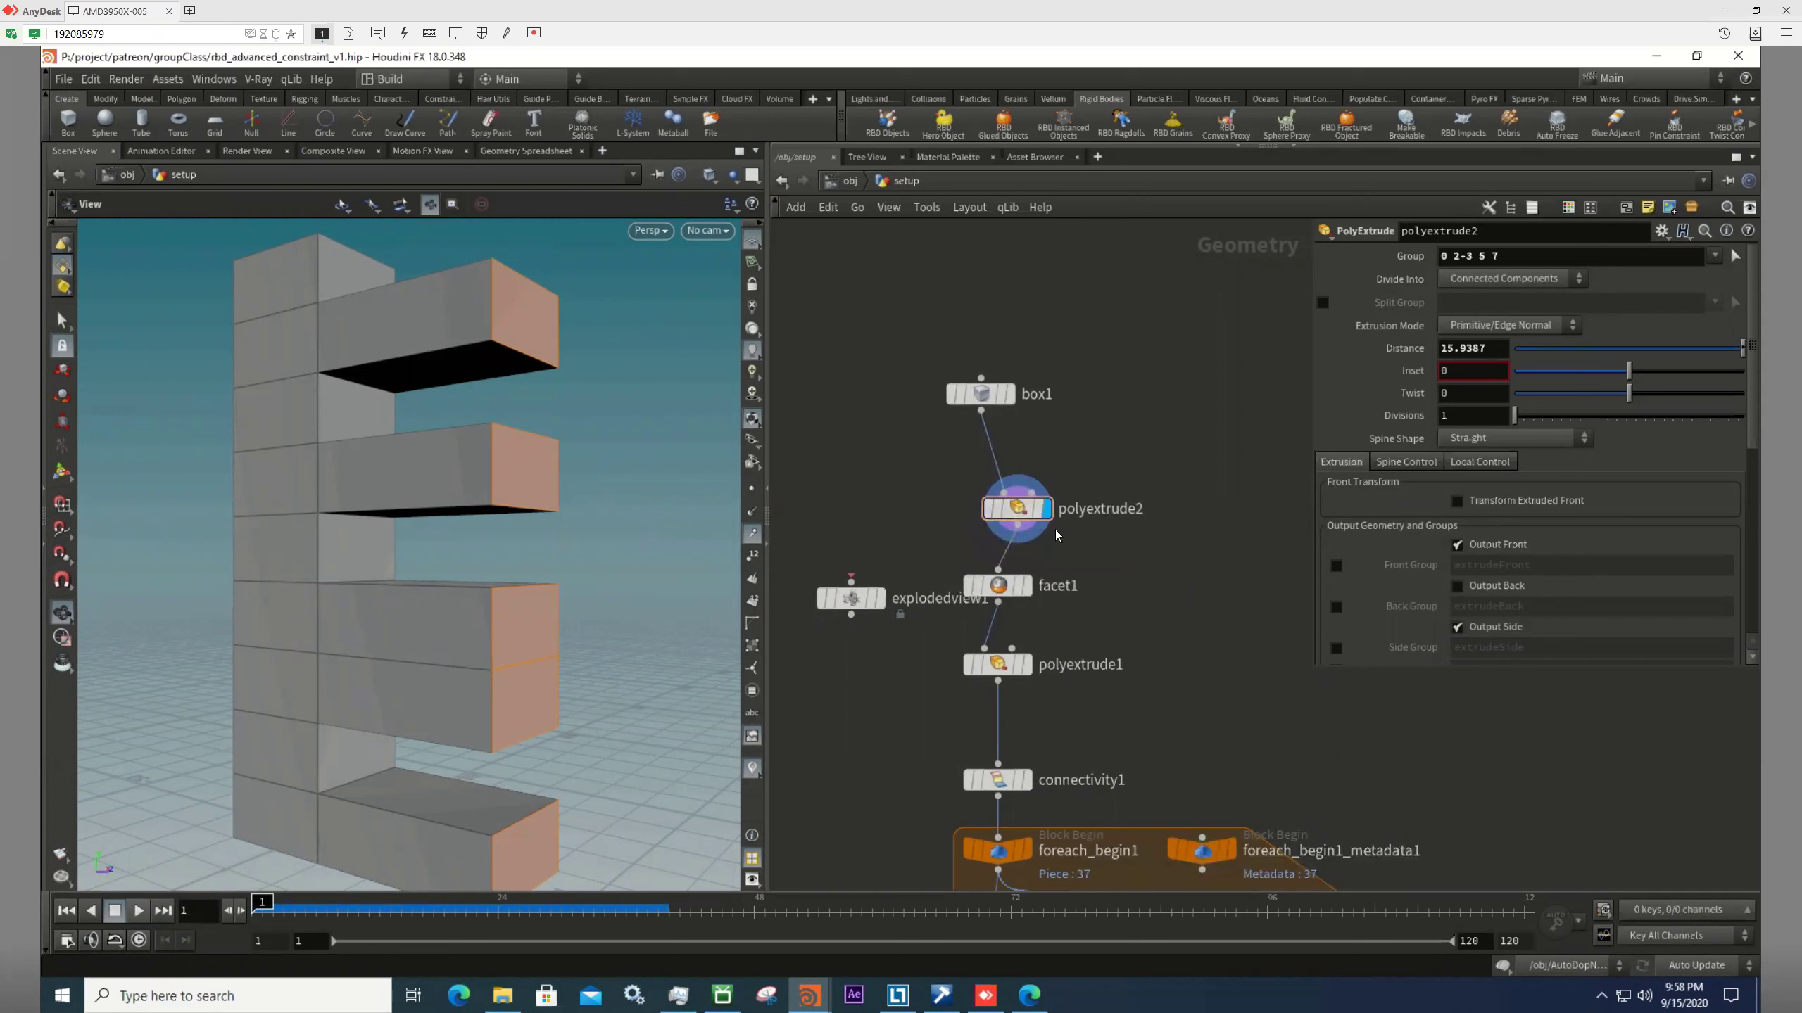
pyautogui.moveTo(1146, 613); pyautogui.dragTo(1104, 416, button='middle')
pyautogui.scroll(-3, 1104, 415)
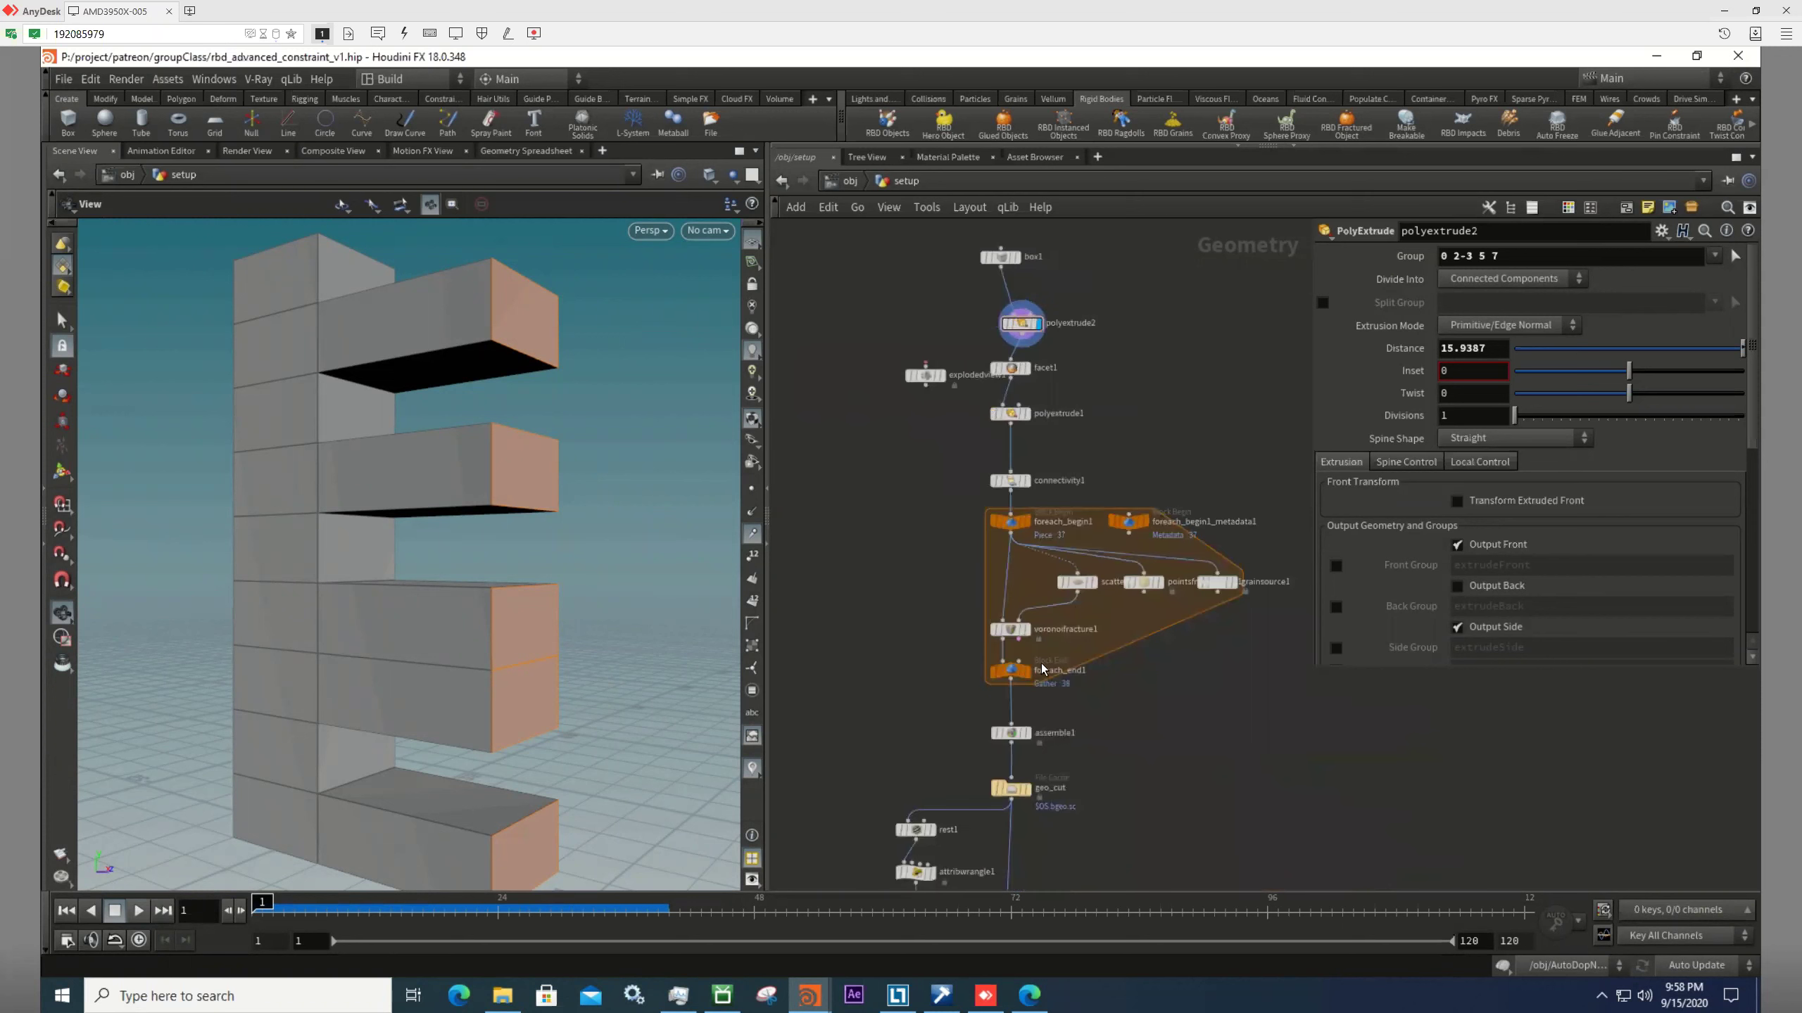
pyautogui.click(1007, 787)
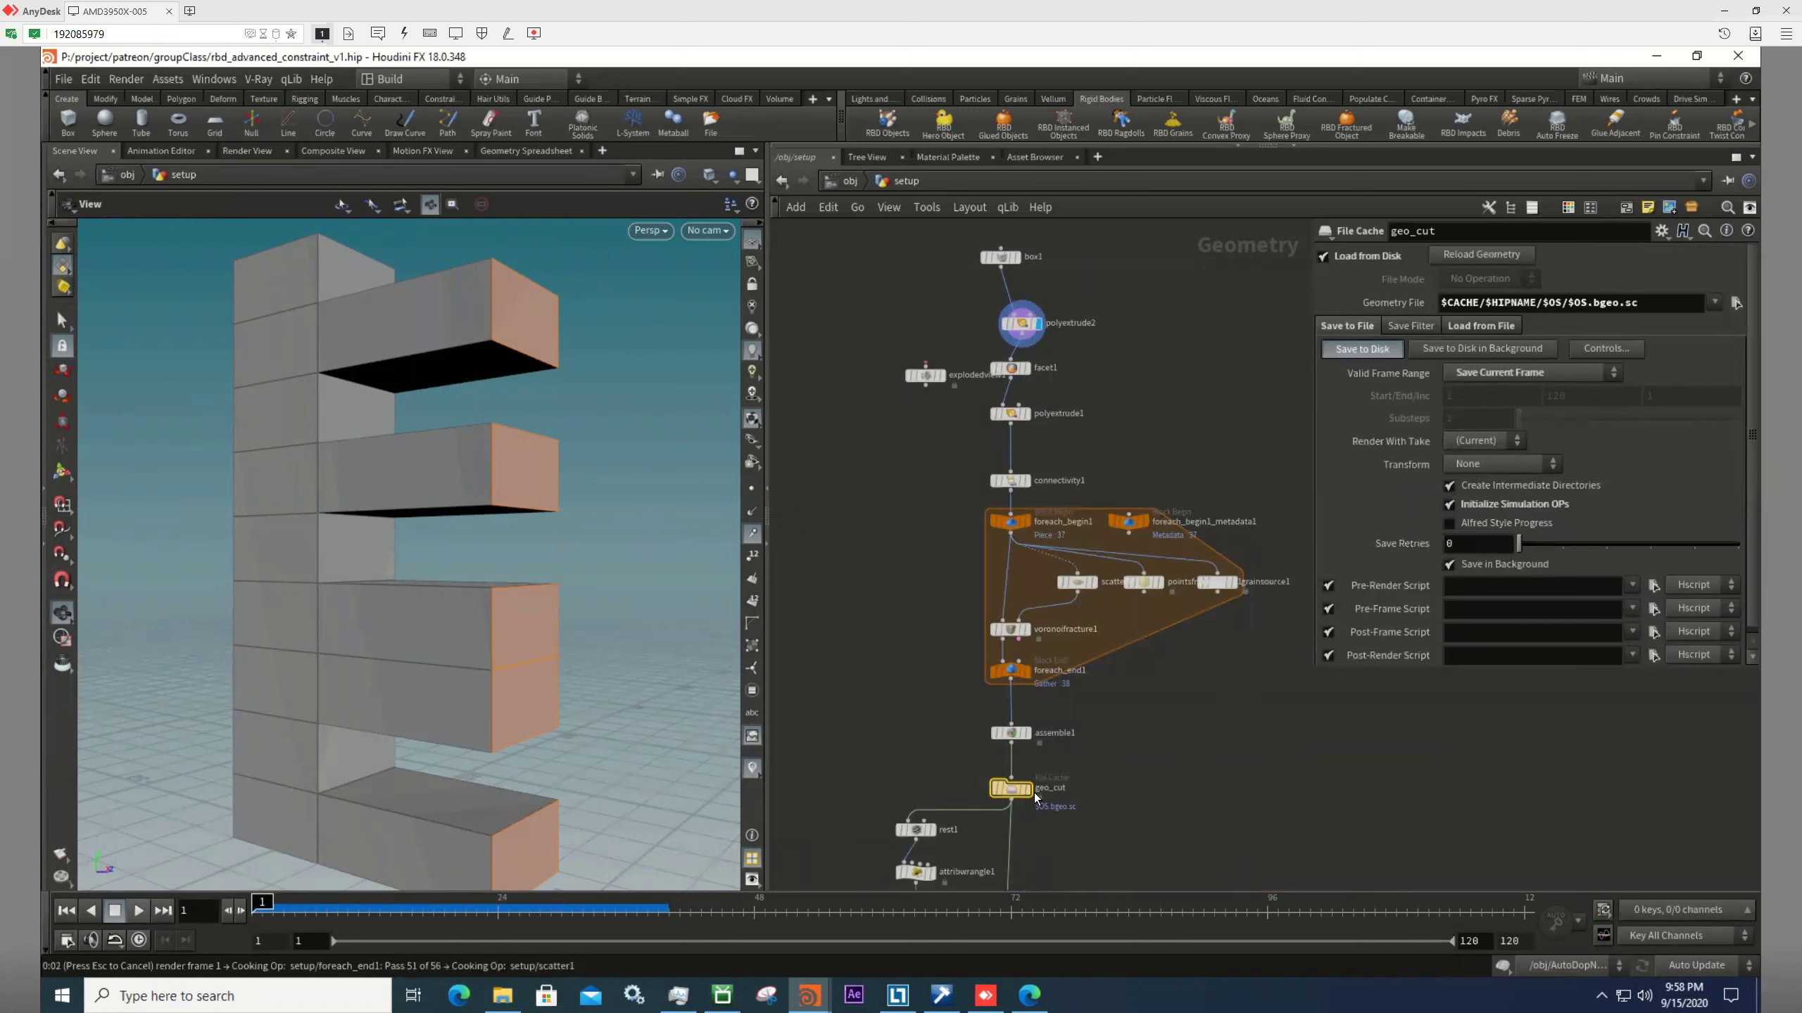
# Step: Display geo_cut's fractured E pillar, inspect rbd_points, then enter AutoDopNetwork
pyautogui.click(1028, 789)
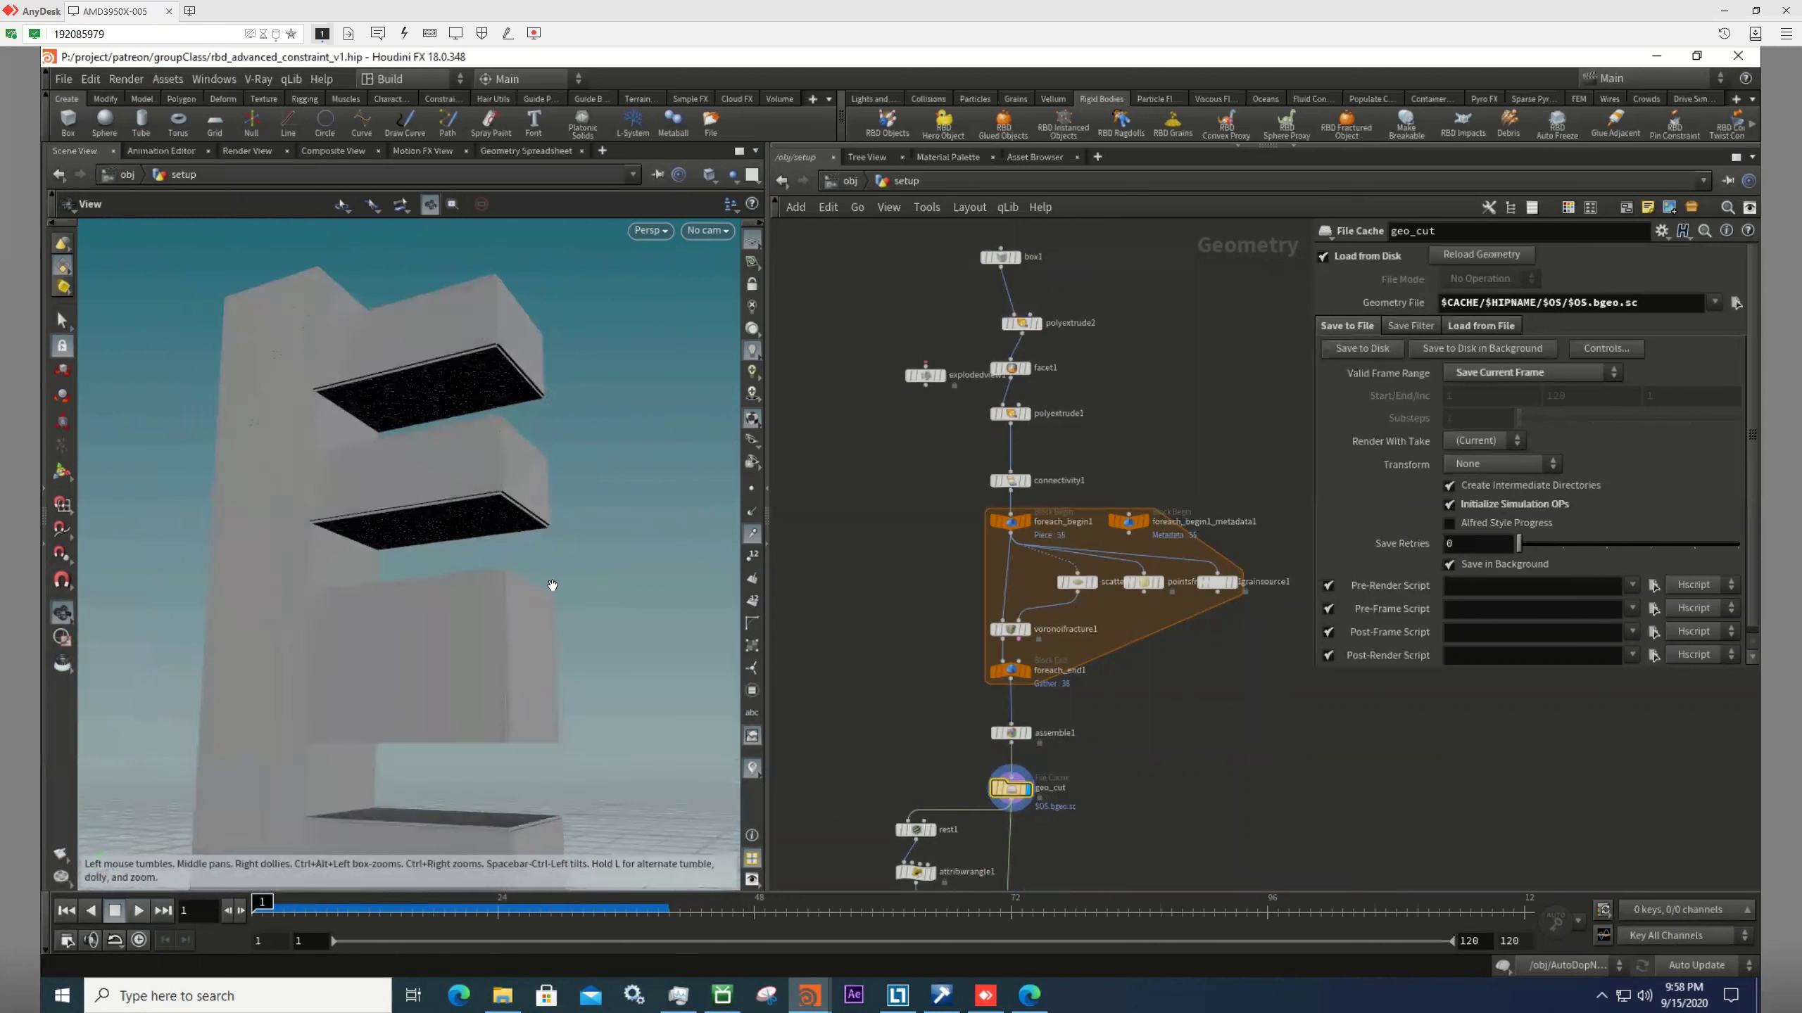
pyautogui.moveTo(879, 887); pyautogui.dragTo(863, 630, button='middle')
pyautogui.click(899, 650)
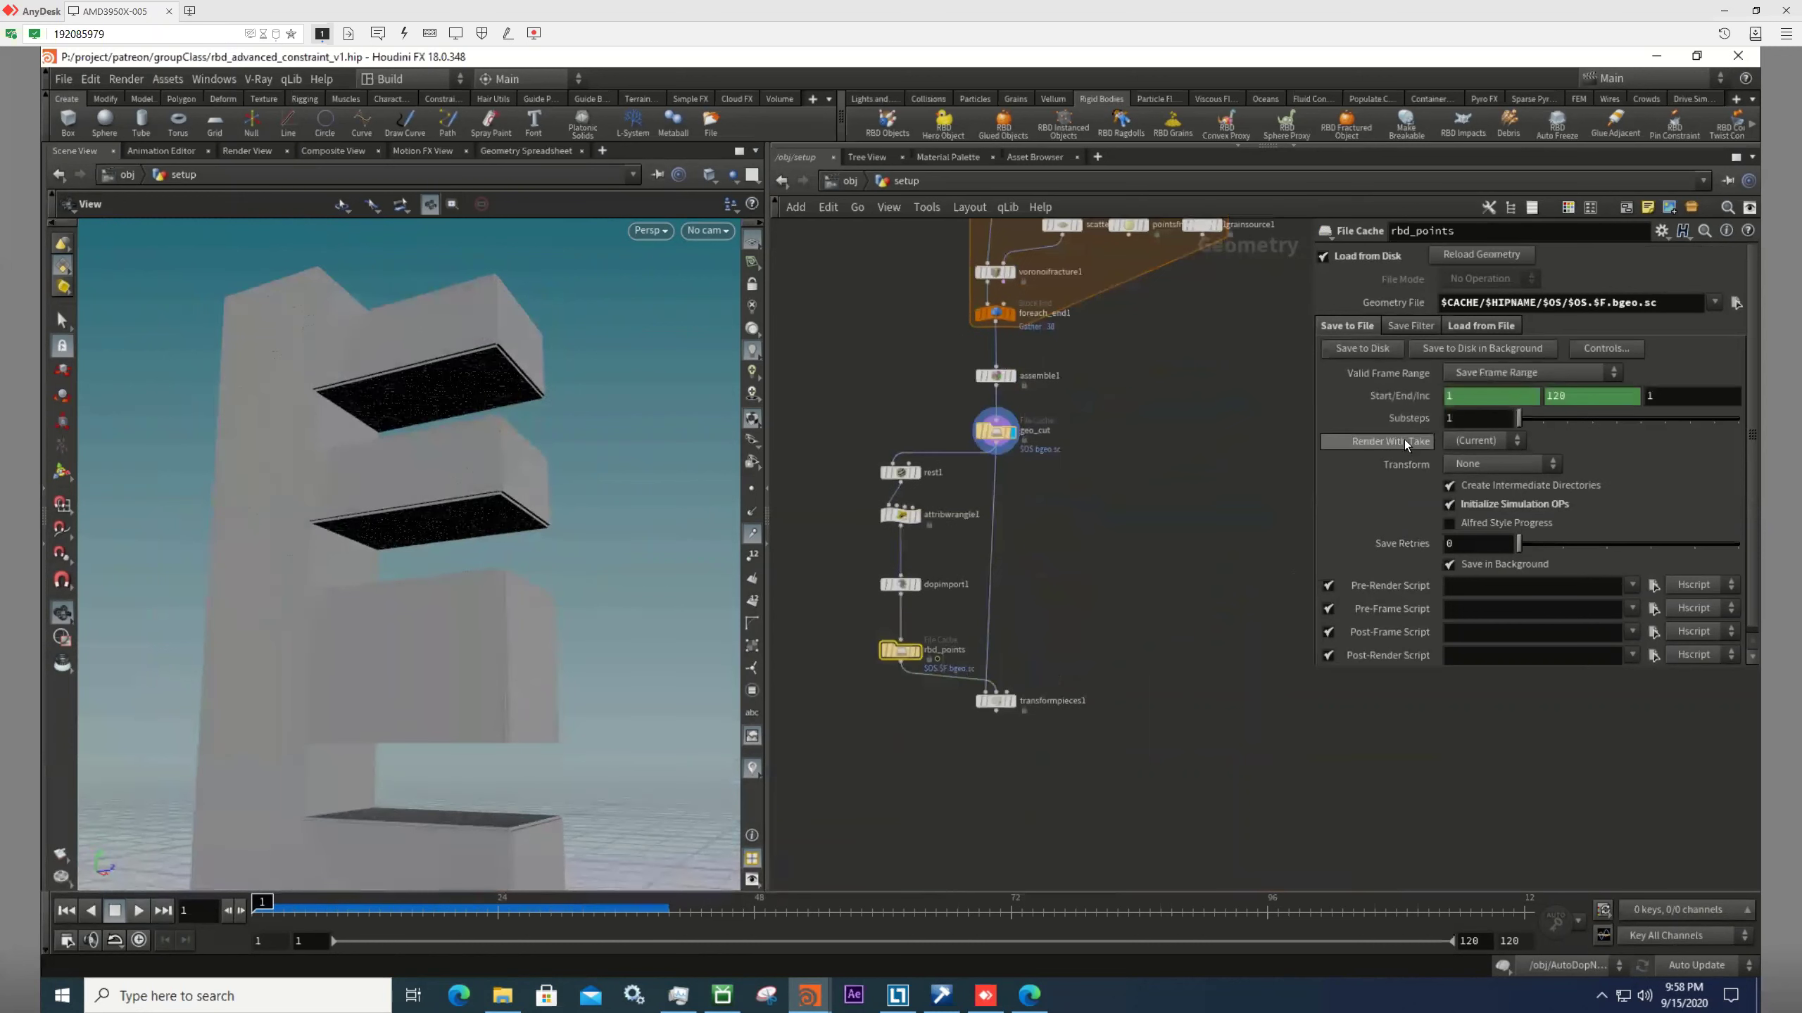
pyautogui.click(830, 184)
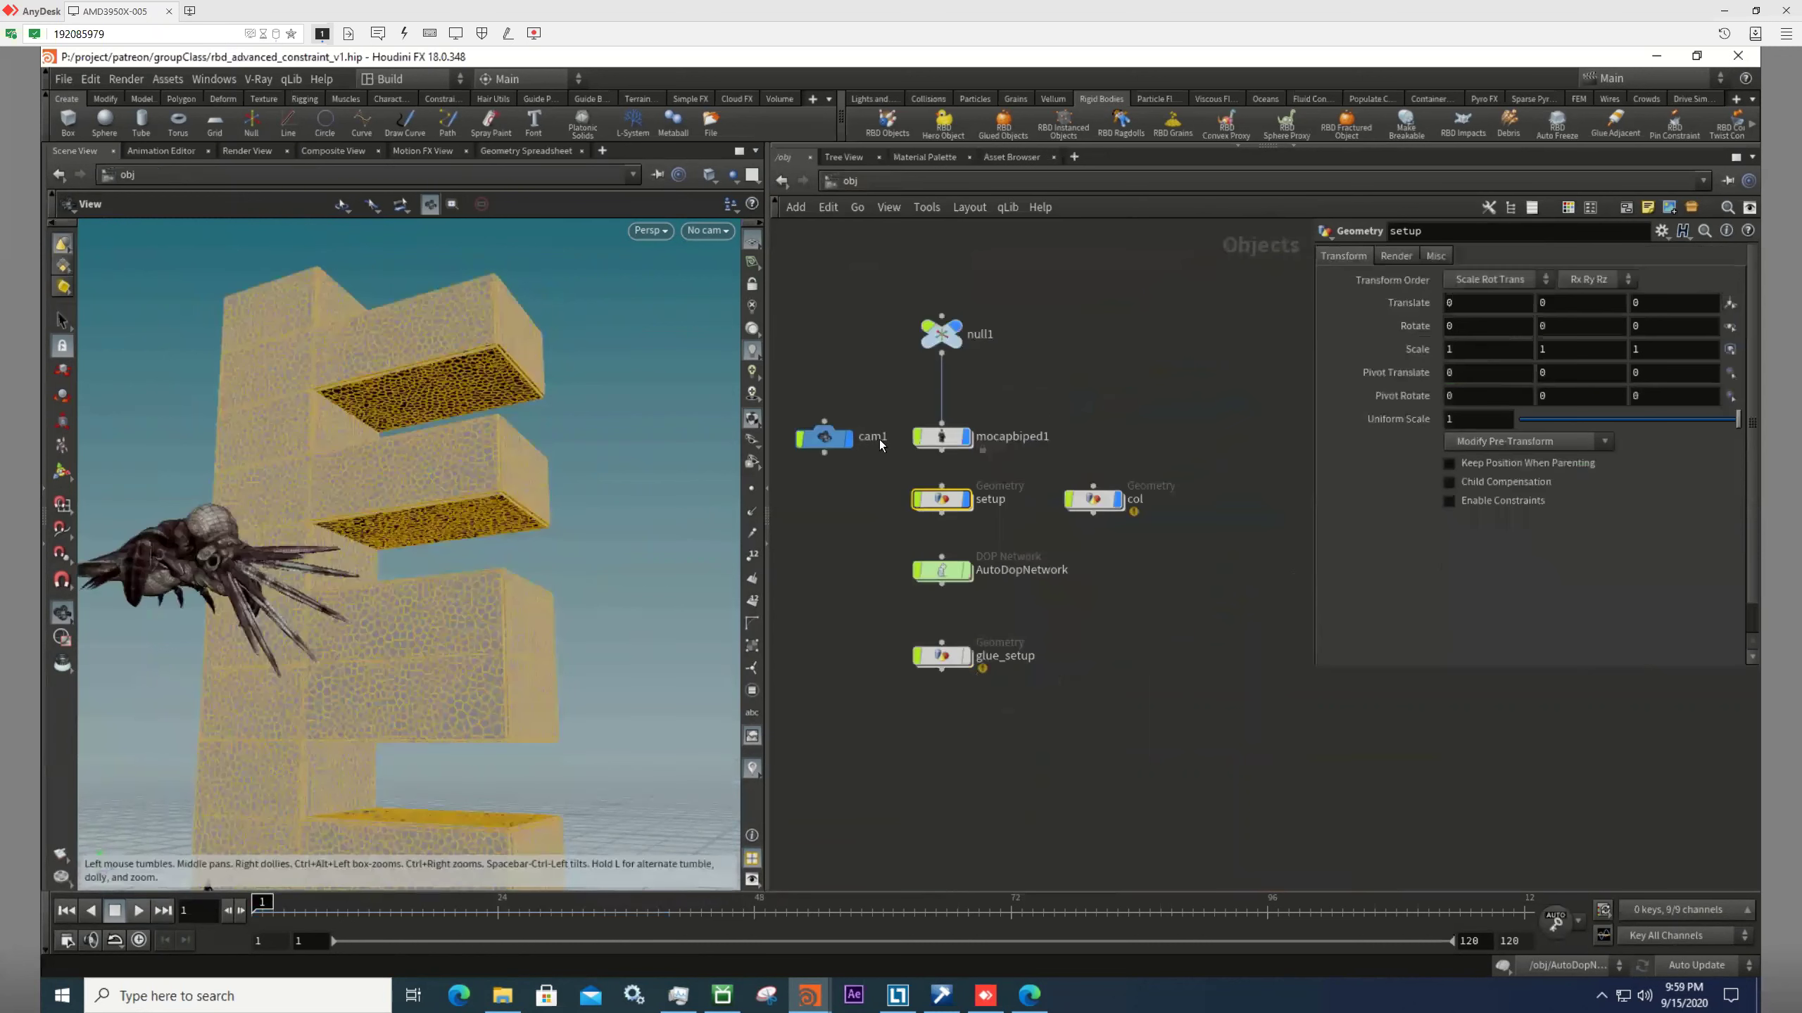
pyautogui.doubleClick(935, 574)
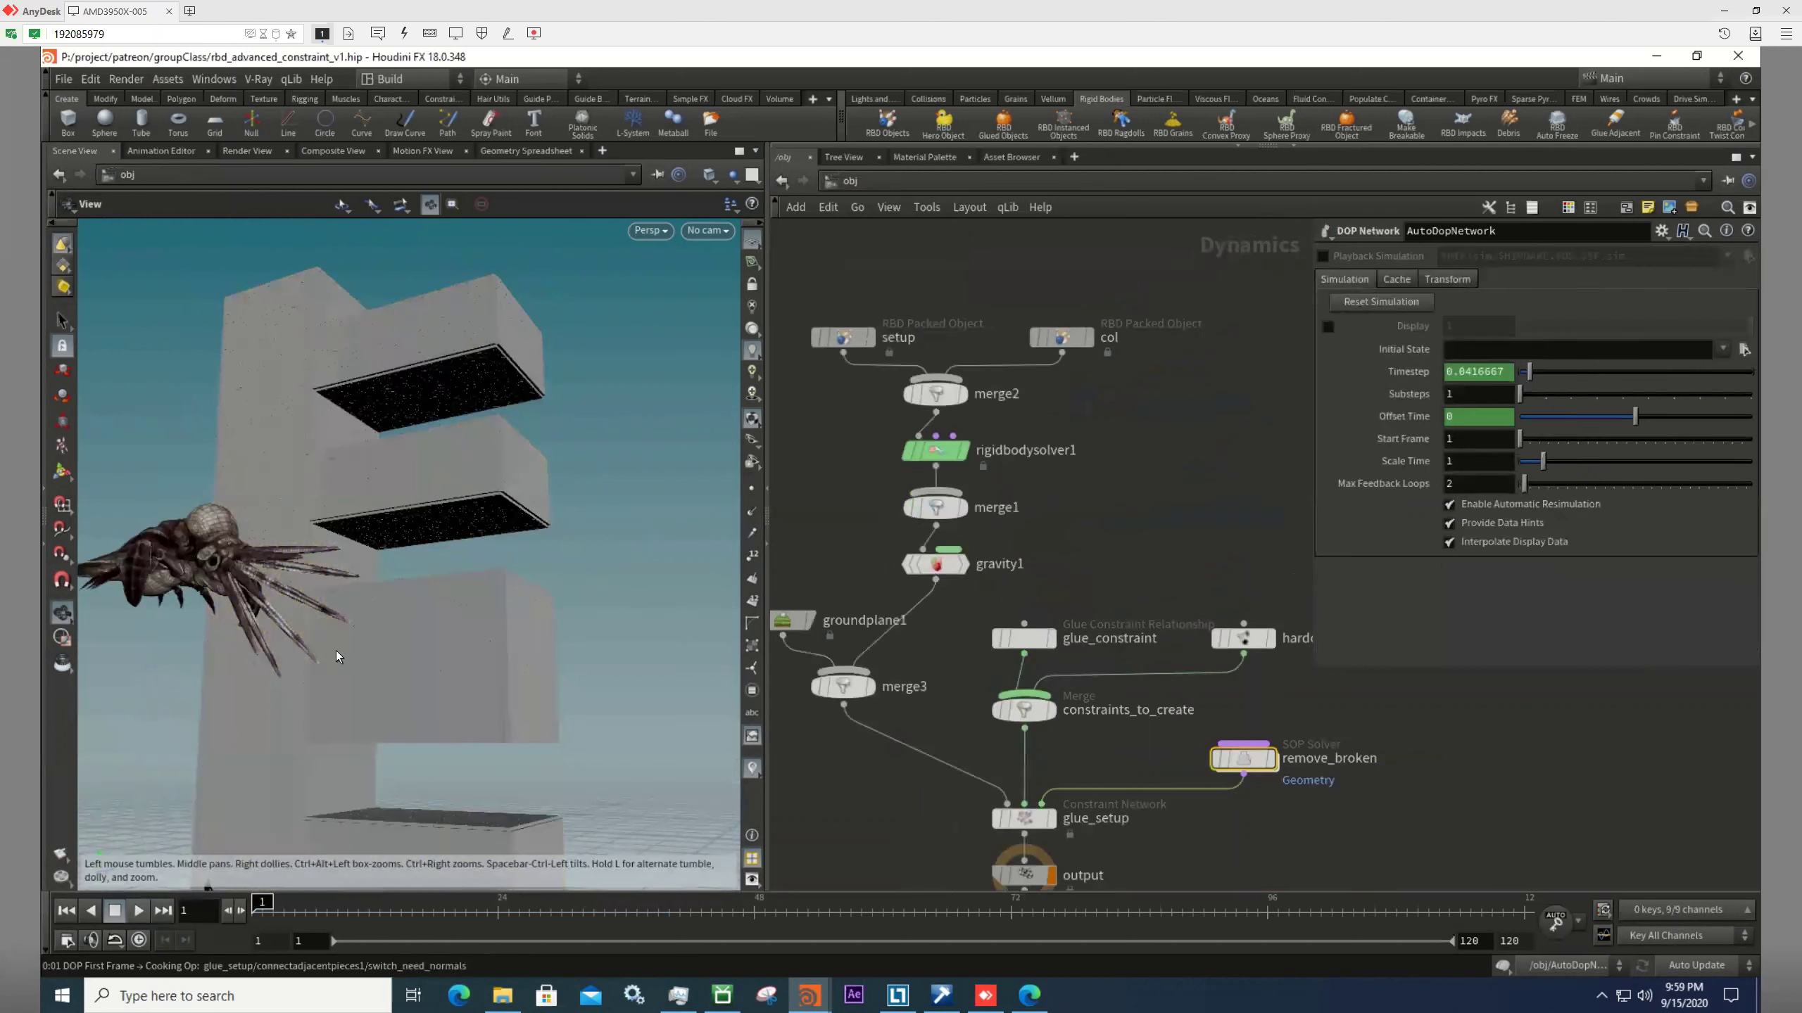
pyautogui.moveTo(109, 709)
pyautogui.mouseDown()
pyautogui.moveTo(340, 743)
pyautogui.moveTo(169, 912)
pyautogui.mouseUp()
# Step: Start timeline playback so the DOP sim cooks the squab hitting the fractured E-pillar
pyautogui.click(140, 911)
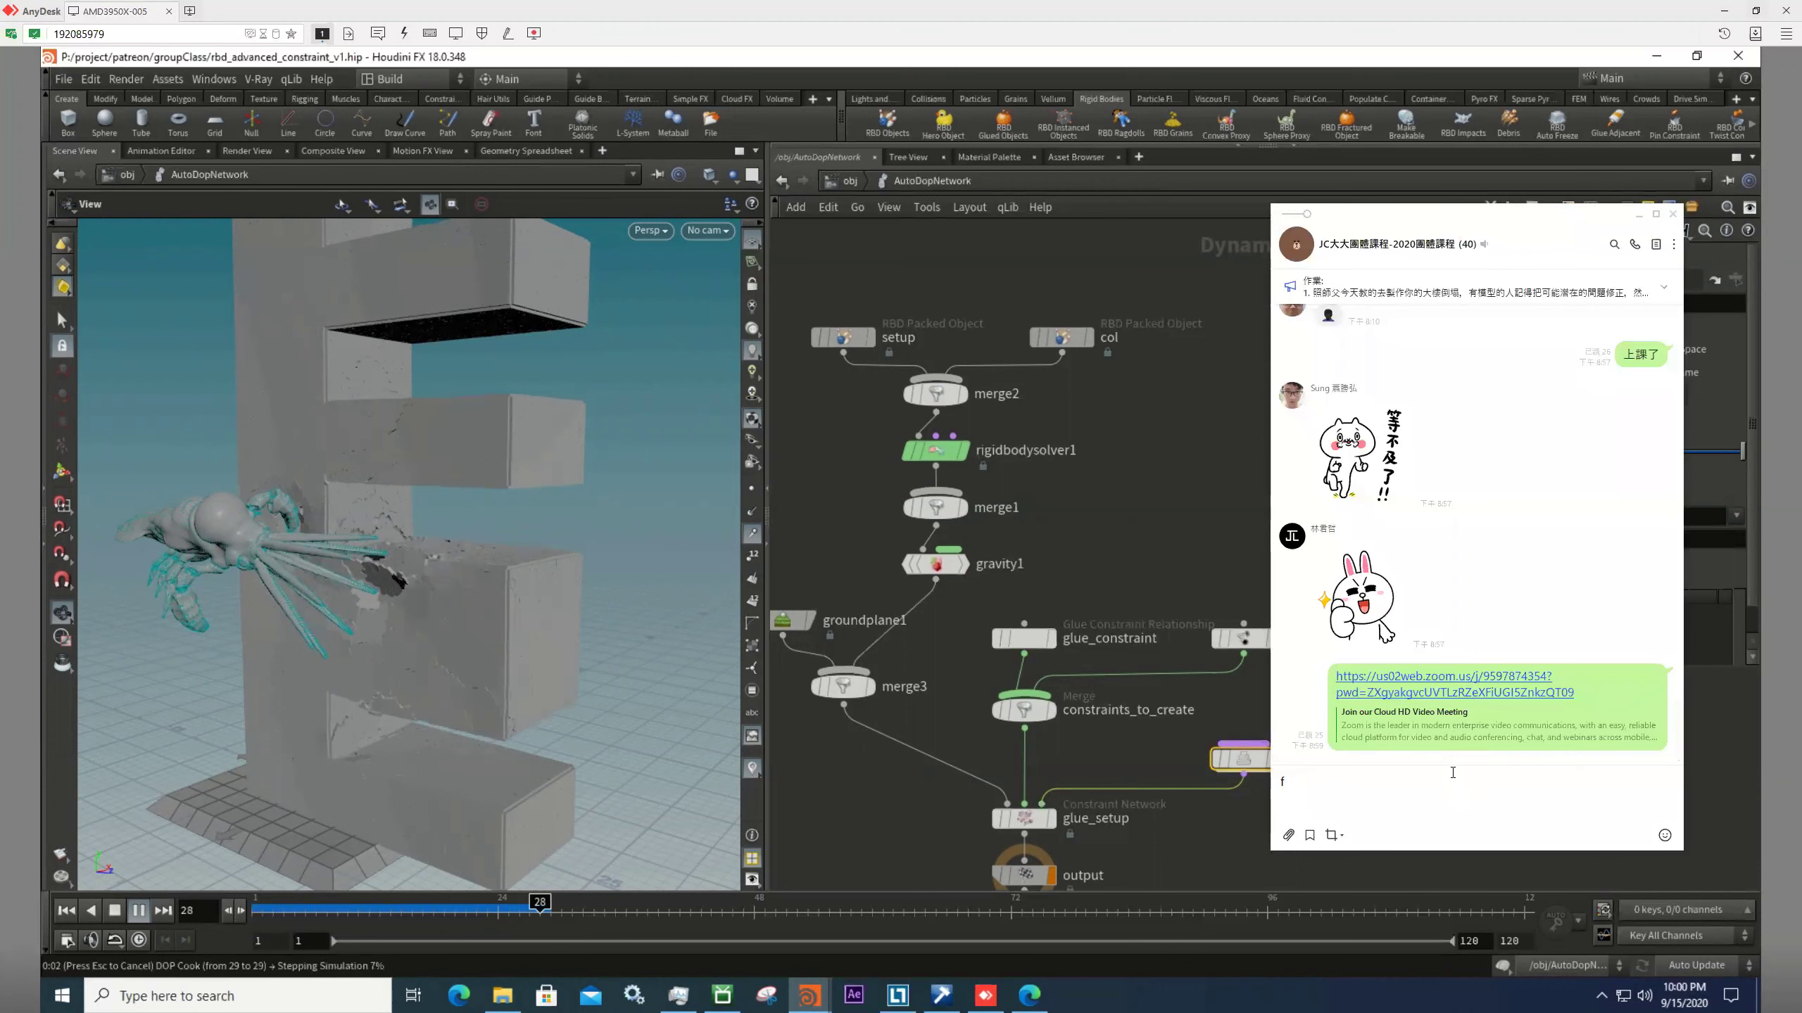
# Step: Write homework item 1 in LINE: add building breakage using mixed constraints, watching structural issues
pyautogui.write('作業:')
pyautogui.hotkey('shift', 'Return')
pyautogui.write('照')
pyautogui.write('今天教ㄉㄜ')
pyautogui.write('7')
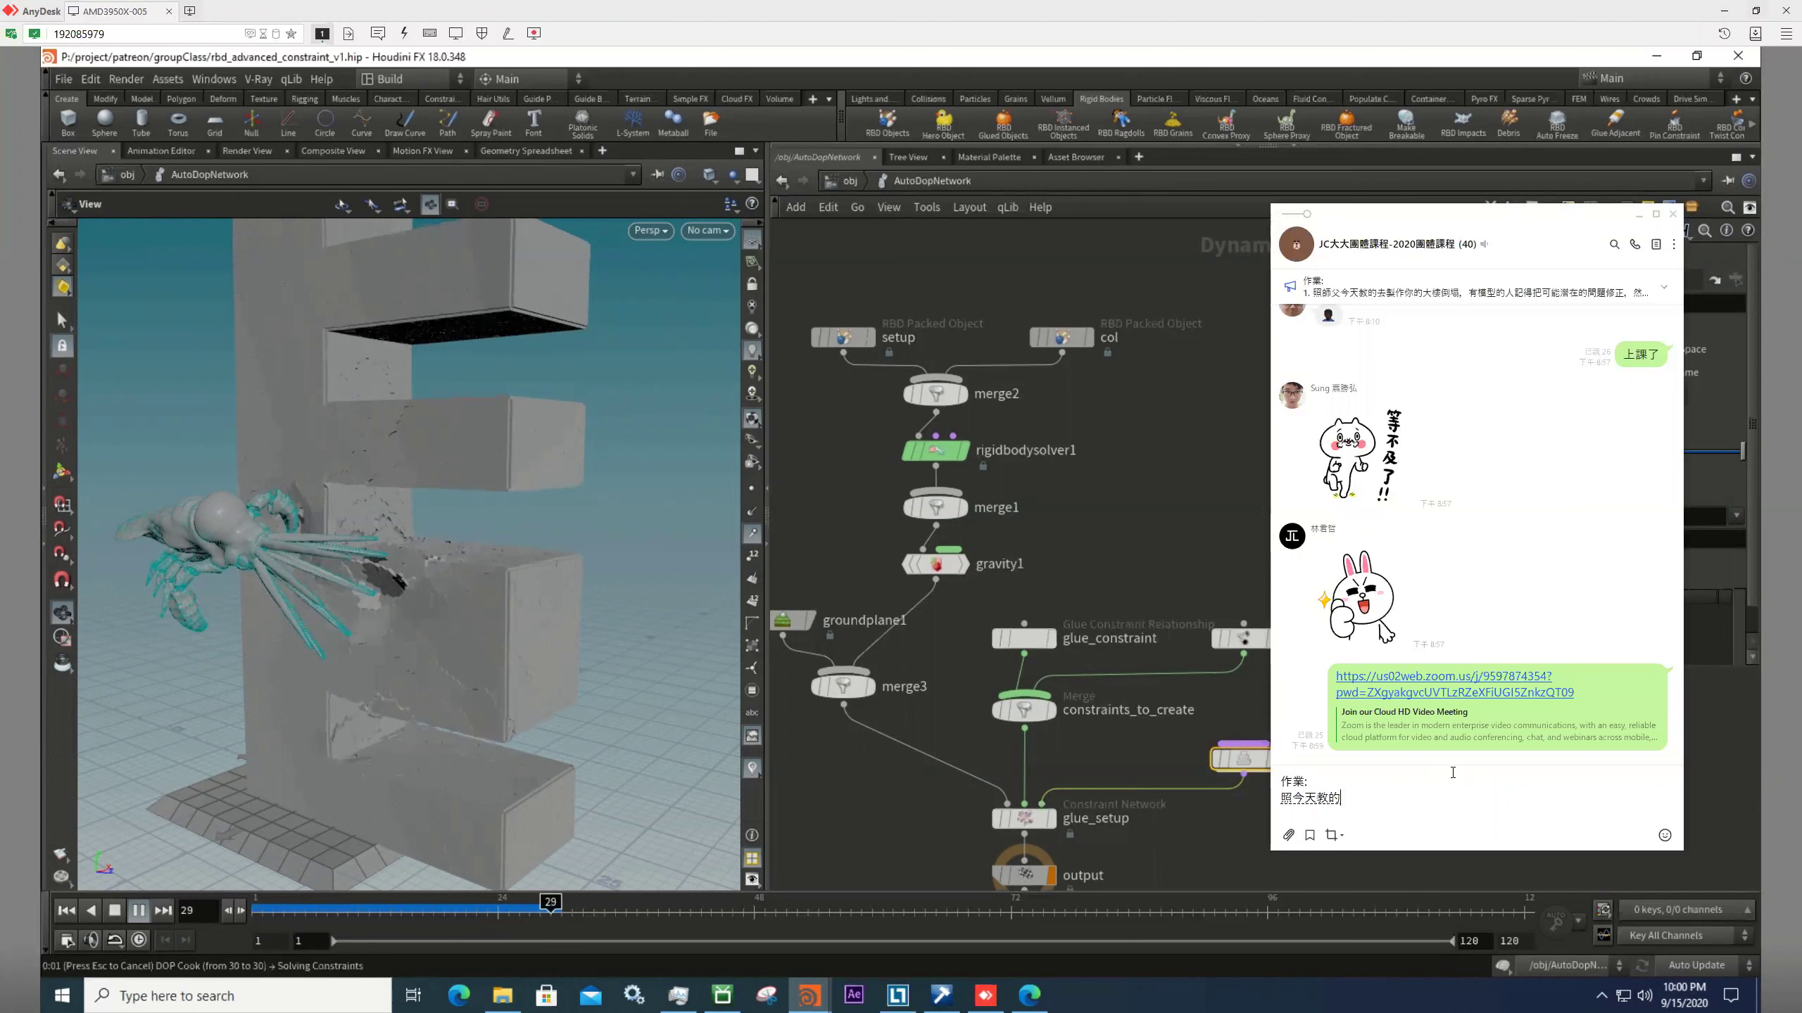
pyautogui.write('事')
pyautogui.write('薑')
pyautogui.press('Left')
pyautogui.press('Down')
pyautogui.press('Down')
pyautogui.press('Down')
pyautogui.press('Down')
pyautogui.press('Down')
pyautogui.press('Down')
pyautogui.press('Down')
pyautogui.press('Down')
pyautogui.press('Return')
pyautogui.write('把')
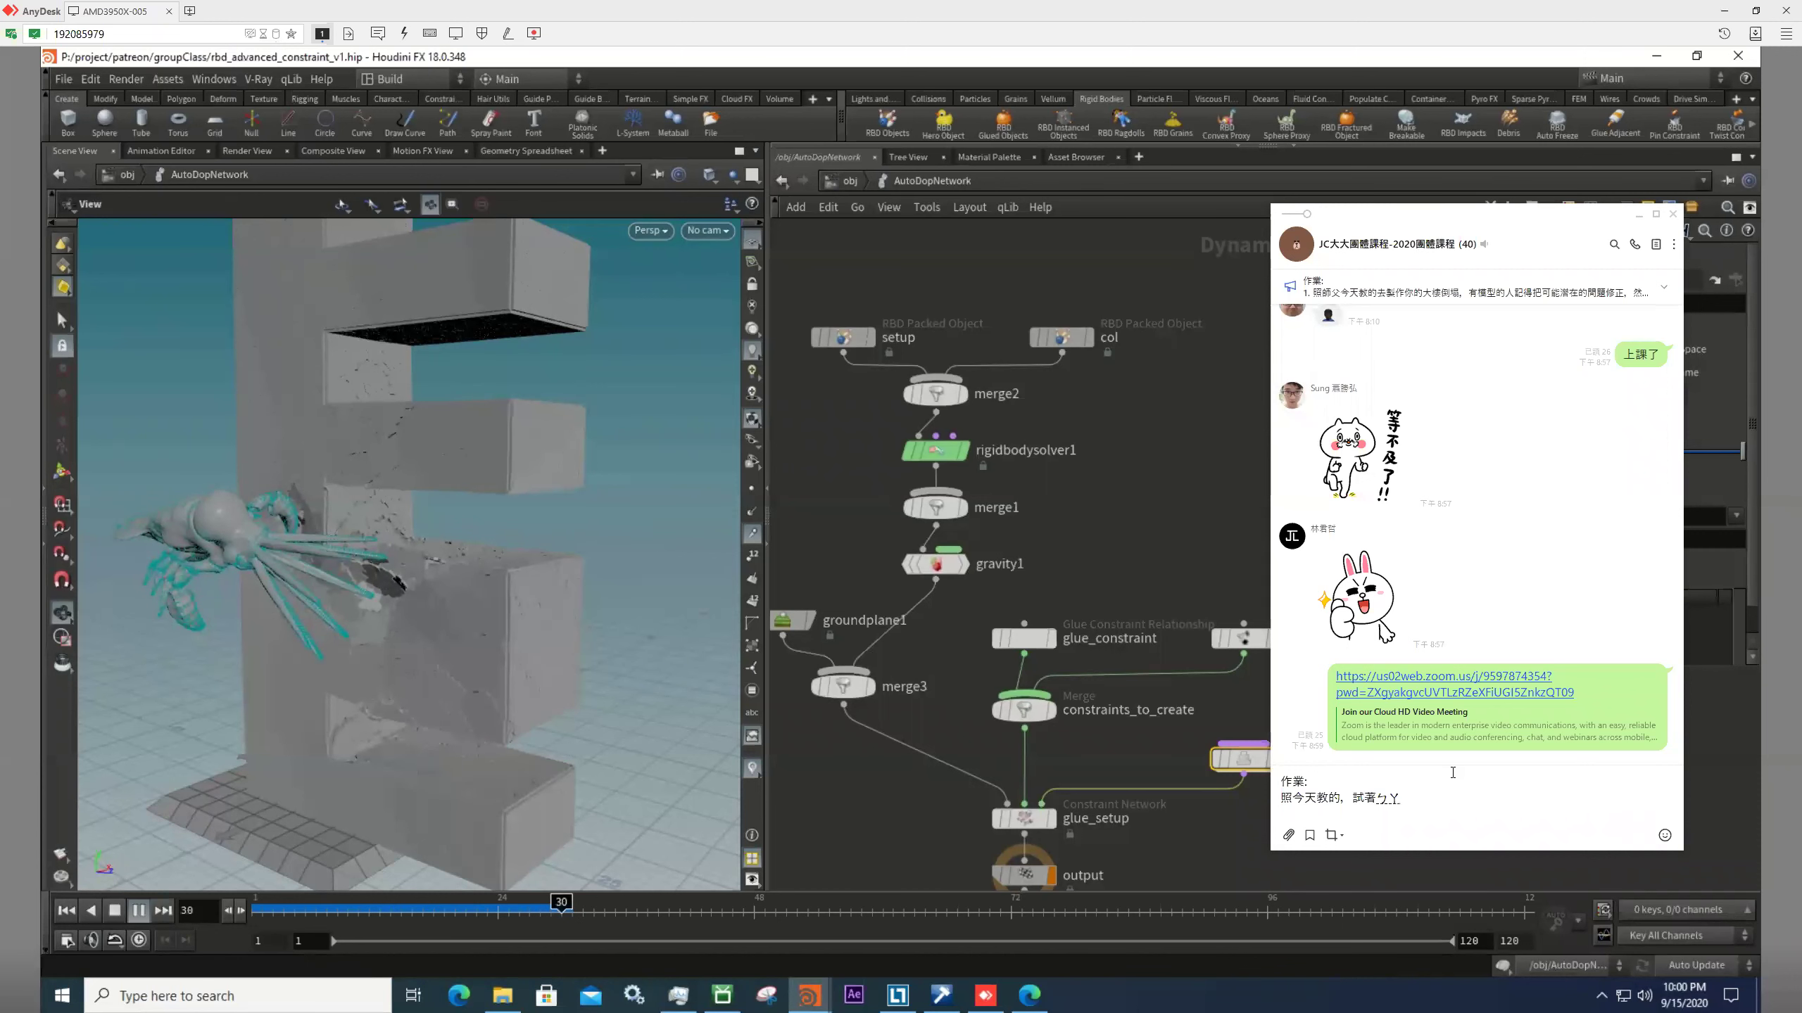
pyautogui.write('大樓破碎加入')
pyautogui.press('Return')
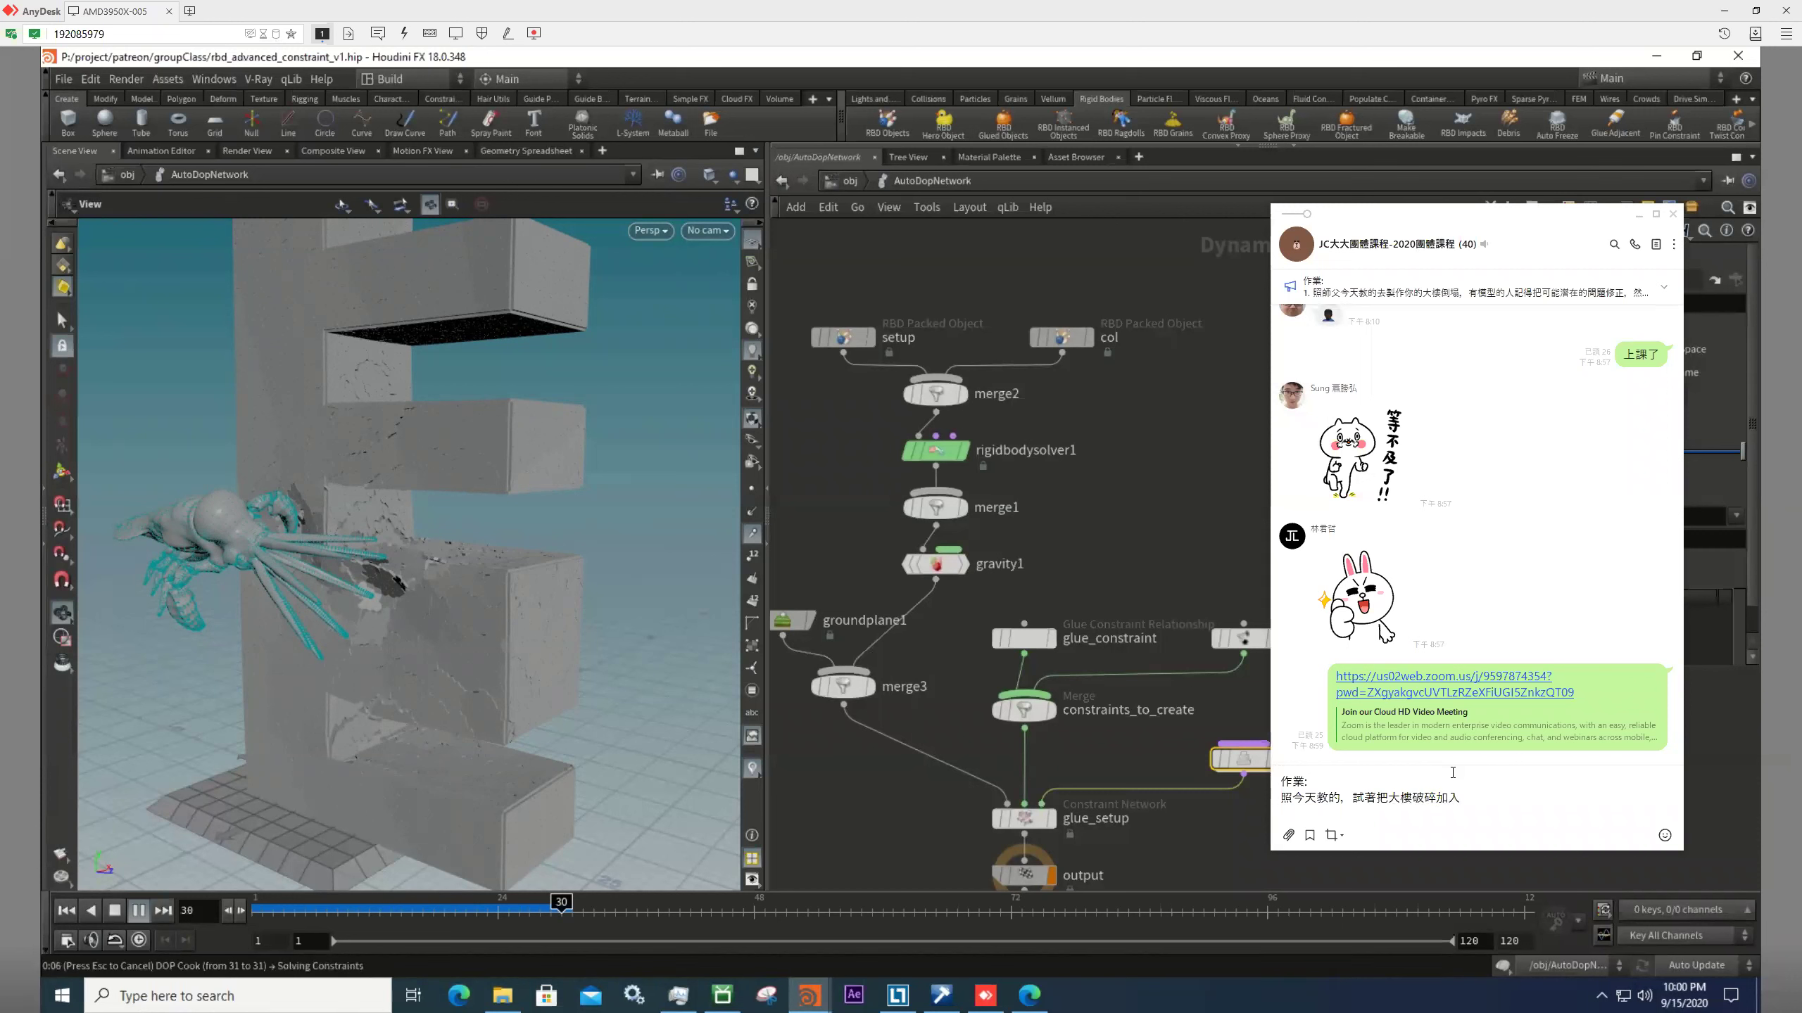
pyautogui.write('進階')
pyautogui.press('BackSpace')
pyautogui.press('BackSpace')
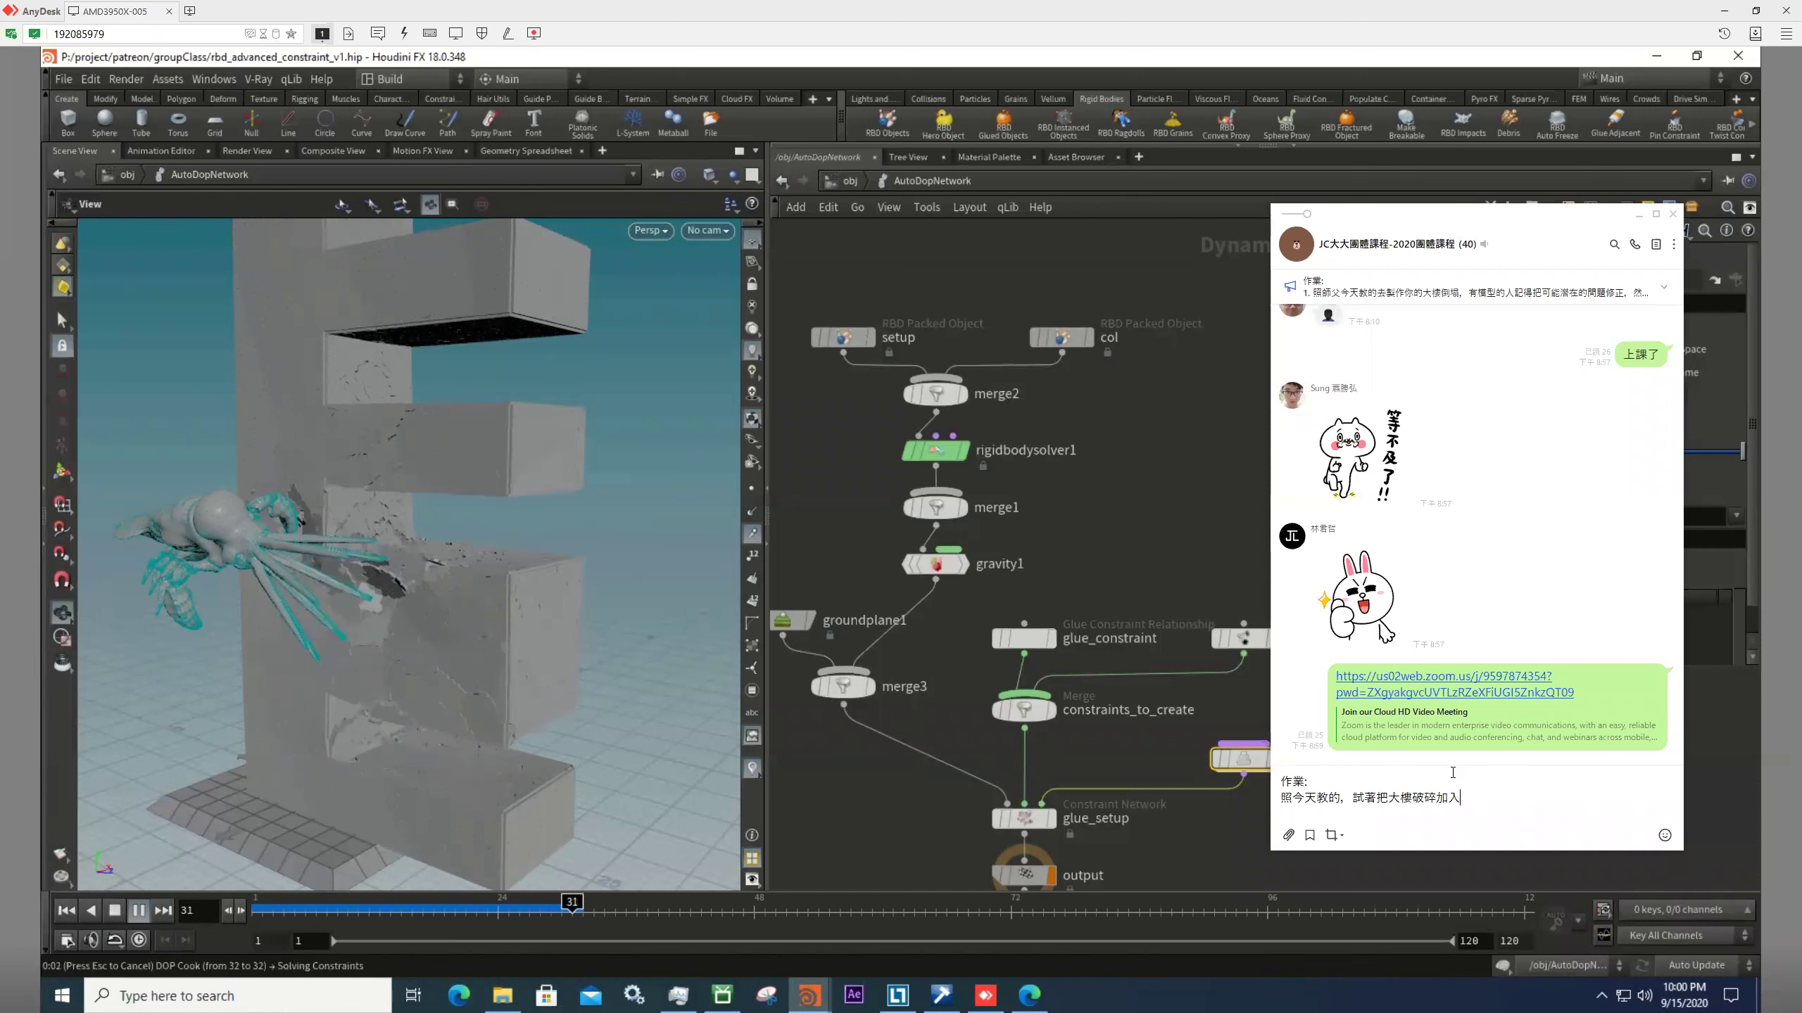
pyautogui.write('混合ㄒㄧㄥ6')
pyautogui.write('constr')
pyautogui.write('aint')
pyautogui.write('來操作。')
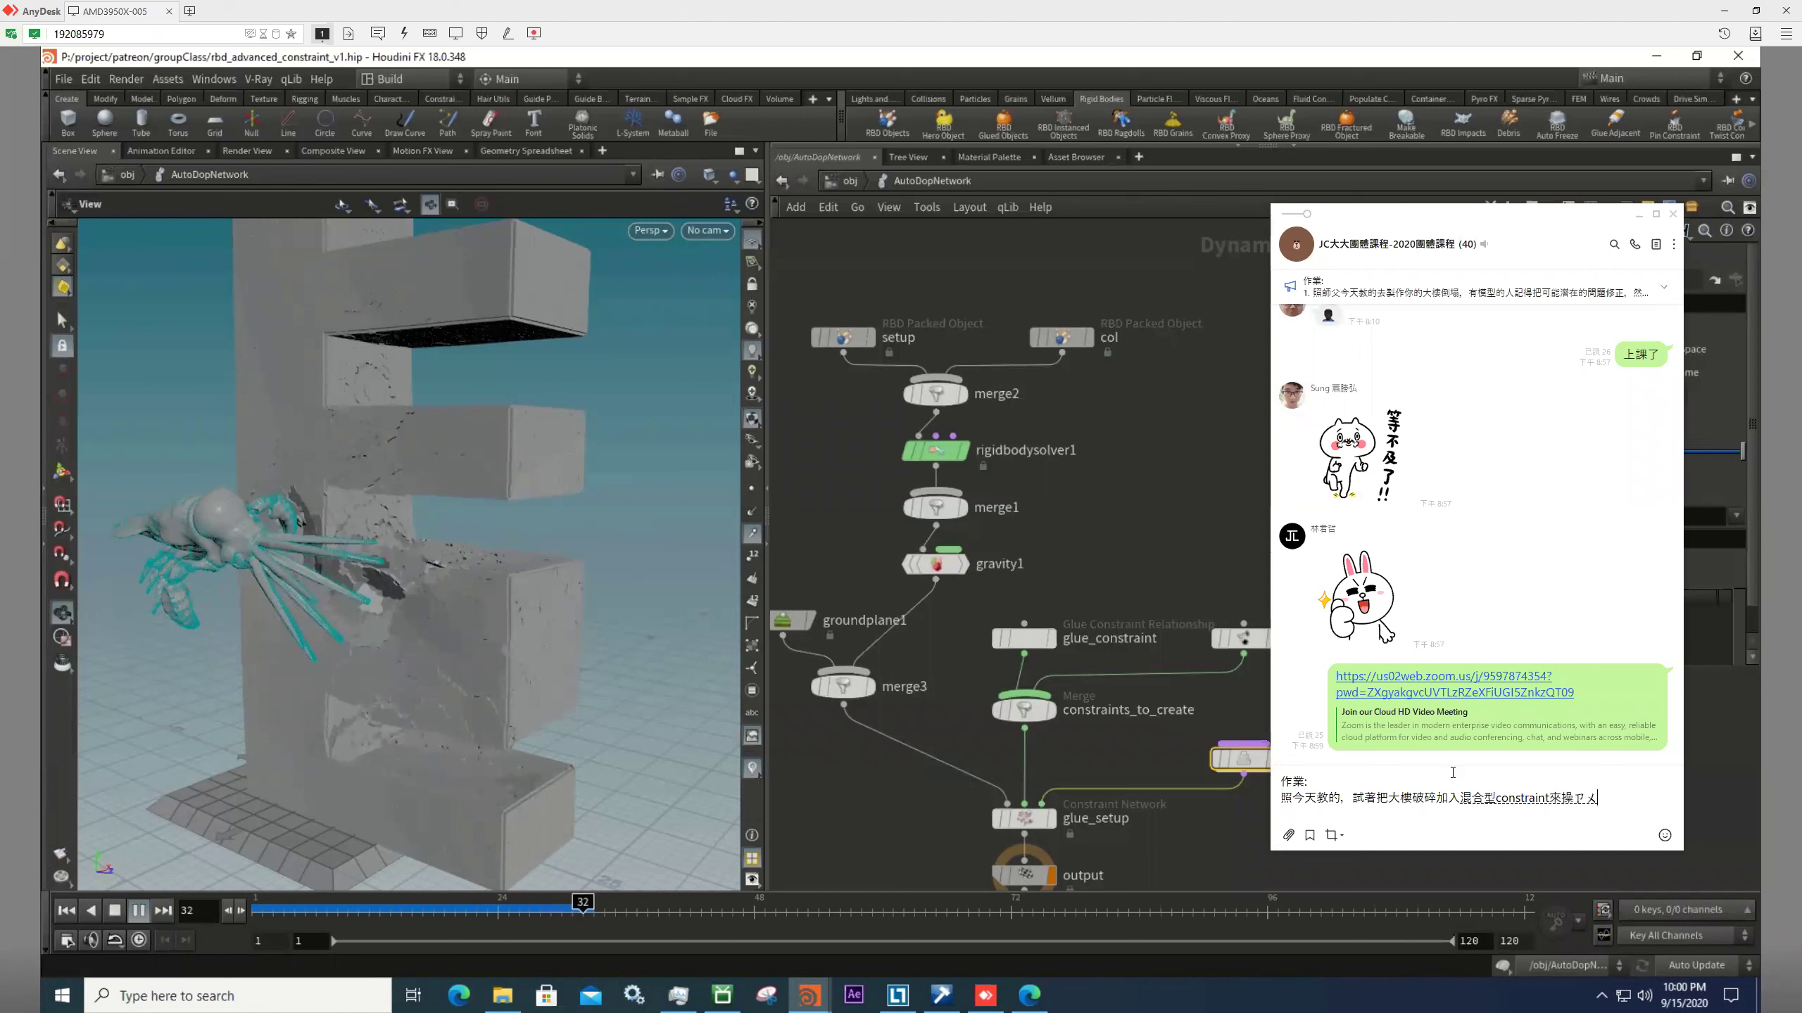
pyautogui.write('注意')
pyautogui.write('結構ㄉㄜ的問')
pyautogui.write('題。')
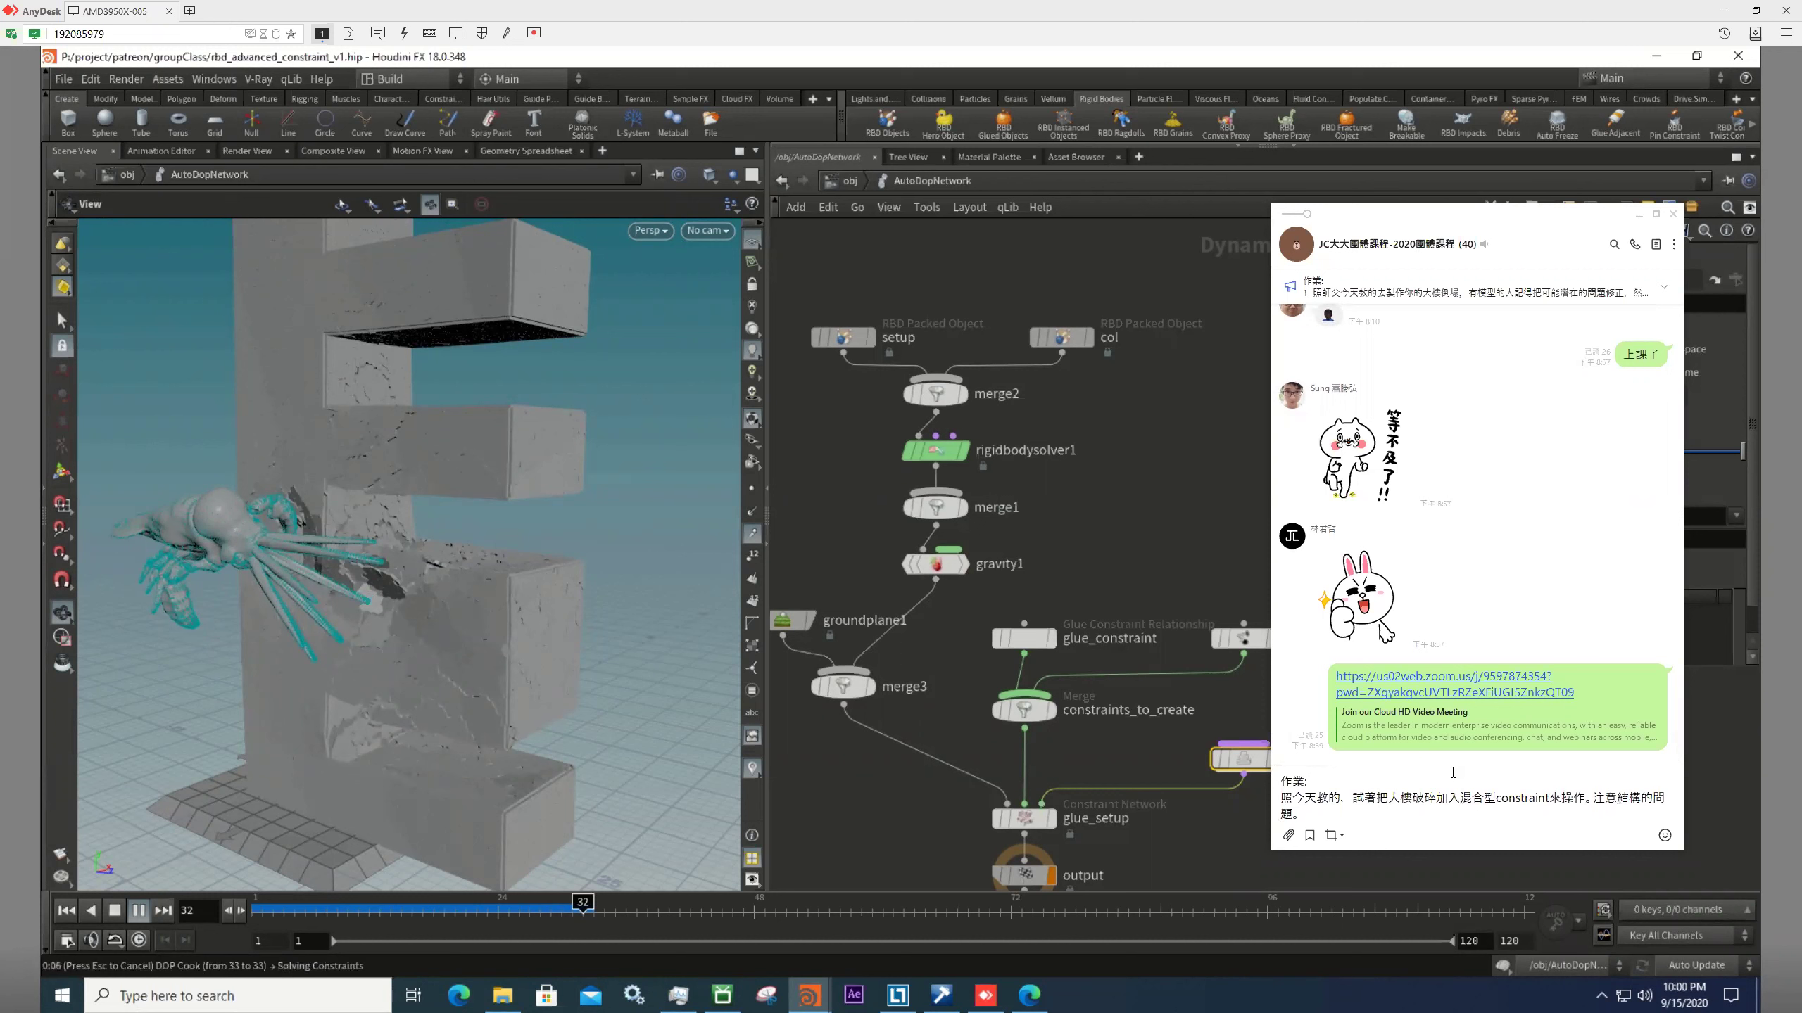
pyautogui.write('1.')
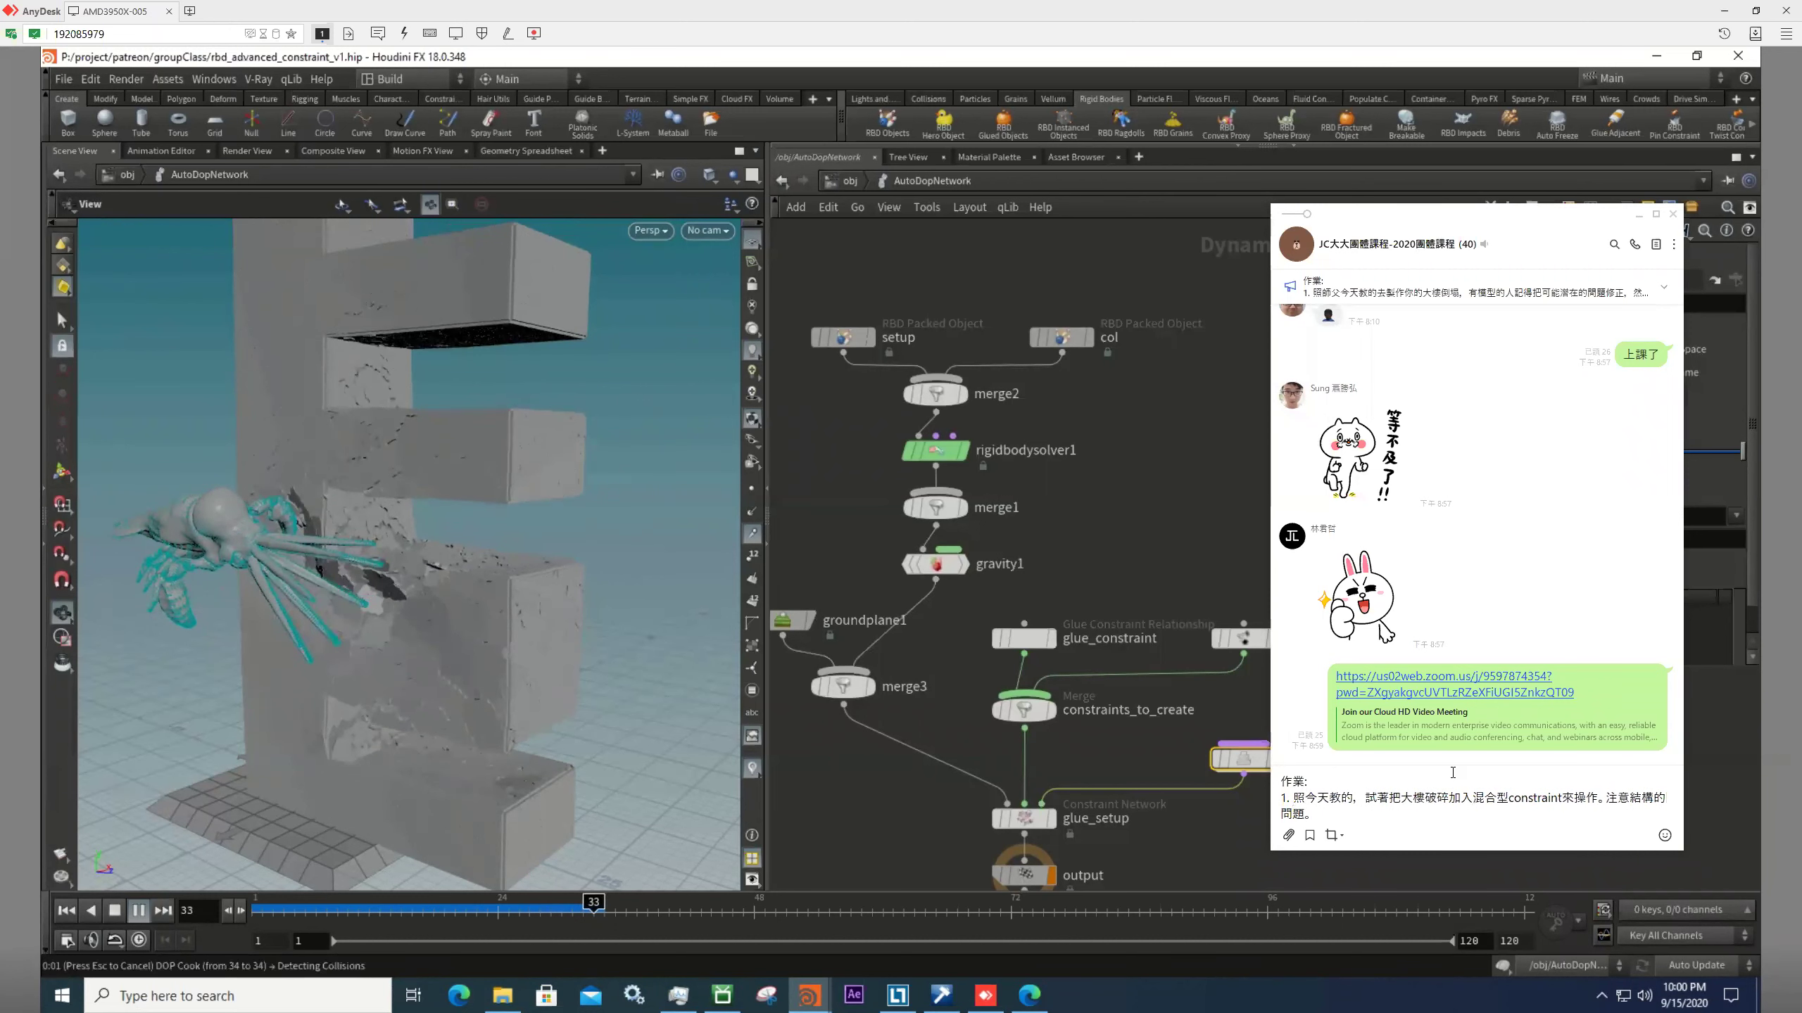
# Step: Add homework item 2: if unfamiliar with modeling, use today's modeling trick
pyautogui.press('Return')
pyautogui.write('2.')
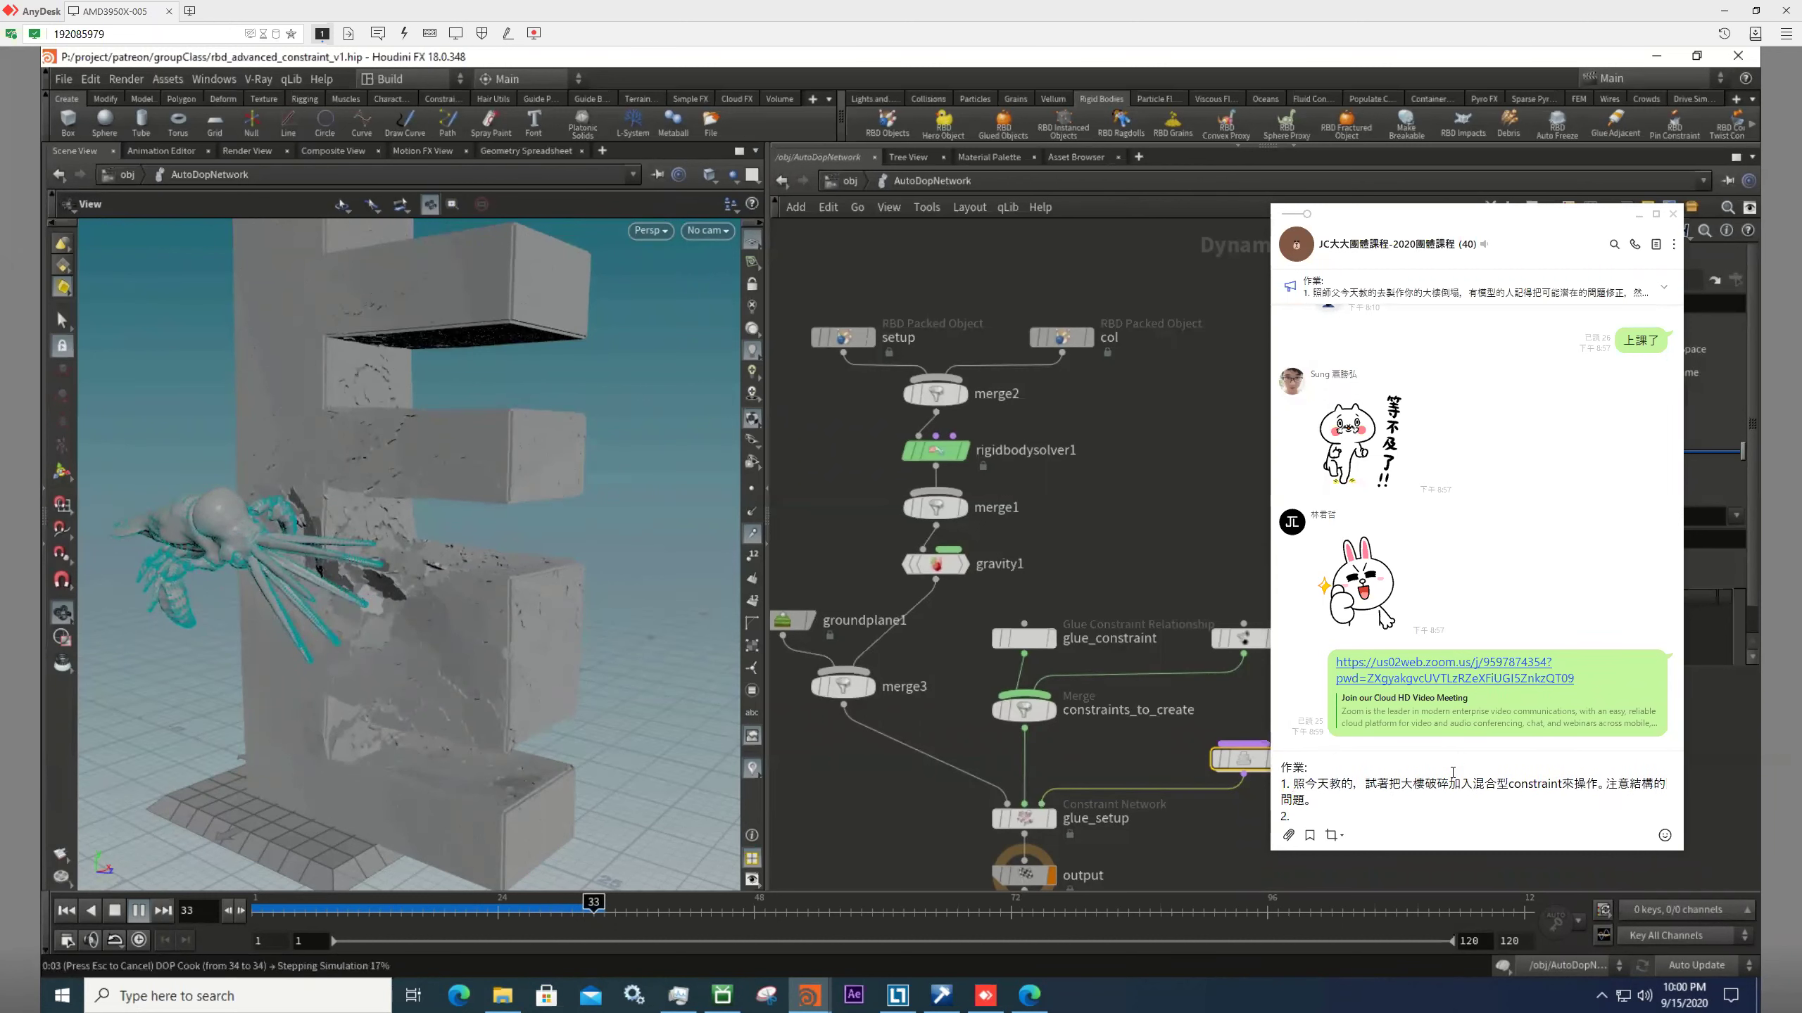
pyautogui.write(' 如果ㄓㄣ')
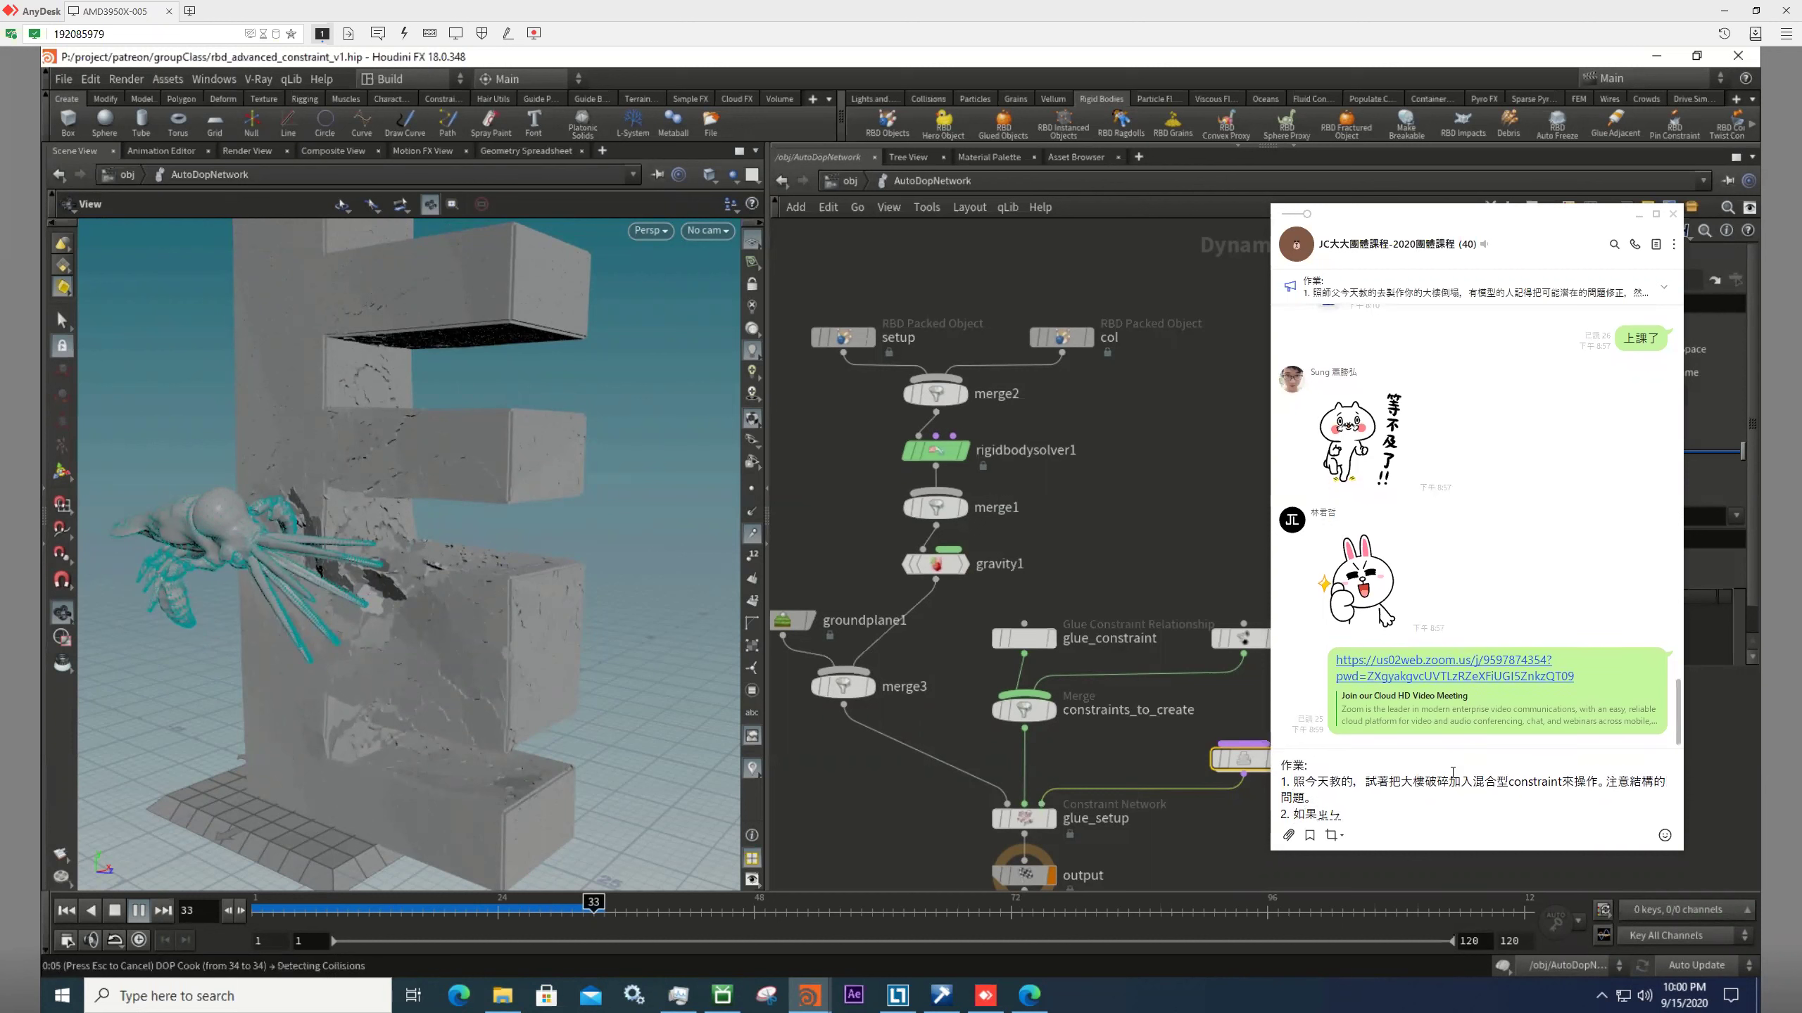
pyautogui.write('真的對模型')
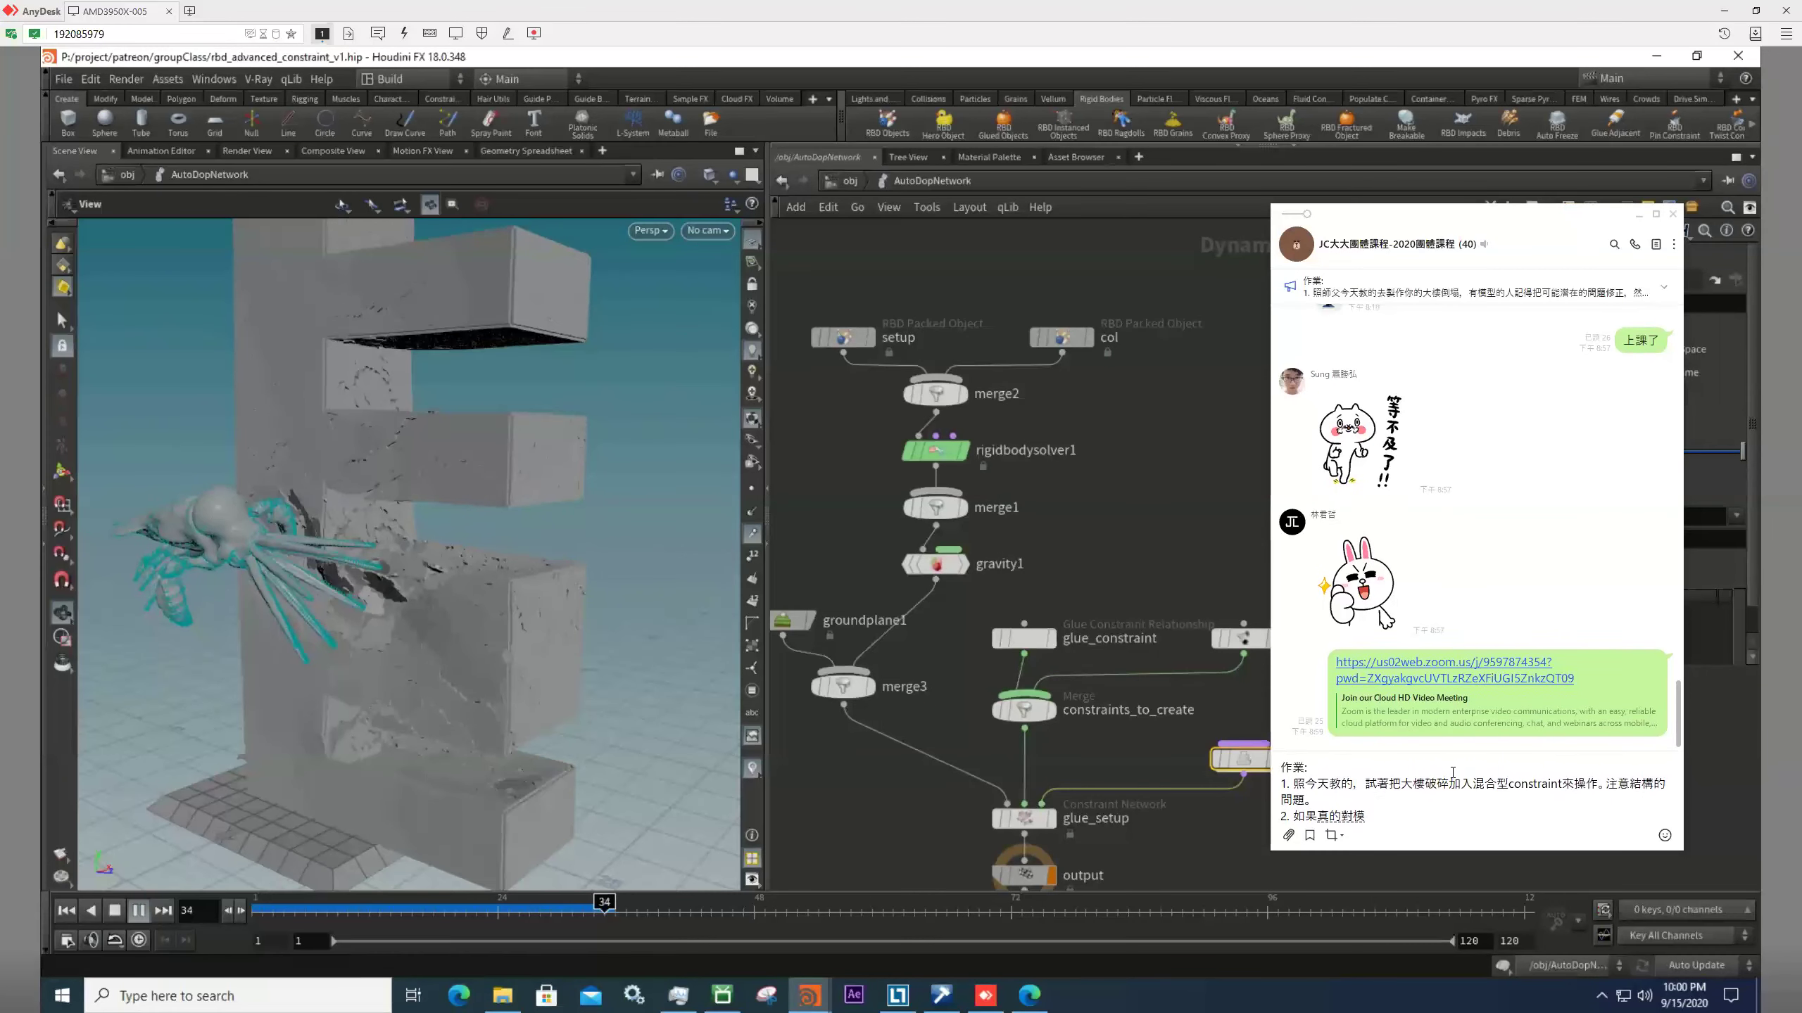
pyautogui.write('製作不淑')
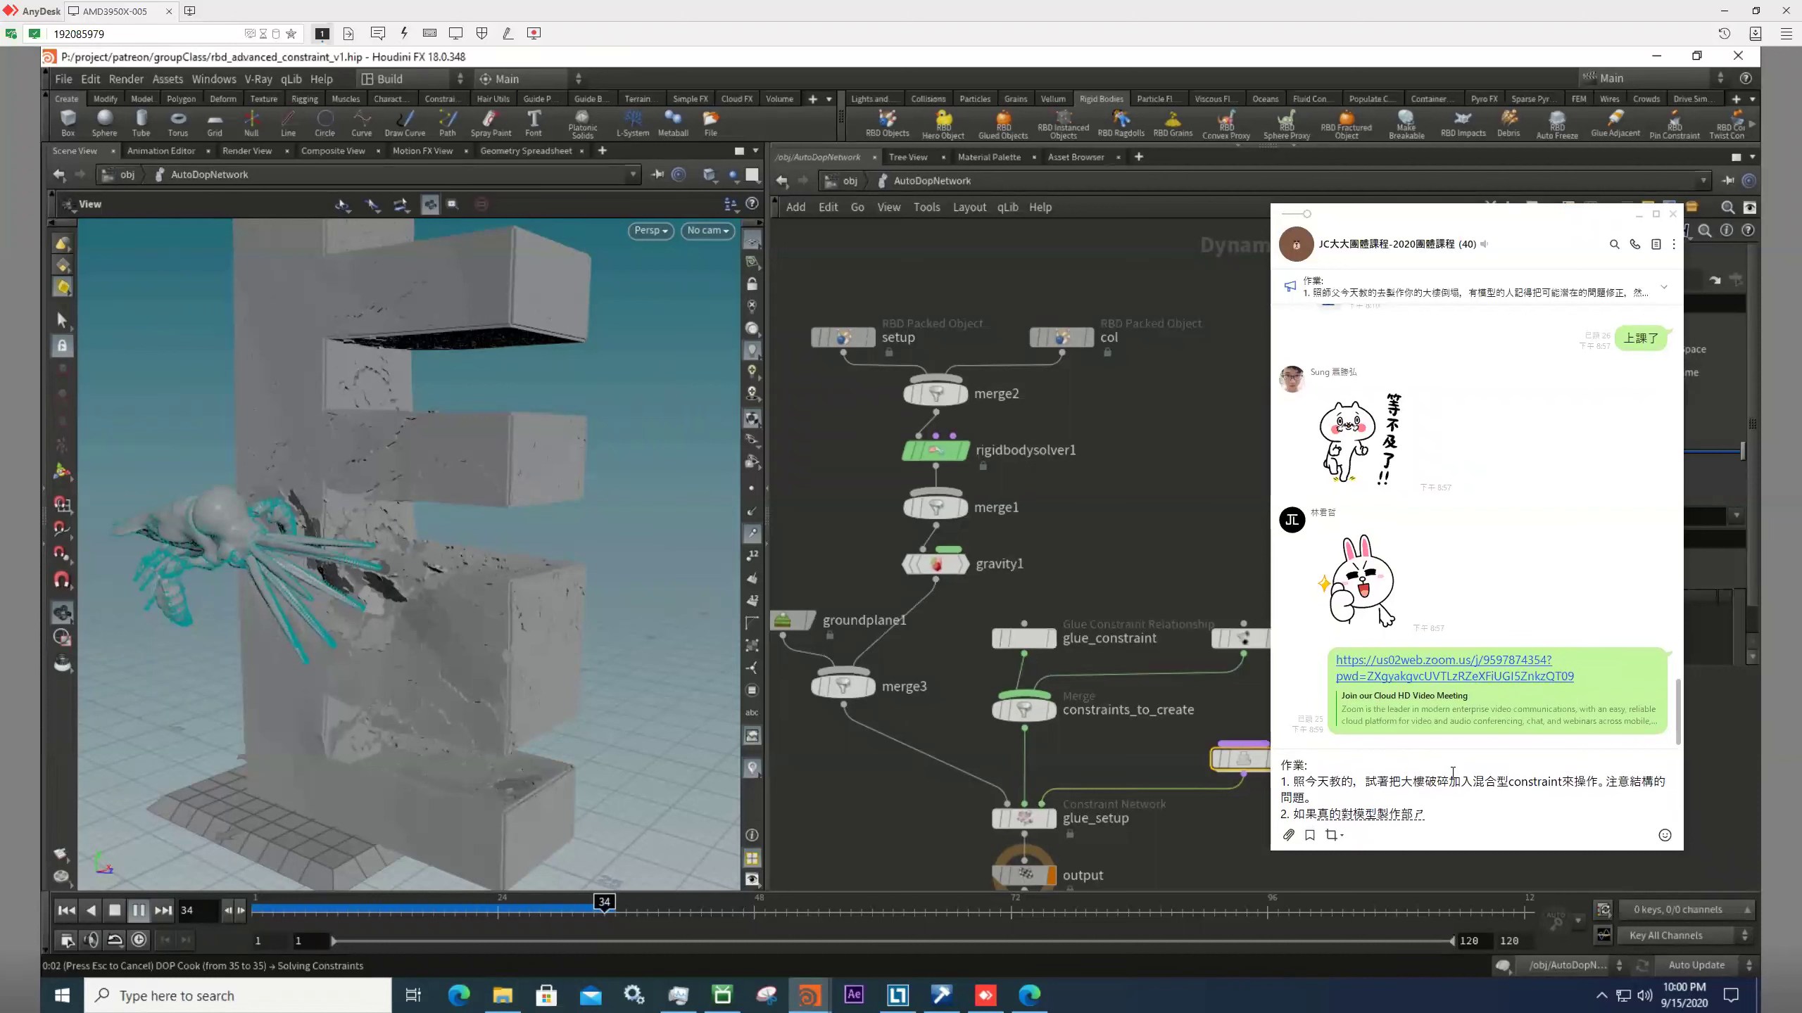
pyautogui.write('悉')
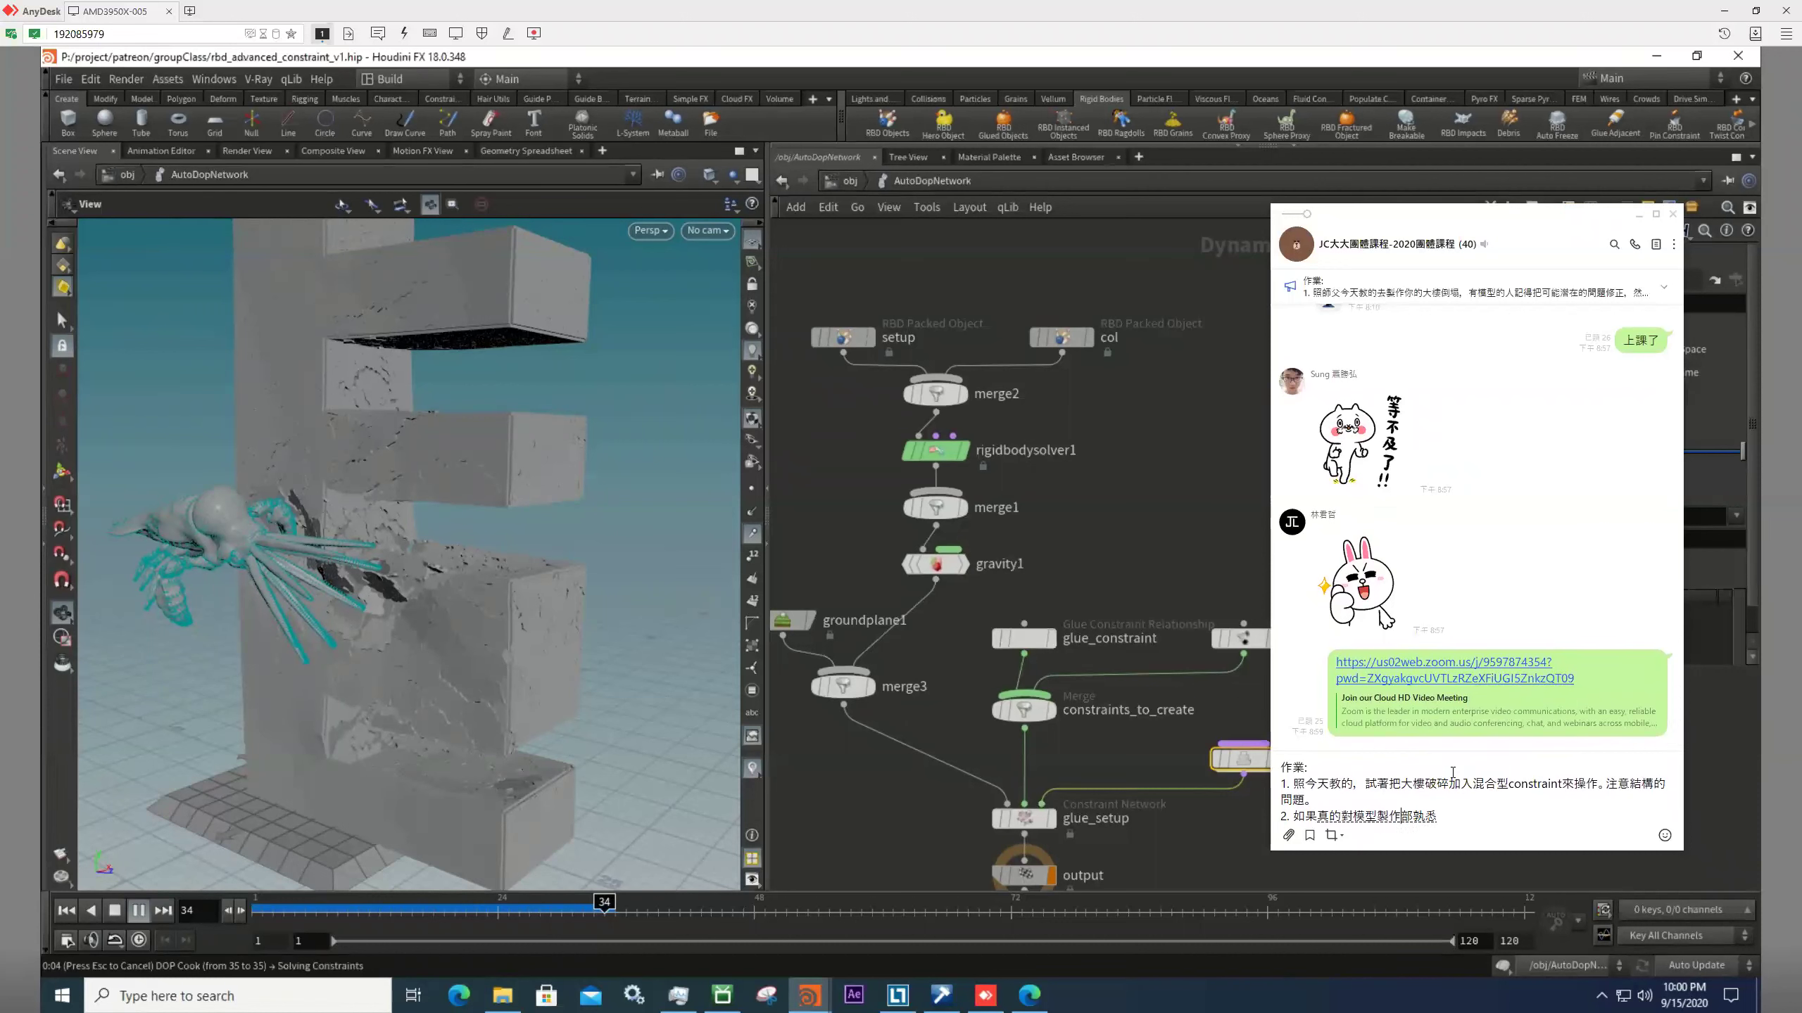
pyautogui.press('Down')
pyautogui.press('Down')
pyautogui.press('Down')
pyautogui.press('Down')
pyautogui.press('Return')
pyautogui.write('，')
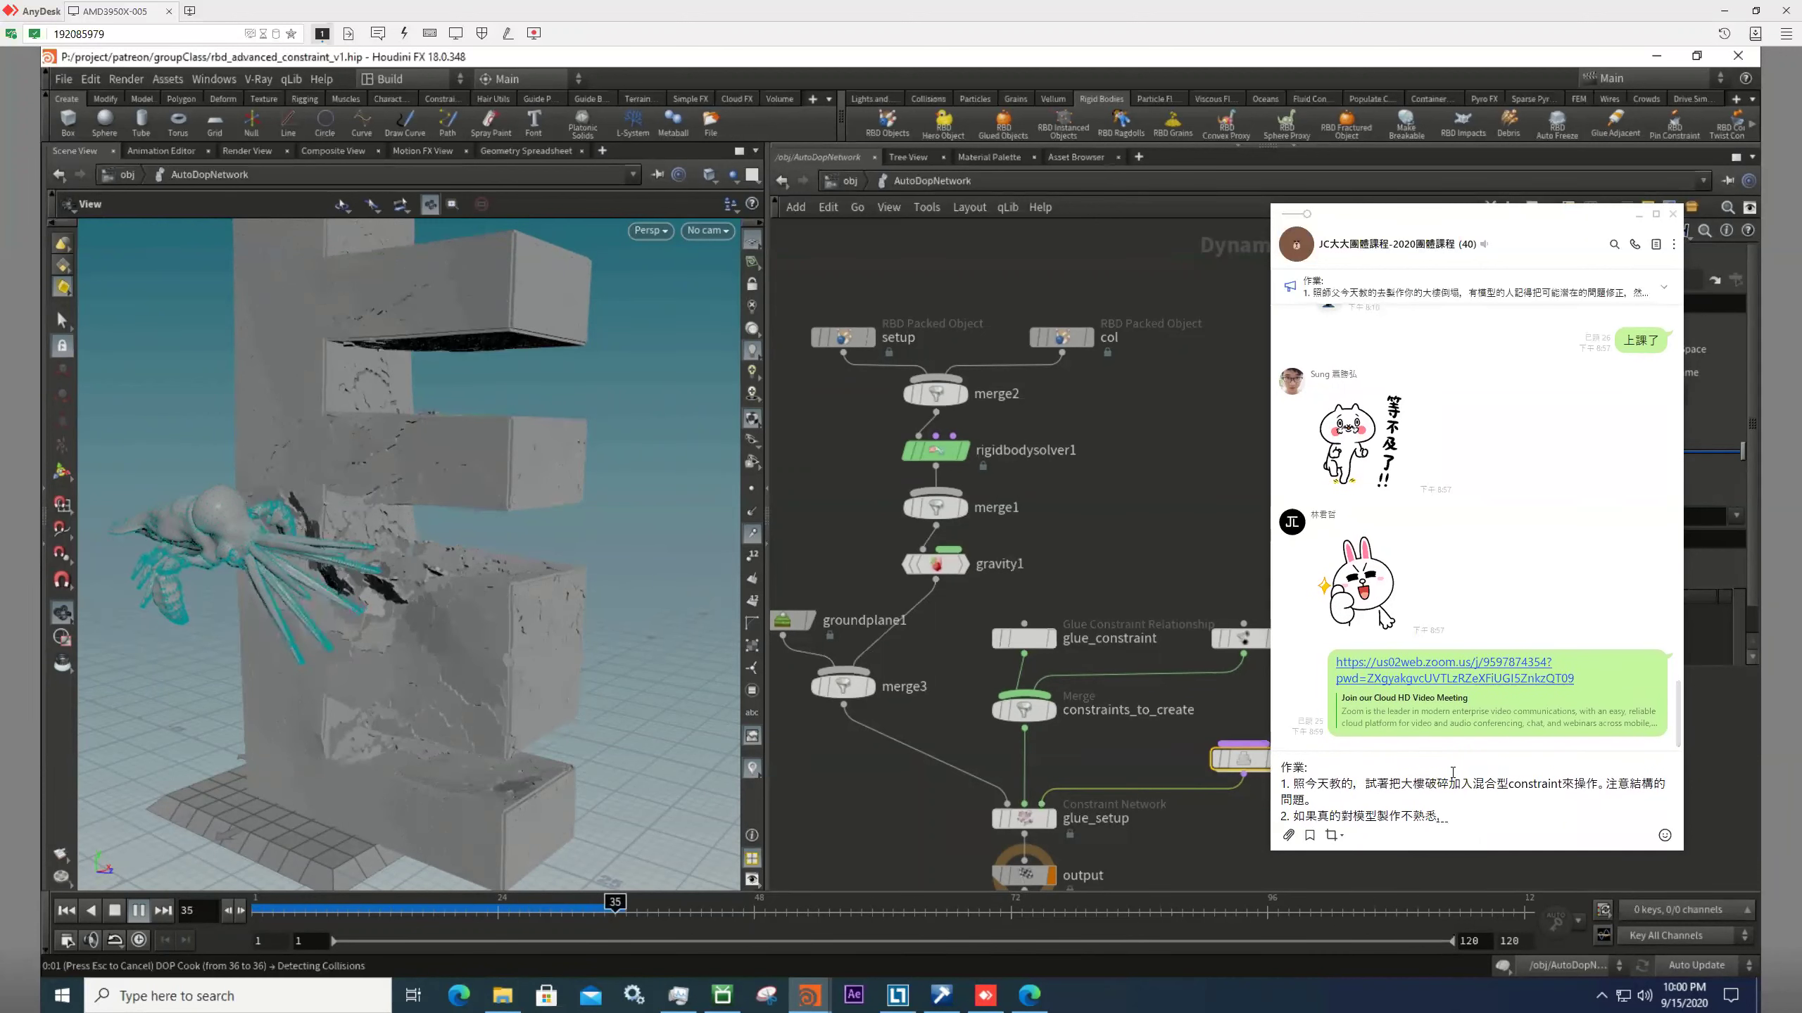
pyautogui.write('那請')
pyautogui.write('用我今天ㄐㄧㄠ')
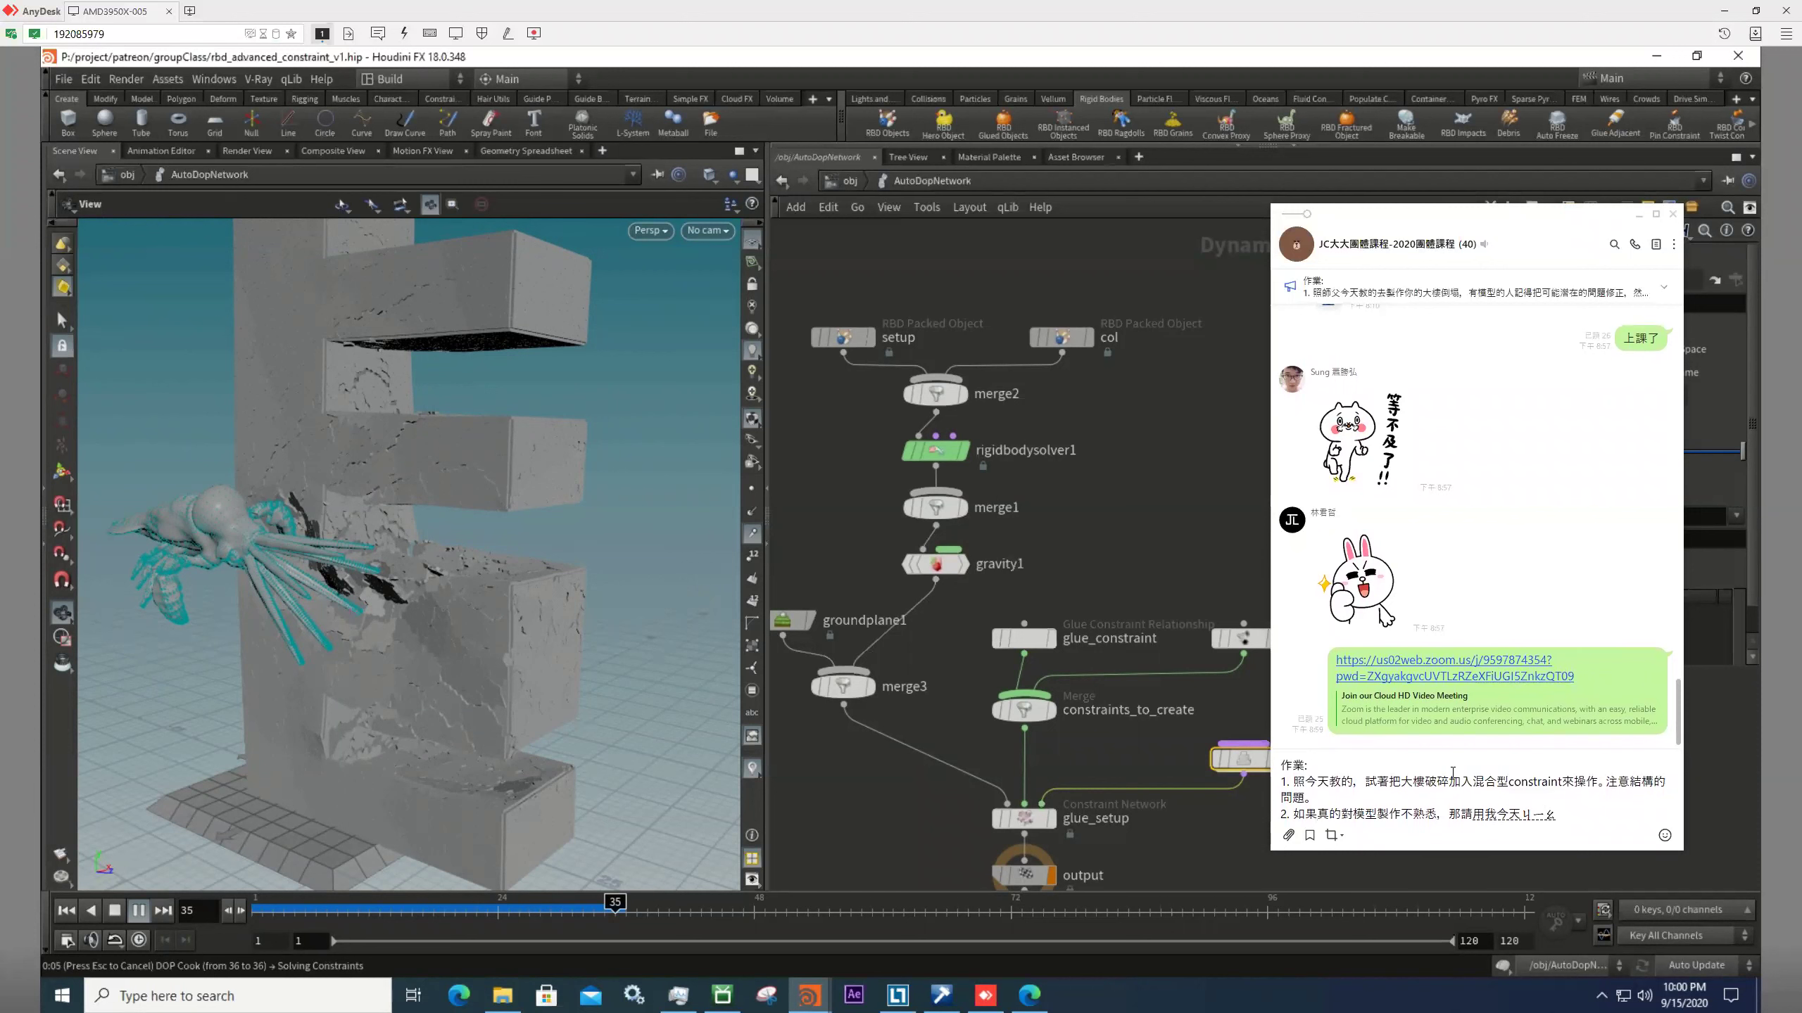
pyautogui.write('的密技ㄌㄞ')
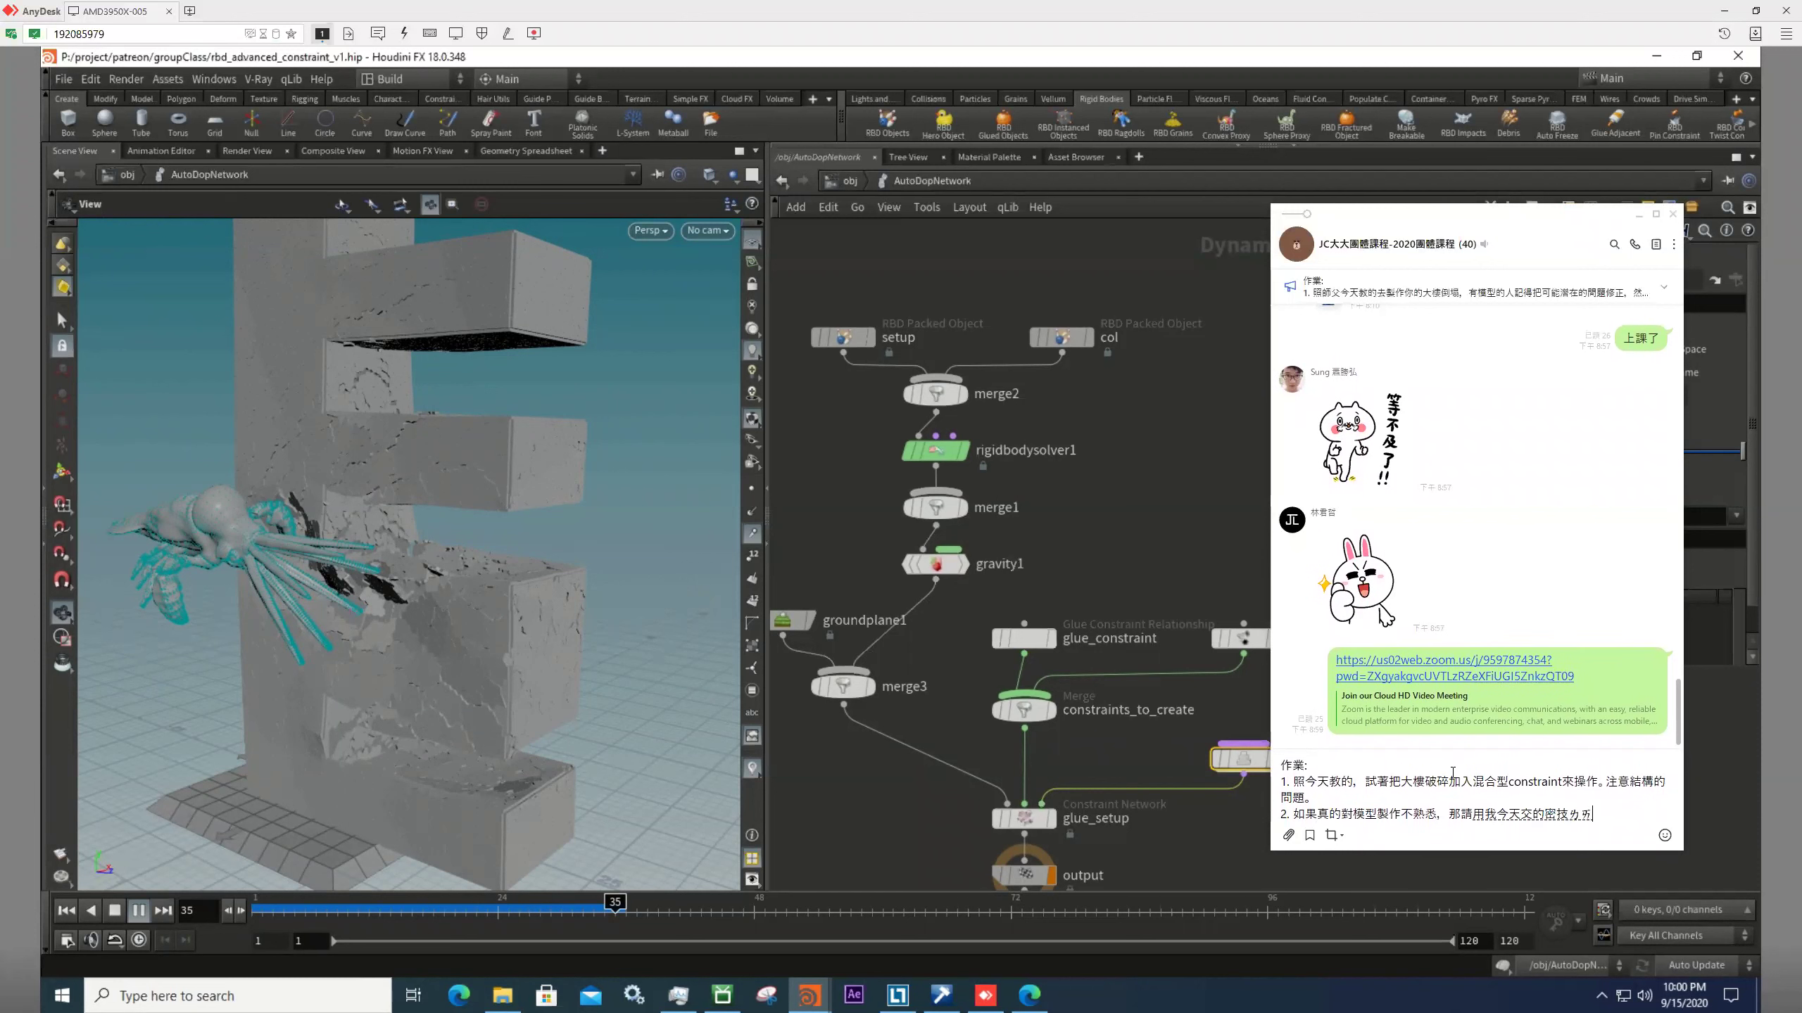
pyautogui.write('來製作模型。')
pyautogui.press('Return')
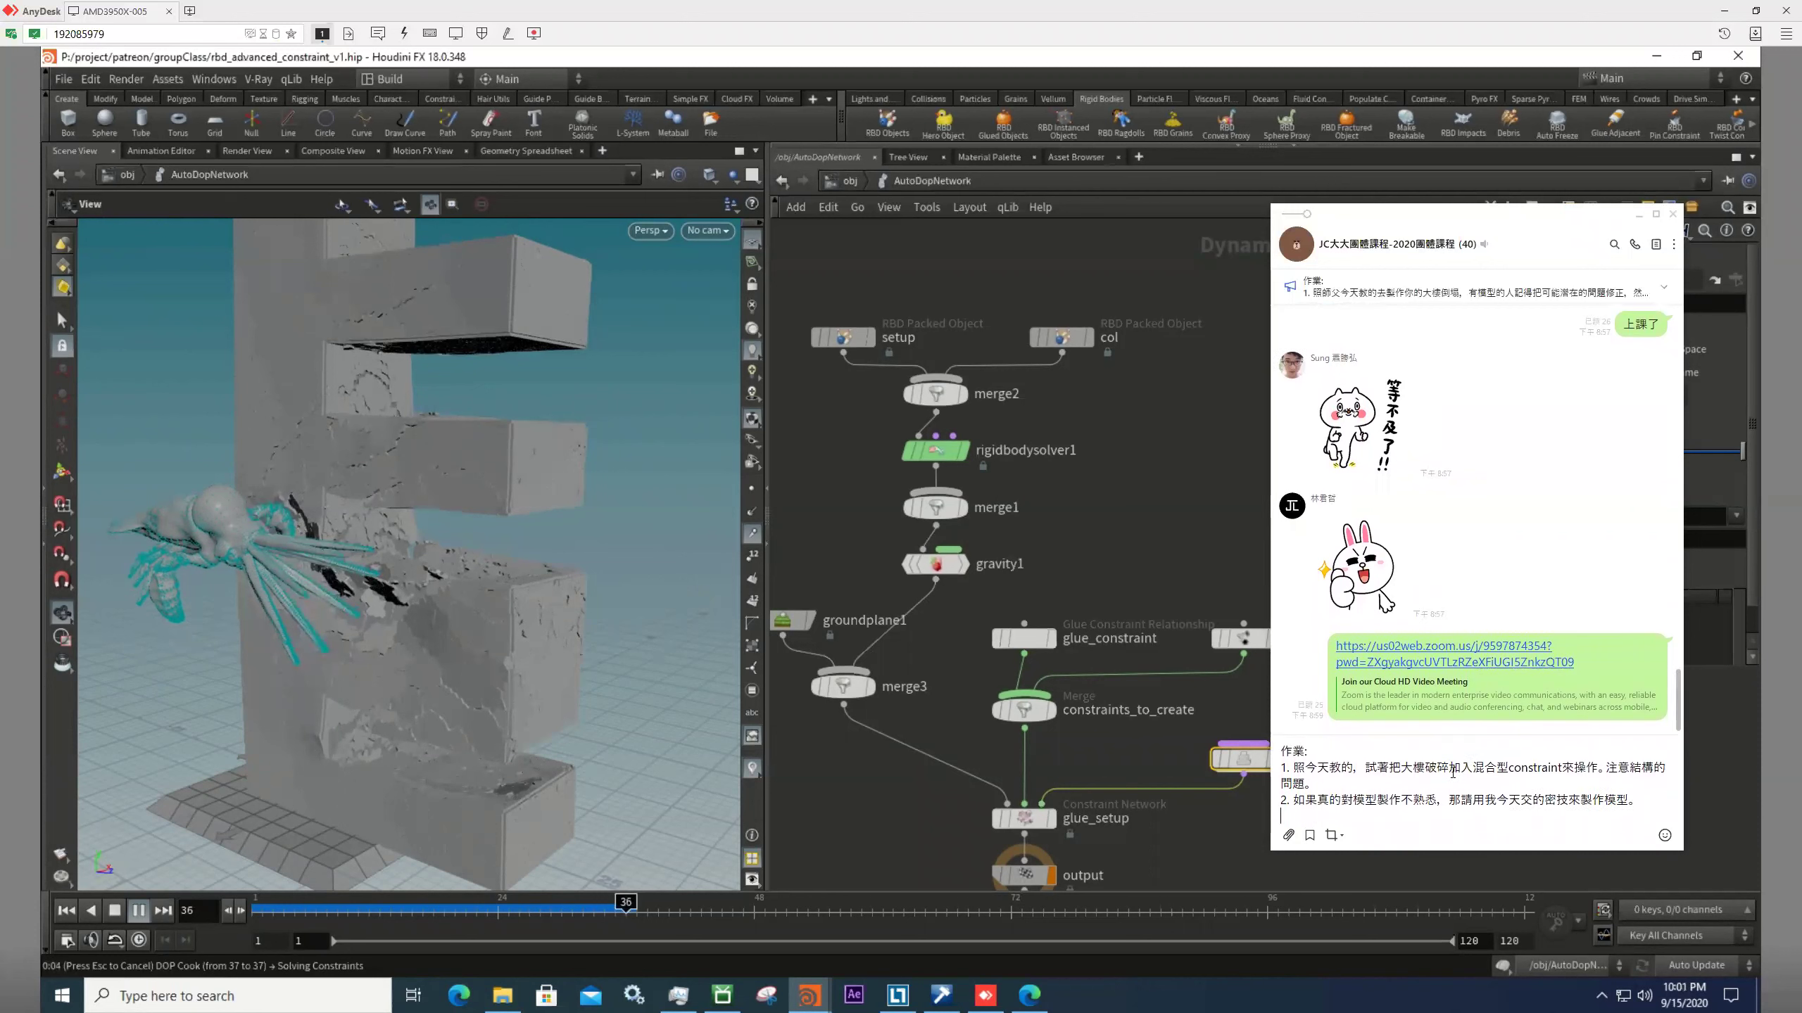
# Step: Add the next-class note about adding sand and trying Grains first, then send the message
pyautogui.press('Return')
pyautogui.write('下次')
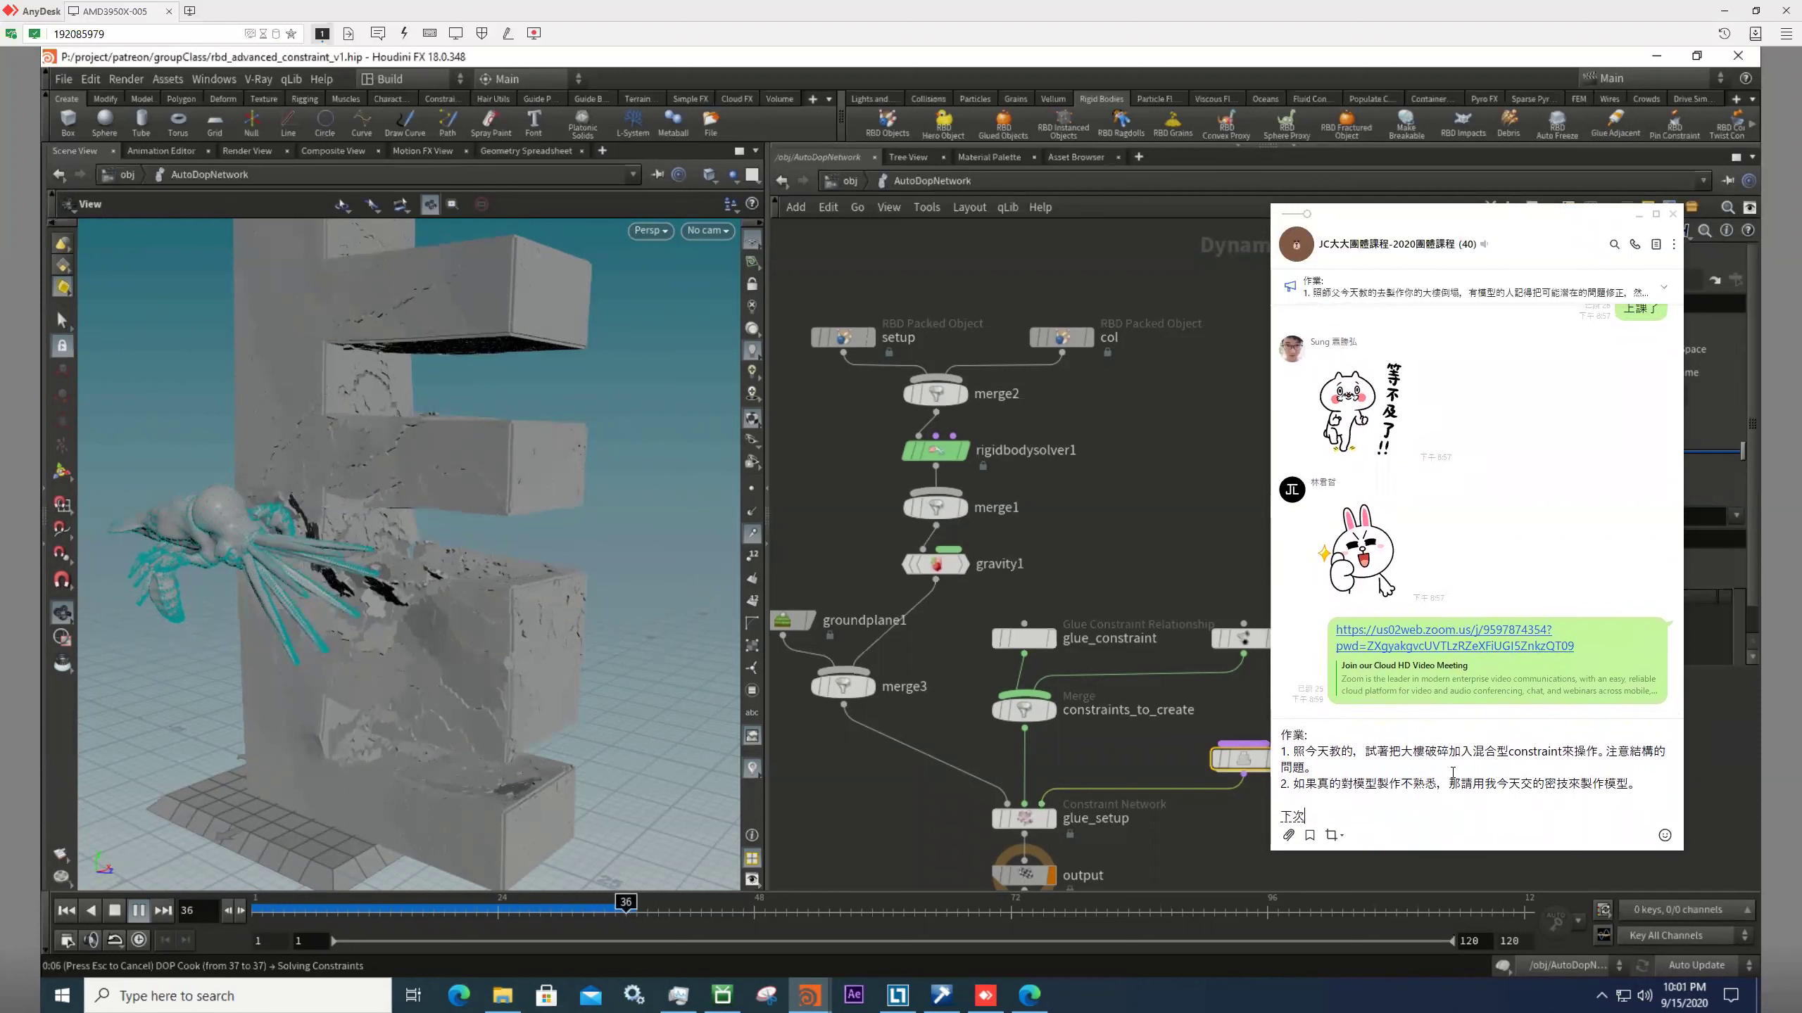
pyautogui.write('上課，我們來講講')
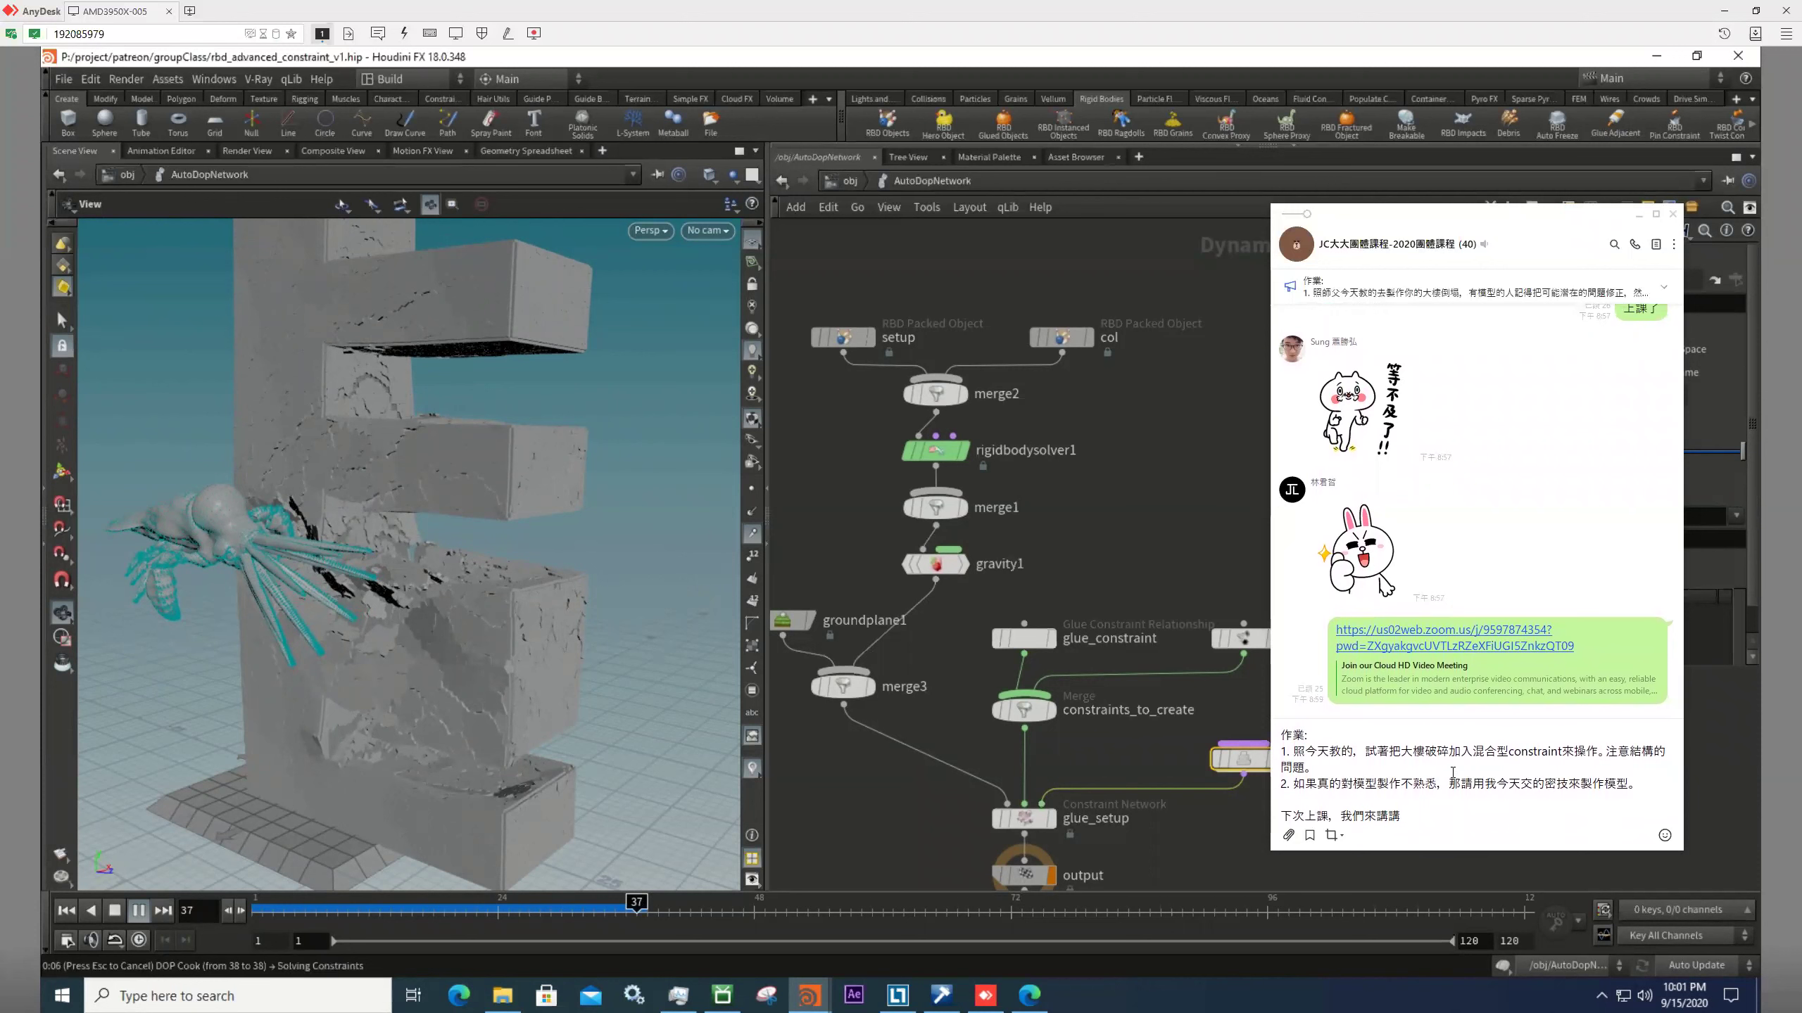
pyautogui.write('大')
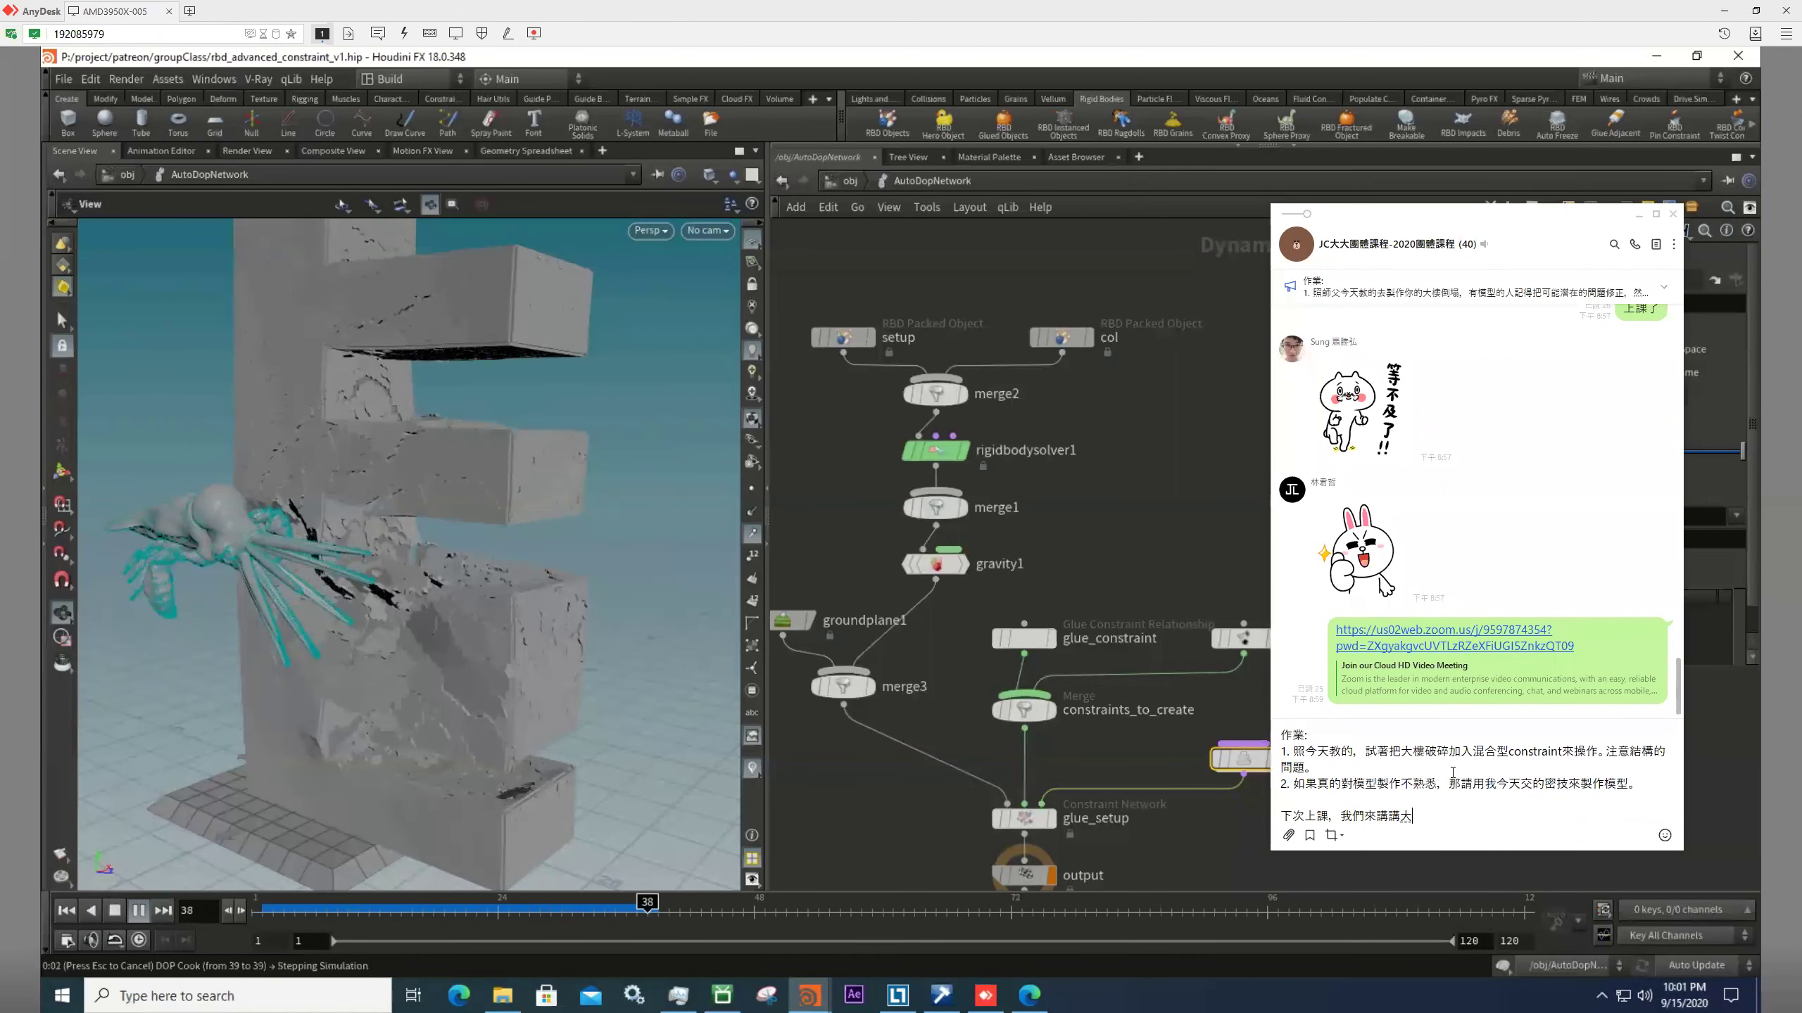
pyautogui.write('樓的')
pyautogui.write('破壞的')
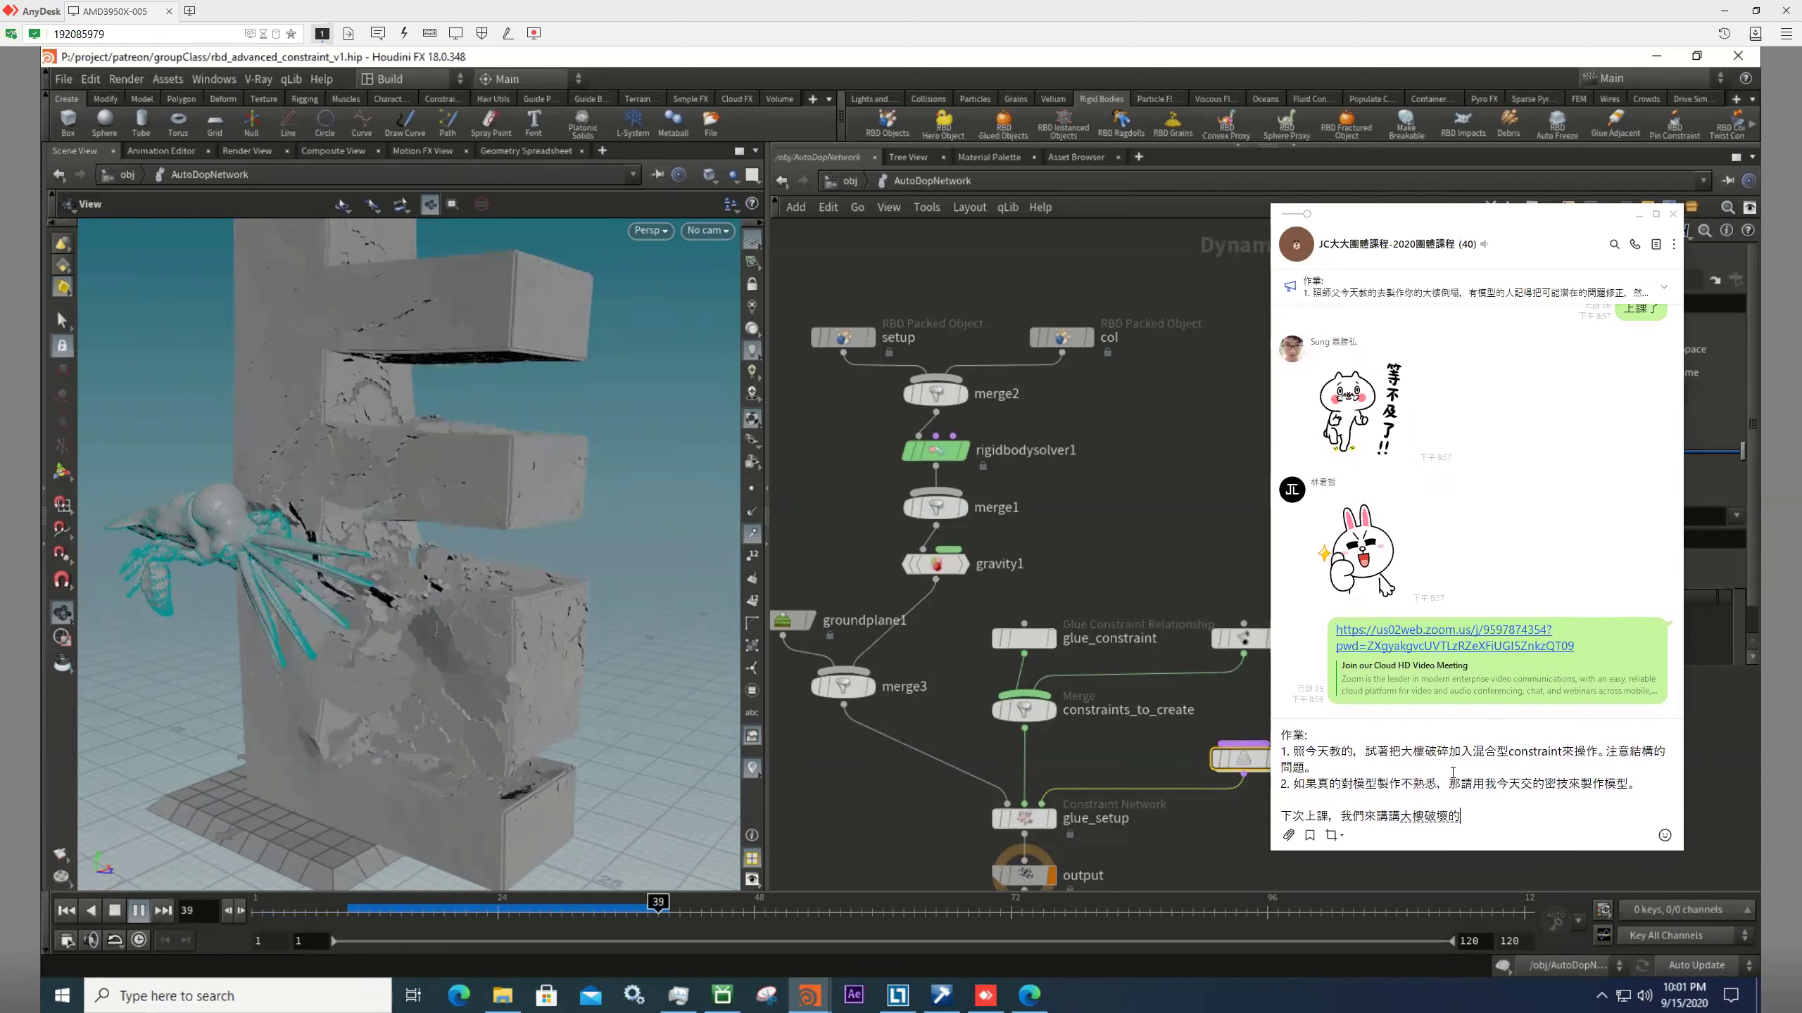
pyautogui.write('最後一個不分，加入')
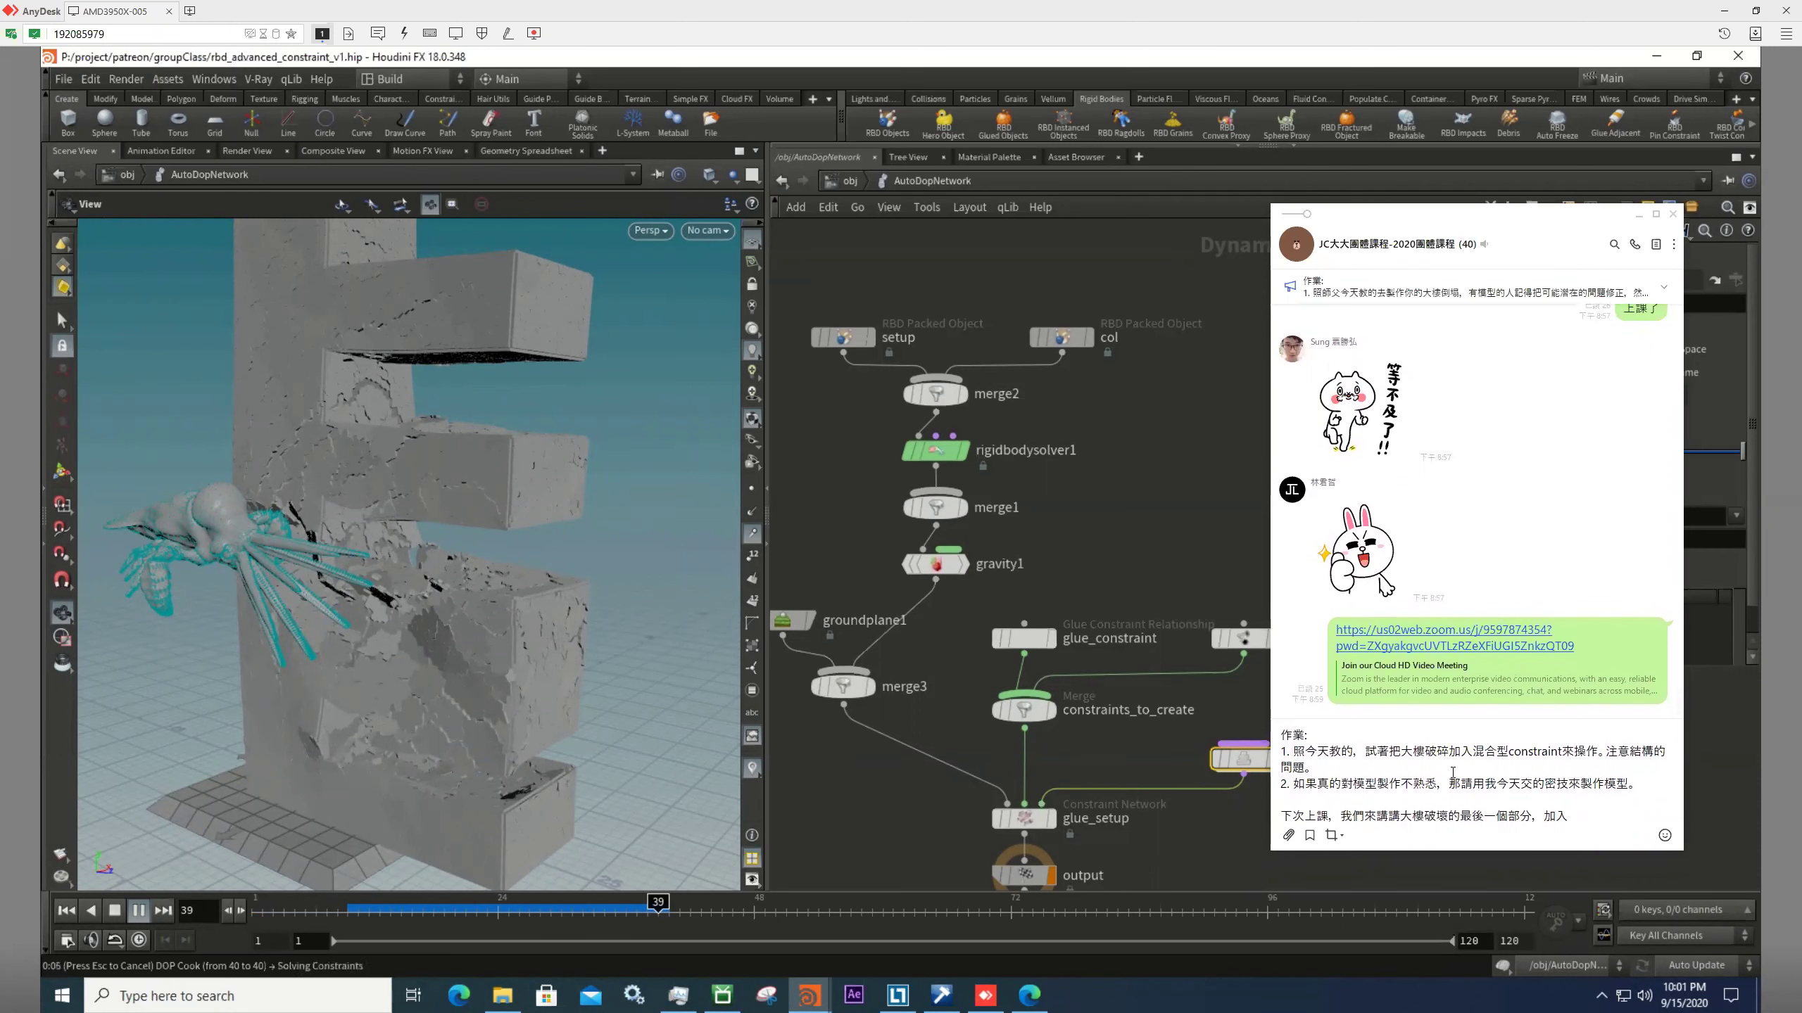
pyautogui.write('沙子。')
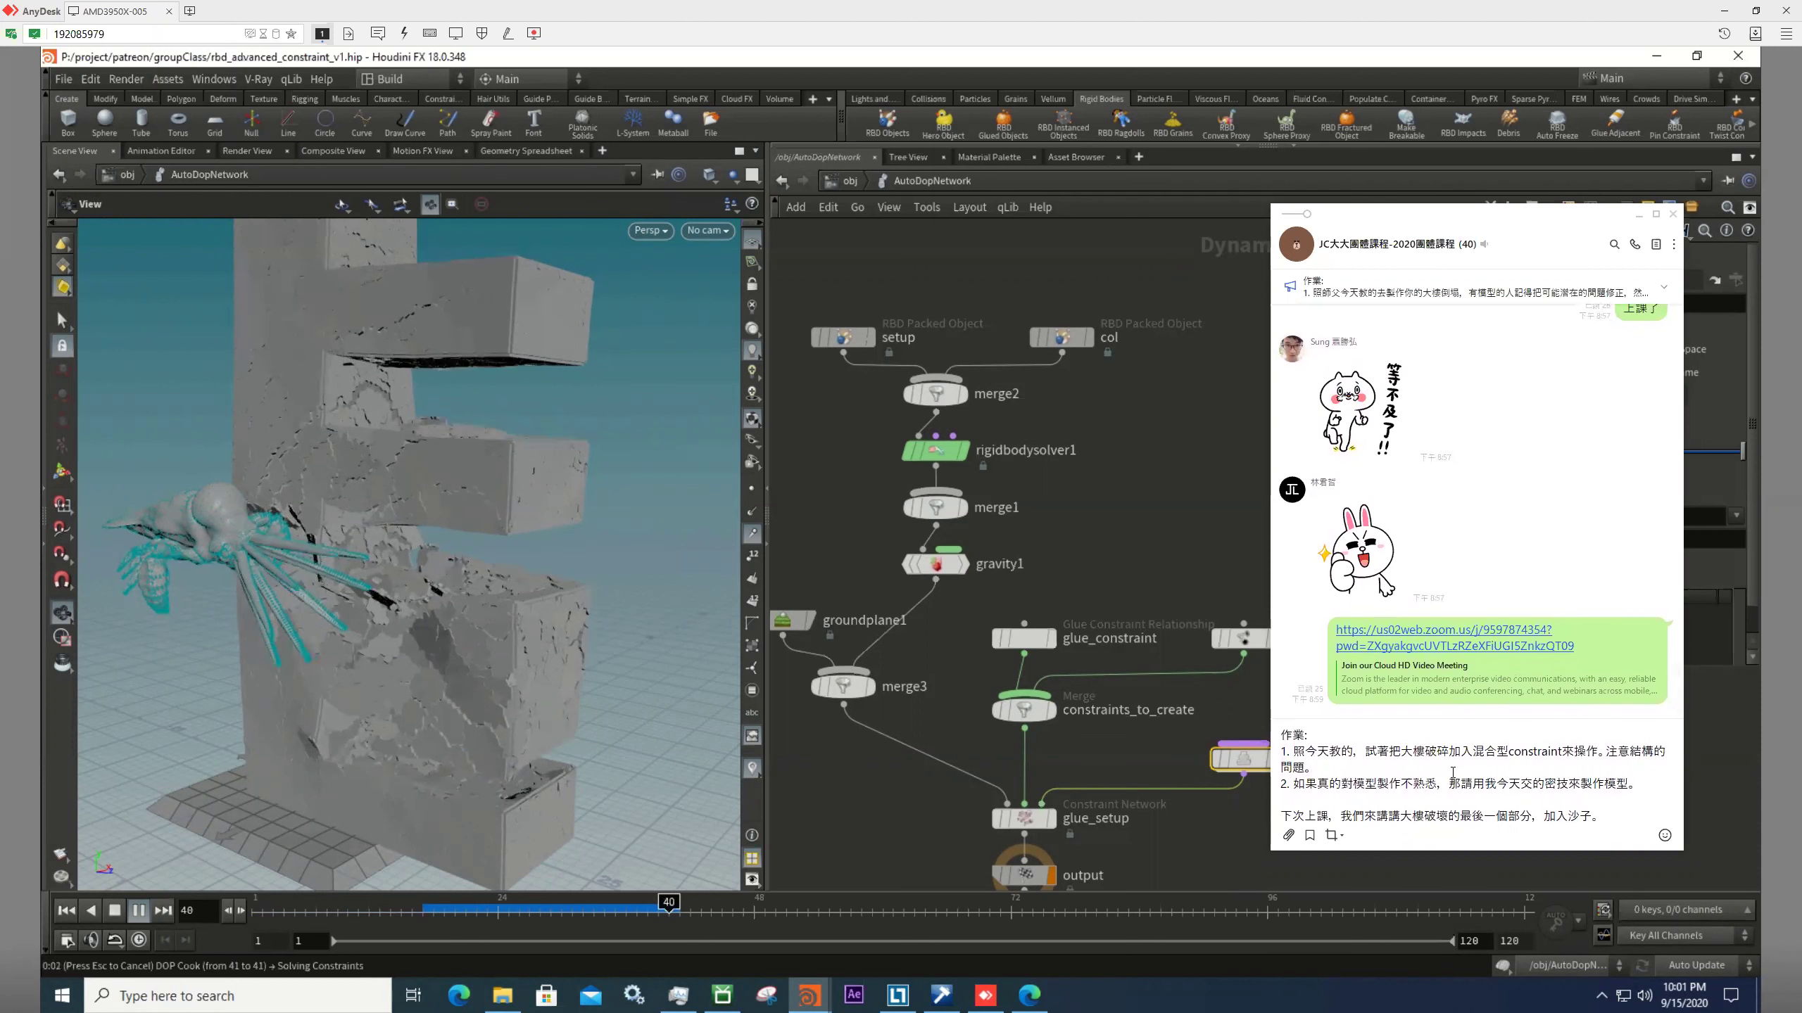
pyautogui.write('在沙子之')
pyautogui.write('前，我們ㄒㄧㄢ')
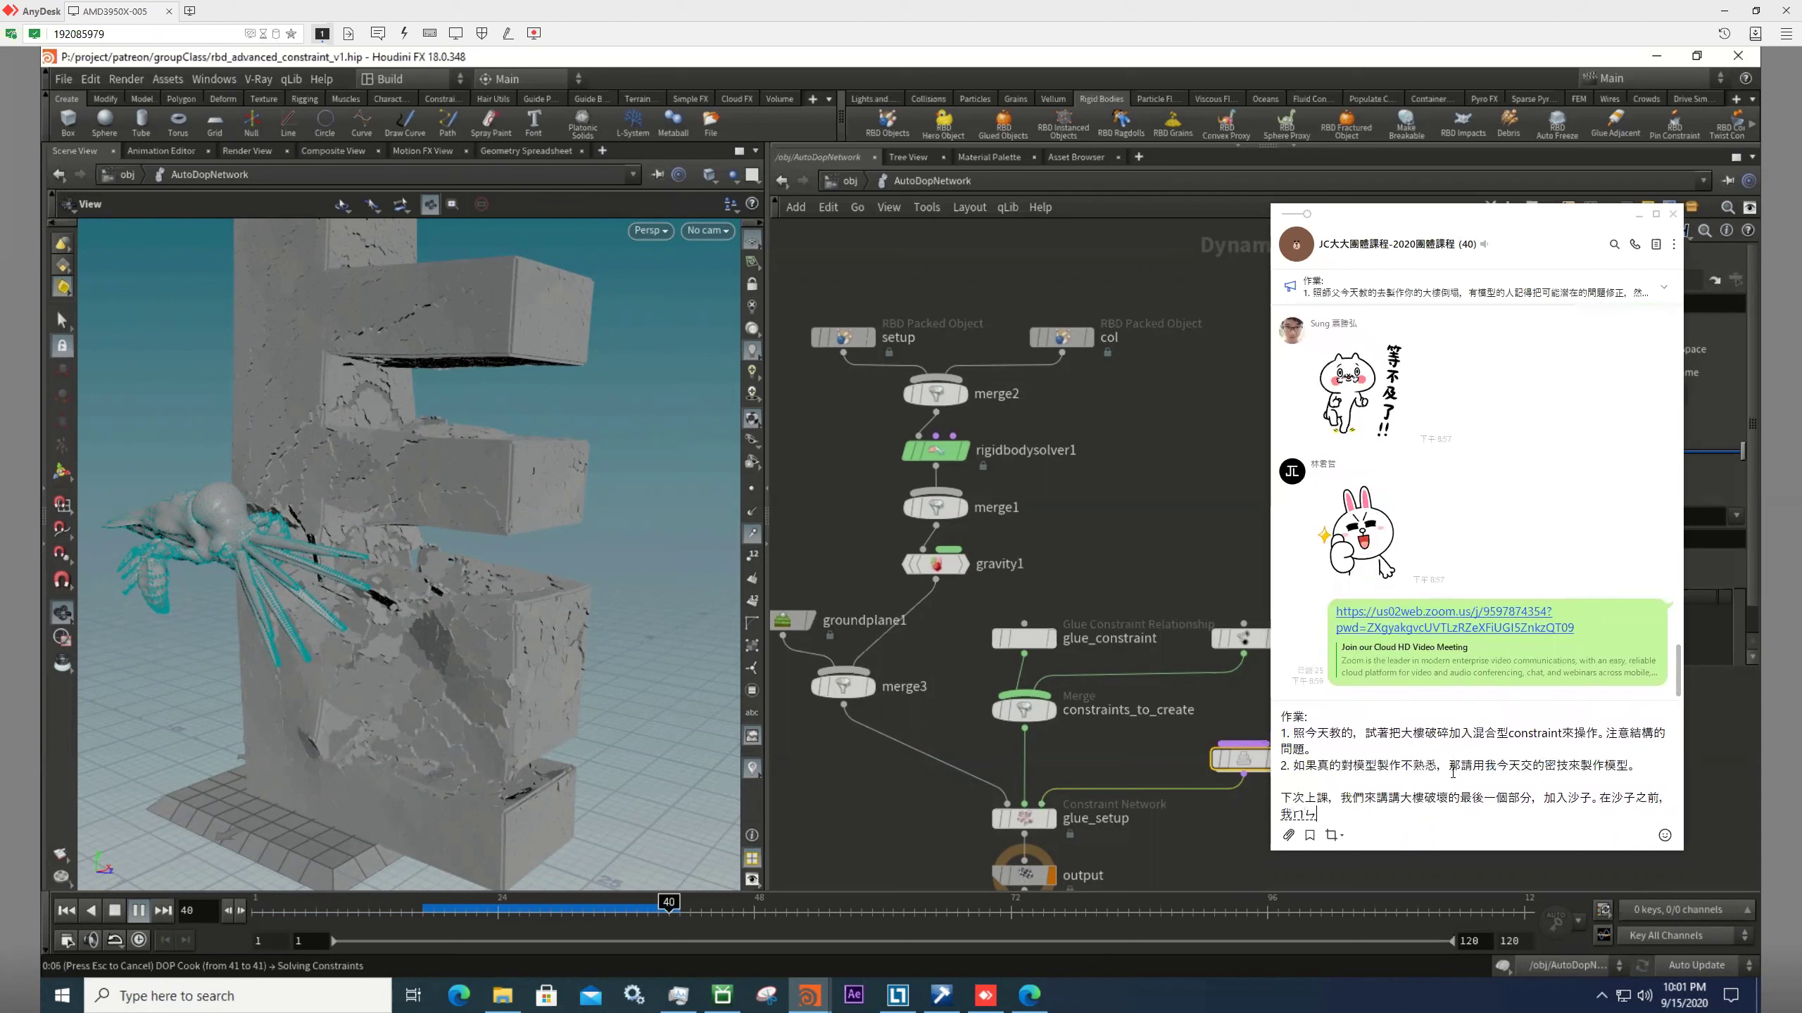
pyautogui.write('試做看ㄎㄢ看Gra')
pyautogui.write('ins')
pyautogui.write('。')
pyautogui.press('Return')
pyautogui.press('Return')
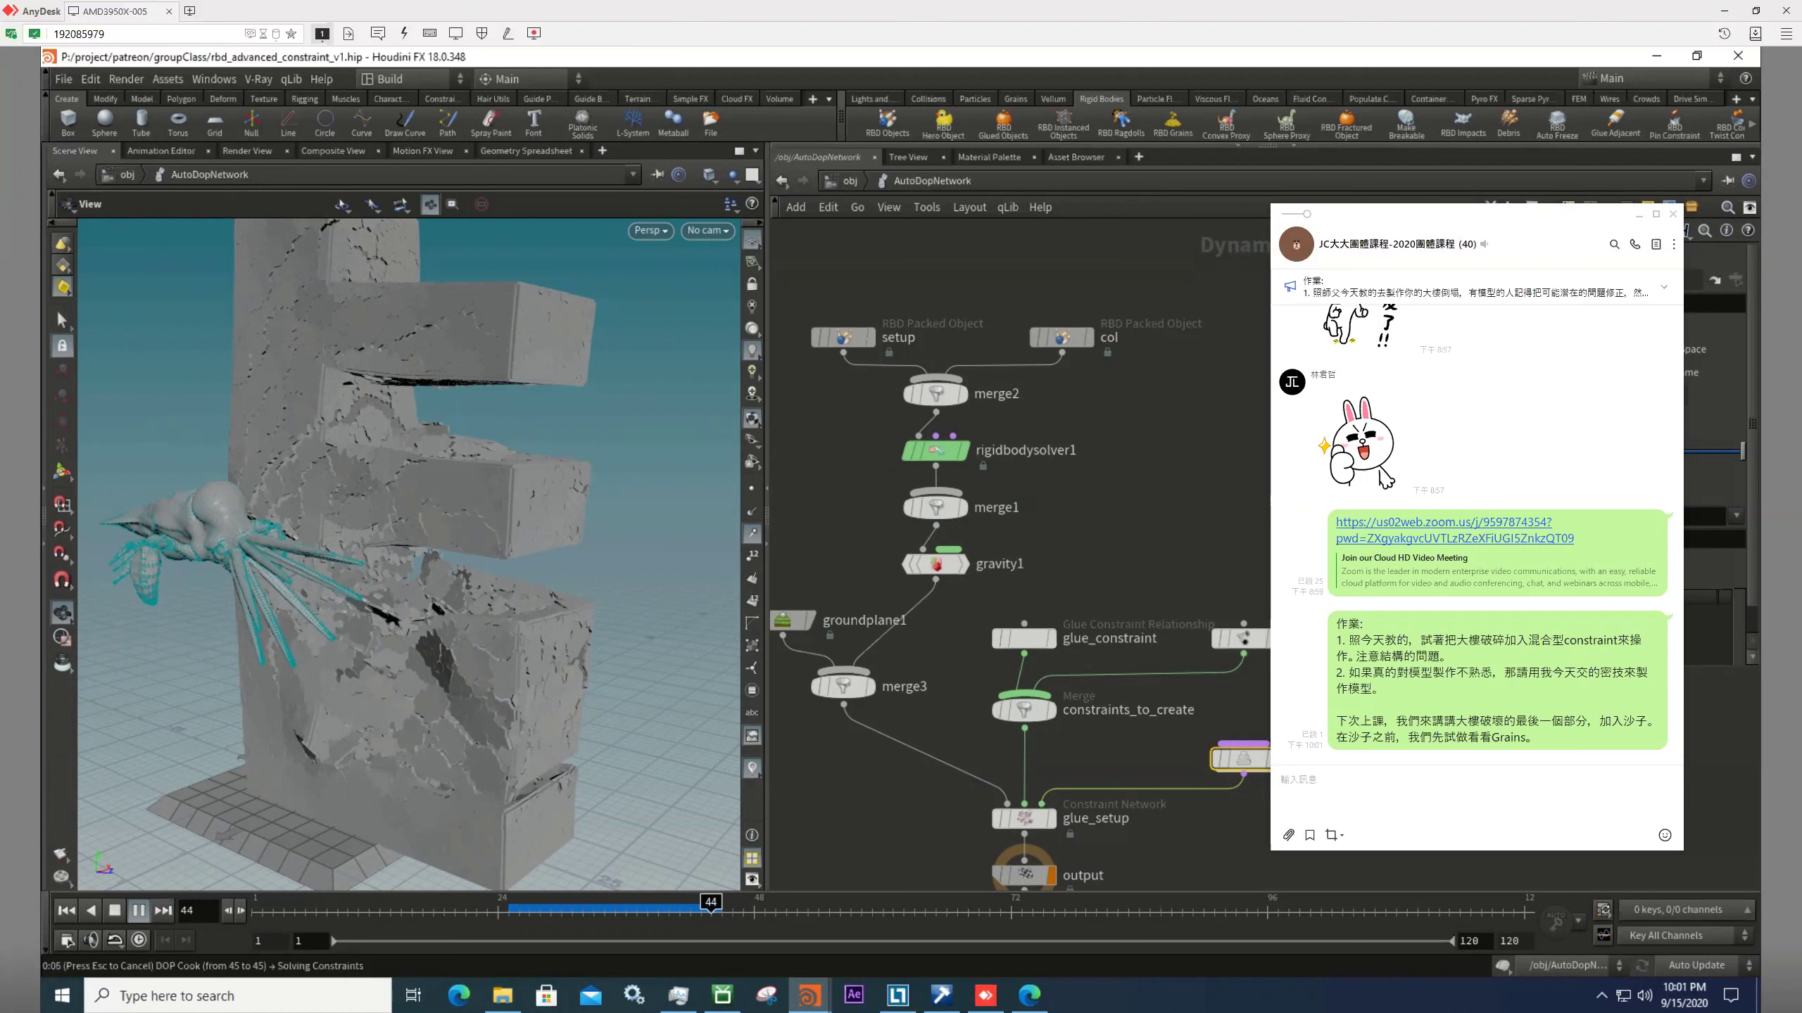
# Step: Hide LINE, stop the simulation, and briefly look inside the setup network
pyautogui.click(1084, 406)
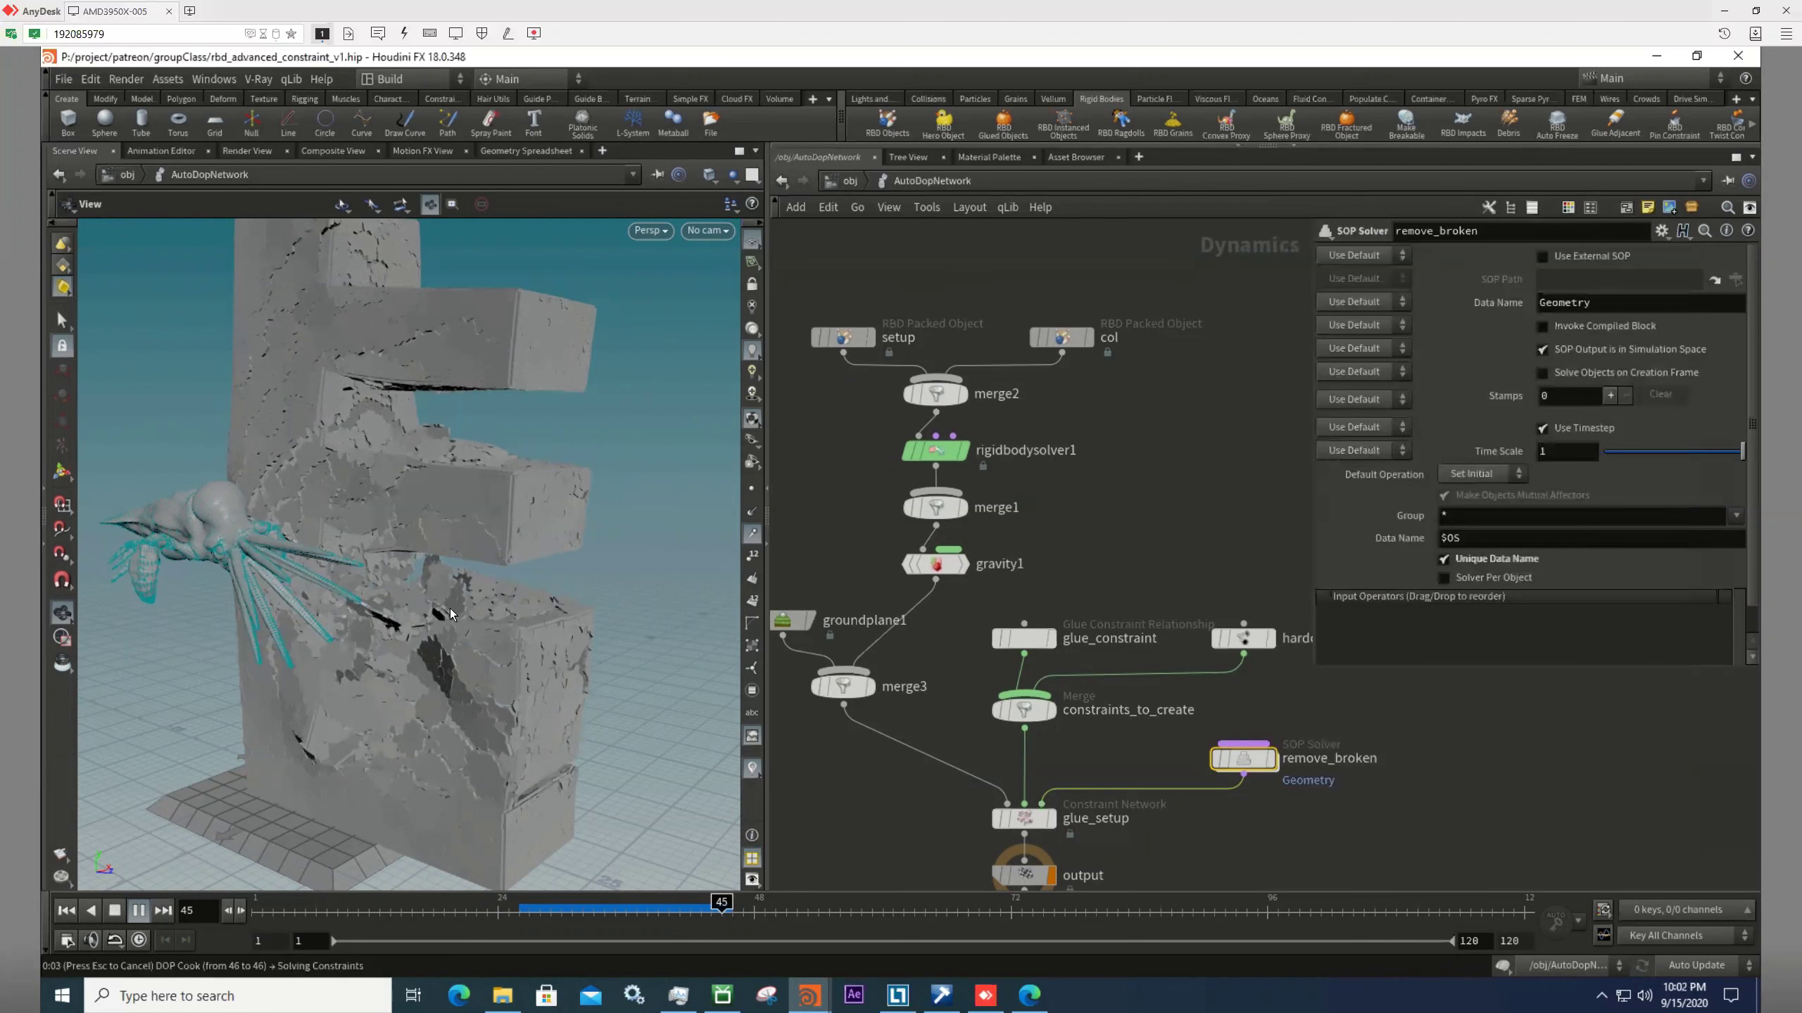
pyautogui.press('Escape')
pyautogui.press('u')
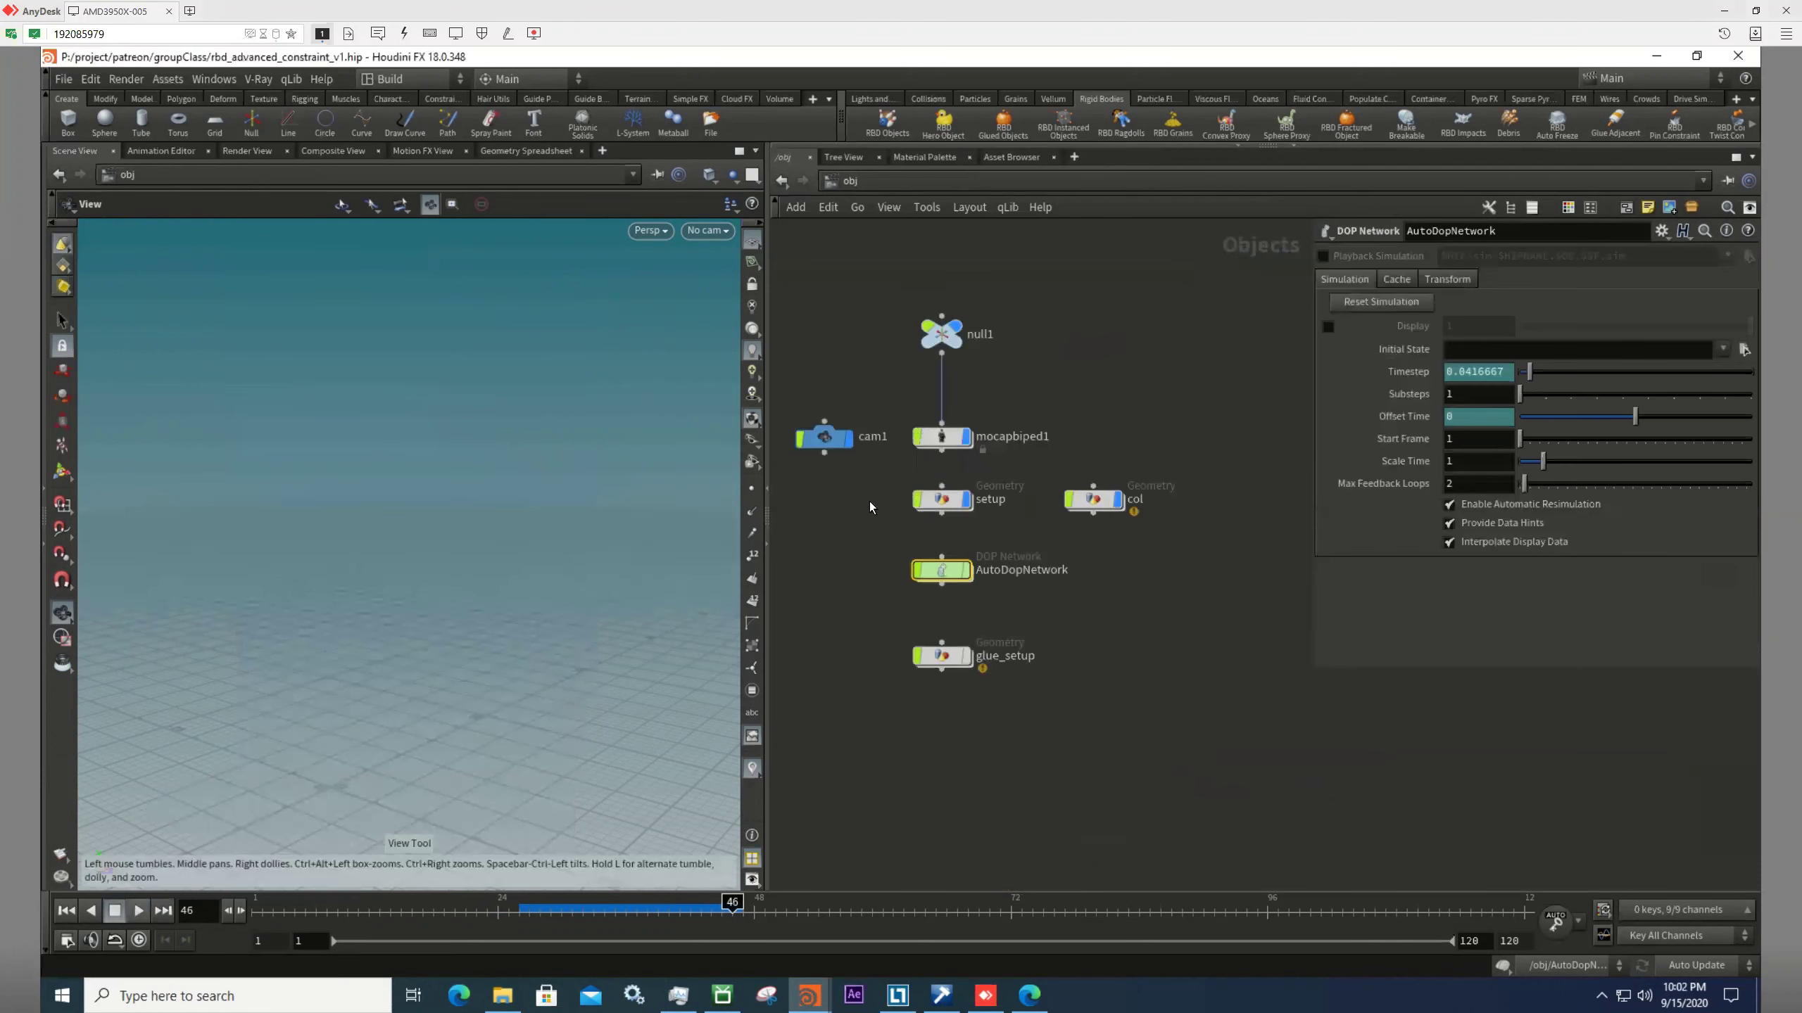
pyautogui.doubleClick(943, 499)
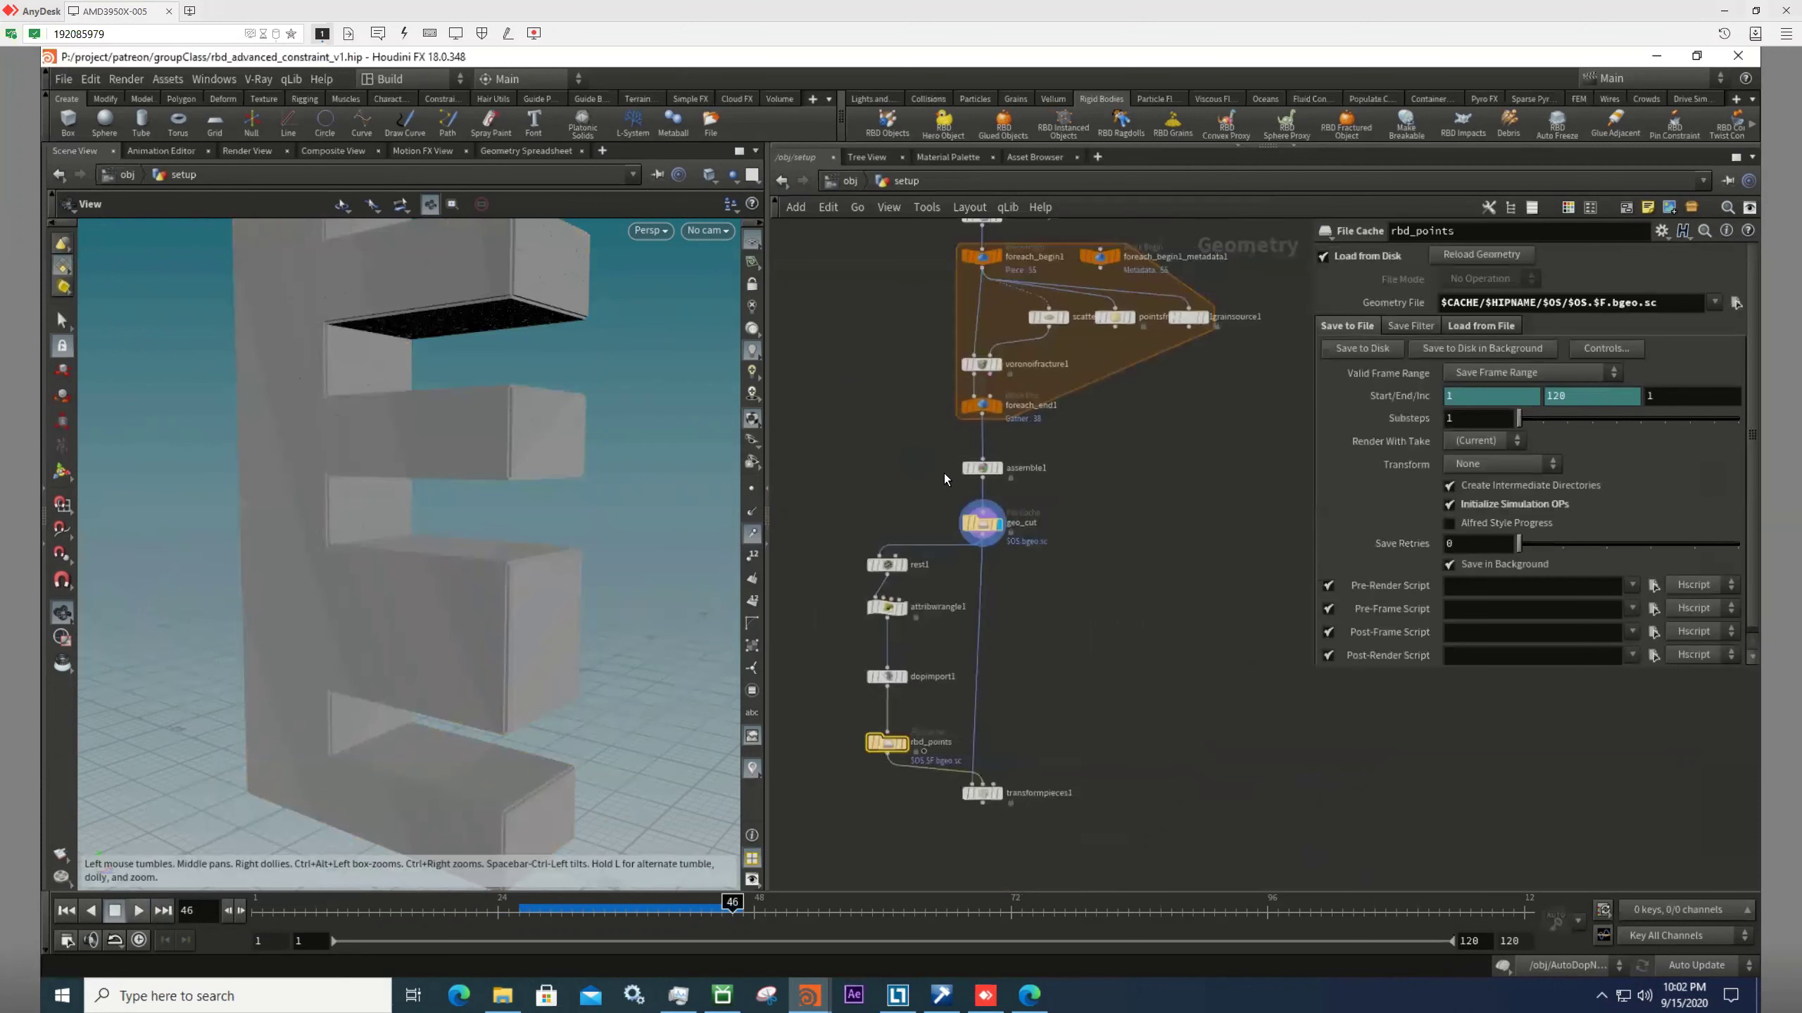
pyautogui.press('u')
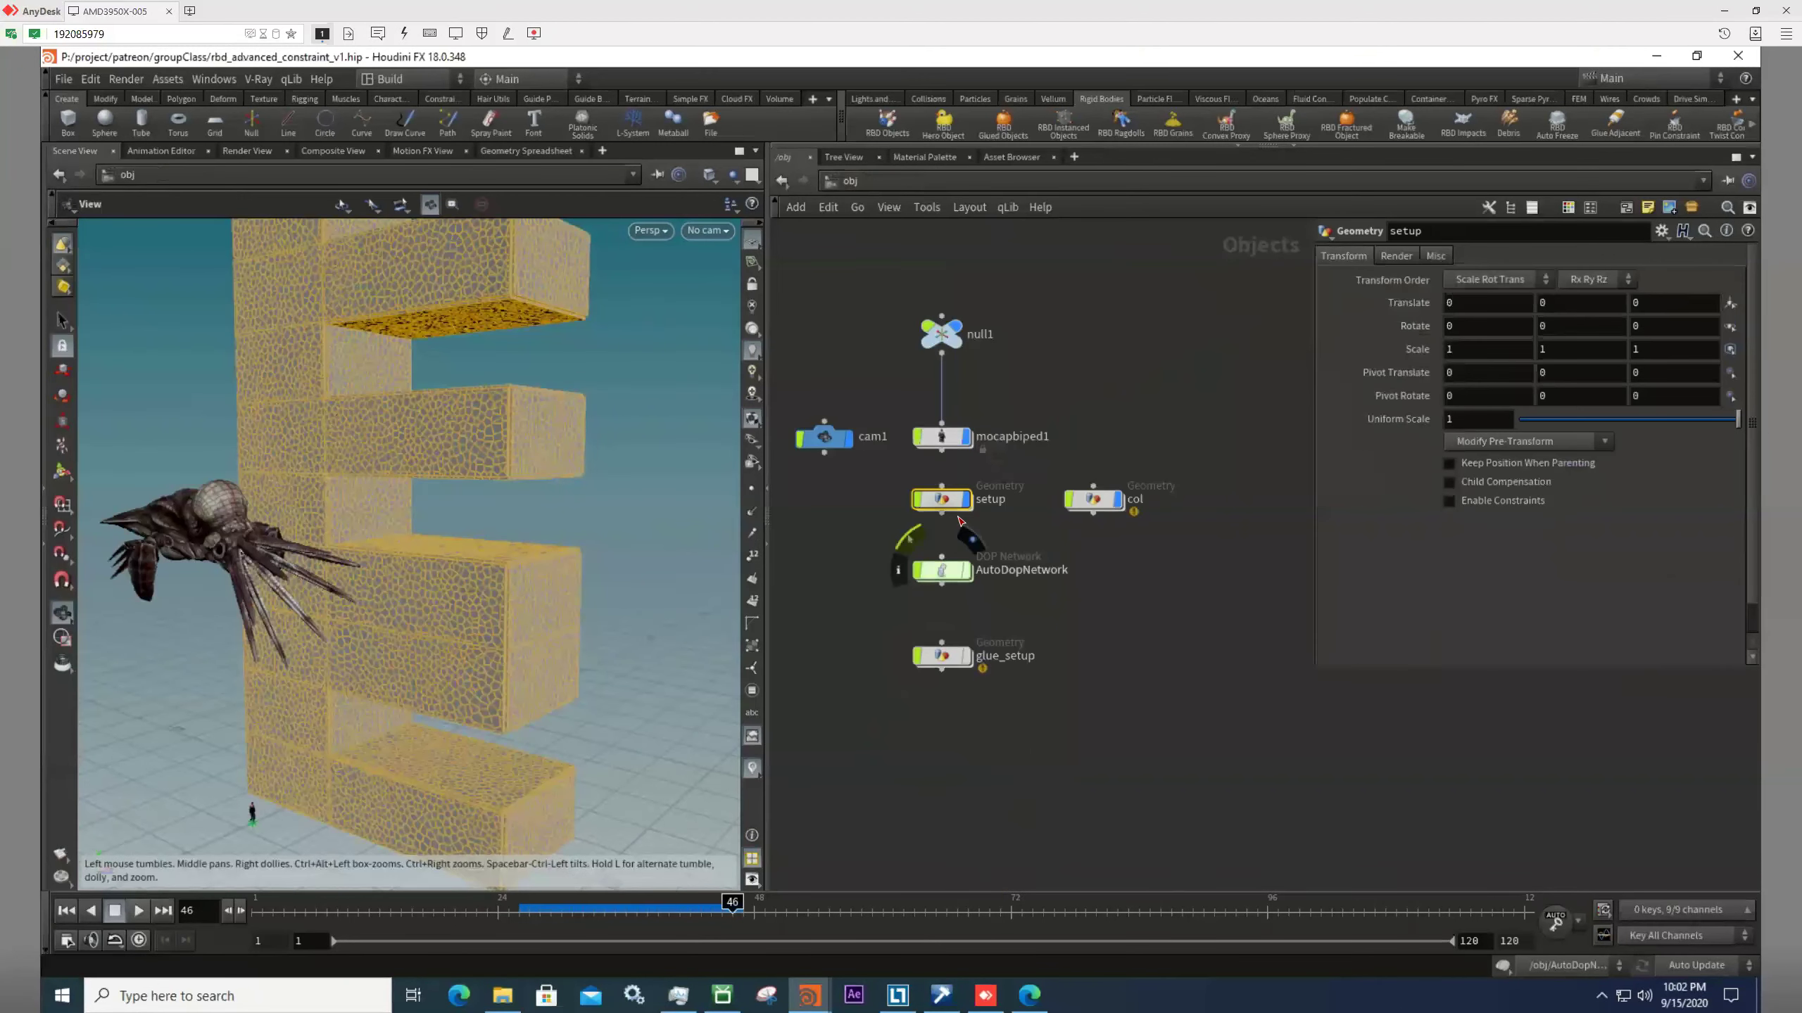
pyautogui.doubleClick(941, 655)
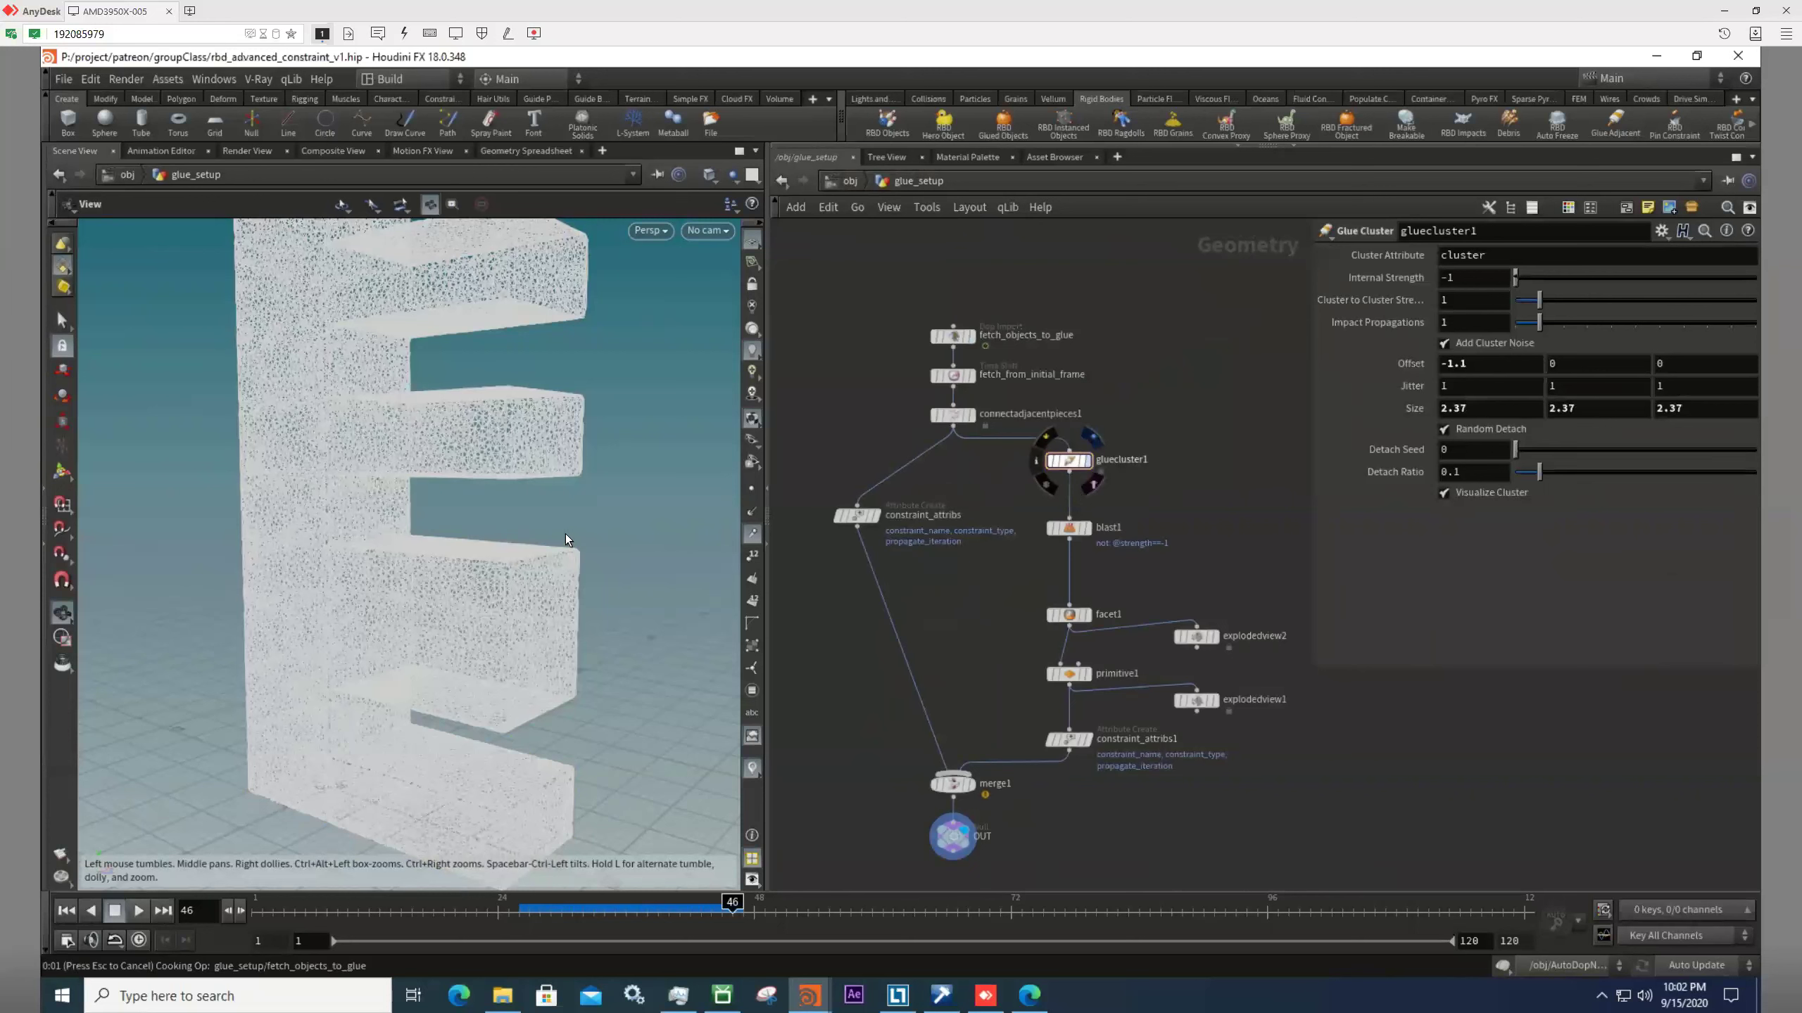
pyautogui.moveTo(525, 505)
pyautogui.mouseDown()
pyautogui.moveTo(476, 472)
pyautogui.moveTo(510, 483)
pyautogui.mouseUp()
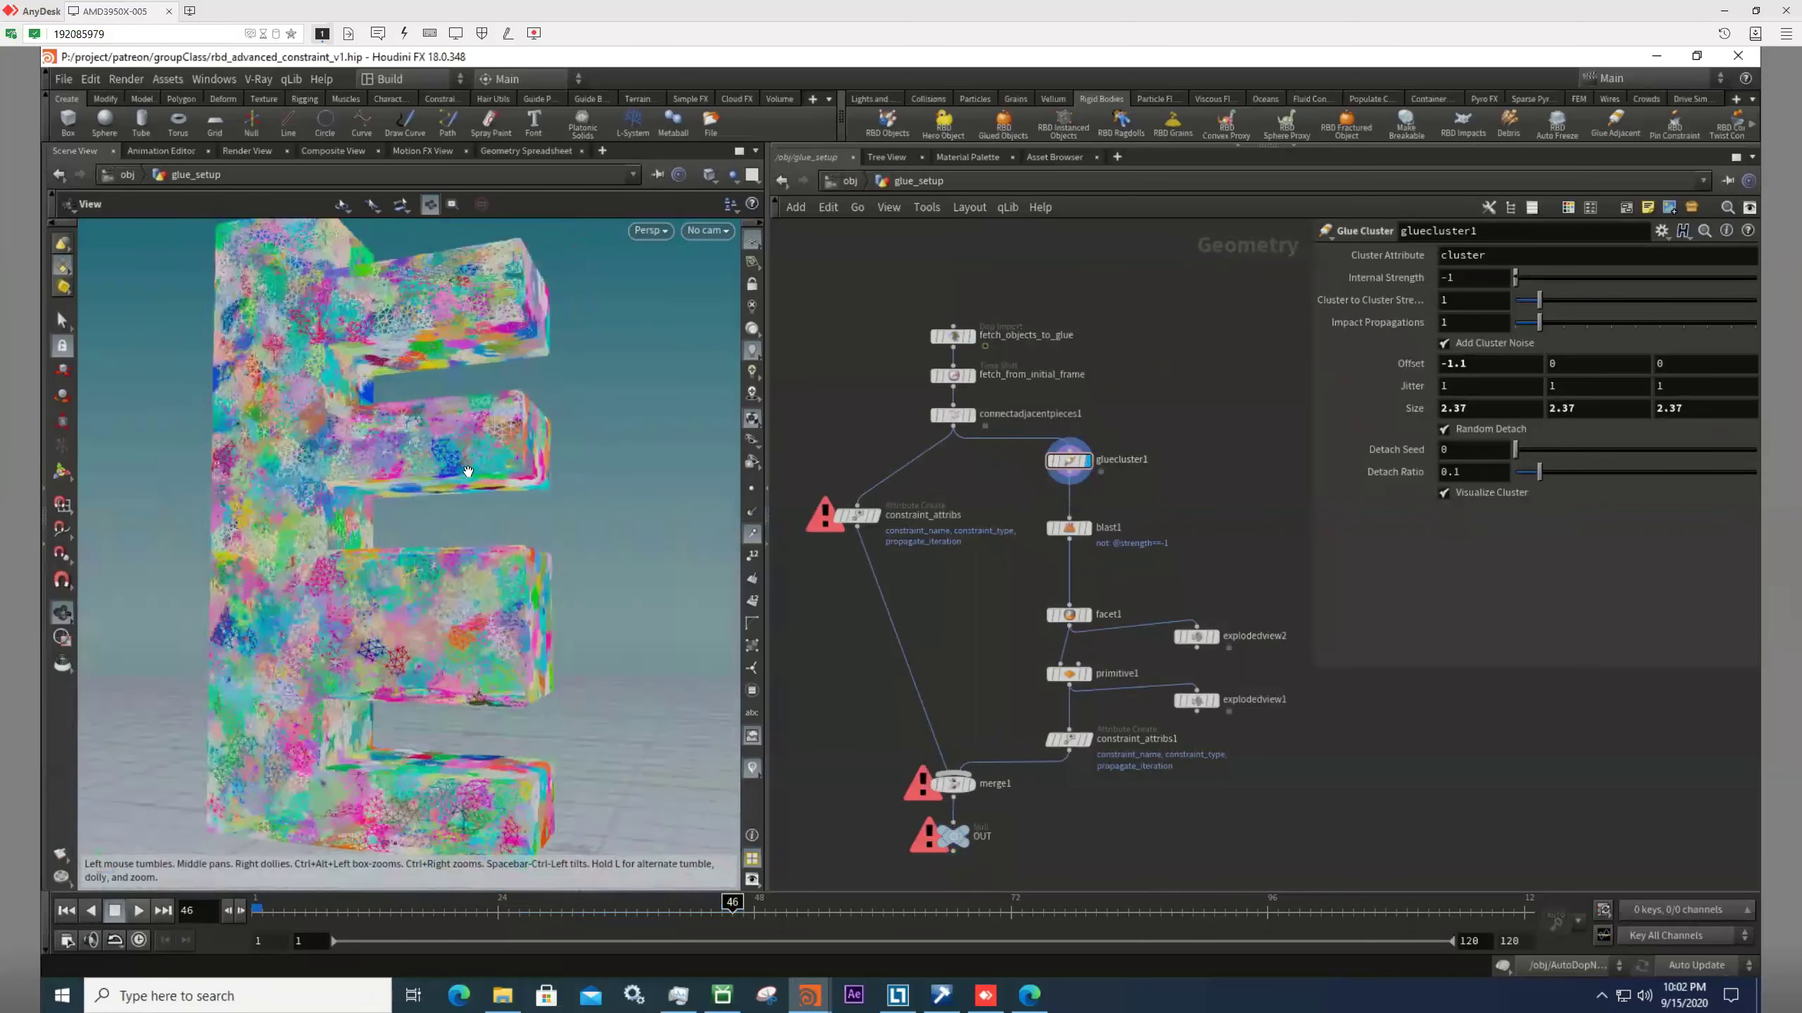
pyautogui.press('r')
pyautogui.click(1069, 528)
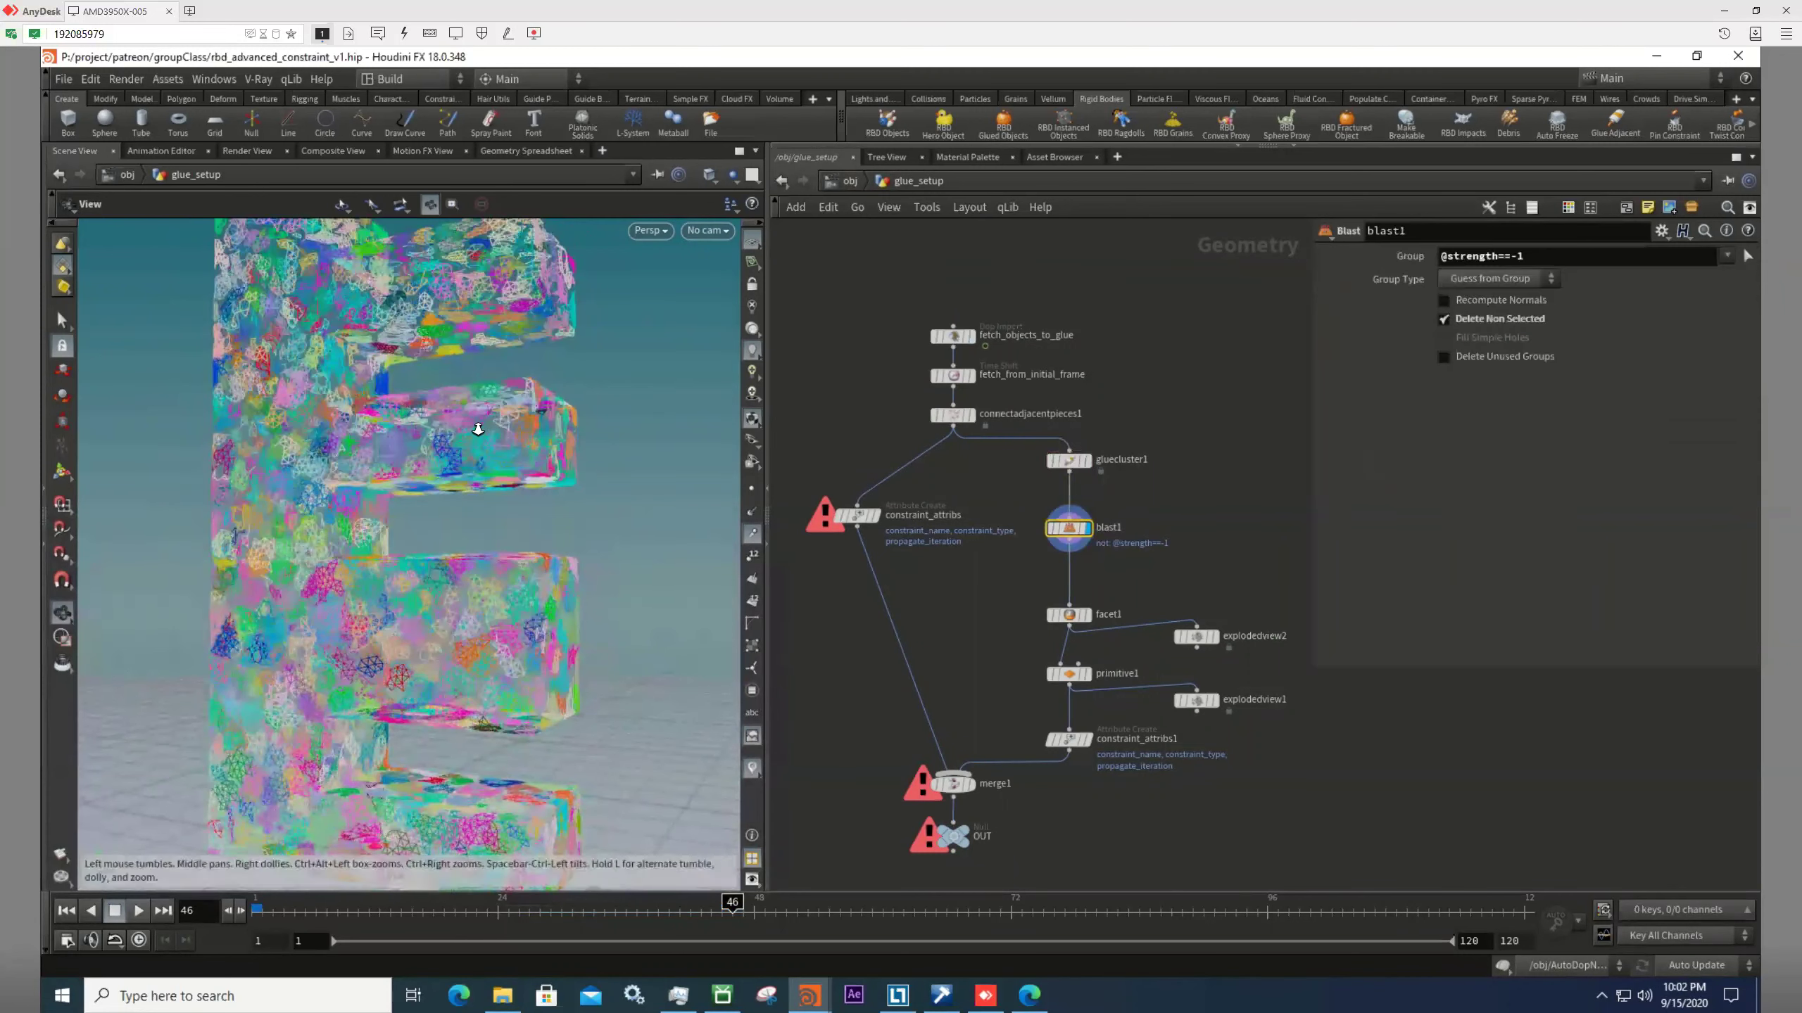
pyautogui.scroll(2, 479, 430)
pyautogui.scroll(2, 510, 438)
pyautogui.scroll(3, 509, 457)
pyautogui.scroll(2, 509, 458)
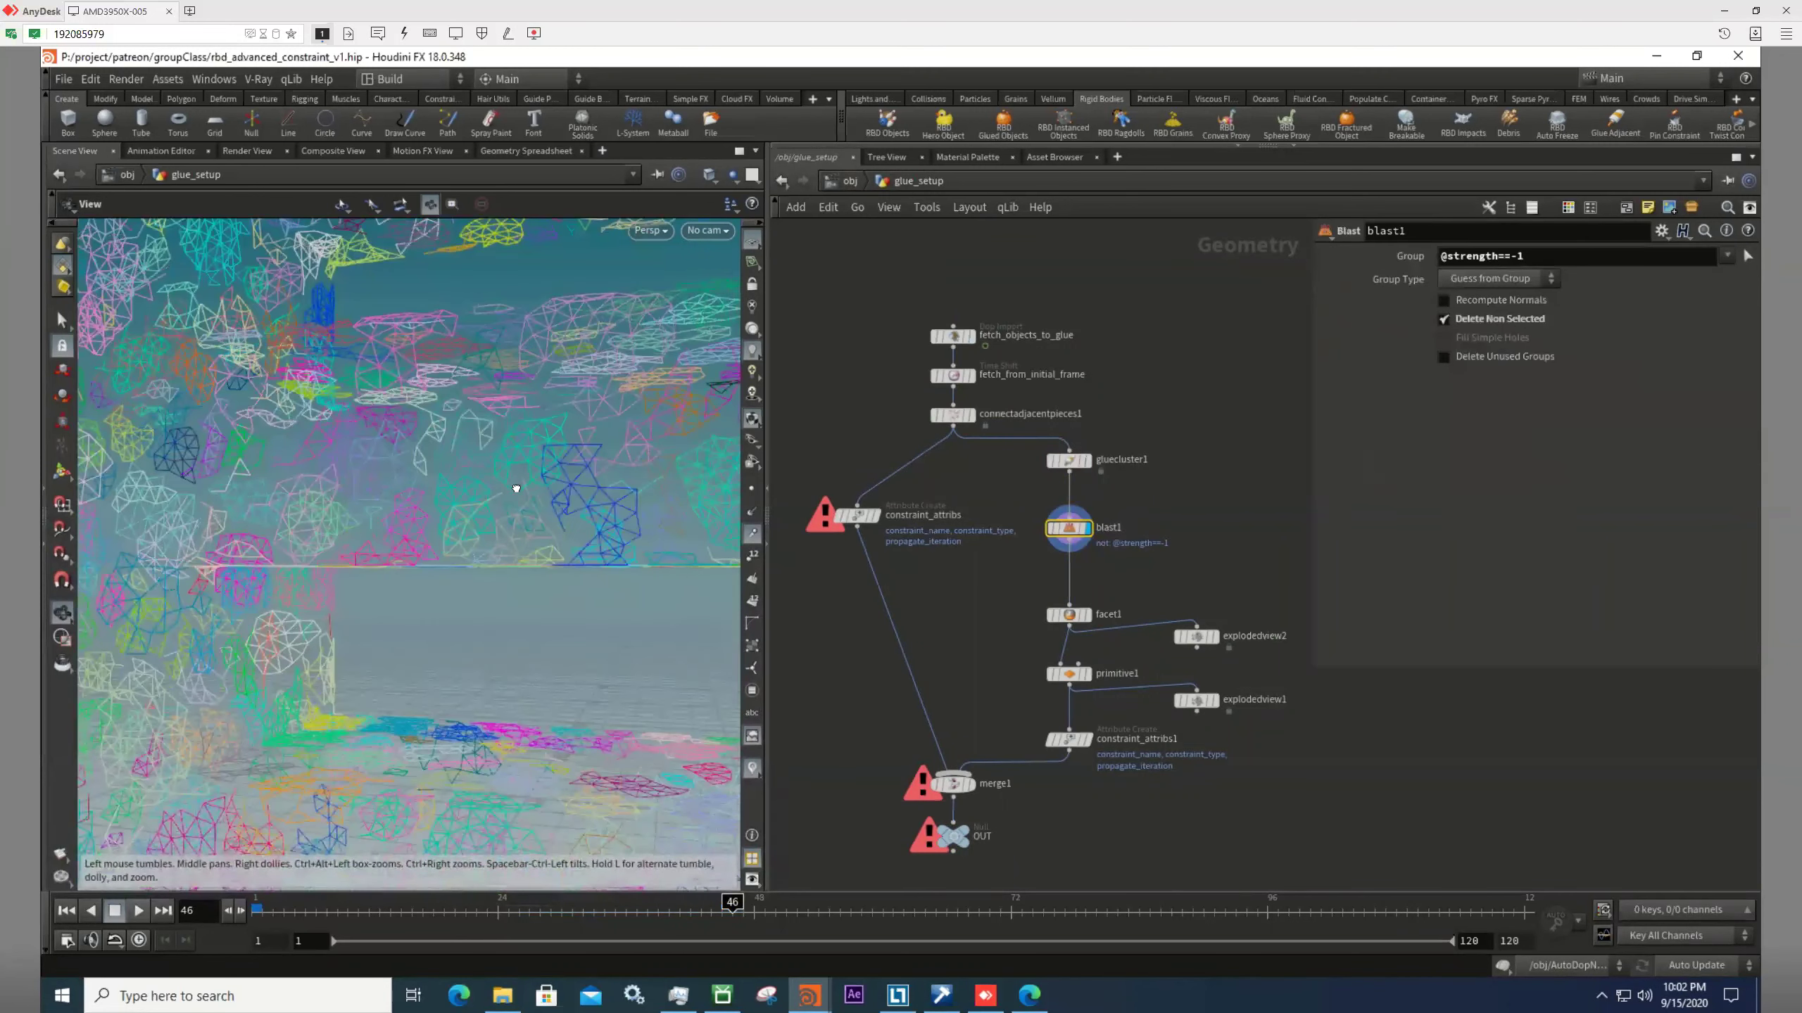
pyautogui.scroll(2, 507, 476)
pyautogui.scroll(2, 515, 476)
pyautogui.scroll(2, 525, 440)
pyautogui.scroll(2, 539, 454)
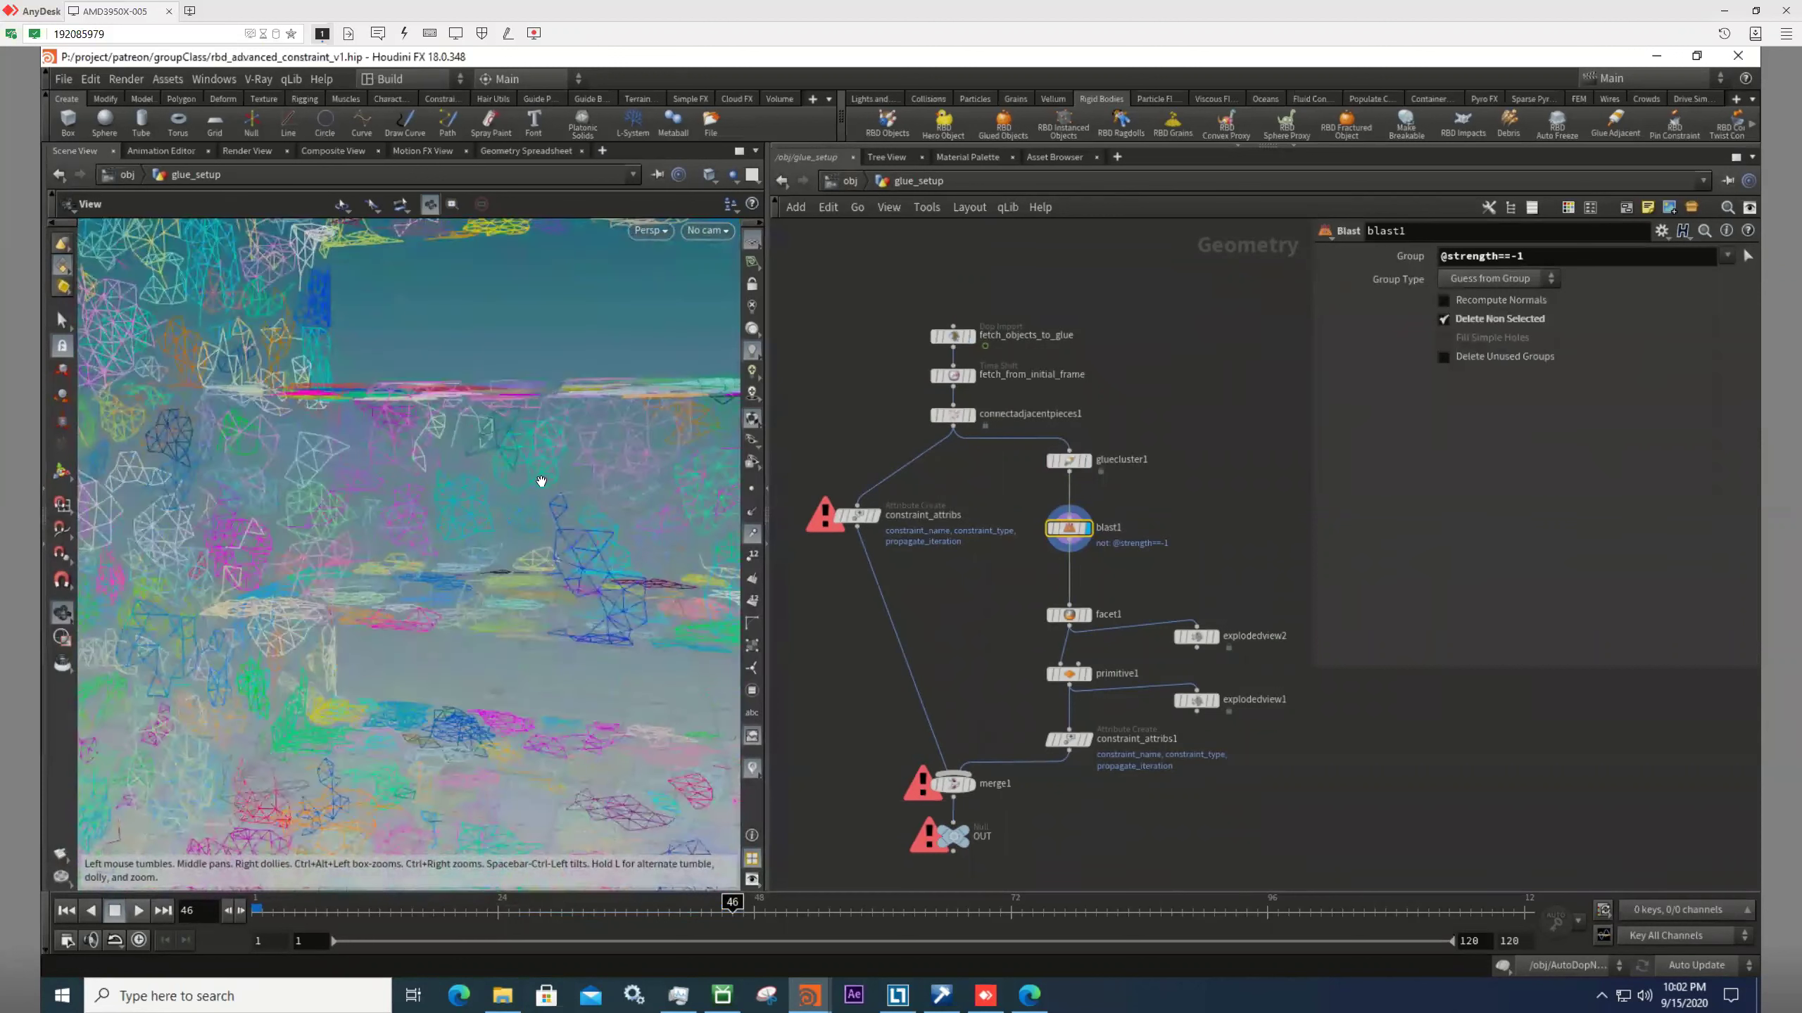
pyautogui.scroll(2, 524, 440)
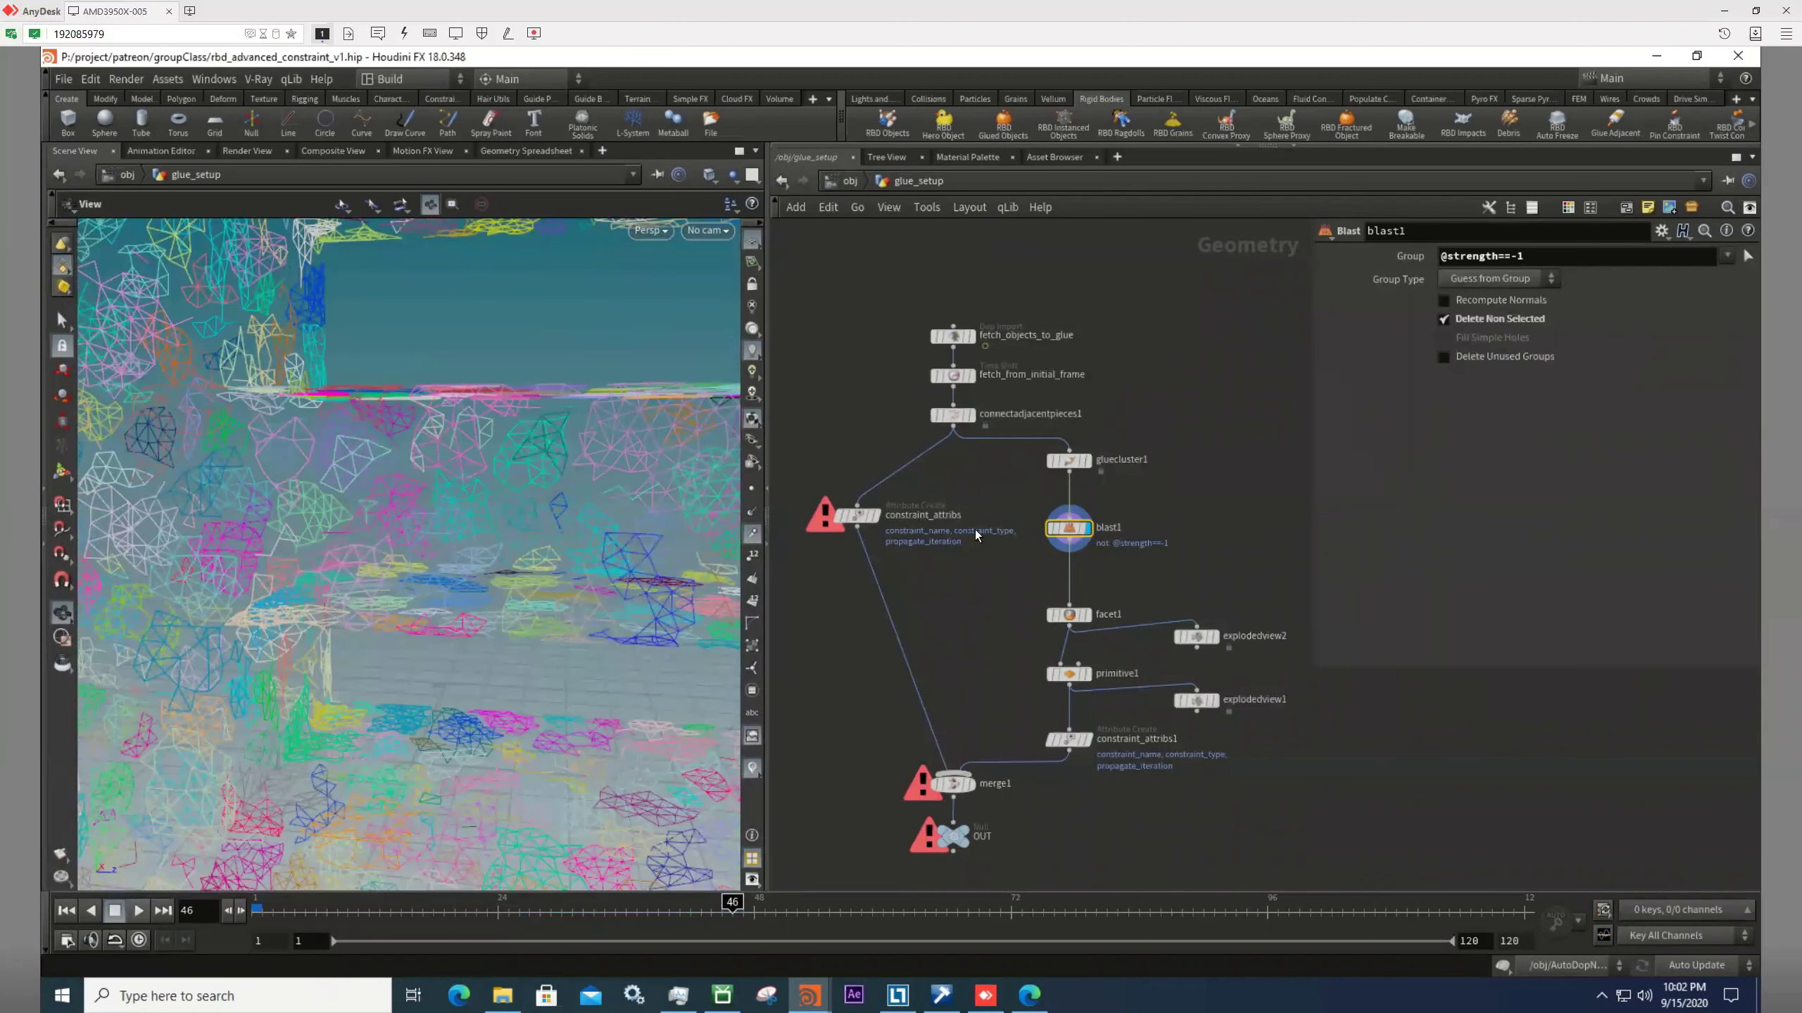
pyautogui.click(849, 180)
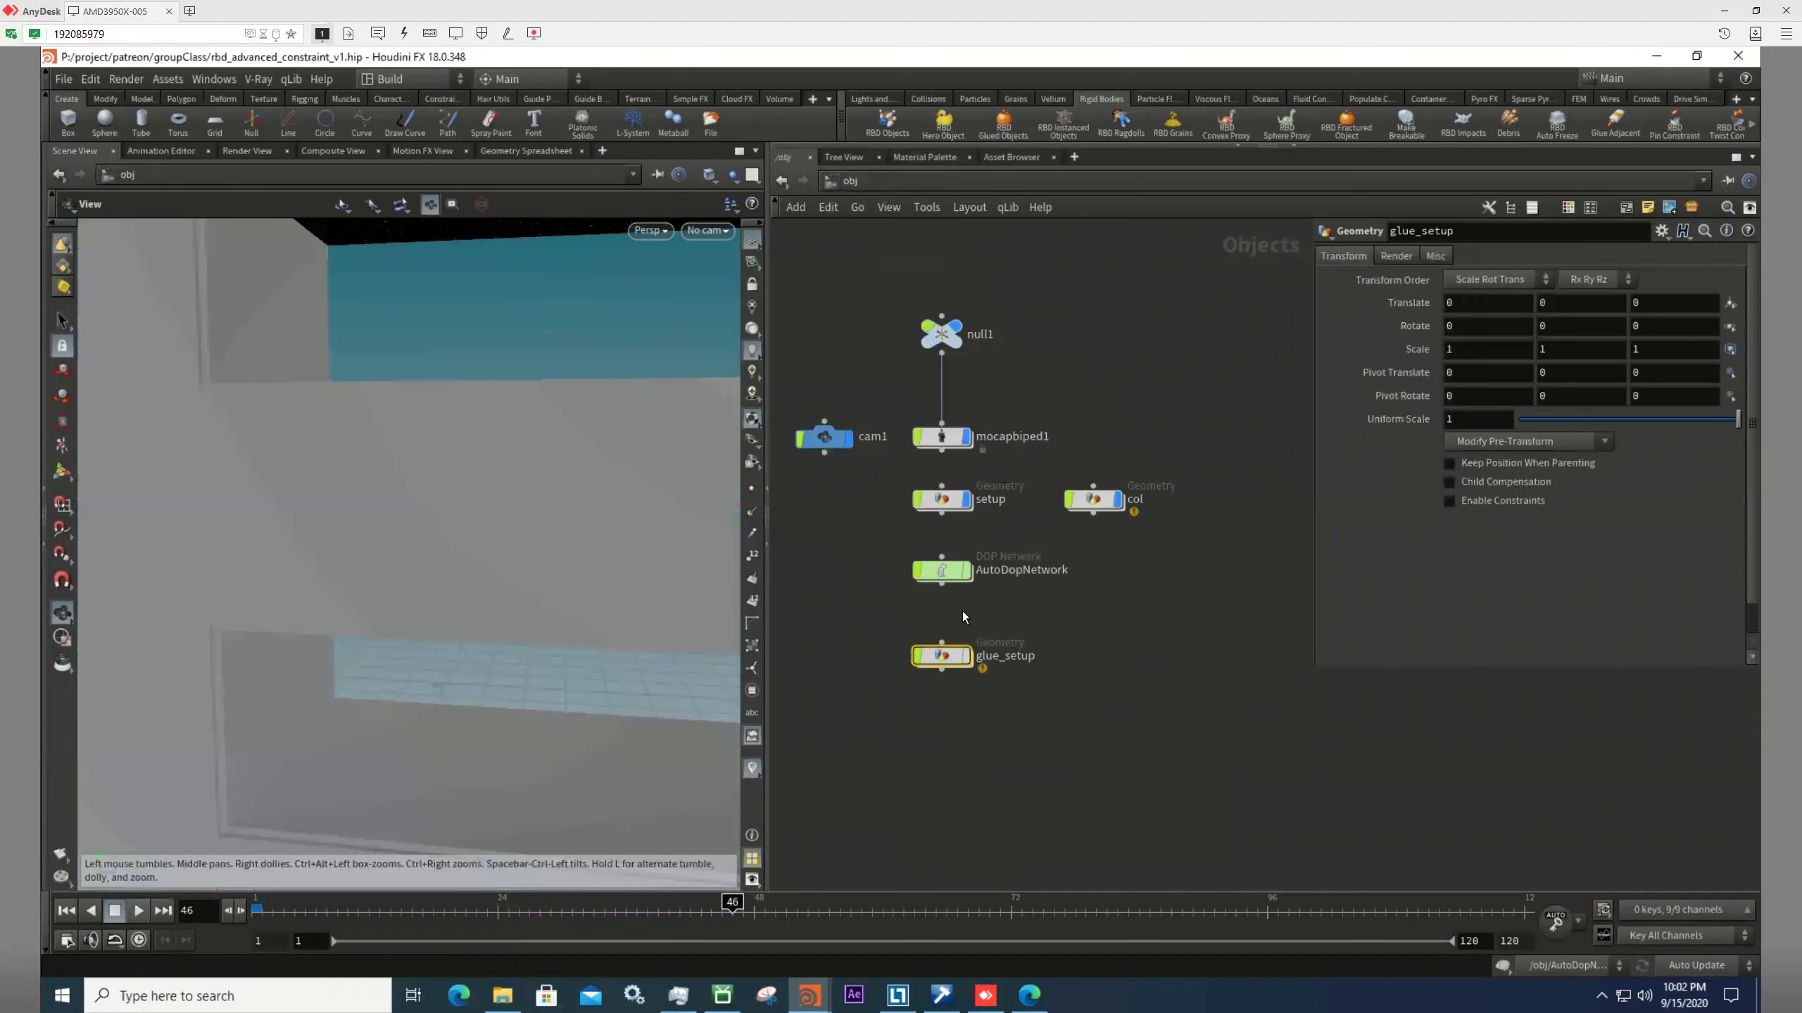
# Step: Open AutoDopNetwork's remove_broken SOP Solver and show attribwrangle1's pin-breaking VEX code
pyautogui.doubleClick(941, 499)
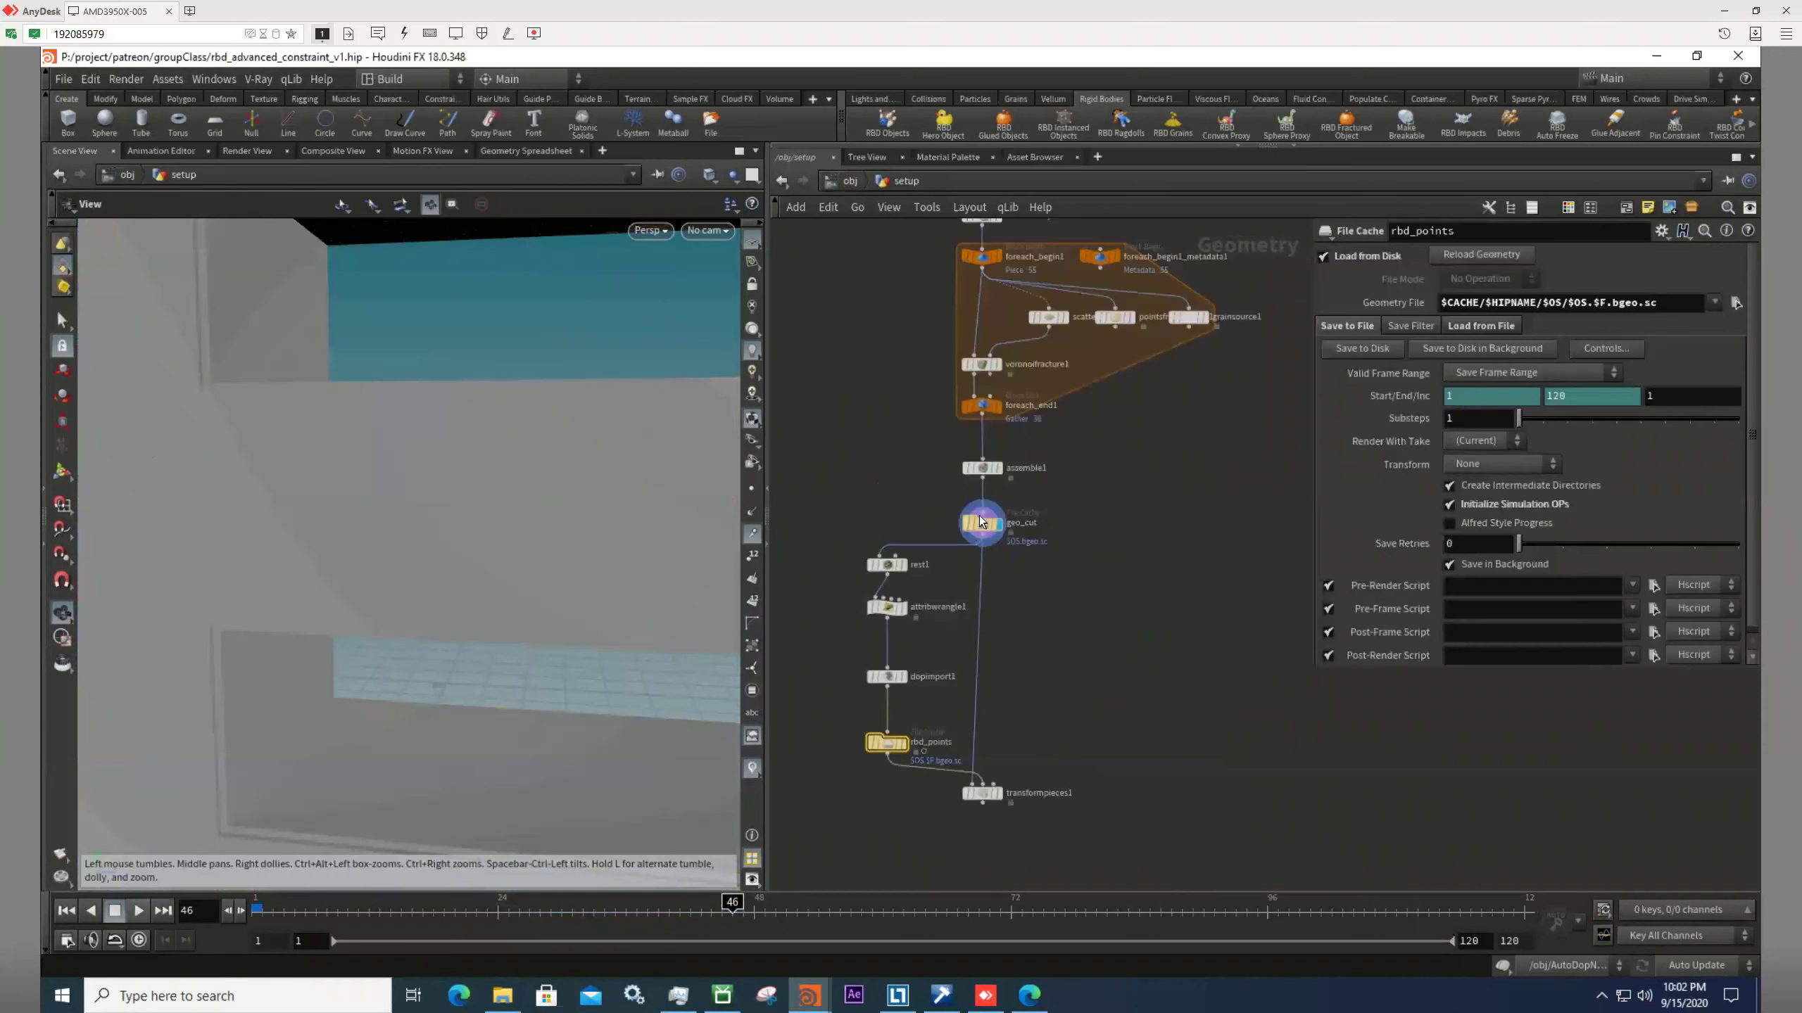
pyautogui.click(839, 189)
pyautogui.doubleClick(945, 577)
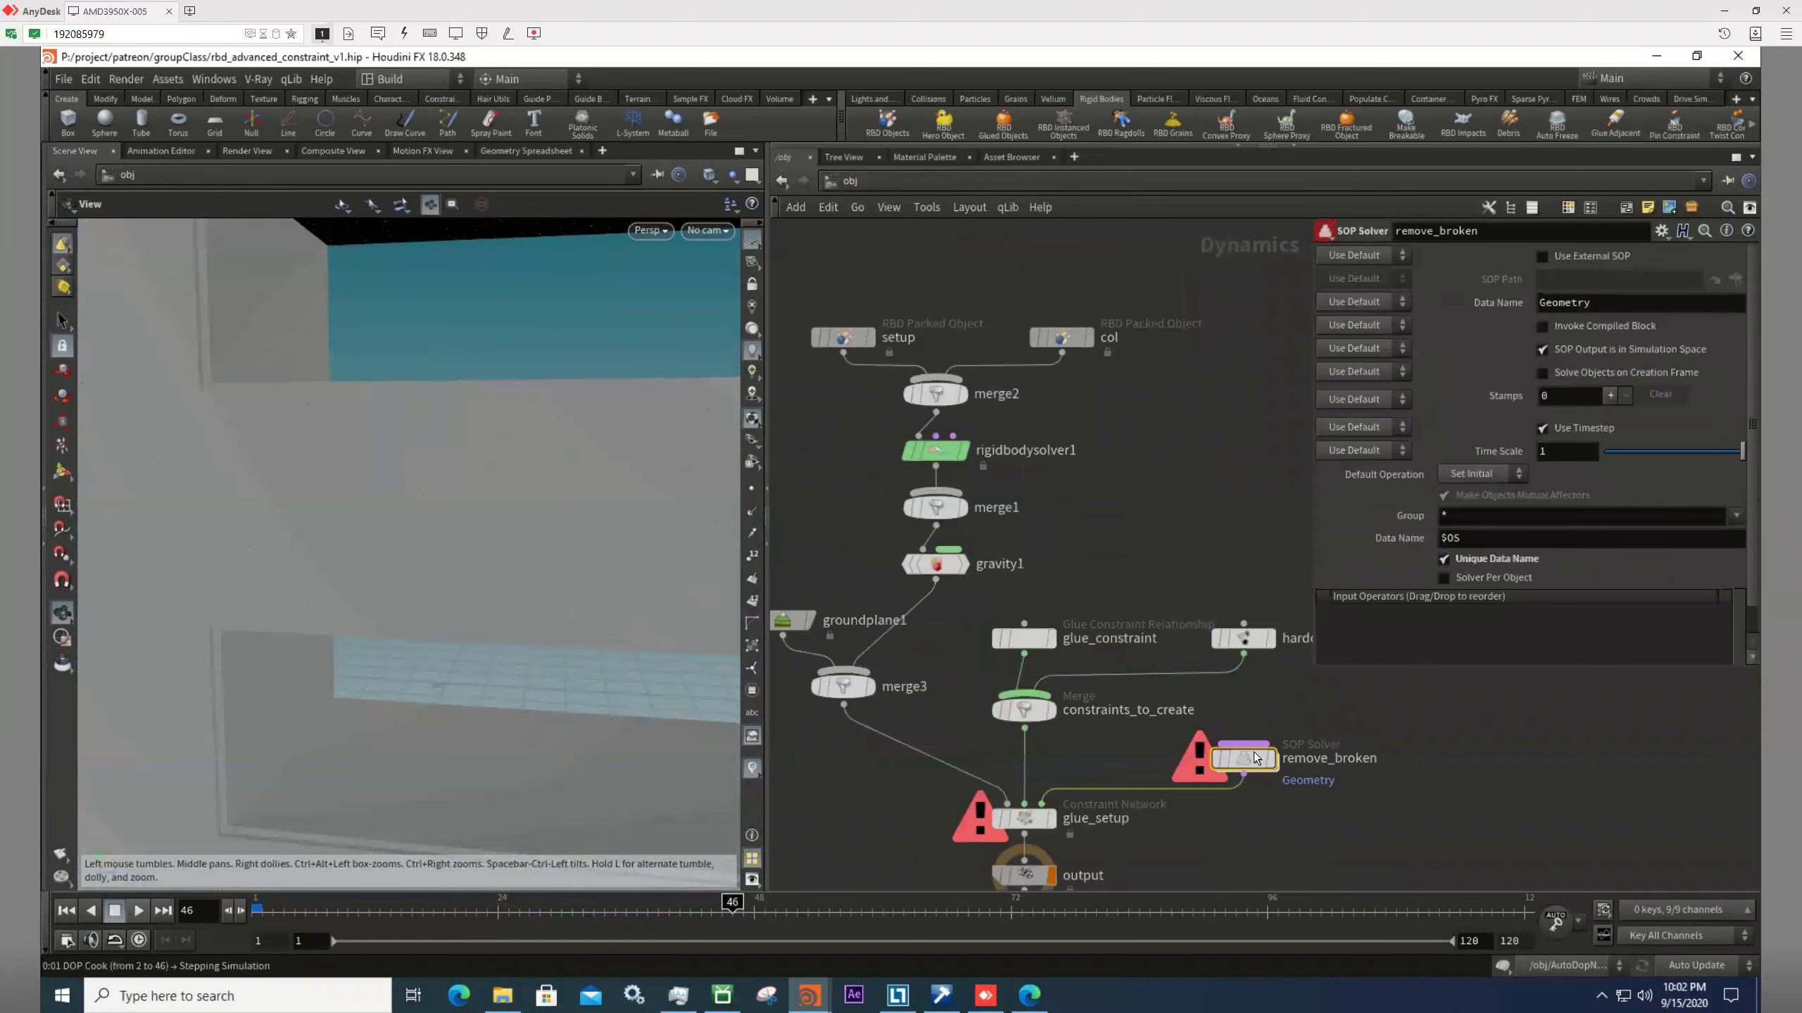
pyautogui.doubleClick(1243, 761)
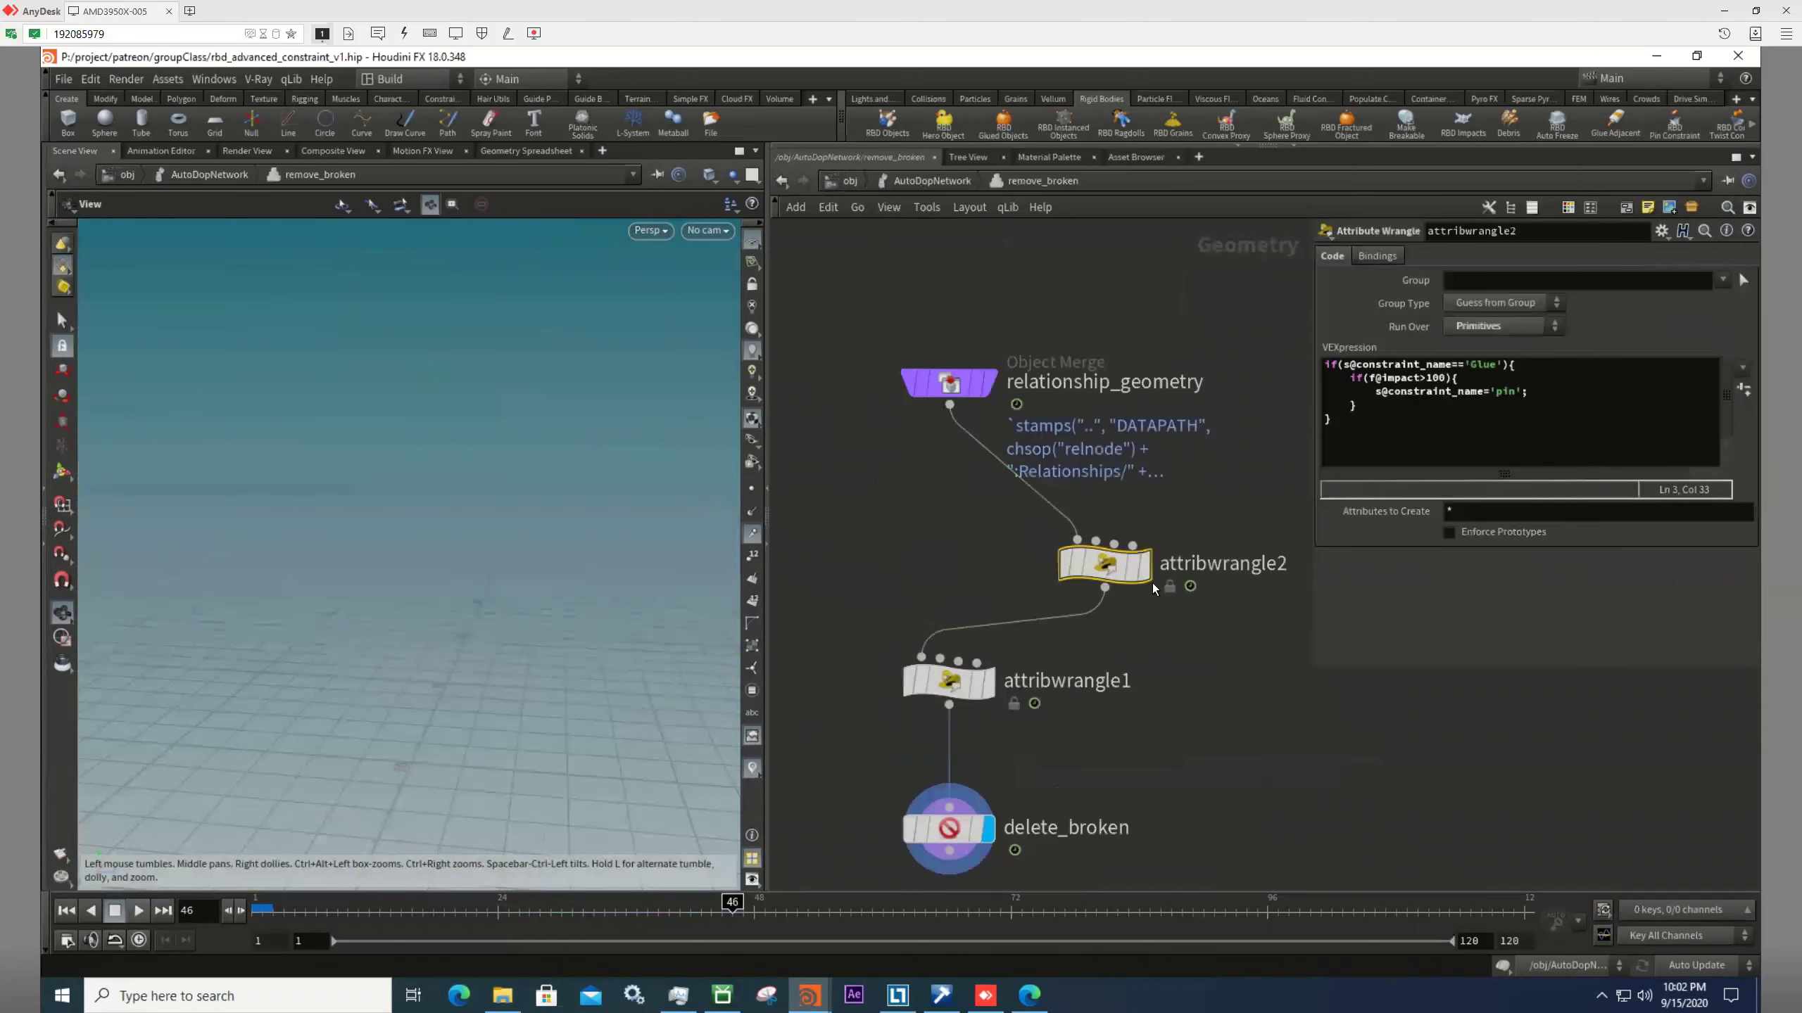
pyautogui.click(955, 684)
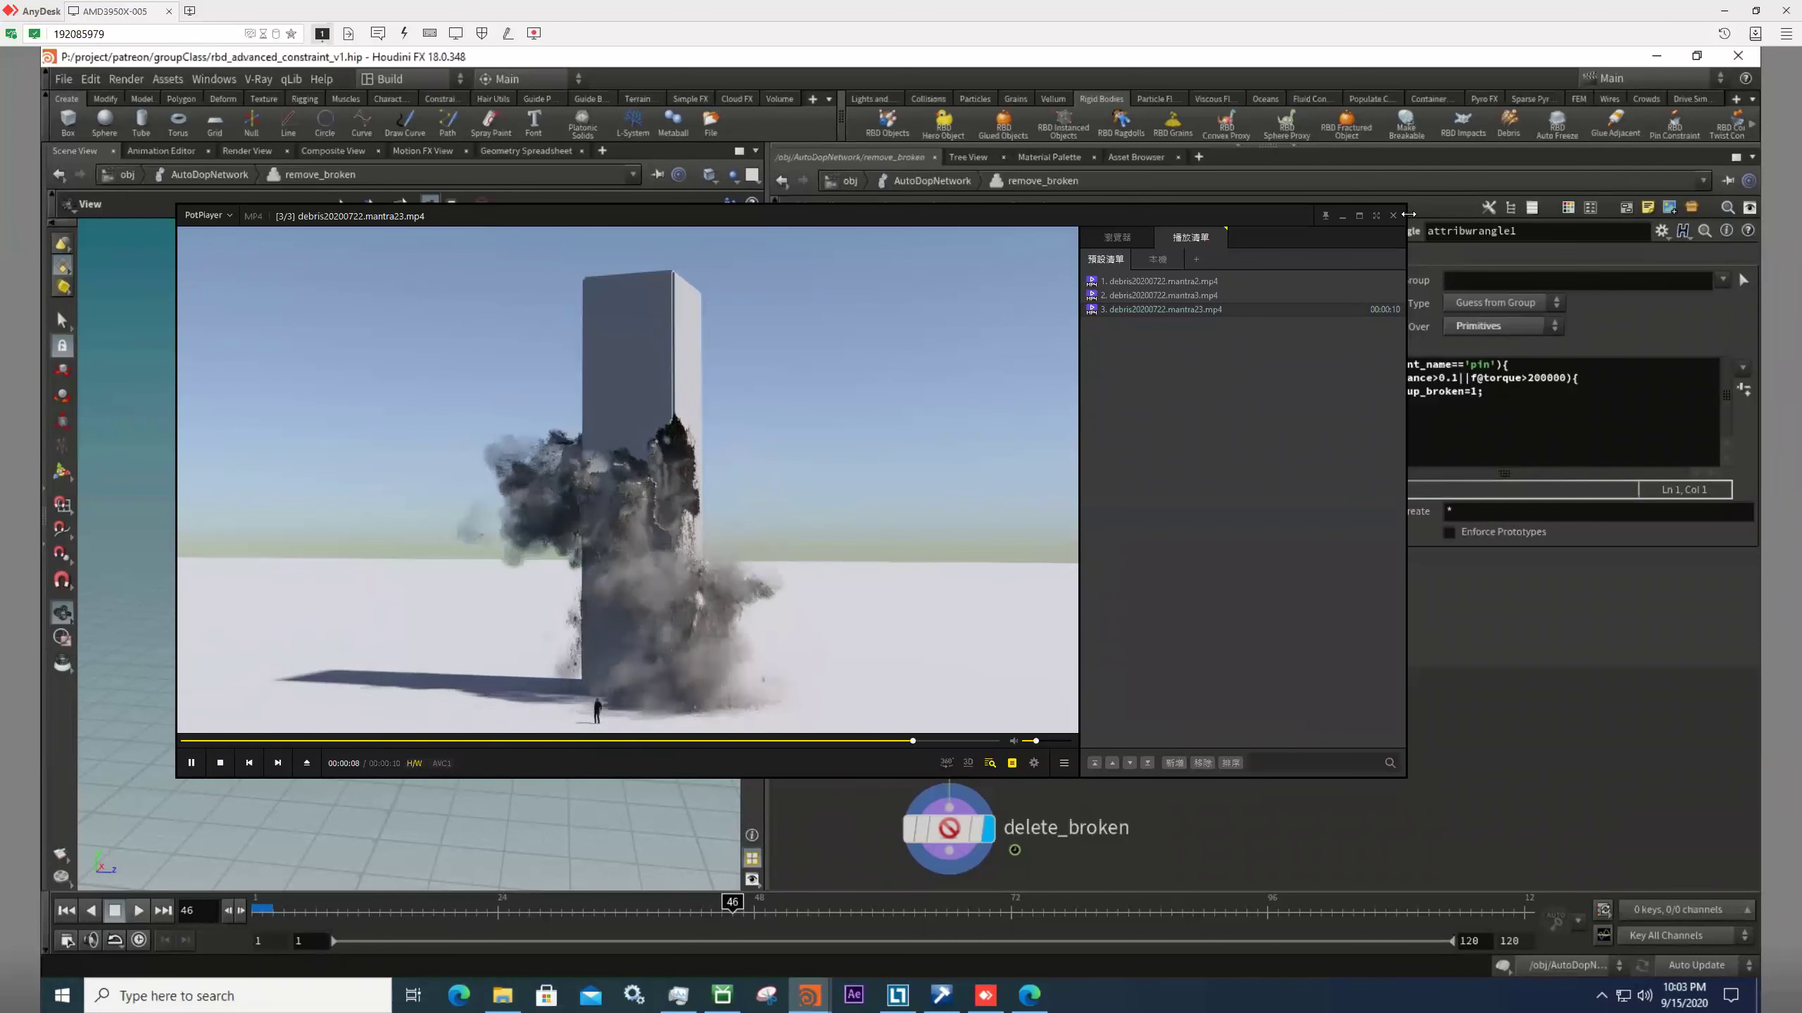
# Step: Close the PotPlayer reference render debris20200722.mantra3.mp4
pyautogui.hotkey('alt', 'F4')
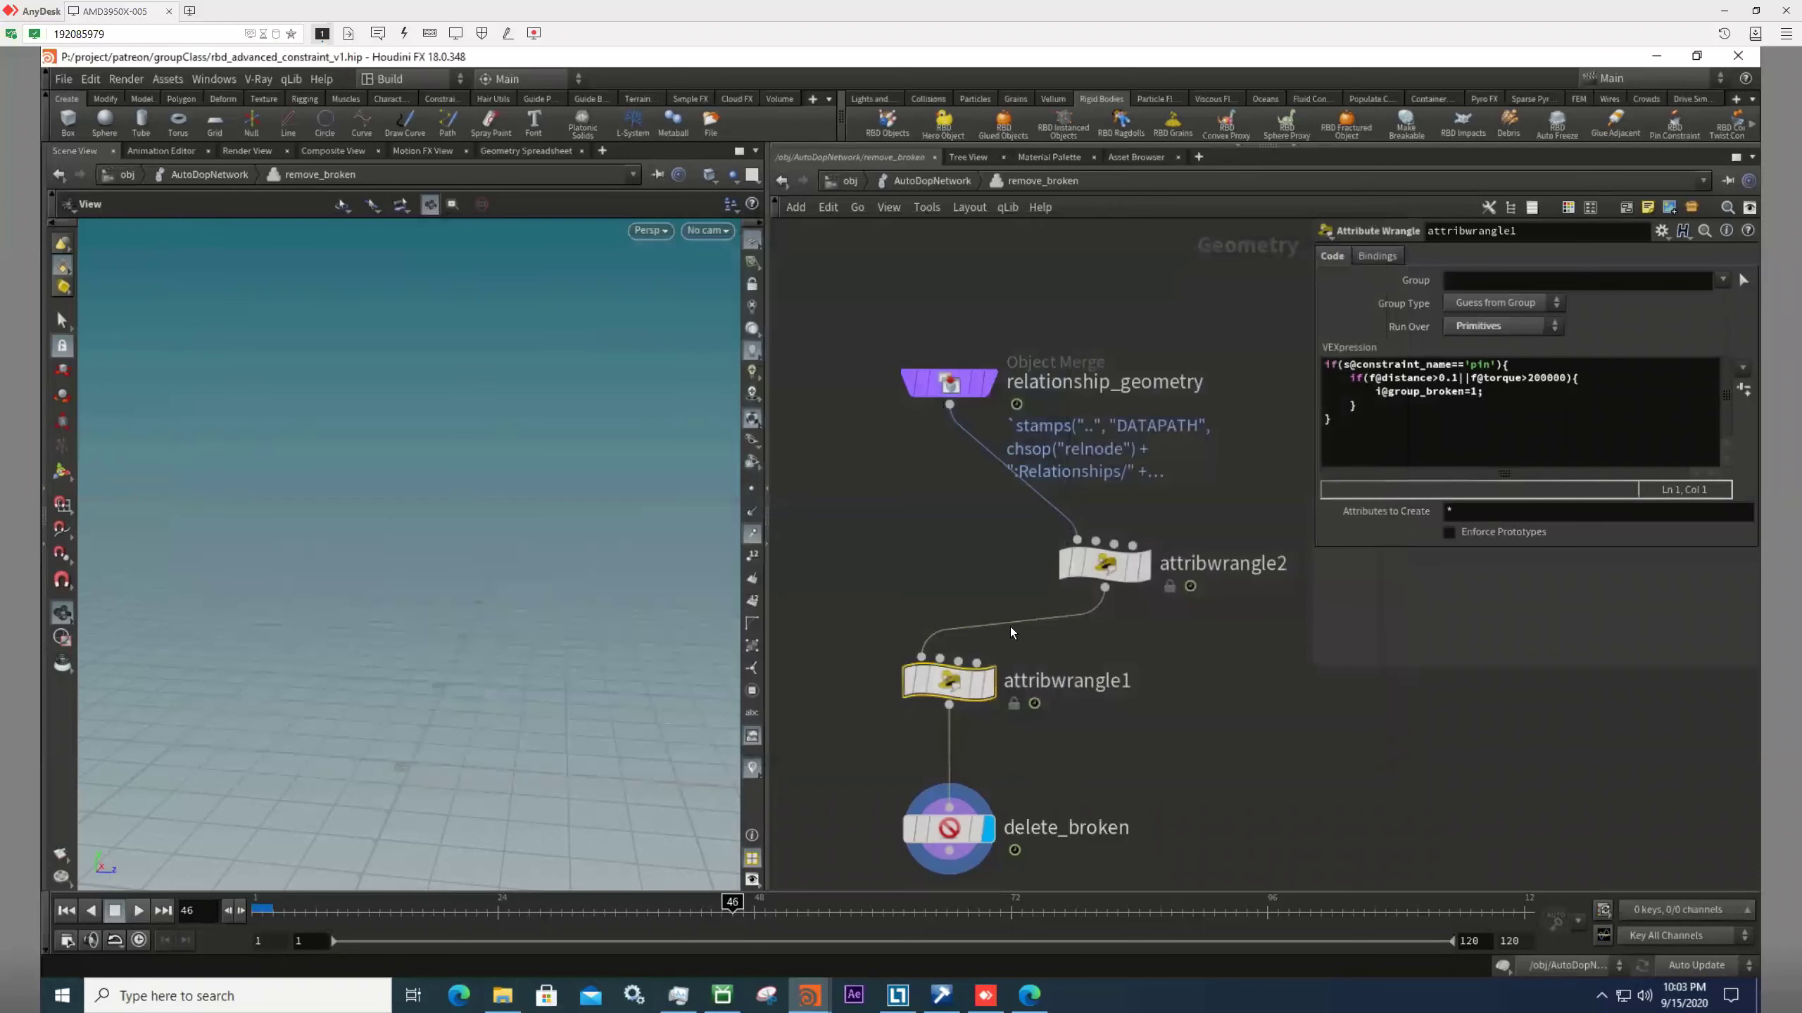
# Step: Enable Random Detach on glue_setup's gluecluster1 (detach ratio 0.2, cluster size 2.37)
pyautogui.click(1344, 419)
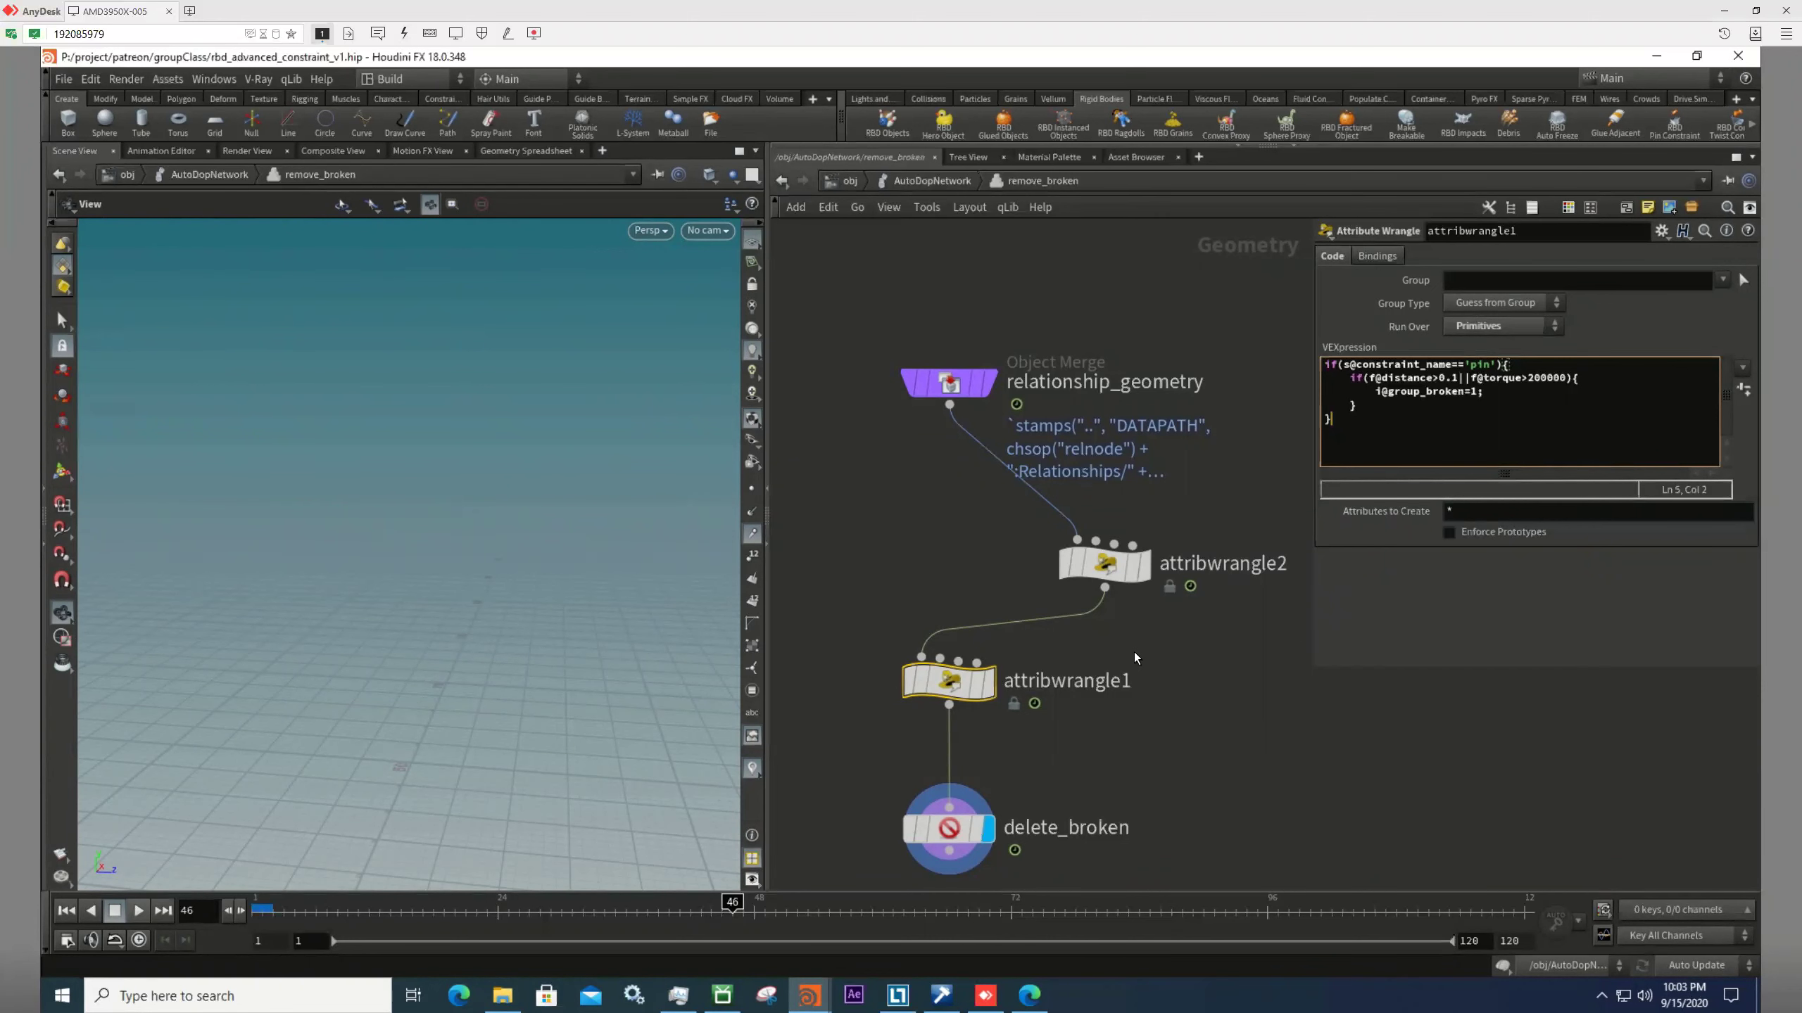
pyautogui.click(918, 183)
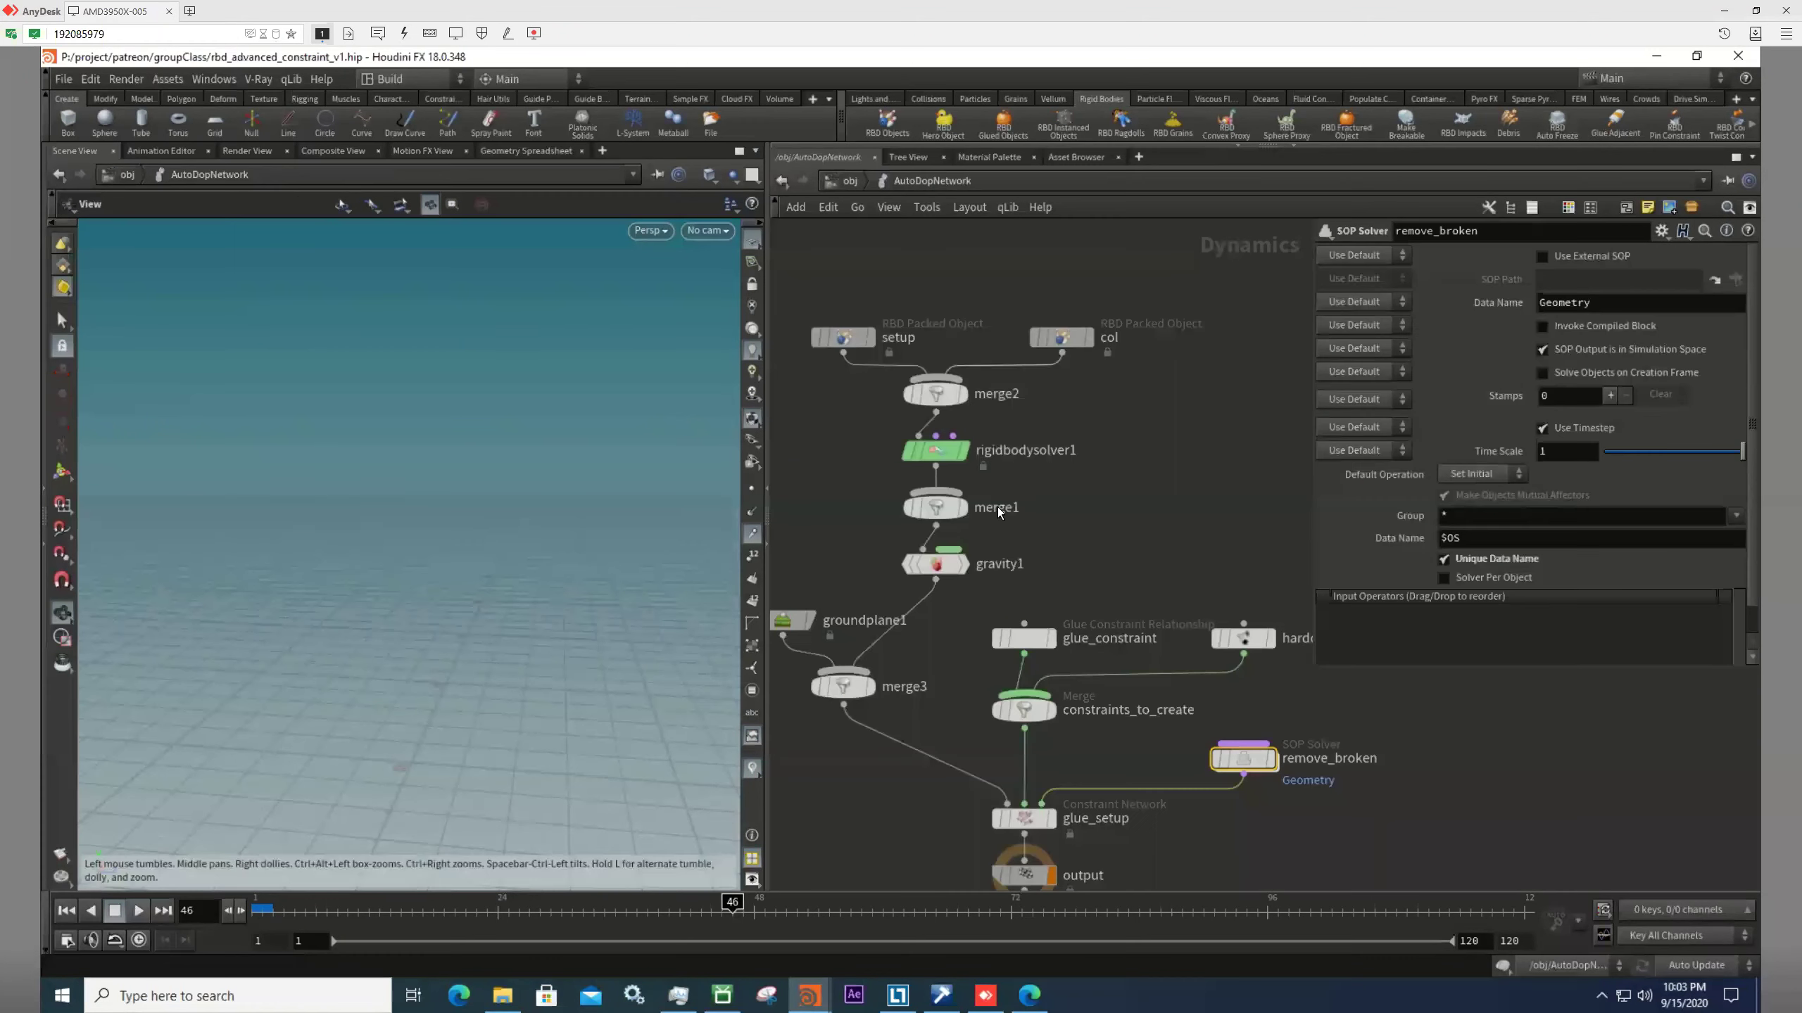
pyautogui.click(849, 180)
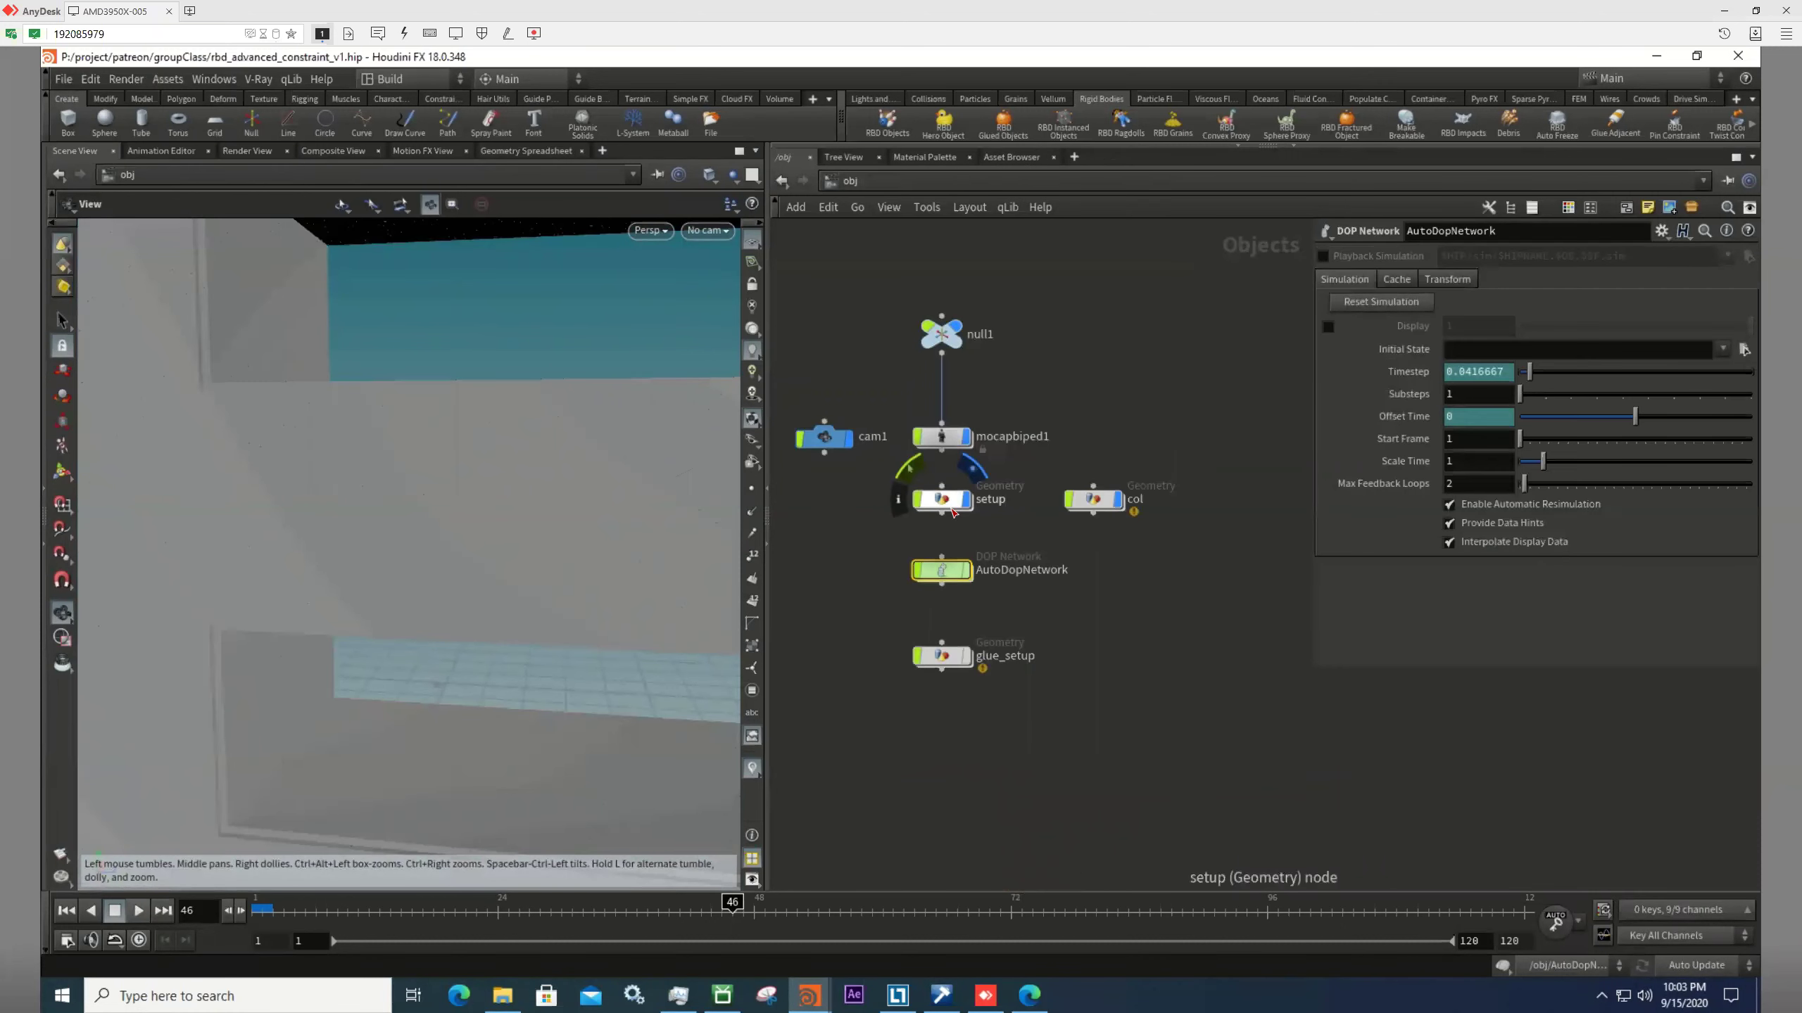
pyautogui.click(949, 657)
pyautogui.doubleClick(949, 658)
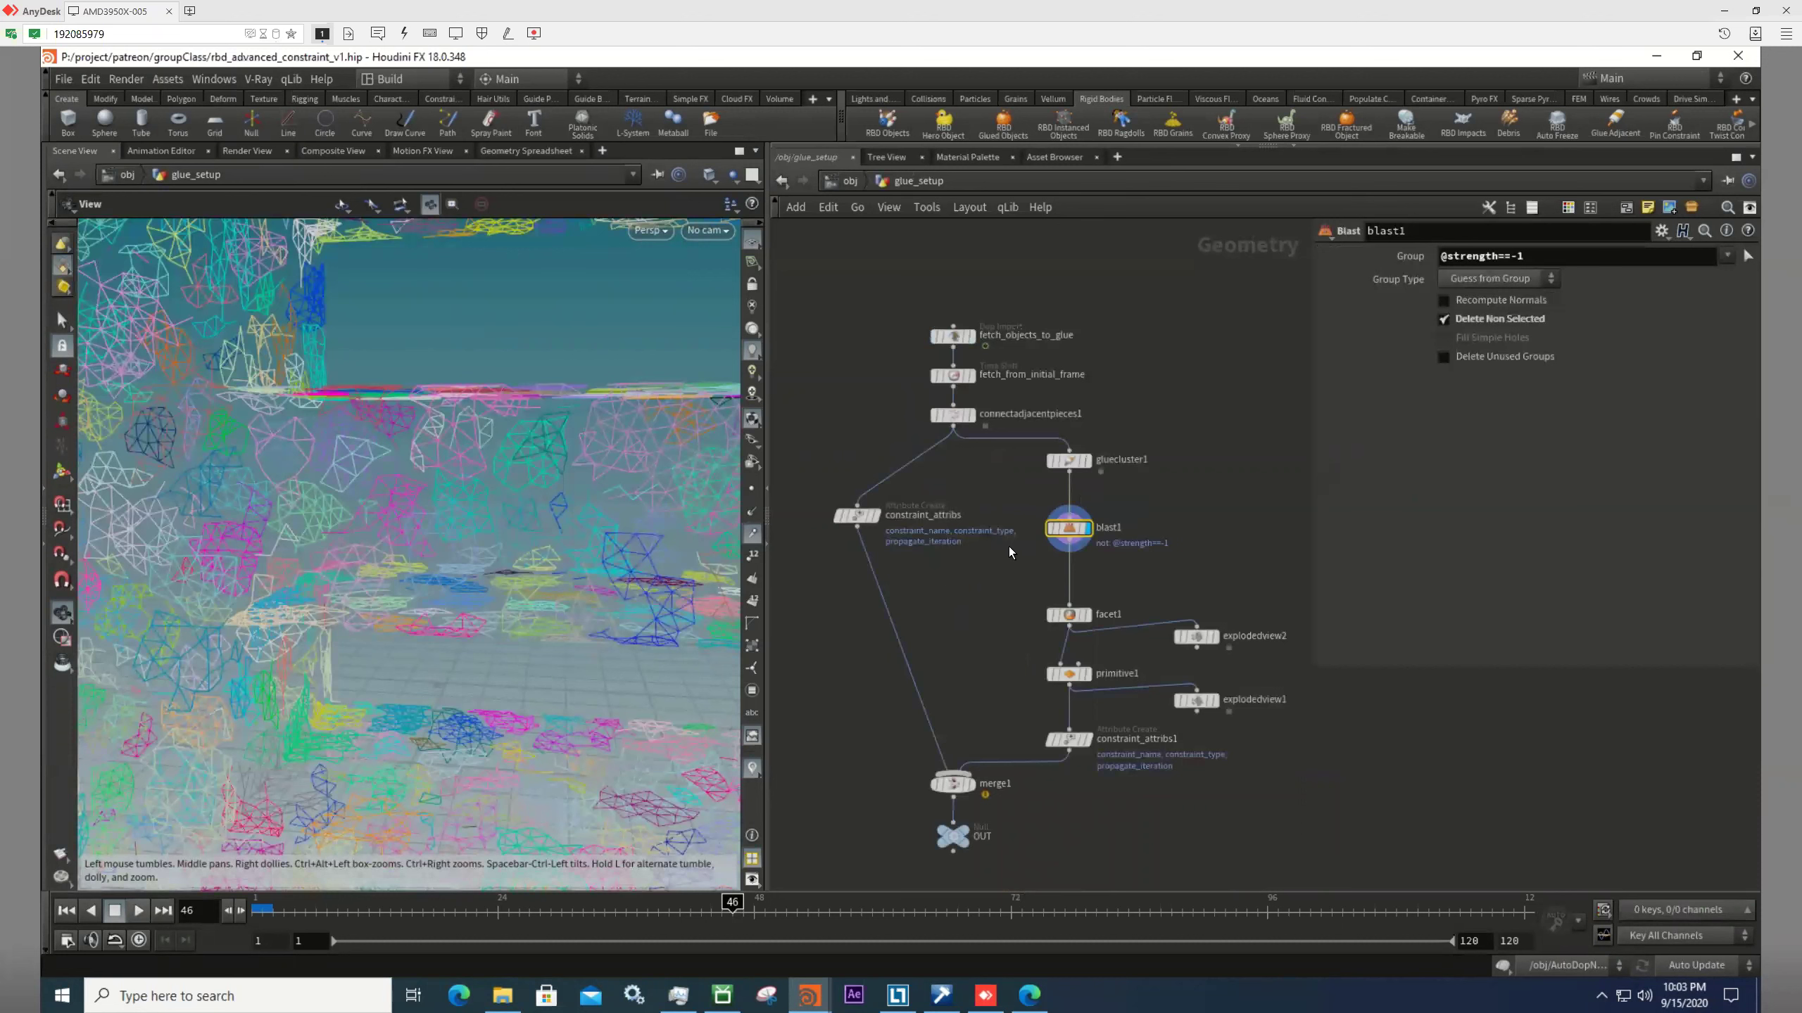
pyautogui.click(1068, 460)
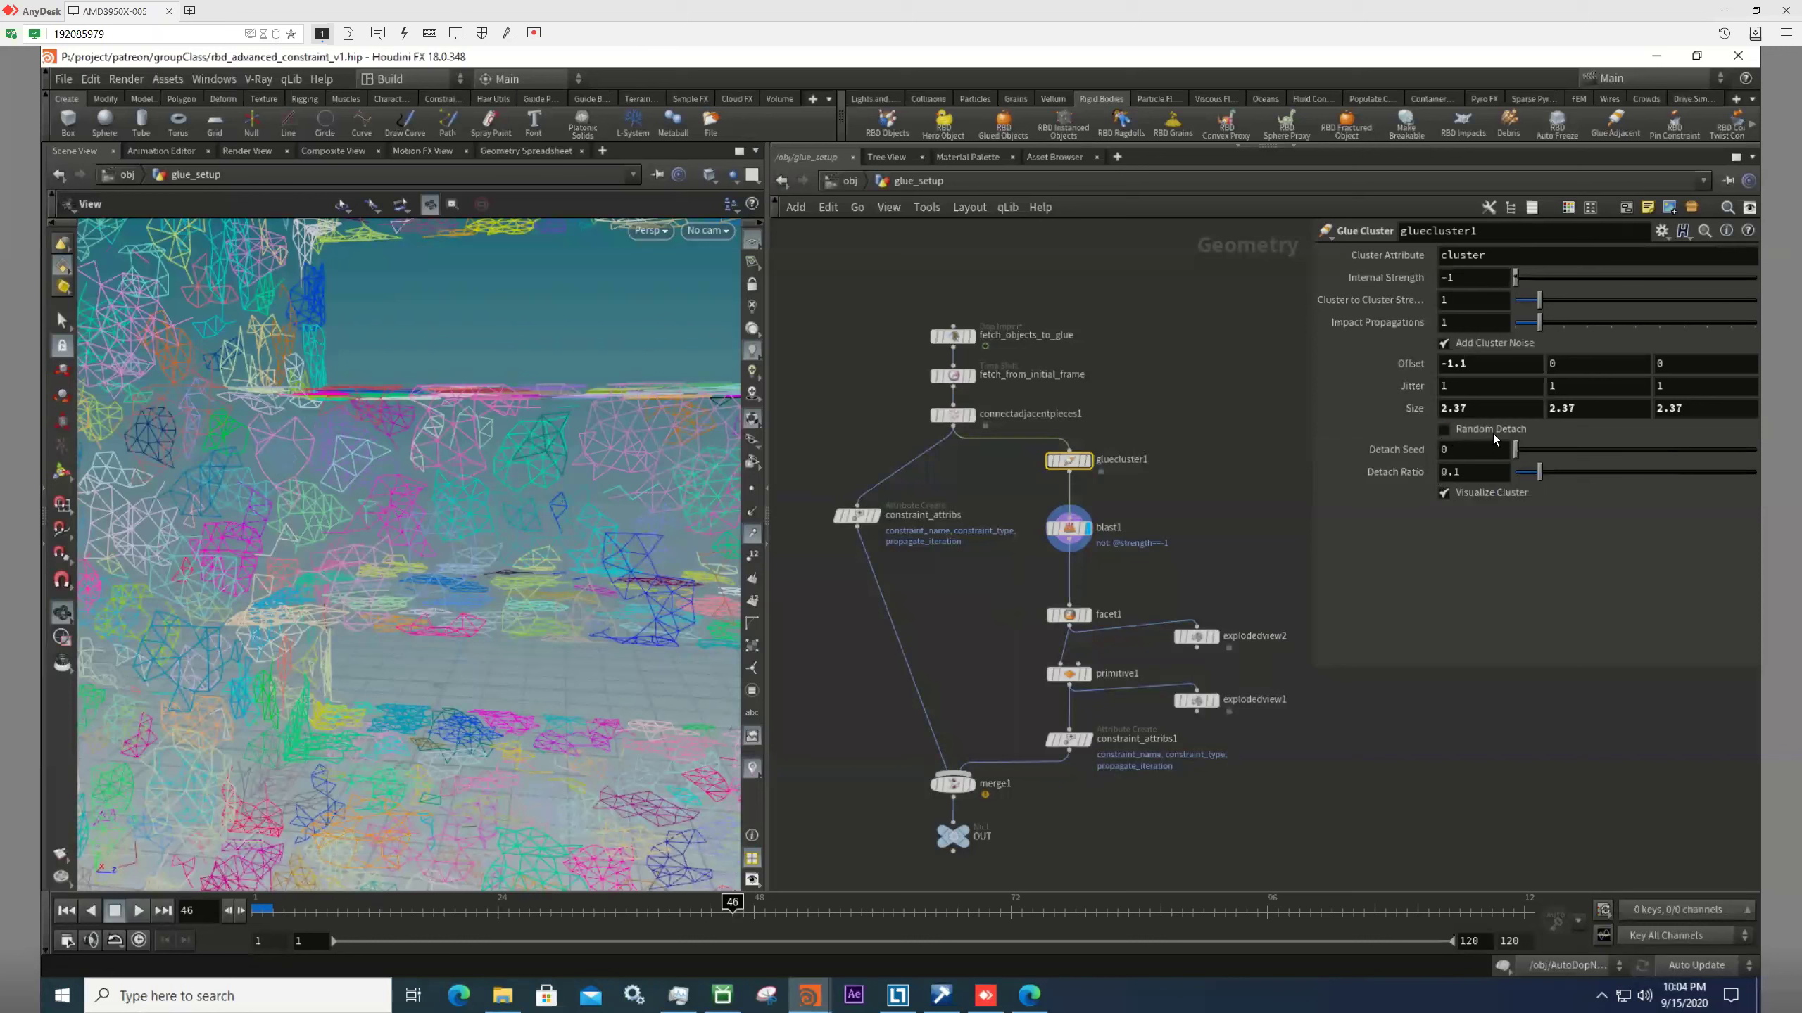
pyautogui.moveTo(575, 475)
pyautogui.mouseDown()
pyautogui.moveTo(563, 450)
pyautogui.moveTo(683, 615)
pyautogui.moveTo(663, 596)
pyautogui.moveTo(731, 579)
pyautogui.mouseUp()
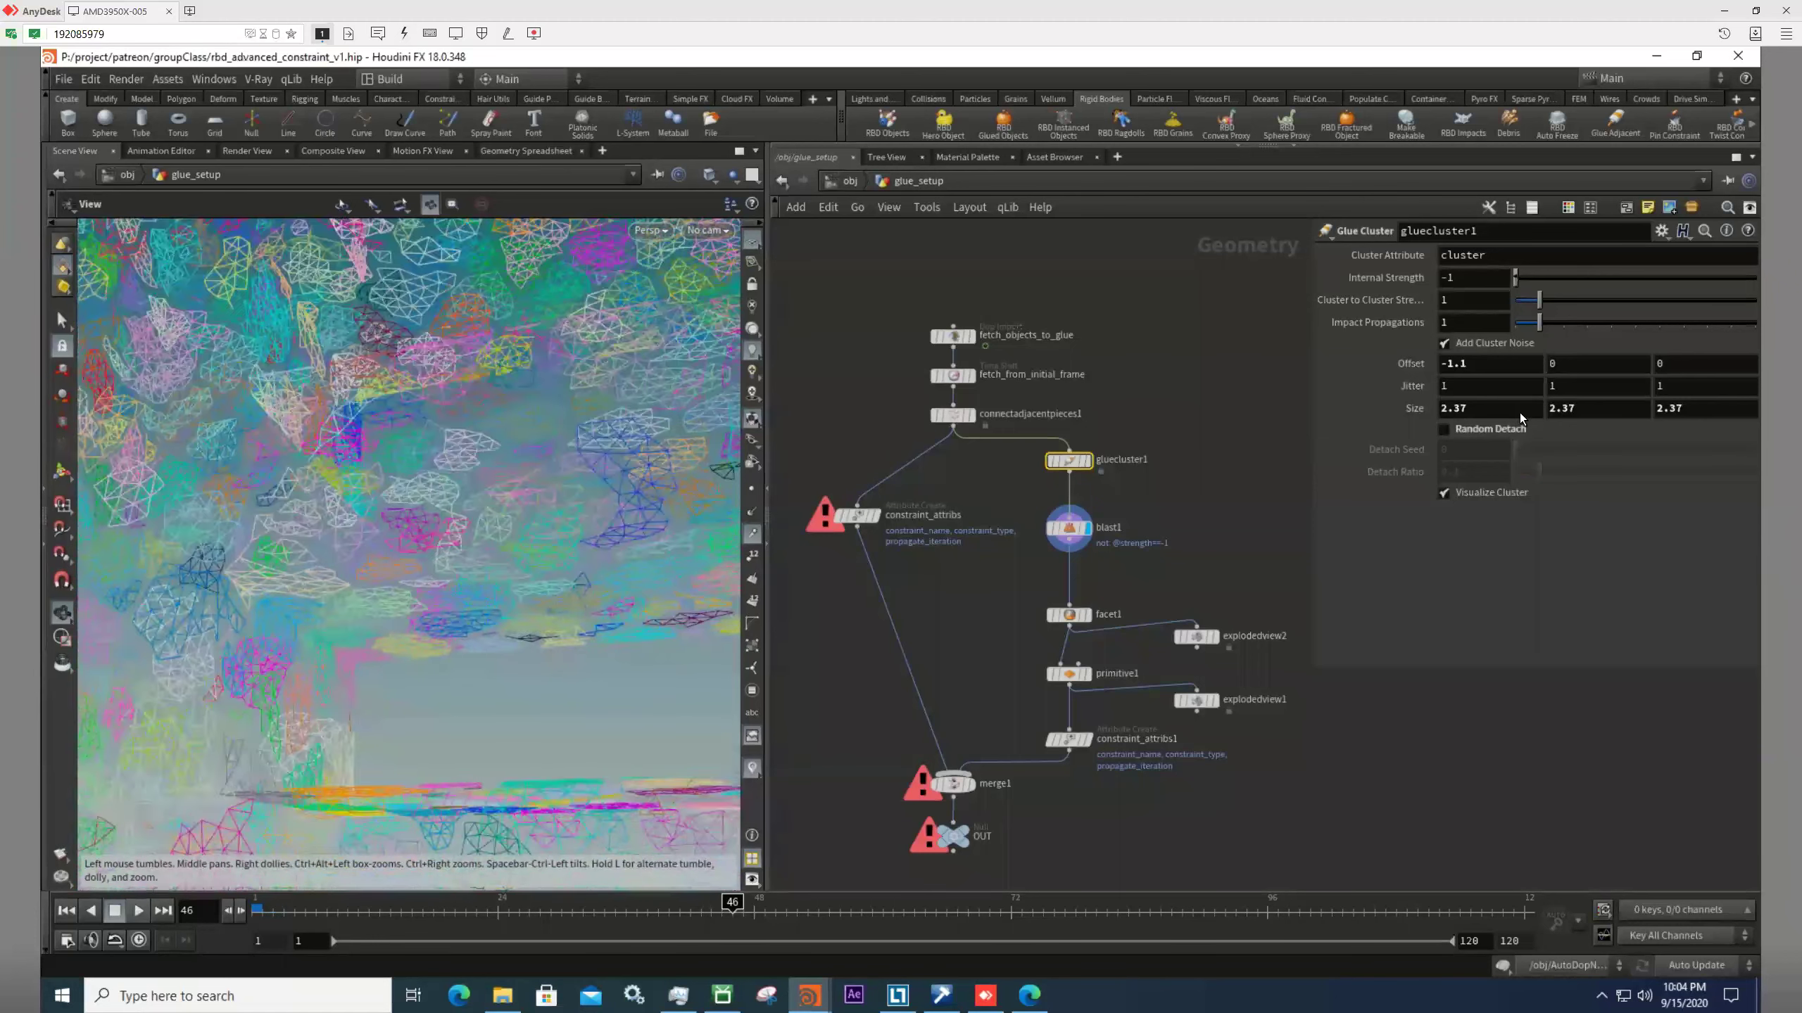
pyautogui.click(1506, 430)
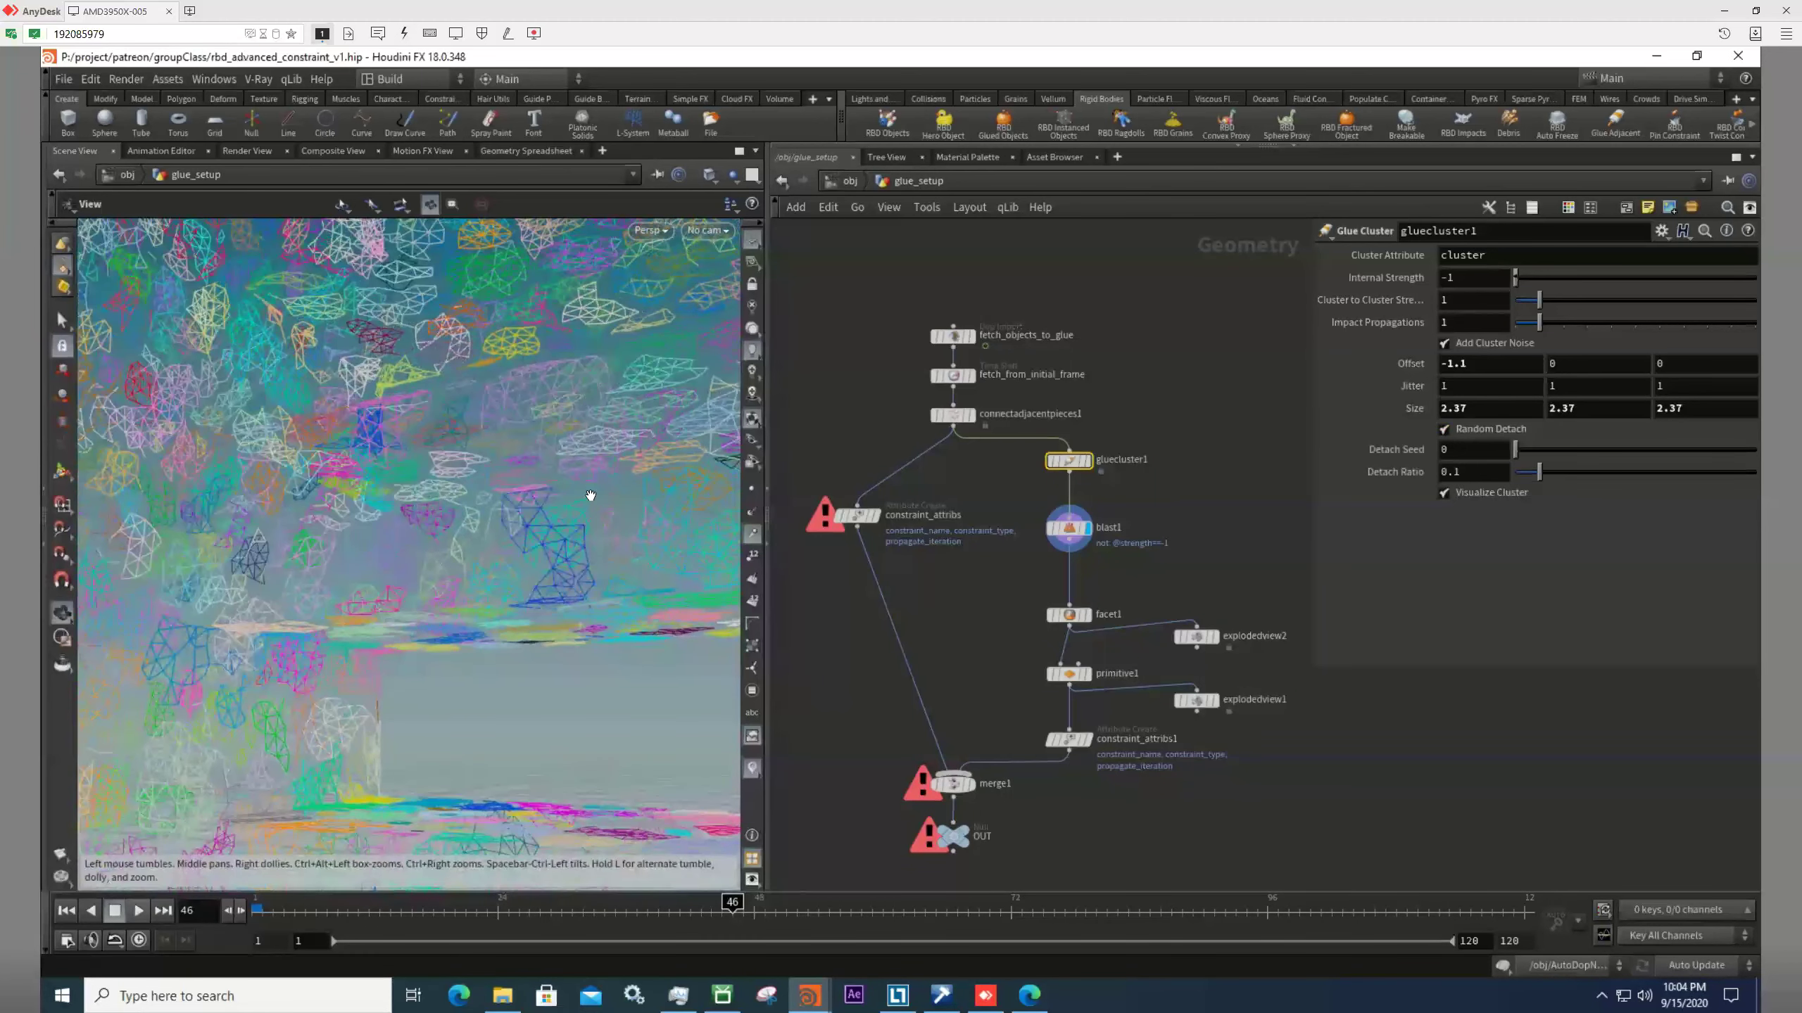